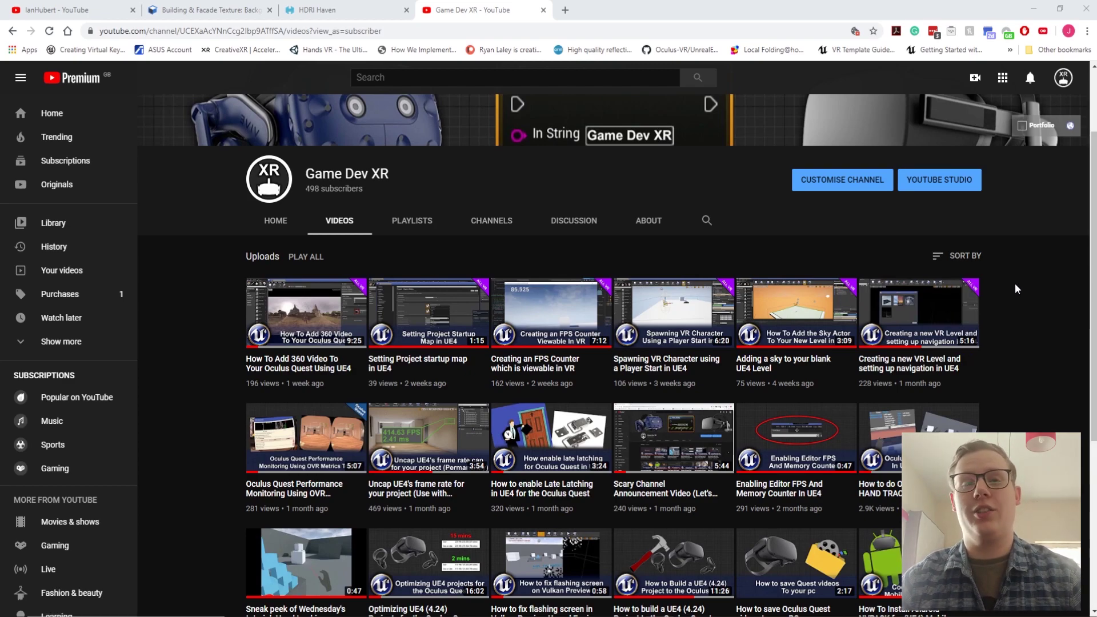
# Look through the Game Dev XR and IanHubert channel videos and the textures.com Buildings and Facades category
pyautogui.scroll(-3, 1016, 289)
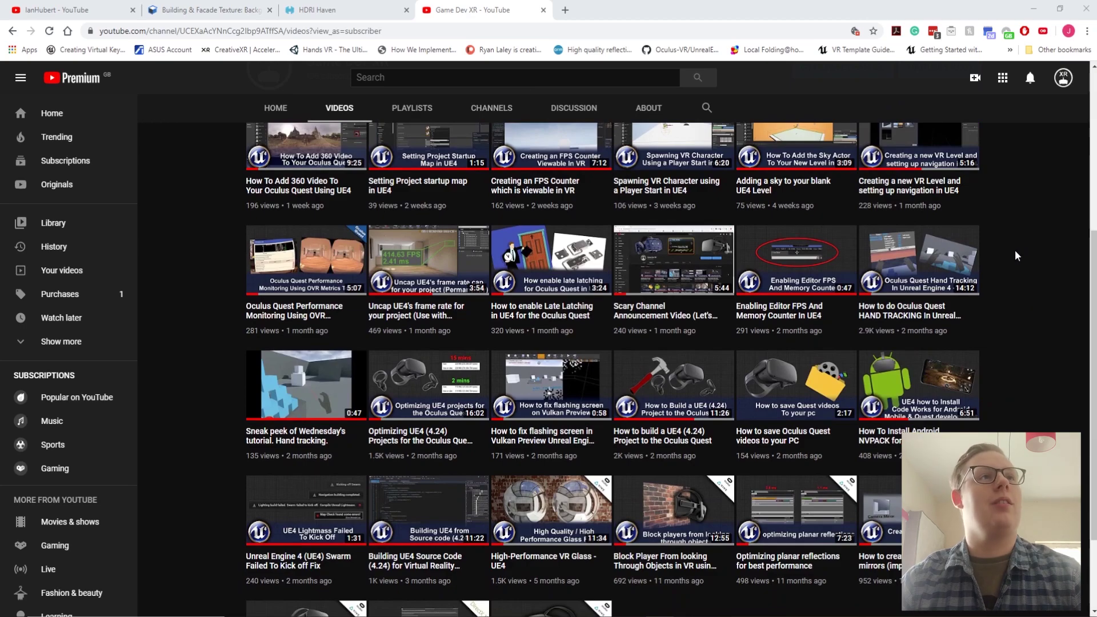
pyautogui.scroll(2, 1007, 254)
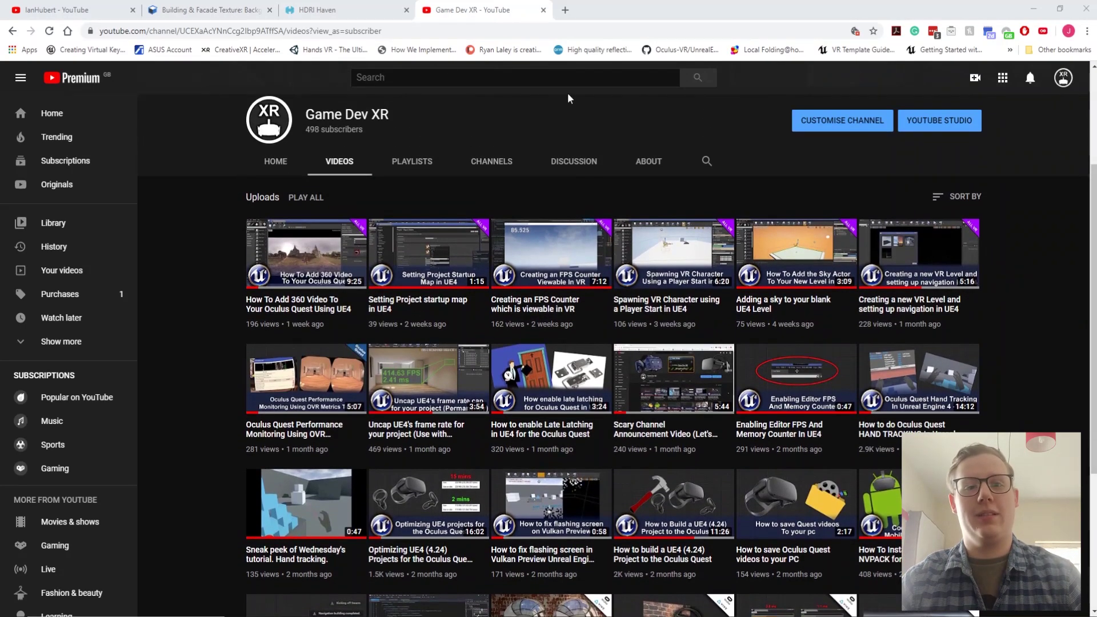
pyautogui.click(69, 10)
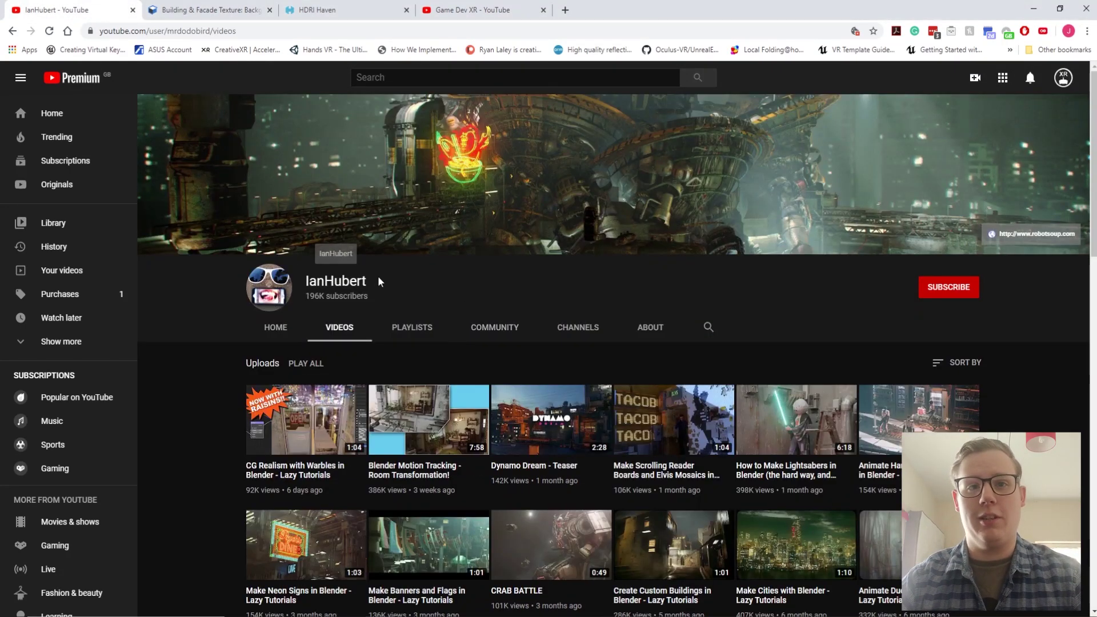
pyautogui.scroll(-3, 983, 383)
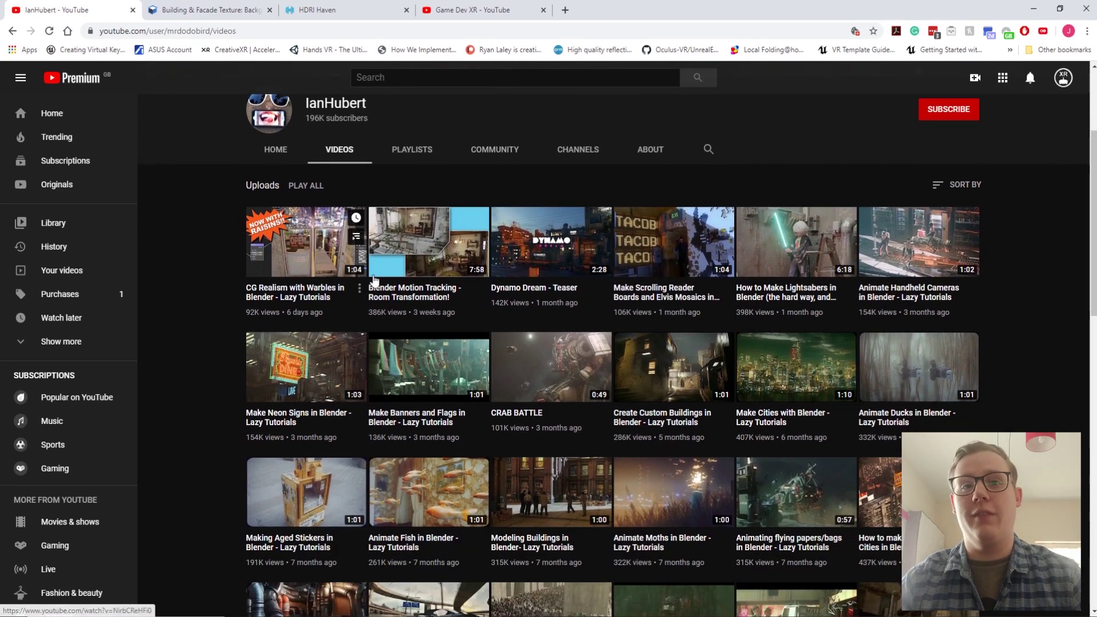
pyautogui.scroll(-2, 1027, 277)
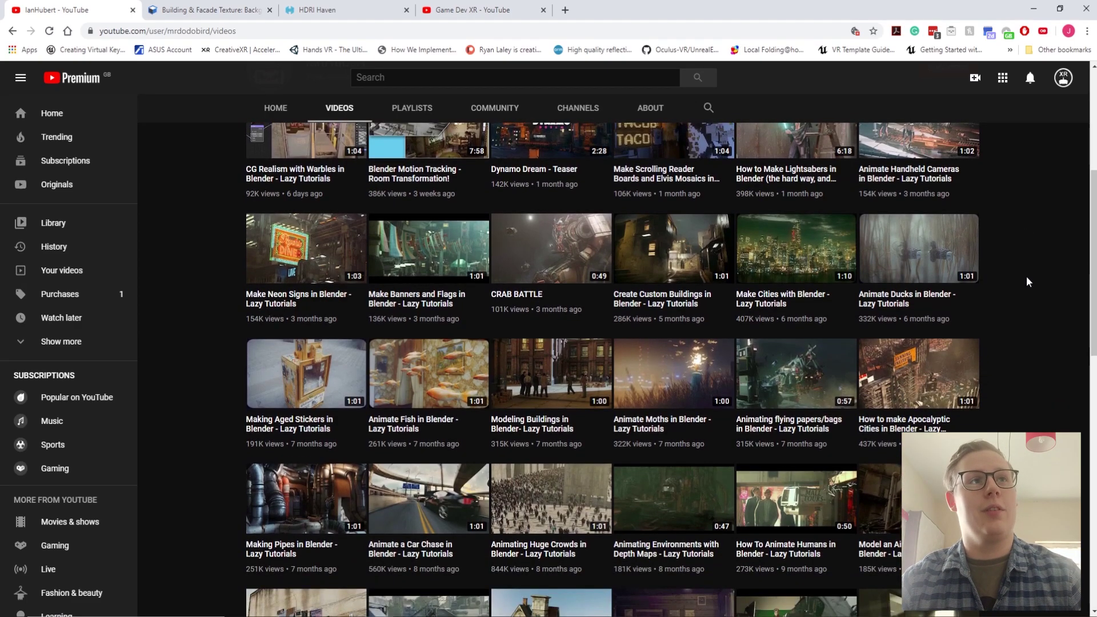
pyautogui.click(211, 10)
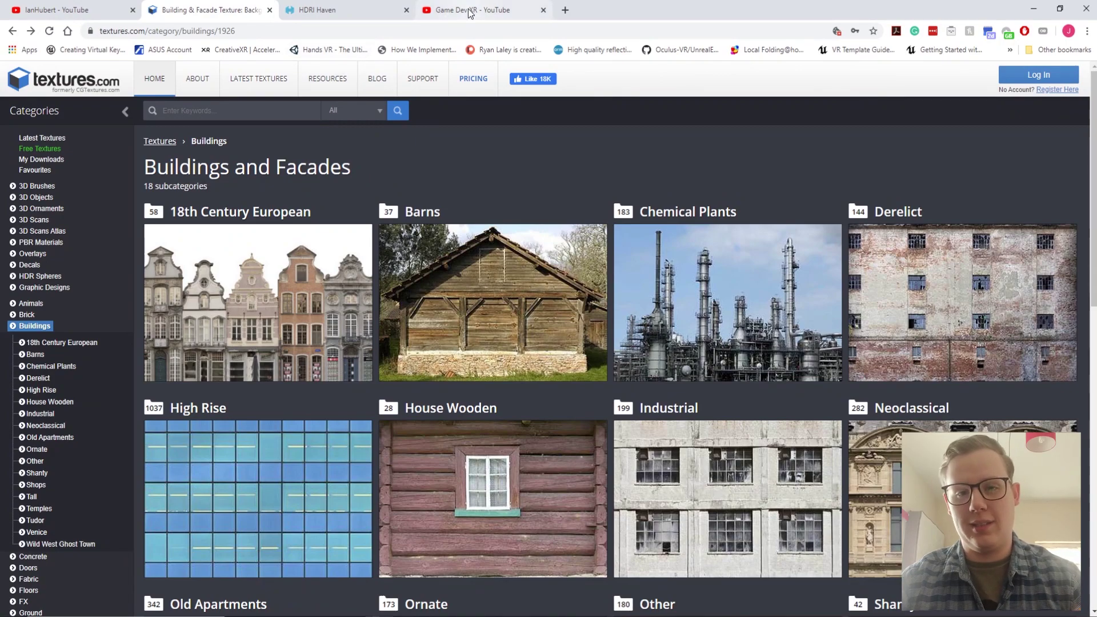
pyautogui.click(475, 9)
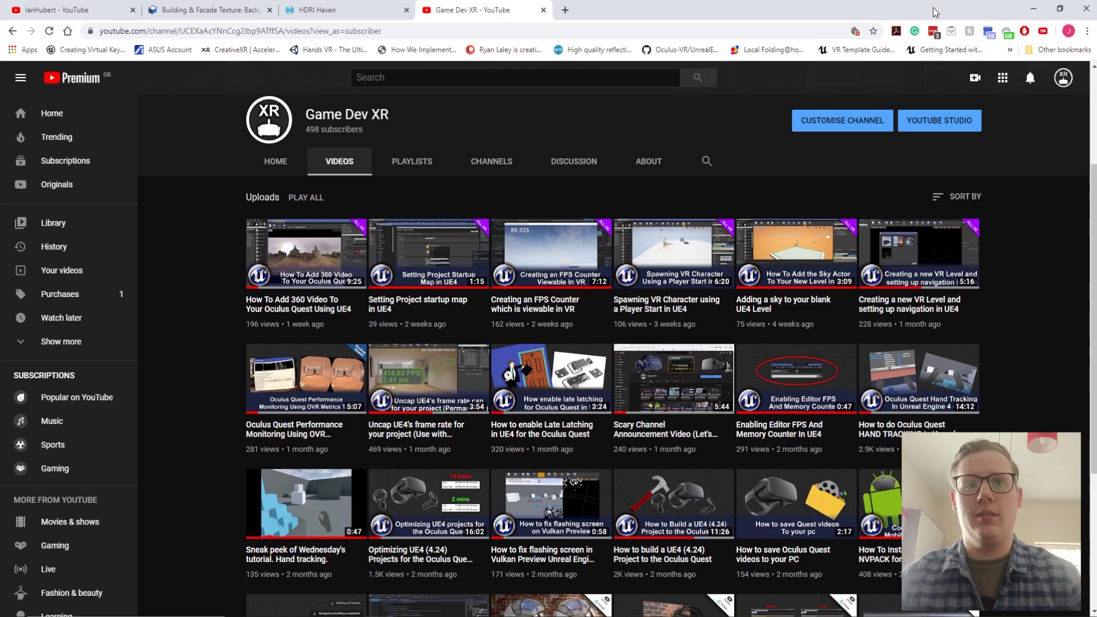
# View the open Unreal Editor, Blender and Photoshop windows in turn, and switch back to the Chrome browser
pyautogui.click(1023, 17)
pyautogui.moveTo(686, 294); pyautogui.dragTo(686, 289, button='right')
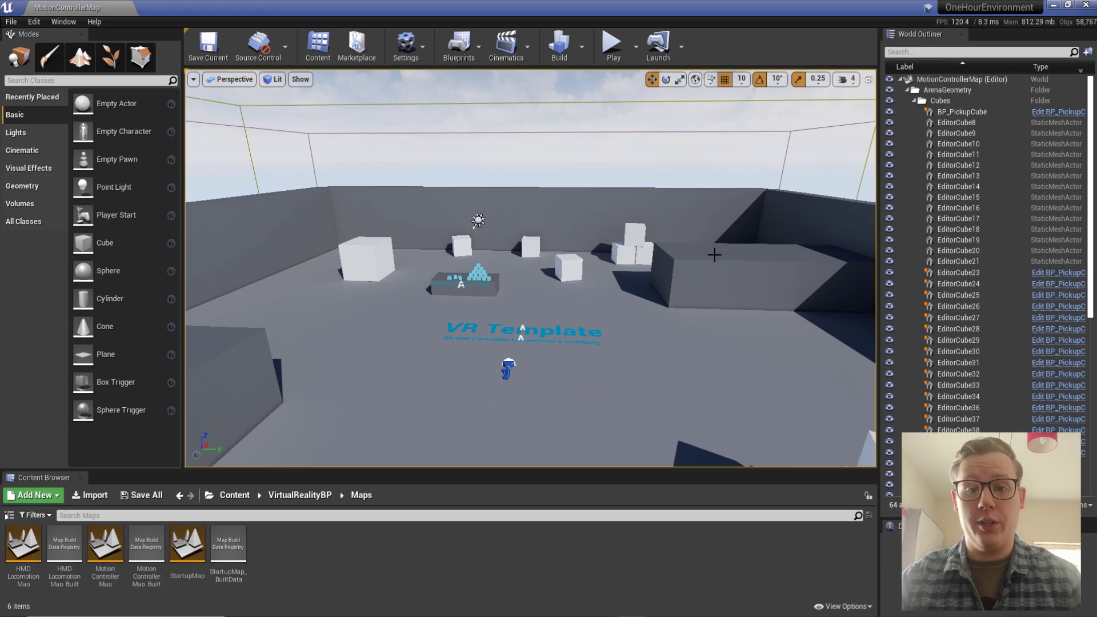
pyautogui.click(1057, 6)
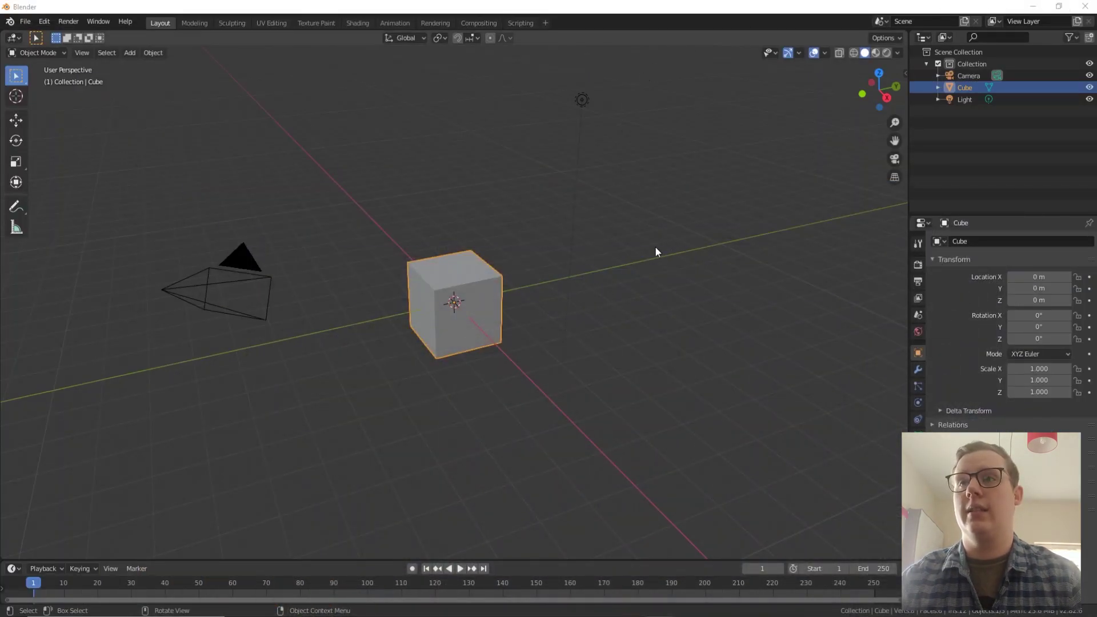
pyautogui.click(1035, 7)
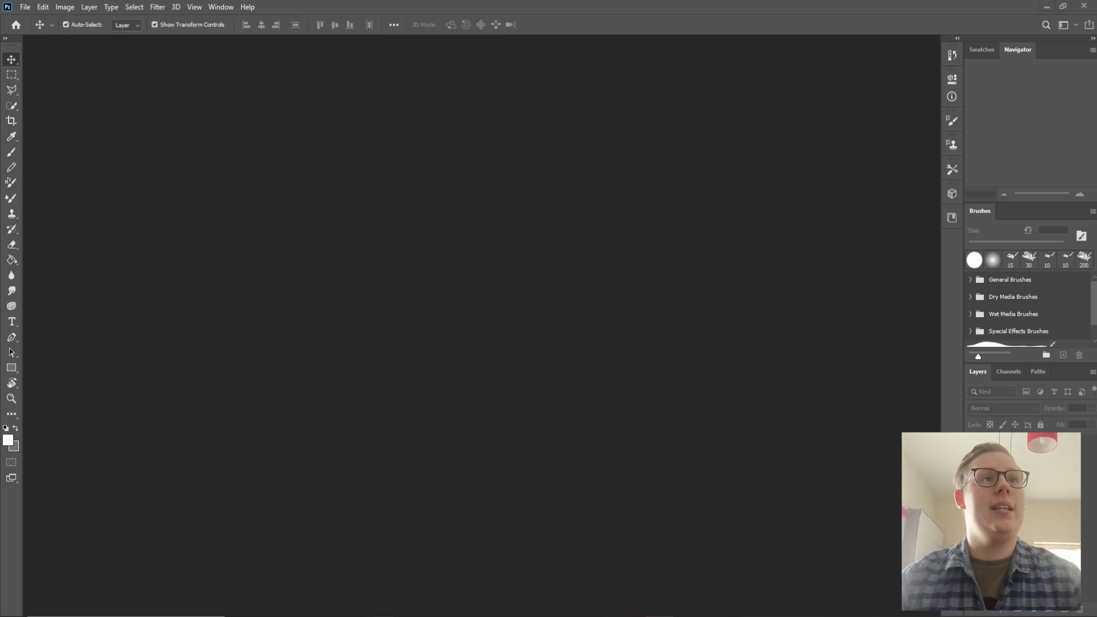
pyautogui.hotkey('alt', 'Tab')
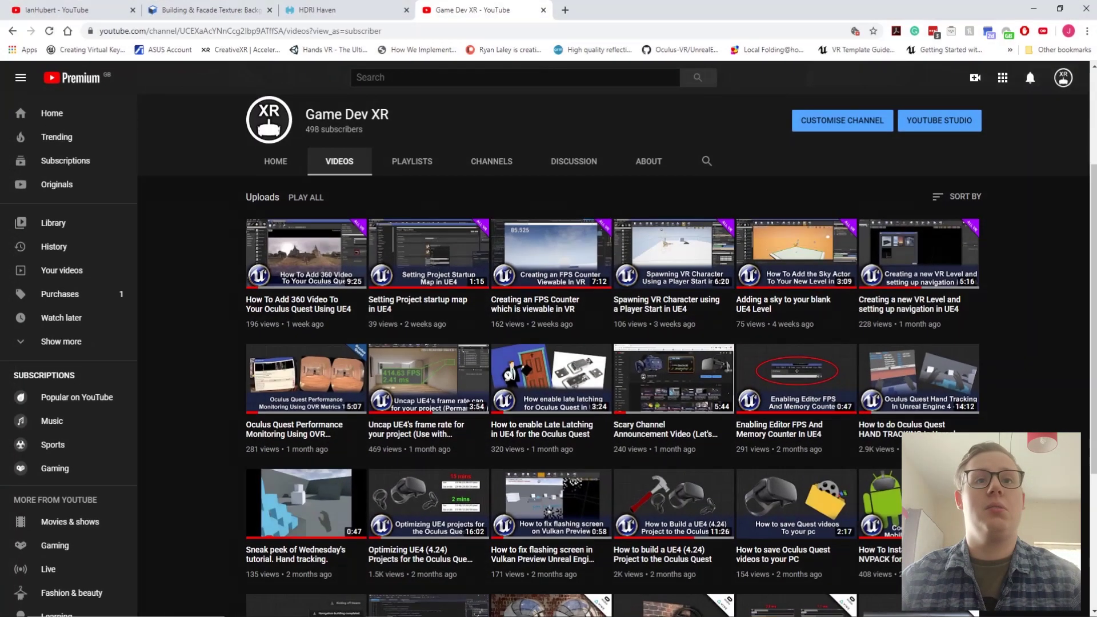
# Open the Industrial subcategory of the Buildings textures on textures.com
pyautogui.click(214, 10)
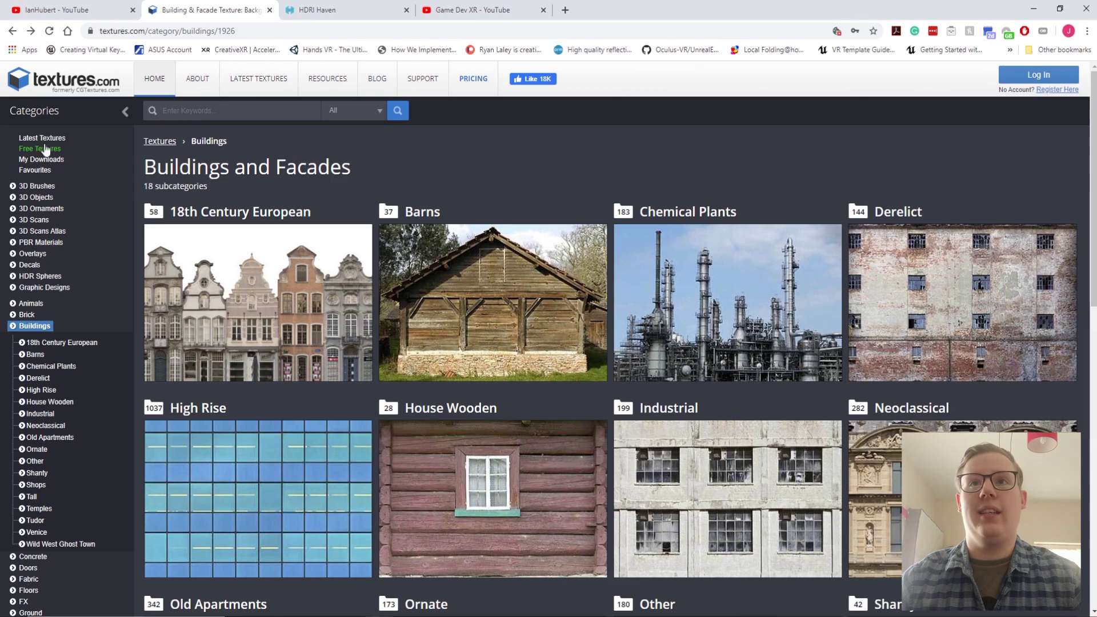
pyautogui.scroll(-1, 70, 355)
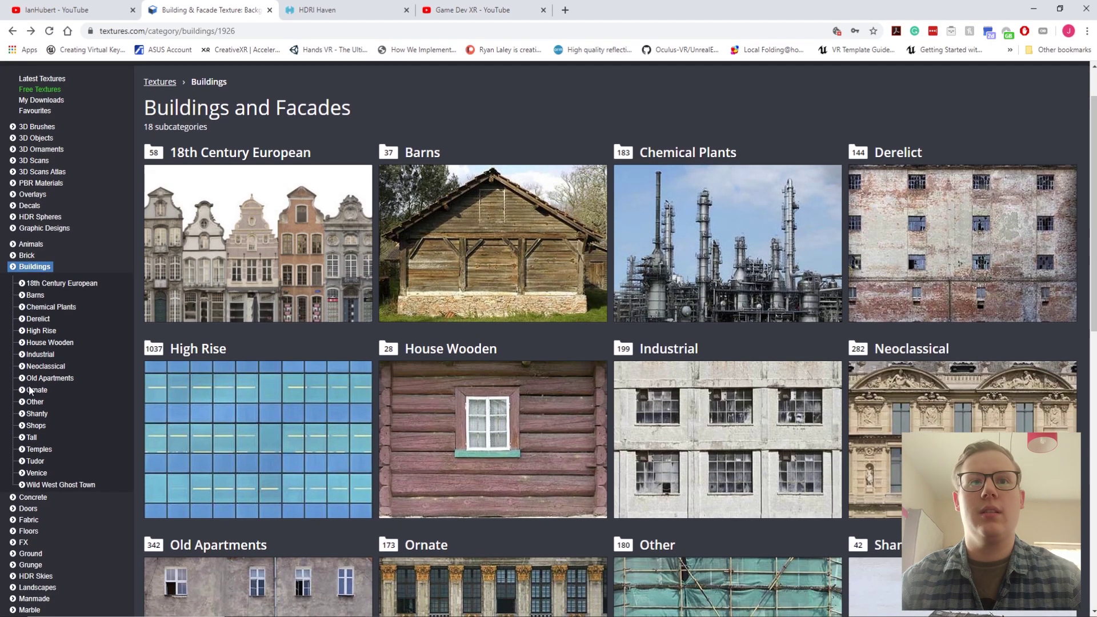
pyautogui.click(38, 355)
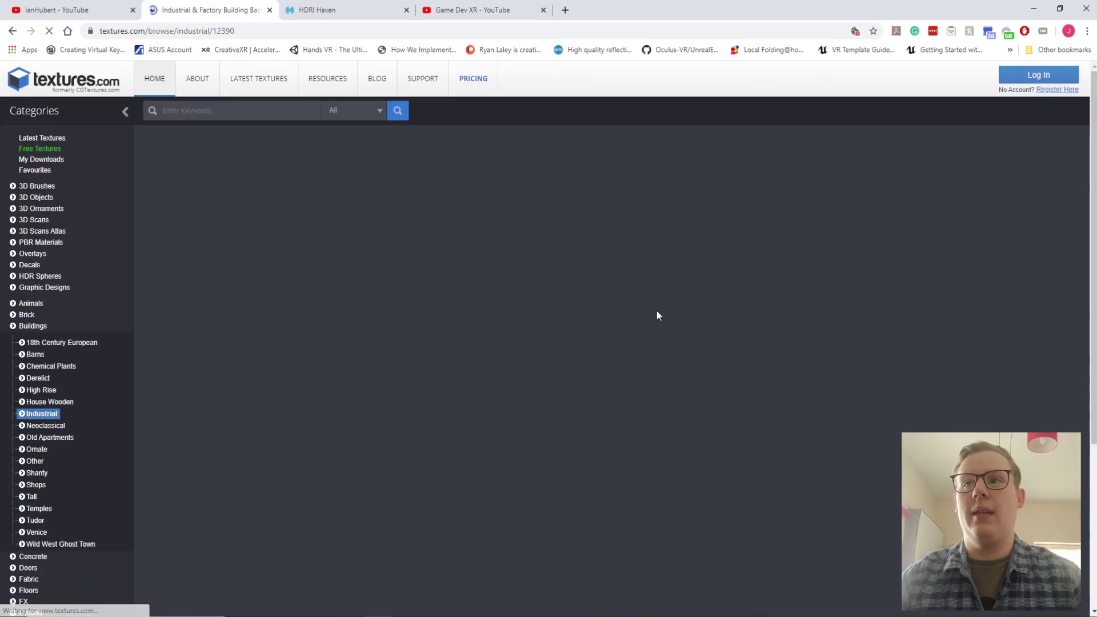
# Examine the industrial and factory building textures for a suitable facade
pyautogui.scroll(-4, 808, 323)
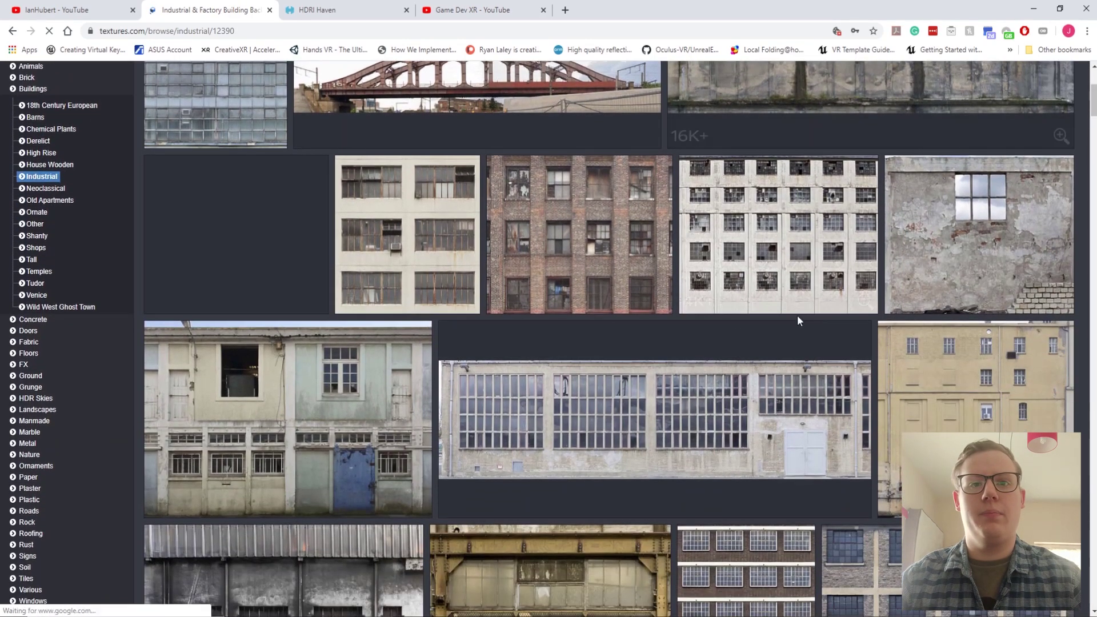
pyautogui.scroll(-5, 809, 323)
pyautogui.scroll(-5, 733, 328)
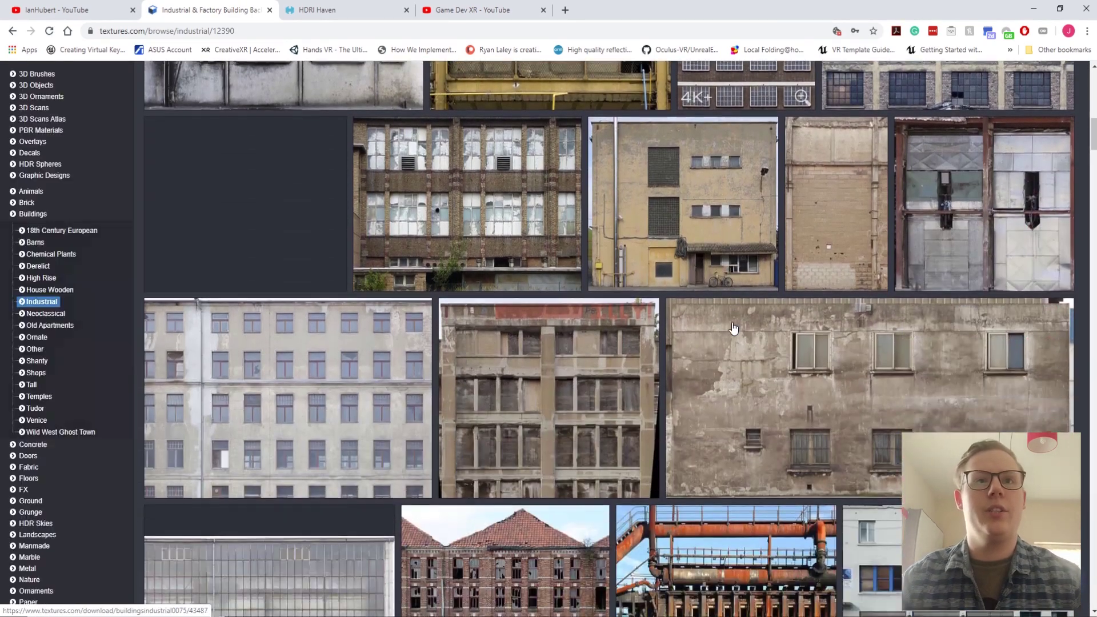
pyautogui.scroll(-7, 734, 328)
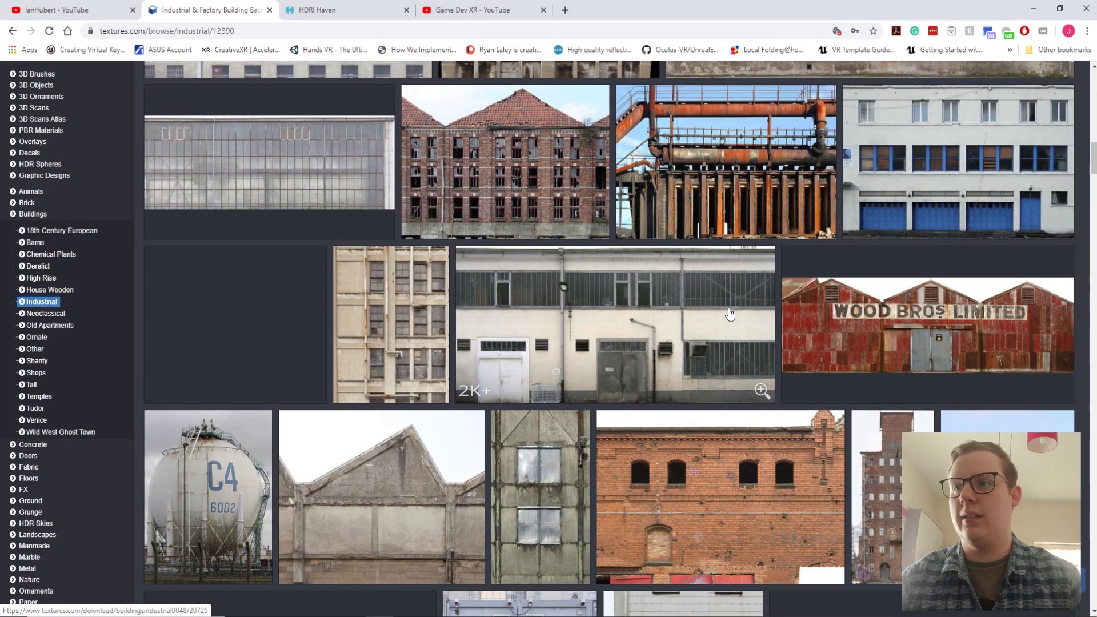
pyautogui.scroll(-3, 743, 313)
pyautogui.scroll(-1, 750, 314)
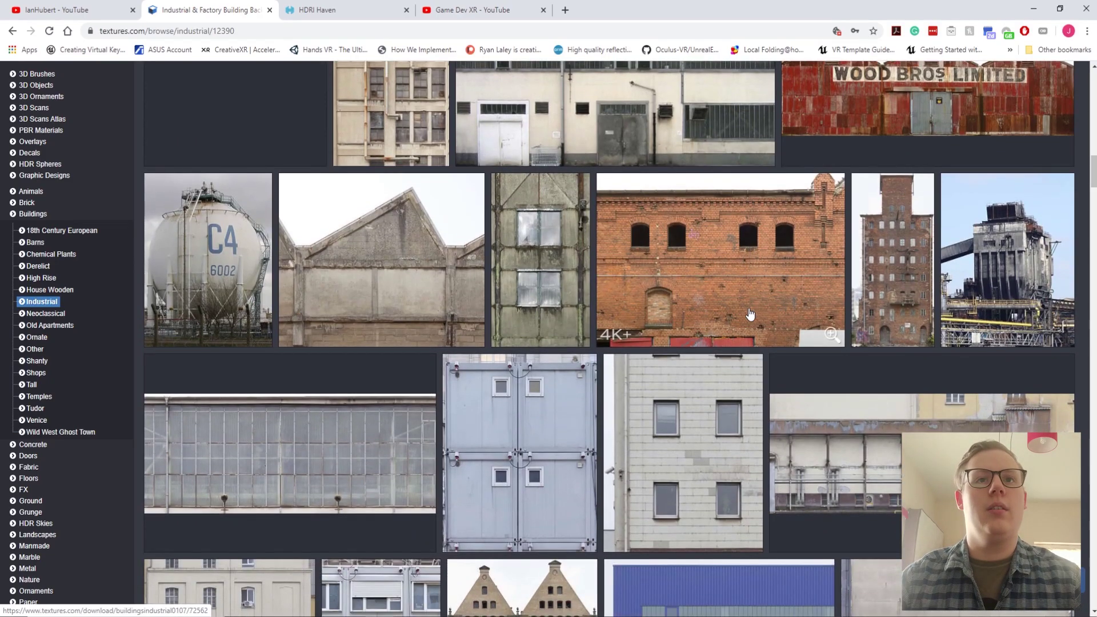
pyautogui.scroll(-6, 750, 315)
pyautogui.scroll(15, 750, 314)
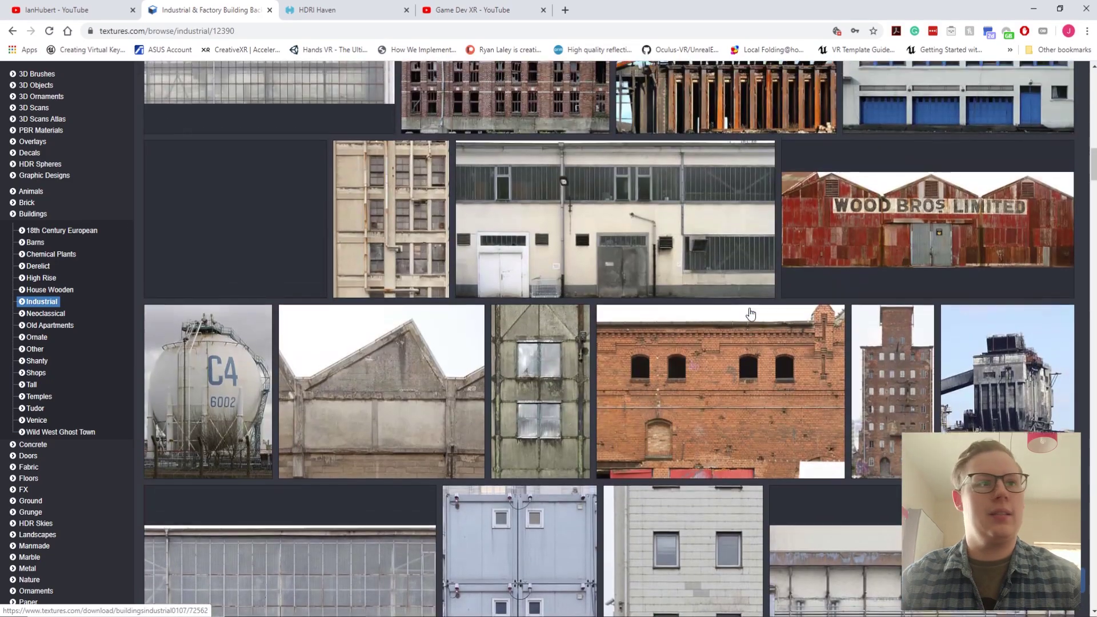
pyautogui.scroll(7, 752, 314)
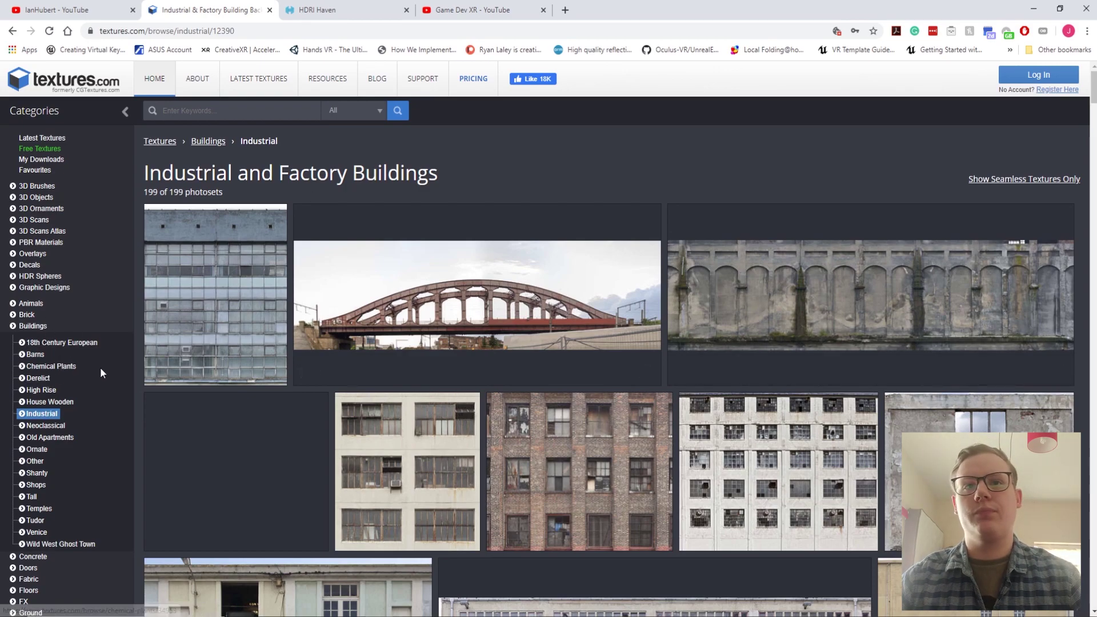
# Open the BuildingsIndustrial0203 arched wall texture and log in for downloading, dismissing the password check and LastPass prompts
pyautogui.click(691, 322)
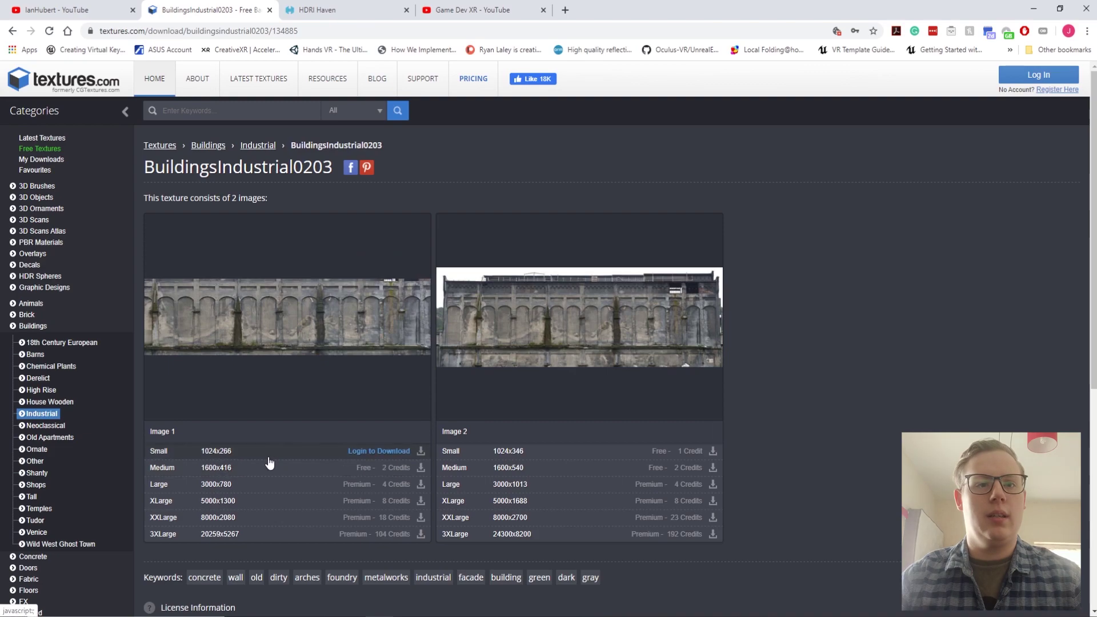
pyautogui.click(372, 453)
pyautogui.click(609, 216)
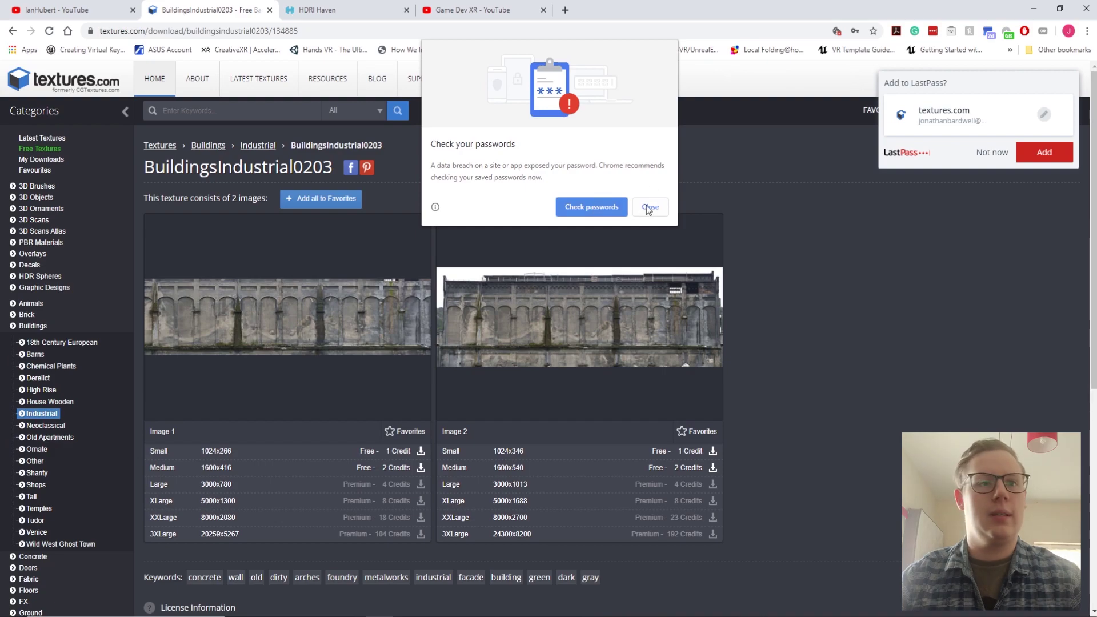
pyautogui.click(648, 206)
pyautogui.click(984, 153)
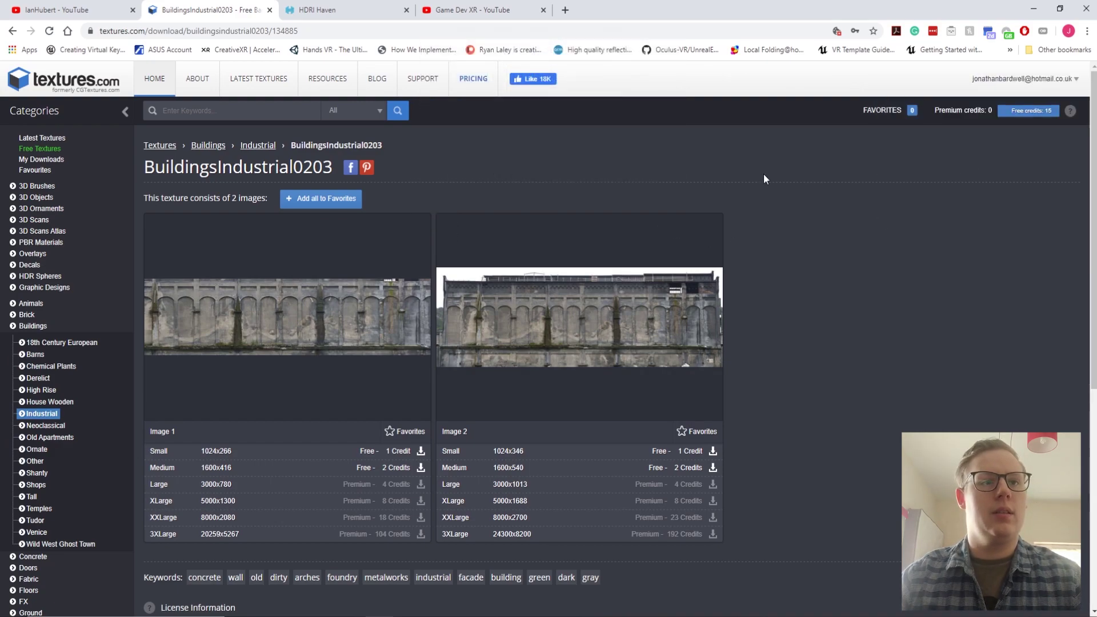
# Start downloading the small 1024x266 version of Image 1 and choose the Youtube\Challenges folder on SSD Drive (G:) as the save location
pyautogui.scroll(-1, 346, 435)
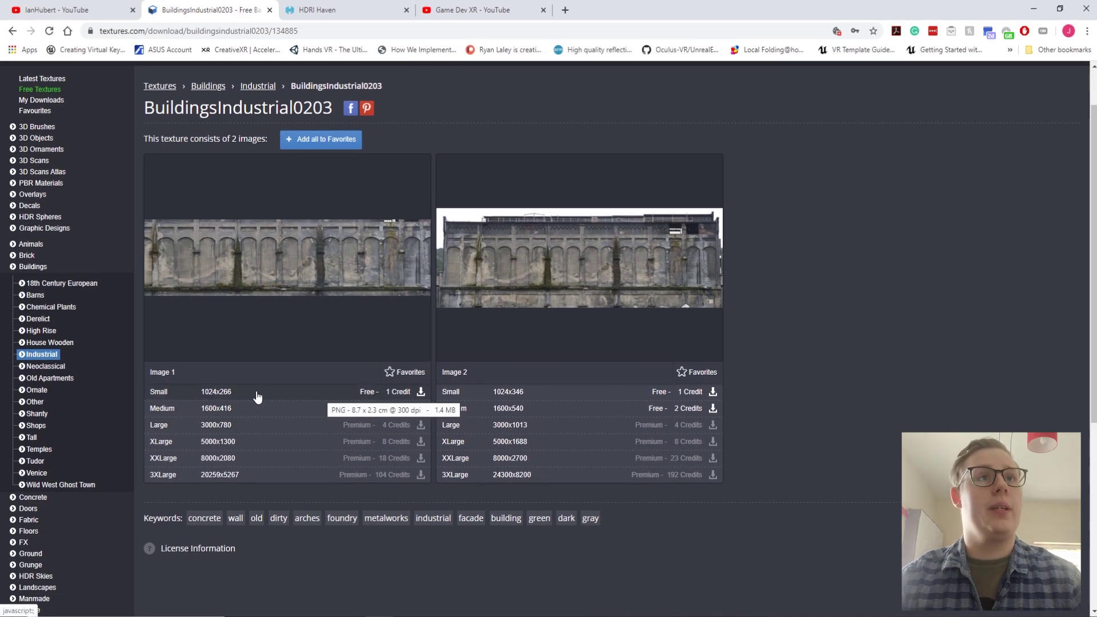
pyautogui.click(420, 391)
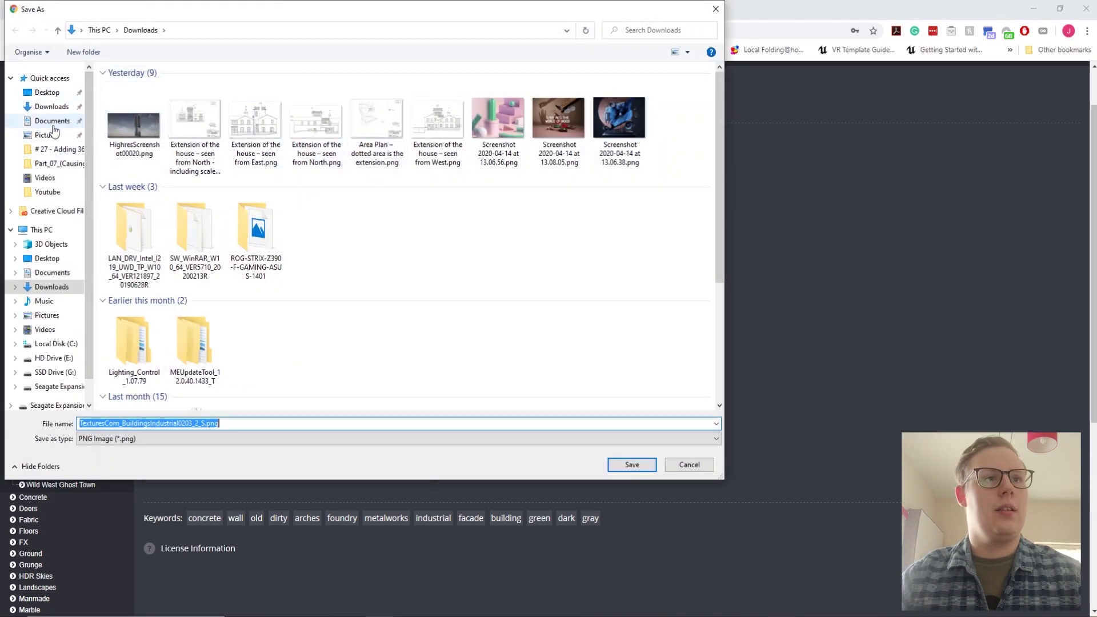
pyautogui.click(41, 372)
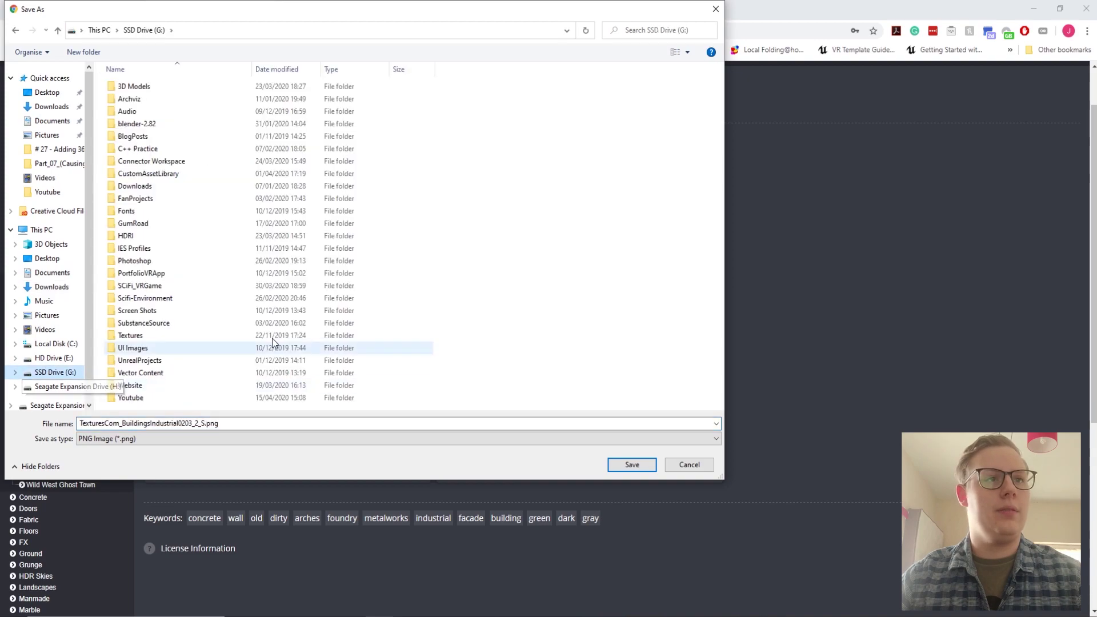
pyautogui.doubleClick(149, 396)
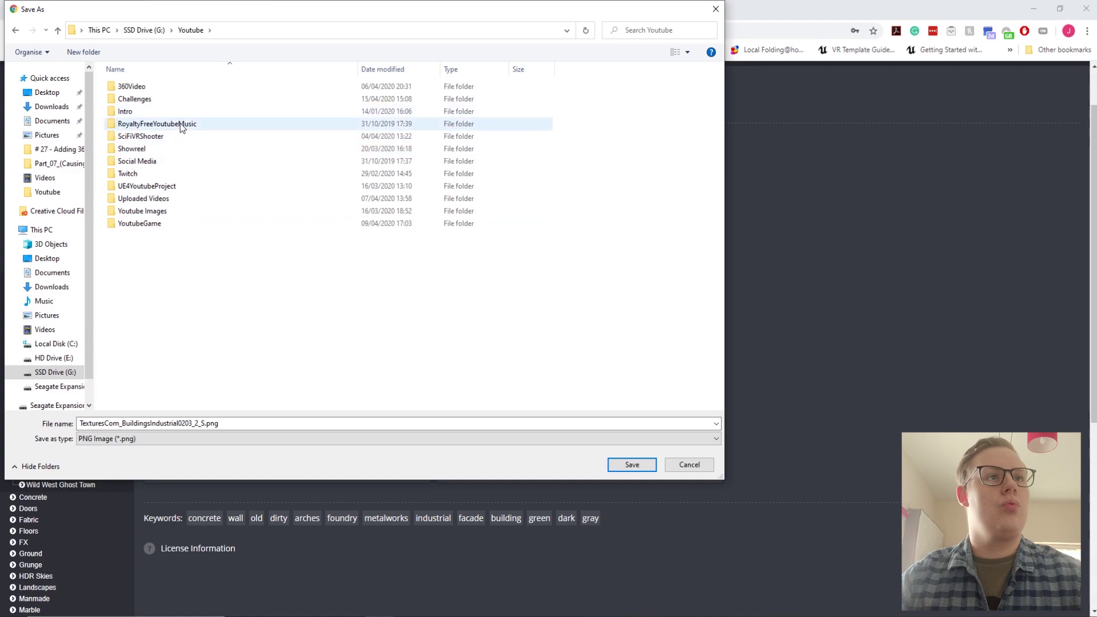
pyautogui.doubleClick(176, 184)
pyautogui.click(200, 36)
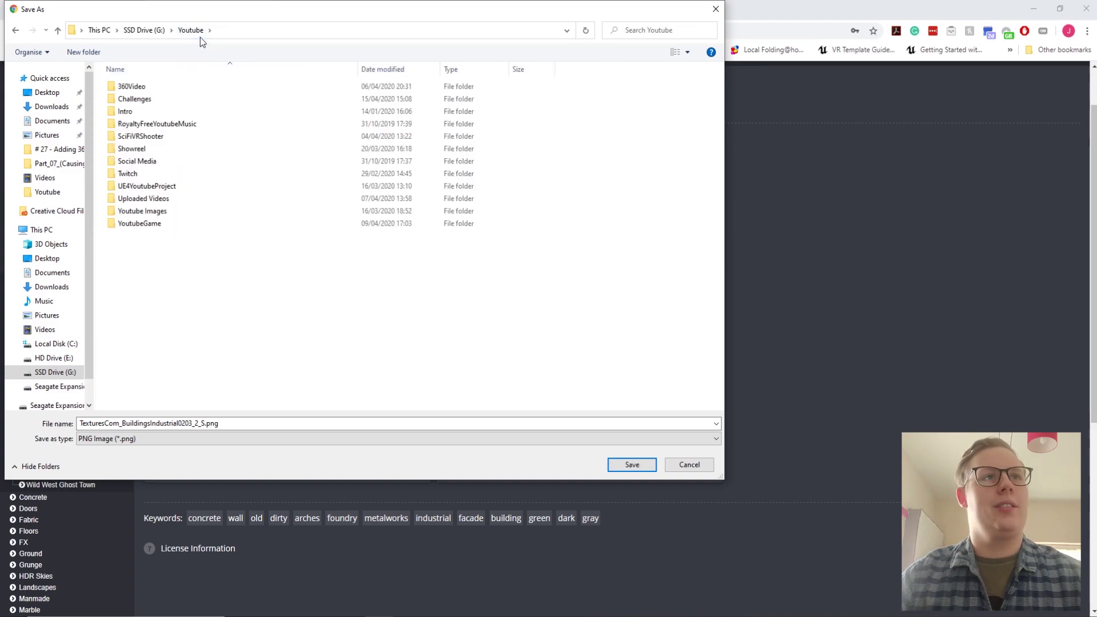
pyautogui.doubleClick(173, 99)
pyautogui.doubleClick(177, 87)
pyautogui.click(239, 32)
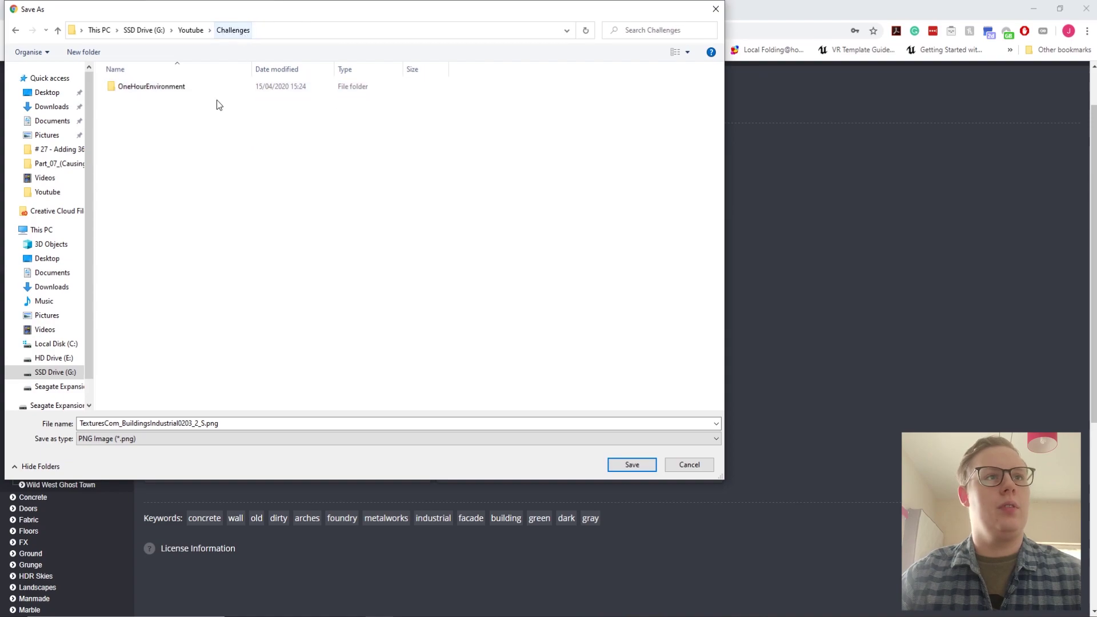
# Create a folder named Textures inside the Challenges folder and open it as the save location
pyautogui.rightClick(162, 115)
pyautogui.moveTo(140, 274)
pyautogui.click(205, 273)
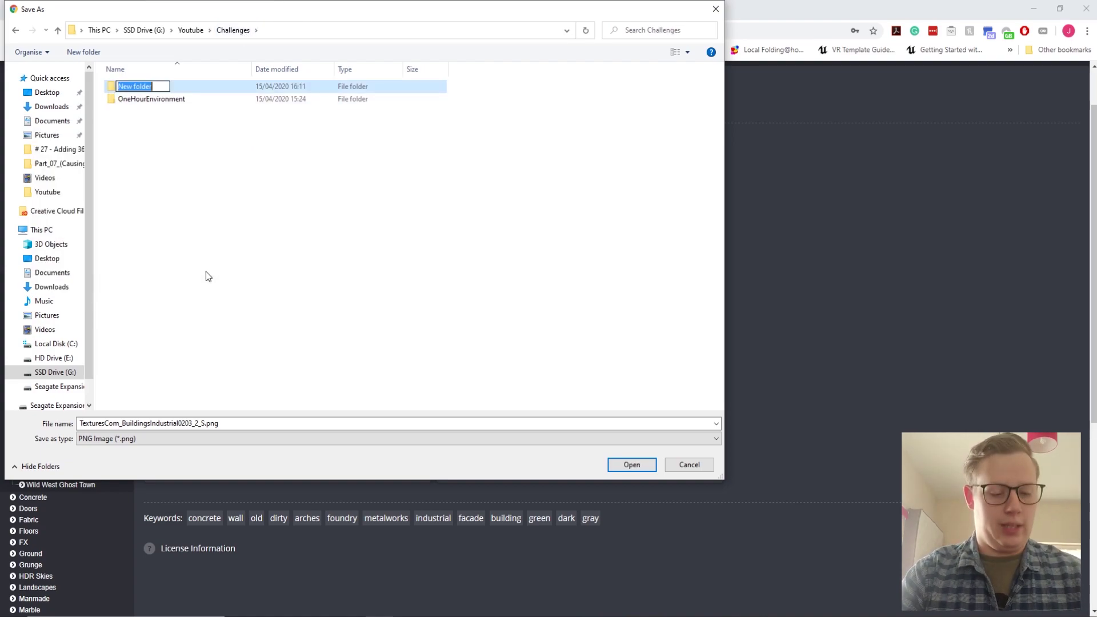
pyautogui.press('BackSpace')
pyautogui.write('T')
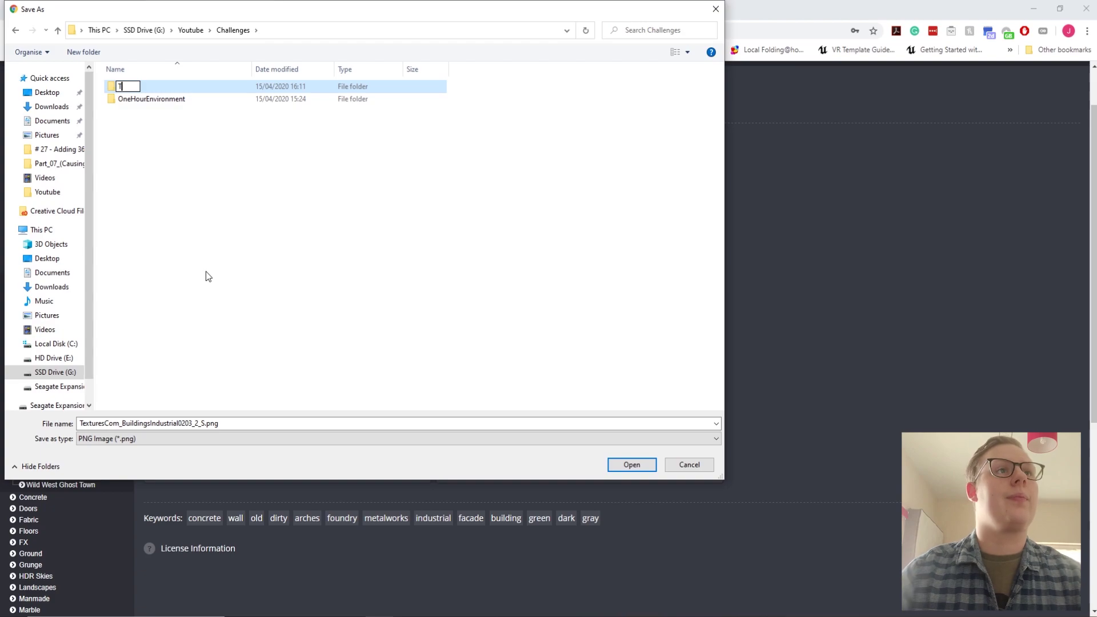
pyautogui.write('extures')
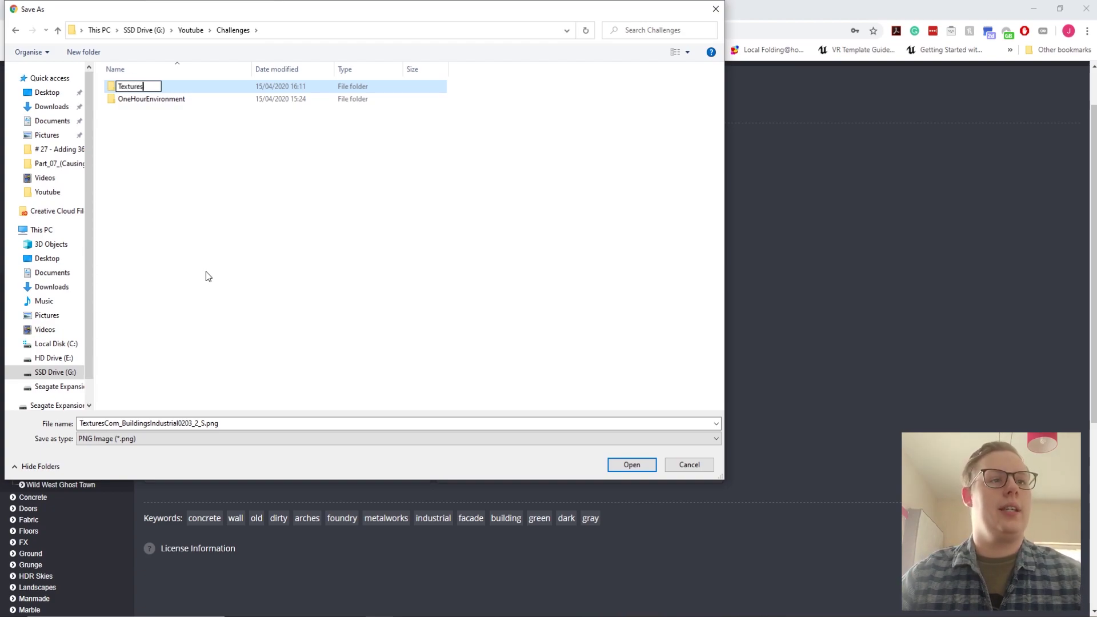
pyautogui.press('Return')
pyautogui.doubleClick(169, 98)
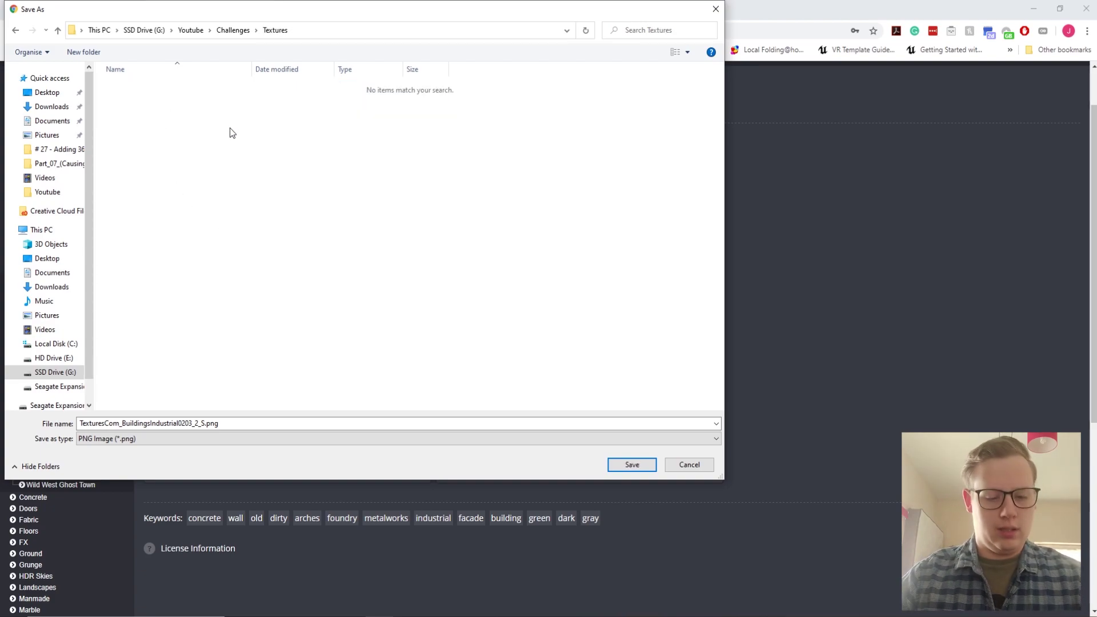
# Save the arched wall texture in the Textures folder as TexturesCom_BuildingsIndustrial0203_2_S.png
pyautogui.doubleClick(235, 423)
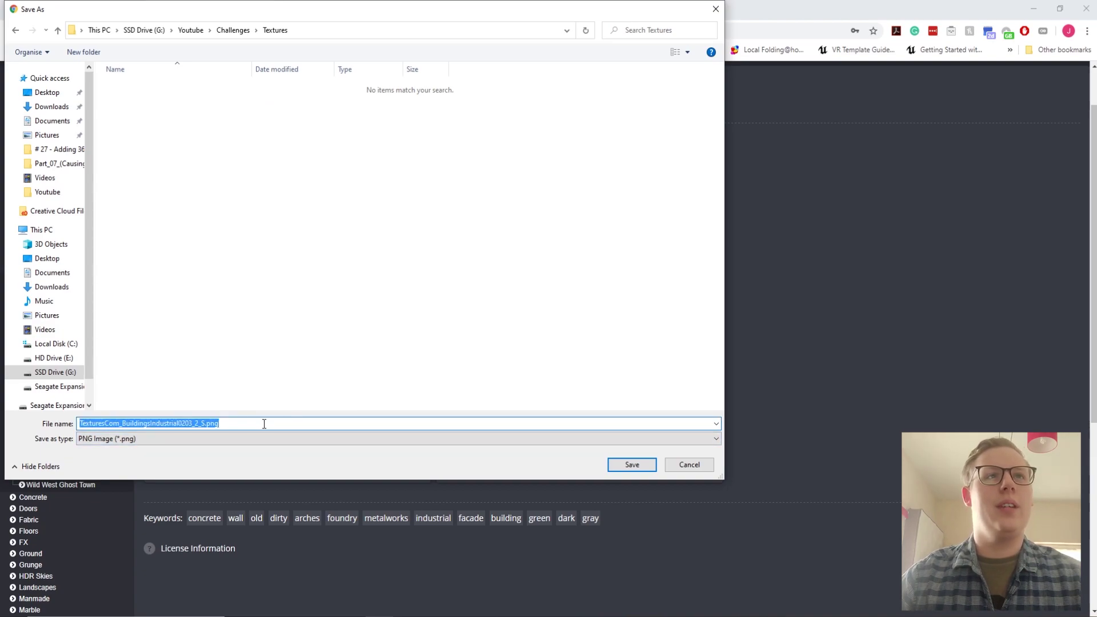
pyautogui.moveTo(432, 5); pyautogui.dragTo(488, 19)
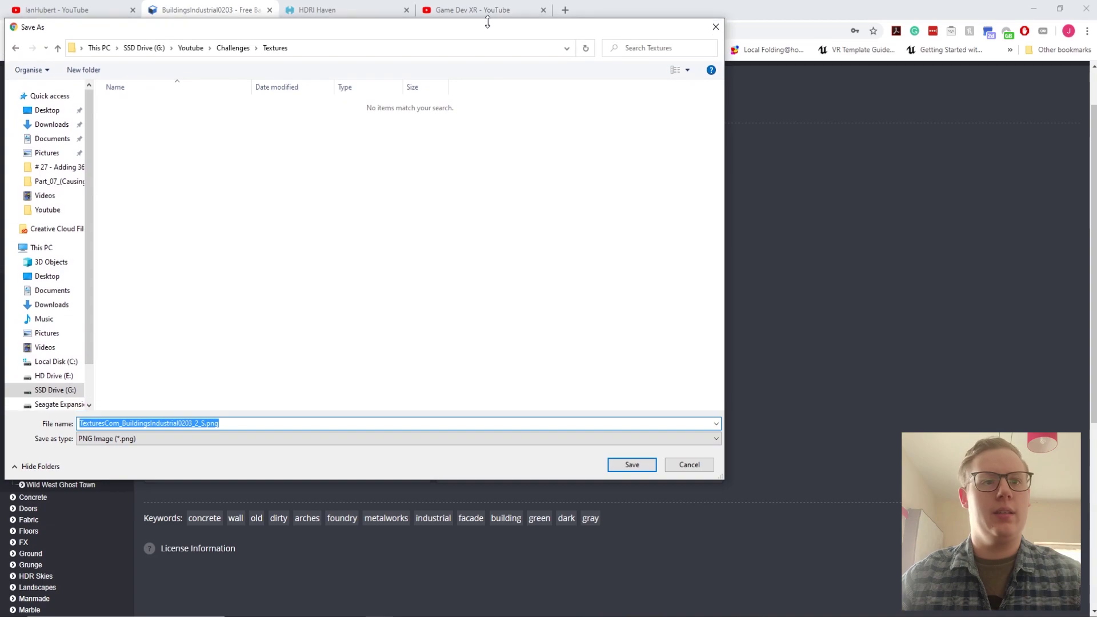
pyautogui.click(629, 465)
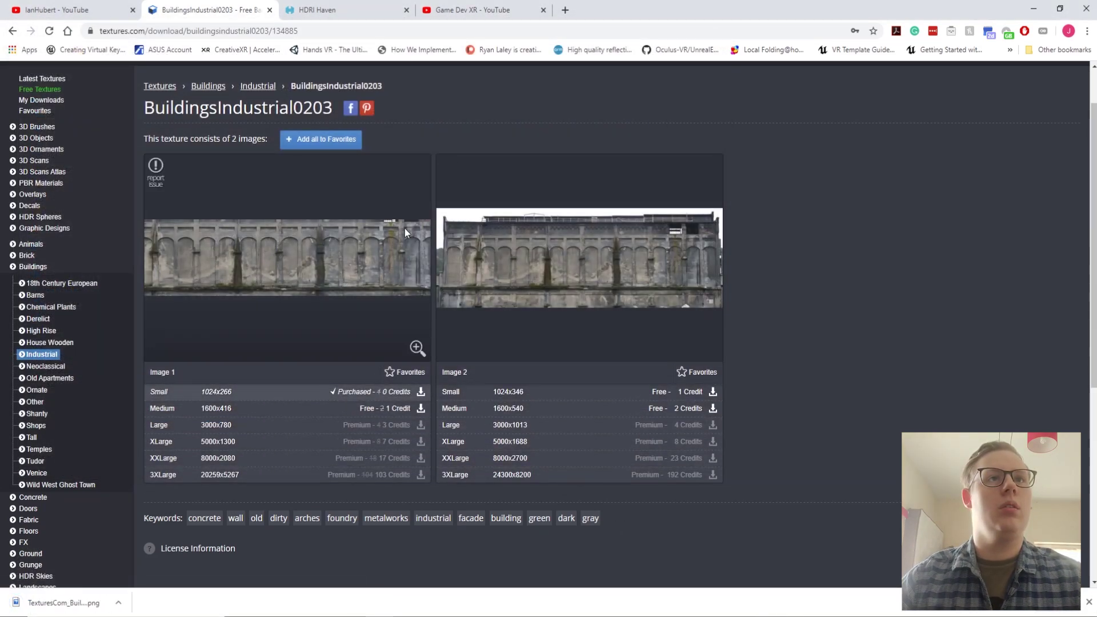
# Return to the industrial textures, open the bridge texture BuildingsIndustrial0202, and save the small 1024x293 version of Image 1 in the Textures folder
pyautogui.click(268, 89)
pyautogui.scroll(-2, 600, 275)
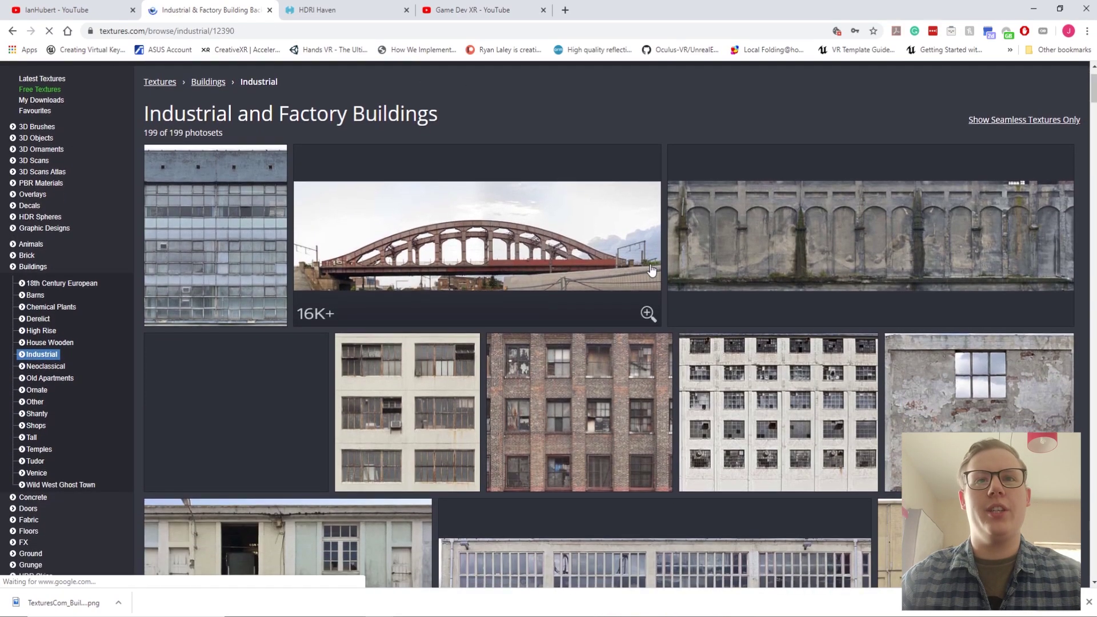
pyautogui.click(547, 208)
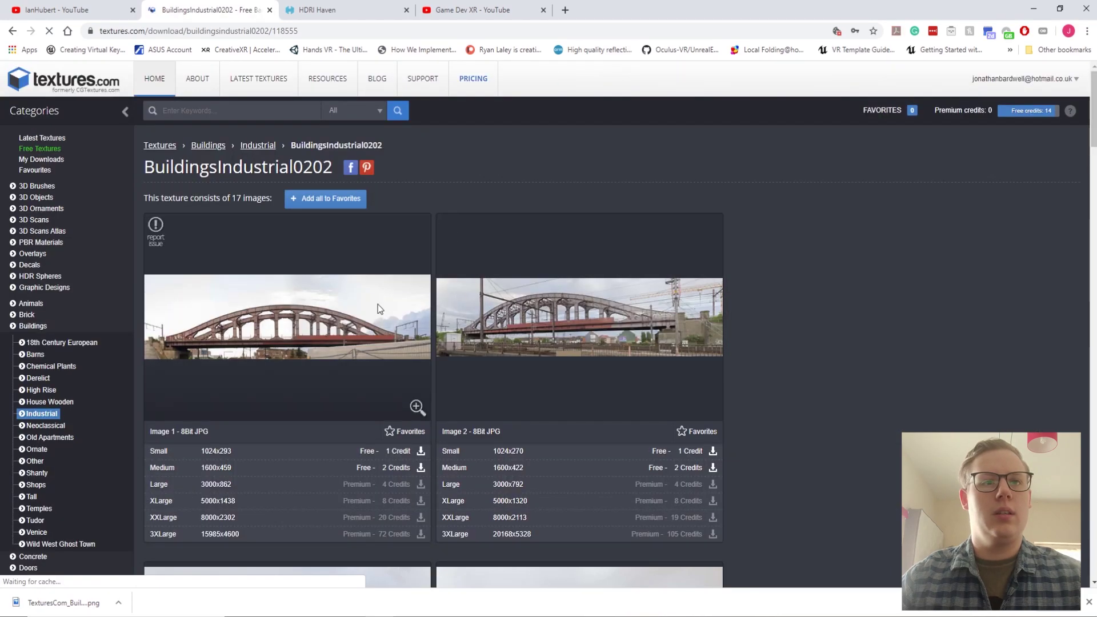
pyautogui.scroll(-6, 393, 294)
pyautogui.scroll(6, 395, 291)
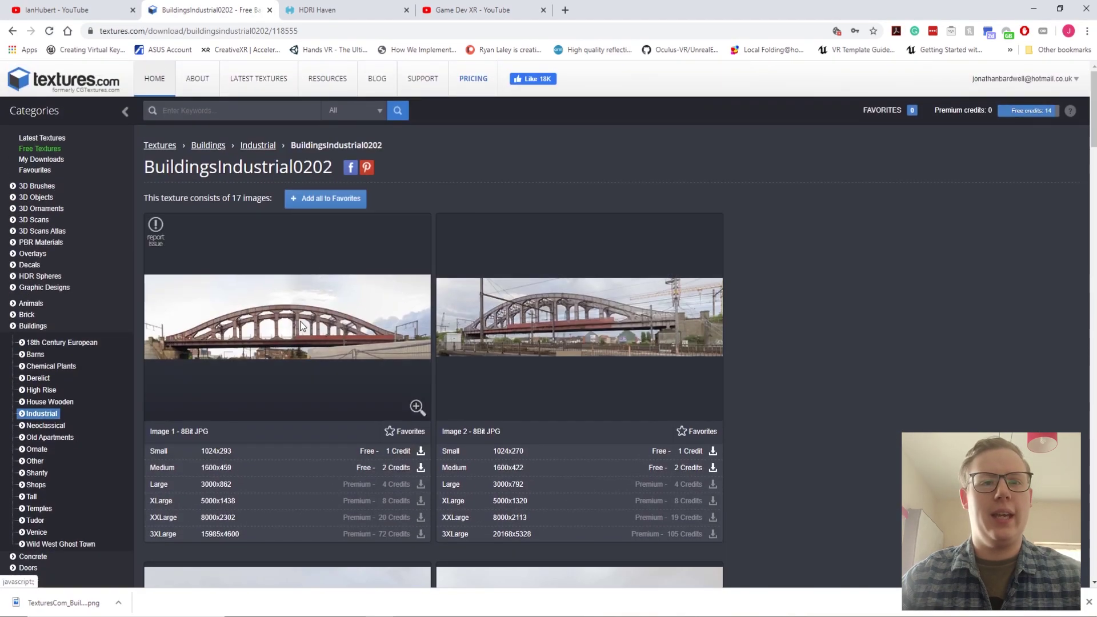
pyautogui.click(233, 453)
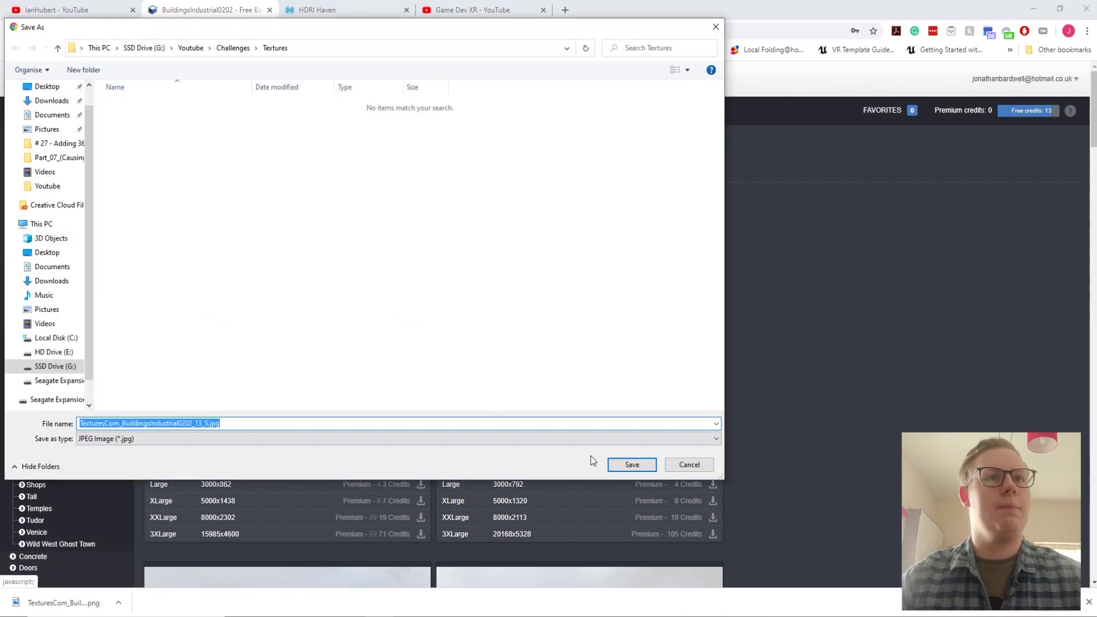
pyautogui.click(631, 465)
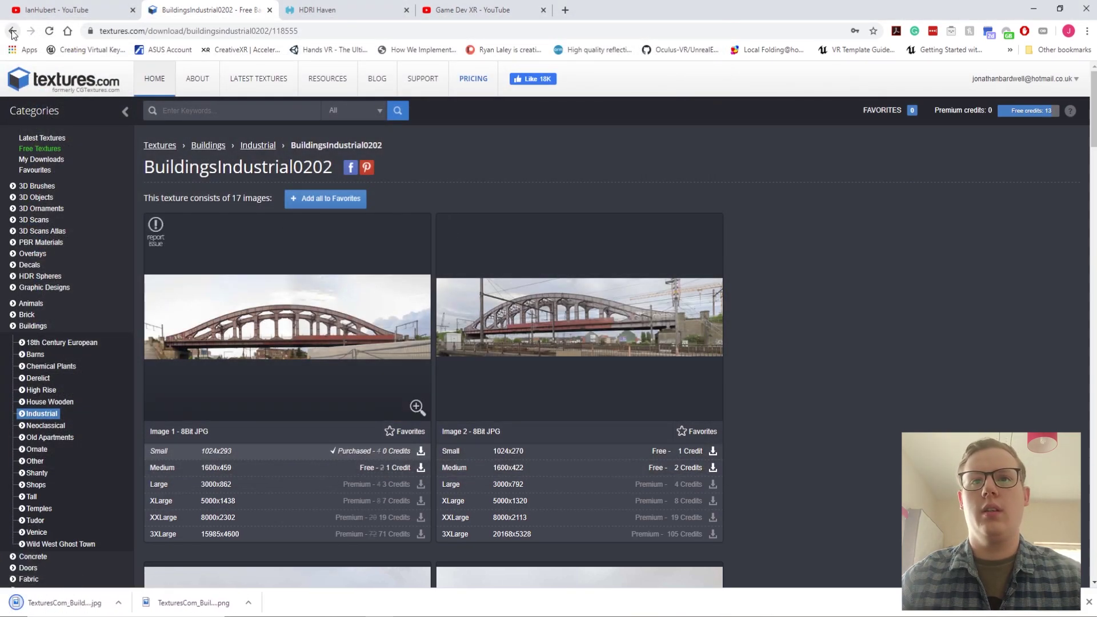
# Open the brick facade BuildingsIndustrial0097 from the industrial listing and save the small 1024x845 version of Image 1 in the Textures folder
pyautogui.scroll(-1, 506, 307)
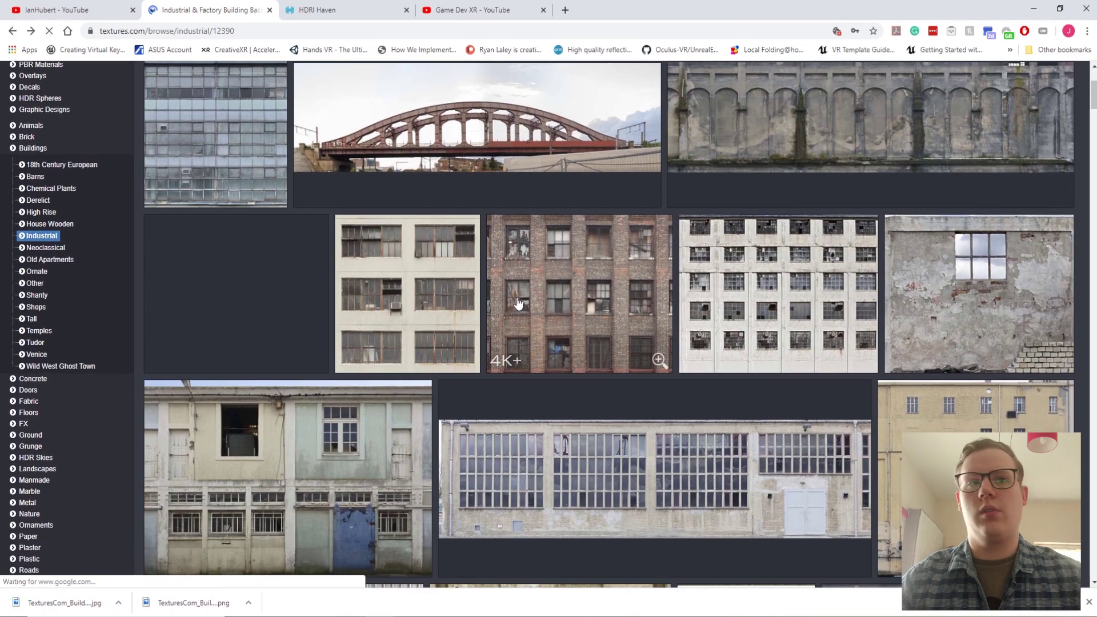
pyautogui.scroll(-2, 586, 306)
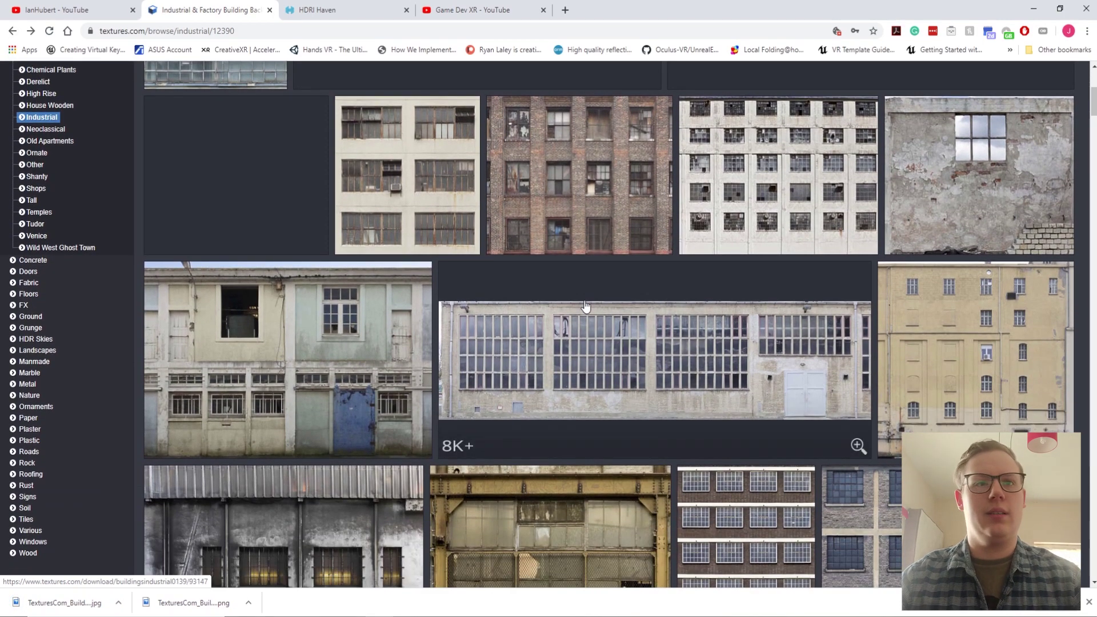
pyautogui.scroll(2, 572, 297)
pyautogui.click(545, 291)
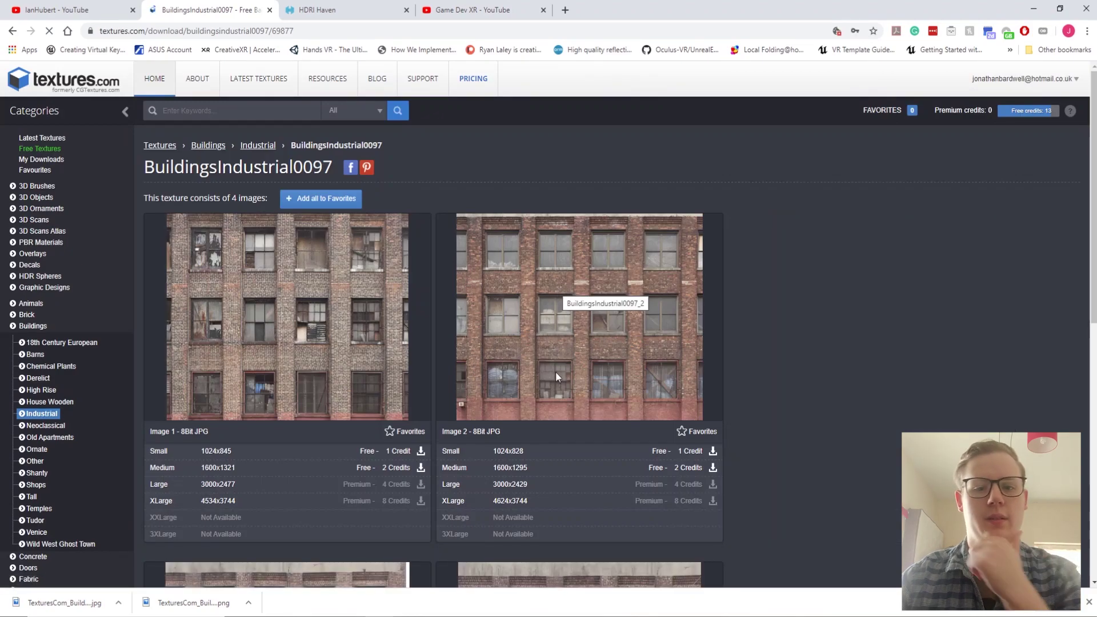
pyautogui.scroll(-2, 375, 288)
pyautogui.scroll(-4, 334, 274)
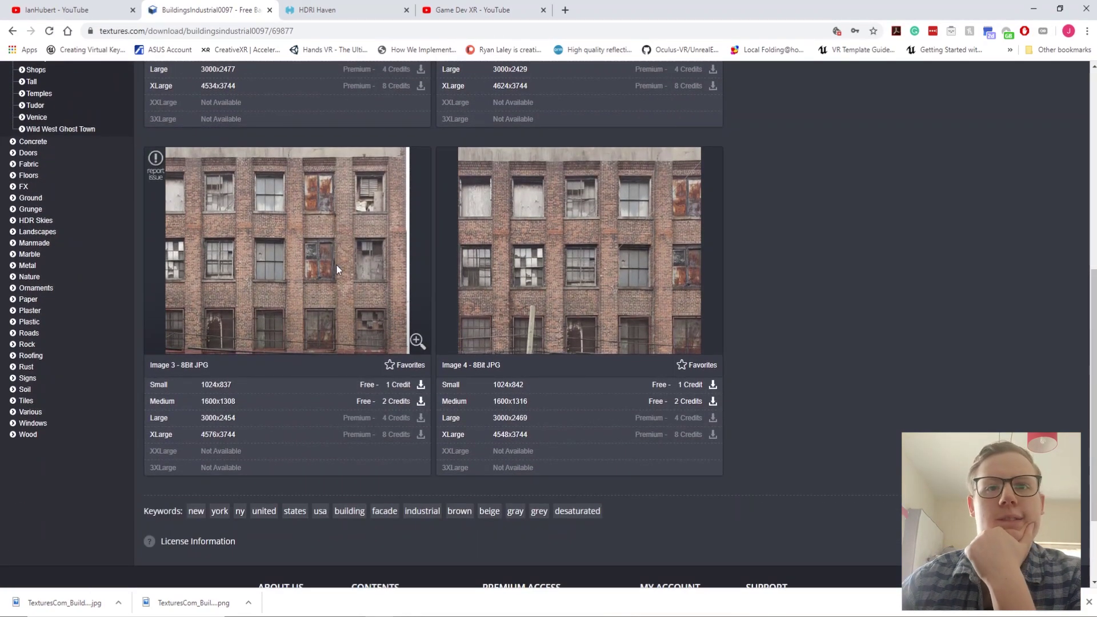
pyautogui.scroll(6, 355, 230)
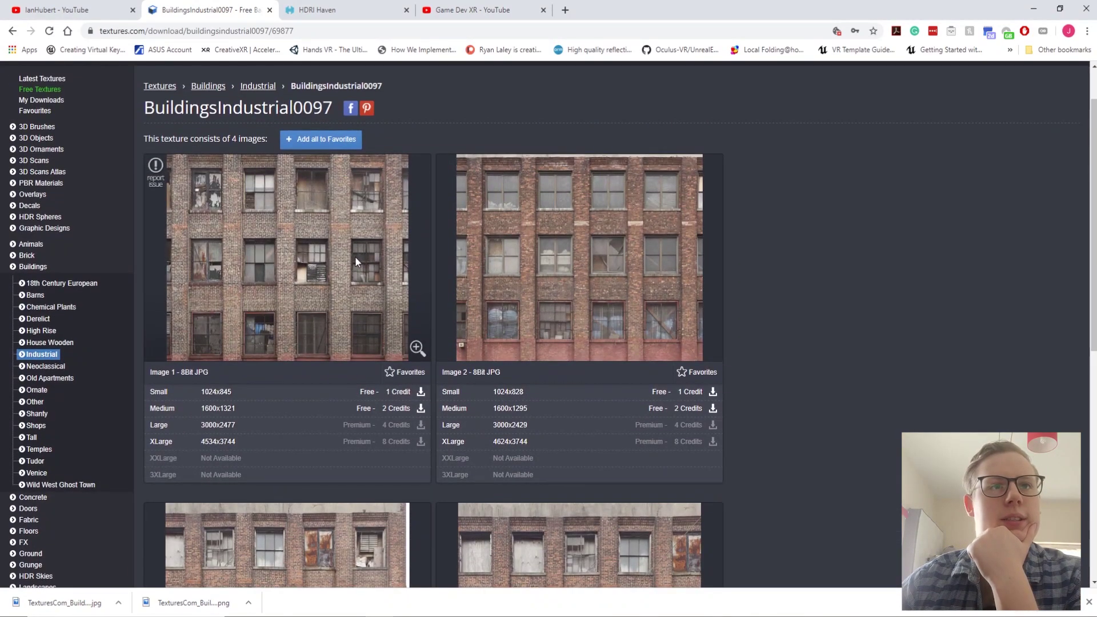
pyautogui.scroll(-1, 357, 263)
pyautogui.click(250, 332)
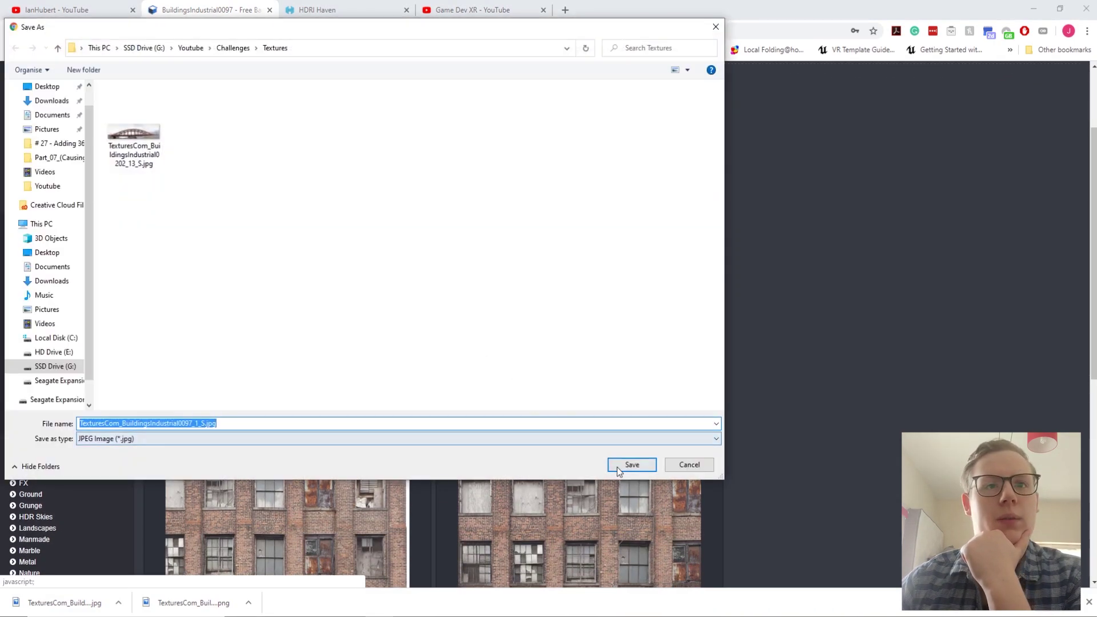
pyautogui.click(626, 464)
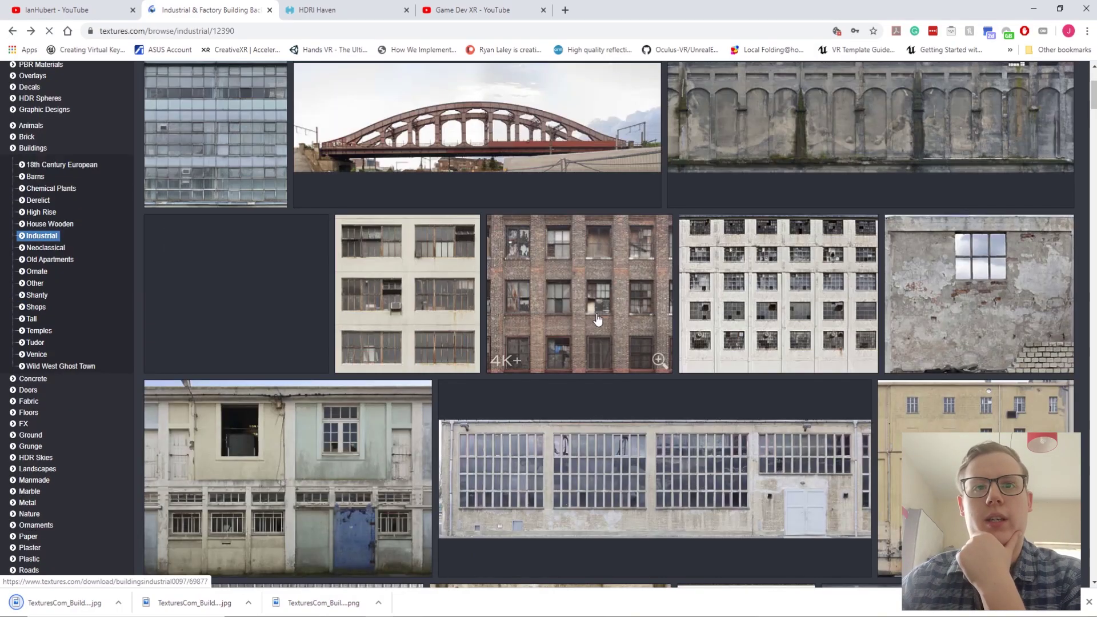
# Find the glazed window facade BuildingsIndustrial0143 and save the small 1024x402 version of Image 1 in the Textures folder
pyautogui.scroll(-8, 828, 284)
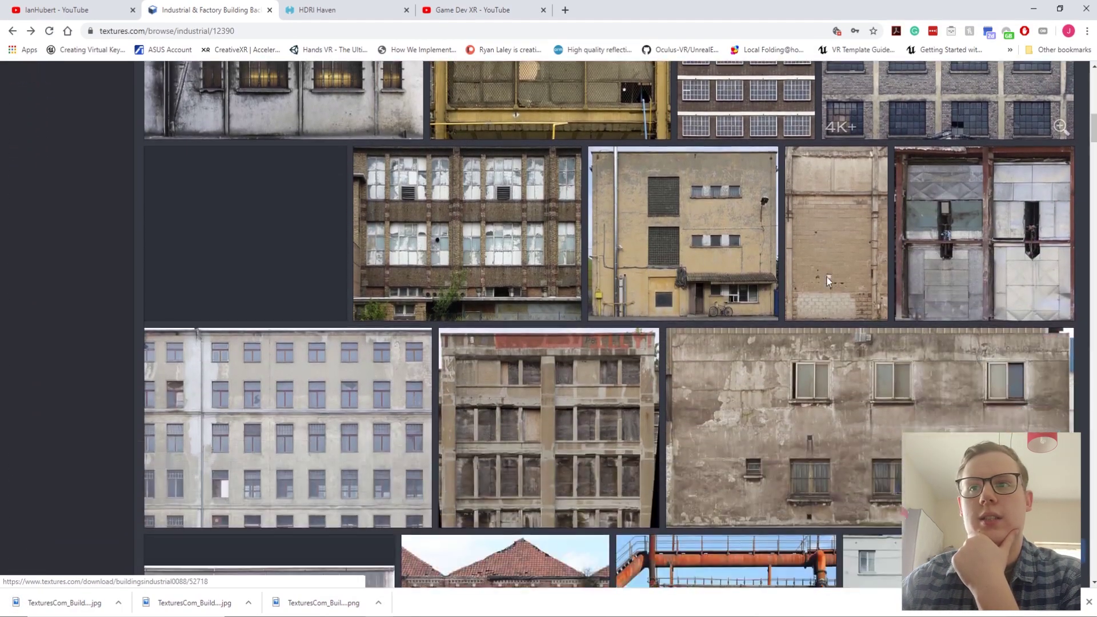
pyautogui.scroll(-7, 828, 284)
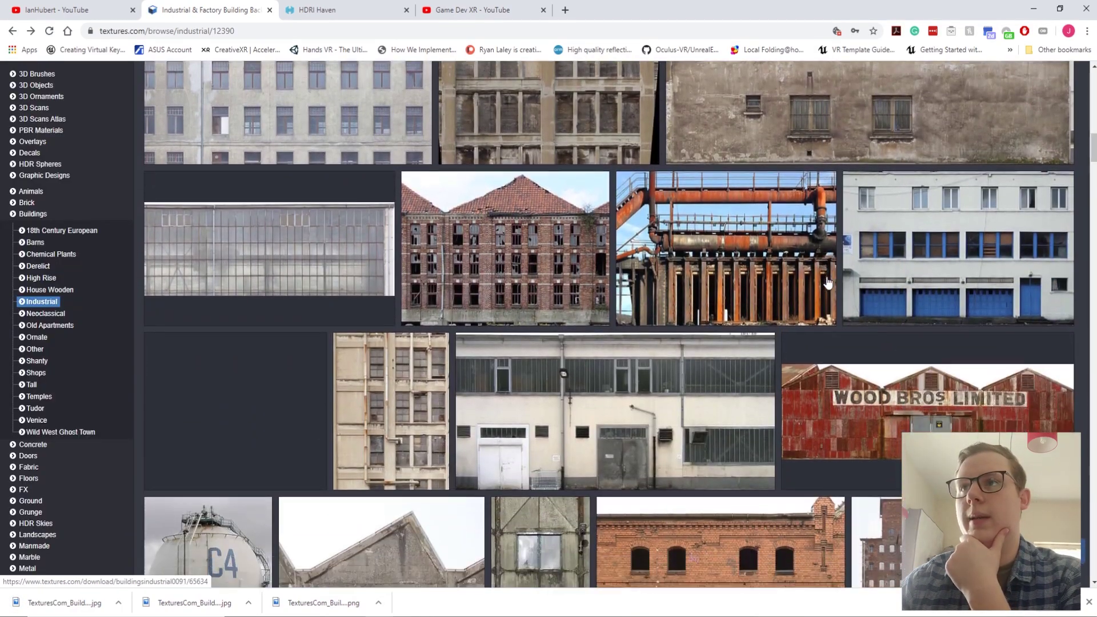
pyautogui.scroll(-3, 827, 282)
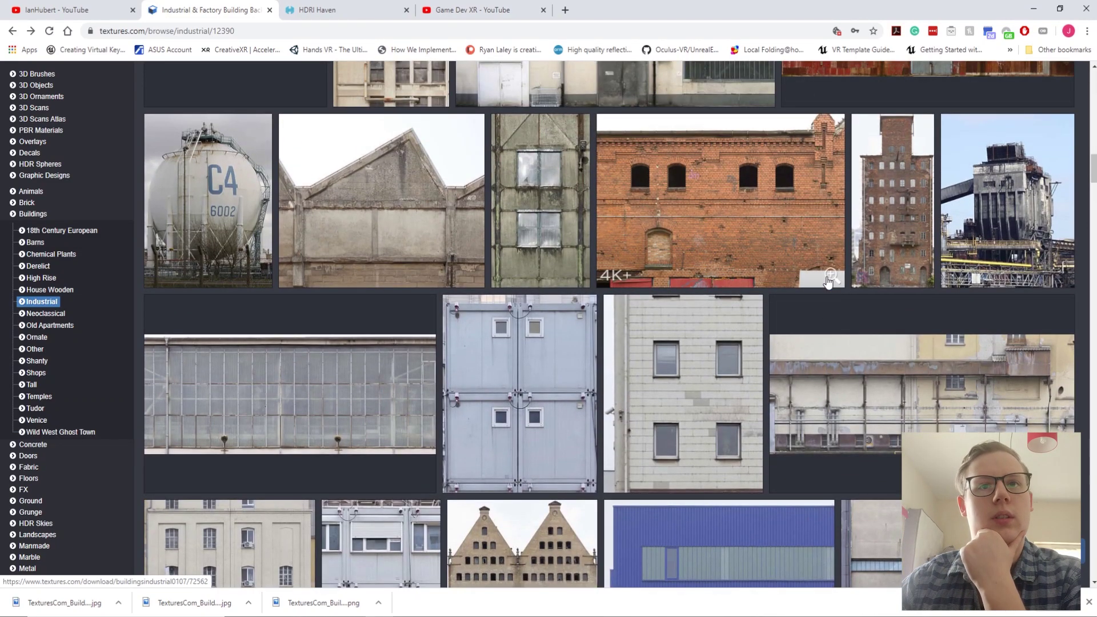
pyautogui.scroll(-2, 828, 281)
pyautogui.click(417, 281)
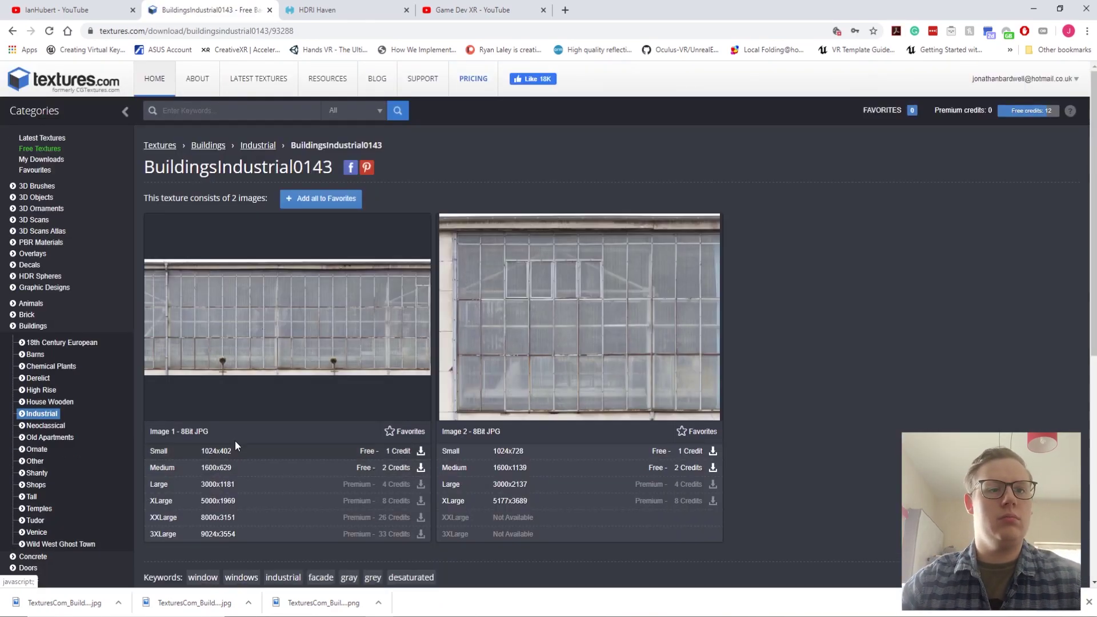
pyautogui.moveTo(289, 363)
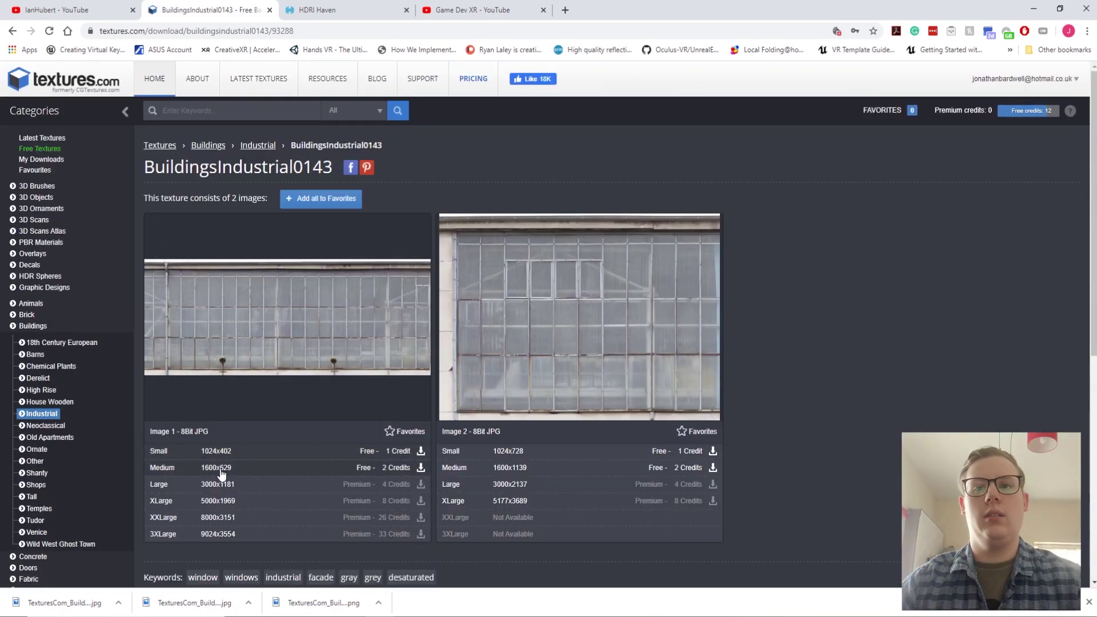
pyautogui.click(292, 454)
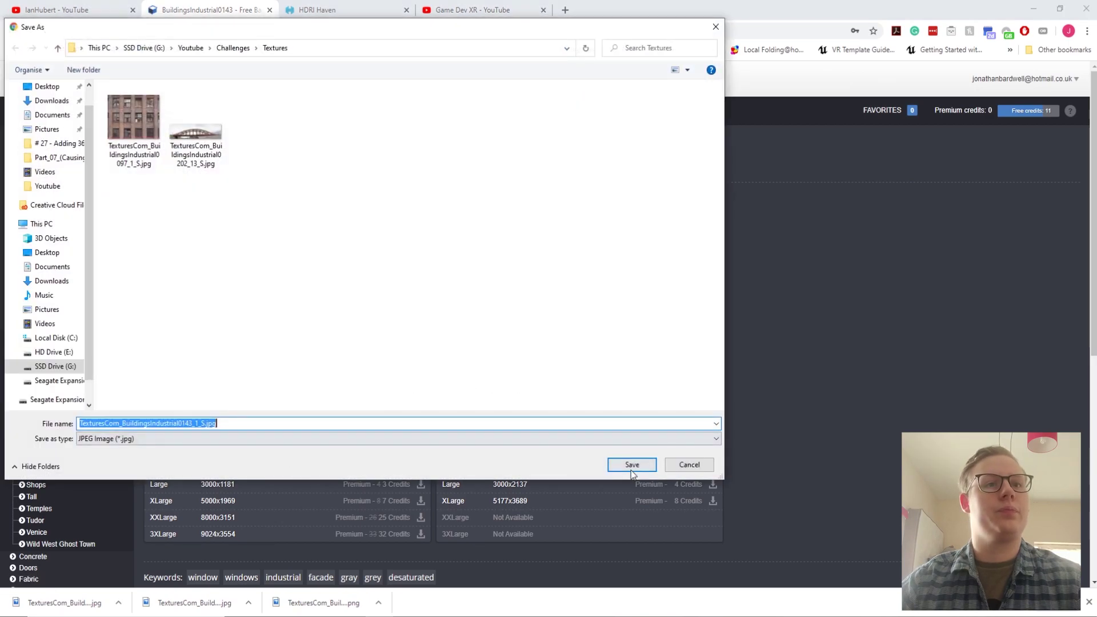
pyautogui.click(632, 466)
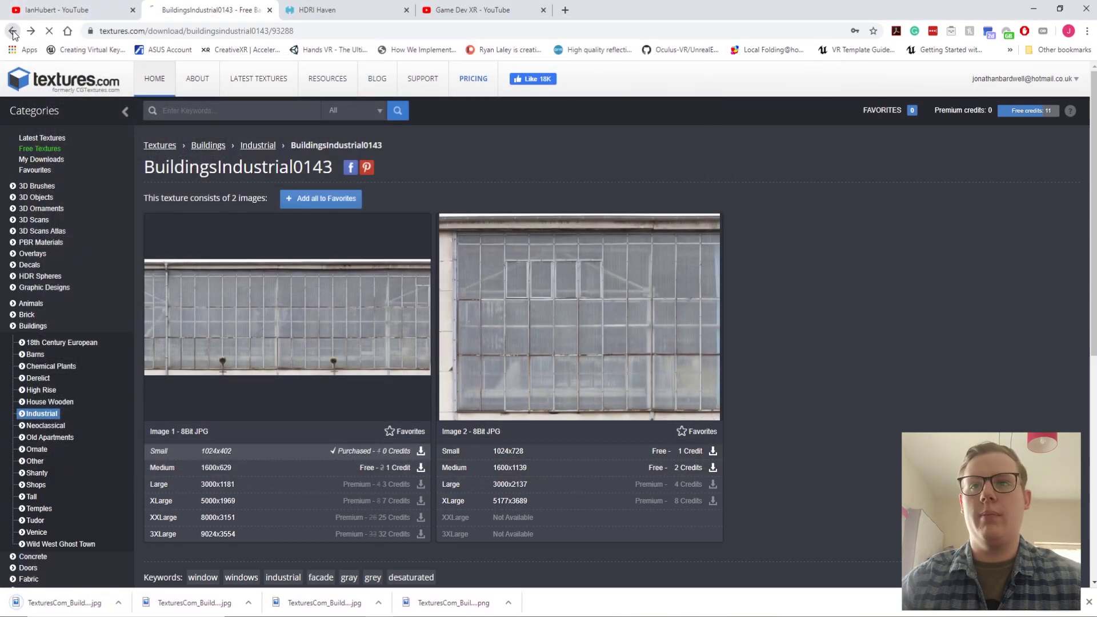
# Look further through the industrial and factory building textures for more usable facades
pyautogui.scroll(-7, 708, 329)
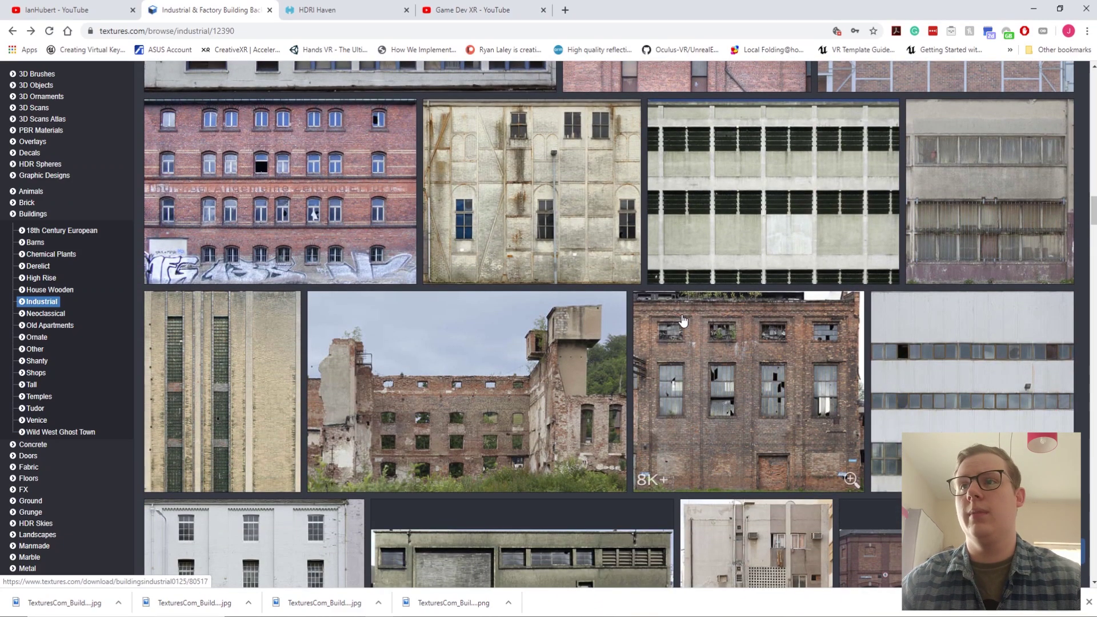
pyautogui.scroll(-4, 679, 323)
pyautogui.scroll(-3, 685, 315)
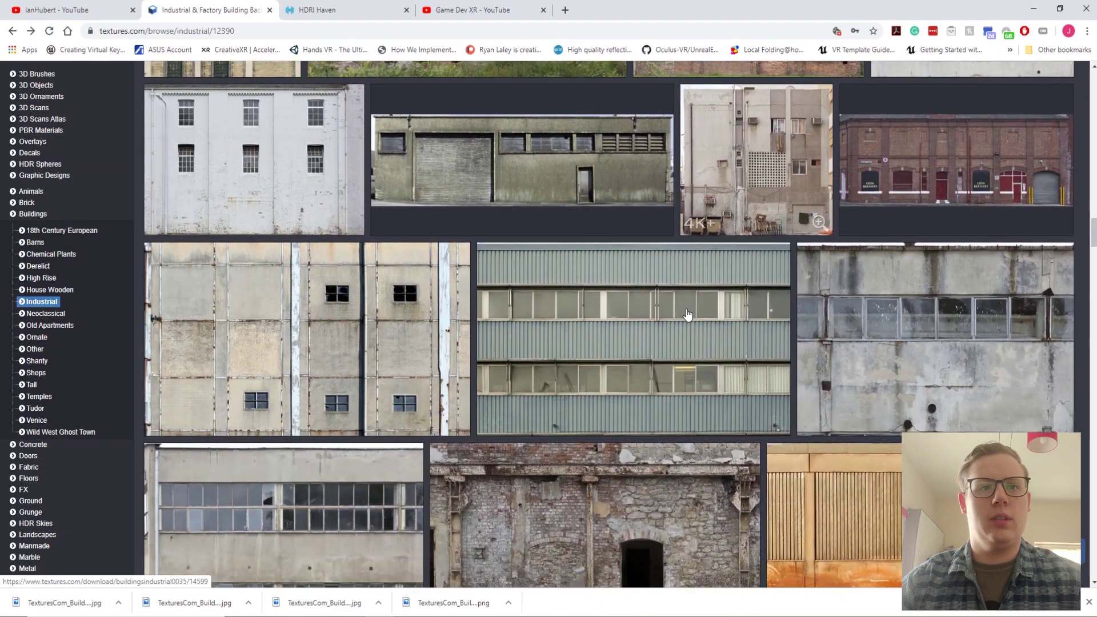
pyautogui.scroll(-3, 691, 311)
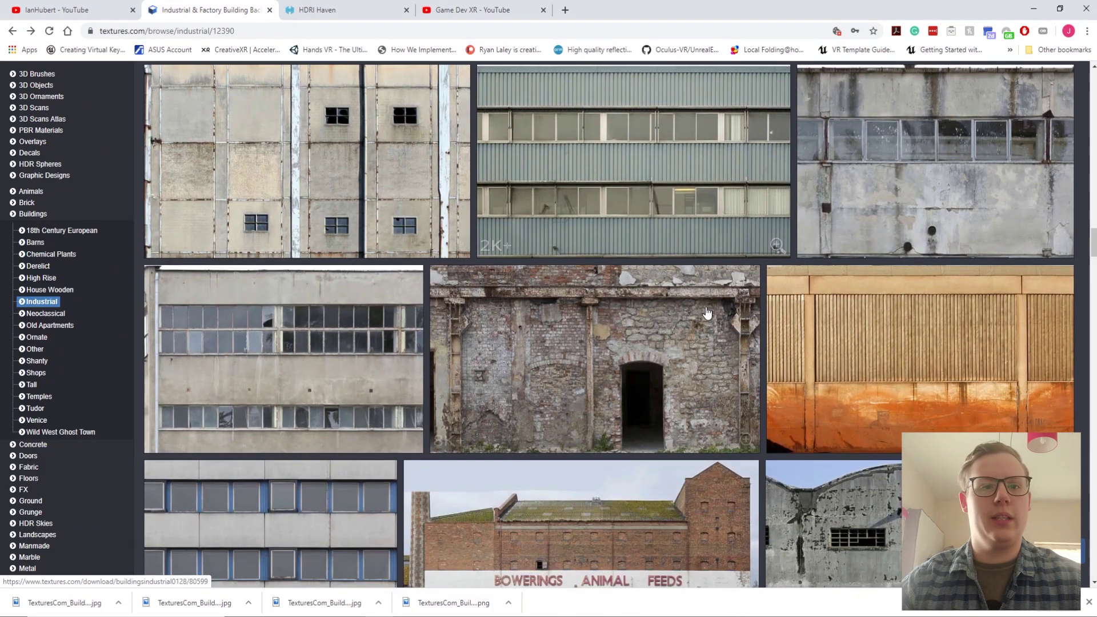
pyautogui.scroll(-2, 707, 313)
pyautogui.scroll(-3, 707, 313)
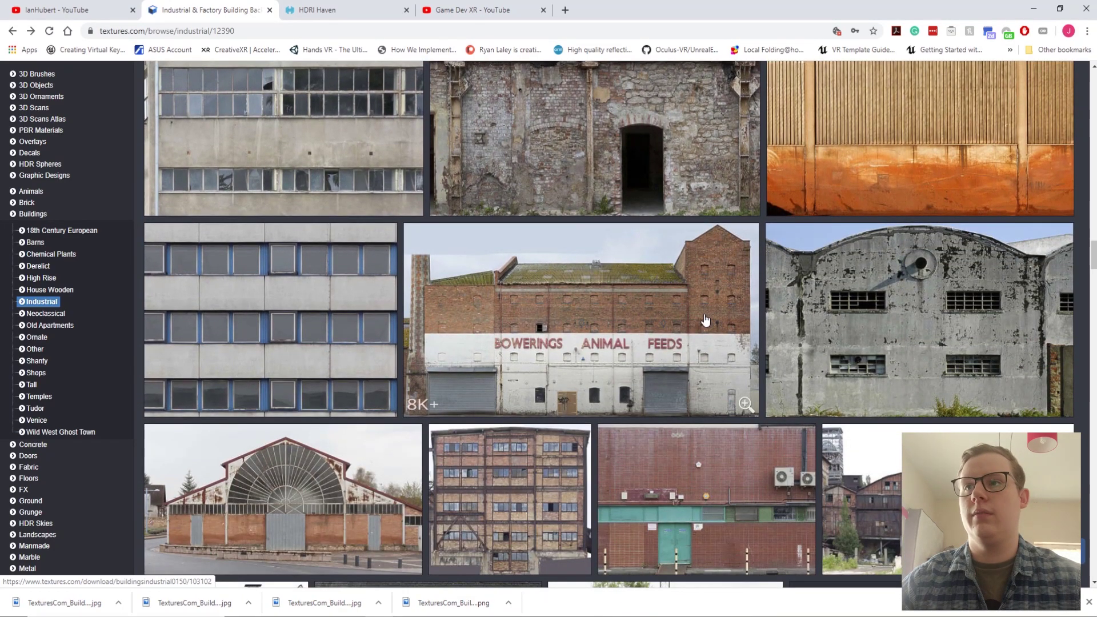
pyautogui.scroll(-5, 587, 291)
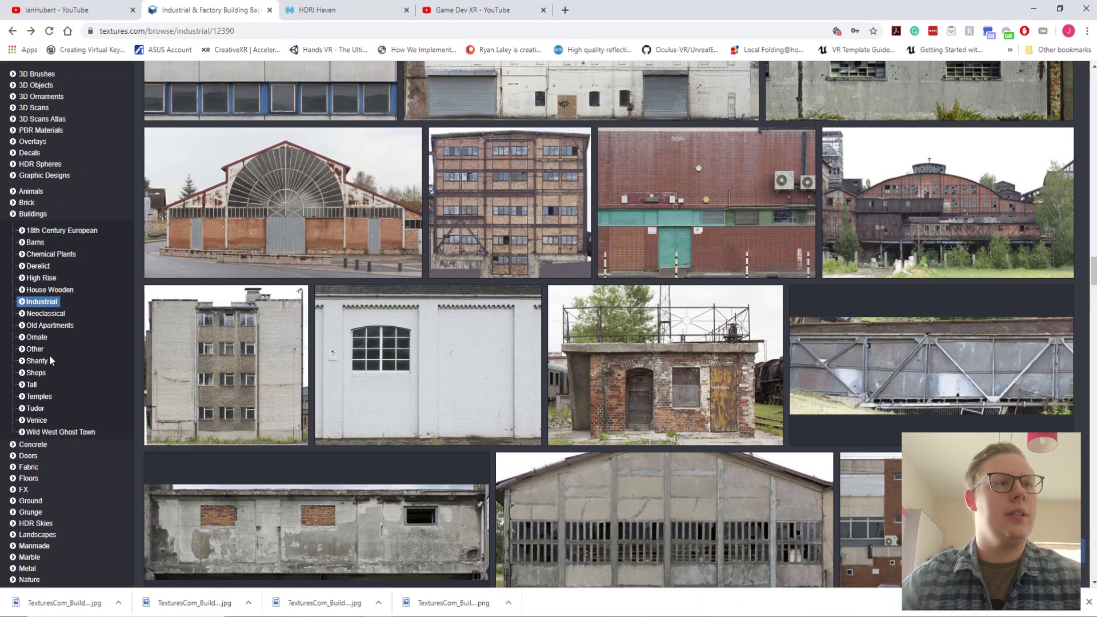
# Browse the Chemical Plants category, open the pipe tower texture Buildings0101, and save its small 1024x696 version in the Textures folder
pyautogui.click(46, 259)
pyautogui.scroll(-2, 676, 321)
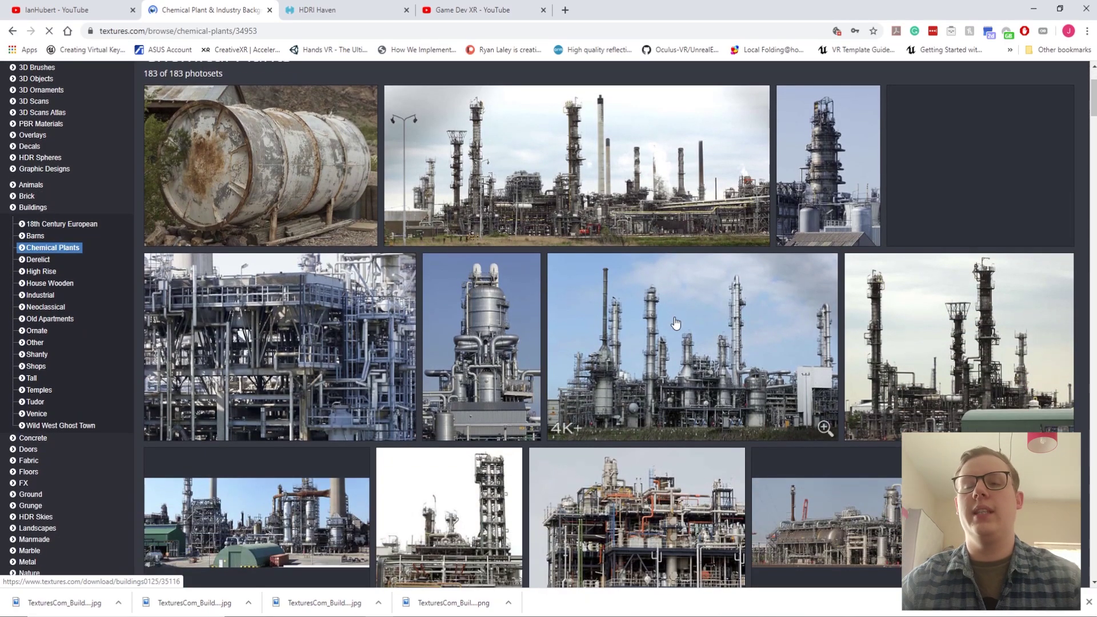
pyautogui.scroll(-2, 680, 326)
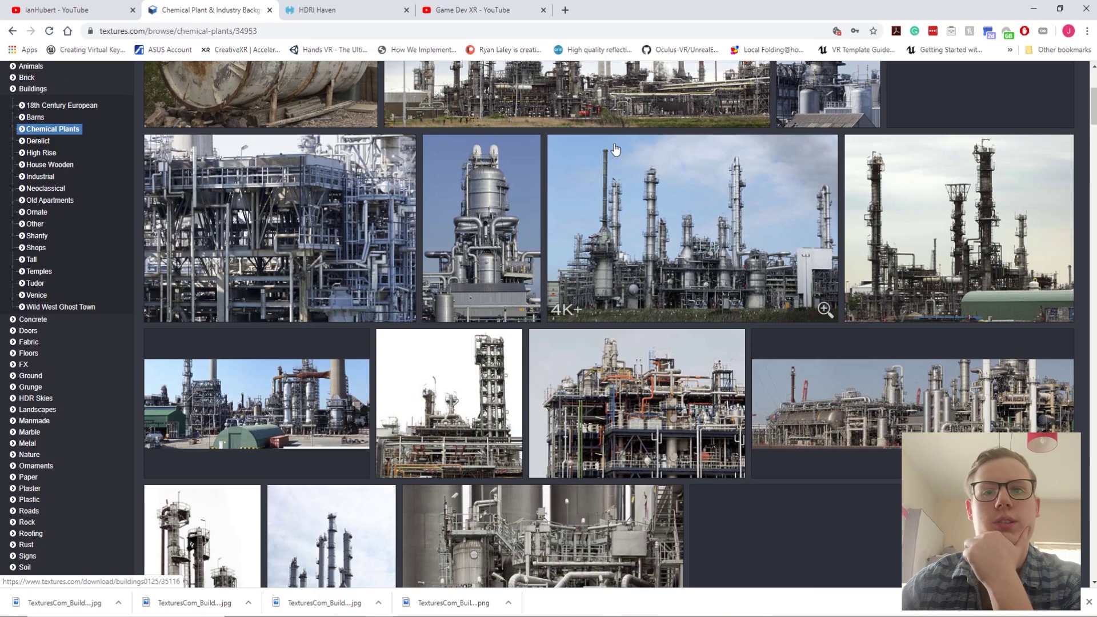
pyautogui.scroll(-6, 730, 245)
pyautogui.scroll(1, 735, 203)
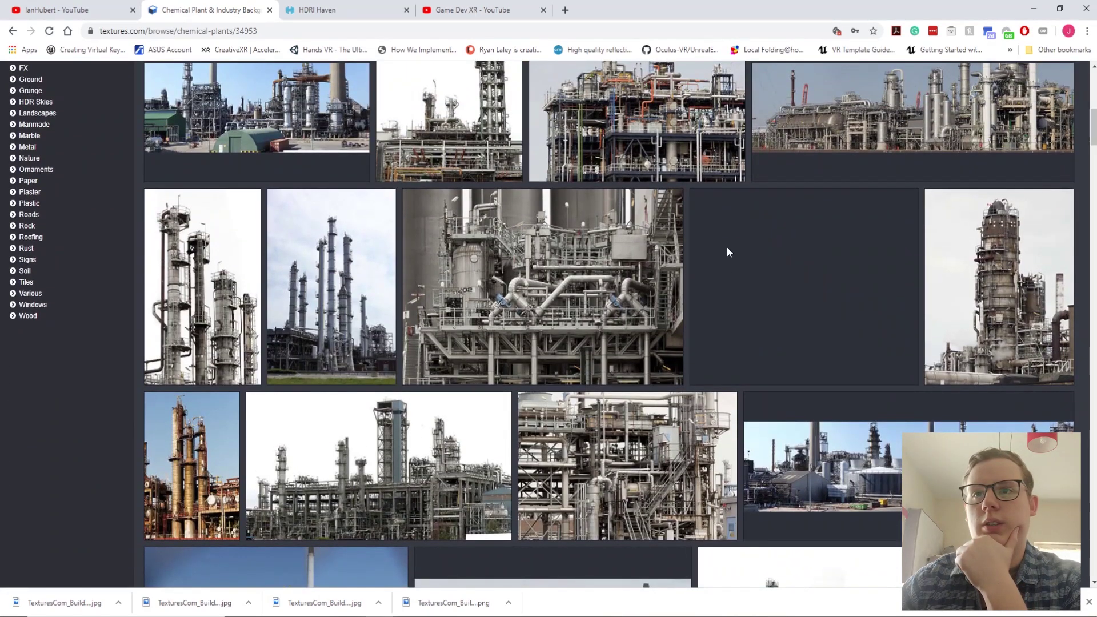
pyautogui.scroll(-2, 727, 238)
pyautogui.scroll(-4, 729, 256)
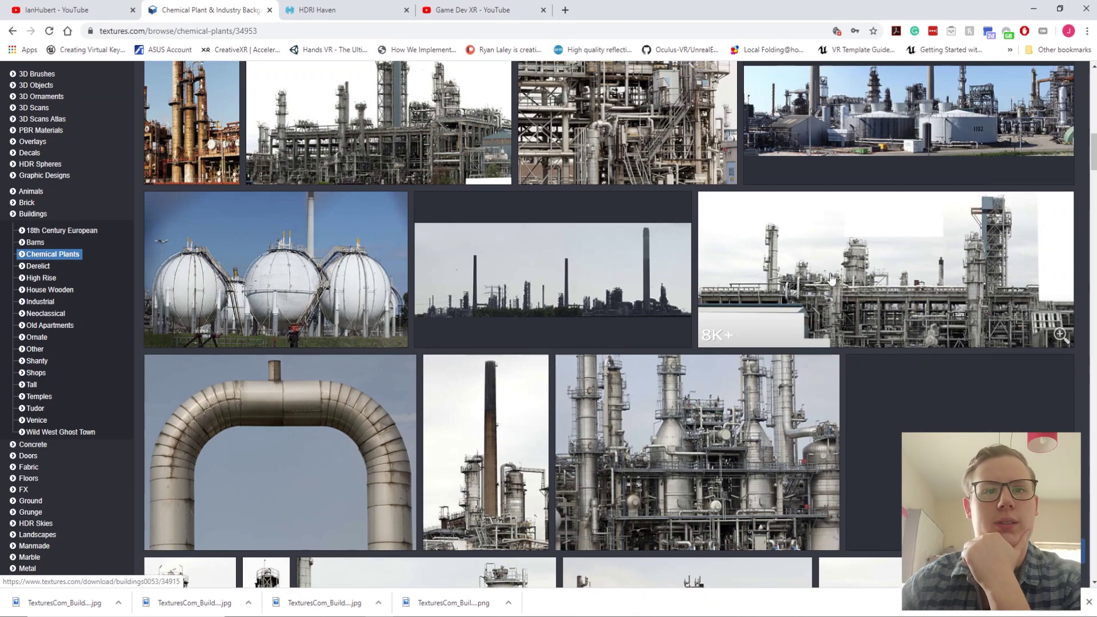
pyautogui.scroll(-5, 832, 279)
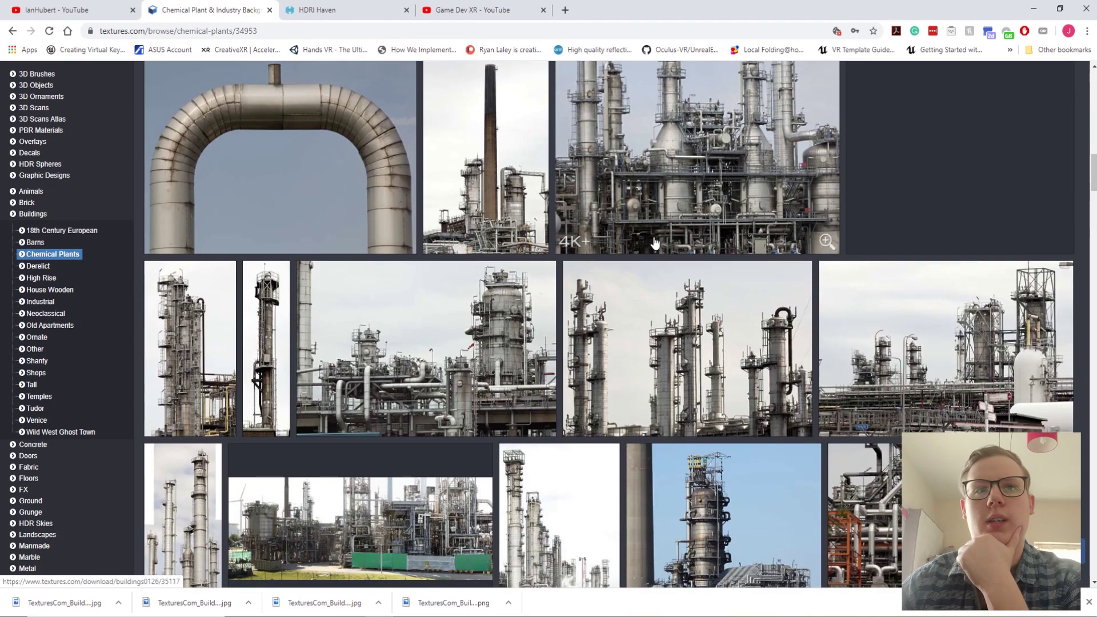
pyautogui.scroll(-1, 660, 244)
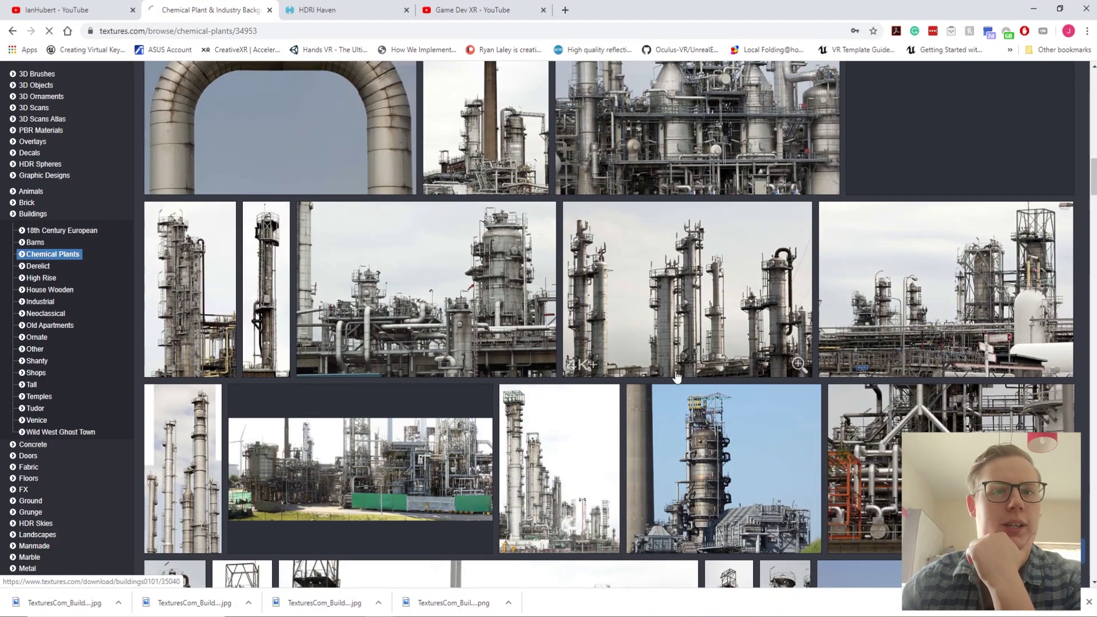
pyautogui.click(651, 302)
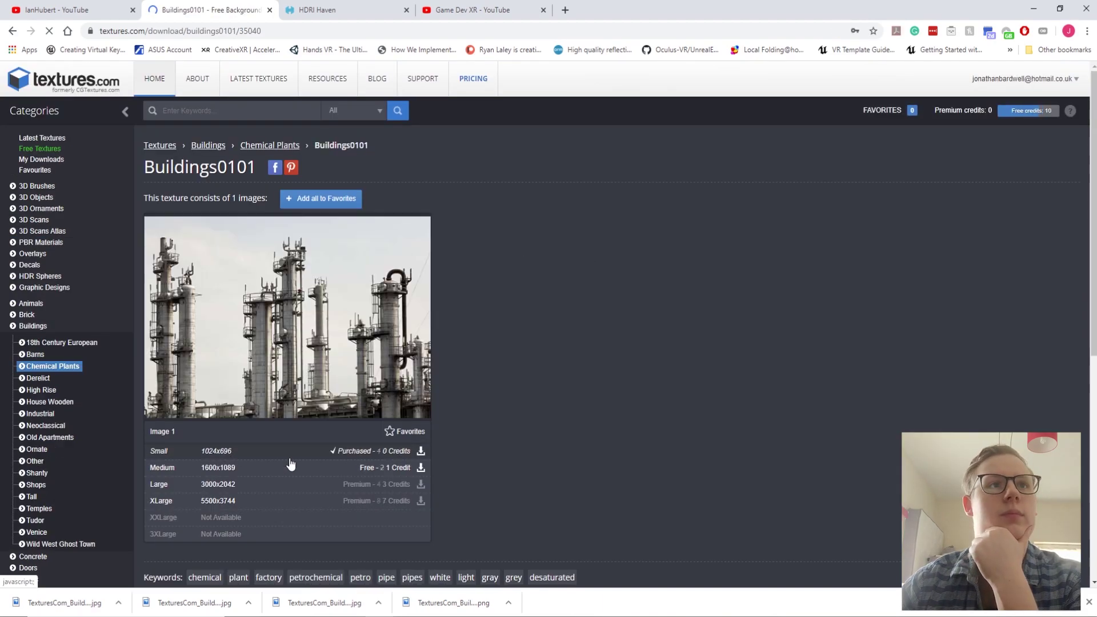
pyautogui.click(377, 436)
pyautogui.click(629, 463)
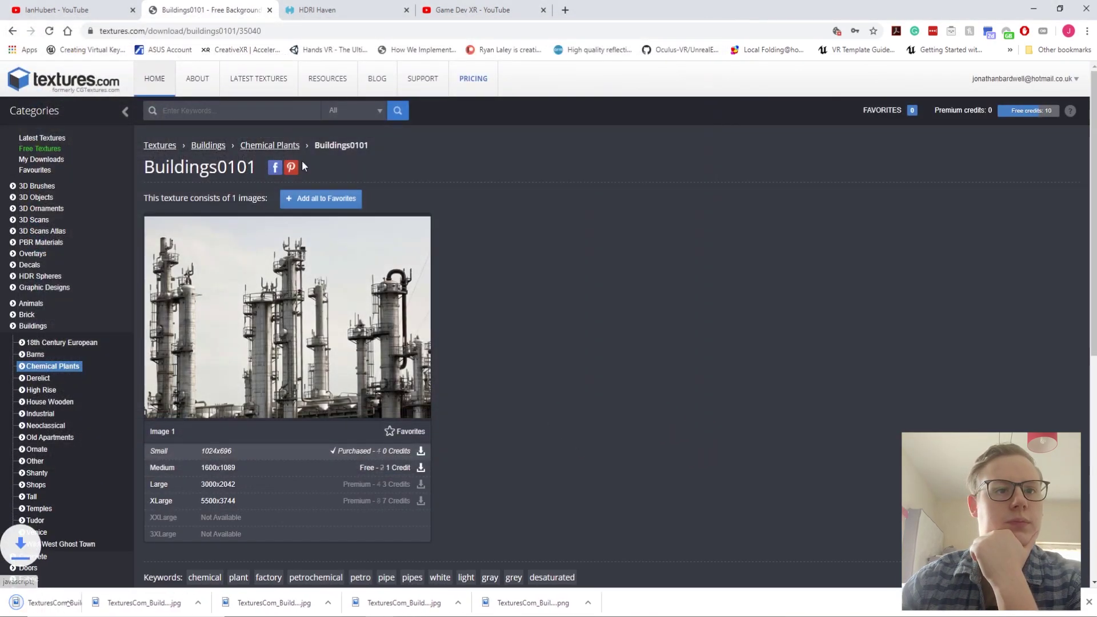
# Return to the Chemical Plants listing, open the spherical gas tank texture Buildings0139, and save the small 1024x587 version of Image 1 in the Textures folder
pyautogui.click(288, 145)
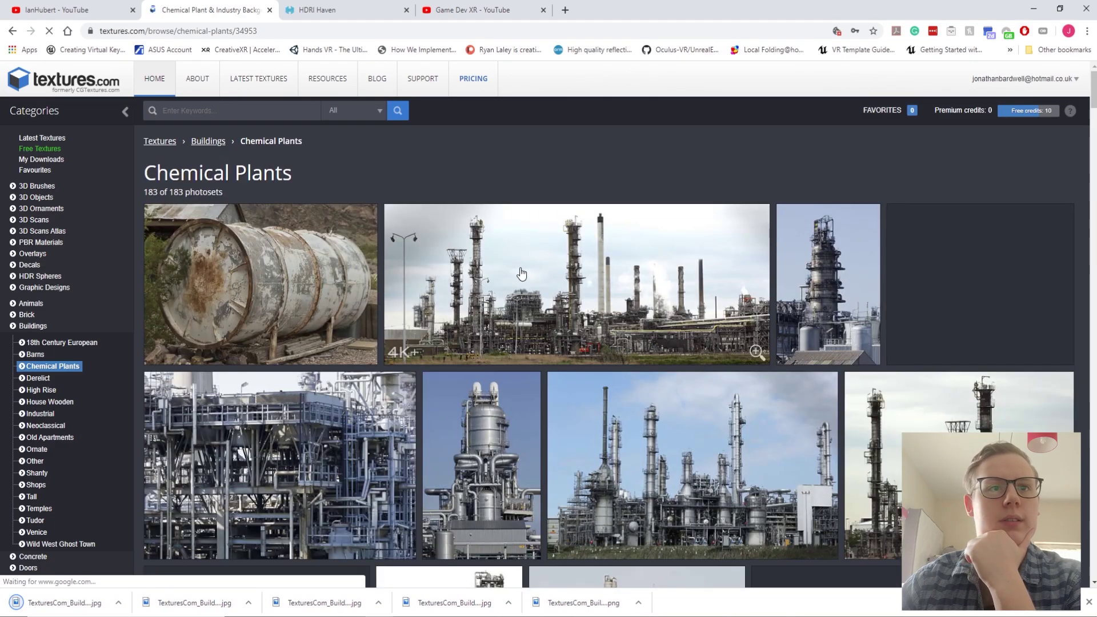
pyautogui.scroll(-4, 537, 274)
pyautogui.scroll(-7, 537, 274)
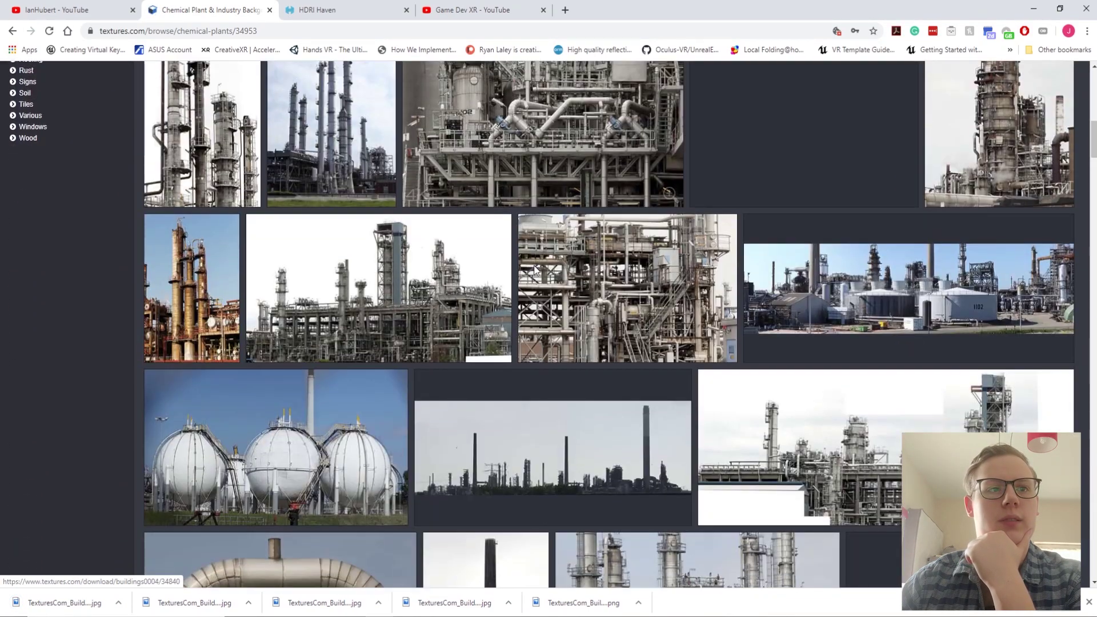
pyautogui.scroll(-2, 535, 271)
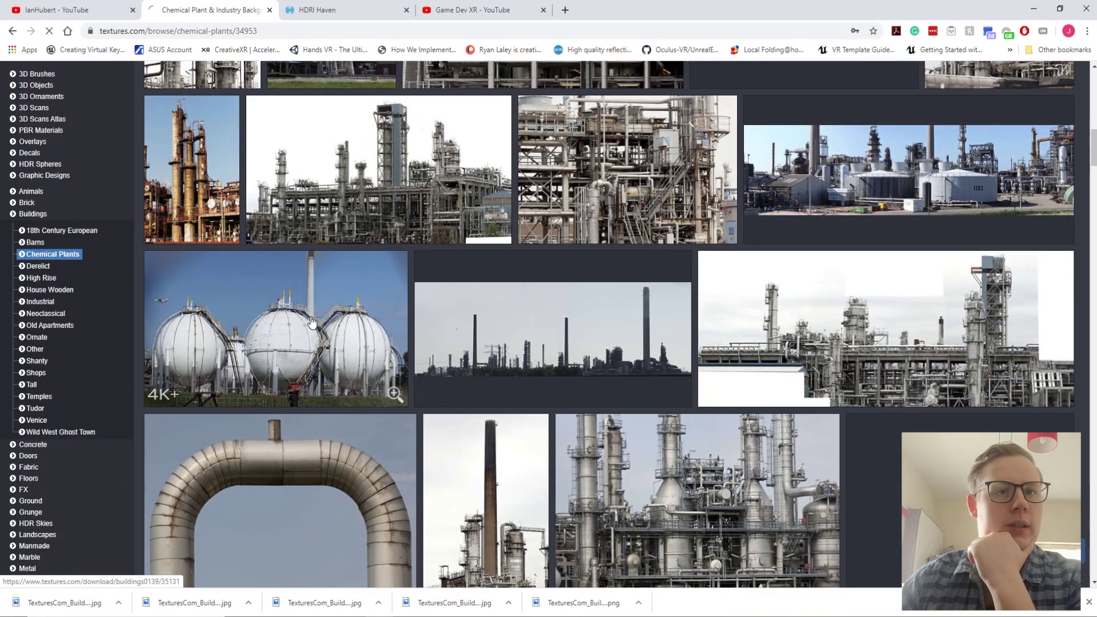
pyautogui.click(432, 313)
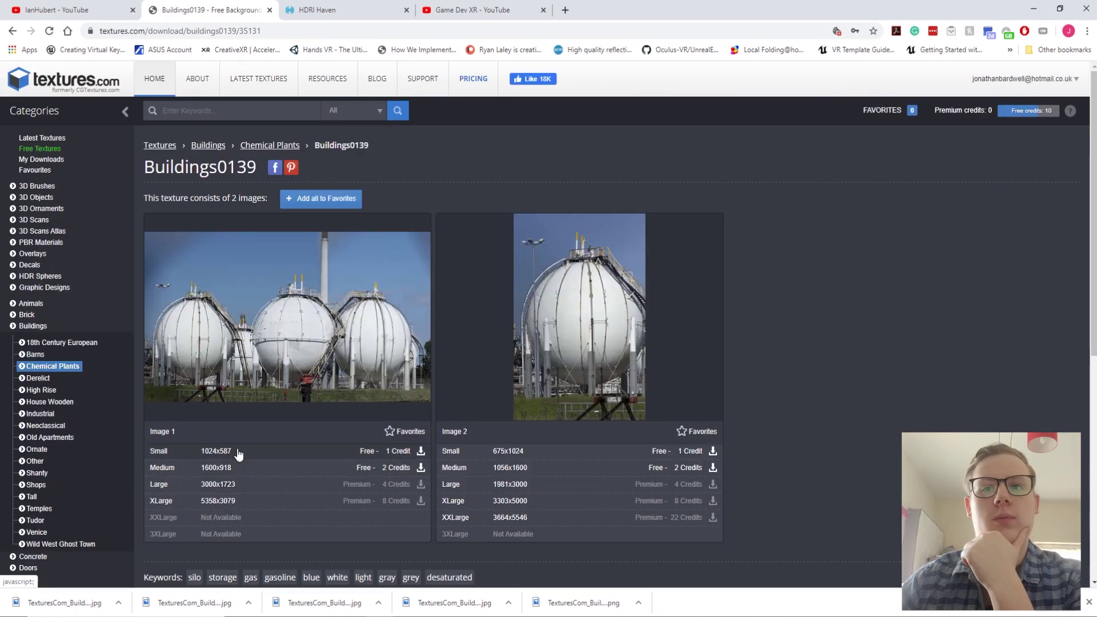
pyautogui.click(421, 451)
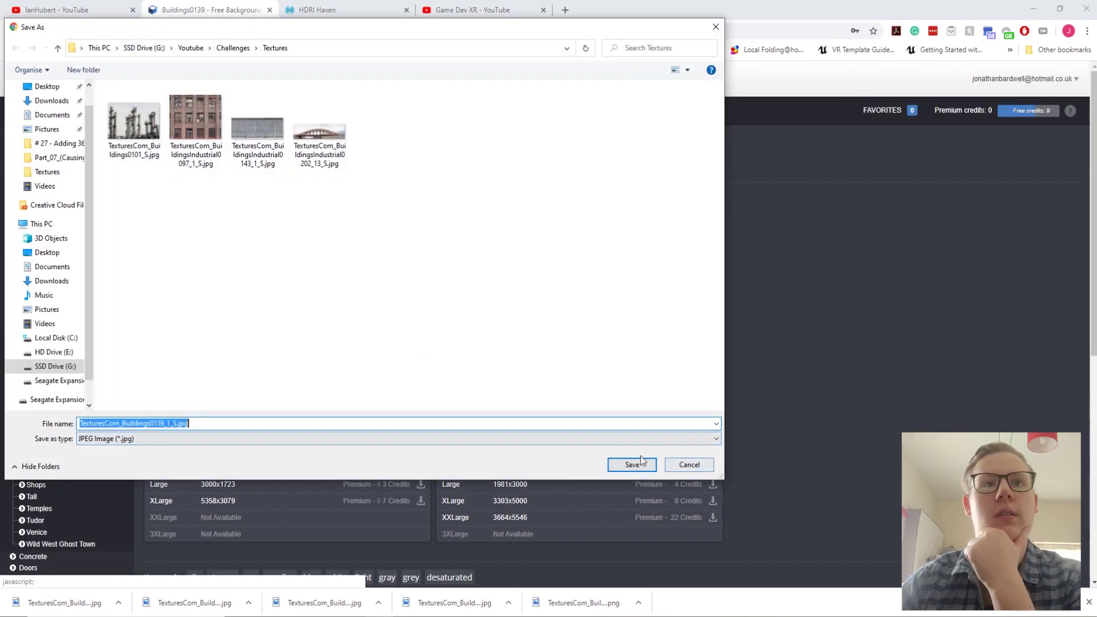
pyautogui.click(635, 461)
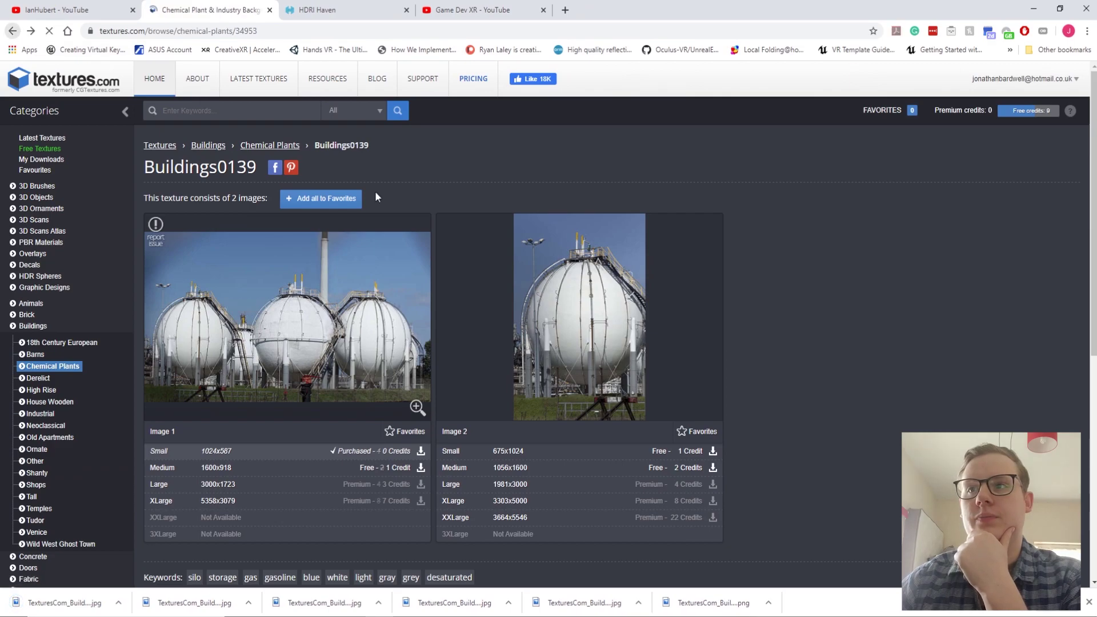
# Open the refinery texture Buildings0017 from the Chemical Plants listing, review its images, and return to the listing
pyautogui.scroll(-5, 971, 343)
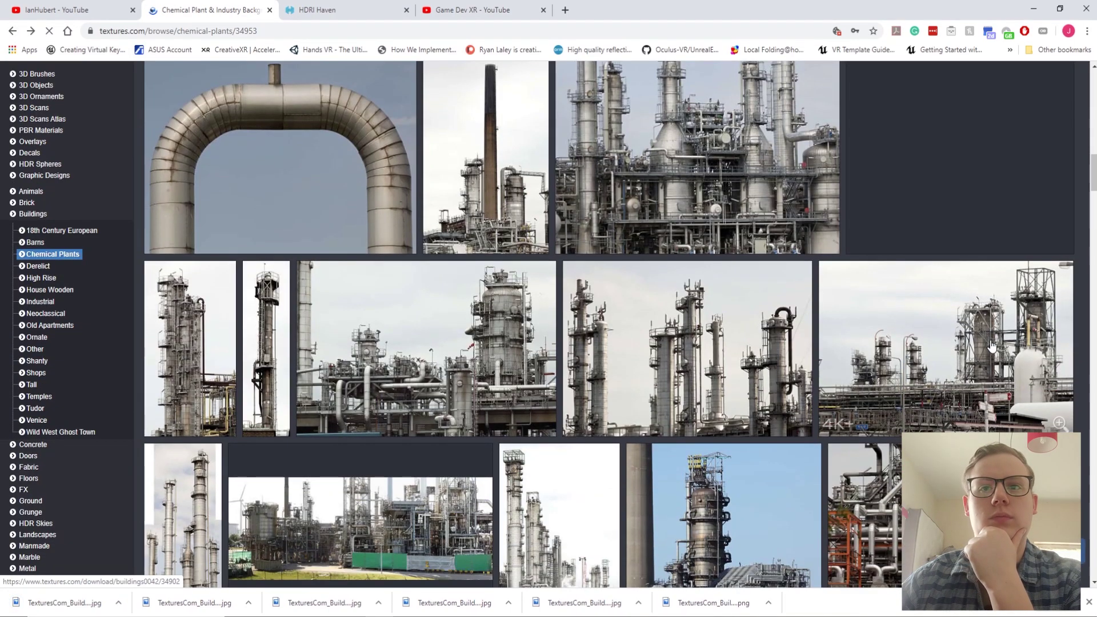
pyautogui.scroll(-5, 992, 347)
pyautogui.scroll(-1, 993, 346)
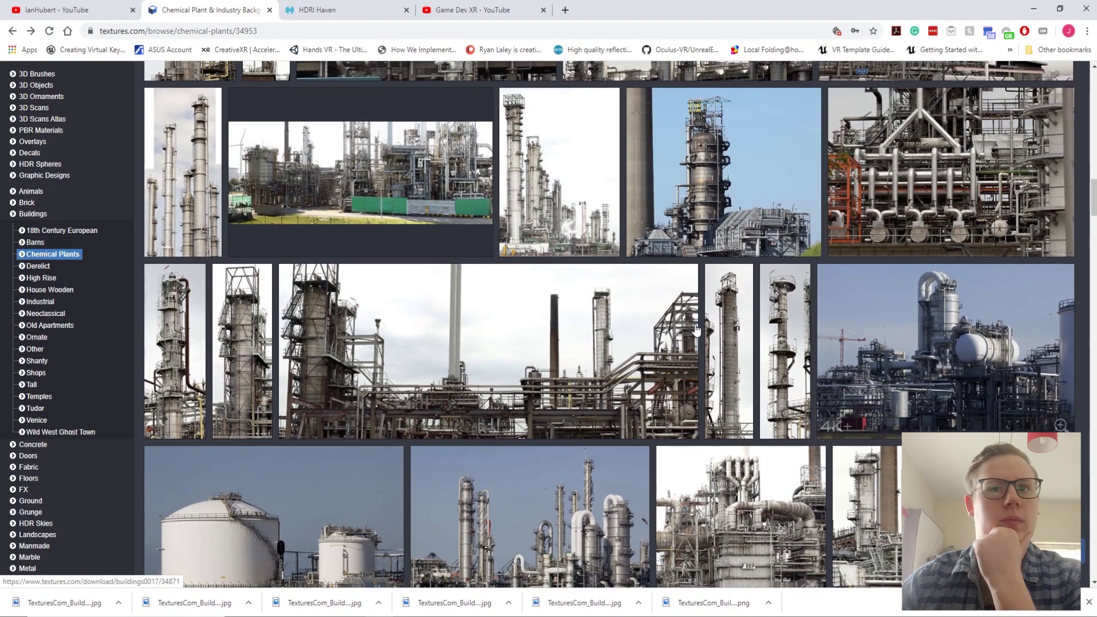
pyautogui.click(695, 324)
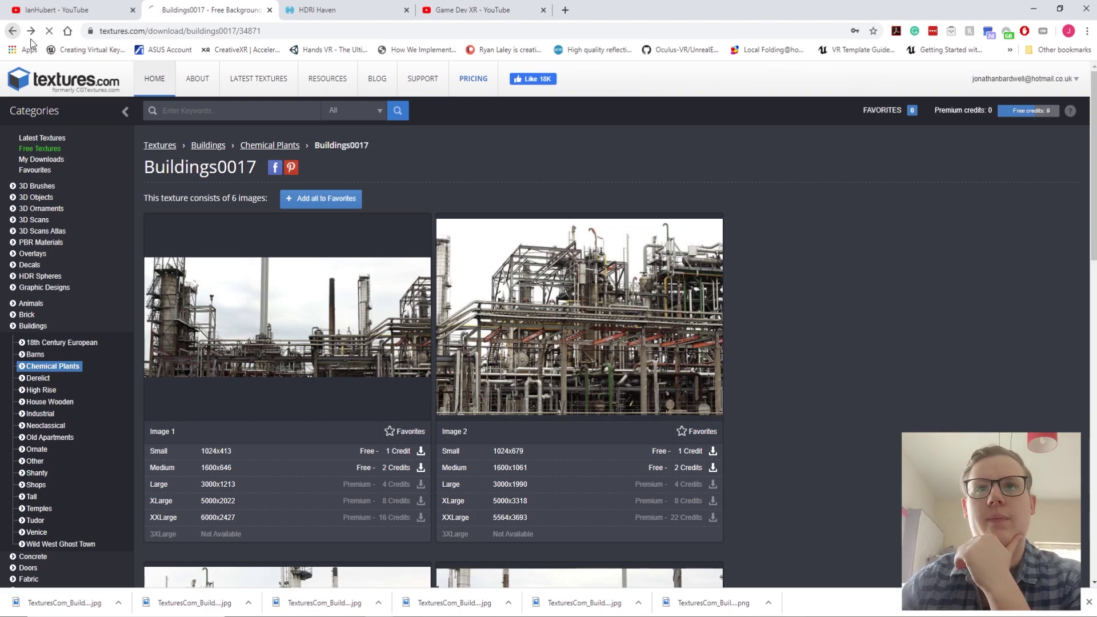
pyautogui.click(12, 31)
# Look further through the Chemical Plants textures for more usable refinery, silo and pipe structures
pyautogui.scroll(-15, 647, 240)
pyautogui.scroll(3, 776, 330)
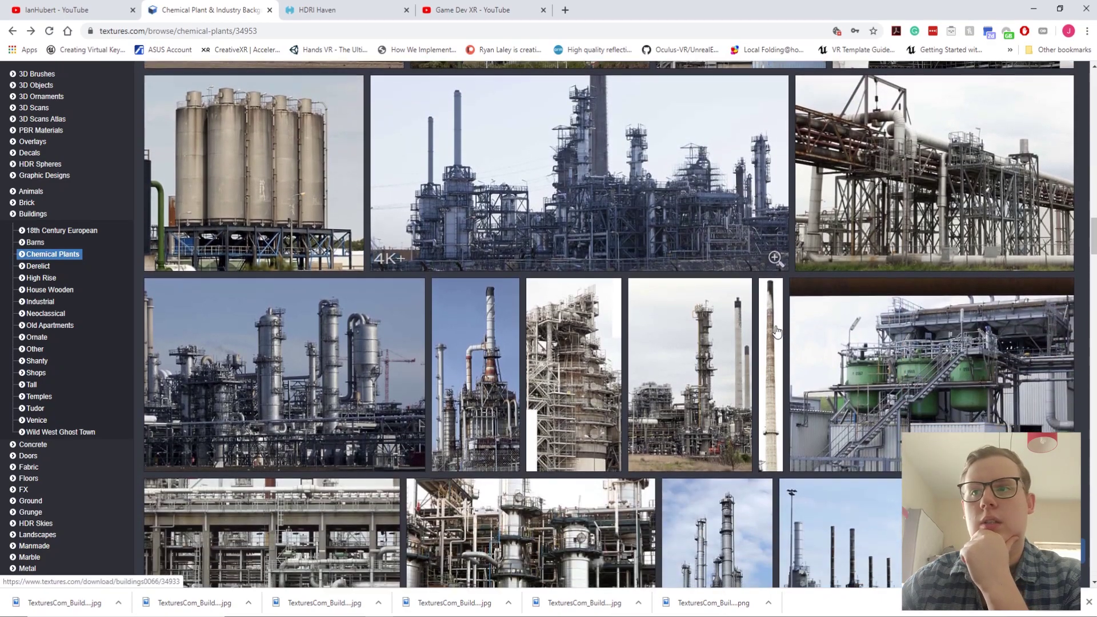
pyautogui.scroll(-3, 776, 330)
pyautogui.scroll(-7, 776, 330)
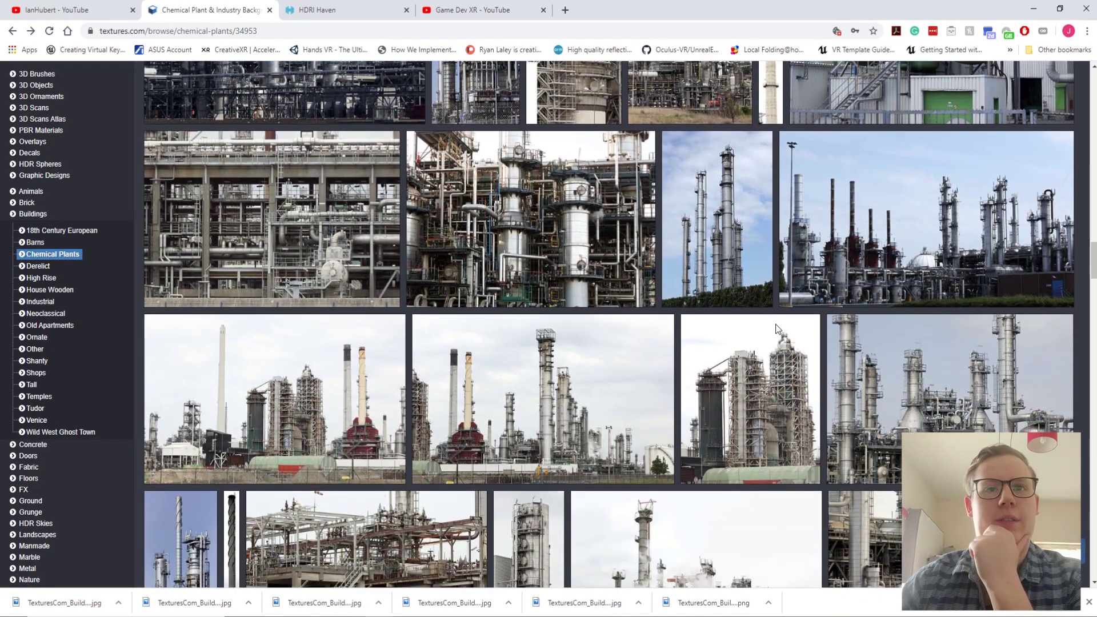
pyautogui.scroll(-6, 744, 322)
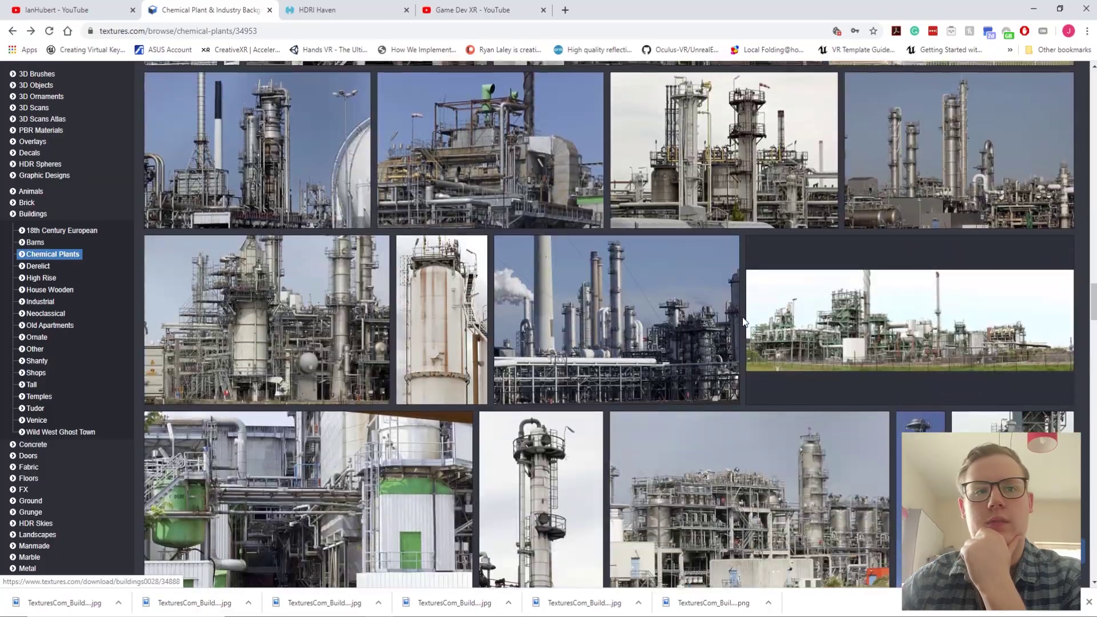
pyautogui.scroll(-2, 744, 322)
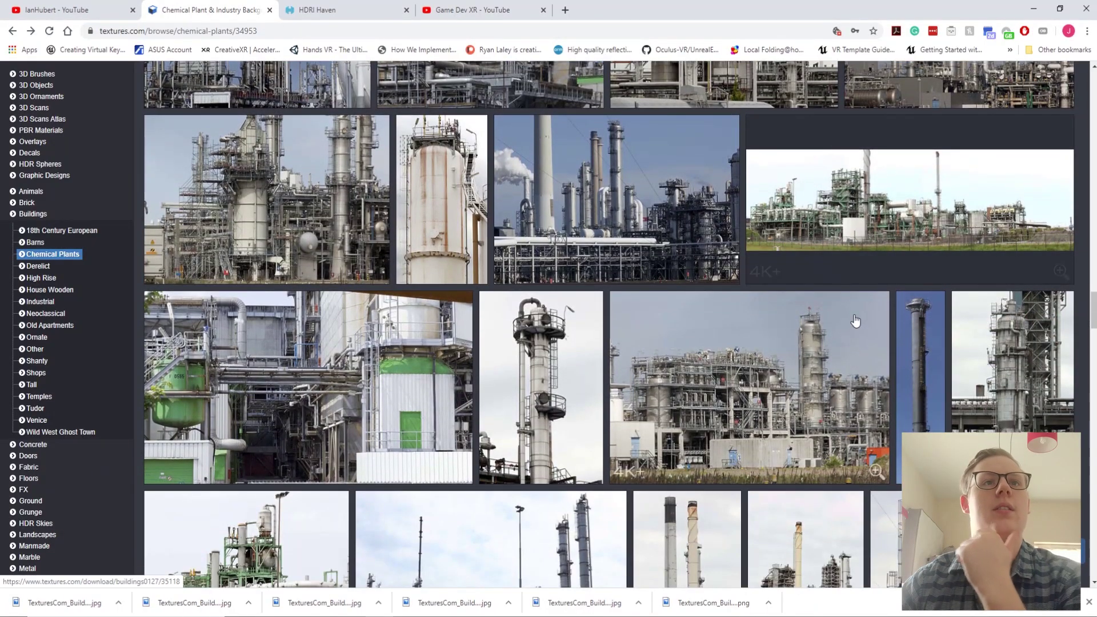
pyautogui.scroll(7, 855, 321)
pyautogui.scroll(20, 856, 320)
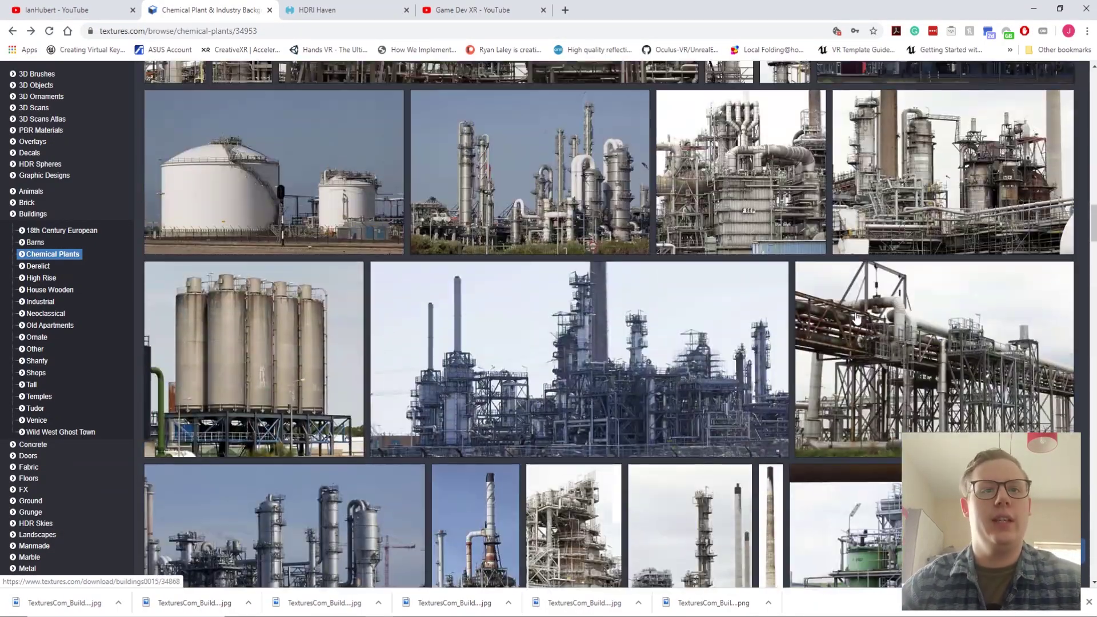
pyautogui.scroll(4, 856, 318)
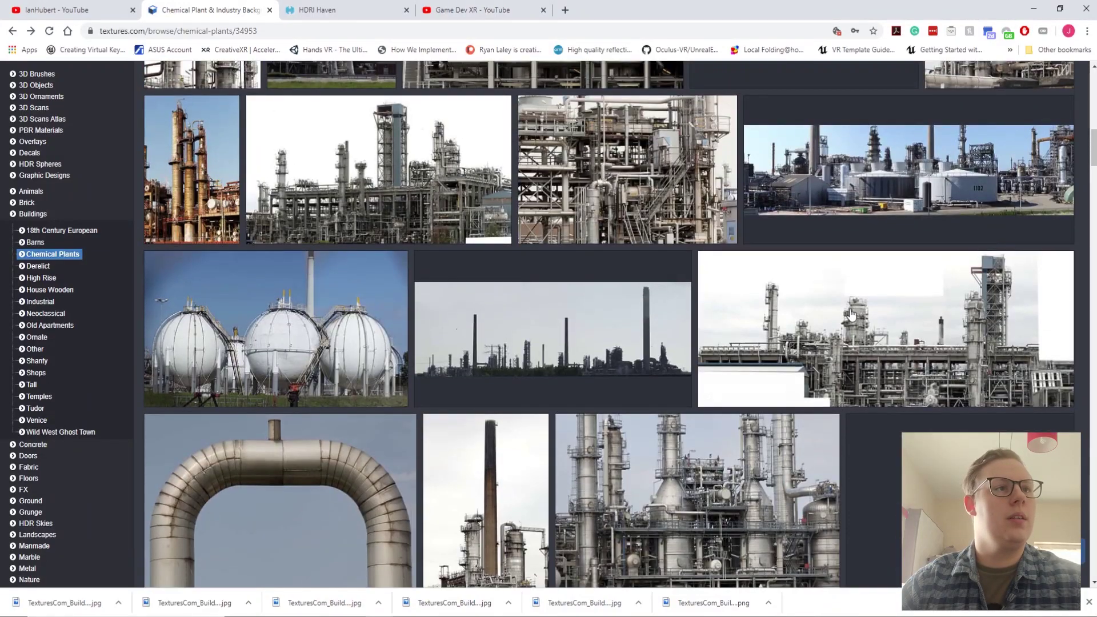
pyautogui.scroll(-3, 851, 314)
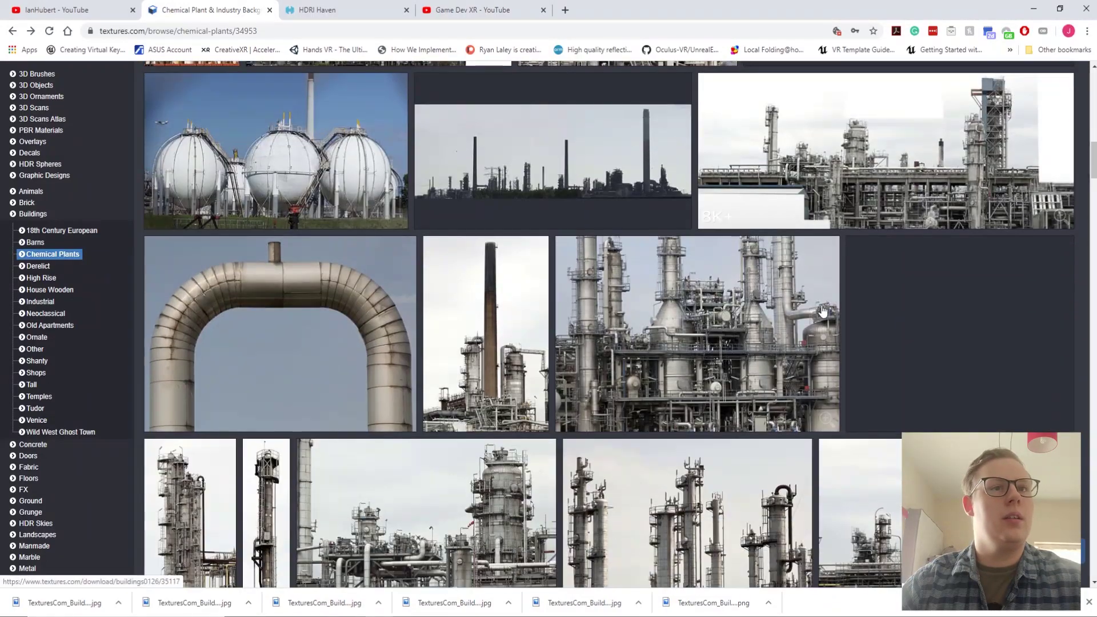
# Browse the Derelict buildings, open the old foundry facade BuildingsDerelict0041, and save the small 1024x419 version of Image 1 in the Textures folder
pyautogui.click(43, 266)
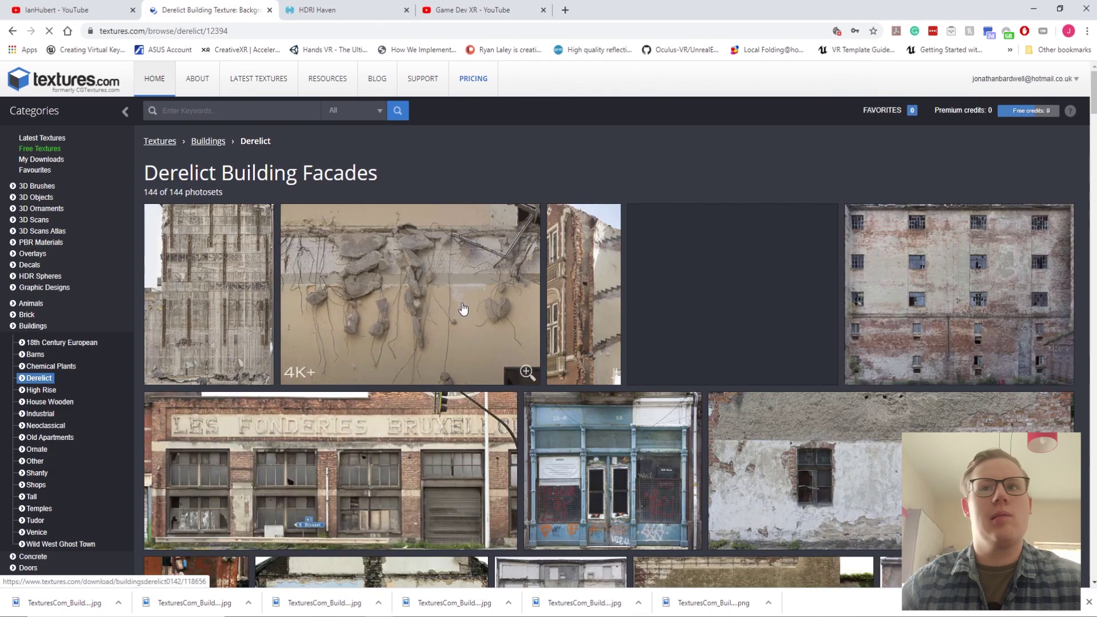
pyautogui.scroll(-3, 463, 308)
pyautogui.scroll(-1, 463, 308)
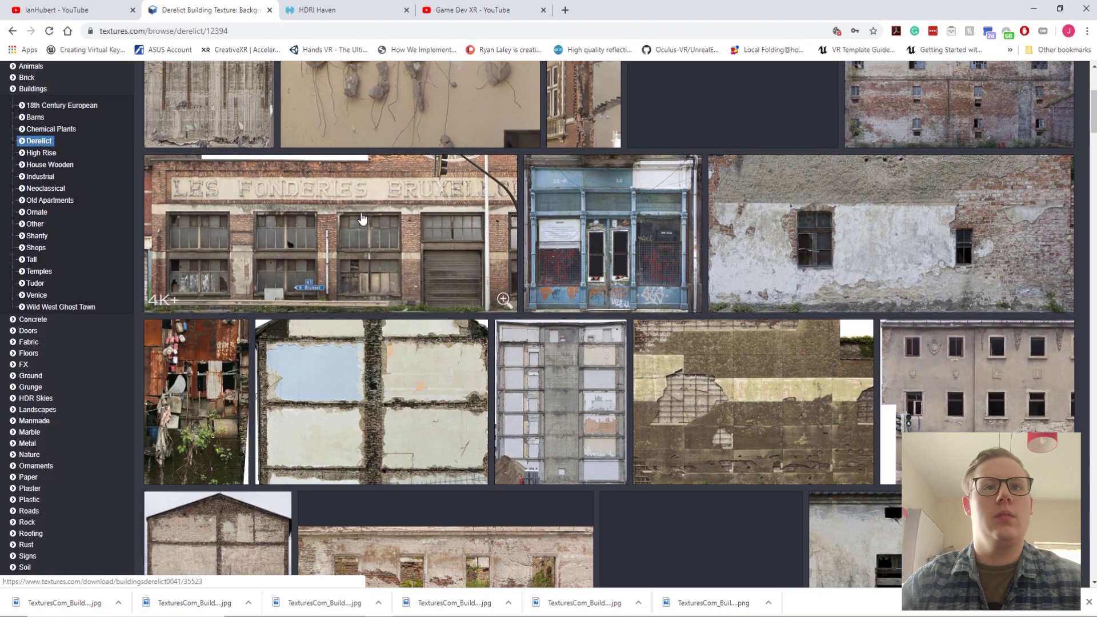
pyautogui.rightClick(370, 212)
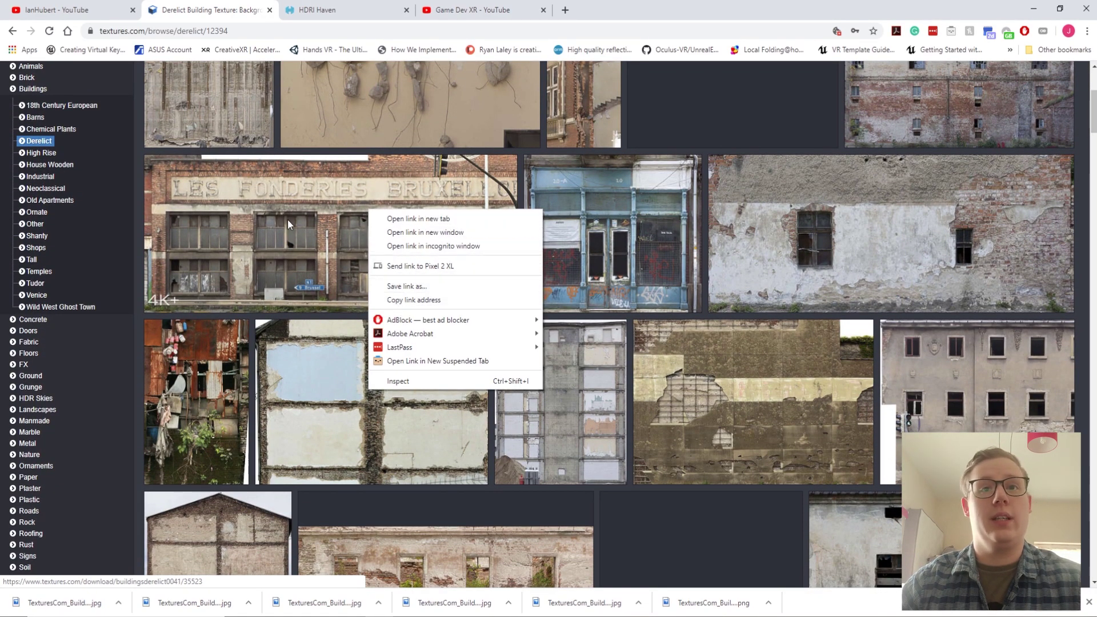
pyautogui.rightClick(306, 220)
pyautogui.click(354, 313)
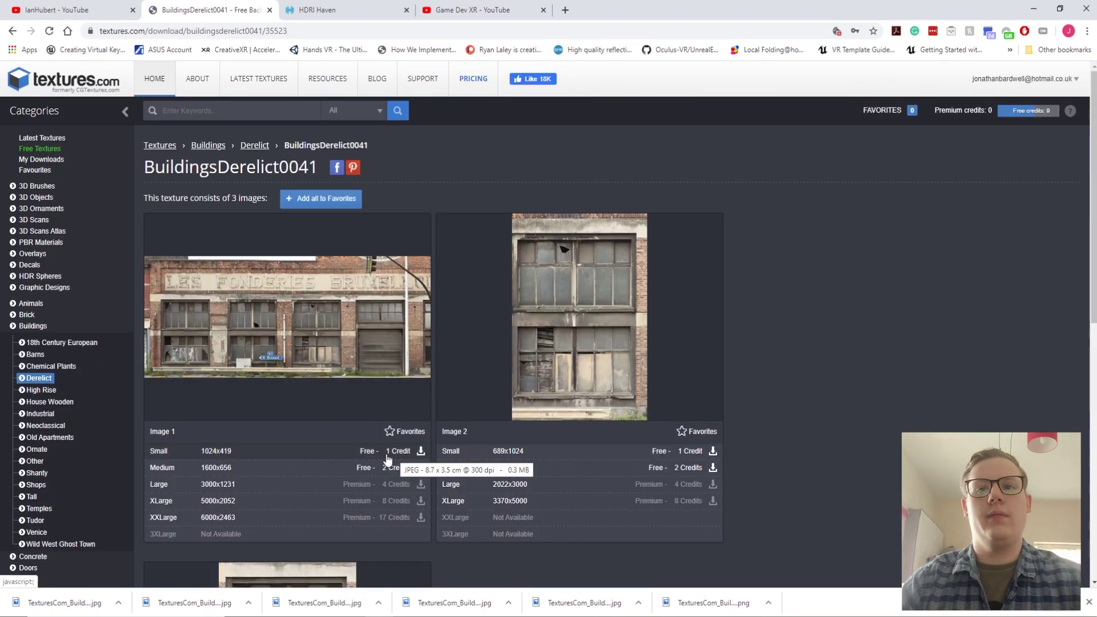
pyautogui.click(420, 451)
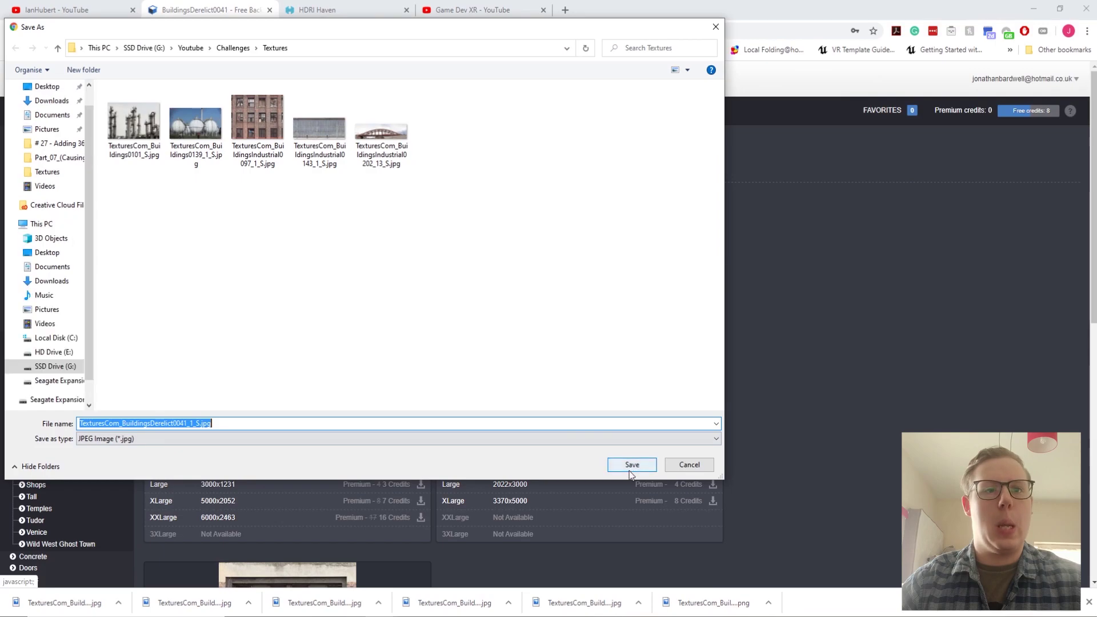
pyautogui.click(631, 469)
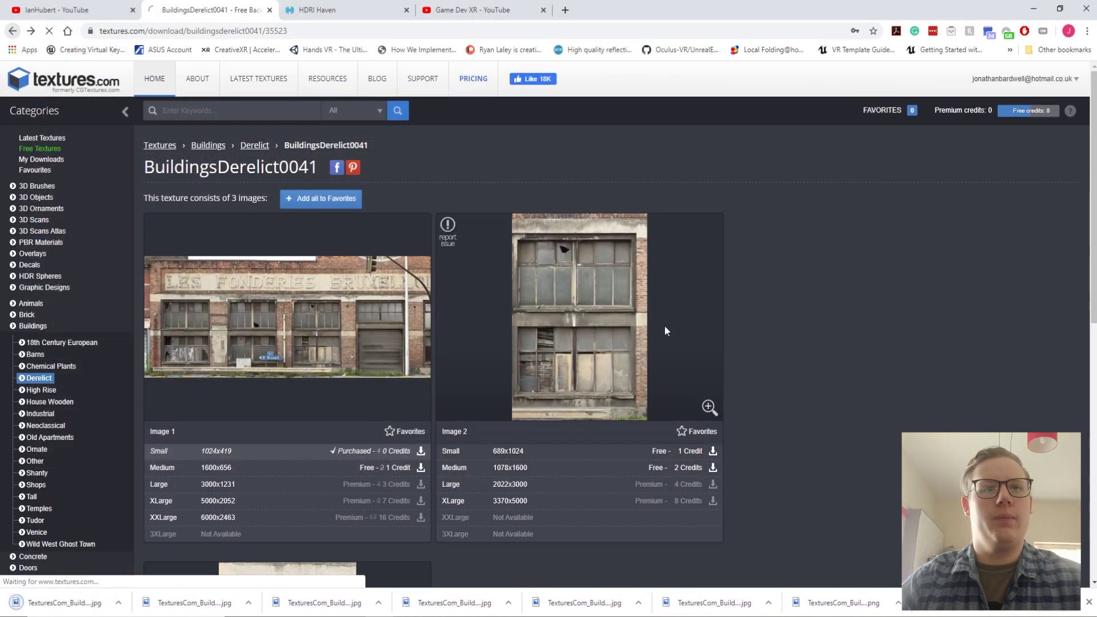
# Return to the Derelict Building Facades listing and examine the remaining textures for more suitable facades
pyautogui.hotkey('alt', 'Left')
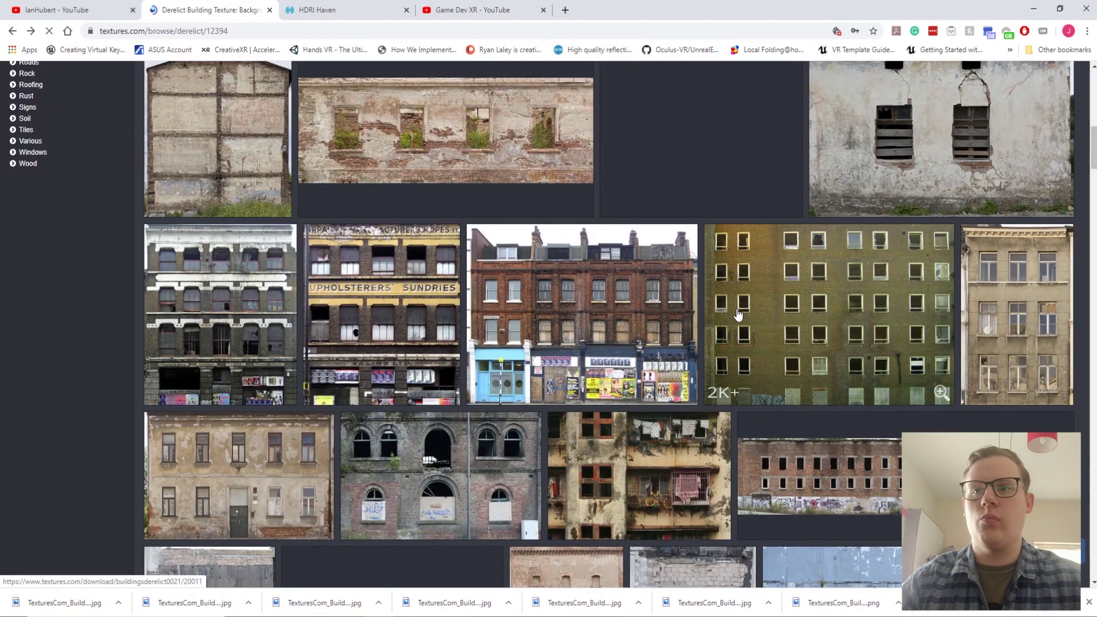
pyautogui.scroll(-1, 738, 314)
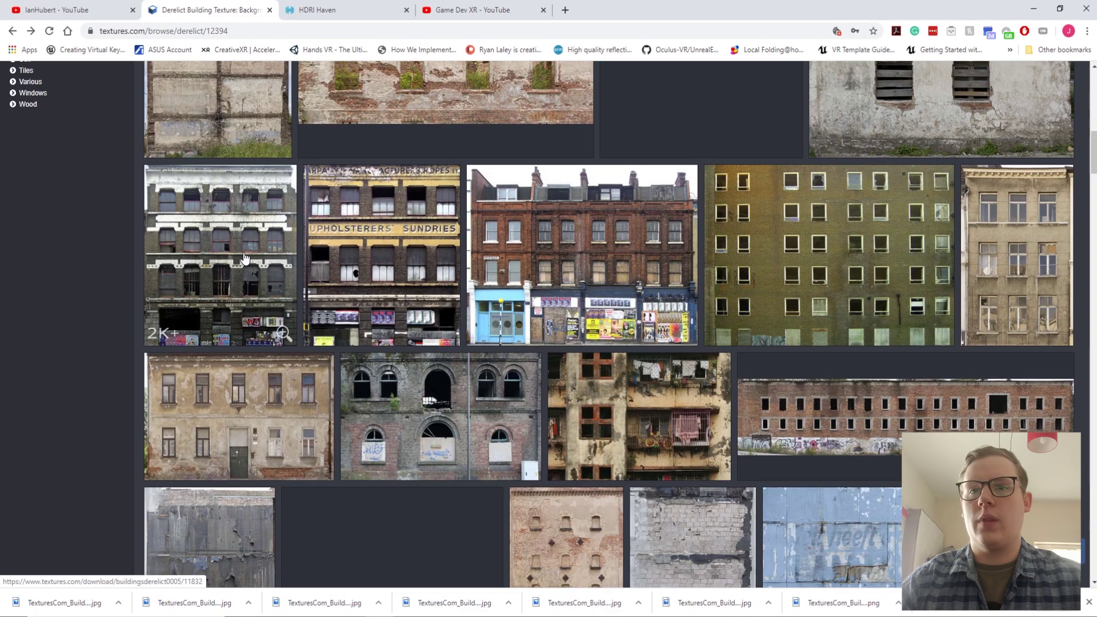
pyautogui.scroll(-6, 245, 258)
pyautogui.scroll(-7, 610, 282)
pyautogui.scroll(-2, 612, 280)
pyautogui.scroll(-1, 629, 278)
pyautogui.scroll(1, 636, 276)
pyautogui.scroll(5, 636, 277)
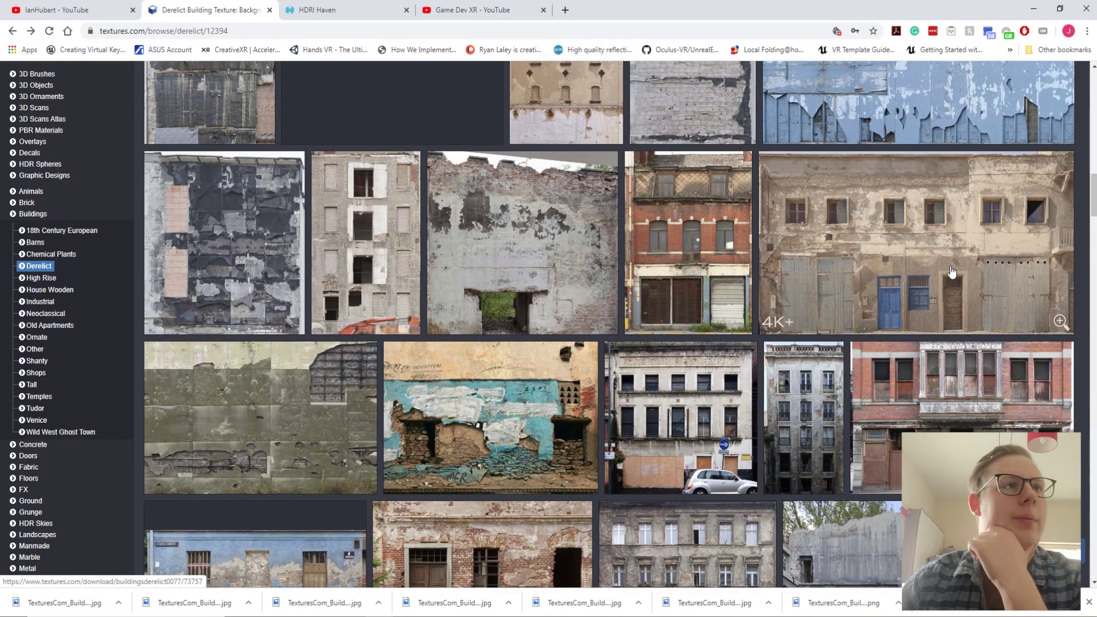
pyautogui.scroll(10, 951, 272)
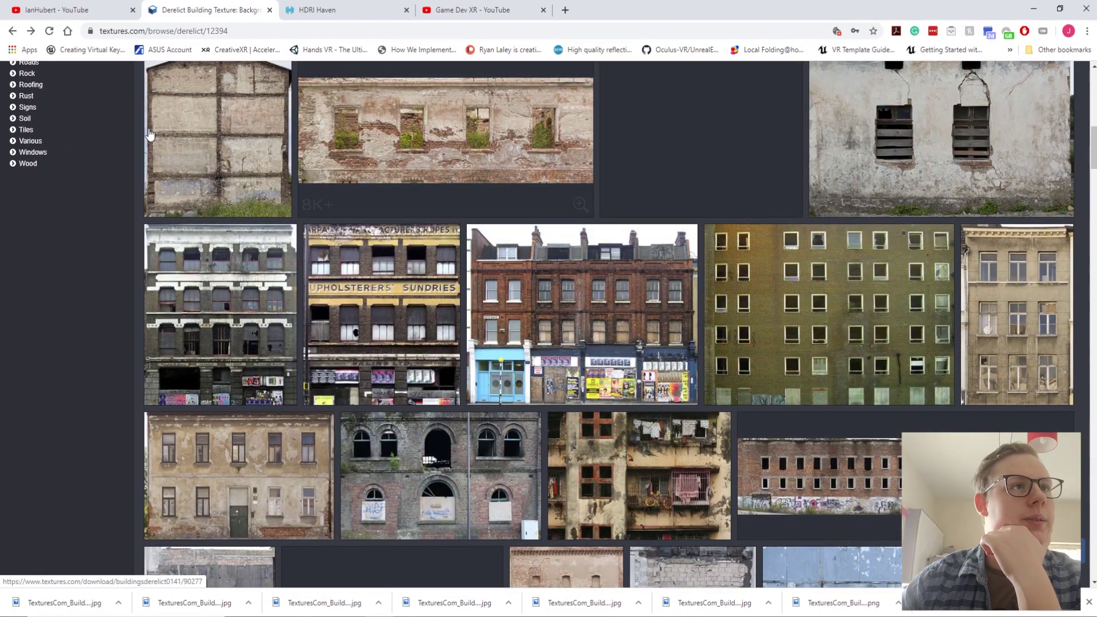
pyautogui.scroll(6, 152, 135)
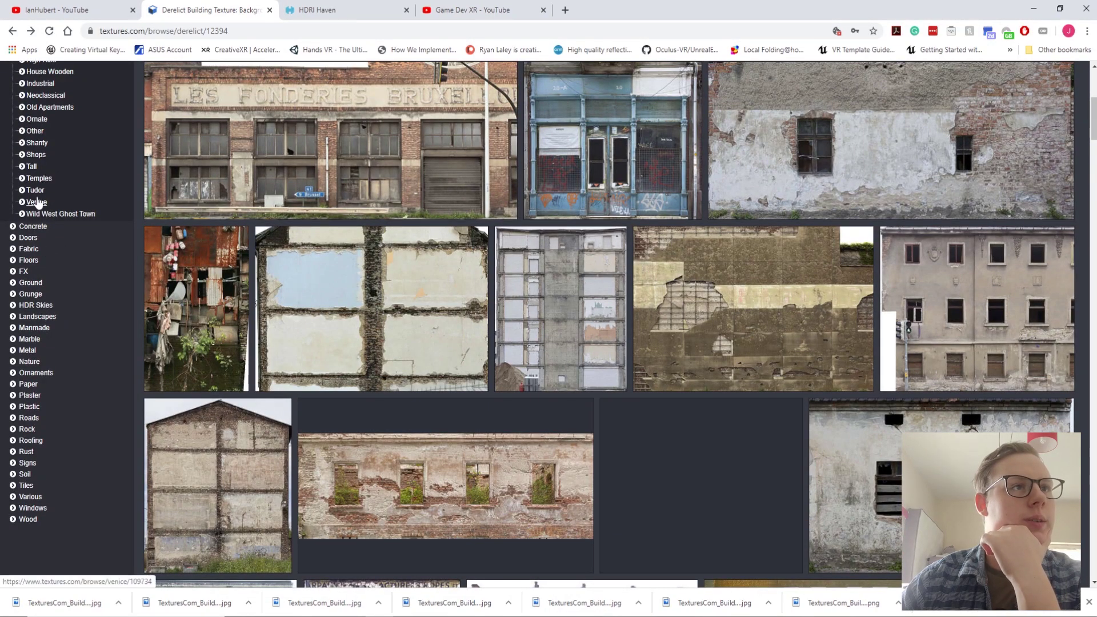
pyautogui.scroll(4, 80, 154)
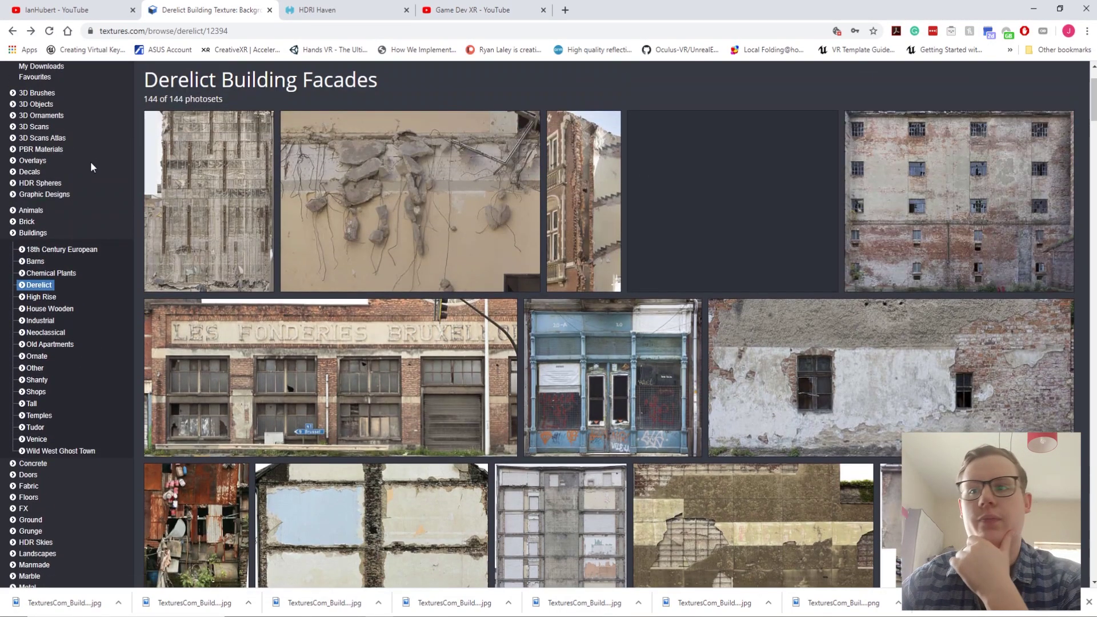
# Open the Buildings category overview and look through its subcategories for another source of textures
pyautogui.click(37, 234)
pyautogui.scroll(-6, 720, 326)
pyautogui.scroll(-3, 719, 326)
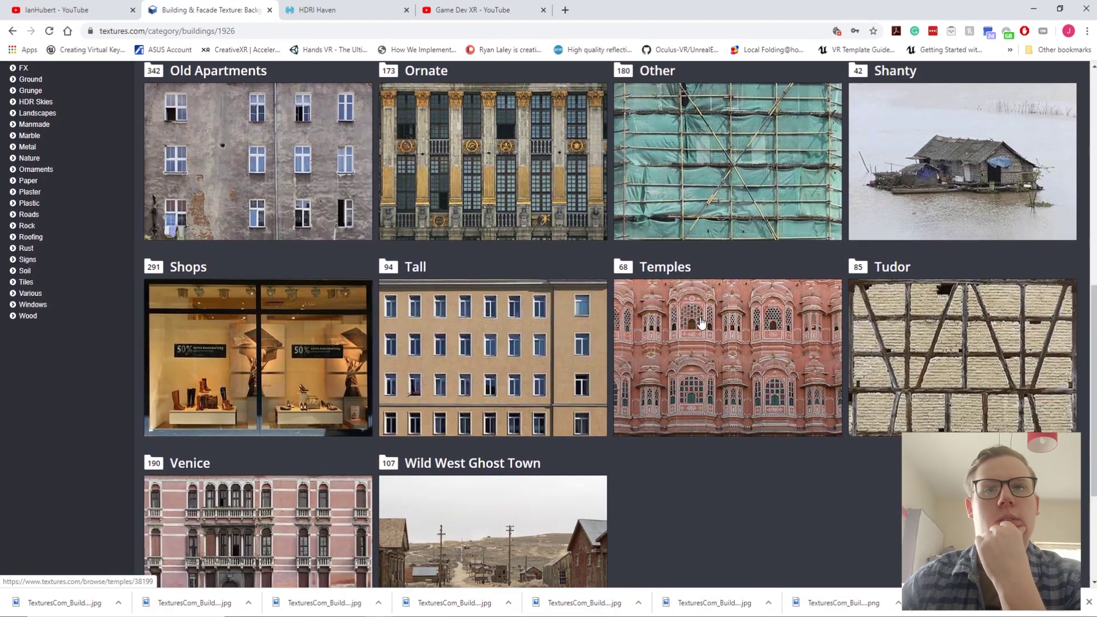
pyautogui.scroll(-3, 701, 317)
pyautogui.scroll(8, 772, 320)
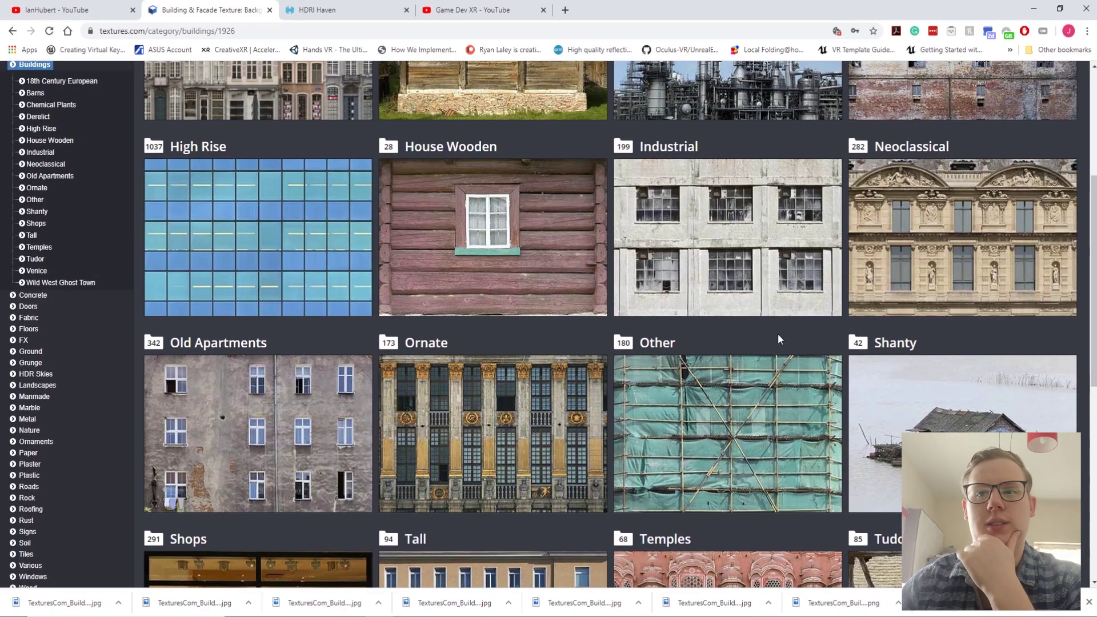
# Open the Other subcategory of Buildings and look through its various building textures for usable facades and structures
pyautogui.click(671, 350)
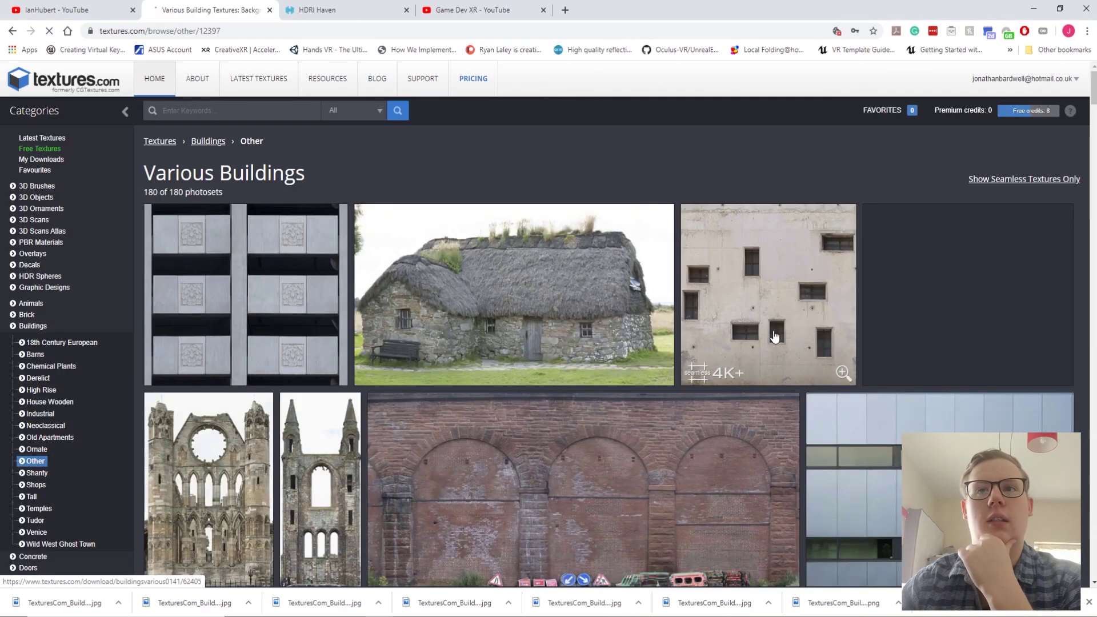
pyautogui.scroll(-6, 769, 345)
pyautogui.scroll(-3, 774, 336)
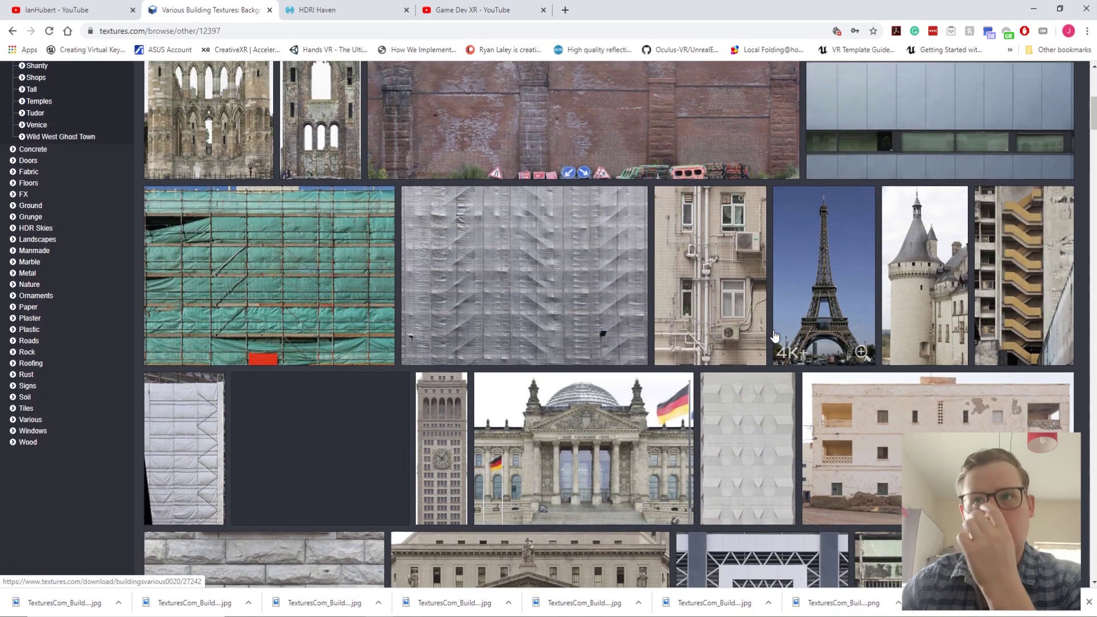
pyautogui.scroll(-2, 775, 336)
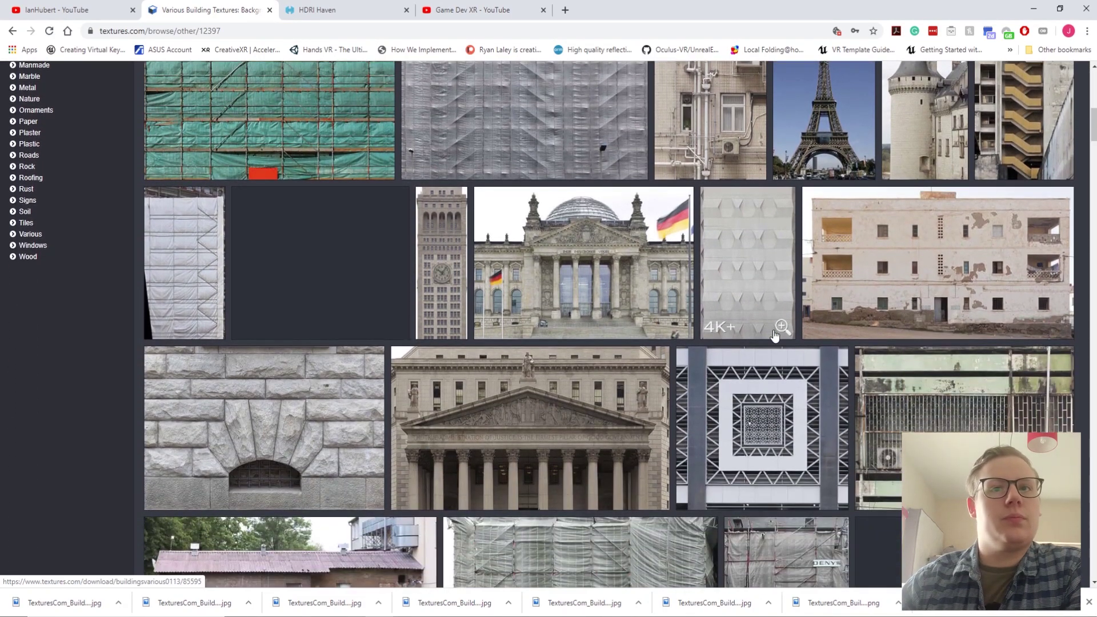
pyautogui.scroll(-5, 774, 336)
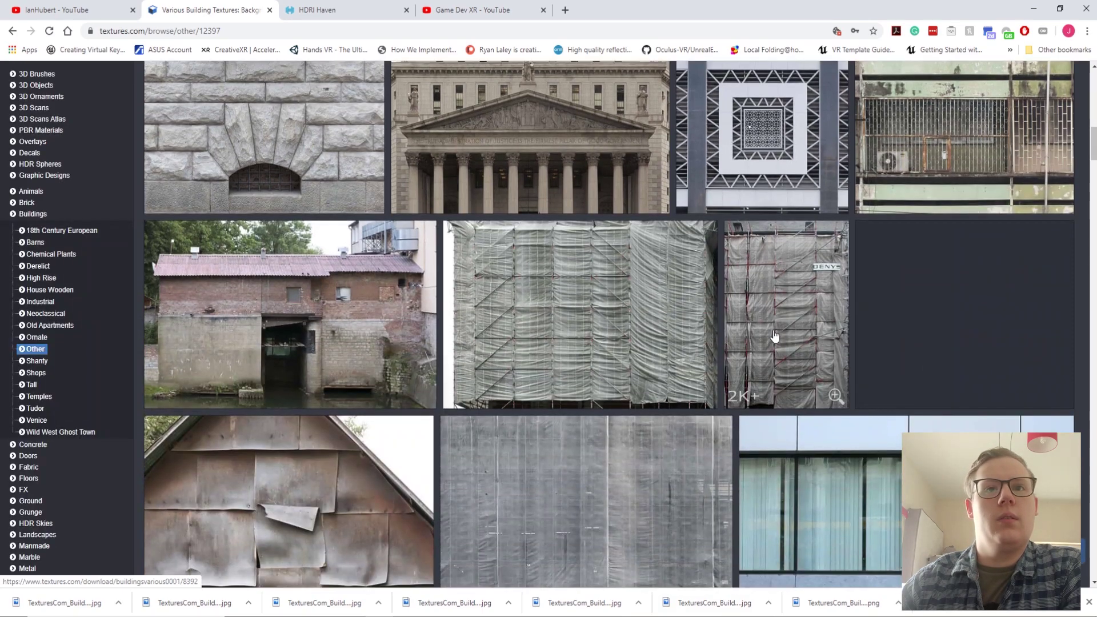
pyautogui.scroll(-6, 774, 336)
pyautogui.scroll(-4, 774, 336)
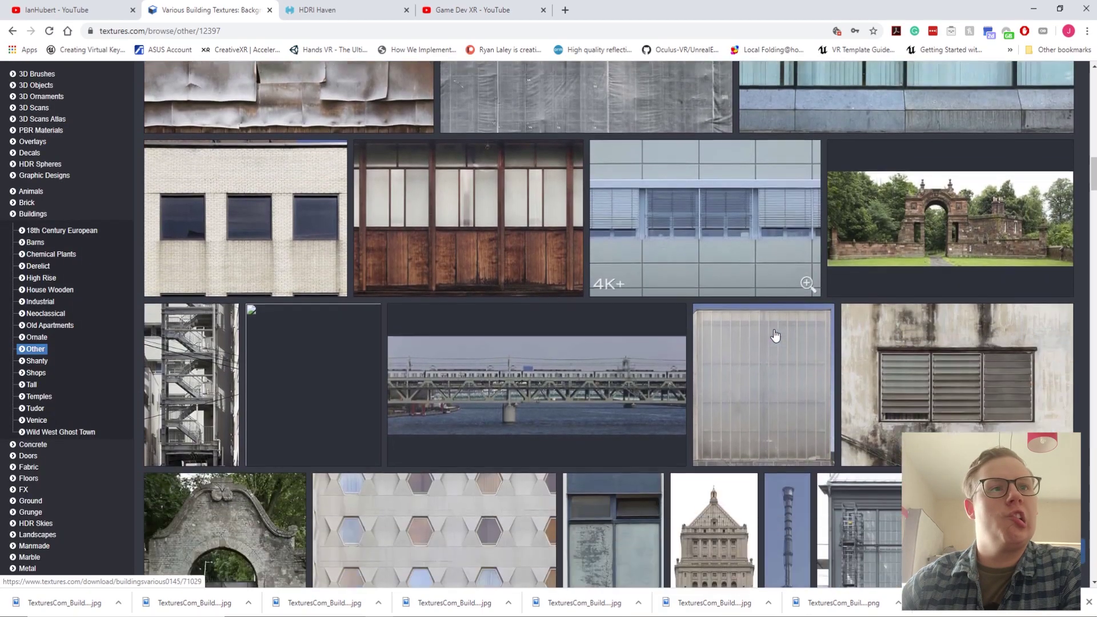
pyautogui.scroll(-5, 775, 336)
pyautogui.scroll(4, 775, 336)
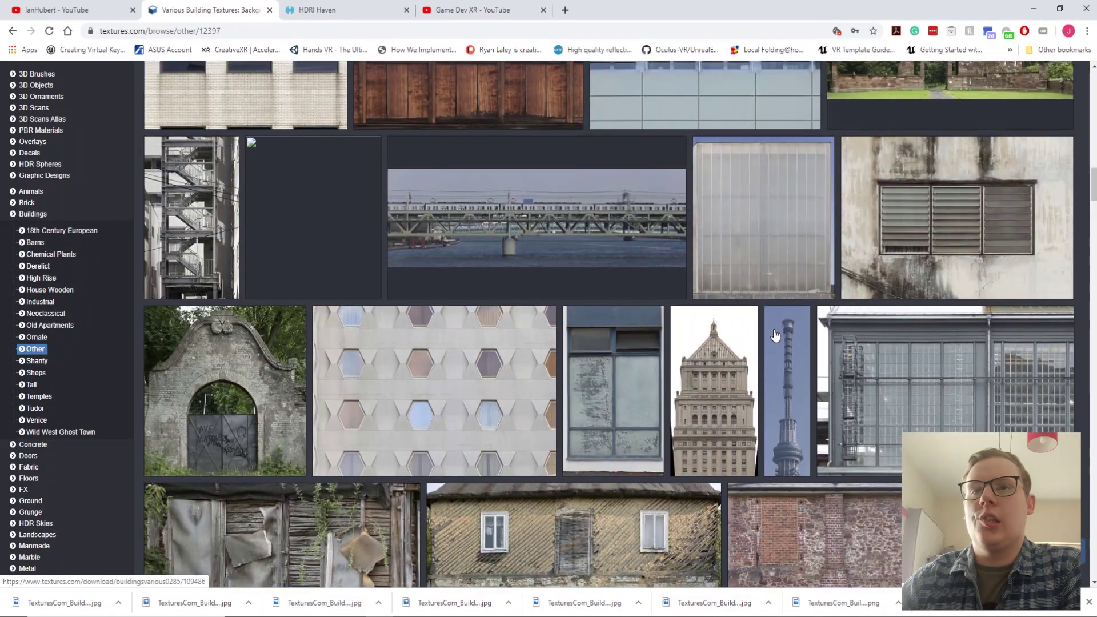
pyautogui.scroll(-9, 775, 336)
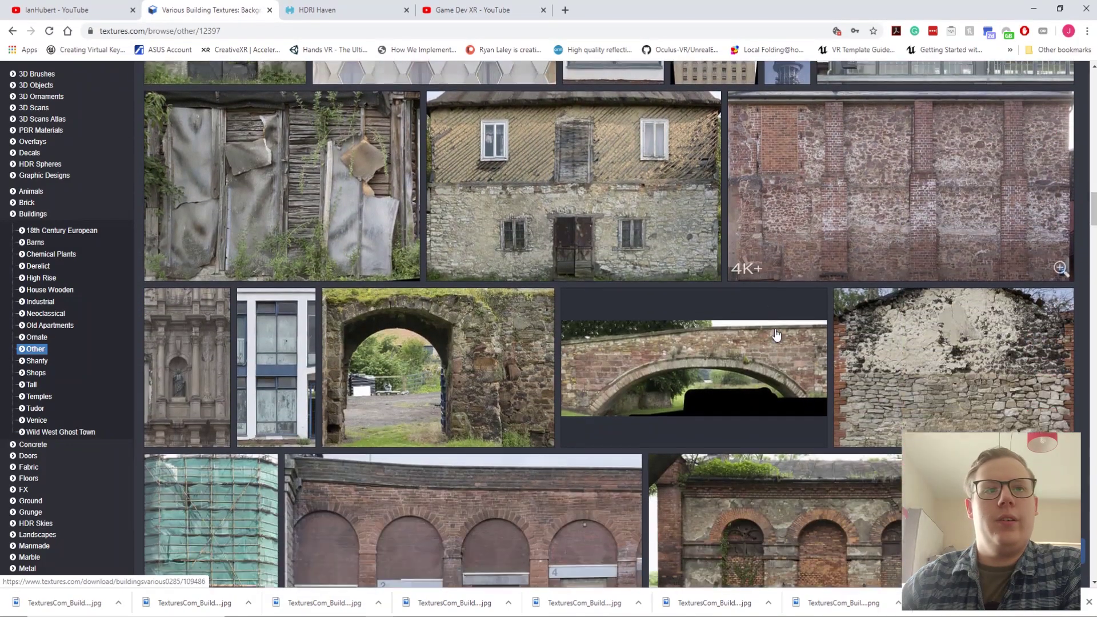
pyautogui.scroll(-8, 776, 335)
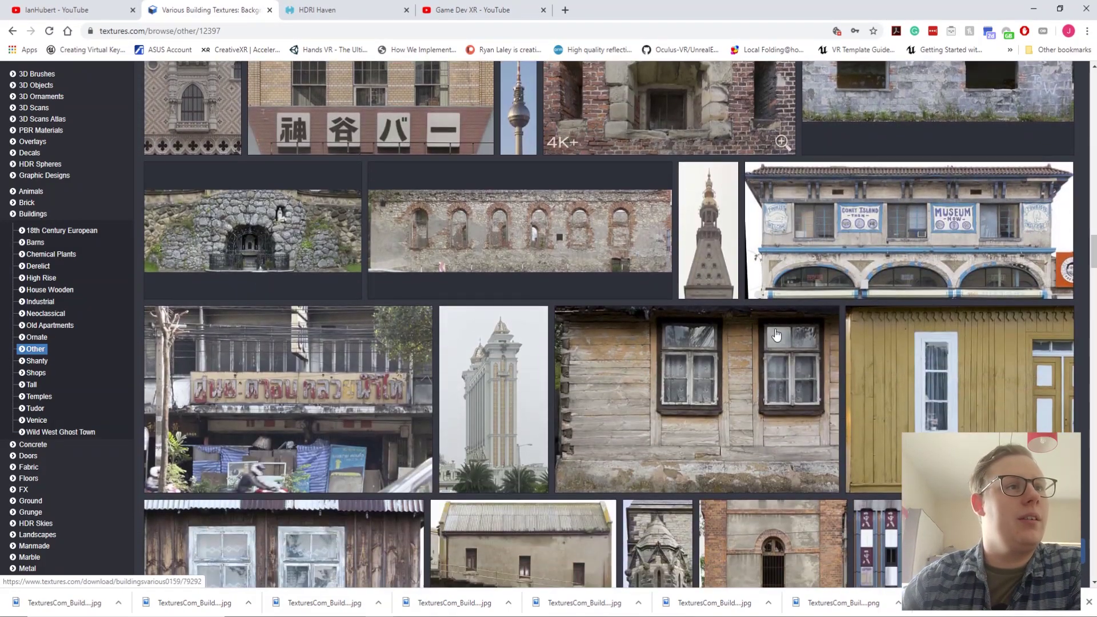
pyautogui.scroll(-5, 776, 335)
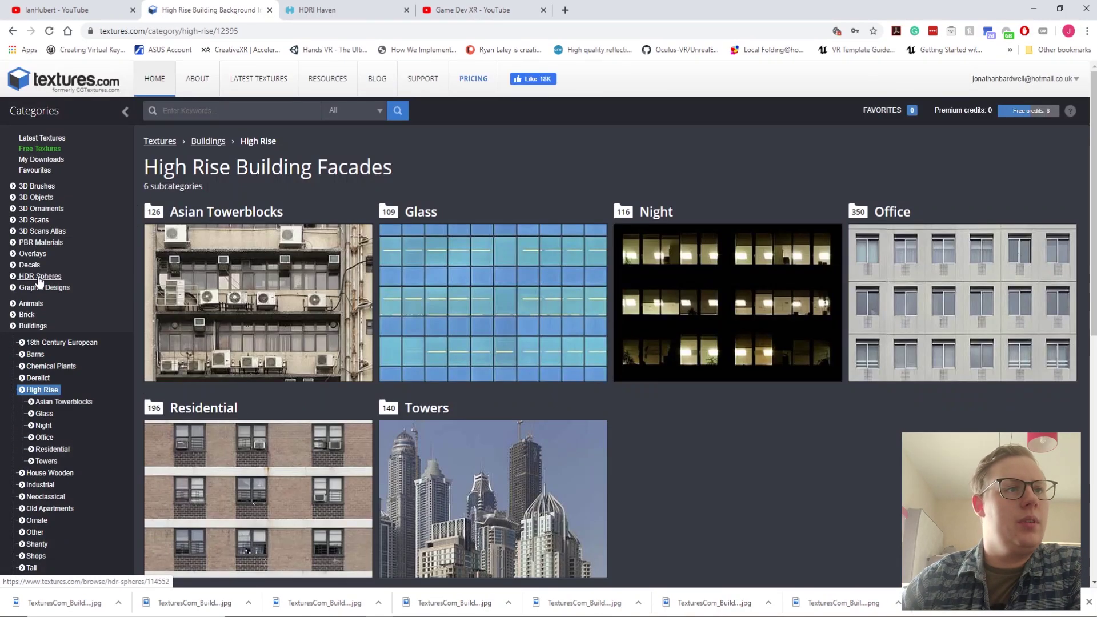
# Check the High Rise and Derelict categories briefly and look through the Chemical Plants textures again for usable refinery structures
pyautogui.scroll(-4, 40, 279)
pyautogui.scroll(3, 45, 277)
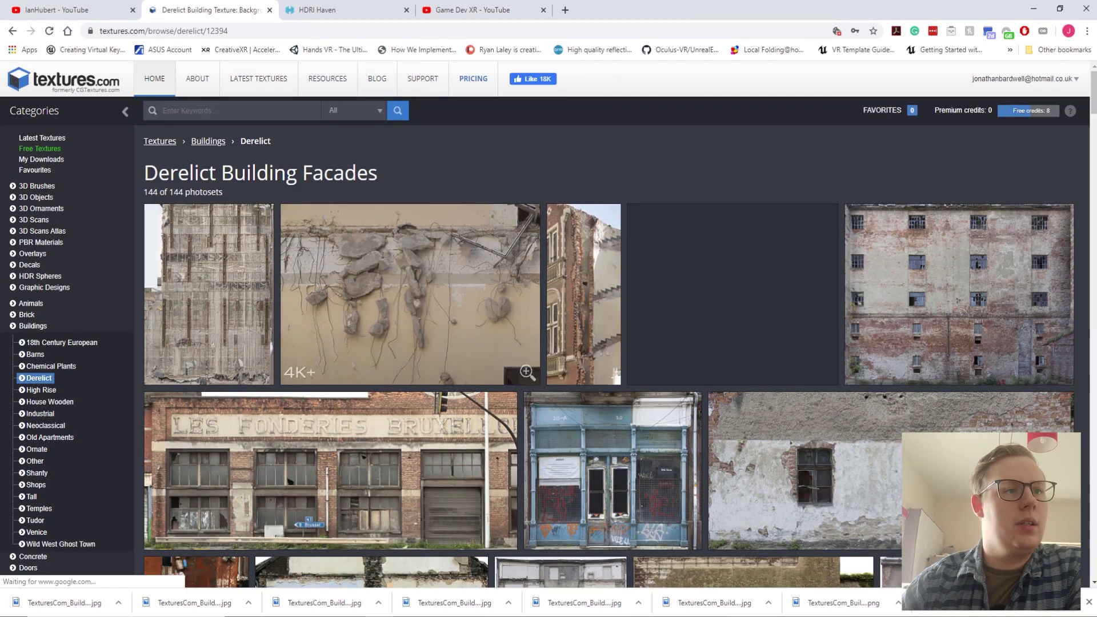
pyautogui.click(74, 369)
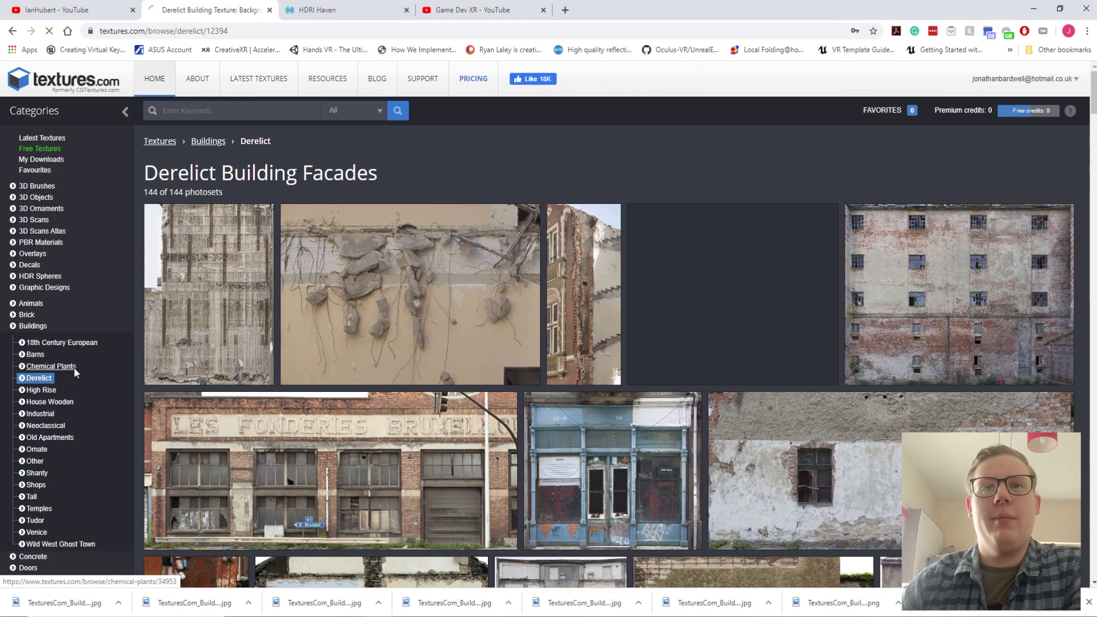
pyautogui.scroll(-5, 459, 358)
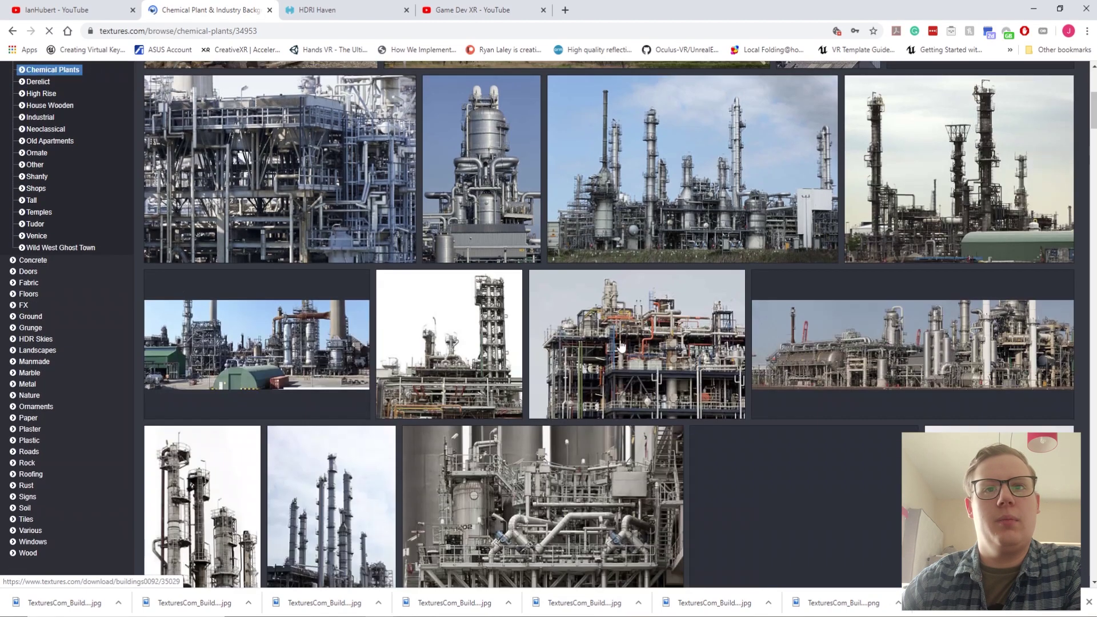
pyautogui.scroll(-5, 705, 343)
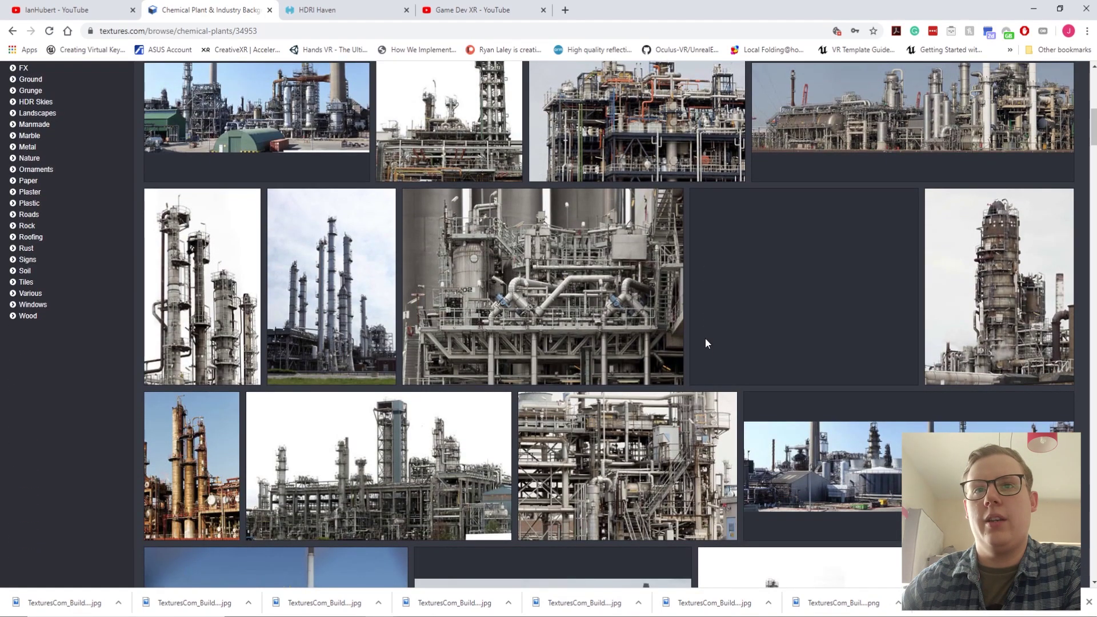
pyautogui.scroll(-3, 652, 351)
pyautogui.scroll(-3, 651, 351)
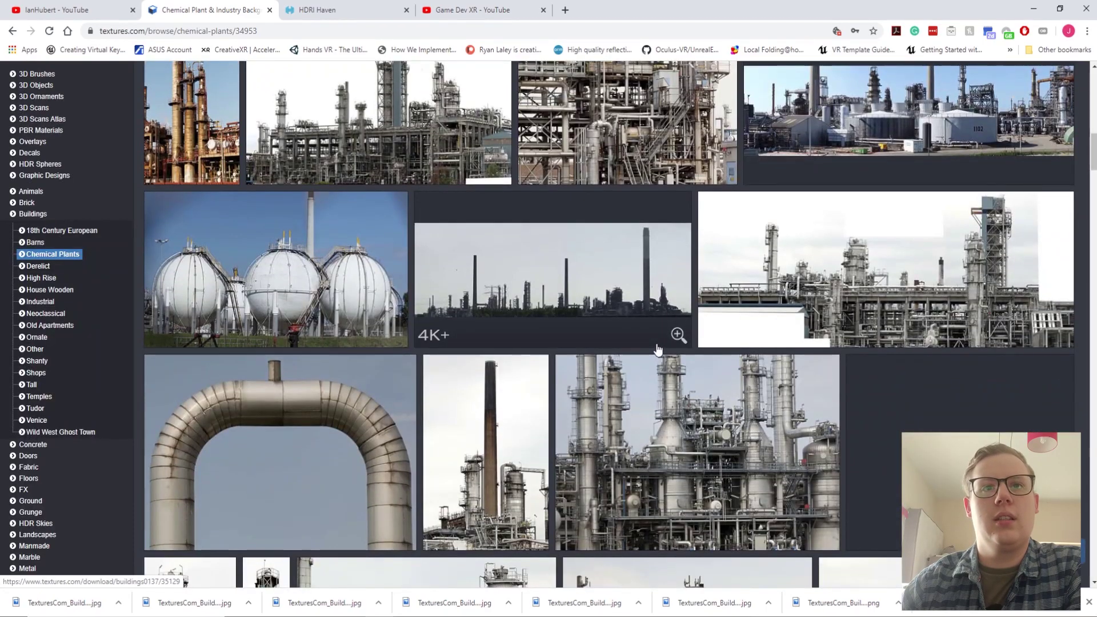
pyautogui.scroll(-12, 657, 349)
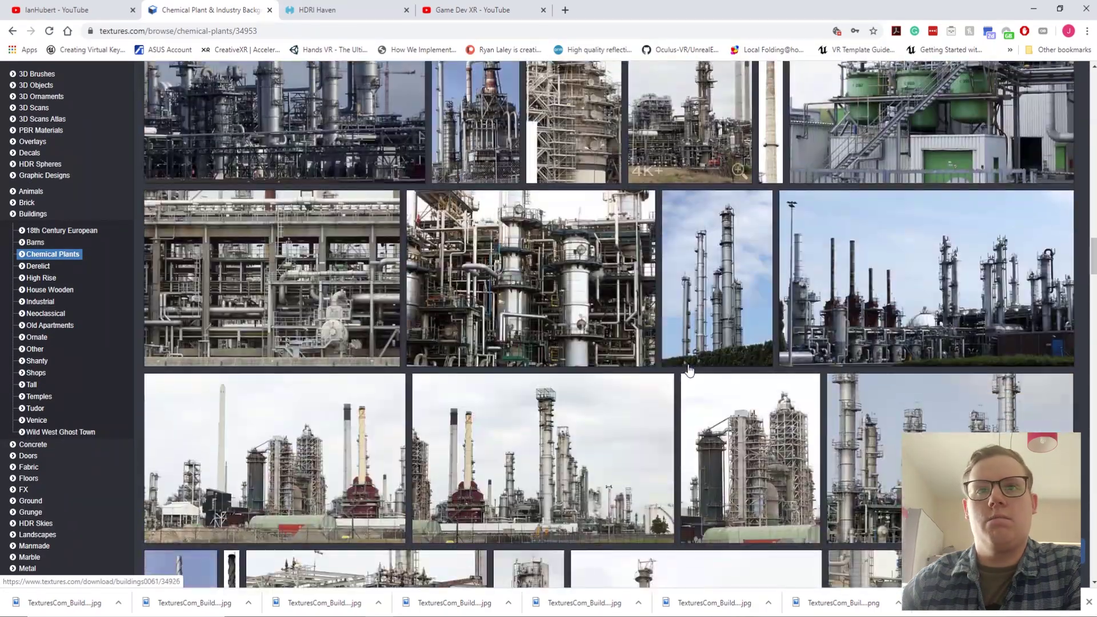
pyautogui.scroll(-5, 695, 371)
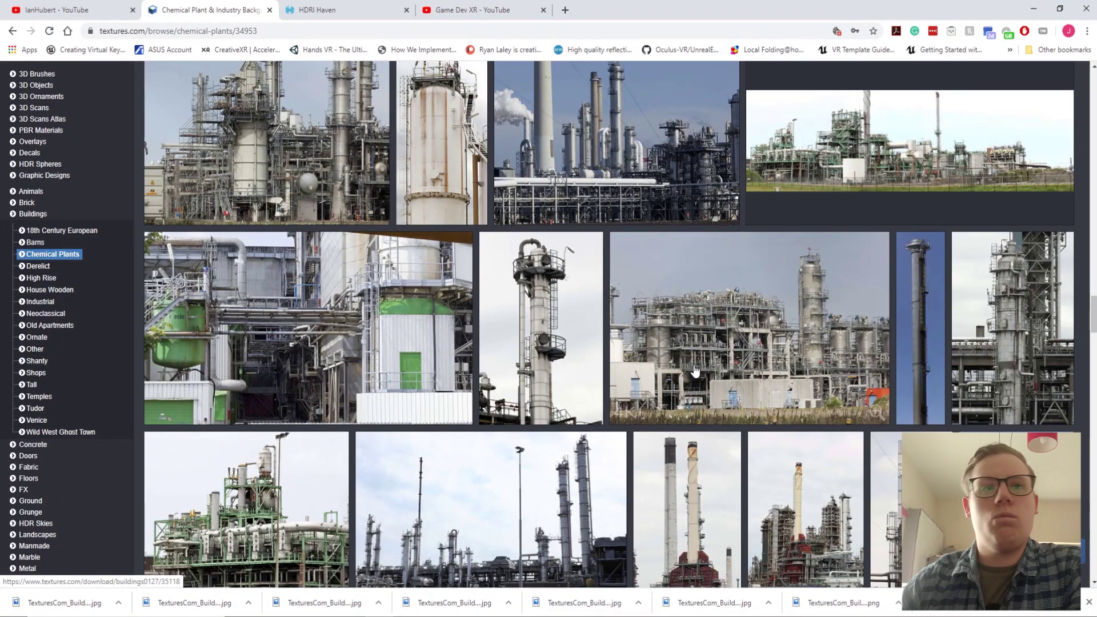
pyautogui.moveTo(695, 372)
pyautogui.scroll(-5, 699, 371)
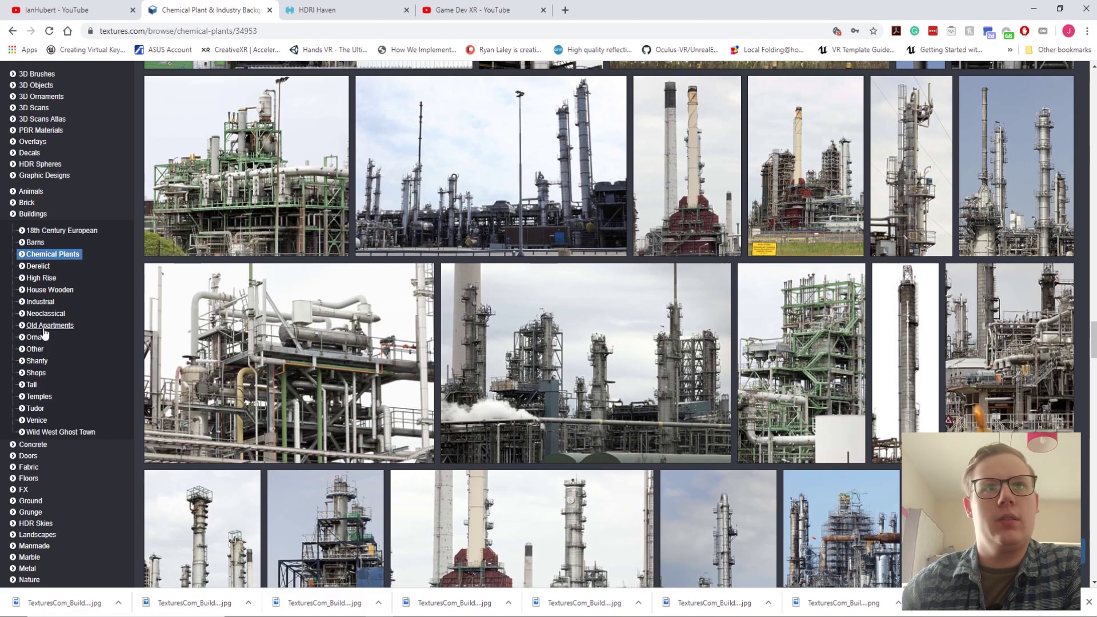
# Browse the Industrial buildings, open the broken-window brick facade BuildingsIndustrial0125, and save its small version in the Textures folder
pyautogui.click(41, 302)
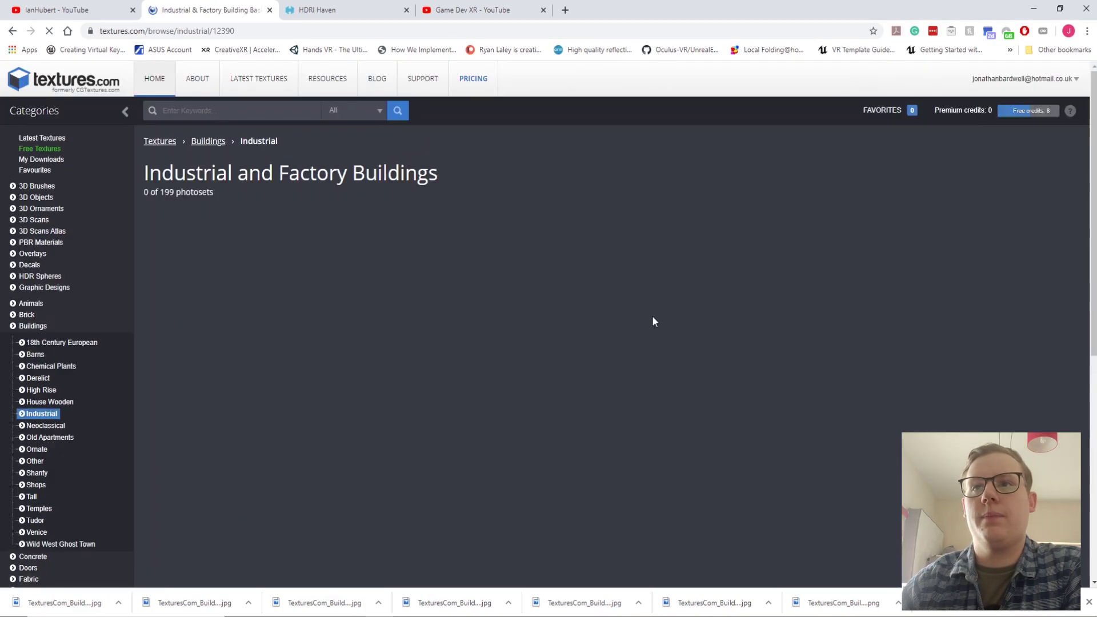
pyautogui.scroll(-4, 786, 335)
pyautogui.scroll(-15, 777, 325)
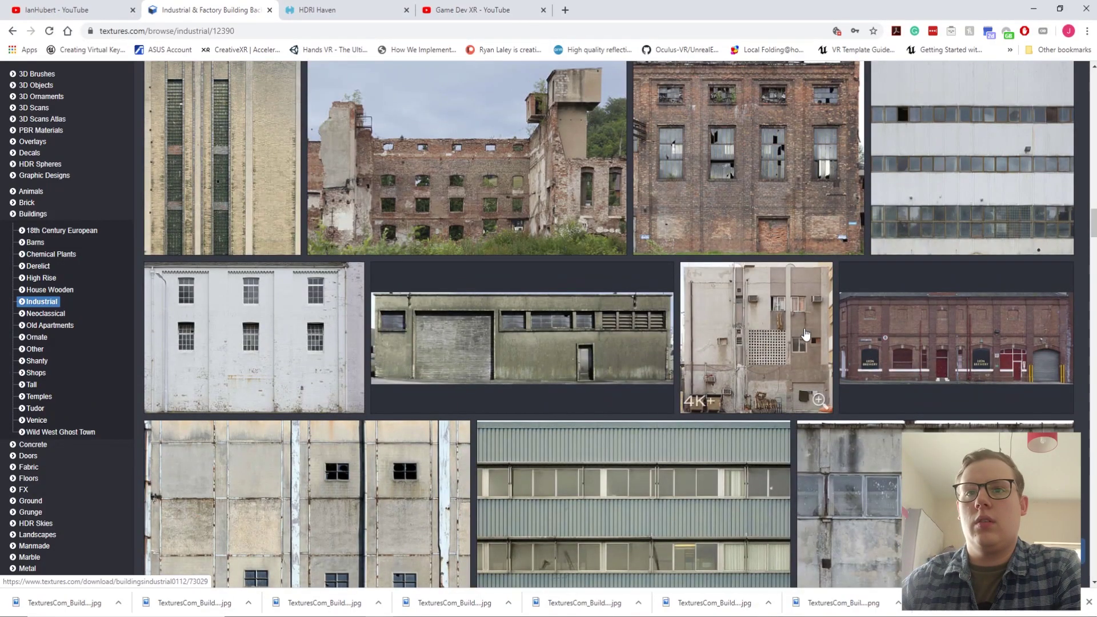
pyautogui.scroll(4, 758, 331)
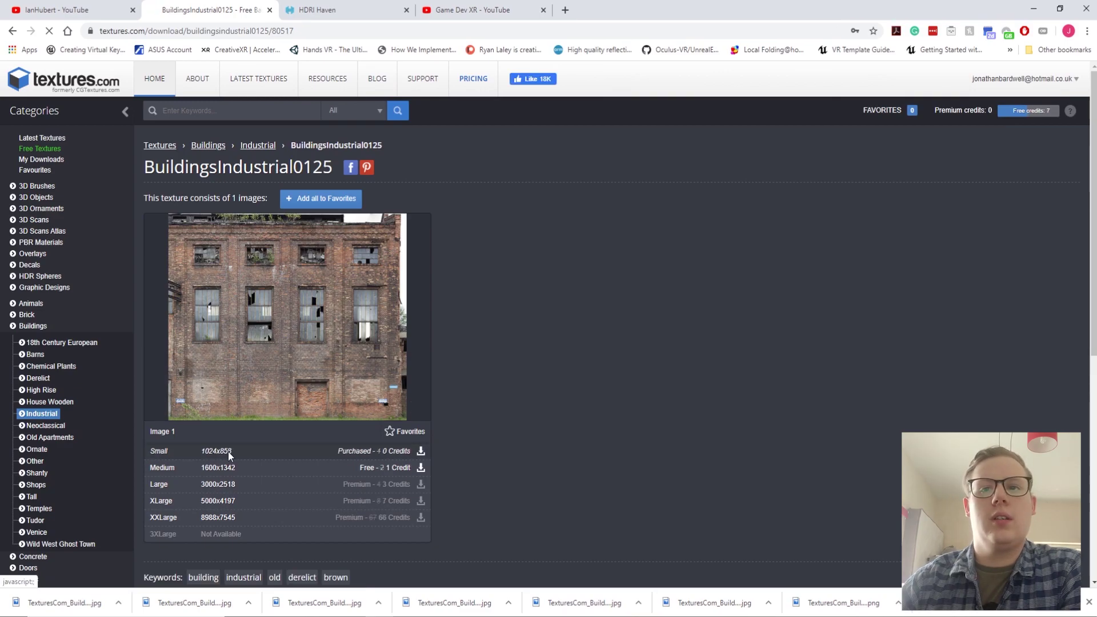
pyautogui.click(228, 452)
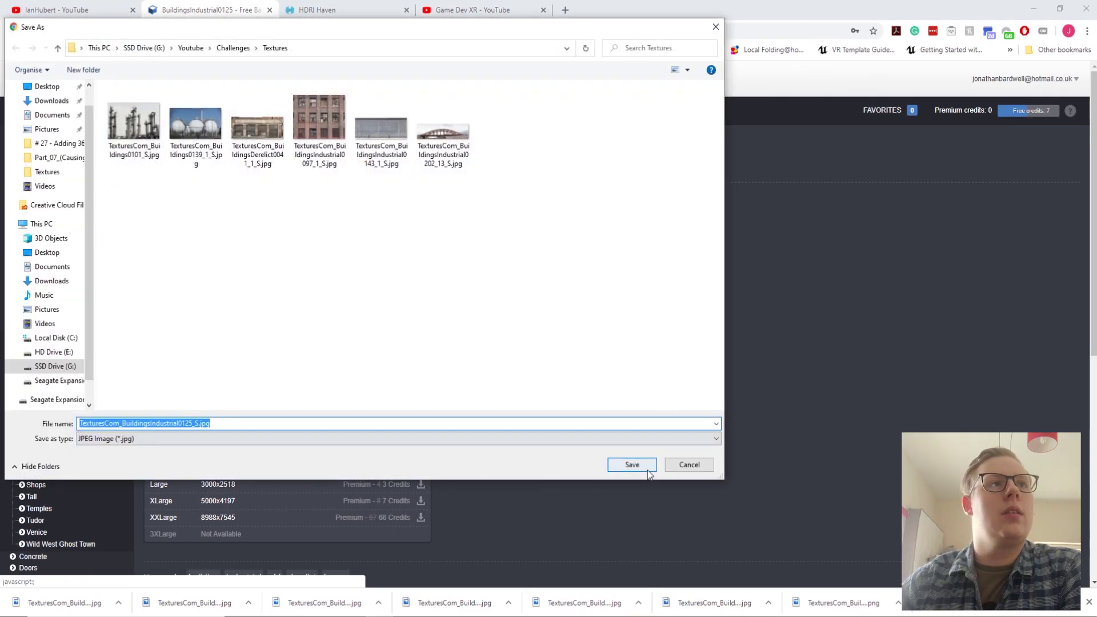
pyautogui.click(649, 471)
# Return to the Industrial listing, find the timber-braced brick facade BuildingsIndustrial0171, and save its small 1024x437 version in the Textures folder
pyautogui.click(14, 34)
pyautogui.scroll(-7, 760, 369)
pyautogui.scroll(-7, 763, 373)
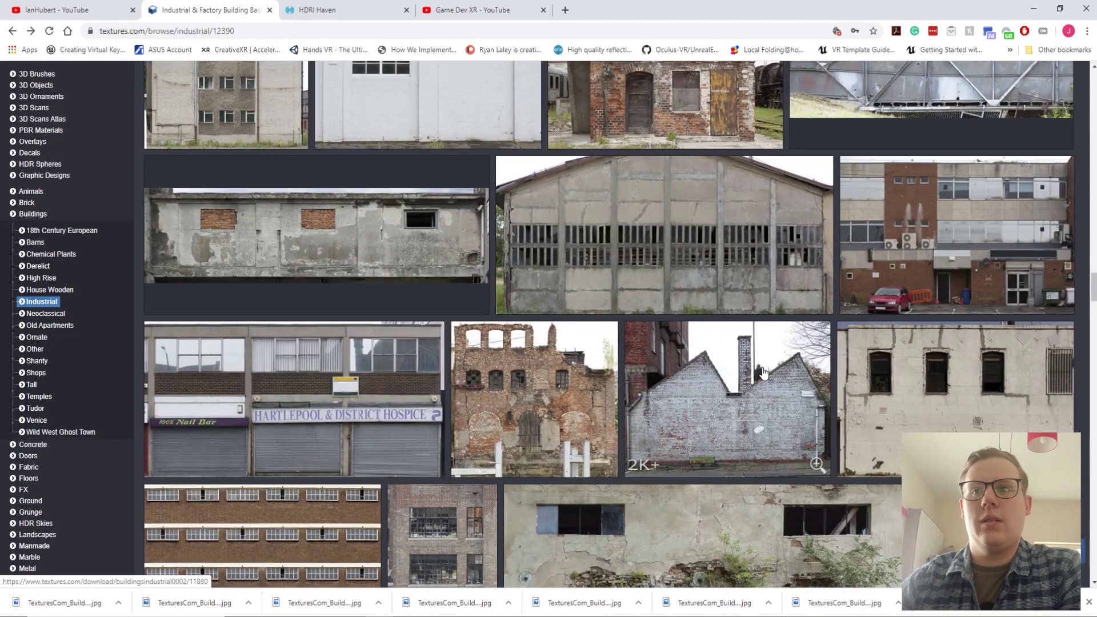
pyautogui.scroll(-5, 764, 373)
pyautogui.scroll(-5, 763, 372)
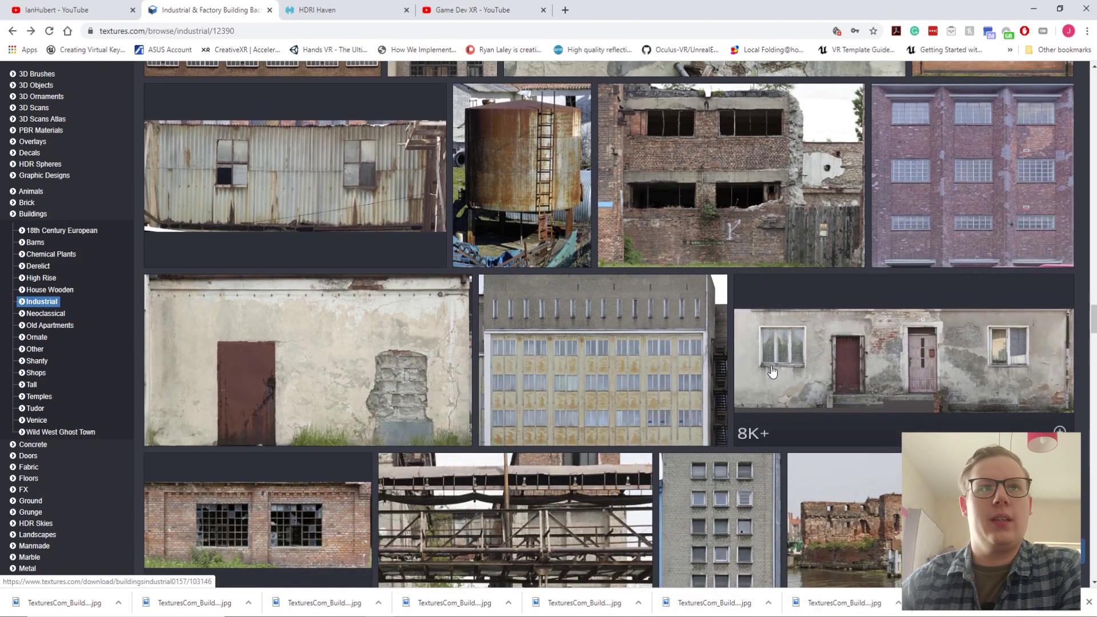
pyautogui.scroll(-5, 771, 372)
pyautogui.scroll(-6, 775, 371)
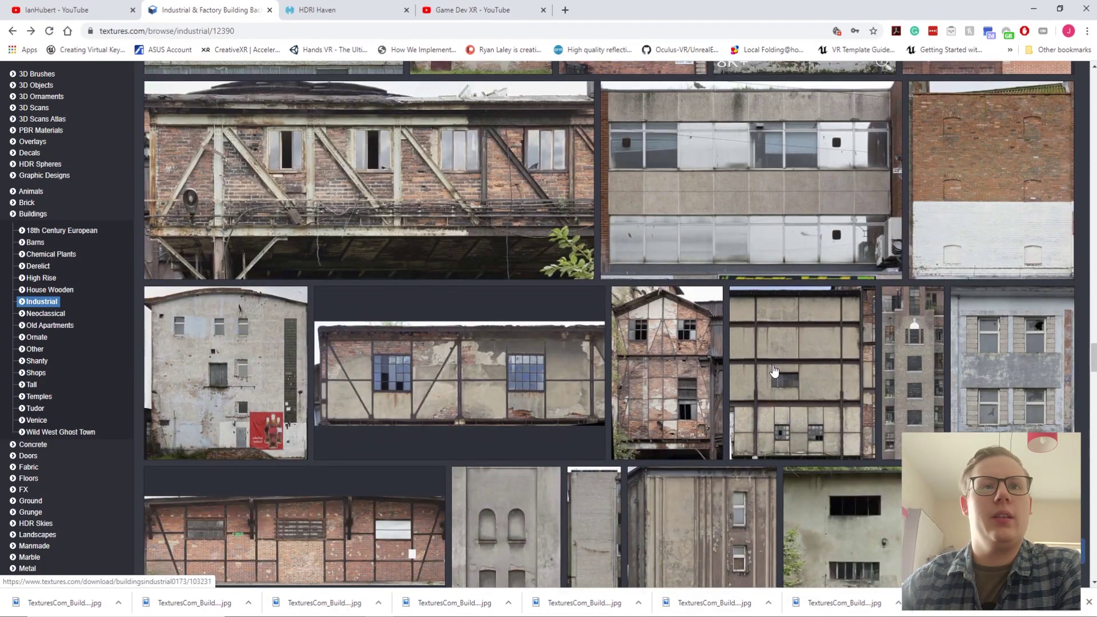
pyautogui.click(447, 237)
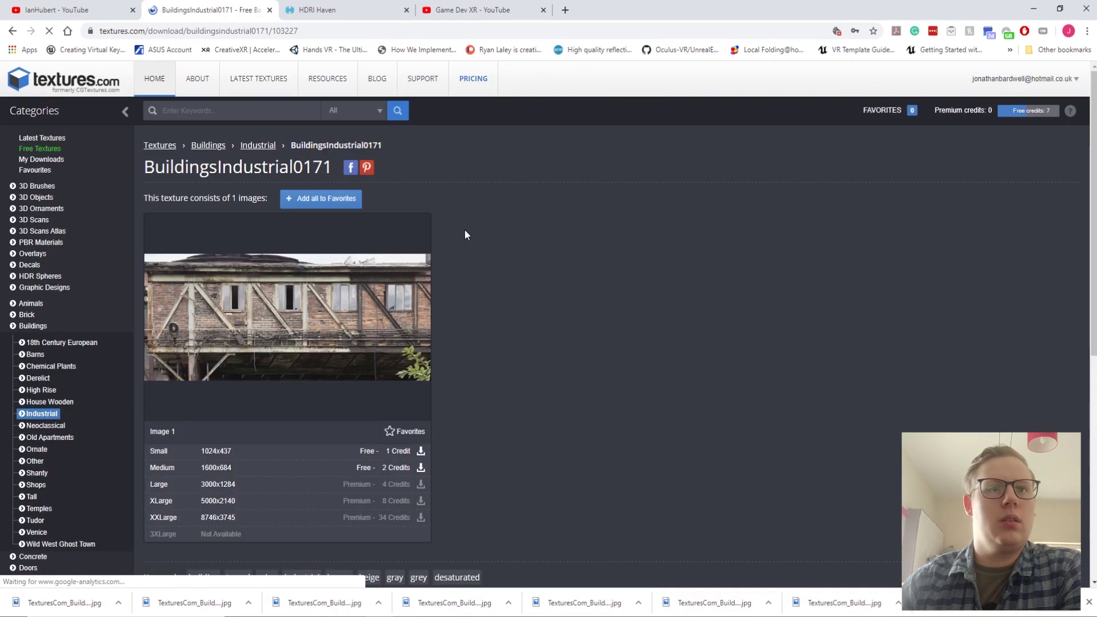
pyautogui.click(374, 451)
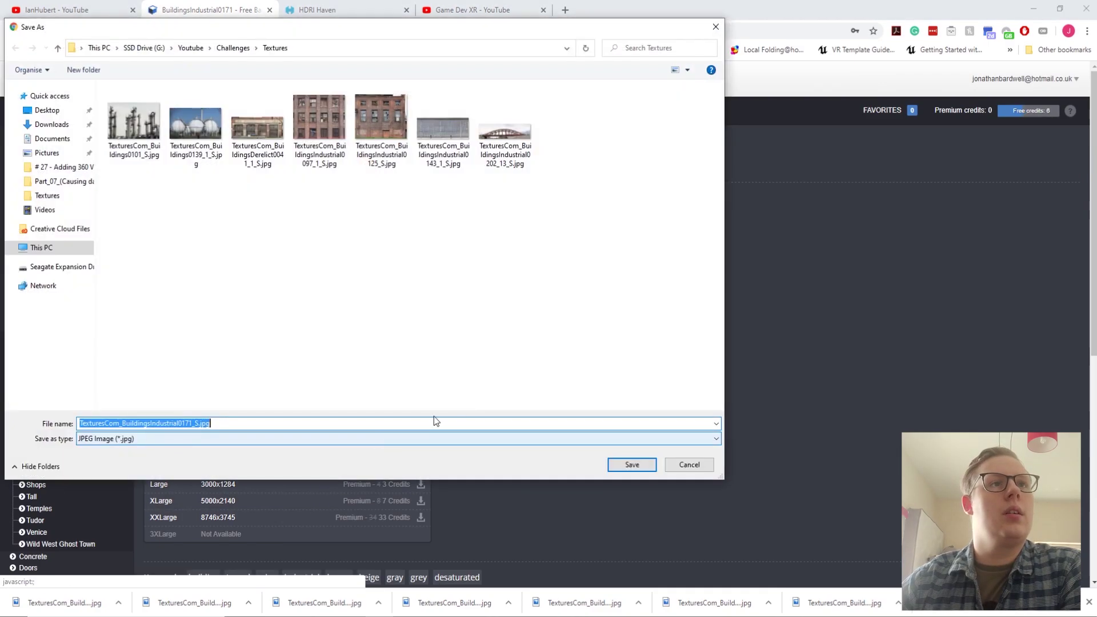
pyautogui.click(632, 465)
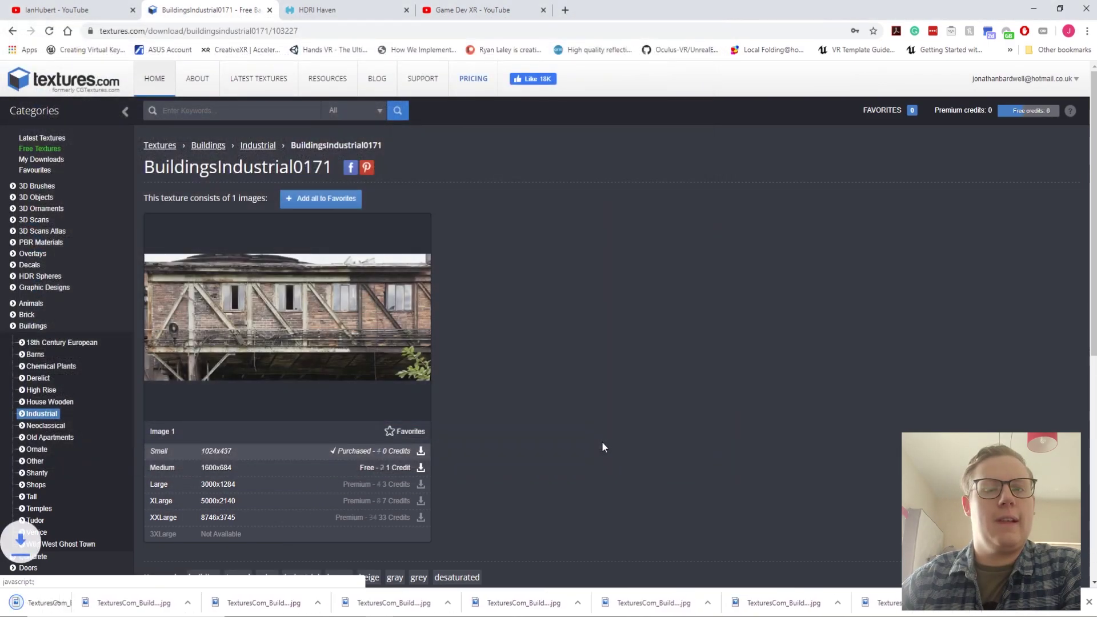
# Go back to the Industrial listing, find the dark brick wall BuildingsIndustrial0060, and save its small 1024x657 version in the Textures folder
pyautogui.click(12, 31)
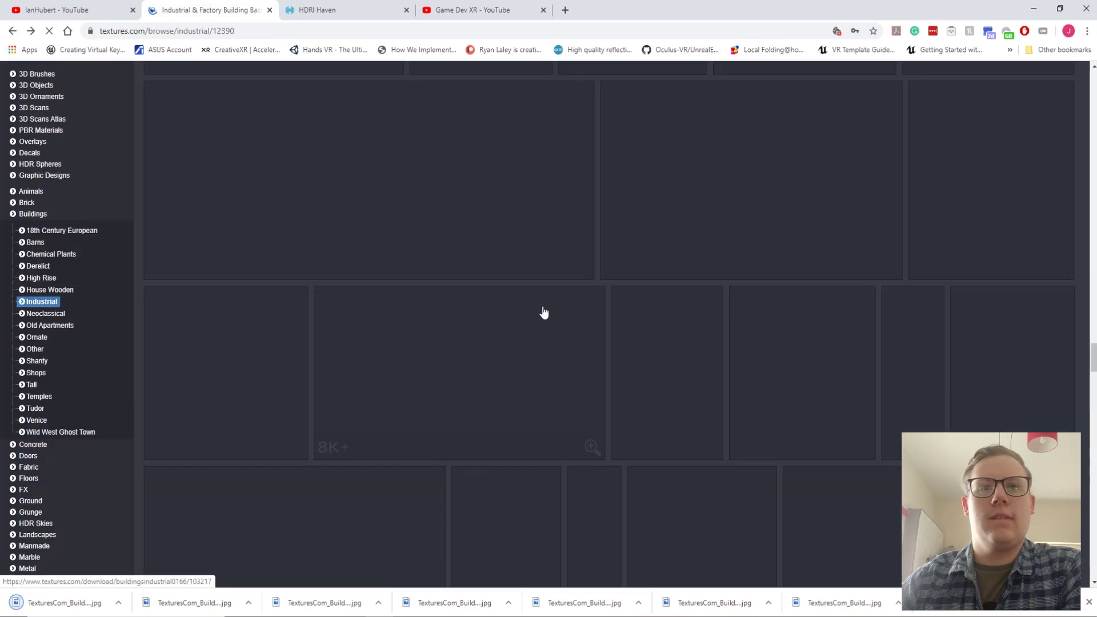
pyautogui.scroll(-13, 726, 333)
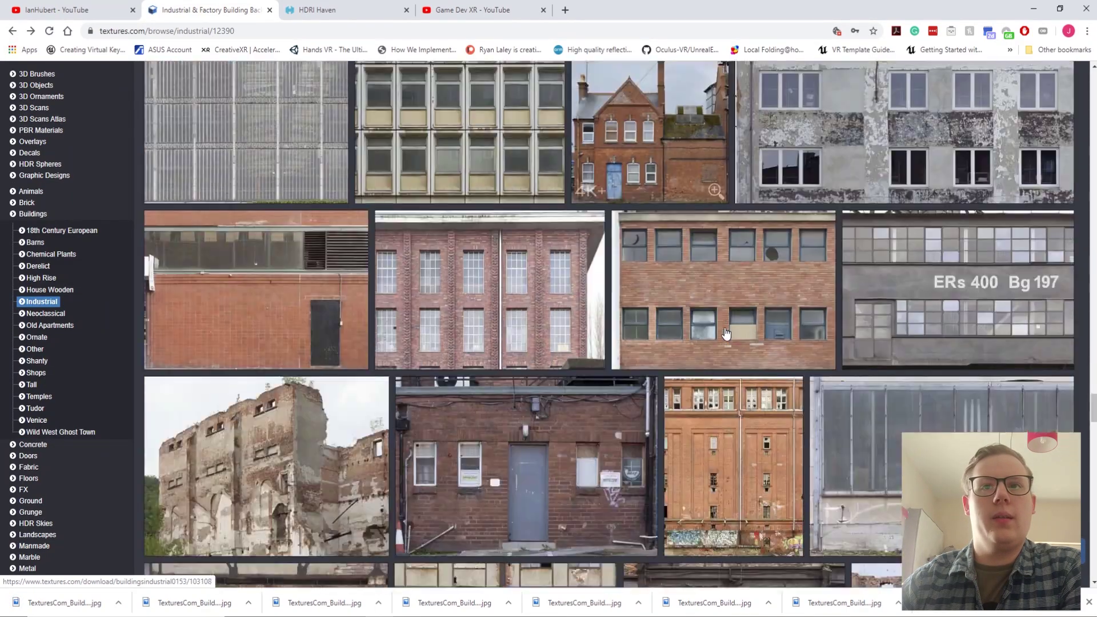
pyautogui.scroll(-5, 726, 333)
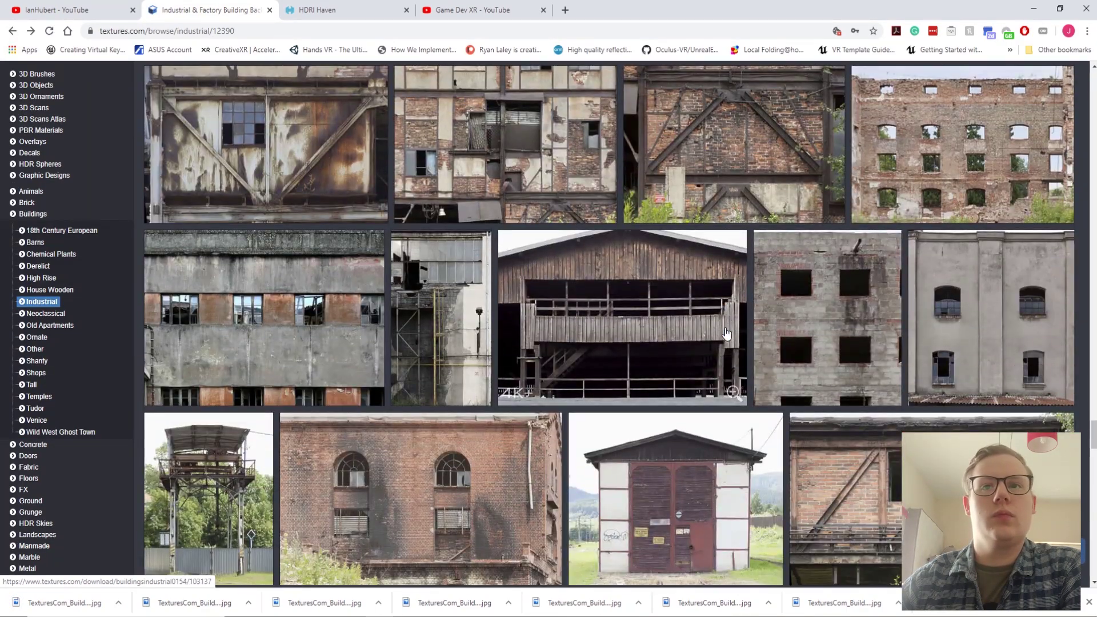
pyautogui.scroll(2, 727, 334)
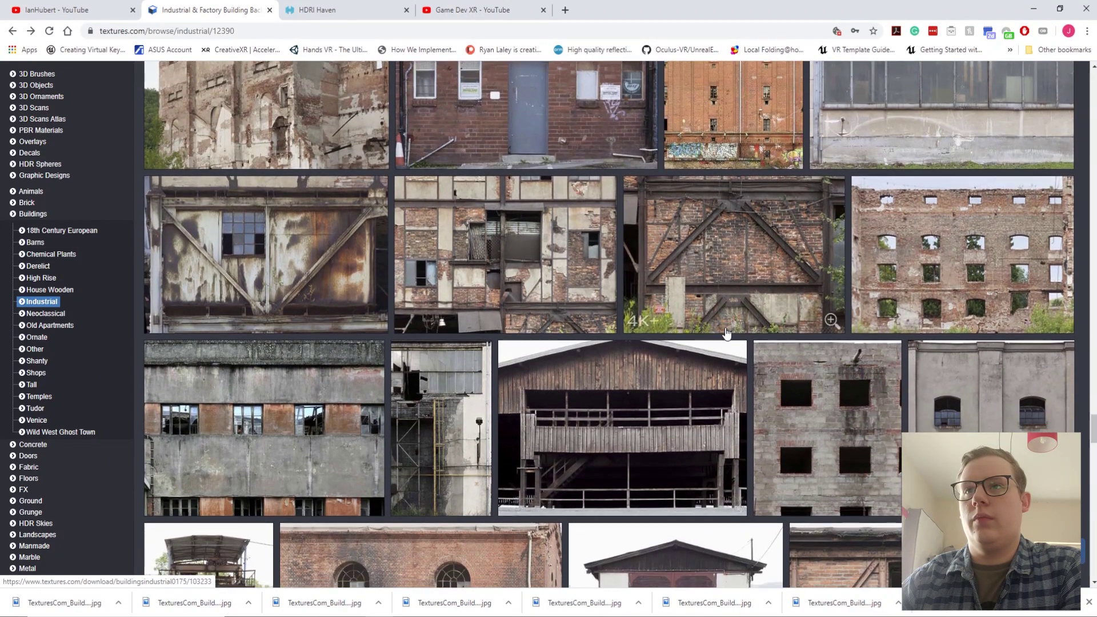
pyautogui.scroll(-12, 727, 333)
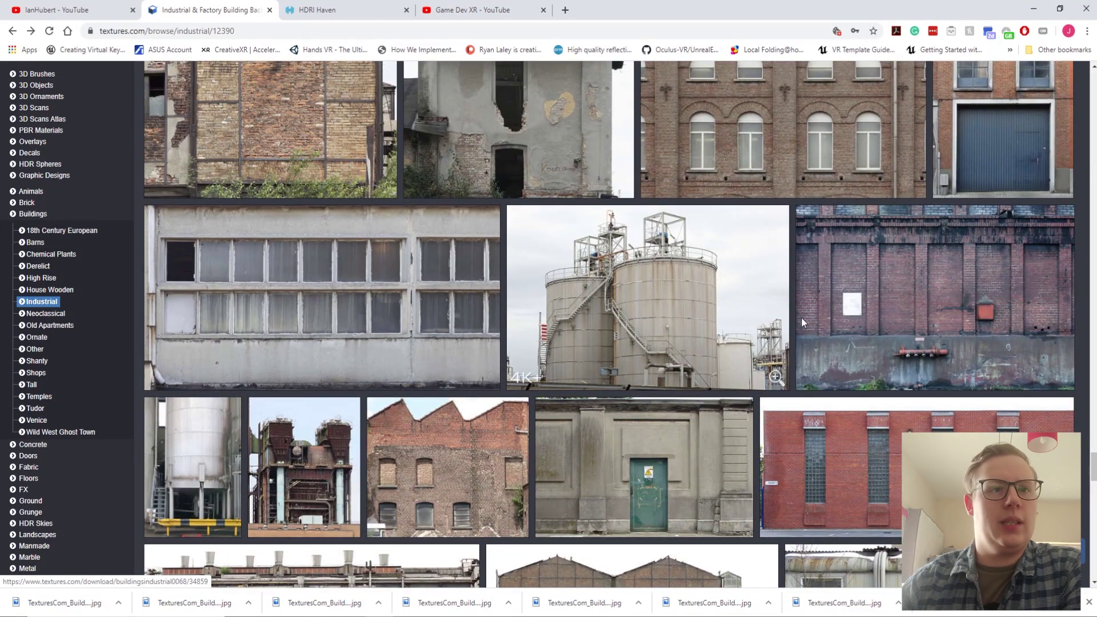
pyautogui.click(867, 295)
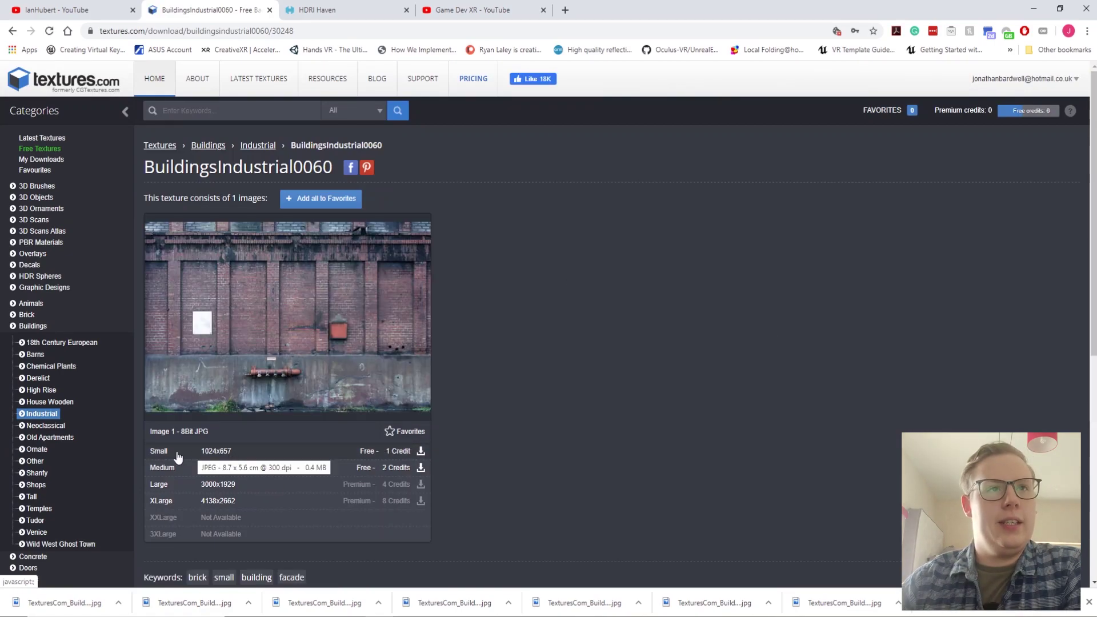
pyautogui.click(394, 452)
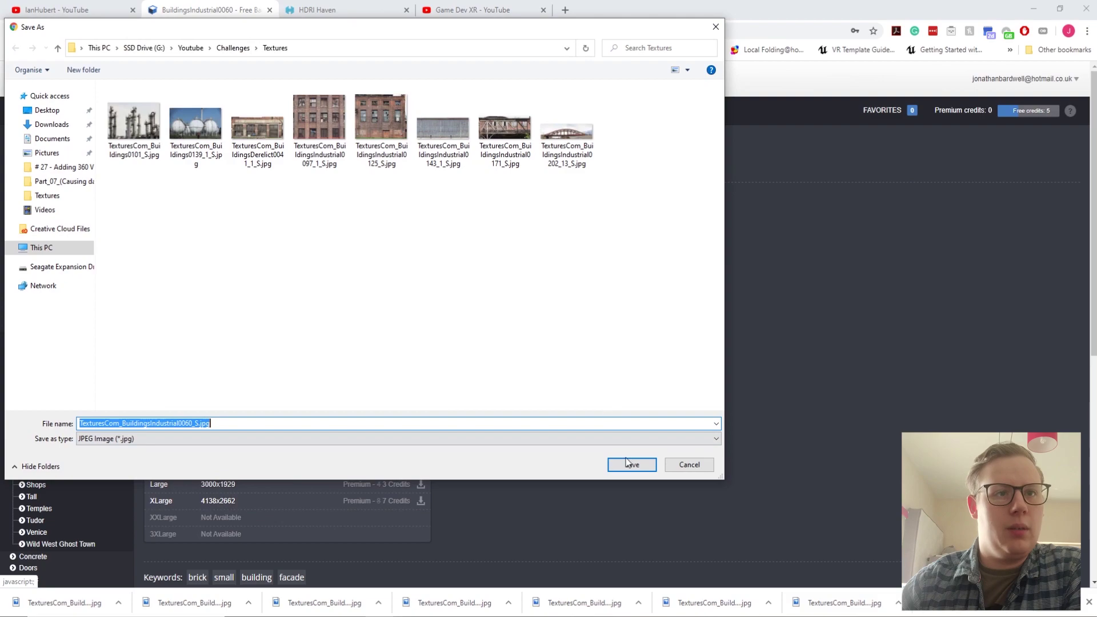
pyautogui.click(628, 461)
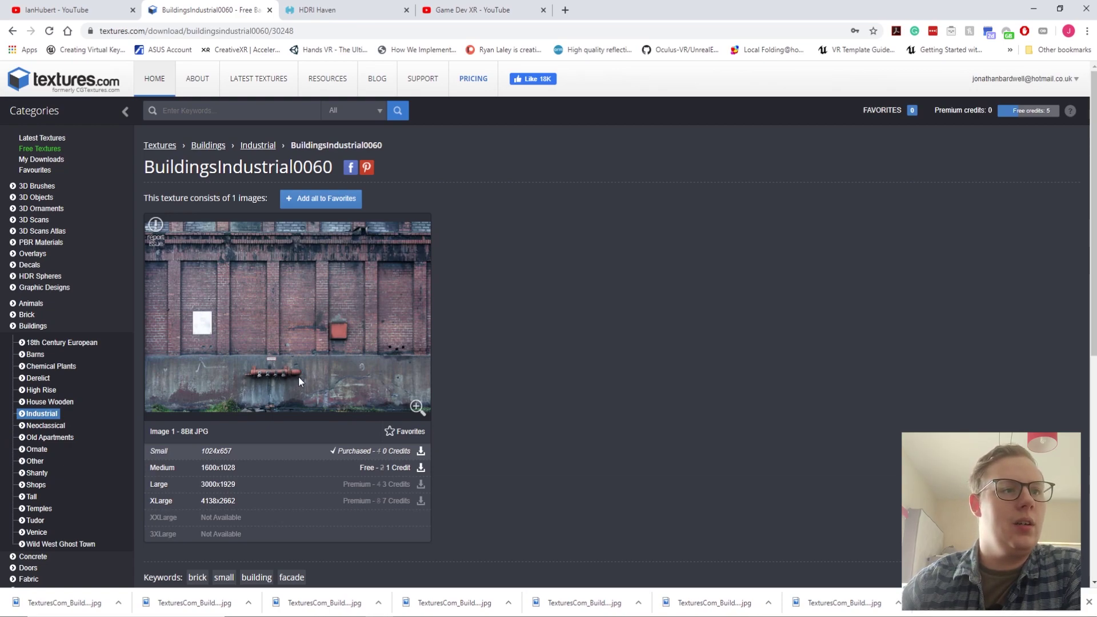
# Look through the whole Industrial buildings listing again for further usable facades and structures
pyautogui.click(52, 427)
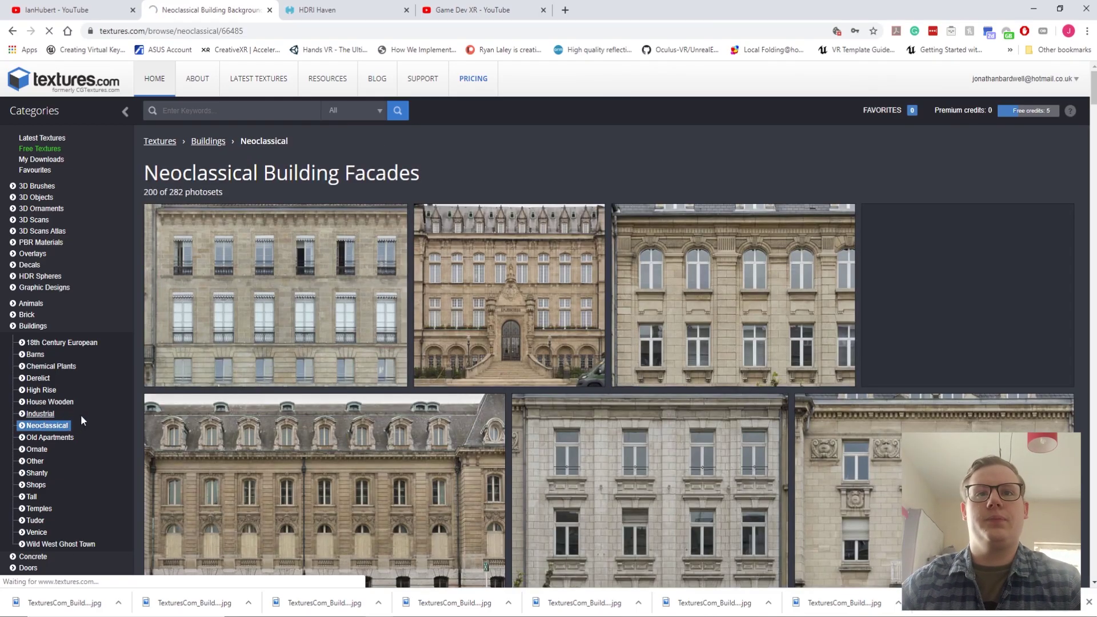
pyautogui.click(80, 416)
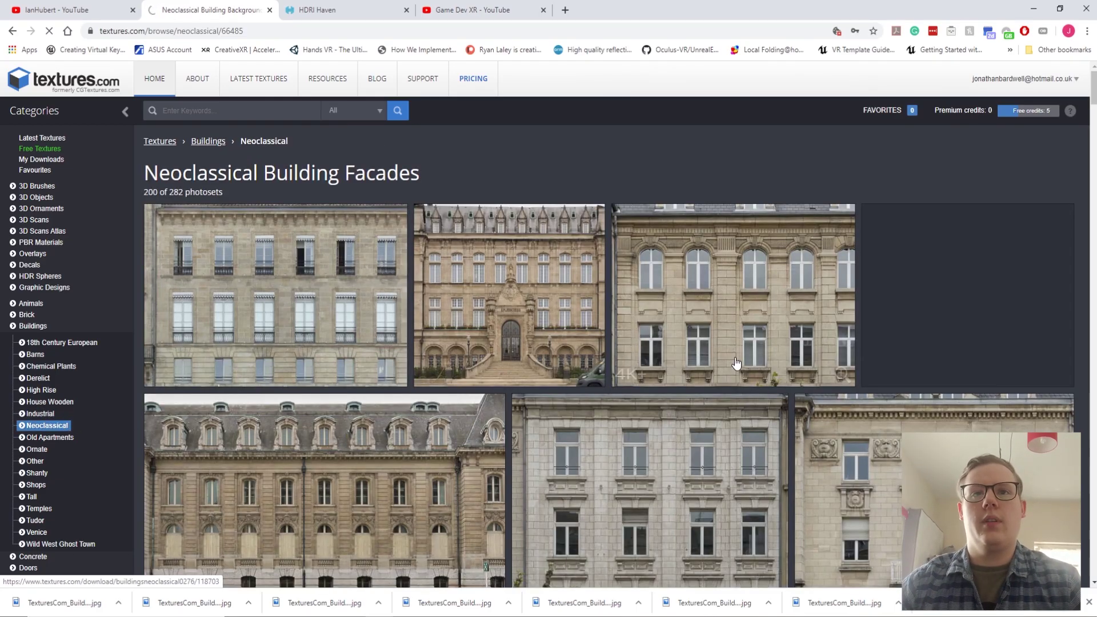
pyautogui.scroll(-7, 958, 301)
pyautogui.scroll(-10, 957, 301)
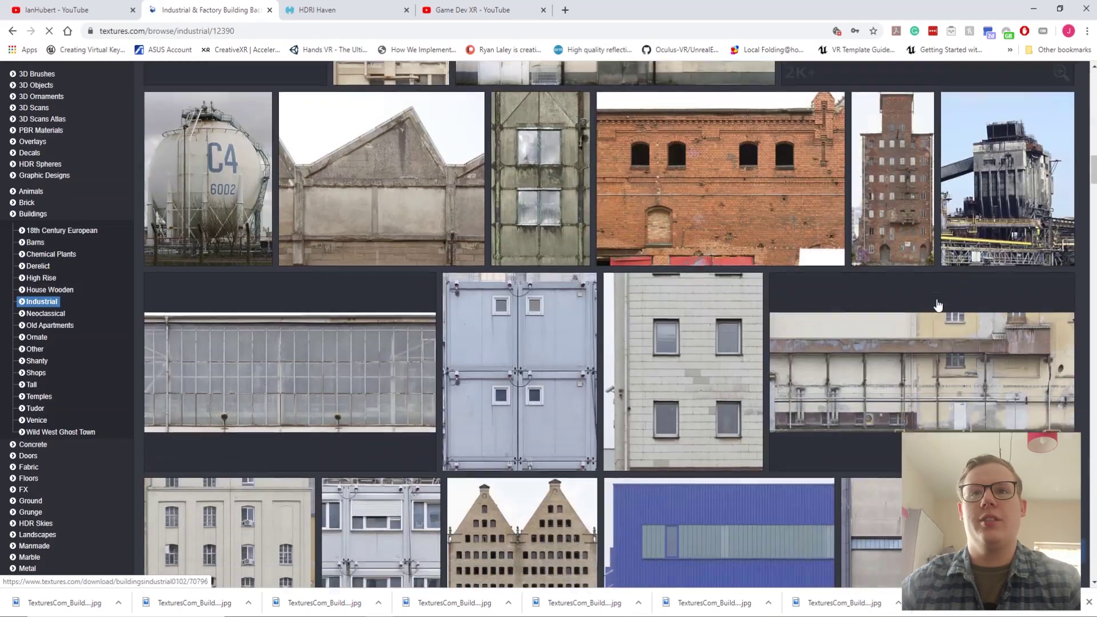
pyautogui.scroll(-10, 939, 309)
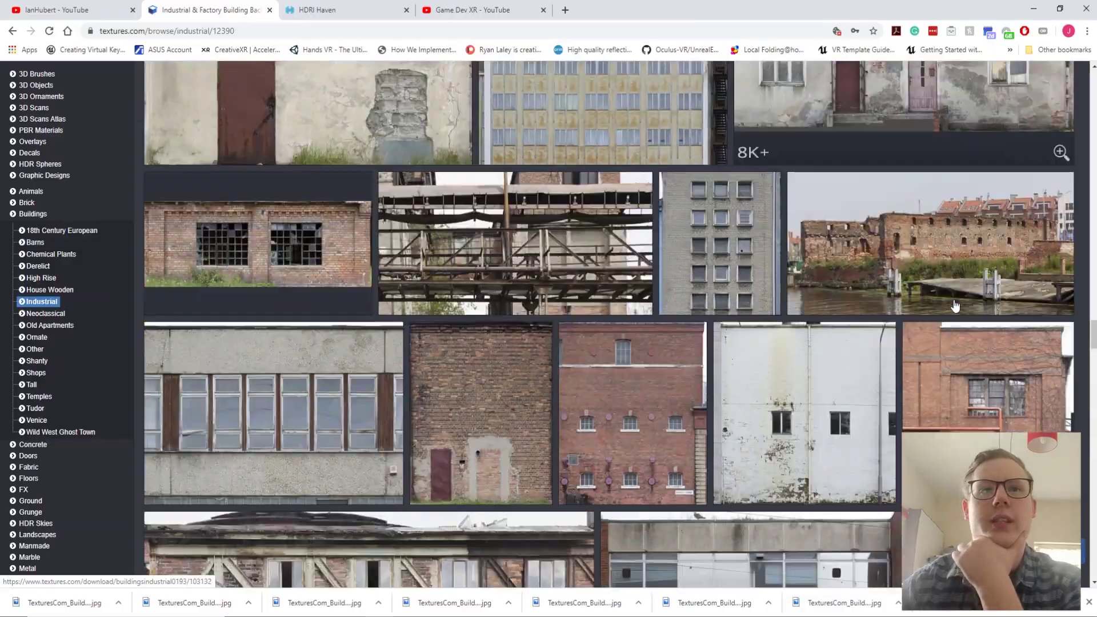
pyautogui.scroll(-4, 937, 312)
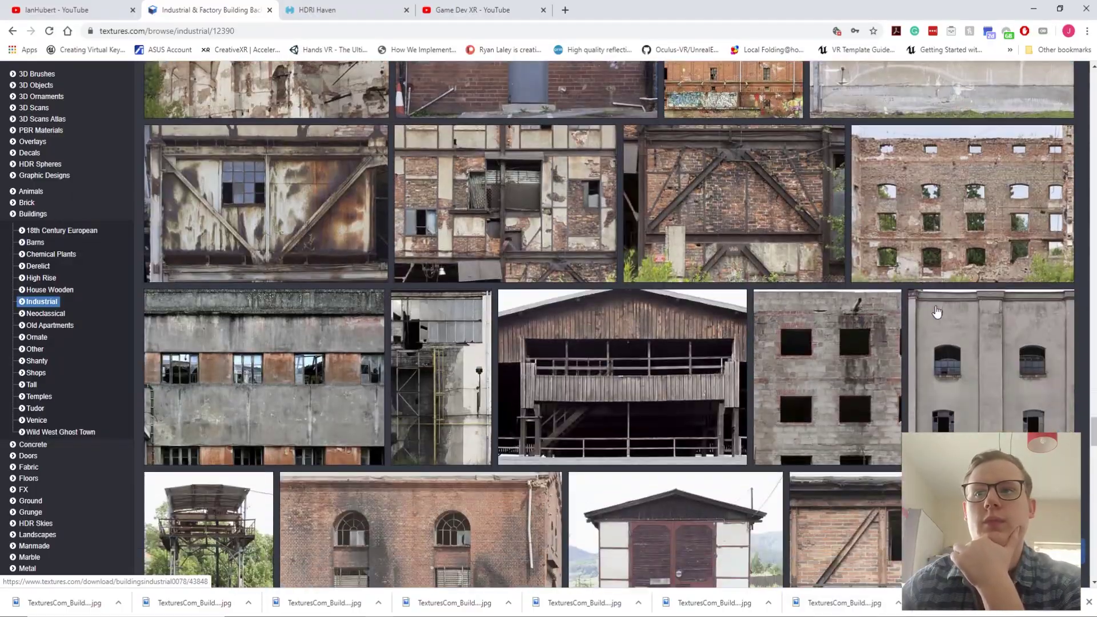
pyautogui.scroll(-10, 929, 309)
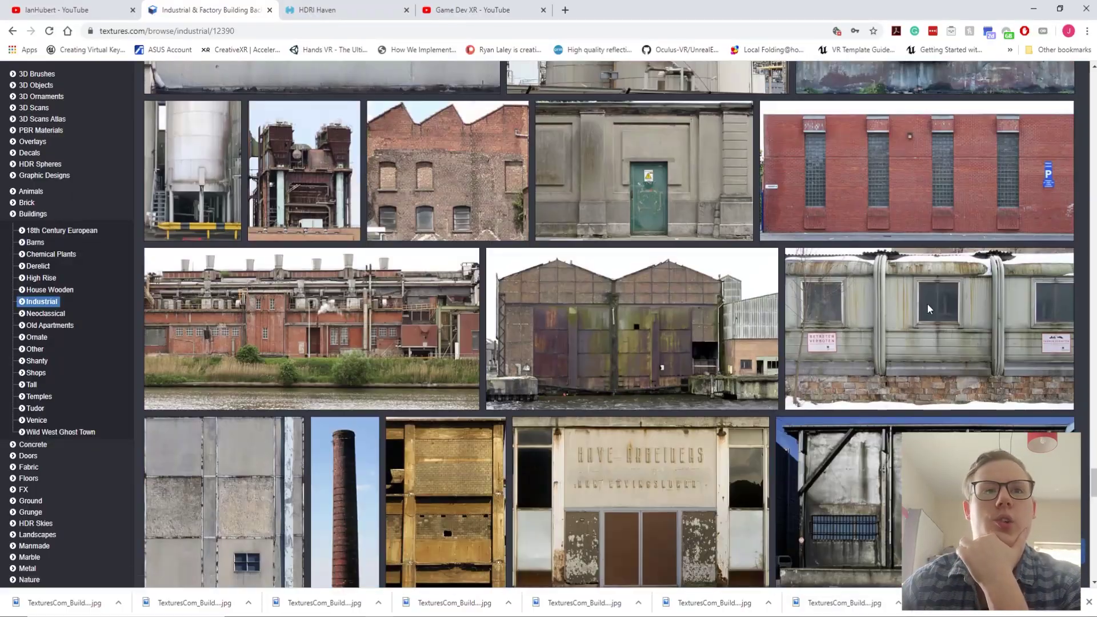
pyautogui.scroll(-12, 928, 309)
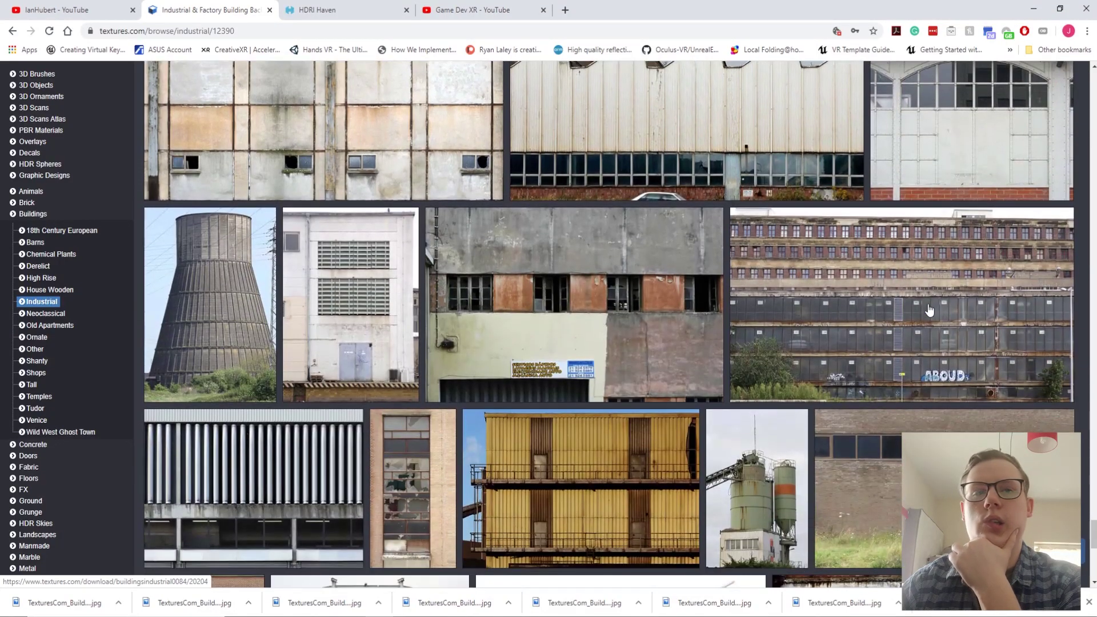
pyautogui.scroll(-2, 929, 309)
pyautogui.scroll(6, 932, 303)
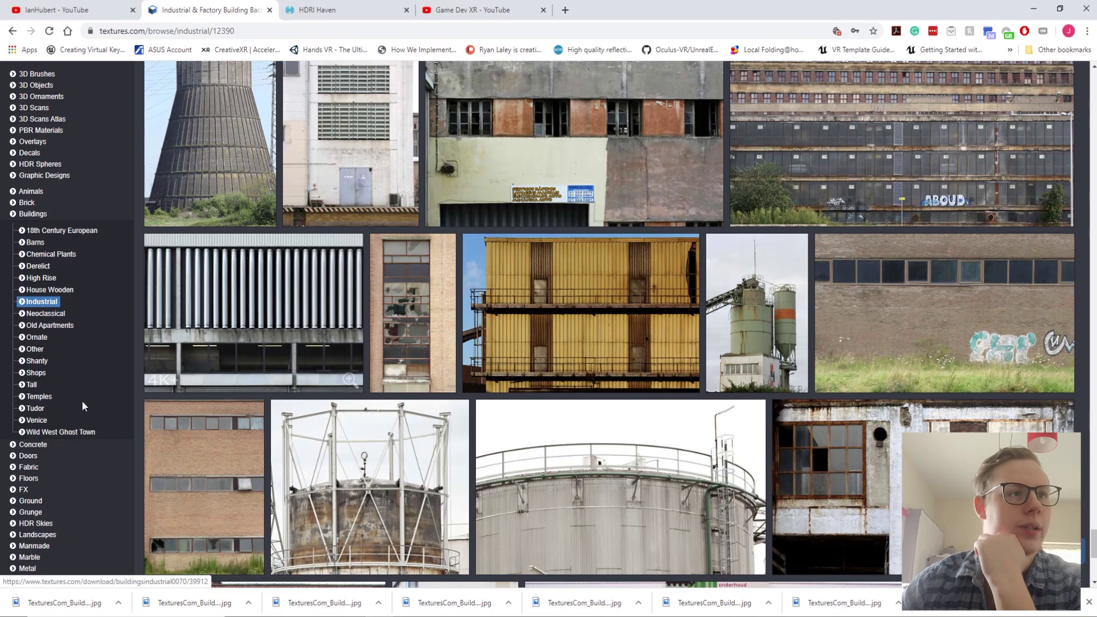
pyautogui.scroll(-6, 56, 458)
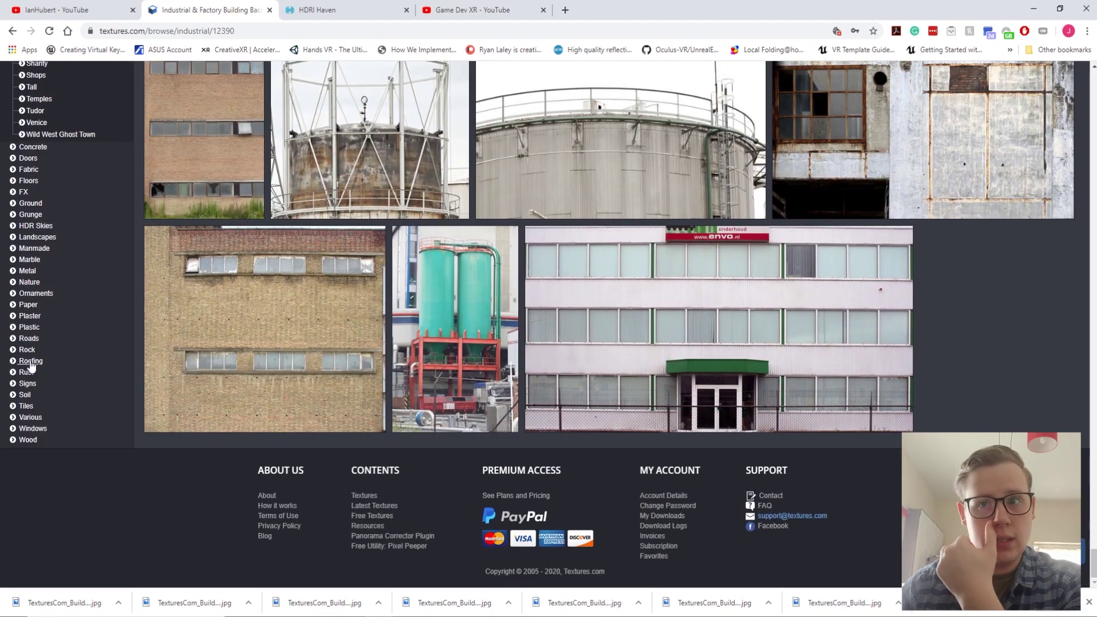
# Browse the Roads category's subcategories and open the Roads listing
pyautogui.click(33, 341)
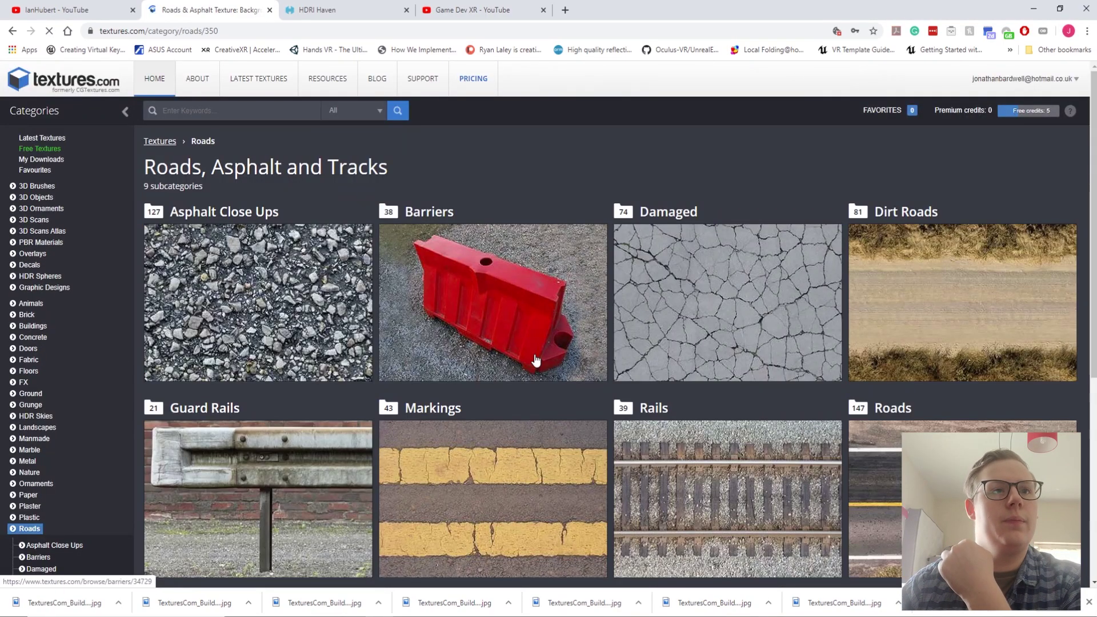
pyautogui.scroll(-1, 681, 363)
pyautogui.scroll(-5, 675, 364)
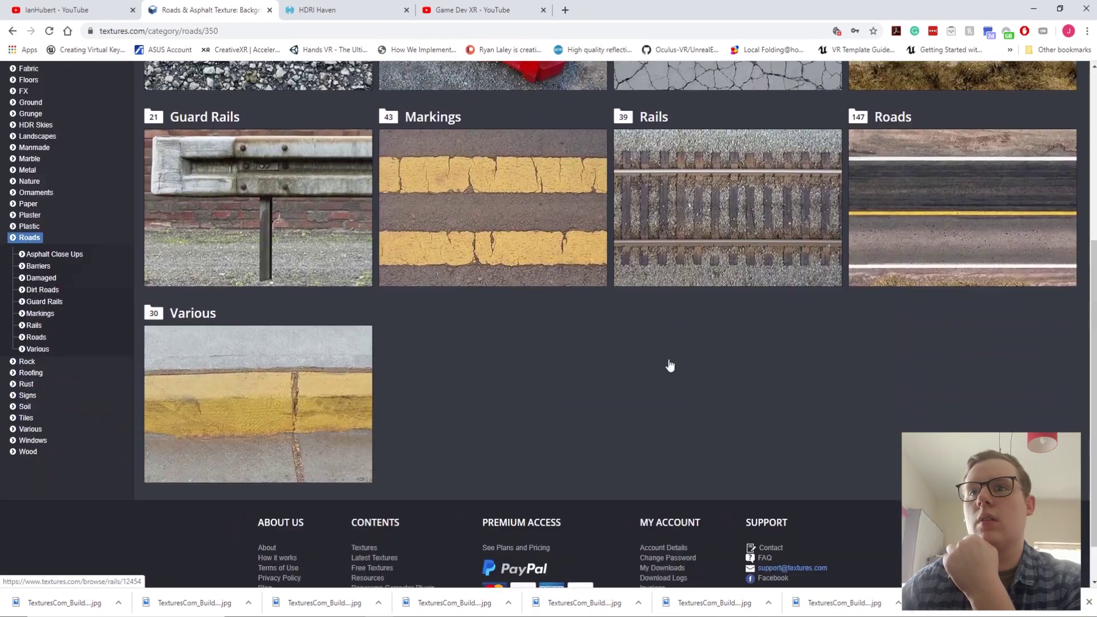
pyautogui.scroll(2, 668, 363)
pyautogui.scroll(3, 668, 362)
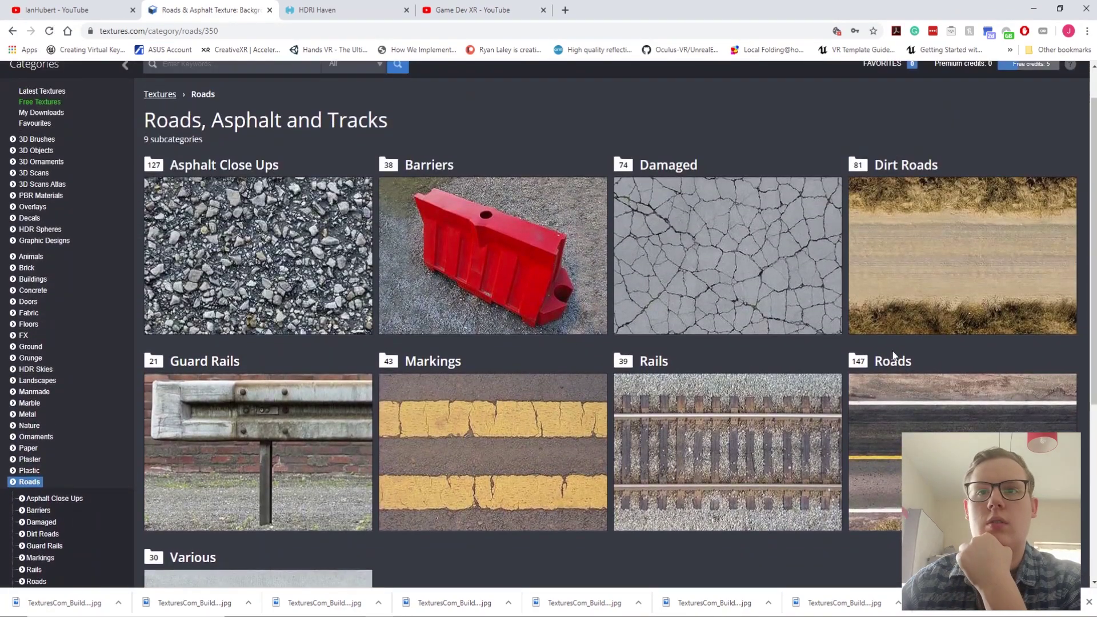
pyautogui.click(894, 368)
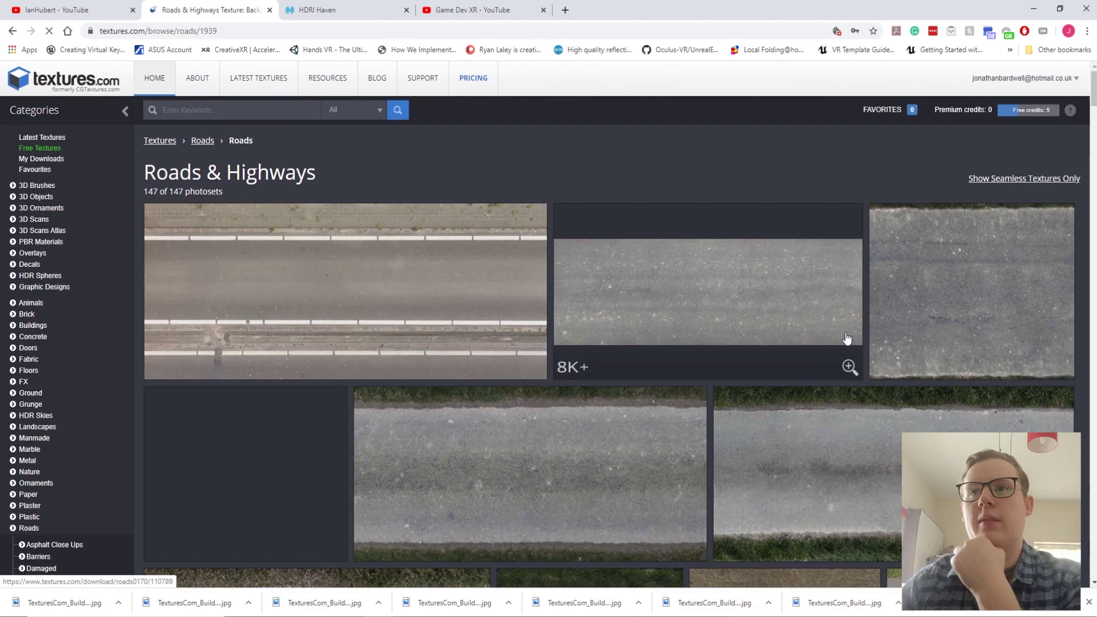
# Look through the road textures for a worn surface and inspect the dark, stained road texture Roads0039
pyautogui.scroll(-10, 846, 338)
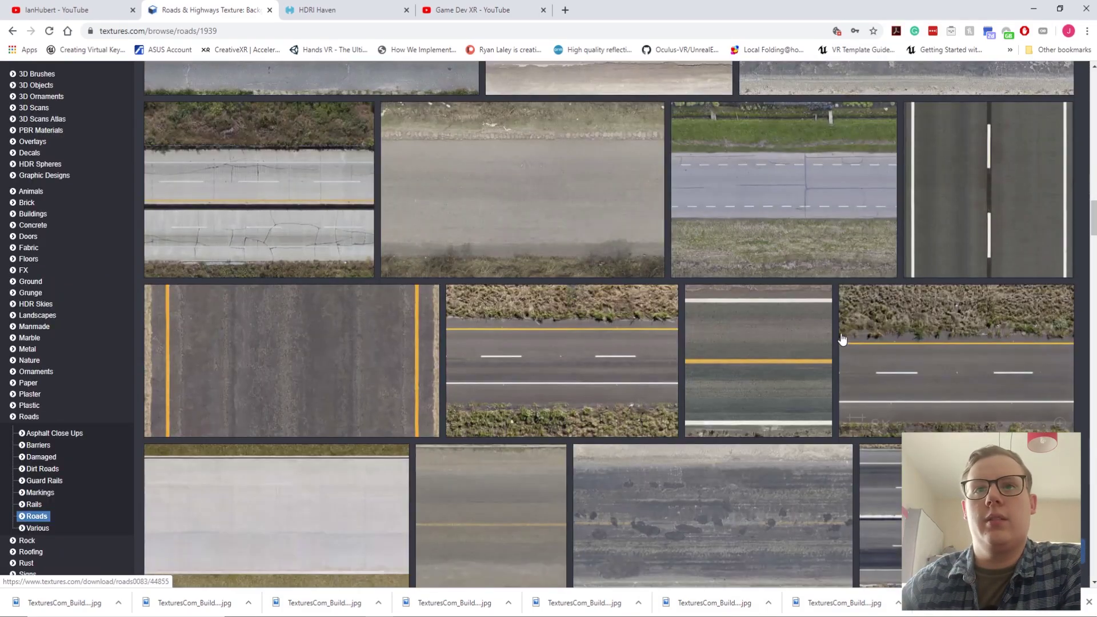
pyautogui.scroll(-10, 842, 340)
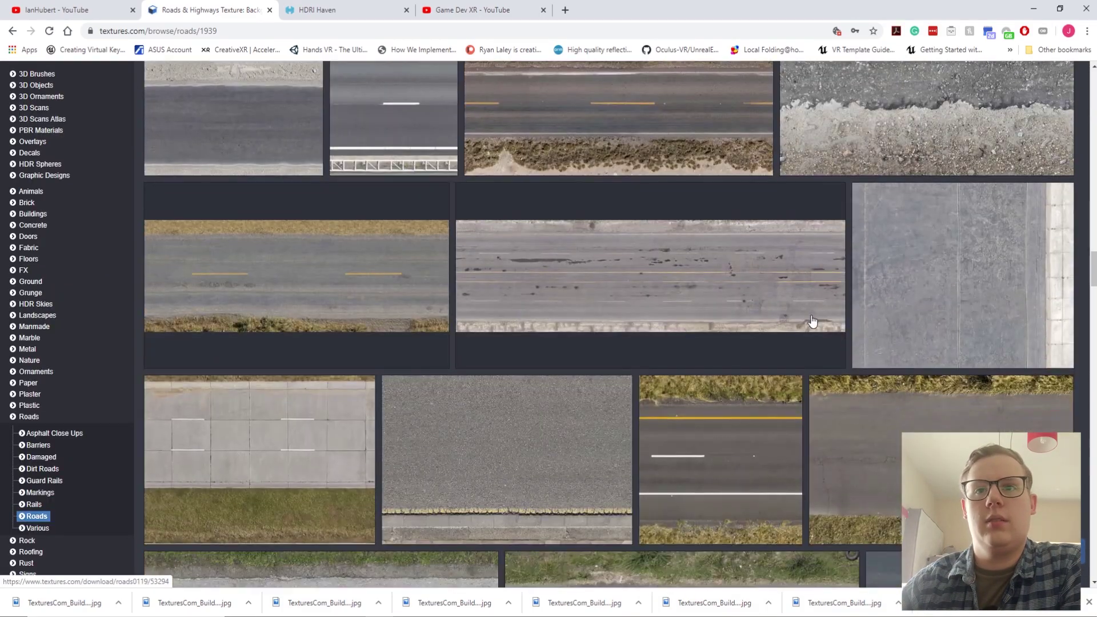
pyautogui.scroll(-5, 703, 302)
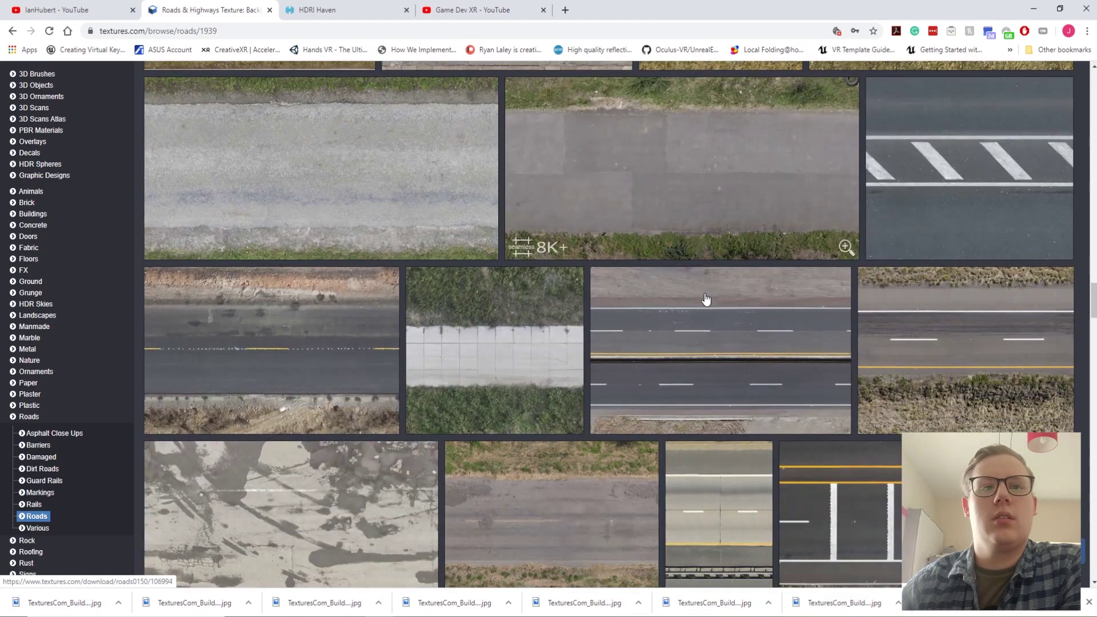
pyautogui.scroll(-5, 701, 304)
pyautogui.scroll(-5, 700, 303)
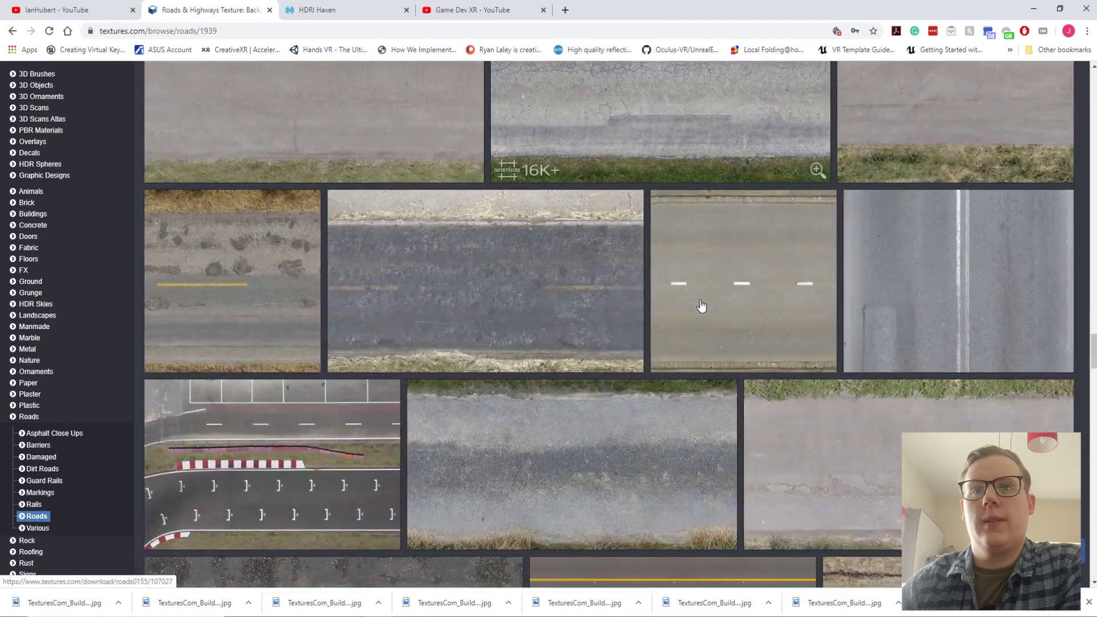
pyautogui.scroll(-5, 703, 306)
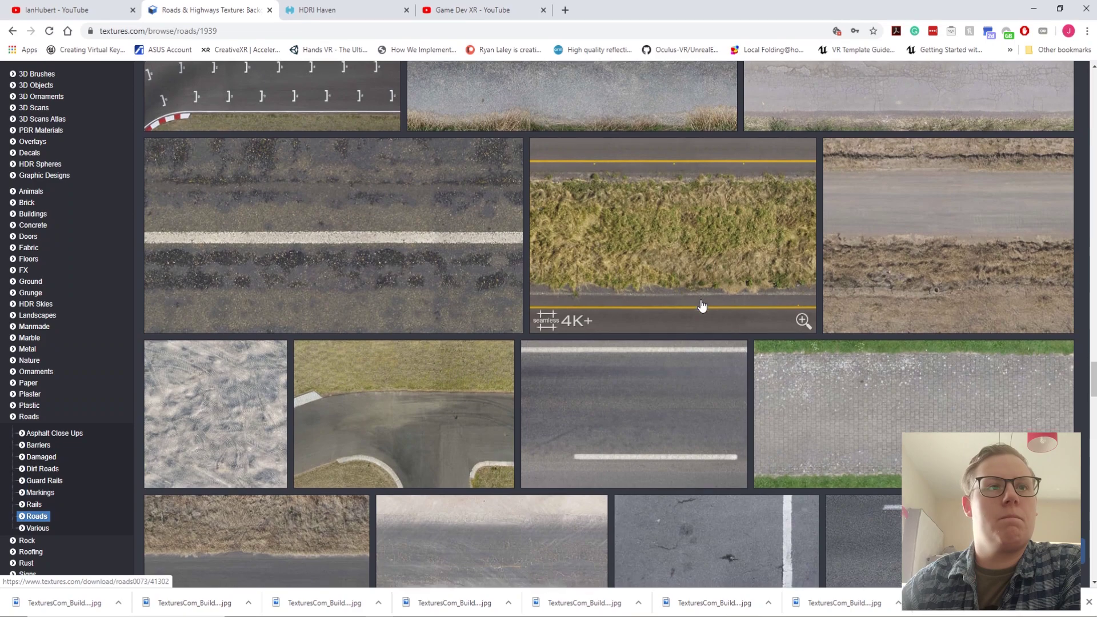
pyautogui.scroll(-5, 702, 307)
pyautogui.scroll(-5, 702, 307)
pyautogui.scroll(2, 675, 294)
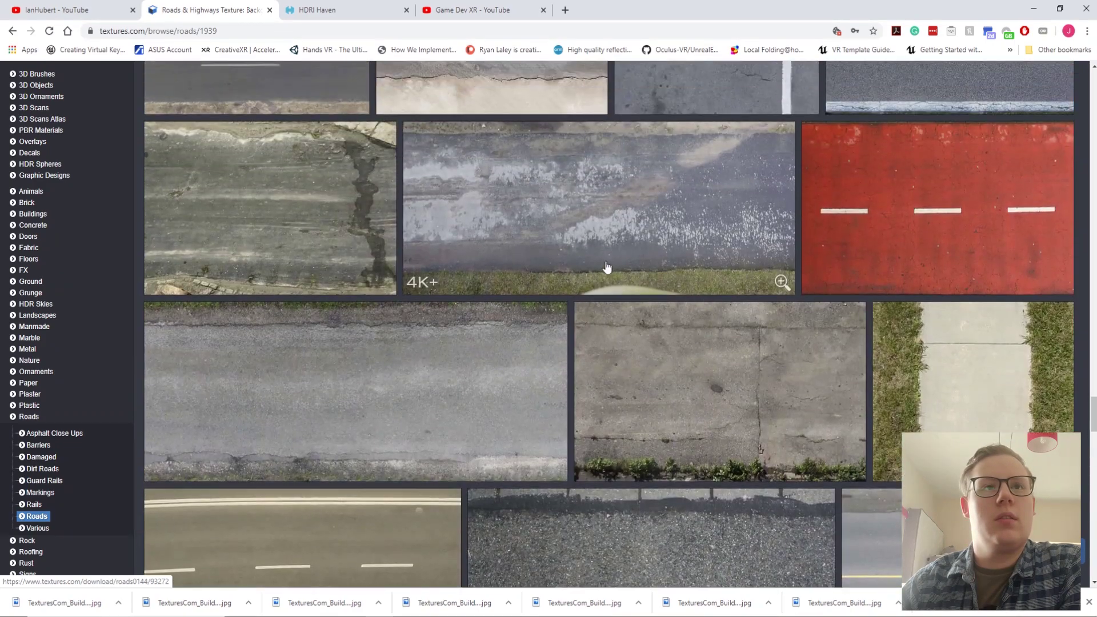
pyautogui.click(272, 191)
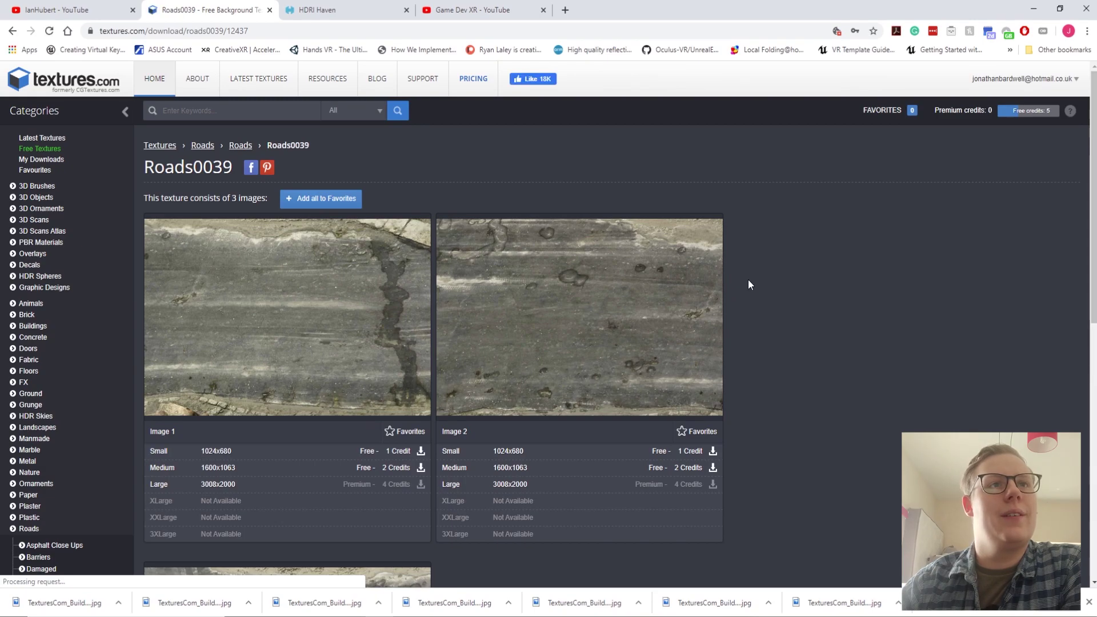
# Return to the Roads listing, open the cracked asphalt Roads0098, save Image 2's small 1024x286 version in the Textures folder, and dismiss the downloads bar
pyautogui.click(238, 146)
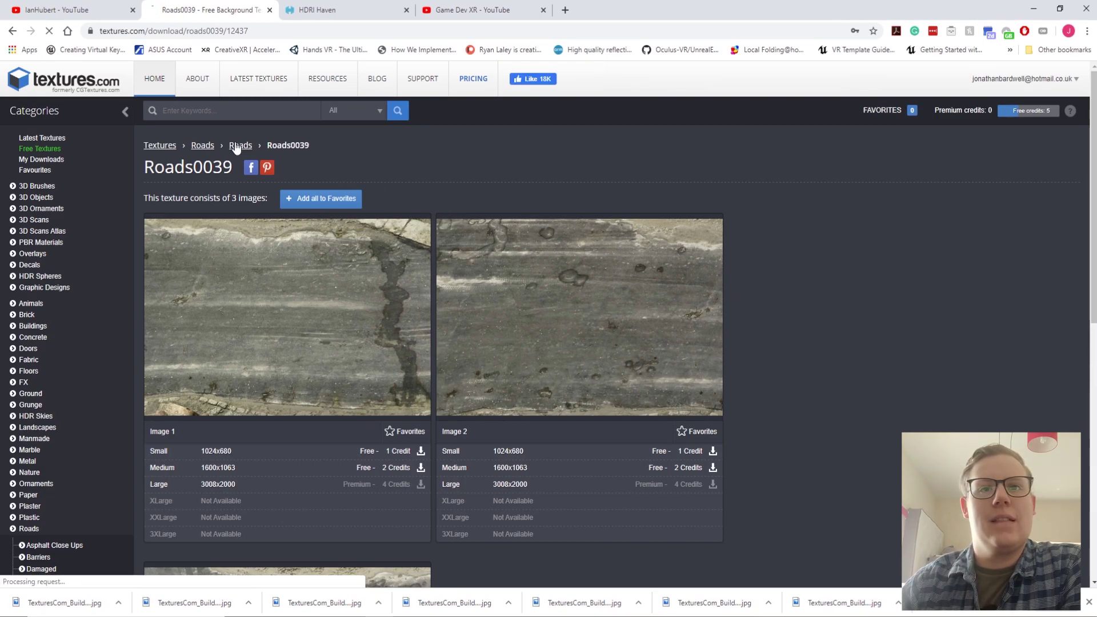
pyautogui.scroll(-10, 943, 318)
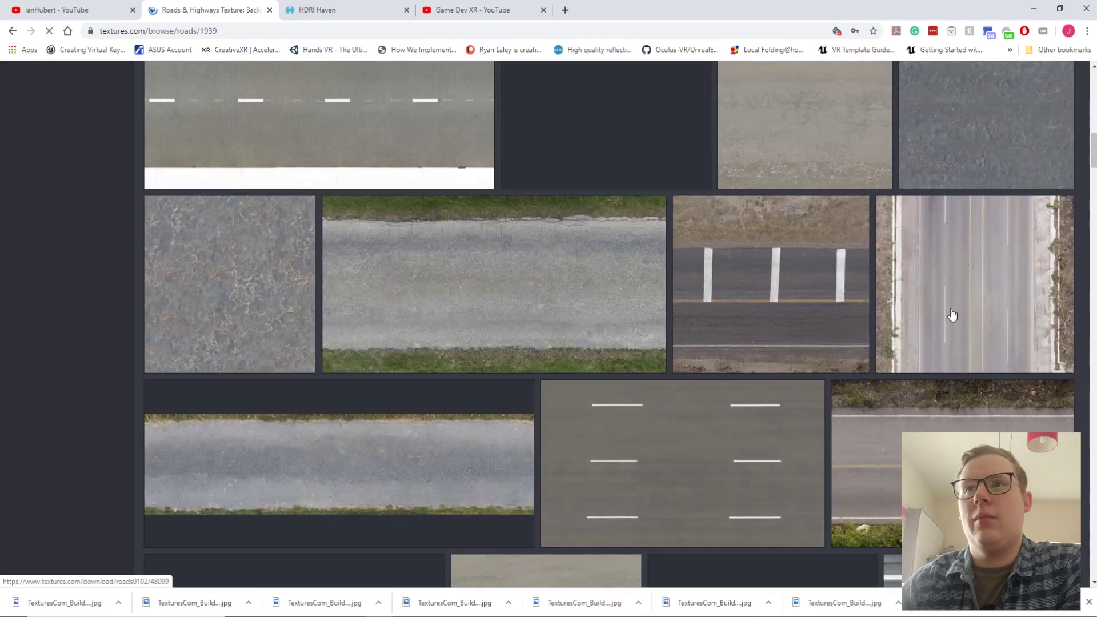
pyautogui.scroll(-5, 963, 318)
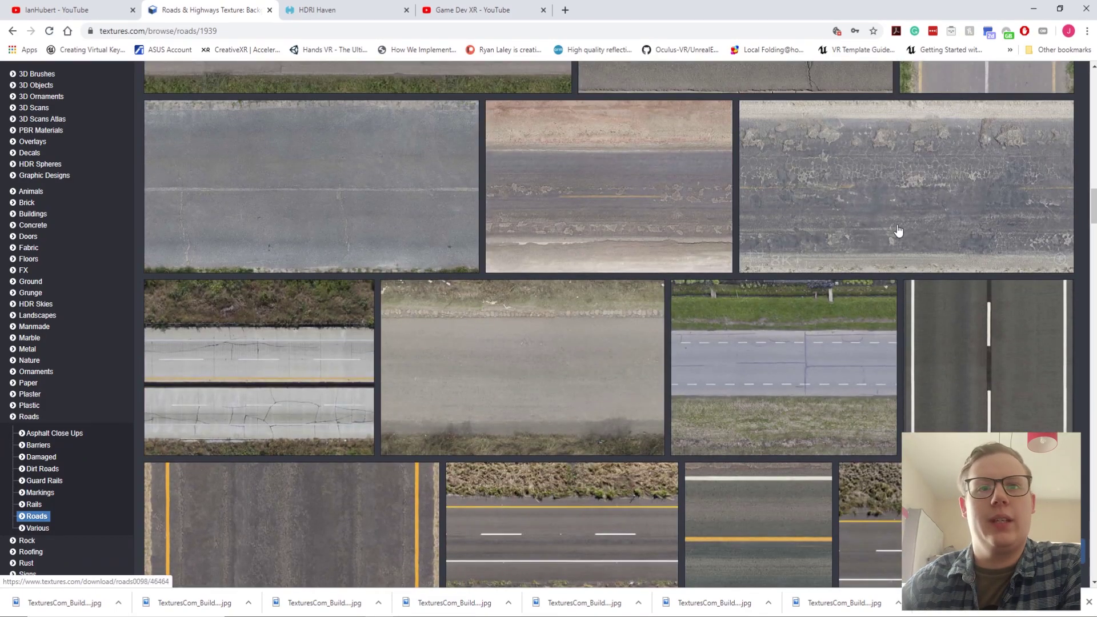
pyautogui.click(897, 231)
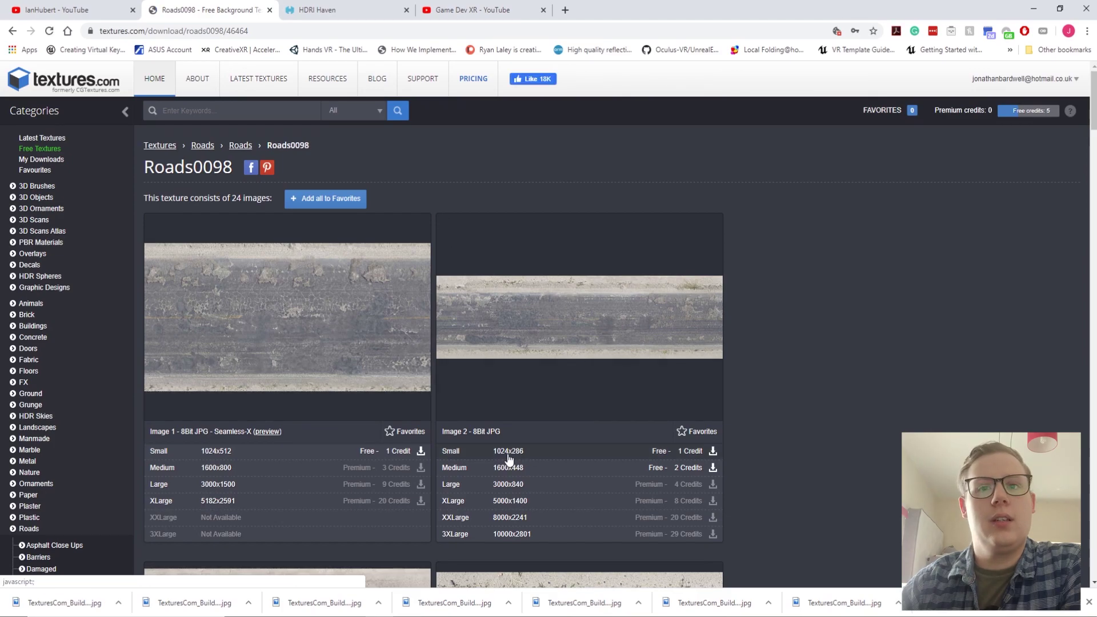
pyautogui.click(514, 452)
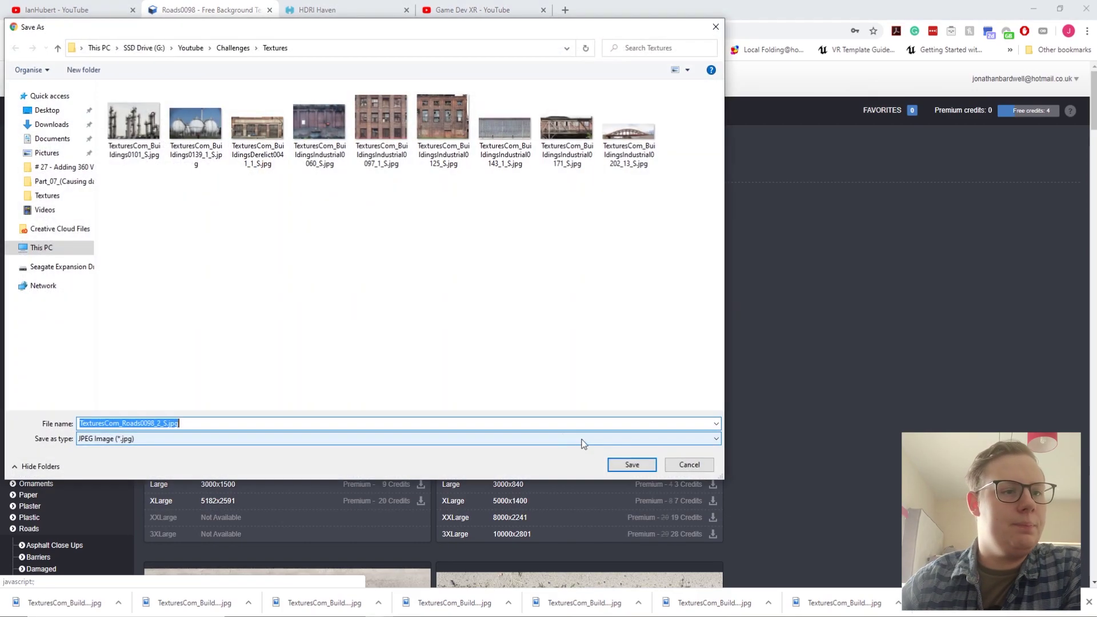
pyautogui.click(632, 463)
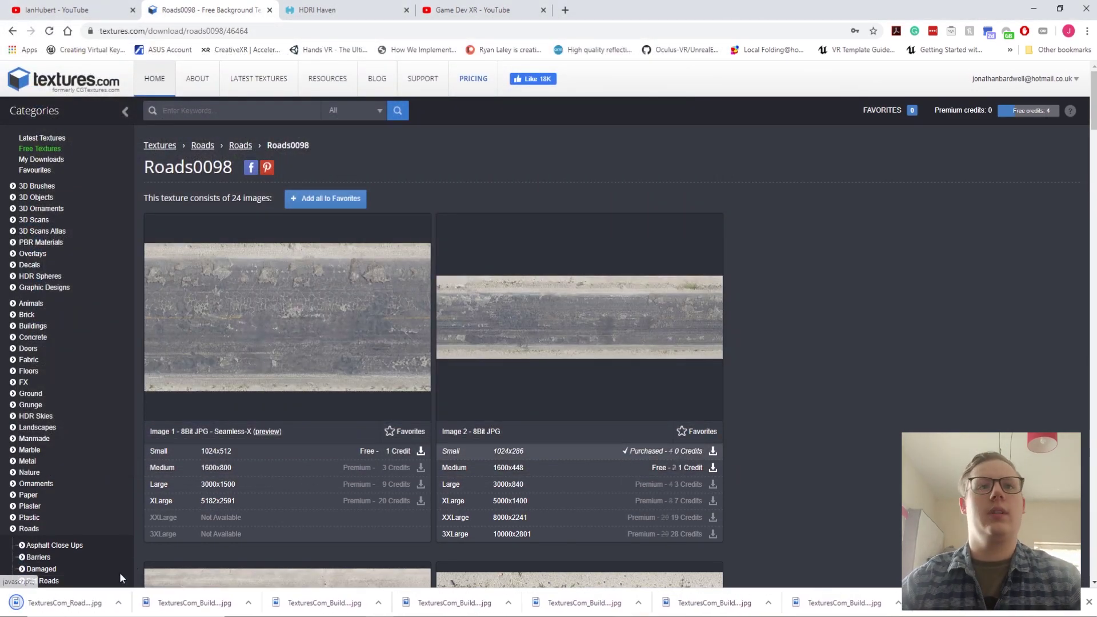
pyautogui.click(1090, 602)
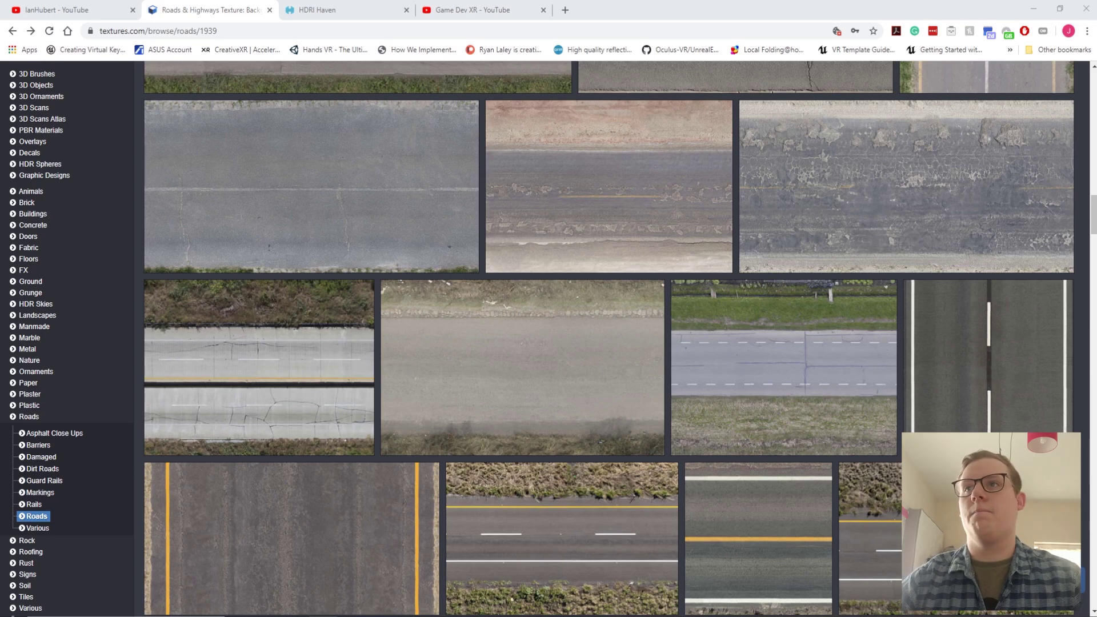
# Switch to File Explorer to review the collected images in the Textures folder, and reduce its window to return to the browser
pyautogui.hotkey('alt', 'Tab')
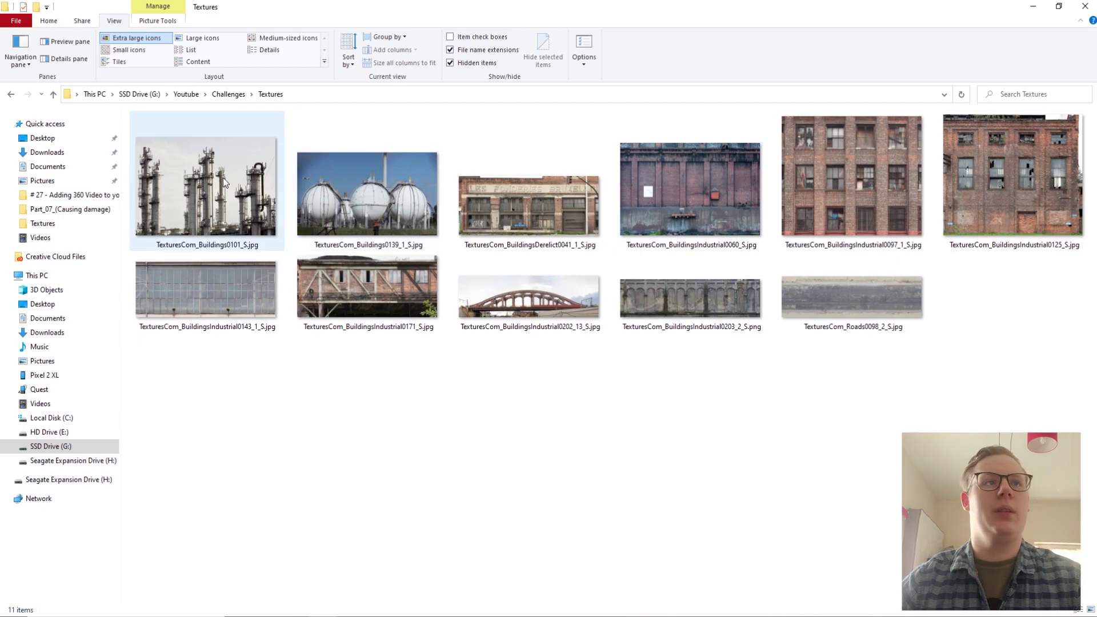
pyautogui.press('super+Down')
pyautogui.press('super+Down')
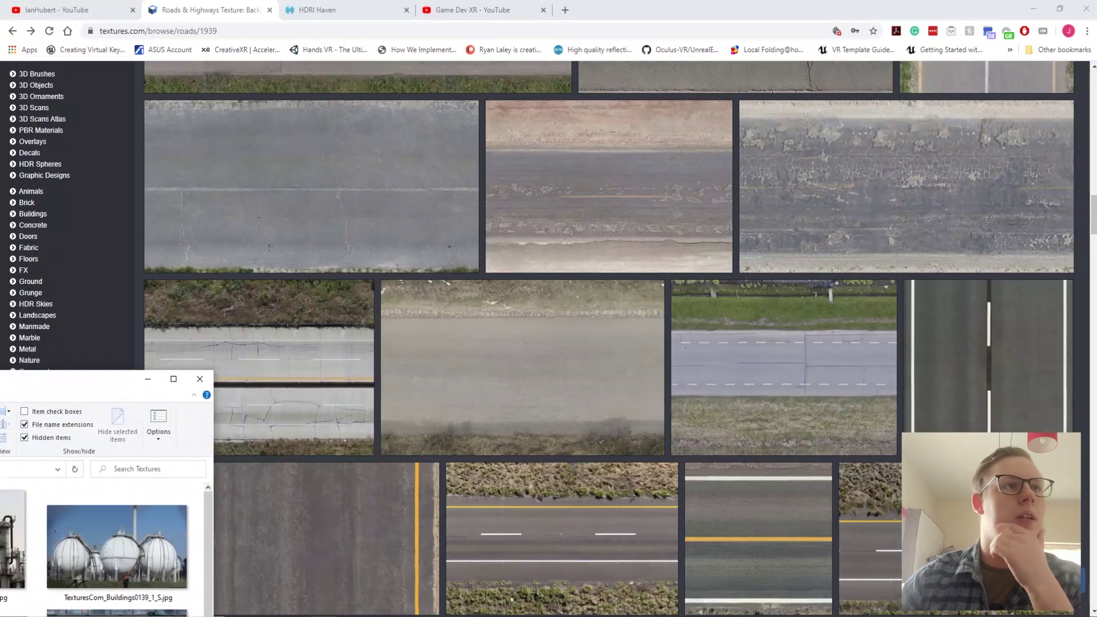
# Leave the Roads listing and open the Chemical Plants listing in the Buildings category
pyautogui.scroll(1, 18, 267)
pyautogui.scroll(10, 67, 266)
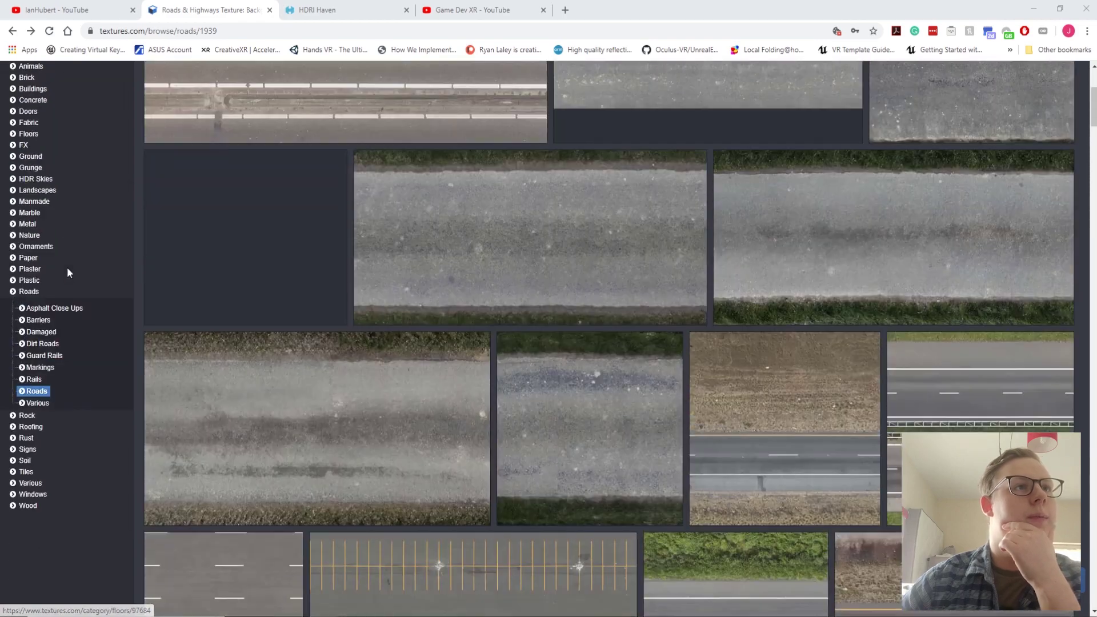
pyautogui.scroll(-5, 53, 317)
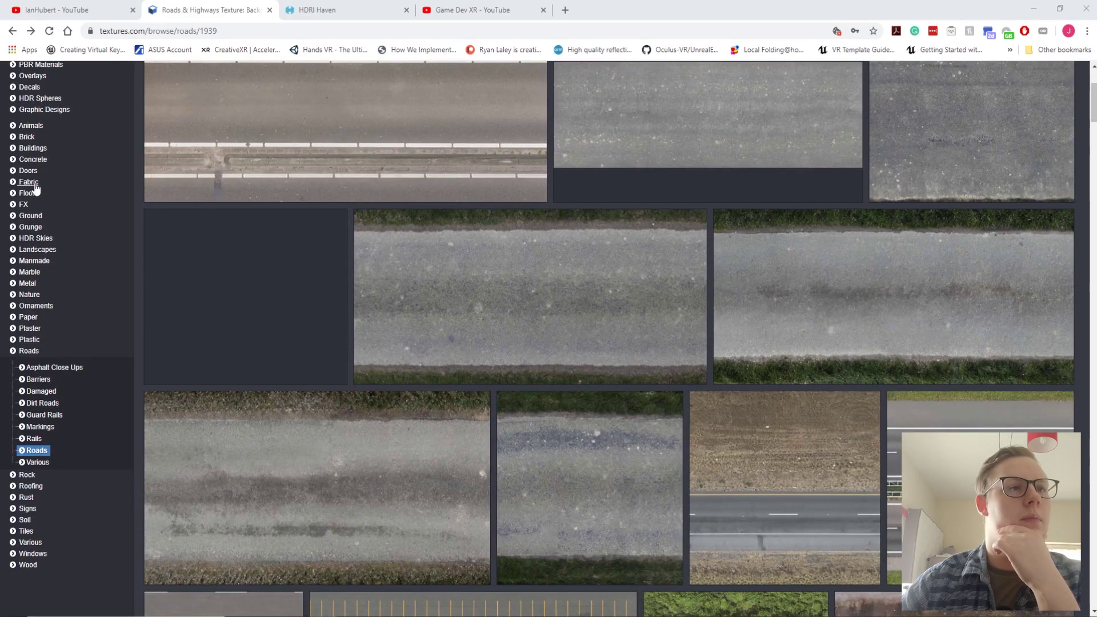
pyautogui.click(36, 149)
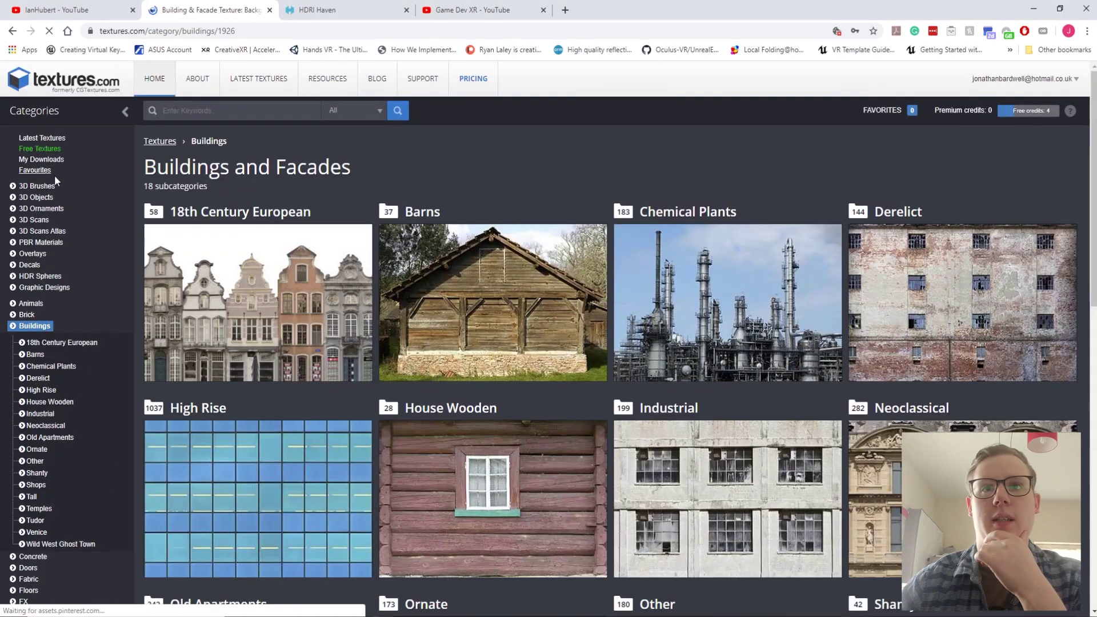
pyautogui.click(45, 369)
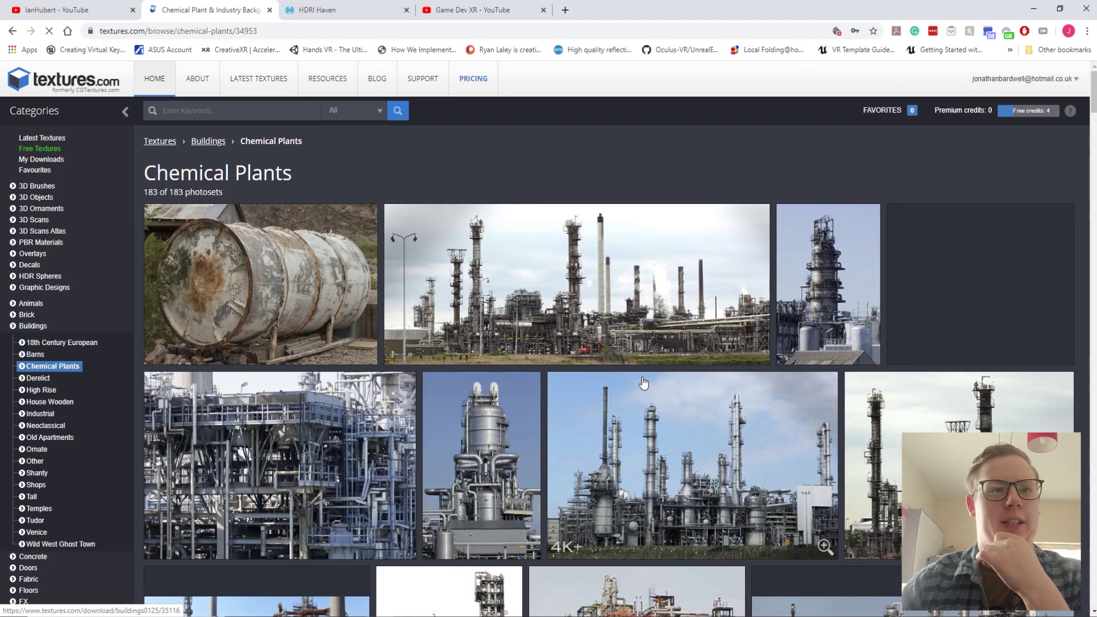
# Open the wide refinery skyline texture Buildings0058 and save Image 1's small 1024x414 version in the Textures folder
pyautogui.click(675, 332)
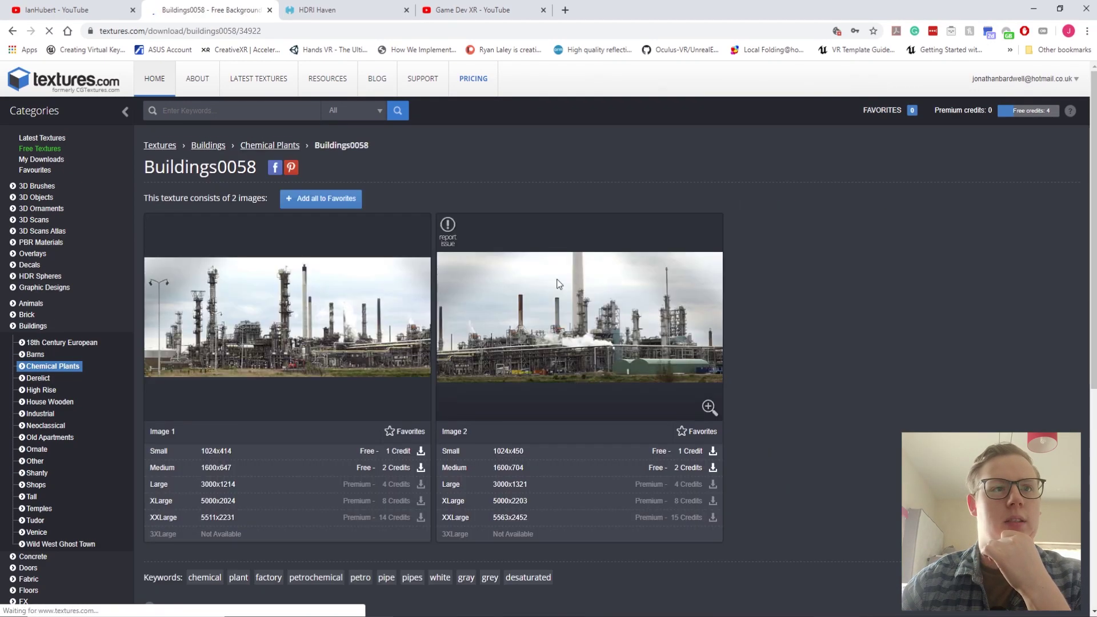
pyautogui.click(241, 454)
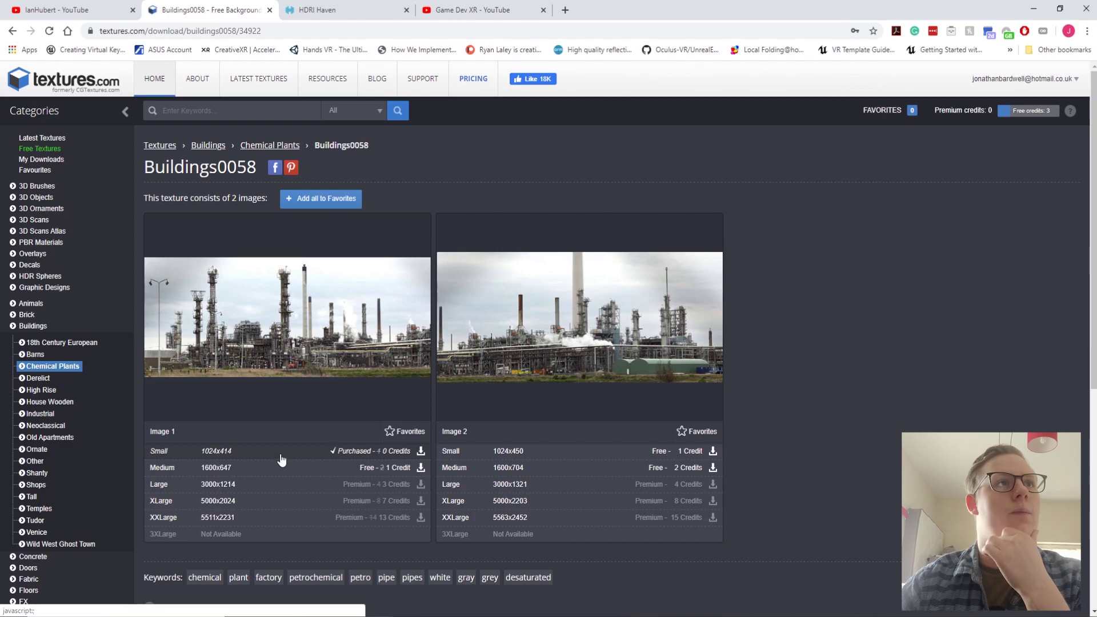
pyautogui.click(632, 463)
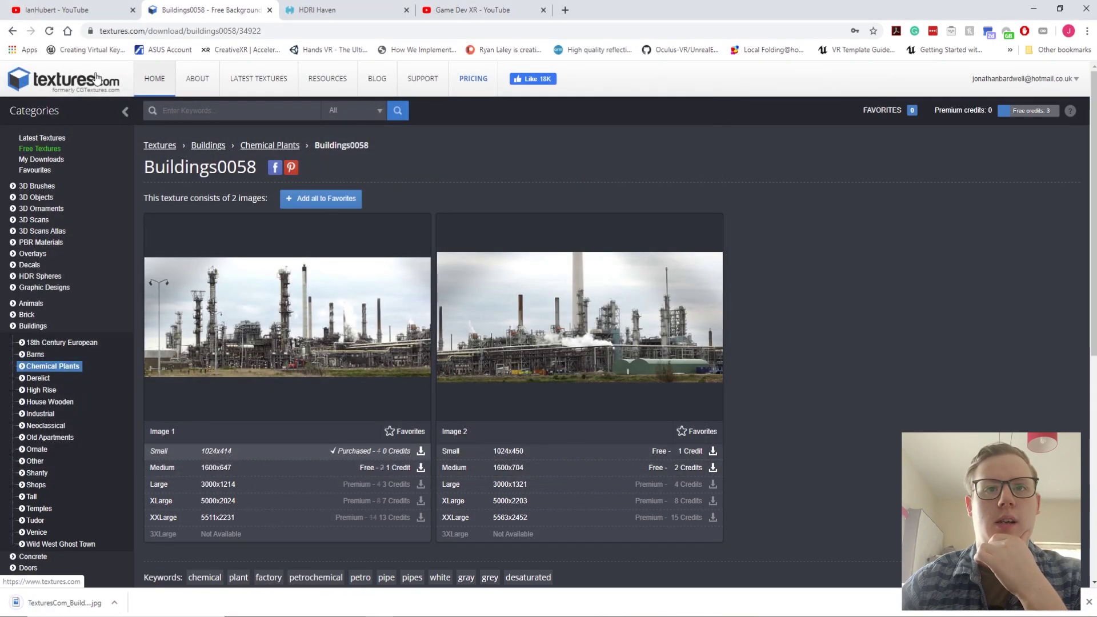
# Return to the Chemical Plants listing, open the dense pipework texture Buildings0004, and save Image 1's small version as TexturesCom_Buildings0004_1_S.jpg in the Textures folder
pyautogui.hotkey('alt', 'Left')
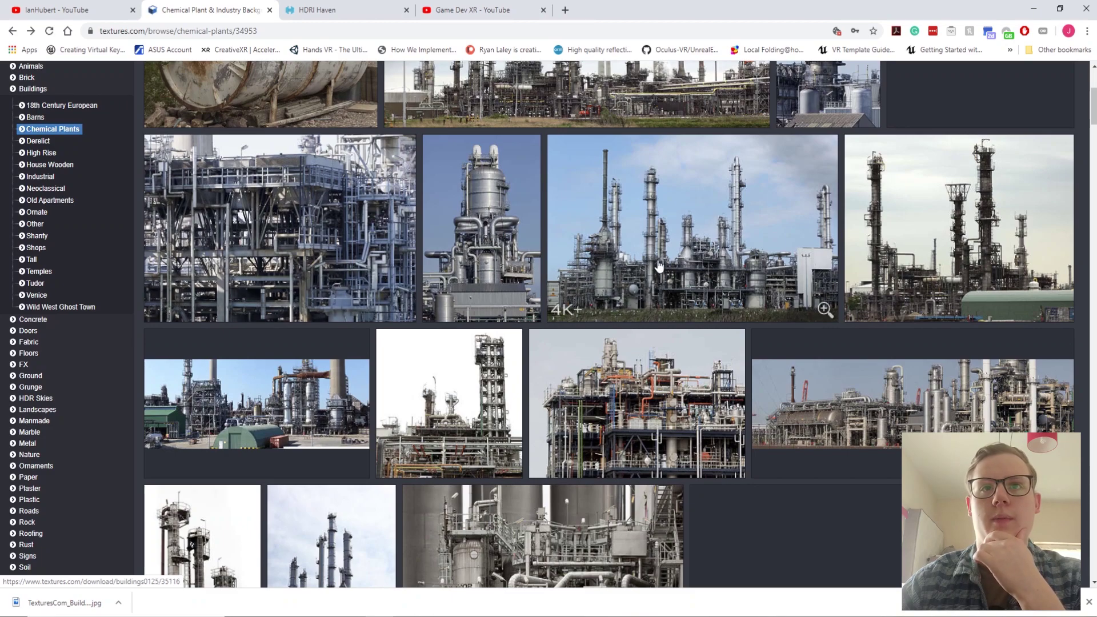
pyautogui.scroll(-5, 678, 379)
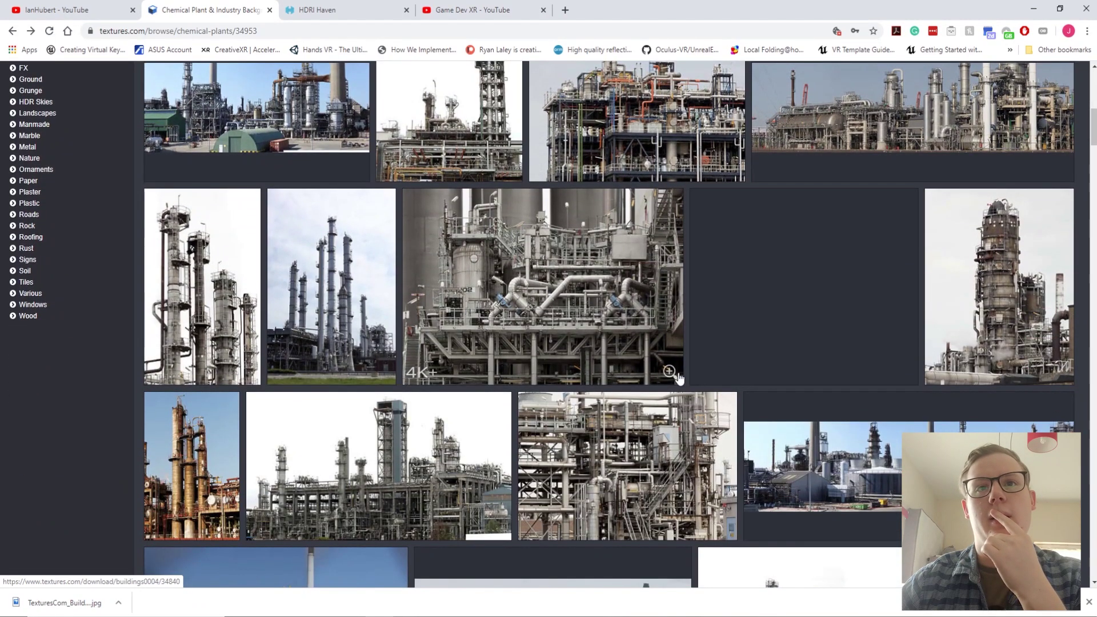
pyautogui.click(536, 246)
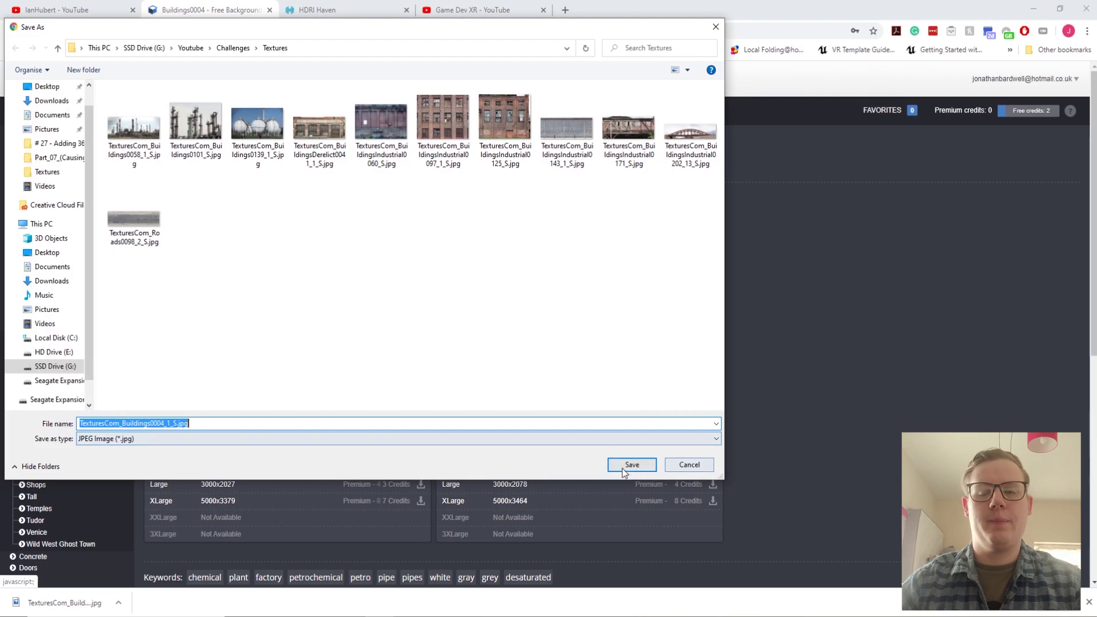
pyautogui.click(625, 466)
# Return to the Chemical Plants listing, open the silo texture Buildings0093, and save its small 1024x880 version in the Textures folder
pyautogui.click(13, 31)
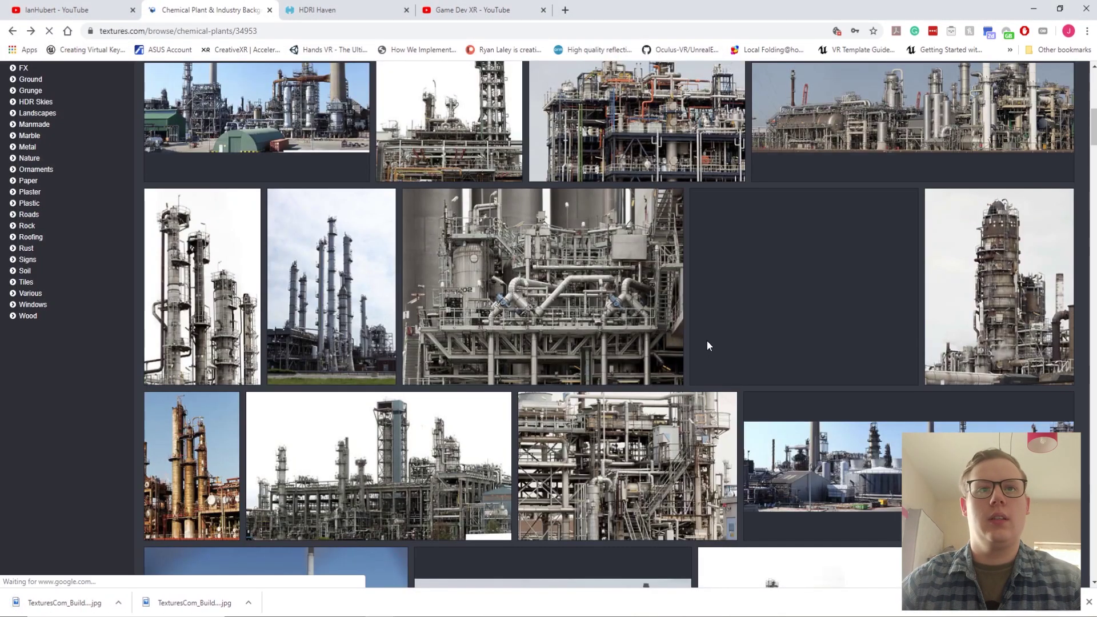
pyautogui.scroll(-6, 876, 348)
pyautogui.scroll(-1, 879, 356)
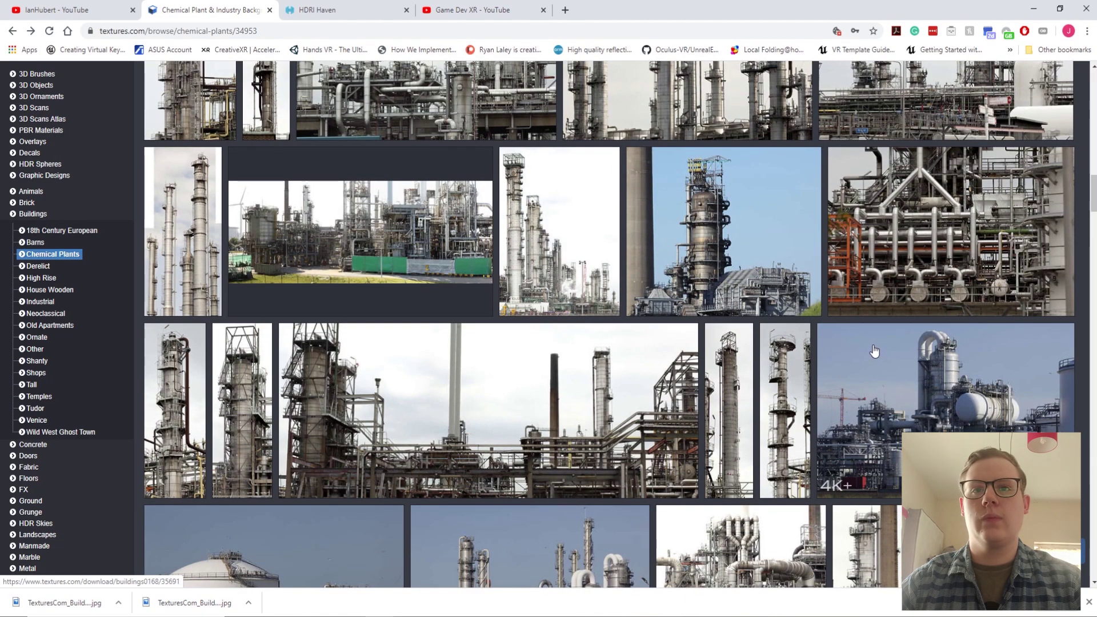
pyautogui.scroll(-1, 875, 351)
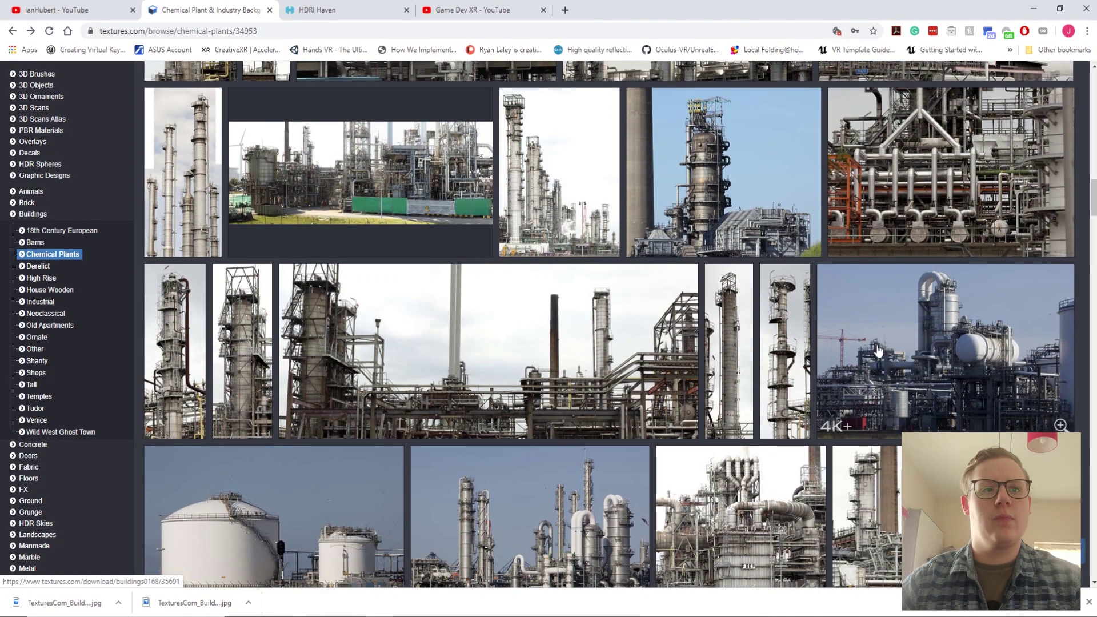
pyautogui.scroll(-5, 622, 346)
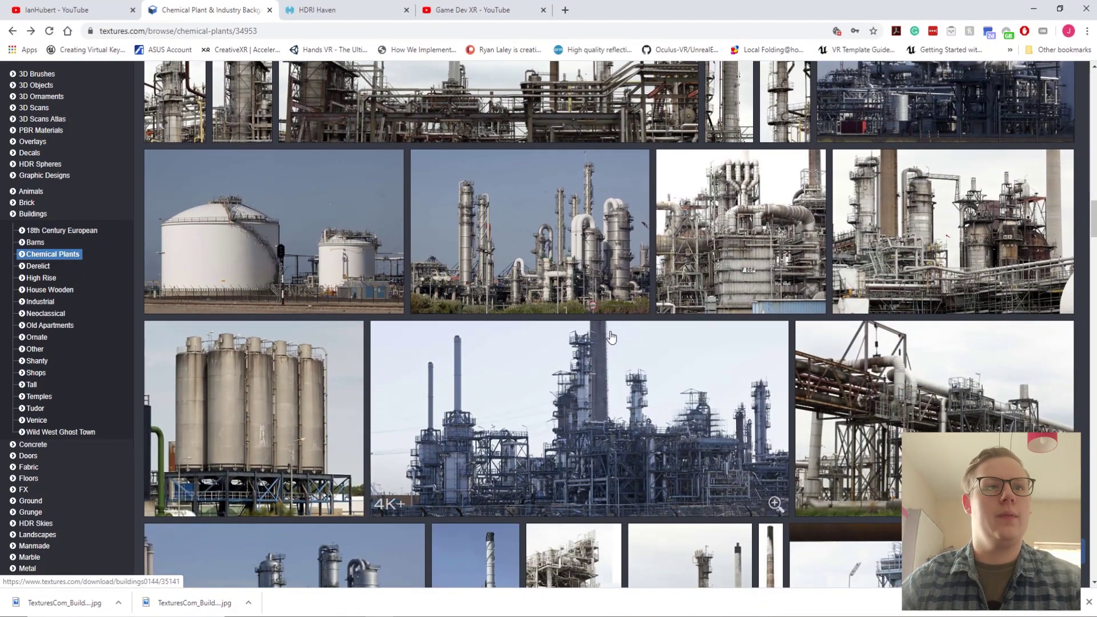
pyautogui.scroll(-3, 611, 337)
pyautogui.click(214, 243)
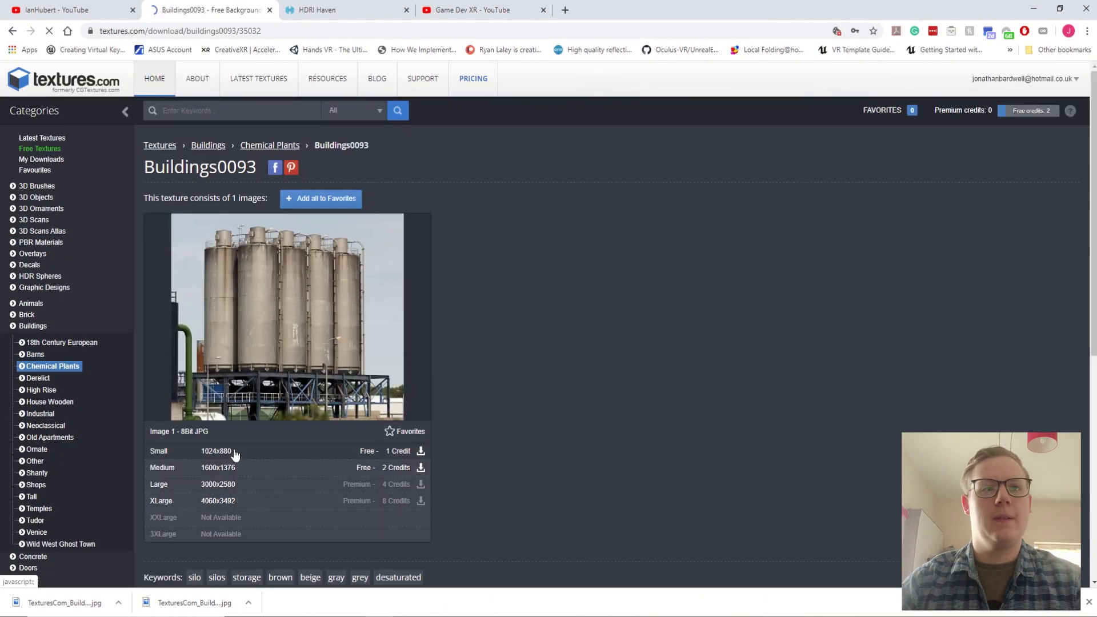
pyautogui.click(289, 455)
pyautogui.click(631, 463)
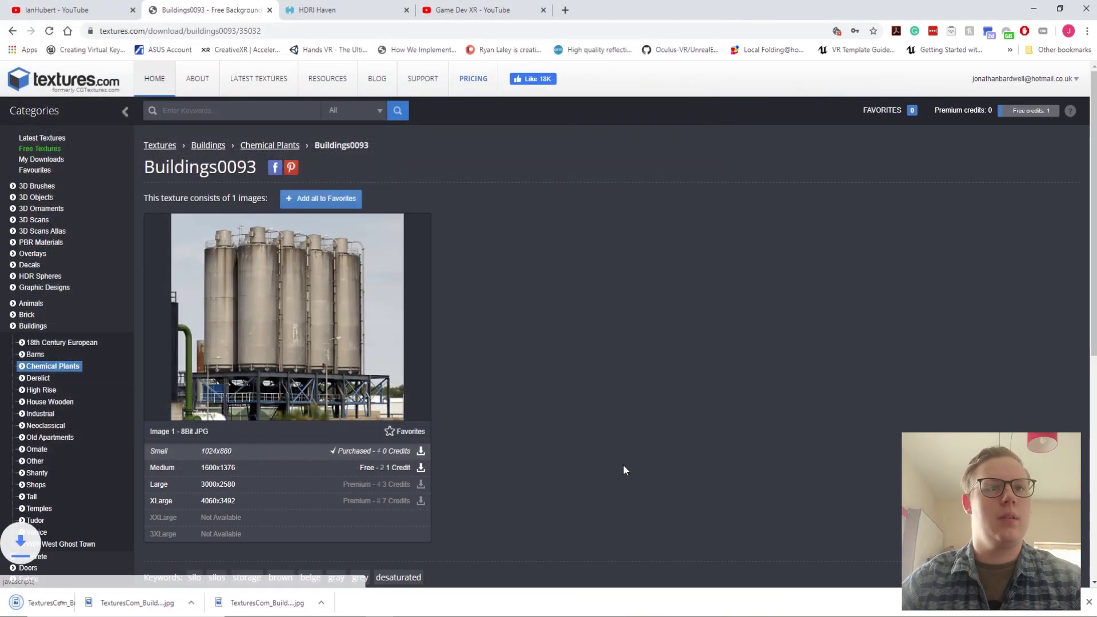
# Look through the Chemical Plants listing for further structures, and go back to the Buildings category
pyautogui.click(13, 31)
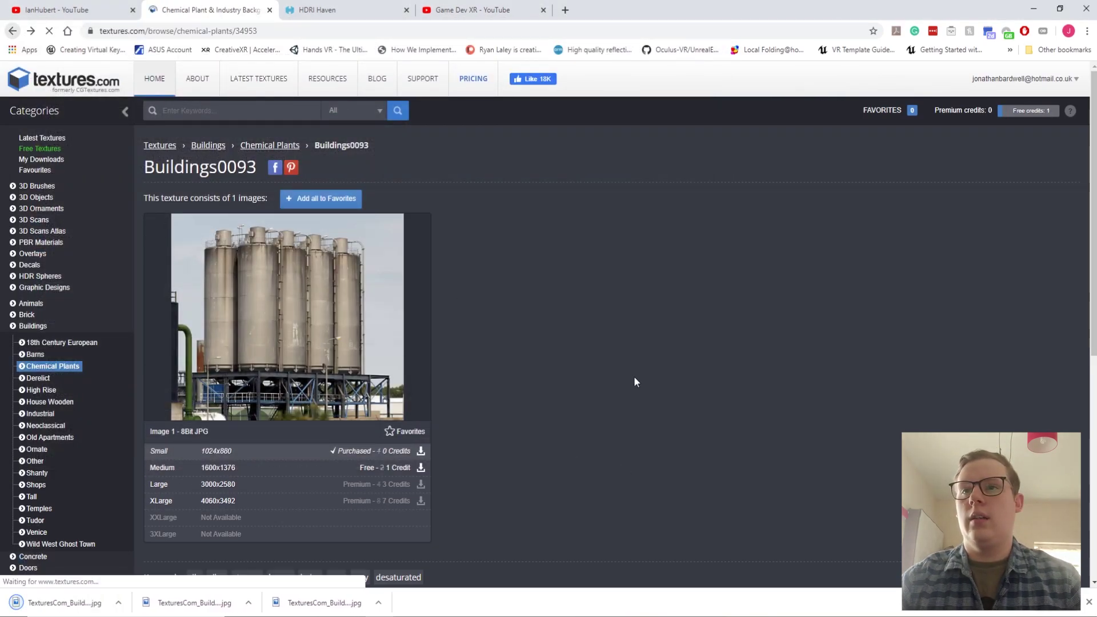
pyautogui.scroll(-5, 533, 348)
pyautogui.scroll(-9, 534, 348)
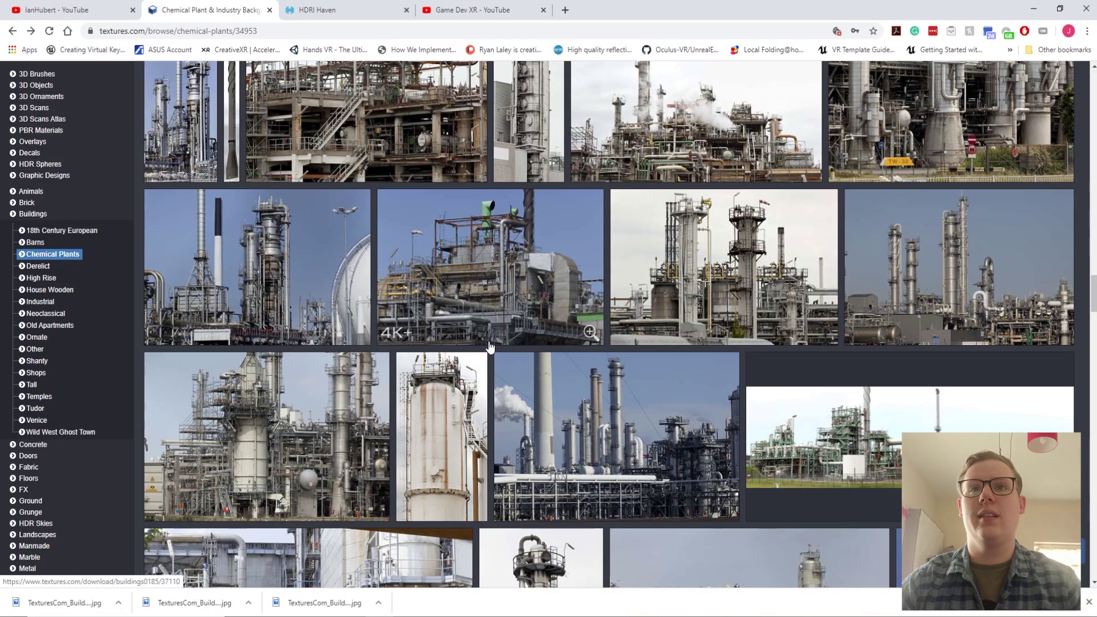
pyautogui.scroll(5, 489, 345)
pyautogui.scroll(10, 561, 373)
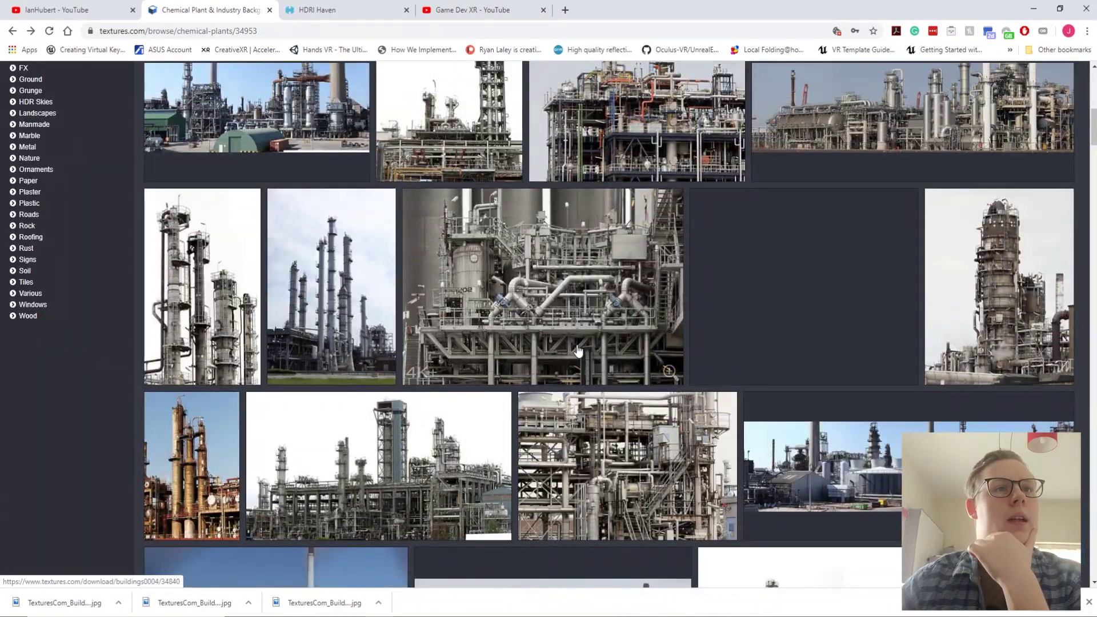
pyautogui.scroll(5, 579, 350)
pyautogui.click(12, 31)
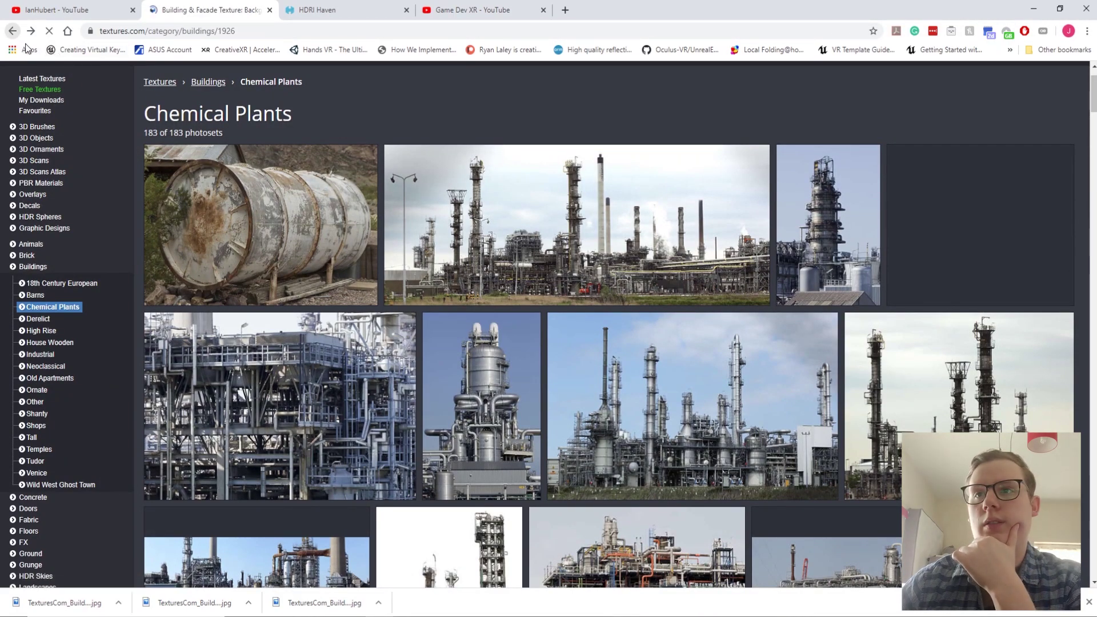
# Open the Roads category and look through its Asphalt Close Ups textures
pyautogui.scroll(-7, 72, 400)
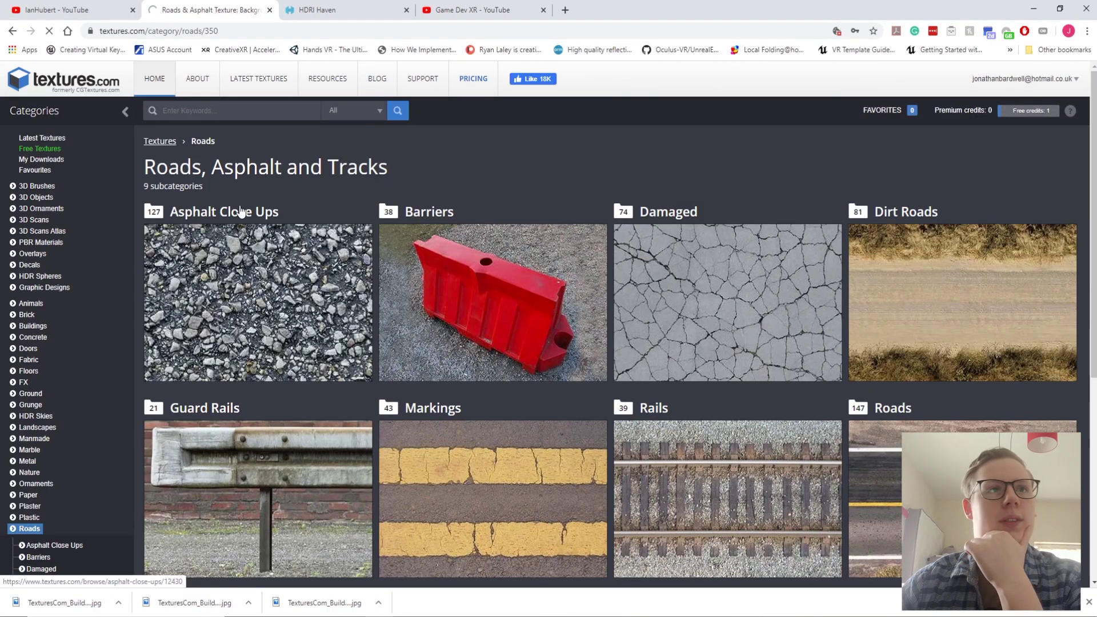
pyautogui.click(281, 247)
pyautogui.scroll(-8, 743, 298)
pyautogui.scroll(8, 749, 296)
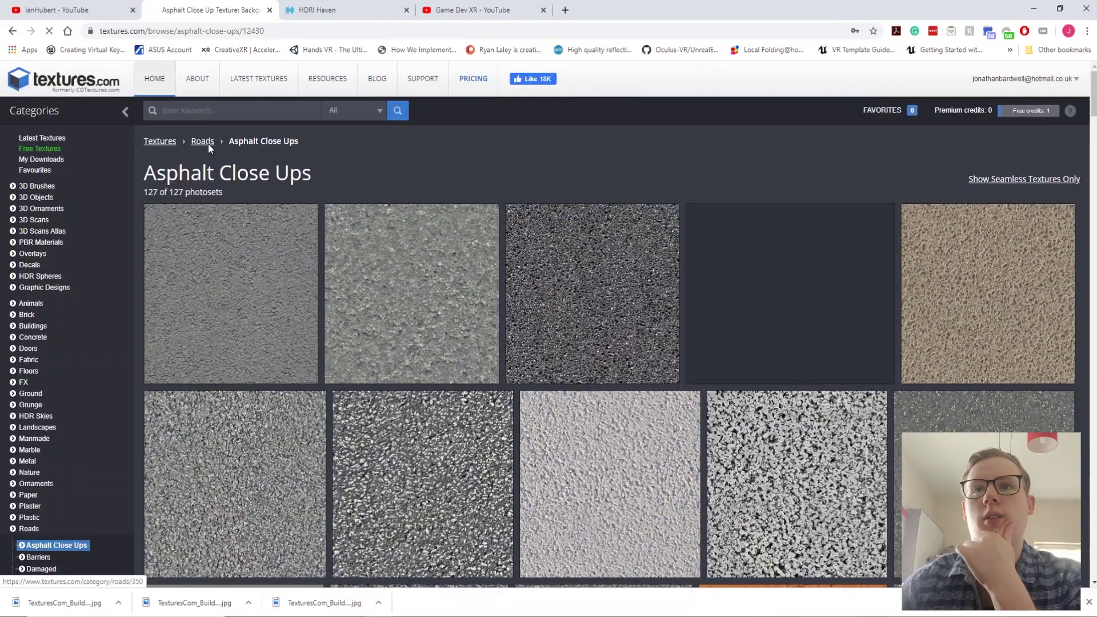
# Go back to the Roads category and examine the Damaged listing for a suitable cracked asphalt surface
pyautogui.click(203, 142)
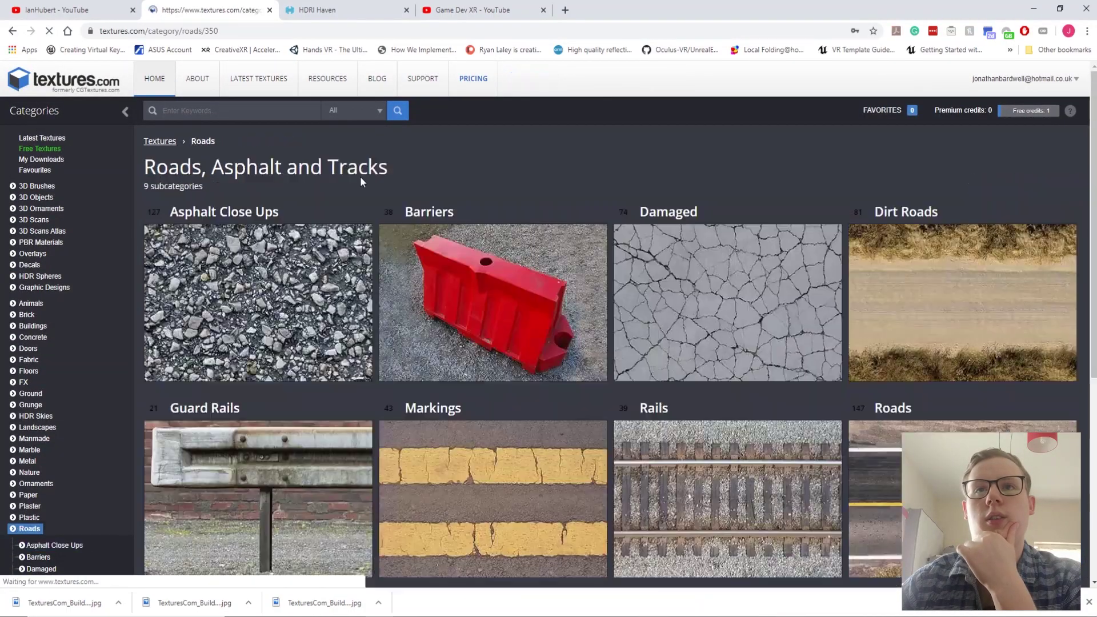
pyautogui.click(692, 242)
pyautogui.scroll(-6, 697, 234)
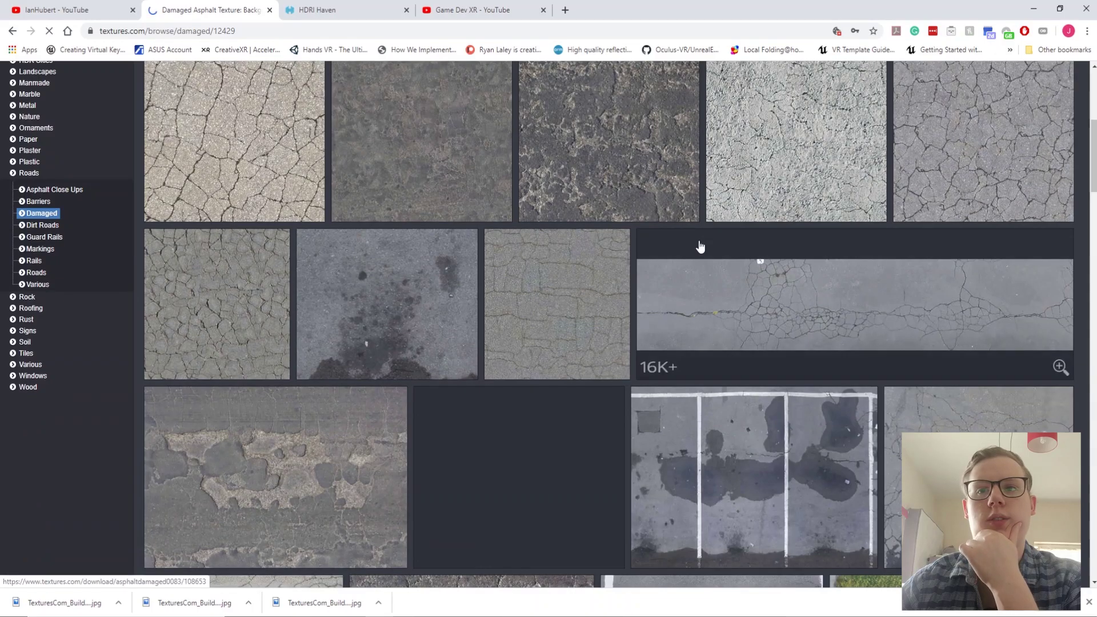
pyautogui.scroll(-6, 700, 245)
pyautogui.scroll(-10, 700, 246)
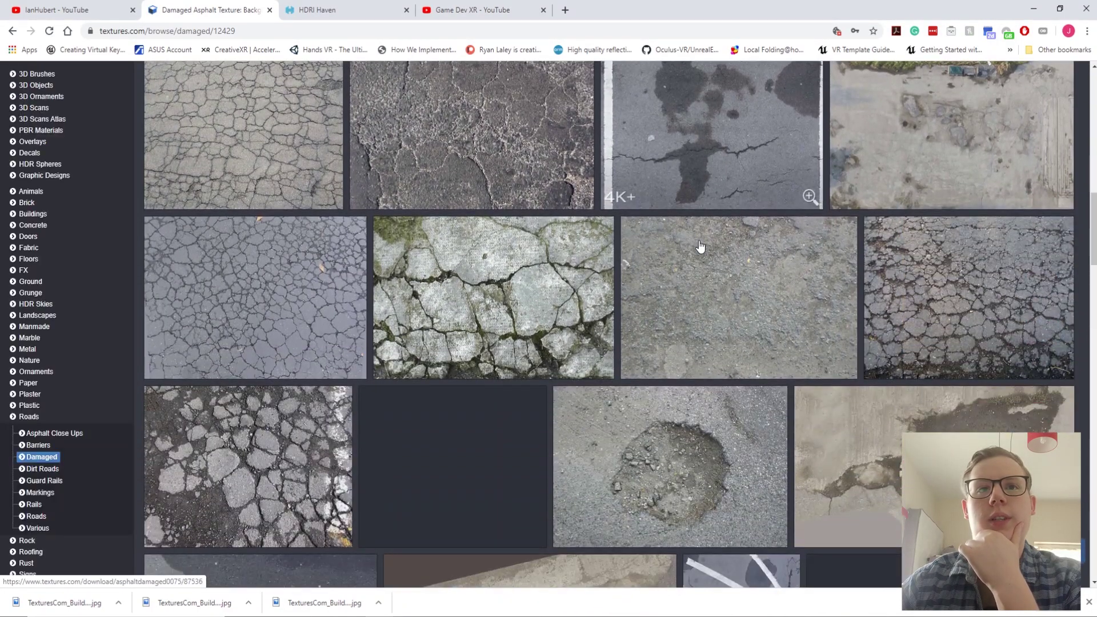
pyautogui.scroll(-3, 700, 247)
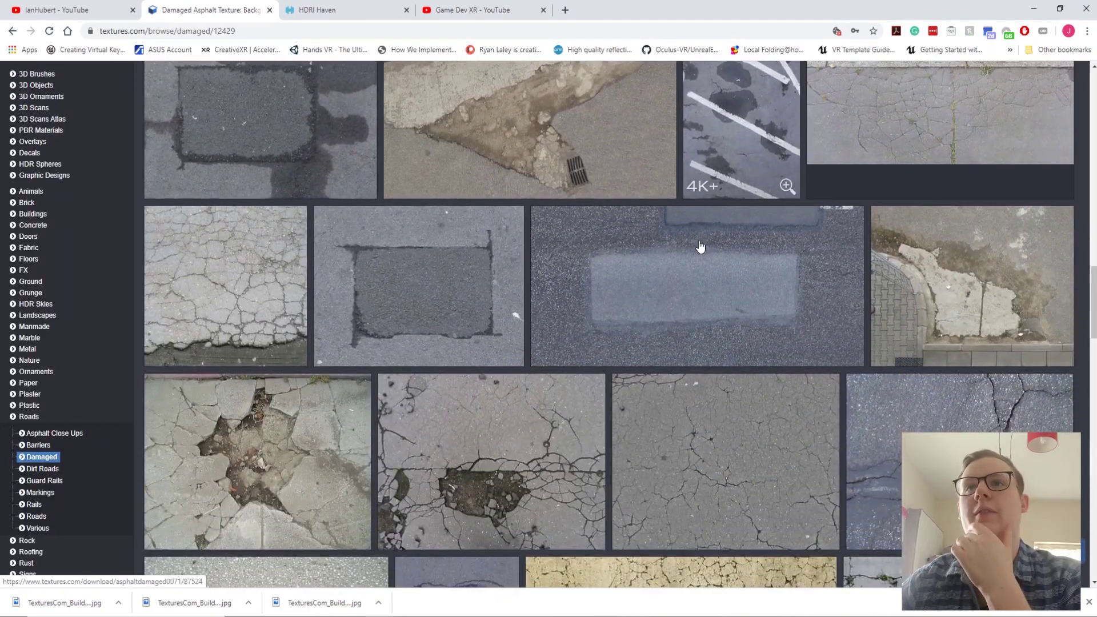
pyautogui.scroll(-5, 701, 247)
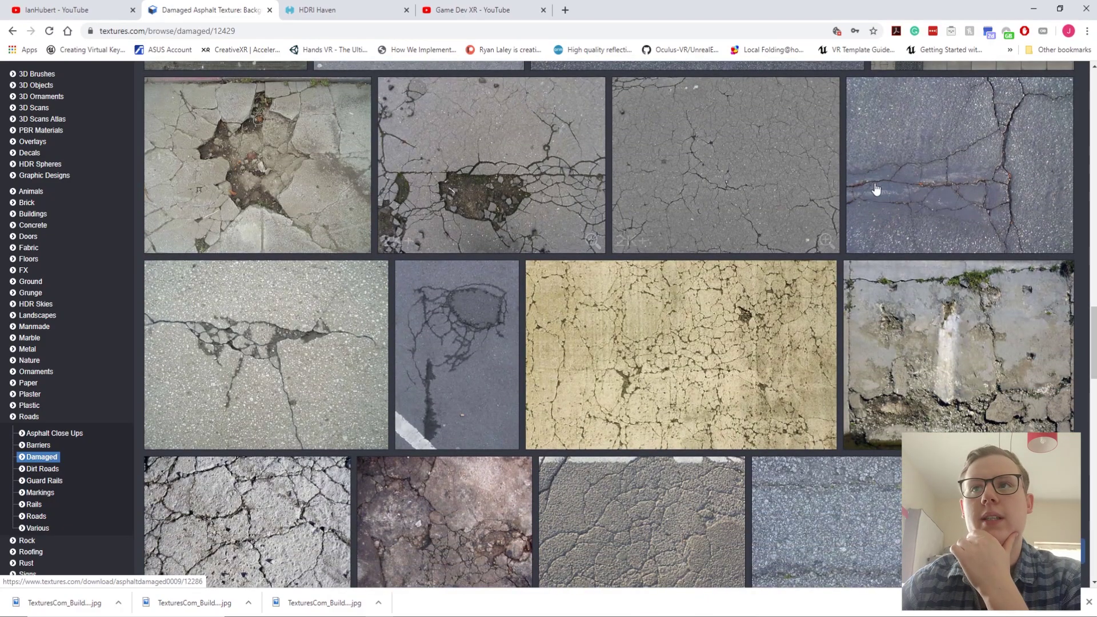
pyautogui.scroll(-6, 631, 202)
pyautogui.scroll(-5, 714, 238)
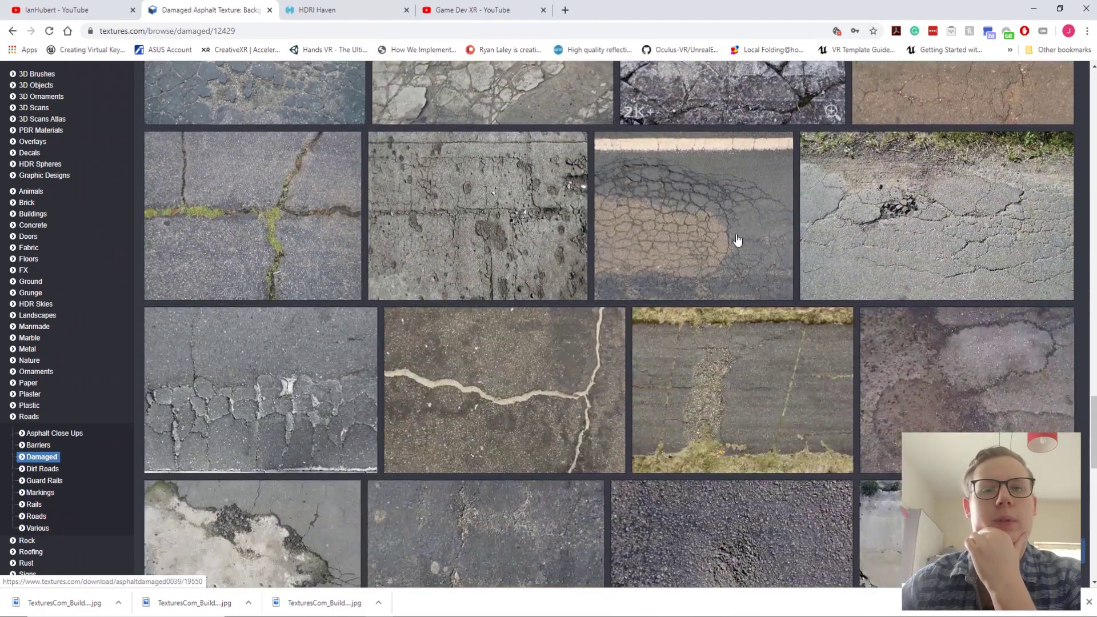
pyautogui.scroll(-2, 738, 240)
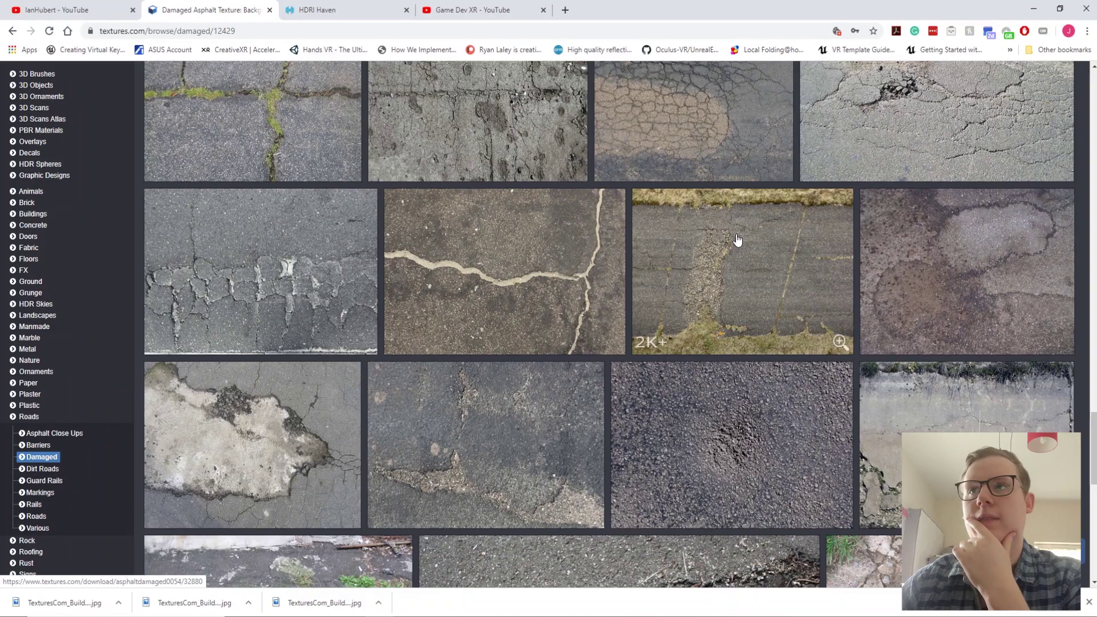
pyautogui.scroll(-4, 739, 240)
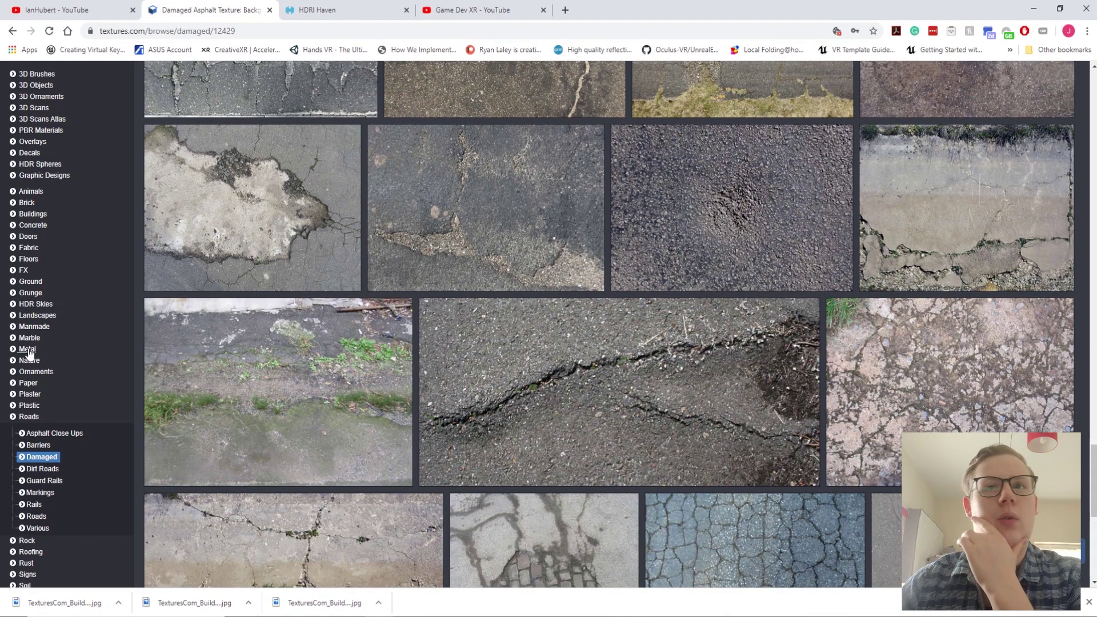
# Review the Concrete category's subcategories and open the Leaking listing
pyautogui.click(35, 225)
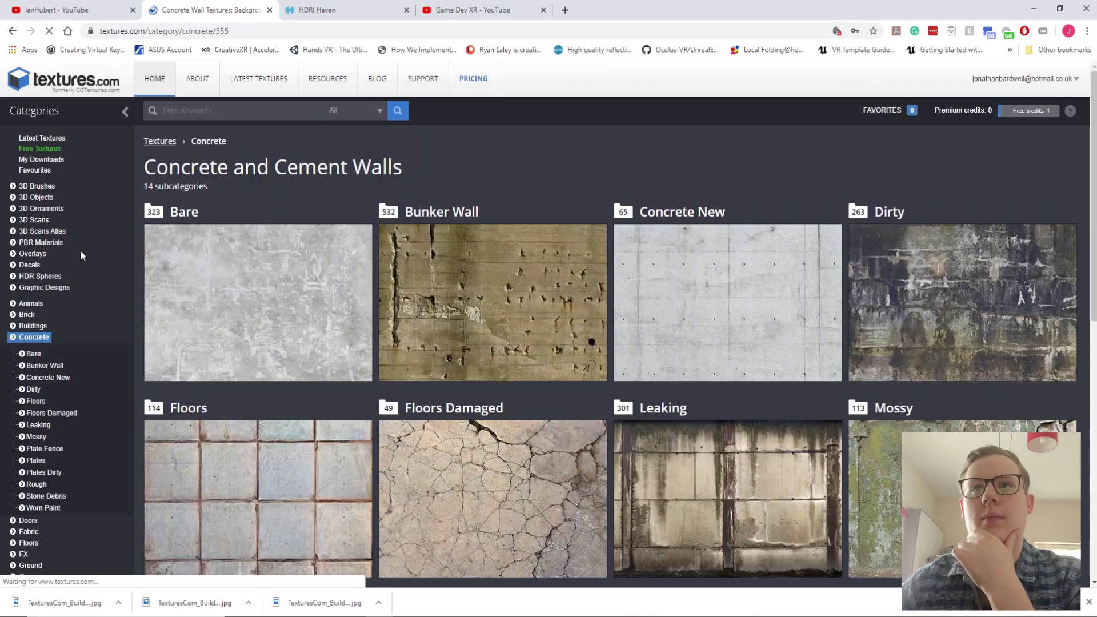
pyautogui.scroll(-7, 828, 289)
pyautogui.scroll(3, 866, 289)
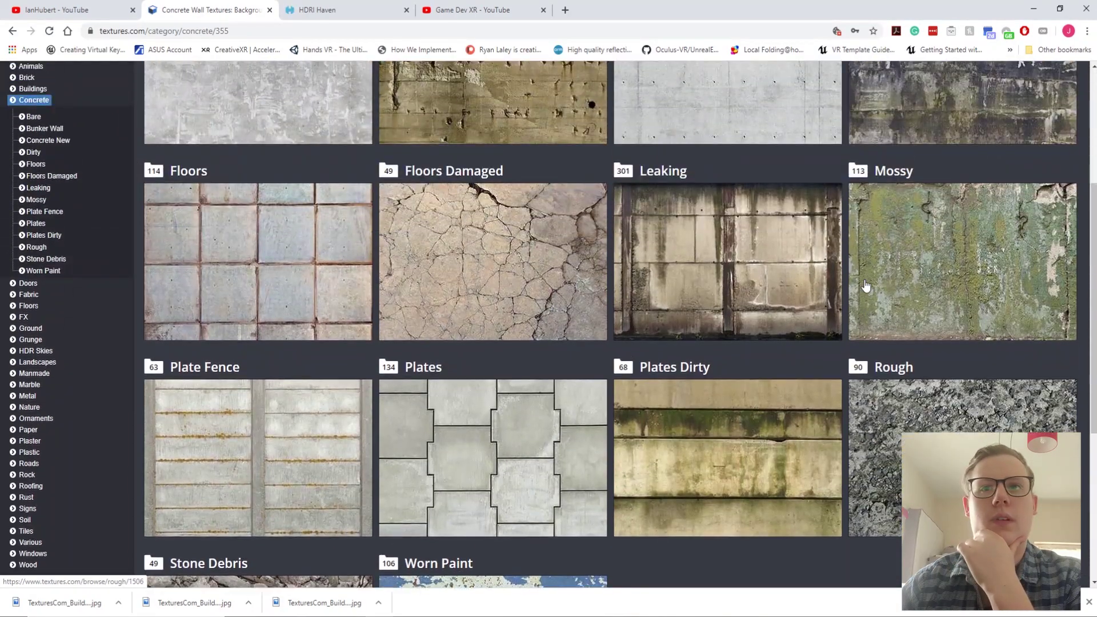
pyautogui.click(671, 196)
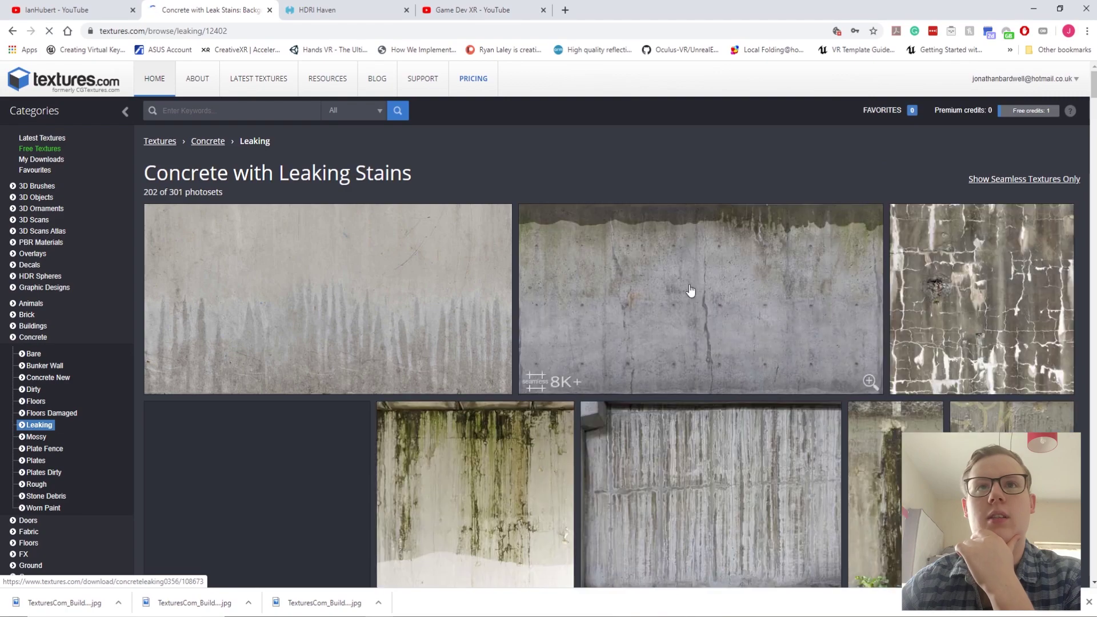
# Open the ConcreteLeaking0146 photoset from the Leaking listing and download the small 1024x691 version of its first image
pyautogui.scroll(-5, 726, 297)
pyautogui.scroll(-4, 729, 295)
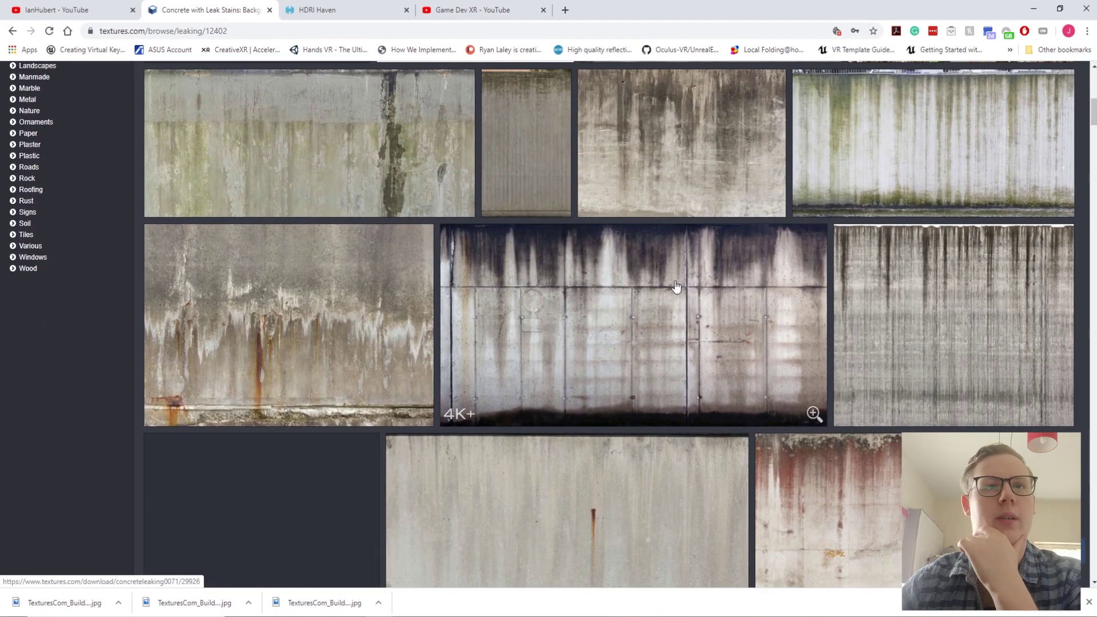
pyautogui.click(420, 339)
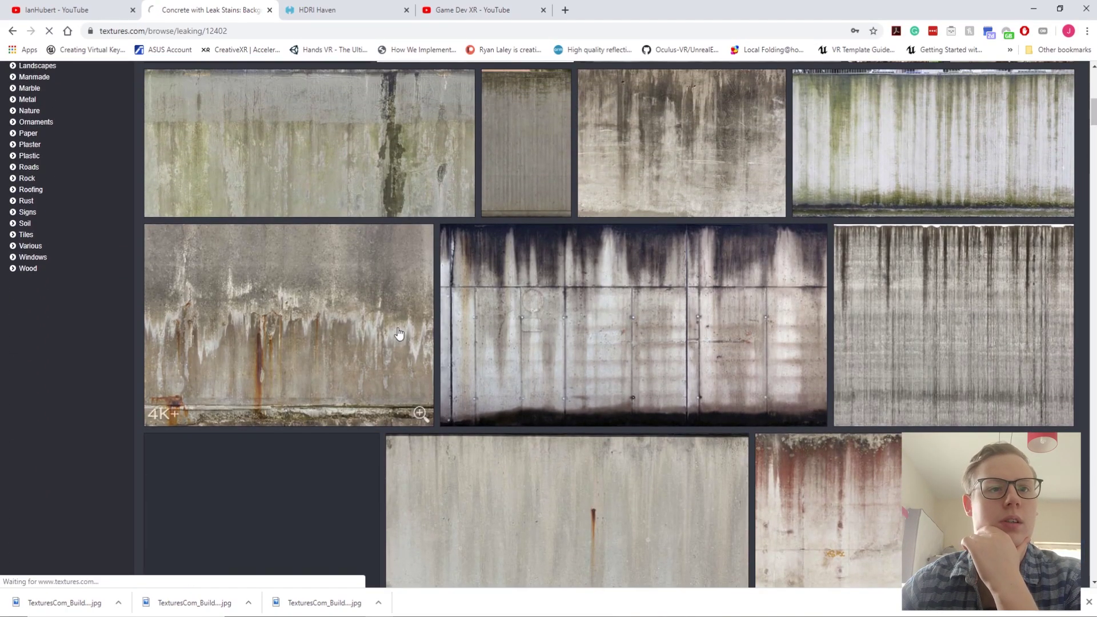
pyautogui.click(344, 451)
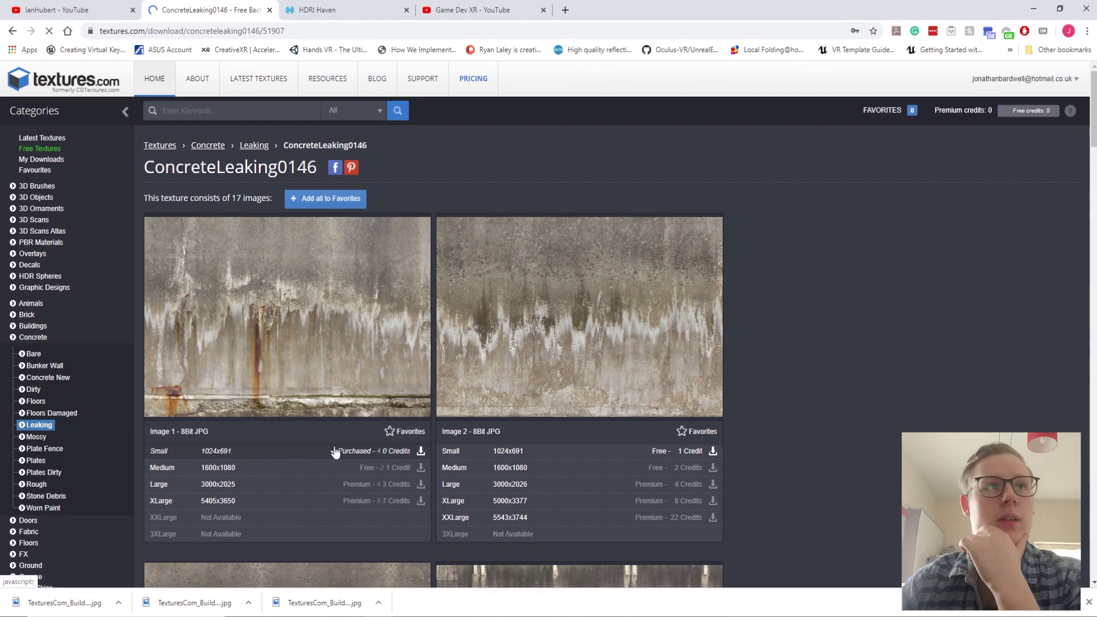
pyautogui.click(366, 452)
pyautogui.click(629, 463)
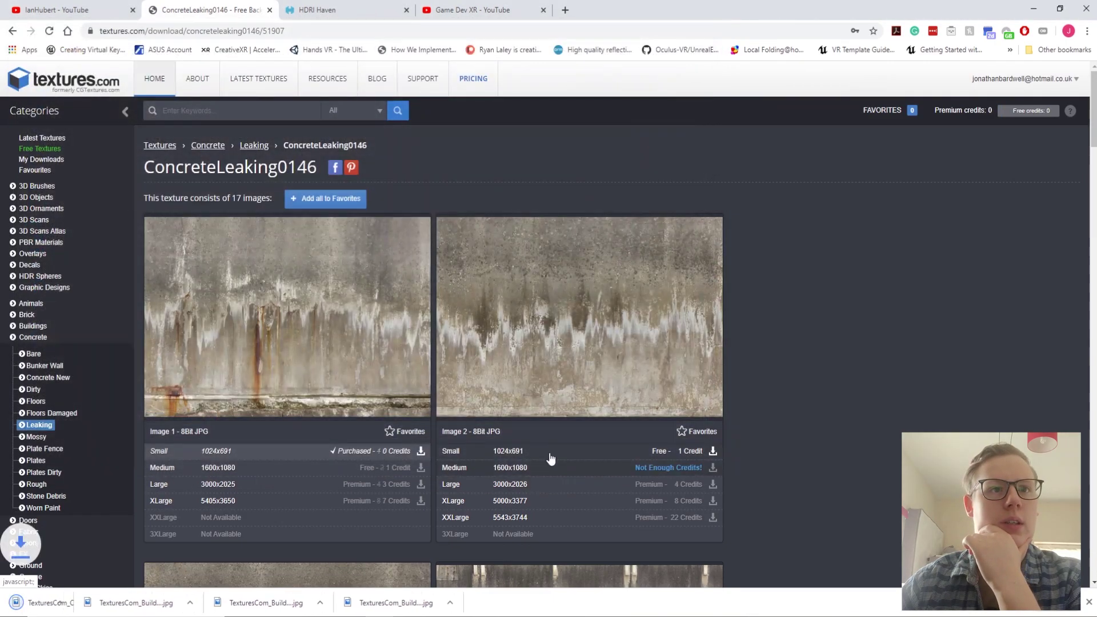
# Go back to the Leaking listing, look through more stained concrete walls, and open the rust-streaked ConcreteLeaking0090 photoset
pyautogui.click(13, 31)
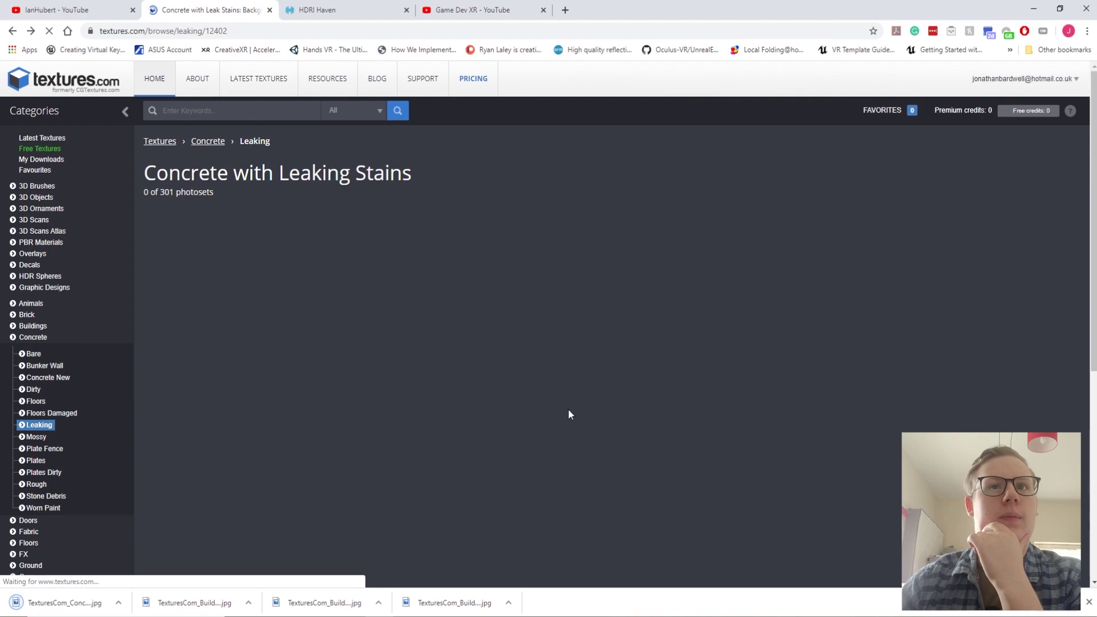
pyautogui.scroll(-5, 638, 363)
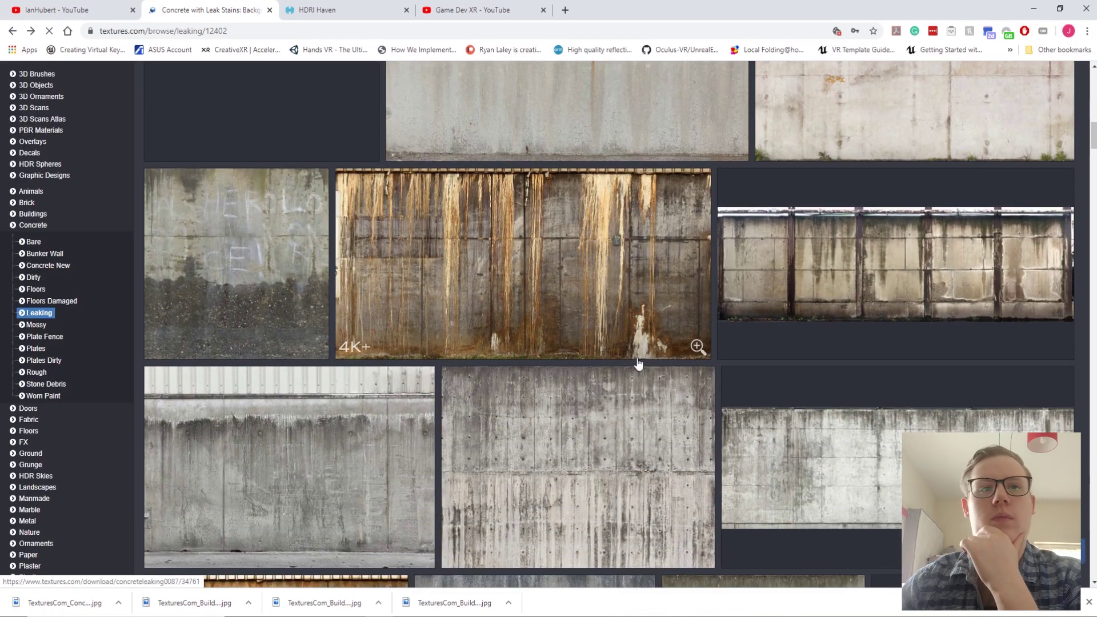
pyautogui.scroll(-2, 639, 364)
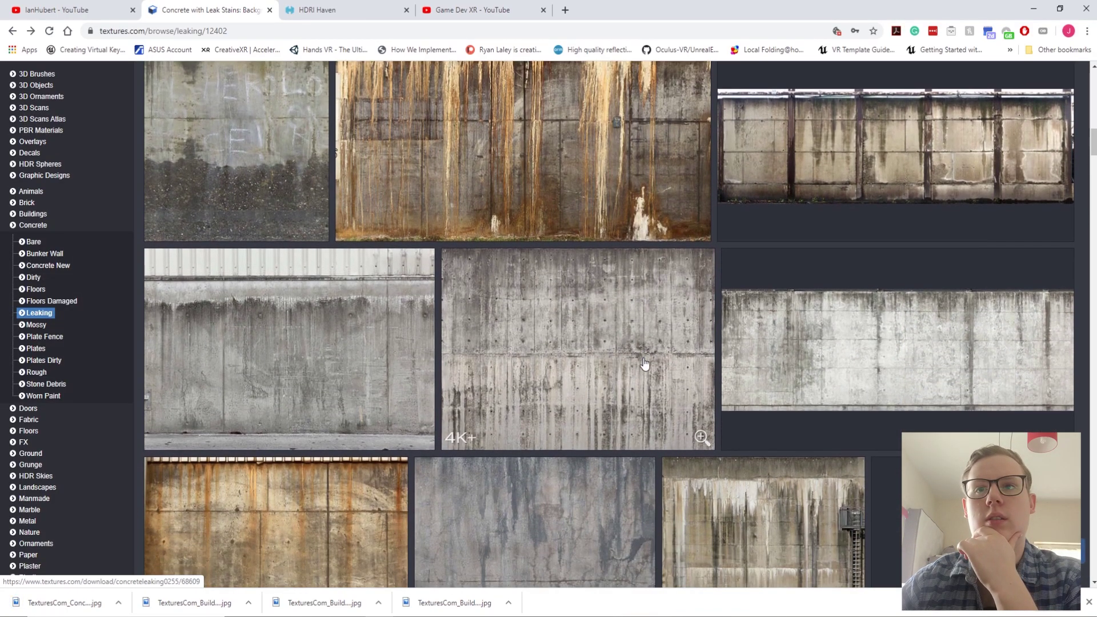
pyautogui.scroll(-3, 645, 363)
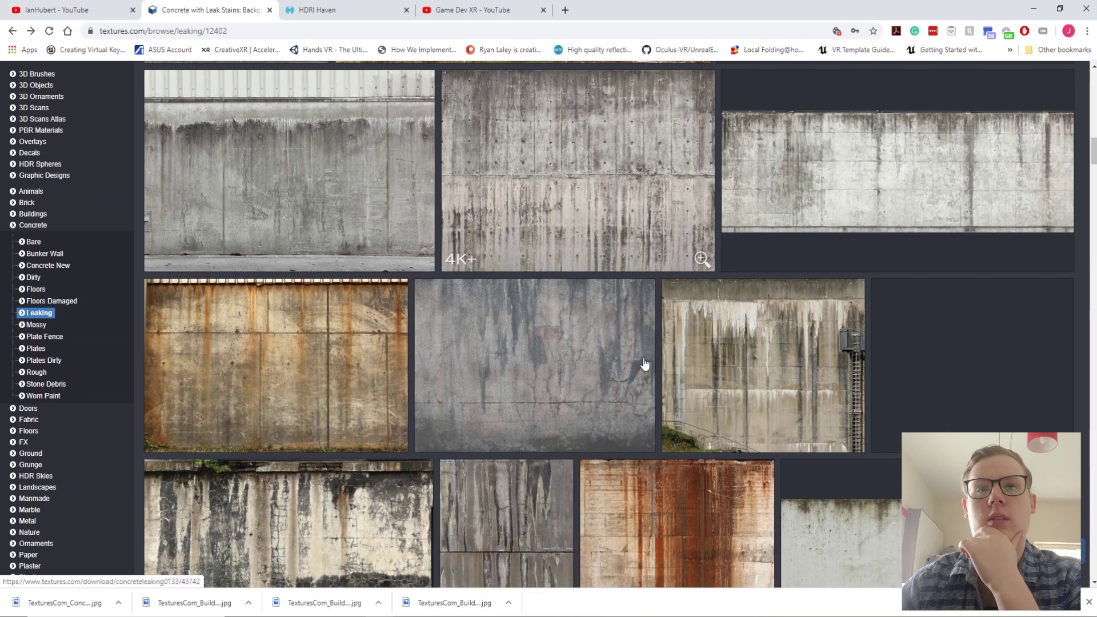
pyautogui.click(335, 338)
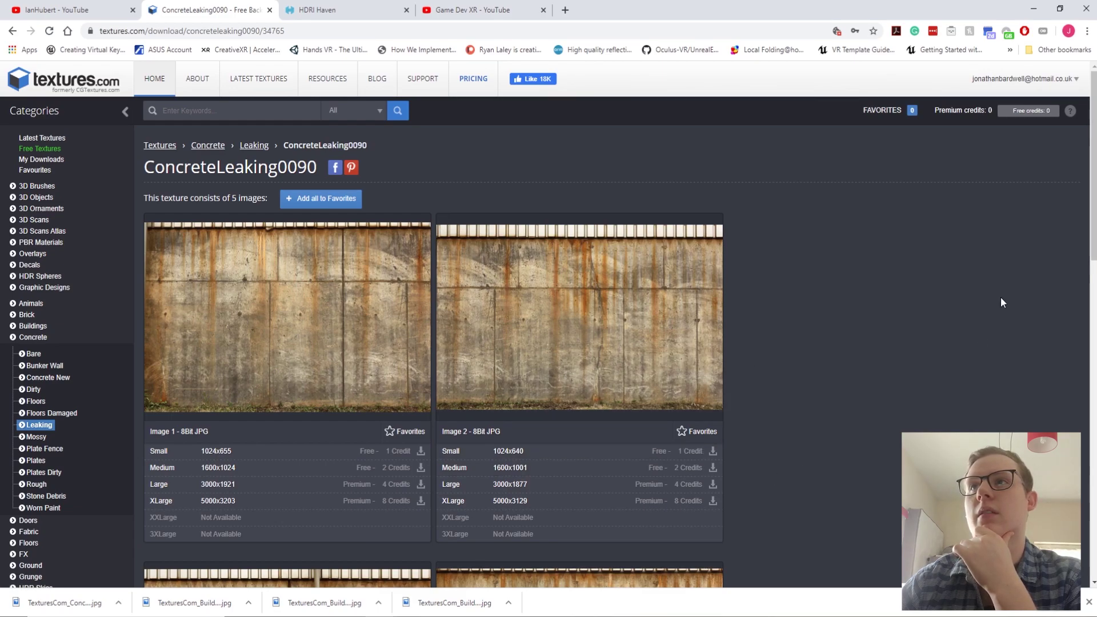
# Check the free credit counter in the account's download logs, then close textures.com and switch to Photoshop
pyautogui.click(1029, 111)
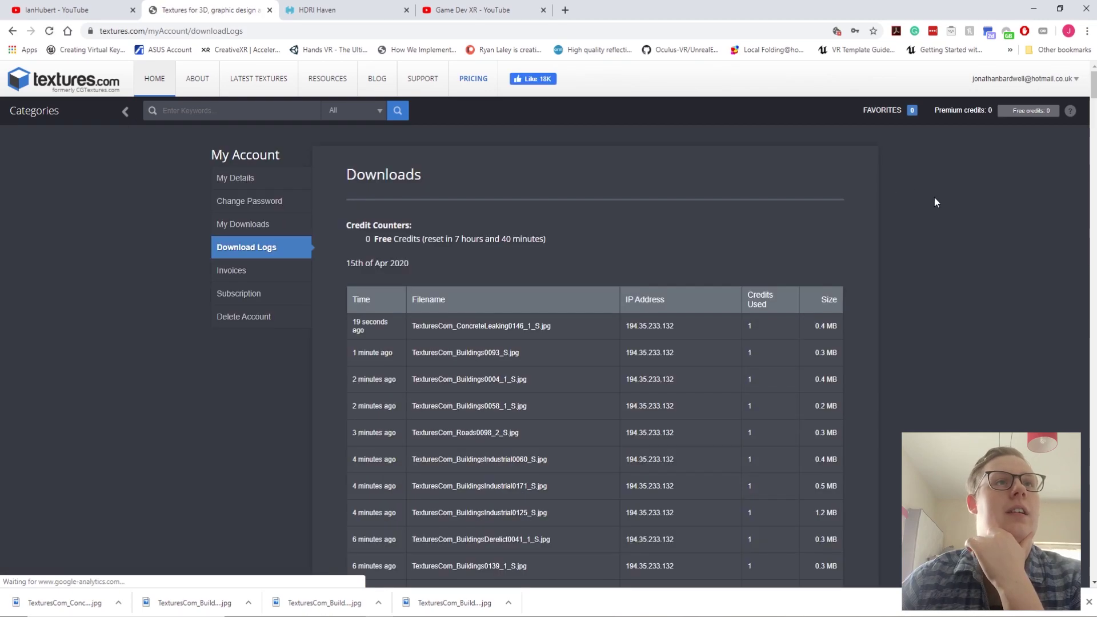
pyautogui.click(268, 10)
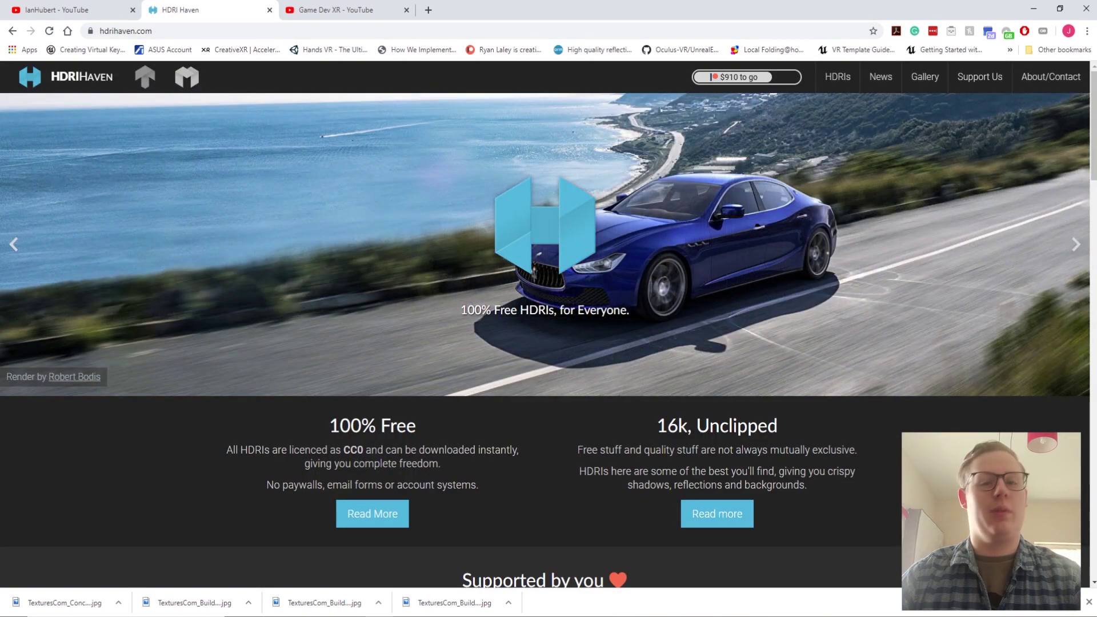
pyautogui.click(1031, 9)
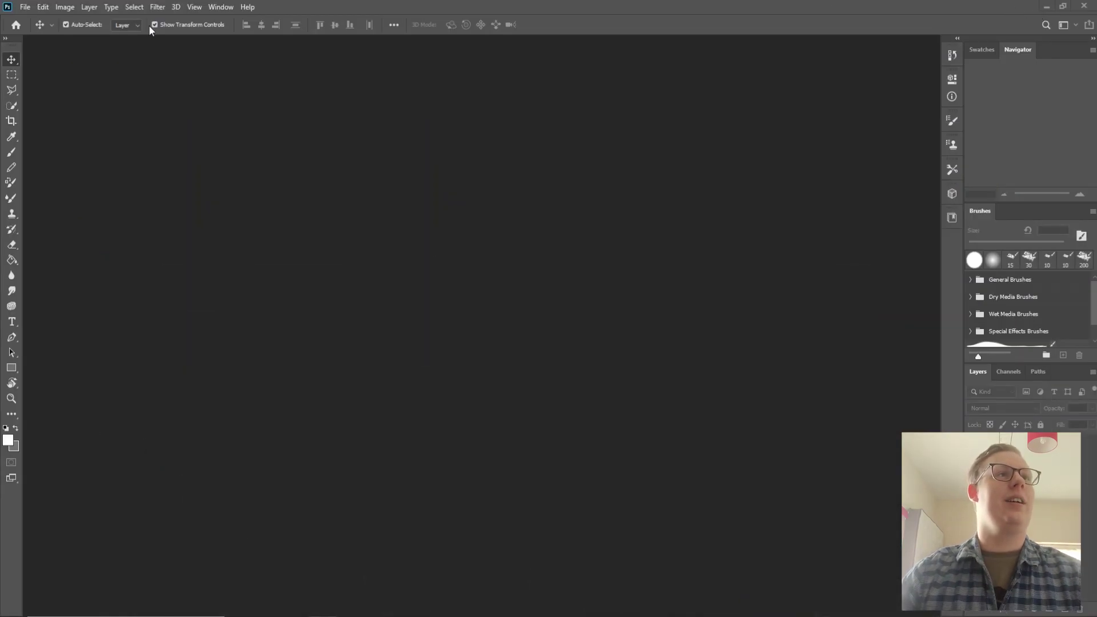
# Create a new 512 x 512 pixel document with a higher resolution
pyautogui.click(25, 7)
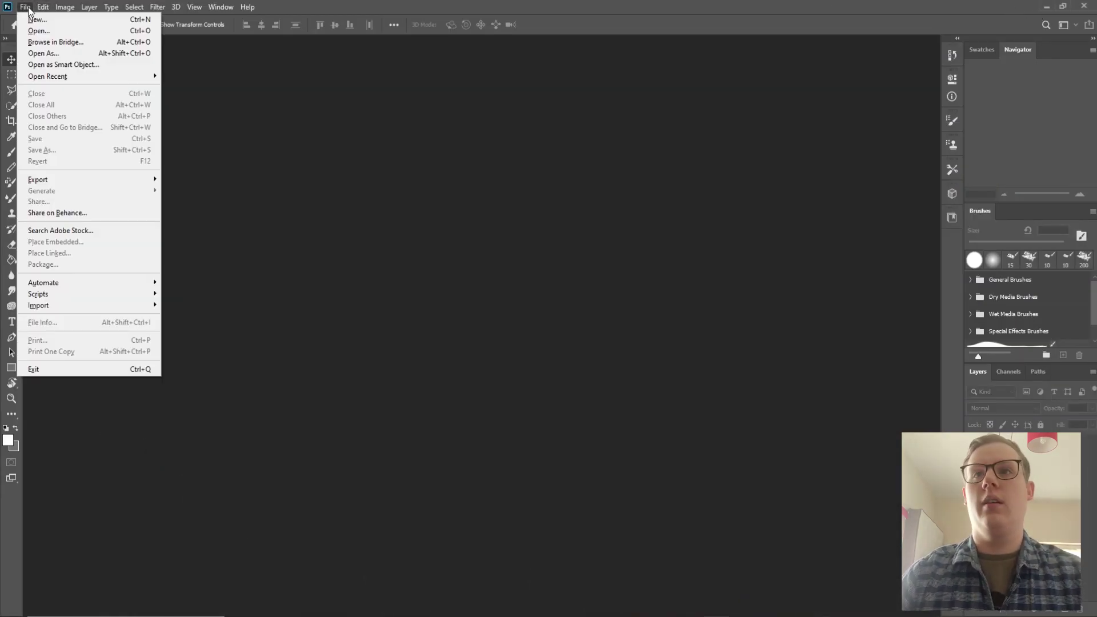
pyautogui.click(30, 14)
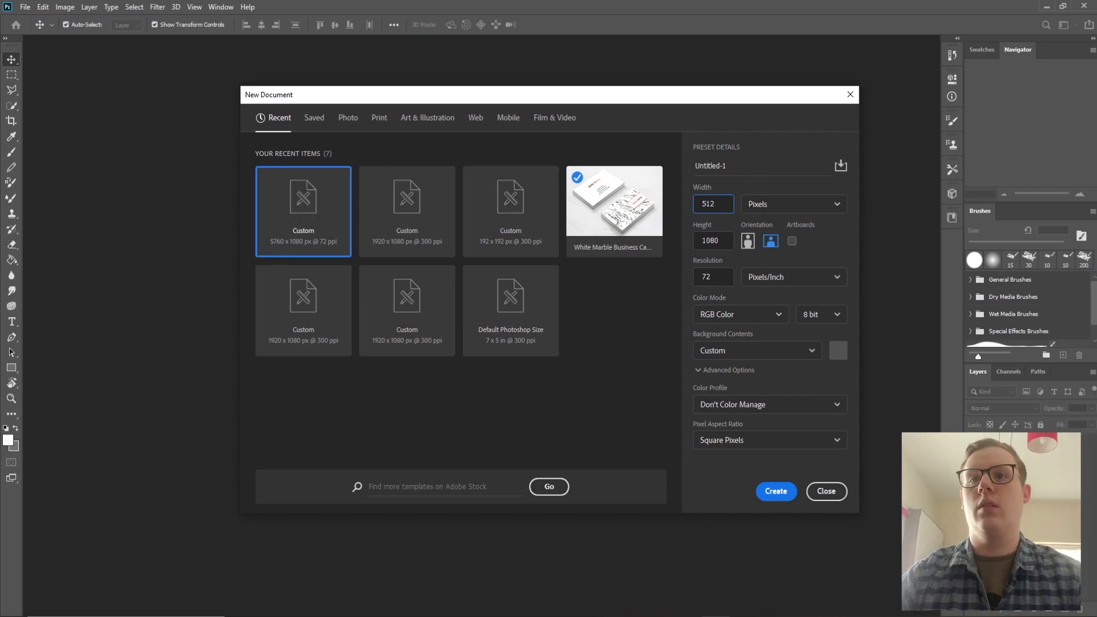
pyautogui.press('Tab')
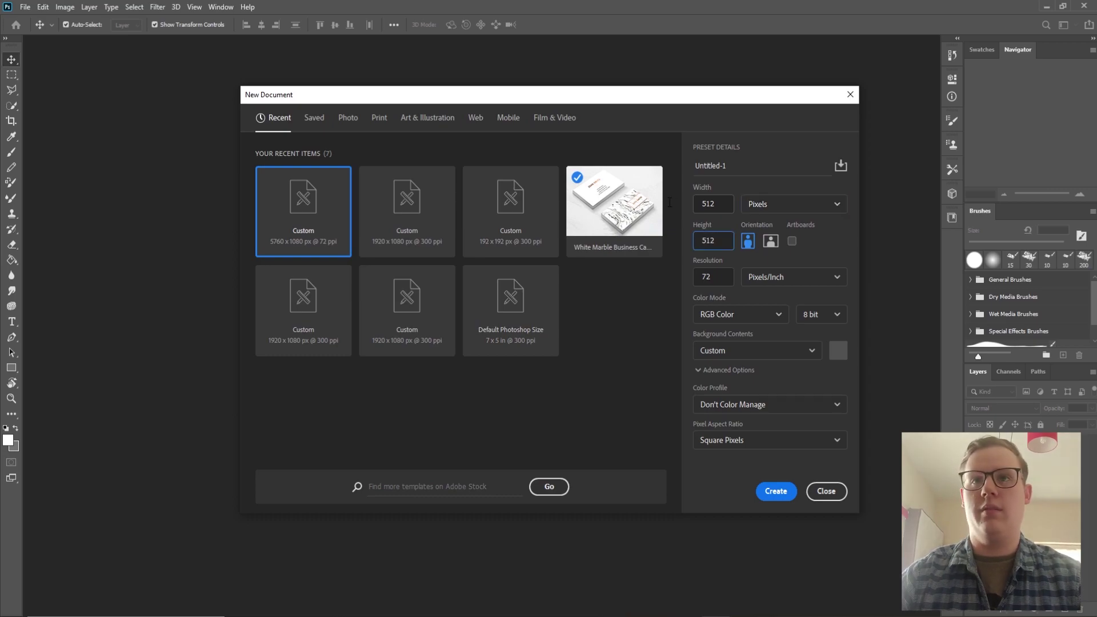
pyautogui.press('Tab')
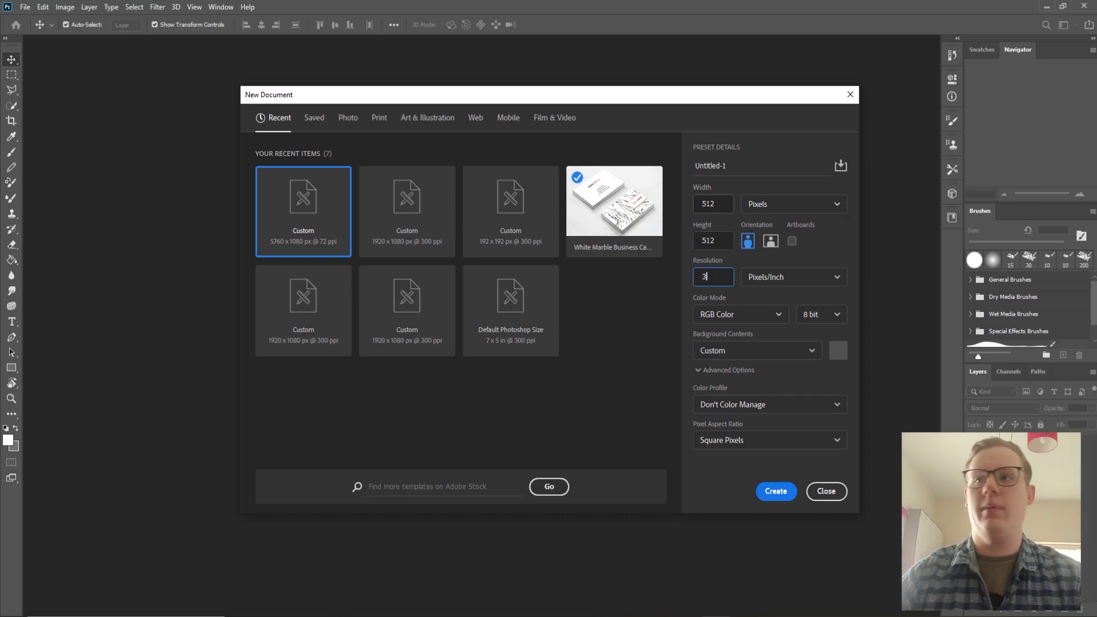
pyautogui.press('Return')
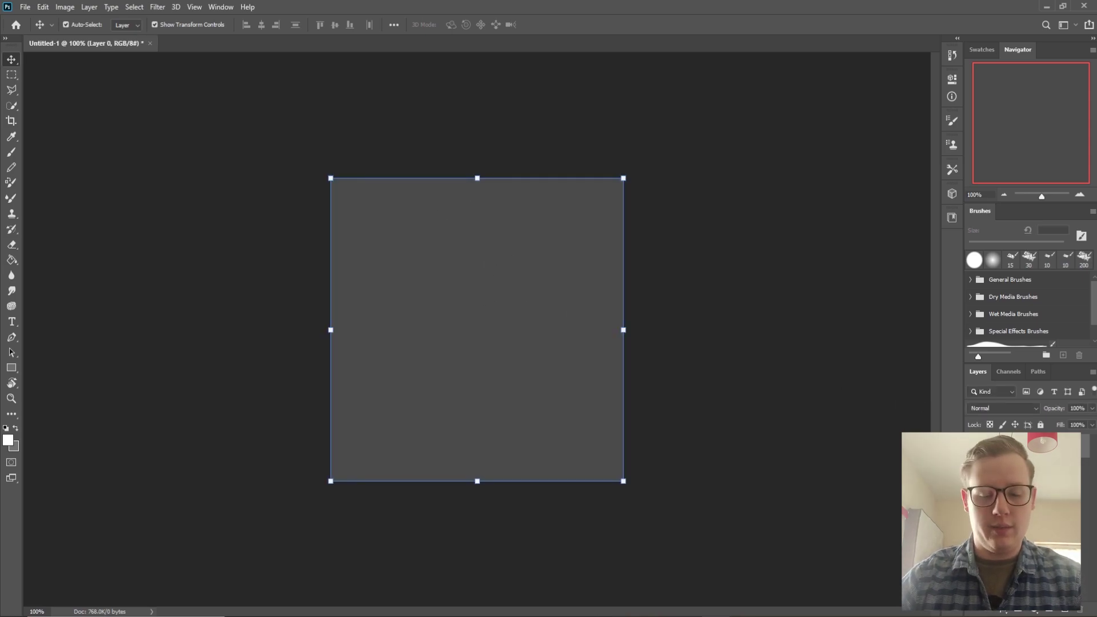
# Show the grid over the canvas and change its gridline spacing from inches to pixels
pyautogui.keyDown('alt'); pyautogui.scroll(4, 509, 331); pyautogui.keyUp('alt')
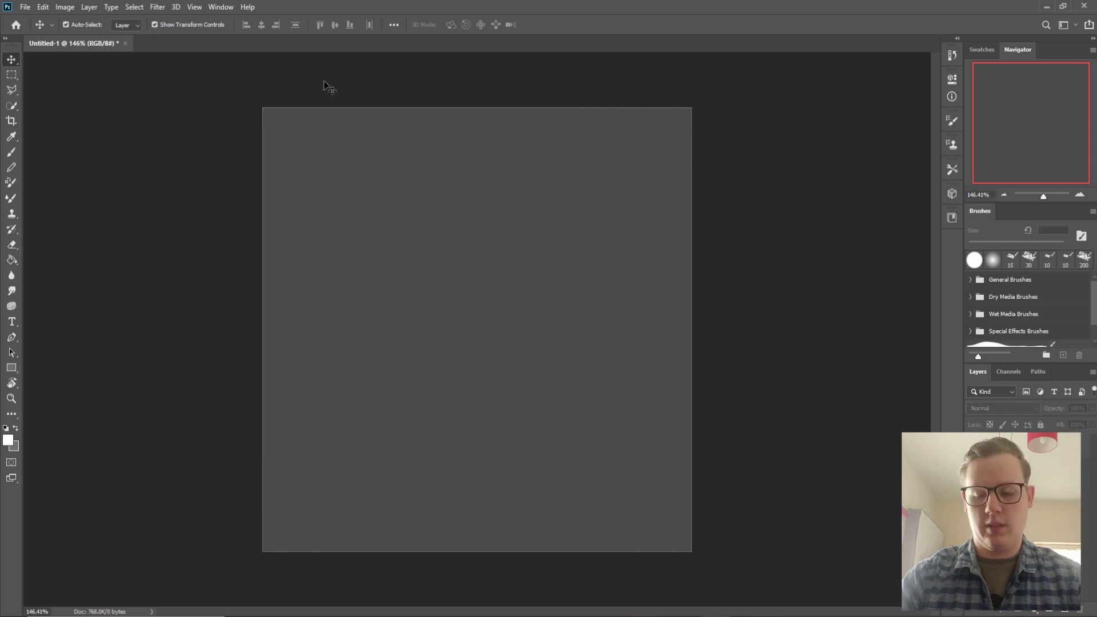
pyautogui.hotkey('ctrl', "'")
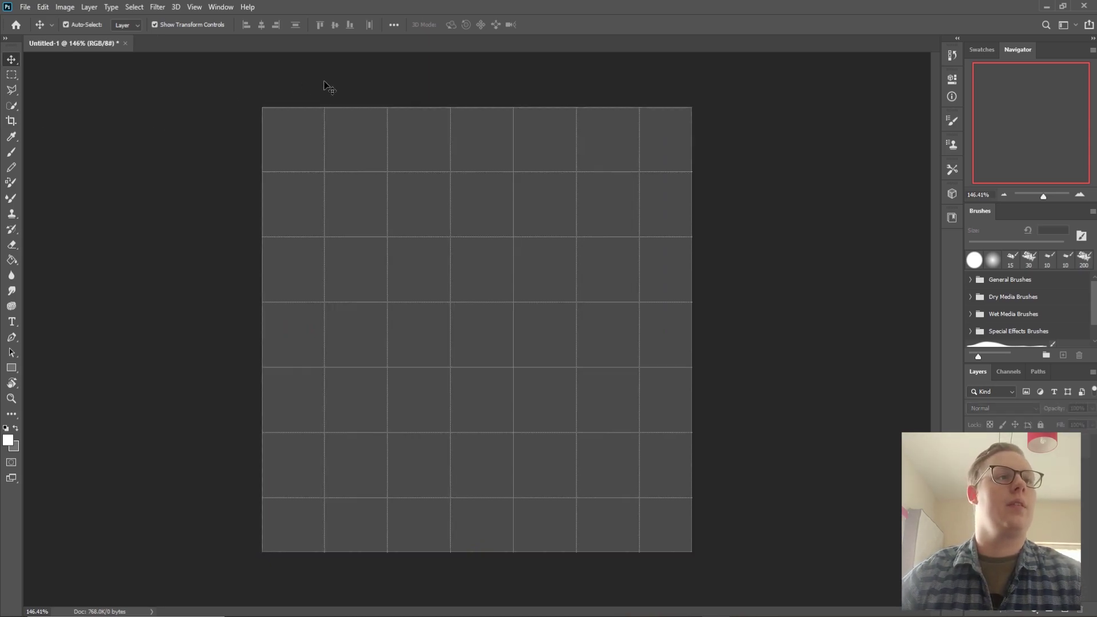
pyautogui.click(27, 8)
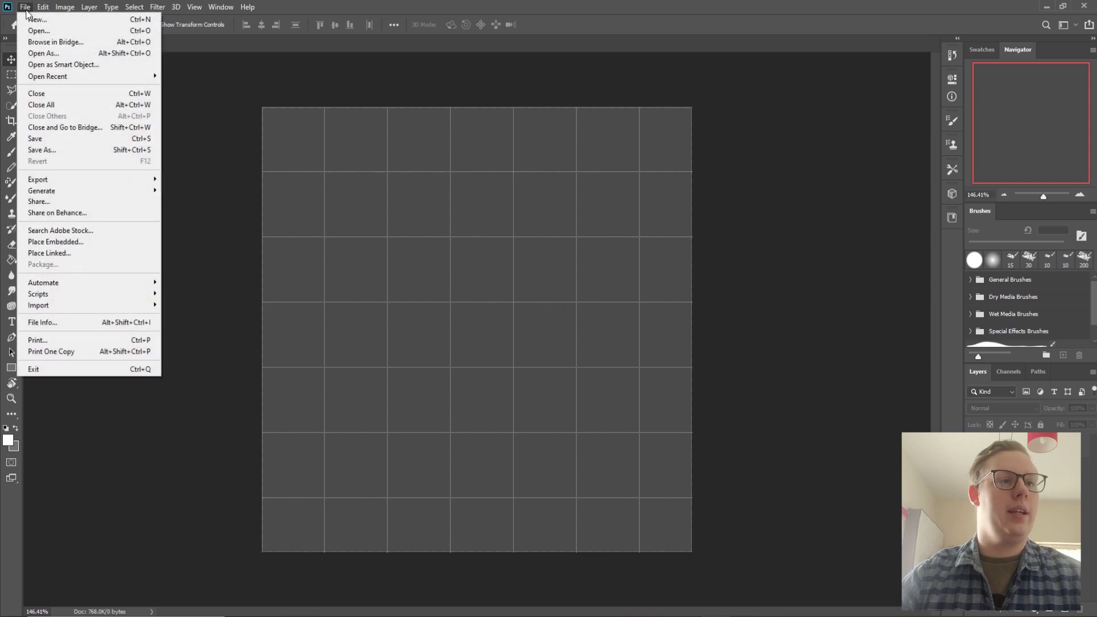
pyautogui.moveTo(50, 8)
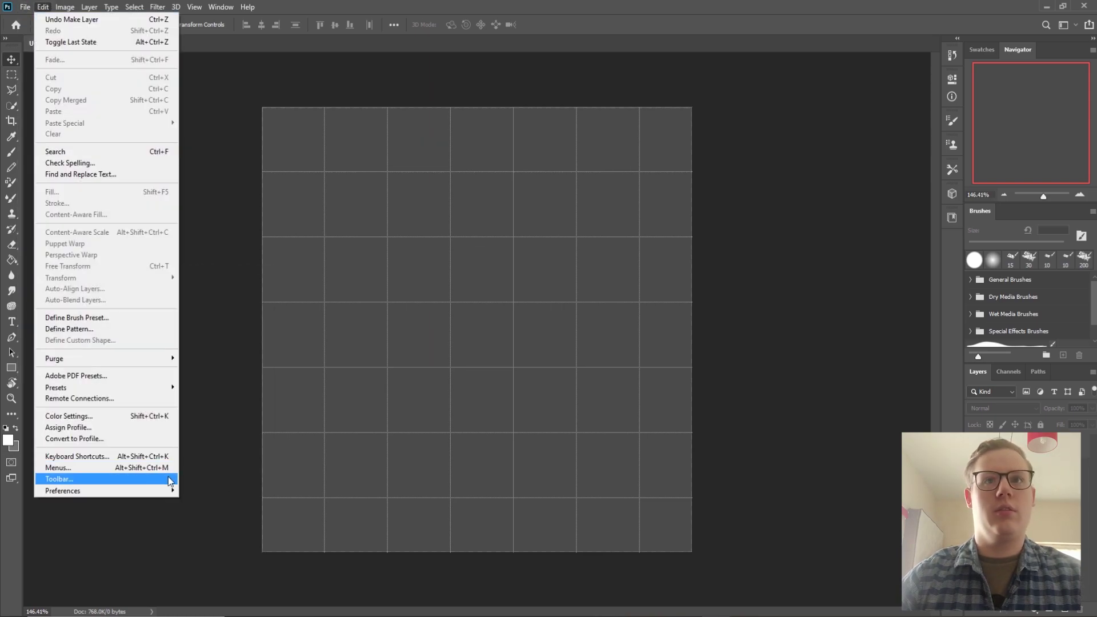
pyautogui.moveTo(171, 491)
pyautogui.click(223, 417)
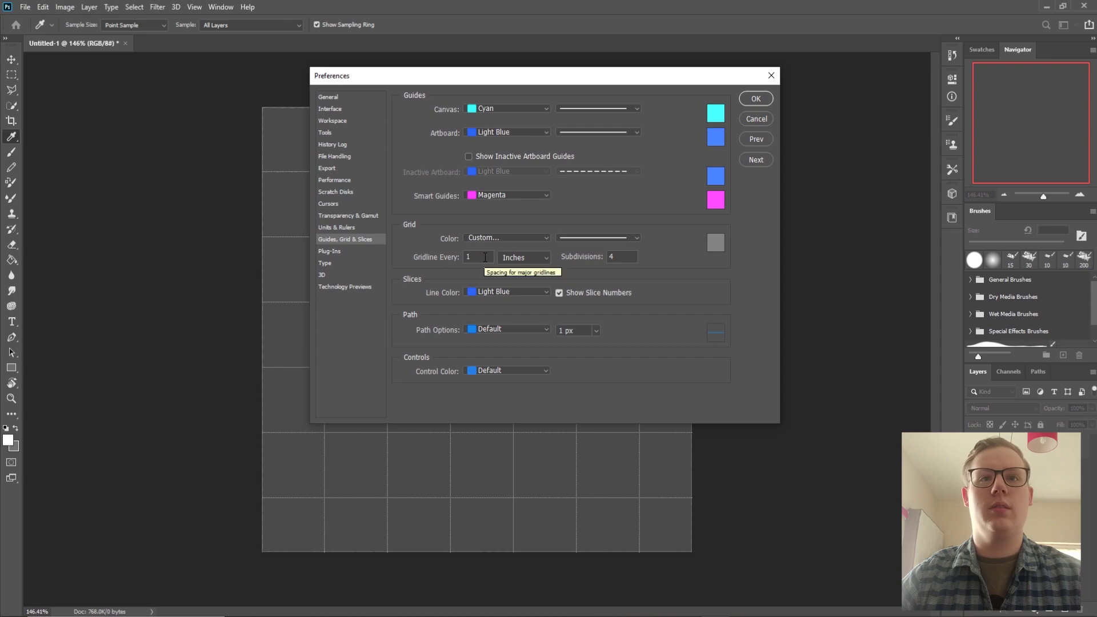
pyautogui.click(522, 258)
pyautogui.click(523, 270)
pyautogui.doubleClick(481, 256)
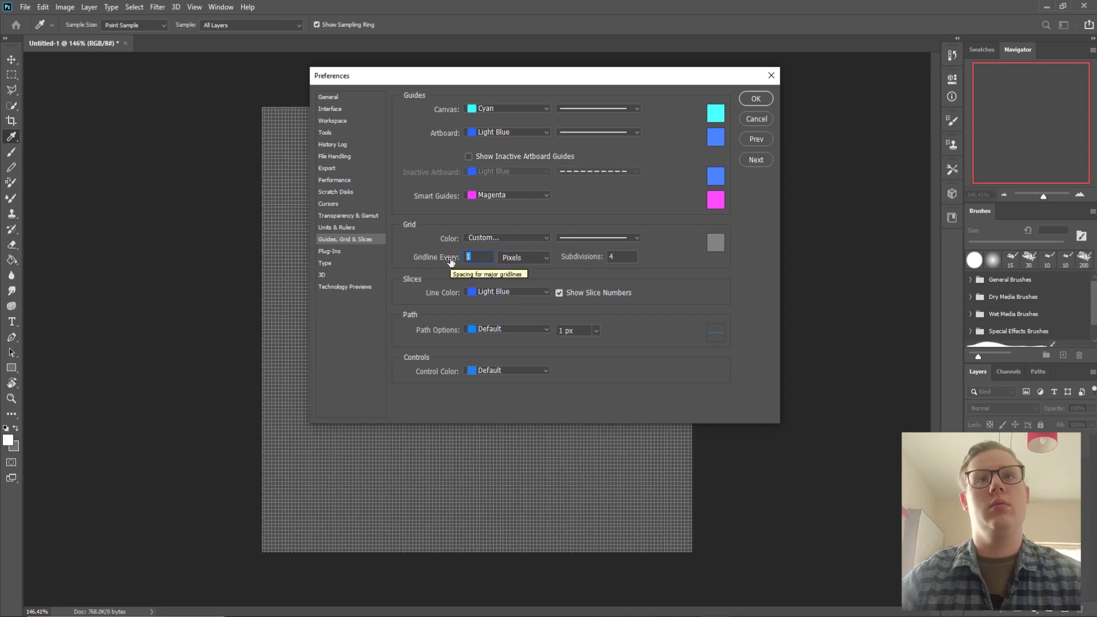
pyautogui.write('16')
pyautogui.press('Return')
pyautogui.press('v')
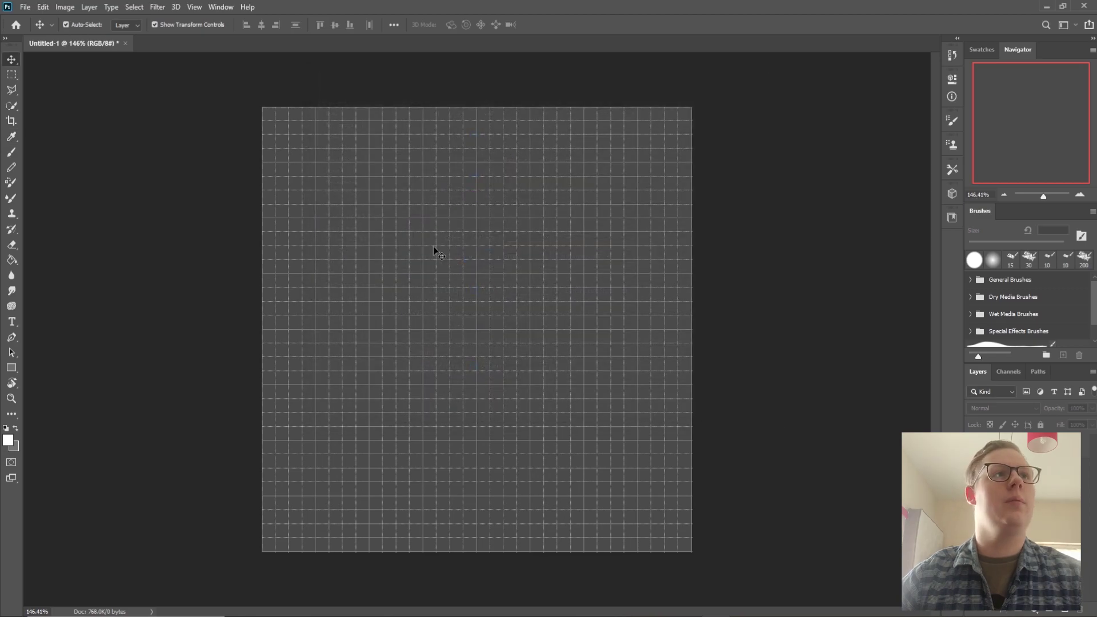
# Set the grid preferences to a gridline every 128 pixels
pyautogui.click(27, 7)
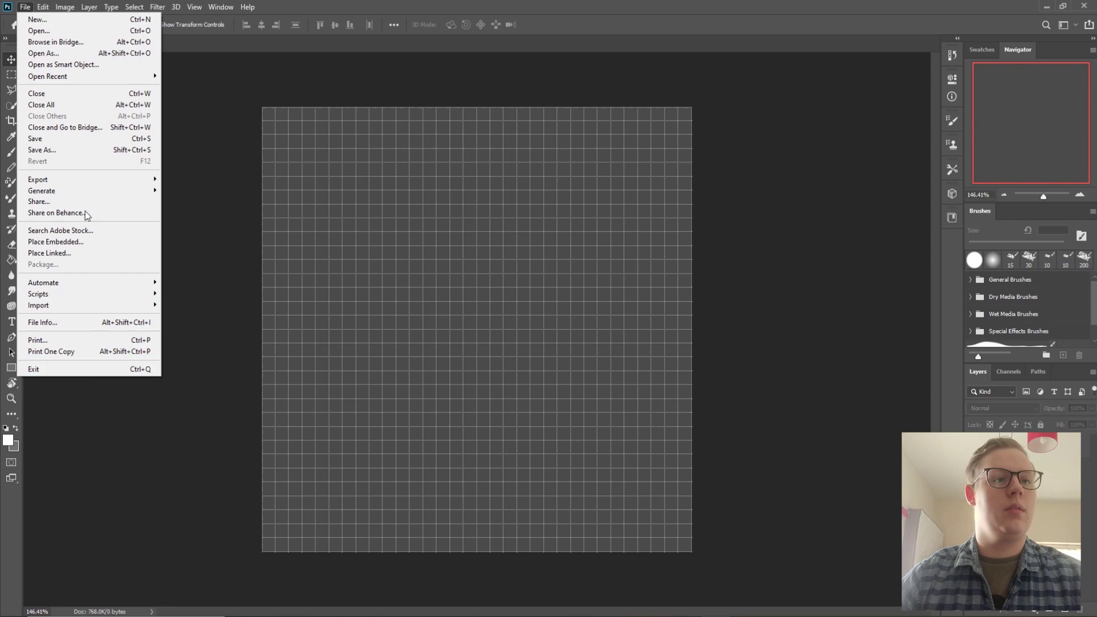
pyautogui.moveTo(43, 7)
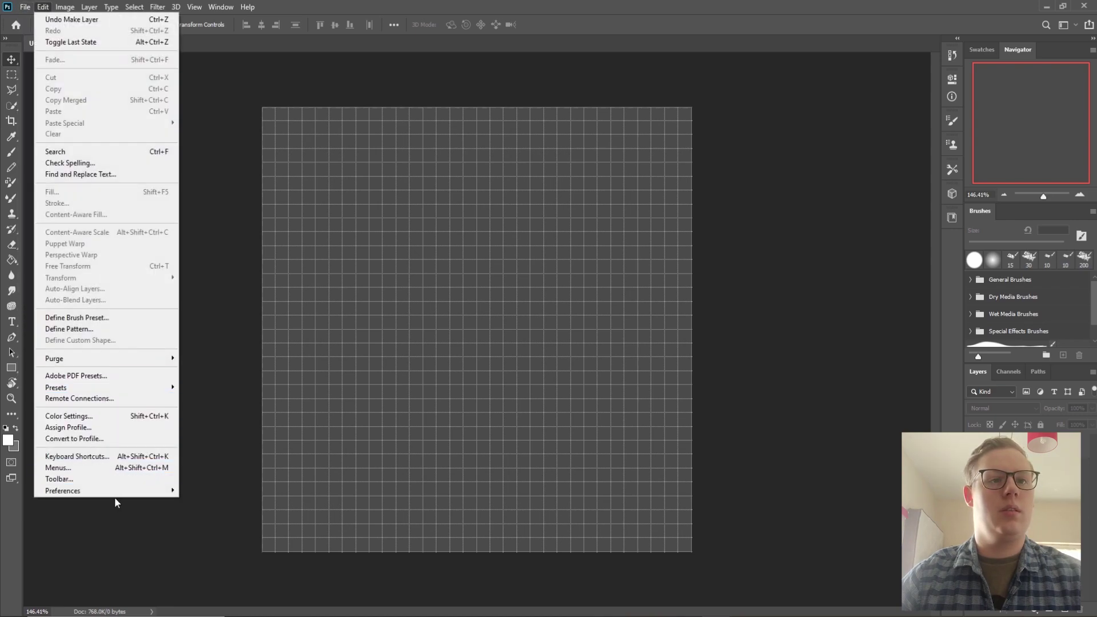
pyautogui.moveTo(147, 498)
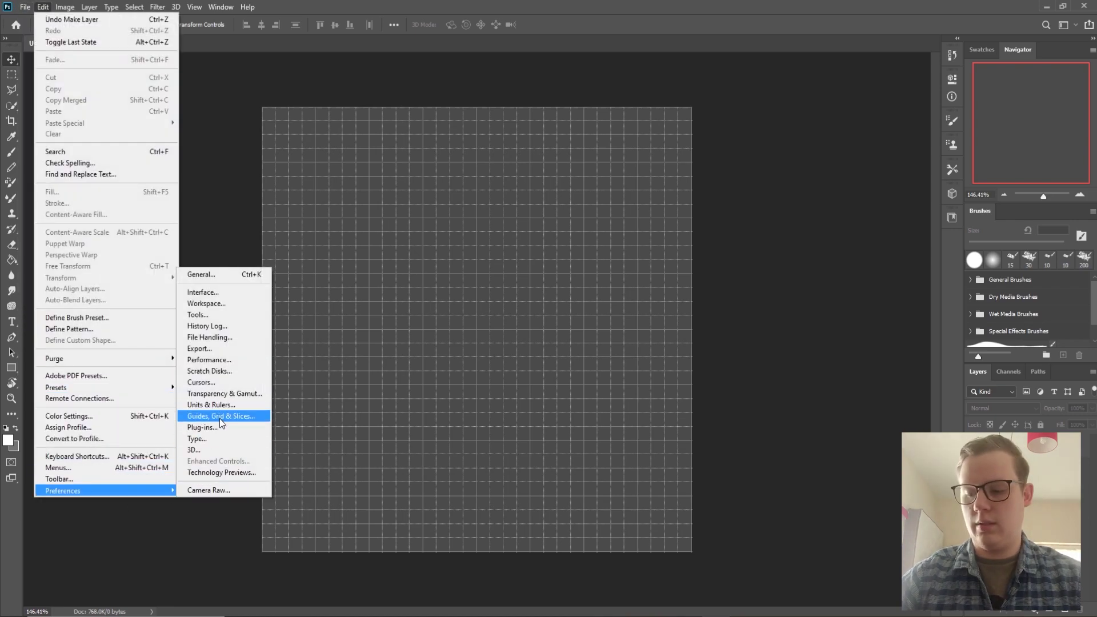
pyautogui.click(221, 417)
pyautogui.write('128')
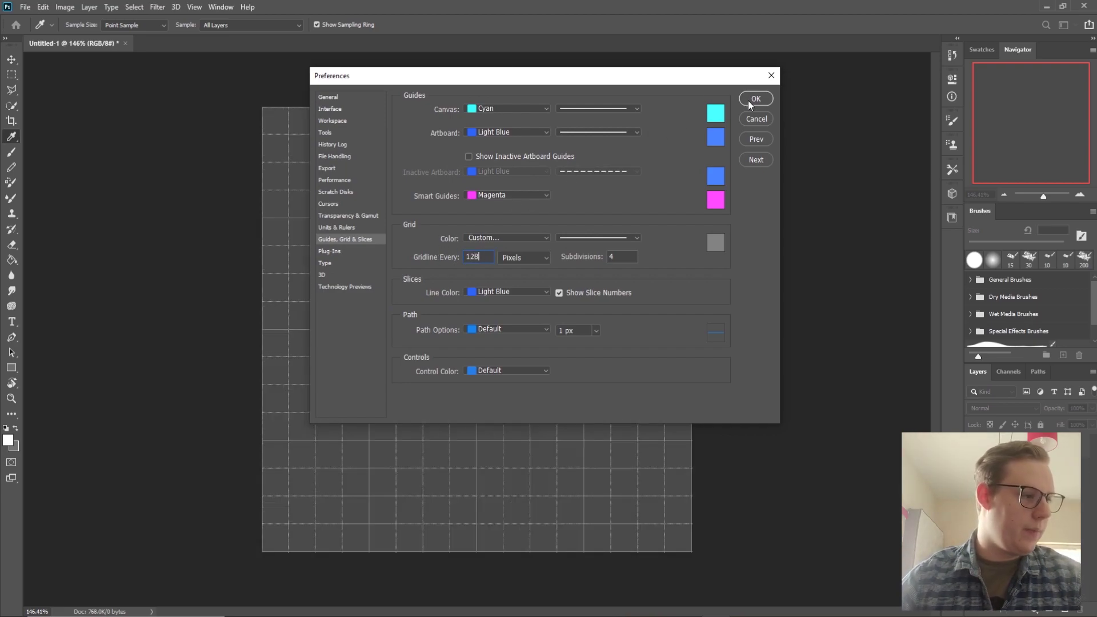
pyautogui.click(755, 99)
pyautogui.press('v')
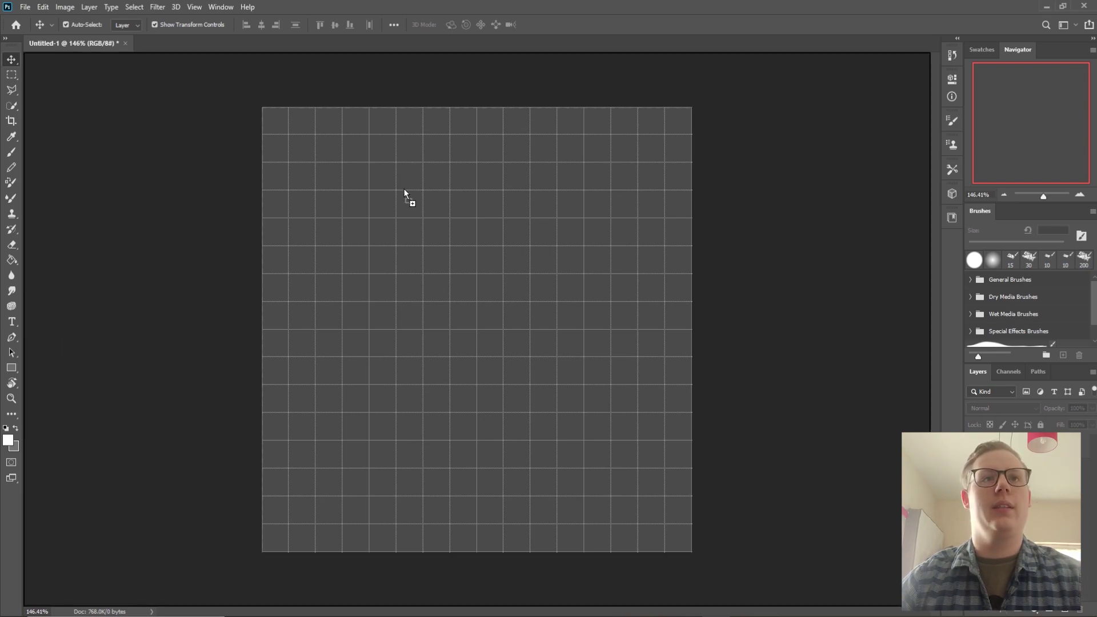
# Place the TexturesCom_Buildings0004_1_S pipework image in the canvas's upper-left corner, scaled to about 22.4%
pyautogui.hotkey('ctrl', 't')
pyautogui.moveTo(484, 285); pyautogui.dragTo(489, 221)
pyautogui.moveTo(690, 413); pyautogui.dragTo(507, 271)
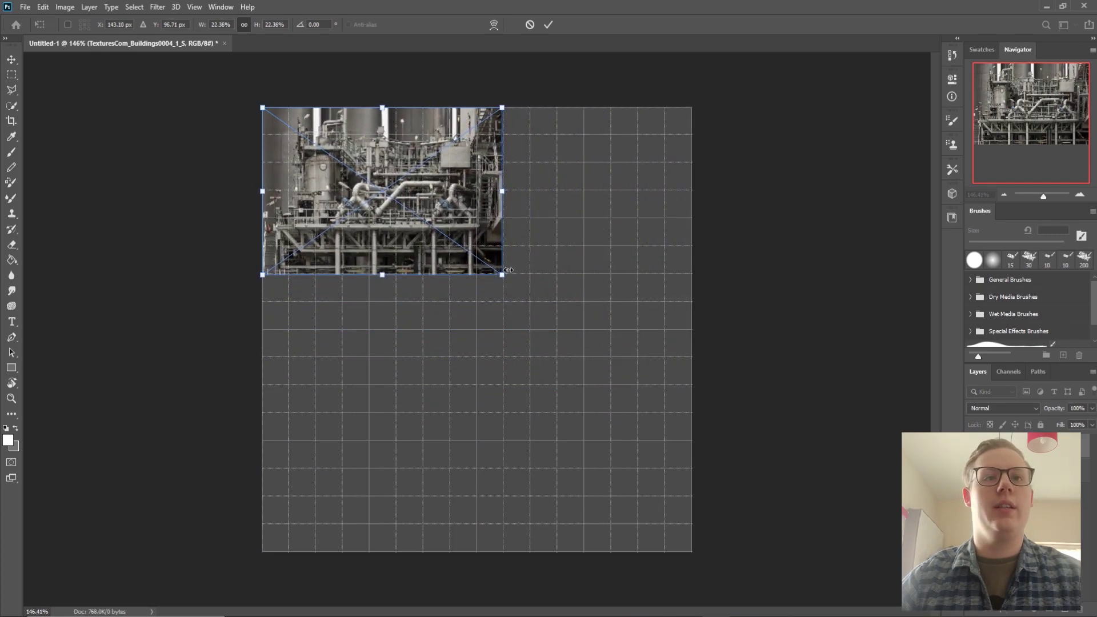
pyautogui.click(549, 25)
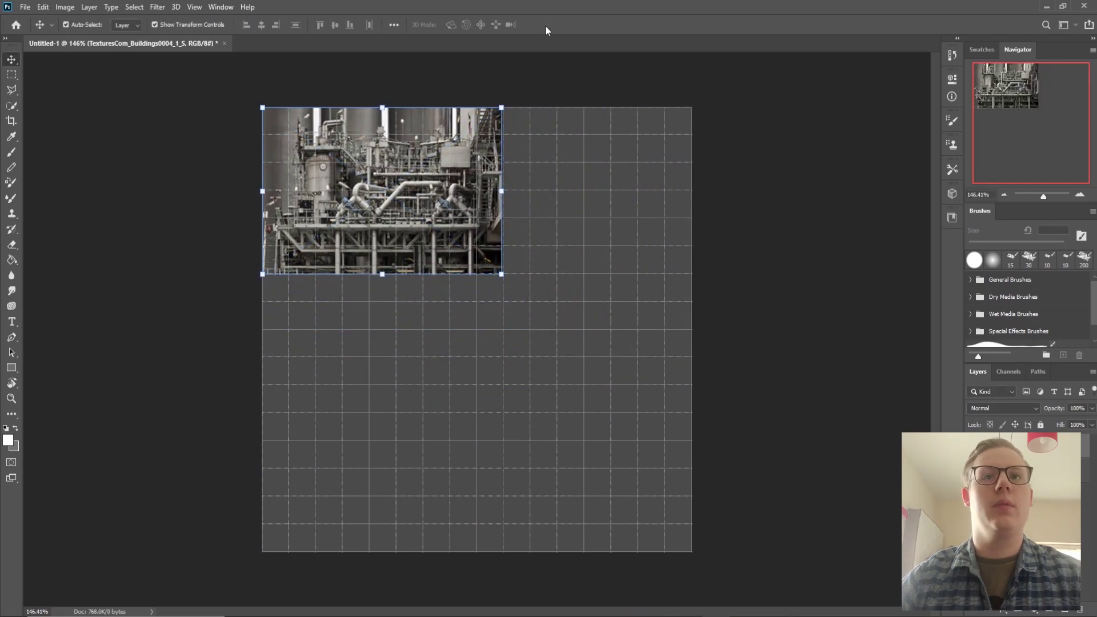
# Adjust the pipework image's edges to the gridlines, at 22.50% width and 22.22% height
pyautogui.click(382, 276)
pyautogui.moveTo(505, 202); pyautogui.dragTo(497, 197)
pyautogui.moveTo(262, 189); pyautogui.dragTo(261, 189)
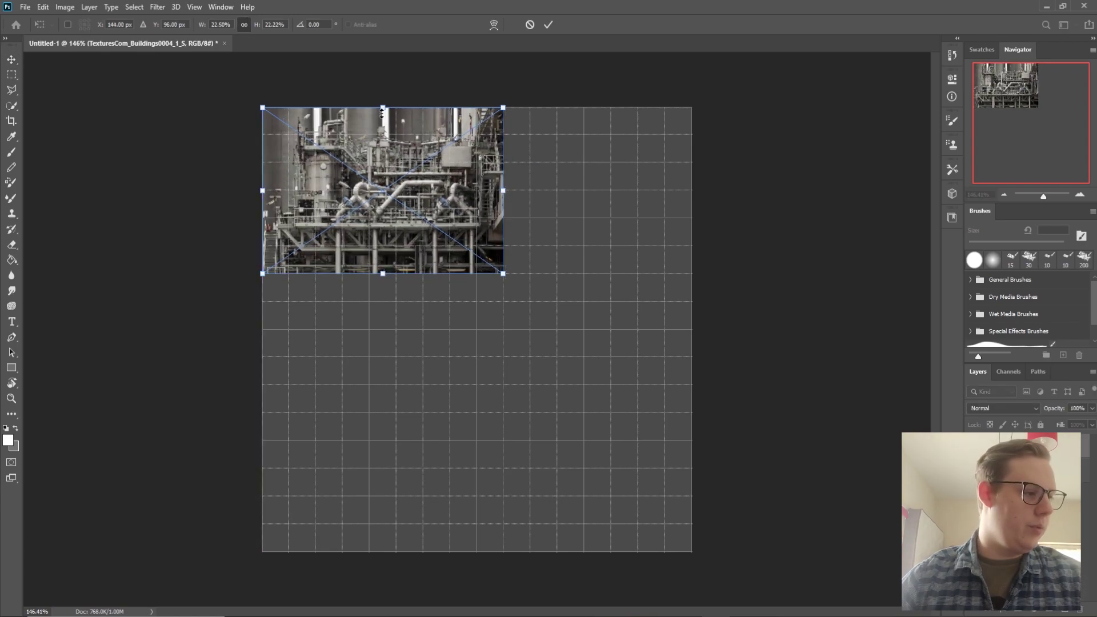
pyautogui.click(549, 25)
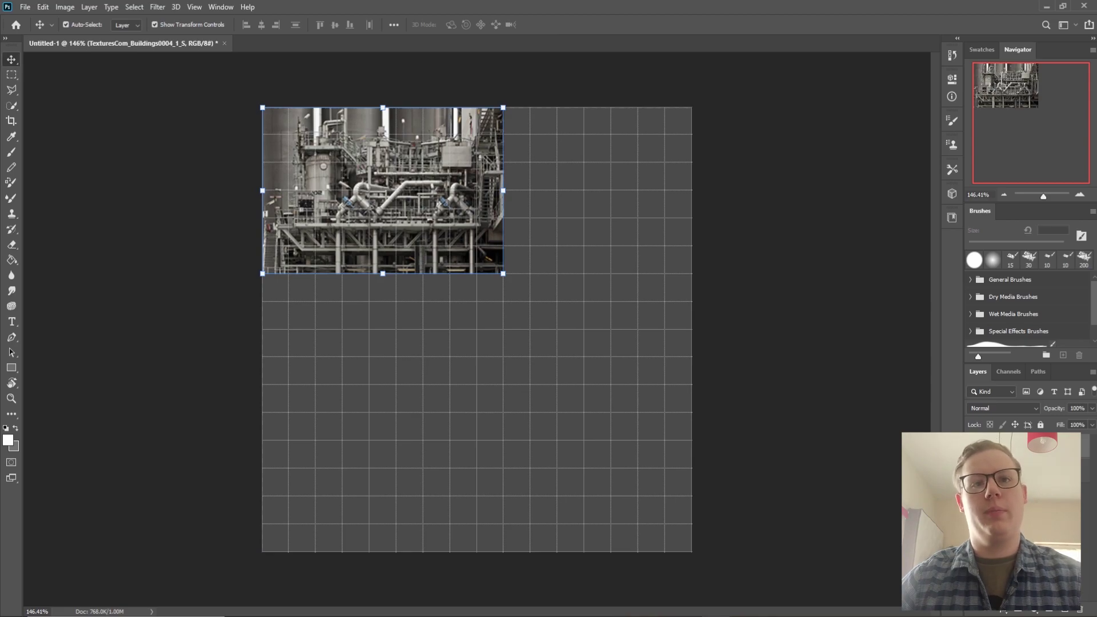
# Place the TexturesCom_Buildings0058_1_S skyline image along the canvas's lower edge, scaled to 68.83% width and 63.12% height
pyautogui.moveTo(493, 302); pyautogui.dragTo(495, 436)
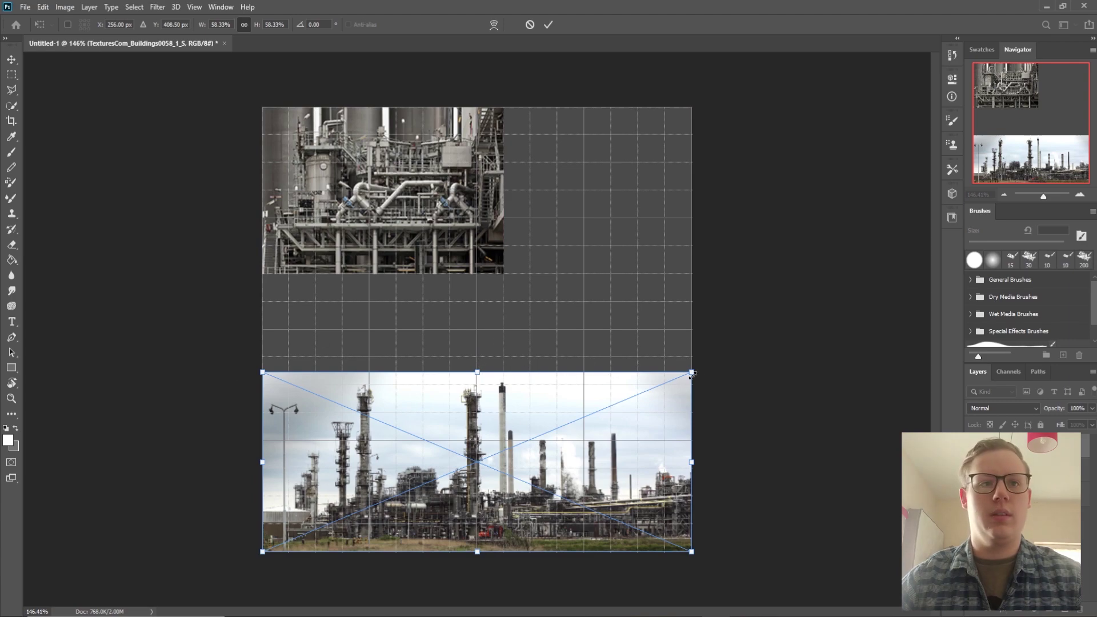
pyautogui.moveTo(692, 372); pyautogui.dragTo(724, 358)
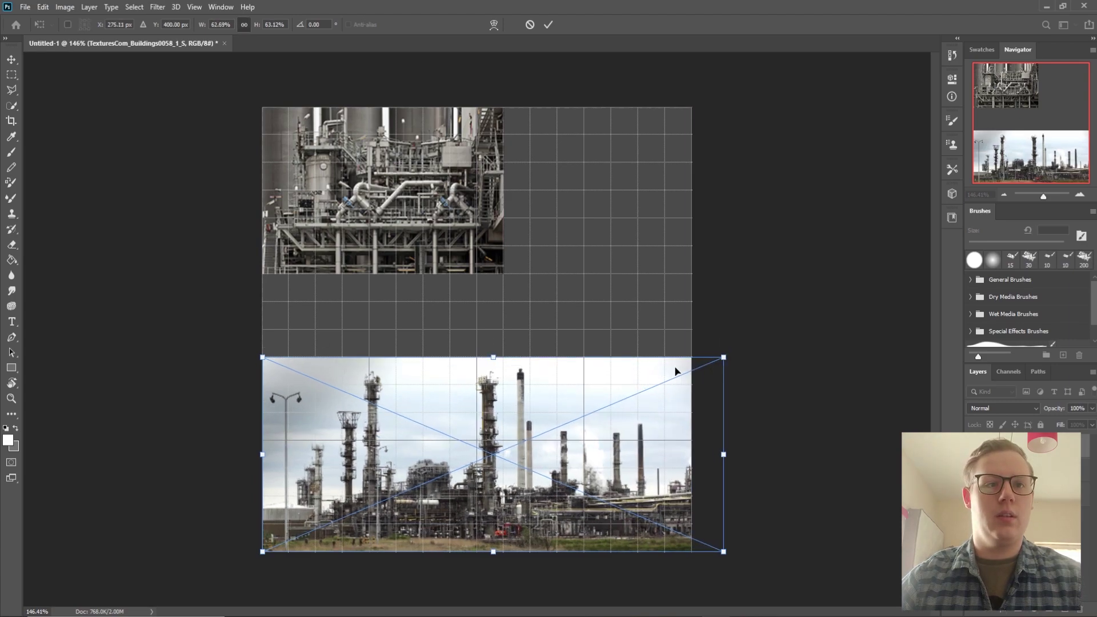
pyautogui.moveTo(263, 455); pyautogui.dragTo(217, 455)
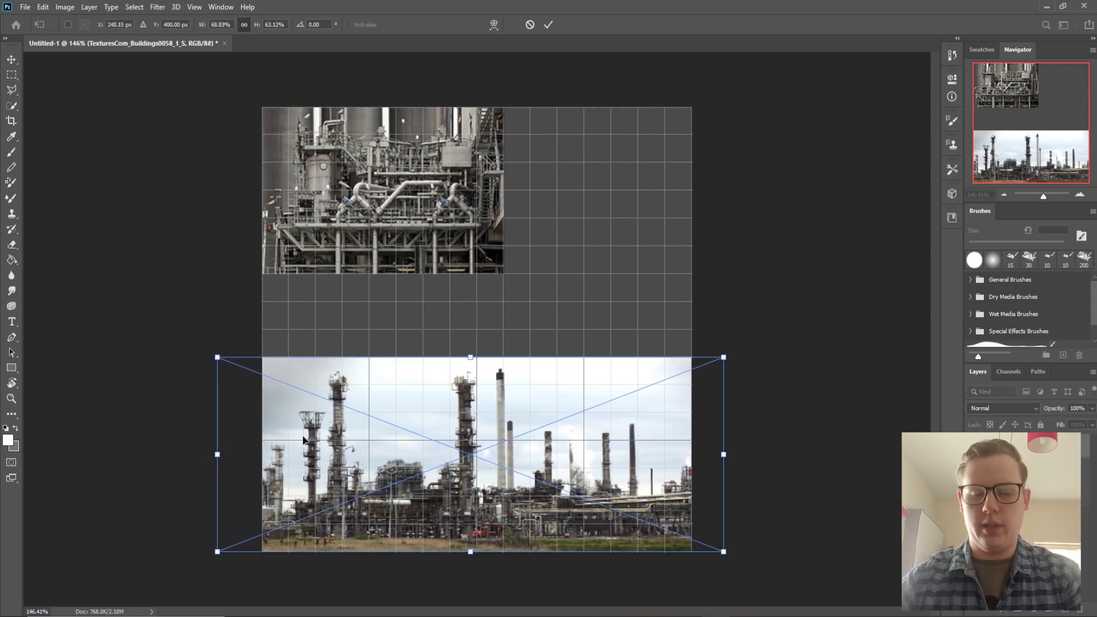
pyautogui.click(547, 25)
# Hide the grid and inspect how the pipework and skyline images sit on the canvas
pyautogui.hotkey('ctrl', "'")
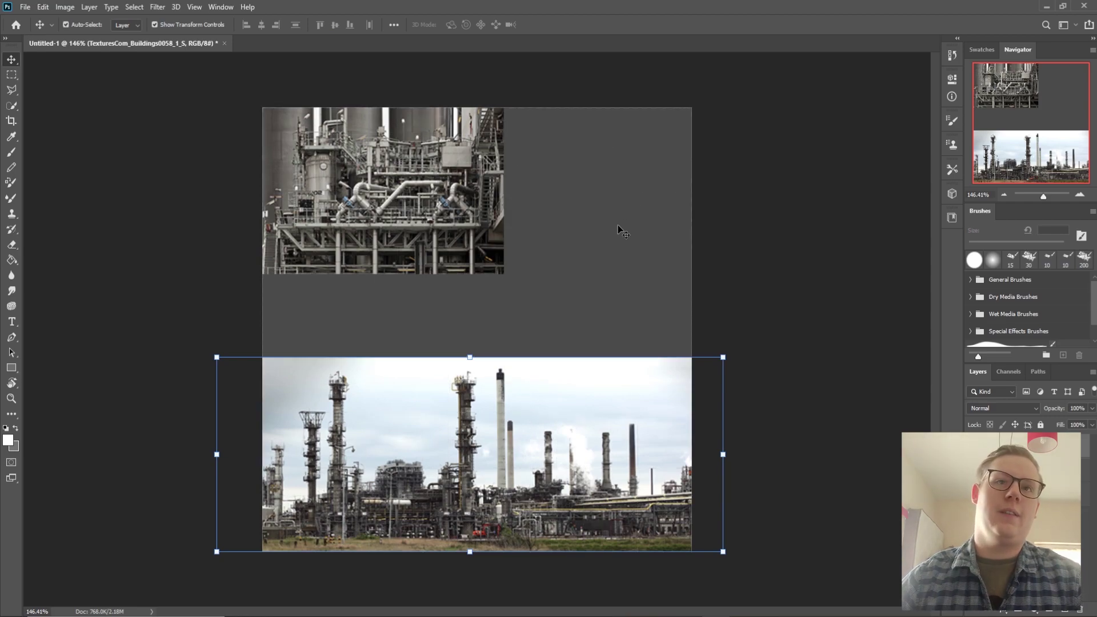
pyautogui.keyDown('alt'); pyautogui.scroll(-3, 623, 232); pyautogui.keyUp('alt')
pyautogui.keyDown('alt'); pyautogui.scroll(5, 629, 252); pyautogui.keyUp('alt')
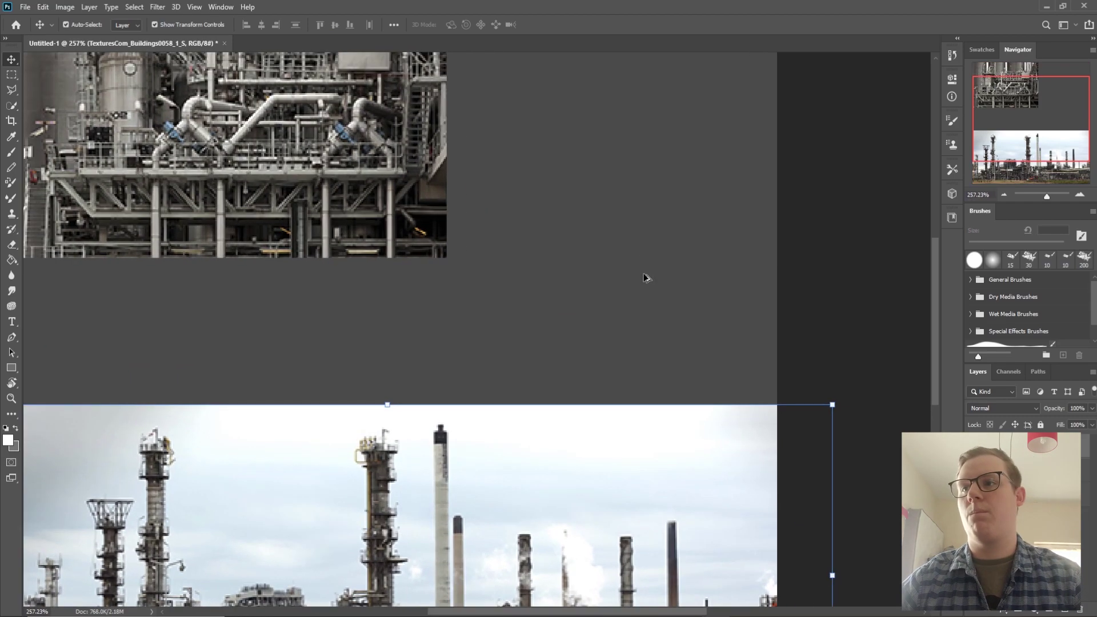
pyautogui.keyDown('alt'); pyautogui.scroll(-3, 644, 274); pyautogui.keyUp('alt')
pyautogui.keyDown('alt'); pyautogui.scroll(1, 646, 277); pyautogui.keyUp('alt')
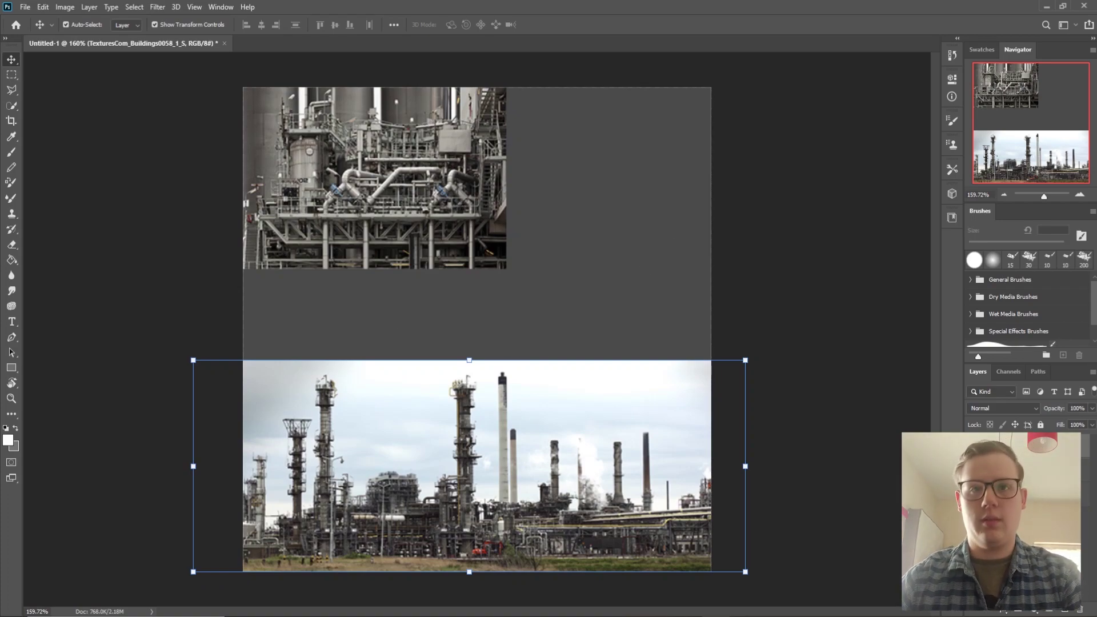
# Place the TexturesCom_Buildings0093_S silo image beside the pipework in the canvas's upper-right corner, at 20.47% width and 20.95% height
pyautogui.moveTo(580, 39); pyautogui.dragTo(578, 244)
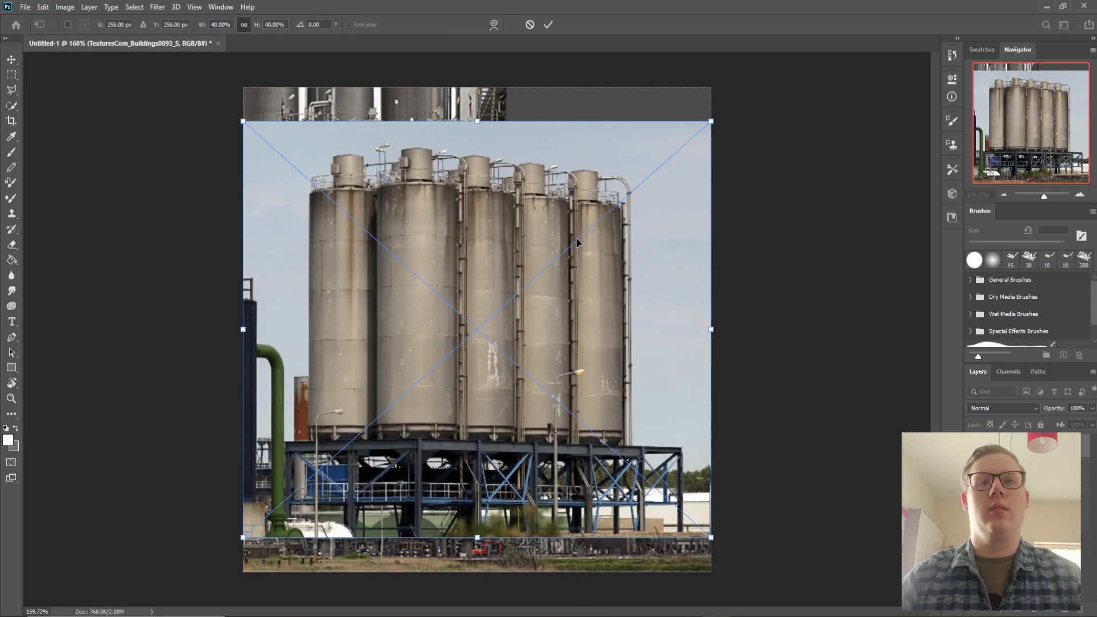
pyautogui.moveTo(244, 123); pyautogui.dragTo(475, 328)
pyautogui.moveTo(554, 333); pyautogui.dragTo(584, 126)
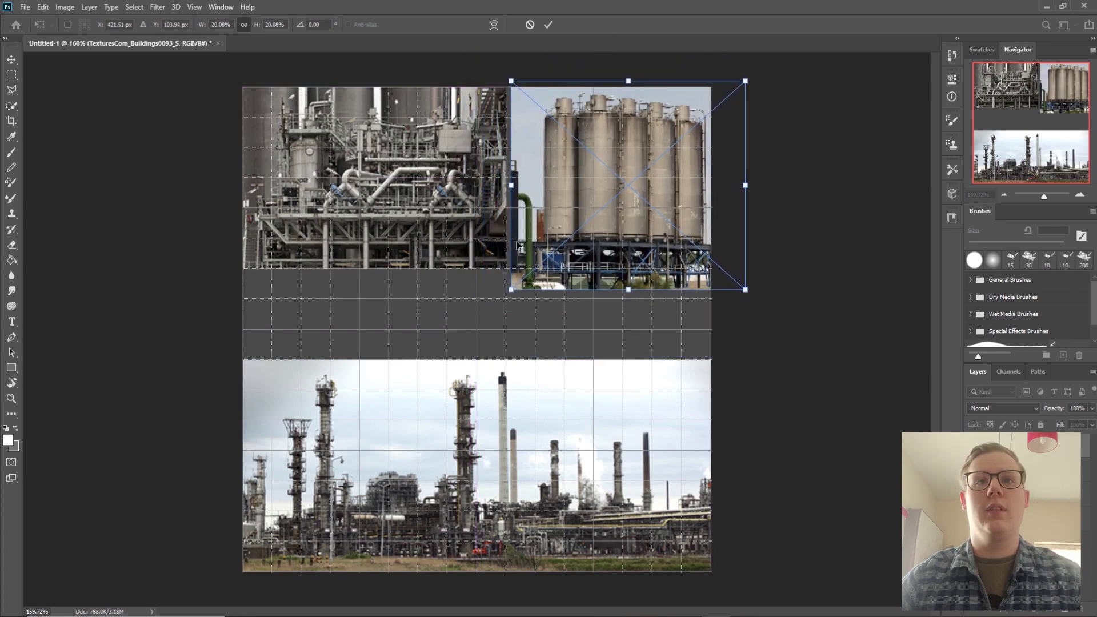
pyautogui.moveTo(511, 290); pyautogui.dragTo(507, 298)
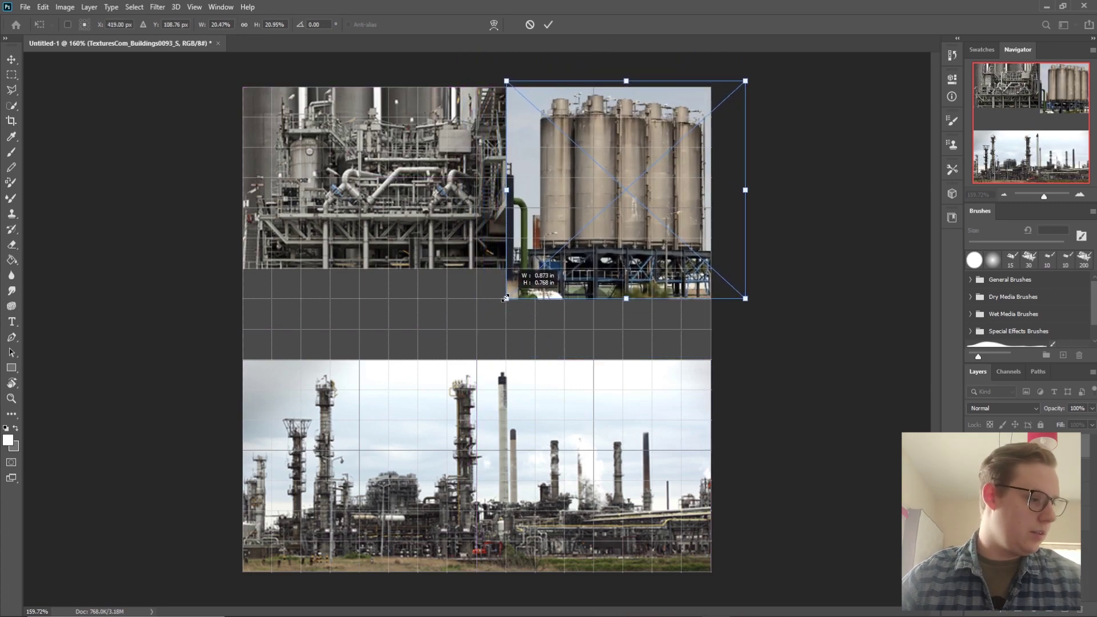
pyautogui.click(548, 25)
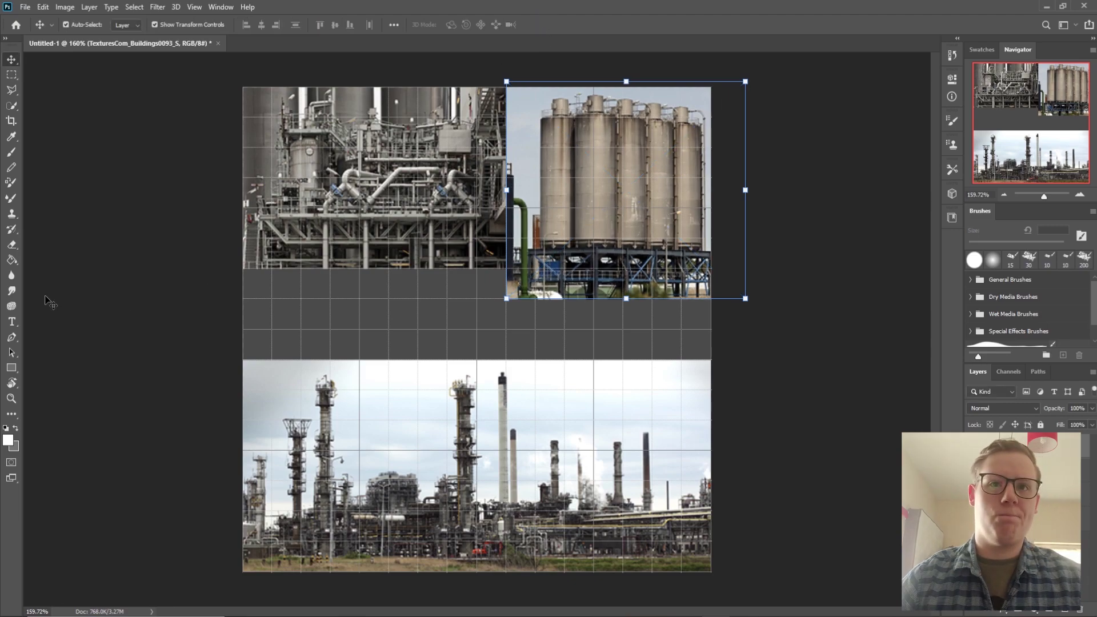
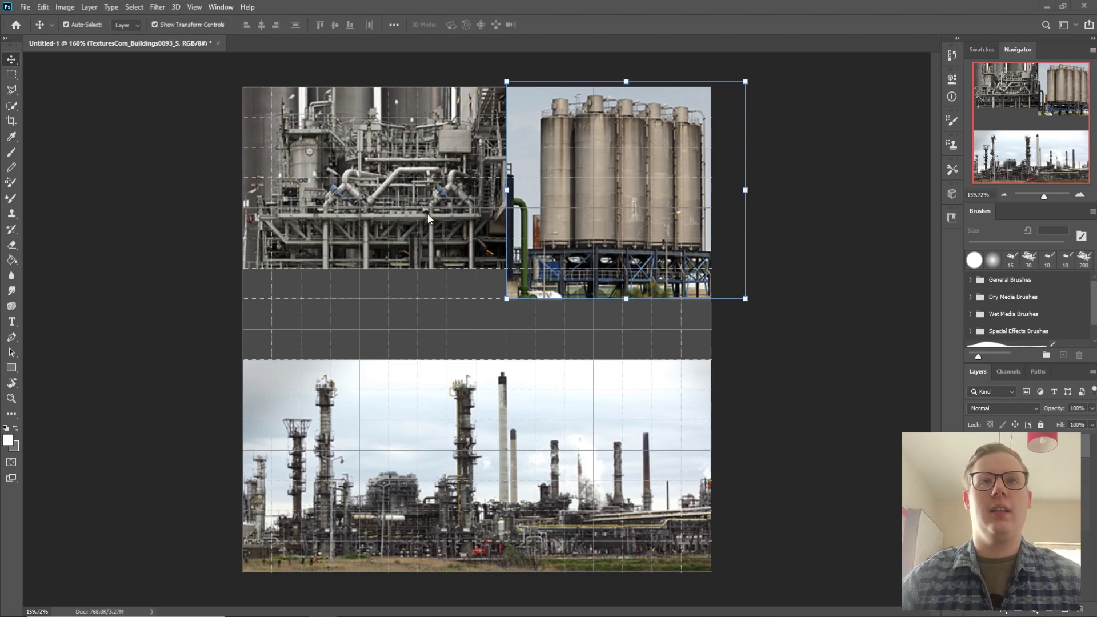
# Move the silo and pipework images down so both rest directly on the skyline image's upper edge
pyautogui.click(818, 352)
pyautogui.moveTo(532, 203); pyautogui.dragTo(532, 258)
pyautogui.moveTo(370, 141); pyautogui.dragTo(402, 217)
pyautogui.click(620, 198)
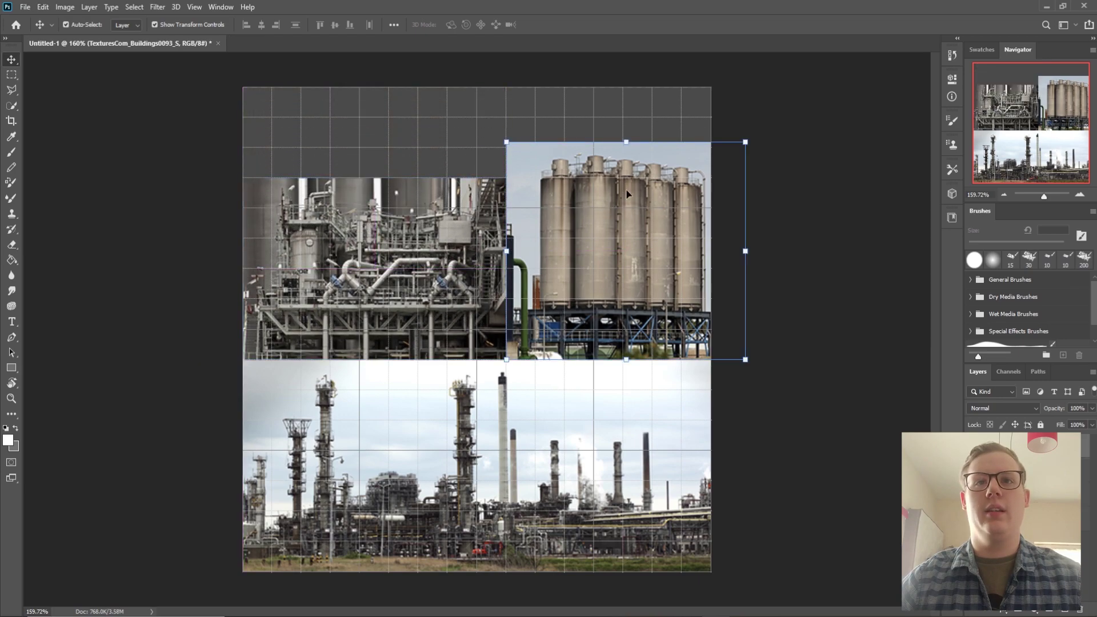
# Reduce the silo image's height to 17.45% so its upper edge lines up with the pipework image, and deselect it
pyautogui.moveTo(506, 142); pyautogui.dragTo(508, 179)
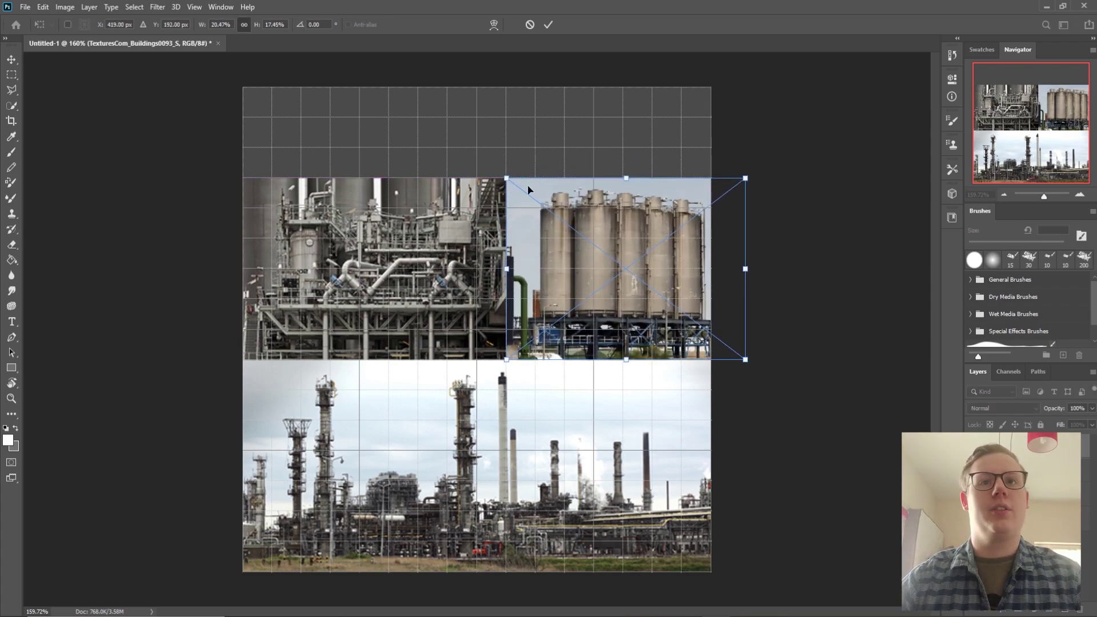
pyautogui.click(549, 25)
pyautogui.click(823, 233)
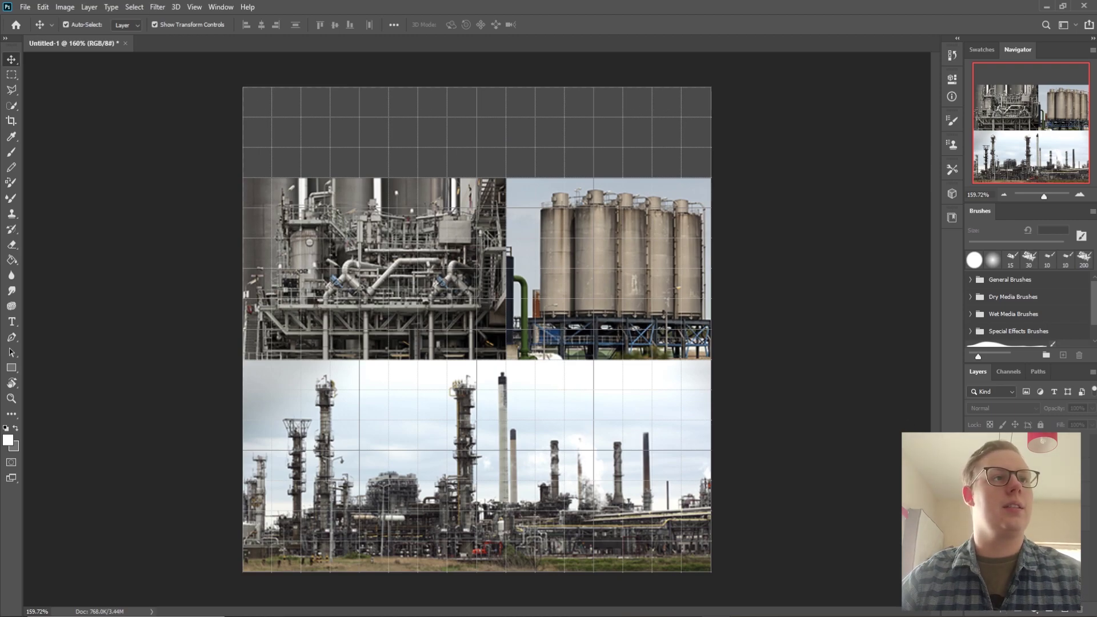
# Start saving the atlas as a PNG in the Youtube > Challenges > Textures folder on the SSD drive
pyautogui.click(27, 8)
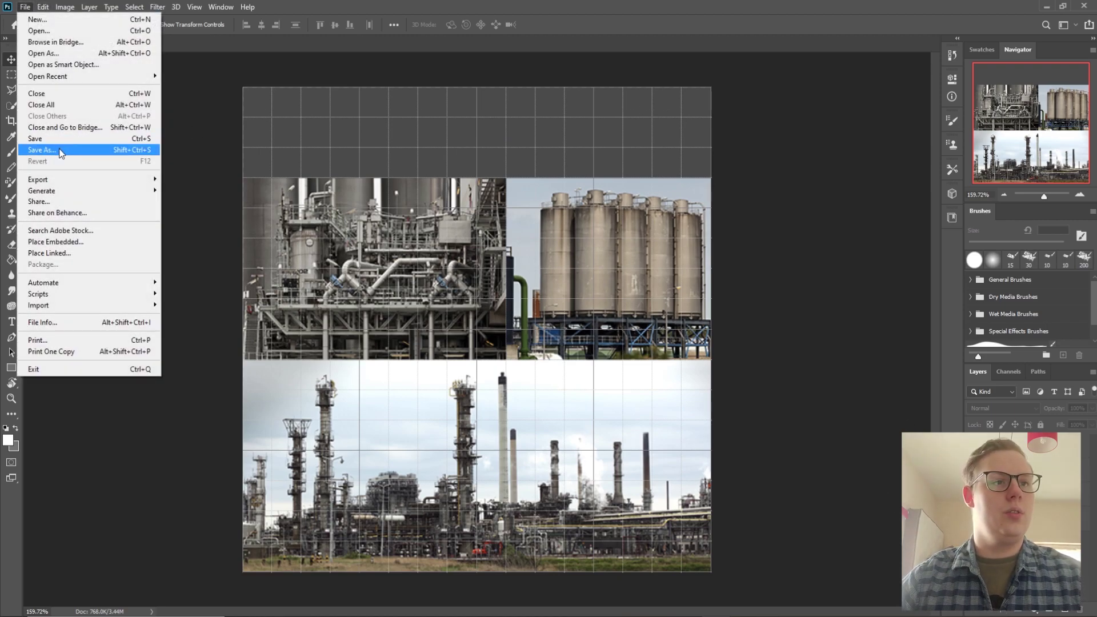
pyautogui.click(57, 147)
pyautogui.click(127, 472)
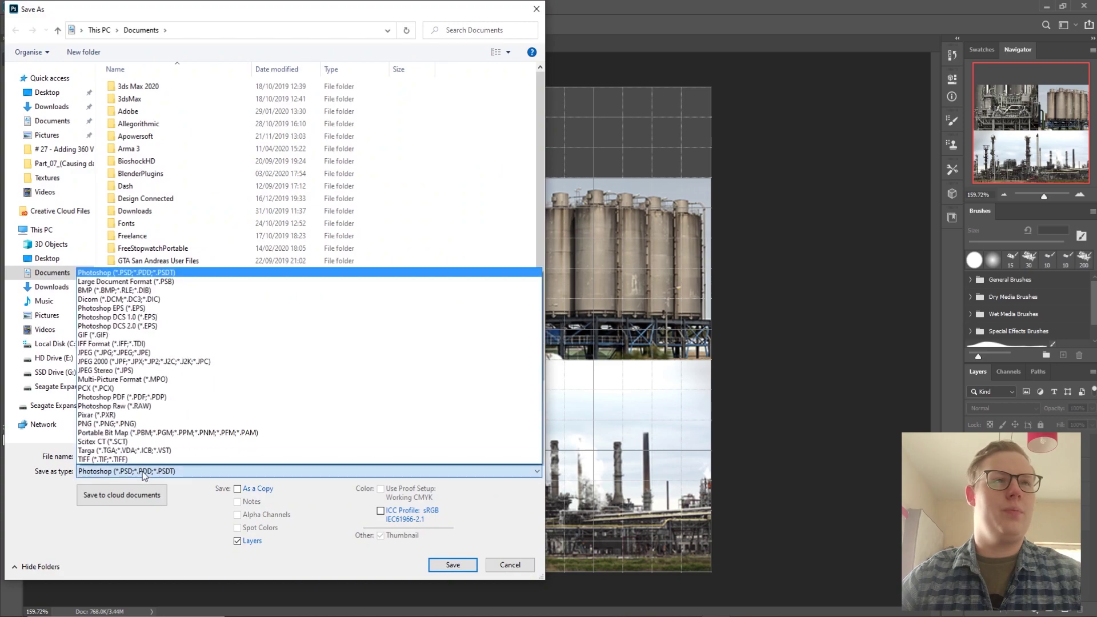
pyautogui.click(116, 425)
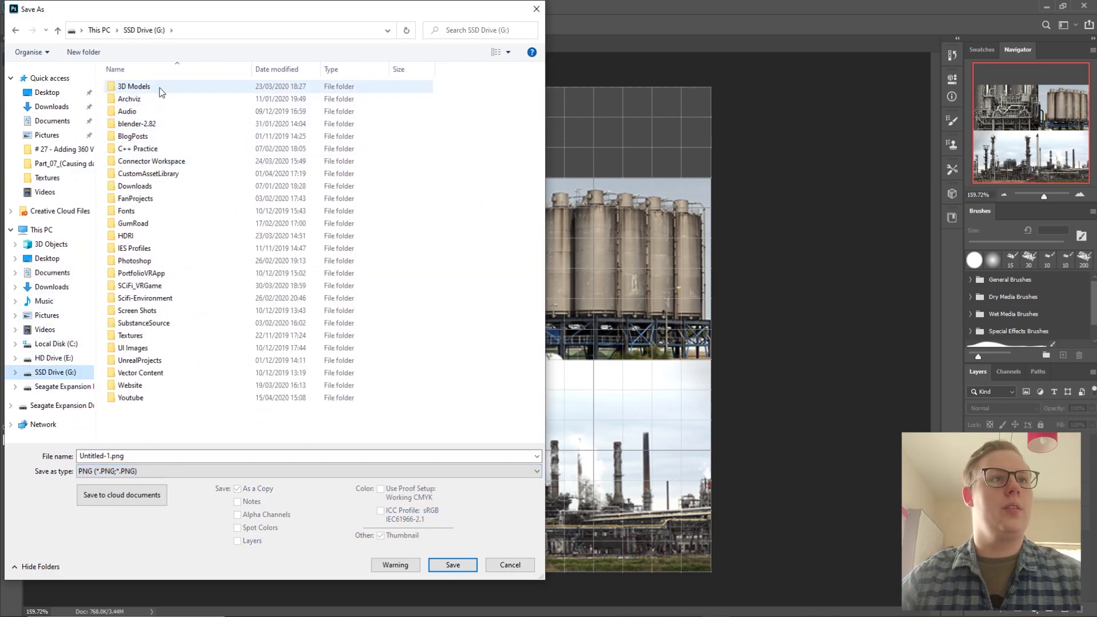
pyautogui.doubleClick(129, 398)
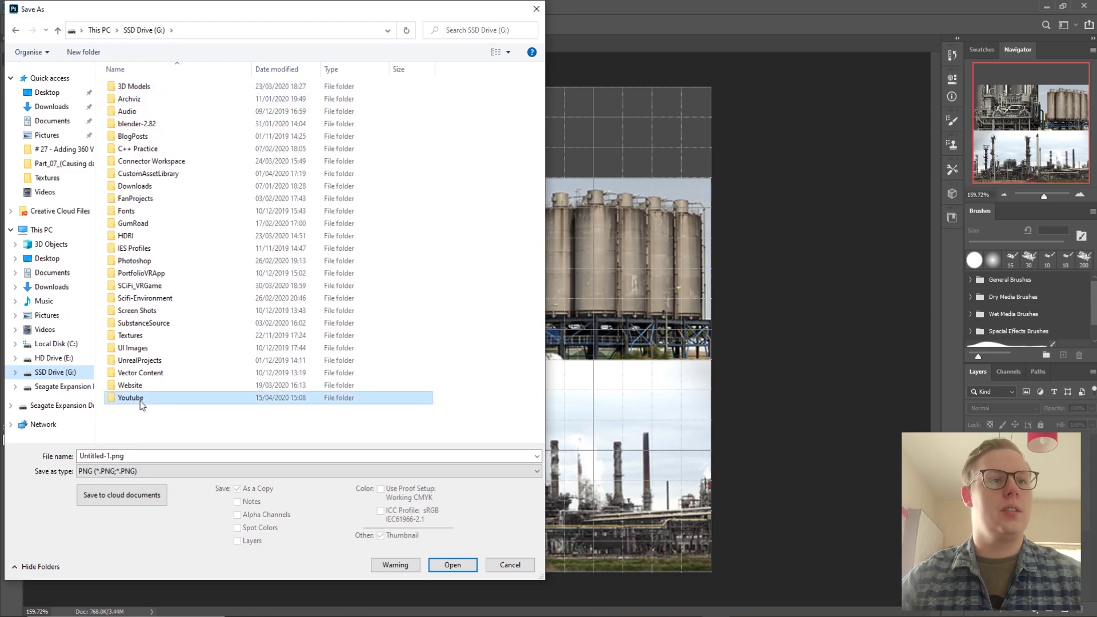
pyautogui.doubleClick(154, 105)
pyautogui.click(158, 100)
pyautogui.doubleClick(159, 99)
# Save the PNG under a name beginning T_ChemicalPlant_Basec with medium file size, and hide the canvas grid
pyautogui.click(148, 456)
pyautogui.write('Ch')
pyautogui.write('T')
pyautogui.click(214, 461)
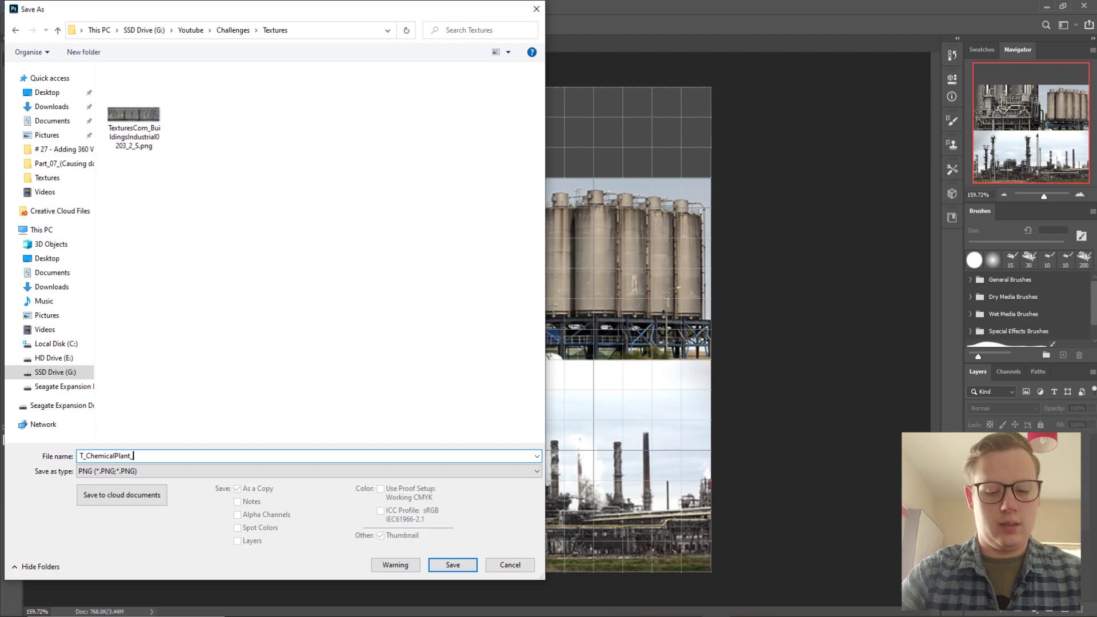
pyautogui.write('ed')
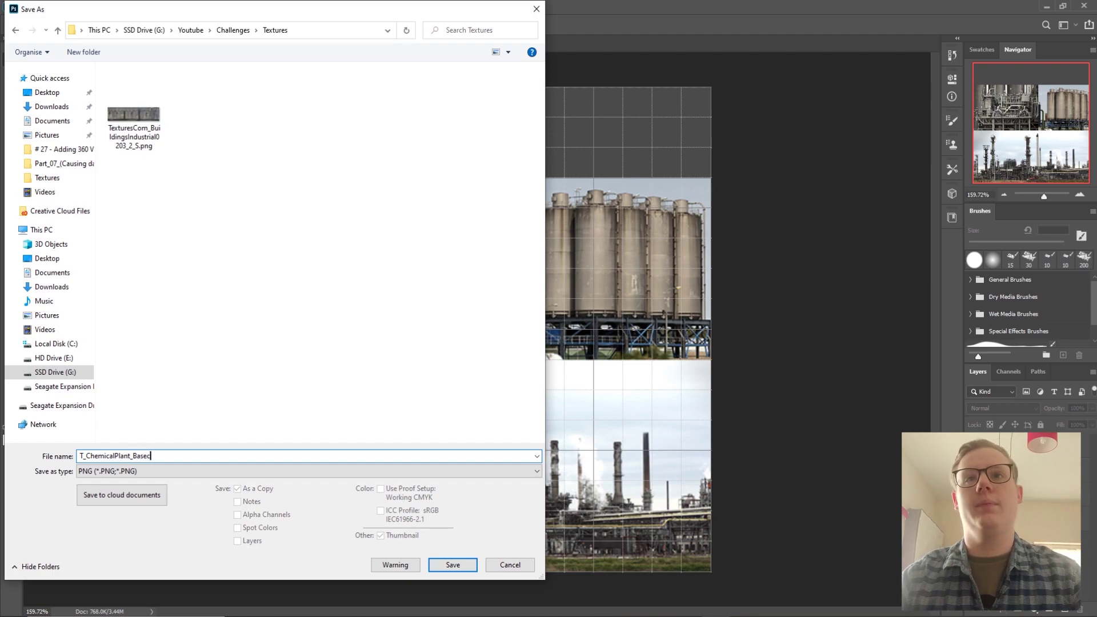
pyautogui.press('Return')
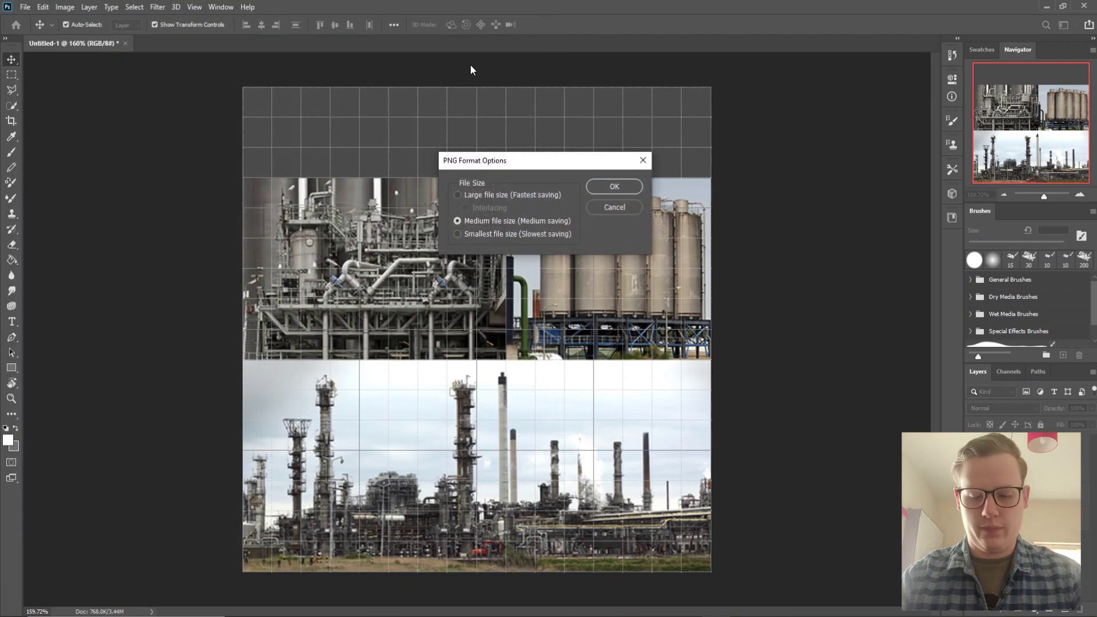
pyautogui.click(604, 182)
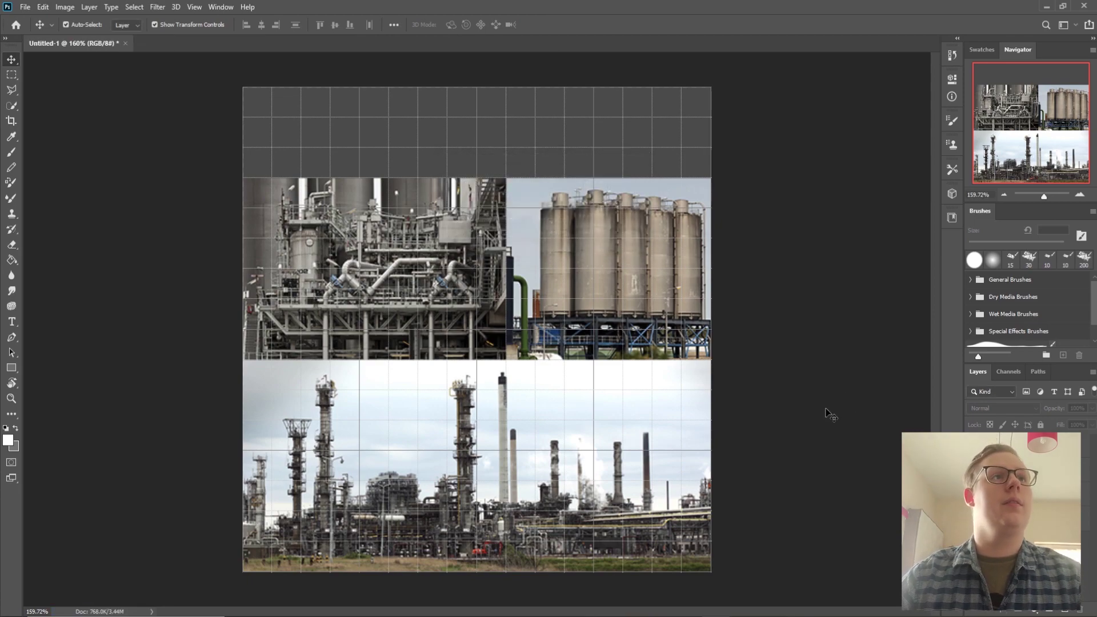
pyautogui.hotkey('ctrl', "'")
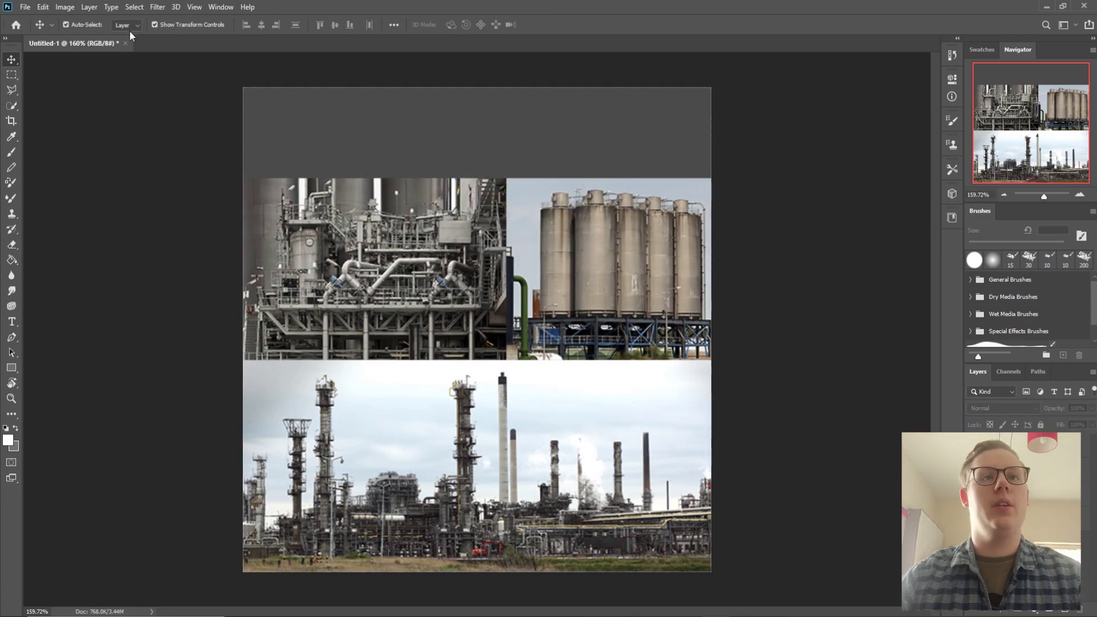
pyautogui.rightClick(204, 47)
pyautogui.click(240, 116)
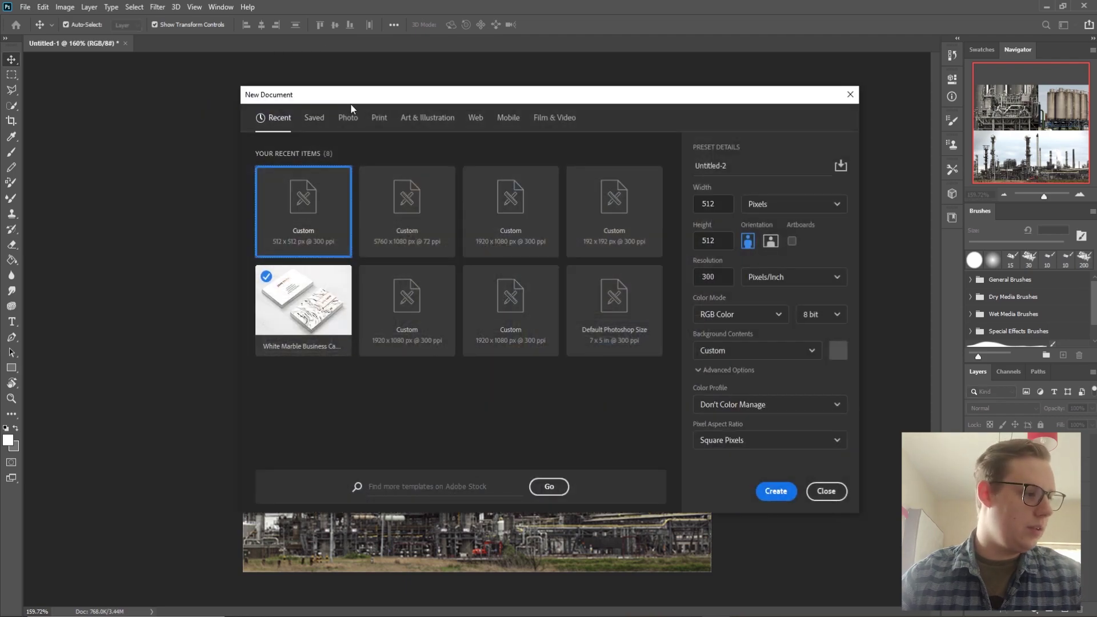
pyautogui.doubleClick(324, 213)
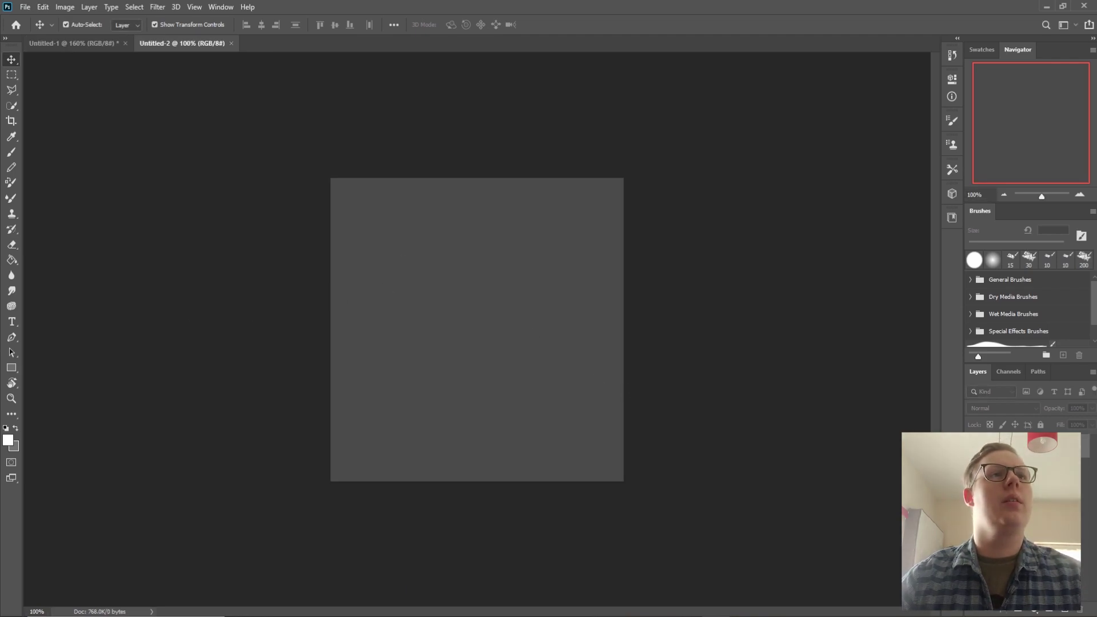
pyautogui.click(231, 43)
# Create a new 512 x 512 pixel document at 300 pixels per inch in 8-bit RGB Color
pyautogui.rightClick(228, 44)
pyautogui.click(269, 110)
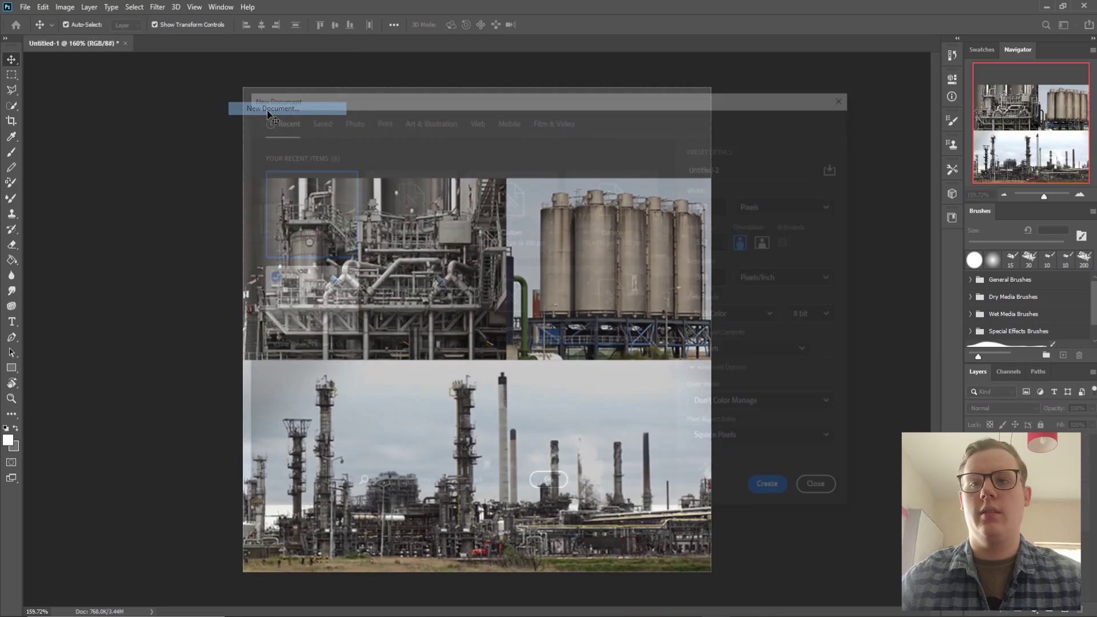
pyautogui.click(776, 493)
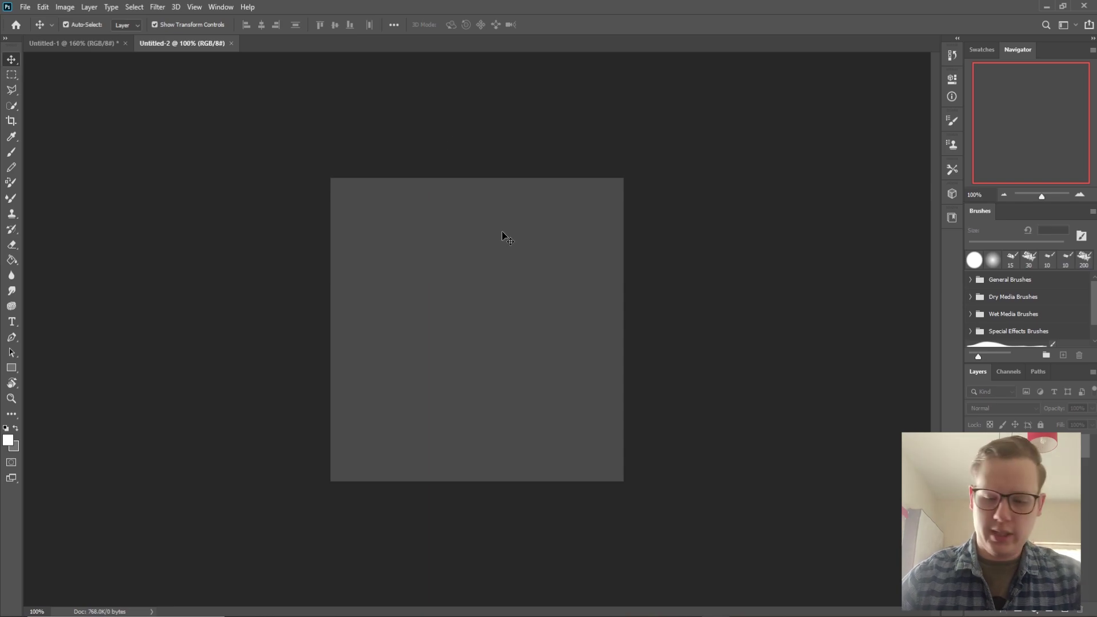
# Show the grid and place the TexturesCom_BuildingsIndustrial0060_S brick wall image along the canvas's lower edge at 12.00% scale
pyautogui.keyDown('alt'); pyautogui.scroll(3, 502, 231); pyautogui.keyUp('alt')
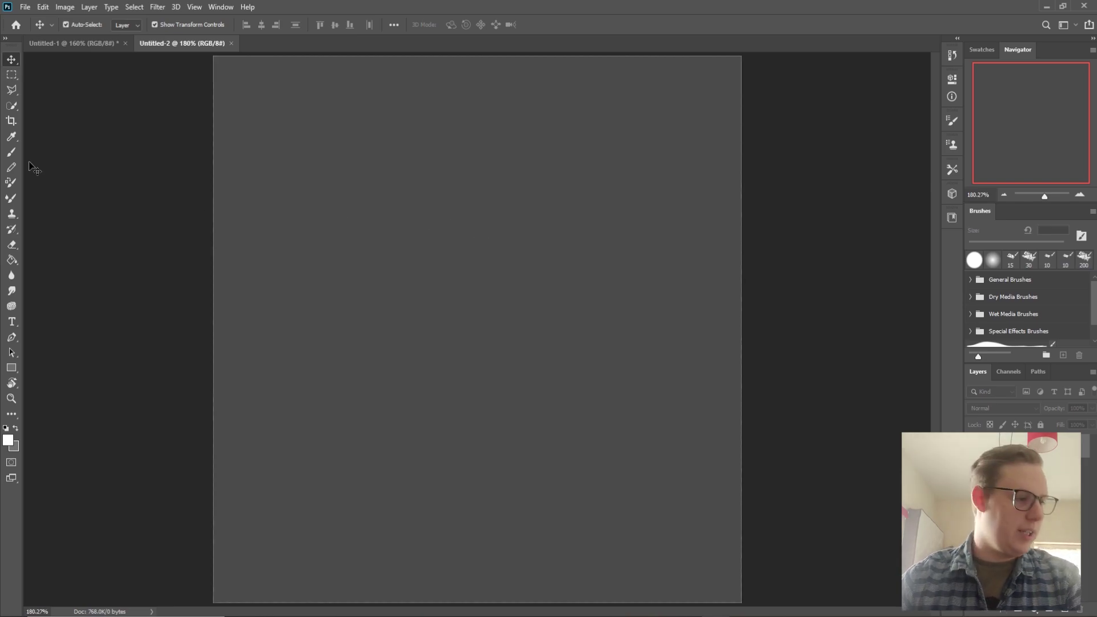
pyautogui.hotkey('ctrl', "'")
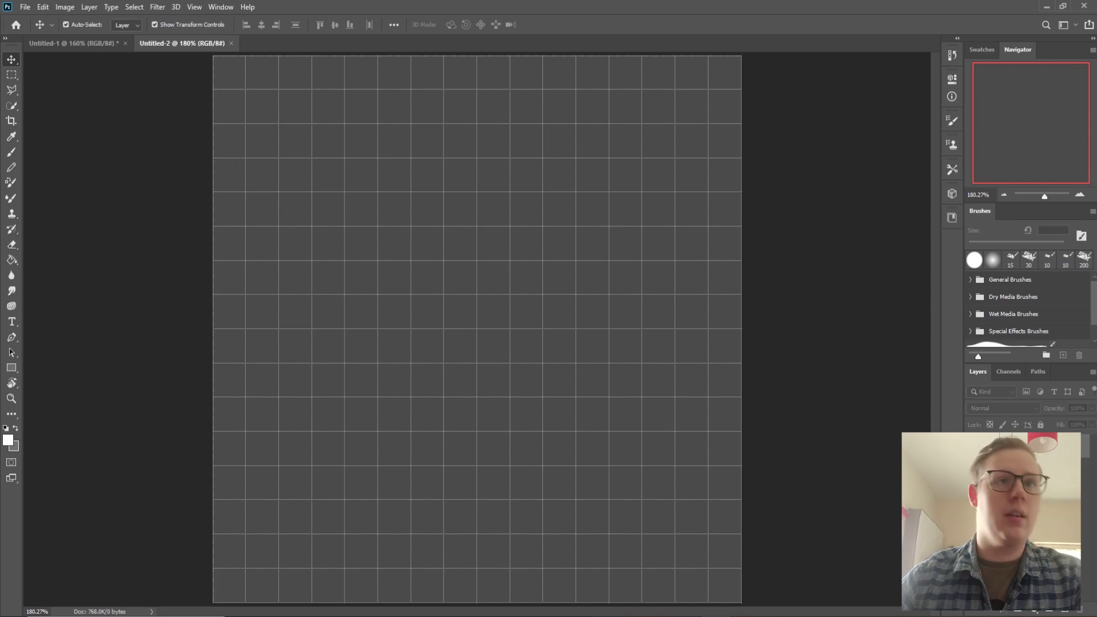
pyautogui.moveTo(318, 215); pyautogui.dragTo(423, 282)
pyautogui.moveTo(460, 206); pyautogui.dragTo(468, 296)
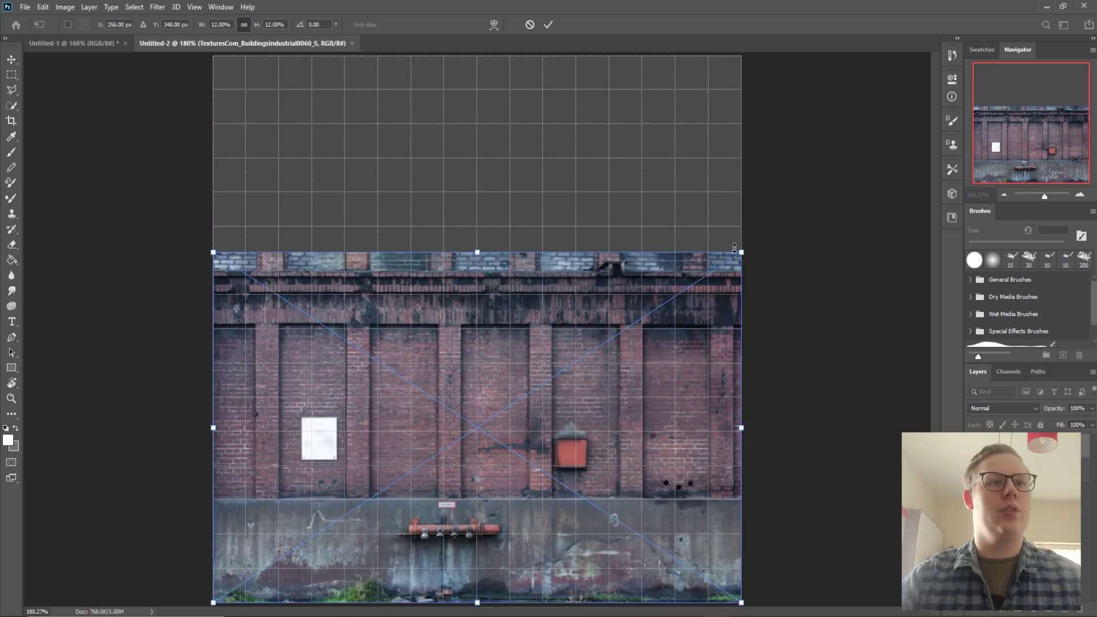
# Outline the strip above the brick wall's cornice with the Polygonal Lasso, rasterize the layer, delete the strip and deselect
pyautogui.click(12, 89)
pyautogui.click(213, 273)
pyautogui.click(741, 273)
pyautogui.click(752, 238)
pyautogui.click(180, 209)
pyautogui.click(220, 271)
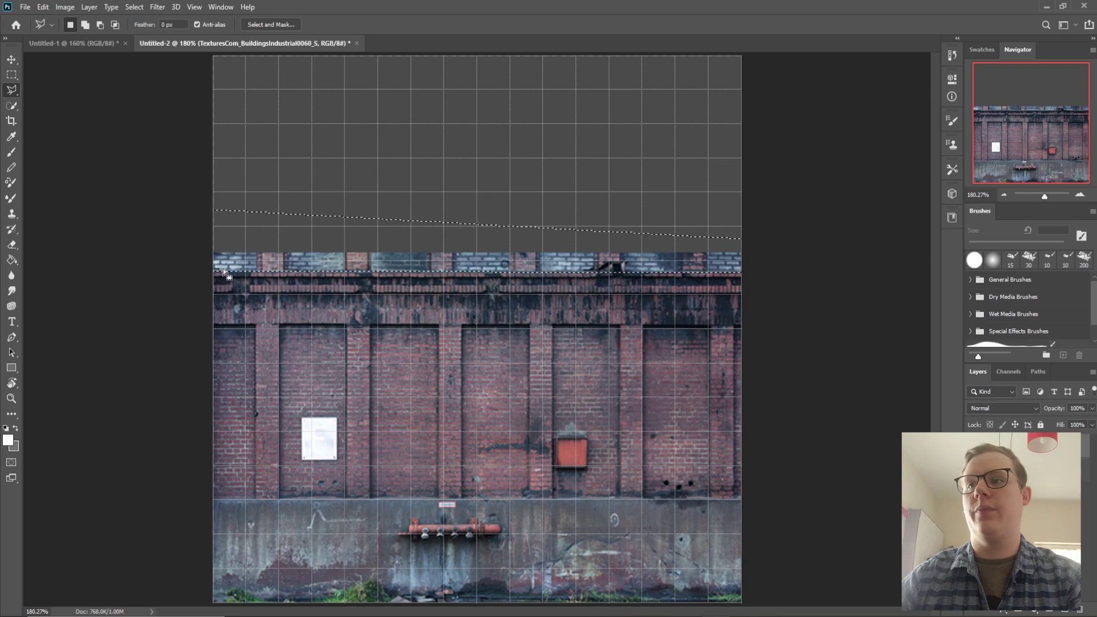
pyautogui.press('Delete')
pyautogui.press('Return')
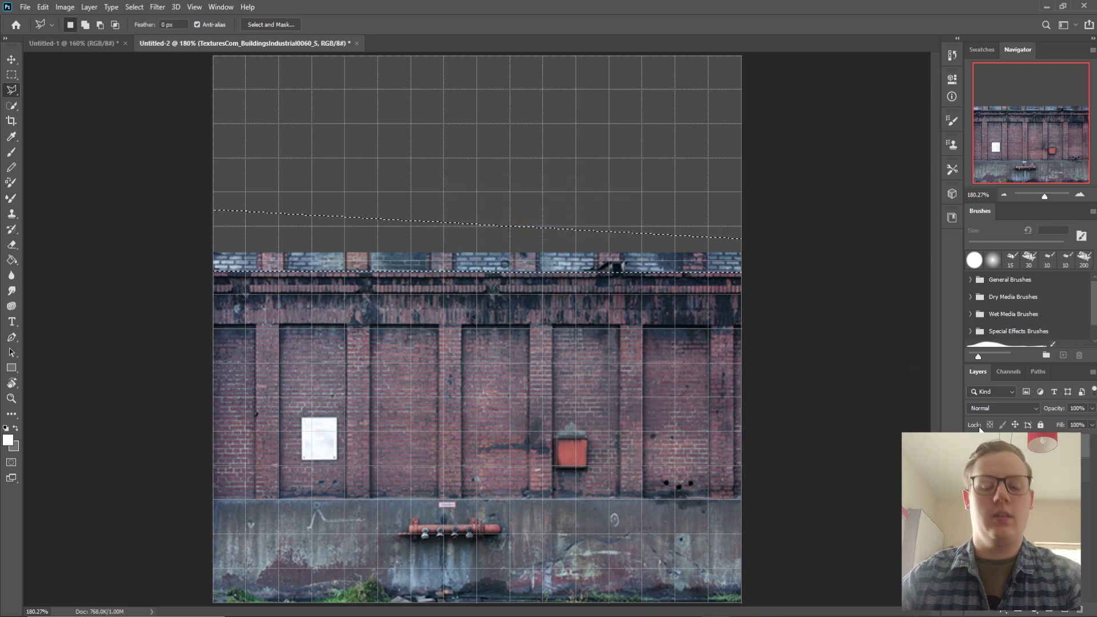
pyautogui.rightClick(1001, 443)
pyautogui.click(897, 327)
pyautogui.press('Delete')
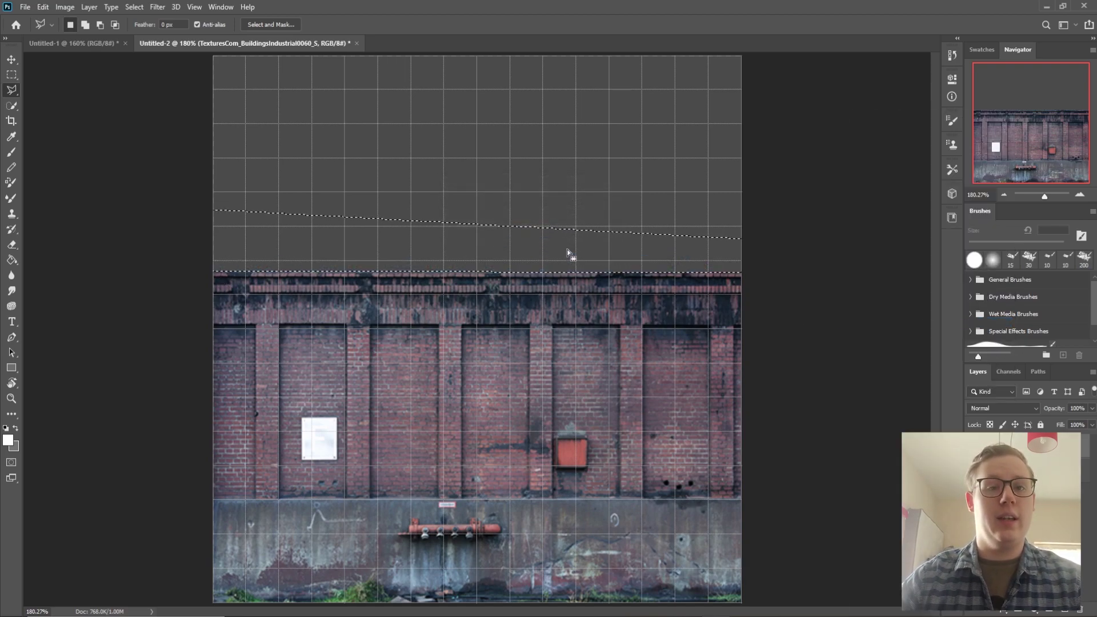
pyautogui.hotkey('ctrl', 'd')
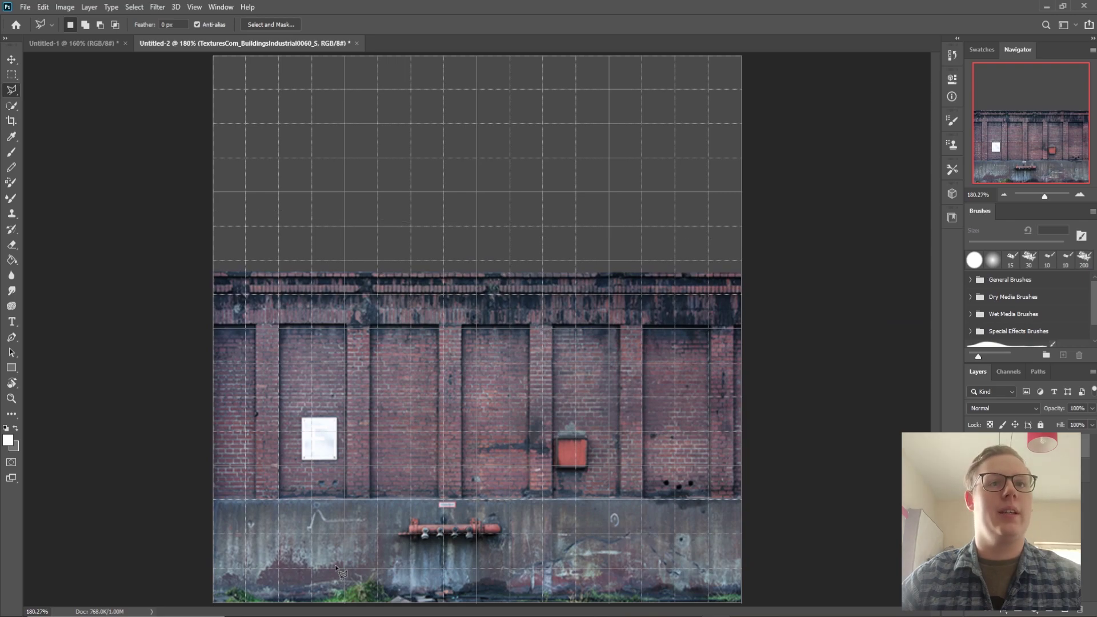
# Scale the brick wall to 81.25% width and 82.32% height and align it with the canvas's lower-left corner
pyautogui.click(12, 58)
pyautogui.moveTo(476, 271); pyautogui.dragTo(461, 361)
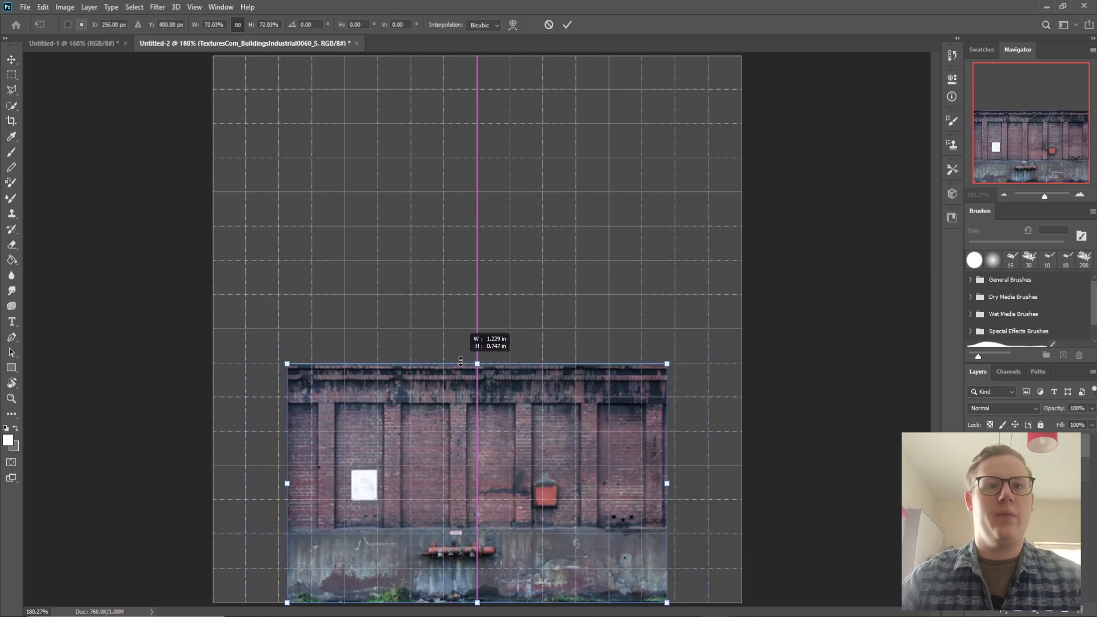
pyautogui.moveTo(496, 422); pyautogui.dragTo(426, 420)
pyautogui.moveTo(405, 364); pyautogui.dragTo(424, 328)
pyautogui.moveTo(455, 398); pyautogui.dragTo(475, 397)
pyautogui.keyDown('alt'); pyautogui.scroll(-3, 707, 387); pyautogui.keyUp('alt')
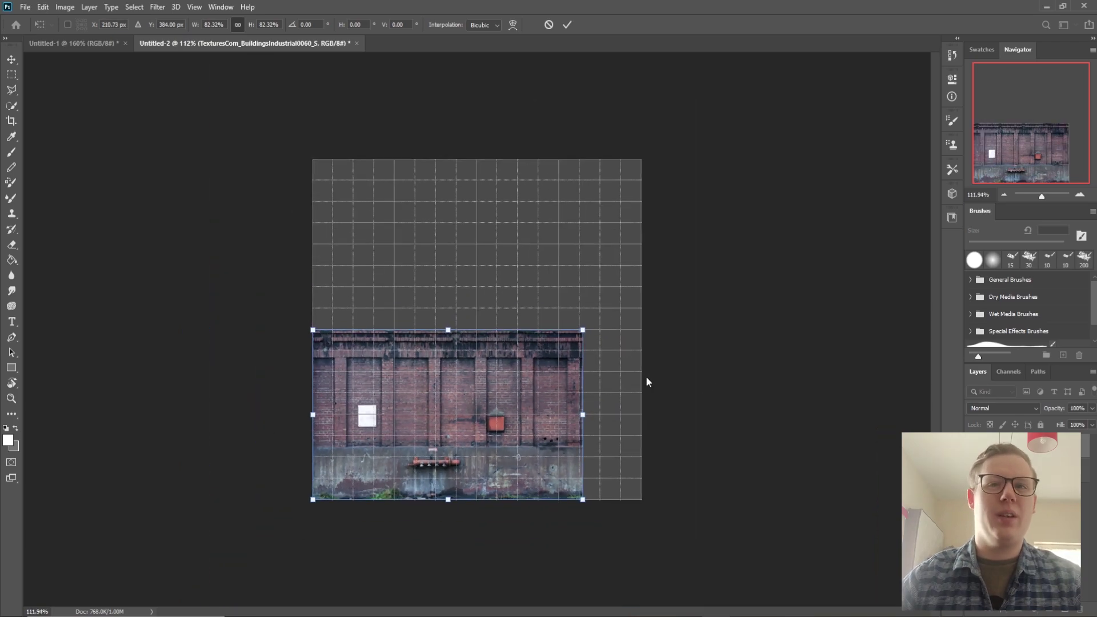
pyautogui.keyDown('alt'); pyautogui.scroll(3, 627, 400); pyautogui.keyUp('alt')
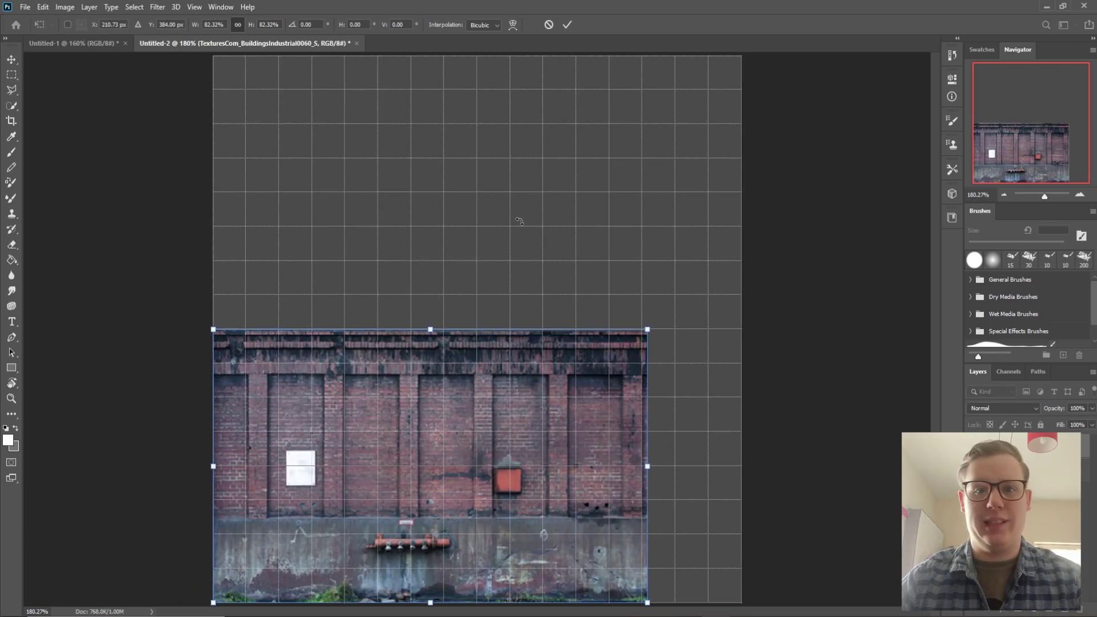
pyautogui.moveTo(648, 466); pyautogui.dragTo(644, 466)
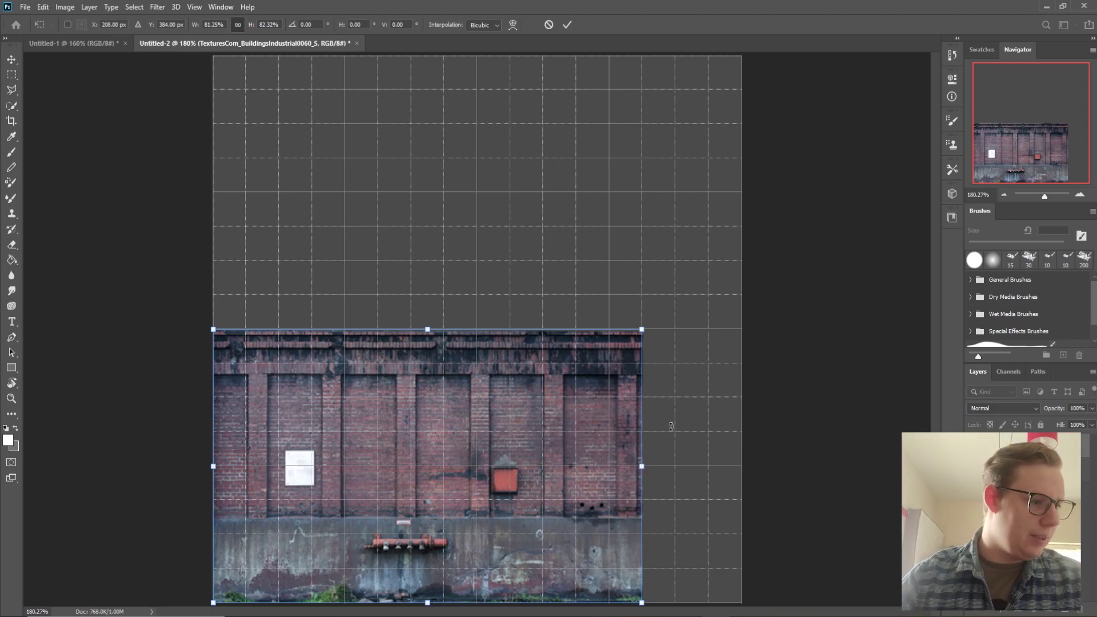
pyautogui.click(565, 26)
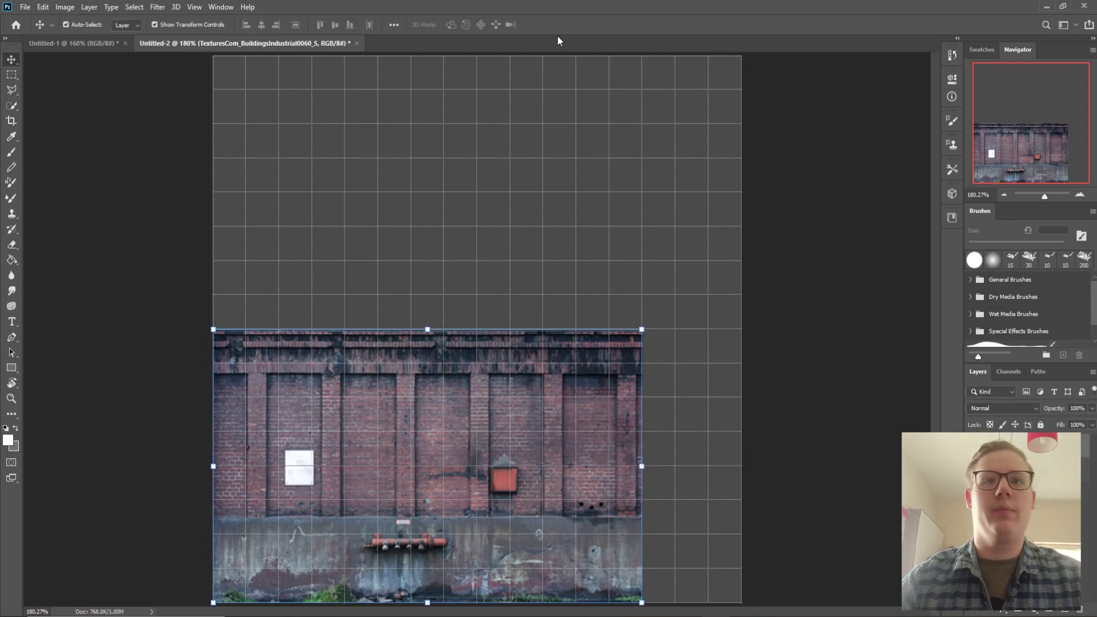
# Place the TexturesCom_BuildingsIndustrial0143_1_S window facade above the brick wall, flush with the canvas's left edge, at 25.00% width and 25.47% height
pyautogui.moveTo(477, 294); pyautogui.dragTo(506, 165)
pyautogui.keyDown('alt'); pyautogui.scroll(-2, 766, 309); pyautogui.keyUp('alt')
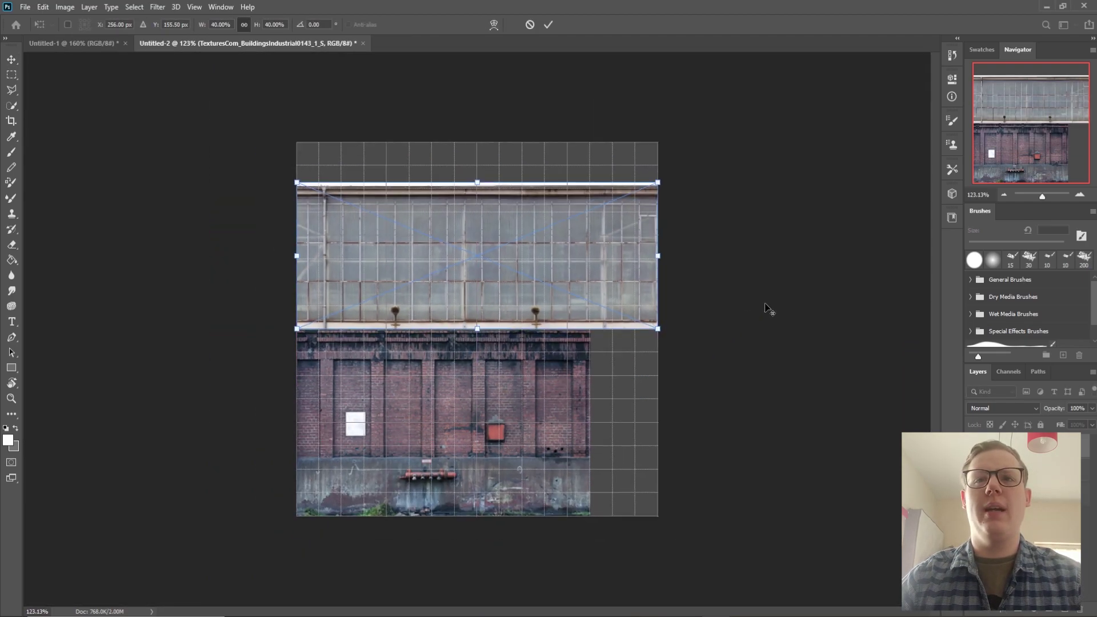
pyautogui.moveTo(696, 153); pyautogui.dragTo(530, 217)
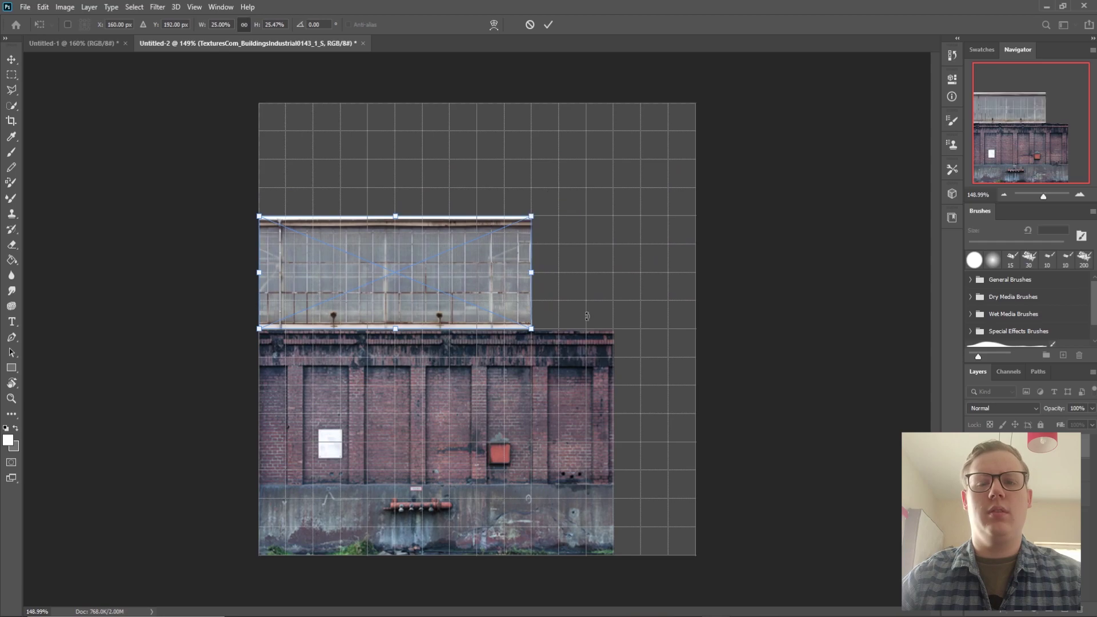
pyautogui.click(548, 25)
# Scale the brick wall to 76.92% width and 74.46% height to match the facade's width, and lower the facade onto it
pyautogui.click(609, 339)
pyautogui.moveTo(614, 329); pyautogui.dragTo(535, 376)
pyautogui.moveTo(537, 466); pyautogui.dragTo(534, 468)
pyautogui.moveTo(395, 380); pyautogui.dragTo(395, 386)
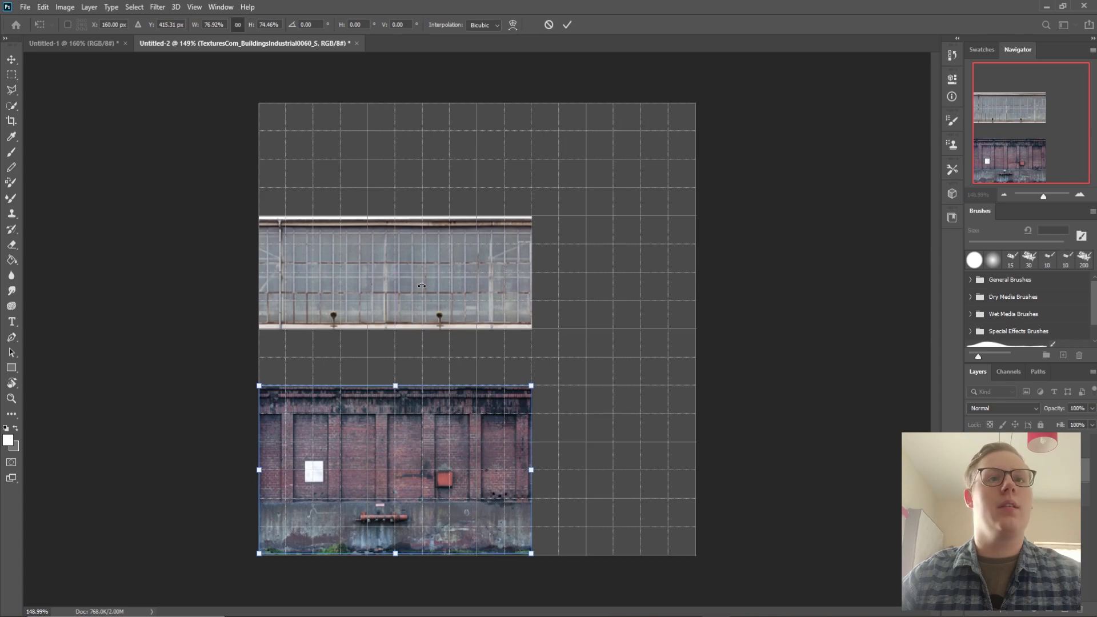
pyautogui.click(566, 24)
pyautogui.click(442, 267)
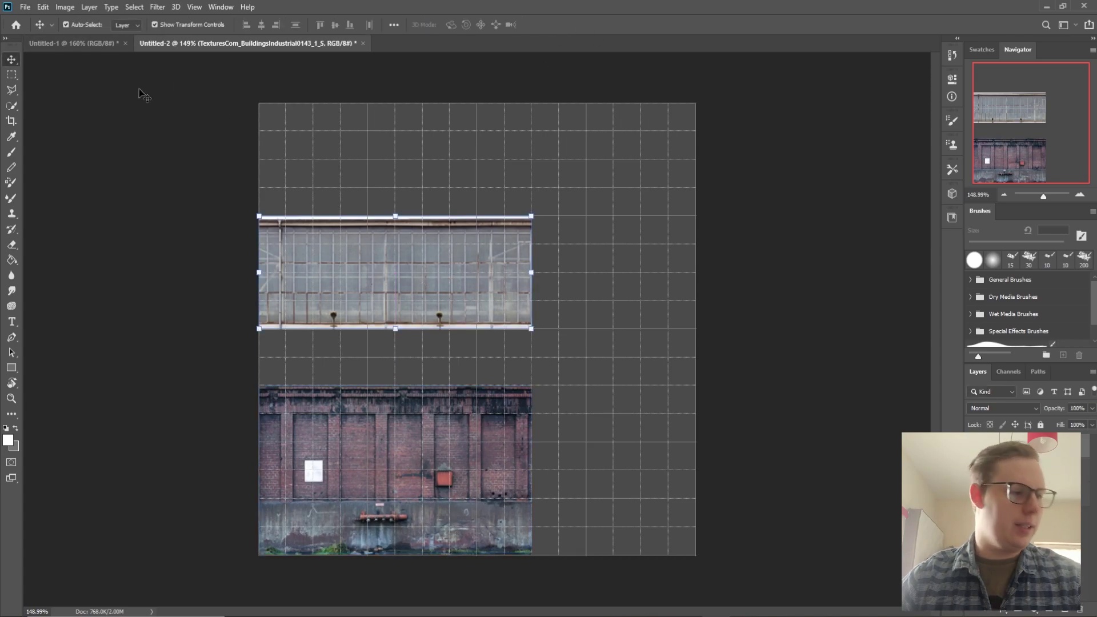
pyautogui.moveTo(437, 269); pyautogui.dragTo(612, 303)
# Place the TexturesCom_Roads0098_2_S image at 12.00% scale, rotated 90 degrees, along the canvas's right edge
pyautogui.moveTo(703, 261); pyautogui.dragTo(543, 456)
pyautogui.moveTo(446, 341); pyautogui.dragTo(617, 336)
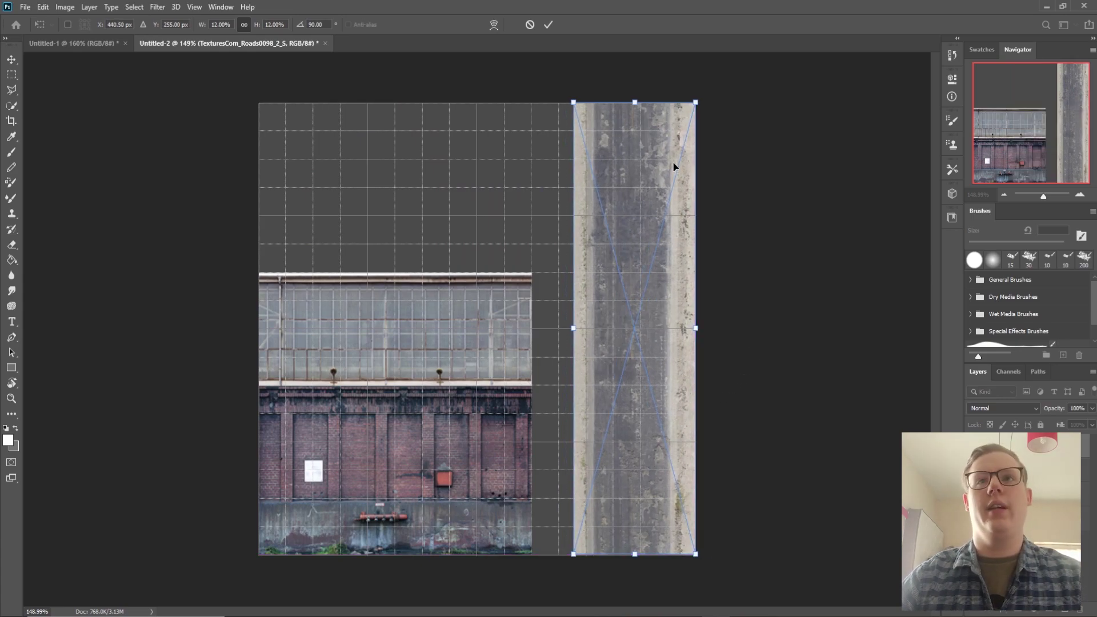
# Select the road's dark surface, invert the selection, rasterize the layer, delete the kerbs, deselect, and move the strip against the canvas's right edge
pyautogui.click(11, 75)
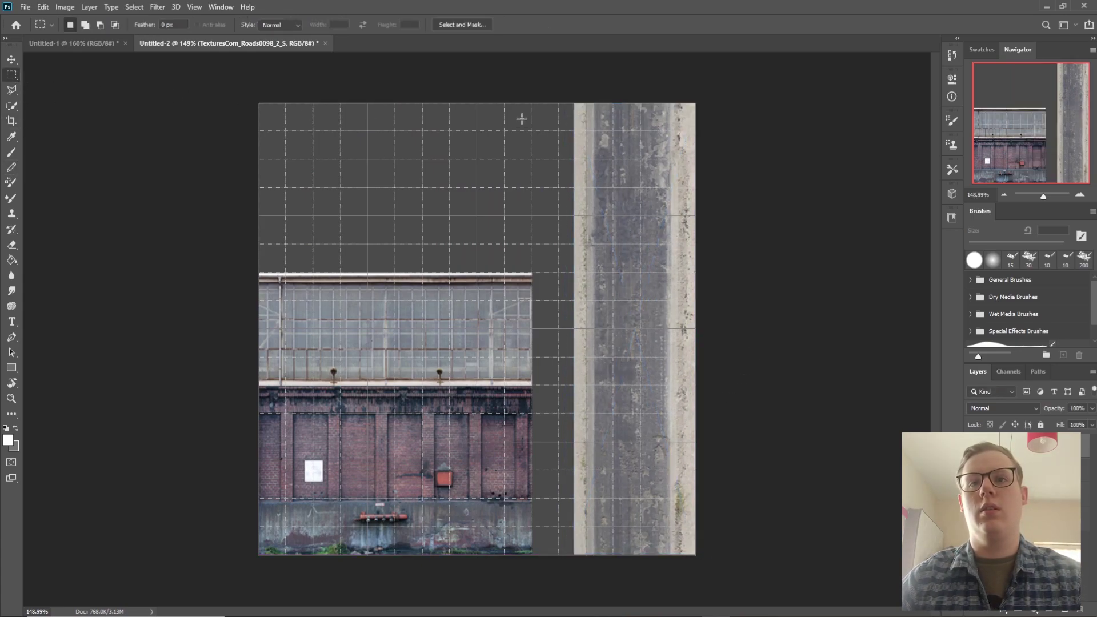
pyautogui.moveTo(592, 103); pyautogui.dragTo(675, 555)
pyautogui.hotkey('ctrl', 'v')
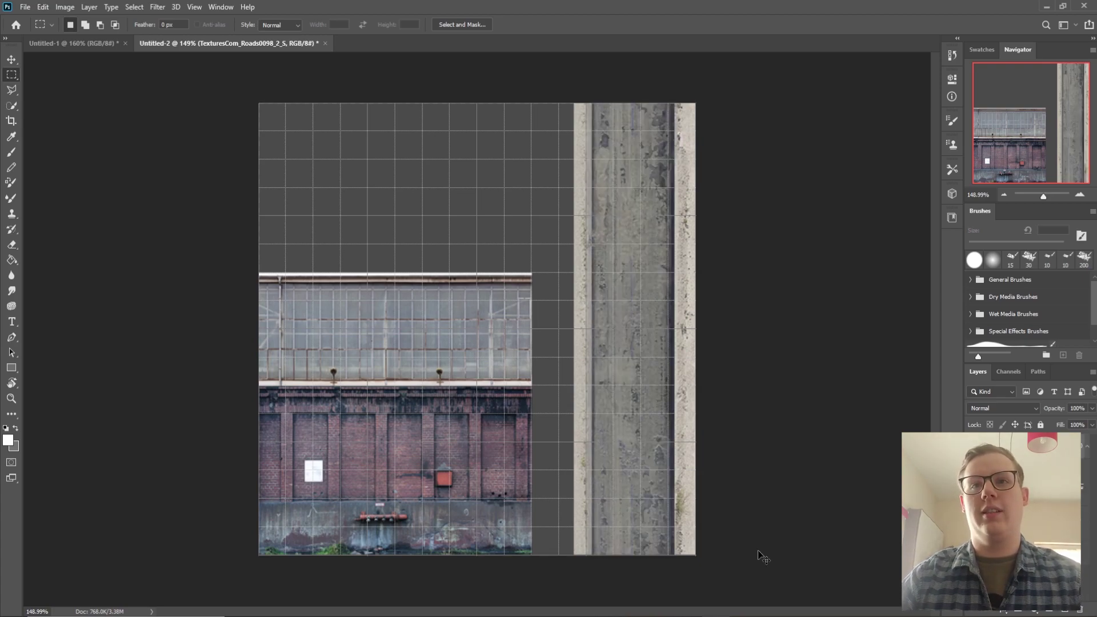
pyautogui.rightClick(658, 326)
pyautogui.click(693, 342)
pyautogui.rightClick(1011, 449)
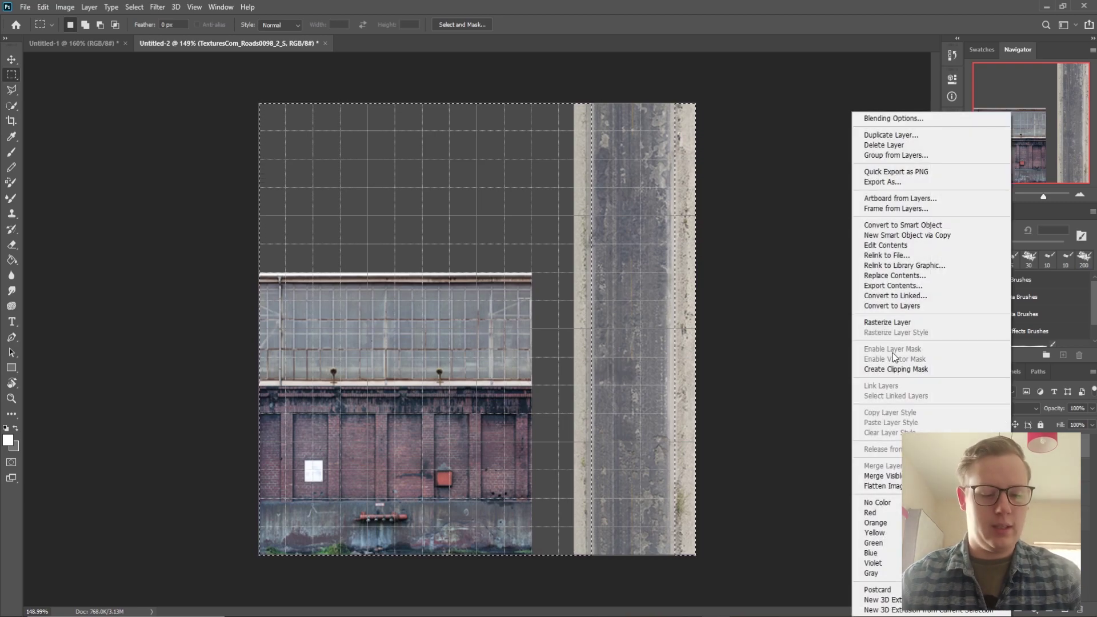
pyautogui.click(889, 322)
pyautogui.press('Delete')
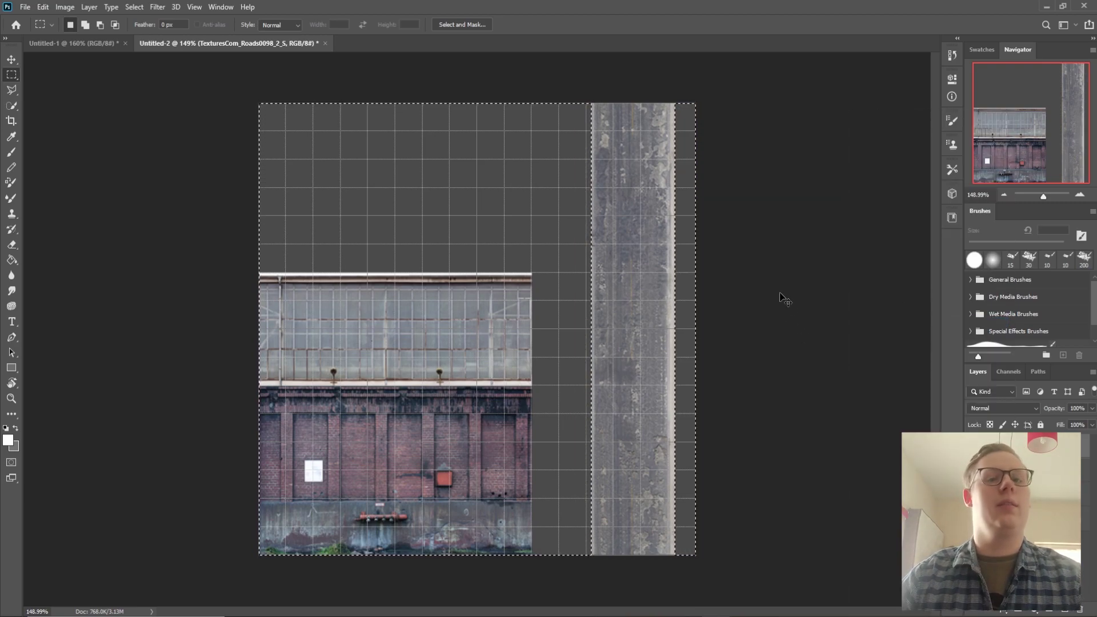
pyautogui.hotkey('ctrl', 'd')
pyautogui.click(12, 59)
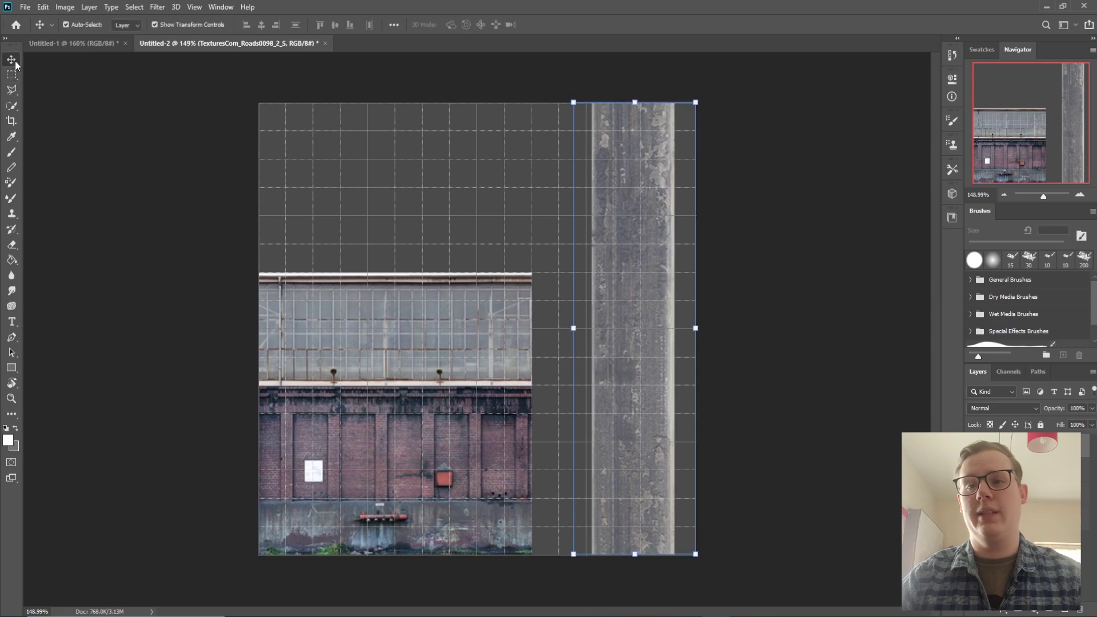
pyautogui.moveTo(633, 233); pyautogui.dragTo(654, 238)
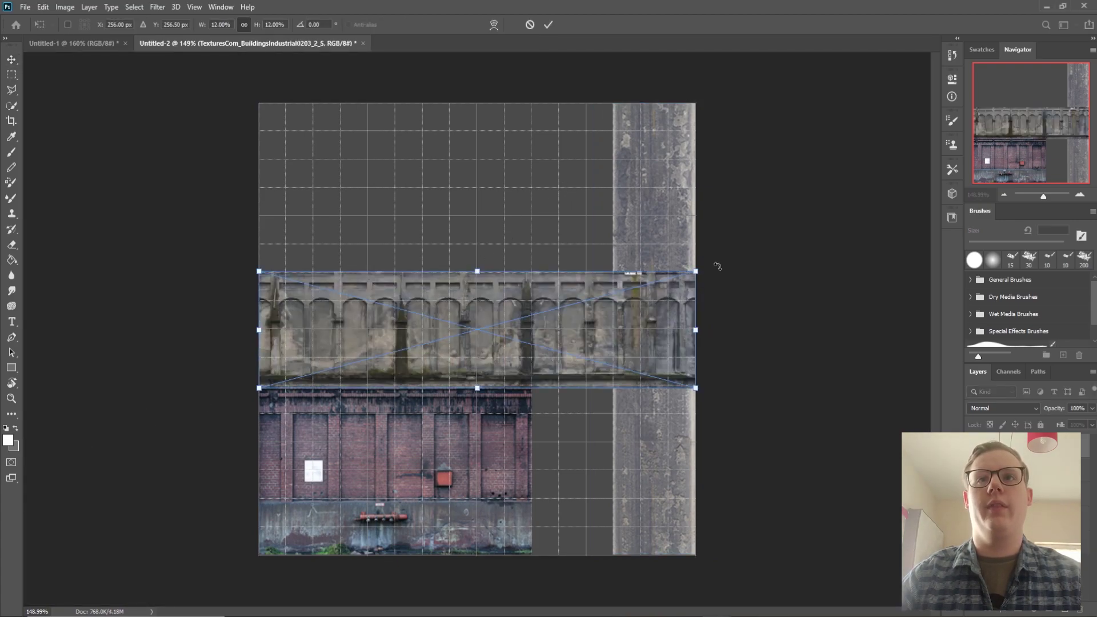
# Place the TexturesCom_BuildingsIndustrial0203_2_S arched wall at 12.00% scale, rotated -90 degrees, directly against the road strip's left side
pyautogui.keyDown('shift'); pyautogui.moveTo(718, 266); pyautogui.dragTo(417, 91); pyautogui.keyUp('shift')
pyautogui.moveTo(501, 186); pyautogui.dragTo(562, 200)
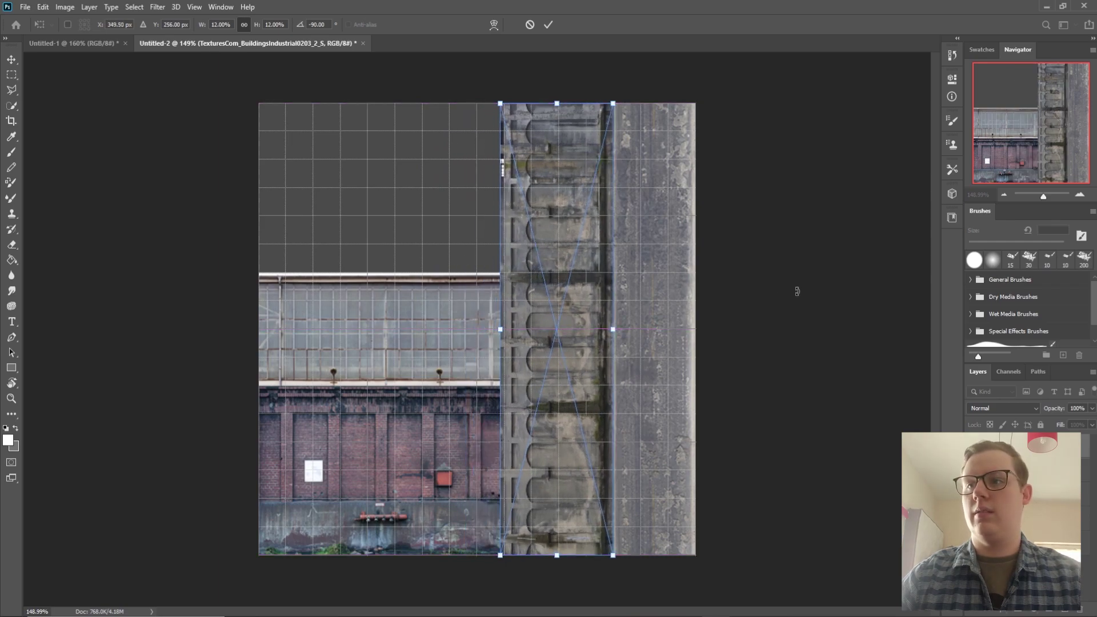
pyautogui.click(550, 26)
# Scale the window facade and brick wall layers together to 88.44% width and 89.97% height to meet the arched wall's edge
pyautogui.click(1023, 495)
pyautogui.keyDown('shift'); pyautogui.click(1023, 518); pyautogui.keyUp('shift')
pyautogui.moveTo(531, 273); pyautogui.dragTo(494, 303)
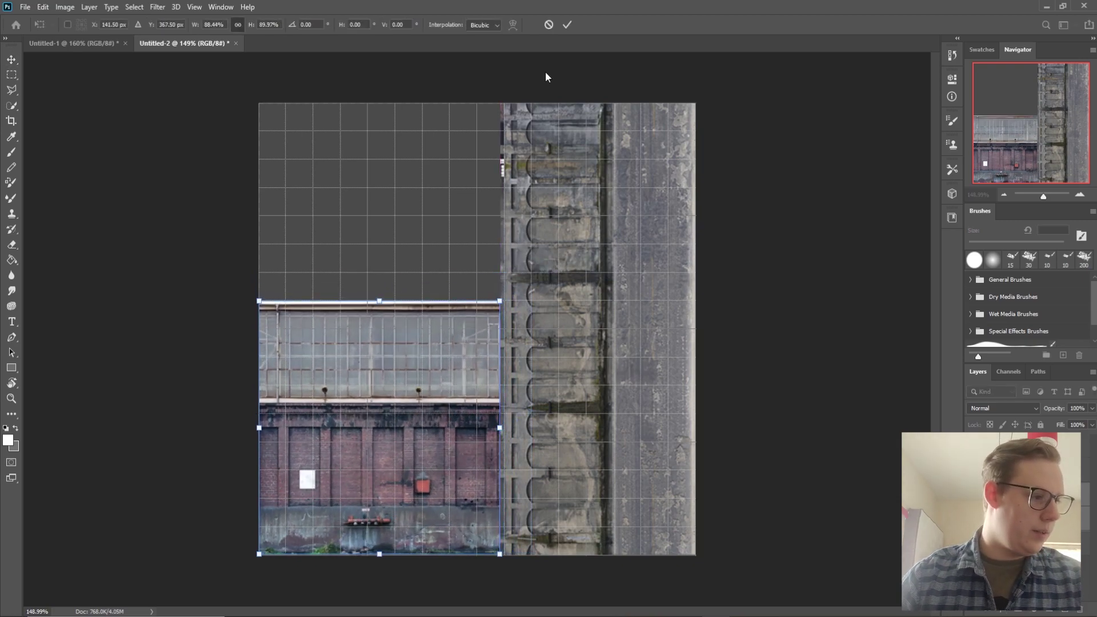
pyautogui.click(567, 25)
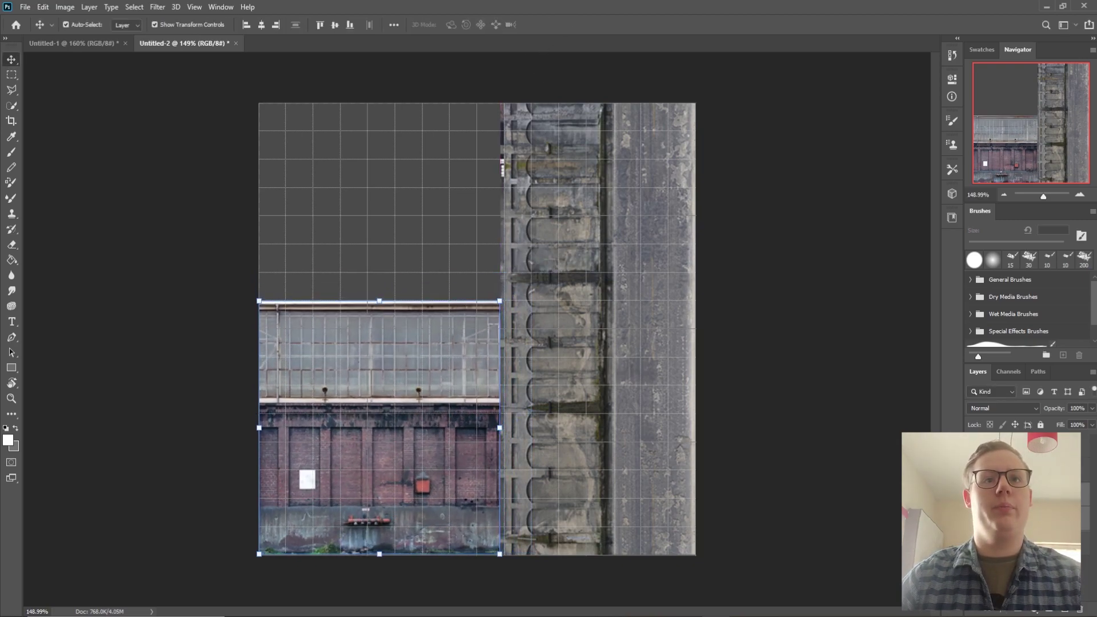
# Place the TexturesCom_BuildingsIndustrial0097_1_S brick building and scale it to fill the empty area above the window facade
pyautogui.moveTo(392, 196); pyautogui.dragTo(395, 212)
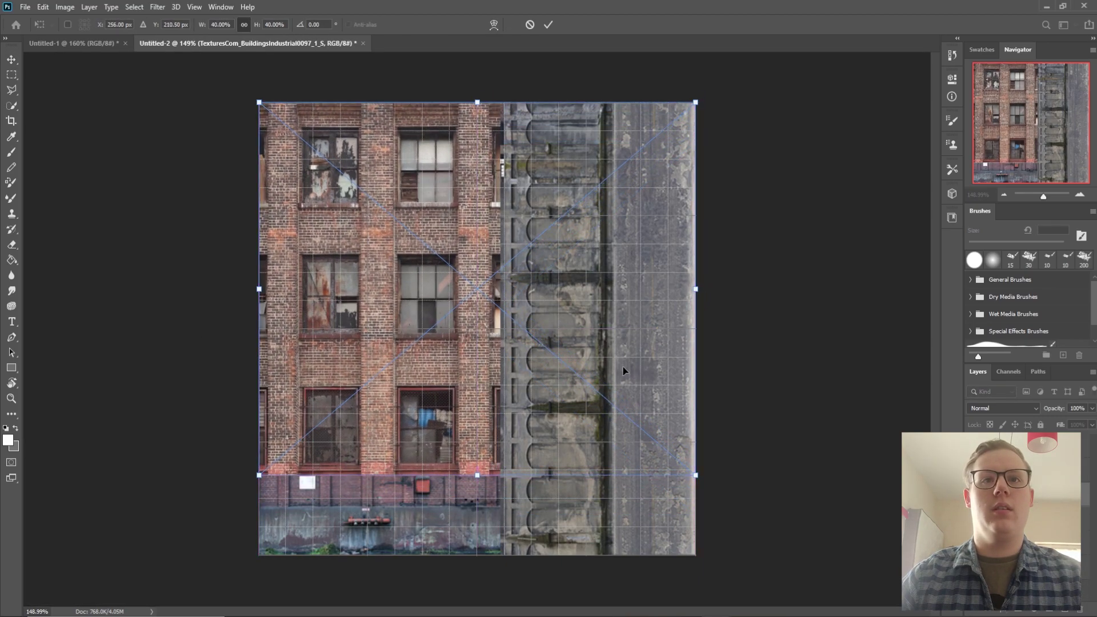
pyautogui.moveTo(698, 479); pyautogui.dragTo(501, 304)
pyautogui.click(549, 25)
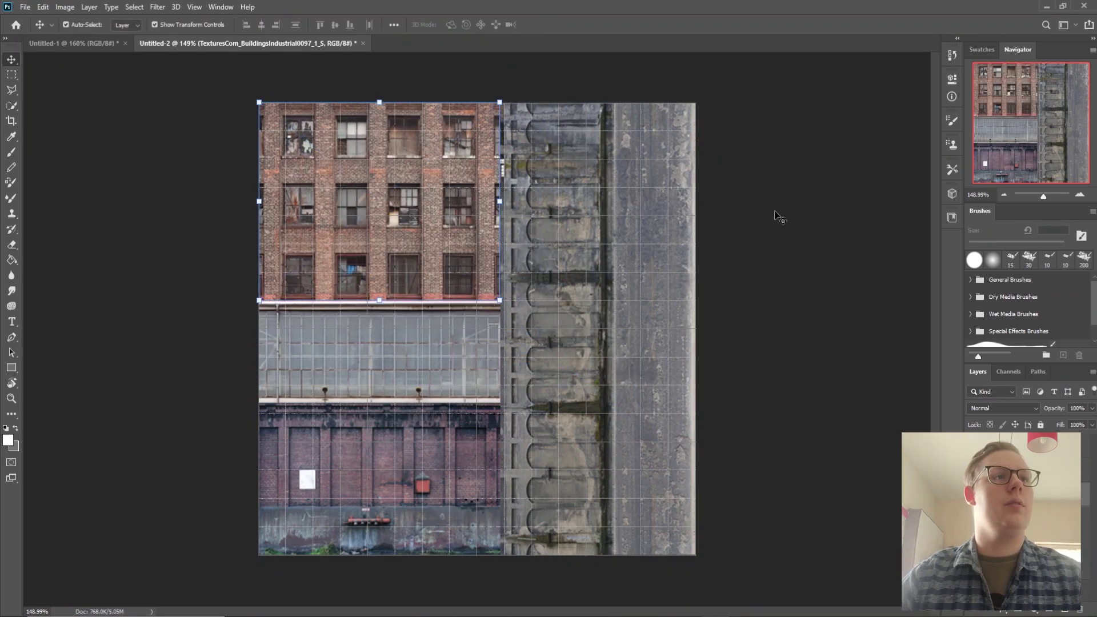
# Start saving the atlas to the Textures folder with PNG as the file format
pyautogui.click(25, 7)
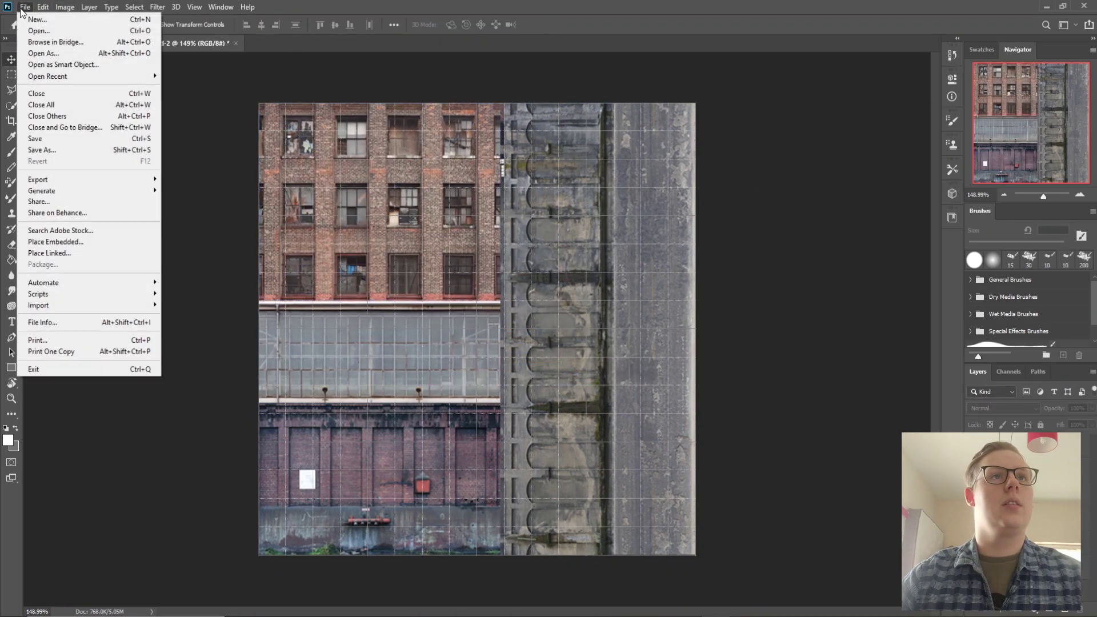
pyautogui.click(58, 151)
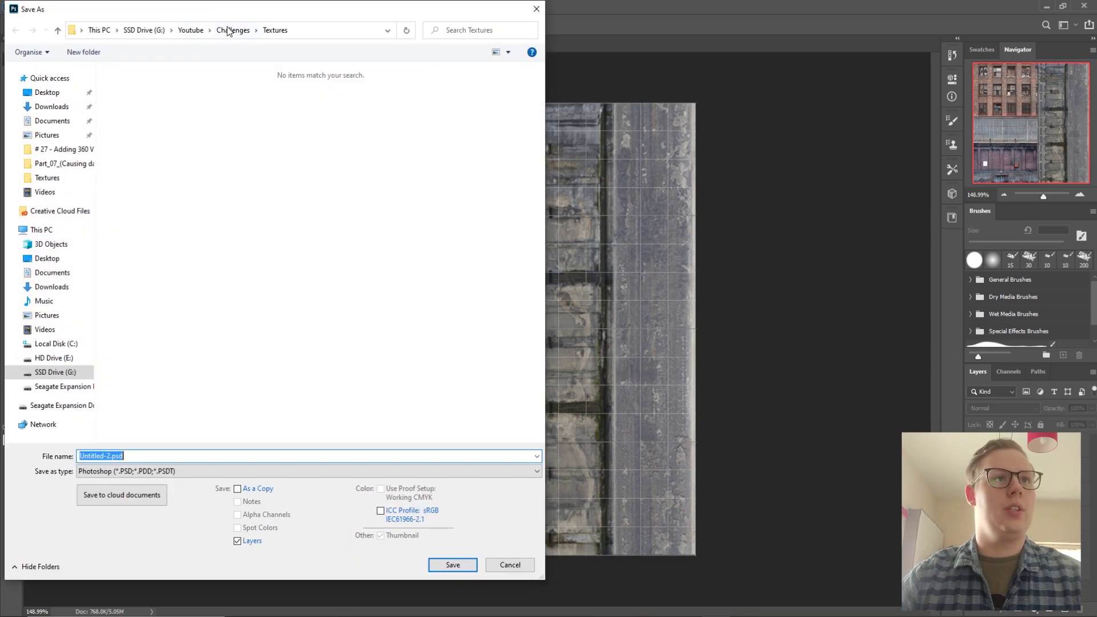
pyautogui.click(158, 474)
pyautogui.click(189, 433)
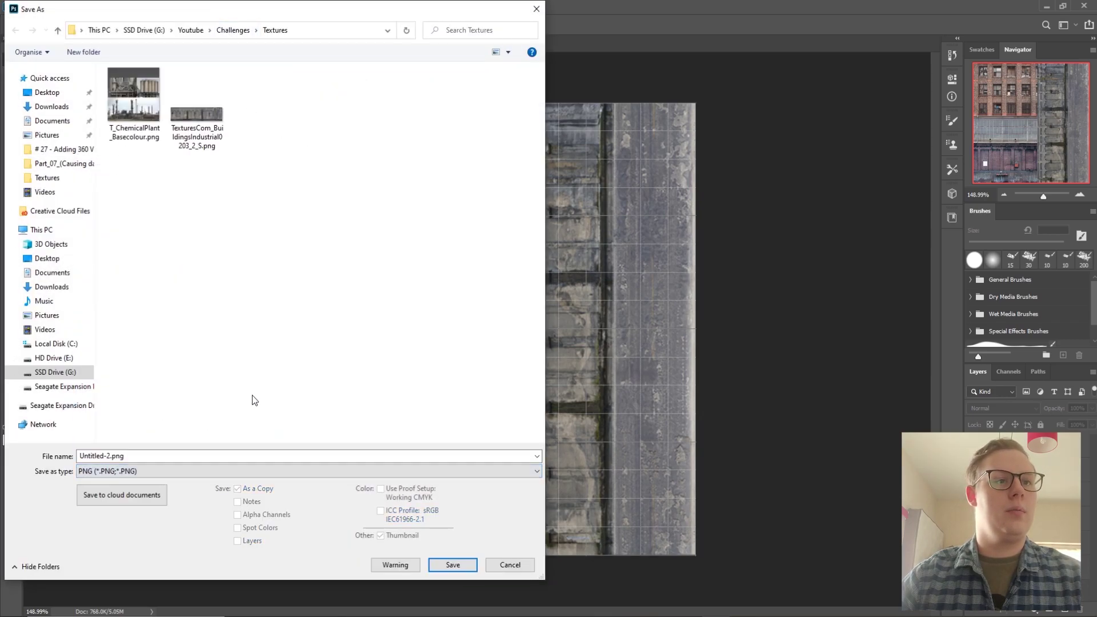
# Name the file T_Buildings_Basecolour.png, adapted from the existing T_ChemicalPlant_Basecolour.png name, and save it with medium file size
pyautogui.click(133, 114)
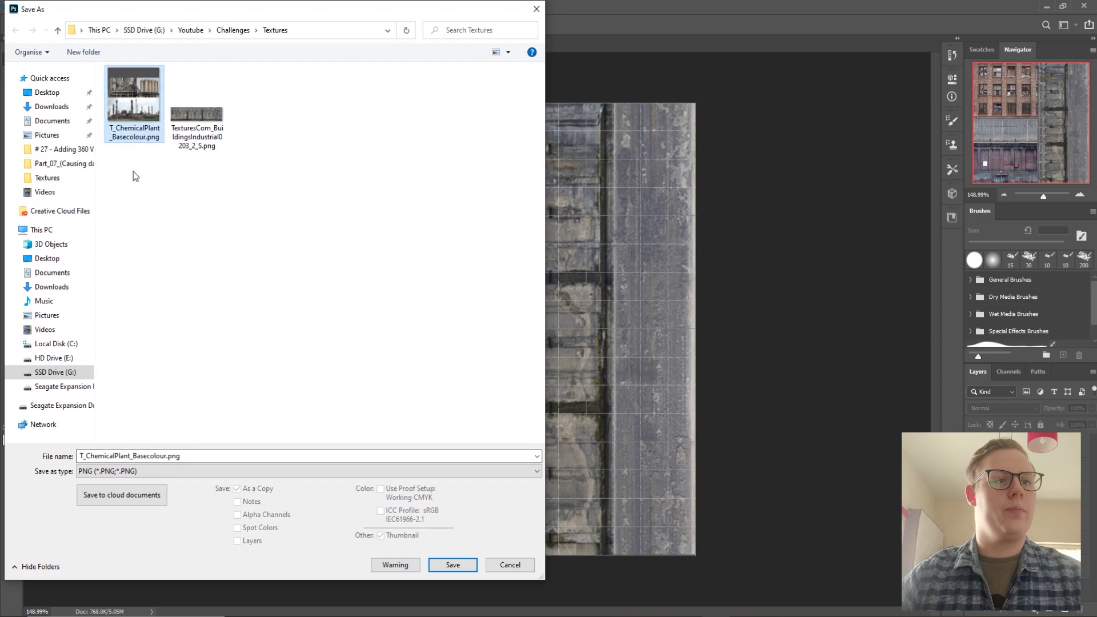
pyautogui.doubleClick(130, 455)
pyautogui.moveTo(131, 455); pyautogui.dragTo(98, 456)
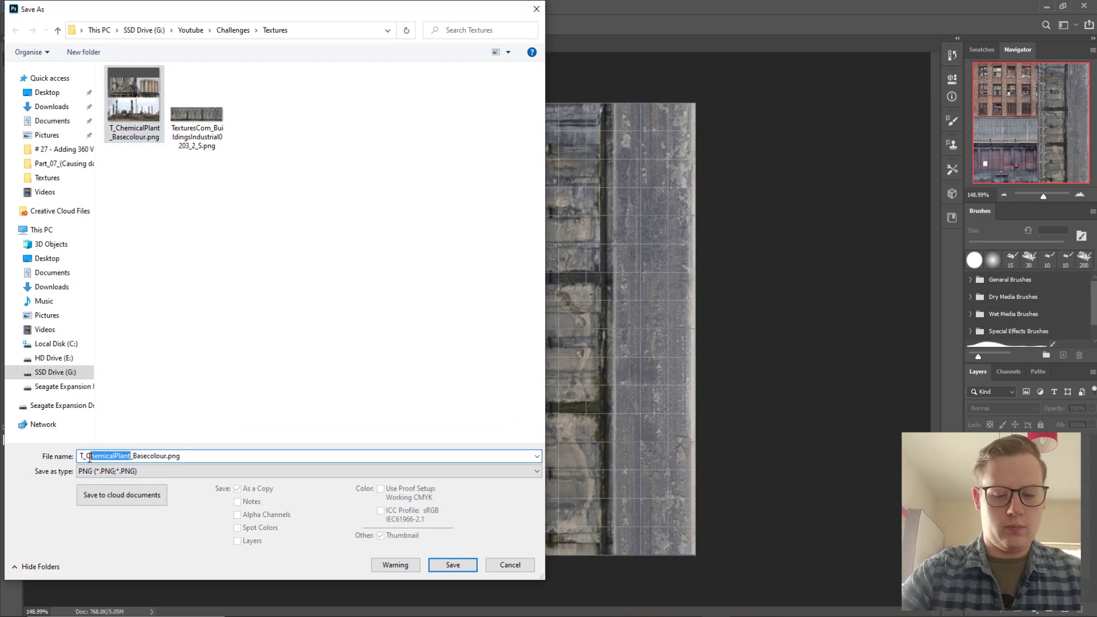
pyautogui.write('Builiding')
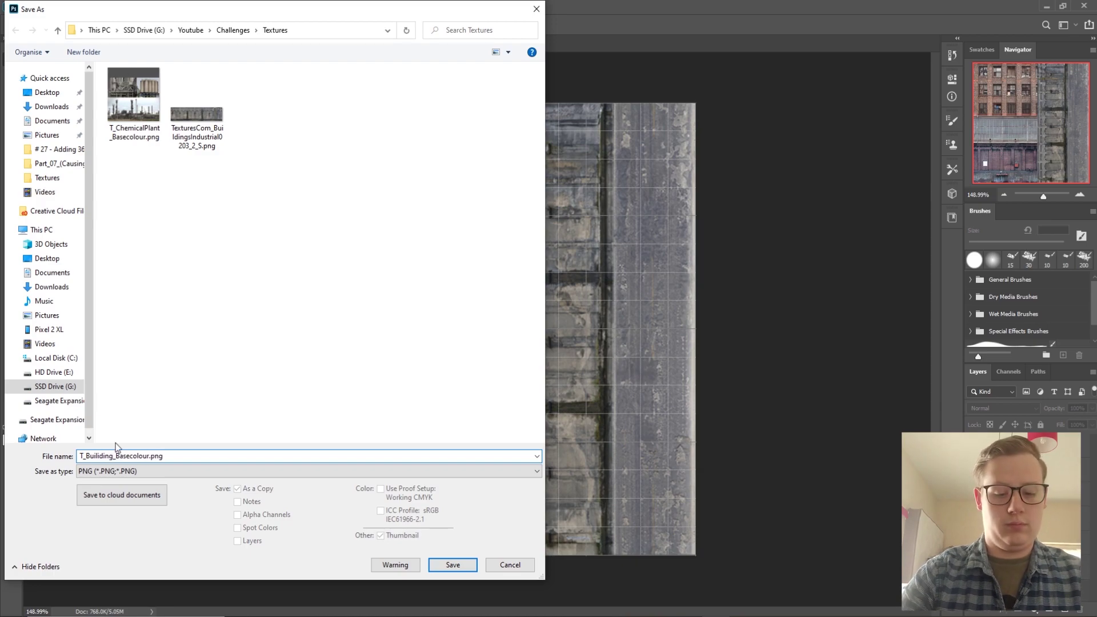
pyautogui.press('BackSpace')
pyautogui.press('BackSpace')
pyautogui.press('BackSpace')
pyautogui.press('BackSpace')
pyautogui.press('BackSpace')
pyautogui.write('dings')
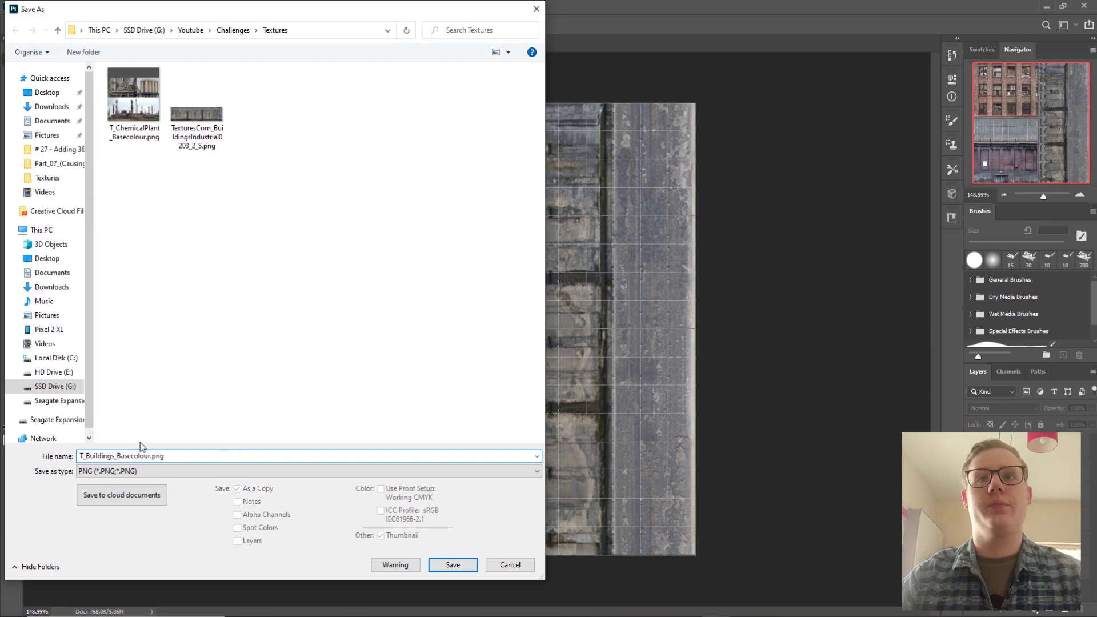
pyautogui.click(452, 565)
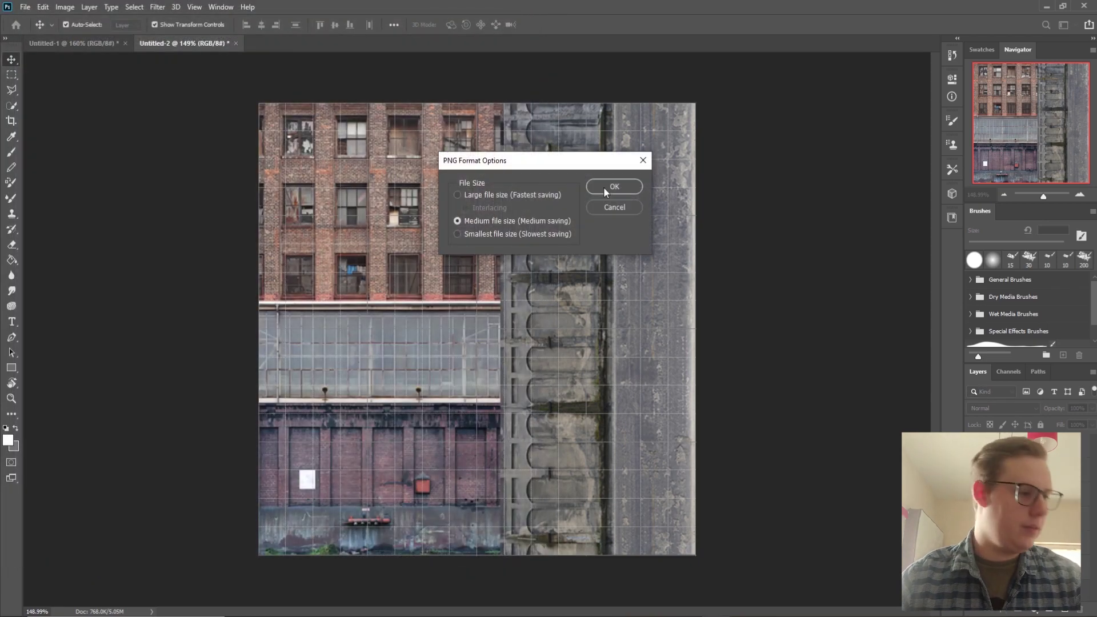
pyautogui.click(622, 189)
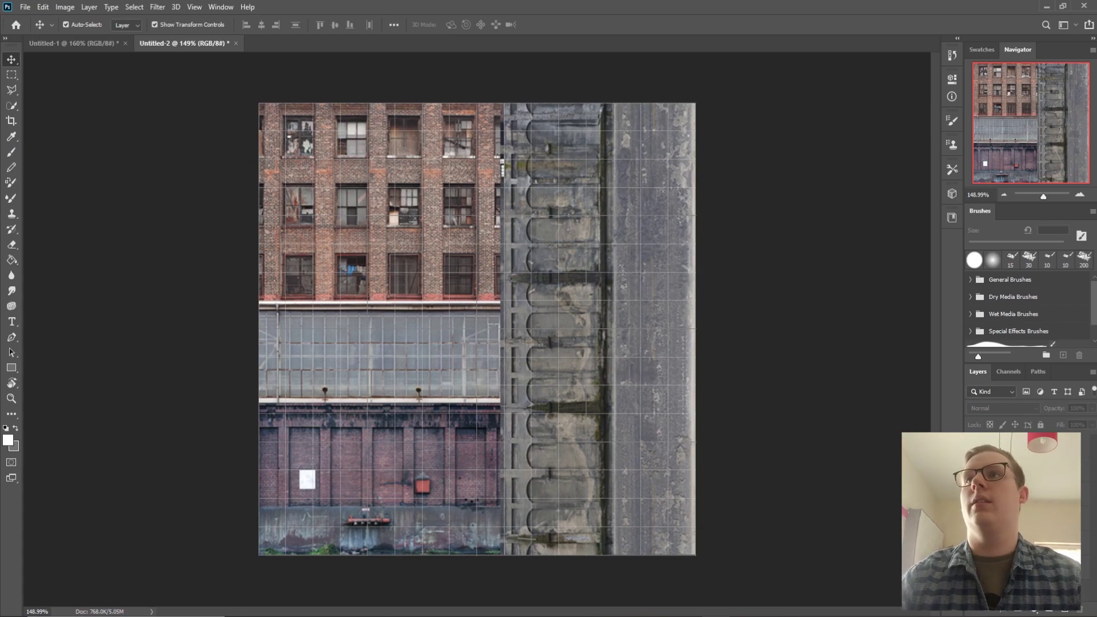
# Switch to Blender and delete the default camera, cube and light from the scene
pyautogui.click(1047, 6)
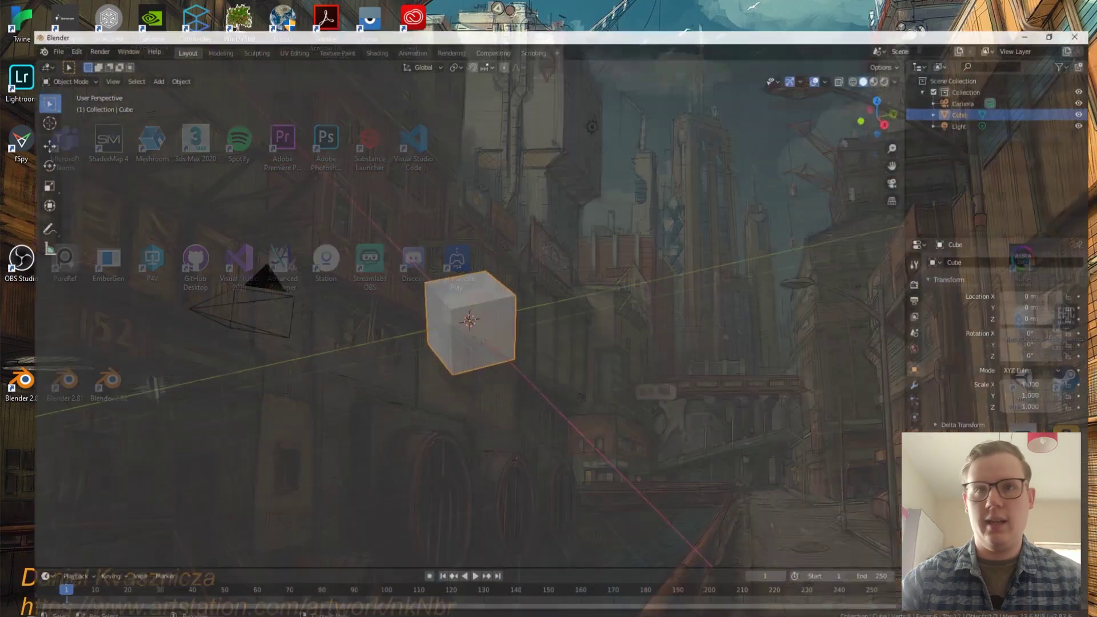
pyautogui.press('a')
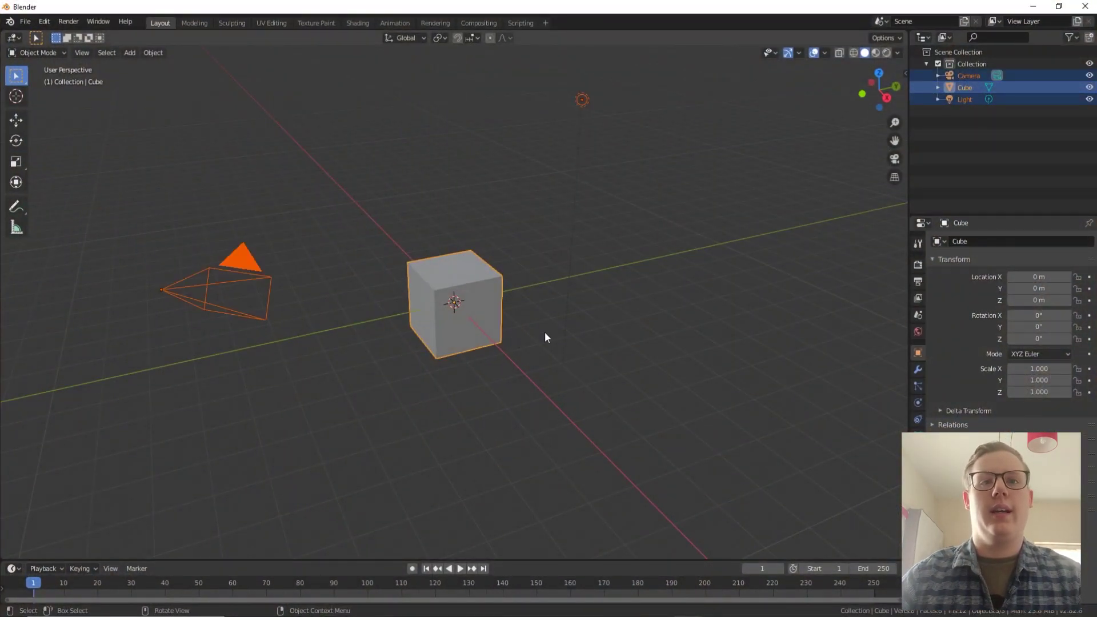
pyautogui.press('Delete')
pyautogui.moveTo(547, 322); pyautogui.dragTo(475, 299, button='middle')
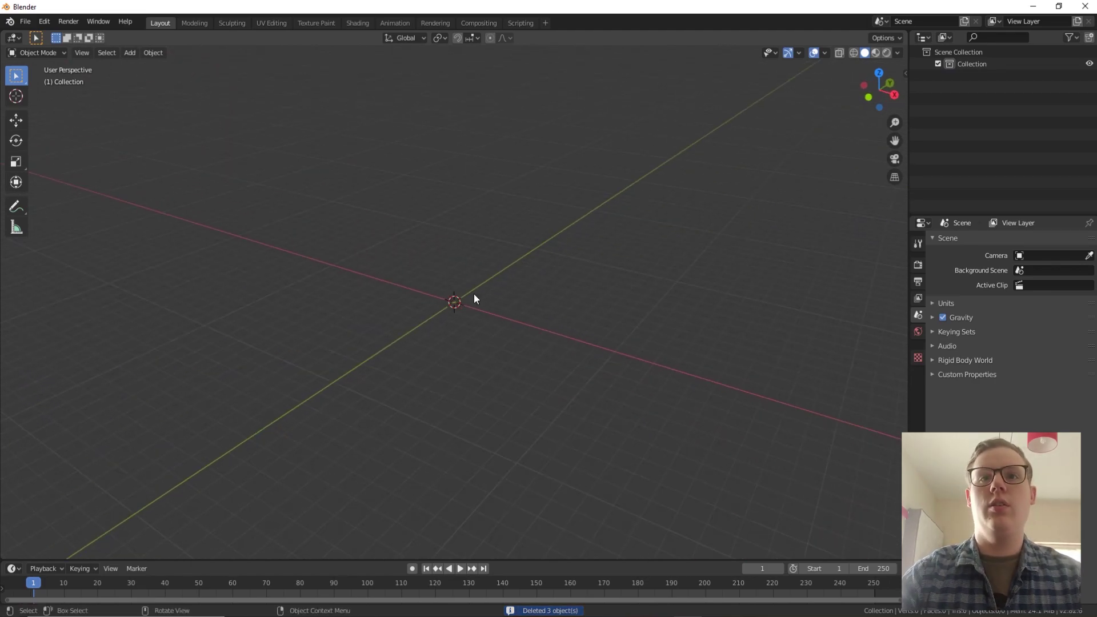
# Add a mesh cube at the world origin and show its transform properties in the viewport
pyautogui.press('F3')
pyautogui.write('cube')
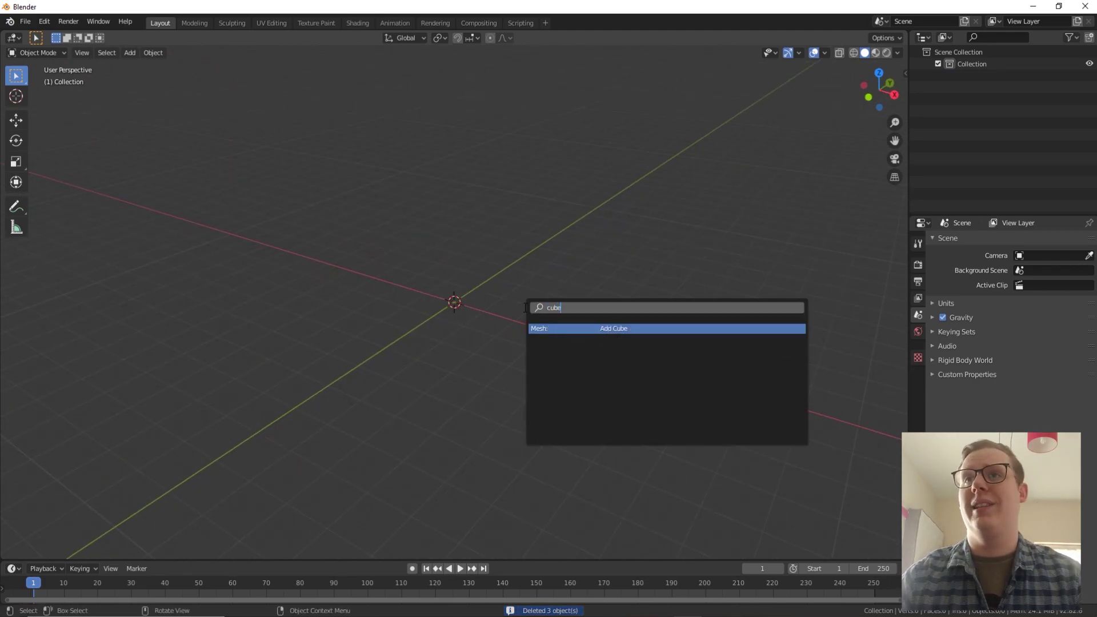
pyautogui.press('Return')
pyautogui.click(905, 74)
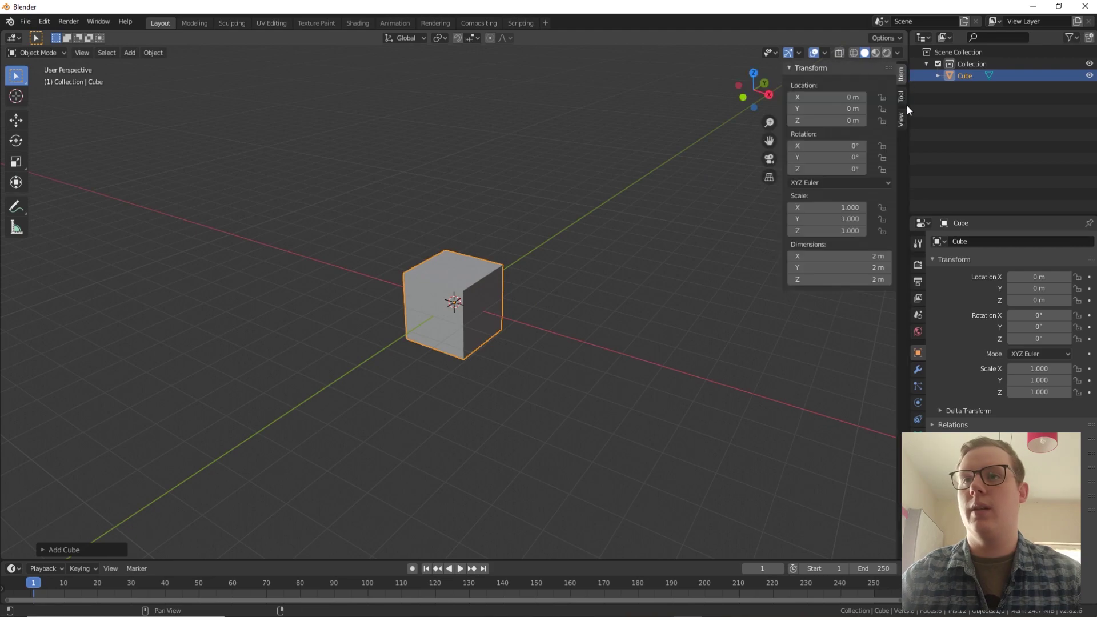
pyautogui.click(875, 256)
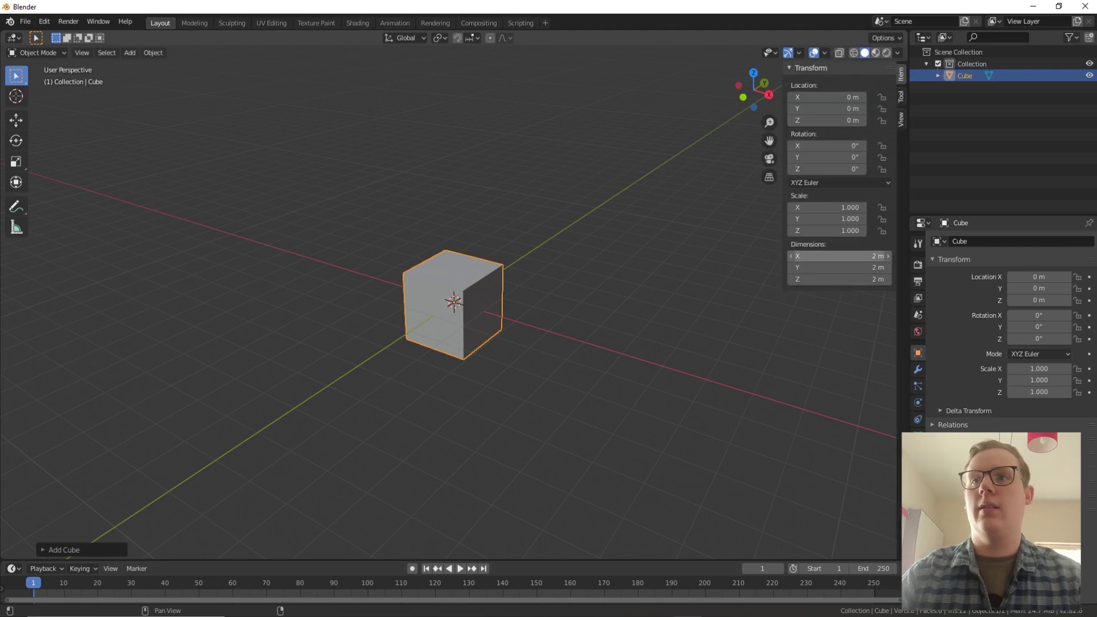
pyautogui.write('1.8')
pyautogui.press('Return')
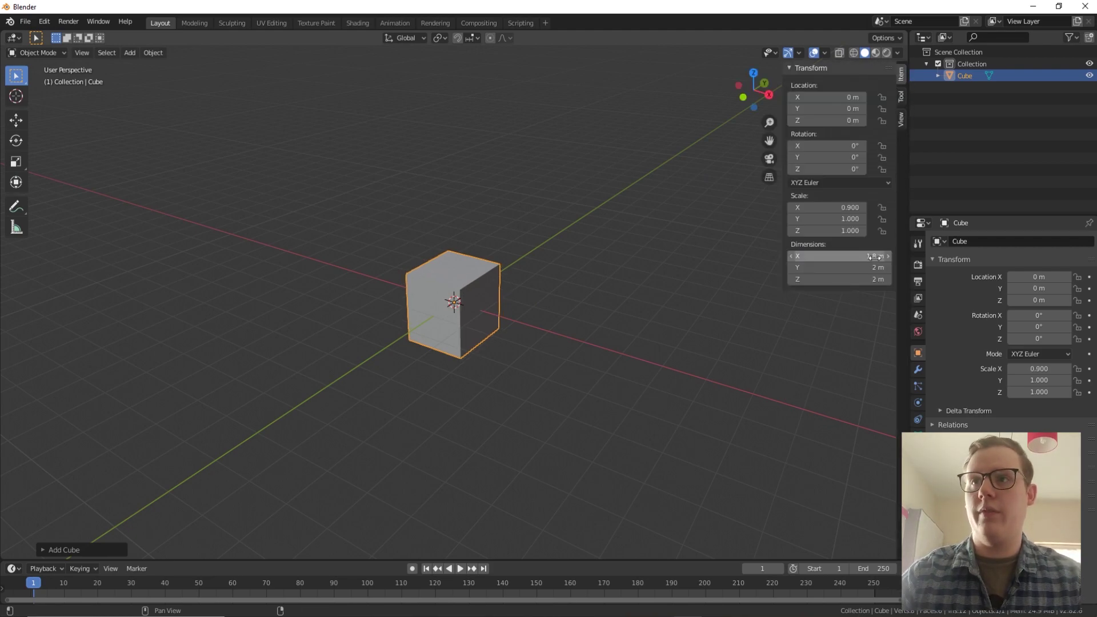
# Set the cube's dimensions to 0.4 m in X, 0.4 m in Y and 1.8 m in Z
pyautogui.click(875, 256)
pyautogui.write('0.4')
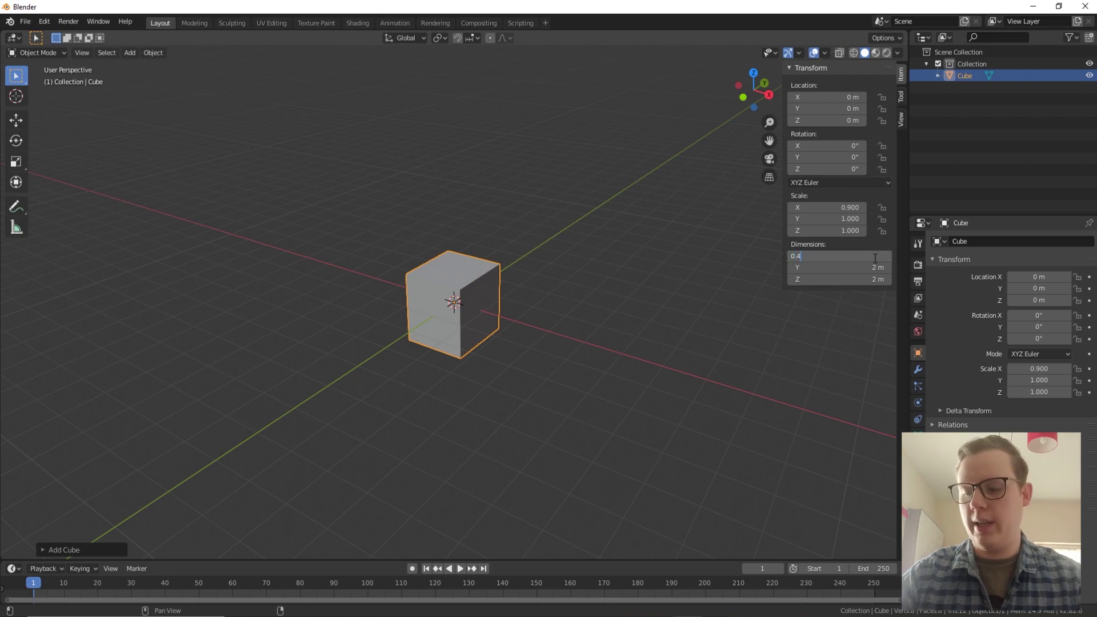
pyautogui.press('Tab')
pyautogui.write('0.4')
pyautogui.press('Tab')
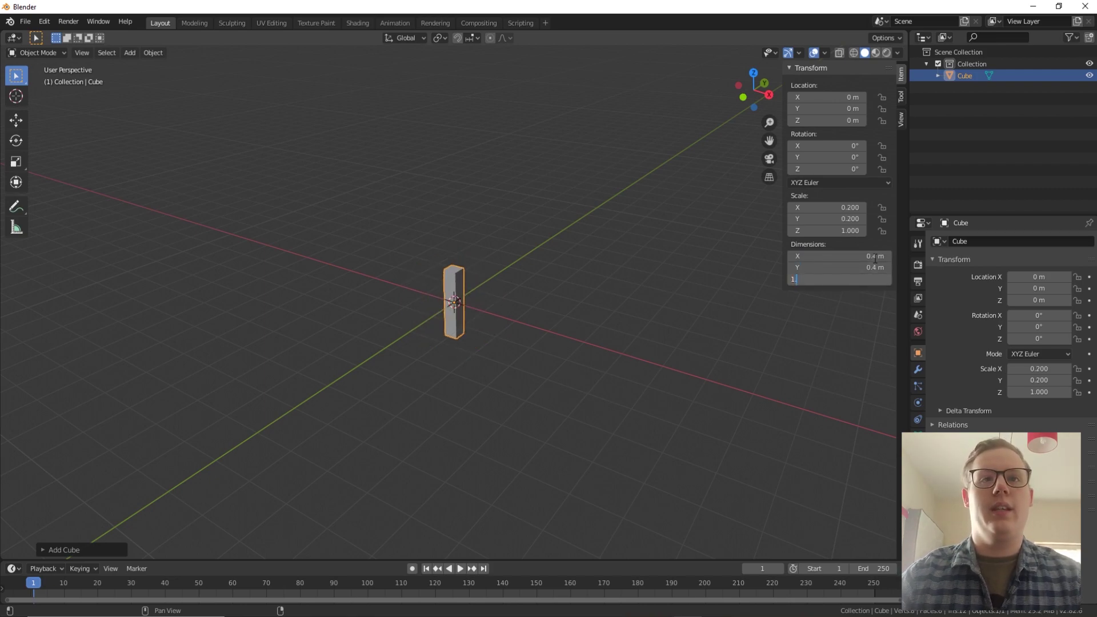
pyautogui.write('1.8')
pyautogui.press('Return')
# Move the cube up along Z by about 0.9 m so its base rests on the ground plane, and deselect it
pyautogui.scroll(6, 543, 230)
pyautogui.moveTo(551, 274); pyautogui.dragTo(457, 211, button='middle')
pyautogui.click(16, 120)
pyautogui.moveTo(457, 260); pyautogui.dragTo(488, 112)
pyautogui.scroll(-4, 565, 173)
pyautogui.moveTo(567, 173); pyautogui.dragTo(635, 215, button='middle')
pyautogui.click(621, 248)
pyautogui.scroll(-3, 543, 285)
pyautogui.scroll(2, 541, 286)
pyautogui.press('F3')
pyautogui.click(565, 222)
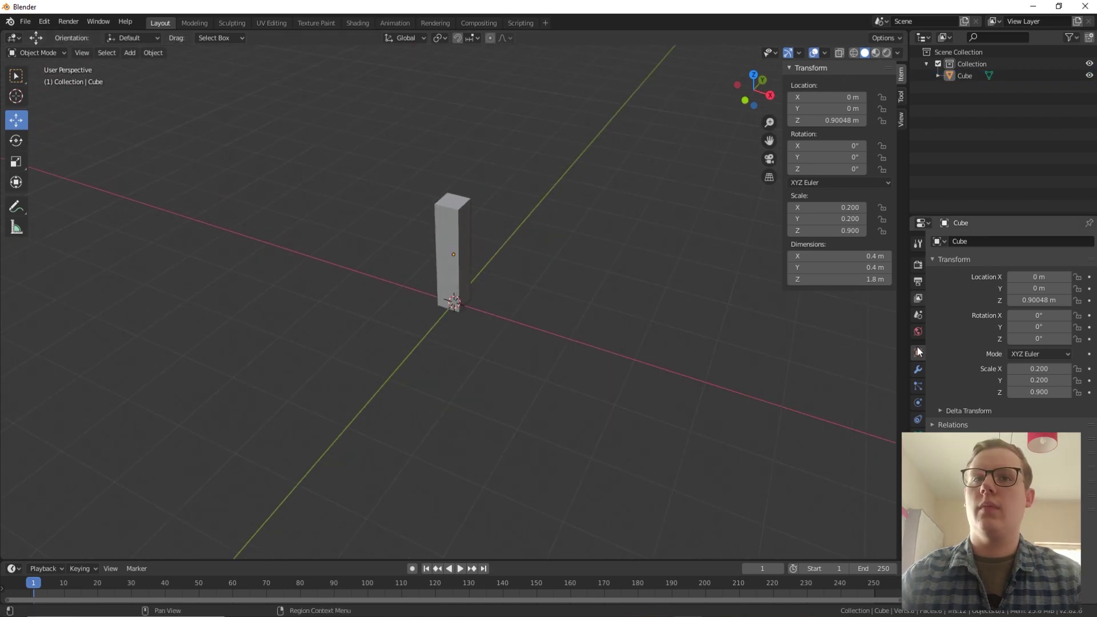
# Open the cube's material properties and look through the available materials without assigning one
pyautogui.click(919, 332)
pyautogui.click(940, 292)
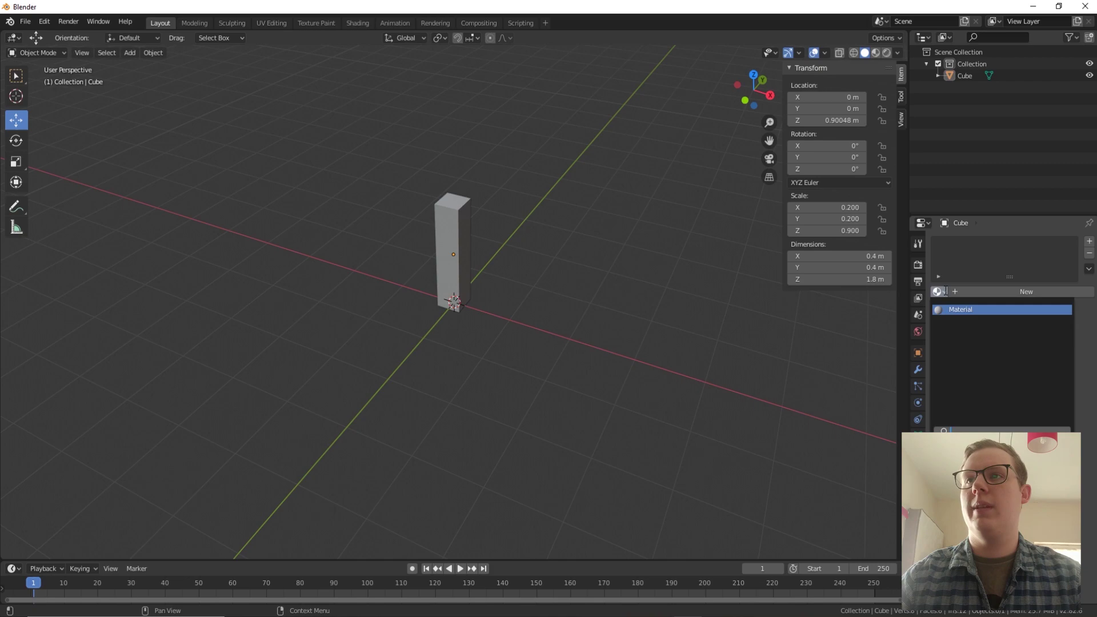
pyautogui.click(1089, 242)
pyautogui.click(1089, 255)
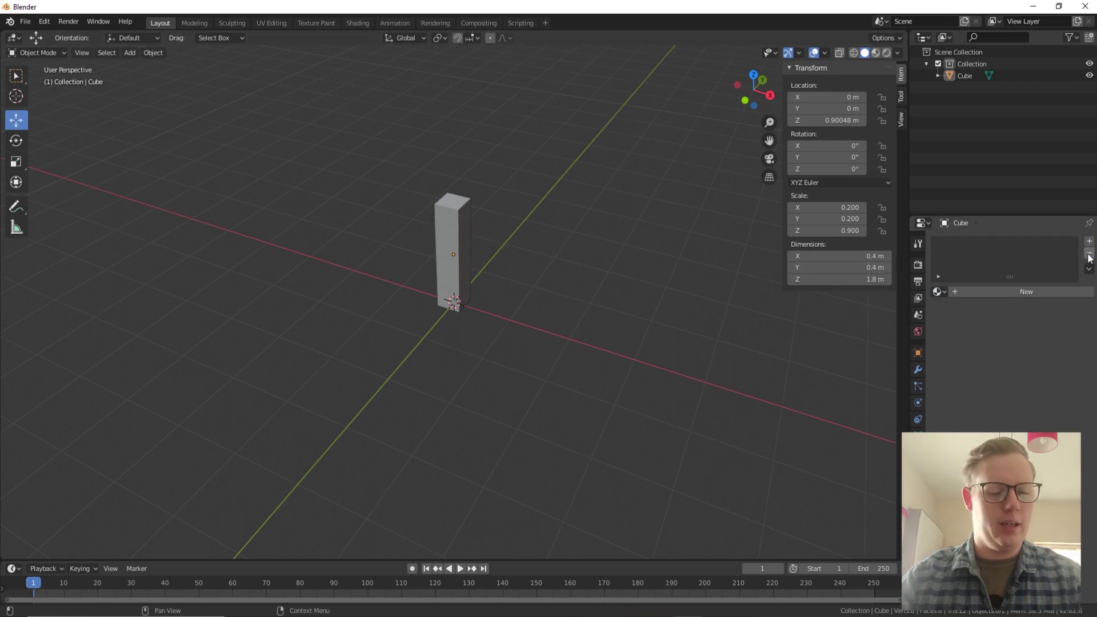
# Switch to Photos to examine the T_Buildings_Basecolour.png atlas, and move its window out of the way
pyautogui.moveTo(480, 303); pyautogui.dragTo(515, 304, button='middle')
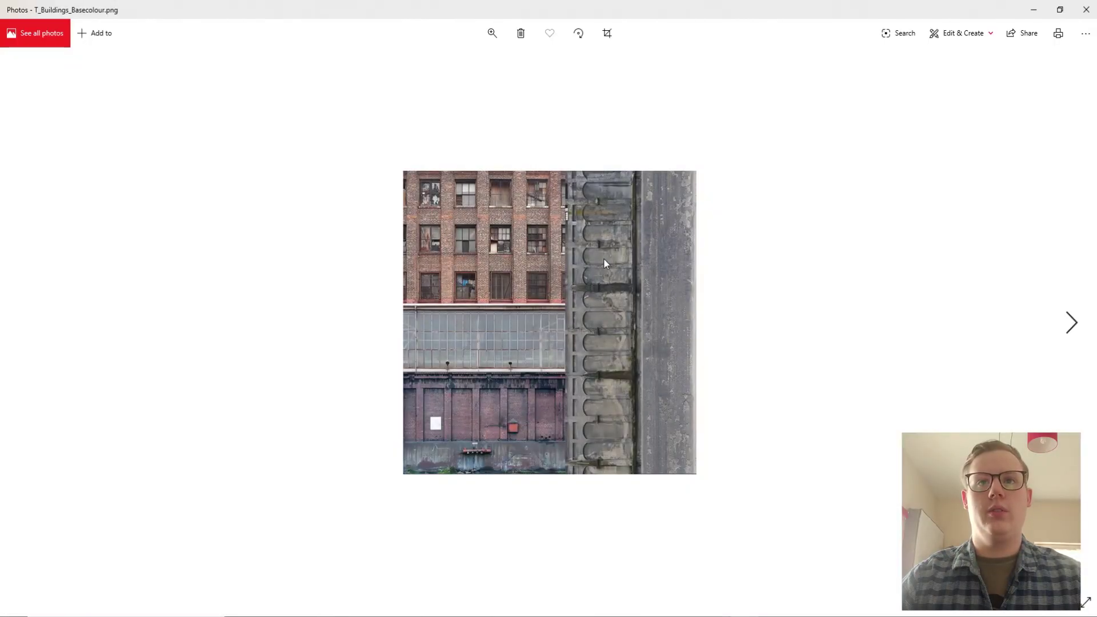
pyautogui.moveTo(747, 8); pyautogui.dragTo(608, 86)
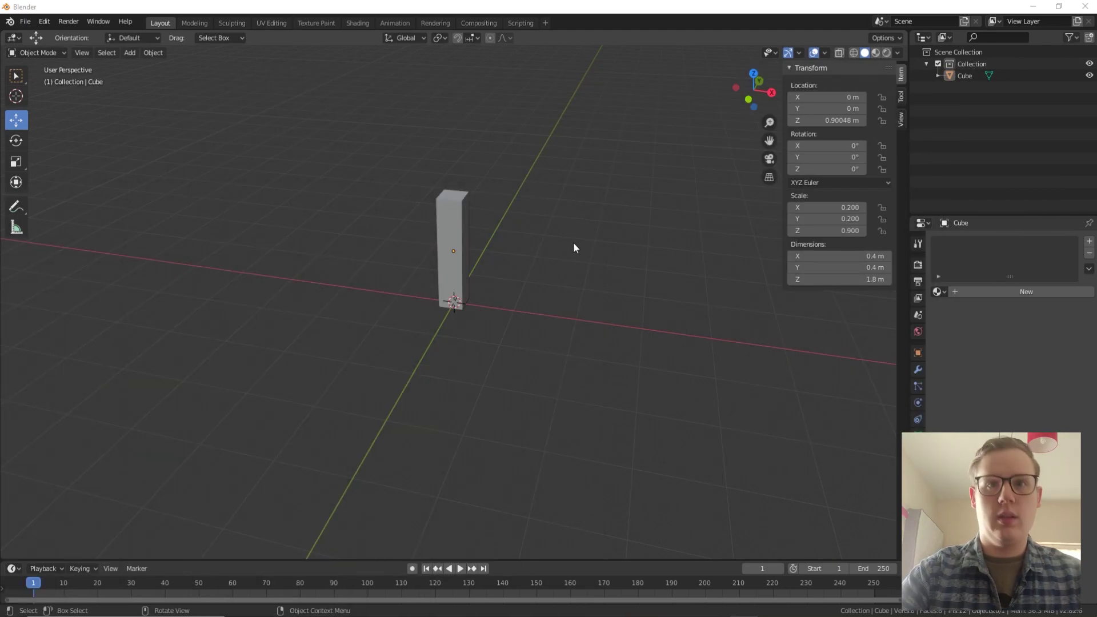
# Switch to Blender, add a mesh plane and rotate it 90° about the global Y axis so it stands upright
pyautogui.moveTo(574, 246); pyautogui.dragTo(534, 318, button='middle')
pyautogui.press('F3')
pyautogui.write('plane')
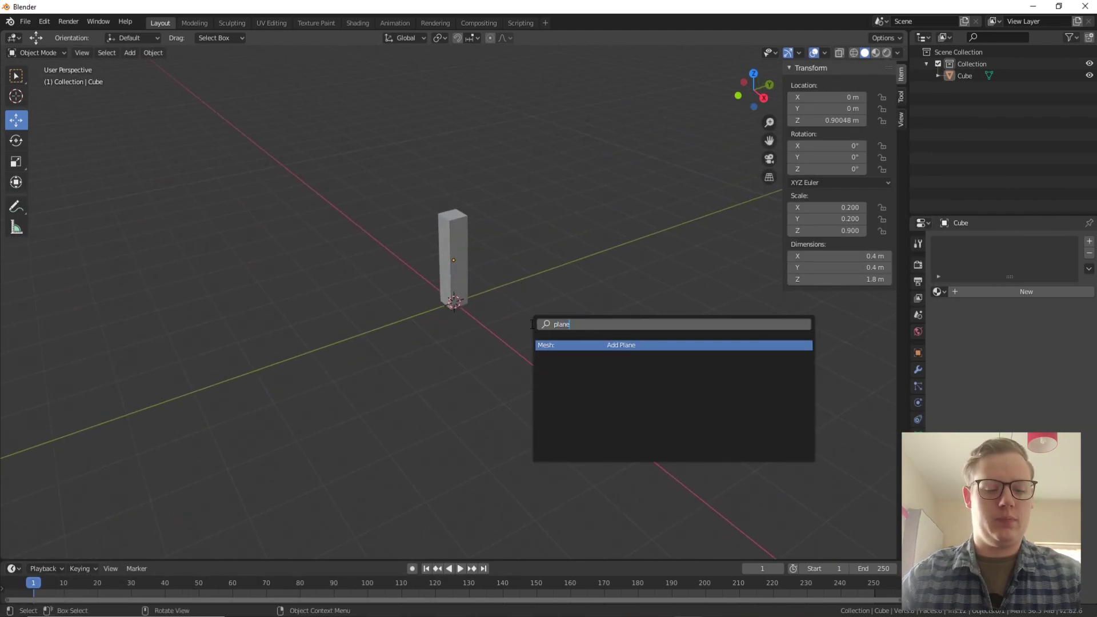
pyautogui.press('Return')
pyautogui.press('r')
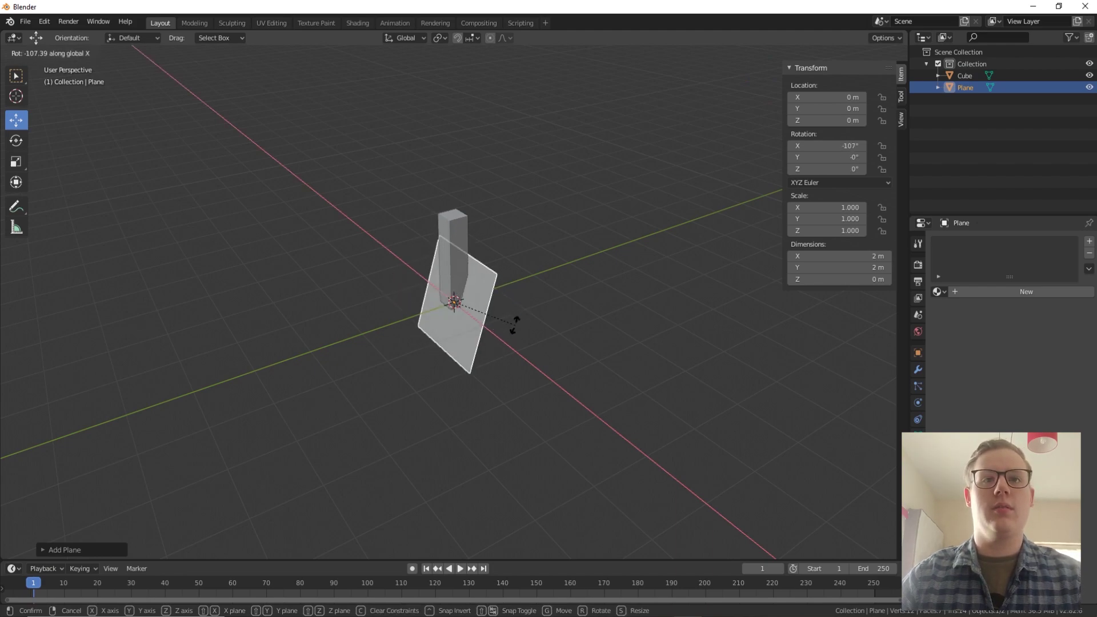
pyautogui.press('y')
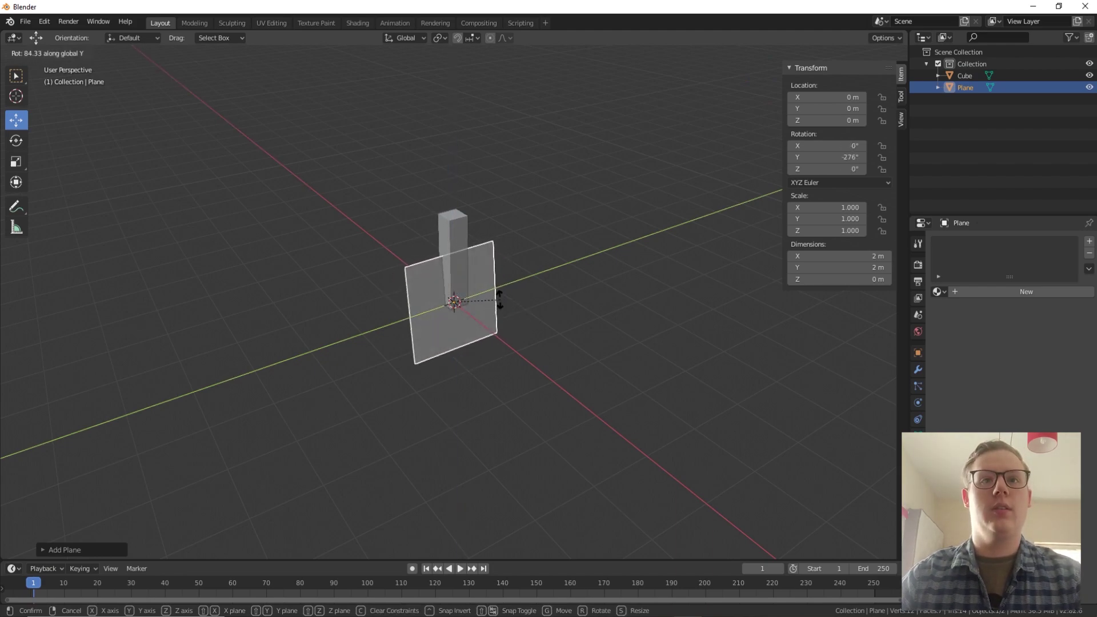
pyautogui.write('90')
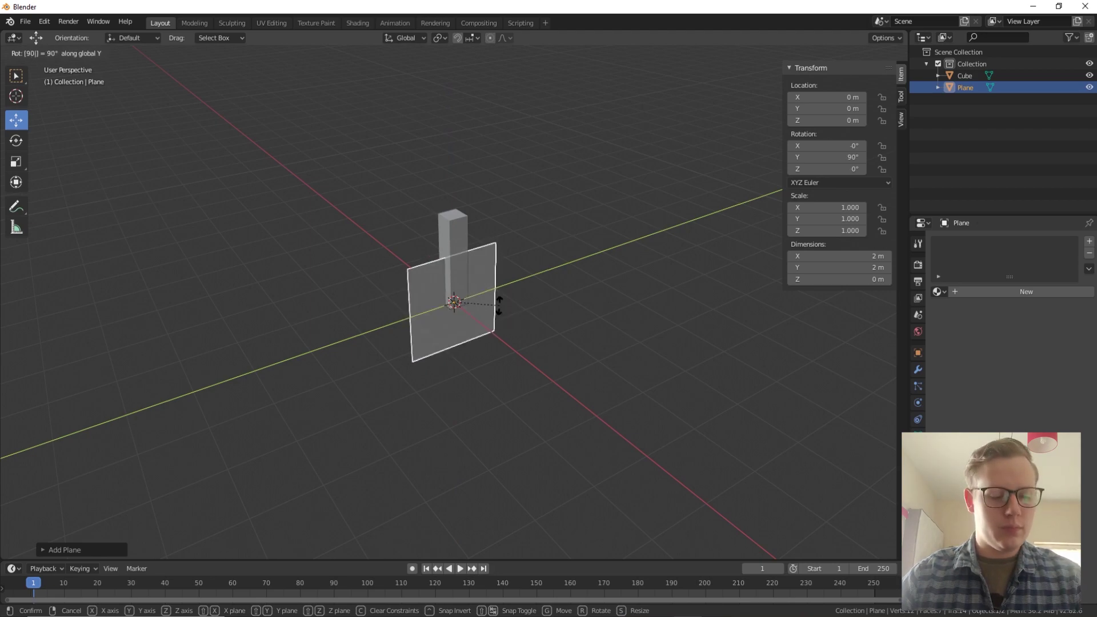
pyautogui.press('Return')
# Move the upright plane behind the cube to about -3.86 m in X and raise it to about 2.08 m in Z
pyautogui.moveTo(480, 327); pyautogui.dragTo(382, 274)
pyautogui.moveTo(413, 279); pyautogui.dragTo(455, 271, button='middle')
pyautogui.moveTo(254, 273); pyautogui.dragTo(255, 166)
pyautogui.rightClick(284, 207)
pyautogui.click(283, 208)
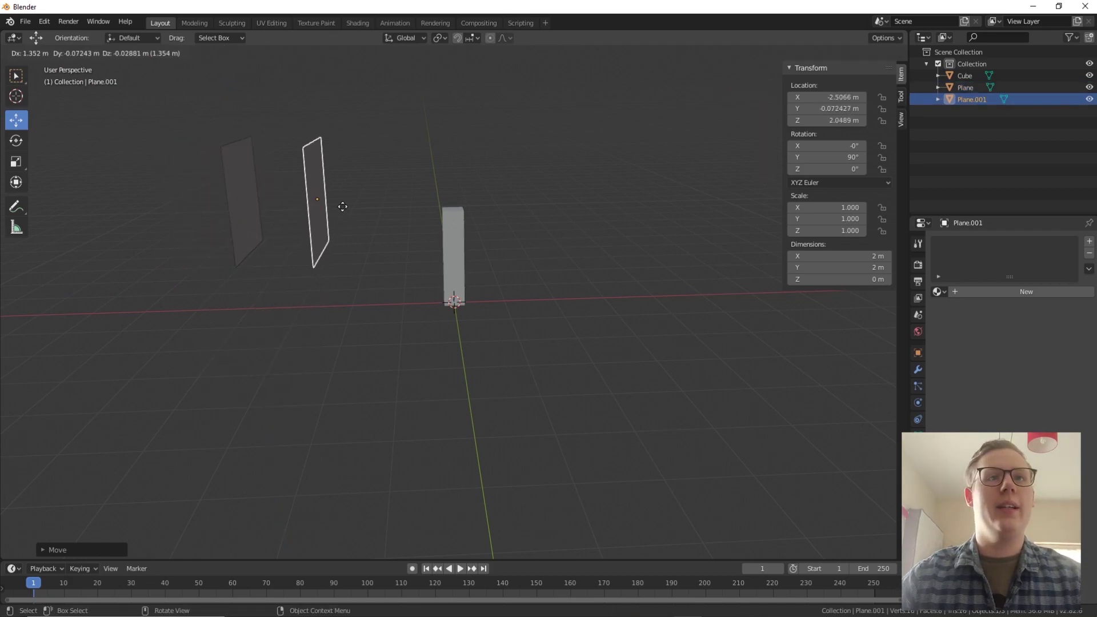
pyautogui.click(420, 227)
pyautogui.press('Delete')
# Scale the plane up uniformly to about 4.1 m square and stretch it along global Y to about 8.2 m wide
pyautogui.moveTo(523, 224); pyautogui.dragTo(387, 167, button='middle')
pyautogui.click(387, 167)
pyautogui.keyDown('shift'); pyautogui.moveTo(512, 154); pyautogui.dragTo(536, 277, button='middle'); pyautogui.keyUp('shift')
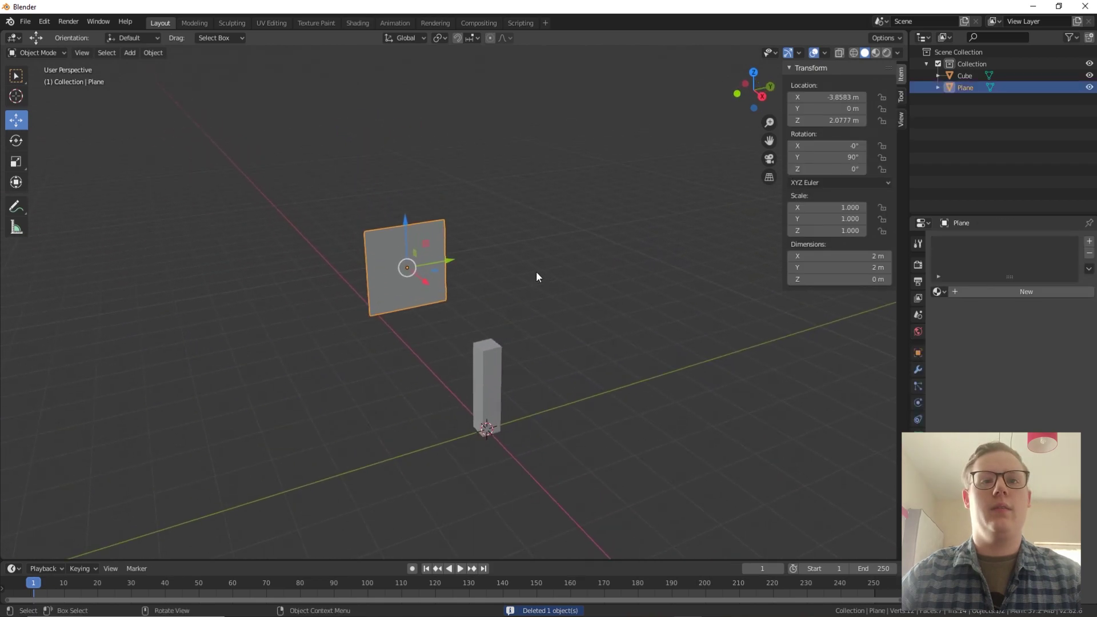
pyautogui.press('s')
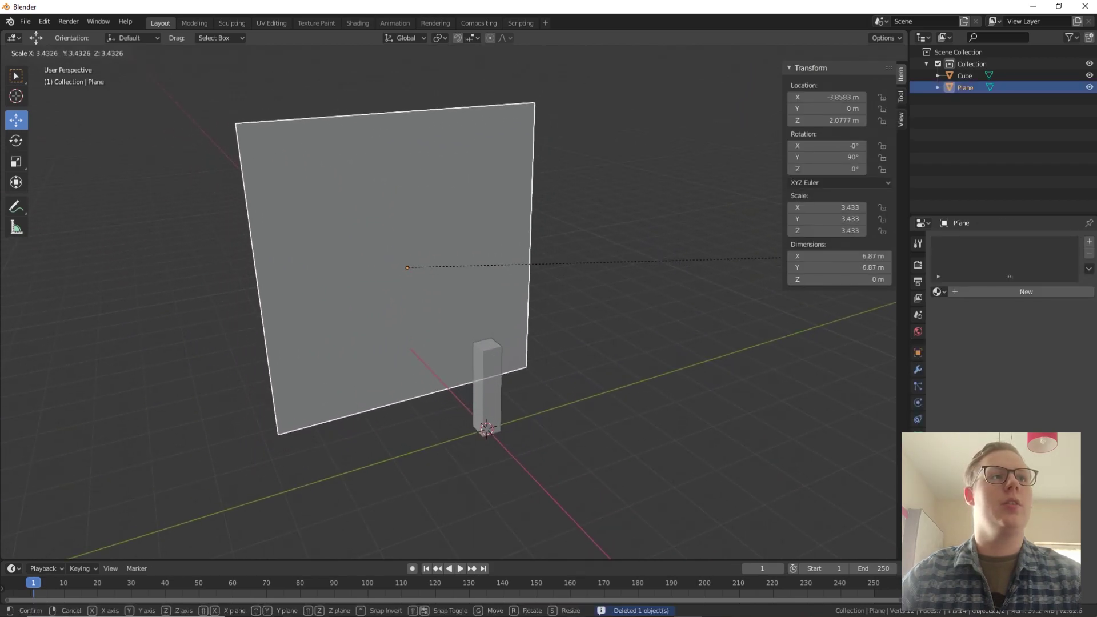
pyautogui.click(648, 254)
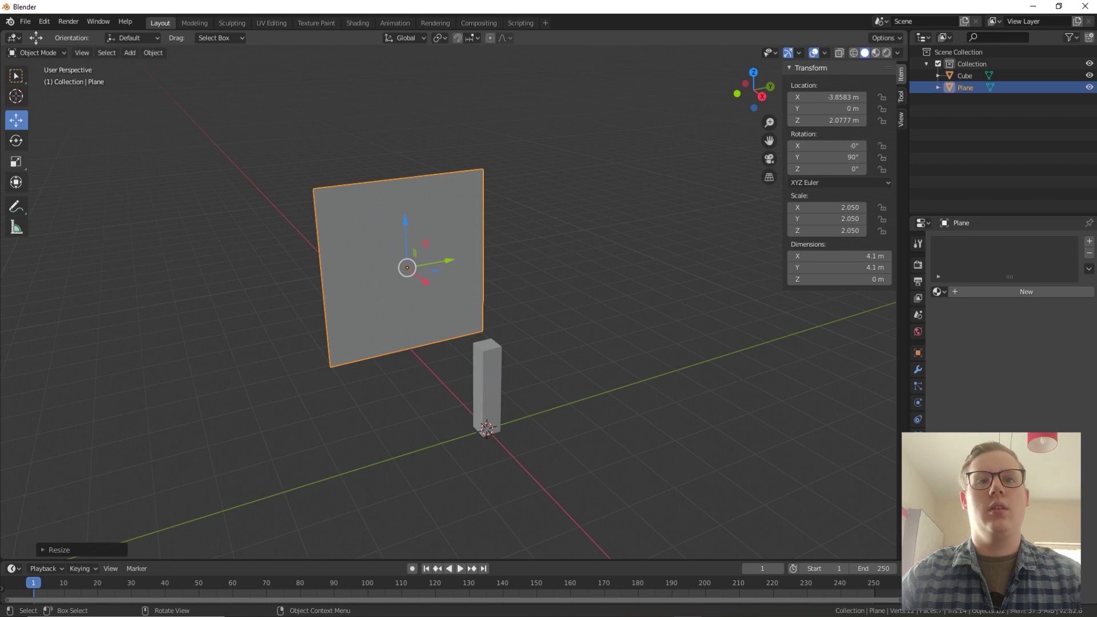
pyautogui.click(13, 163)
pyautogui.moveTo(463, 259); pyautogui.dragTo(489, 268)
pyautogui.moveTo(490, 268); pyautogui.dragTo(526, 289, button='middle')
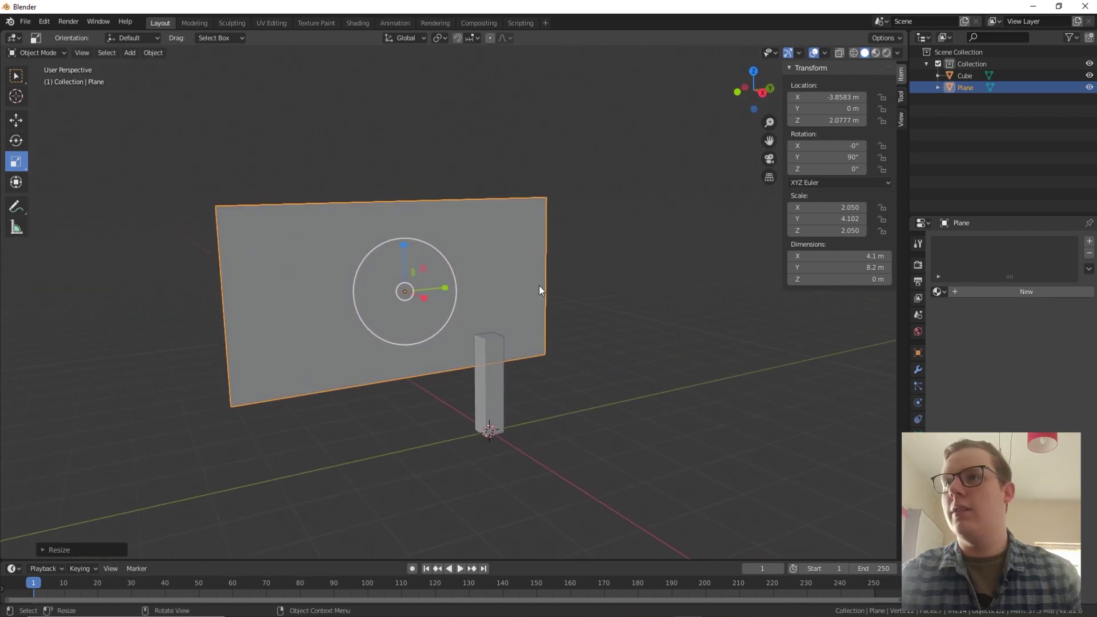
# Assign the existing Material to the plane and feed its Base Color from an Image Texture
pyautogui.click(938, 291)
pyautogui.click(966, 308)
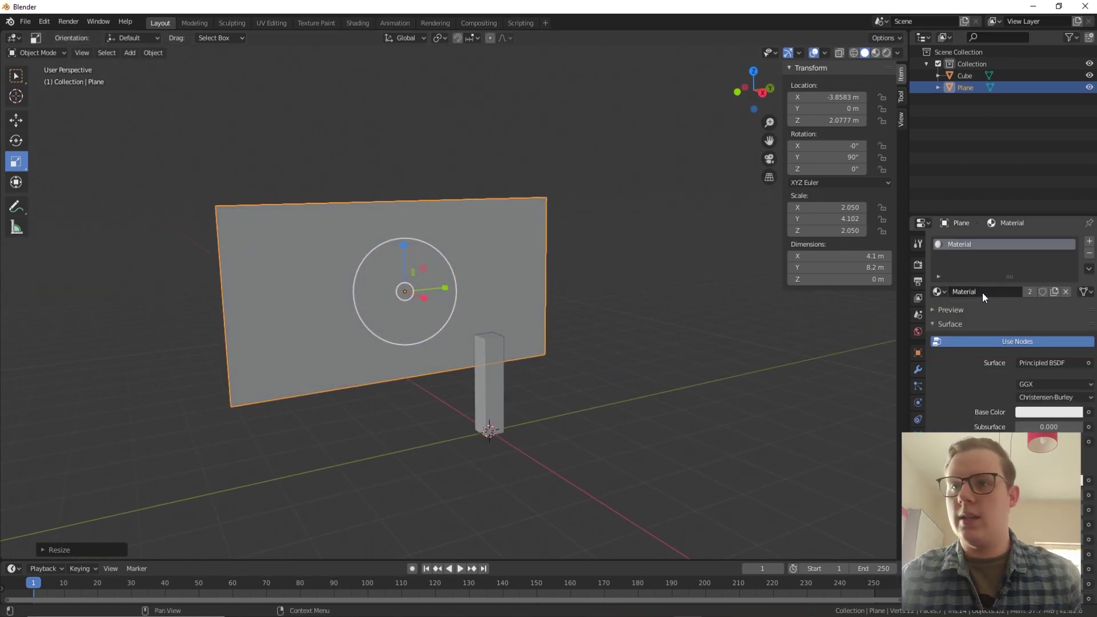
pyautogui.click(1088, 412)
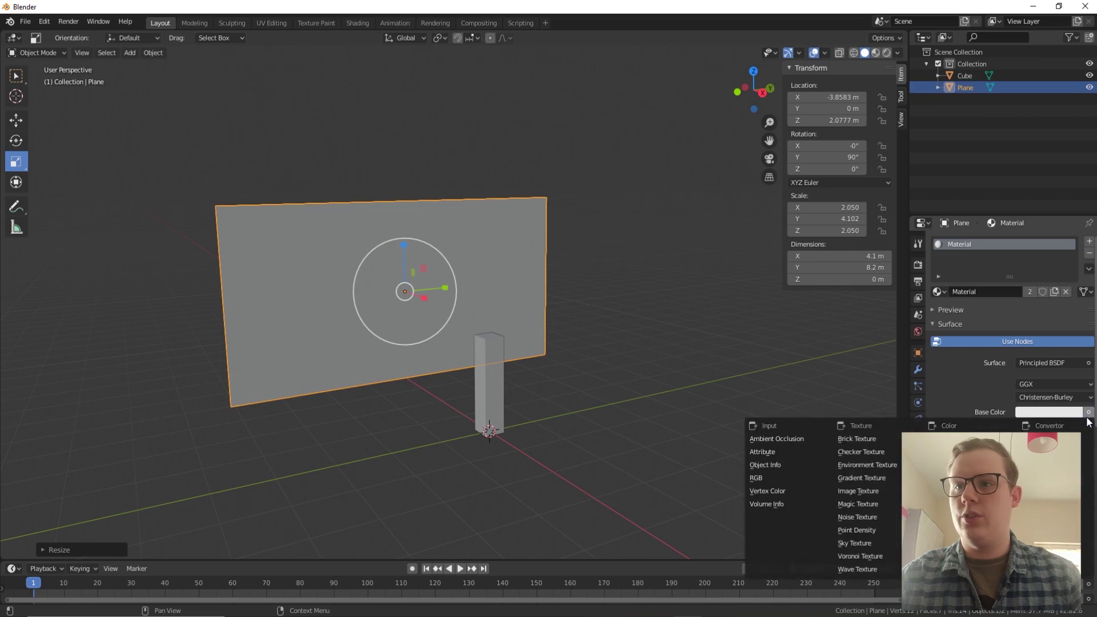
pyautogui.click(859, 492)
# Load T_Buildings_Basecolour.png from G:\Youtube\Challenges\Textures as the Base Color image and display the plane in Material Preview shading
pyautogui.click(1080, 427)
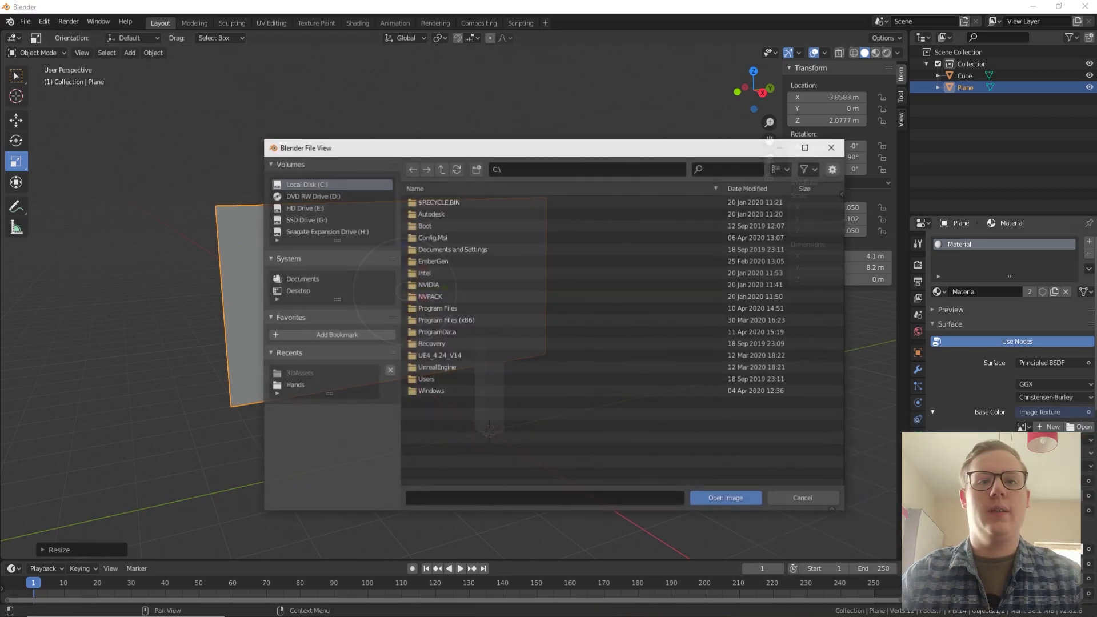
pyautogui.click(314, 221)
pyautogui.scroll(-2, 444, 442)
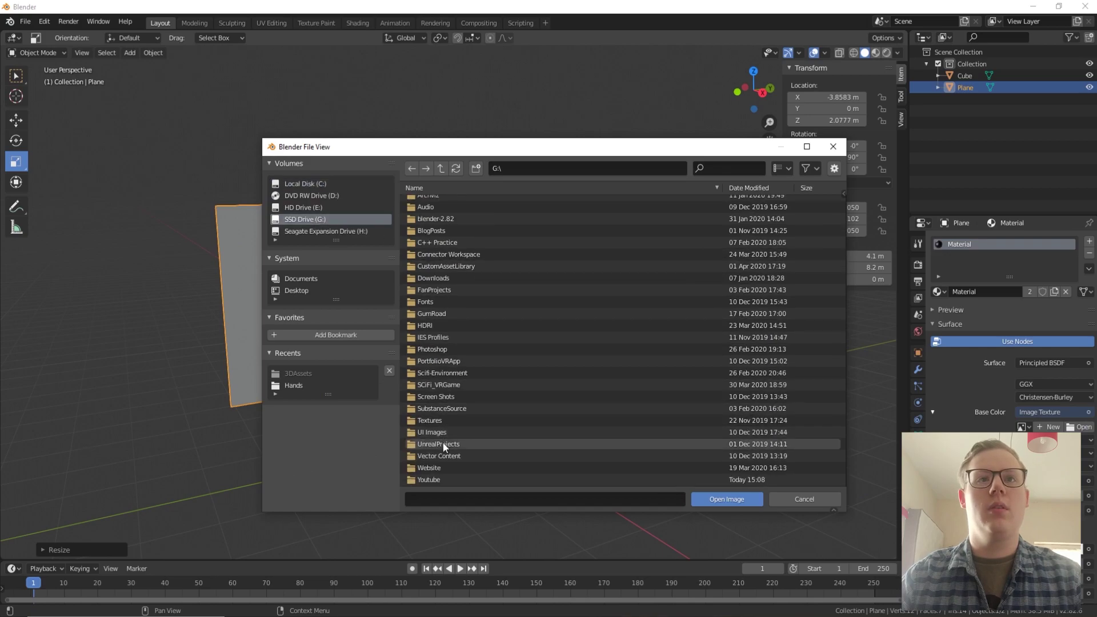
pyautogui.doubleClick(431, 479)
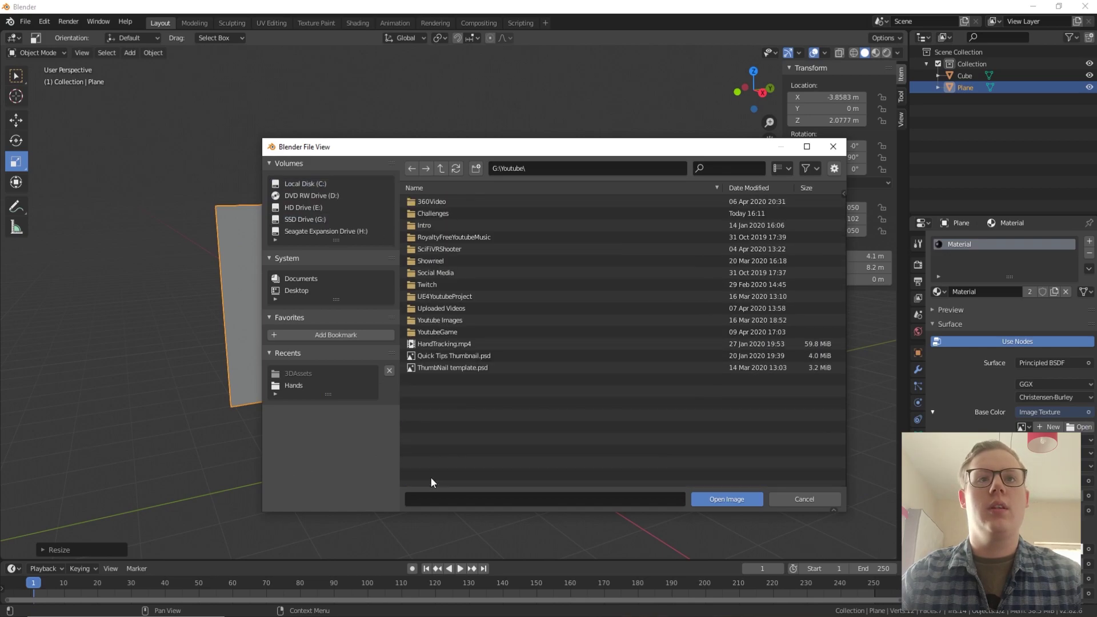
pyautogui.doubleClick(442, 213)
pyautogui.doubleClick(444, 212)
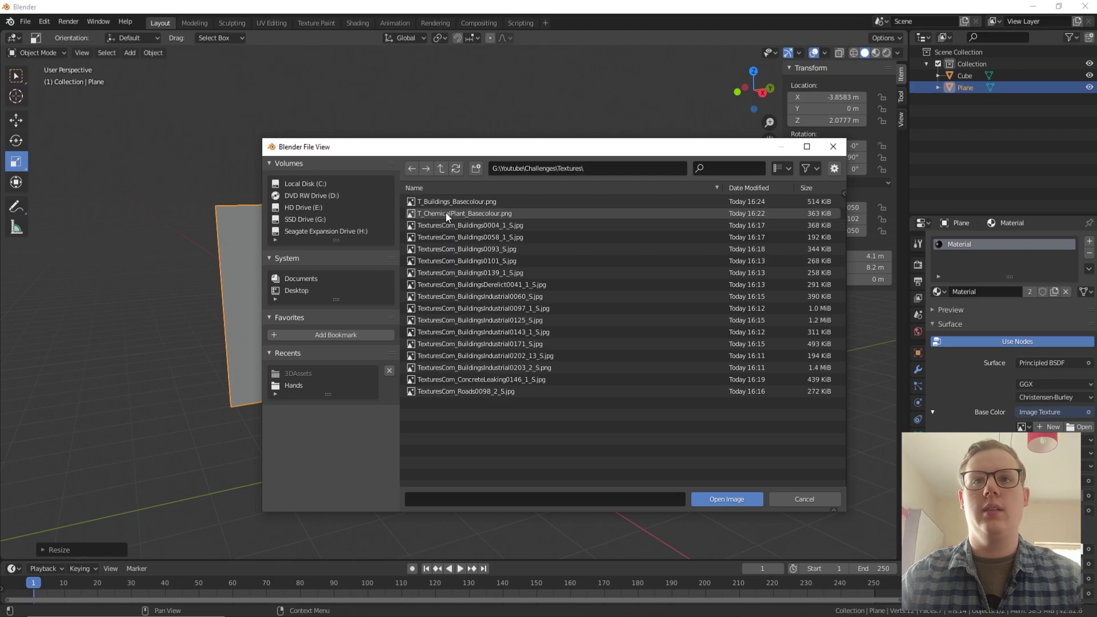
pyautogui.click(506, 202)
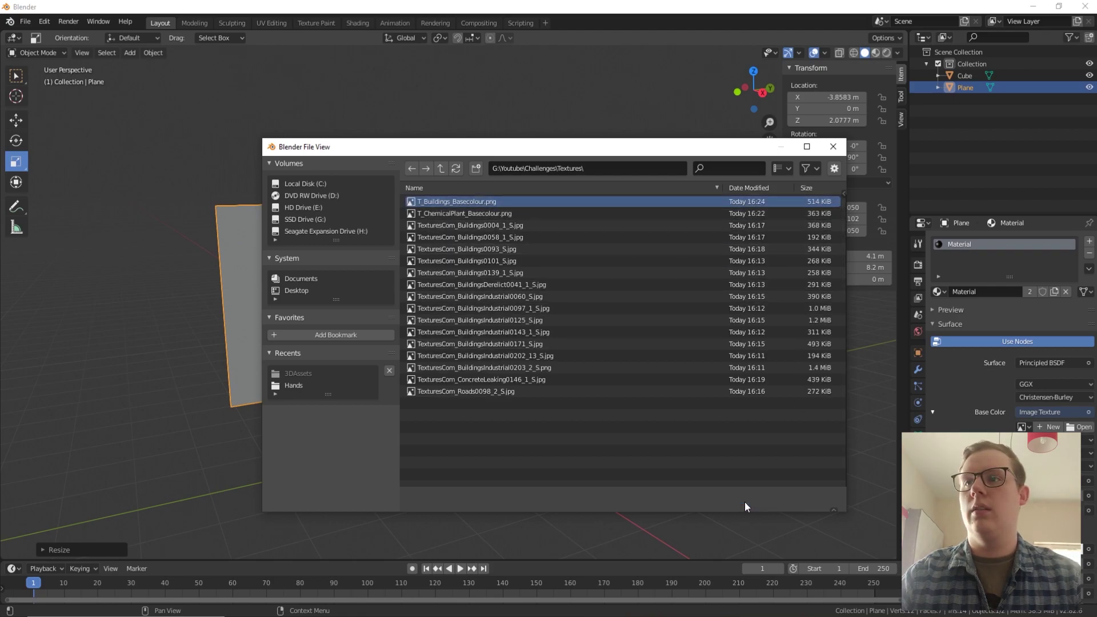
pyautogui.click(727, 498)
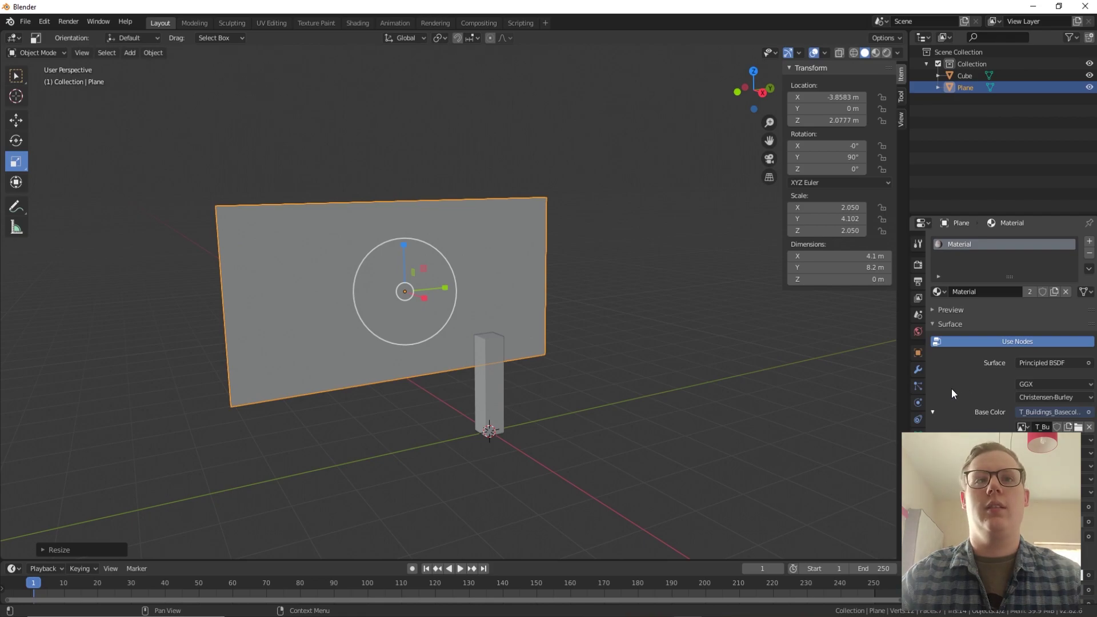
pyautogui.moveTo(600, 306)
pyautogui.mouseDown(button='middle')
pyautogui.moveTo(623, 297)
pyautogui.moveTo(711, 321)
pyautogui.moveTo(606, 345)
pyautogui.moveTo(584, 285)
pyautogui.mouseUp(button='middle')
pyautogui.click(875, 53)
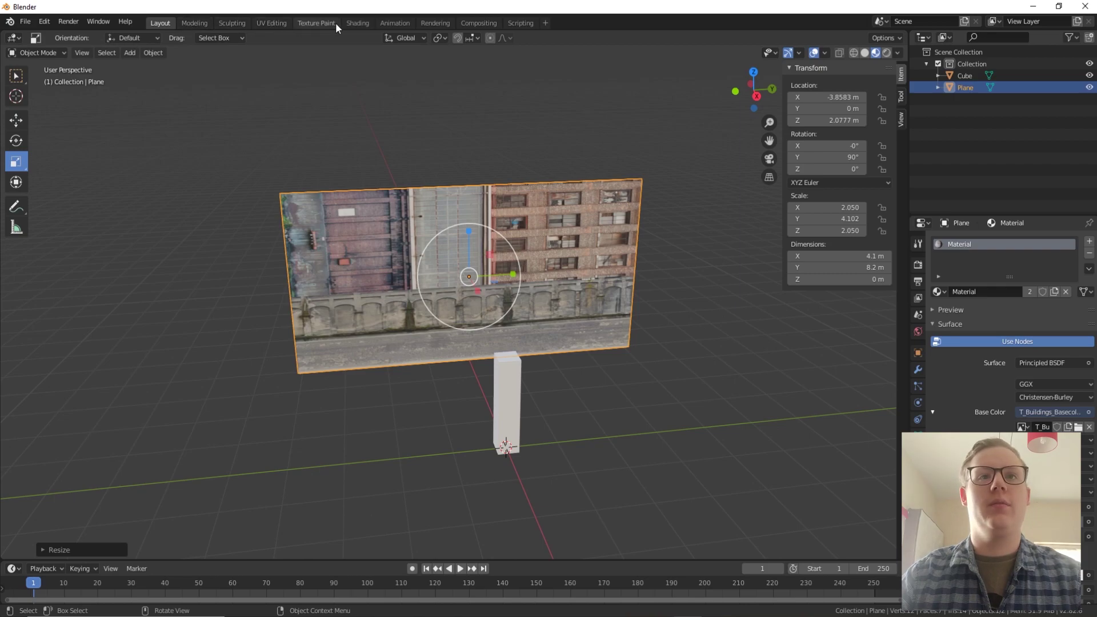
# Open the plane in the UV Editing workspace, widen the 3D viewport and show it in Material Preview shading
pyautogui.click(272, 22)
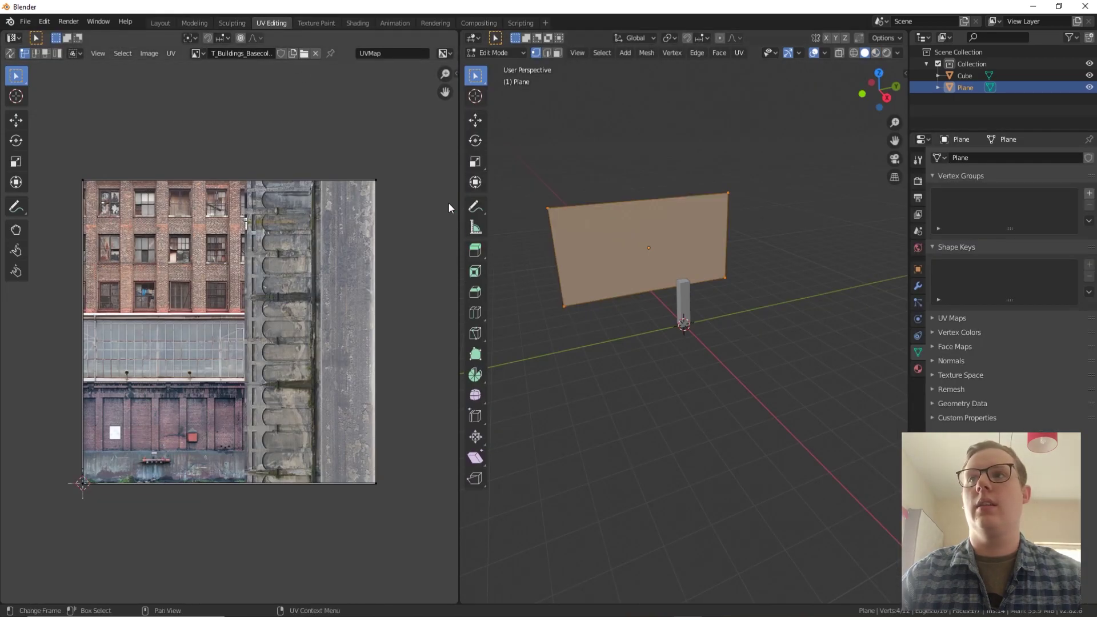
pyautogui.moveTo(460, 208); pyautogui.dragTo(371, 194)
pyautogui.scroll(3, 547, 243)
pyautogui.keyDown('shift'); pyautogui.moveTo(558, 238); pyautogui.dragTo(667, 369, button='middle'); pyautogui.keyUp('shift')
pyautogui.click(876, 52)
pyautogui.hotkey('alt', 'a')
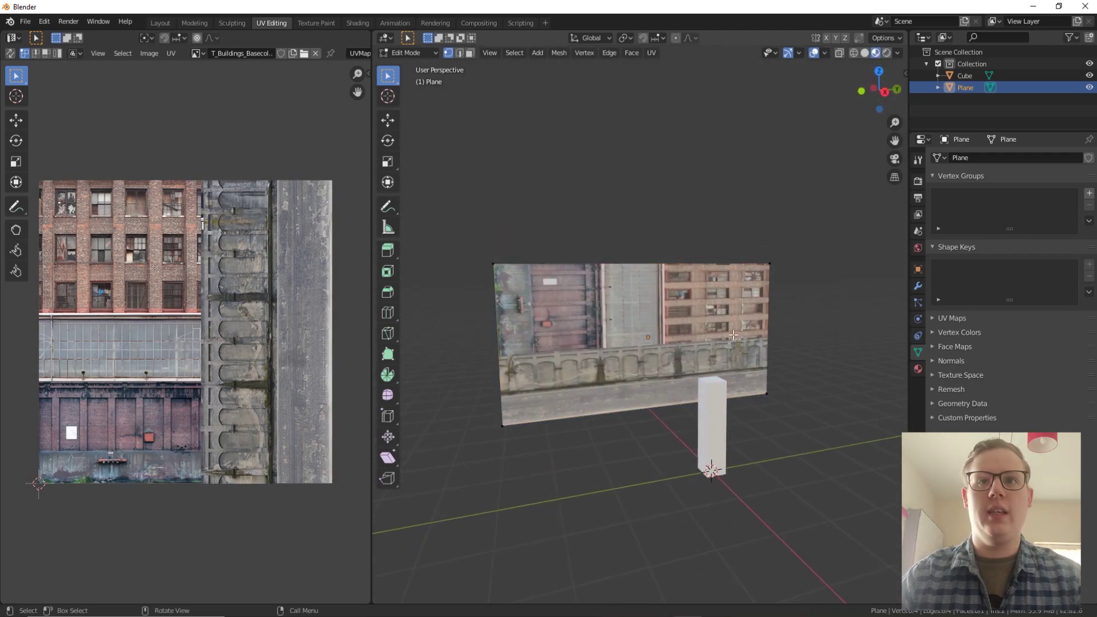
# Select the plane's whole mesh, select its UV face in face selection mode and nudge it slightly with the Move tool
pyautogui.press('a')
pyautogui.click(46, 53)
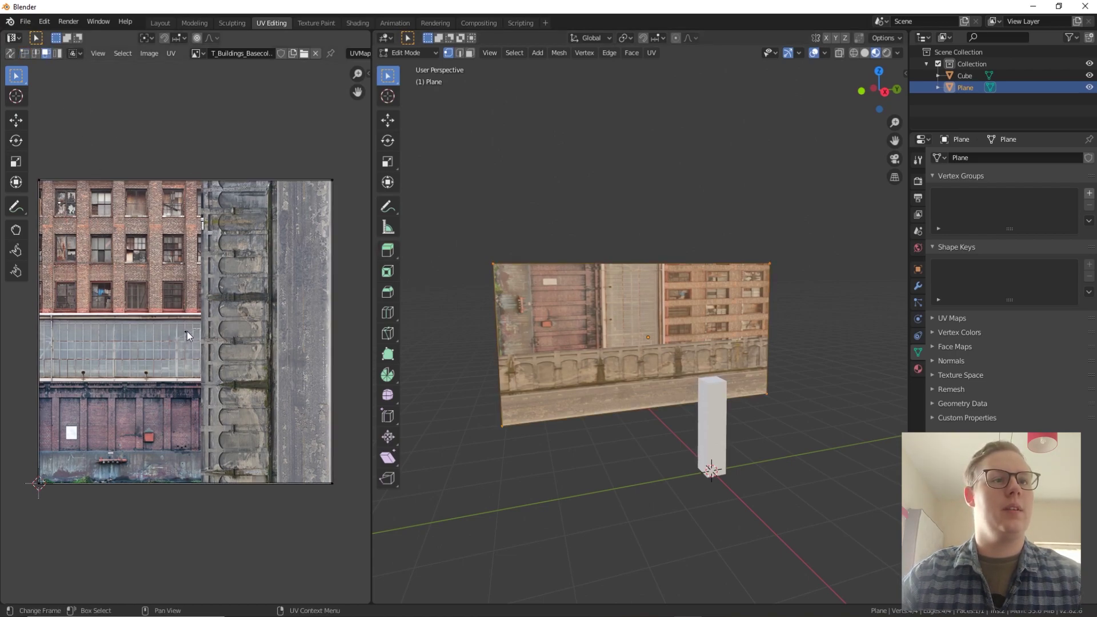
pyautogui.click(16, 119)
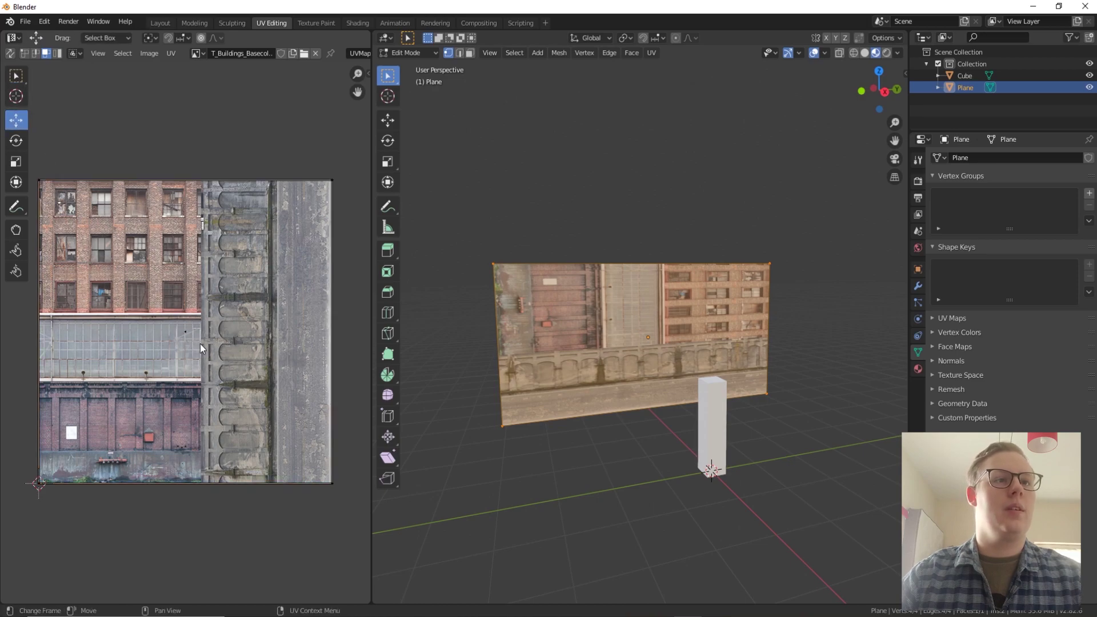
pyautogui.click(169, 307)
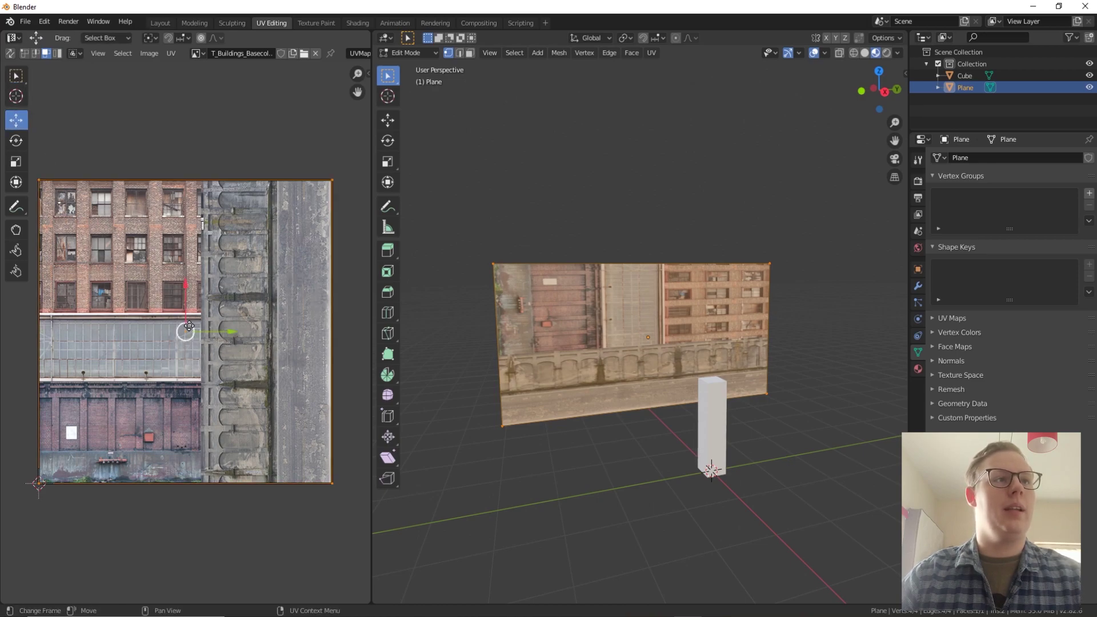
pyautogui.moveTo(186, 331); pyautogui.dragTo(187, 332)
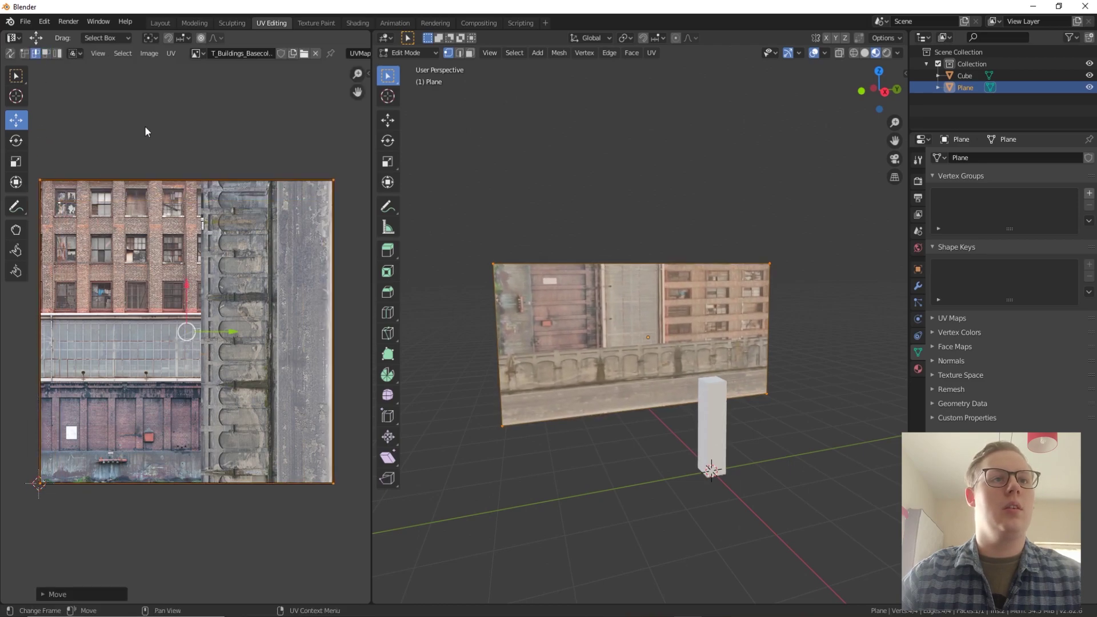
# Move the UV face's right edge about -0.45 along X to the boundary between the brick facade and the concrete strip
pyautogui.press('g')
pyautogui.press('x')
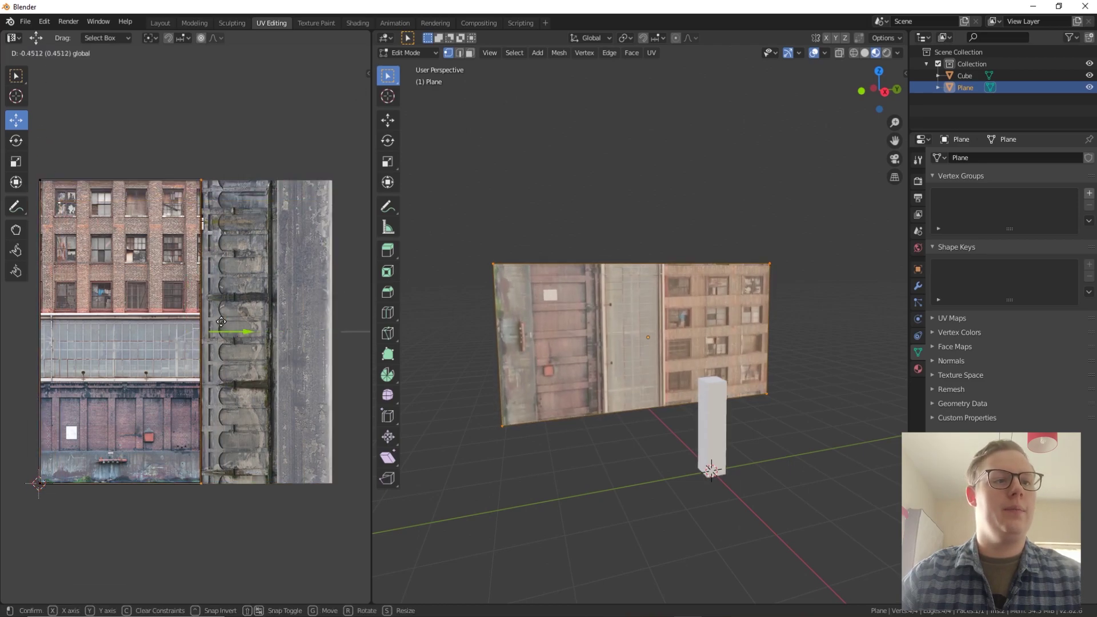
pyautogui.click(223, 327)
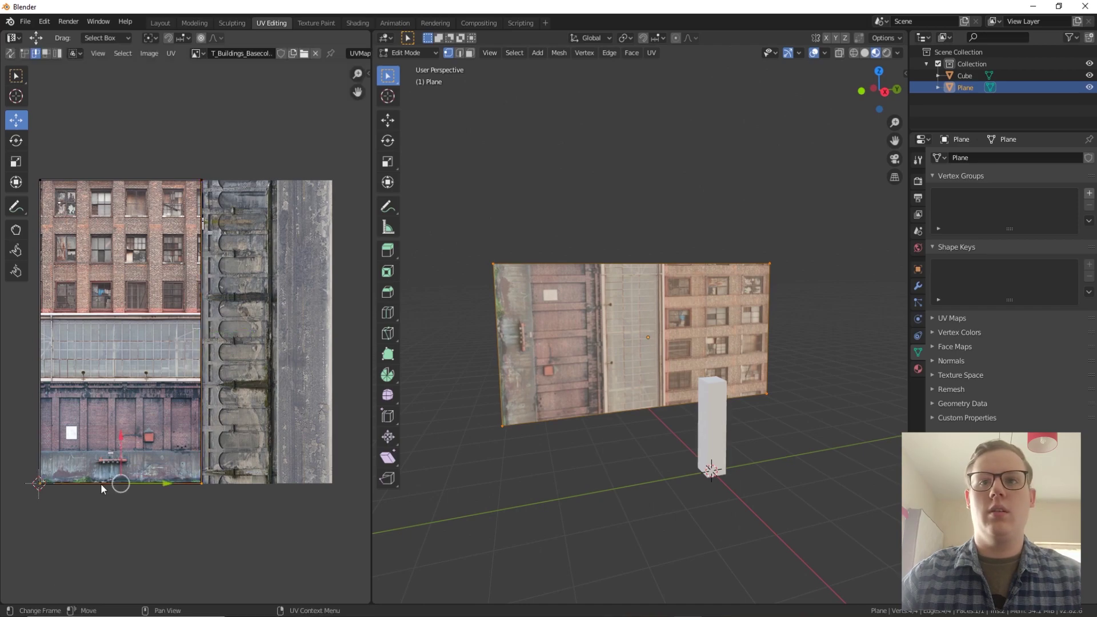
# Move the UV face's lower edge up to the base of the brick window facade and rotate the whole UV face 90°
pyautogui.moveTo(123, 457); pyautogui.dragTo(161, 279)
pyautogui.click(15, 140)
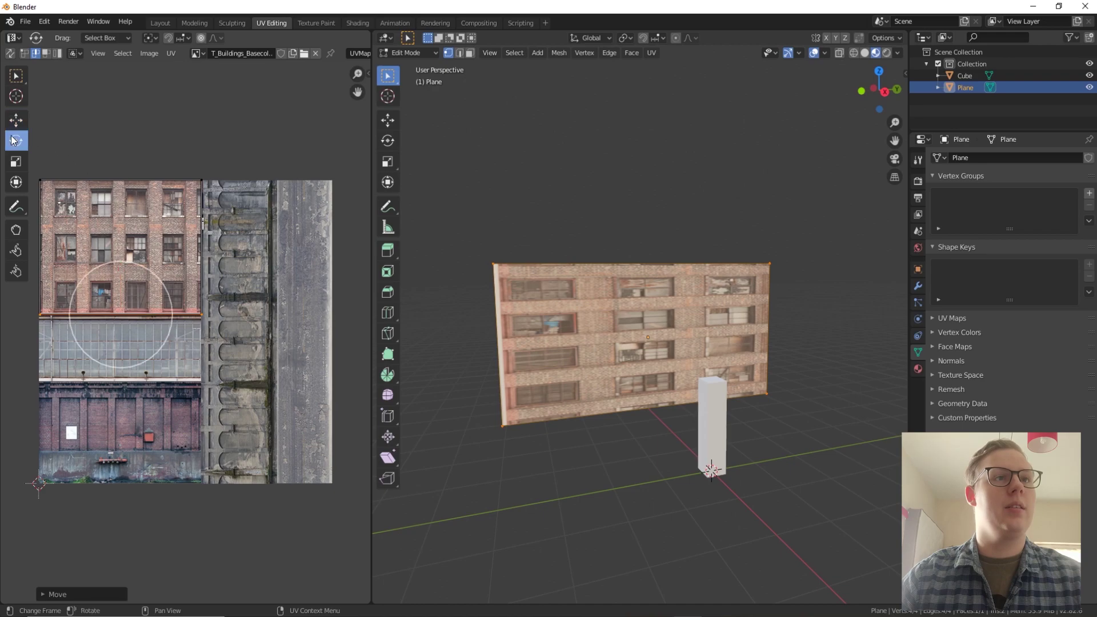
pyautogui.click(160, 233)
pyautogui.moveTo(240, 151); pyautogui.dragTo(27, 369)
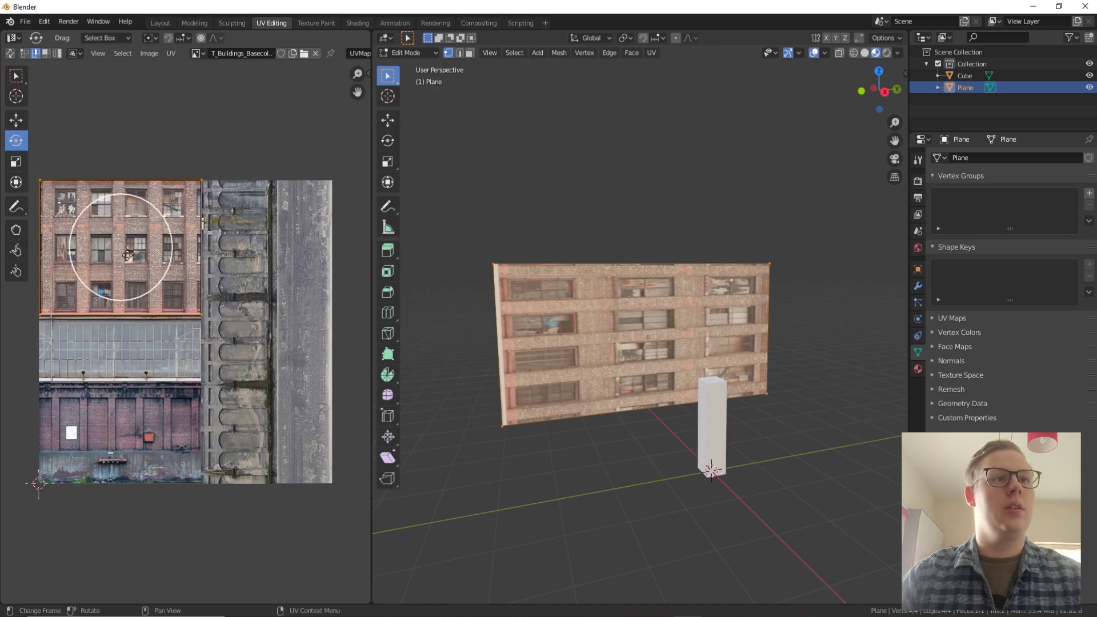
pyautogui.click(209, 226)
pyautogui.moveTo(238, 158); pyautogui.dragTo(23, 354)
pyautogui.moveTo(171, 234); pyautogui.dragTo(141, 281)
pyautogui.write('90')
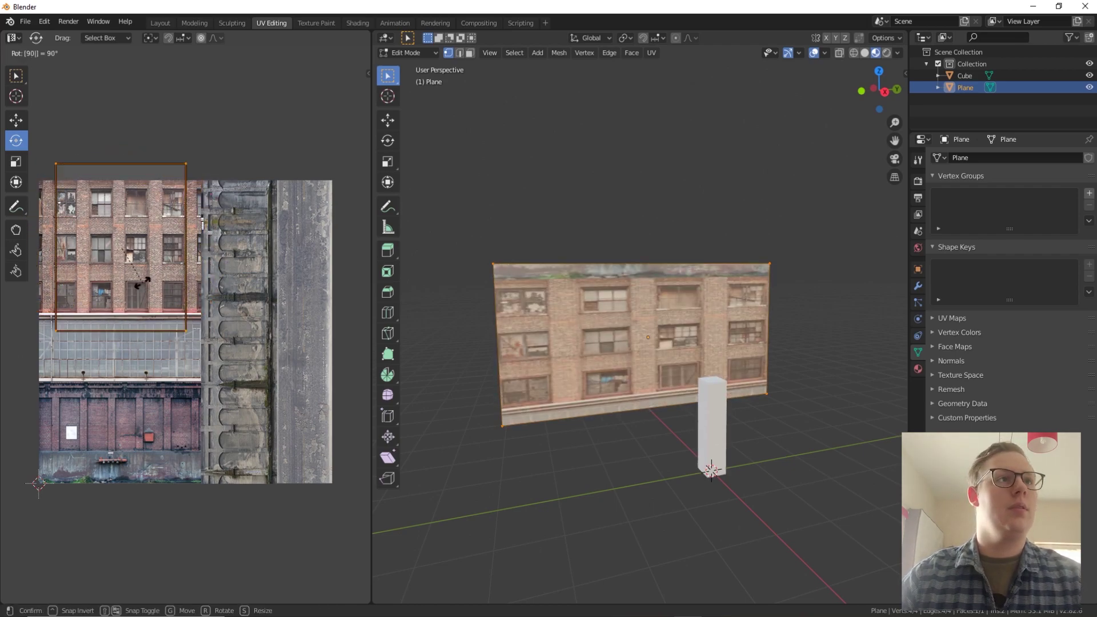
pyautogui.press('Return')
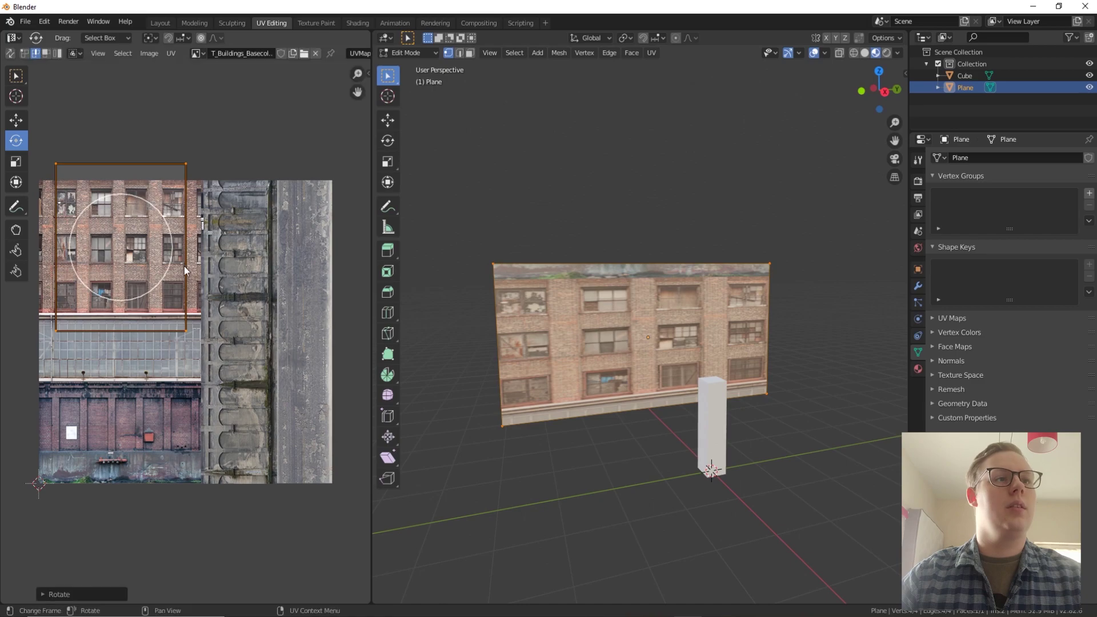
# Move the rotated UV face's left and right edges outward to match the full width of the brick facade
pyautogui.click(22, 120)
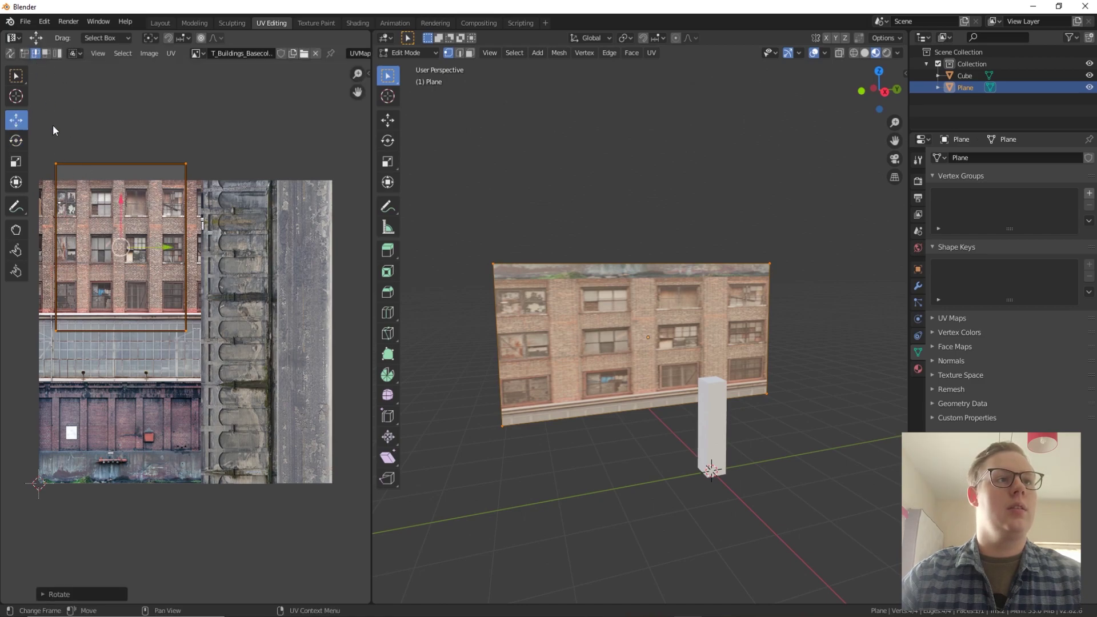
pyautogui.click(56, 269)
pyautogui.moveTo(98, 249); pyautogui.dragTo(81, 248)
pyautogui.click(185, 248)
pyautogui.moveTo(222, 248); pyautogui.dragTo(237, 249)
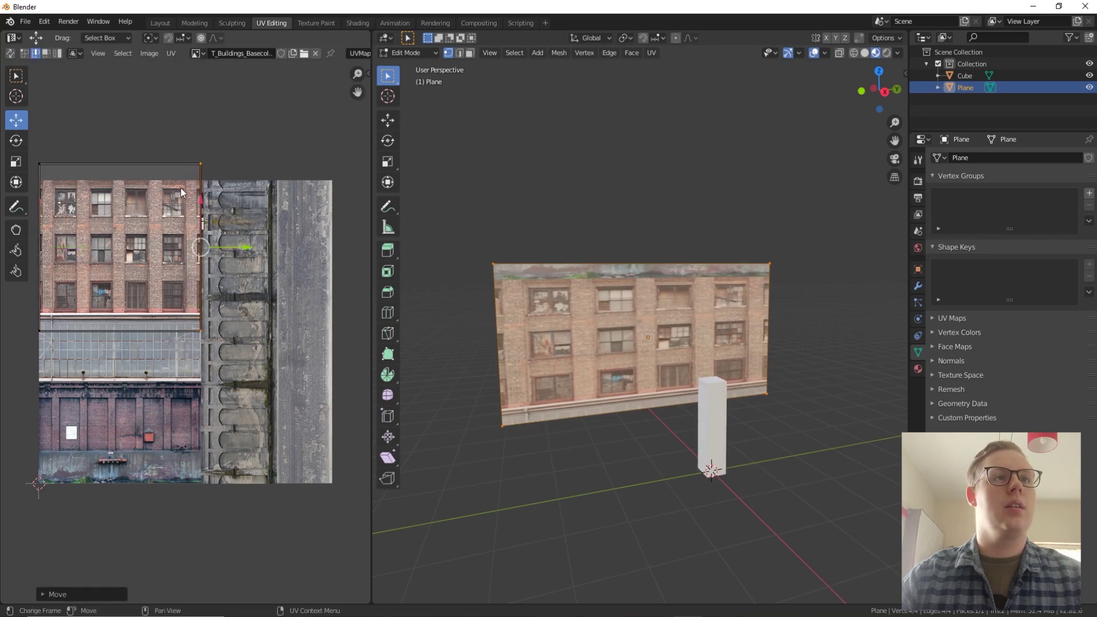
# Fit the UV face's top and bottom edges to the brick window facade, enabling Proportional Editing for the bottom edge's move
pyautogui.click(178, 167)
pyautogui.moveTo(124, 122); pyautogui.dragTo(124, 137)
pyautogui.click(122, 338)
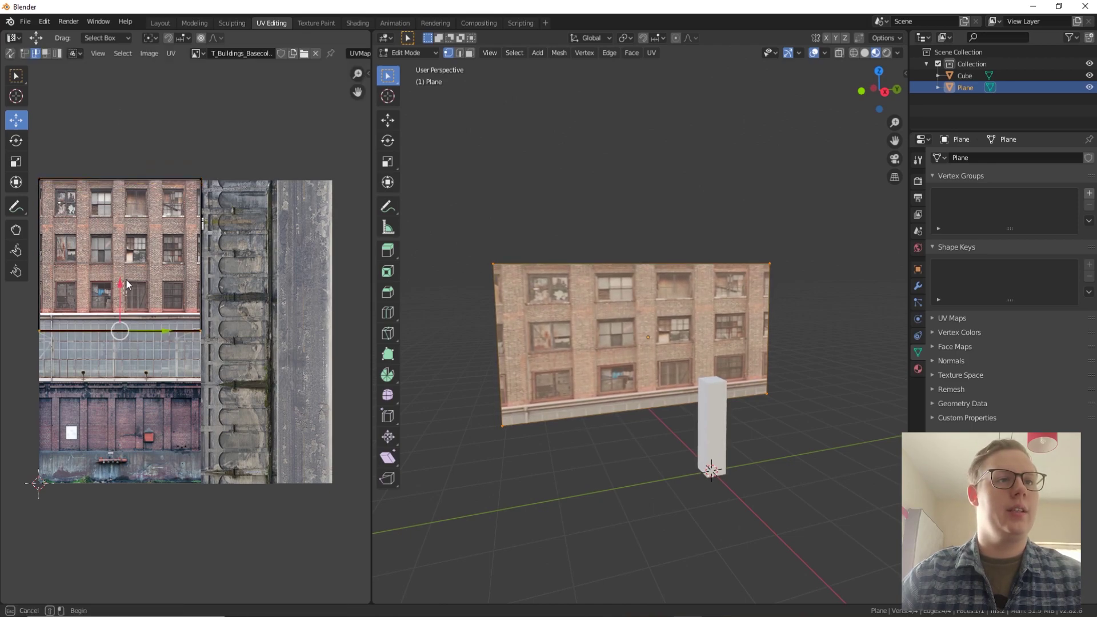
pyautogui.moveTo(125, 307); pyautogui.dragTo(126, 290)
pyautogui.click(45, 595)
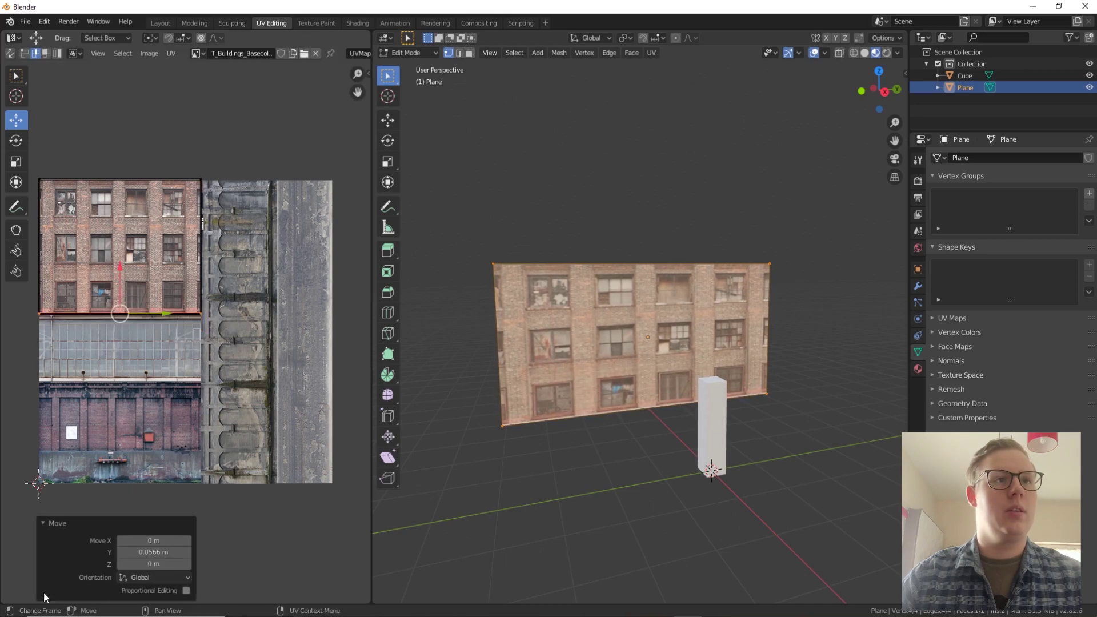
pyautogui.click(186, 590)
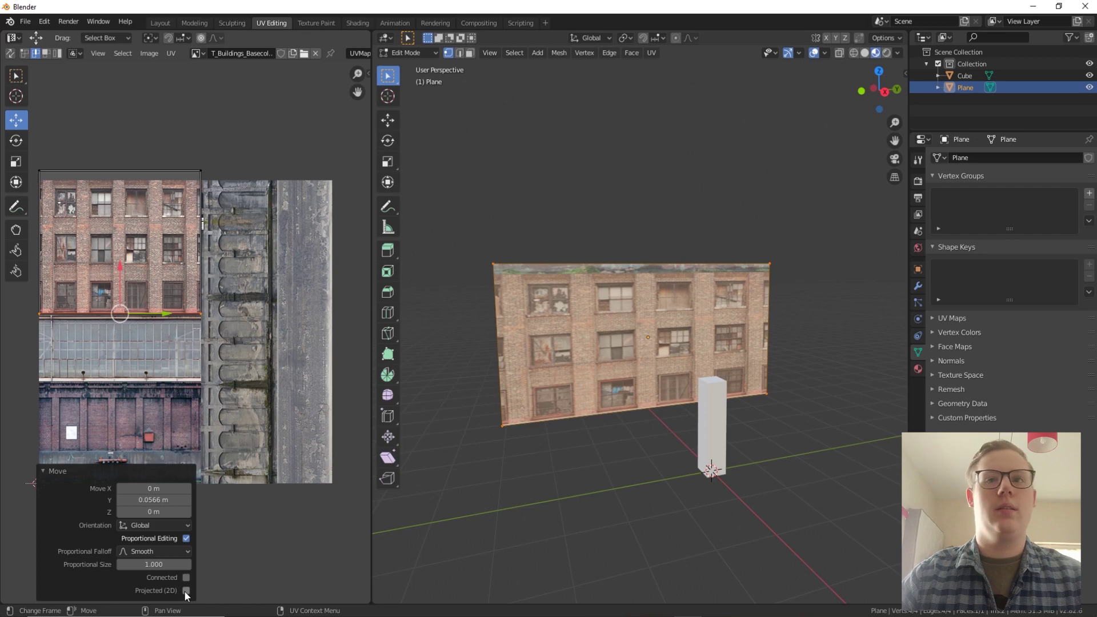
pyautogui.click(120, 171)
pyautogui.moveTo(119, 132); pyautogui.dragTo(118, 142)
# Select the plane's top edge in edge selection mode and move it up along Z to make the facade taller
pyautogui.click(688, 270)
pyautogui.press('a')
pyautogui.click(665, 266)
pyautogui.click(459, 52)
pyautogui.click(606, 266)
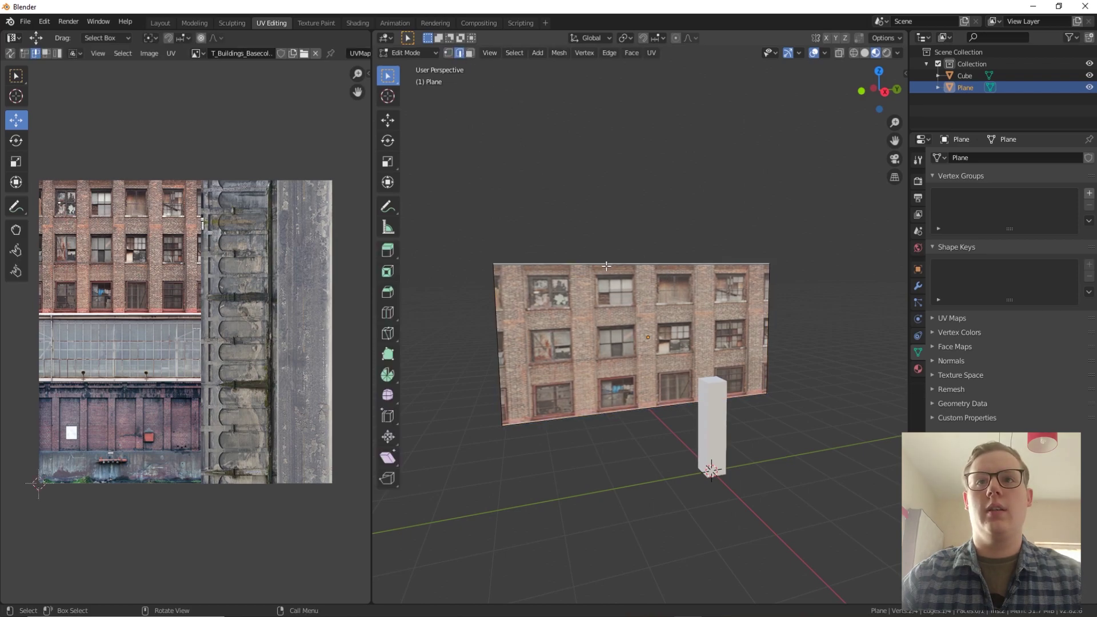
pyautogui.click(388, 121)
pyautogui.moveTo(650, 222); pyautogui.dragTo(648, 132)
# Add loop cuts along the sides of the window columns, above the top windows and near the facade's outer edges
pyautogui.moveTo(523, 328); pyautogui.dragTo(509, 332, button='middle')
pyautogui.click(389, 313)
pyautogui.moveTo(531, 167); pyautogui.dragTo(617, 177)
pyautogui.moveTo(546, 176)
pyautogui.mouseDown()
pyautogui.moveTo(515, 174)
pyautogui.moveTo(549, 166)
pyautogui.mouseUp()
pyautogui.moveTo(564, 93); pyautogui.dragTo(569, 88)
pyautogui.moveTo(712, 195); pyautogui.dragTo(785, 192)
pyautogui.click(716, 196)
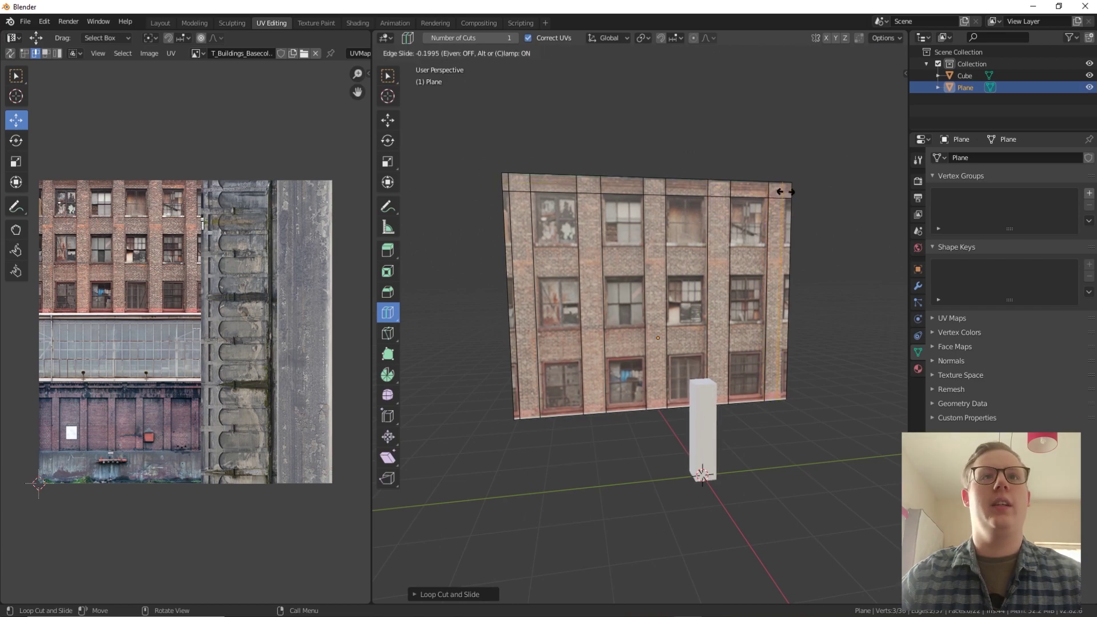
pyautogui.click(788, 192)
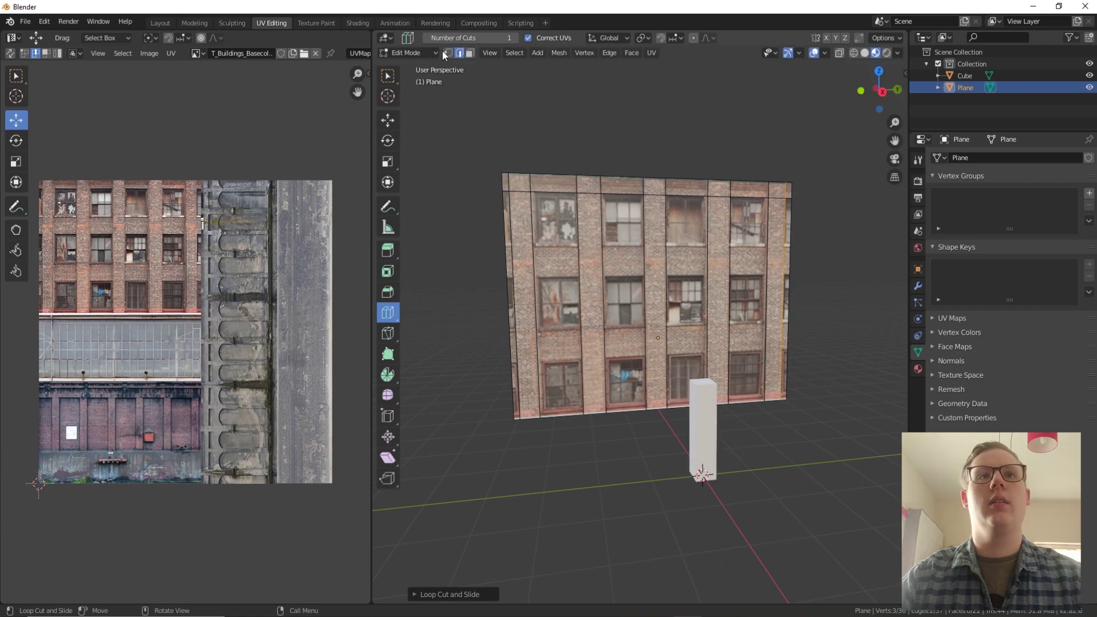
# Delete the narrow face strips at both outer sides of the facade
pyautogui.click(470, 52)
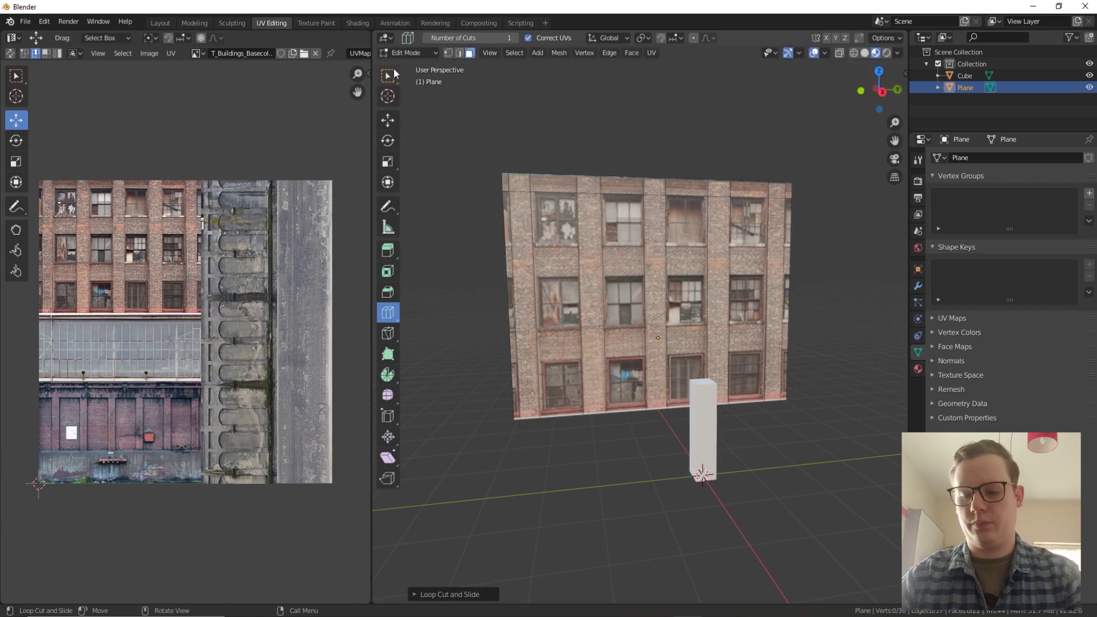
pyautogui.click(388, 77)
pyautogui.click(789, 233)
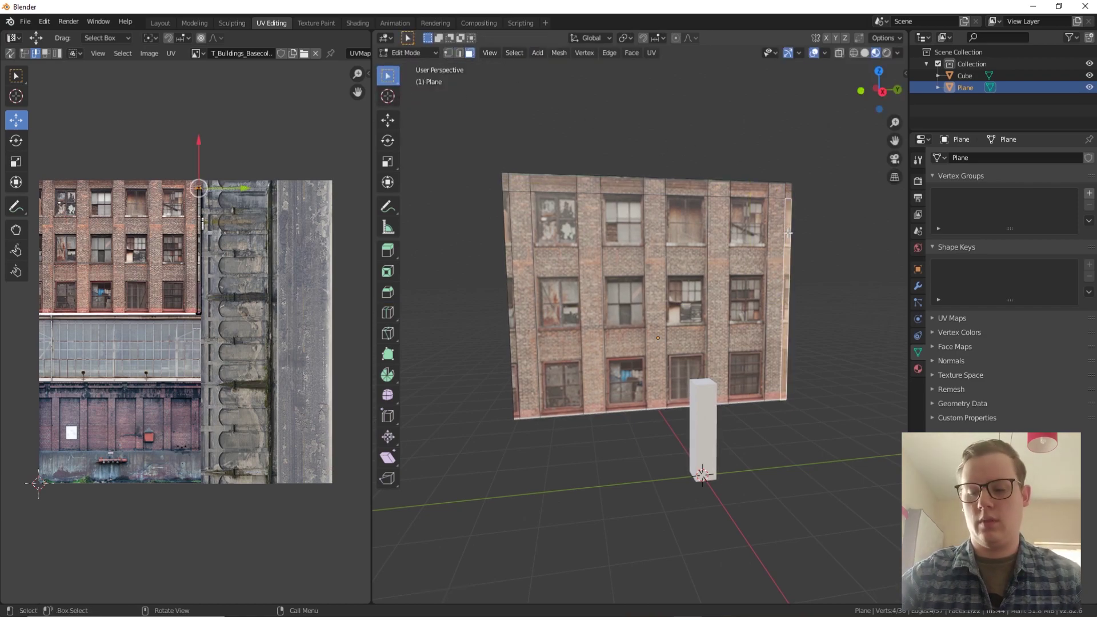
pyautogui.keyDown('shift'); pyautogui.click(789, 190); pyautogui.keyUp('shift')
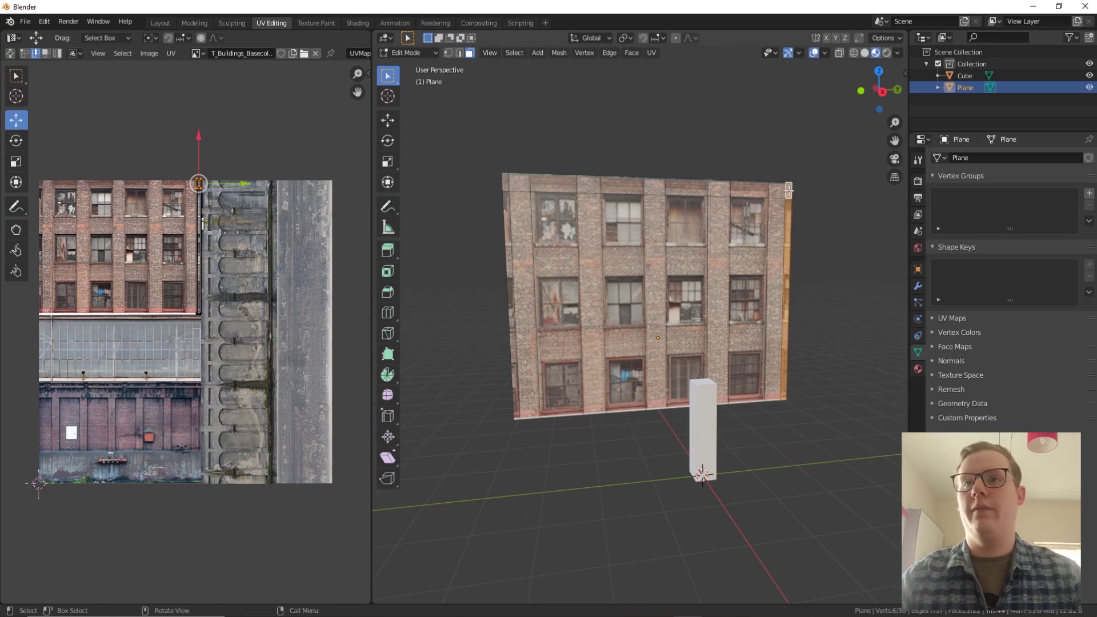
pyautogui.press('x')
pyautogui.click(768, 218)
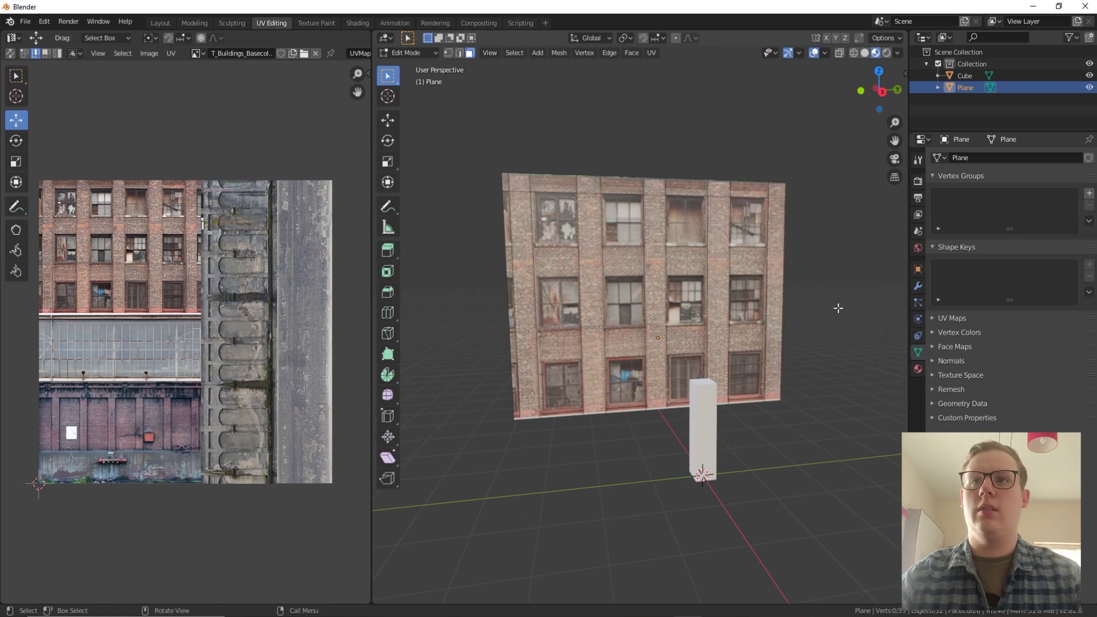
pyautogui.moveTo(824, 307); pyautogui.dragTo(788, 301, button='middle')
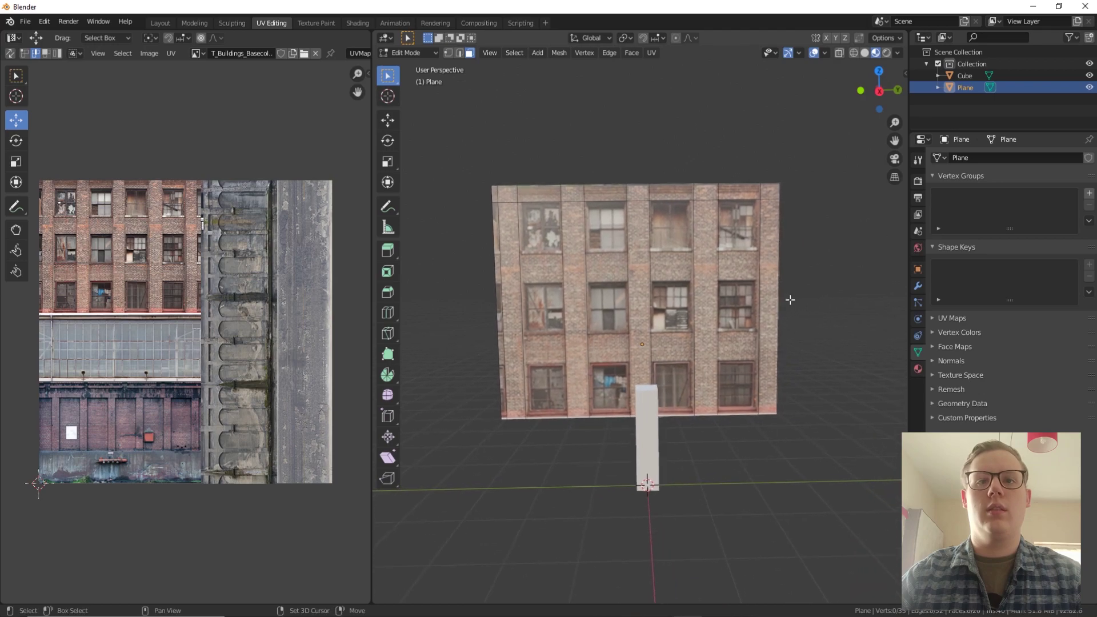
pyautogui.moveTo(485, 176); pyautogui.dragTo(497, 376)
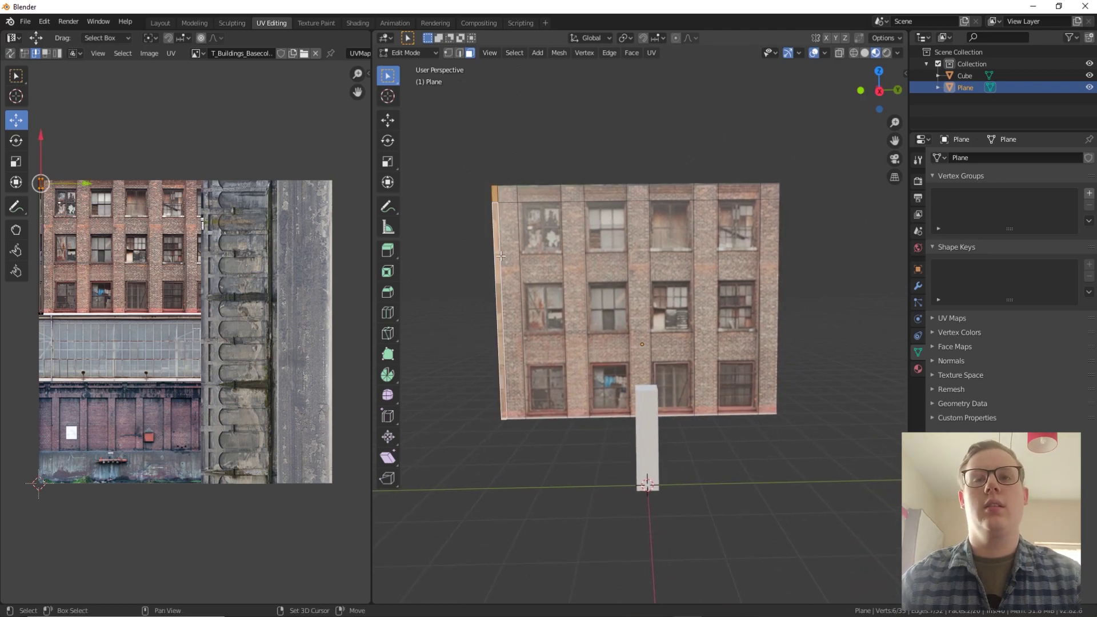
pyautogui.press('x')
pyautogui.click(497, 376)
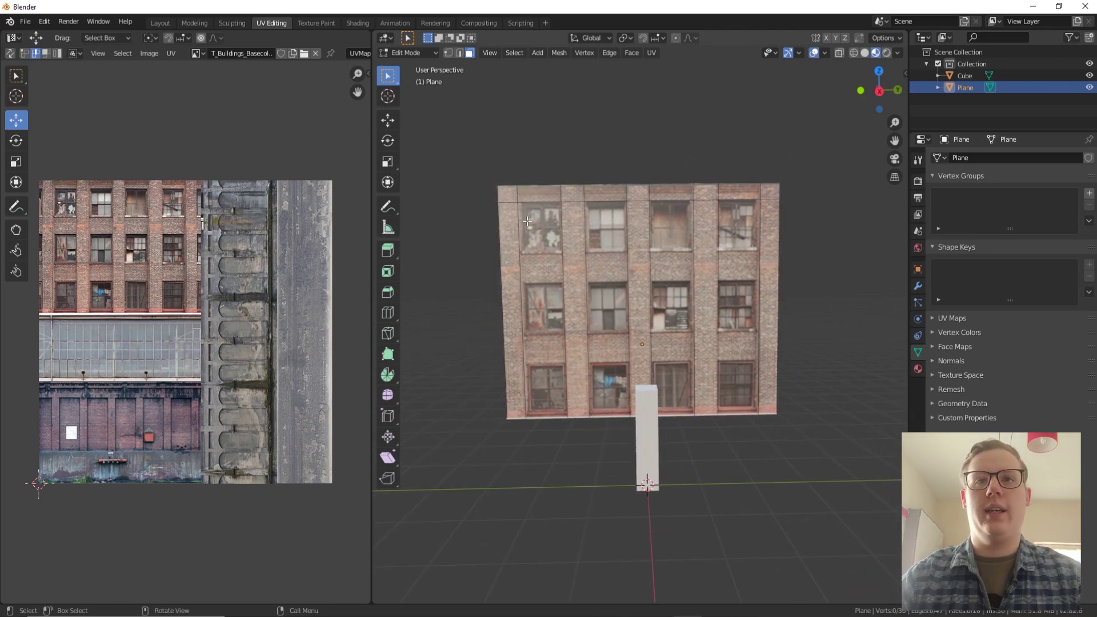
# Add horizontal loop cuts along the upper and lower borders of the window rows
pyautogui.click(387, 313)
pyautogui.moveTo(521, 261); pyautogui.dragTo(547, 196)
pyautogui.moveTo(534, 245); pyautogui.dragTo(531, 424)
# Select all twelve window faces in face selection mode and extrude them inward about 0.2 m
pyautogui.click(470, 52)
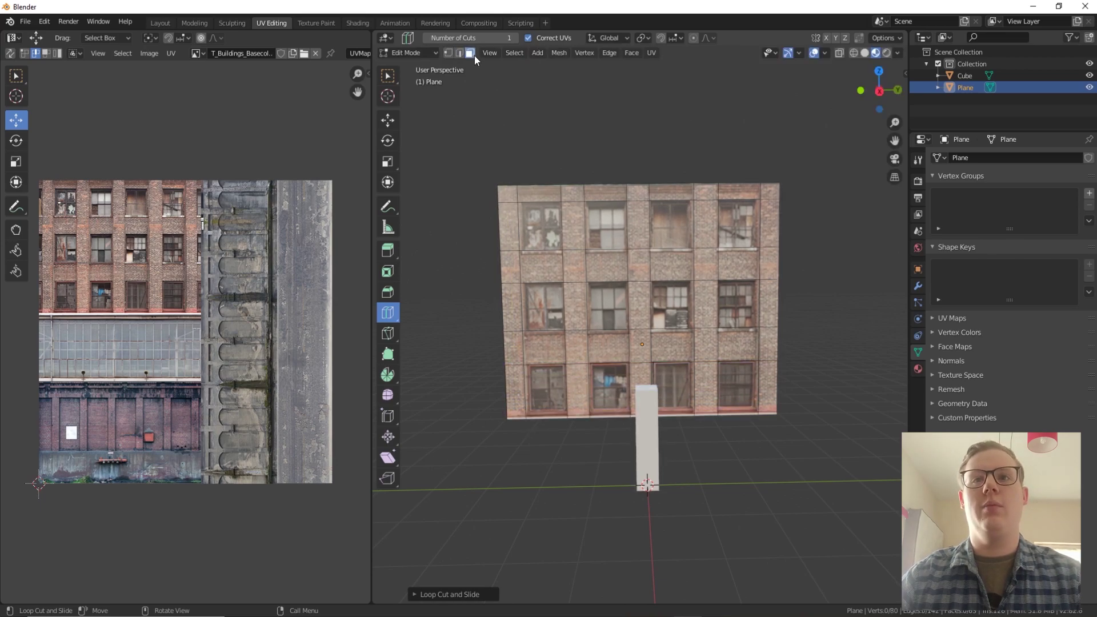
pyautogui.click(392, 83)
pyautogui.click(540, 231)
pyautogui.keyDown('shift'); pyautogui.click(615, 233); pyautogui.keyUp('shift')
pyautogui.keyDown('shift'); pyautogui.click(664, 225); pyautogui.keyUp('shift')
pyautogui.keyDown('shift'); pyautogui.click(746, 227); pyautogui.keyUp('shift')
pyautogui.keyDown('shift'); pyautogui.click(733, 297); pyautogui.keyUp('shift')
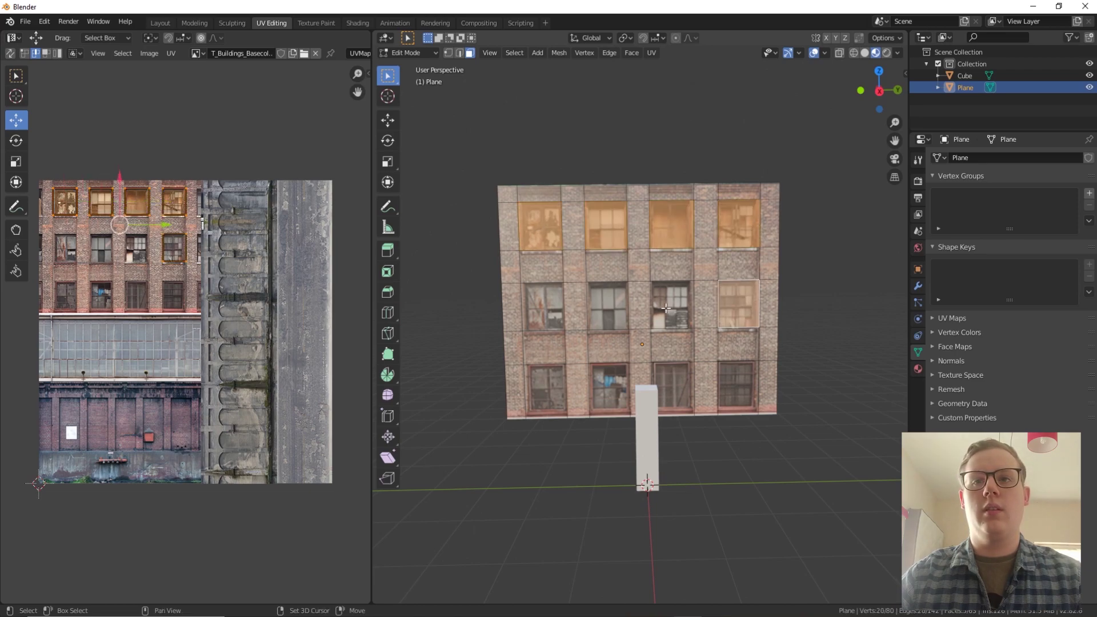
pyautogui.keyDown('shift'); pyautogui.click(671, 306); pyautogui.keyUp('shift')
pyautogui.keyDown('shift'); pyautogui.click(608, 307); pyautogui.keyUp('shift')
pyautogui.keyDown('shift'); pyautogui.click(544, 309); pyautogui.keyUp('shift')
pyautogui.keyDown('shift'); pyautogui.click(546, 392); pyautogui.keyUp('shift')
pyautogui.keyDown('shift'); pyautogui.click(609, 389); pyautogui.keyUp('shift')
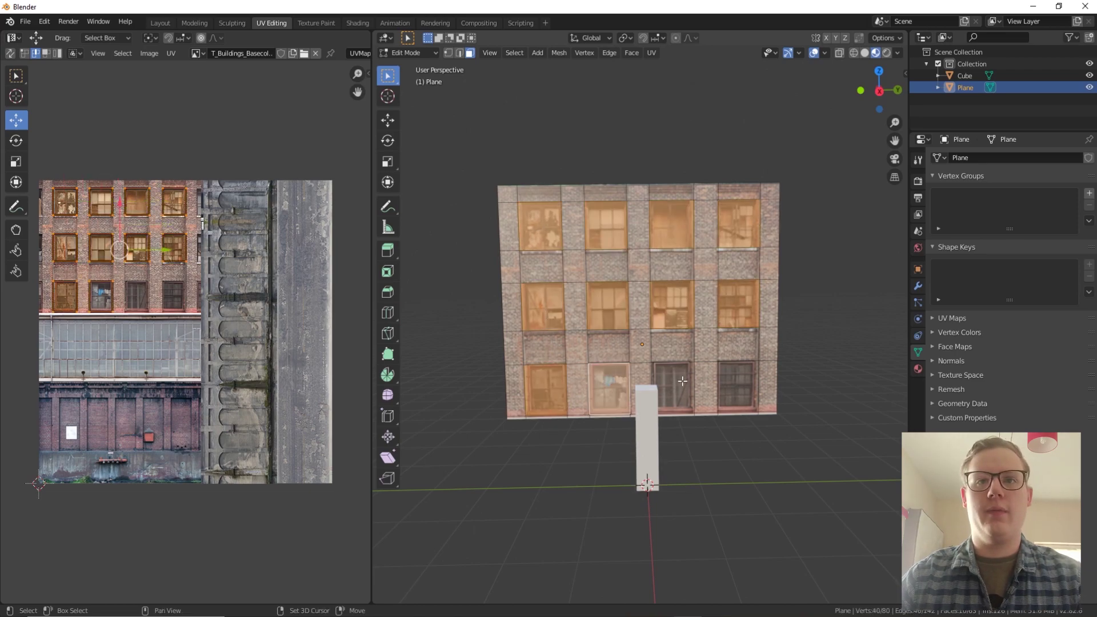
pyautogui.keyDown('shift'); pyautogui.click(680, 382); pyautogui.keyUp('shift')
pyautogui.keyDown('shift'); pyautogui.click(737, 386); pyautogui.keyUp('shift')
pyautogui.moveTo(738, 385); pyautogui.dragTo(718, 389, button='middle')
pyautogui.press('e')
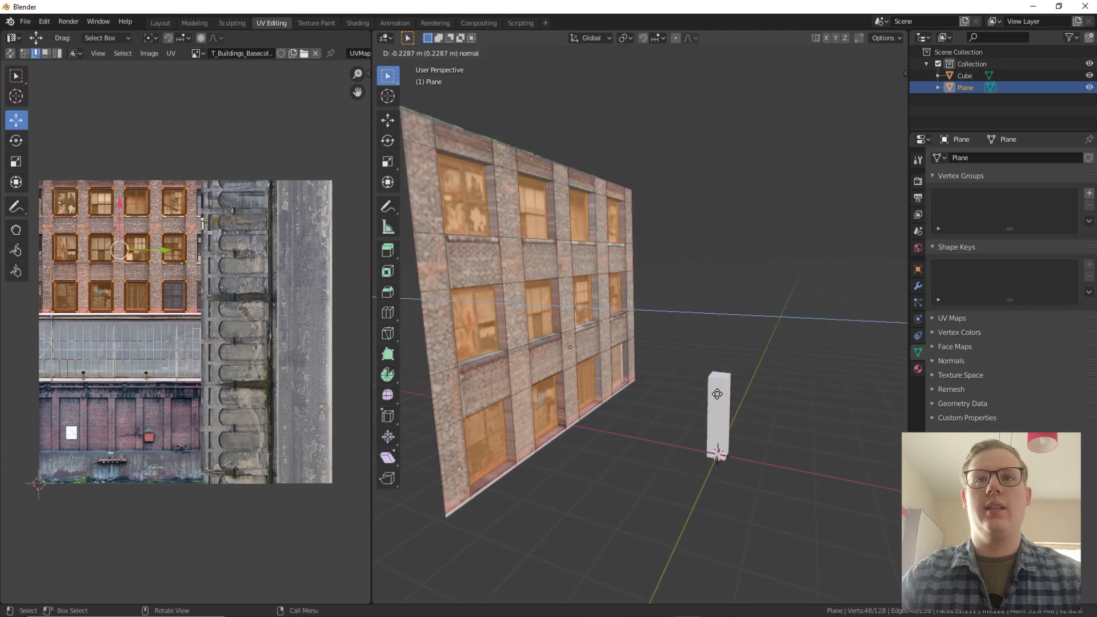
pyautogui.click(722, 393)
# Clear the face selection and display the plane's material settings
pyautogui.moveTo(682, 260); pyautogui.dragTo(616, 263, button='middle')
pyautogui.click(823, 233)
pyautogui.moveTo(823, 234); pyautogui.dragTo(680, 242, button='middle')
pyautogui.click(919, 369)
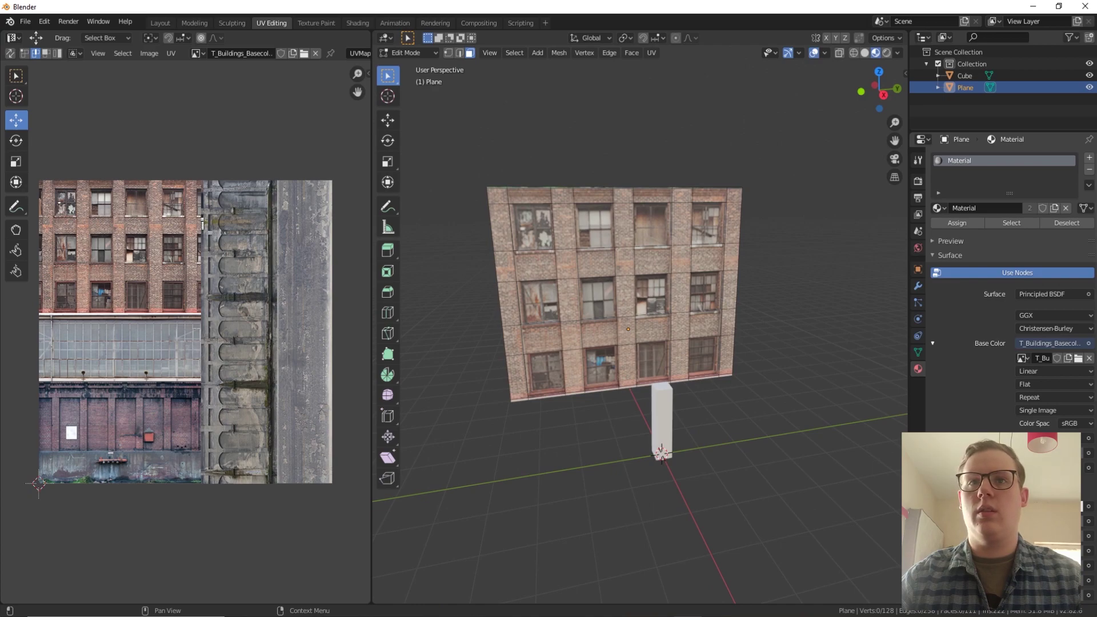
pyautogui.moveTo(674, 252); pyautogui.dragTo(623, 266, button='middle')
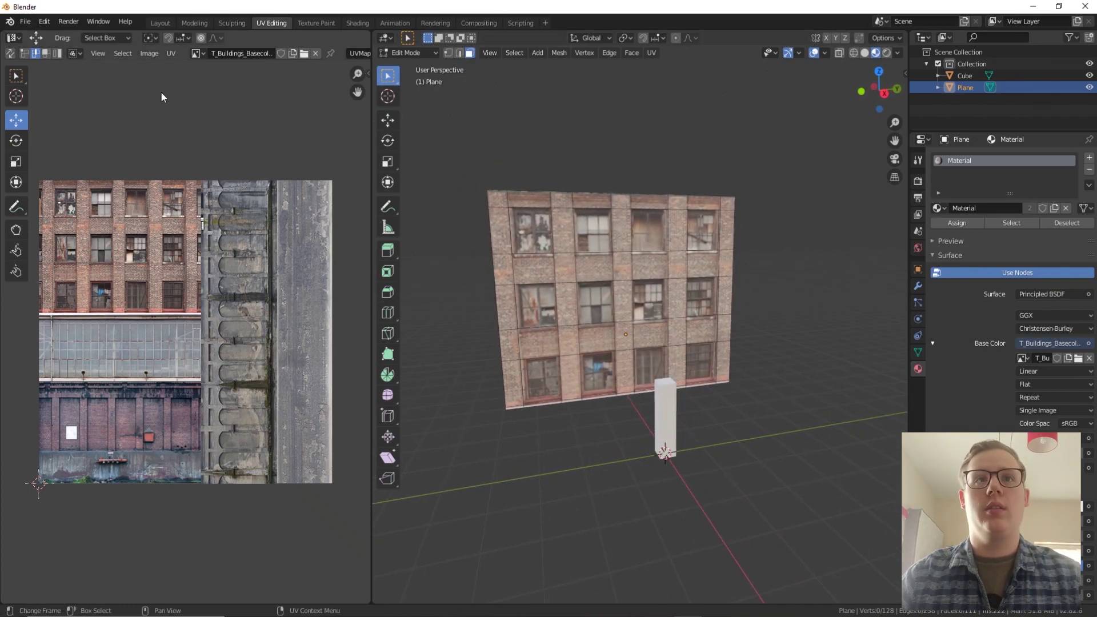
# Return to Object Mode and raise the whole facade along Z so it stands clear above the ground
pyautogui.press('Tab')
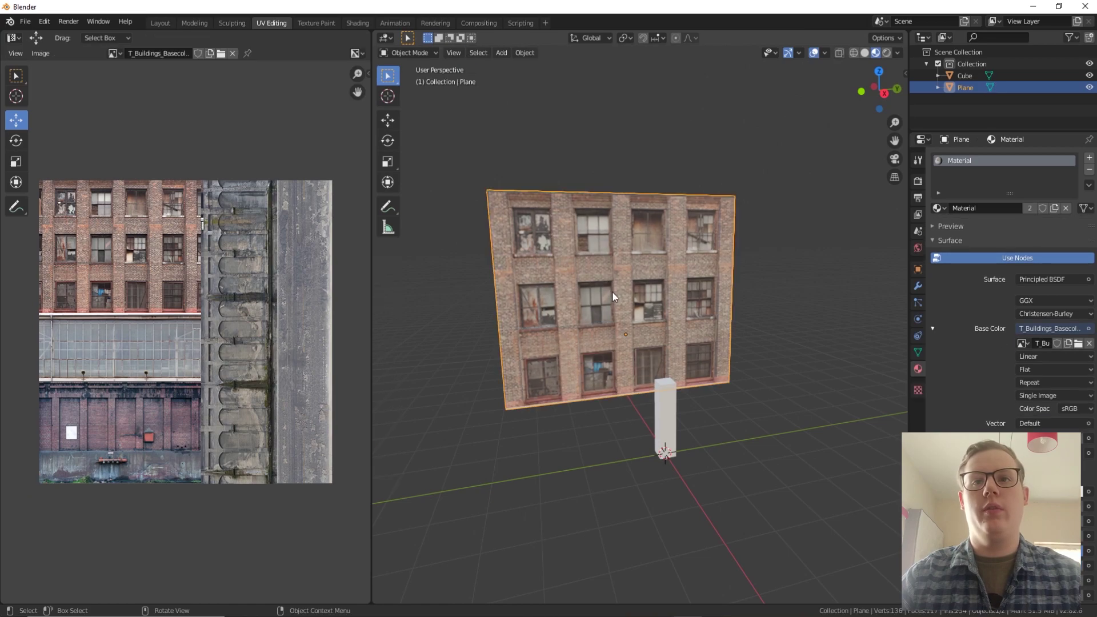
pyautogui.click(388, 119)
pyautogui.moveTo(417, 145); pyautogui.dragTo(651, 286, button='middle')
pyautogui.moveTo(577, 307); pyautogui.dragTo(602, 255)
pyautogui.moveTo(602, 255); pyautogui.dragTo(657, 268, button='middle')
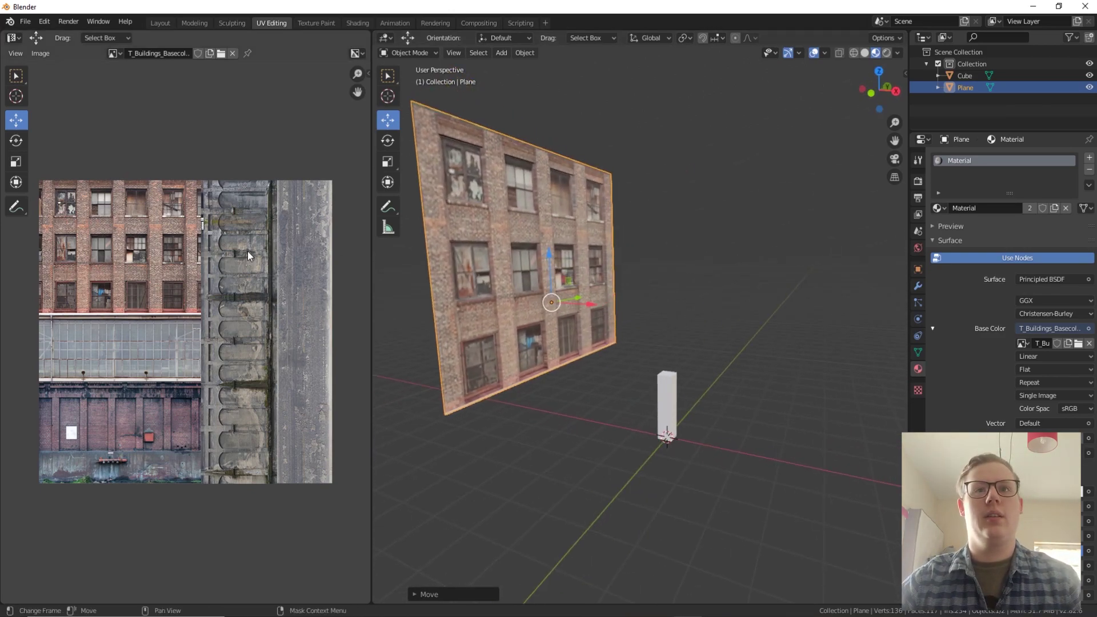
pyautogui.moveTo(577, 266); pyautogui.dragTo(484, 81, button='middle')
pyautogui.scroll(4, 766, 341)
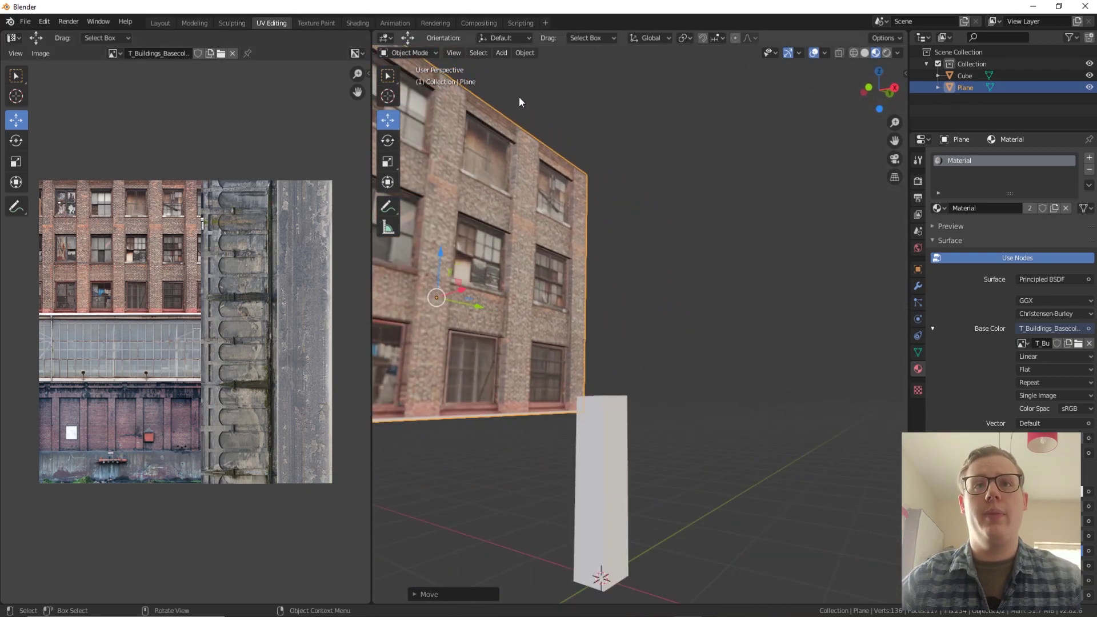
pyautogui.scroll(-3, 669, 217)
pyautogui.moveTo(669, 225); pyautogui.dragTo(743, 211, button='middle')
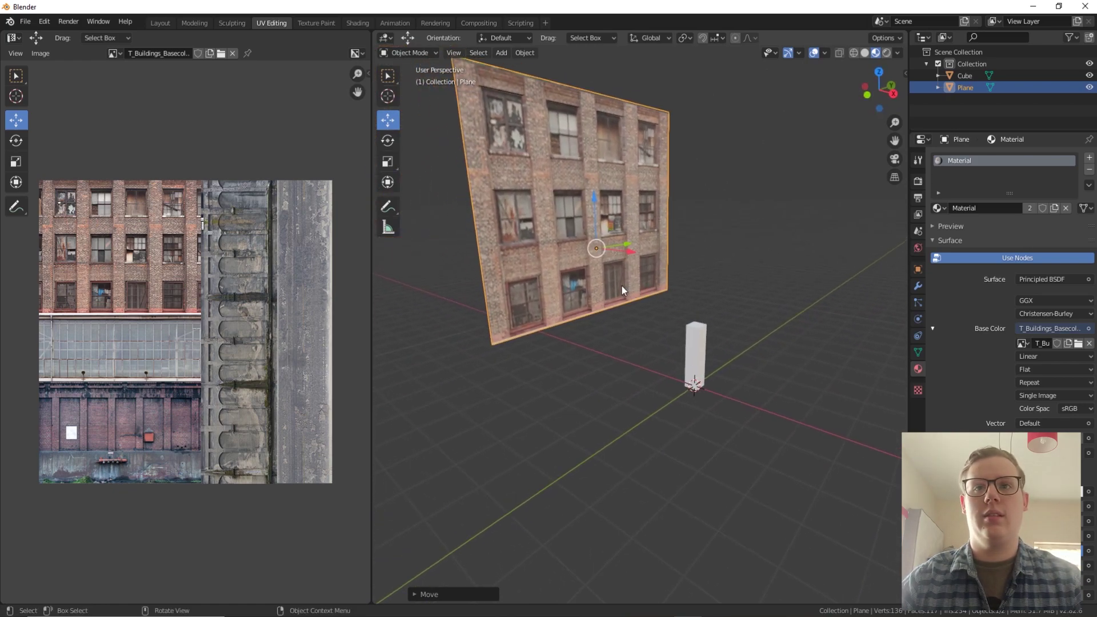
pyautogui.moveTo(632, 310); pyautogui.dragTo(594, 313, button='middle')
# Extrude the facade's bottom edge loop slightly forward along X, and extrude it down along Z to form a lower wall band
pyautogui.press('Tab')
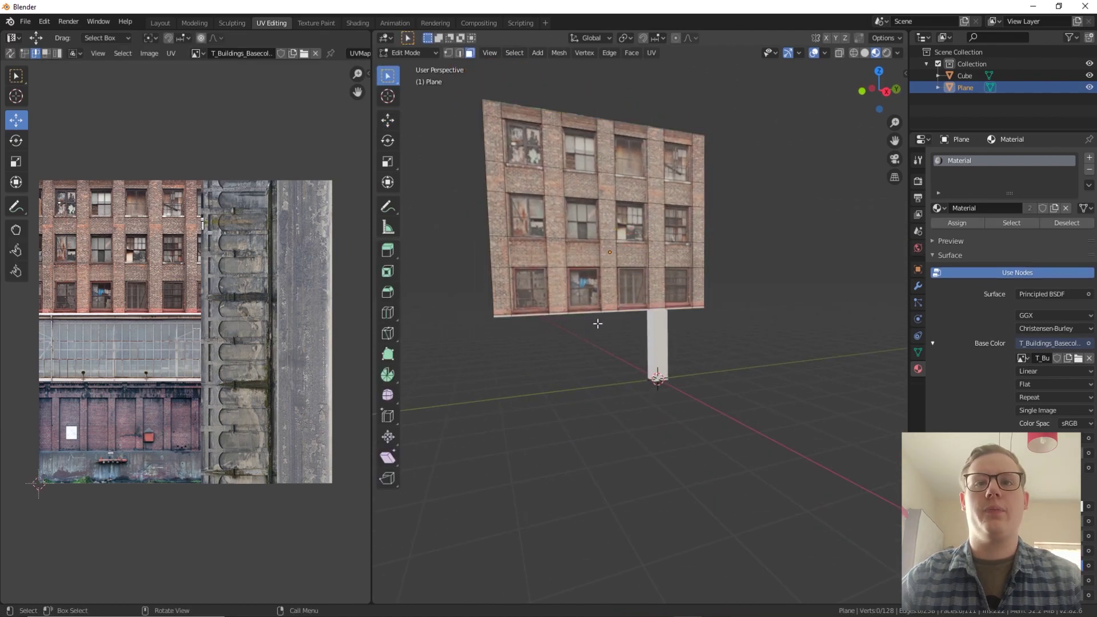
pyautogui.click(460, 53)
pyautogui.keyDown('alt'); pyautogui.click(578, 315); pyautogui.keyUp('alt')
pyautogui.moveTo(583, 314); pyautogui.dragTo(689, 300, button='middle')
pyautogui.scroll(3, 570, 323)
pyautogui.click(388, 120)
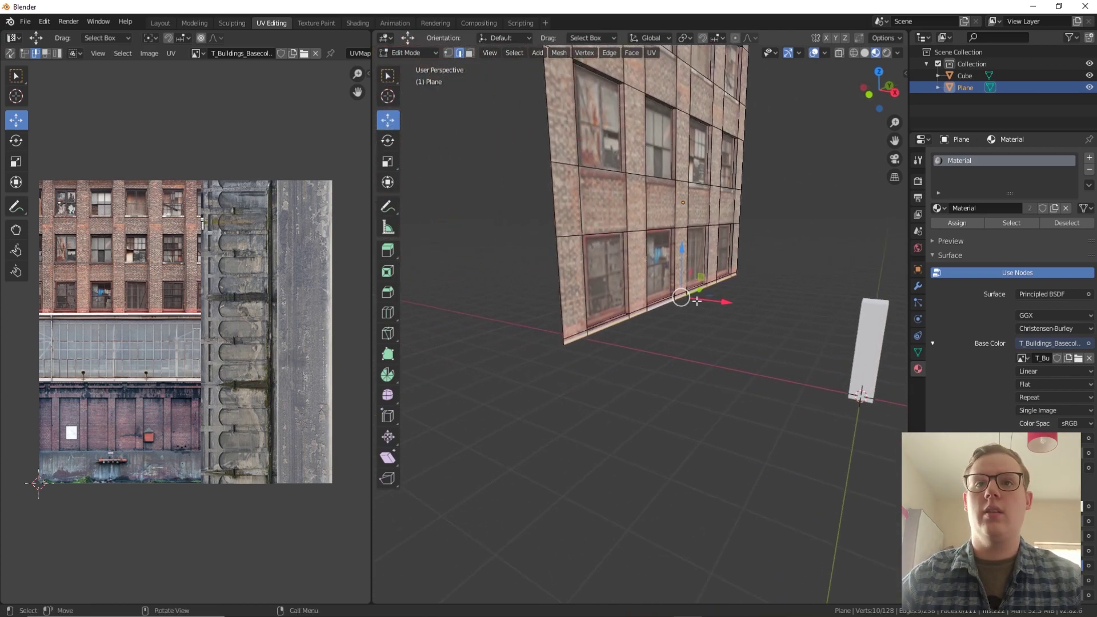
pyautogui.moveTo(698, 300); pyautogui.dragTo(704, 301)
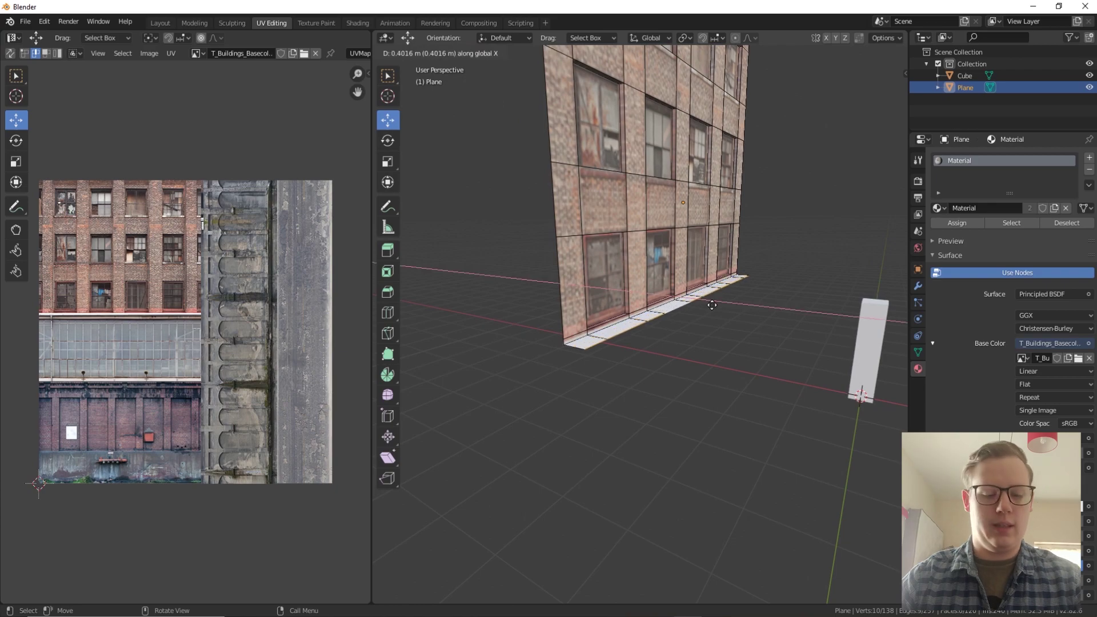
pyautogui.click(701, 307)
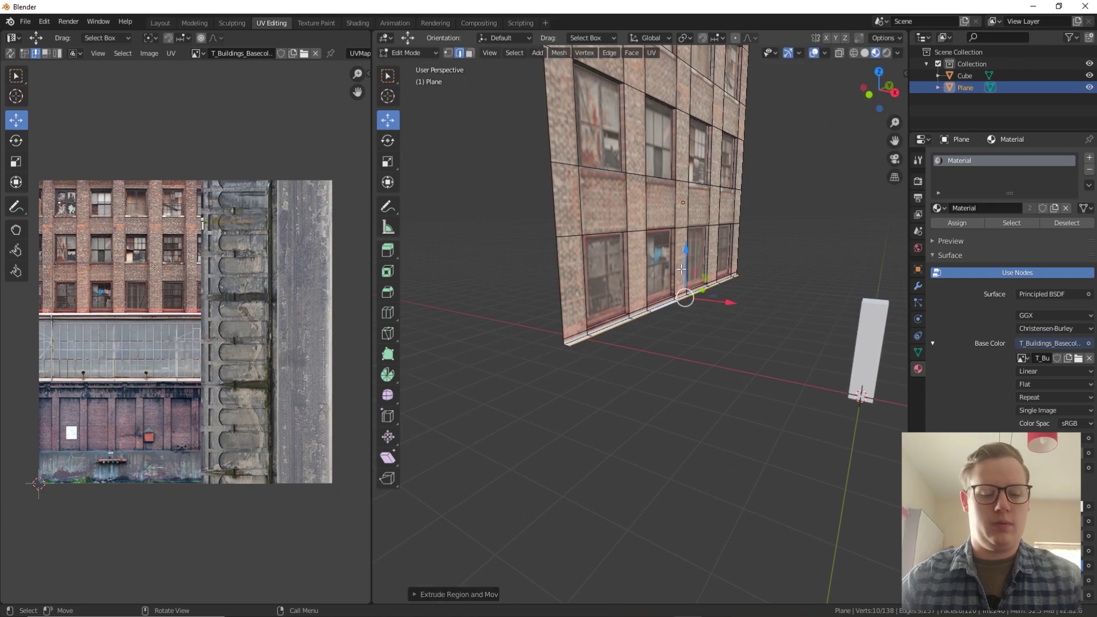
pyautogui.moveTo(704, 278); pyautogui.dragTo(690, 332)
pyautogui.press('z')
# Select the lower wall band's faces in face selection mode and grow the selection to include the narrow ledge above
pyautogui.click(470, 52)
pyautogui.moveTo(769, 368); pyautogui.dragTo(794, 348, button='middle')
pyautogui.press('b')
pyautogui.moveTo(764, 432); pyautogui.dragTo(581, 299)
pyautogui.moveTo(595, 314); pyautogui.dragTo(690, 318, button='middle')
pyautogui.press('ctrl+KP_Add')
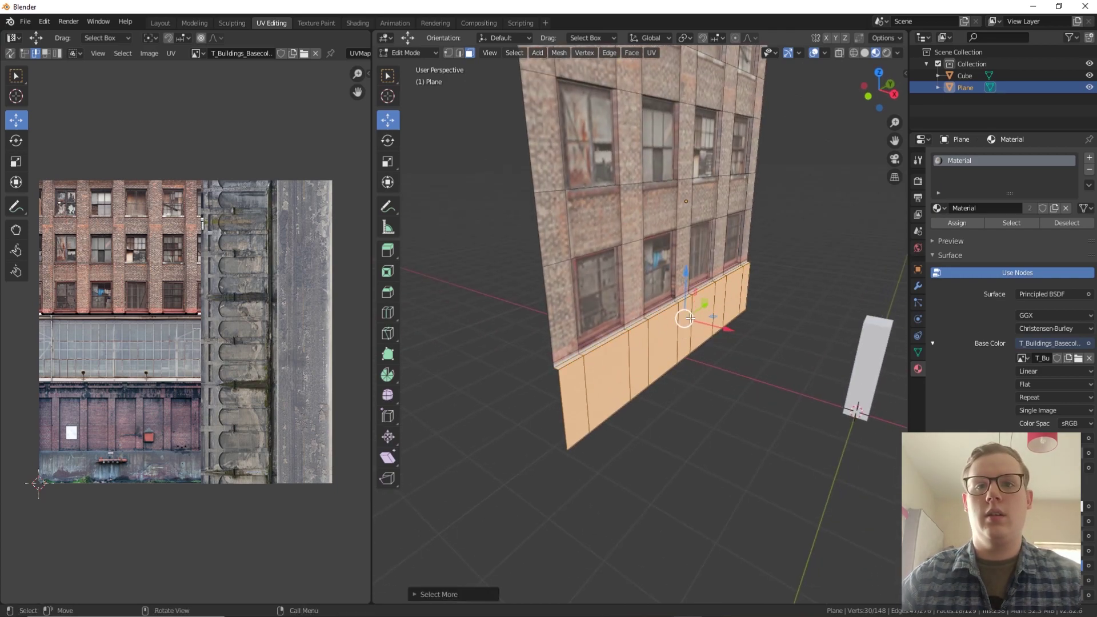
# Unwrap the selected lower wall and ledge faces with Project From View
pyautogui.rightClick(533, 367)
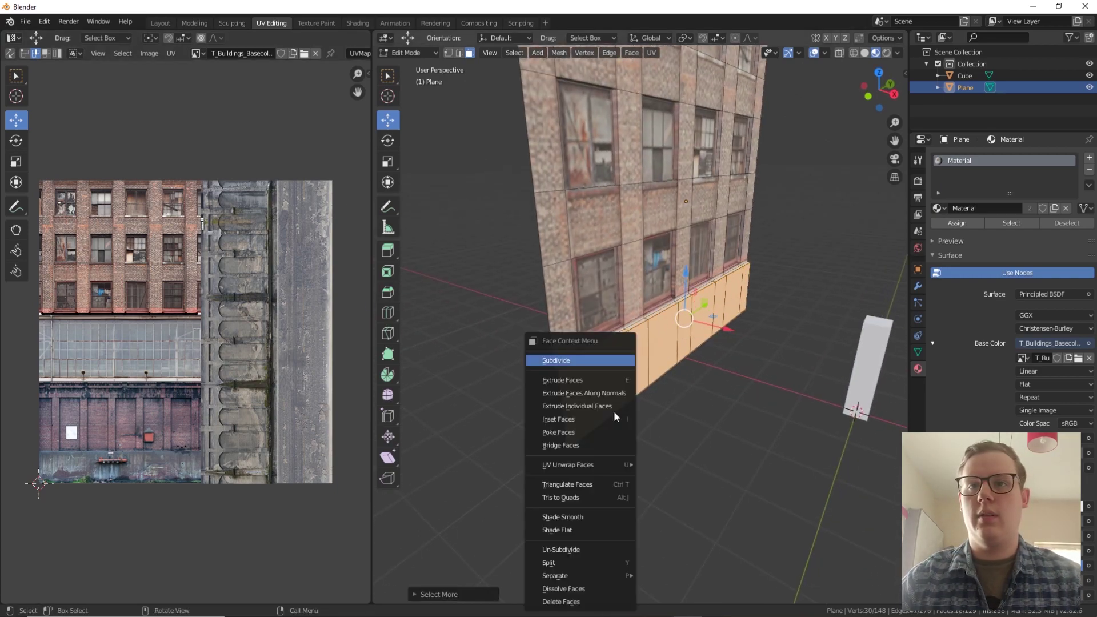
pyautogui.moveTo(623, 467)
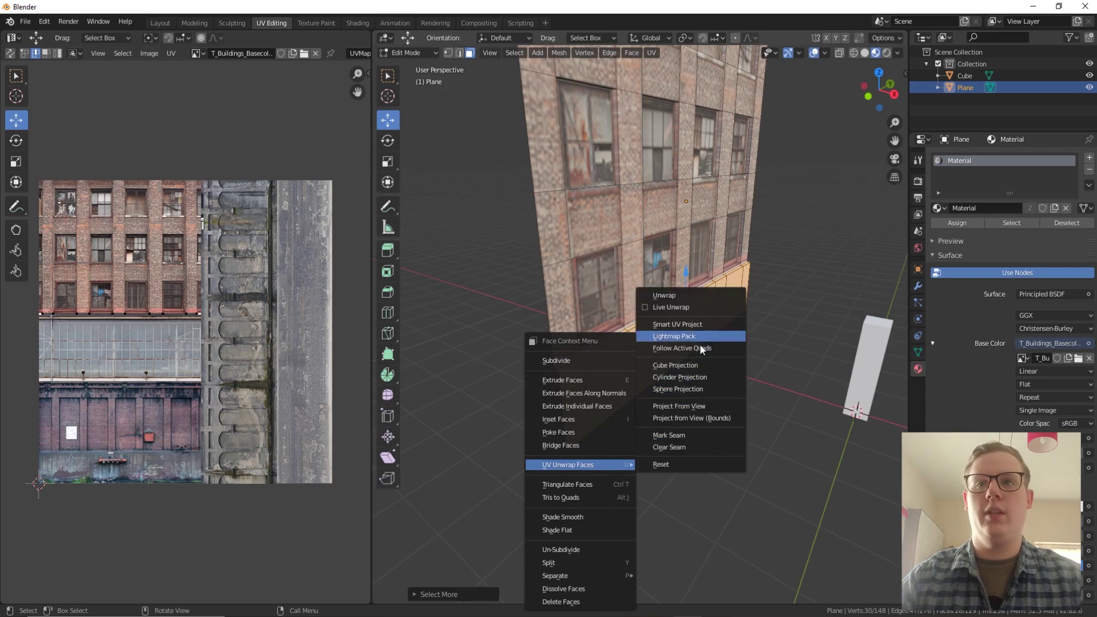
pyautogui.click(691, 404)
# Unwrap the selected lower wall and ledge faces with Cube Projection
pyautogui.scroll(3, 726, 326)
pyautogui.moveTo(726, 327); pyautogui.dragTo(618, 334, button='middle')
pyautogui.rightClick(615, 334)
pyautogui.moveTo(615, 334)
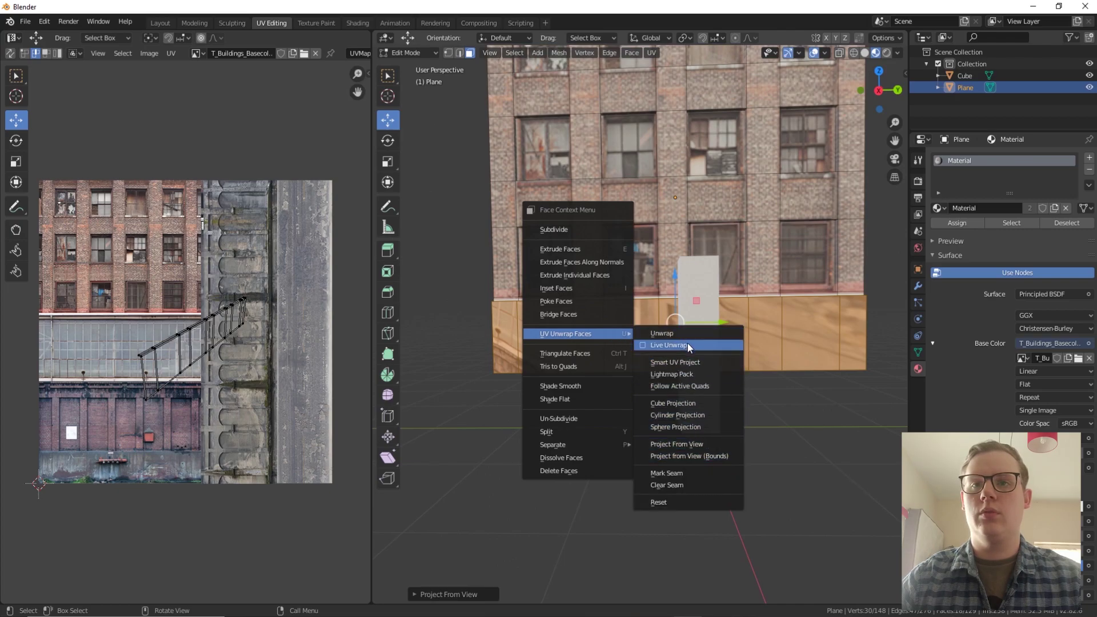
pyautogui.click(681, 400)
pyautogui.moveTo(646, 320); pyautogui.dragTo(672, 322, button='middle')
# Select one lower wall face's UVs in the UV editor's face mode and set sticky selection to Shared Location
pyautogui.click(237, 359)
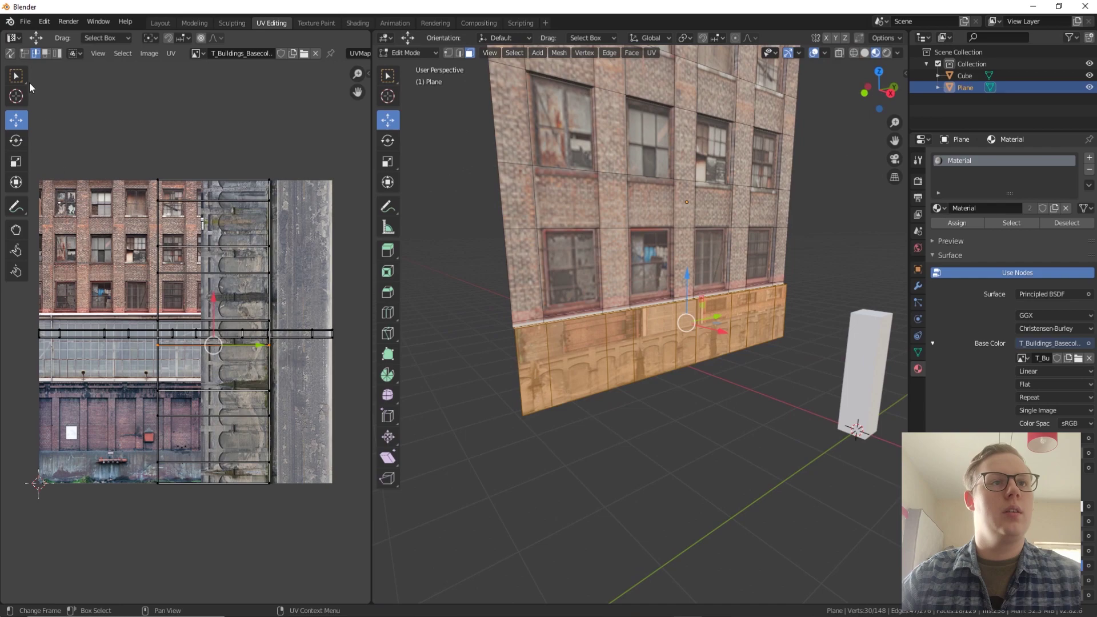
pyautogui.click(205, 257)
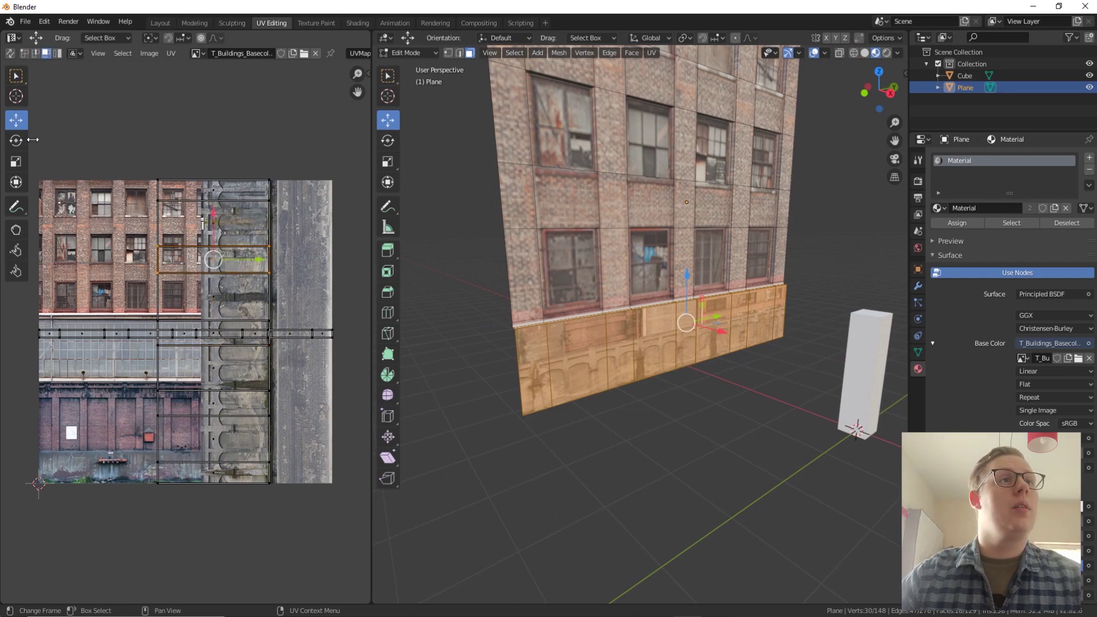
pyautogui.click(76, 54)
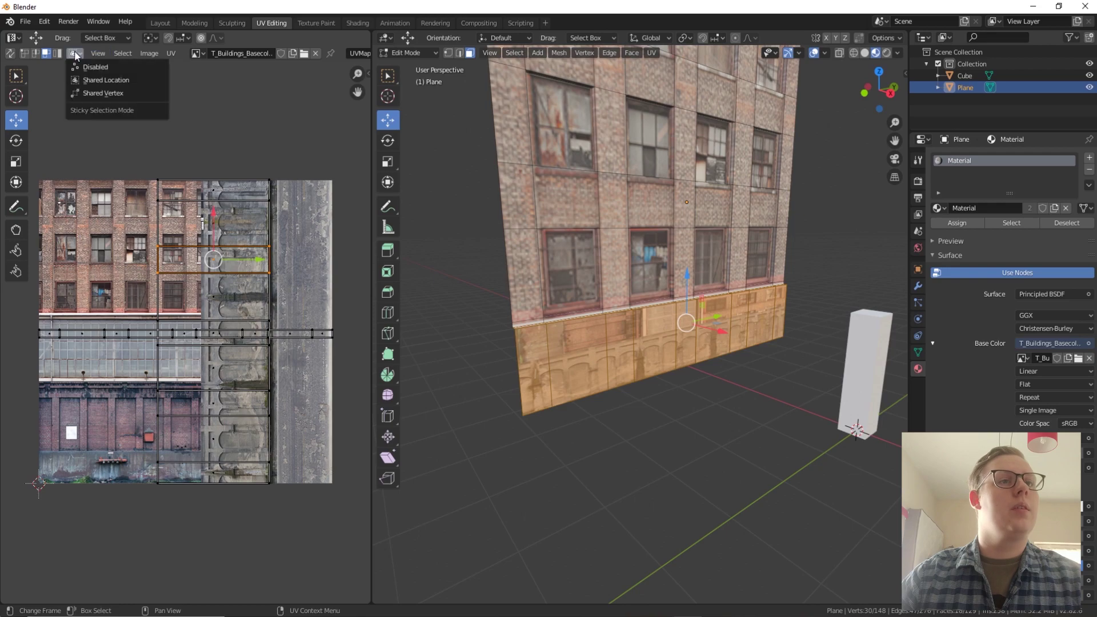
pyautogui.click(106, 80)
# Turn on UV sync selection, select a single lower wall face, and turn sync selection off again
pyautogui.click(10, 53)
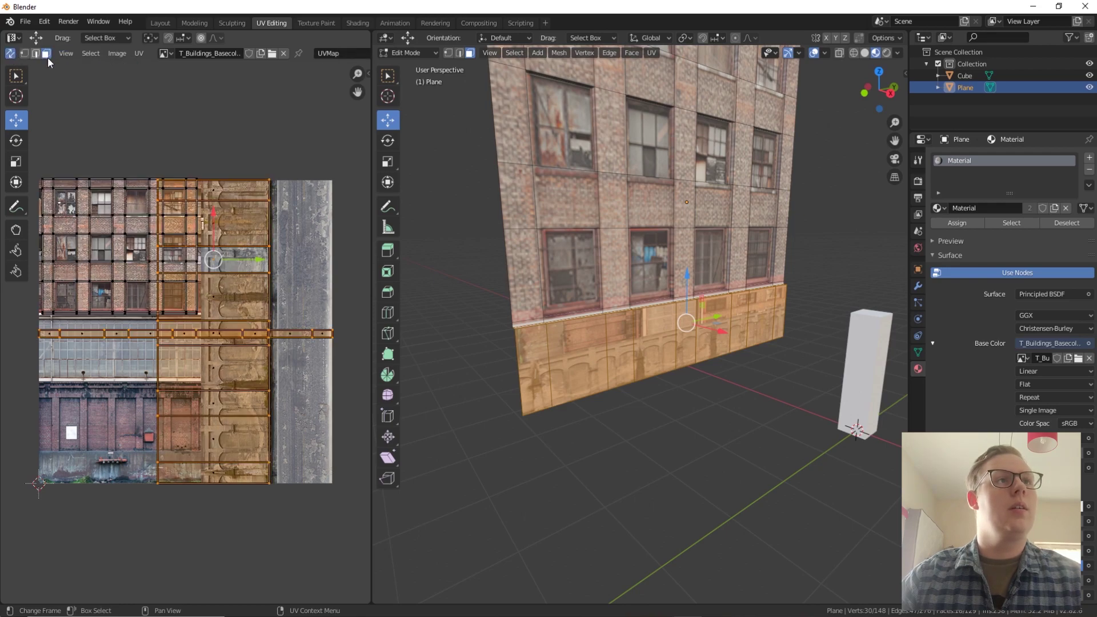
pyautogui.click(216, 301)
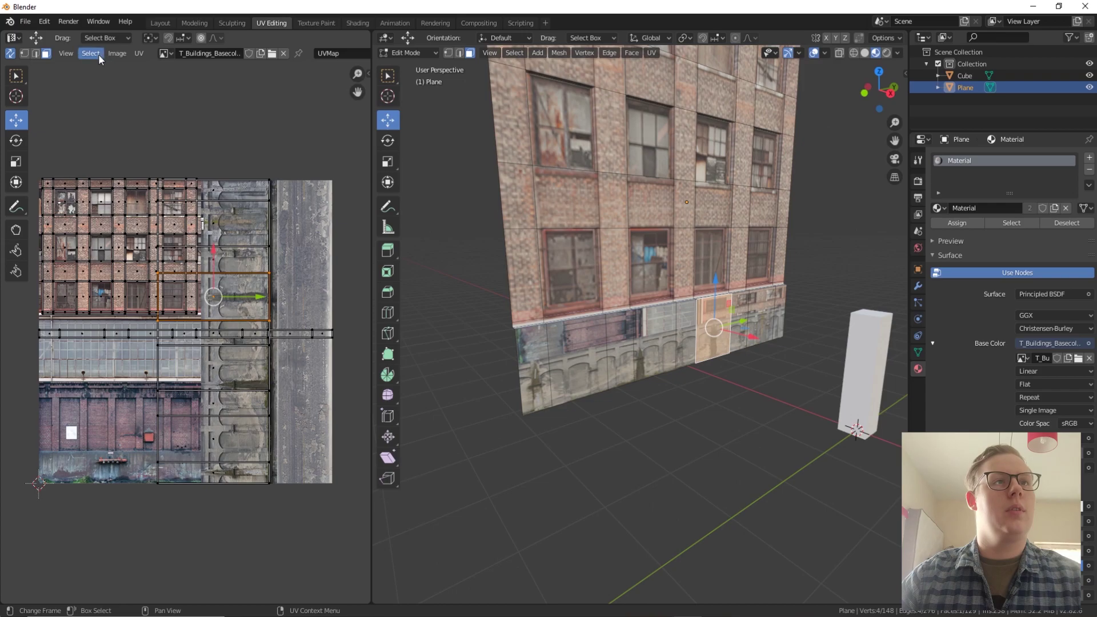
pyautogui.click(9, 53)
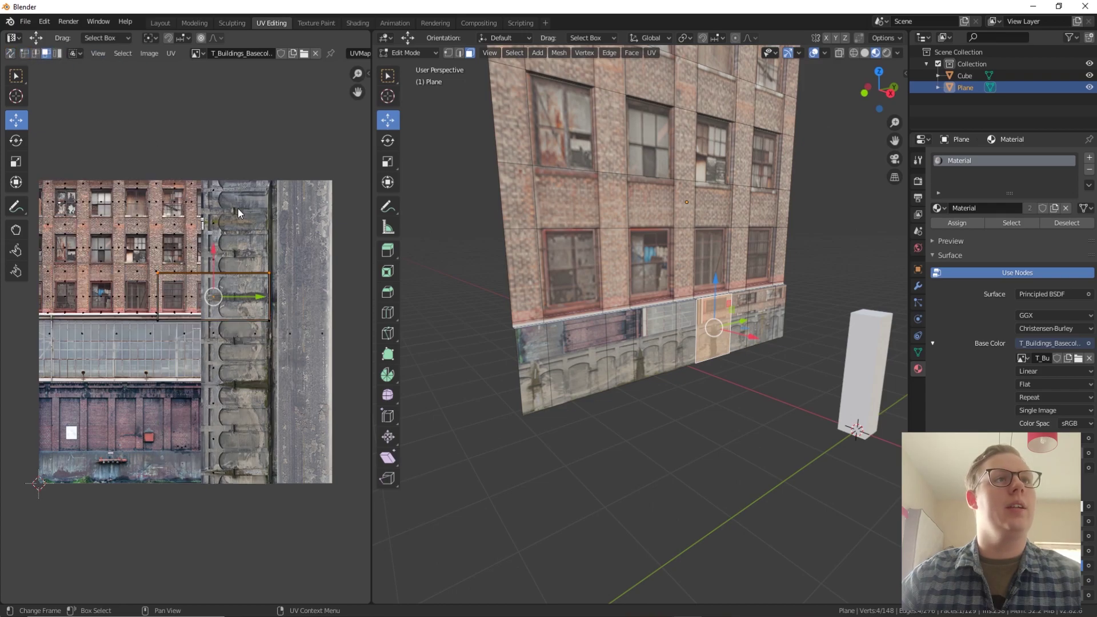
# Disable sticky selection in the UV editor and try to move the single face's UVs down the texture
pyautogui.click(78, 56)
pyautogui.click(86, 72)
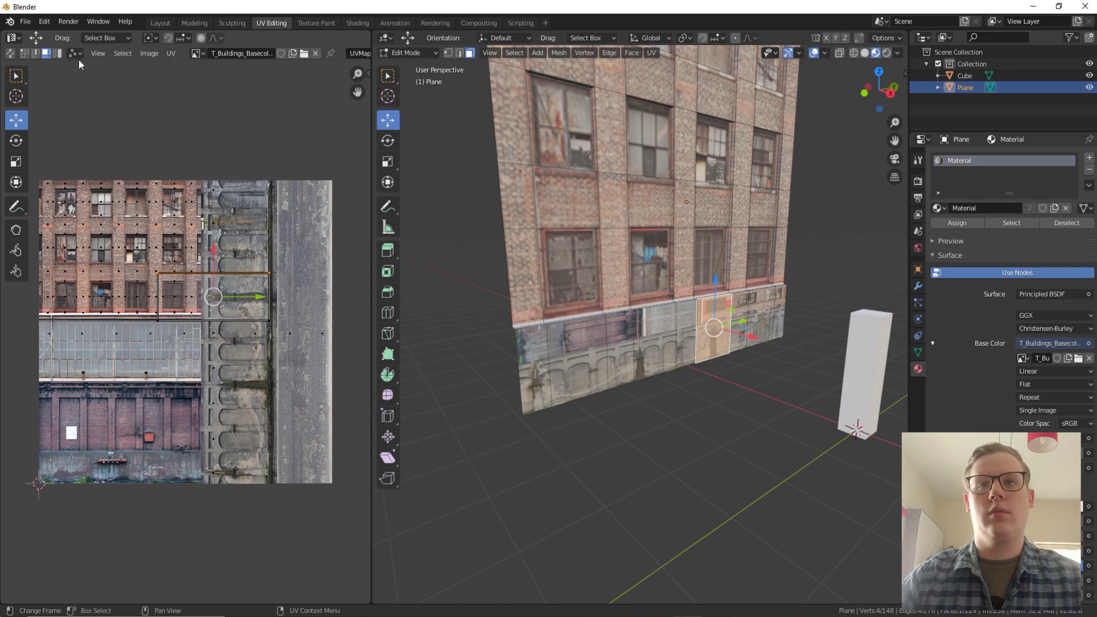
pyautogui.moveTo(213, 296); pyautogui.dragTo(213, 369)
# Reselect only the lower wall band's vertical faces on the model, leaving out the ledge
pyautogui.moveTo(705, 337); pyautogui.dragTo(759, 326, button='middle')
pyautogui.moveTo(766, 461); pyautogui.dragTo(588, 332)
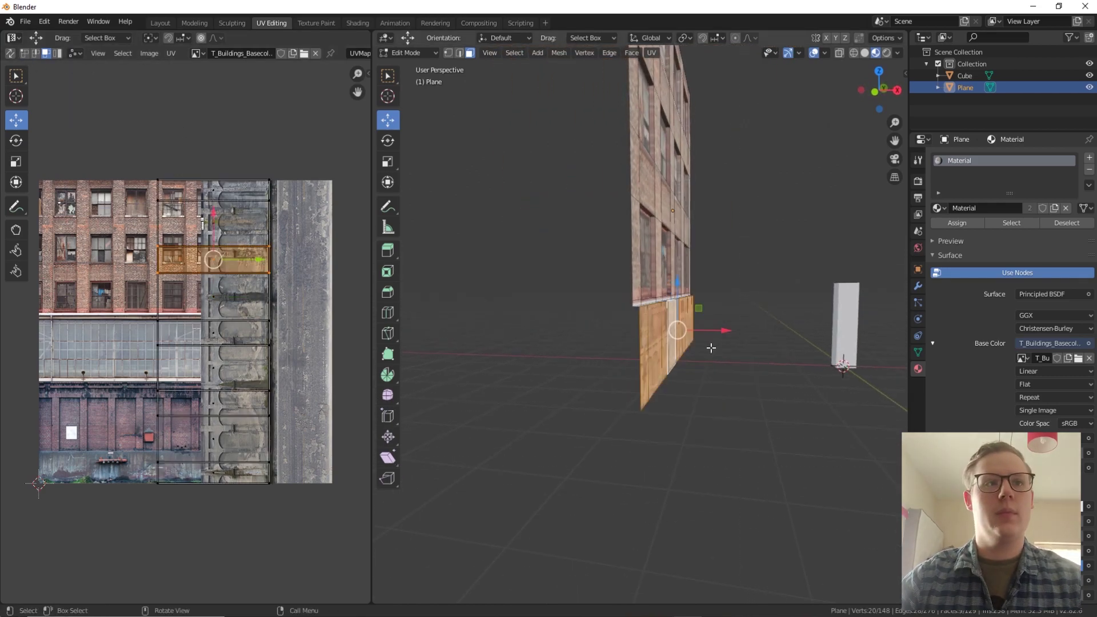
pyautogui.press('ctrl+KP_Add')
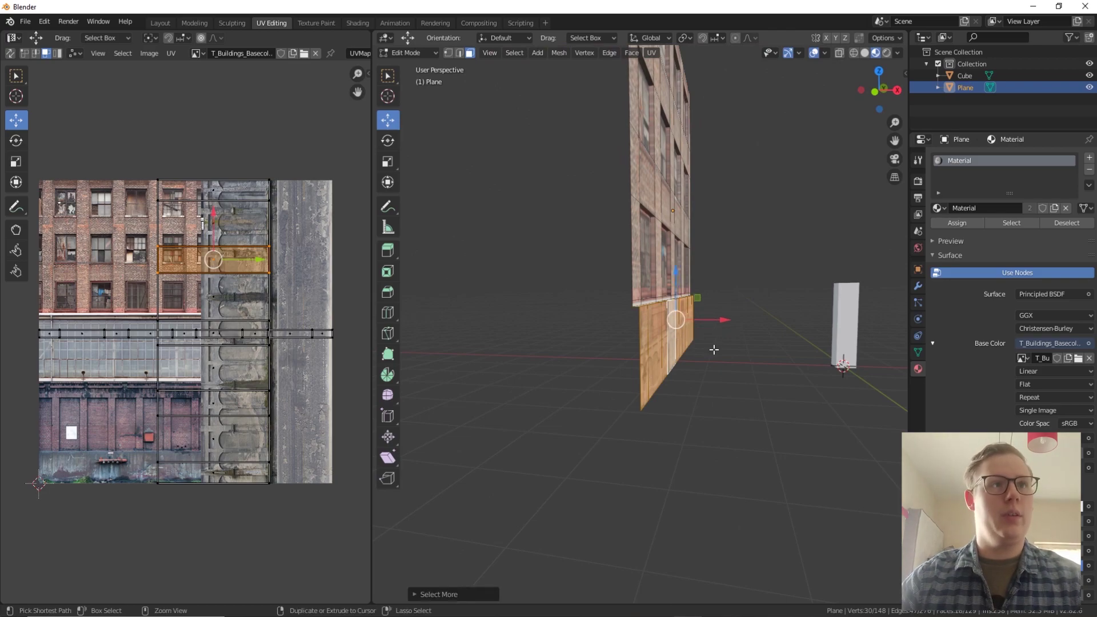
pyautogui.press('ctrl+KP_Subtract')
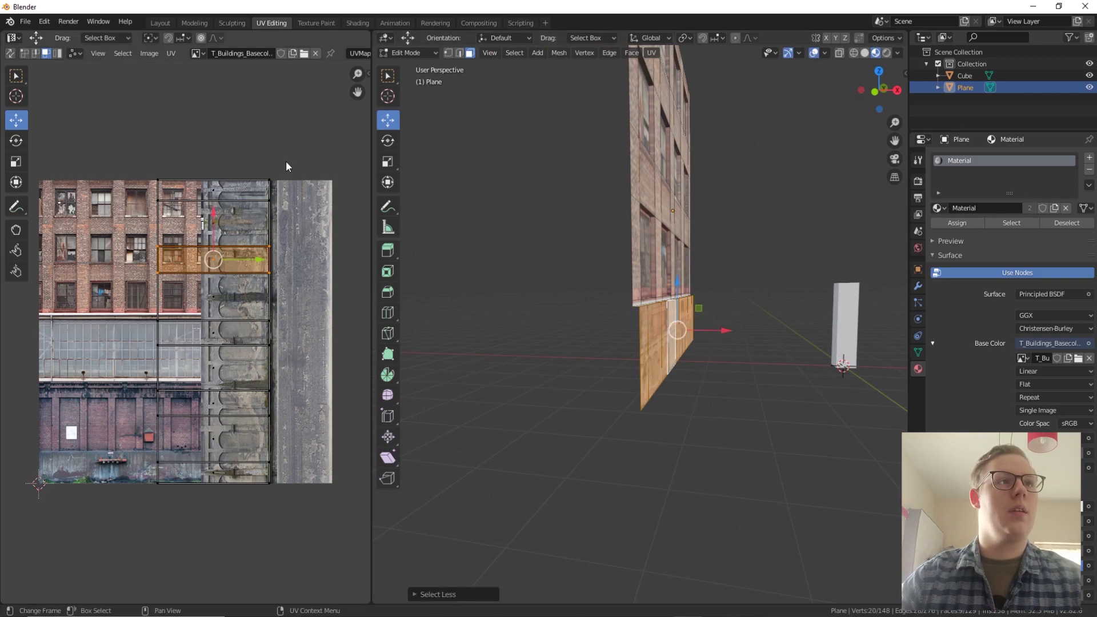
# Select all of the lower wall's UVs and move them 0.146 m along X onto the concrete arch texture
pyautogui.press('a')
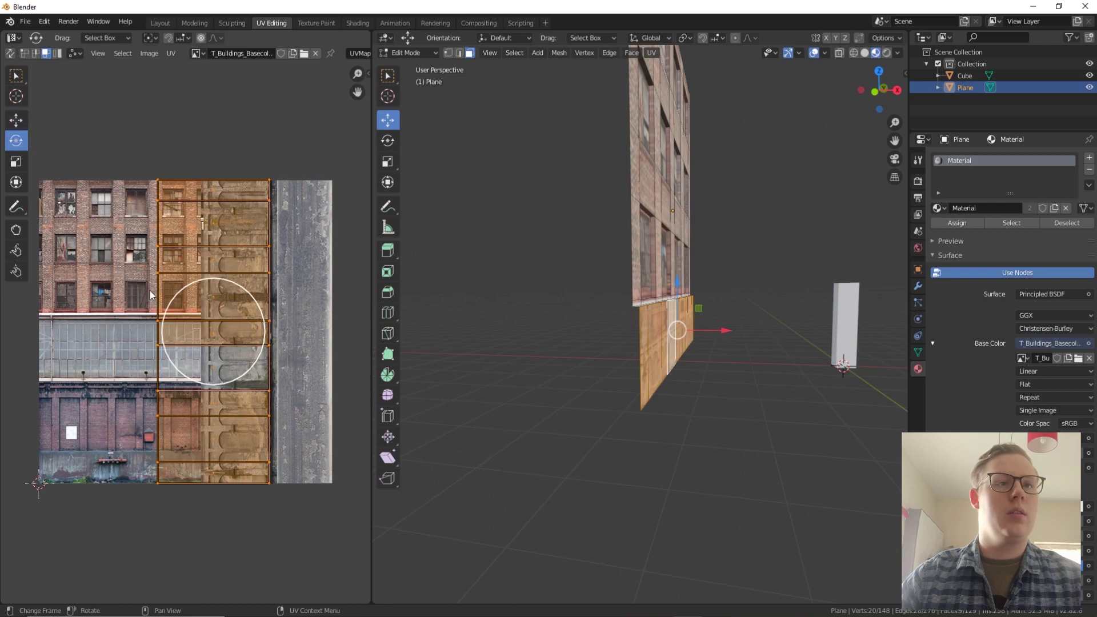
pyautogui.moveTo(240, 330); pyautogui.dragTo(282, 330)
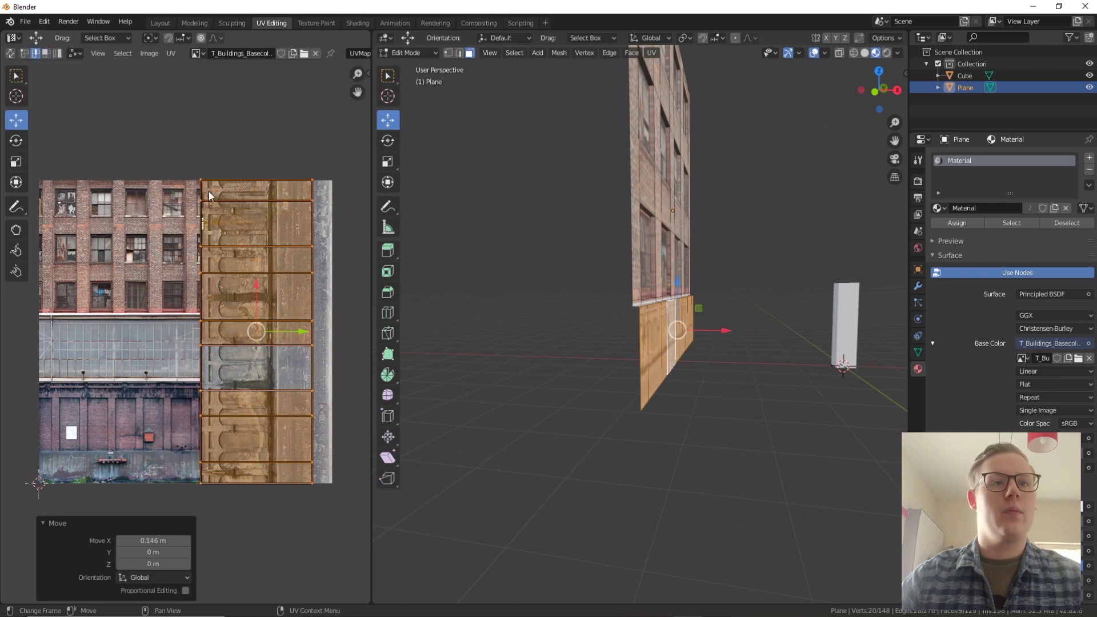
# Fit the base-wall UVs to the arched concrete strip by moving their right edge -0.146 m and left edge 0.0215 m in X
pyautogui.click(313, 223)
pyautogui.moveTo(350, 331); pyautogui.dragTo(302, 330)
pyautogui.moveTo(686, 366); pyautogui.dragTo(771, 395, button='middle')
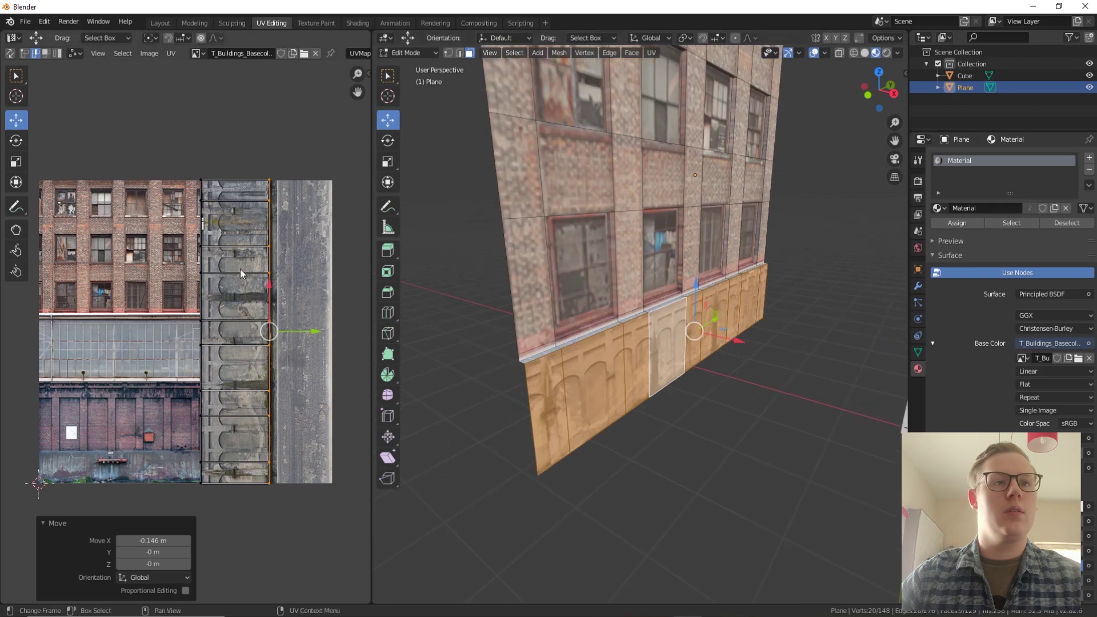
pyautogui.click(204, 260)
pyautogui.moveTo(230, 335); pyautogui.dragTo(236, 331)
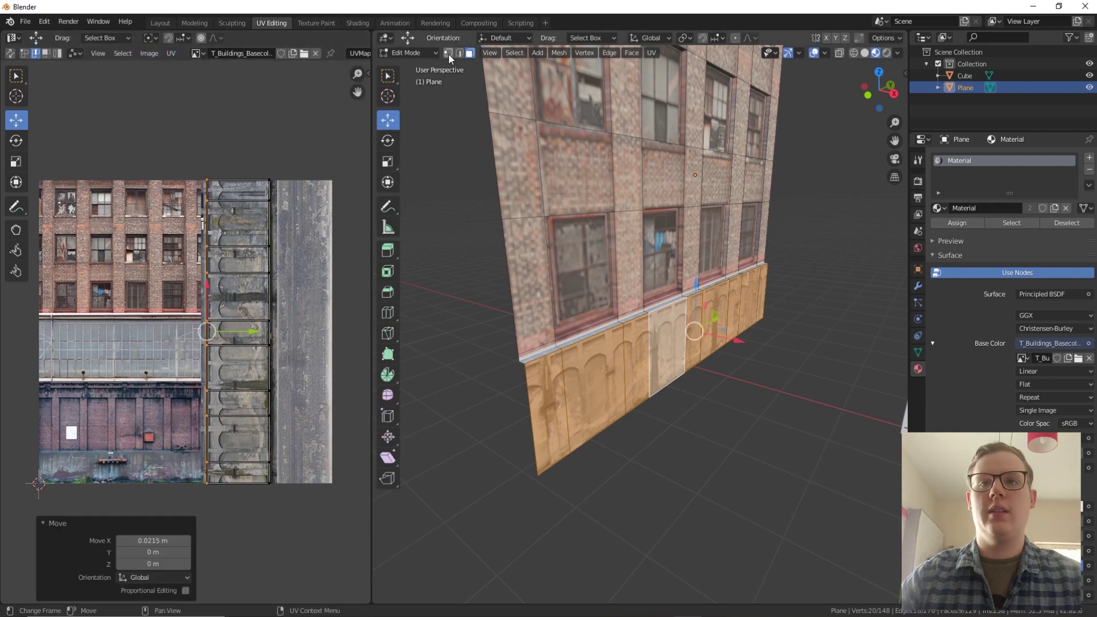
# Shift the UVs of all thin ledge faces above the concrete base and rotate them 90°
pyautogui.click(554, 349)
pyautogui.keyDown('shift'); pyautogui.click(605, 341); pyautogui.keyUp('shift')
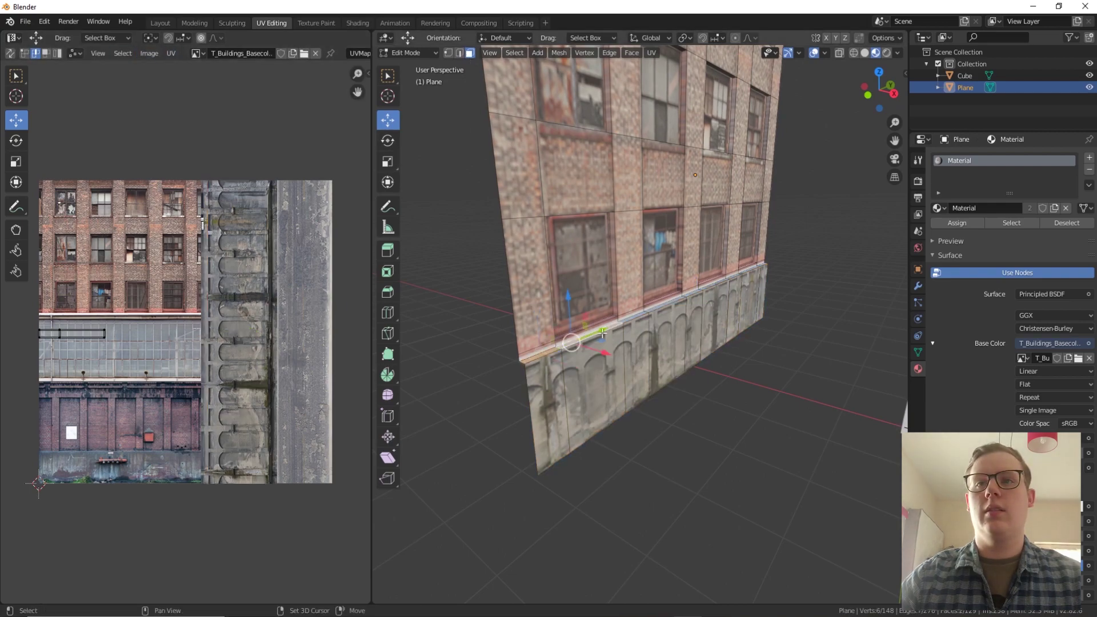
pyautogui.keyDown('shift'); pyautogui.click(646, 313); pyautogui.keyUp('shift')
pyautogui.keyDown('shift'); pyautogui.click(654, 309); pyautogui.keyUp('shift')
pyautogui.keyDown('shift'); pyautogui.click(703, 290); pyautogui.keyUp('shift')
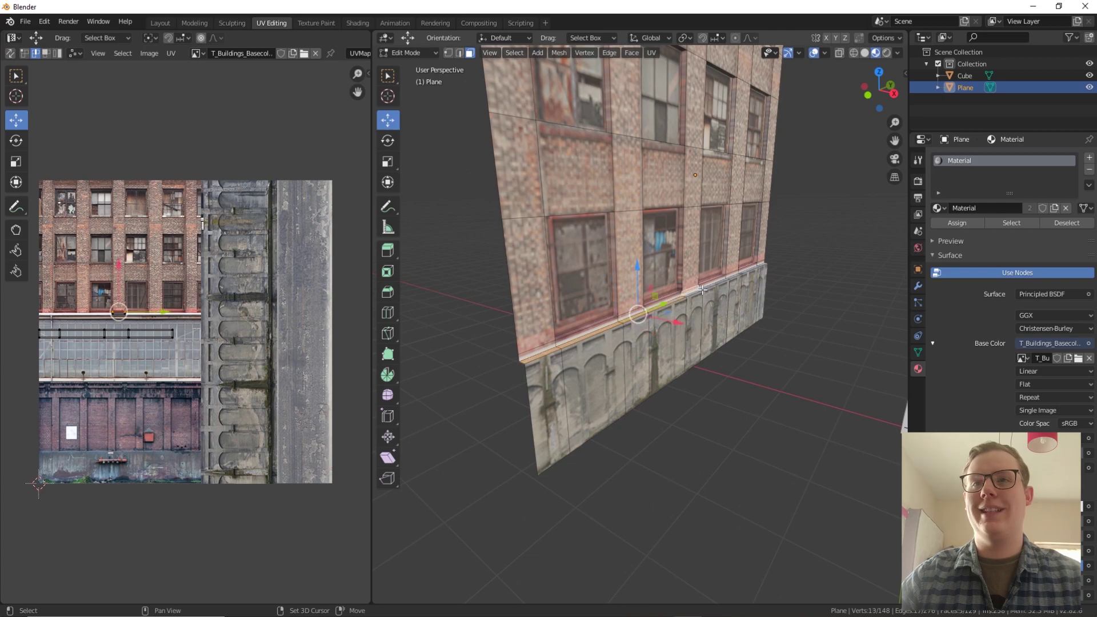
pyautogui.keyDown('shift'); pyautogui.click(698, 288); pyautogui.keyUp('shift')
pyautogui.keyDown('shift'); pyautogui.click(709, 287); pyautogui.keyUp('shift')
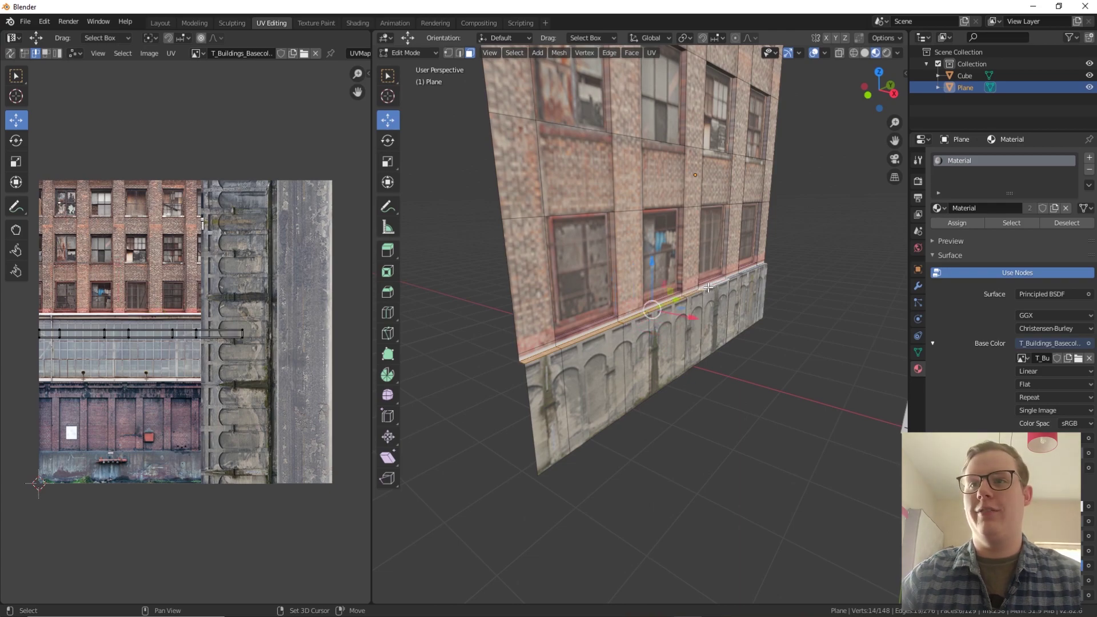
pyautogui.keyDown('shift'); pyautogui.click(738, 275); pyautogui.keyUp('shift')
pyautogui.moveTo(738, 275); pyautogui.dragTo(821, 343, button='middle')
pyautogui.keyDown('shift'); pyautogui.click(868, 346); pyautogui.keyUp('shift')
pyautogui.keyDown('shift'); pyautogui.click(899, 345); pyautogui.keyUp('shift')
pyautogui.moveTo(899, 345); pyautogui.dragTo(571, 400, button='middle')
pyautogui.moveTo(350, 302); pyautogui.dragTo(19, 379)
pyautogui.click(16, 140)
pyautogui.moveTo(222, 301); pyautogui.dragTo(122, 267)
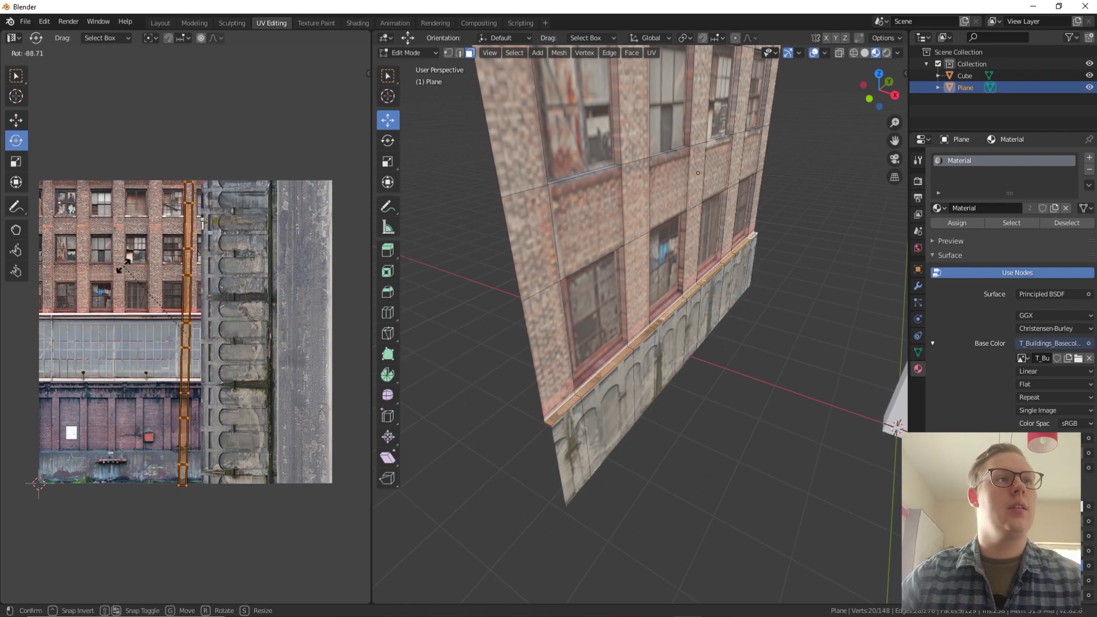
pyautogui.write('90')
pyautogui.press('Return')
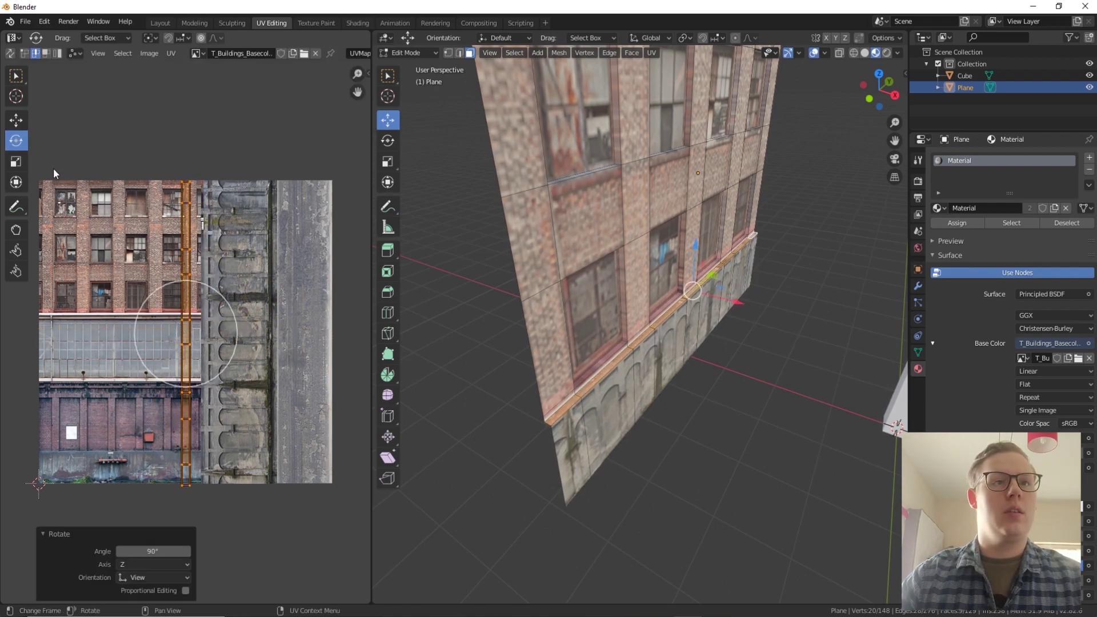
# Move the ledge UVs about 0.29 m in X onto the narrow trim beside the arched concrete strip and leave edit mode
pyautogui.click(16, 121)
pyautogui.moveTo(217, 338); pyautogui.dragTo(304, 351)
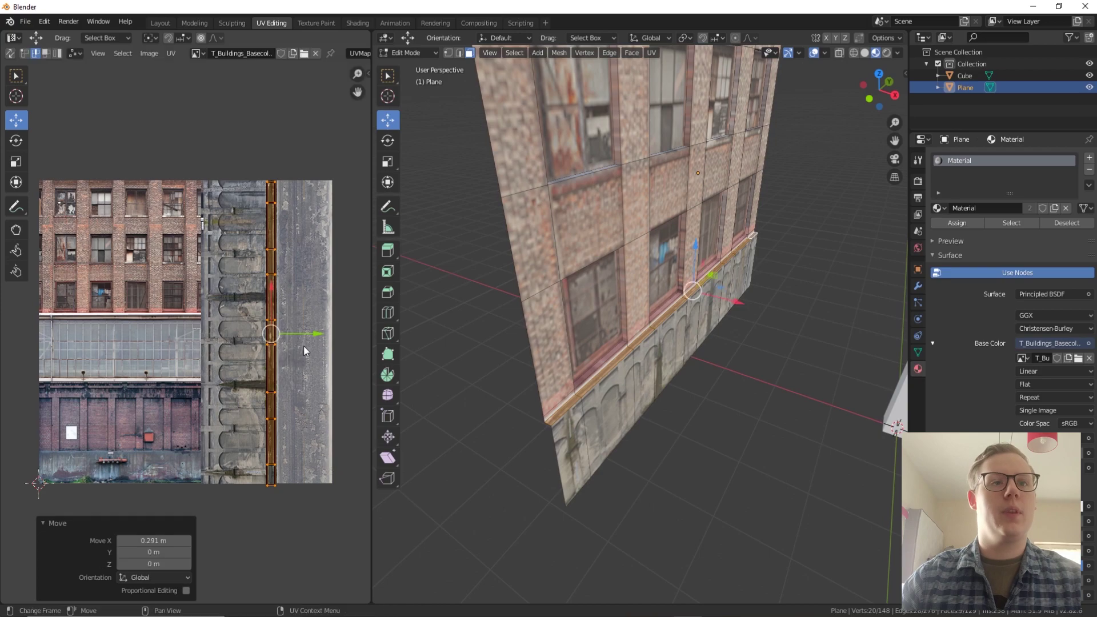
pyautogui.moveTo(274, 296); pyautogui.dragTo(275, 290)
pyautogui.moveTo(298, 333); pyautogui.dragTo(299, 332)
pyautogui.moveTo(726, 380); pyautogui.dragTo(575, 555, button='middle')
pyautogui.press('KP_3')
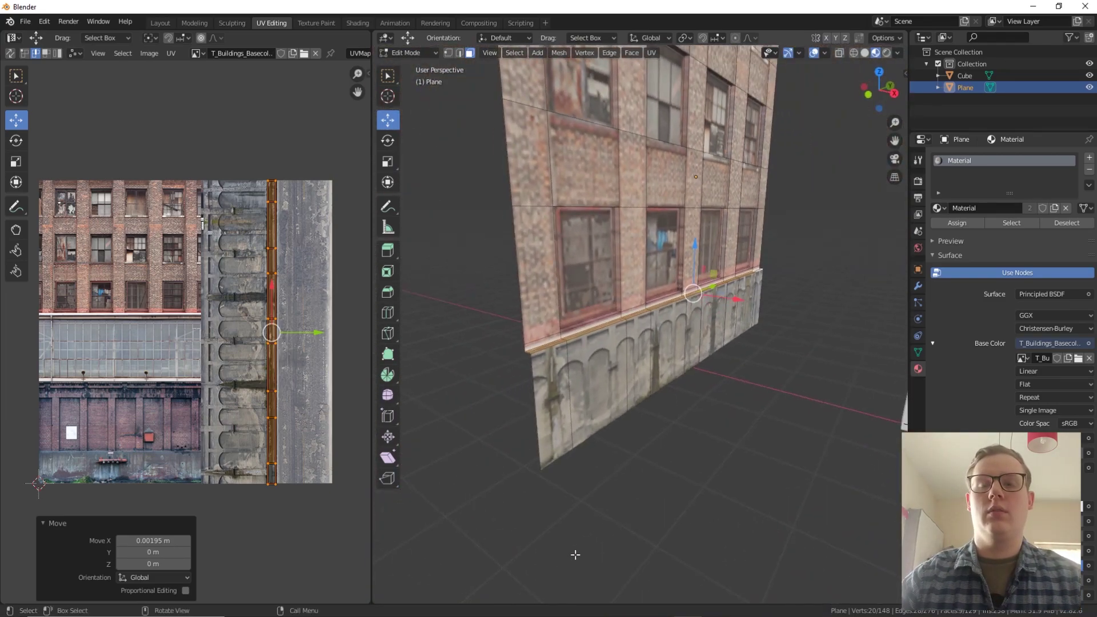
pyautogui.scroll(-3, 595, 546)
pyautogui.scroll(-1, 731, 343)
pyautogui.moveTo(750, 276); pyautogui.dragTo(625, 327, button='middle')
pyautogui.press('Tab')
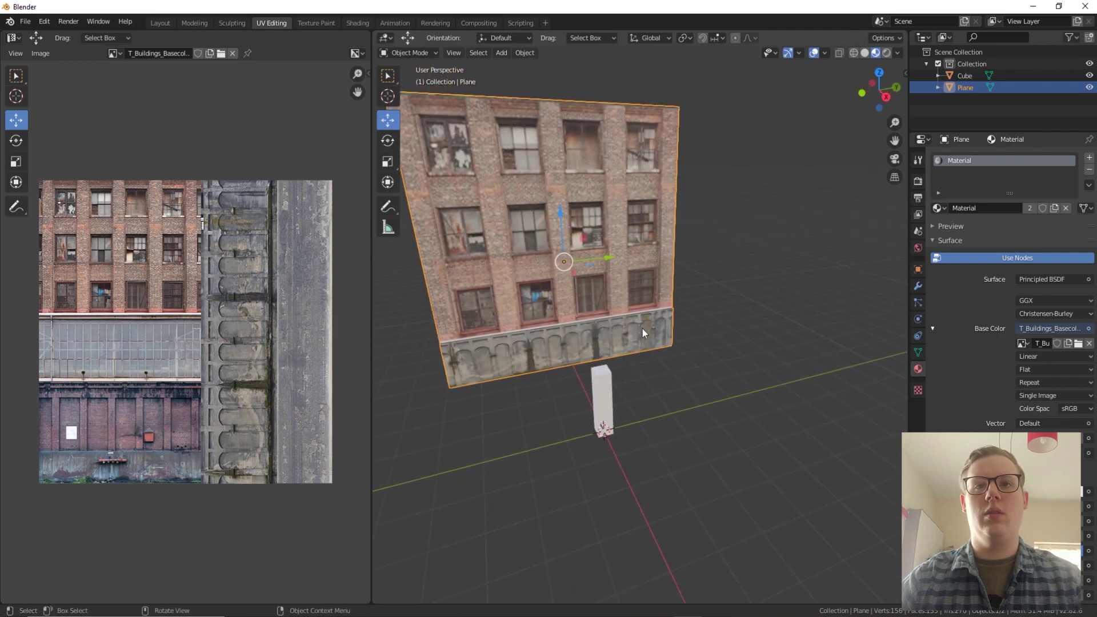
# Nudge the wall slightly along Y and create a linked duplicate of it
pyautogui.moveTo(608, 258)
pyautogui.mouseDown()
pyautogui.moveTo(584, 264)
pyautogui.moveTo(605, 258)
pyautogui.mouseUp()
pyautogui.keyDown('shift'); pyautogui.moveTo(609, 318); pyautogui.dragTo(672, 283, button='middle'); pyautogui.keyUp('shift')
pyautogui.scroll(2, 671, 294)
pyautogui.moveTo(785, 303); pyautogui.dragTo(648, 331, button='middle')
pyautogui.keyDown('shift'); pyautogui.moveTo(718, 304); pyautogui.dragTo(504, 320, button='middle'); pyautogui.keyUp('shift')
pyautogui.moveTo(546, 276); pyautogui.dragTo(623, 304, button='middle')
pyautogui.rightClick(623, 304)
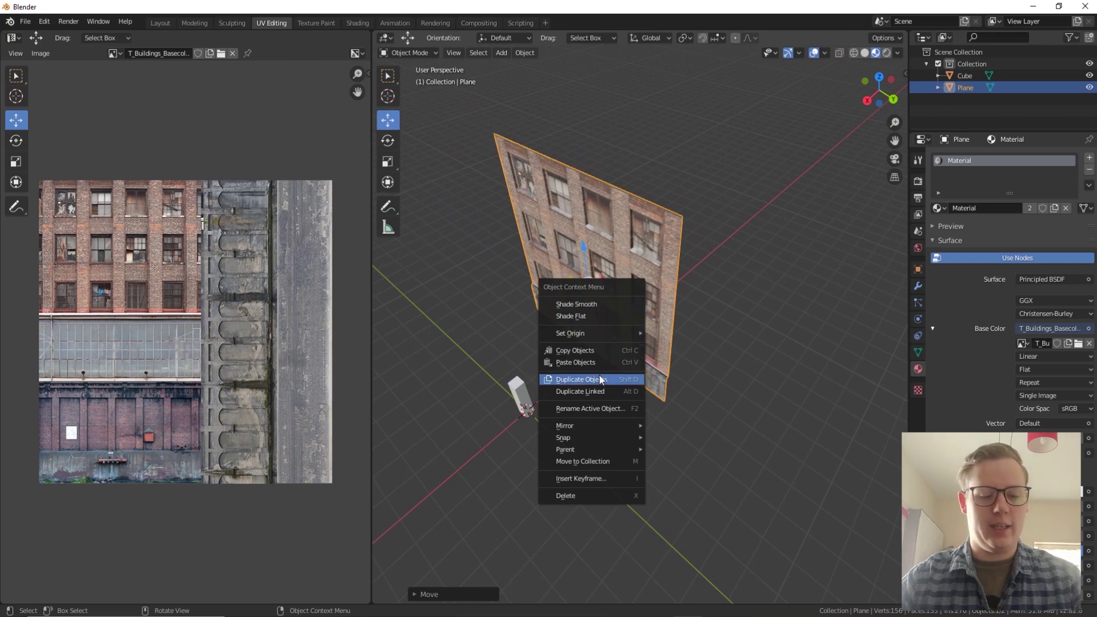
pyautogui.click(596, 393)
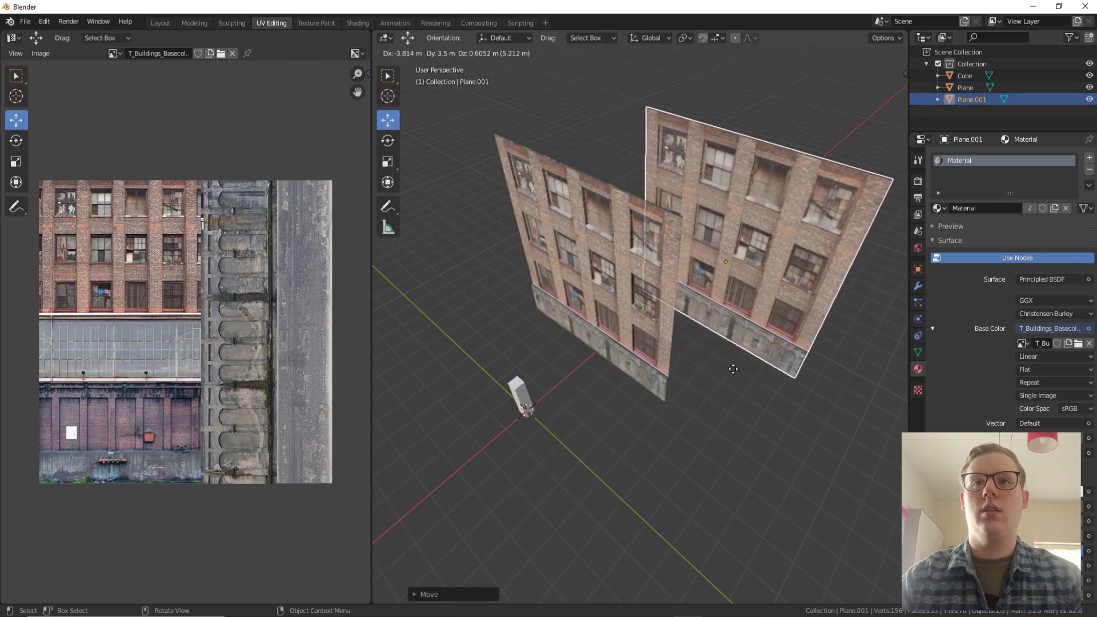
pyautogui.write('r')
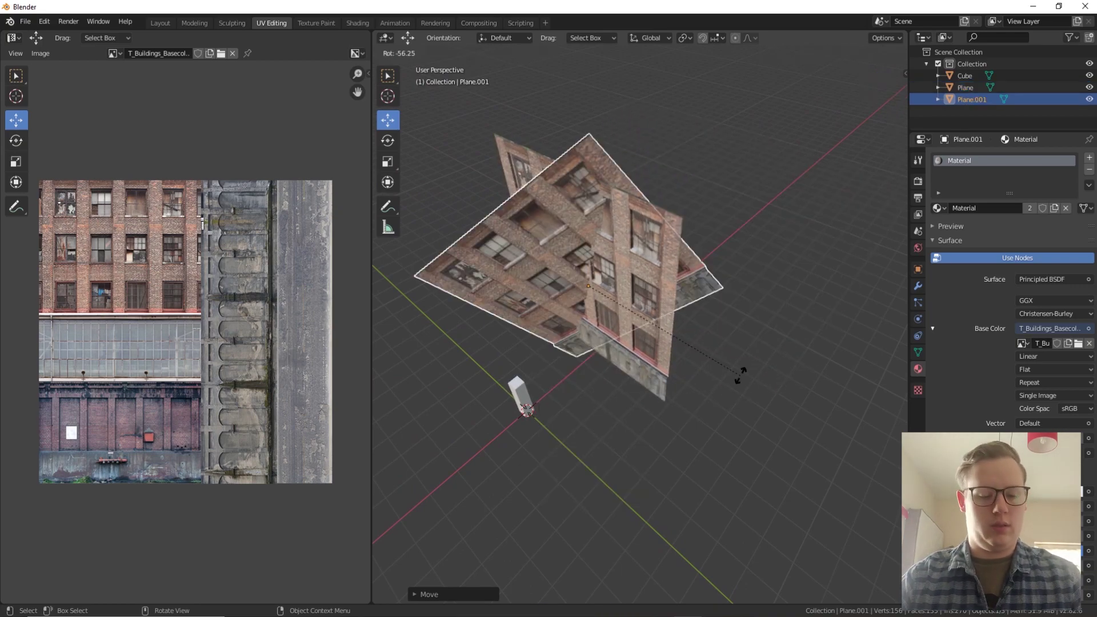
pyautogui.write('90')
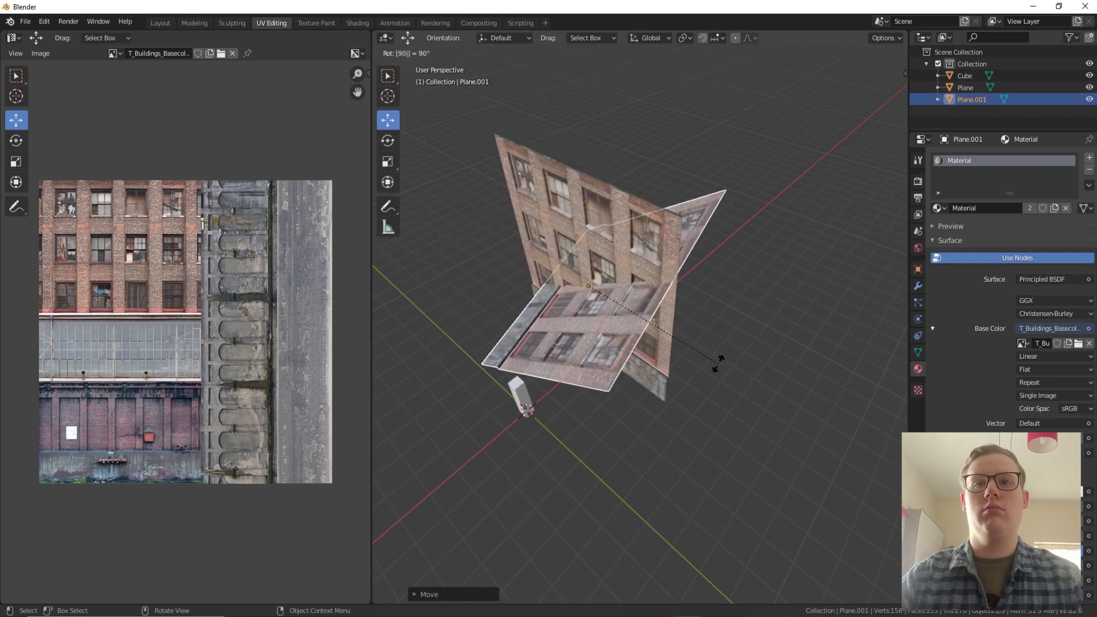
pyautogui.write('x')
pyautogui.press('Return')
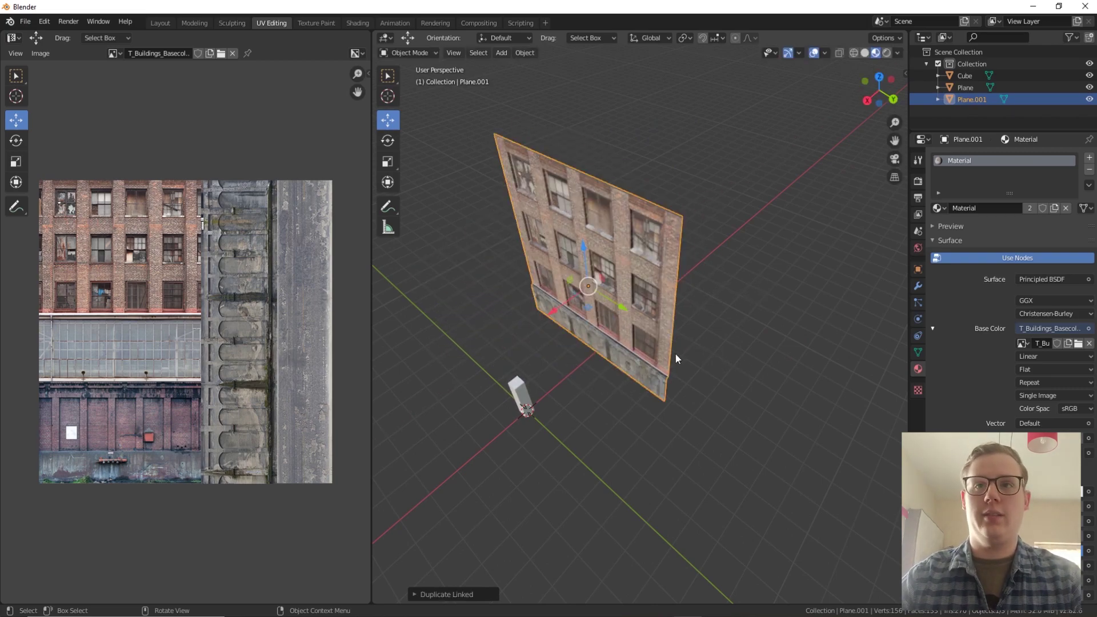
# Offset the duplicated wall from the original and rotate it about the global Z axis until roughly perpendicular
pyautogui.press('g')
pyautogui.click(716, 327)
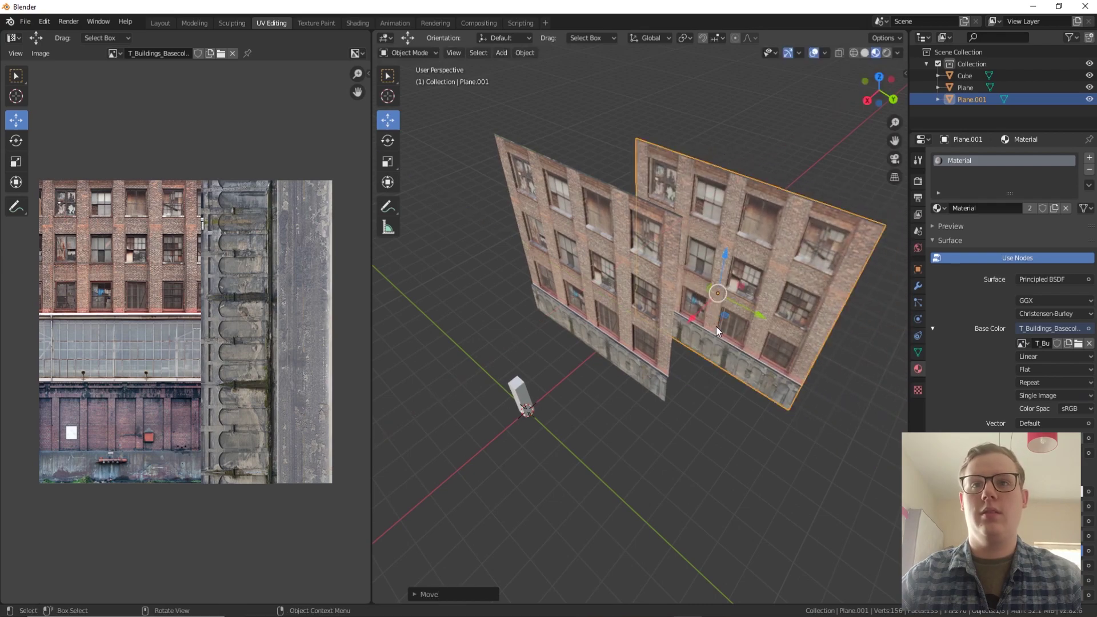
pyautogui.press('r')
pyautogui.press('z')
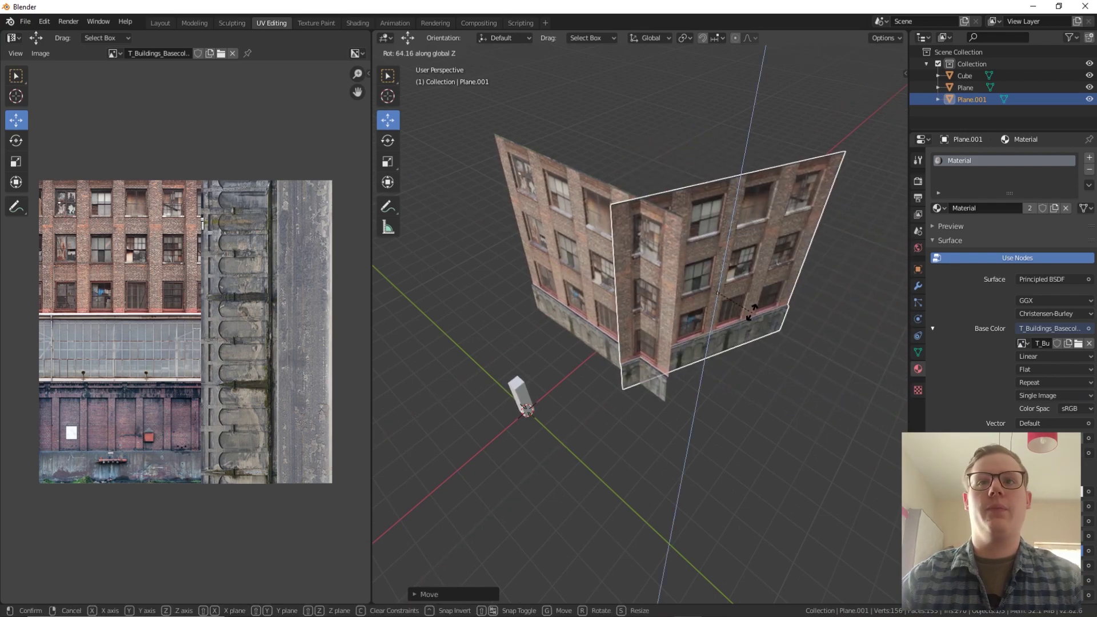
pyautogui.click(773, 297)
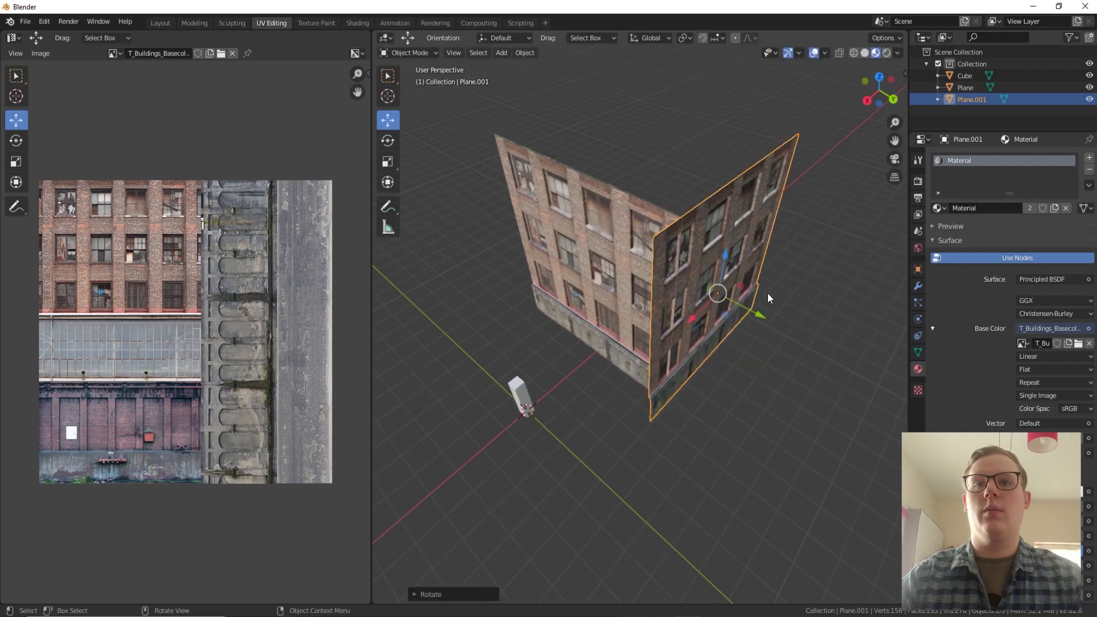
# Move the duplicated wall in the horizontal plane about 1.1 m so its near edge meets the original wall's corner
pyautogui.press('g')
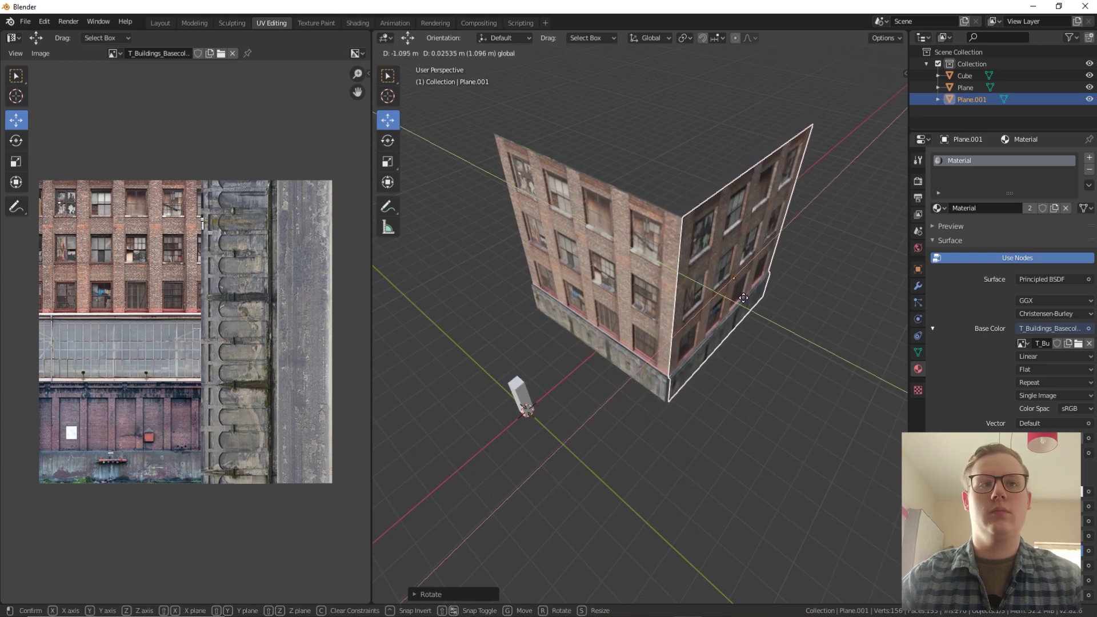
pyautogui.click(741, 313)
pyautogui.scroll(1, 720, 332)
pyautogui.moveTo(718, 336); pyautogui.dragTo(440, 170, button='middle')
# Enable snapping in the 3D viewport and set the snap target to vertices
pyautogui.hotkey('shift', 'Tab')
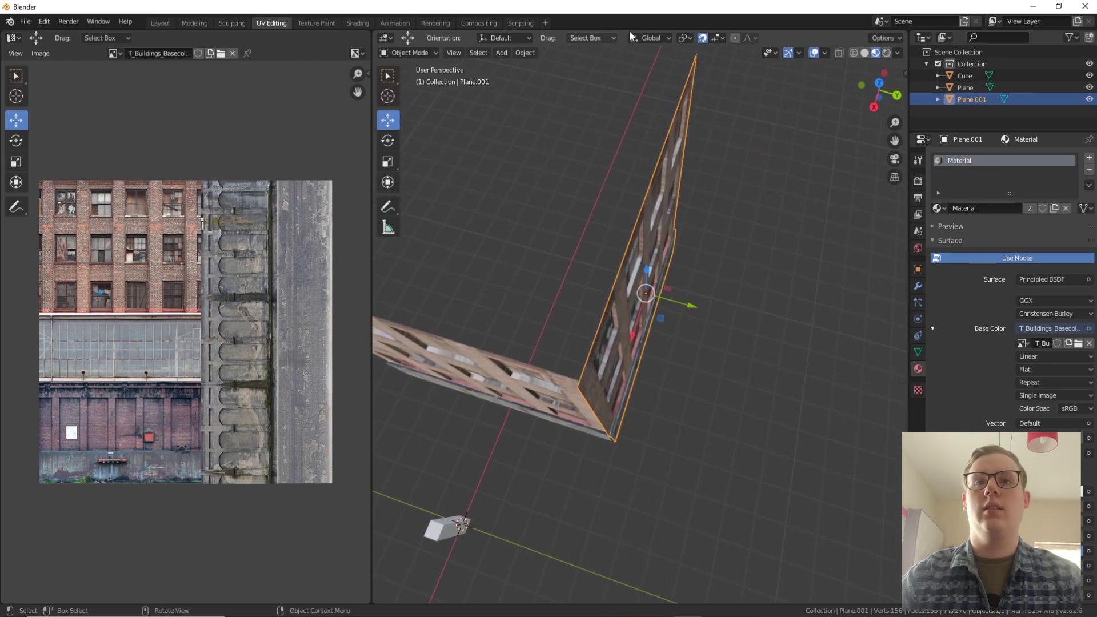
pyautogui.click(717, 39)
pyautogui.click(684, 84)
# Move the duplicated wall clear of the original wall's corner, leaving a gap between the two walls
pyautogui.moveTo(626, 343); pyautogui.dragTo(534, 201, button='middle')
pyautogui.press('b')
pyautogui.press('Tab')
pyautogui.press('Tab')
pyautogui.press('g')
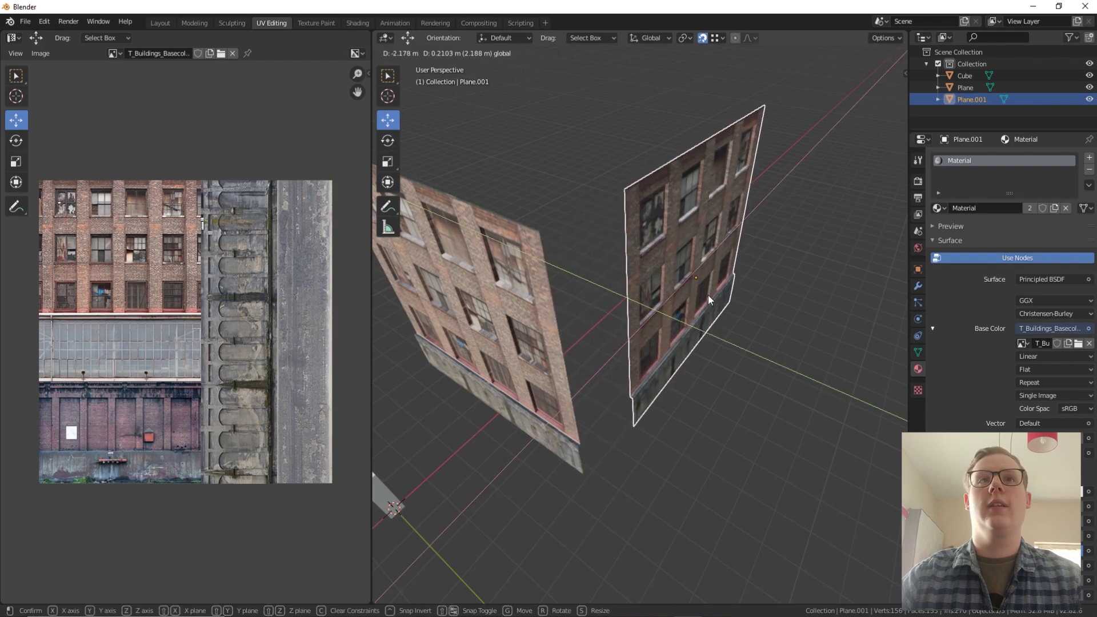
pyautogui.click(708, 295)
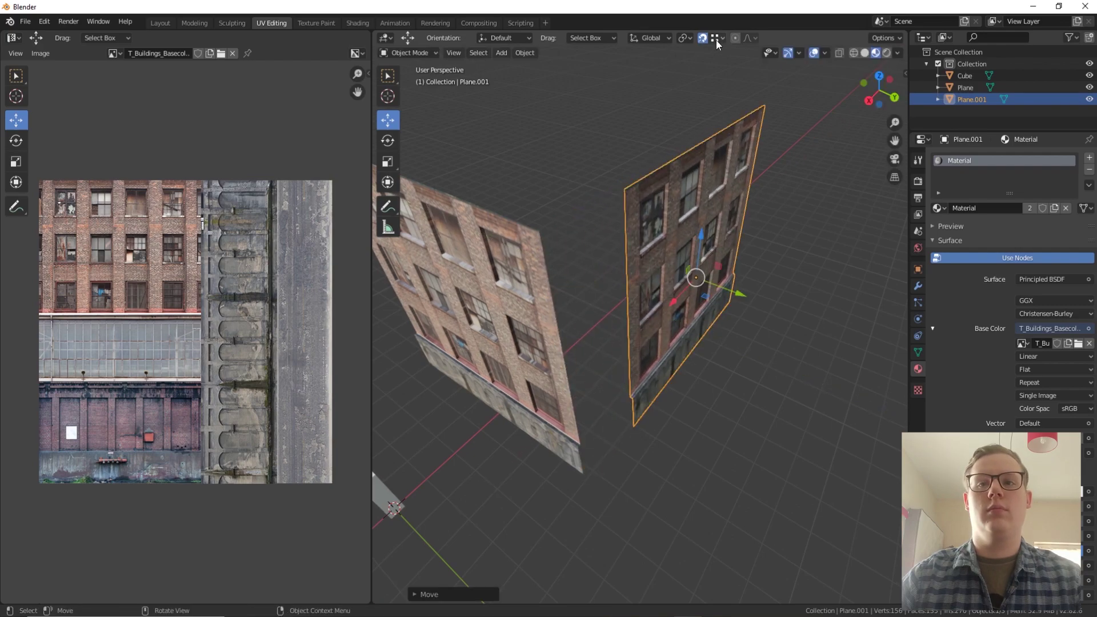
pyautogui.moveTo(634, 426); pyautogui.dragTo(590, 473)
pyautogui.click(640, 410)
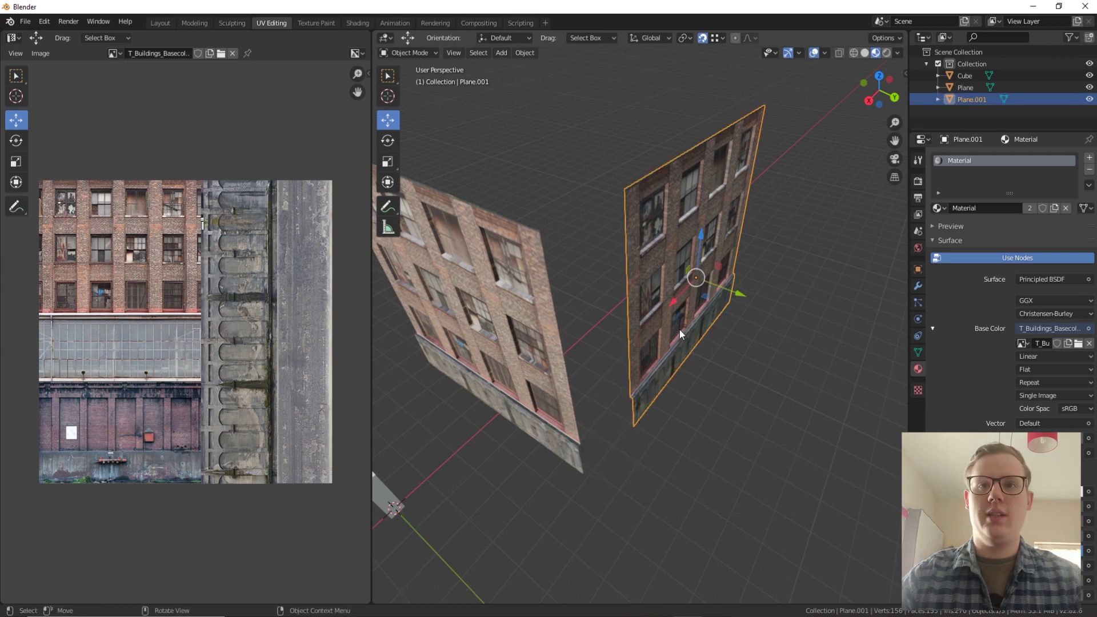
pyautogui.moveTo(706, 294); pyautogui.dragTo(680, 291)
pyautogui.hotkey('shift', 'Tab')
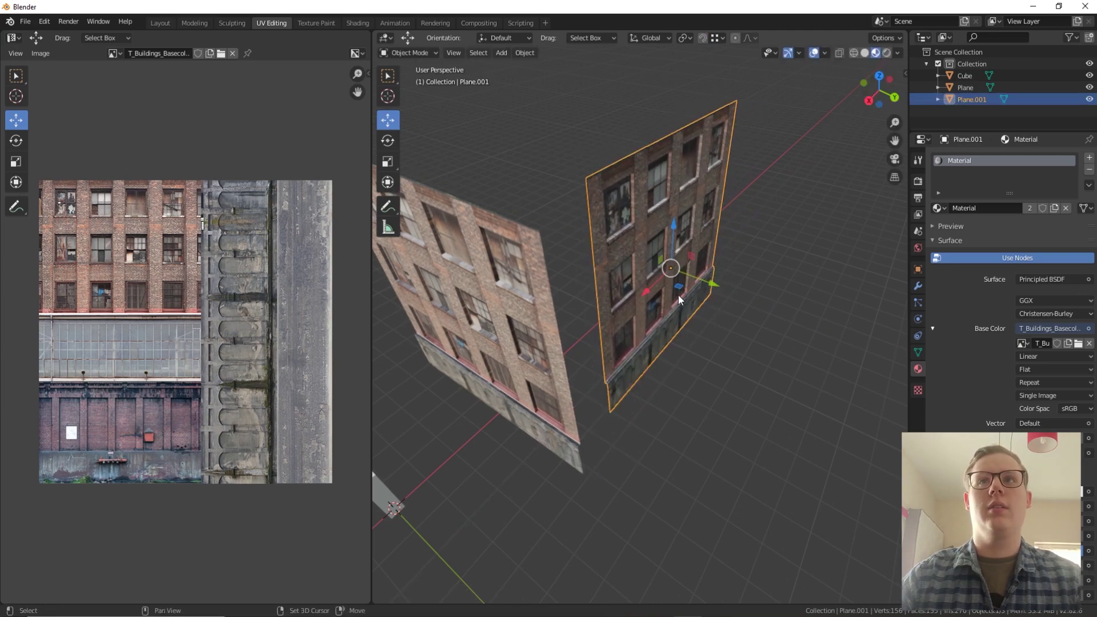
# Open the duplicated wall for mesh editing in vertex selection mode and select all its vertices
pyautogui.moveTo(626, 384); pyautogui.dragTo(595, 345, button='middle')
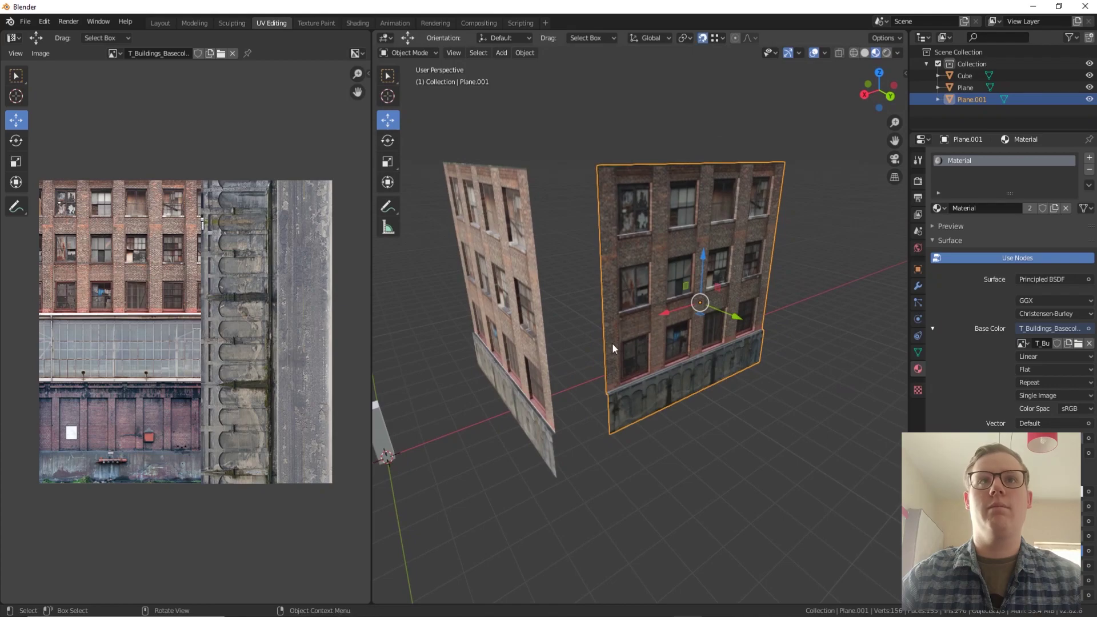
pyautogui.press('Tab')
pyautogui.press('a')
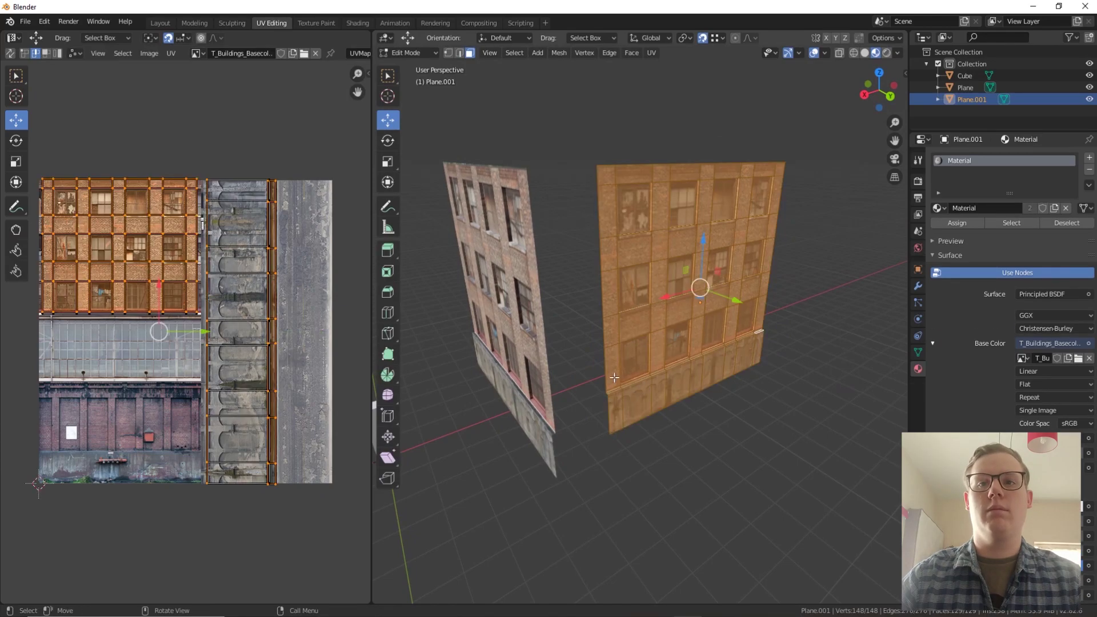
pyautogui.click(449, 53)
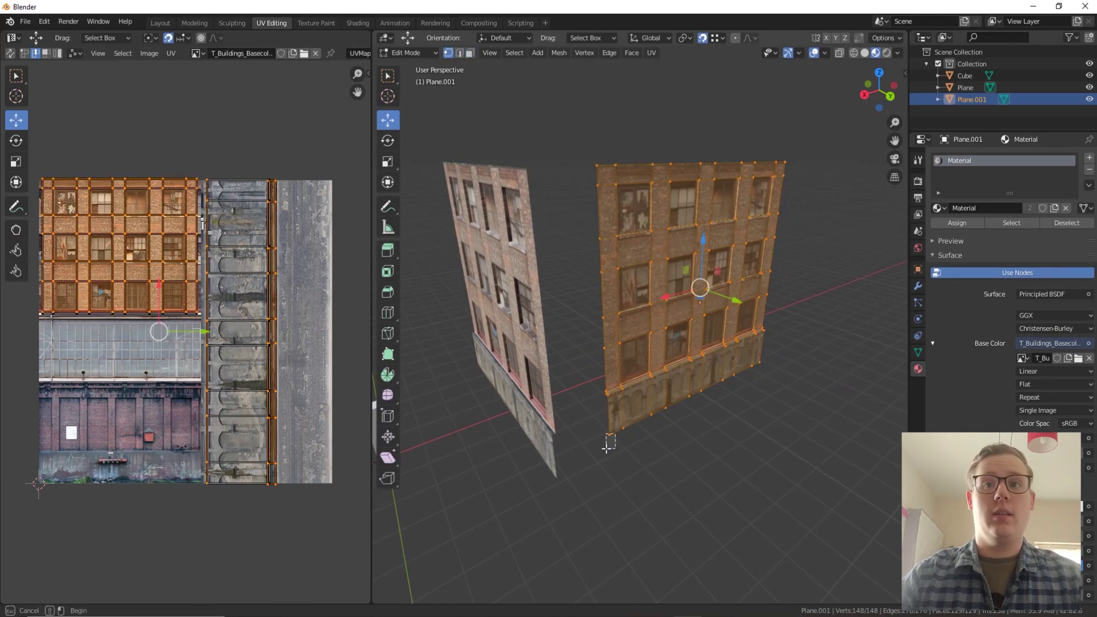
pyautogui.hotkey('alt', 'a')
pyautogui.press('a')
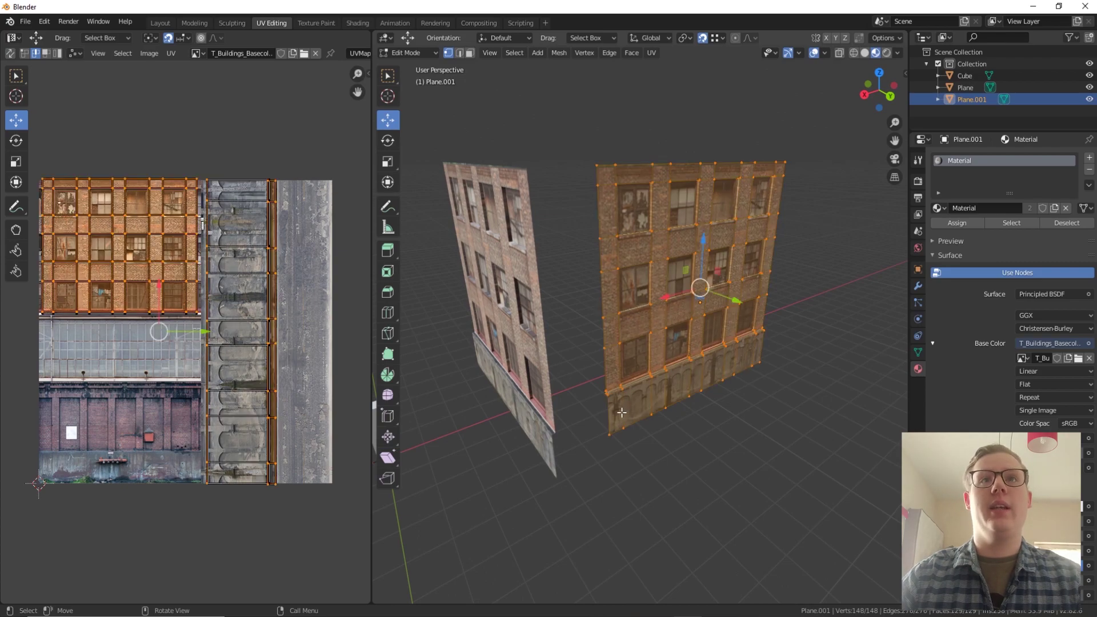
pyautogui.hotkey('alt', 'a')
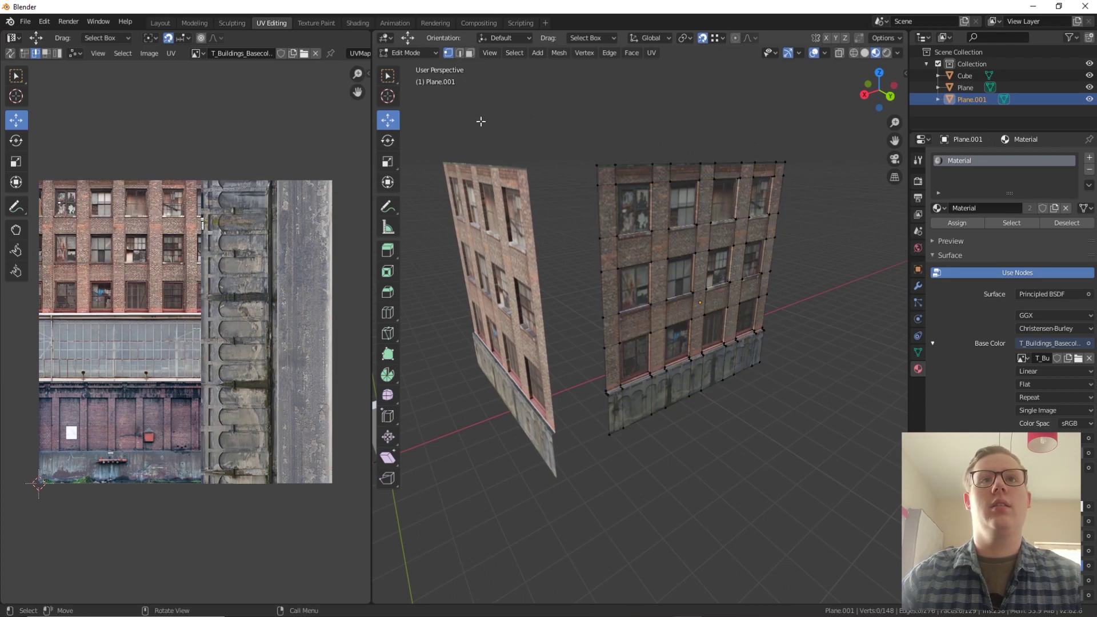
pyautogui.press('a')
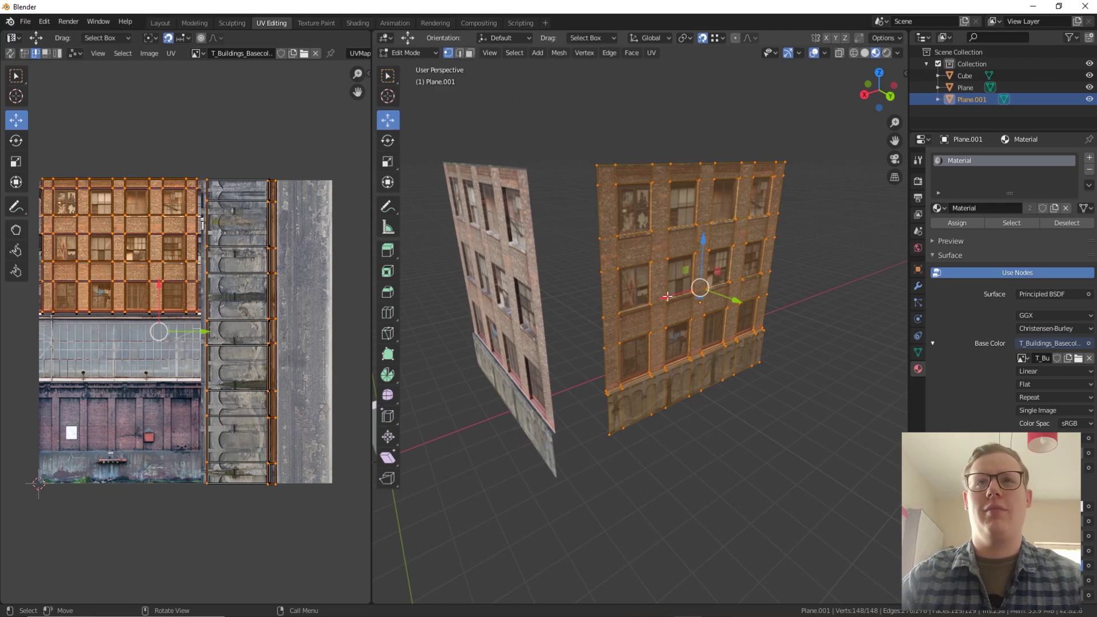
pyautogui.moveTo(681, 289); pyautogui.dragTo(685, 189, button='middle')
pyautogui.moveTo(681, 7); pyautogui.dragTo(785, 12)
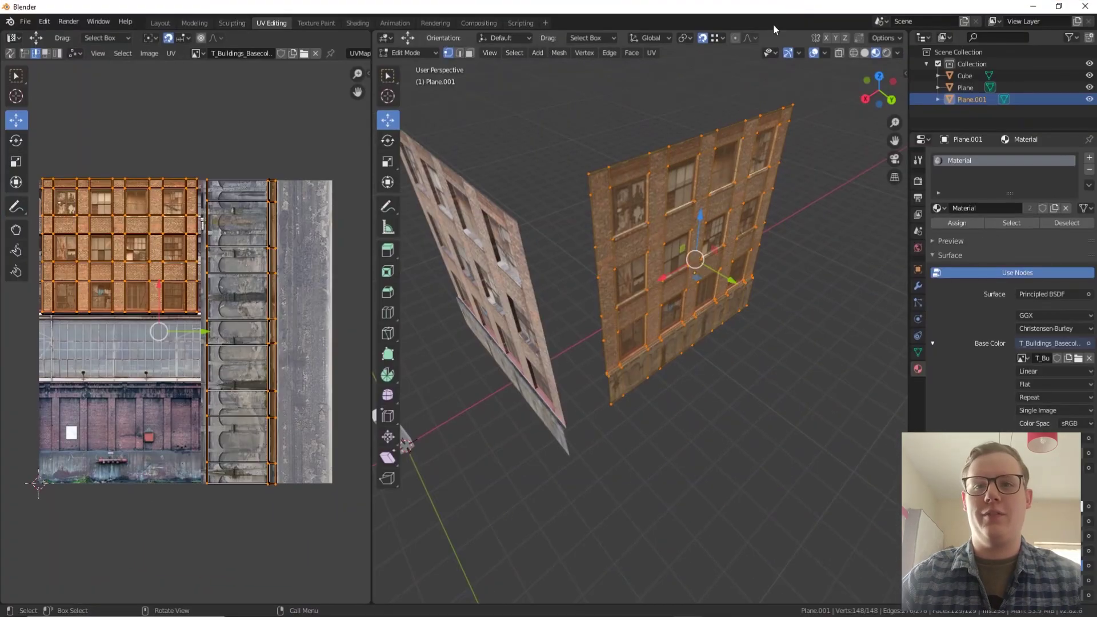
pyautogui.moveTo(650, 384); pyautogui.dragTo(672, 283, button='middle')
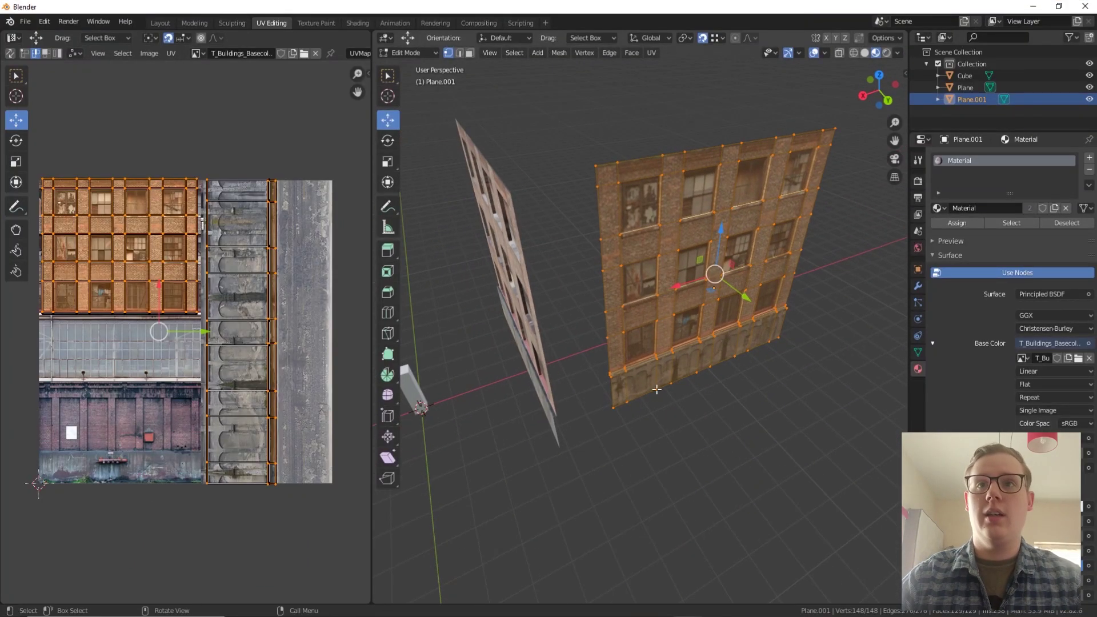
pyautogui.click(613, 407)
pyautogui.click(714, 291)
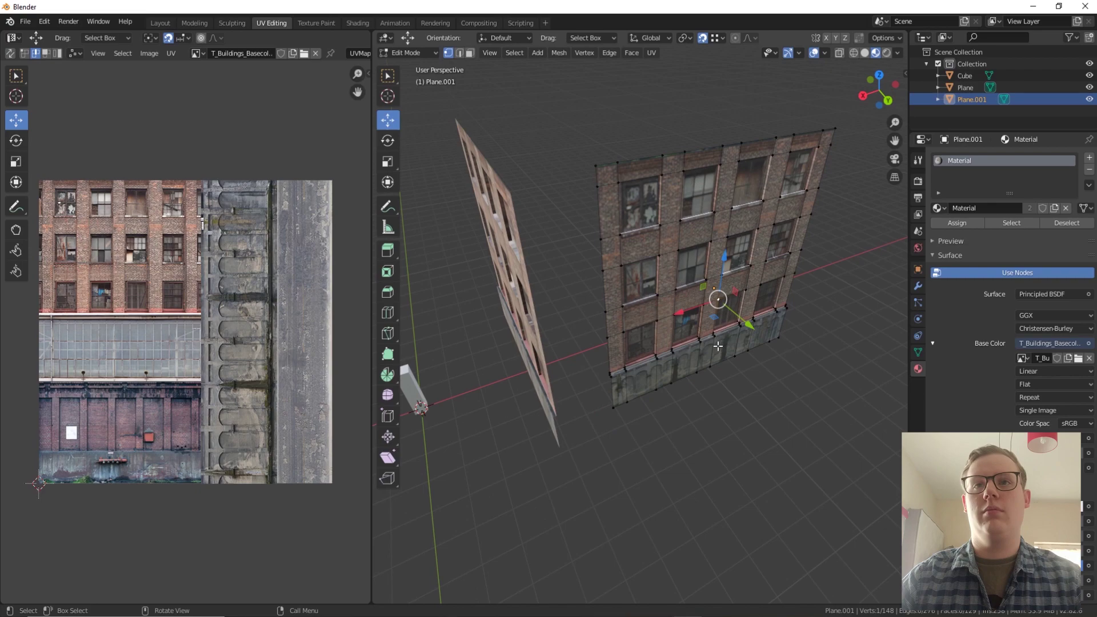
pyautogui.press('z')
pyautogui.click(644, 260)
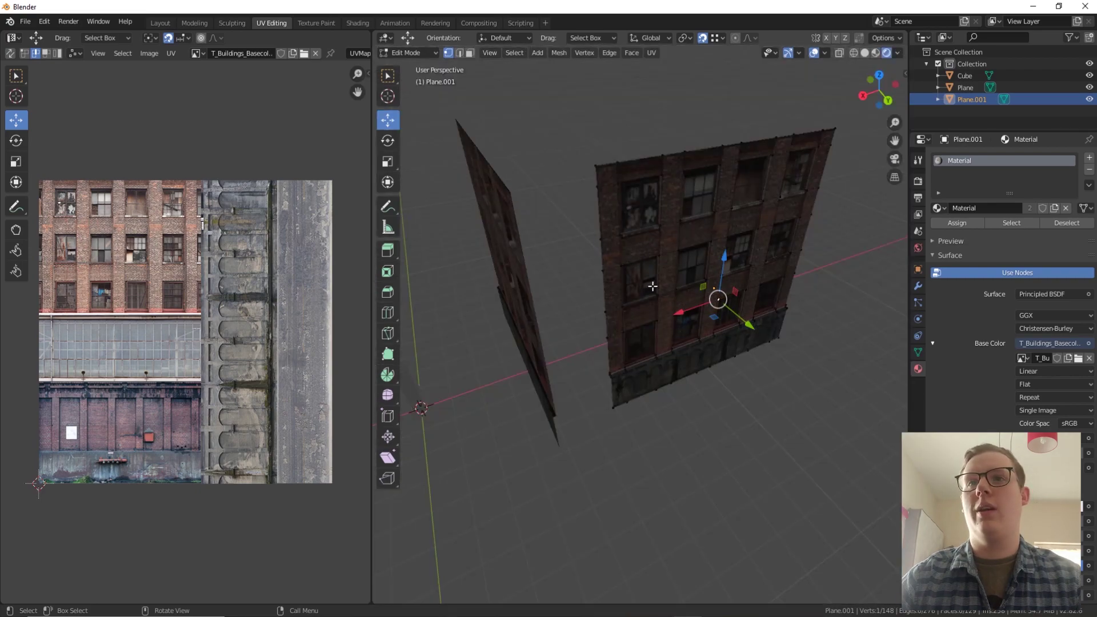
pyautogui.press('a')
pyautogui.click(876, 53)
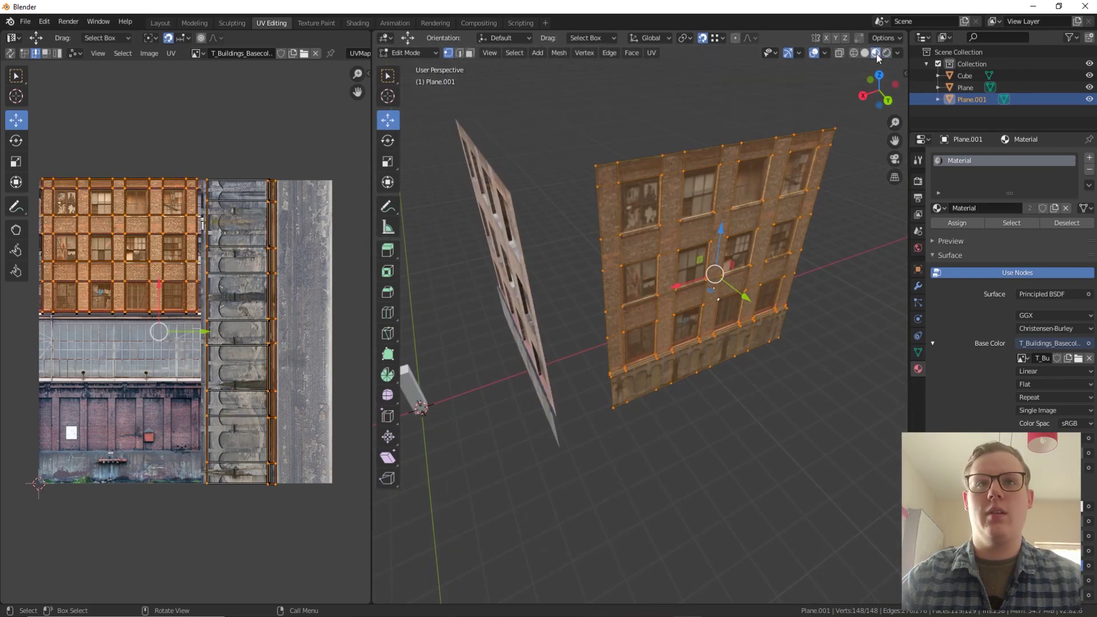
# Try to move all the duplicated wall's vertices toward the original wall, and leave mesh editing
pyautogui.press('g')
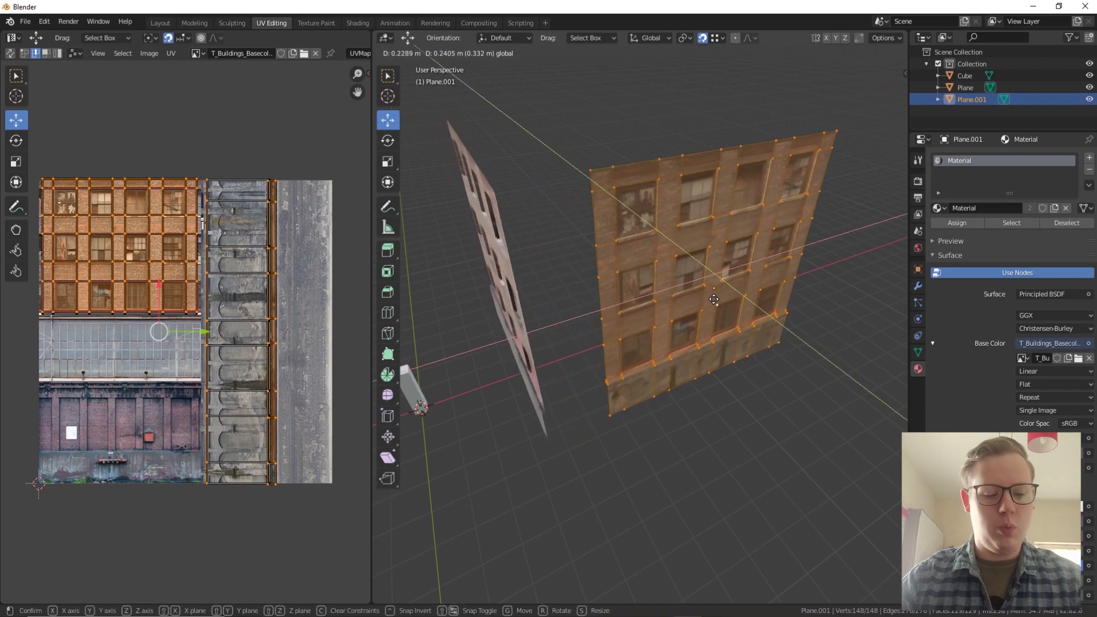
pyautogui.click(697, 308)
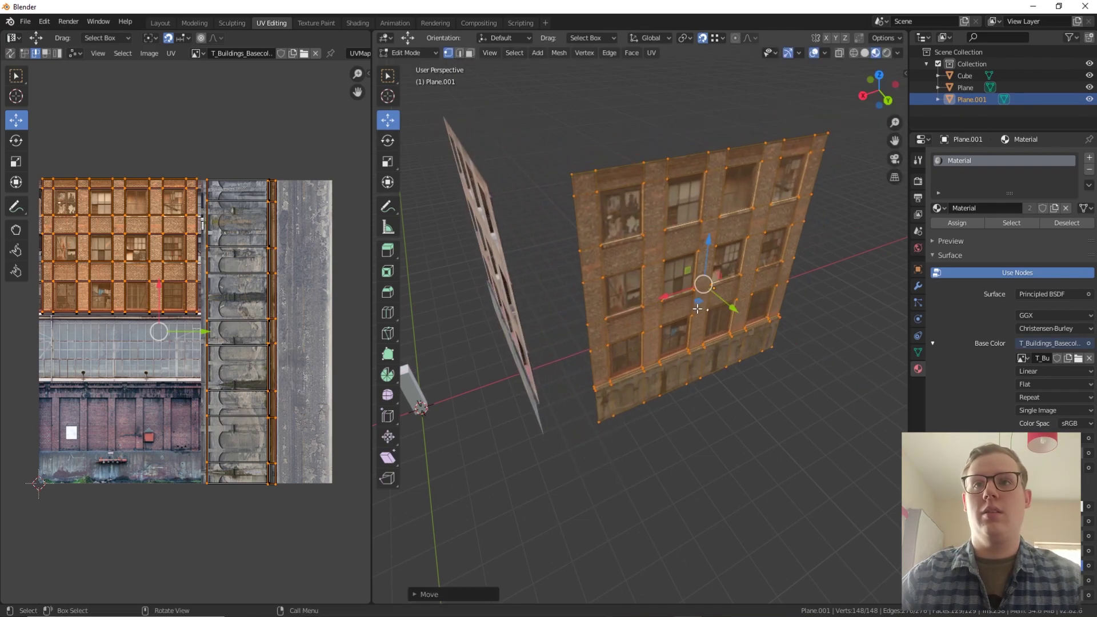
pyautogui.moveTo(695, 318); pyautogui.dragTo(713, 317)
pyautogui.press('Tab')
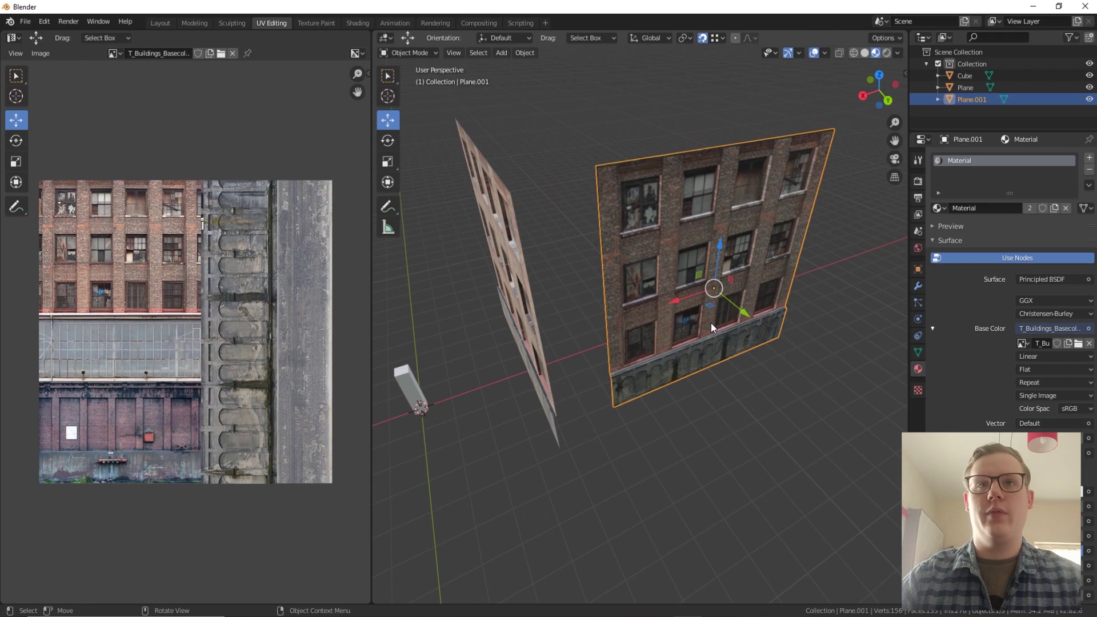
# Move the duplicated wall so its edge snaps to the original wall's corner, and clear the selection
pyautogui.press('g')
pyautogui.click(663, 341)
pyautogui.moveTo(662, 344); pyautogui.dragTo(602, 181, button='middle')
pyautogui.hotkey('alt', 'a')
# Check the snapping options and select the duplicated wall at the building corner
pyautogui.click(720, 39)
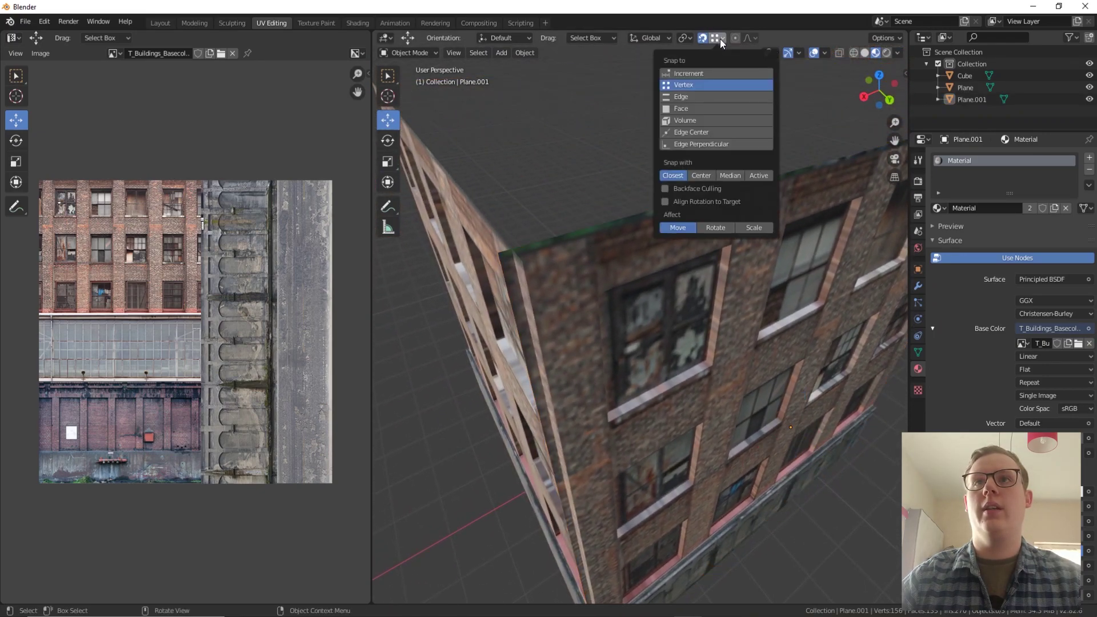
pyautogui.click(720, 39)
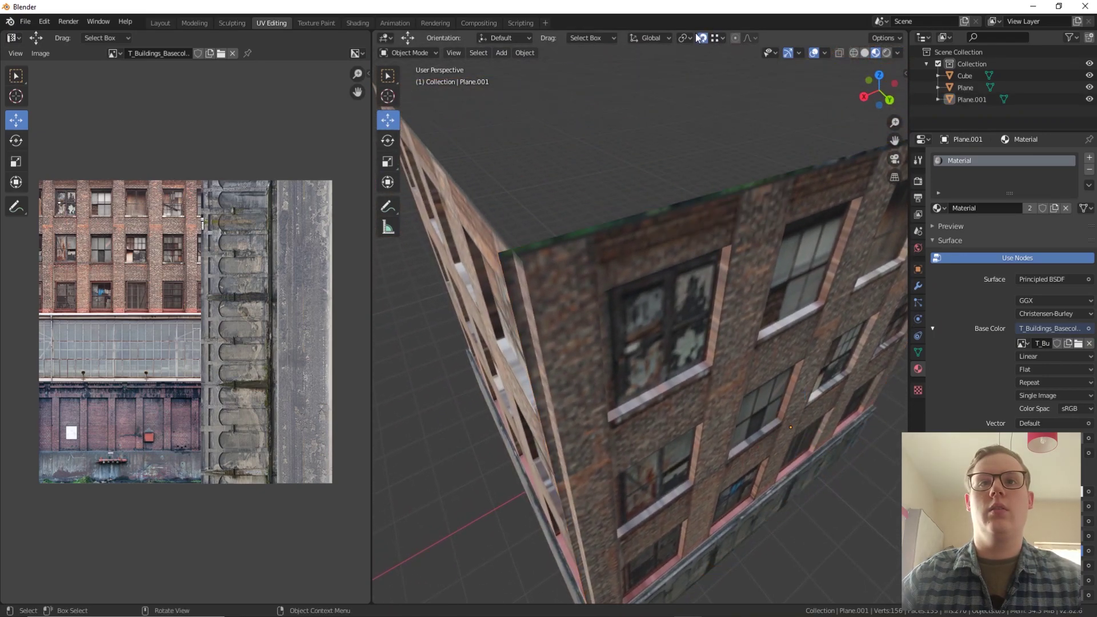
pyautogui.click(507, 256)
pyautogui.click(525, 260)
pyautogui.click(529, 259)
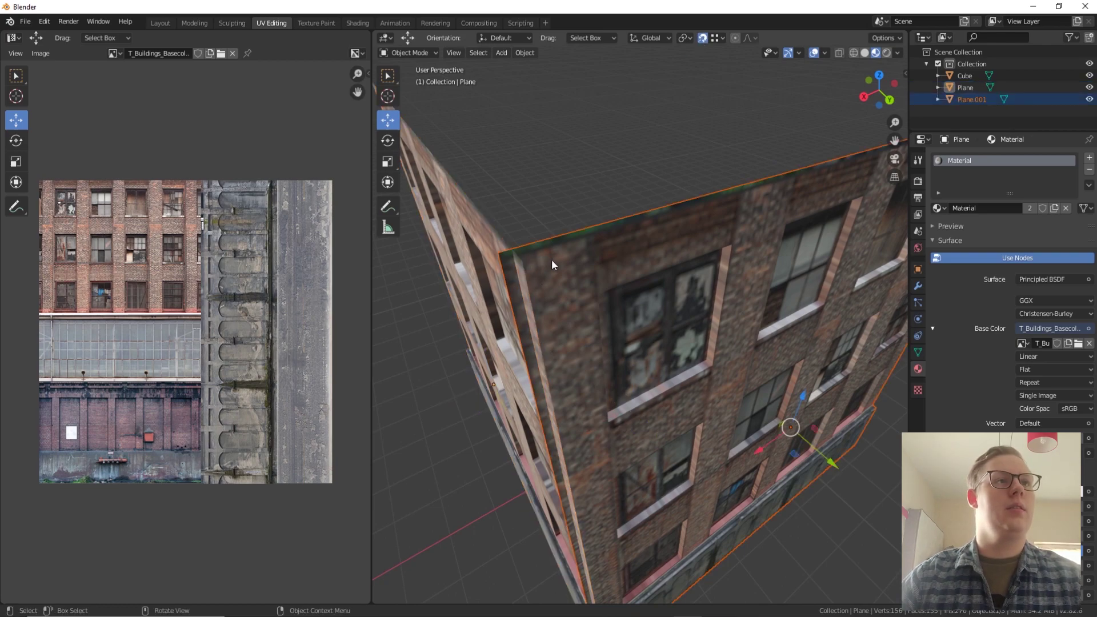
pyautogui.click(25, 22)
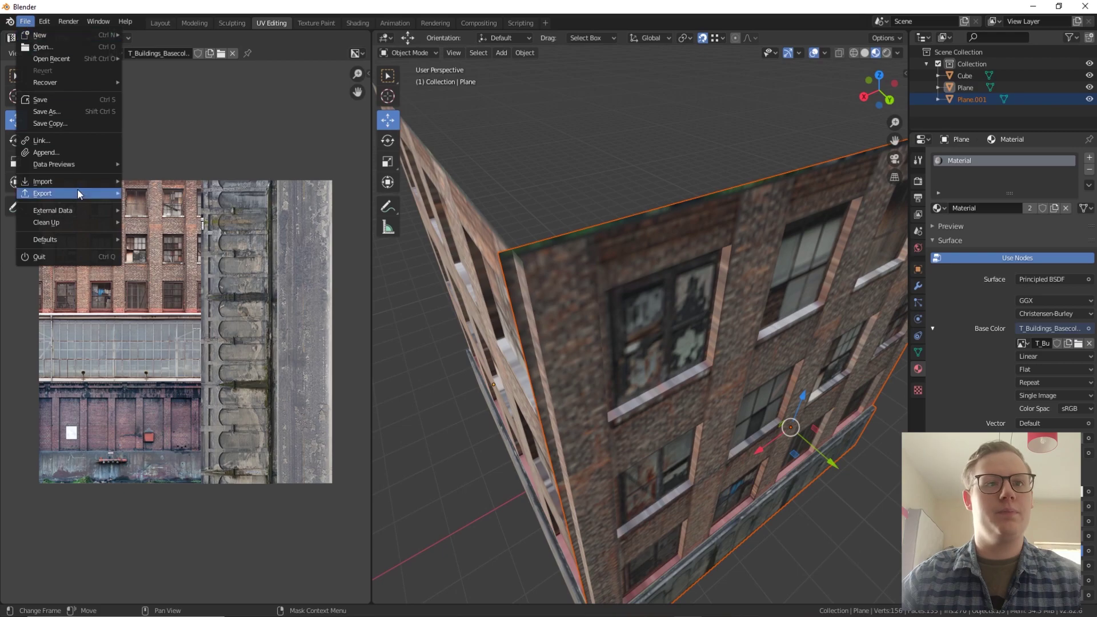
pyautogui.click(57, 115)
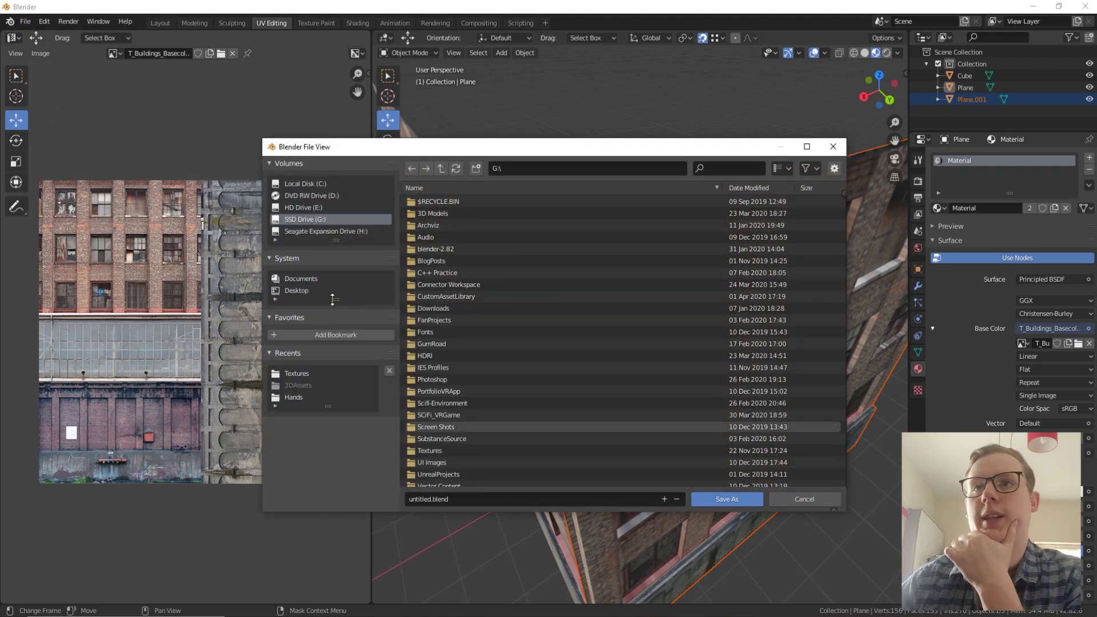
pyautogui.click(791, 169)
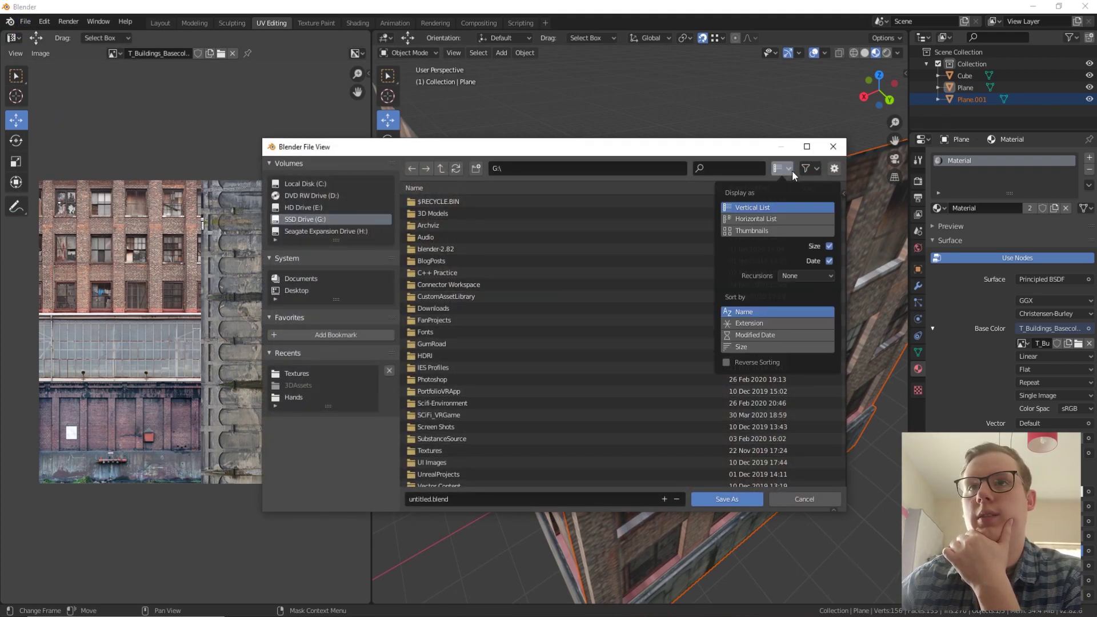
pyautogui.click(835, 169)
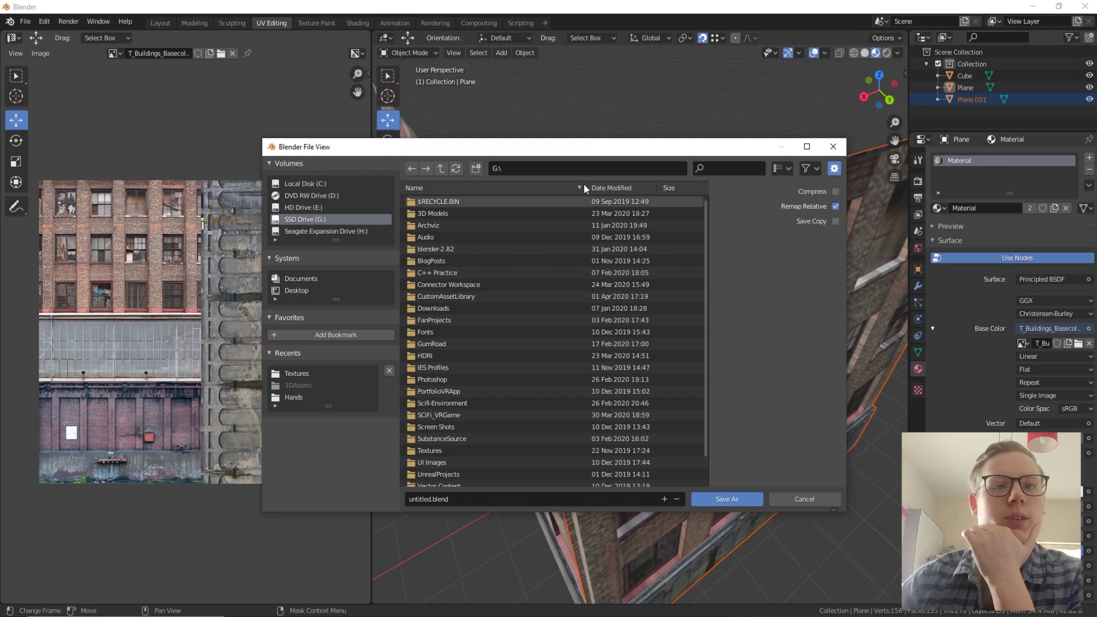
pyautogui.moveTo(504, 155); pyautogui.dragTo(506, 120)
pyautogui.scroll(-3, 510, 297)
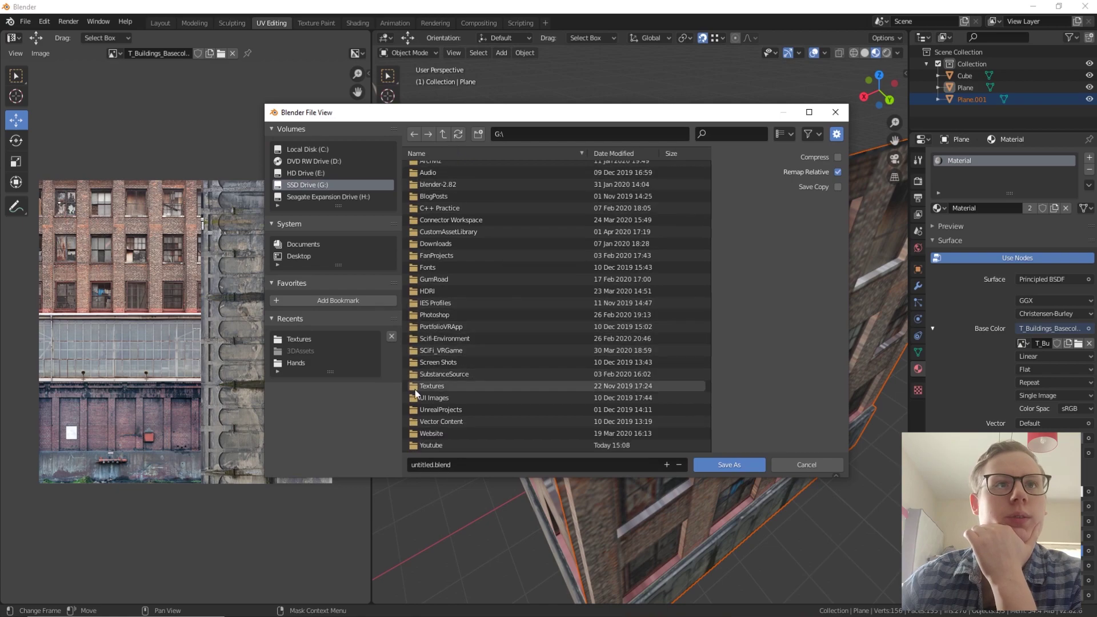
pyautogui.doubleClick(427, 447)
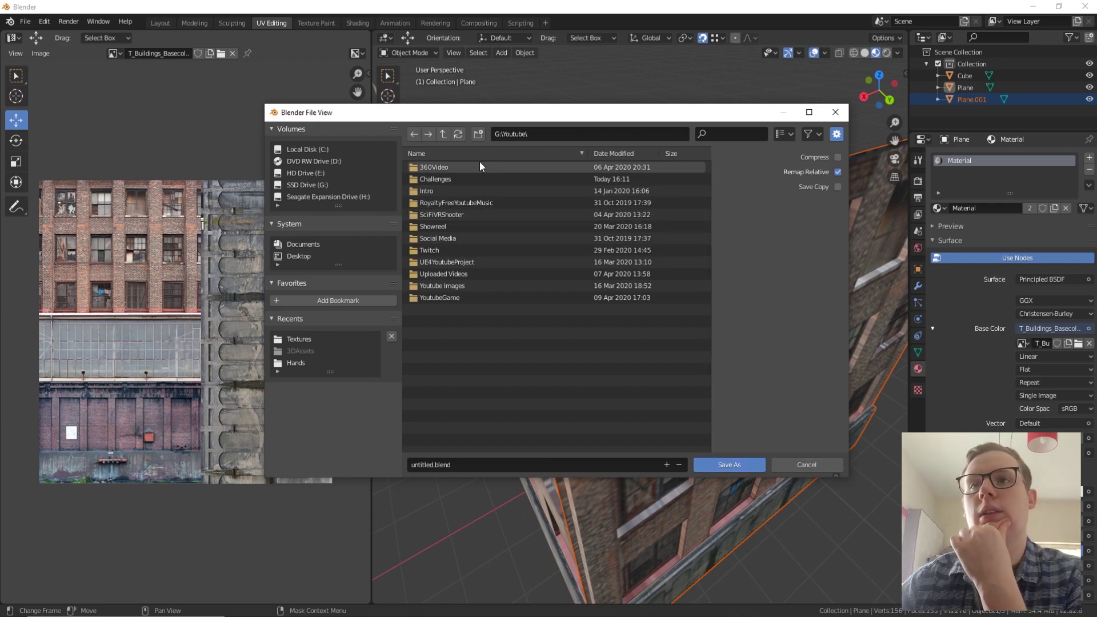
pyautogui.click(788, 135)
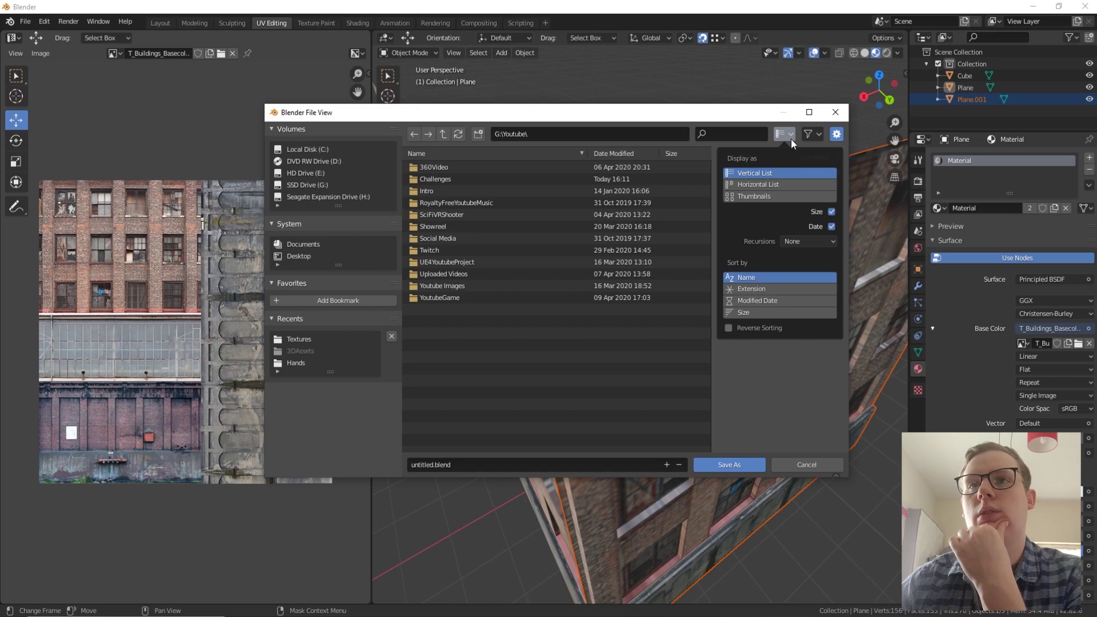
pyautogui.click(806, 241)
pyautogui.click(805, 239)
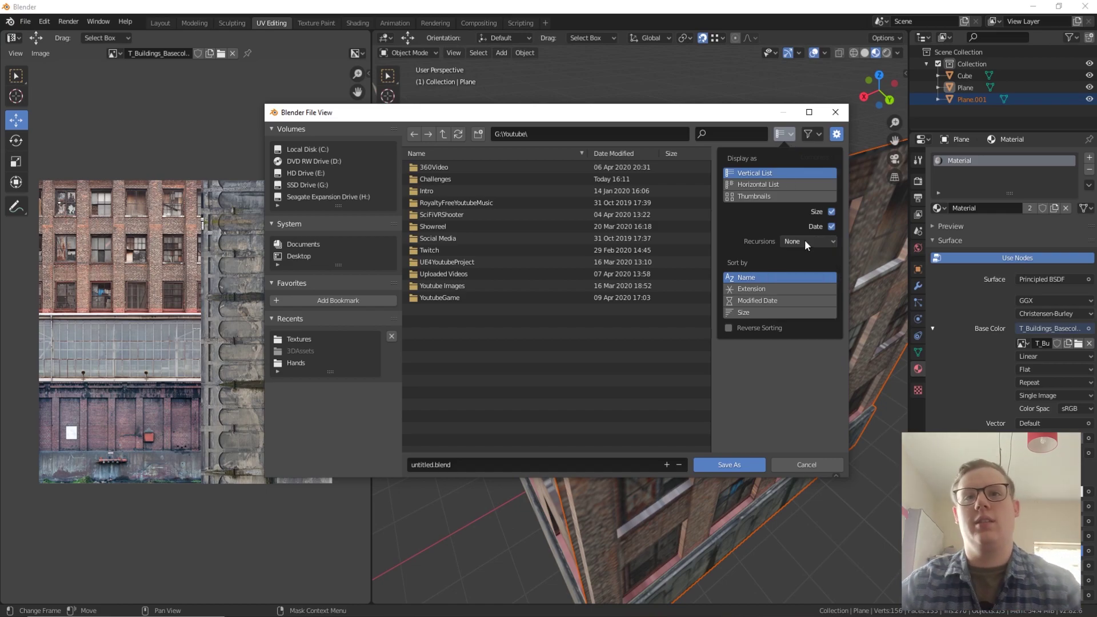
pyautogui.press('Escape')
# Delete the duplicated wall and select the original wall
pyautogui.moveTo(823, 132); pyautogui.dragTo(632, 279, button='middle')
pyautogui.scroll(-6, 633, 278)
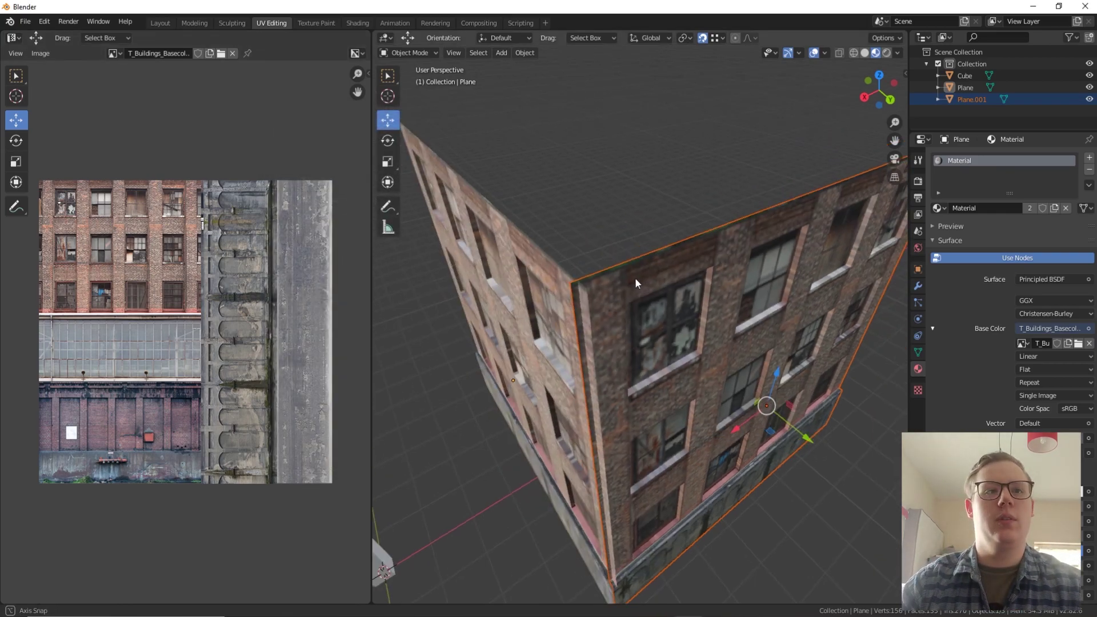
pyautogui.press('Delete')
pyautogui.moveTo(669, 317); pyautogui.dragTo(636, 413, button='middle')
pyautogui.click(637, 413)
# Create a linked duplicate of the original wall and move it along the Y axis, leaving a gap between the two
pyautogui.moveTo(711, 396); pyautogui.dragTo(544, 291, button='middle')
pyautogui.rightClick(561, 290)
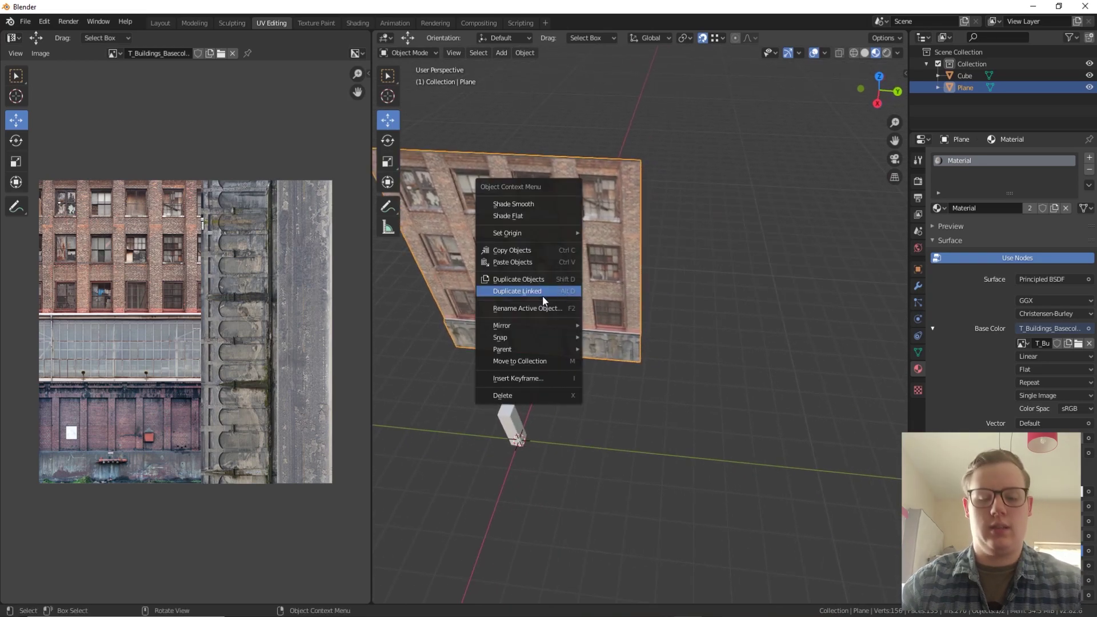
pyautogui.click(543, 290)
pyautogui.press('x')
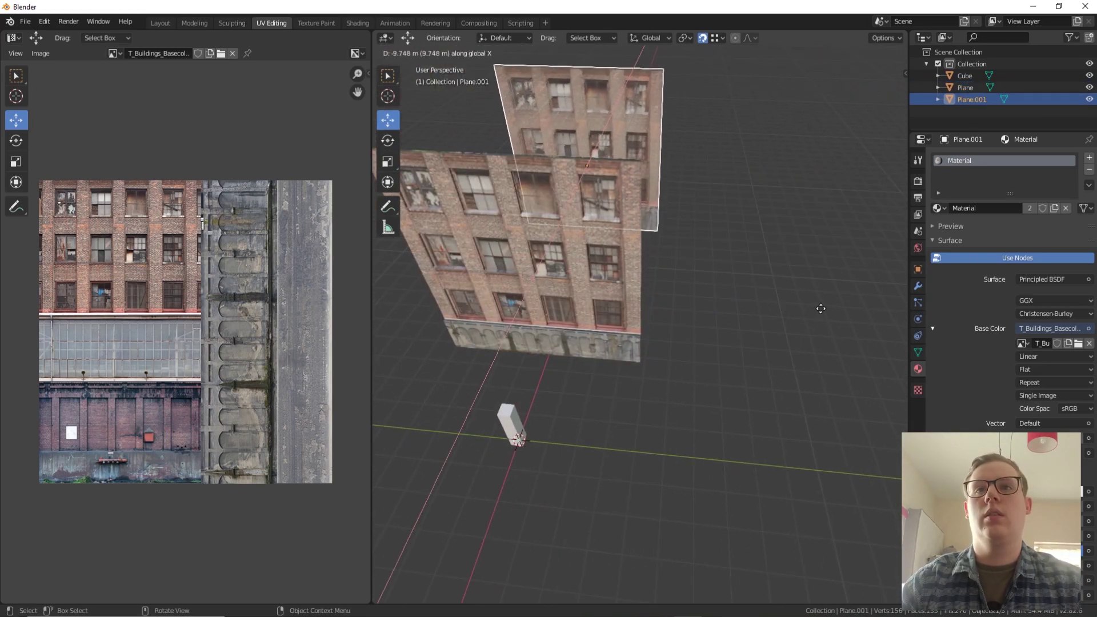
pyautogui.press('y')
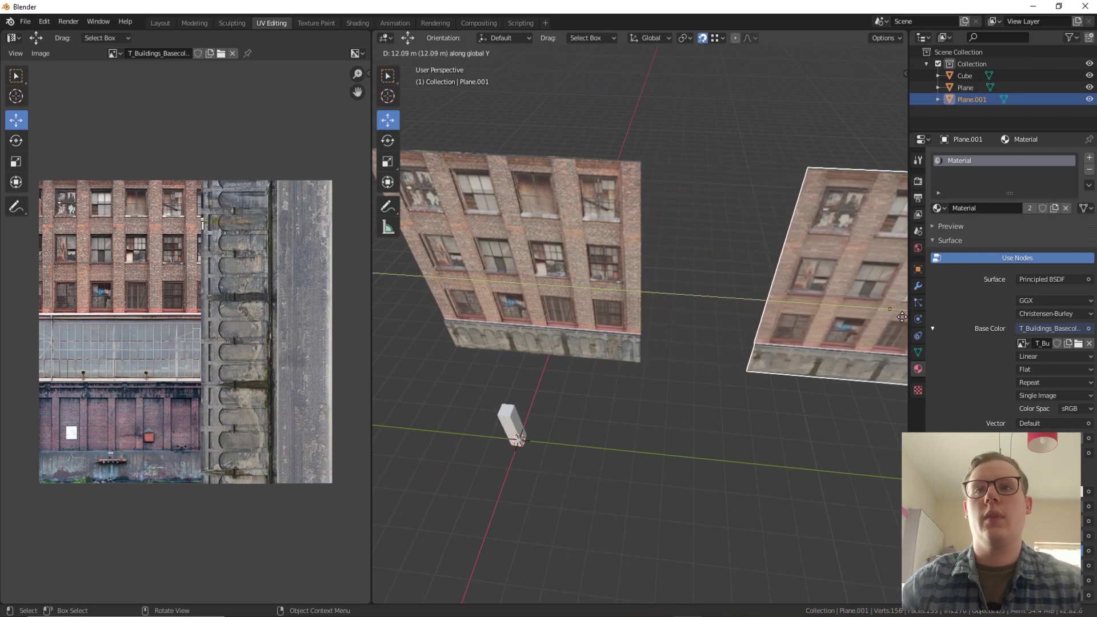
pyautogui.click(804, 350)
pyautogui.keyDown('shift'); pyautogui.moveTo(804, 349); pyautogui.dragTo(674, 333, button='middle'); pyautogui.keyUp('shift')
pyautogui.moveTo(736, 291); pyautogui.dragTo(788, 295)
# Create another linked duplicate of the wall and snap its lower corner to the original wall's lower corner, in line with it
pyautogui.moveTo(604, 358); pyautogui.dragTo(586, 384, button='middle')
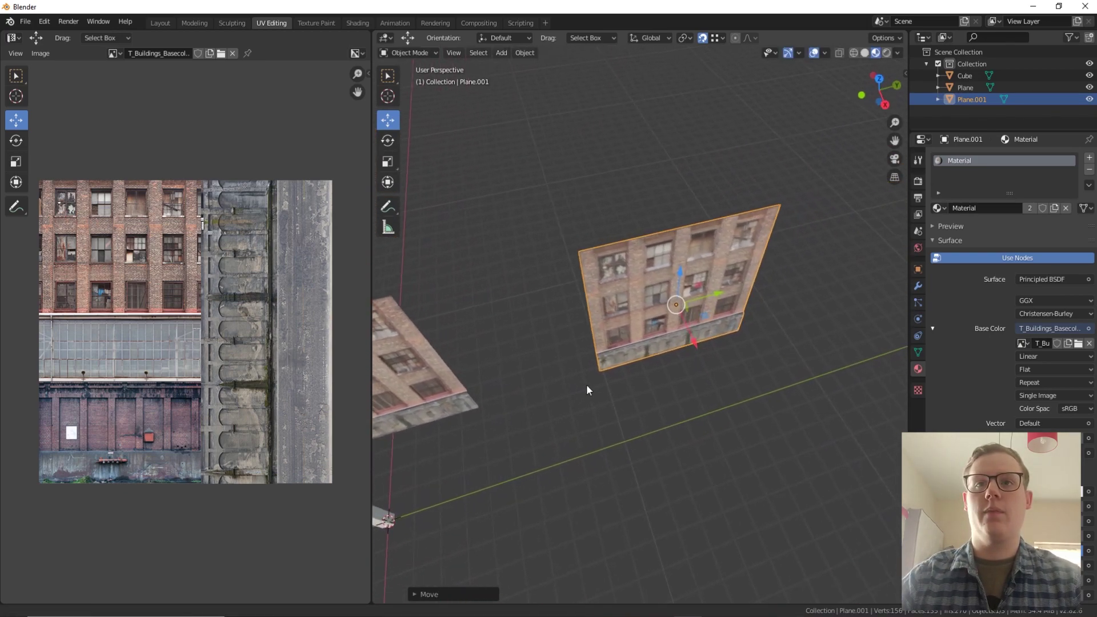
pyautogui.rightClick(654, 319)
pyautogui.click(658, 326)
pyautogui.press('y')
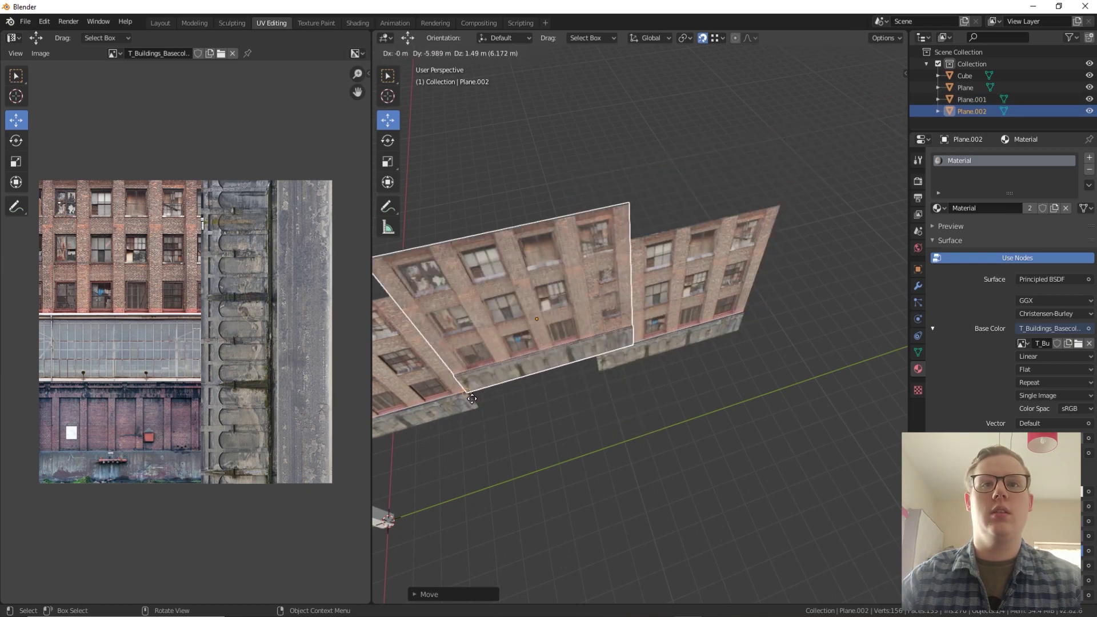
pyautogui.click(481, 409)
# Place the 3D cursor at the middle wall's lower corner beside the original wall and try setting that wall's origin to the cursor
pyautogui.moveTo(566, 335)
pyautogui.mouseDown(button='middle')
pyautogui.moveTo(558, 316)
pyautogui.moveTo(522, 322)
pyautogui.moveTo(447, 177)
pyautogui.mouseUp(button='middle')
pyautogui.click(388, 97)
pyautogui.click(669, 421)
pyautogui.rightClick(672, 421)
pyautogui.moveTo(656, 364)
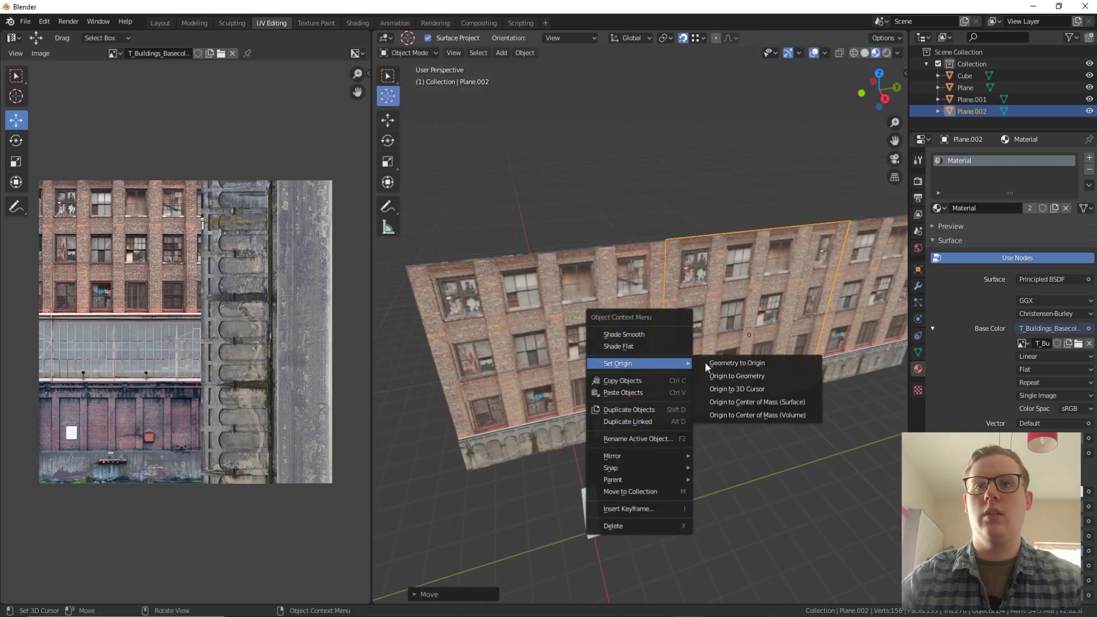
pyautogui.click(766, 388)
# Try a trackball rotation of the middle wall with the Rotate tool, and undo it
pyautogui.moveTo(752, 368); pyautogui.dragTo(771, 348, button='middle')
pyautogui.scroll(3, 749, 347)
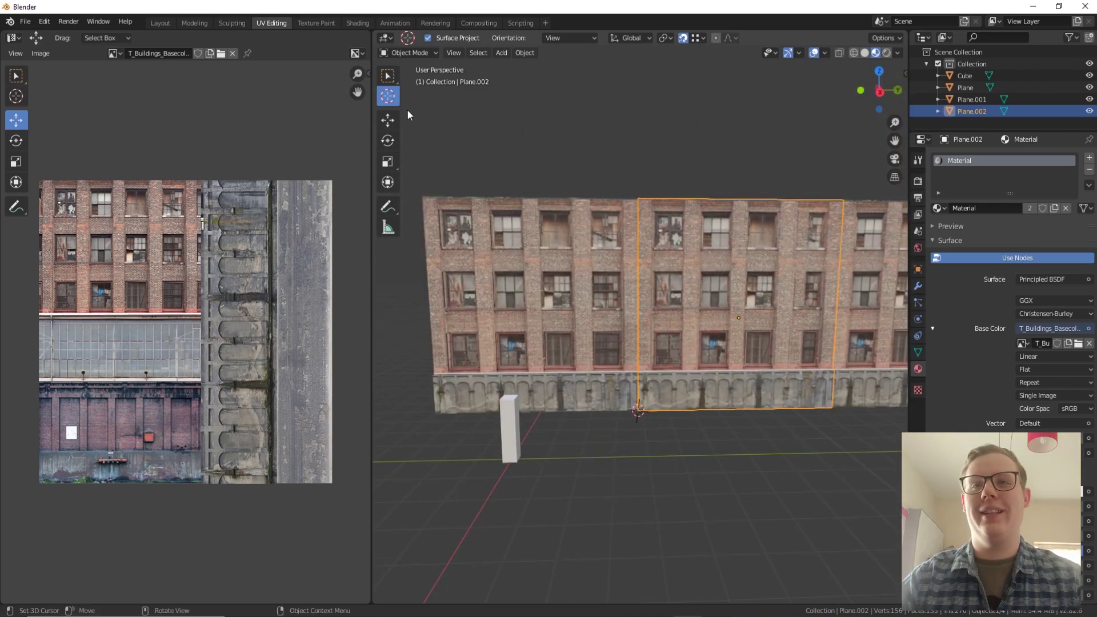
pyautogui.click(387, 119)
pyautogui.click(387, 140)
pyautogui.moveTo(754, 308); pyautogui.dragTo(745, 287, button='middle')
pyautogui.rightClick(683, 280)
pyautogui.moveTo(670, 283)
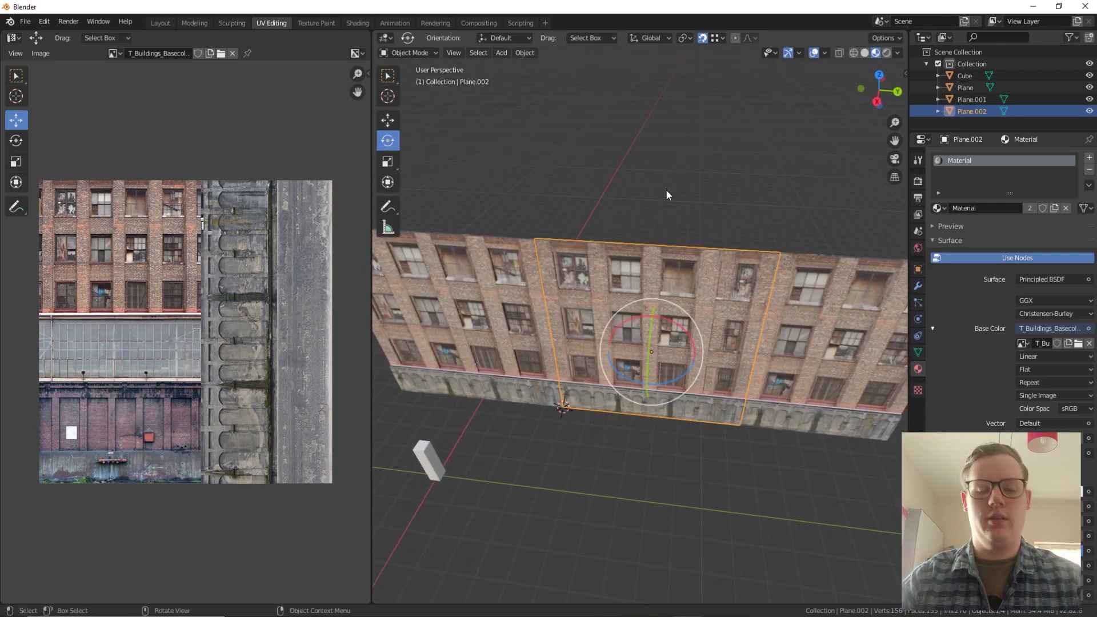
pyautogui.moveTo(665, 380); pyautogui.dragTo(723, 315)
pyautogui.press('r')
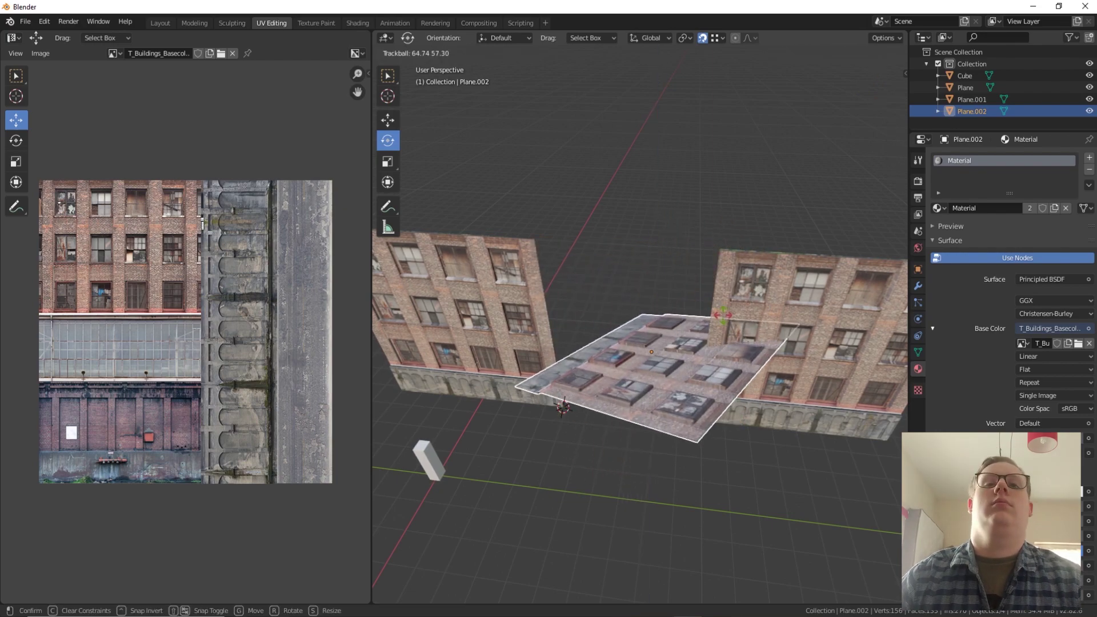
pyautogui.click(687, 315)
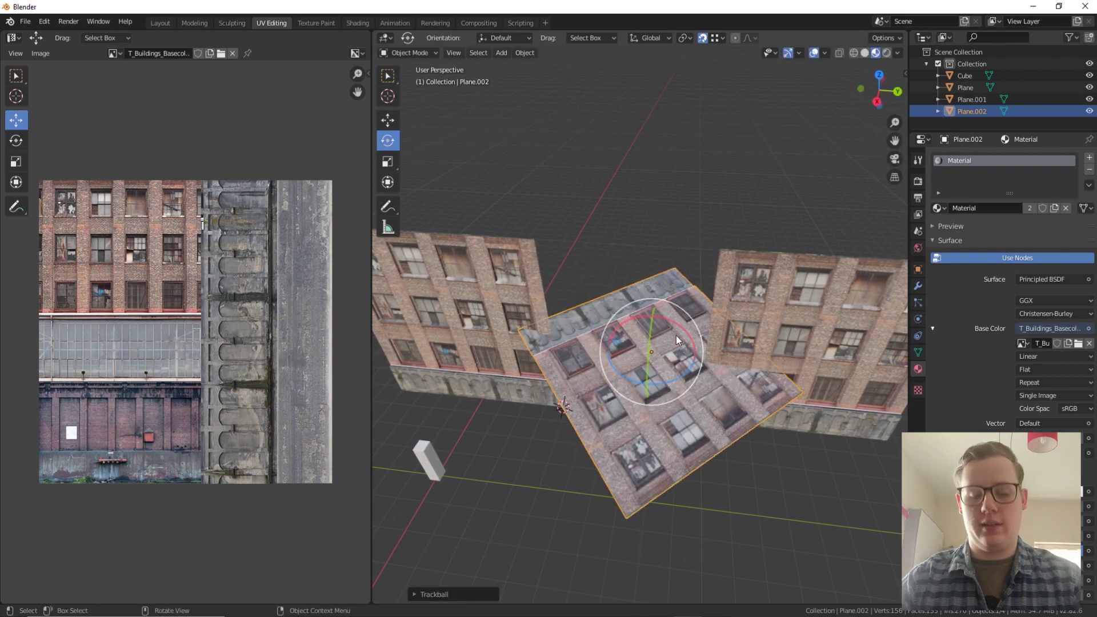
pyautogui.hotkey('ctrl', 'z')
# Rotate the middle wall 90 degrees about the vertical Z axis
pyautogui.moveTo(669, 382); pyautogui.dragTo(716, 345)
pyautogui.write('90')
pyautogui.press('Return')
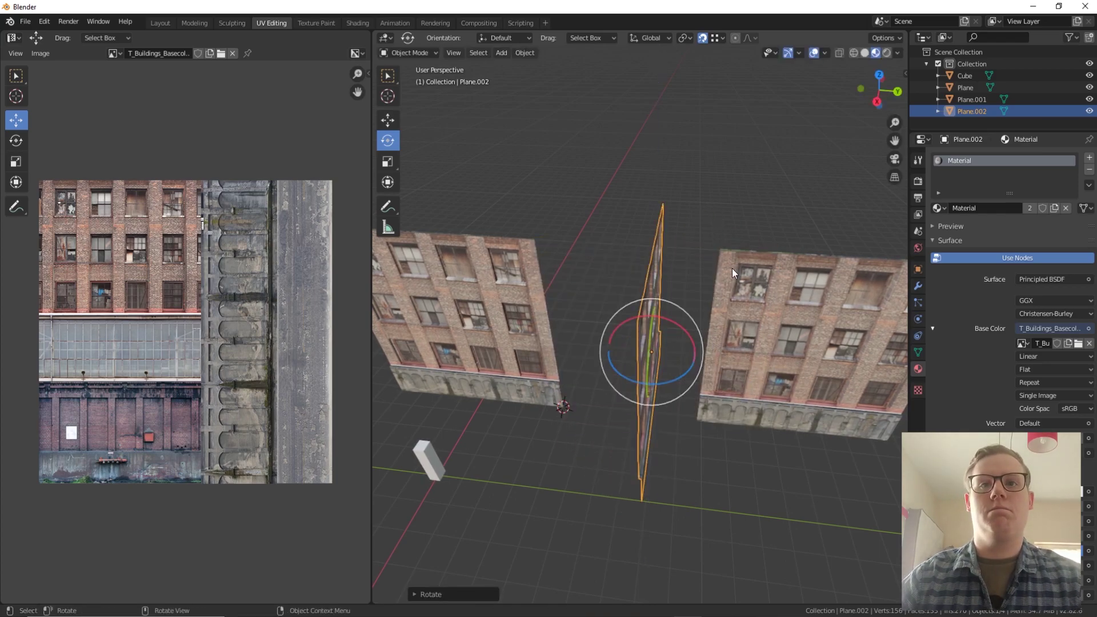
# Move the rotated wall so its vertical edge meets the original wall's edge, forming a building corner
pyautogui.moveTo(728, 269); pyautogui.dragTo(667, 292, button='middle')
pyautogui.click(387, 120)
pyautogui.moveTo(594, 380); pyautogui.dragTo(594, 303)
pyautogui.moveTo(585, 329); pyautogui.dragTo(591, 287, button='middle')
pyautogui.moveTo(760, 95); pyautogui.dragTo(632, 311)
# Select the original wall's vertical corner edges in edge mode and move them about -0.102 m along Y to the adjoining wall
pyautogui.moveTo(685, 301); pyautogui.dragTo(610, 318, button='middle')
pyautogui.click(609, 318)
pyautogui.press('Tab')
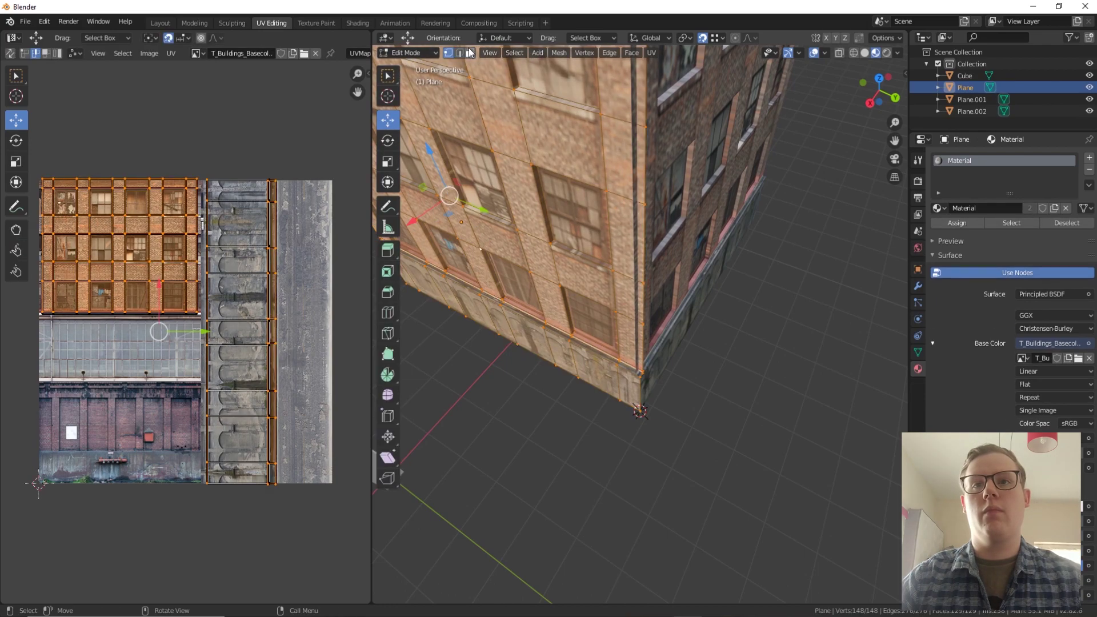
pyautogui.click(460, 53)
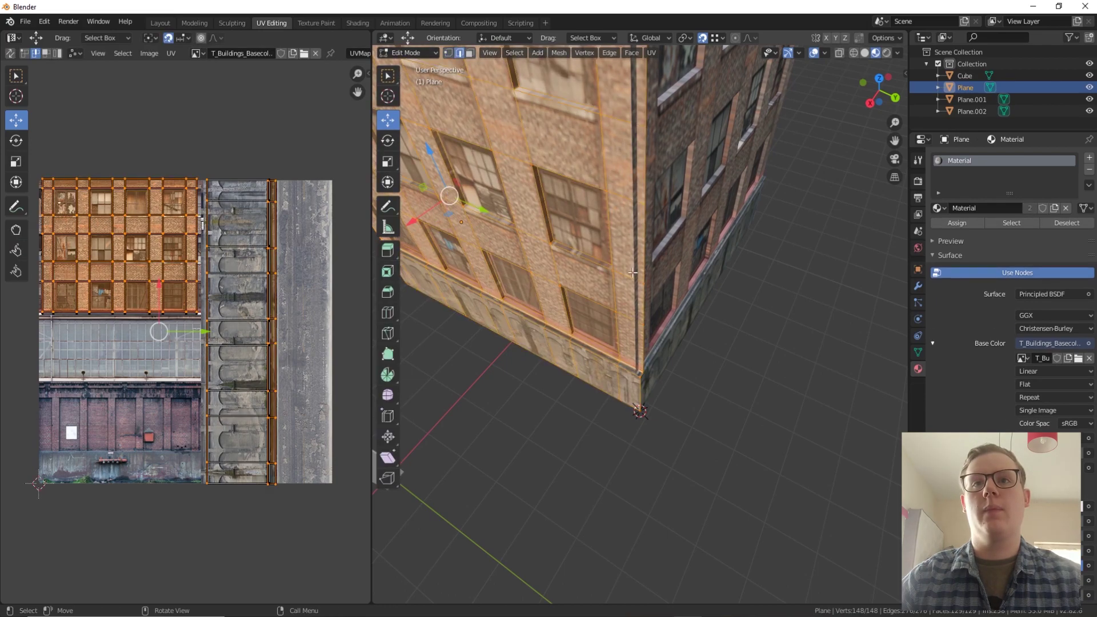
pyautogui.click(639, 346)
pyautogui.keyDown('shift'); pyautogui.click(643, 263); pyautogui.keyUp('shift')
pyautogui.keyDown('shift'); pyautogui.click(645, 176); pyautogui.keyUp('shift')
pyautogui.keyDown('shift'); pyautogui.click(649, 108); pyautogui.keyUp('shift')
pyautogui.keyDown('shift'); pyautogui.moveTo(652, 104); pyautogui.dragTo(661, 238, button='middle'); pyautogui.keyUp('shift')
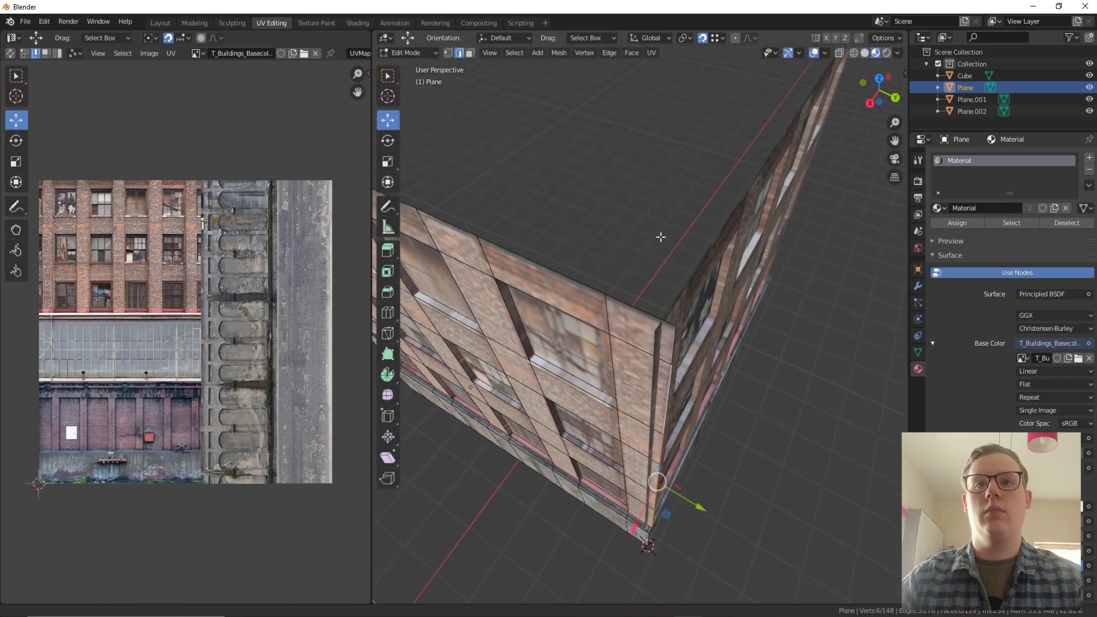
pyautogui.press('KP_Decimal')
pyautogui.moveTo(666, 307); pyautogui.dragTo(618, 316)
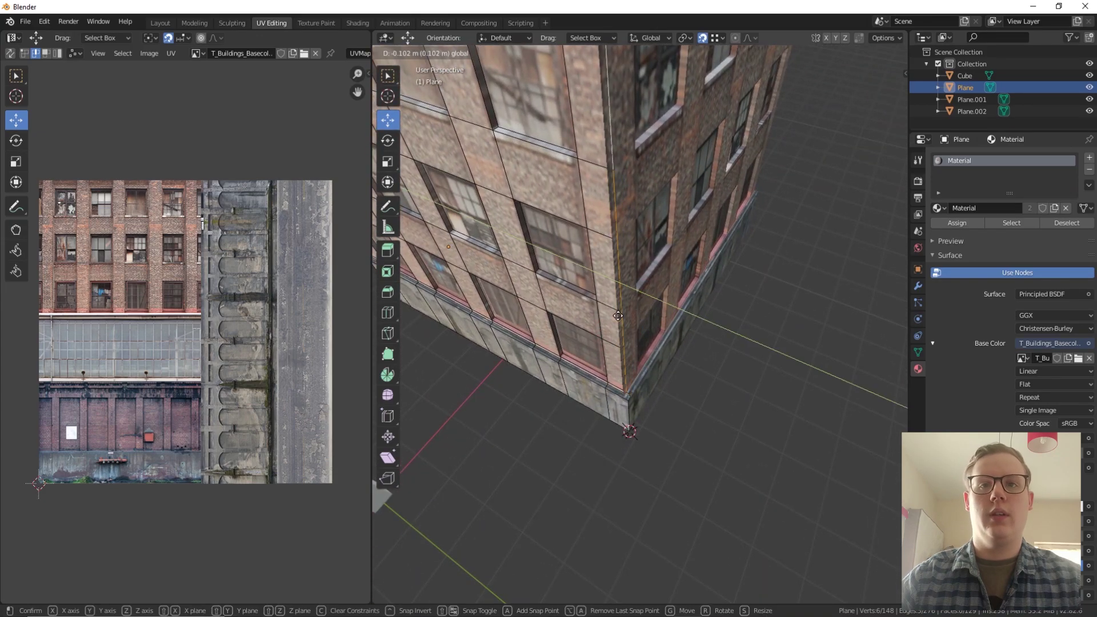
pyautogui.moveTo(628, 361); pyautogui.dragTo(623, 342)
# Open the perpendicular wall for mesh editing and move its vertical corner edges about -0.102 m along X to the original wall
pyautogui.press('Tab')
pyautogui.click(639, 316)
pyautogui.press('Tab')
pyautogui.moveTo(639, 317); pyautogui.dragTo(598, 369, button='middle')
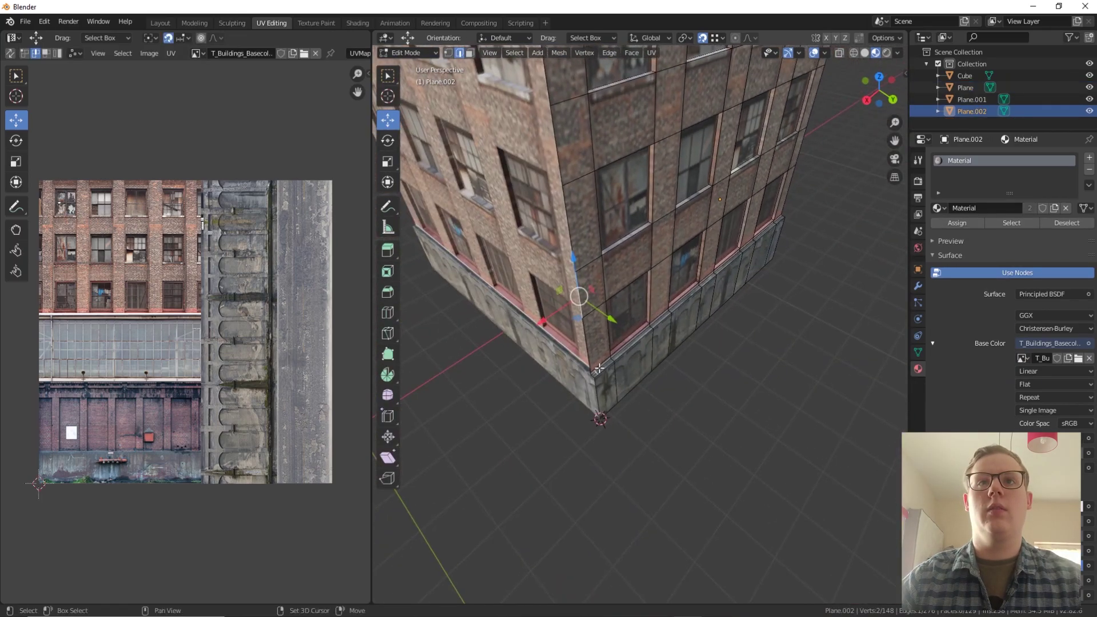
pyautogui.keyDown('alt'); pyautogui.keyDown('shift'); pyautogui.click(587, 346); pyautogui.keyUp('shift'); pyautogui.keyUp('alt')
pyautogui.moveTo(556, 102); pyautogui.dragTo(644, 318, button='middle')
pyautogui.keyDown('shift'); pyautogui.click(645, 317); pyautogui.keyUp('shift')
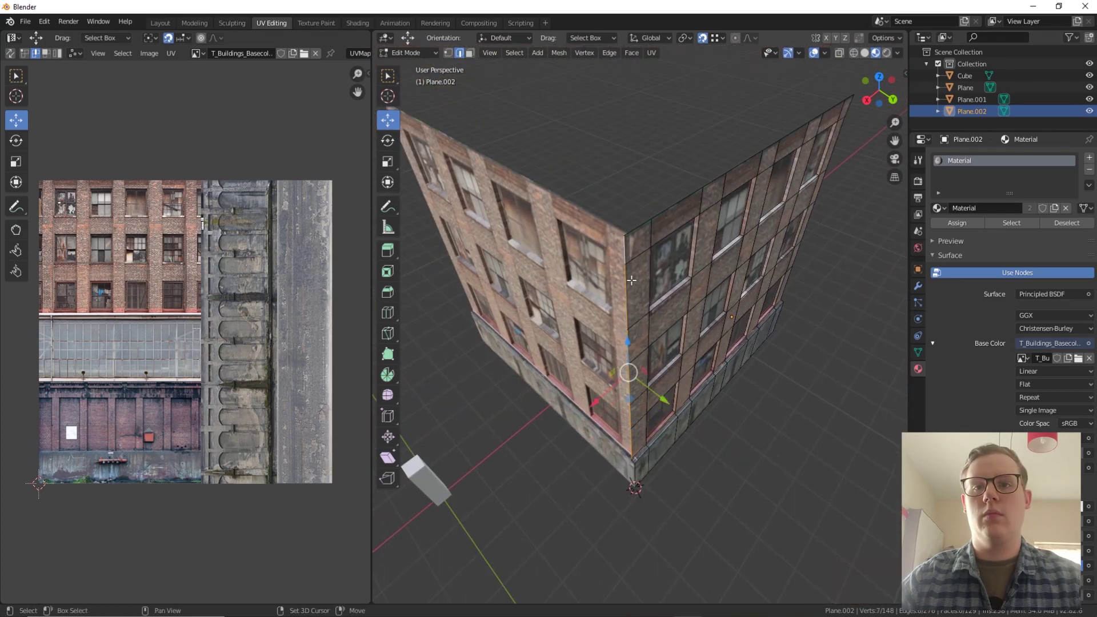
pyautogui.press('g')
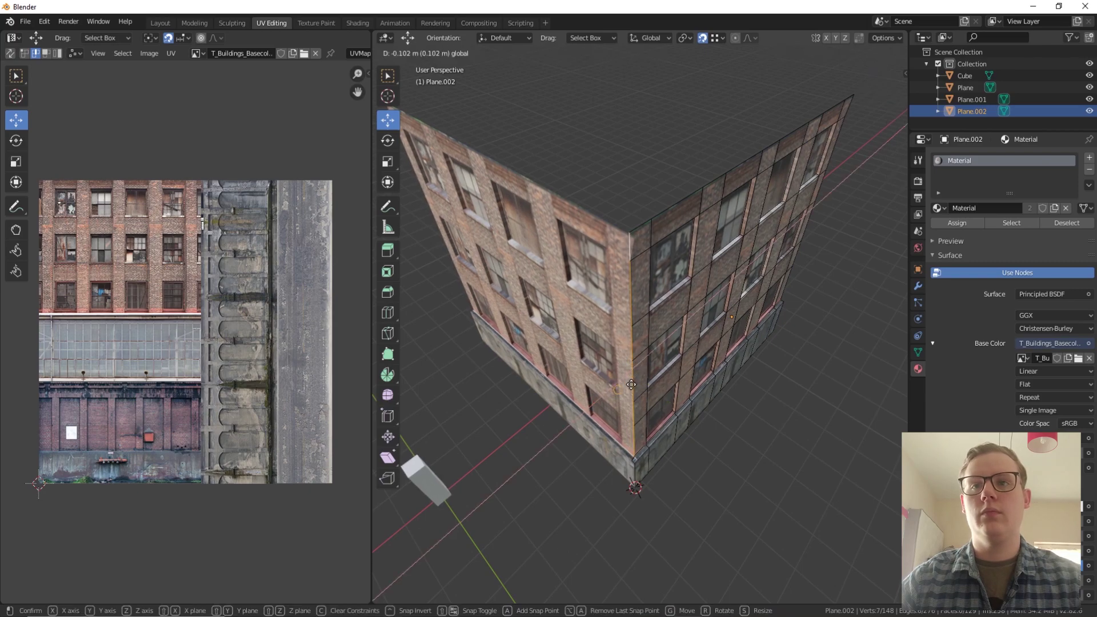
pyautogui.moveTo(631, 385); pyautogui.dragTo(632, 386)
# Adjust the perpendicular wall's ledge vertex at the corner in vertex mode, leave mesh editing and select the original wall
pyautogui.scroll(4, 635, 457)
pyautogui.keyDown('shift'); pyautogui.moveTo(640, 532); pyautogui.dragTo(632, 356, button='middle'); pyautogui.keyUp('shift')
pyautogui.scroll(2, 717, 373)
pyautogui.press('1')
pyautogui.click(602, 341)
pyautogui.moveTo(581, 358); pyautogui.dragTo(611, 342)
pyautogui.click(678, 389)
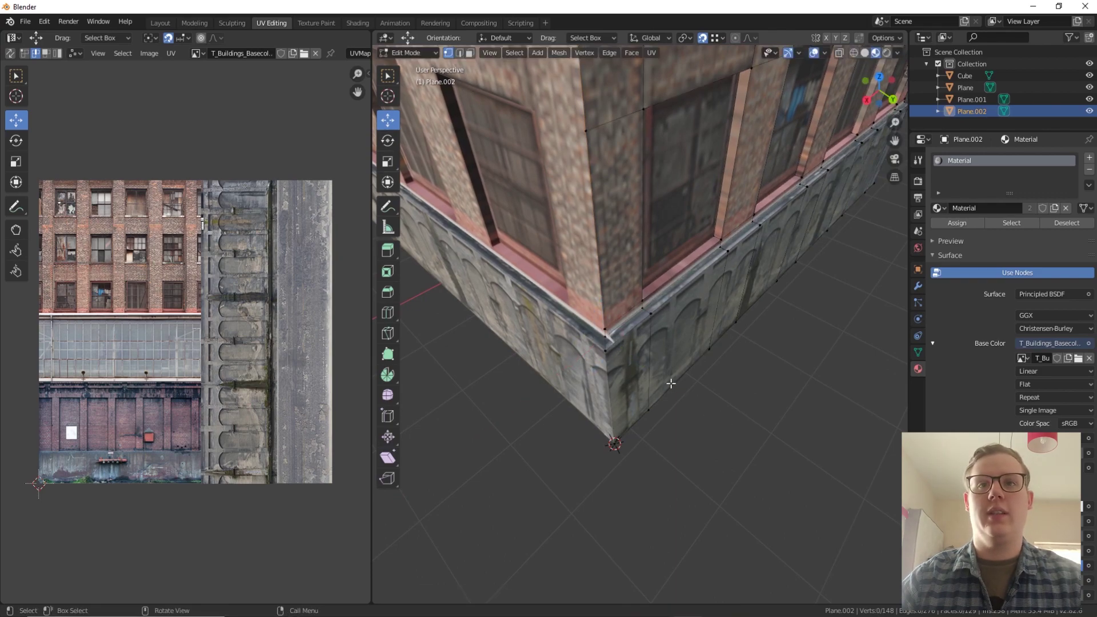
pyautogui.press('Tab')
pyautogui.click(547, 266)
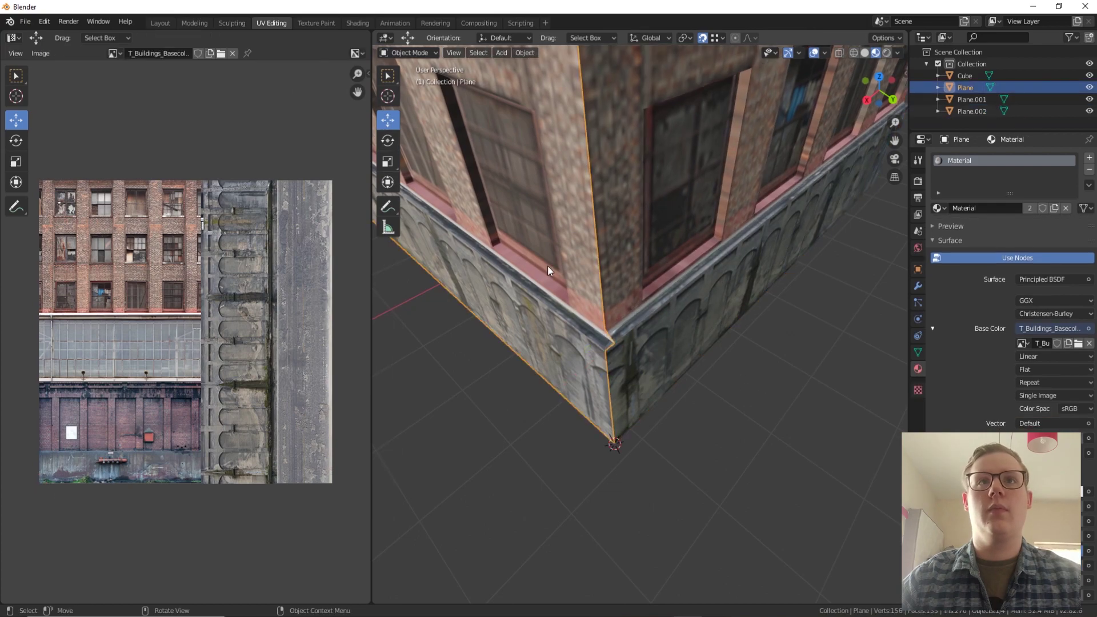
pyautogui.keyDown('shift'); pyautogui.click(638, 291); pyautogui.keyUp('shift')
pyautogui.press('Tab')
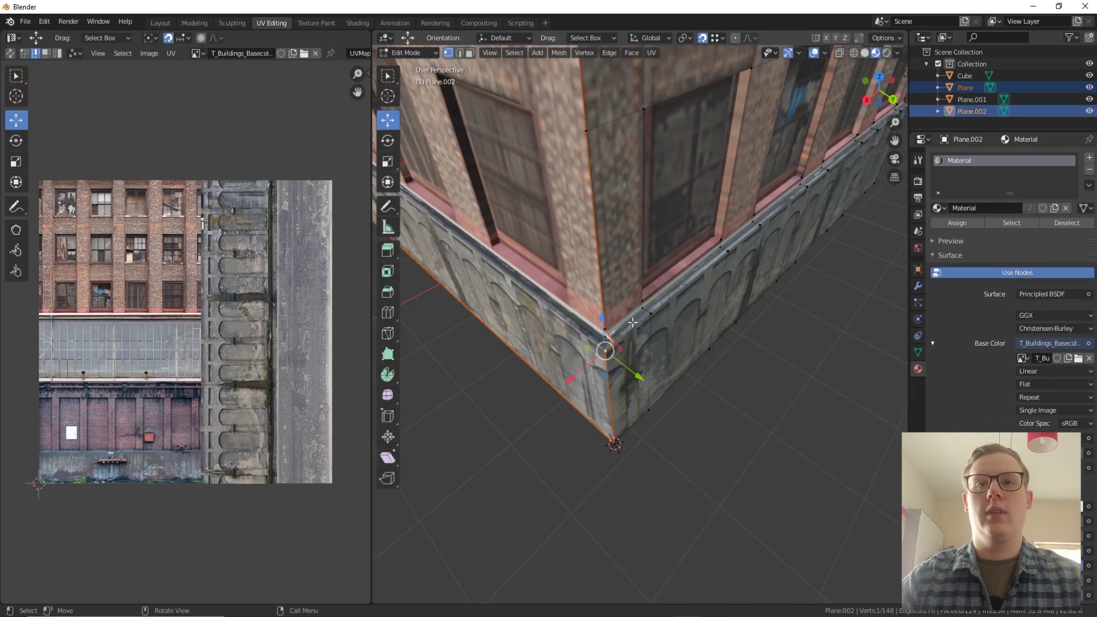
pyautogui.click(618, 349)
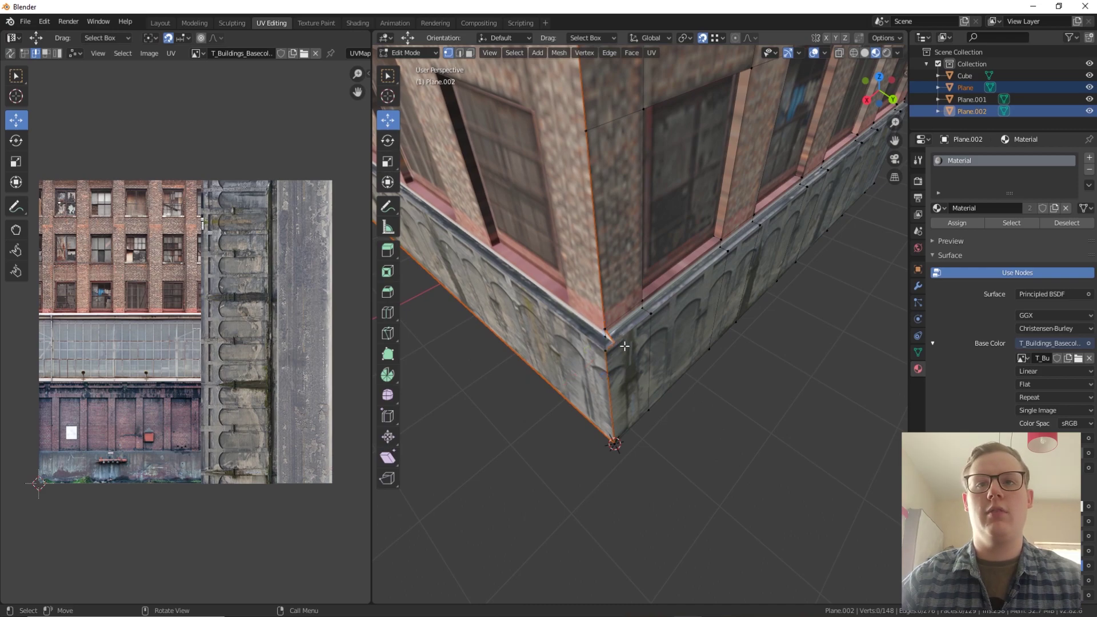
pyautogui.moveTo(637, 374); pyautogui.dragTo(645, 381)
pyautogui.hotkey('ctrl', 'z')
pyautogui.scroll(6, 645, 389)
pyautogui.keyDown('shift'); pyautogui.moveTo(633, 423); pyautogui.dragTo(675, 315, button='middle'); pyautogui.keyUp('shift')
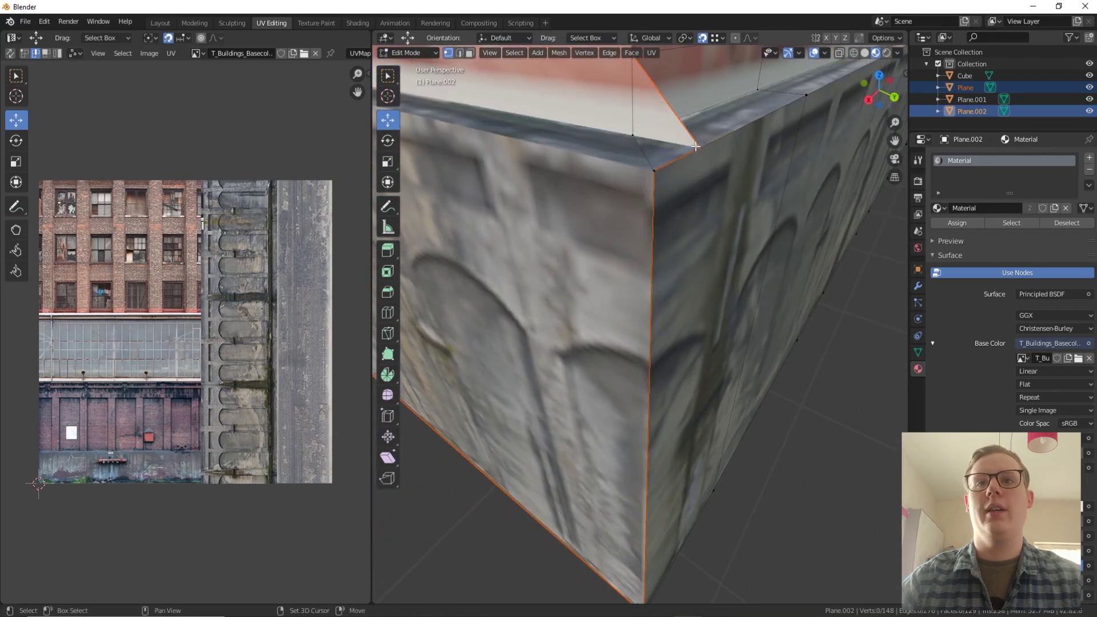
pyautogui.keyDown('shift'); pyautogui.moveTo(695, 146); pyautogui.dragTo(655, 195, button='middle'); pyautogui.keyUp('shift')
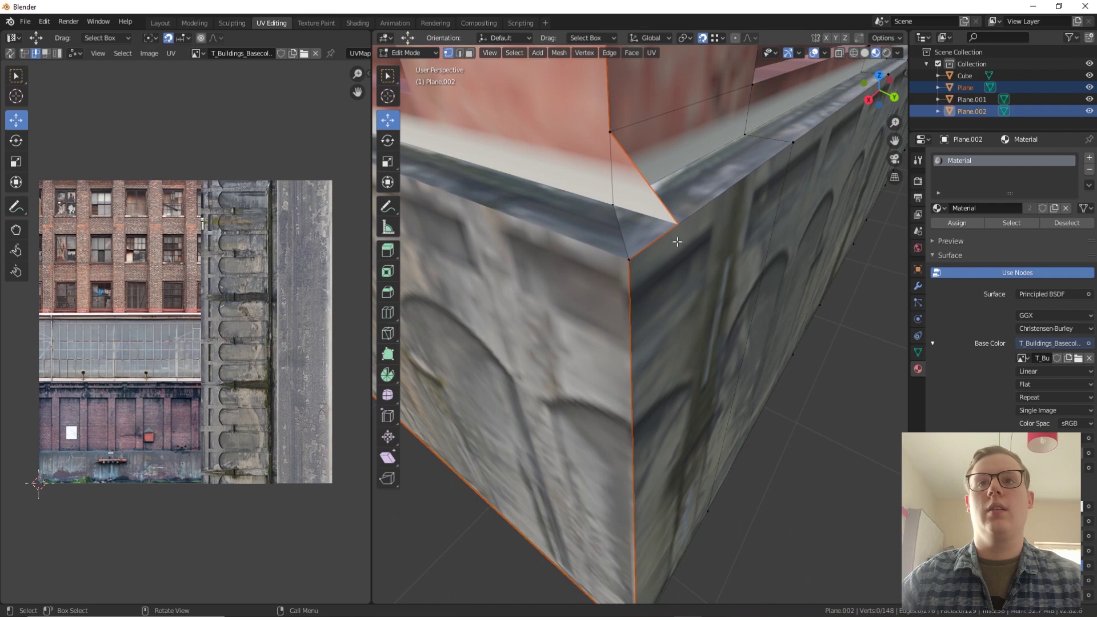
pyautogui.click(460, 54)
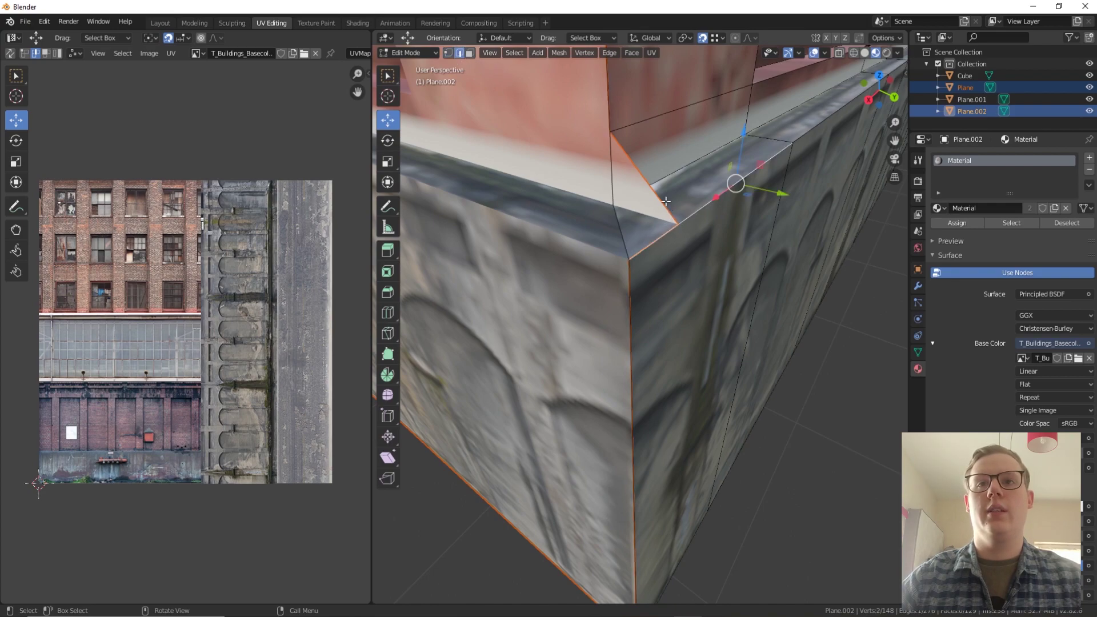
pyautogui.press('Tab')
# Select the original wall and move its ledge vertex at the corner onto the perpendicular wall's ledge, then leave mesh editing
pyautogui.click(617, 158)
pyautogui.scroll(-5, 616, 160)
pyautogui.scroll(2, 629, 245)
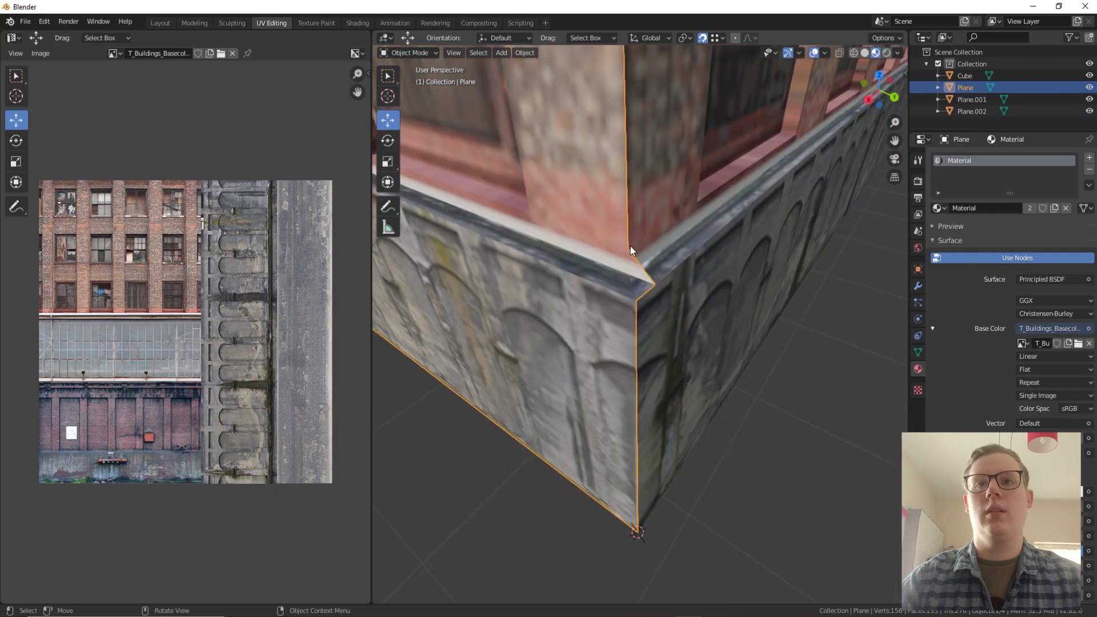
pyautogui.press('Tab')
pyautogui.click(449, 53)
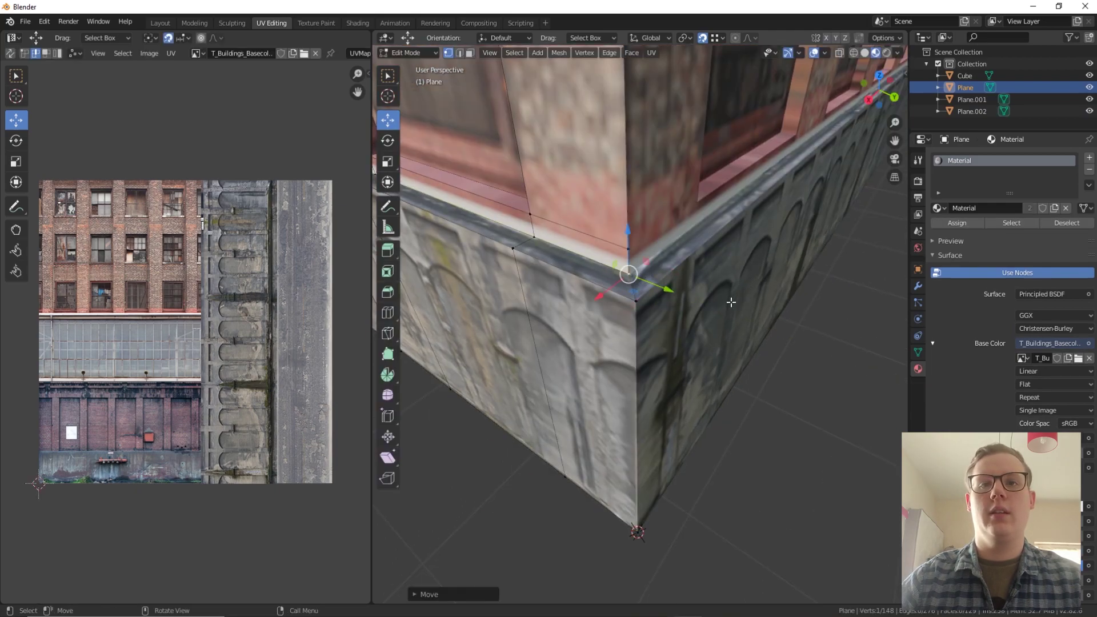
pyautogui.press('Tab')
# Join the original wall and the perpendicular wall into one corner object
pyautogui.moveTo(729, 303); pyautogui.dragTo(674, 292, button='middle')
pyautogui.keyDown('shift'); pyautogui.click(680, 292); pyautogui.keyUp('shift')
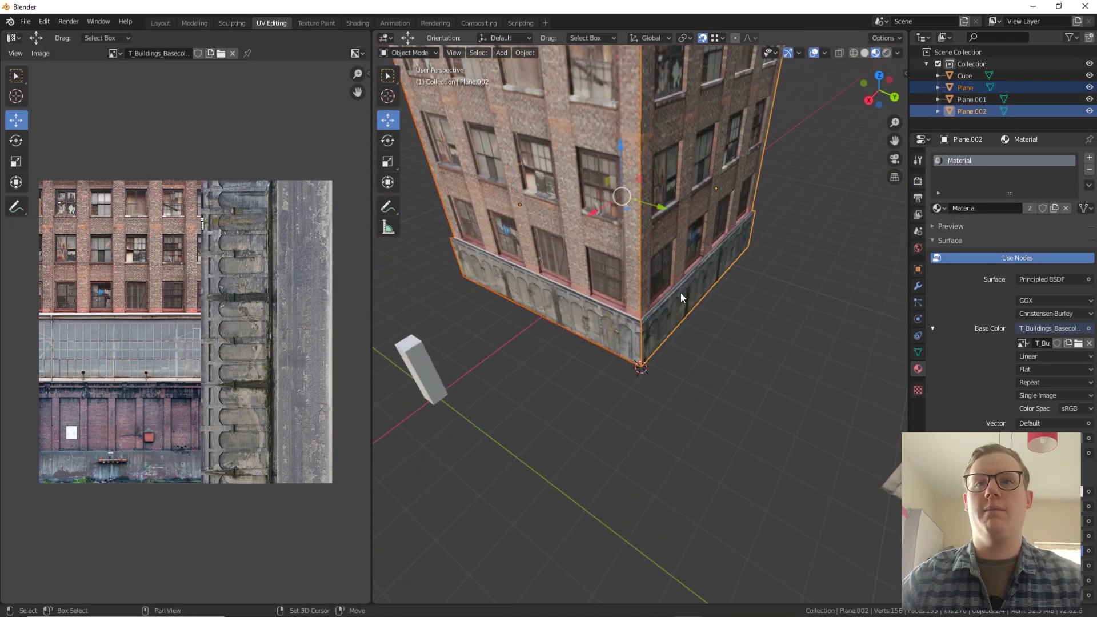
pyautogui.scroll(-3, 681, 293)
pyautogui.rightClick(681, 296)
pyautogui.click(662, 303)
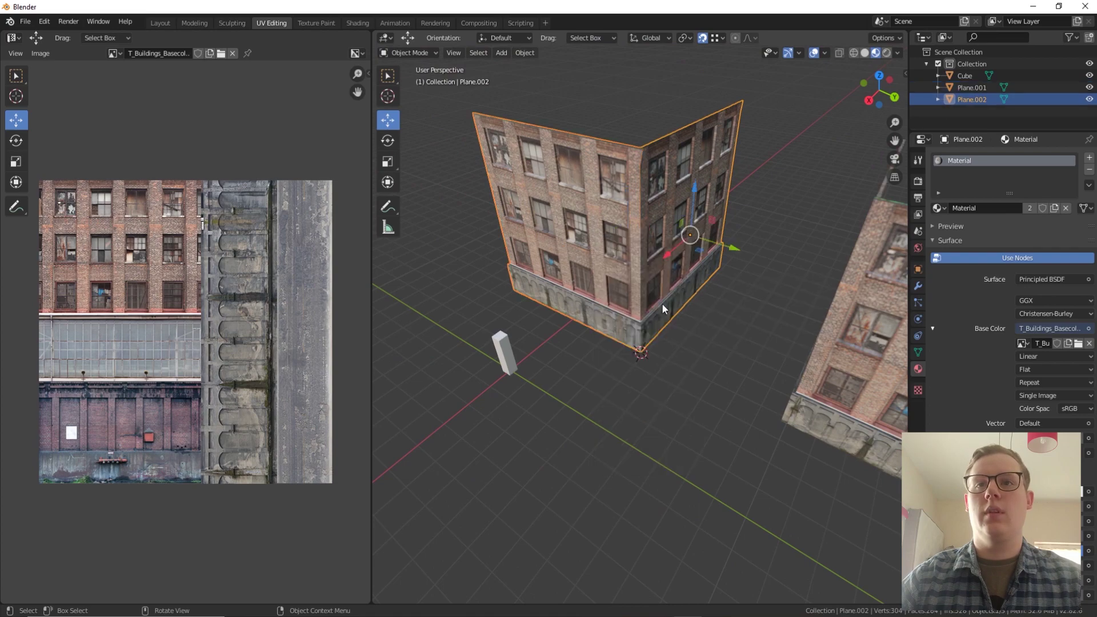
# Set the joined corner object's origin to its center of mass (surface)
pyautogui.moveTo(688, 256); pyautogui.dragTo(688, 298, button='middle')
pyautogui.rightClick(688, 298)
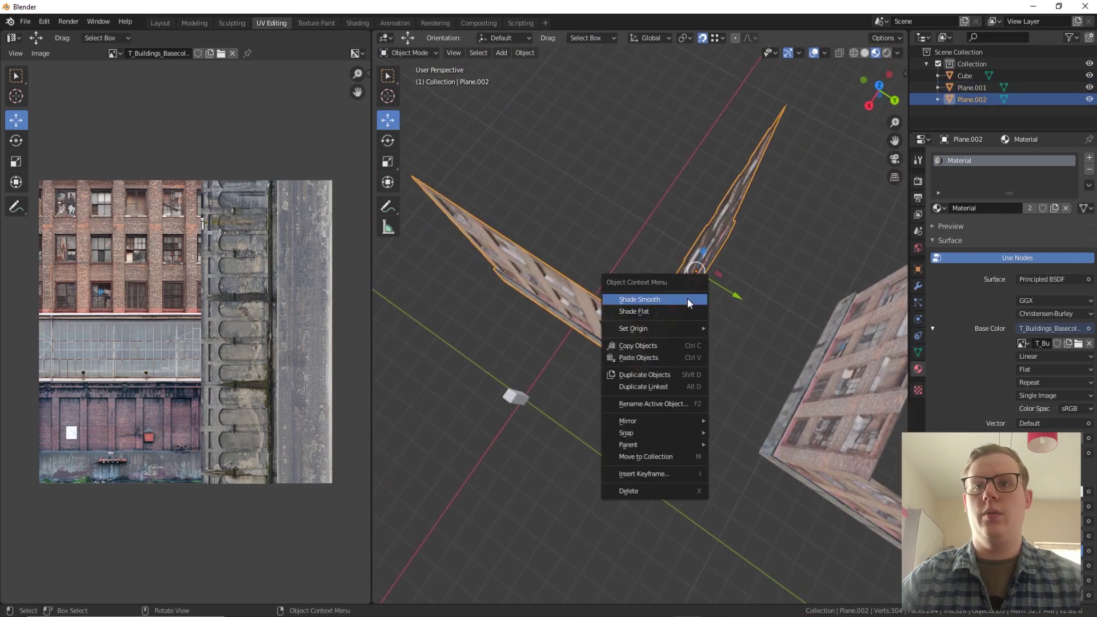
pyautogui.moveTo(658, 329)
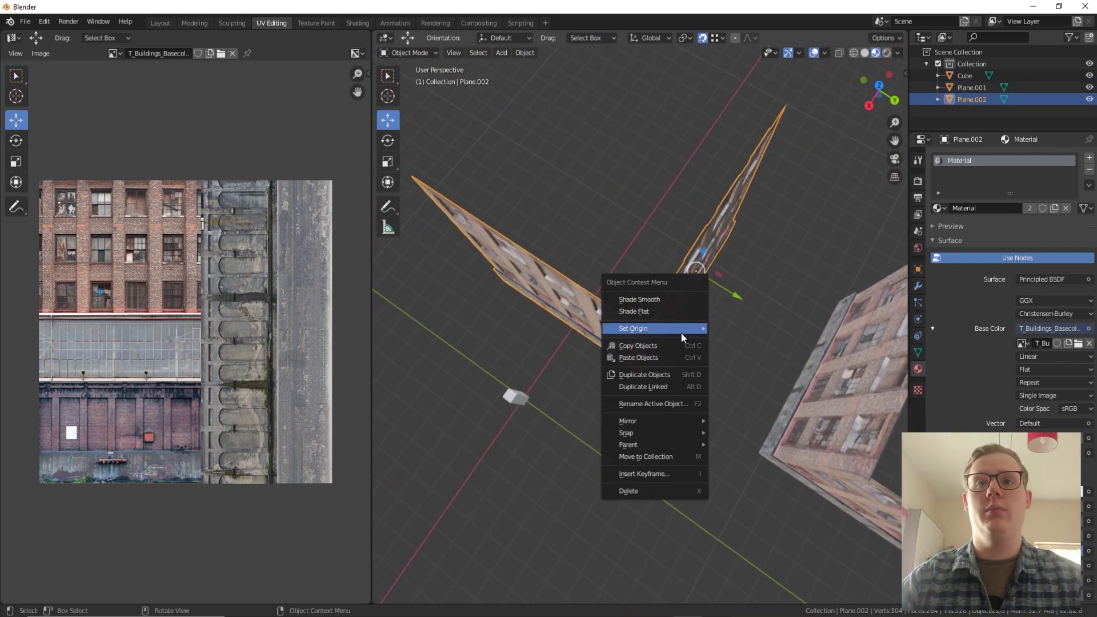
pyautogui.click(783, 377)
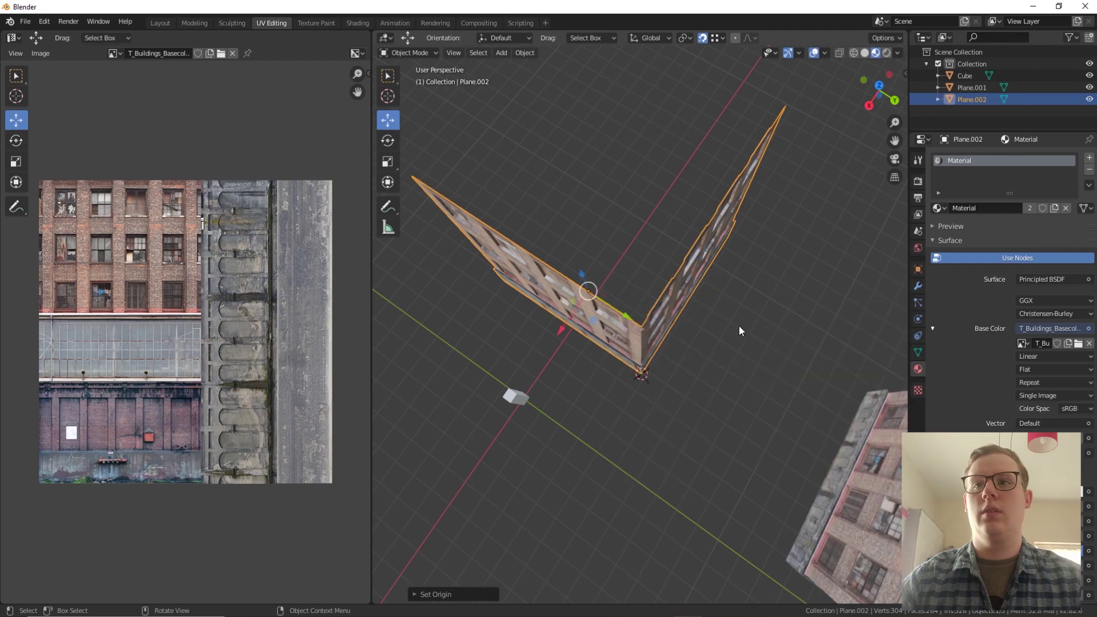
pyautogui.rightClick(715, 297)
pyautogui.moveTo(714, 295)
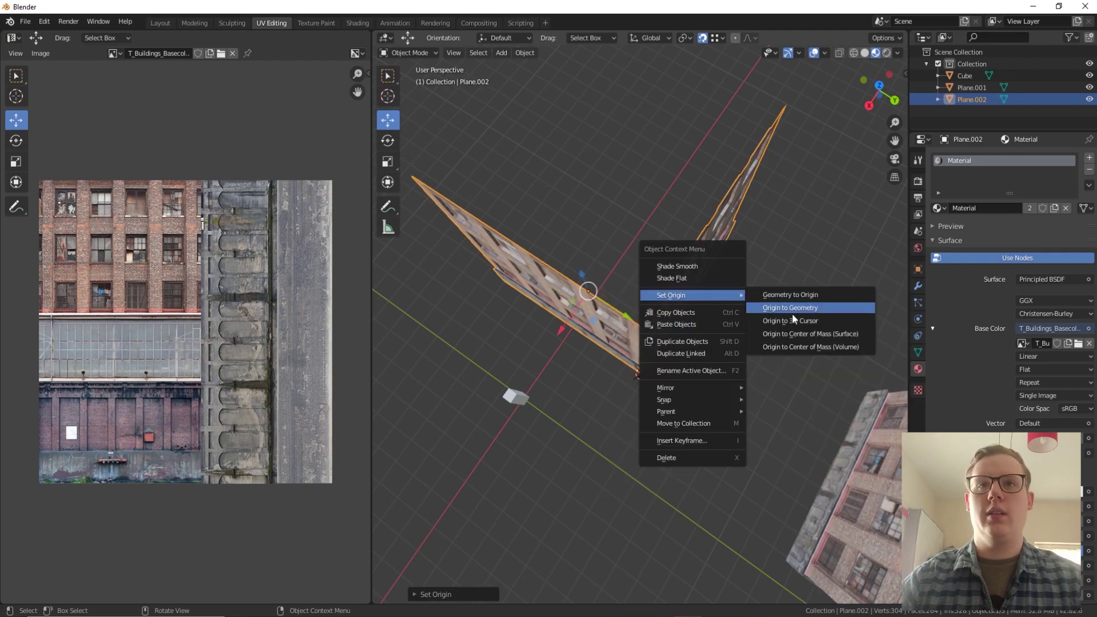
pyautogui.click(794, 337)
# Duplicate the joined corner object and leave the copy in place
pyautogui.moveTo(796, 342); pyautogui.dragTo(657, 220, button='middle')
pyautogui.rightClick(657, 220)
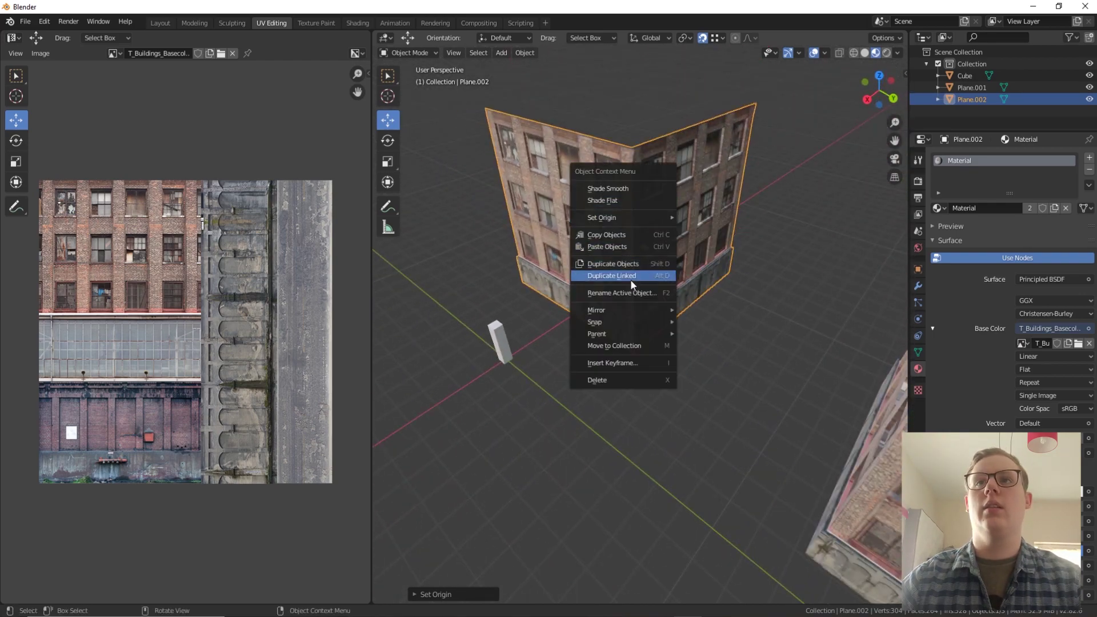
pyautogui.click(633, 265)
pyautogui.press('Escape')
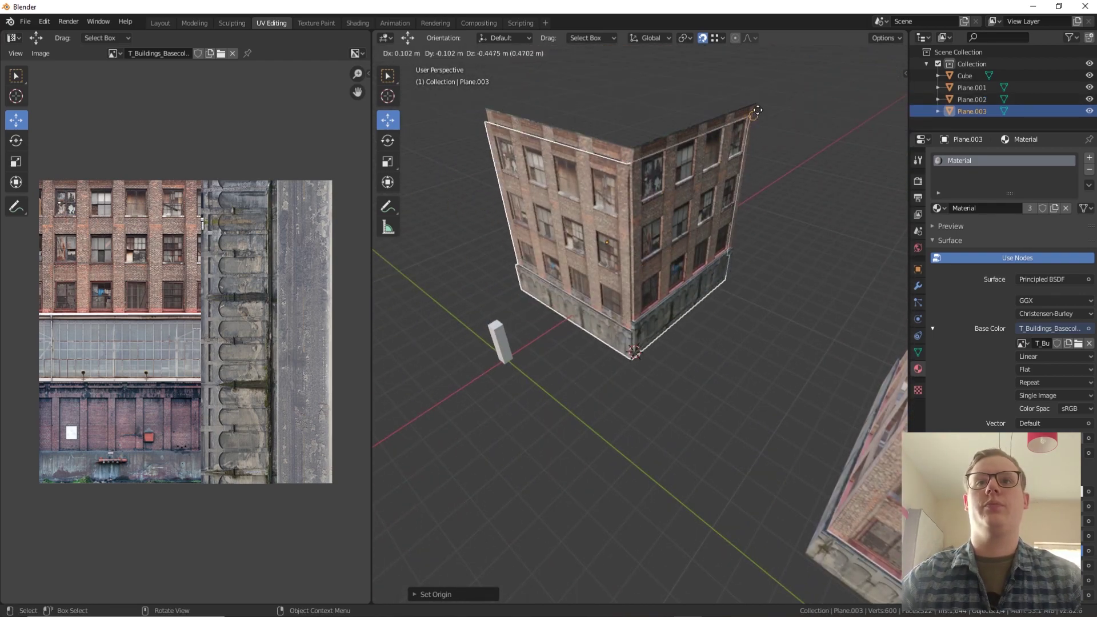
# Rotate the duplicated corner 90° about the global Z axis
pyautogui.press('r')
pyautogui.press('x')
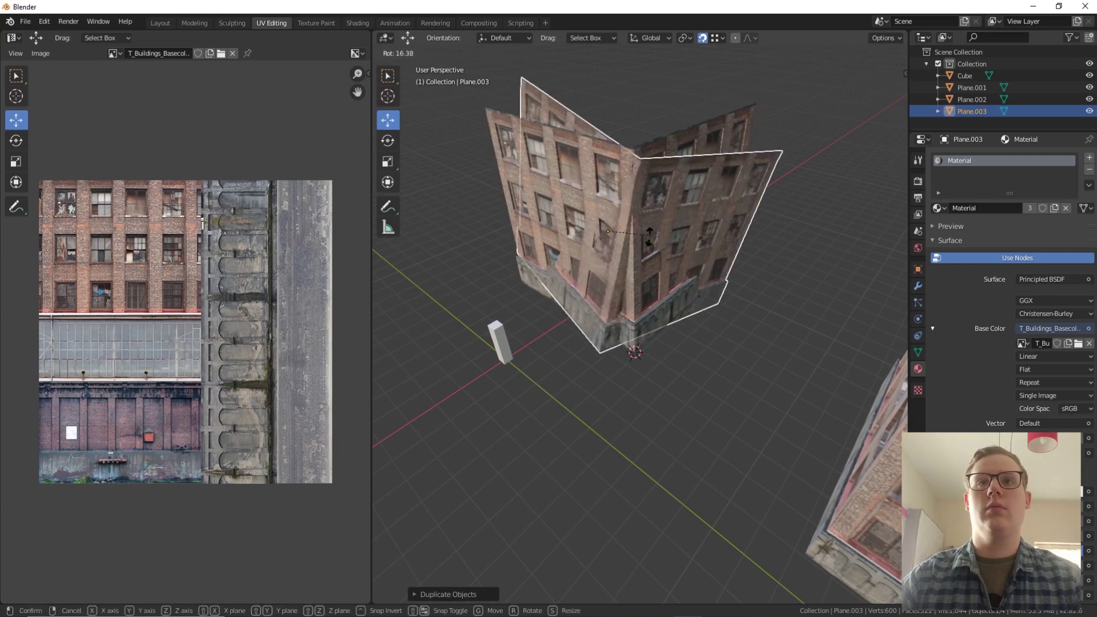
pyautogui.press('z')
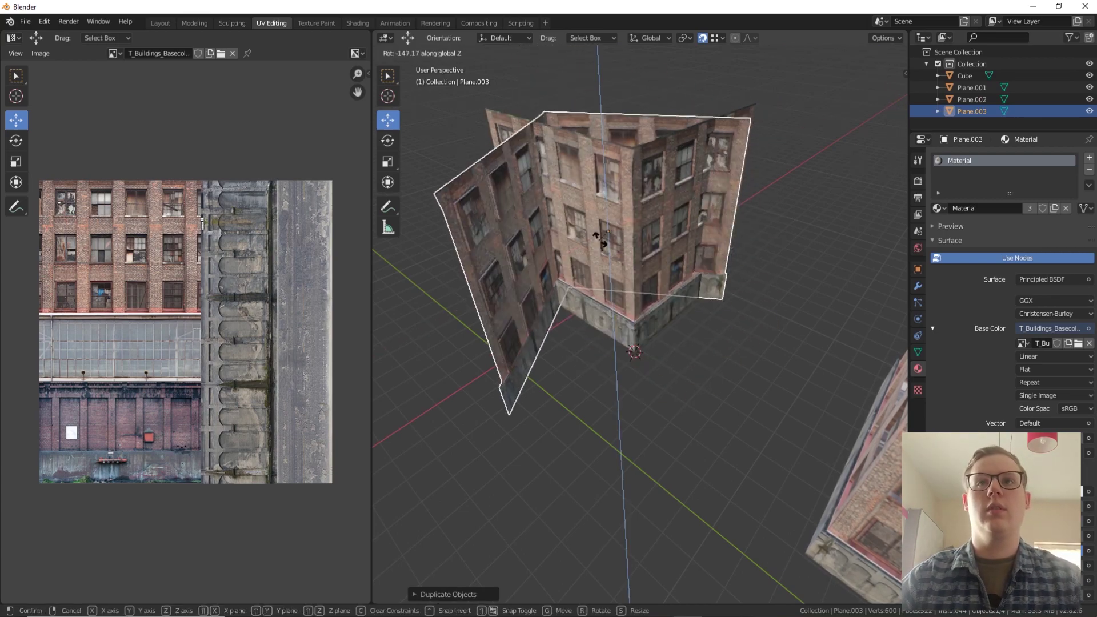
pyautogui.press('9')
pyautogui.press('0')
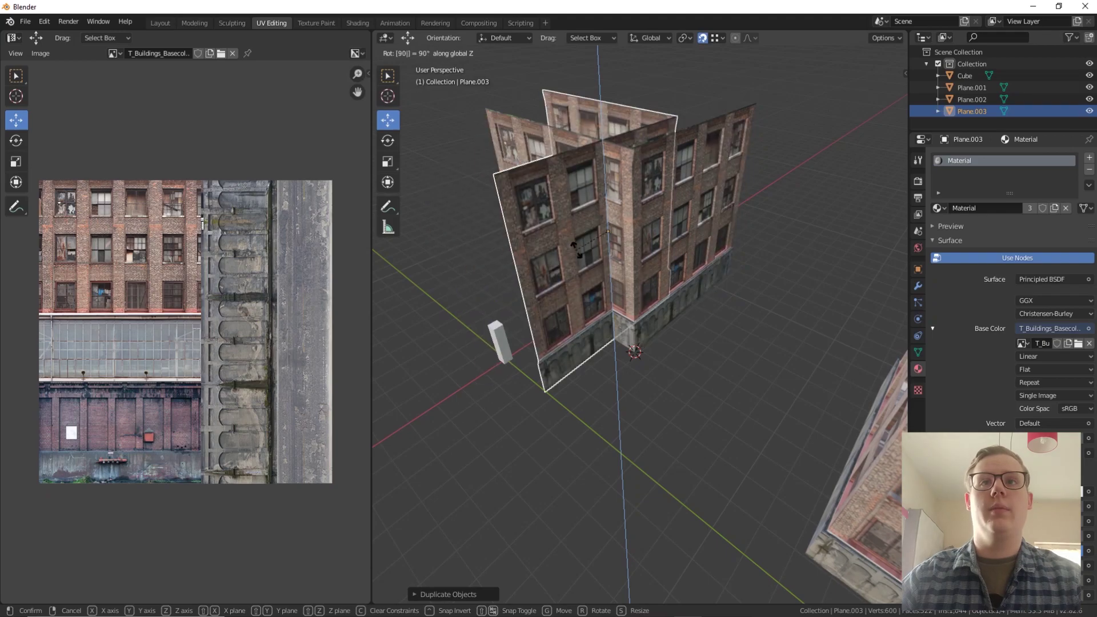
pyautogui.press('Return')
# Rotate the duplicated corner with the Rotate tool, setting the angle to -180° about the global Z axis
pyautogui.moveTo(574, 187); pyautogui.dragTo(539, 149, button='middle')
pyautogui.click(389, 142)
pyautogui.moveTo(655, 312); pyautogui.dragTo(710, 169)
pyautogui.write('45')
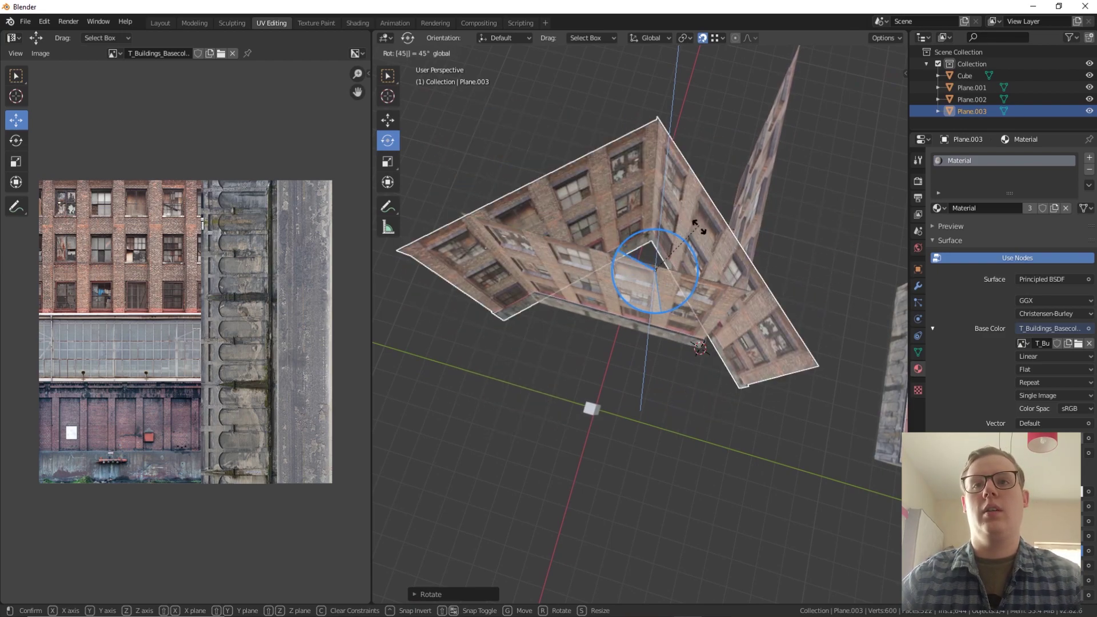
pyautogui.write('90')
pyautogui.moveTo(709, 250); pyautogui.dragTo(552, 160)
pyautogui.press('BackSpace')
pyautogui.press('BackSpace')
pyautogui.press('BackSpace')
pyautogui.press('BackSpace')
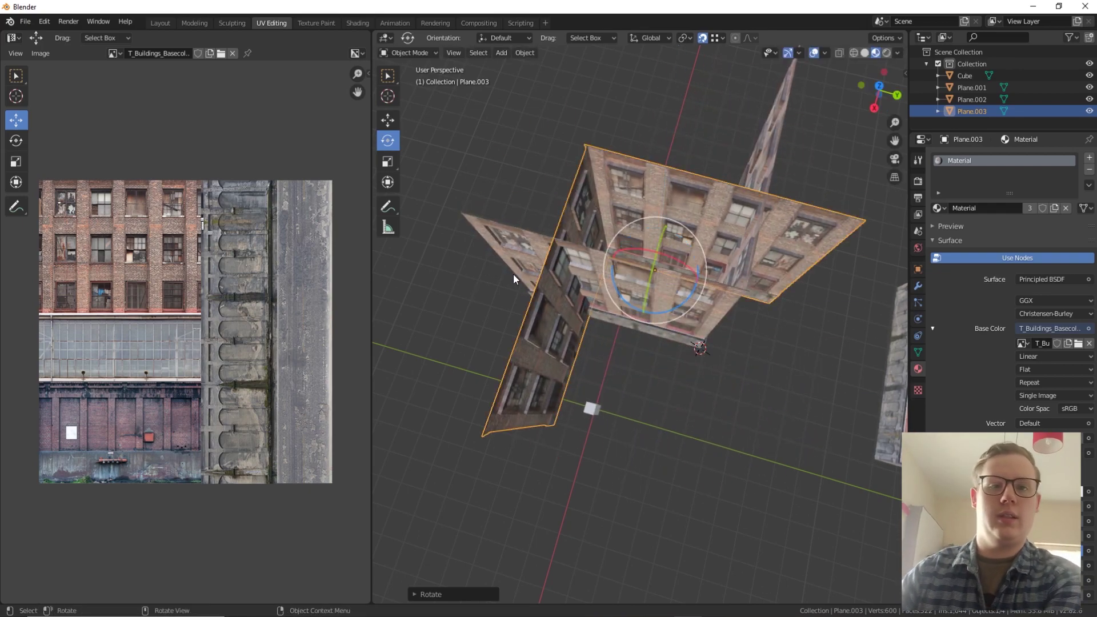
pyautogui.click(415, 594)
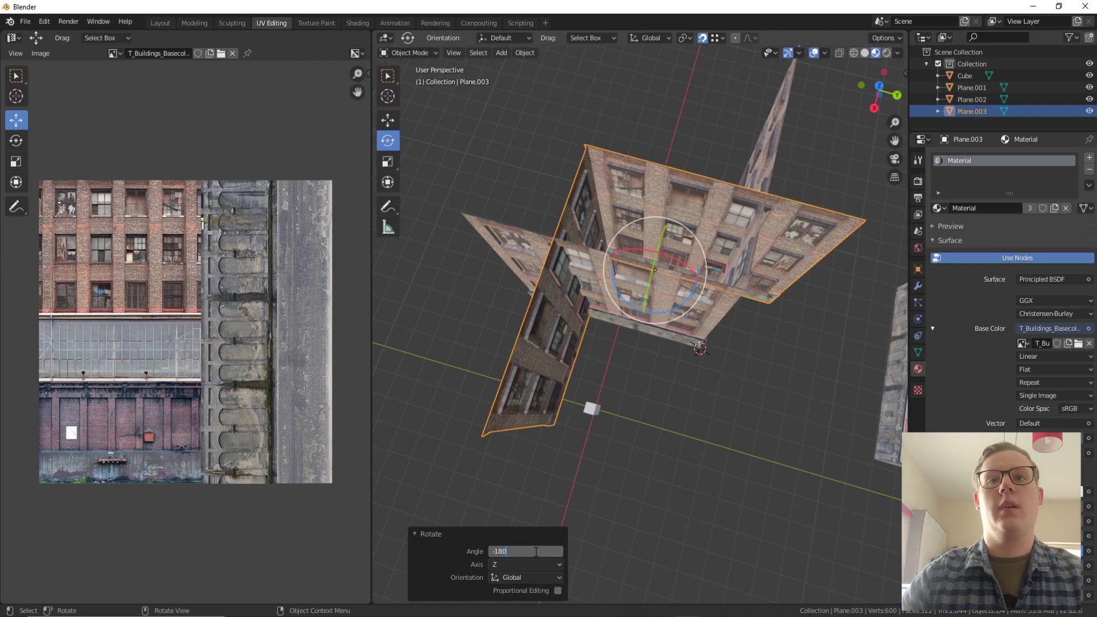
pyautogui.press('Return')
# Move the duplicated corner horizontally until its end edges meet the original corner's edges, closing a four-sided building
pyautogui.click(388, 120)
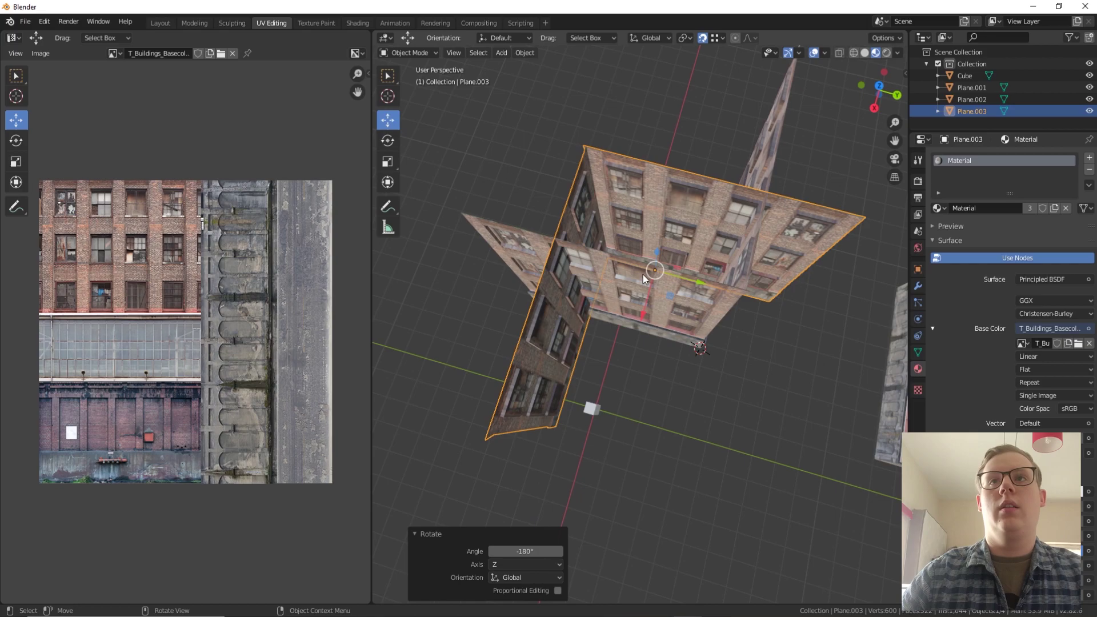
pyautogui.moveTo(671, 302); pyautogui.dragTo(800, 55)
pyautogui.moveTo(799, 55); pyautogui.dragTo(567, 205, button='middle')
pyautogui.moveTo(569, 193); pyautogui.dragTo(511, 195)
pyautogui.moveTo(511, 194); pyautogui.dragTo(723, 199, button='middle')
pyautogui.moveTo(646, 115); pyautogui.dragTo(635, 348, button='middle')
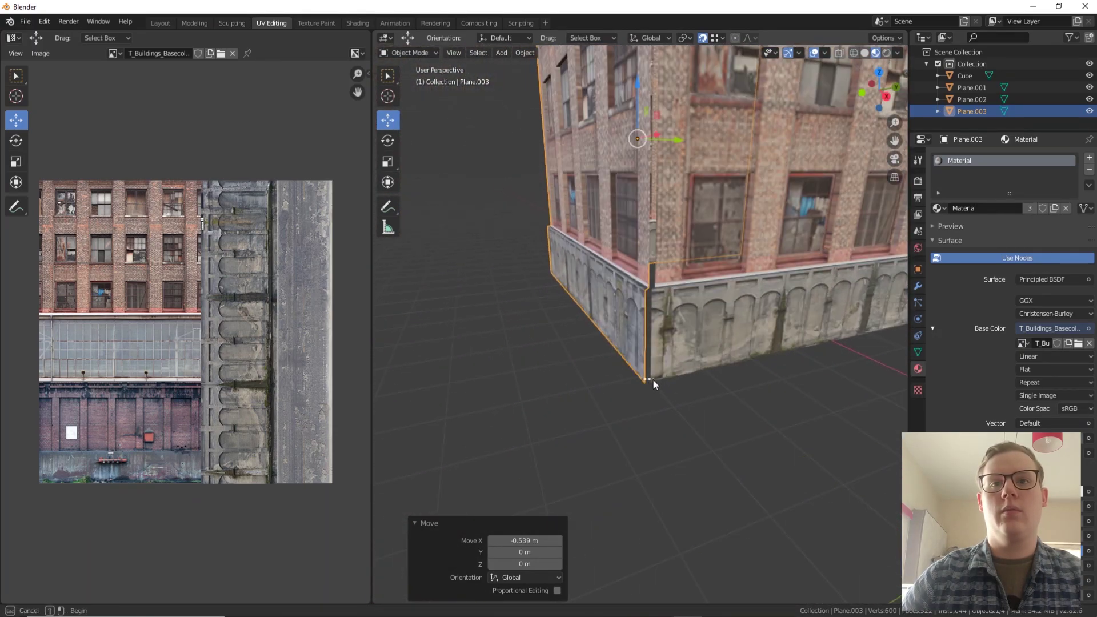
pyautogui.moveTo(657, 120); pyautogui.dragTo(766, 376)
# Join the two corner halves into a single four-sided building object
pyautogui.scroll(-8, 766, 376)
pyautogui.moveTo(766, 376); pyautogui.dragTo(648, 301, button='middle')
pyautogui.keyDown('shift'); pyautogui.click(640, 296); pyautogui.keyUp('shift')
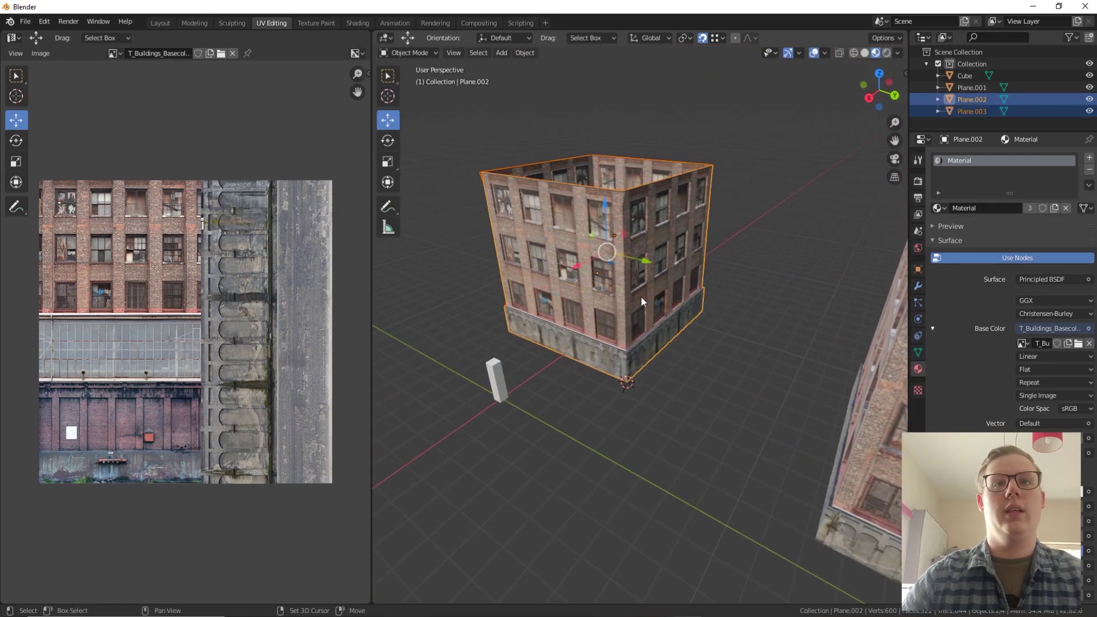
pyautogui.rightClick(571, 269)
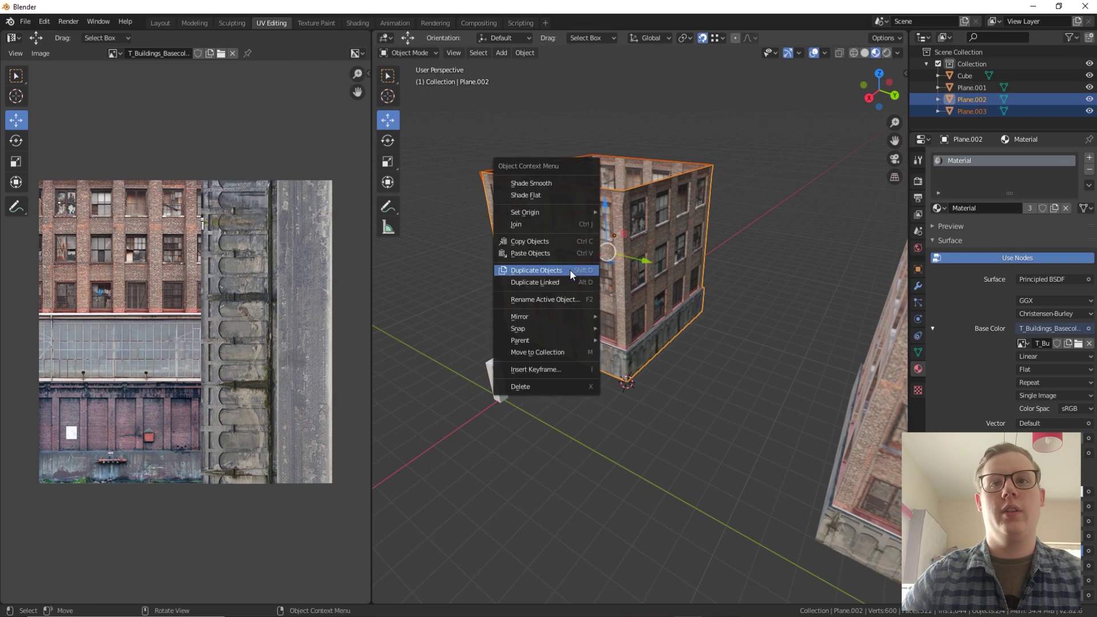
pyautogui.click(538, 224)
# Delete the leftover linked duplicate standing apart from the finished building
pyautogui.scroll(-4, 650, 249)
pyautogui.moveTo(660, 280); pyautogui.dragTo(822, 348, button='middle')
pyautogui.click(770, 321)
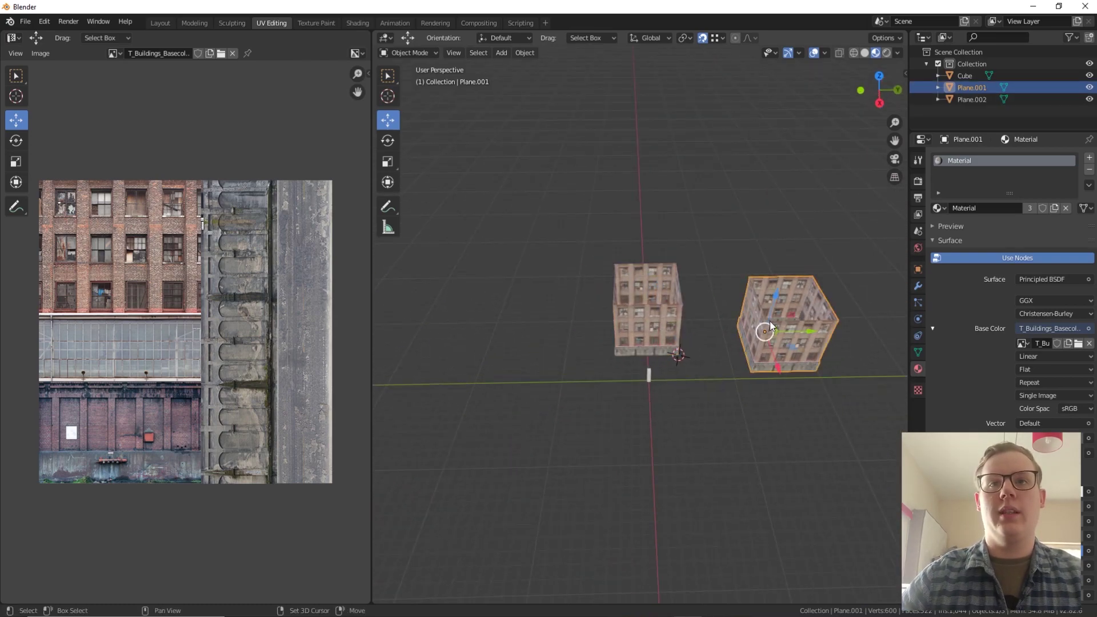
pyautogui.press('x')
pyautogui.click(772, 324)
# Duplicate the four-sided building and place the copy along the Y axis with a gap between the two
pyautogui.click(681, 301)
pyautogui.scroll(5, 750, 360)
pyautogui.rightClick(540, 283)
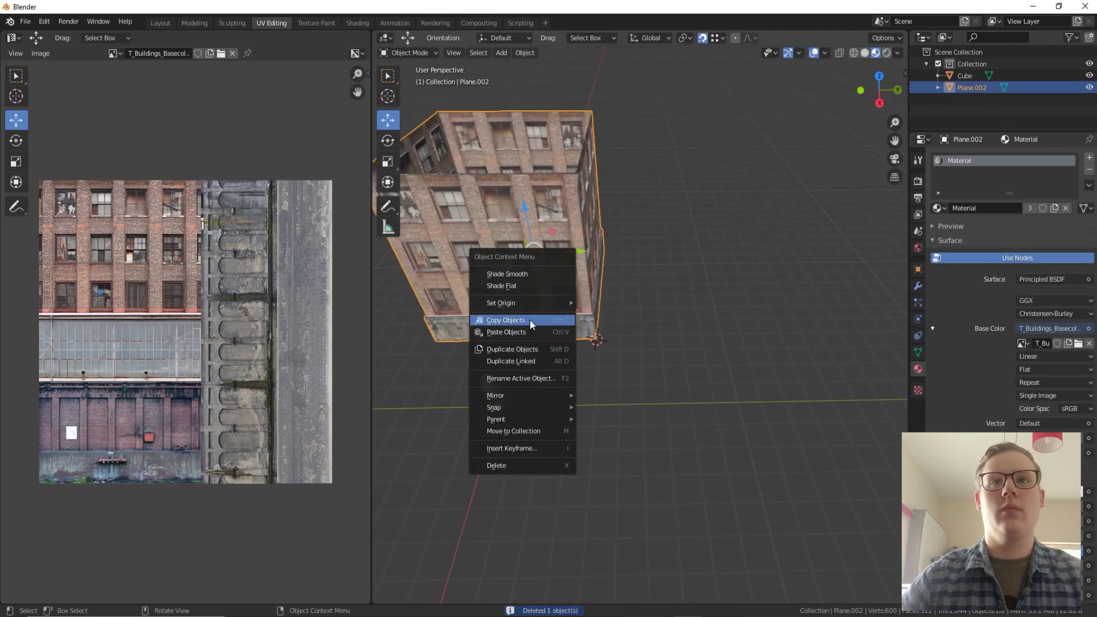
pyautogui.click(526, 345)
pyautogui.press('y')
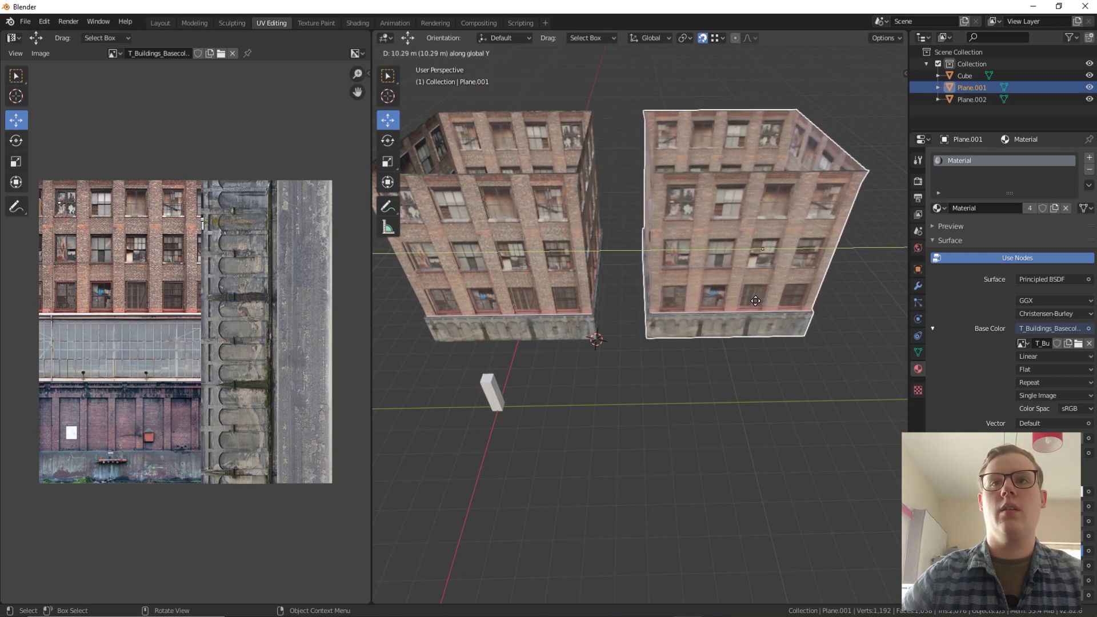
pyautogui.click(739, 310)
# Duplicate both buildings together and move the copies along the X axis to the opposite side of the small reference block
pyautogui.moveTo(697, 287); pyautogui.dragTo(537, 221, button='middle')
pyautogui.keyDown('shift'); pyautogui.click(537, 221); pyautogui.keyUp('shift')
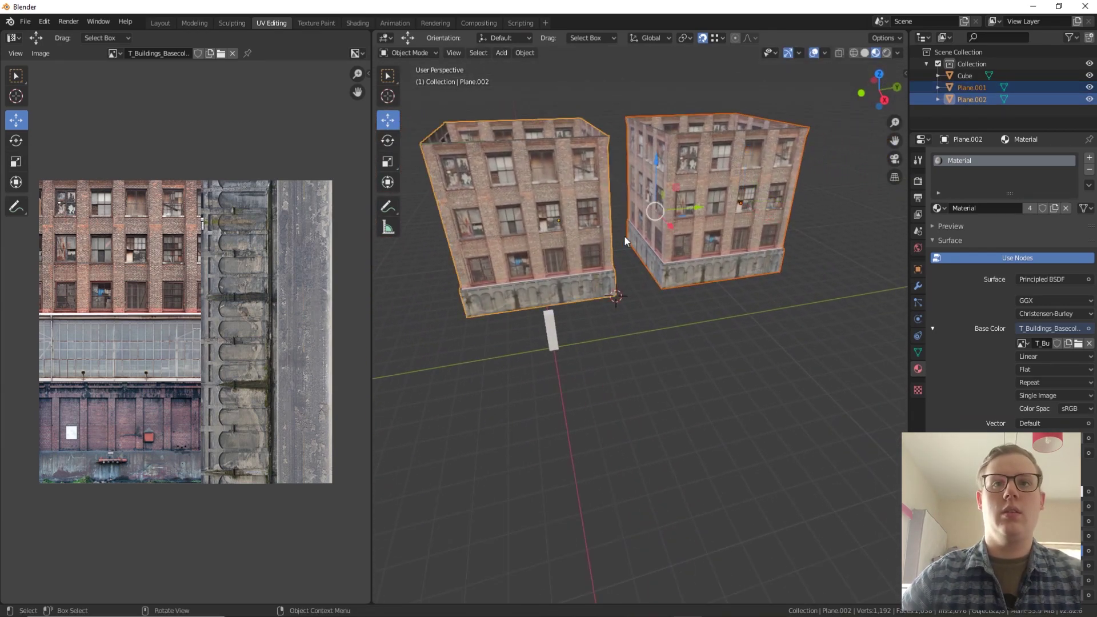
pyautogui.rightClick(585, 229)
pyautogui.click(580, 228)
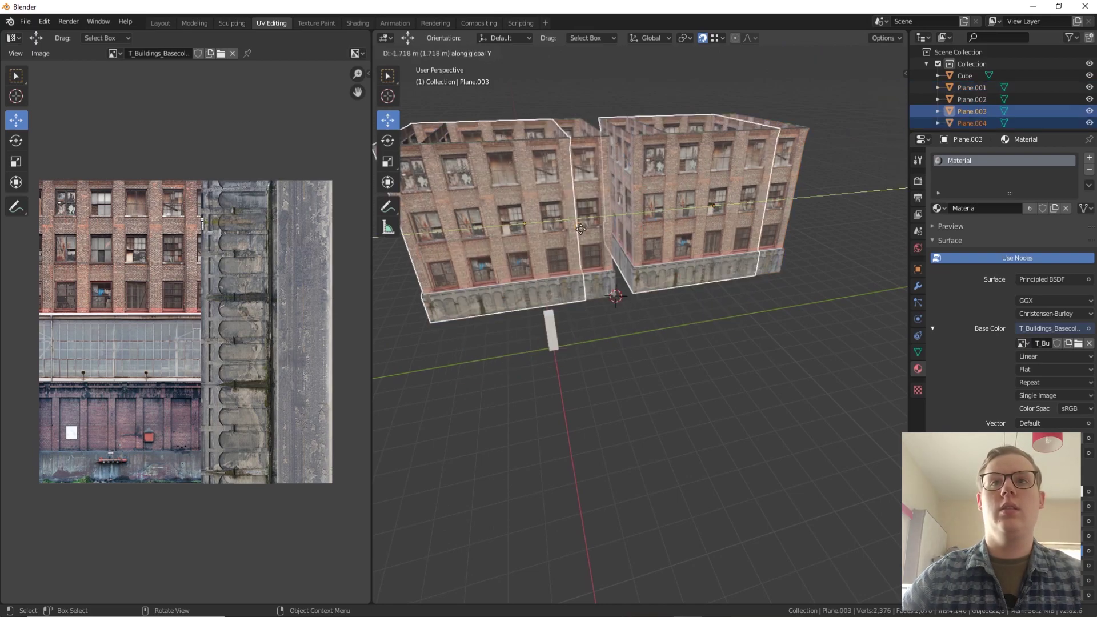
pyautogui.press('x')
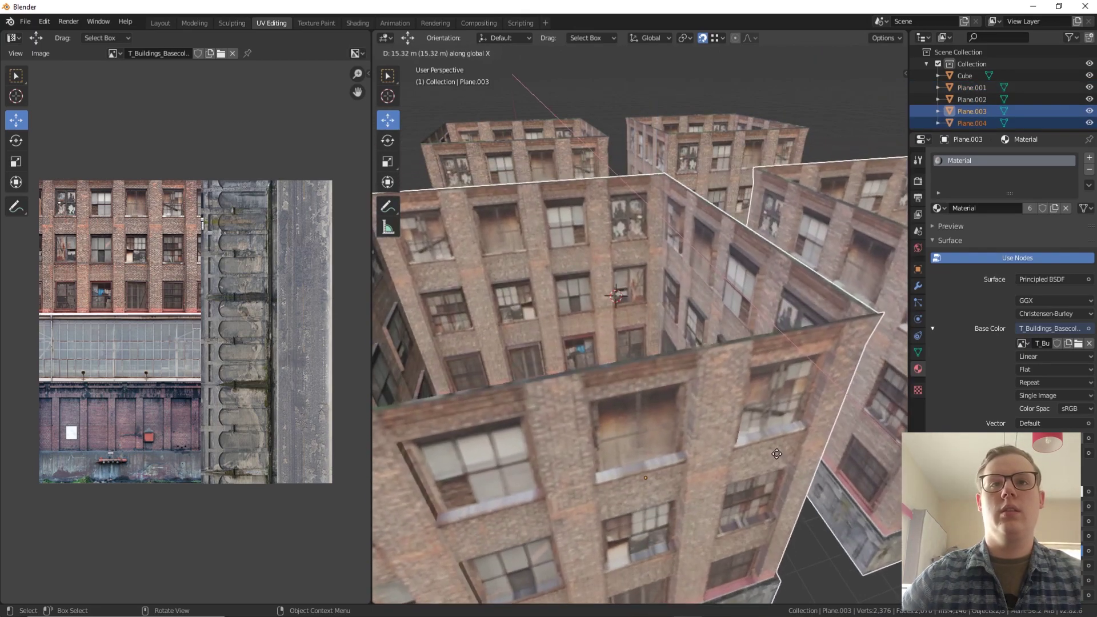
pyautogui.click(703, 337)
# Duplicate two neighbouring buildings on one side along the Y axis to extend that row, then clear the selection
pyautogui.moveTo(703, 337); pyautogui.dragTo(572, 235, button='middle')
pyautogui.click(571, 239)
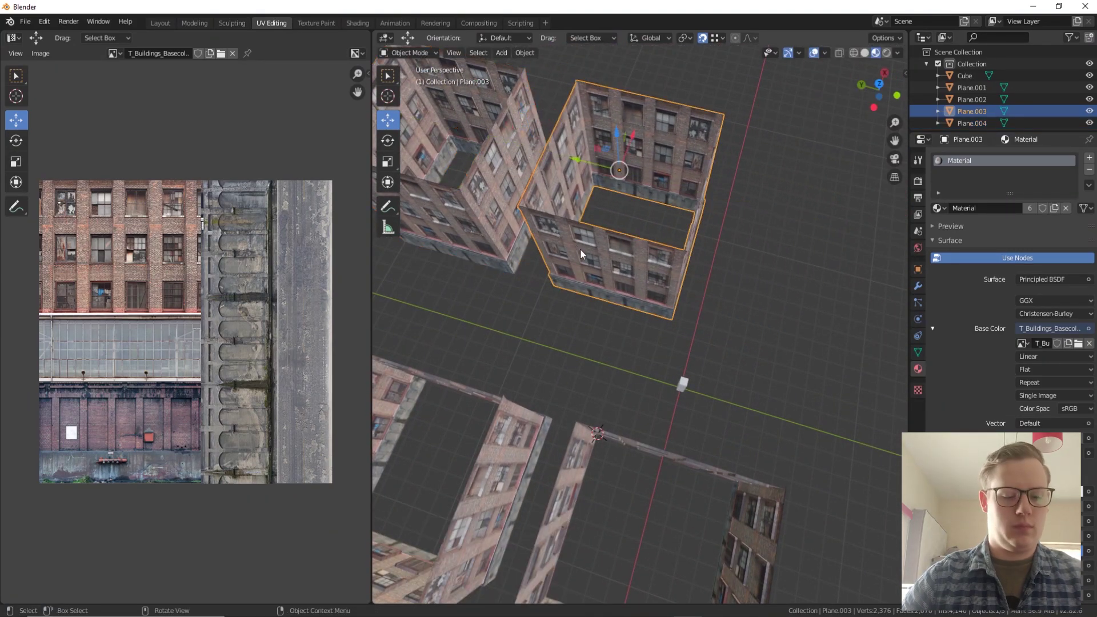
pyautogui.keyDown('shift'); pyautogui.click(515, 227); pyautogui.keyUp('shift')
pyautogui.rightClick(513, 226)
pyautogui.click(508, 226)
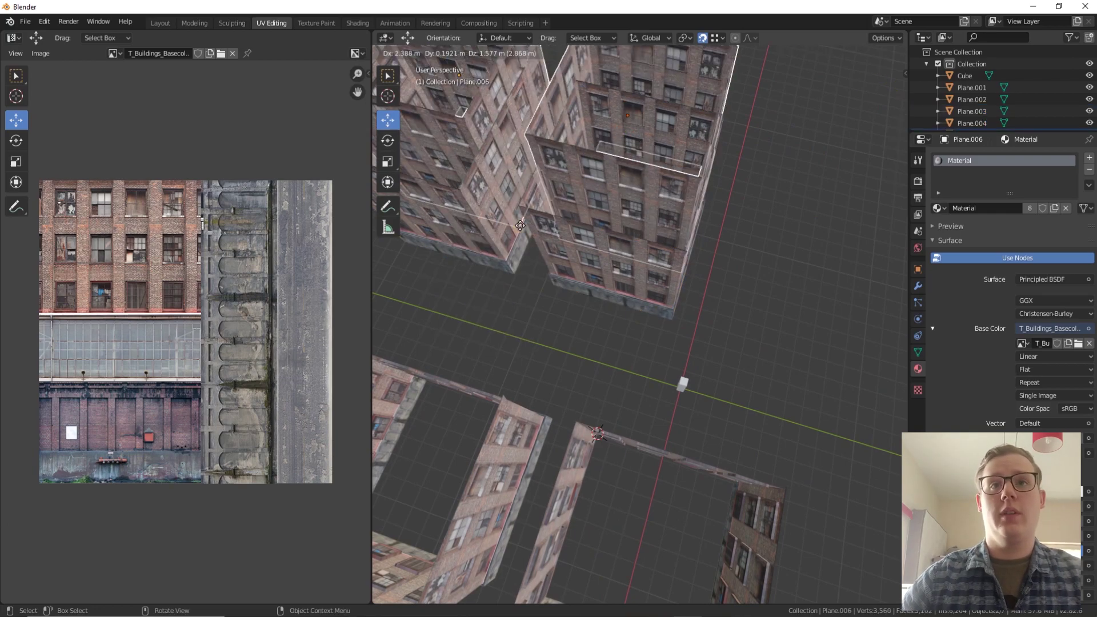
pyautogui.press('y')
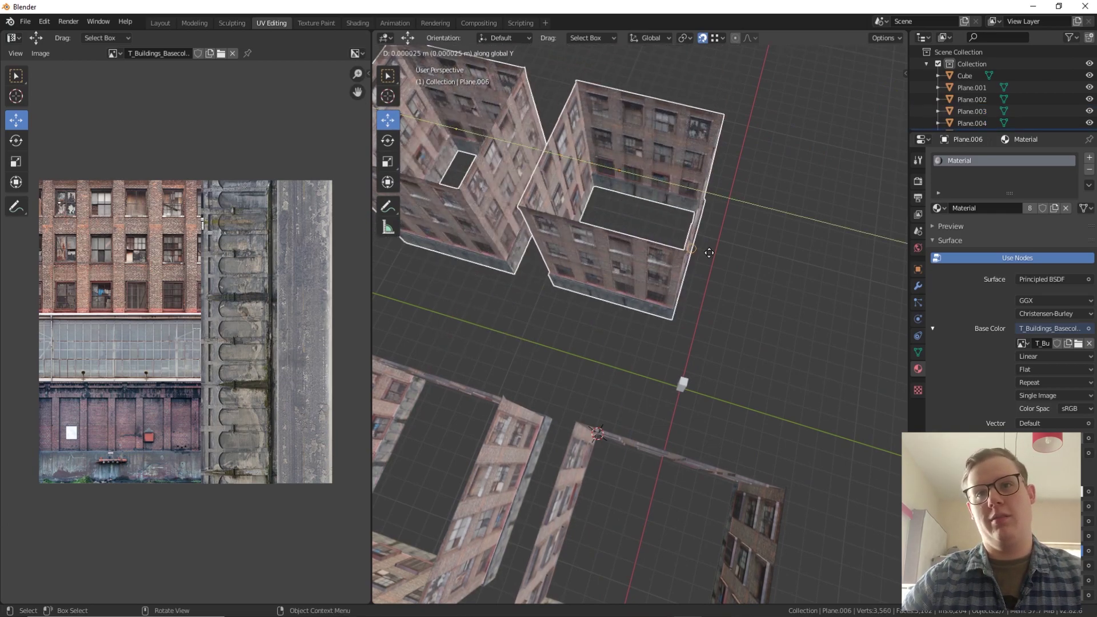
pyautogui.click(868, 321)
pyautogui.moveTo(784, 333); pyautogui.dragTo(672, 341, button='middle')
pyautogui.click(672, 341)
pyautogui.moveTo(684, 286); pyautogui.dragTo(656, 289, button='middle')
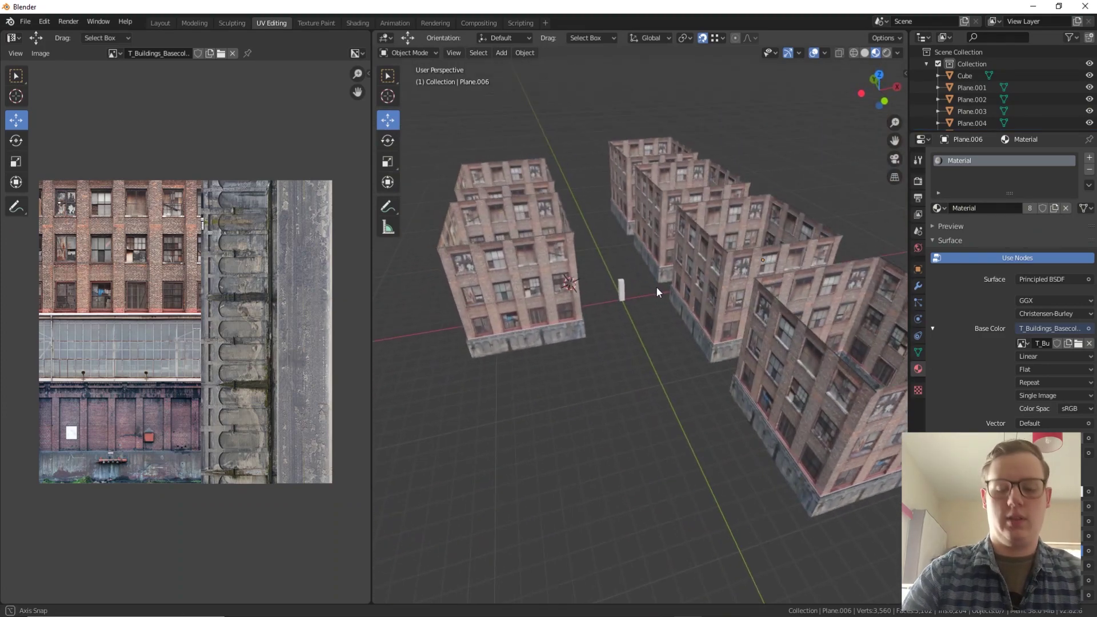
# Search for the Add Plane operator and add a 2 m plane to the scene
pyautogui.press('F3')
pyautogui.write('Add Plane')
pyautogui.write('pla')
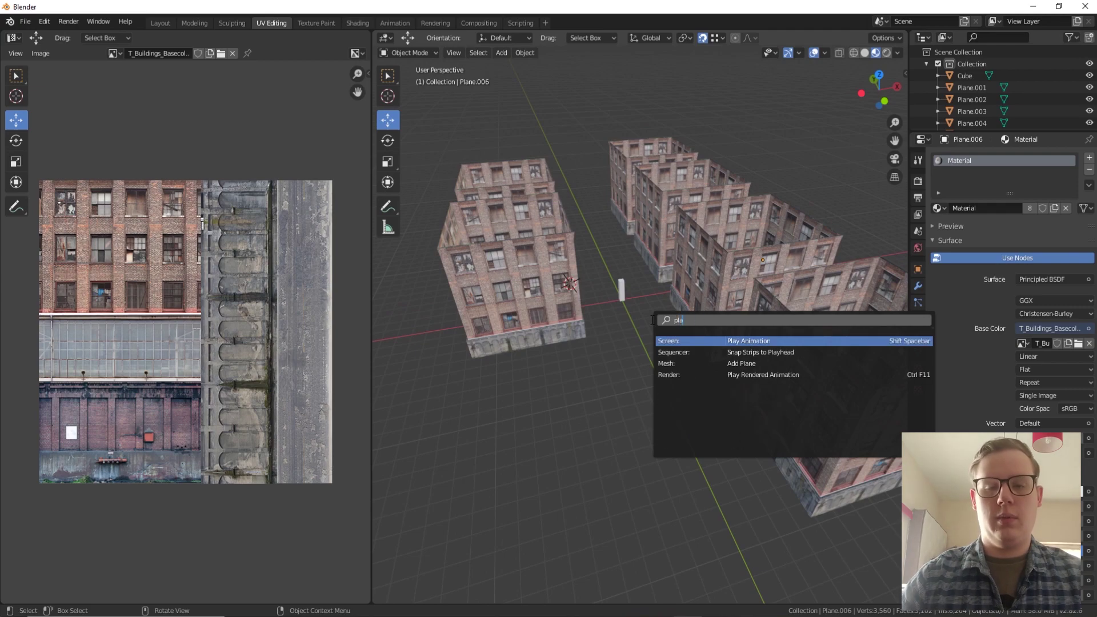
pyautogui.write('ne')
pyautogui.press('Return')
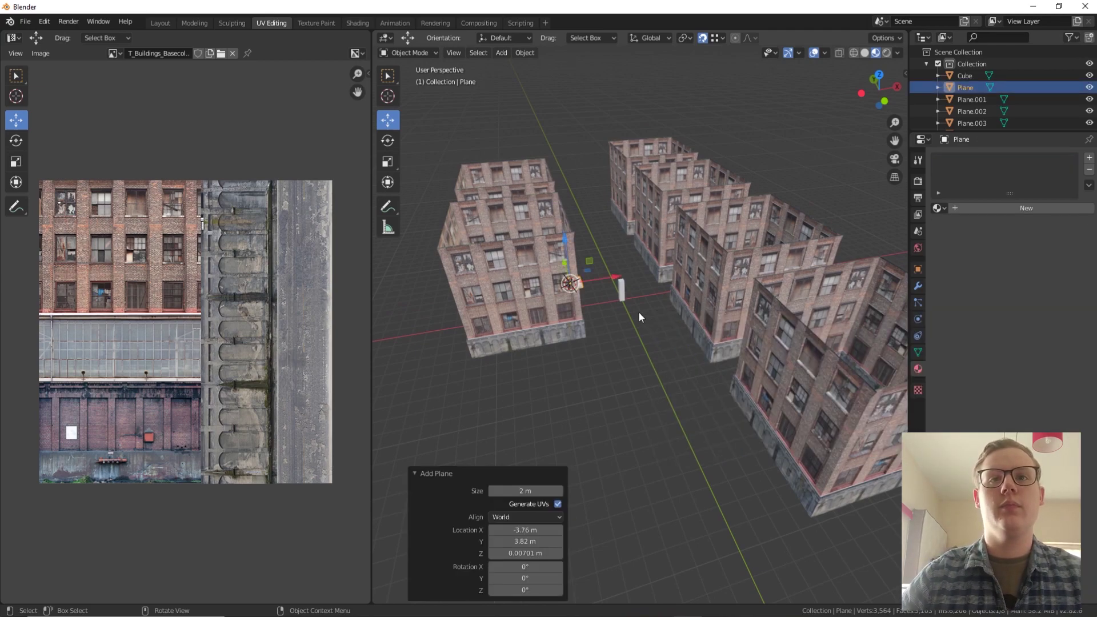
# Move the plane along the X axis into the gap between the building rows, scale it up and centre it there
pyautogui.moveTo(595, 279); pyautogui.dragTo(626, 276)
pyautogui.press('s')
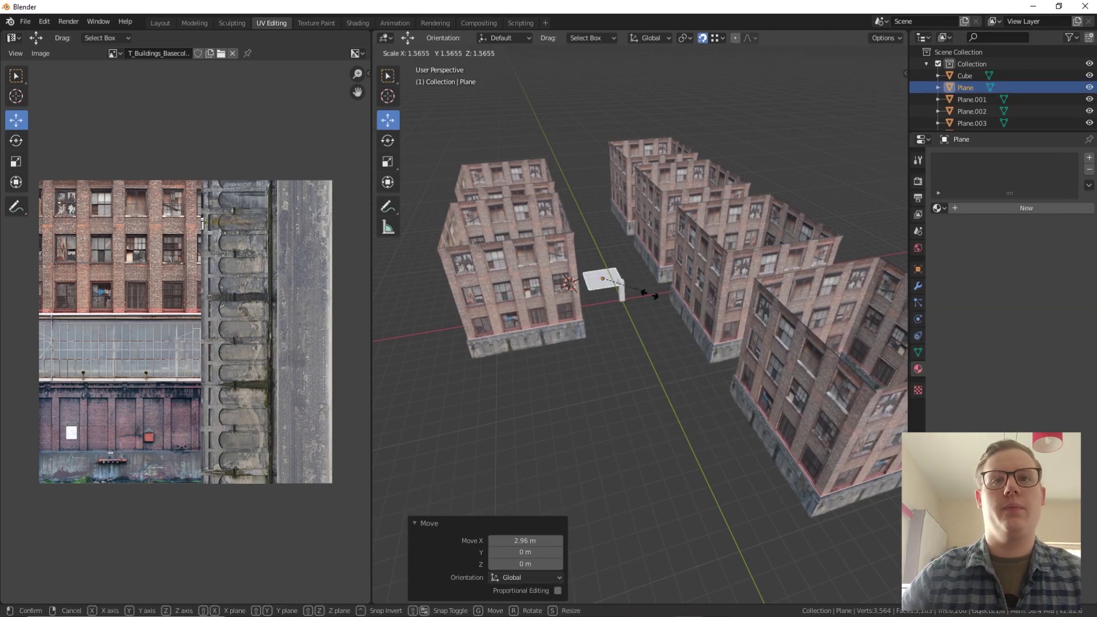
pyautogui.click(671, 302)
pyautogui.moveTo(671, 302)
pyautogui.mouseDown(button='middle')
pyautogui.moveTo(645, 270)
pyautogui.moveTo(660, 314)
pyautogui.mouseUp(button='middle')
pyautogui.moveTo(622, 317); pyautogui.dragTo(629, 301)
pyautogui.moveTo(630, 301); pyautogui.dragTo(657, 305, button='middle')
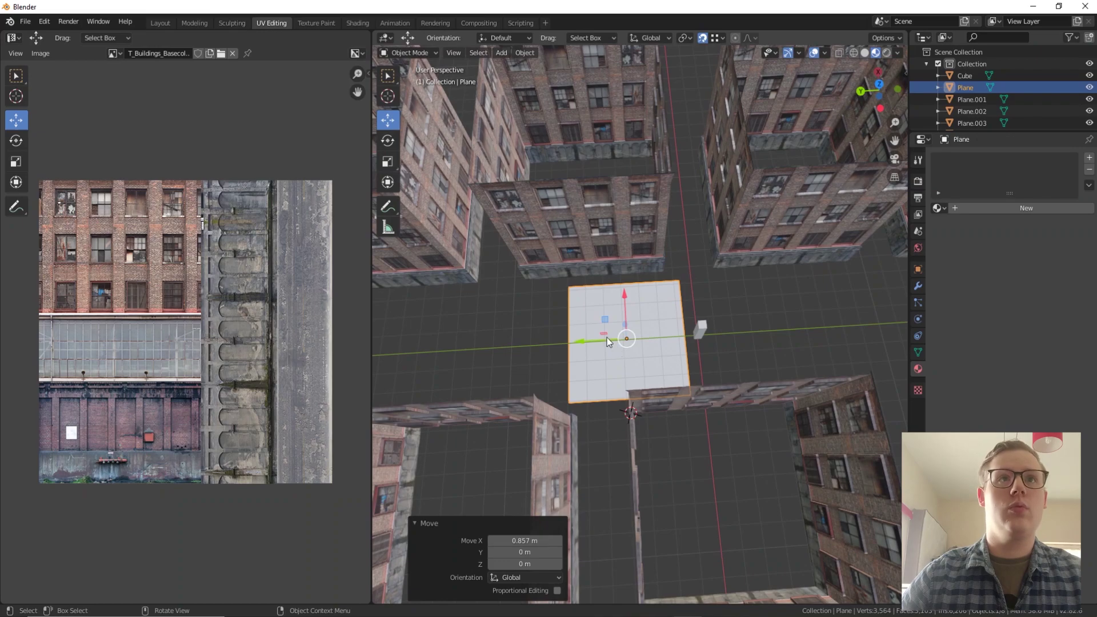
# Select one of the plane's cross-street edges in edge selection mode and assign the existing Material to the plane
pyautogui.click(589, 328)
pyautogui.press('Tab')
pyautogui.click(569, 287)
pyautogui.click(459, 55)
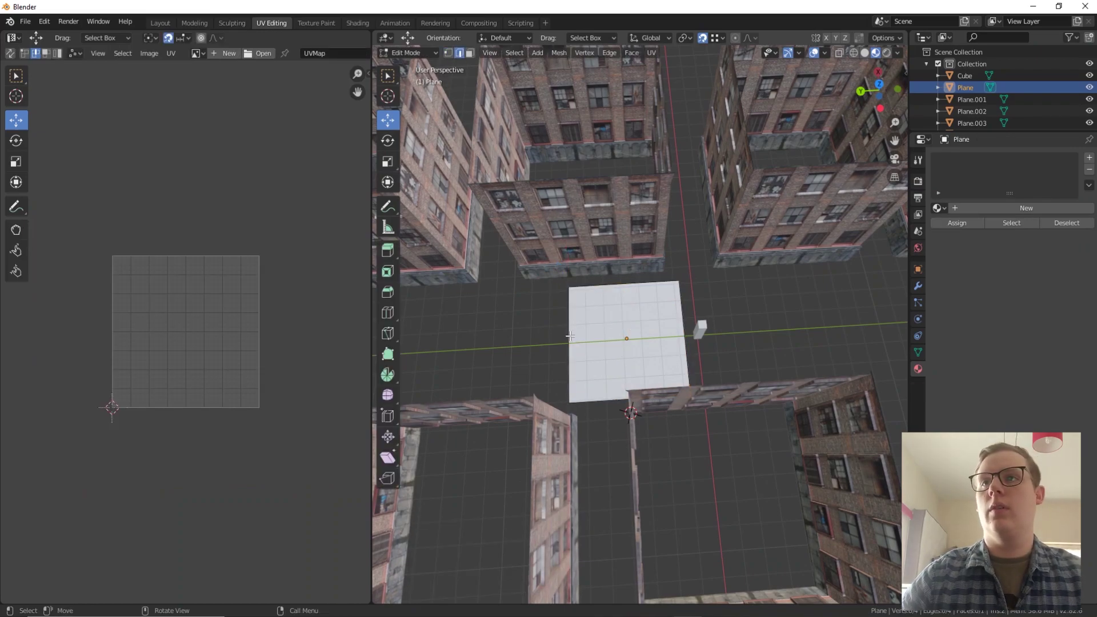
pyautogui.keyDown('shift'); pyautogui.moveTo(616, 330); pyautogui.dragTo(714, 300, button='middle'); pyautogui.keyUp('shift')
pyautogui.click(943, 209)
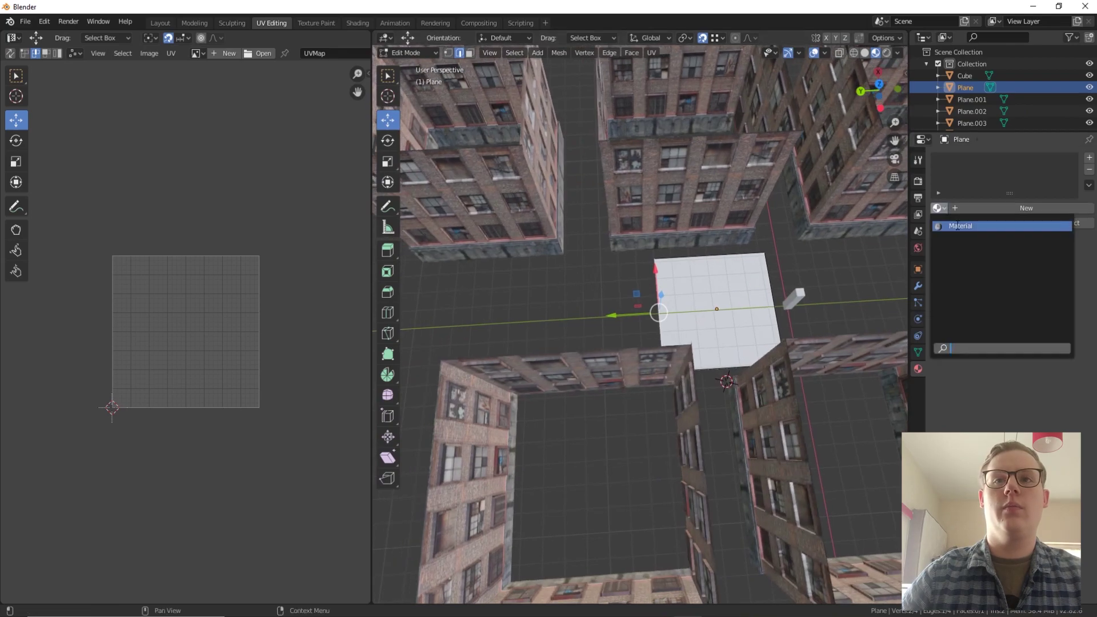
pyautogui.click(965, 217)
# Extend both ends of the plane along the Y axis to form a long road strip between the building rows
pyautogui.moveTo(635, 316); pyautogui.dragTo(394, 320)
pyautogui.moveTo(629, 285); pyautogui.dragTo(623, 252, button='middle')
pyautogui.click(623, 252)
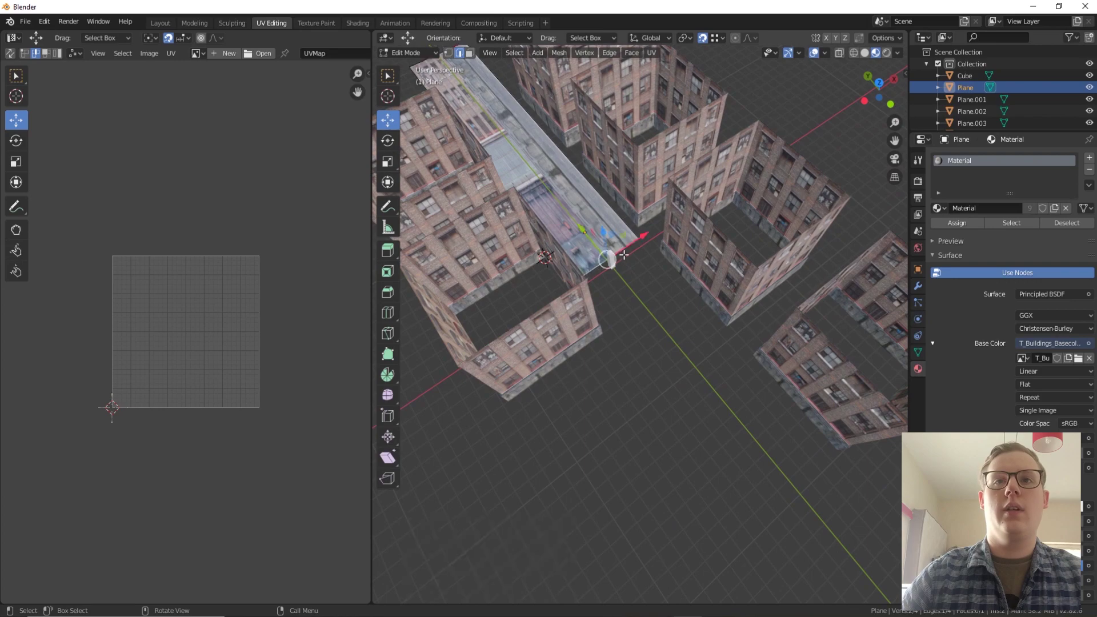
pyautogui.moveTo(594, 244); pyautogui.dragTo(808, 511)
pyautogui.keyDown('shift'); pyautogui.moveTo(686, 317); pyautogui.dragTo(644, 186, button='middle'); pyautogui.keyUp('shift')
# Narrow the road by scaling its two long edges together to about 0.658 along the X axis
pyautogui.click(647, 185)
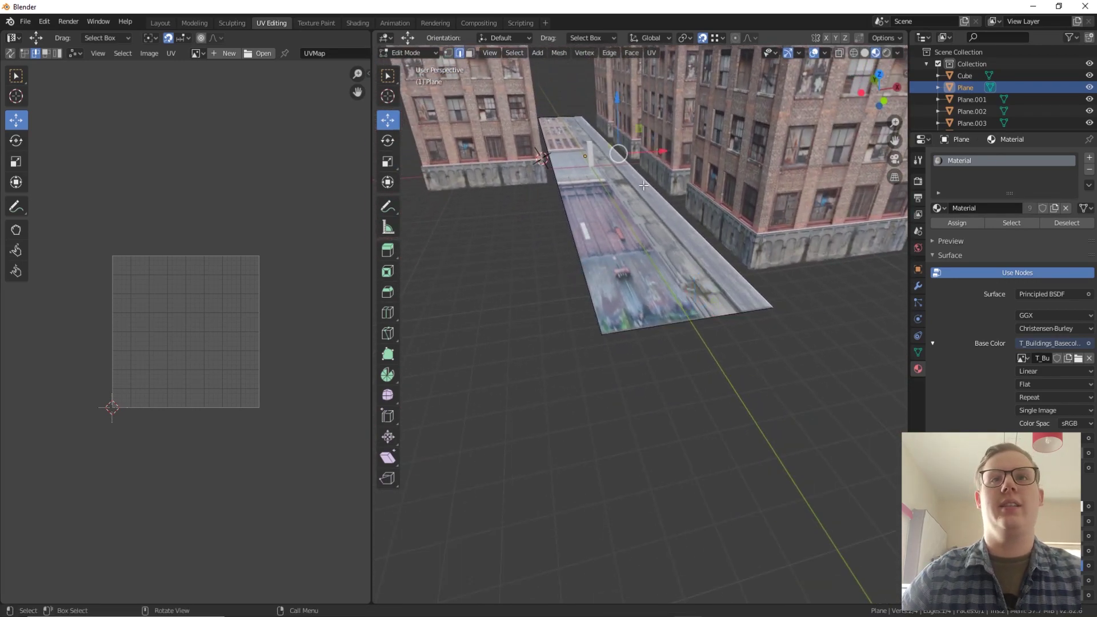
pyautogui.click(561, 200)
pyautogui.click(387, 161)
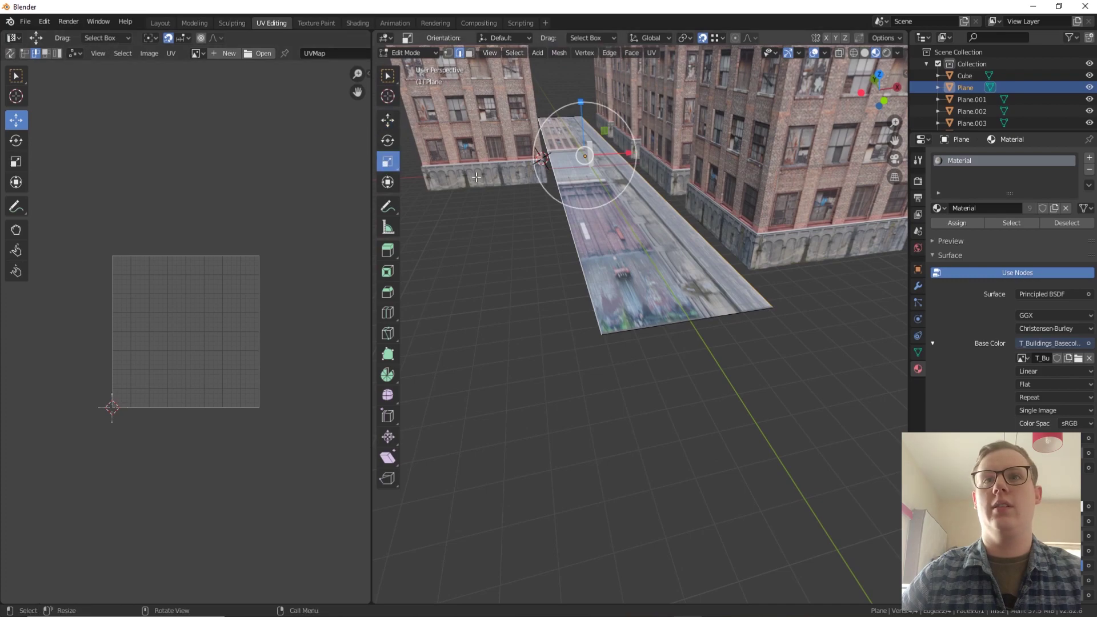
pyautogui.moveTo(618, 152); pyautogui.dragTo(611, 163)
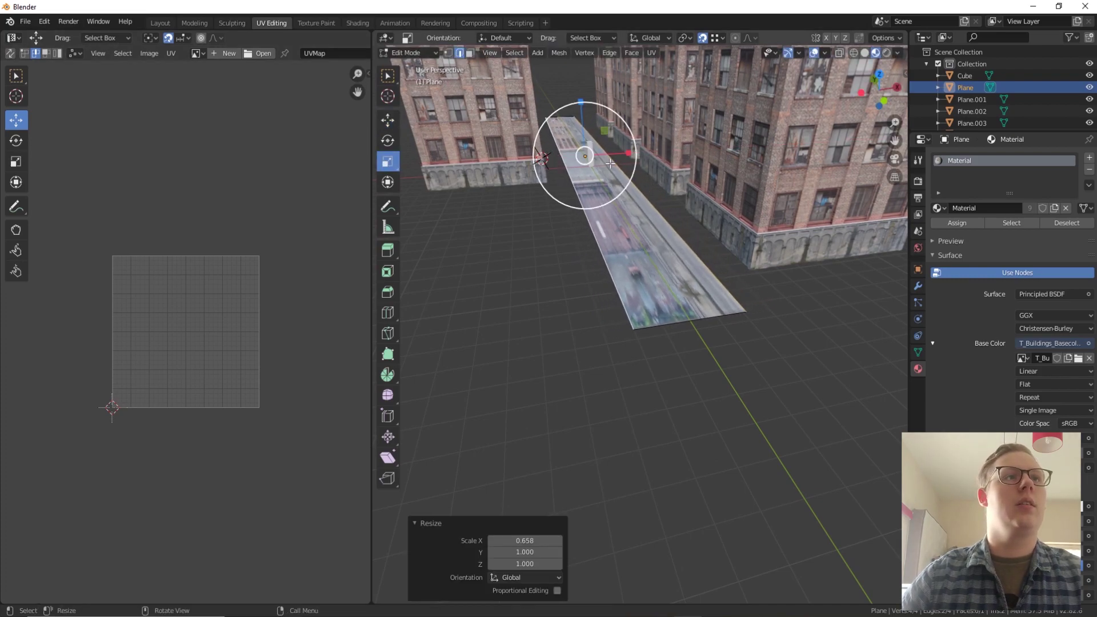
pyautogui.press('Tab')
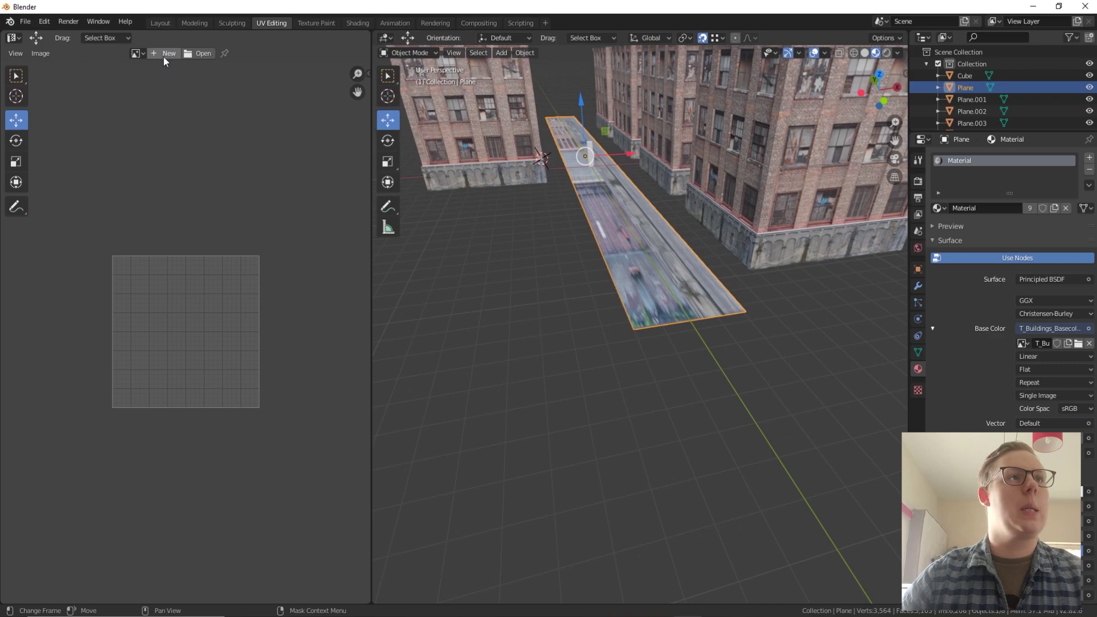
# Display the buildings base colour texture in the UV editor and resume editing the road mesh
pyautogui.click(137, 53)
pyautogui.click(168, 84)
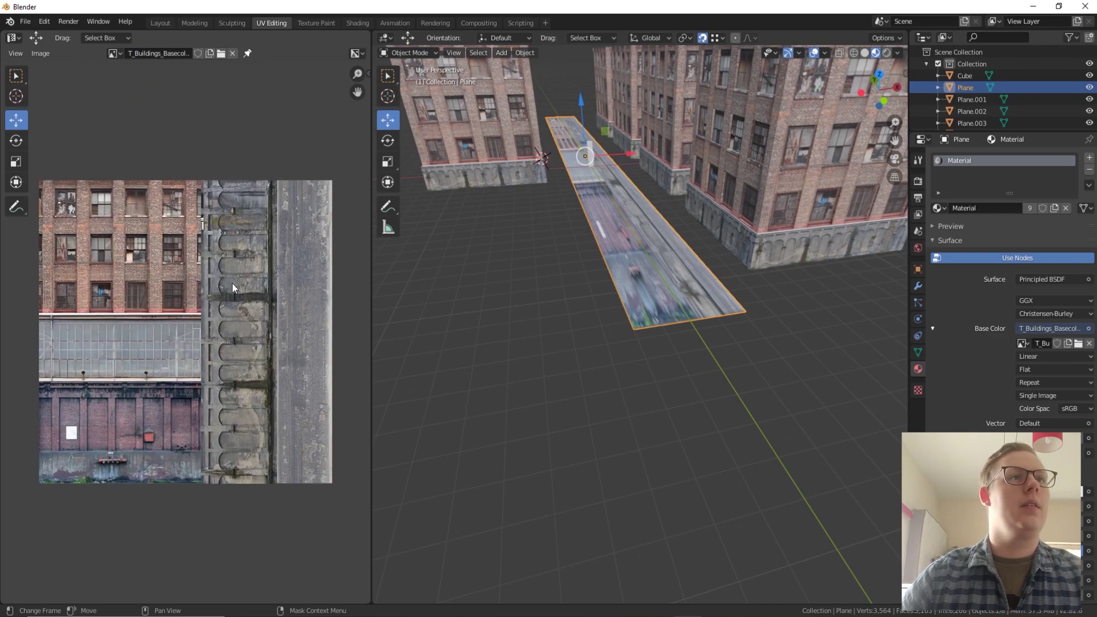
pyautogui.press('Tab')
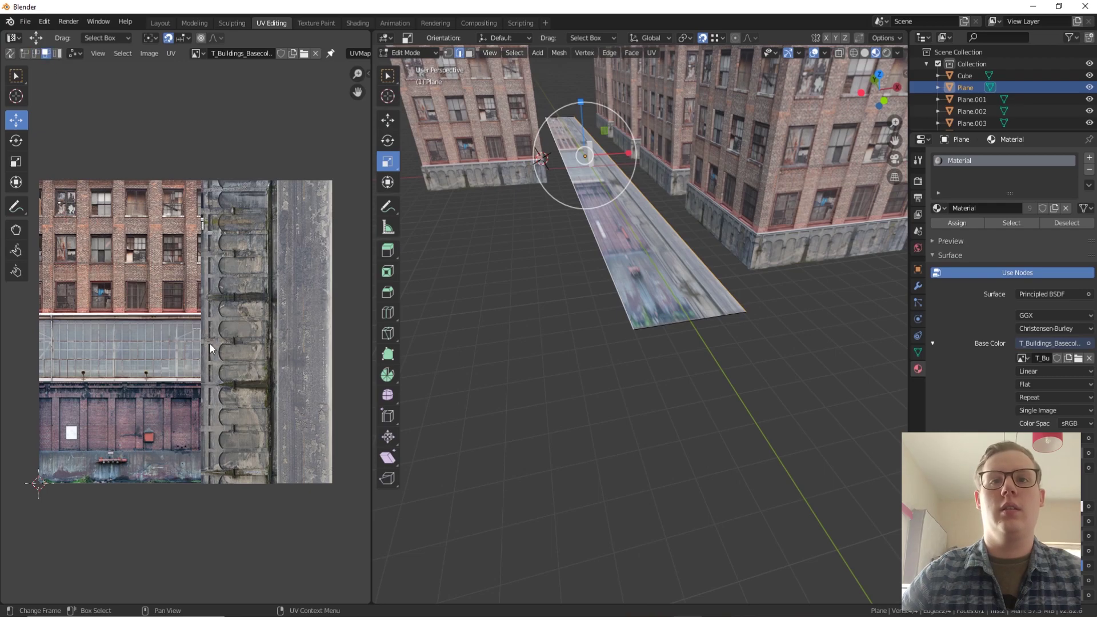
# Select the road face in face selection mode and unwrap its UVs
pyautogui.rightClick(617, 227)
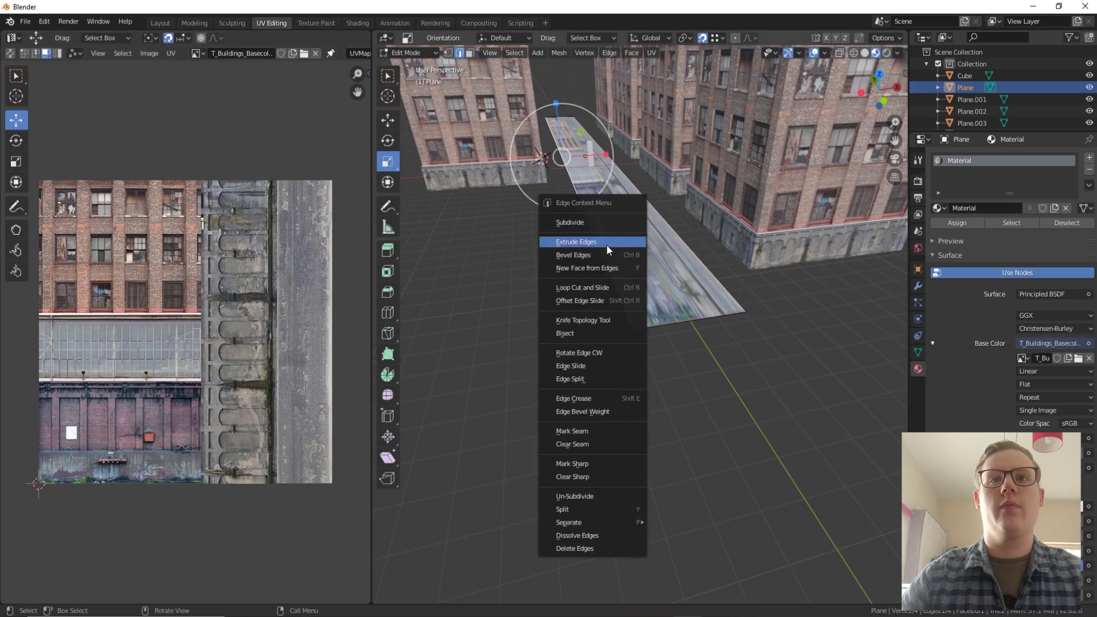
pyautogui.rightClick(618, 201)
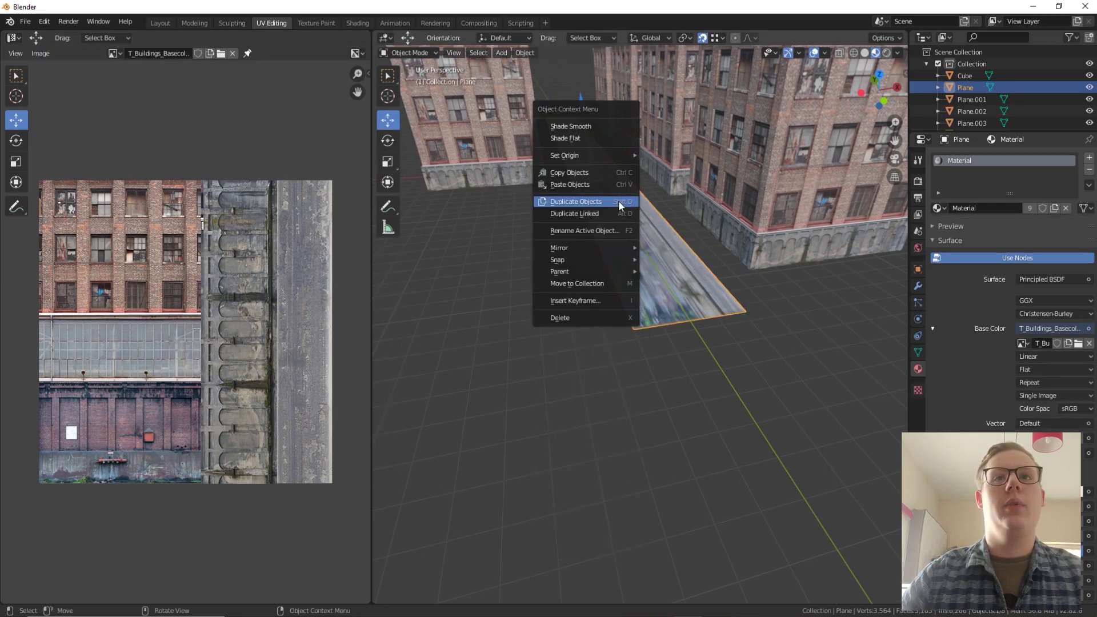
pyautogui.press('Tab')
pyautogui.press('Tab')
pyautogui.click(470, 53)
pyautogui.click(631, 210)
pyautogui.rightClick(631, 210)
pyautogui.moveTo(630, 208)
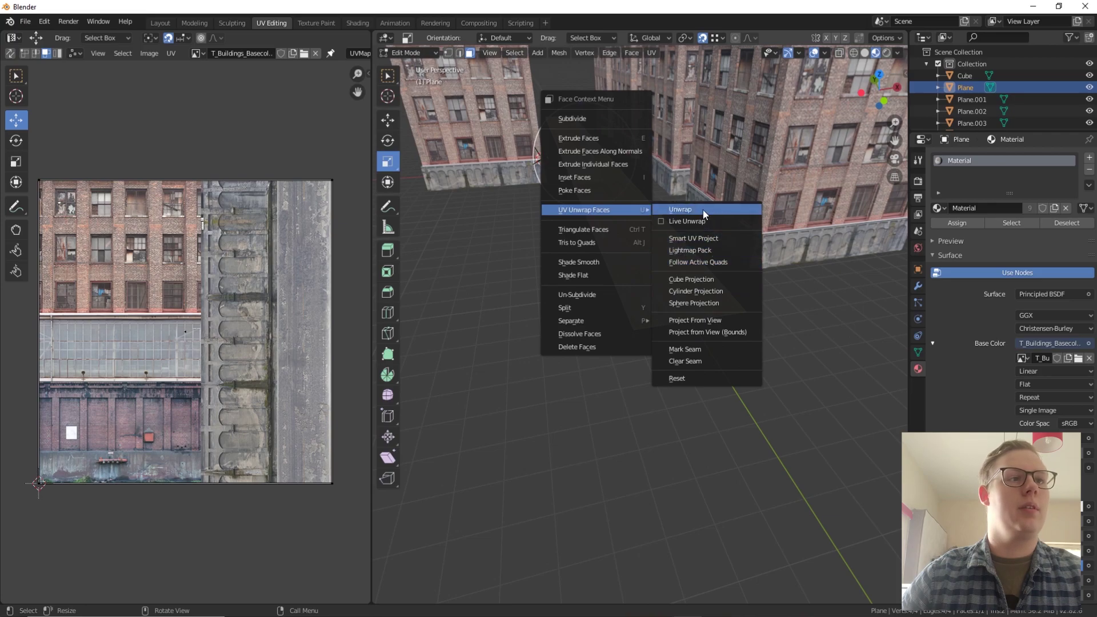
pyautogui.click(683, 210)
# Move the road's UVs along X onto the texture's grey asphalt strip and fit their long edges to the strip's sides
pyautogui.click(51, 339)
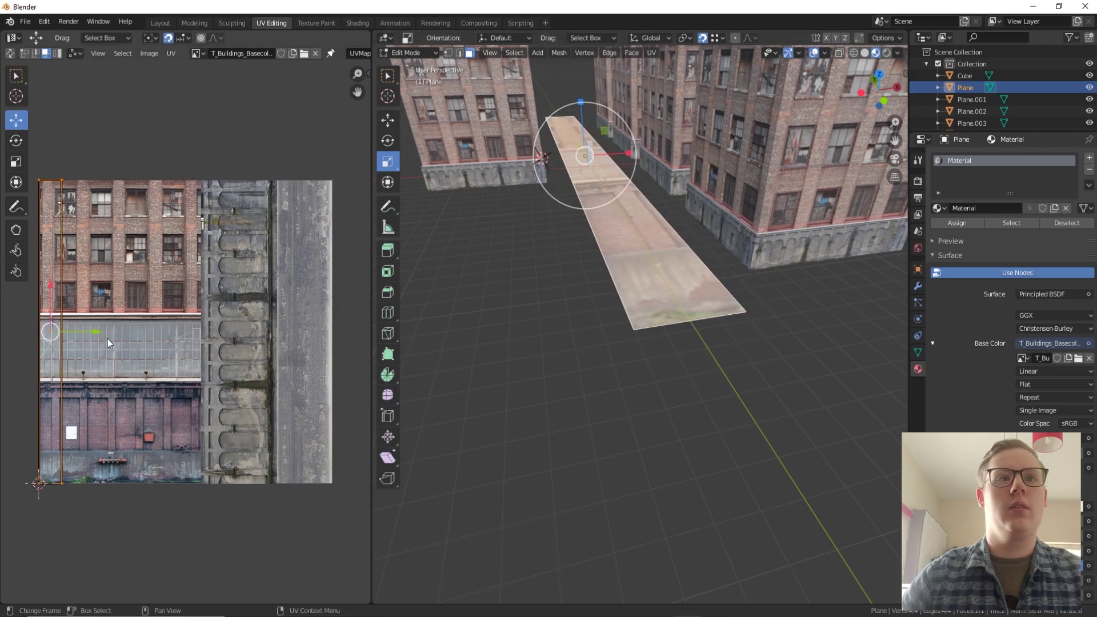
pyautogui.moveTo(98, 337); pyautogui.dragTo(350, 356)
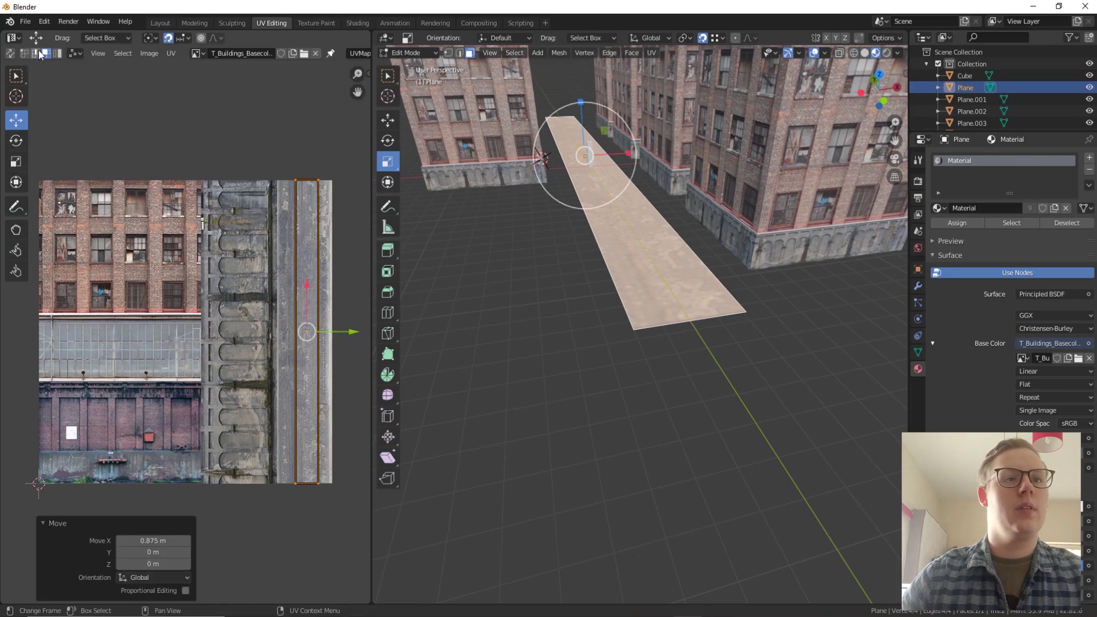
pyautogui.click(300, 262)
pyautogui.moveTo(341, 334)
pyautogui.mouseDown()
pyautogui.moveTo(364, 334)
pyautogui.moveTo(354, 332)
pyautogui.mouseUp()
pyautogui.hotkey('shift', 'Tab')
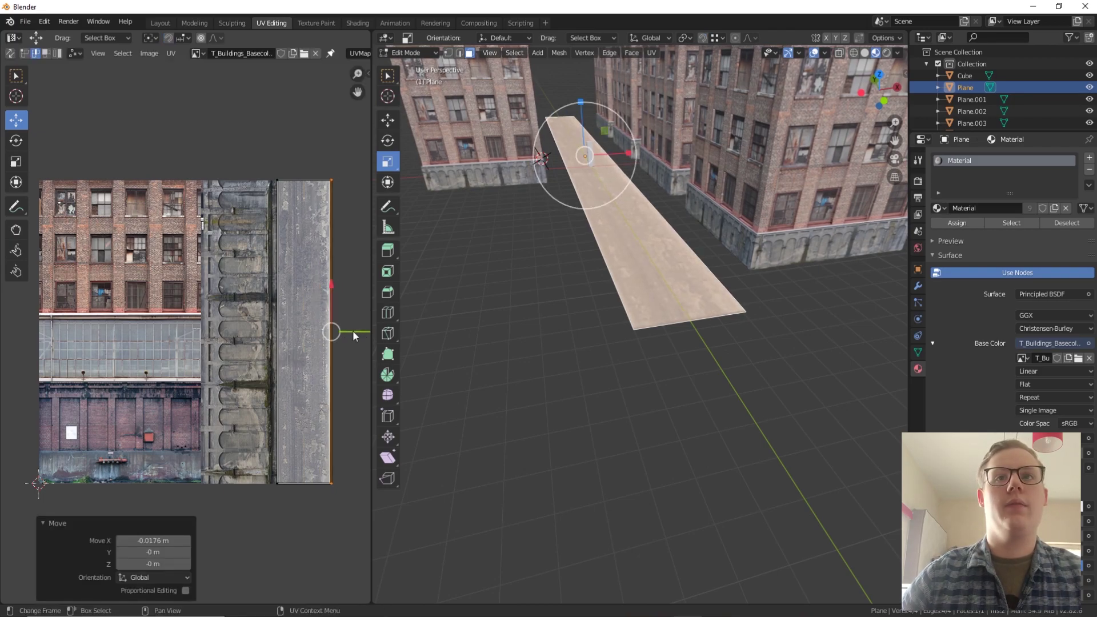
# Stretch the road's UVs beyond the texture's upper and lower borders so the asphalt repeats along the road, and leave edit mode
pyautogui.click(302, 180)
pyautogui.moveTo(314, 155); pyautogui.dragTo(313, 37)
pyautogui.scroll(-8, 309, 320)
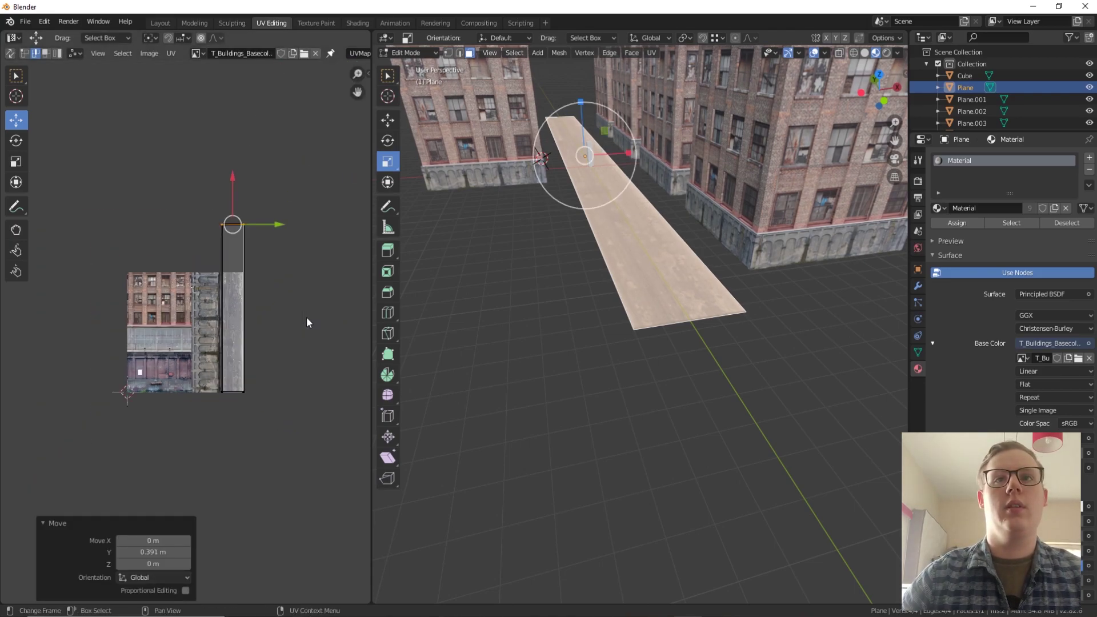
pyautogui.moveTo(235, 282); pyautogui.dragTo(276, 331, button='middle')
pyautogui.moveTo(257, 260); pyautogui.dragTo(258, 229)
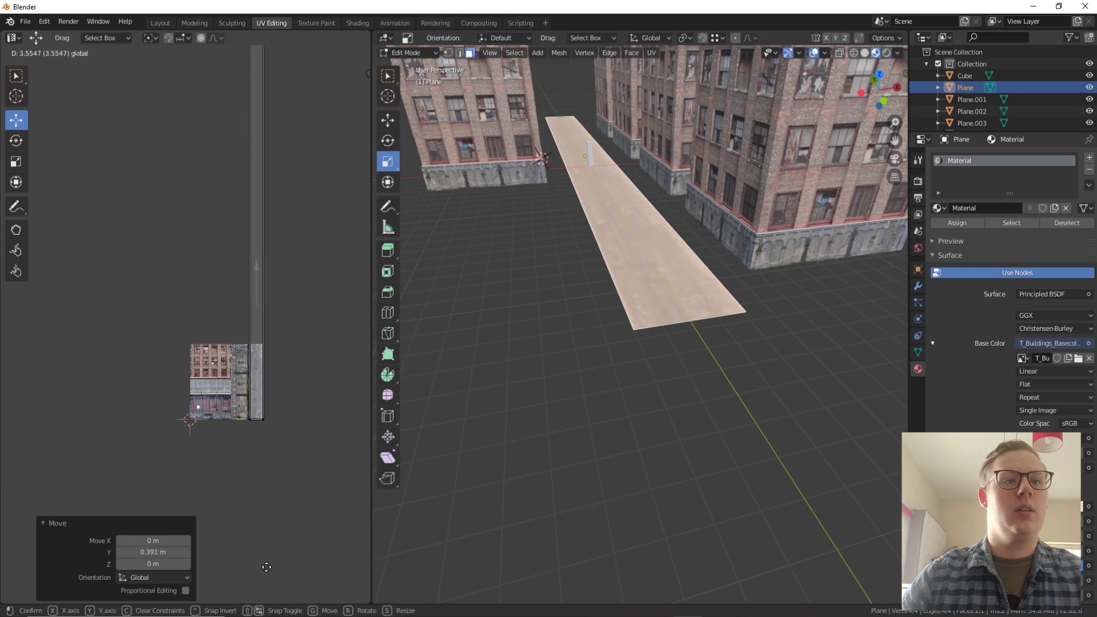
pyautogui.moveTo(262, 134); pyautogui.dragTo(262, 134)
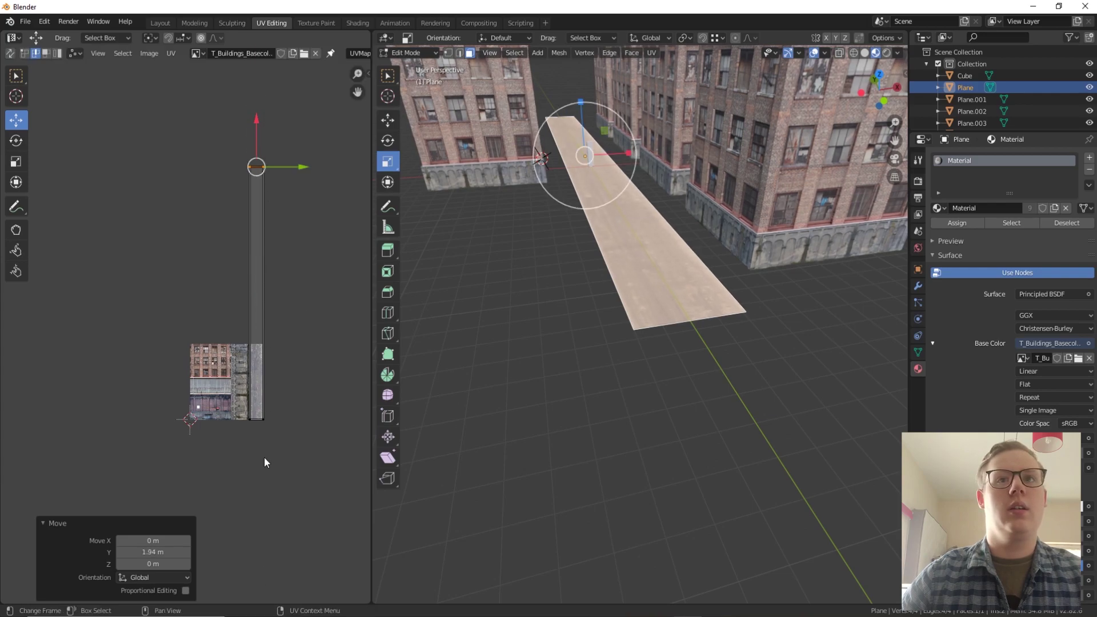
pyautogui.click(255, 420)
pyautogui.moveTo(255, 378); pyautogui.dragTo(260, 434)
pyautogui.moveTo(663, 199); pyautogui.dragTo(644, 229, button='middle')
pyautogui.press('Tab')
# Move one of the buildings beside the road closer to it along the X axis
pyautogui.moveTo(650, 186); pyautogui.dragTo(669, 161, button='middle')
pyautogui.click(668, 156)
pyautogui.hotkey('shift', 'd')
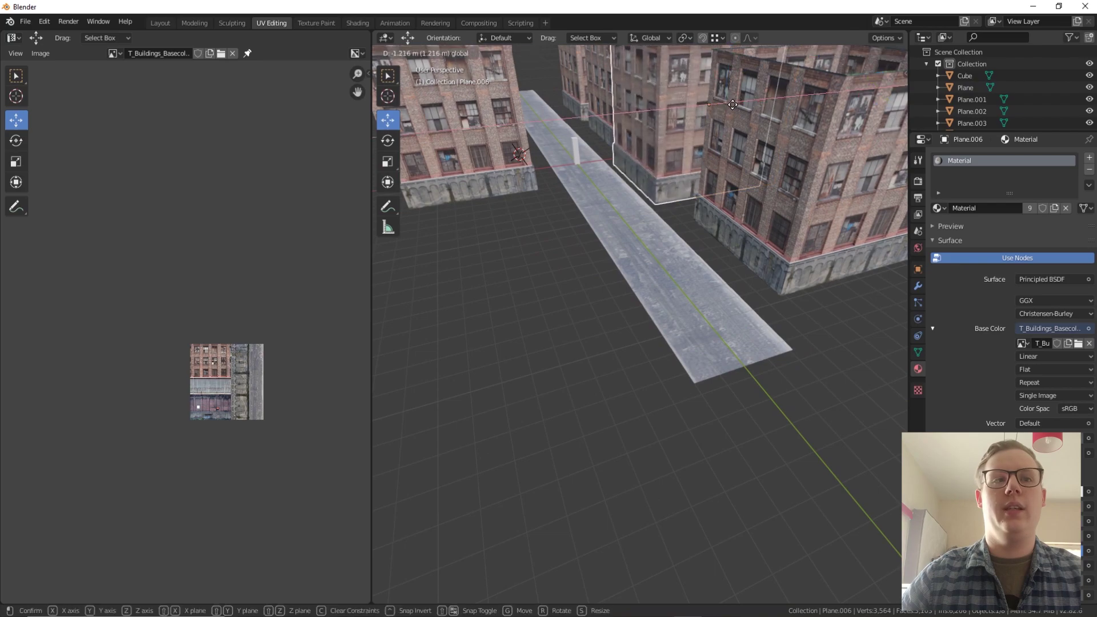
pyautogui.click(736, 112)
# Extrude the road's two long edges slightly upward along the Z axis to form kerbs
pyautogui.click(662, 233)
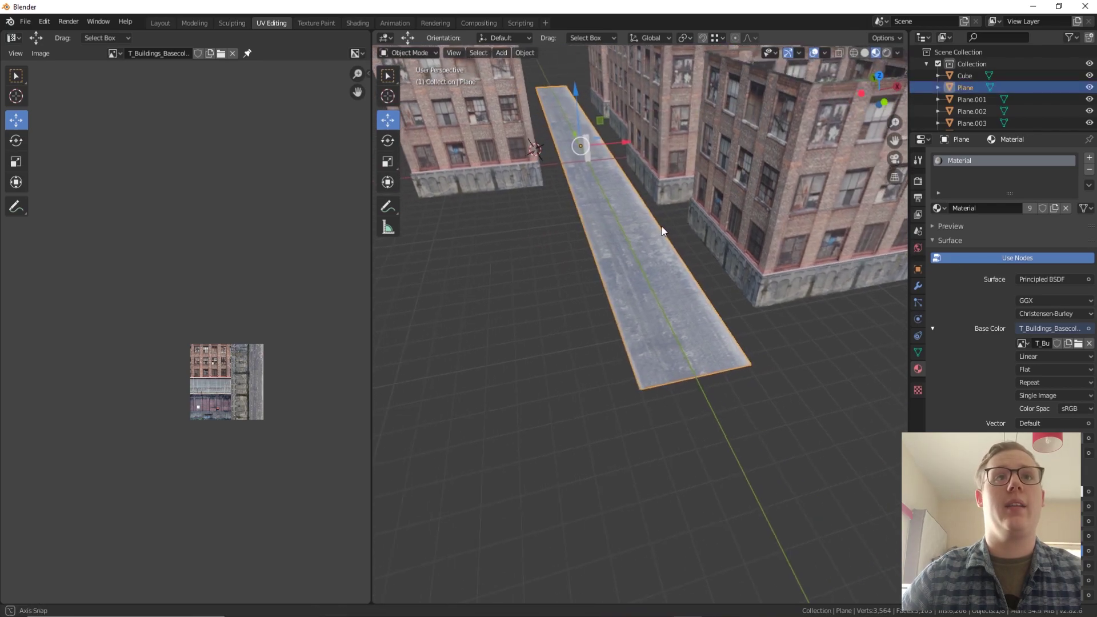
pyautogui.press('Tab')
pyautogui.scroll(3, 658, 231)
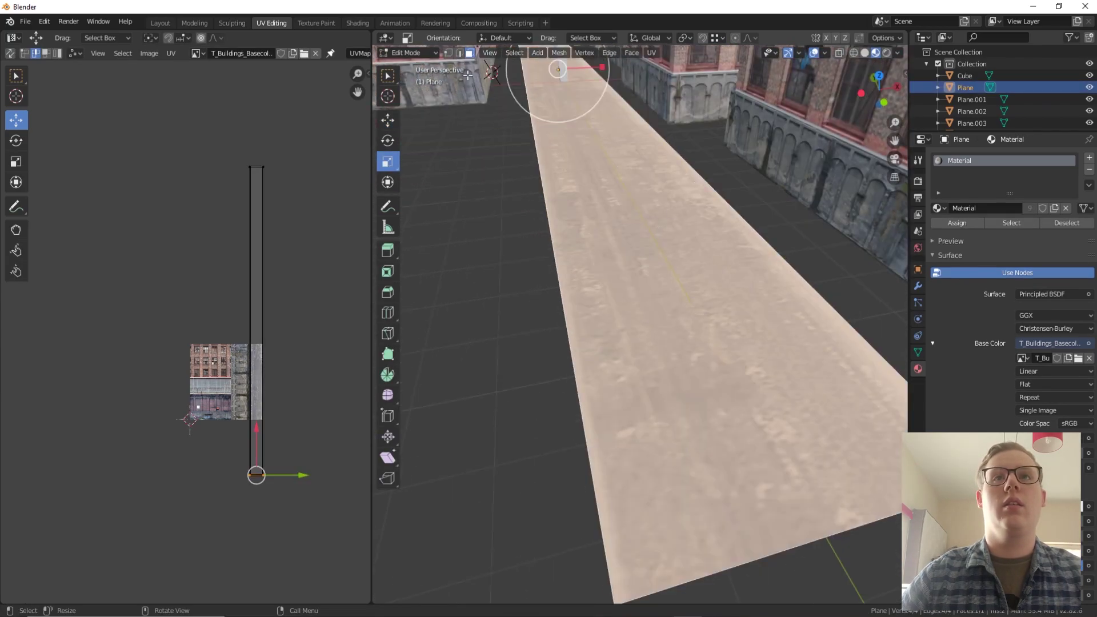
pyautogui.click(459, 54)
pyautogui.hotkey('alt', 'a')
pyautogui.keyDown('shift'); pyautogui.moveTo(537, 161); pyautogui.dragTo(627, 131, button='middle'); pyautogui.keyUp('shift')
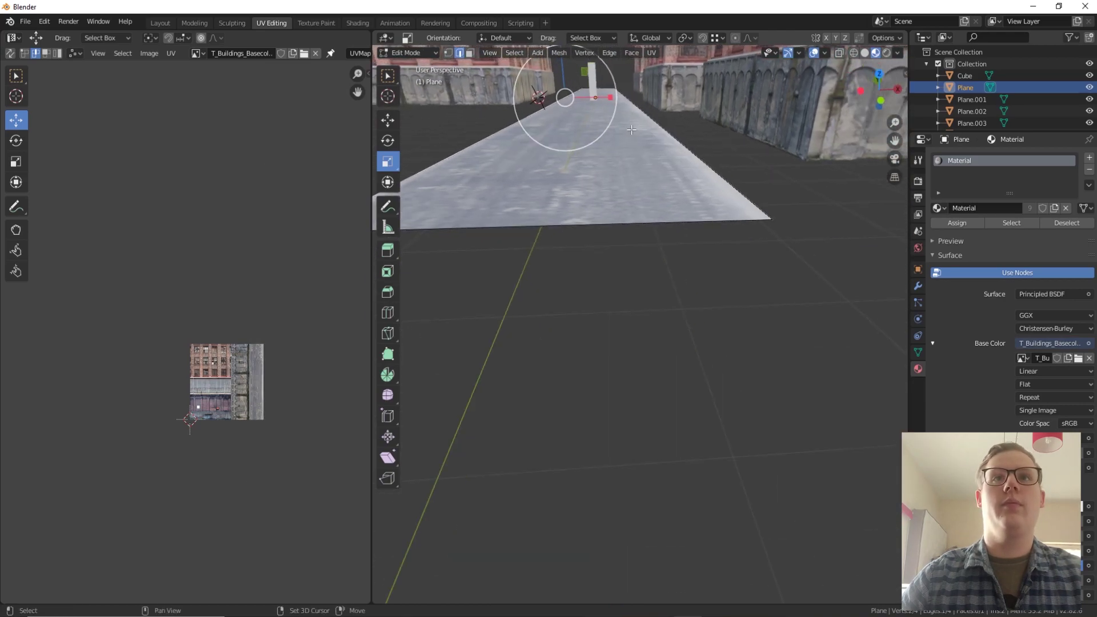
pyautogui.scroll(5, 654, 122)
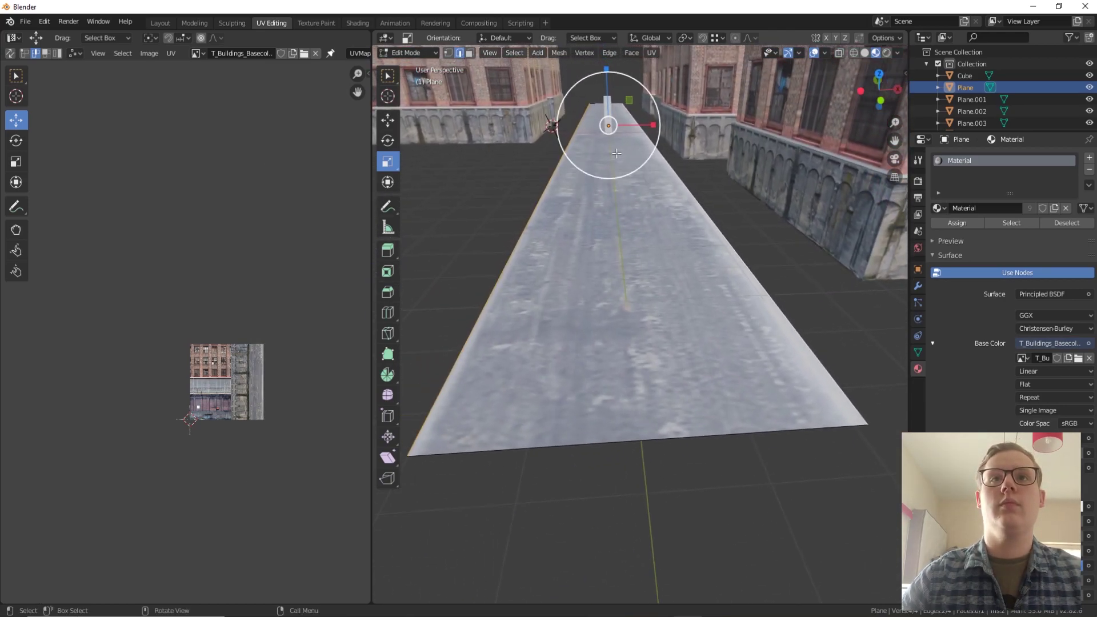
pyautogui.press('e')
pyautogui.press('x')
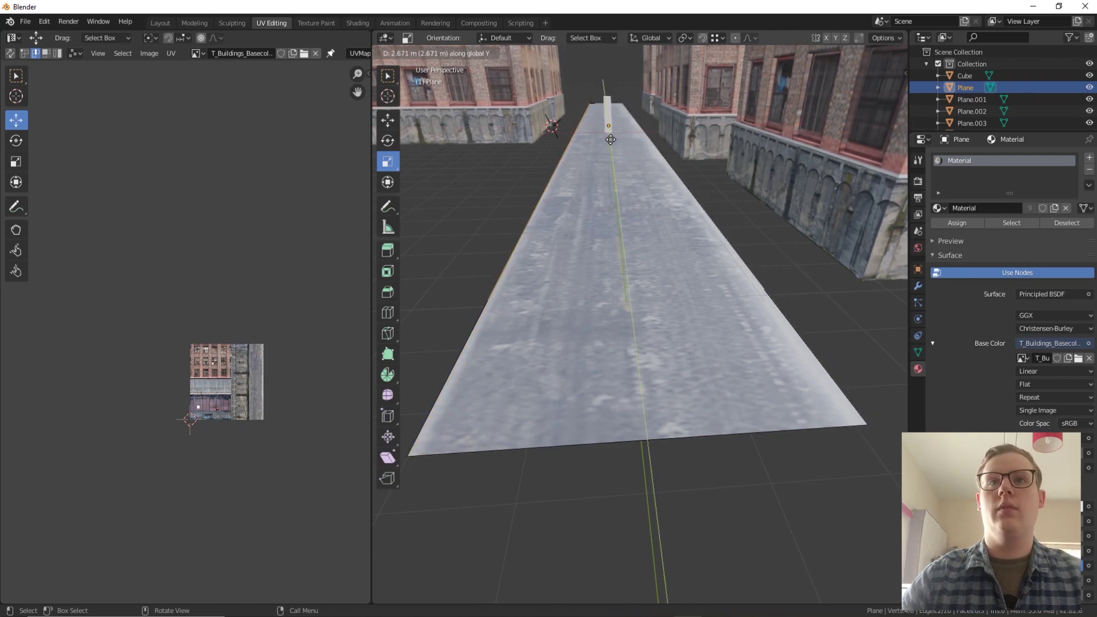
pyautogui.press('z')
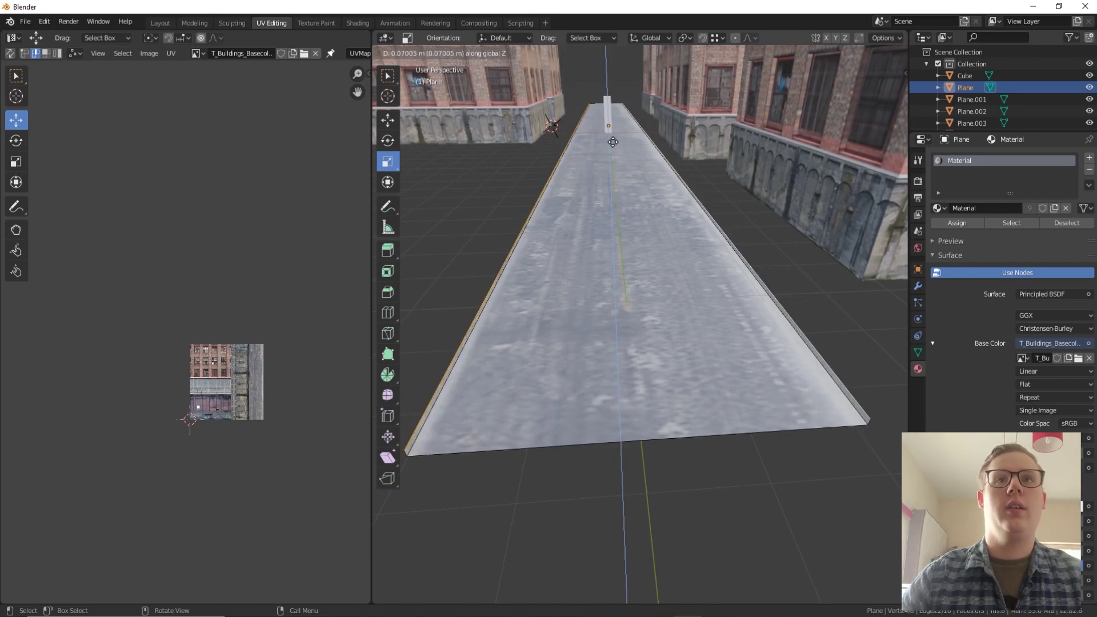
pyautogui.click(613, 142)
# Extrude the kerbs' upper edges again, scale them outward along the X axis to form pavements, and leave edit mode
pyautogui.press('e')
pyautogui.rightClick(625, 120)
pyautogui.moveTo(653, 124); pyautogui.dragTo(703, 125)
pyautogui.press('Tab')
pyautogui.scroll(-4, 564, 148)
pyautogui.moveTo(564, 147); pyautogui.dragTo(728, 446, button='middle')
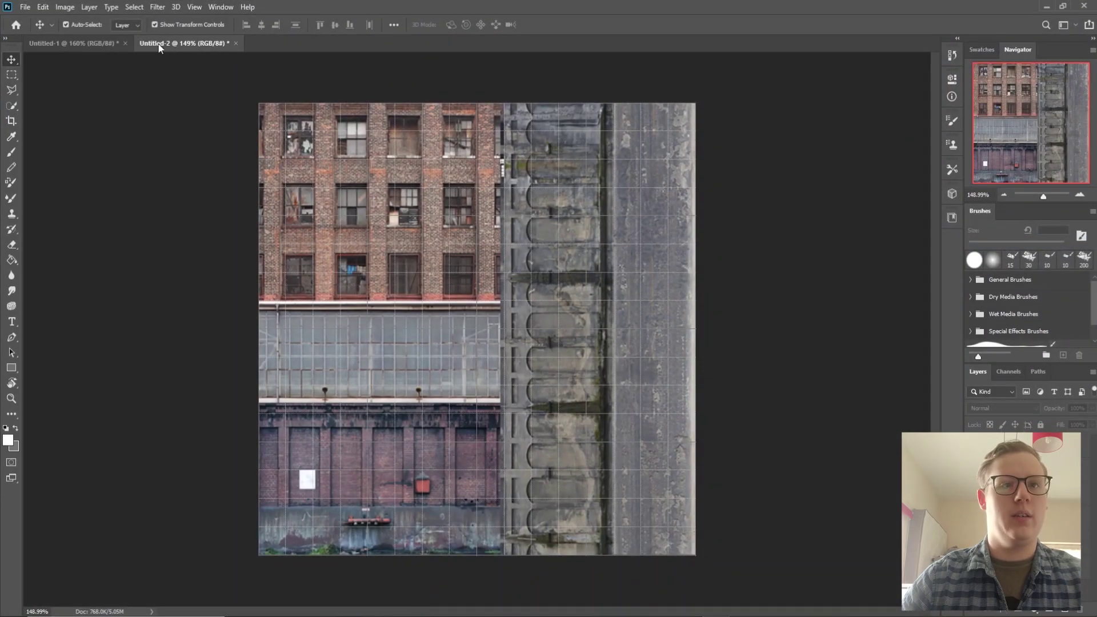
# Switch to Photoshop and view the Untitled-1 texture sheet with the industrial images
pyautogui.click(84, 44)
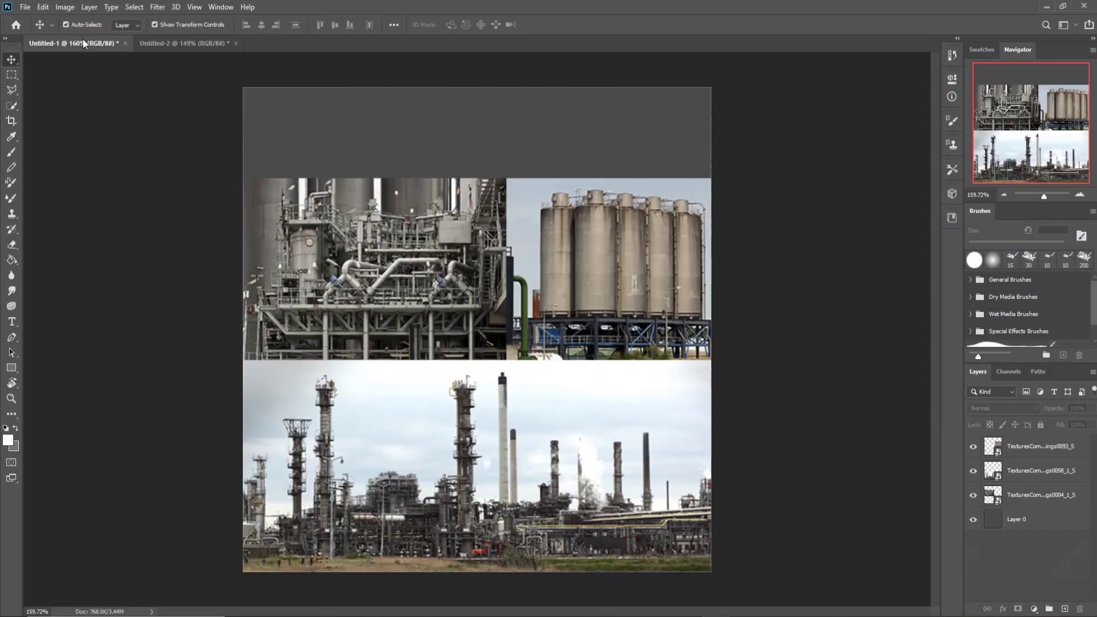
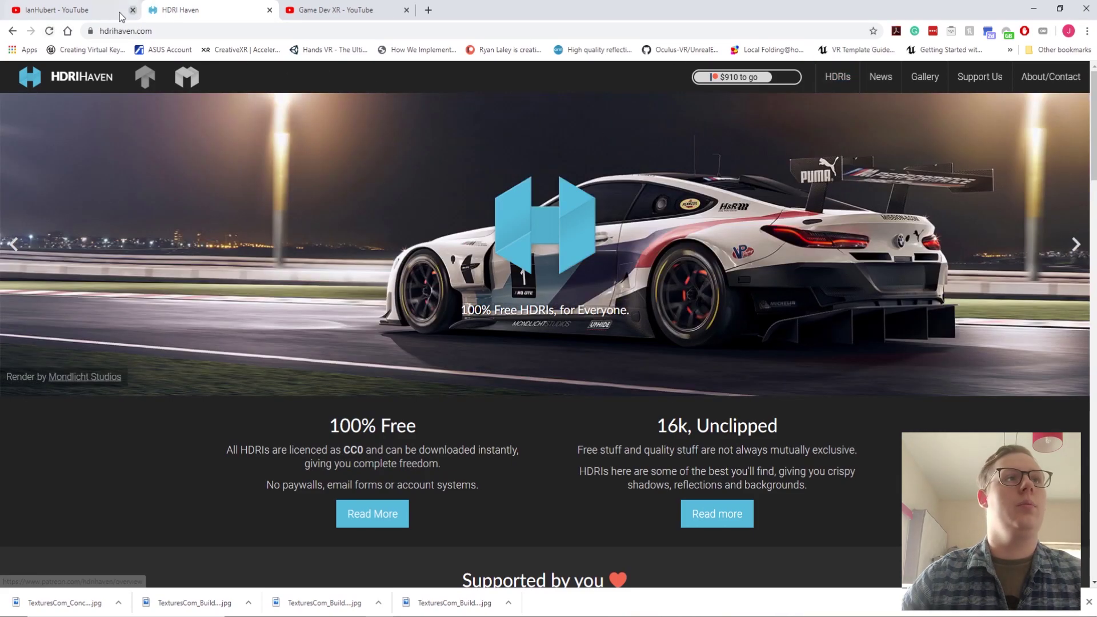
# Switch to the web browser, search for "cg textures" in a new tab and open the textures.com website
pyautogui.click(428, 10)
pyautogui.write('cg')
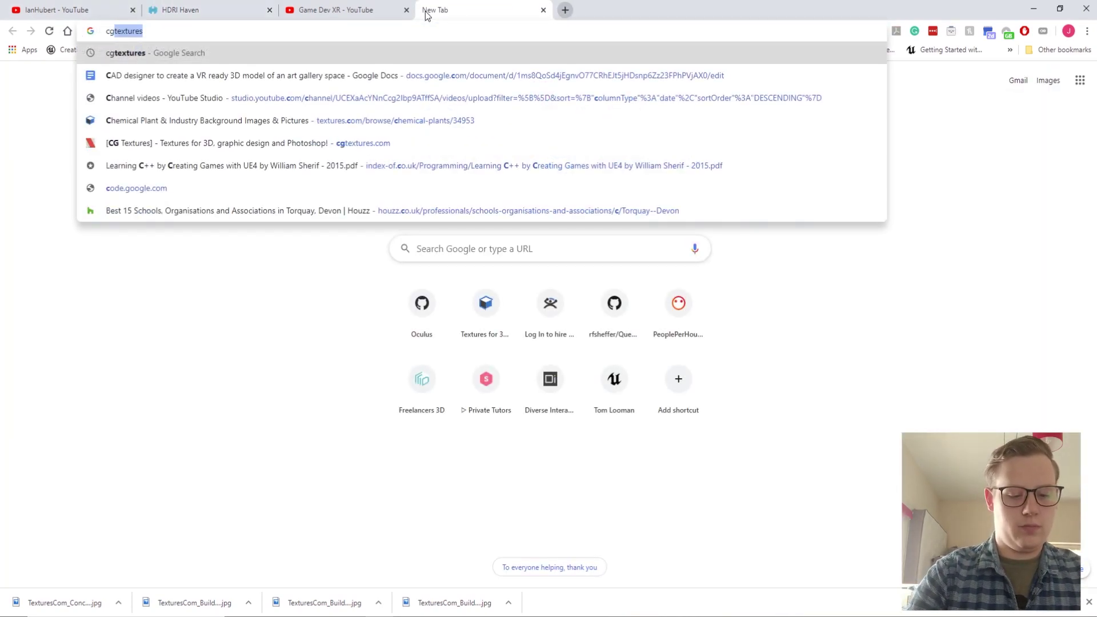
pyautogui.write(' tex')
pyautogui.press('Return')
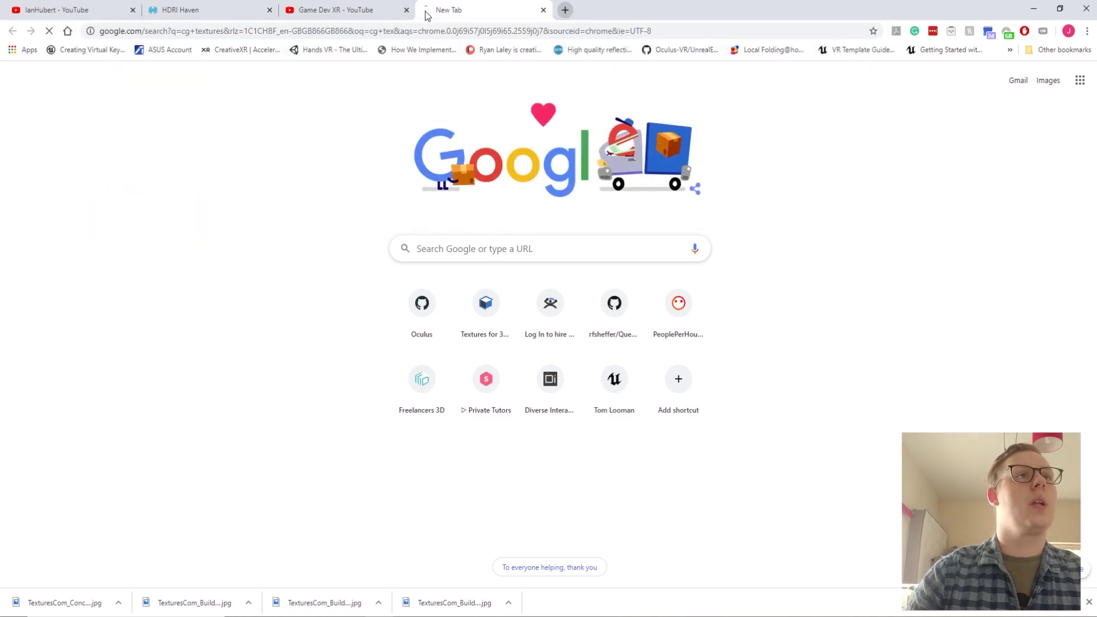
pyautogui.click(165, 186)
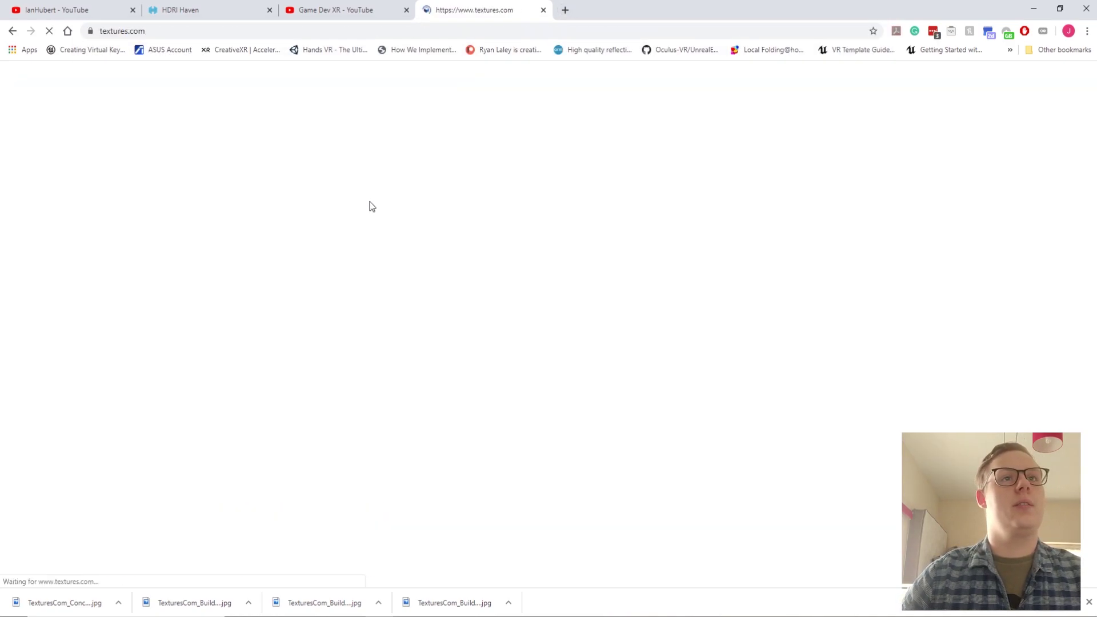
# Open the My Downloads page on textures.com and look through the downloaded textures to its end
pyautogui.click(932, 112)
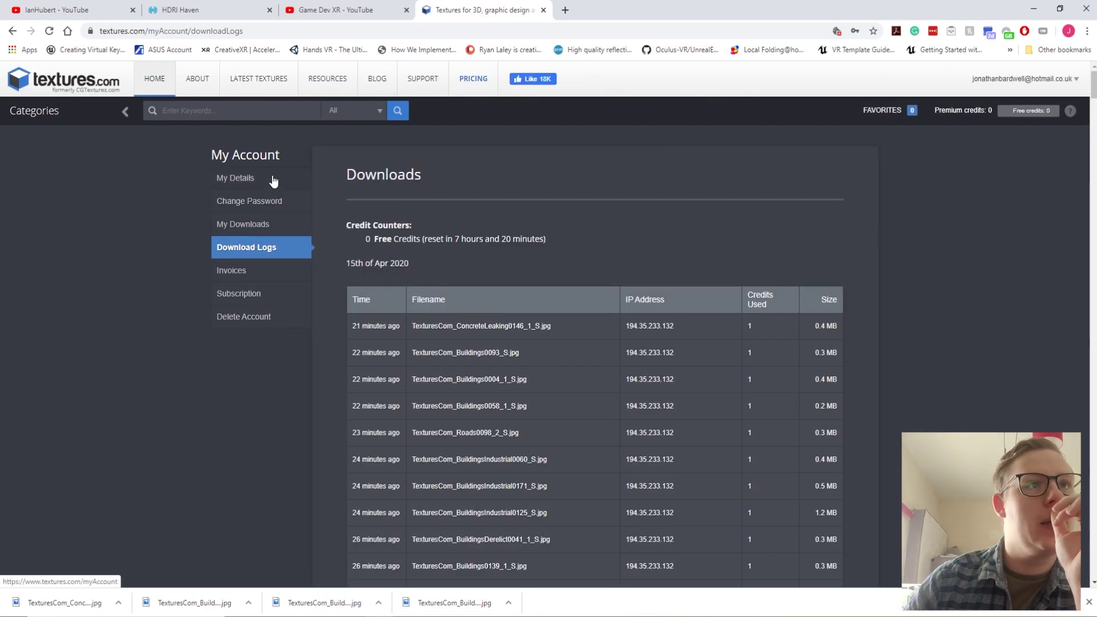
pyautogui.click(236, 234)
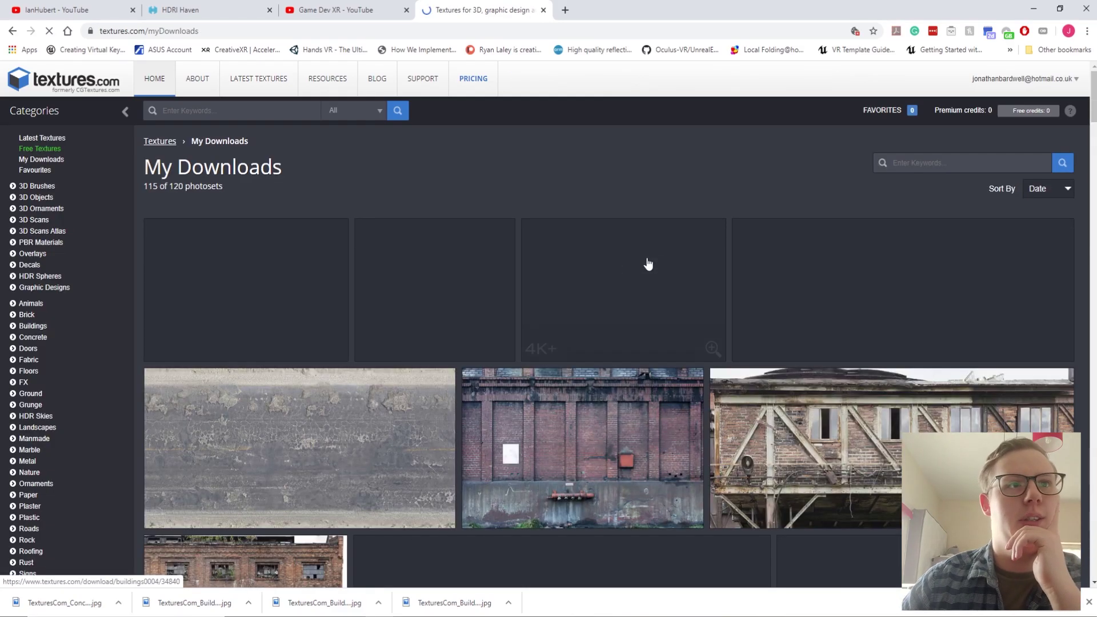
pyautogui.scroll(-7, 859, 250)
pyautogui.scroll(-10, 859, 250)
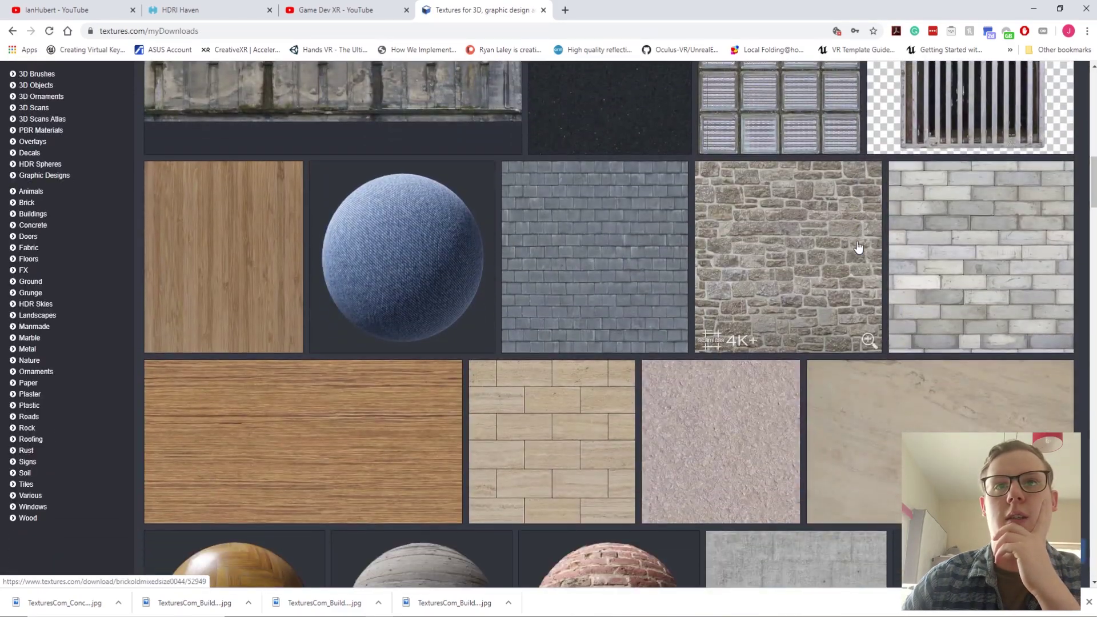
pyautogui.scroll(-20, 859, 247)
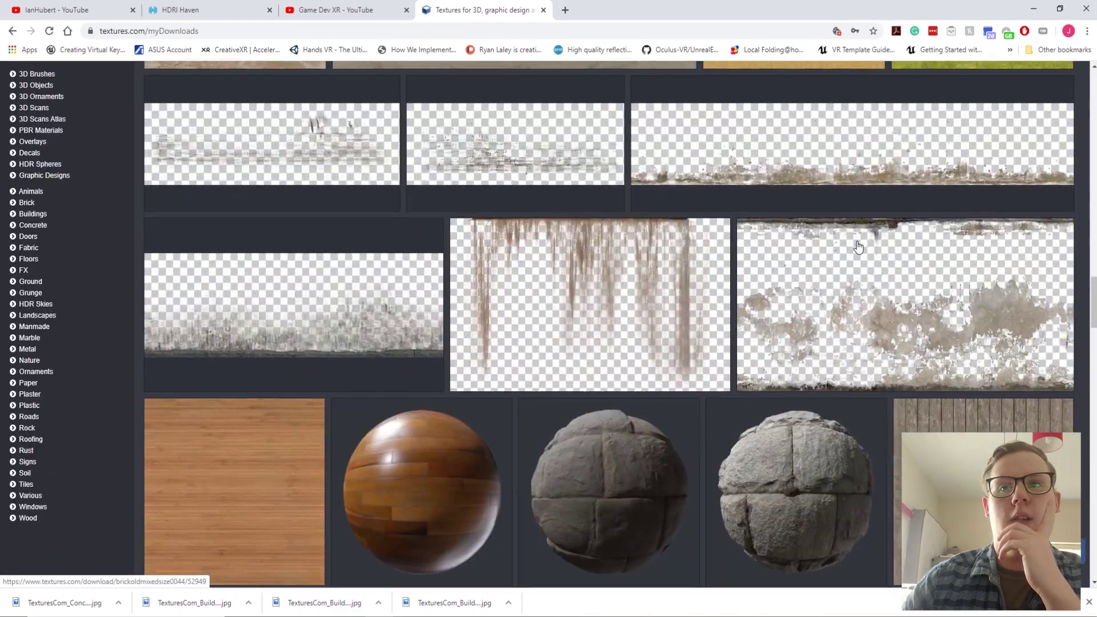
pyautogui.scroll(-15, 859, 247)
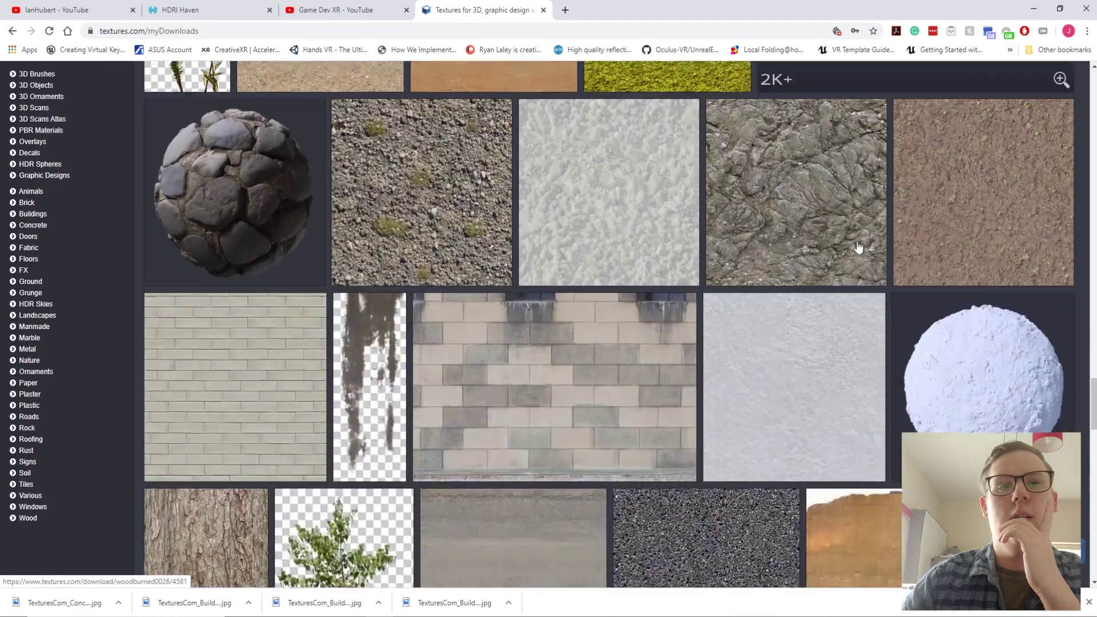
pyautogui.scroll(-15, 859, 247)
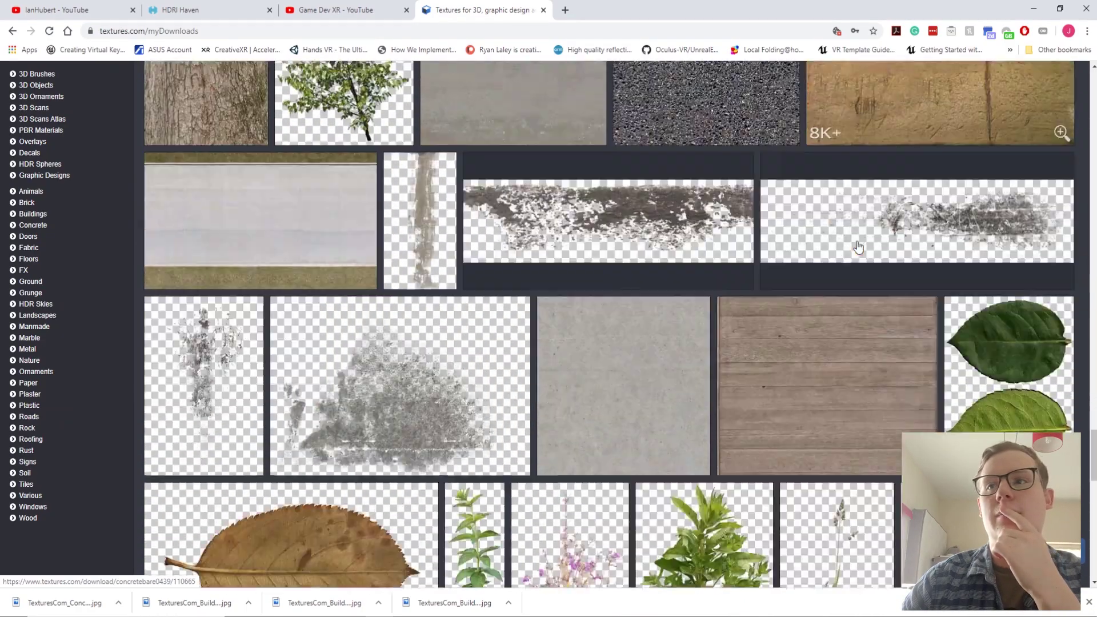
pyautogui.scroll(-8, 859, 247)
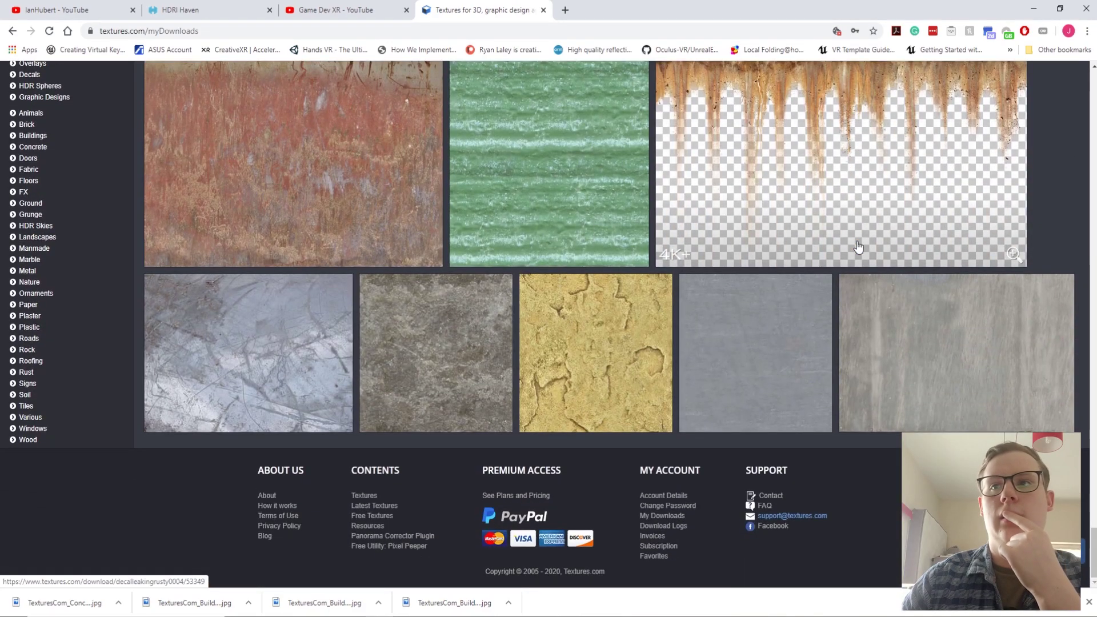
# Return to the start of My Downloads and examine the decal, brick and industrial building textures
pyautogui.scroll(20, 859, 247)
pyautogui.scroll(9, 859, 247)
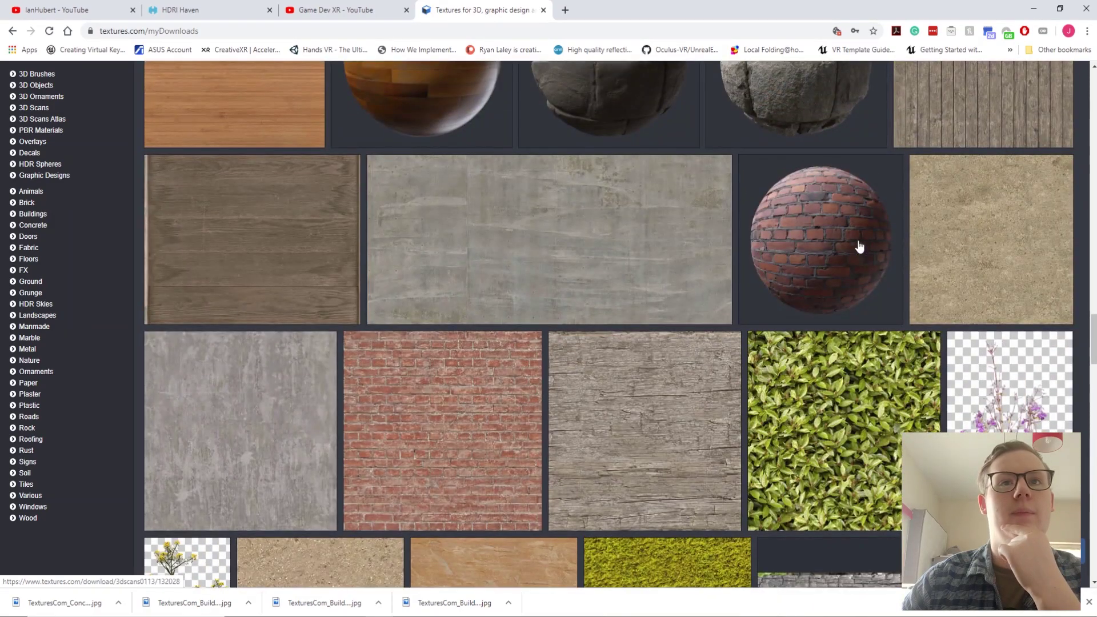
pyautogui.scroll(5, 859, 247)
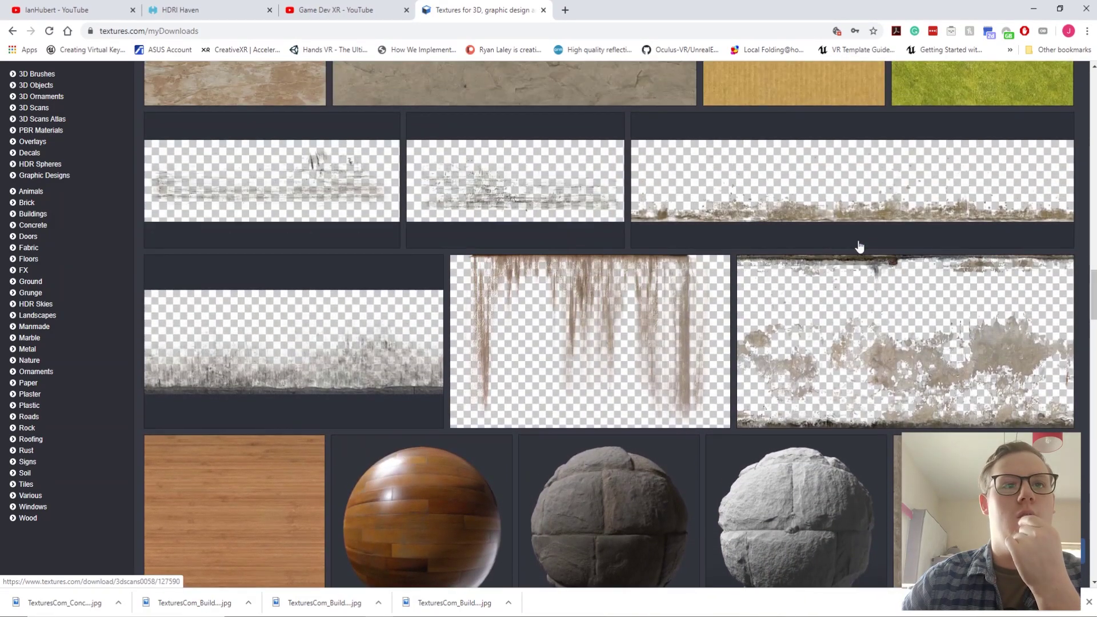
pyautogui.scroll(13, 859, 247)
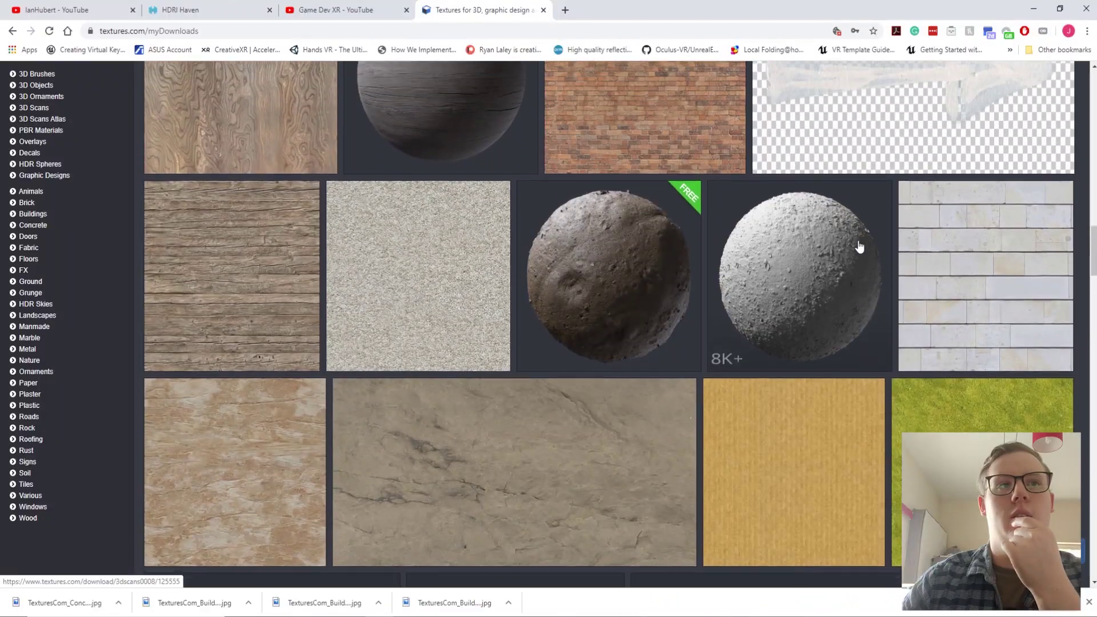
pyautogui.scroll(4, 859, 247)
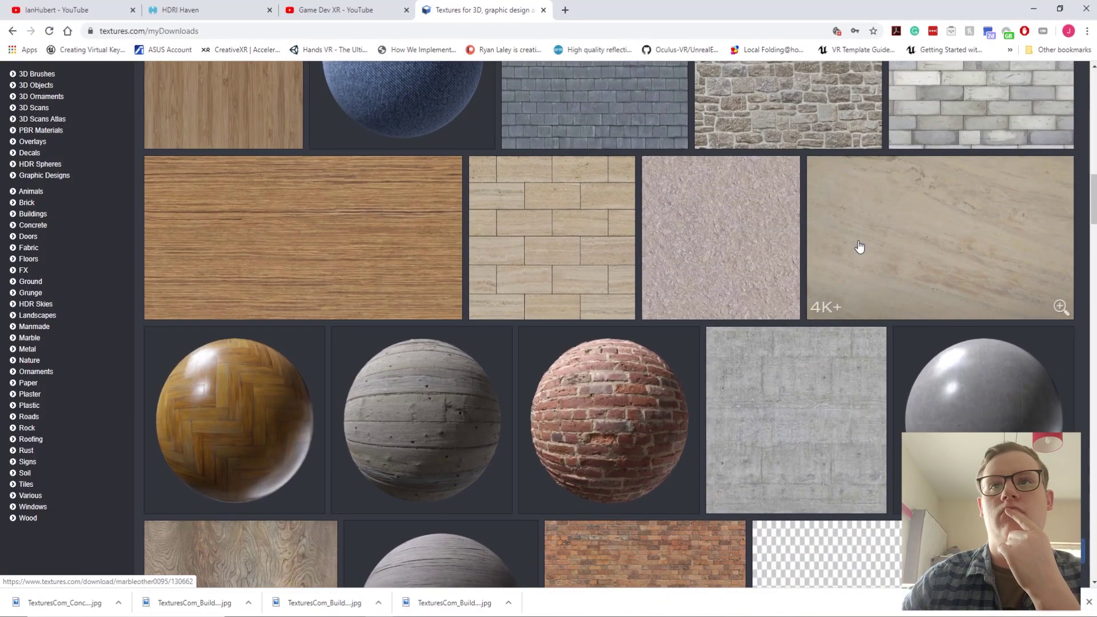
pyautogui.scroll(1, 859, 247)
pyautogui.scroll(7, 859, 247)
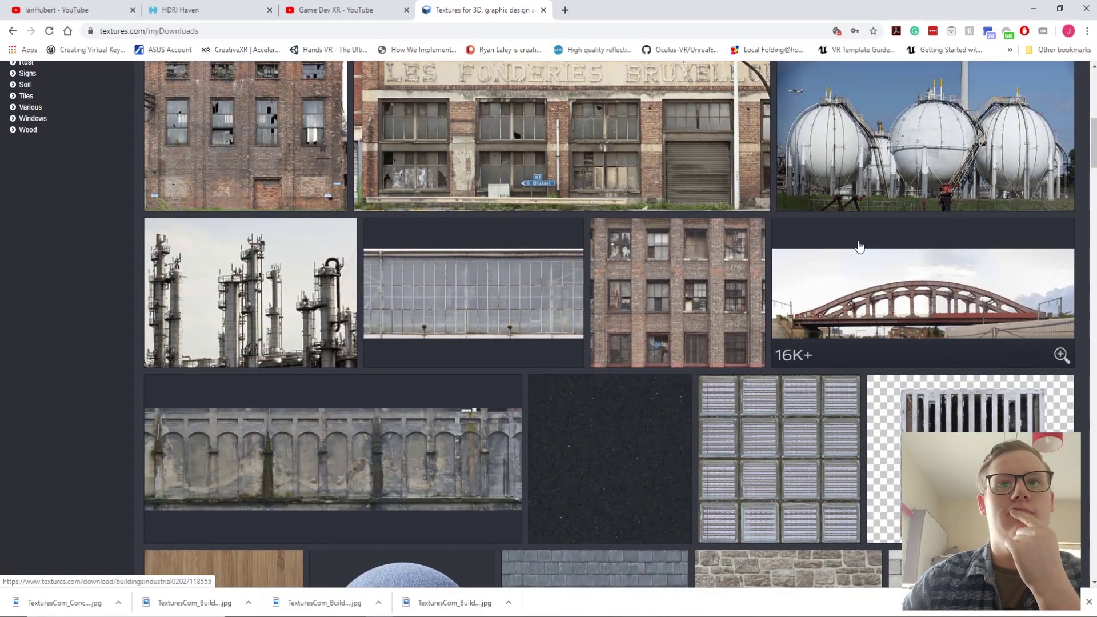
pyautogui.scroll(5, 859, 247)
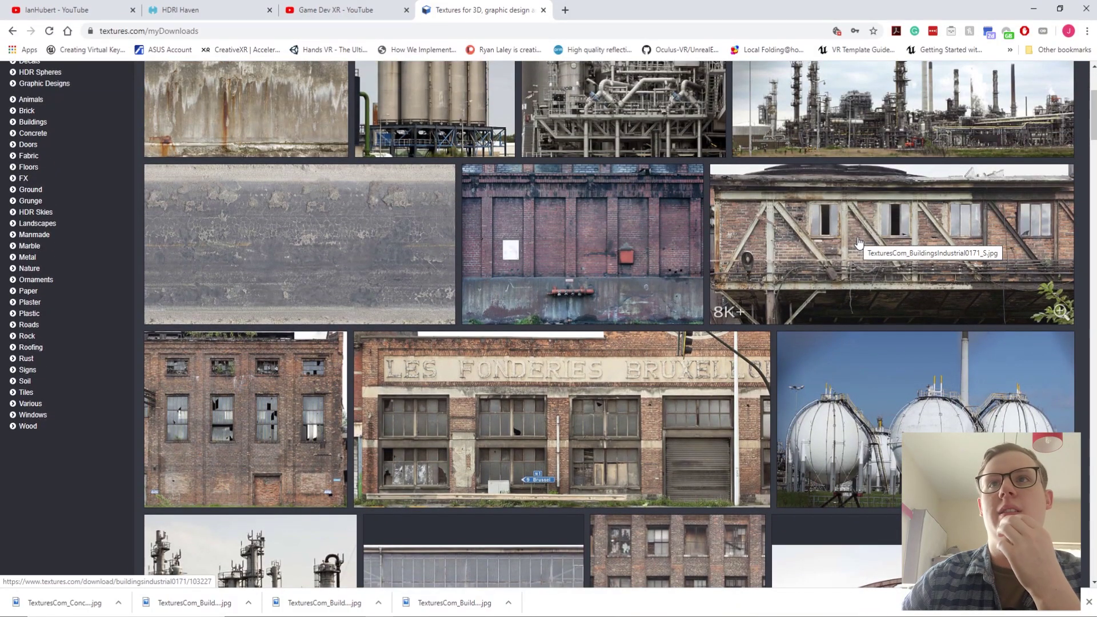
pyautogui.scroll(4, 859, 247)
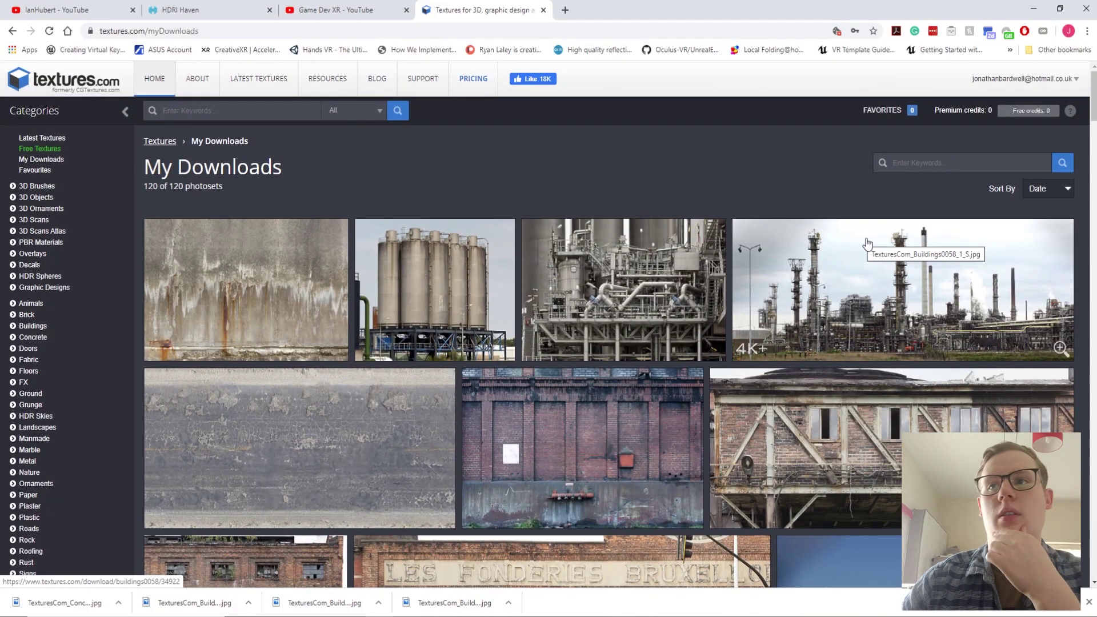
pyautogui.scroll(-4, 865, 245)
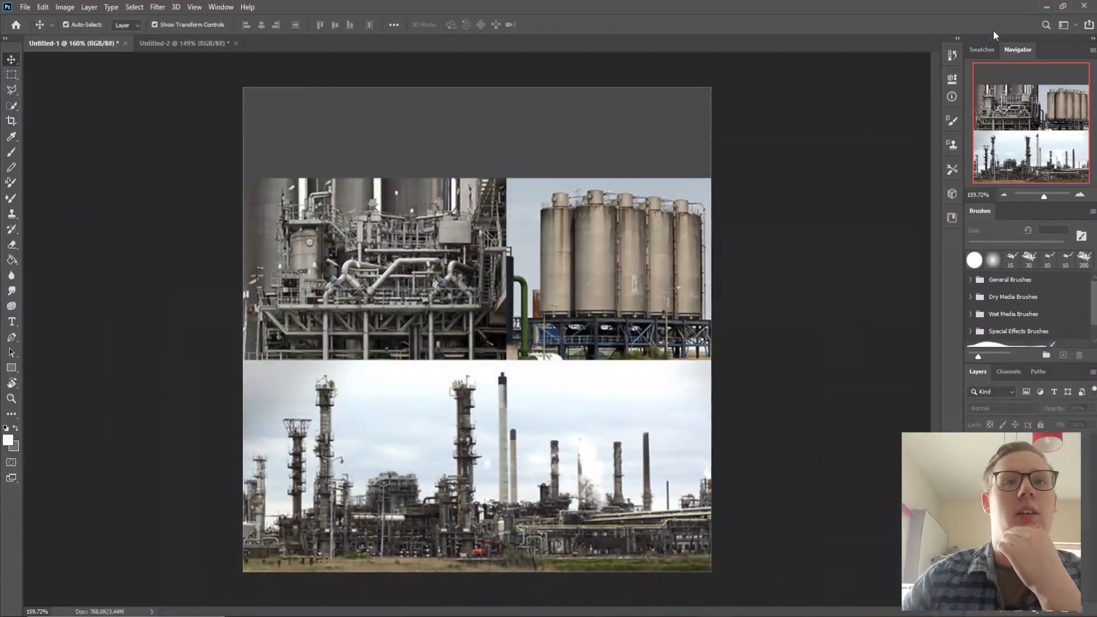
# Switch to Blender and move the Plane.006 building about 1.35 m along the X axis, away from the road
pyautogui.click(1053, 6)
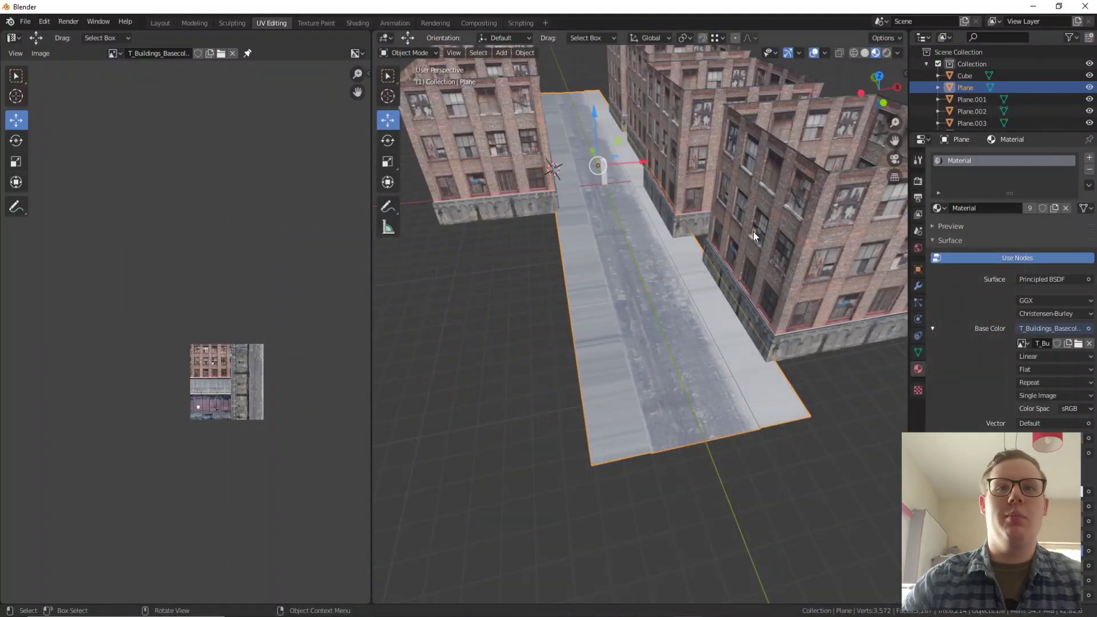
pyautogui.moveTo(670, 272); pyautogui.dragTo(643, 253, button='middle')
pyautogui.scroll(-3, 677, 264)
pyautogui.click(637, 222)
pyautogui.scroll(4, 602, 249)
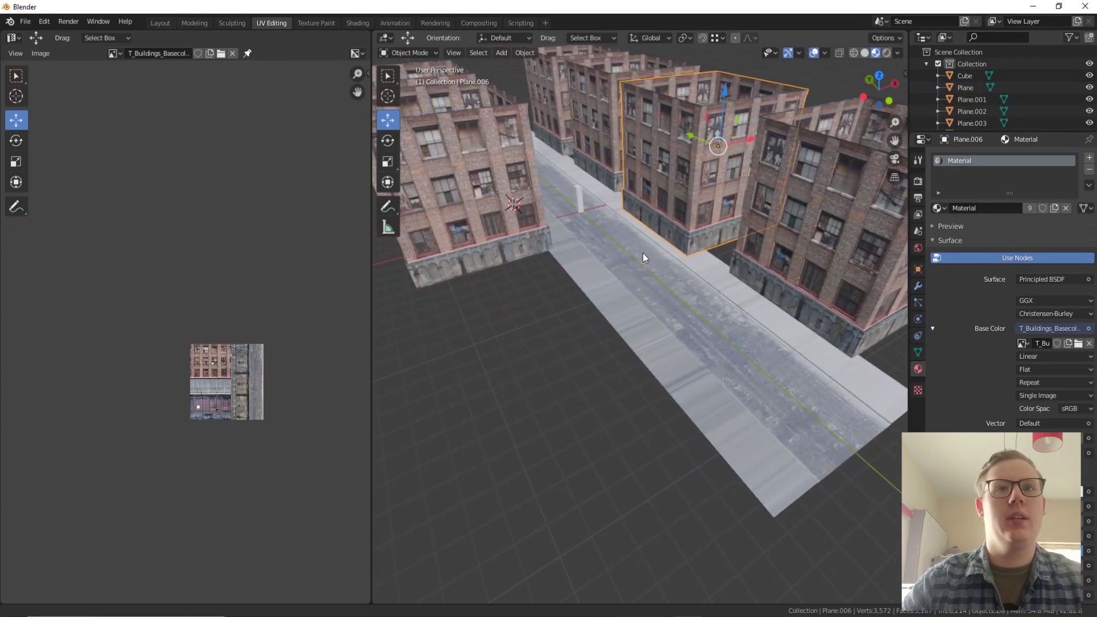
pyautogui.click(548, 341)
pyautogui.click(693, 236)
pyautogui.press('g')
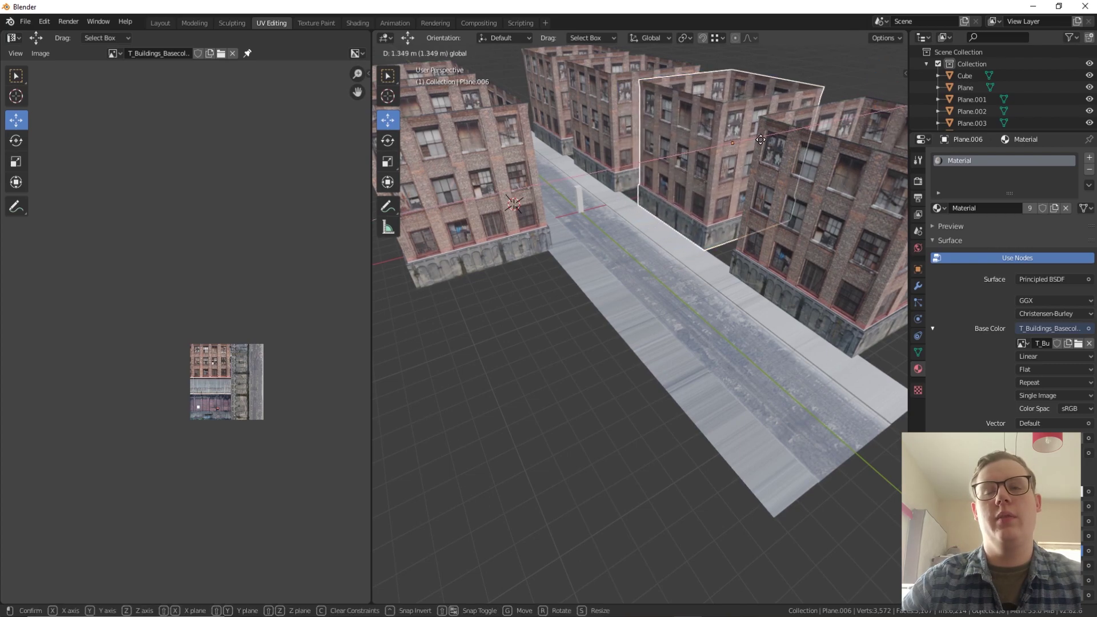
pyautogui.click(654, 280)
# Slide the end building Plane.005 along the Y axis against its neighbour and shift it about 0.81 m along the X axis
pyautogui.scroll(-4, 654, 280)
pyautogui.moveTo(654, 280); pyautogui.dragTo(678, 297, button='middle')
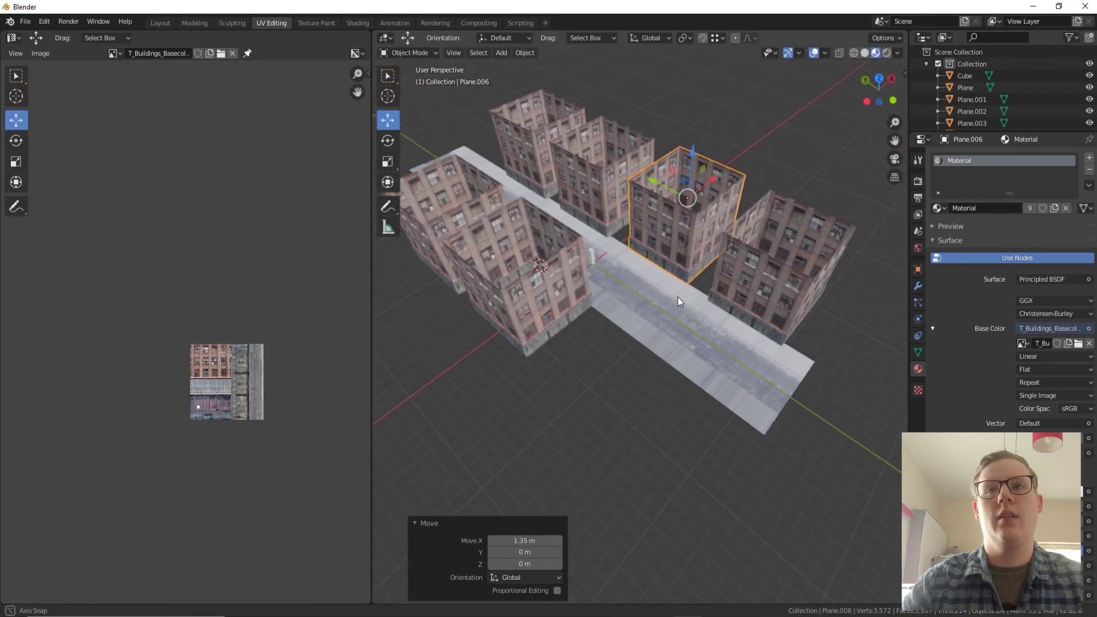
pyautogui.click(734, 283)
pyautogui.press('g')
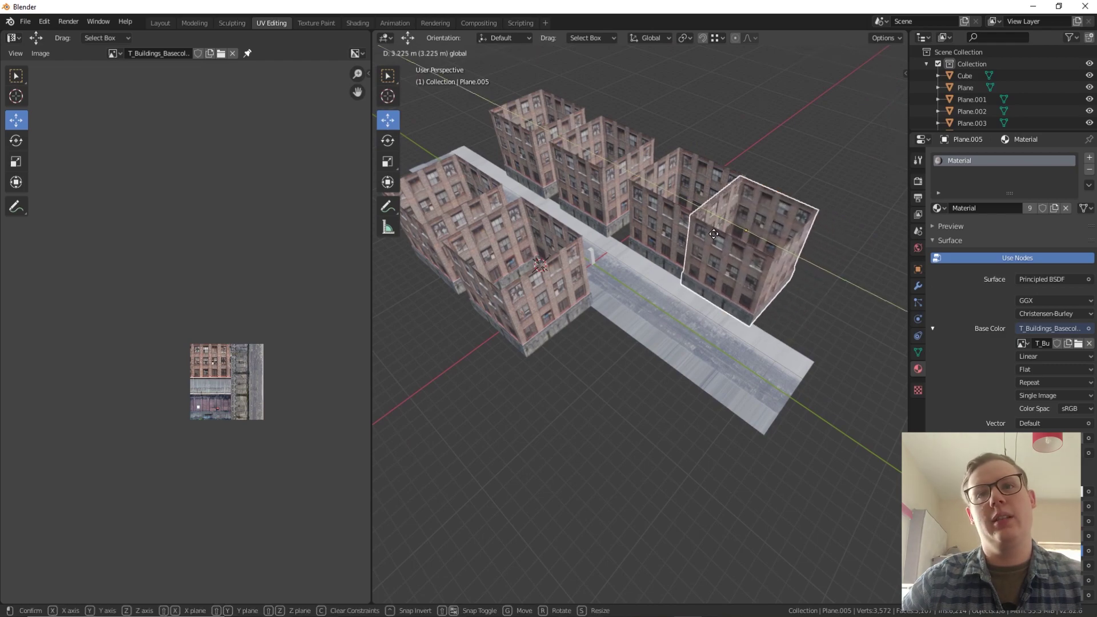
pyautogui.click(715, 238)
pyautogui.press('KP_Decimal')
pyautogui.moveTo(549, 331); pyautogui.dragTo(605, 303, button='middle')
pyautogui.moveTo(633, 244)
pyautogui.mouseDown()
pyautogui.moveTo(675, 245)
pyautogui.moveTo(650, 245)
pyautogui.mouseUp()
pyautogui.moveTo(650, 244); pyautogui.dragTo(755, 297, button='middle')
pyautogui.scroll(-5, 695, 250)
pyautogui.press('g')
pyautogui.press('x')
pyautogui.click(646, 271)
# Mirror the end building across the global Y axis and slide it along Y flush with its neighbour
pyautogui.rightClick(755, 297)
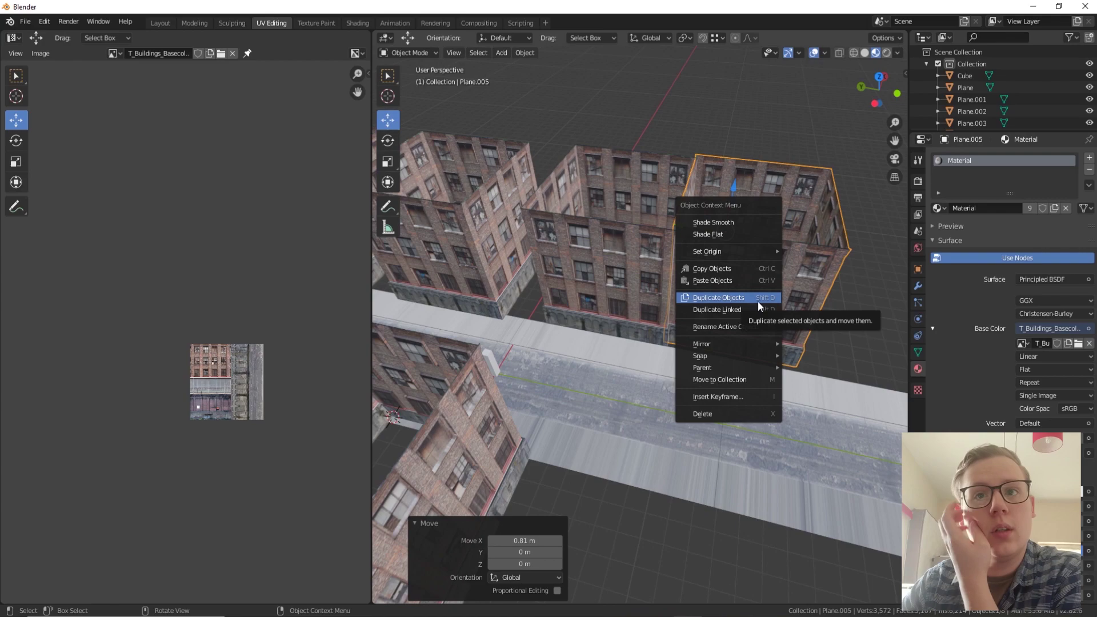
pyautogui.moveTo(737, 345)
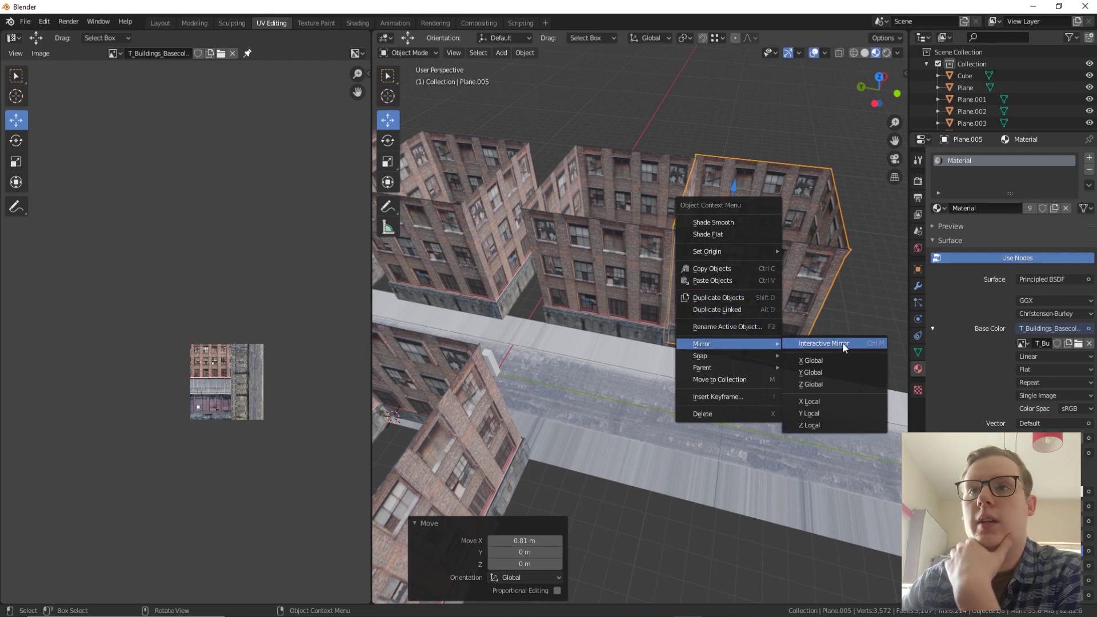
pyautogui.click(838, 372)
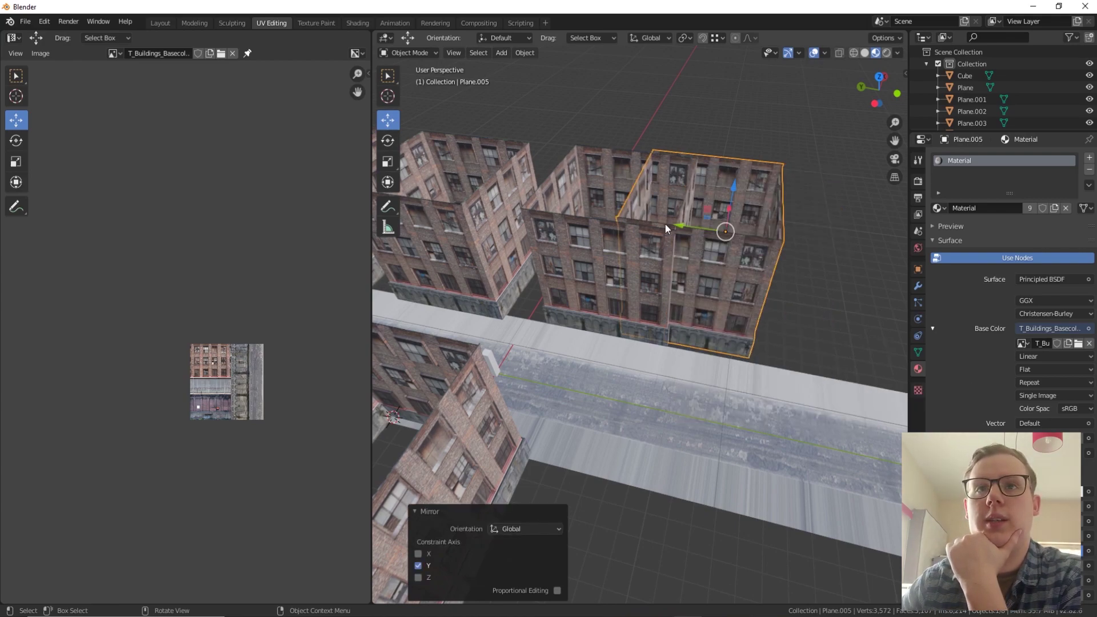
pyautogui.moveTo(682, 230); pyautogui.dragTo(702, 247)
# Move the Plane.003 building along the street to close the gap to the neighbouring row of buildings
pyautogui.moveTo(702, 247); pyautogui.dragTo(666, 304, button='middle')
pyautogui.scroll(5, 658, 274)
pyautogui.moveTo(646, 243); pyautogui.dragTo(660, 323, button='middle')
pyautogui.click(668, 331)
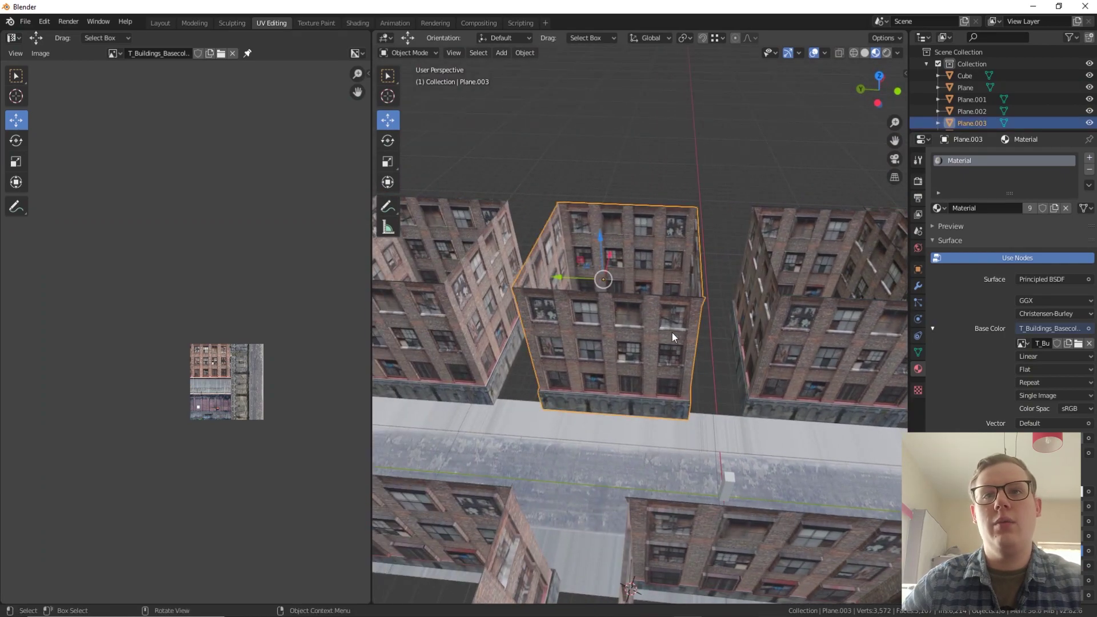
pyautogui.moveTo(589, 269); pyautogui.dragTo(648, 239)
pyautogui.moveTo(649, 242); pyautogui.dragTo(712, 264, button='middle')
pyautogui.moveTo(626, 252)
pyautogui.mouseDown()
pyautogui.moveTo(587, 231)
pyautogui.moveTo(612, 257)
pyautogui.mouseUp()
# Mirror the Plane.004 building across the global Y axis and slide it along Y to join the row, with a final 0.0772 m adjustment
pyautogui.moveTo(710, 333); pyautogui.dragTo(635, 306, button='middle')
pyautogui.hotkey('ctrl', 'v')
pyautogui.rightClick(635, 306)
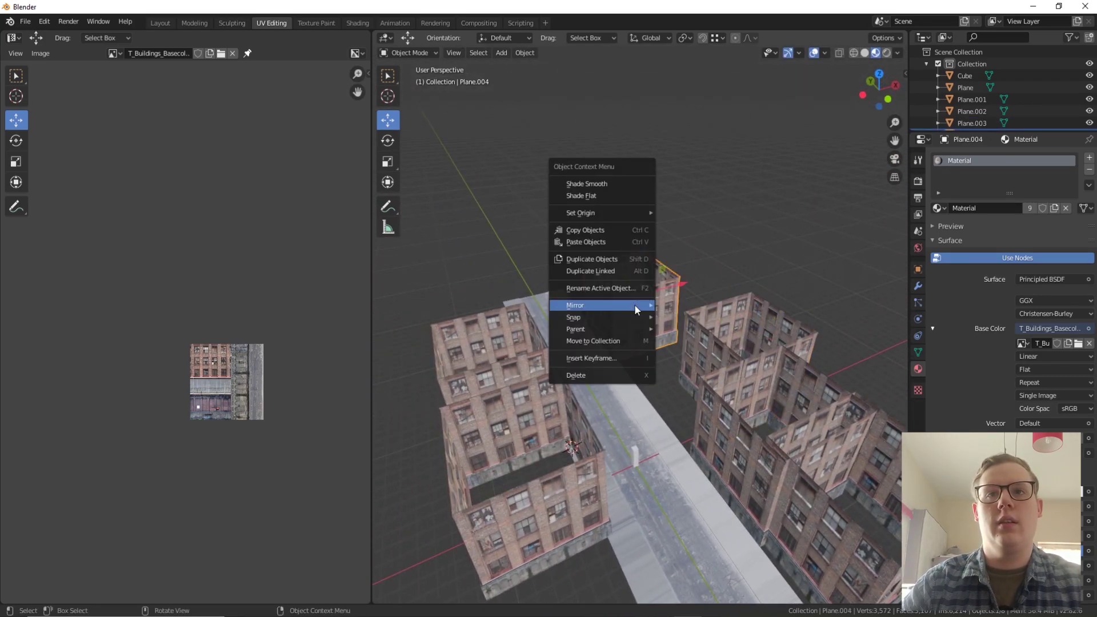
pyautogui.moveTo(640, 303)
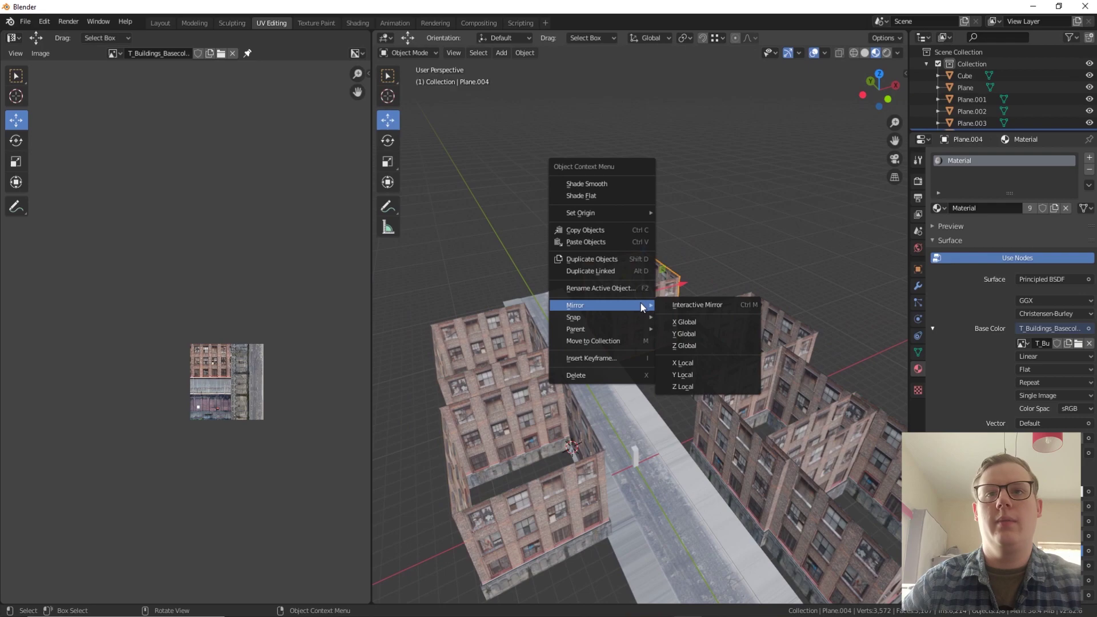
pyautogui.click(707, 332)
pyautogui.moveTo(615, 315); pyautogui.dragTo(646, 319, button='middle')
pyautogui.scroll(2, 614, 321)
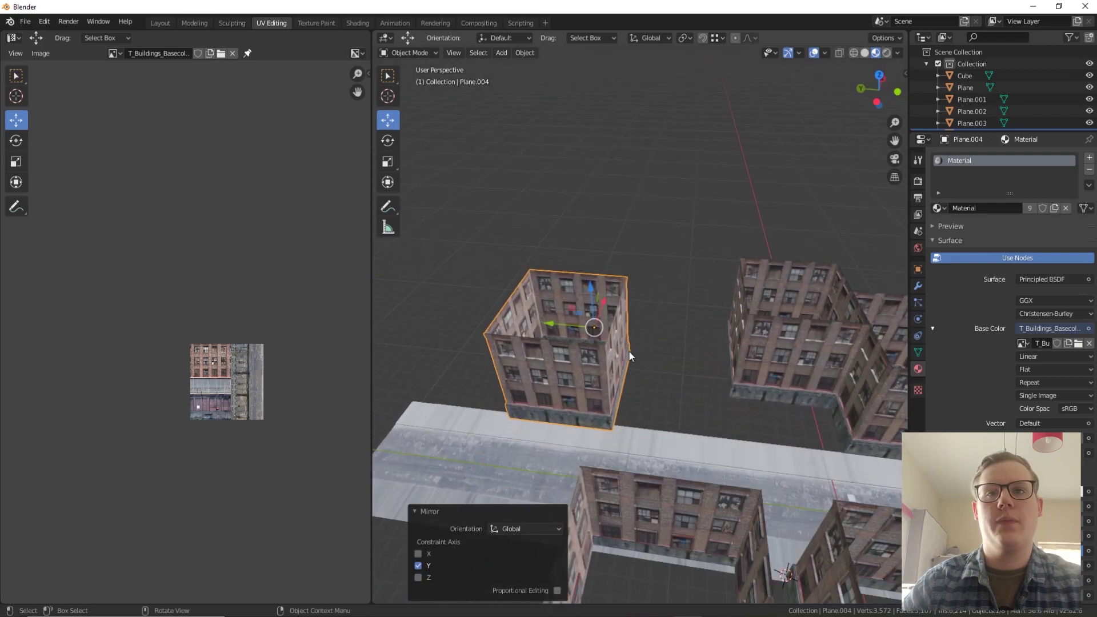
pyautogui.moveTo(567, 328); pyautogui.dragTo(694, 343)
pyautogui.moveTo(695, 343); pyautogui.dragTo(777, 289, button='middle')
pyautogui.hotkey('shift', 'd')
pyautogui.press('y')
pyautogui.click(708, 376)
# In edit mode, scale the road's outer pavement edges outward along the X axis so the pavement extends beneath the buildings, and return to object mode
pyautogui.scroll(-5, 776, 291)
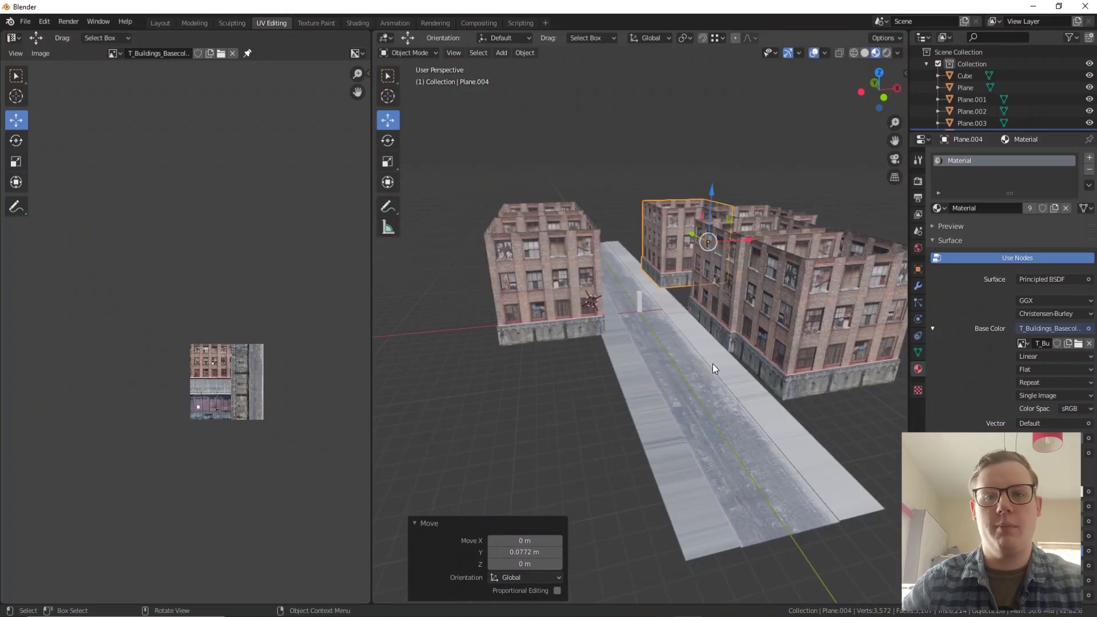
pyautogui.moveTo(702, 348); pyautogui.dragTo(679, 330, button='middle')
pyautogui.click(679, 330)
pyautogui.press('Tab')
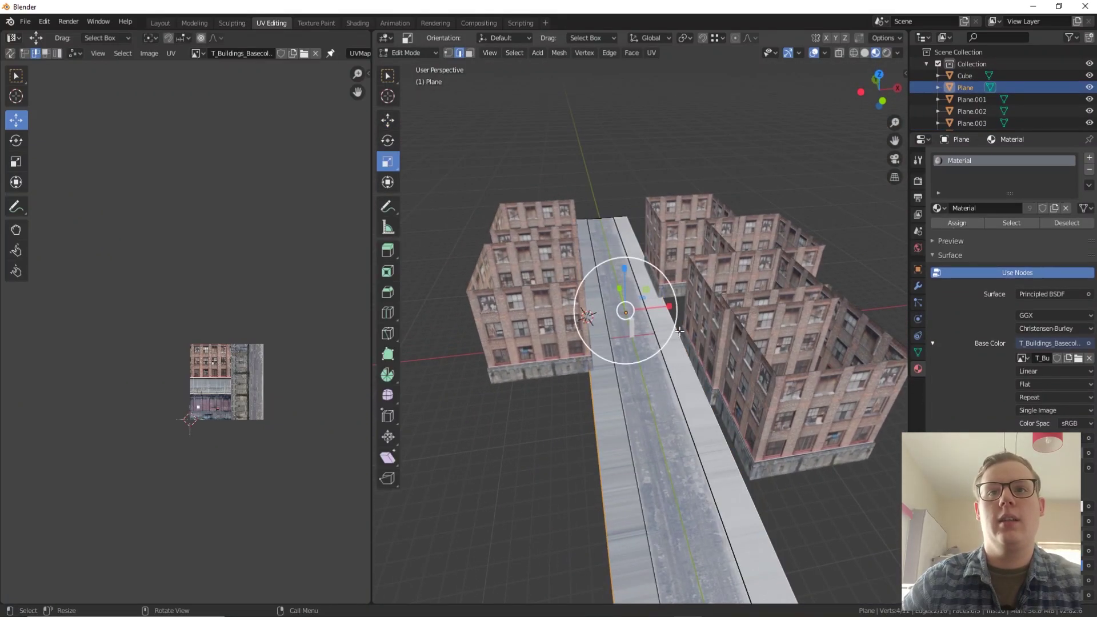
pyautogui.click(388, 74)
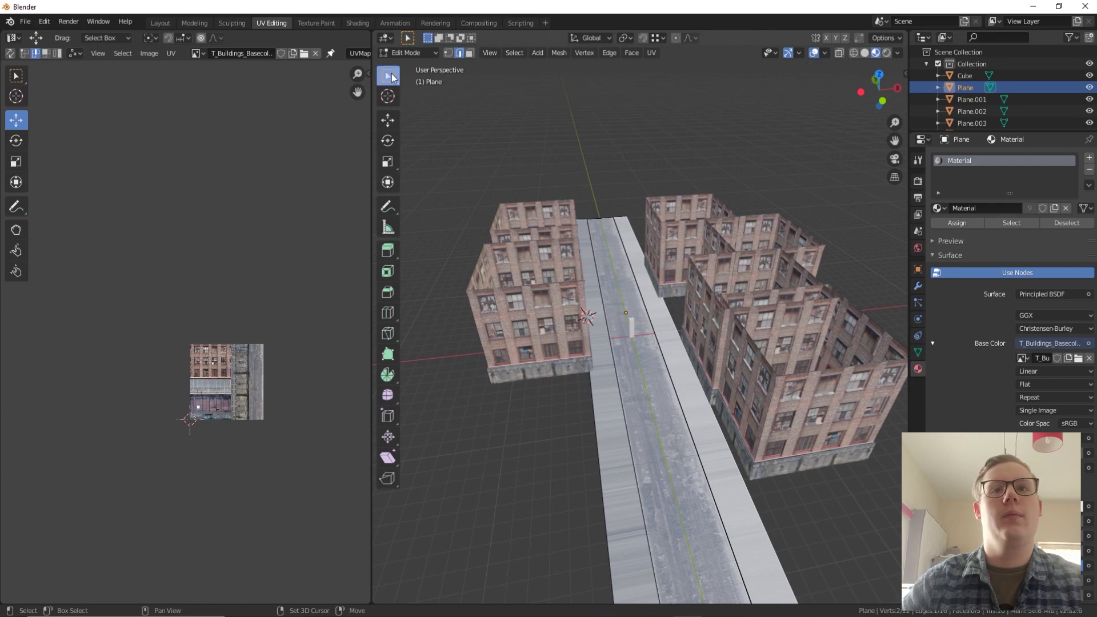
pyautogui.click(388, 161)
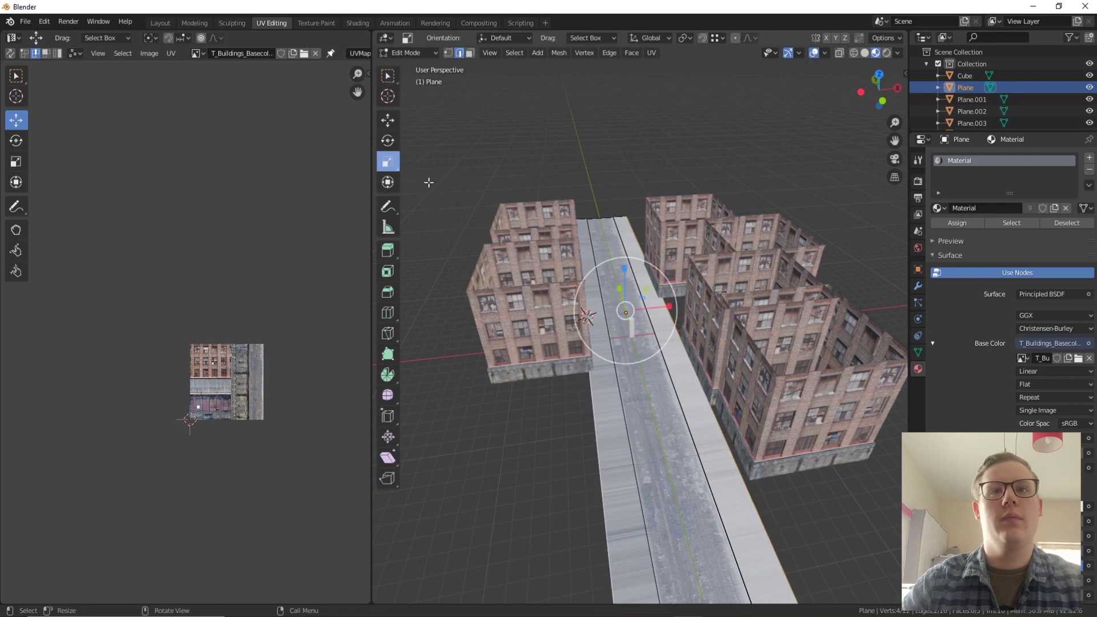
pyautogui.moveTo(672, 310); pyautogui.dragTo(764, 305)
pyautogui.press('Tab')
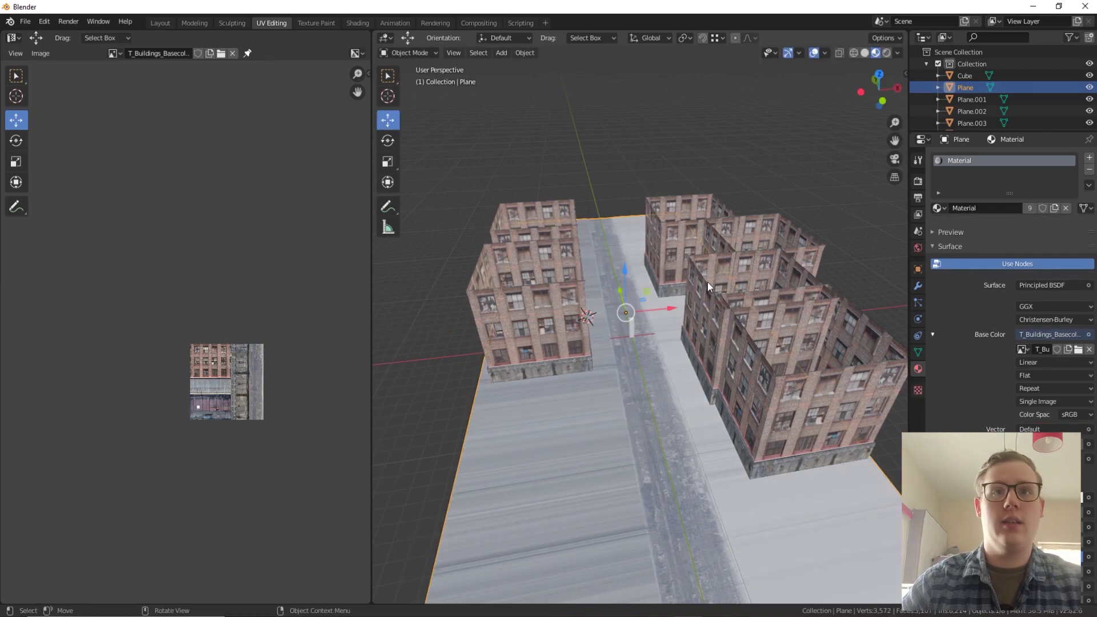
# Move the Plane.002 building 2.93 m along the Y axis so it meets the neighbouring building
pyautogui.click(565, 311)
pyautogui.moveTo(565, 311); pyautogui.dragTo(567, 252, button='middle')
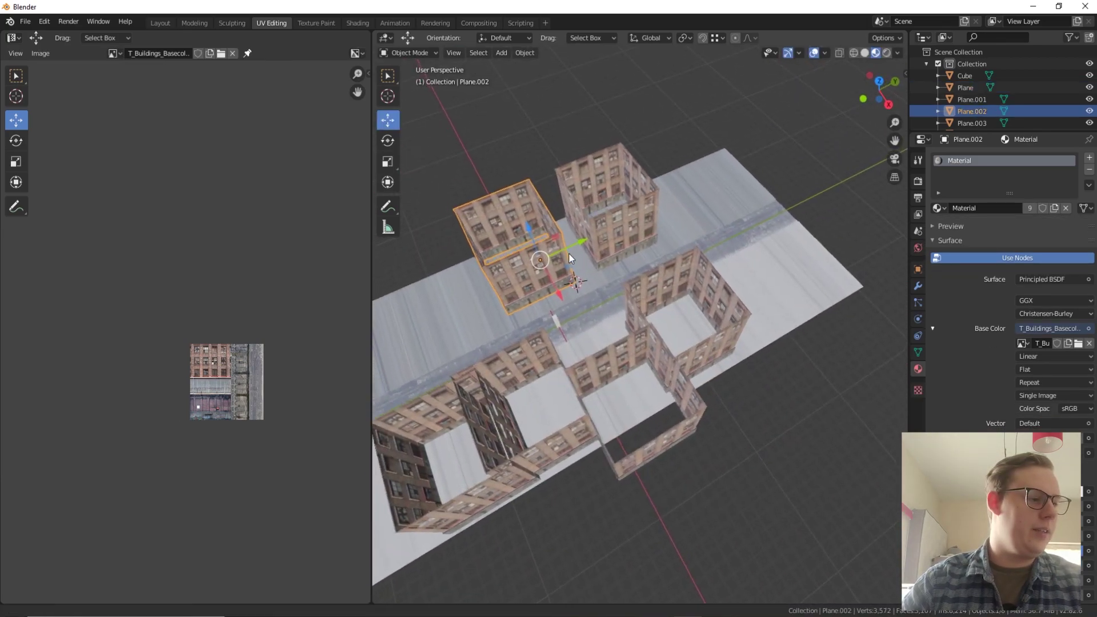
pyautogui.scroll(3, 694, 339)
pyautogui.moveTo(695, 340); pyautogui.dragTo(583, 352, button='middle')
pyautogui.moveTo(584, 356); pyautogui.dragTo(670, 346)
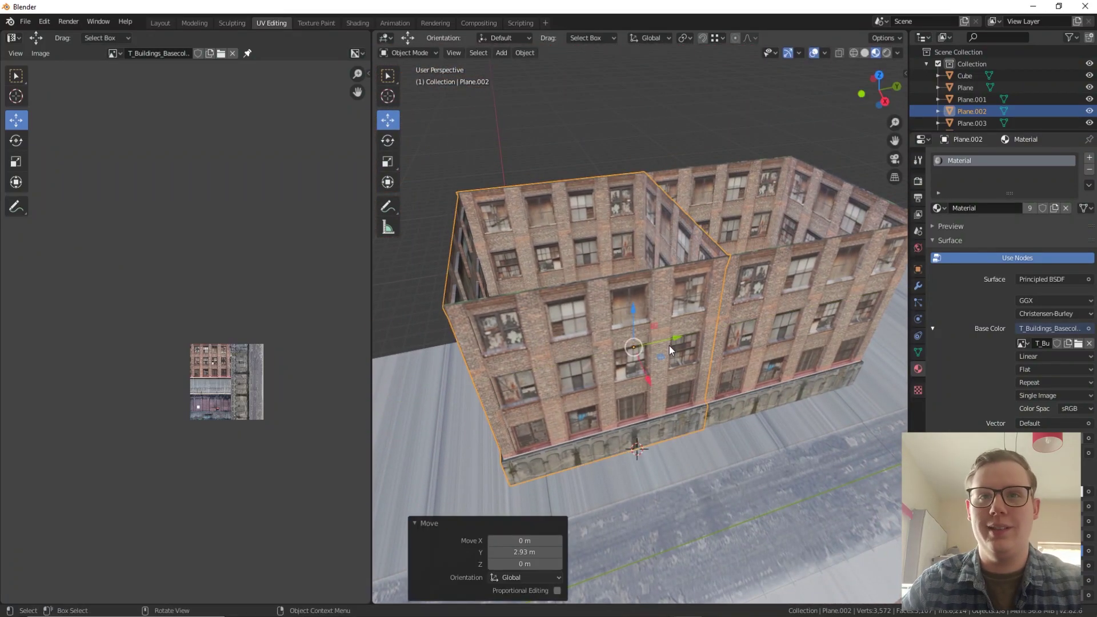
# Mirror the Plane.002 building across the global Y axis and slide it back along Y flush with its neighbour
pyautogui.rightClick(669, 345)
pyautogui.moveTo(667, 344)
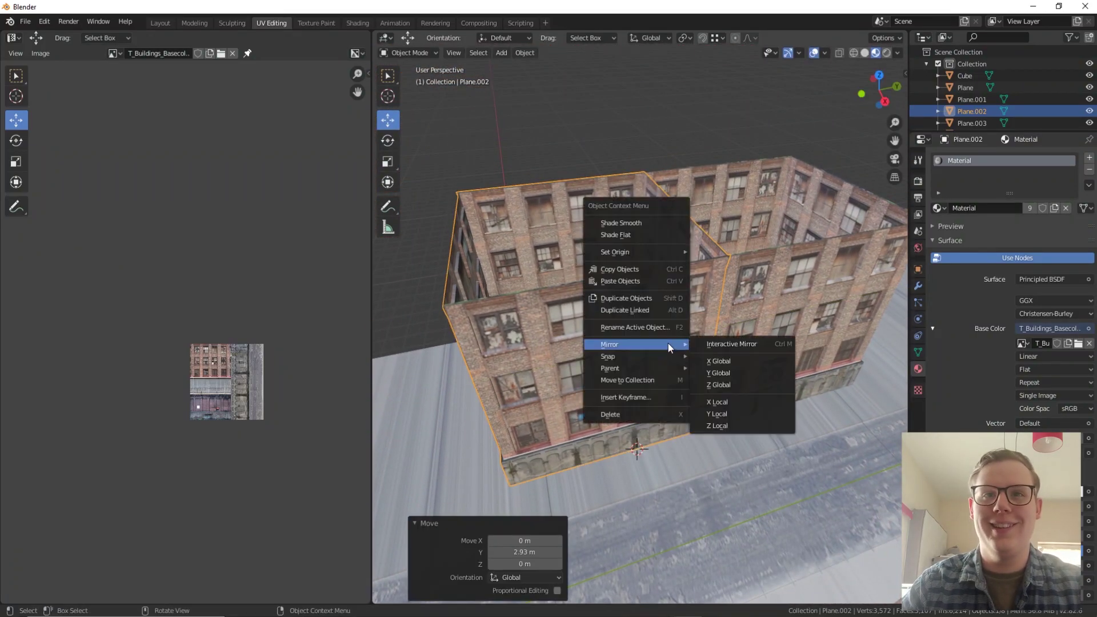
pyautogui.click(736, 376)
pyautogui.moveTo(671, 336); pyautogui.dragTo(594, 356)
# Duplicate the joined Plane.001 and Plane.002 buildings and place the copies further along the Y axis, leaving a side-street gap between the pairs
pyautogui.keyDown('shift'); pyautogui.click(749, 300); pyautogui.keyUp('shift')
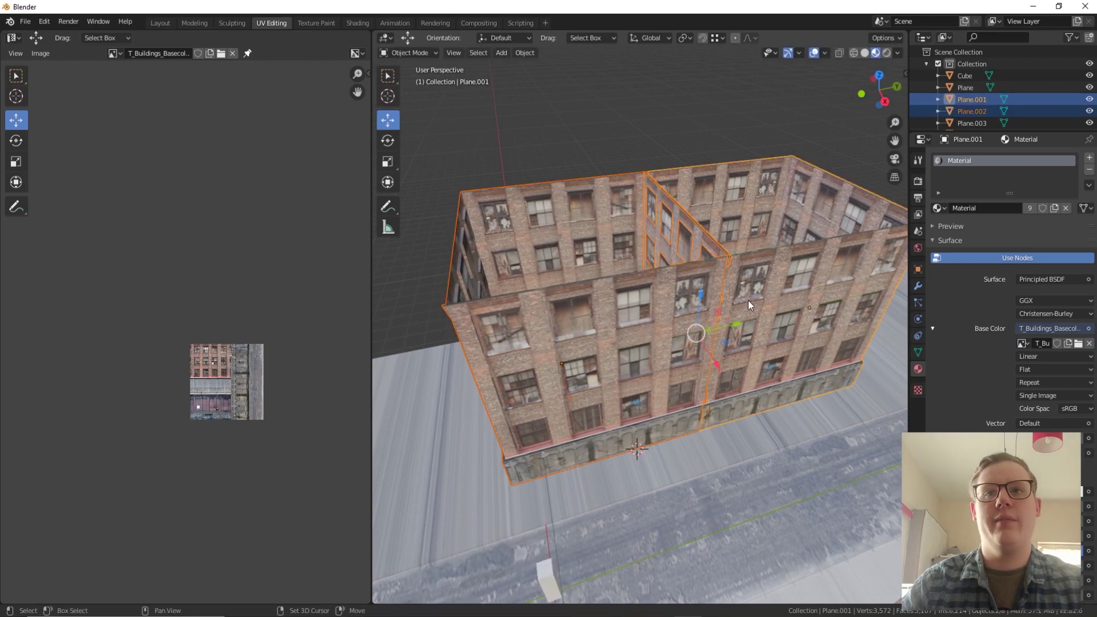
pyautogui.scroll(-2, 745, 322)
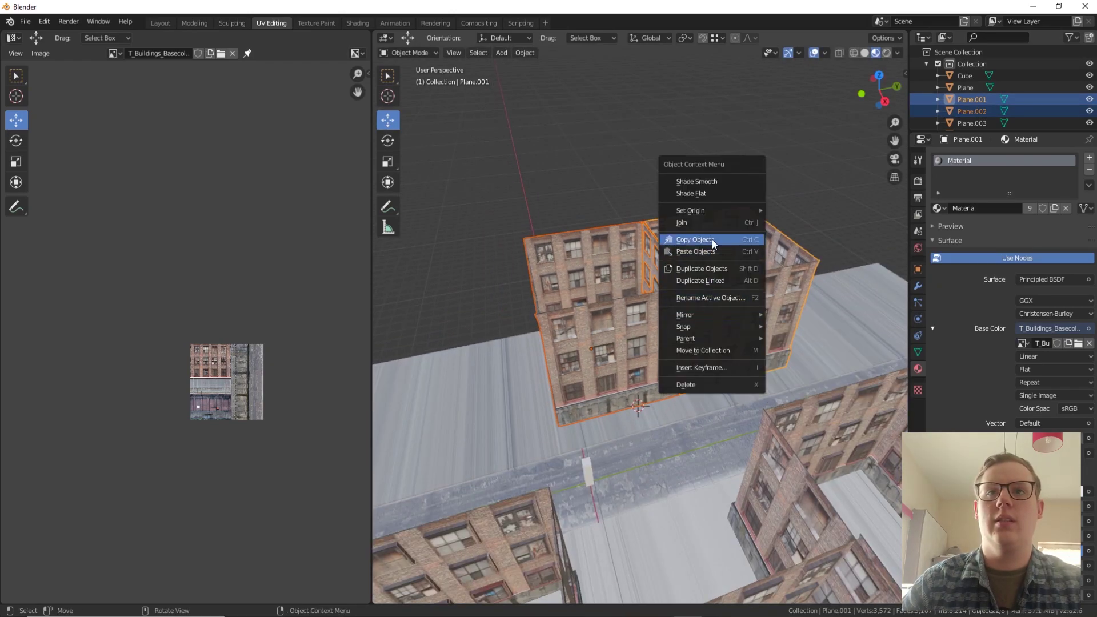
pyautogui.click(706, 269)
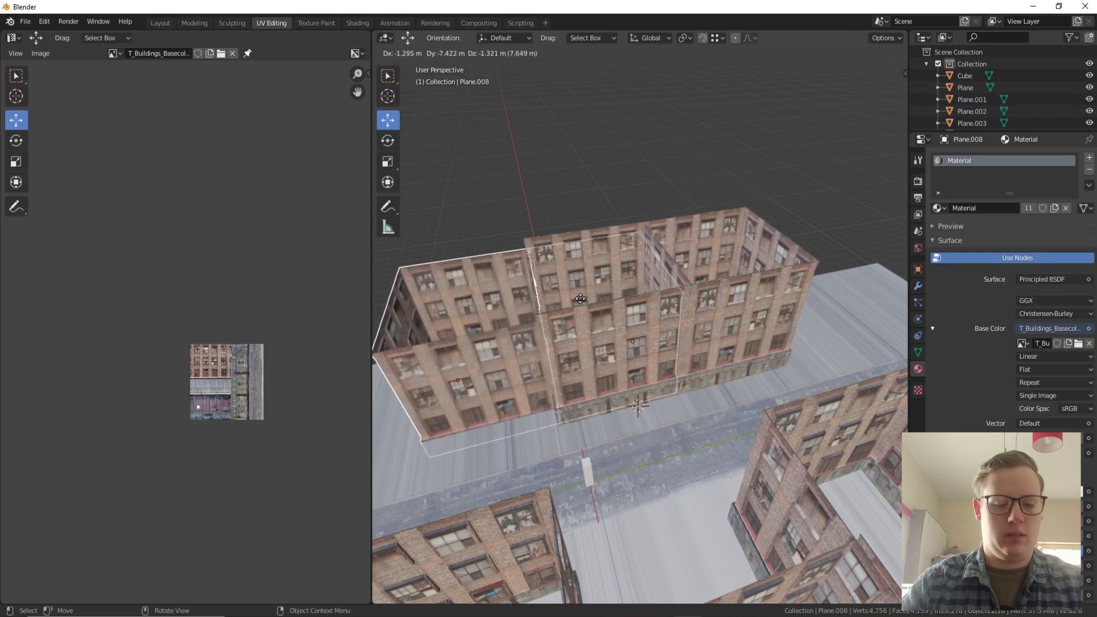
pyautogui.press('y')
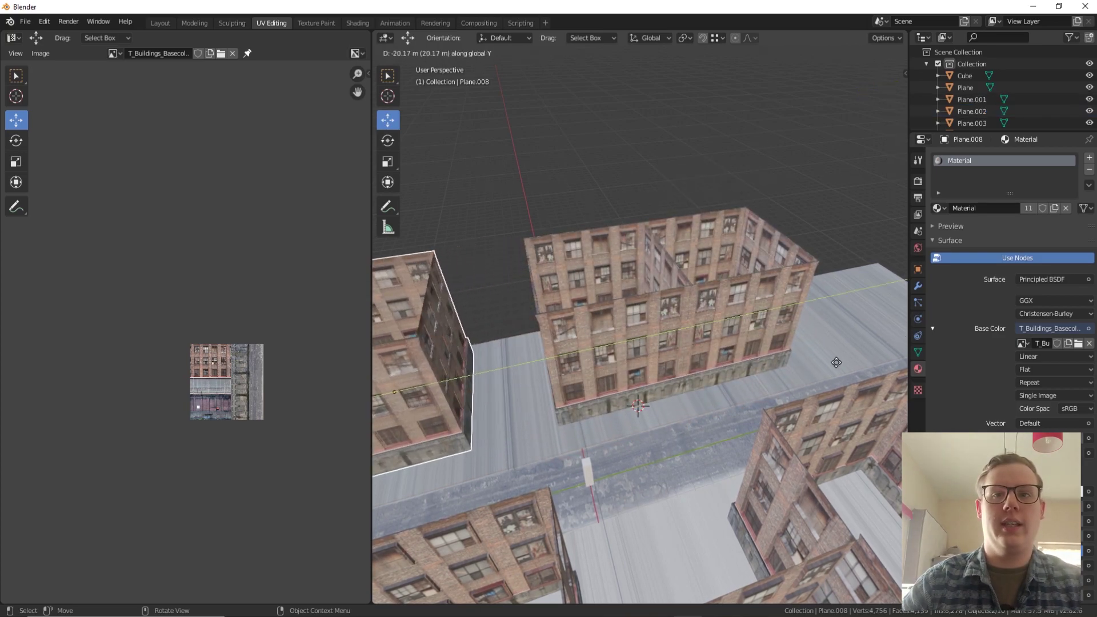
pyautogui.click(846, 353)
# In the road mesh's edit mode, add two loop cuts across the road and pavements to mark both sides of the side-street gap
pyautogui.moveTo(681, 356); pyautogui.dragTo(791, 368, button='middle')
pyautogui.click(792, 370)
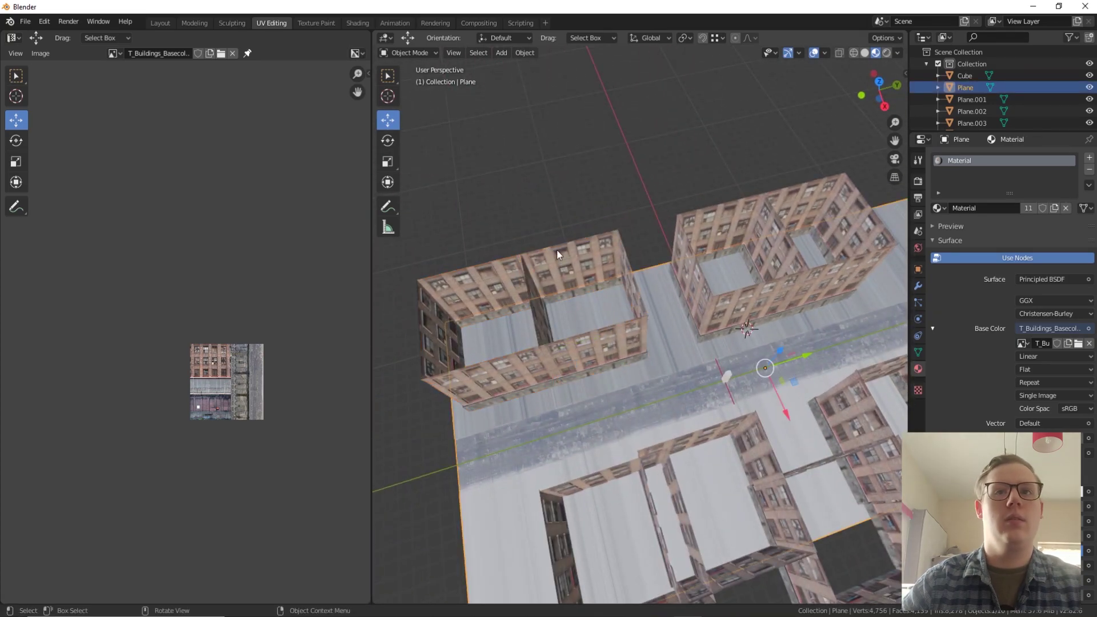
pyautogui.press('Tab')
pyautogui.click(670, 361)
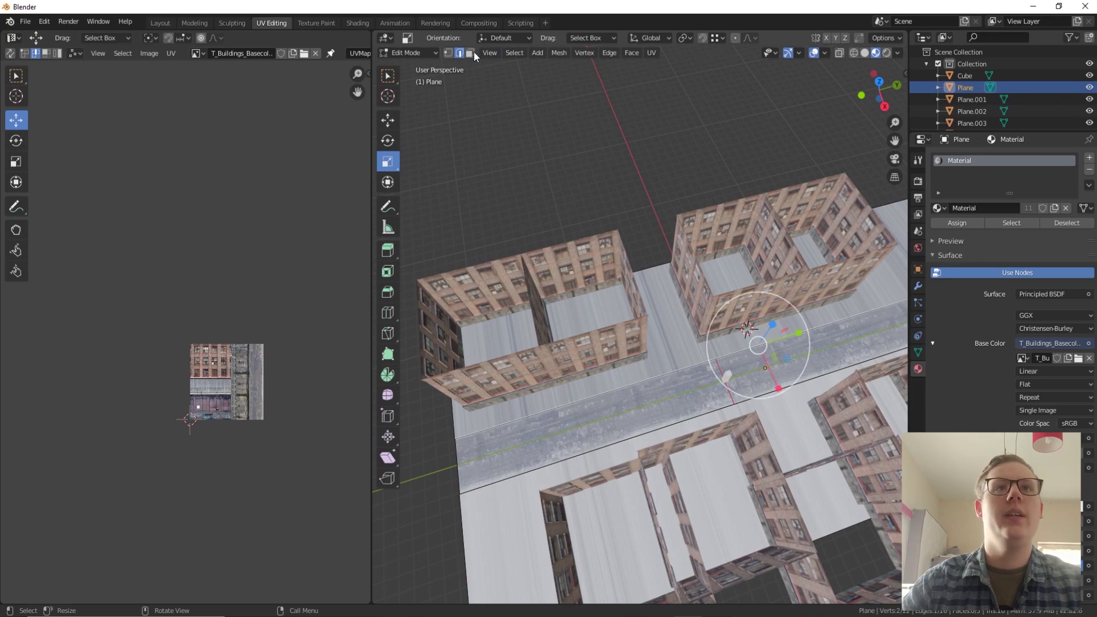
pyautogui.click(387, 313)
pyautogui.moveTo(699, 369); pyautogui.dragTo(697, 370)
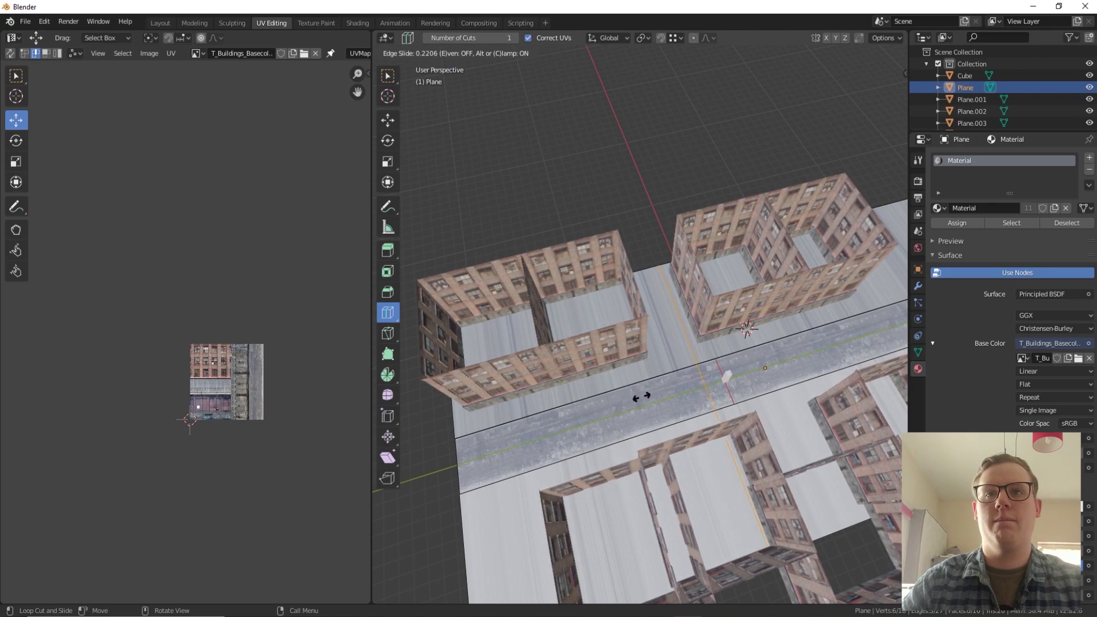
pyautogui.moveTo(642, 396); pyautogui.dragTo(641, 396)
pyautogui.moveTo(721, 375); pyautogui.dragTo(757, 370)
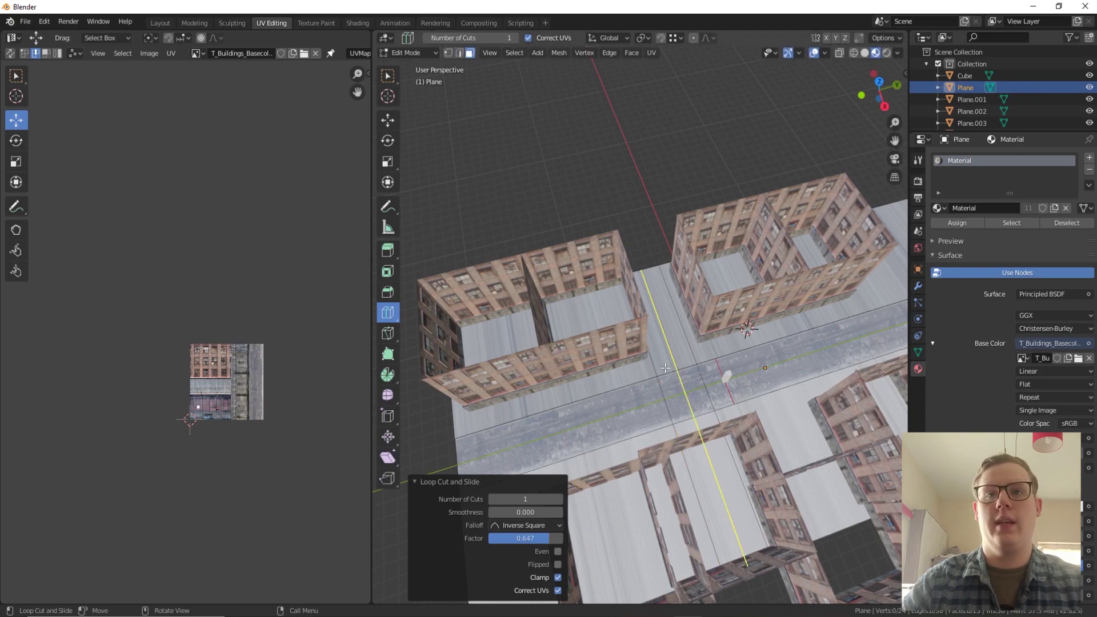
# Delete the pavement face and its kerb face between the two loop cuts in the gap between the buildings
pyautogui.press('Tab')
pyautogui.press('Tab')
pyautogui.scroll(8, 728, 385)
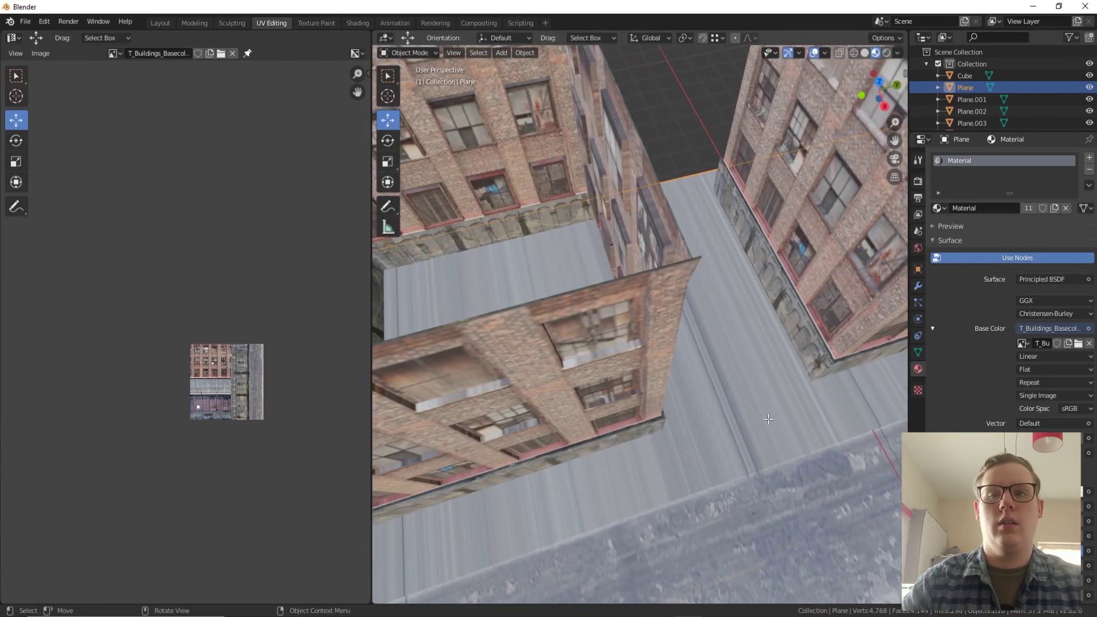
pyautogui.moveTo(761, 408); pyautogui.dragTo(727, 387, button='middle')
pyautogui.click(463, 53)
pyautogui.click(470, 52)
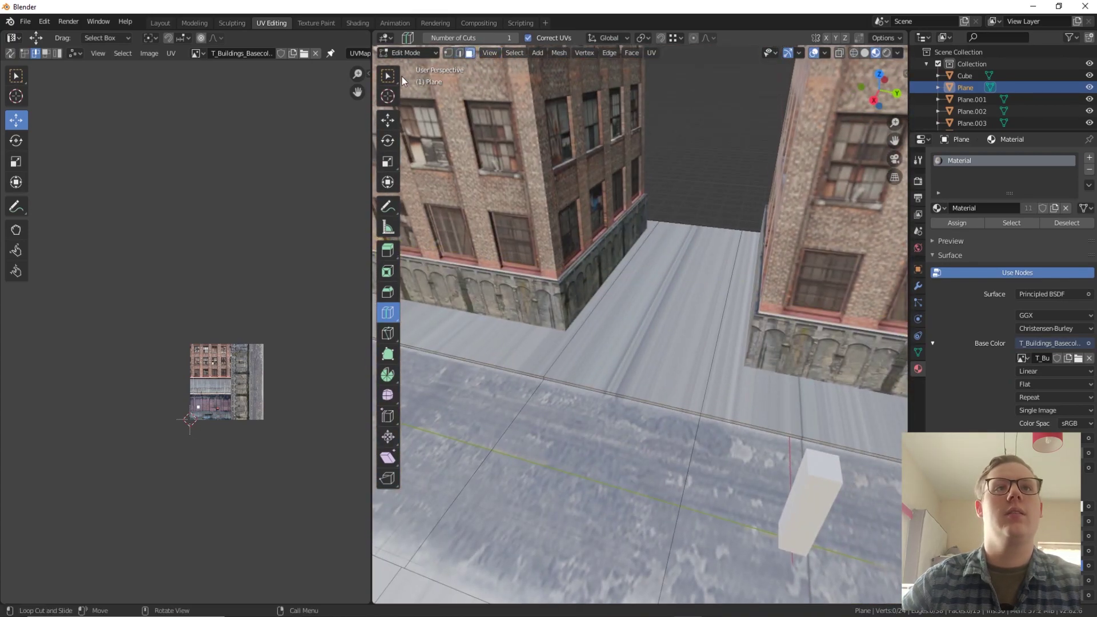
pyautogui.click(393, 79)
pyautogui.click(639, 366)
pyautogui.press('x')
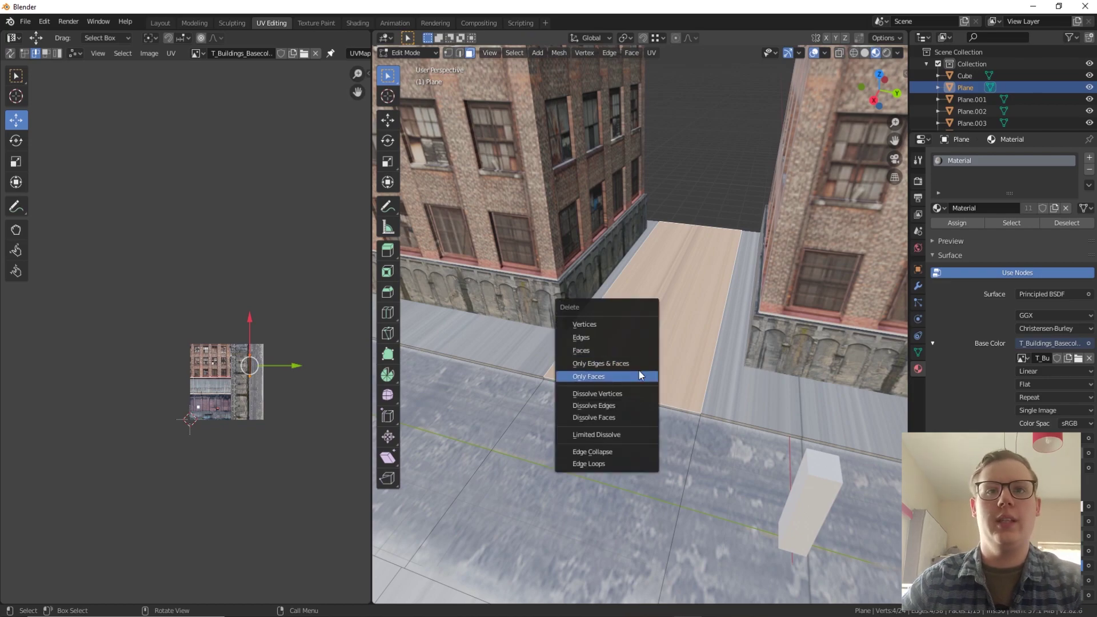
pyautogui.click(619, 349)
pyautogui.click(621, 397)
pyautogui.press('x')
pyautogui.click(621, 397)
pyautogui.click(621, 398)
# Extrude the road edge at the opening -10.5 m along the X axis to form the side road between the buildings
pyautogui.click(459, 53)
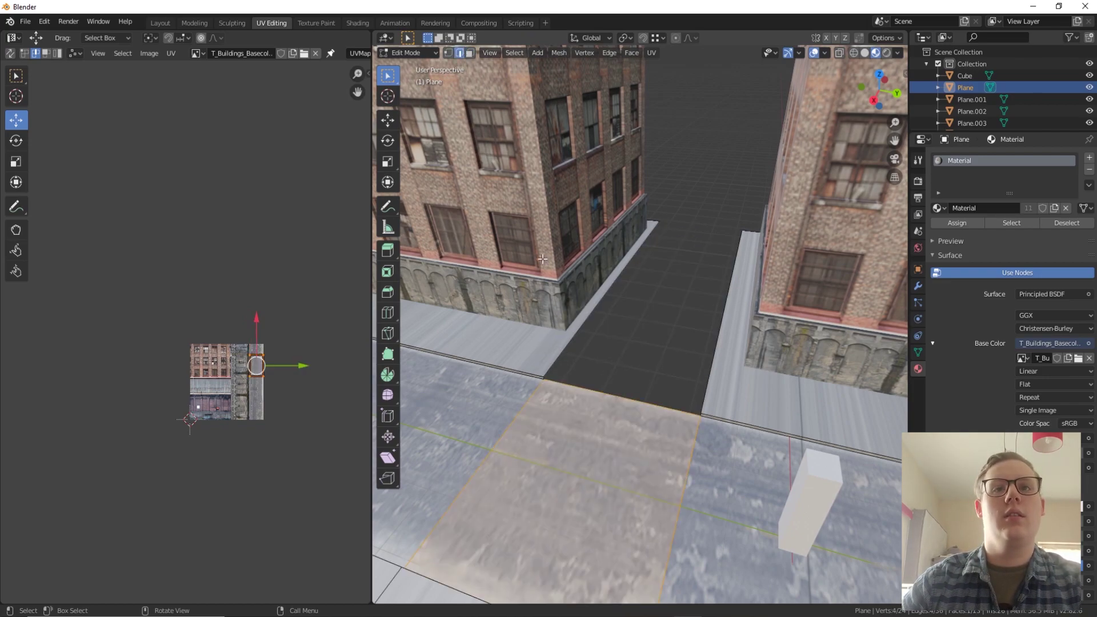
pyautogui.click(602, 390)
pyautogui.press('e')
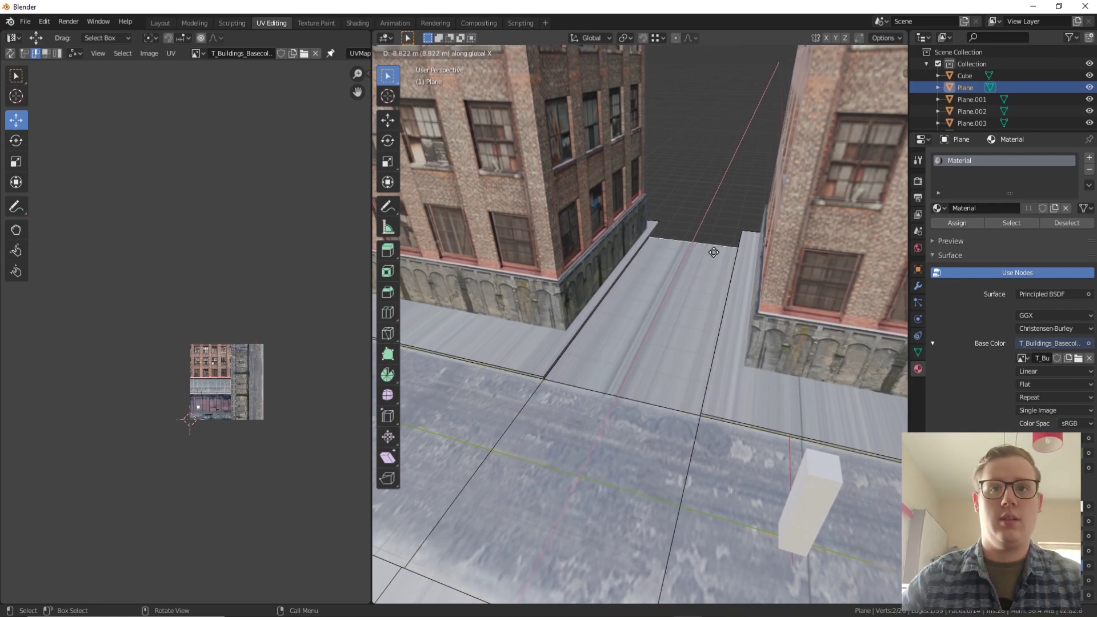
pyautogui.press('x')
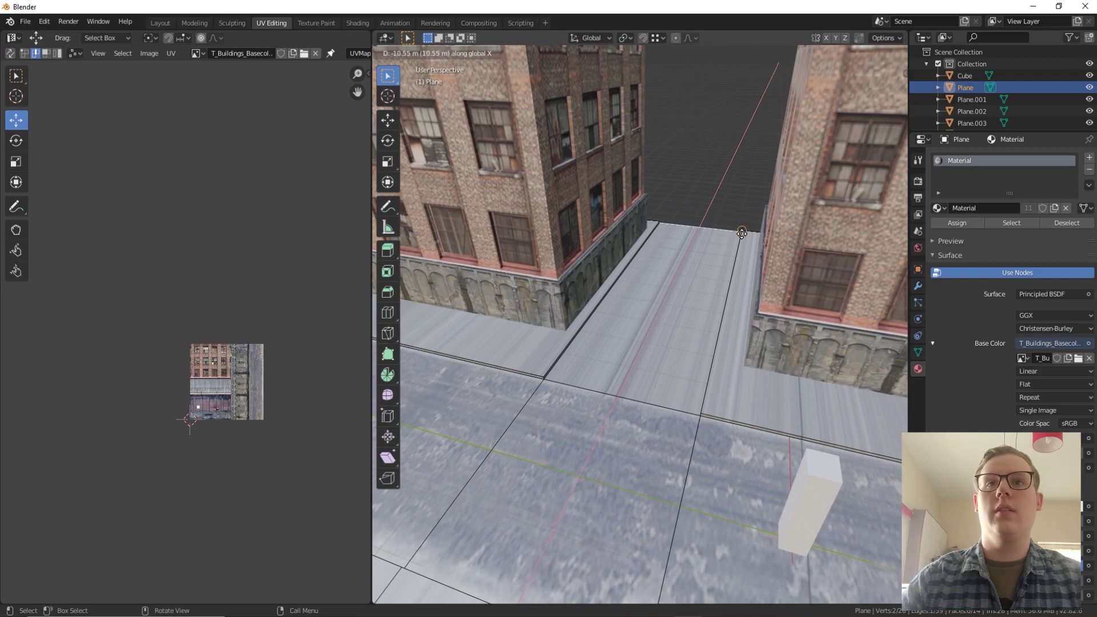
pyautogui.click(727, 239)
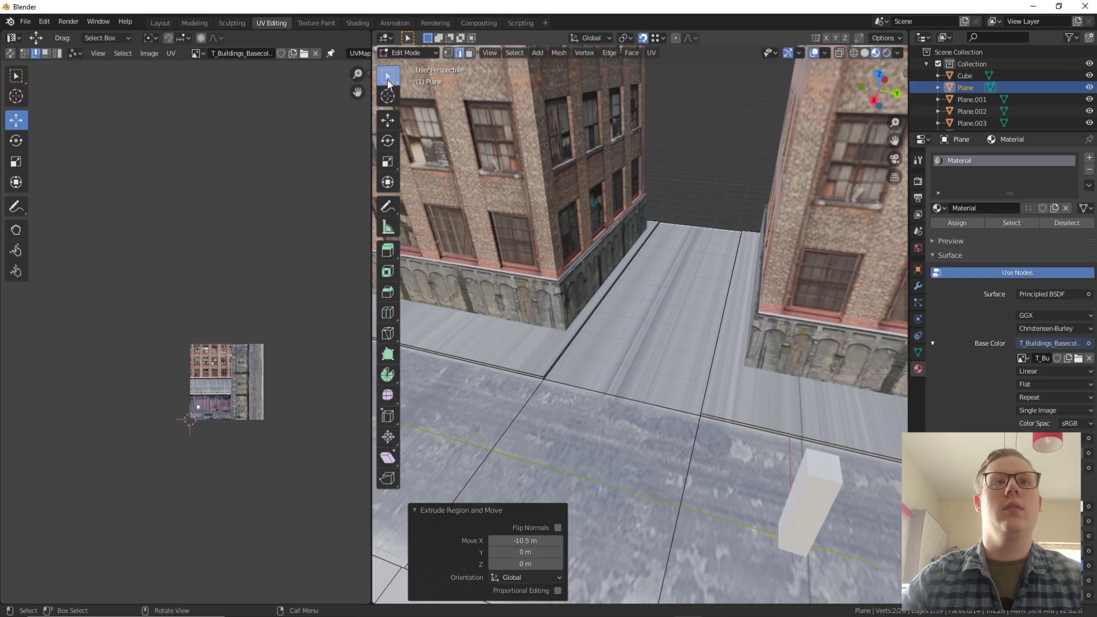
# Bridge the side road's edge with the pavement edge along the first building pair to close the kerb
pyautogui.scroll(5, 613, 264)
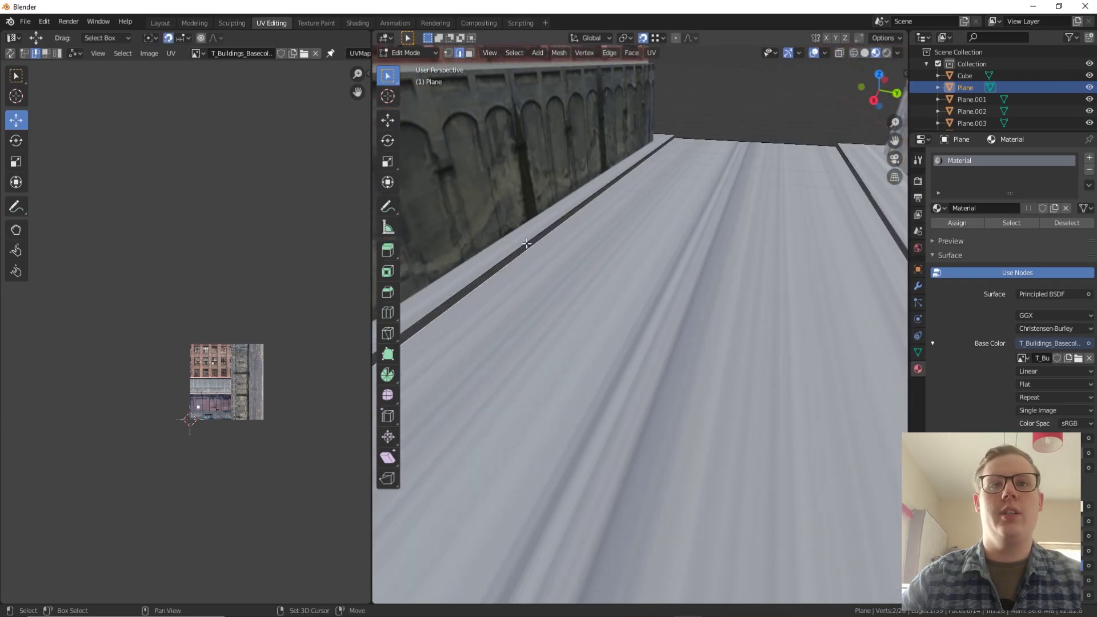
pyautogui.click(527, 242)
pyautogui.rightClick(527, 243)
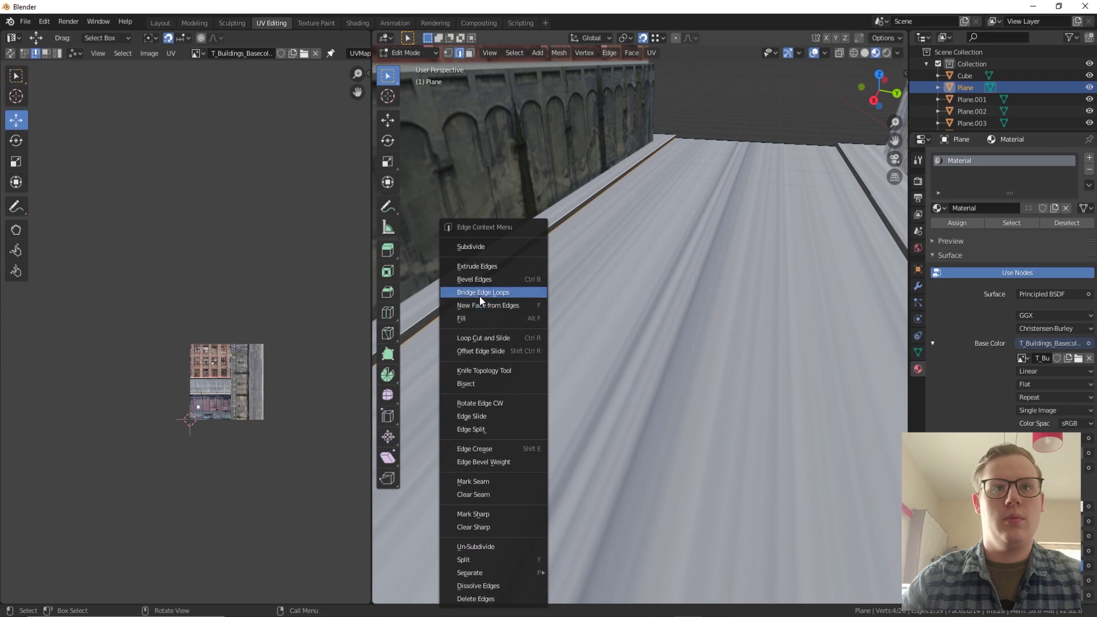
pyautogui.press('Escape')
pyautogui.press('F3')
pyautogui.write('bri')
pyautogui.press('Return')
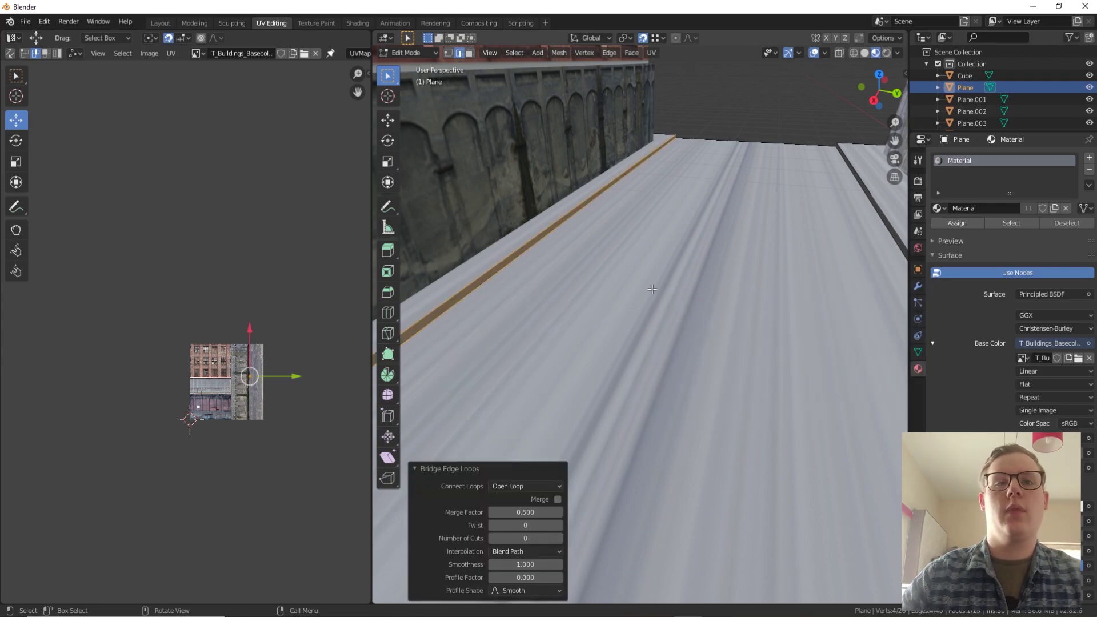
# Bridge the opposite side road edge with its facing pavement edge to form the second kerb
pyautogui.click(873, 200)
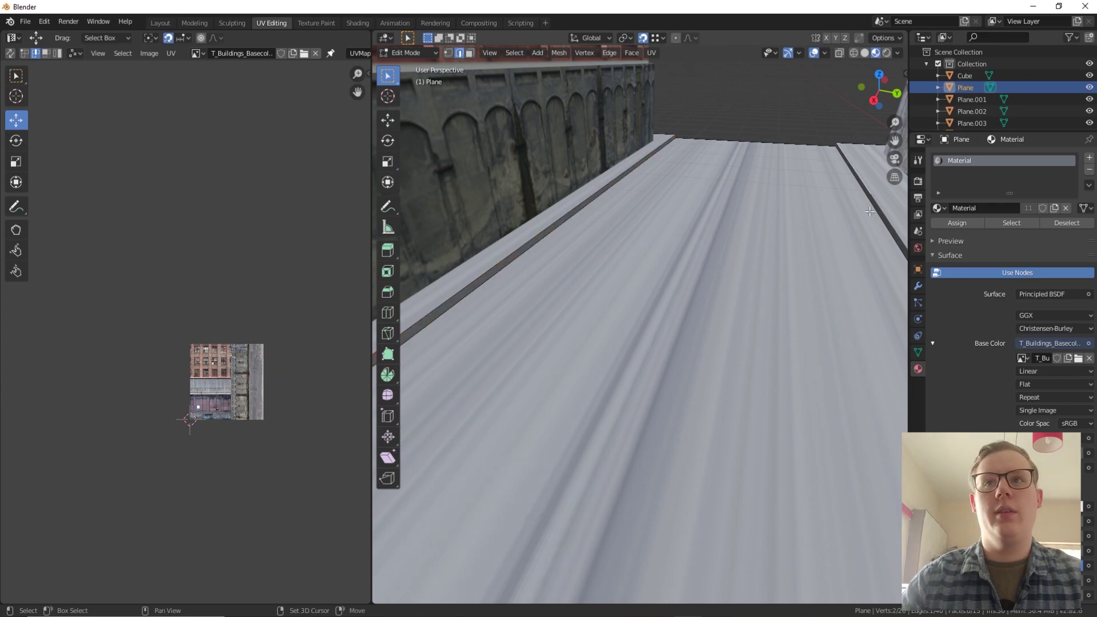
pyautogui.rightClick(879, 213)
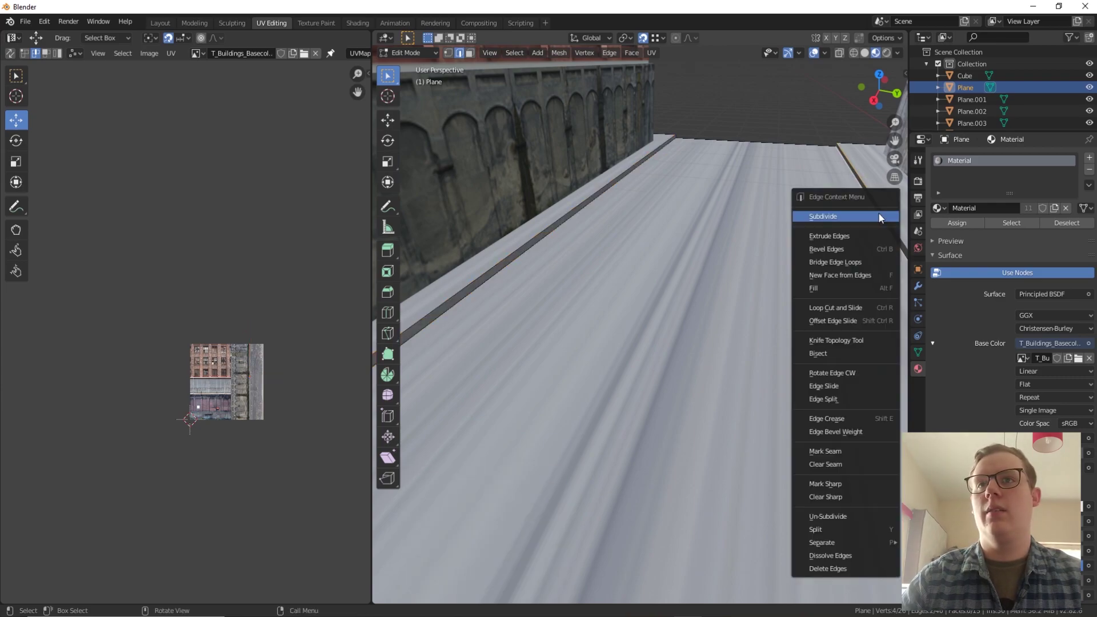
pyautogui.click(850, 262)
# Select the side road face between the buildings and unwrap it
pyautogui.moveTo(630, 195); pyautogui.dragTo(678, 224, button='middle')
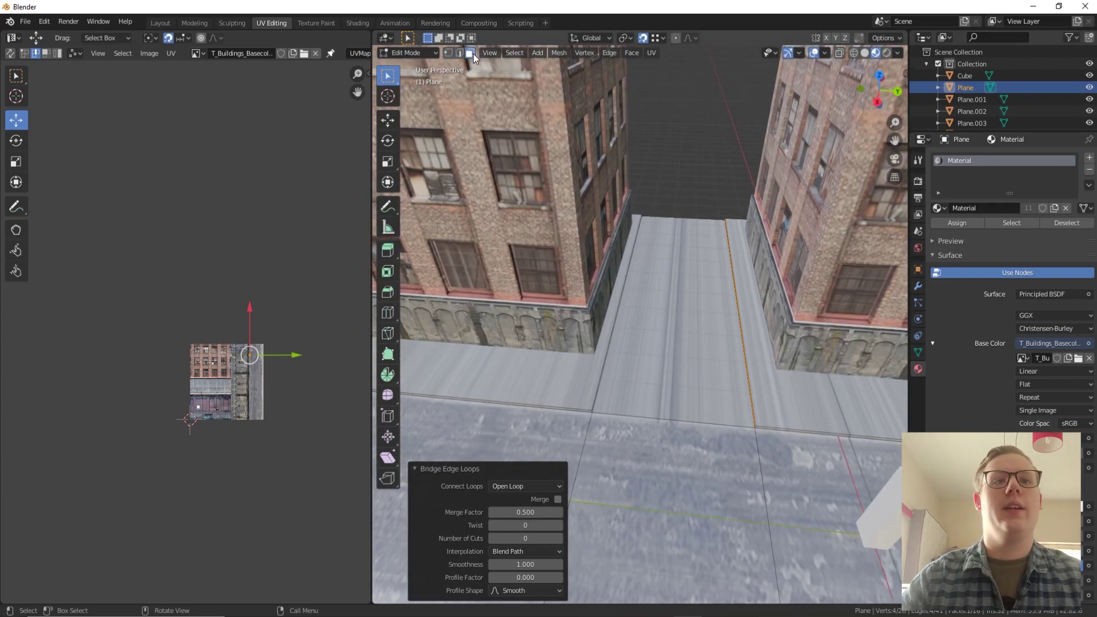
pyautogui.click(703, 314)
pyautogui.scroll(5, 256, 394)
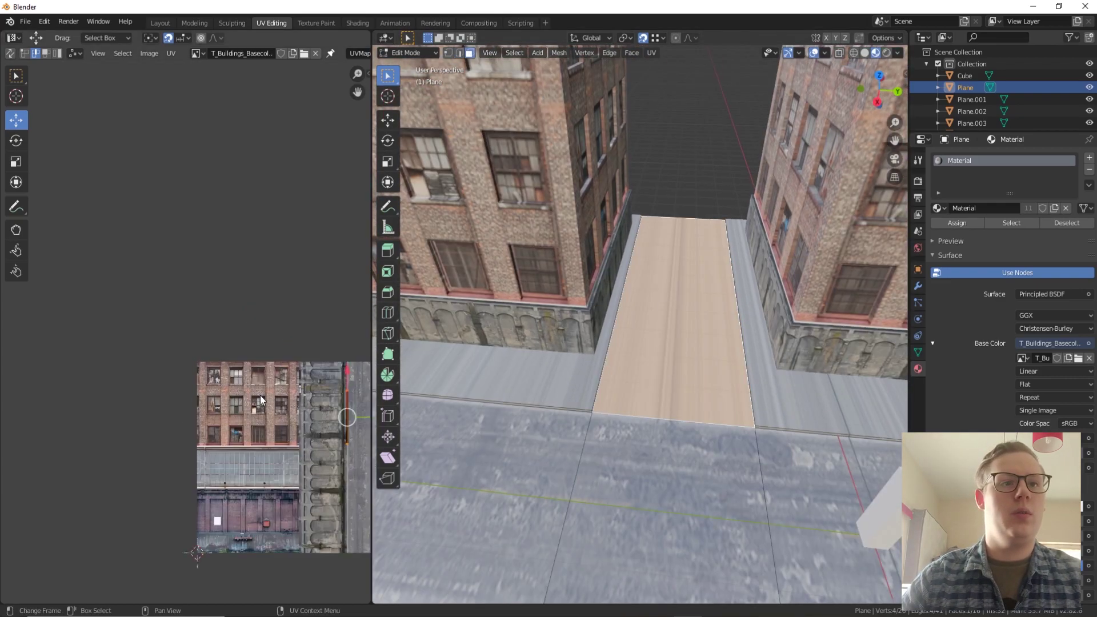
pyautogui.rightClick(715, 321)
pyautogui.moveTo(694, 414)
pyautogui.click(798, 417)
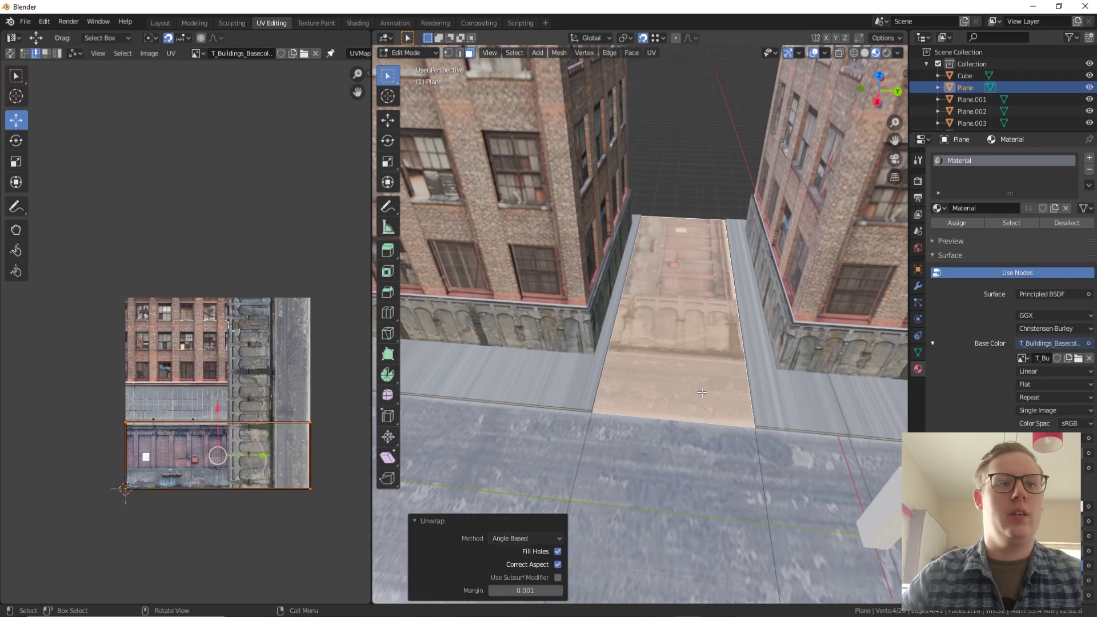
pyautogui.click(16, 140)
pyautogui.click(258, 427)
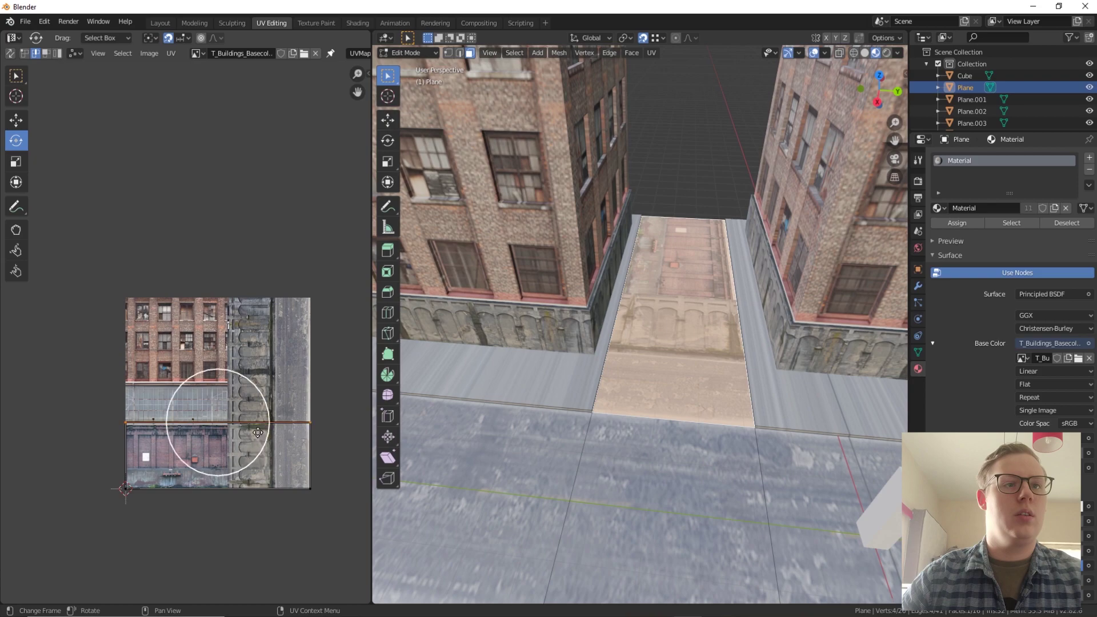
pyautogui.click(218, 460)
pyautogui.keyDown('shift'); pyautogui.click(262, 424); pyautogui.keyUp('shift')
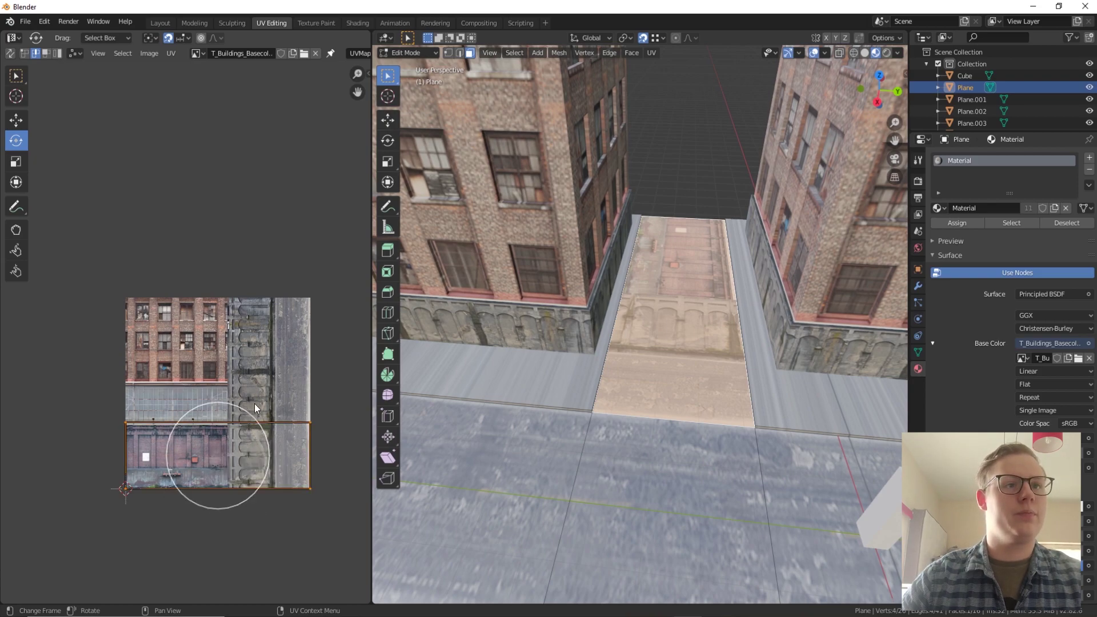
pyautogui.moveTo(247, 414); pyautogui.dragTo(241, 481)
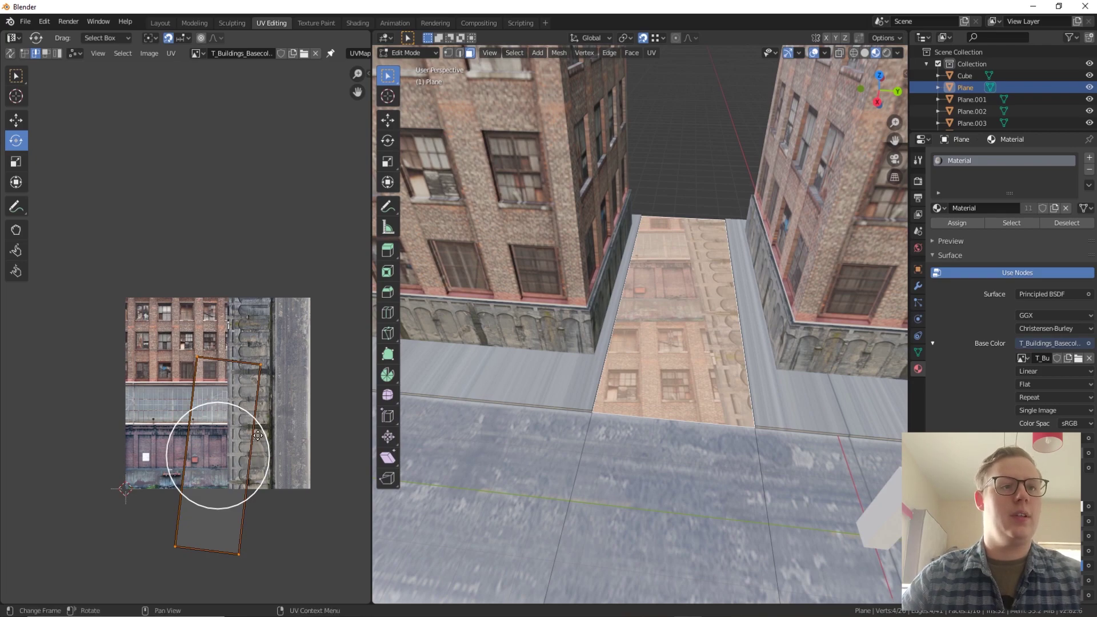
pyautogui.write('r90')
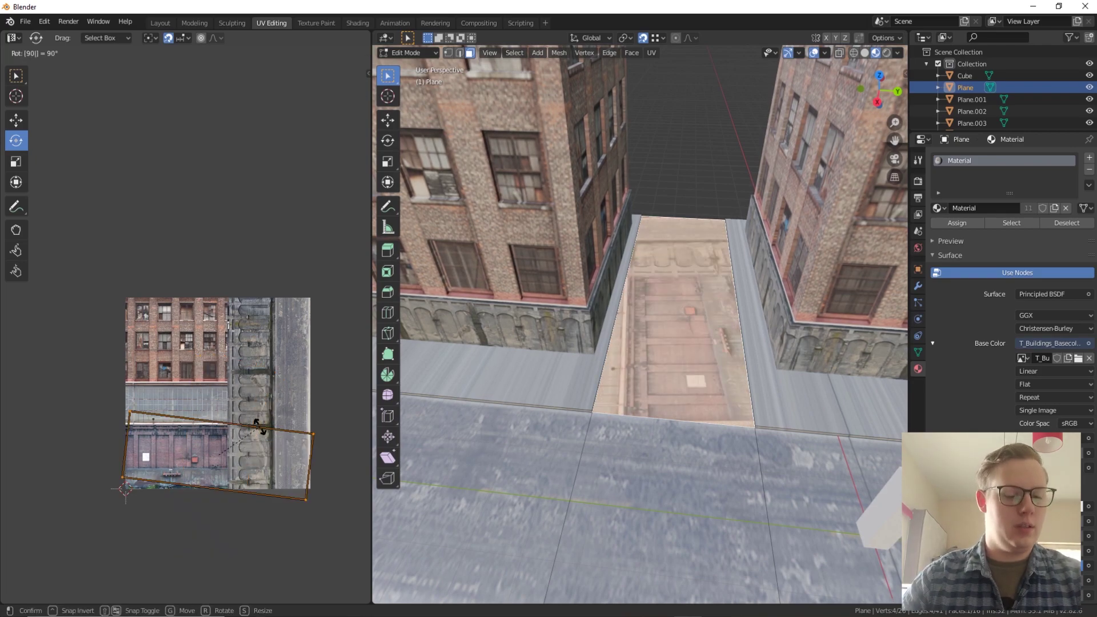
pyautogui.press('Return')
pyautogui.press('c')
pyautogui.middleClick(261, 433)
pyautogui.press('Escape')
pyautogui.press('c')
pyautogui.click(259, 427)
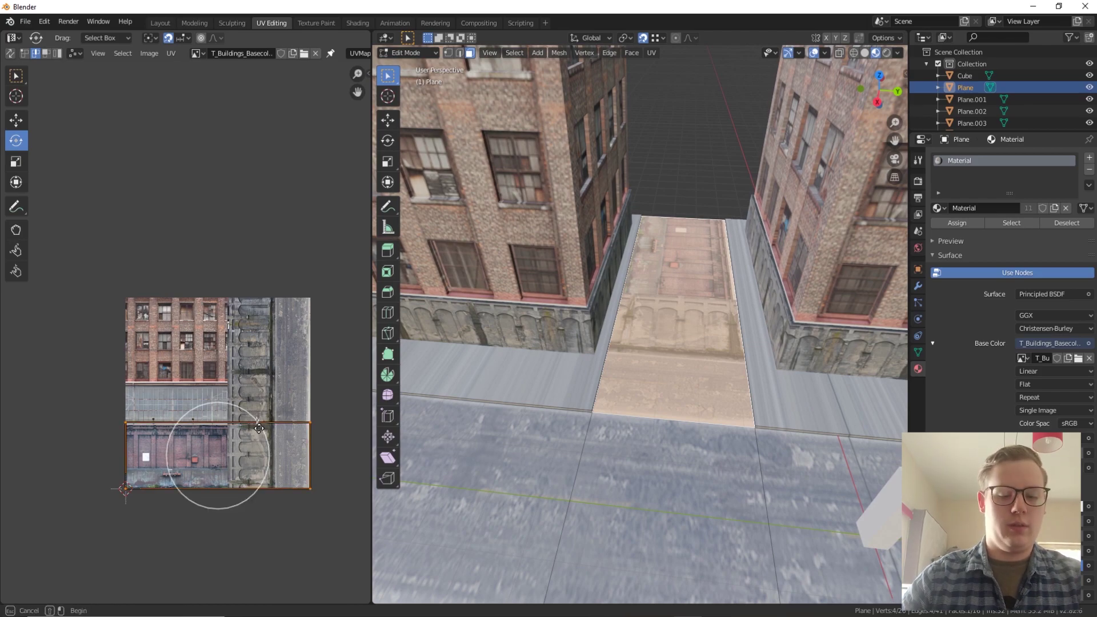
pyautogui.middleClick(264, 450)
pyautogui.press('Escape')
pyautogui.press('c')
pyautogui.click(255, 415)
# Rotate the side road's UV island 90° and move it 0.5 m in X and 0.375 m in Y onto the texture's road strip
pyautogui.write('r90')
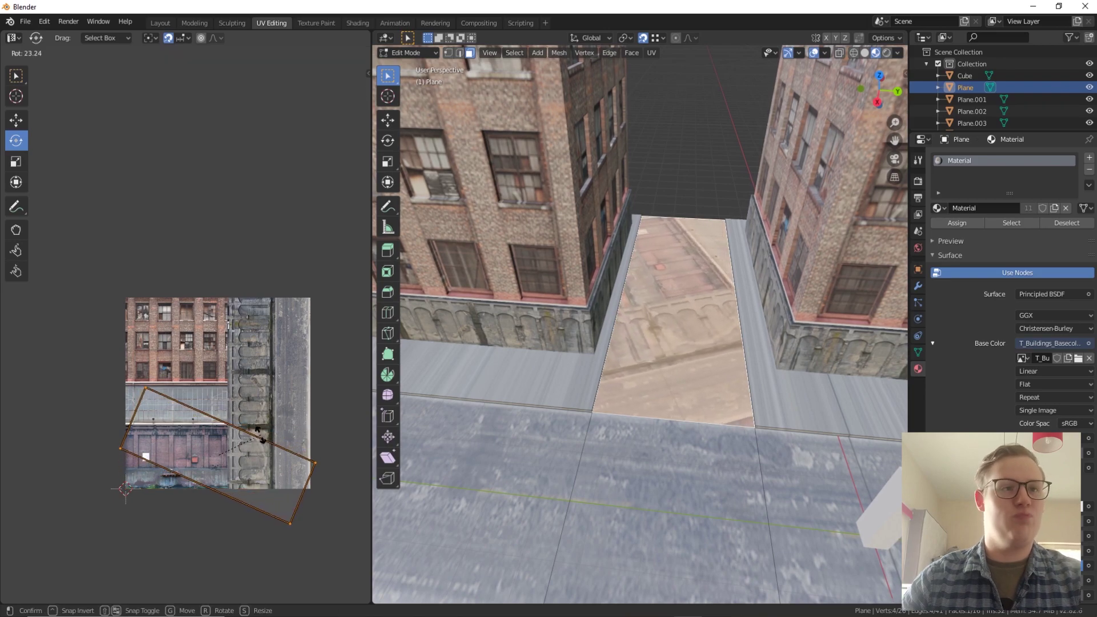
pyautogui.press('Return')
pyautogui.click(16, 119)
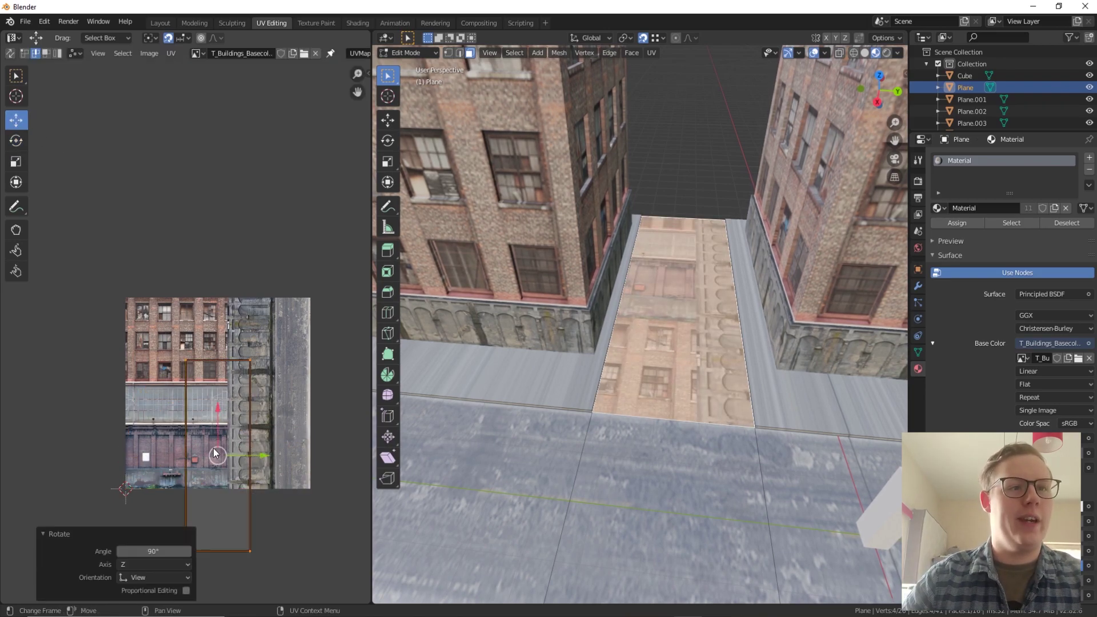
pyautogui.moveTo(218, 455); pyautogui.dragTo(310, 384)
# Align the side road UV island's left edge with the road strip, turn off snapping, and move its right edge -0.174 m in X
pyautogui.press('w')
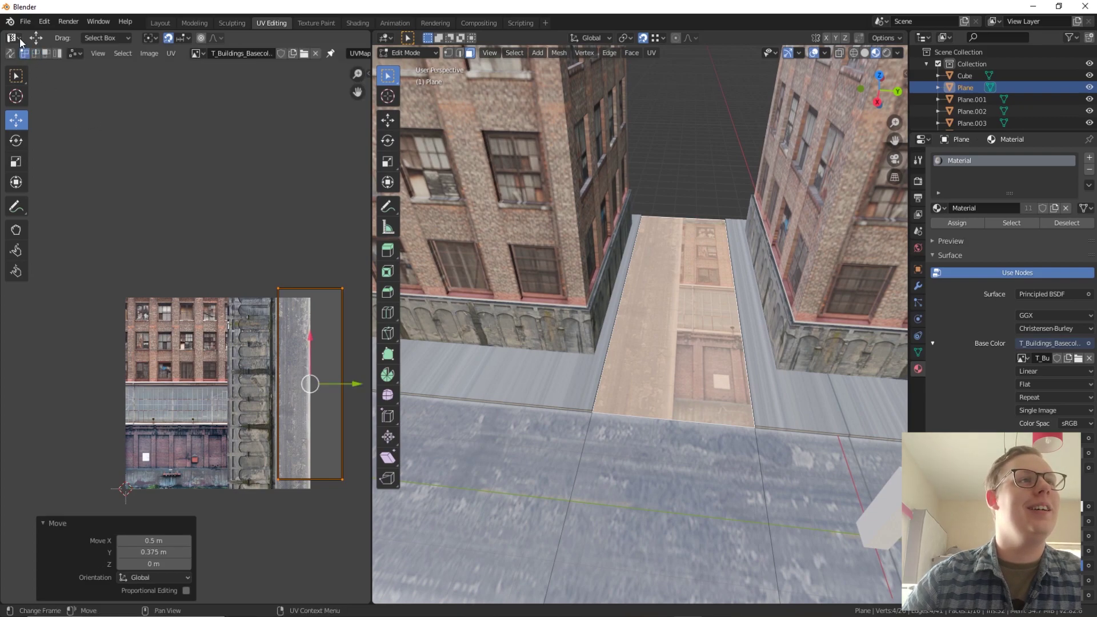
pyautogui.click(280, 353)
pyautogui.scroll(6, 277, 365)
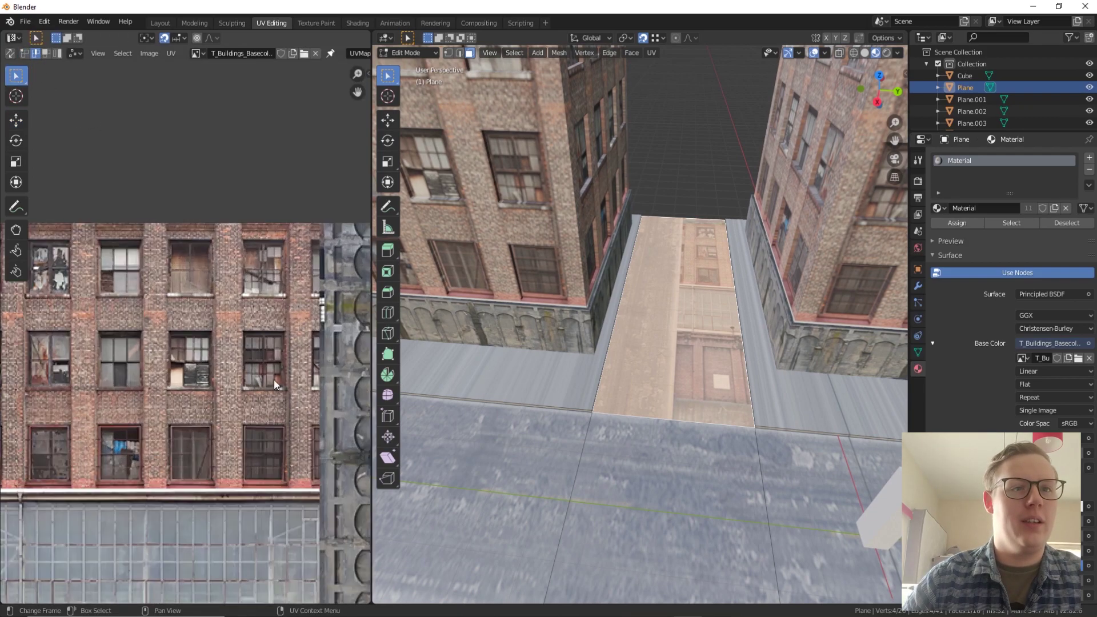
pyautogui.click(16, 120)
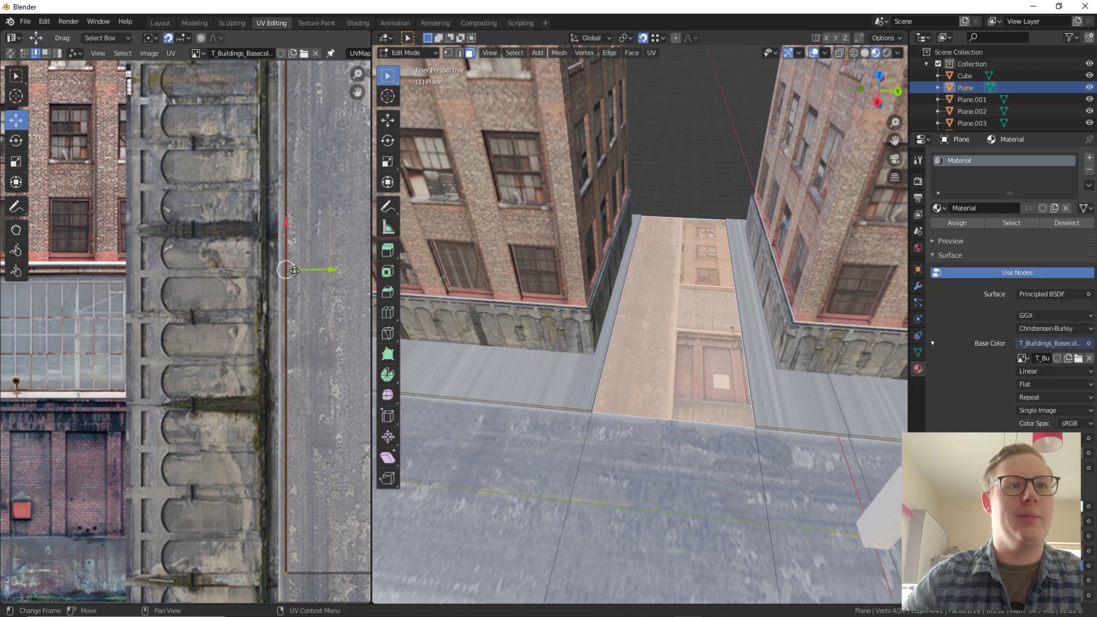
pyautogui.moveTo(312, 273)
pyautogui.mouseDown()
pyautogui.moveTo(300, 272)
pyautogui.moveTo(316, 263)
pyautogui.moveTo(312, 289)
pyautogui.mouseUp()
pyautogui.hotkey('shift', 'Tab')
pyautogui.scroll(-2, 312, 288)
pyautogui.moveTo(311, 289); pyautogui.dragTo(255, 280, button='middle')
pyautogui.click(332, 265)
pyautogui.moveTo(360, 286); pyautogui.dragTo(295, 285)
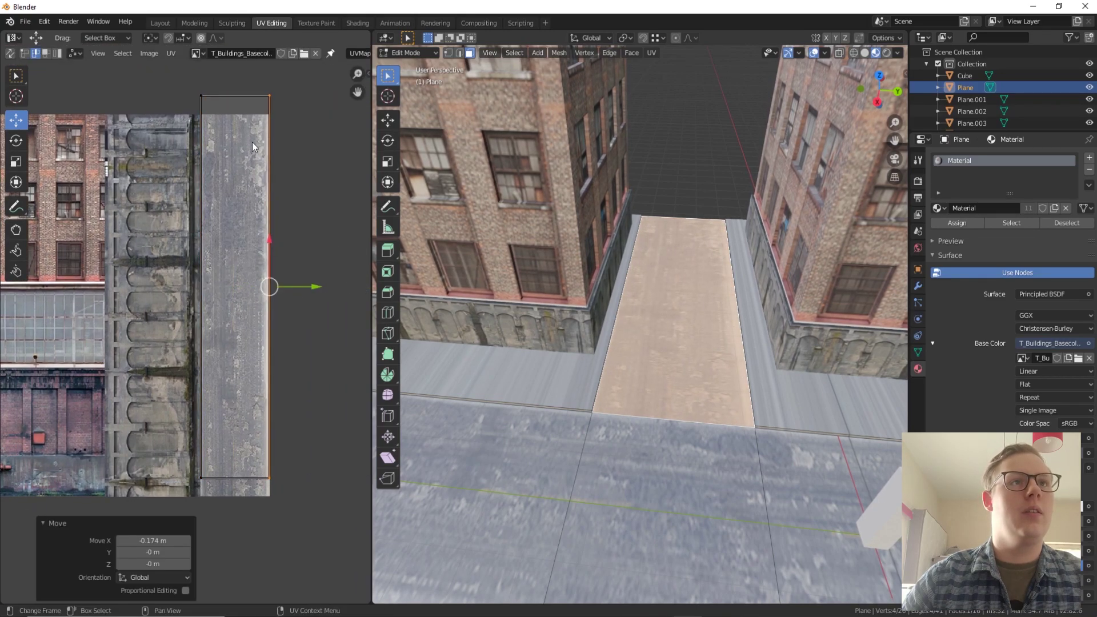
# Stretch the side road's UV island lengthwise, moving its bottom edge -0.516 m in Y and its top edge up past the texture, and leave Edit Mode
pyautogui.click(241, 97)
pyautogui.click(240, 479)
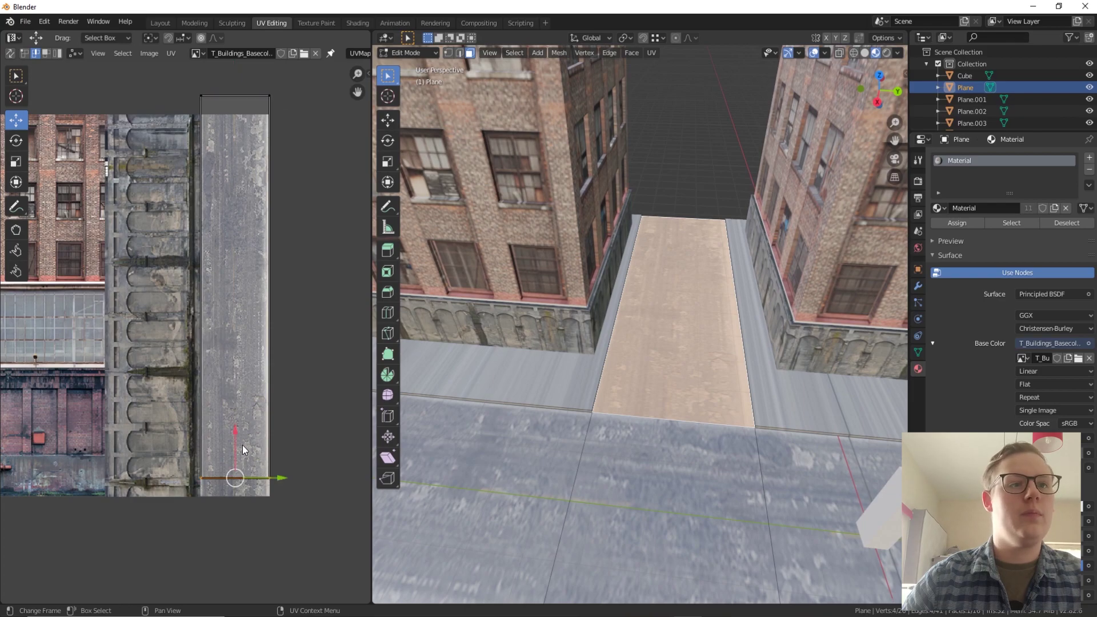
pyautogui.press('g')
pyautogui.click(198, 91)
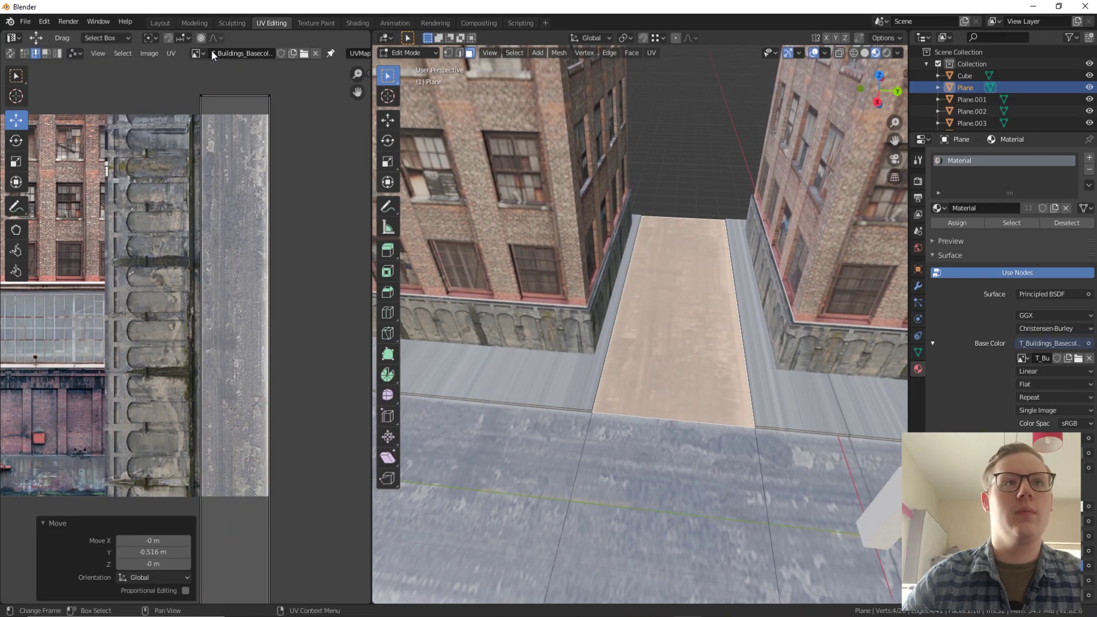
pyautogui.scroll(-4, 239, 98)
pyautogui.moveTo(210, 216); pyautogui.dragTo(218, 130)
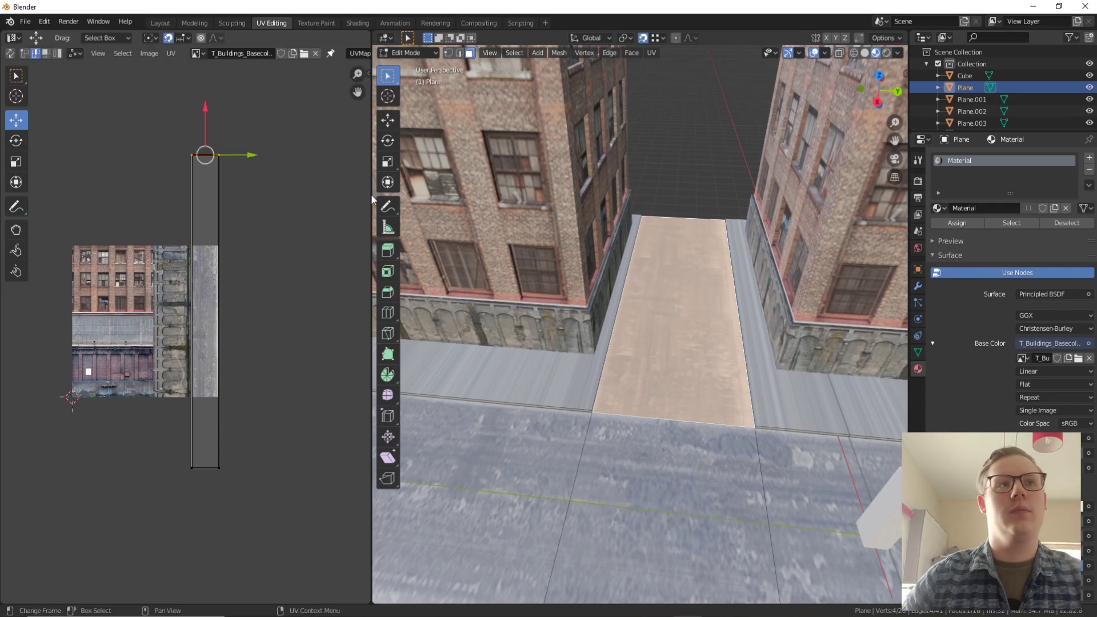
pyautogui.press('Tab')
# Add a plane for a wall closing off the street and scale it up
pyautogui.moveTo(572, 342); pyautogui.dragTo(749, 345, button='middle')
pyautogui.moveTo(820, 375); pyautogui.dragTo(680, 231, button='middle')
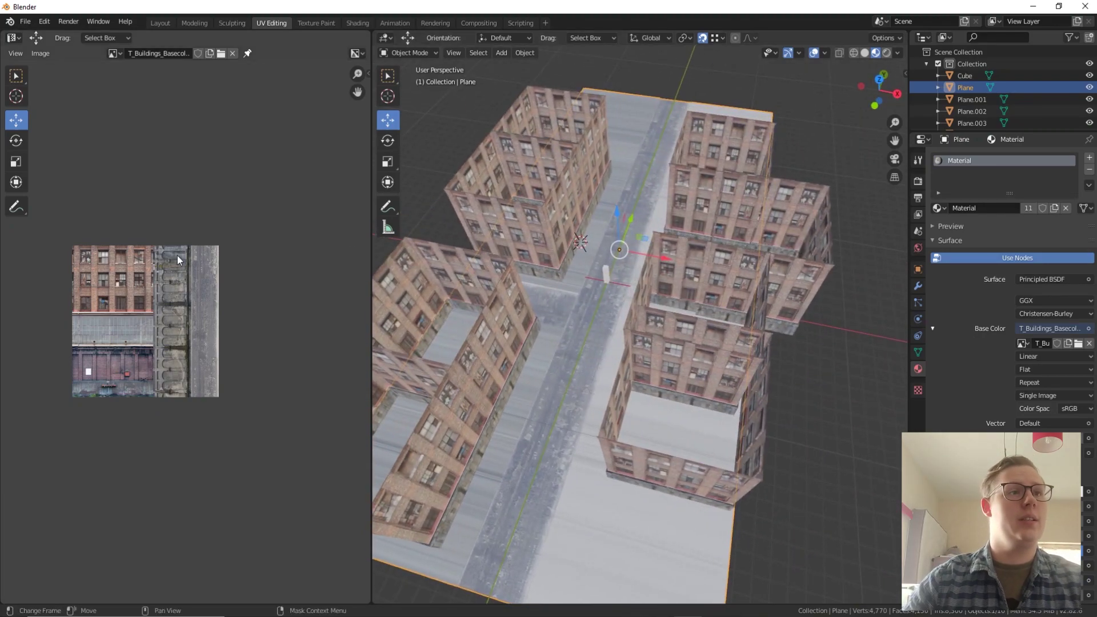
pyautogui.scroll(4, 98, 308)
pyautogui.moveTo(95, 347); pyautogui.dragTo(249, 253, button='middle')
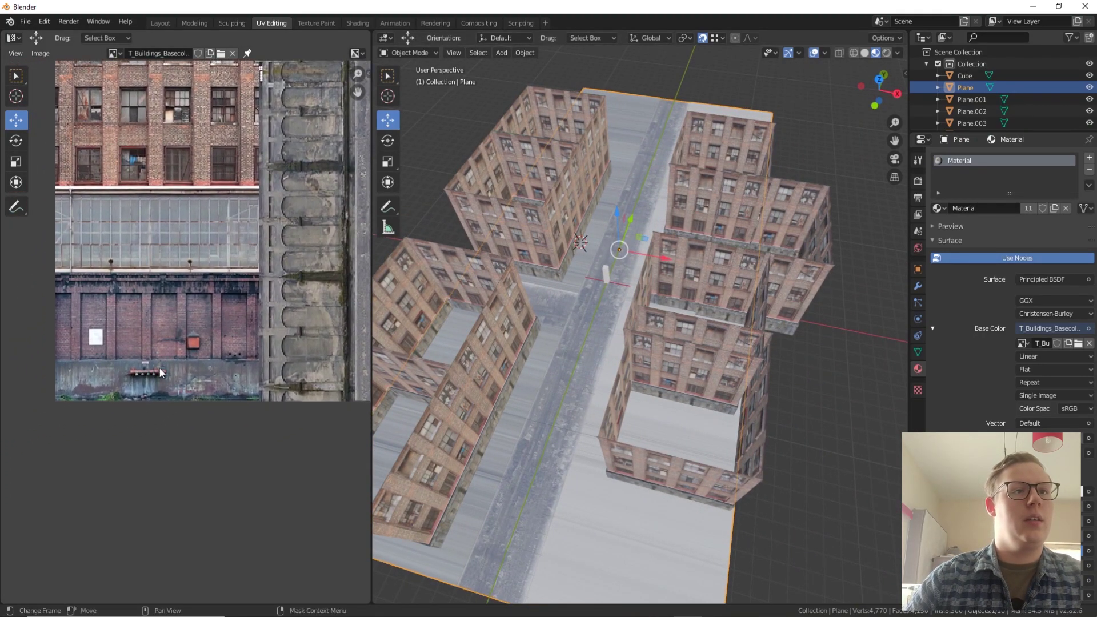
pyautogui.moveTo(587, 348); pyautogui.dragTo(598, 324, button='middle')
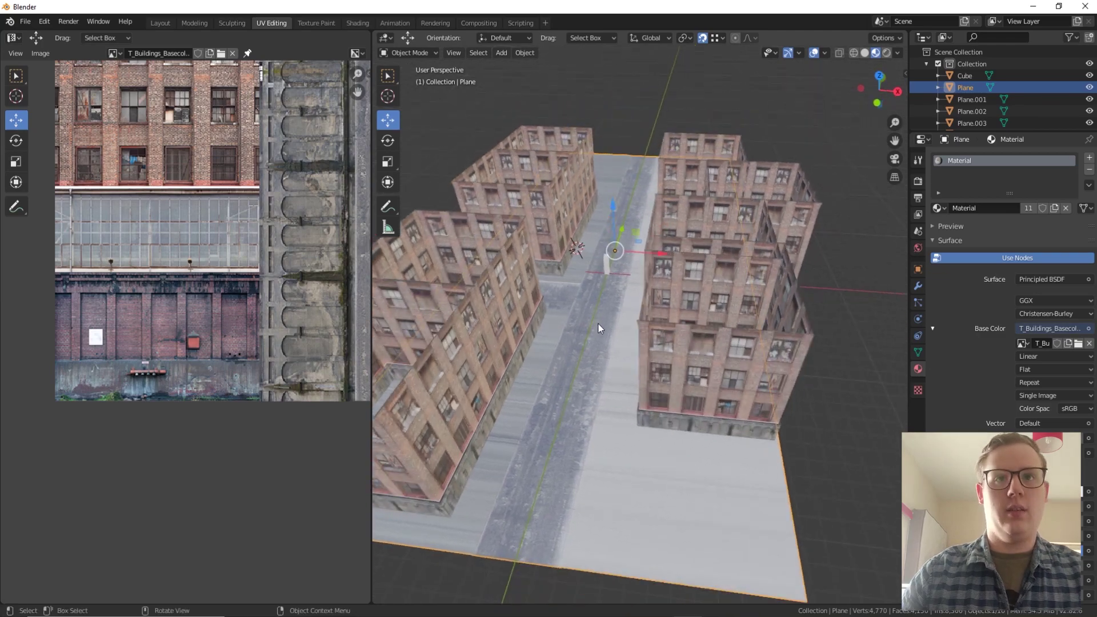
pyautogui.press('F3')
pyautogui.write('plane')
pyautogui.press('Return')
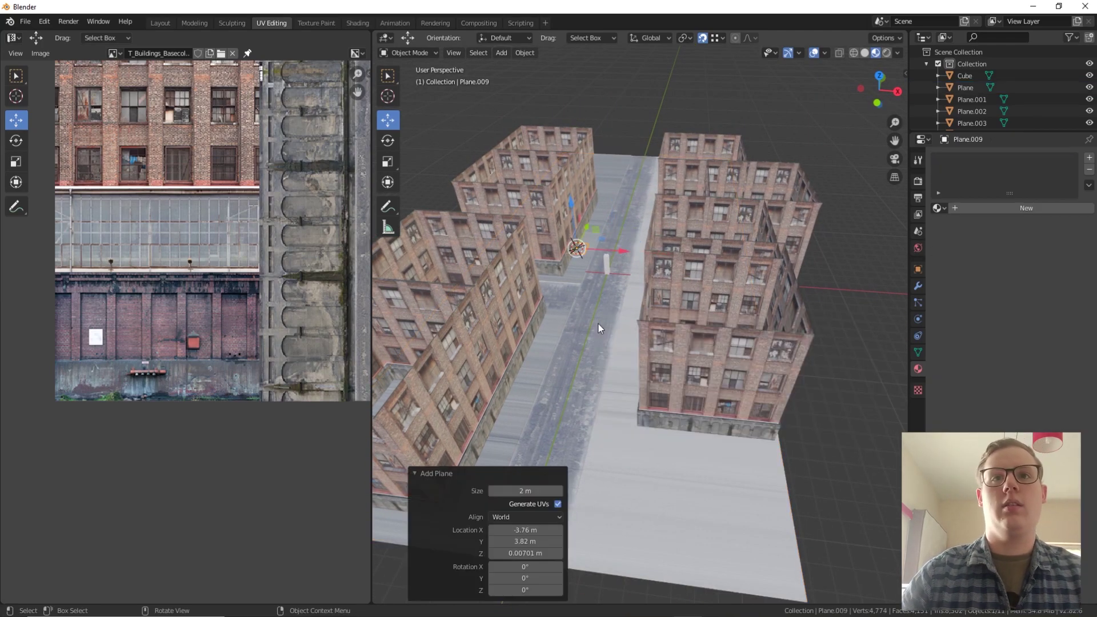
pyautogui.press('s')
pyautogui.click(657, 245)
# Move the new plane to the far end of the street and rotate it 90° about the X axis
pyautogui.moveTo(657, 246); pyautogui.dragTo(392, 243, button='middle')
pyautogui.moveTo(416, 239); pyautogui.dragTo(594, 231)
pyautogui.click(387, 140)
pyautogui.moveTo(563, 281); pyautogui.dragTo(521, 200)
pyautogui.moveTo(517, 240); pyautogui.dragTo(699, 215, button='middle')
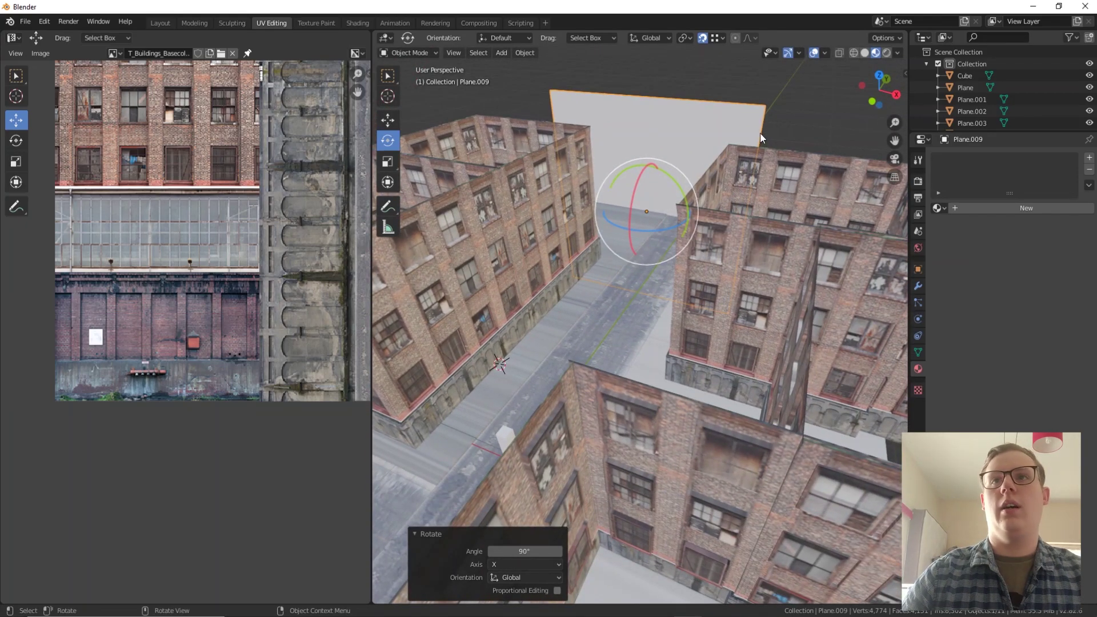
# Switch the viewport to solid shading and enable Backface Culling
pyautogui.click(896, 52)
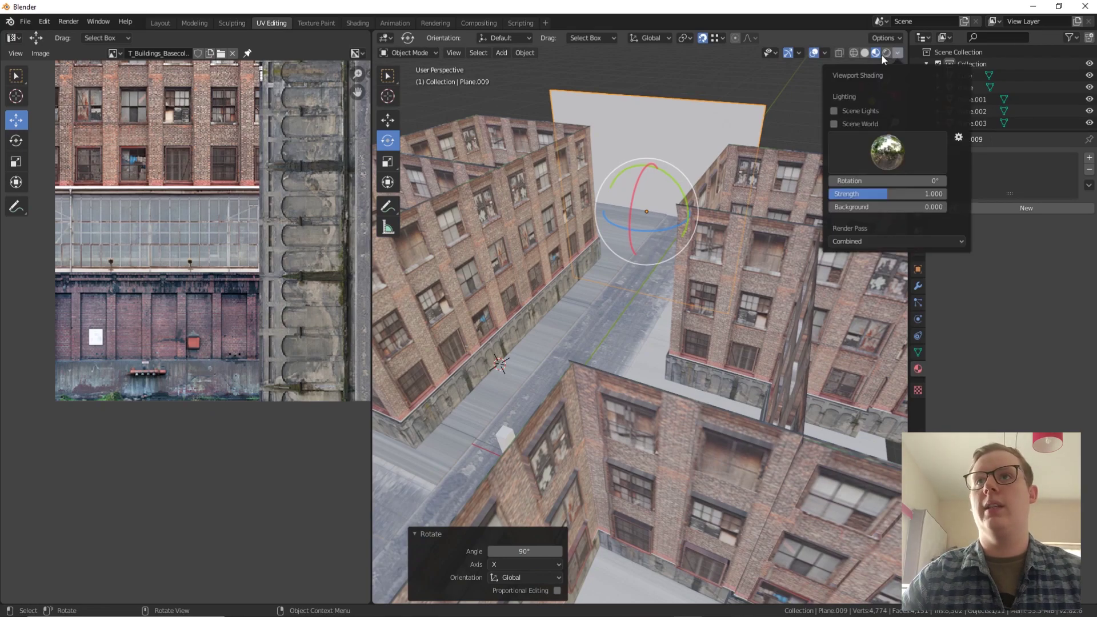
pyautogui.click(864, 52)
pyautogui.click(887, 53)
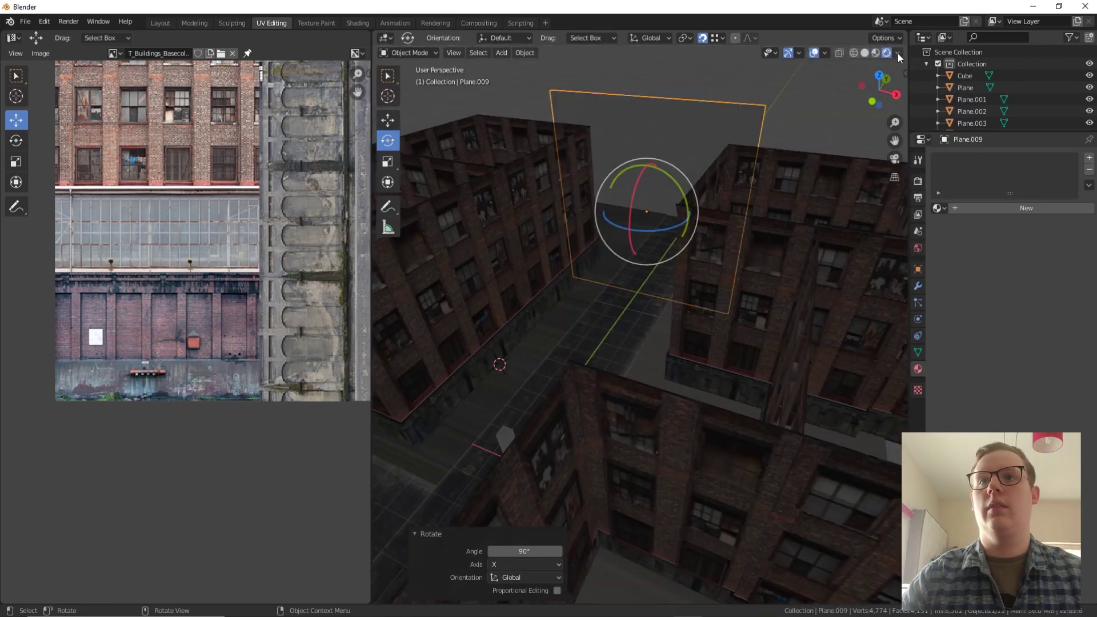
pyautogui.click(897, 53)
pyautogui.click(866, 53)
pyautogui.click(897, 54)
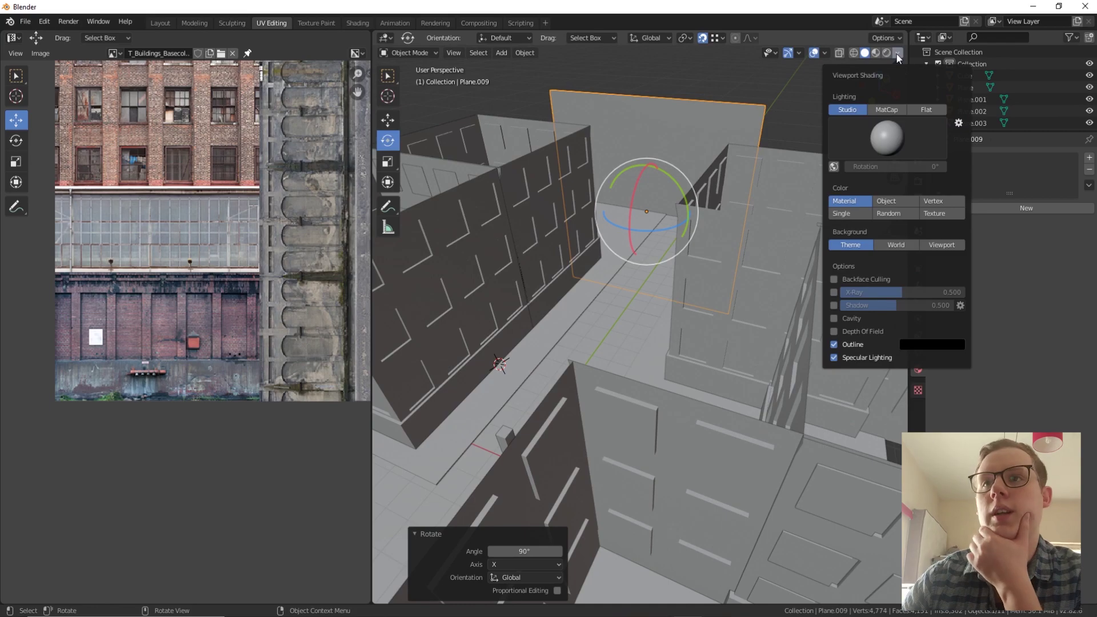
pyautogui.click(834, 292)
pyautogui.moveTo(589, 299)
pyautogui.mouseDown(button='middle')
pyautogui.moveTo(619, 288)
pyautogui.moveTo(601, 258)
pyautogui.moveTo(591, 283)
pyautogui.moveTo(530, 313)
pyautogui.moveTo(616, 294)
pyautogui.mouseUp(button='middle')
pyautogui.scroll(3, 629, 291)
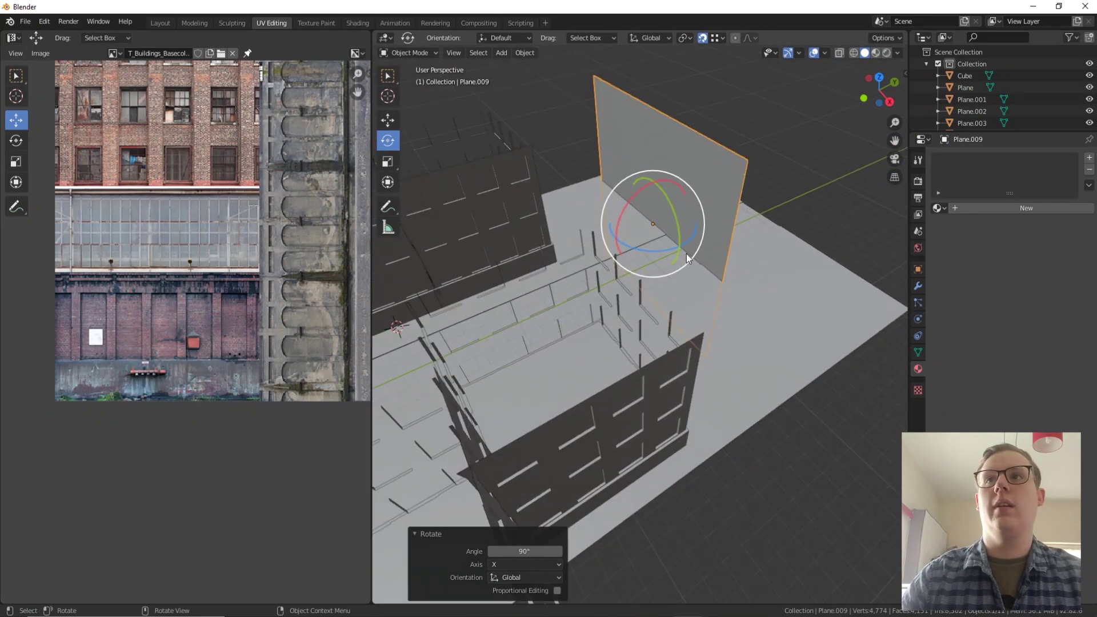
pyautogui.click(897, 54)
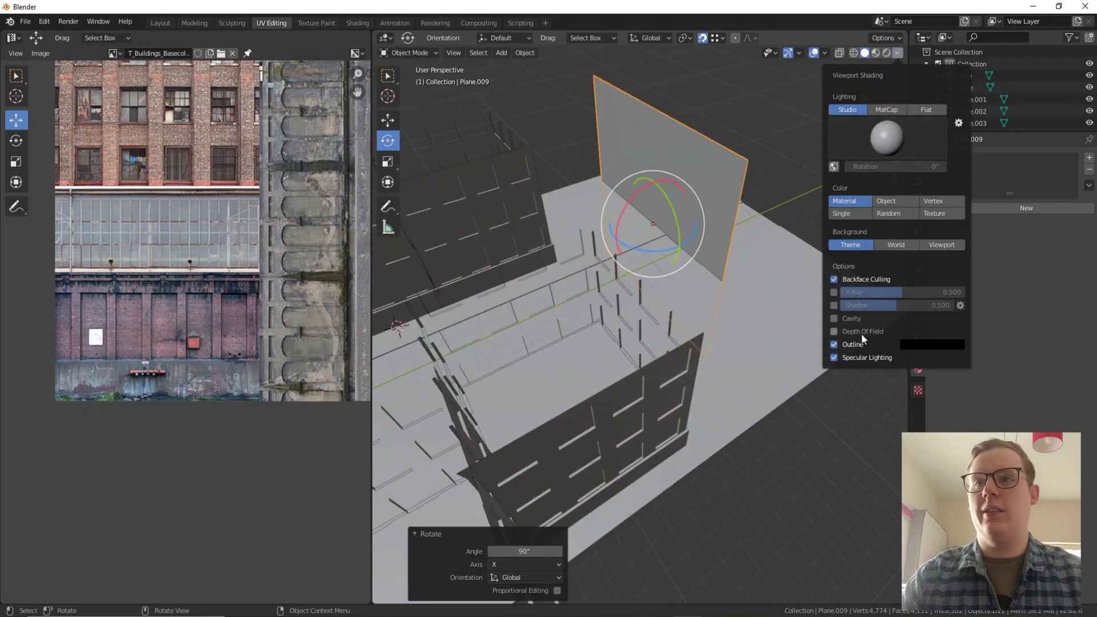
pyautogui.moveTo(742, 256)
pyautogui.mouseDown(button='middle')
pyautogui.moveTo(660, 211)
pyautogui.moveTo(716, 185)
pyautogui.mouseUp(button='middle')
# Widen the upright plane by moving one side edge 8.29 m and the opposite side edge -2.75 m in X
pyautogui.press('Tab')
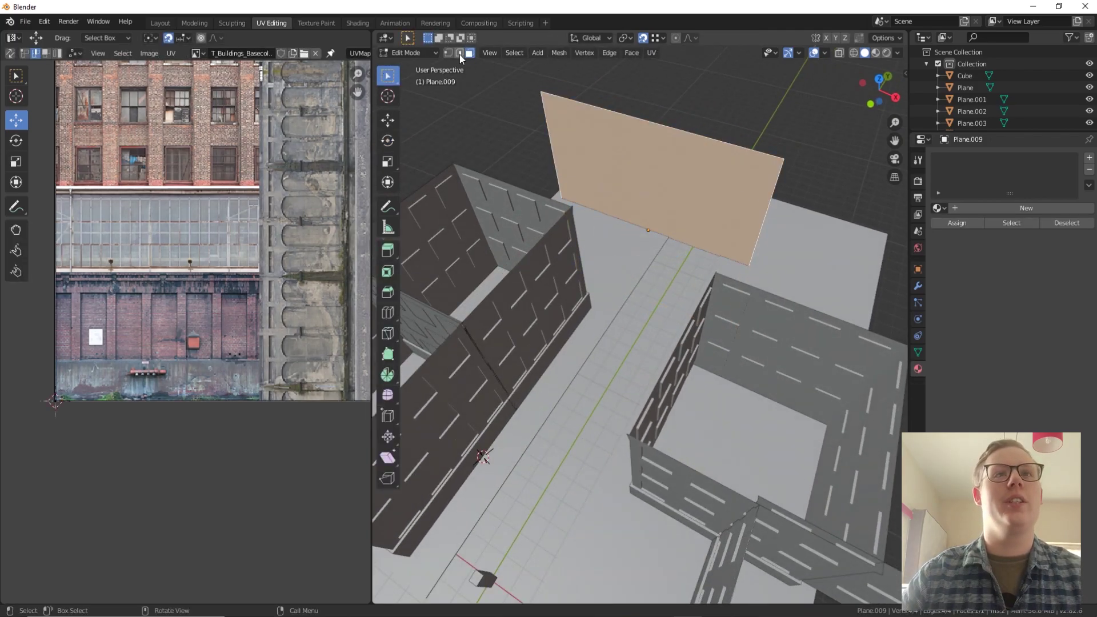
pyautogui.click(458, 54)
pyautogui.click(387, 120)
pyautogui.click(767, 198)
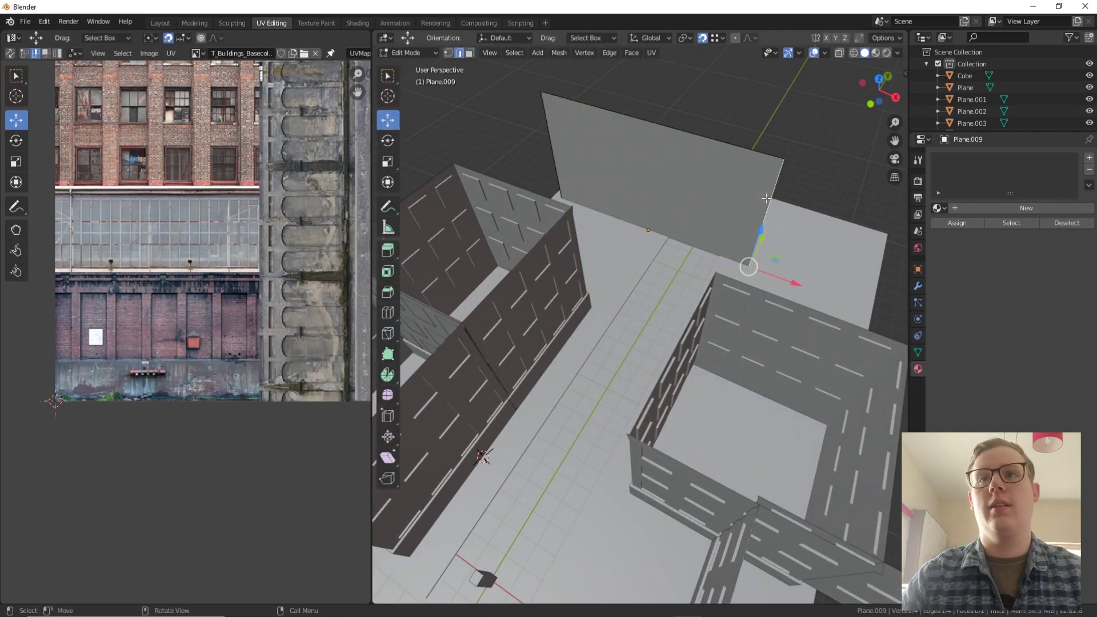
pyautogui.moveTo(779, 278); pyautogui.dragTo(383, 322)
pyautogui.moveTo(904, 323); pyautogui.dragTo(903, 322)
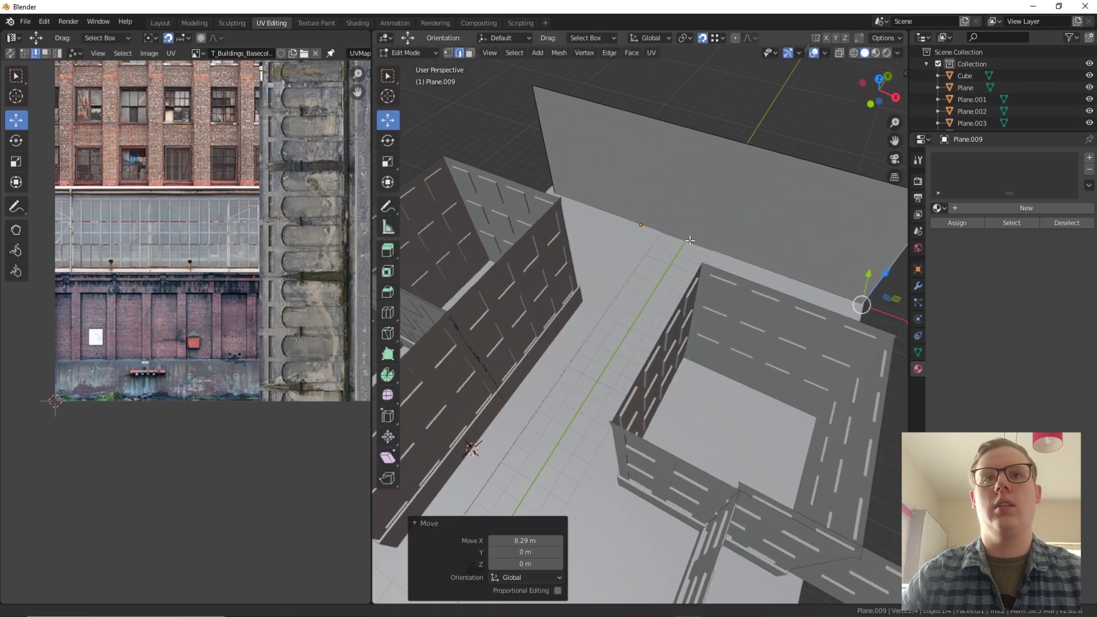
pyautogui.moveTo(903, 323); pyautogui.dragTo(492, 187, button='middle')
pyautogui.click(431, 148)
pyautogui.moveTo(487, 210); pyautogui.dragTo(432, 188)
pyautogui.moveTo(432, 188); pyautogui.dragTo(607, 303, button='middle')
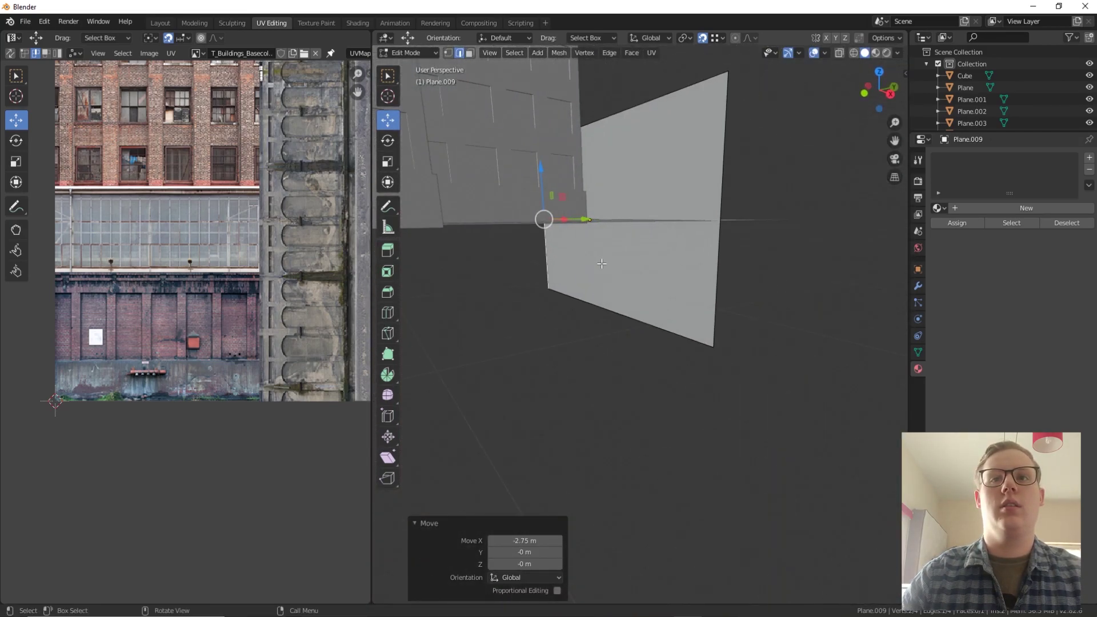
# Move the upright plane's bottom edge 8.05 m up in Z and return the viewport to material preview shading
pyautogui.click(607, 311)
pyautogui.moveTo(605, 286); pyautogui.dragTo(575, 214)
pyautogui.moveTo(600, 220); pyautogui.dragTo(657, 228, button='middle')
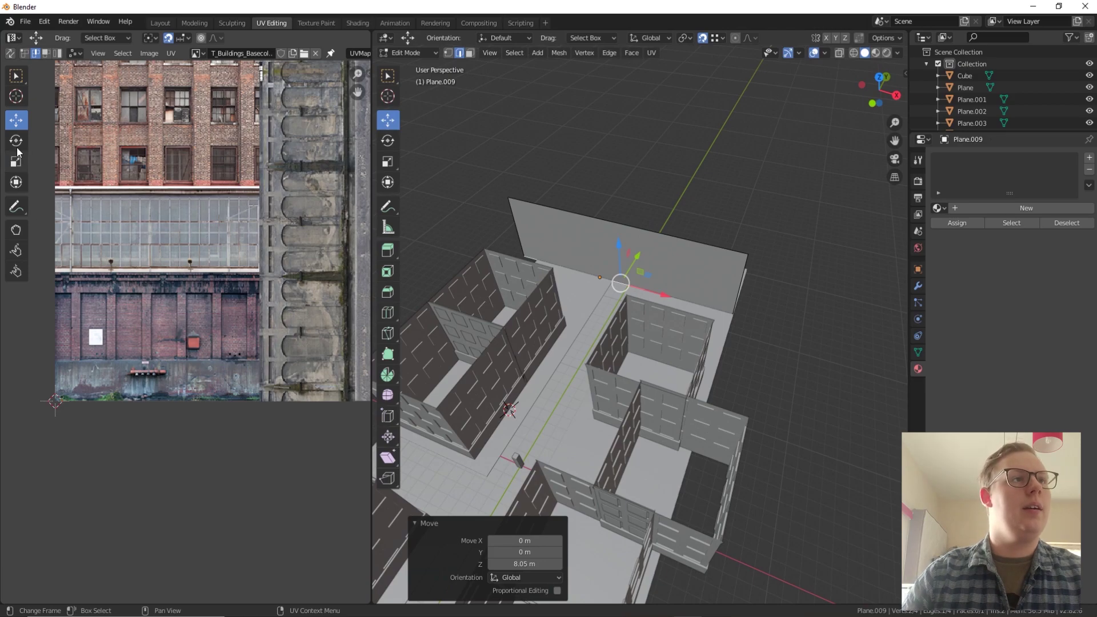
pyautogui.moveTo(634, 252); pyautogui.dragTo(657, 231, button='middle')
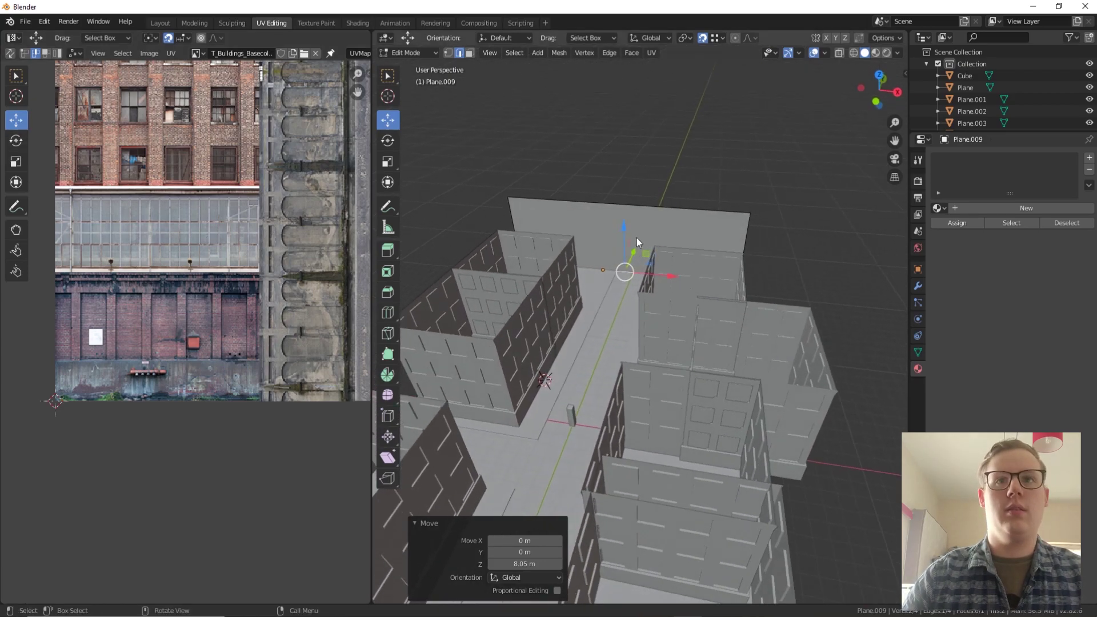
pyautogui.press('Tab')
pyautogui.scroll(2, 687, 168)
pyautogui.click(875, 52)
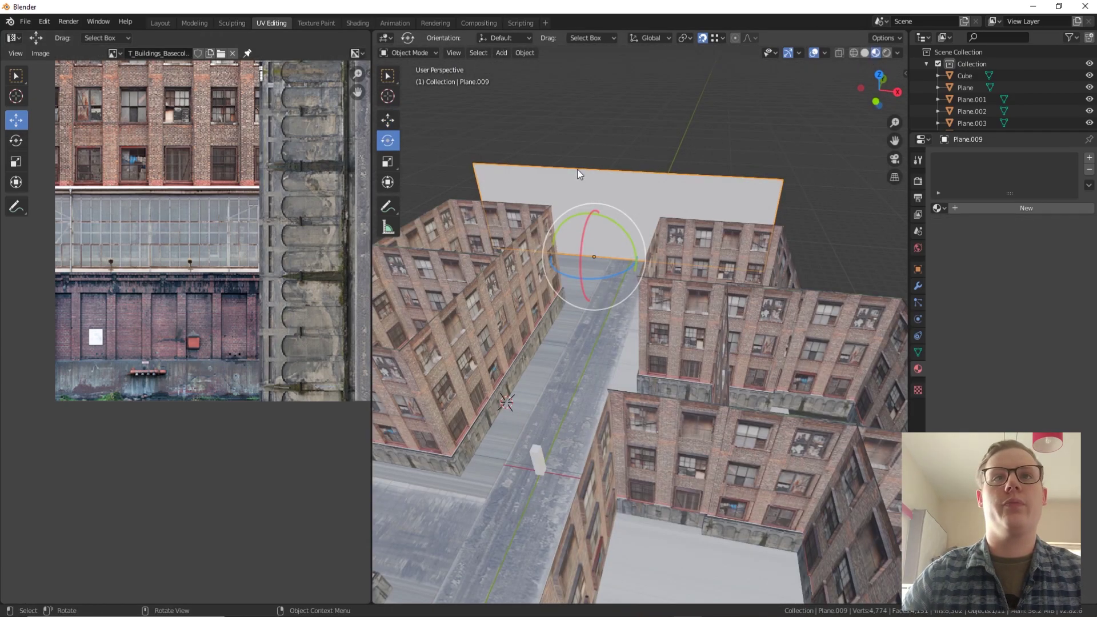
# Select the end wall's face and scale its UV island to 0.392
pyautogui.scroll(3, 582, 169)
pyautogui.click(383, 122)
pyautogui.press('Tab')
pyautogui.click(472, 53)
pyautogui.click(528, 137)
pyautogui.scroll(-4, 545, 138)
pyautogui.moveTo(545, 138); pyautogui.dragTo(570, 162, button='middle')
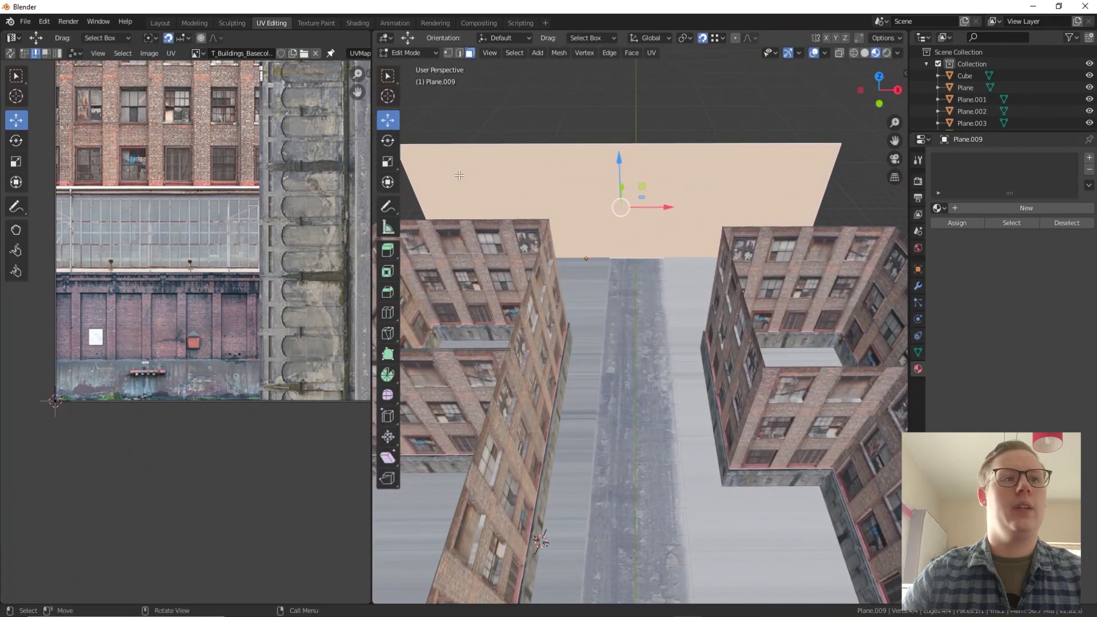
pyautogui.scroll(-2, 249, 257)
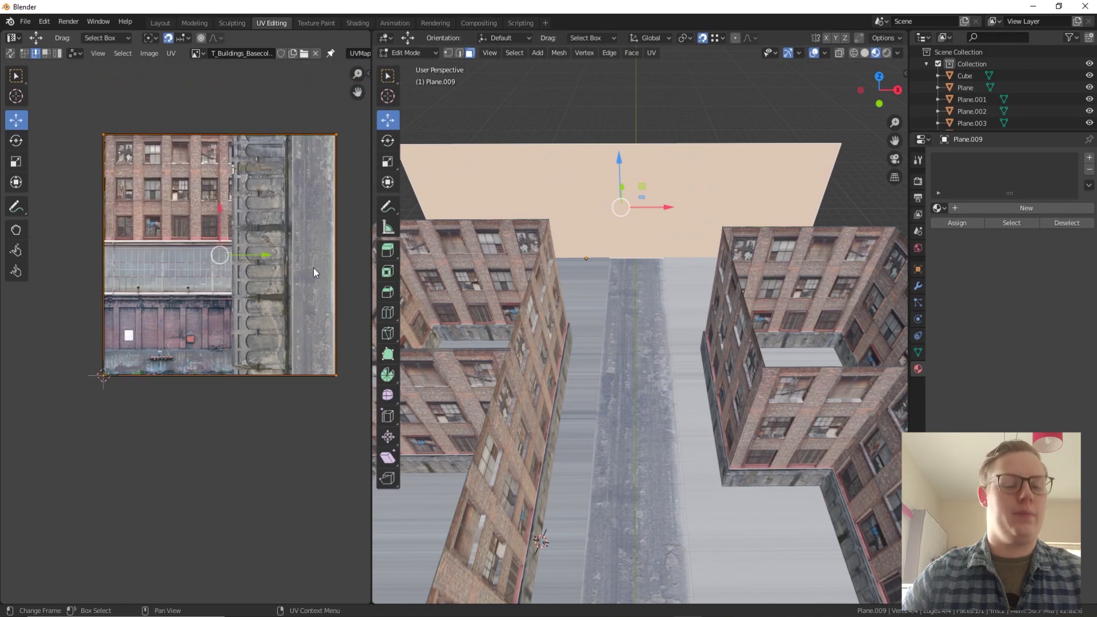
pyautogui.press('s')
pyautogui.click(244, 247)
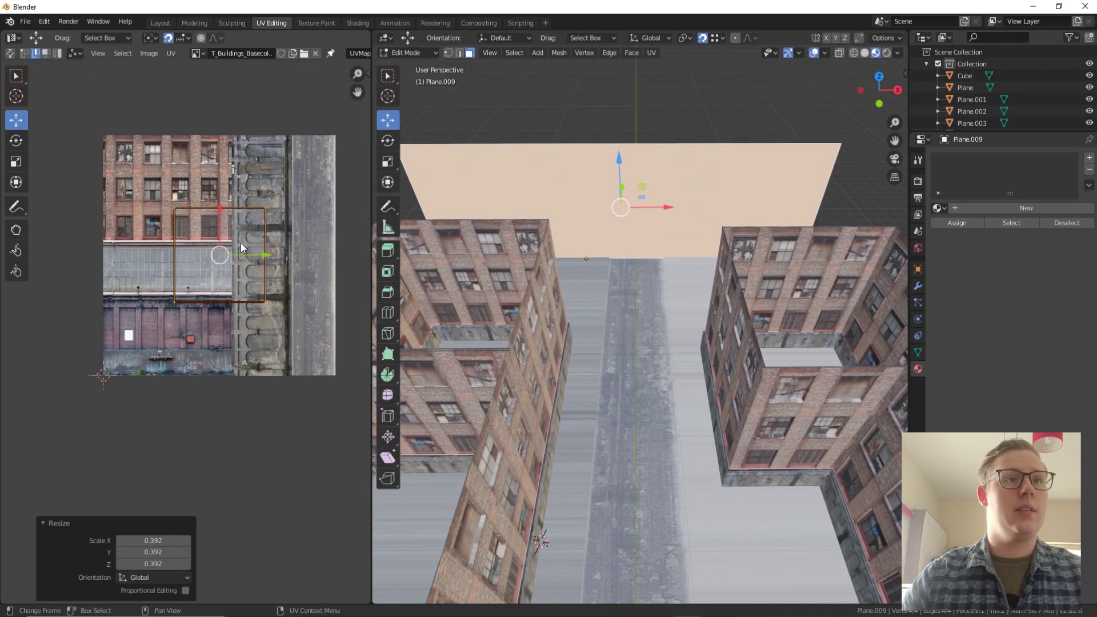
# Move the wall's UV island -0.313 m in X and Y onto the purple brick area, and give the plane the existing Material
pyautogui.moveTo(224, 252); pyautogui.dragTo(151, 328)
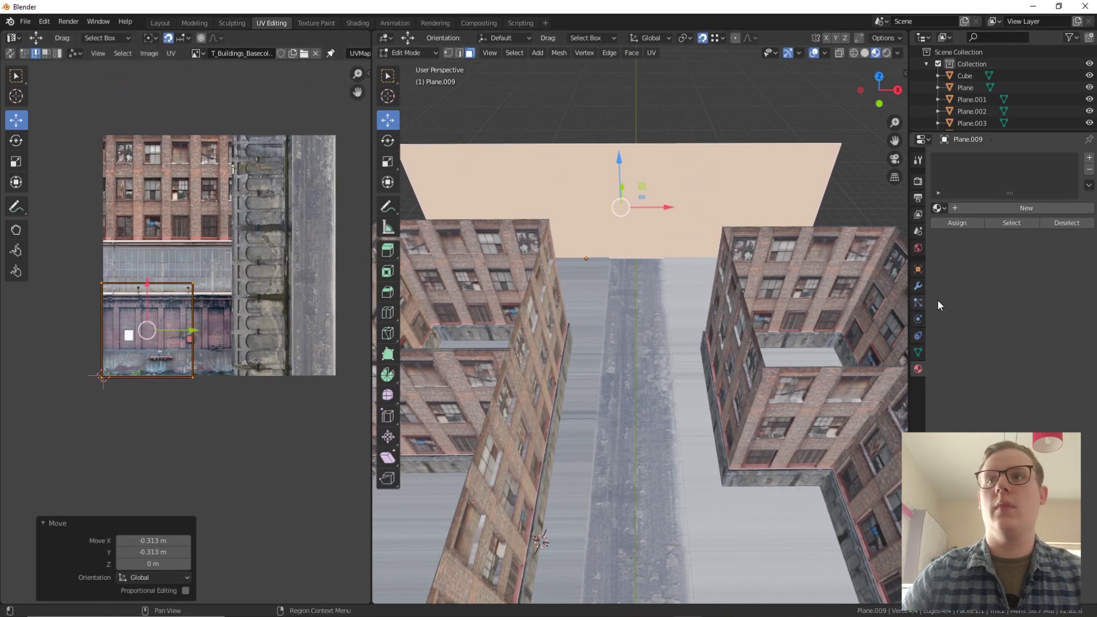
pyautogui.click(954, 210)
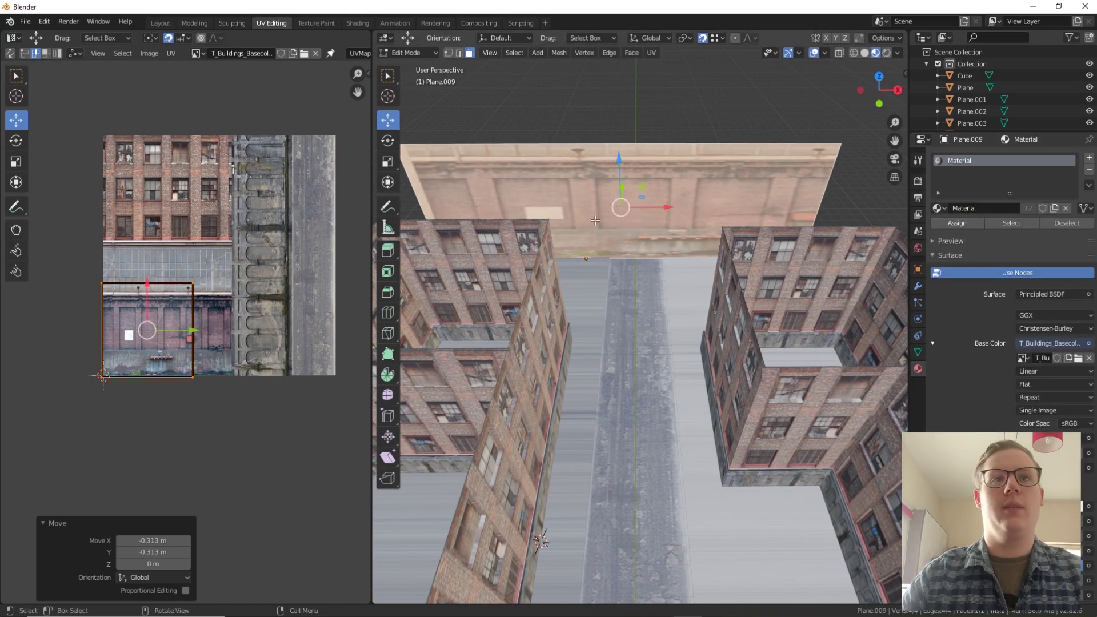
pyautogui.press('Tab')
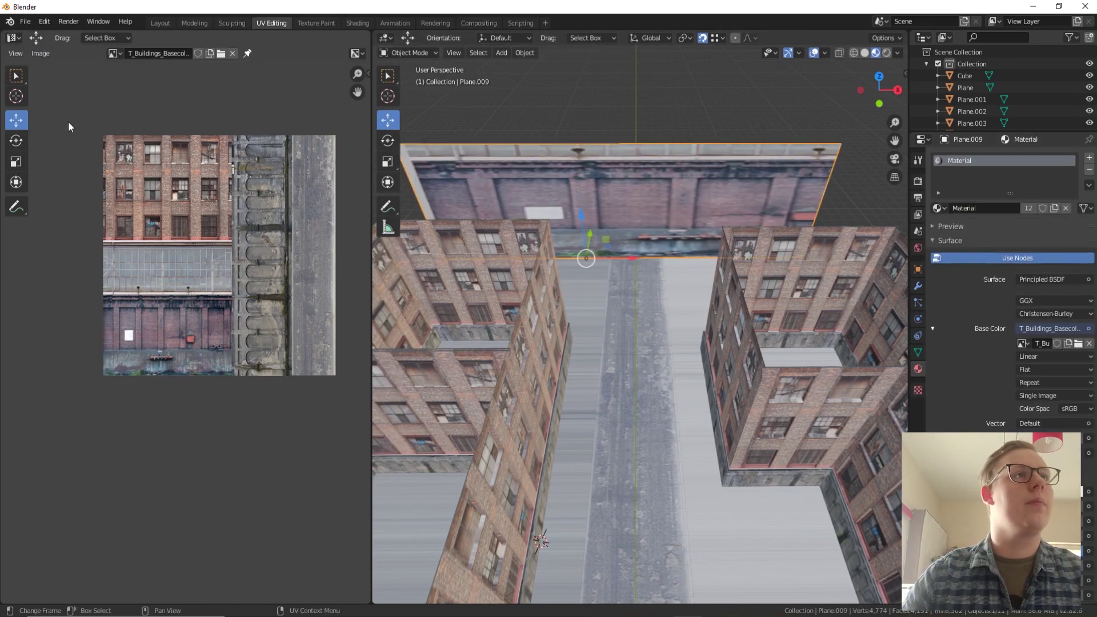
# Fit the wall's UV island to the purple brick area by lowering its top edge and extending its right edge
pyautogui.press('Tab')
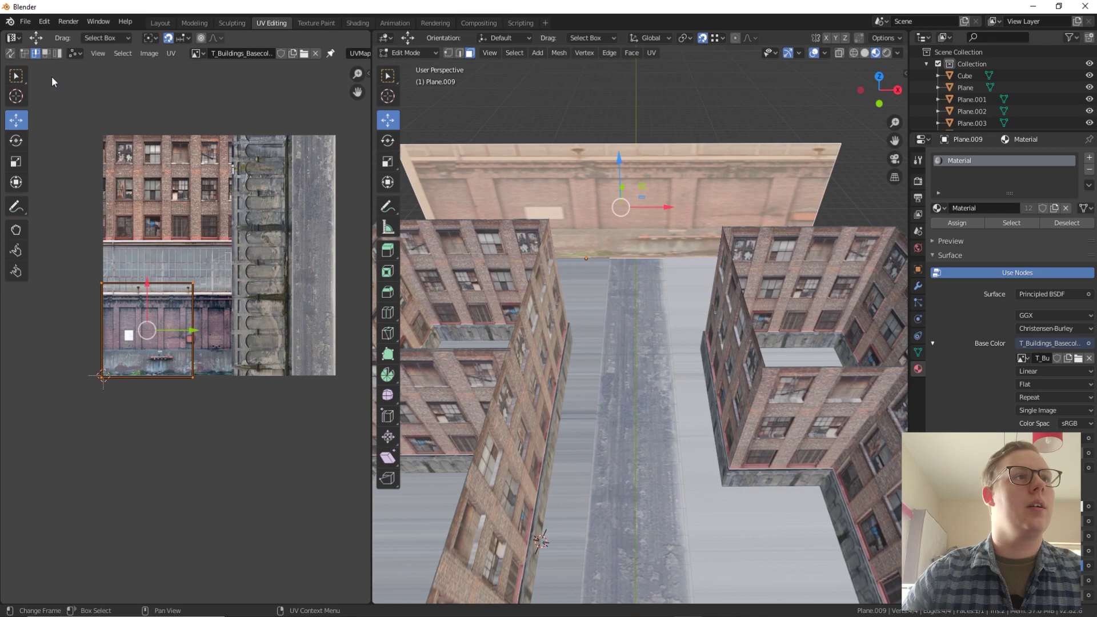
pyautogui.moveTo(145, 255)
pyautogui.mouseDown()
pyautogui.moveTo(145, 276)
pyautogui.moveTo(150, 264)
pyautogui.mouseUp()
pyautogui.click(195, 342)
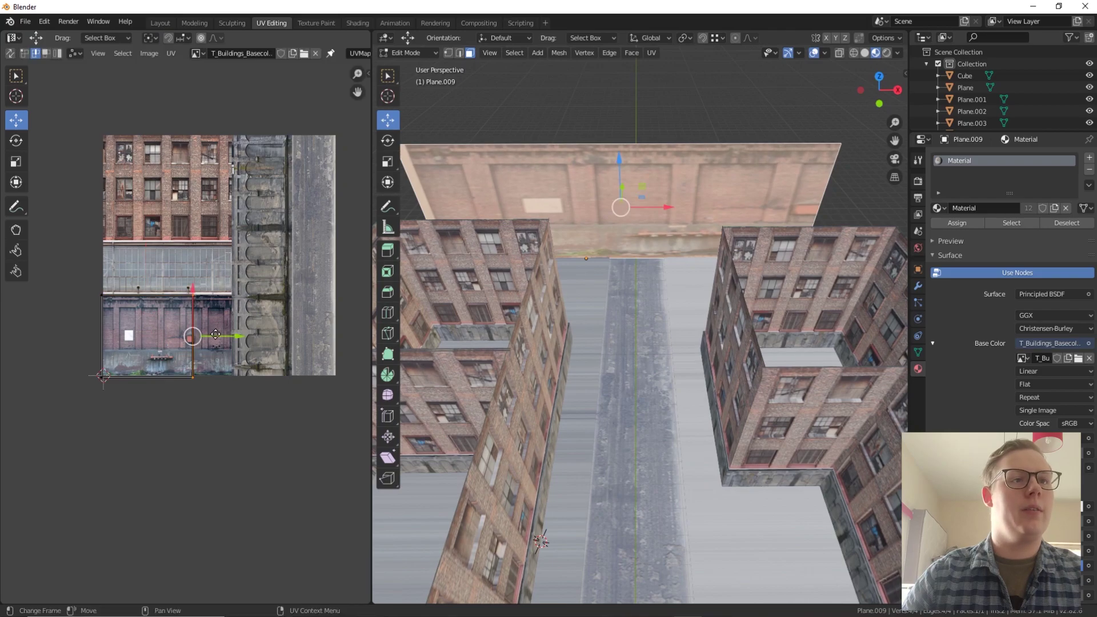
pyautogui.moveTo(229, 343); pyautogui.dragTo(268, 342)
pyautogui.moveTo(674, 228); pyautogui.dragTo(719, 183, button='middle')
pyautogui.press('Tab')
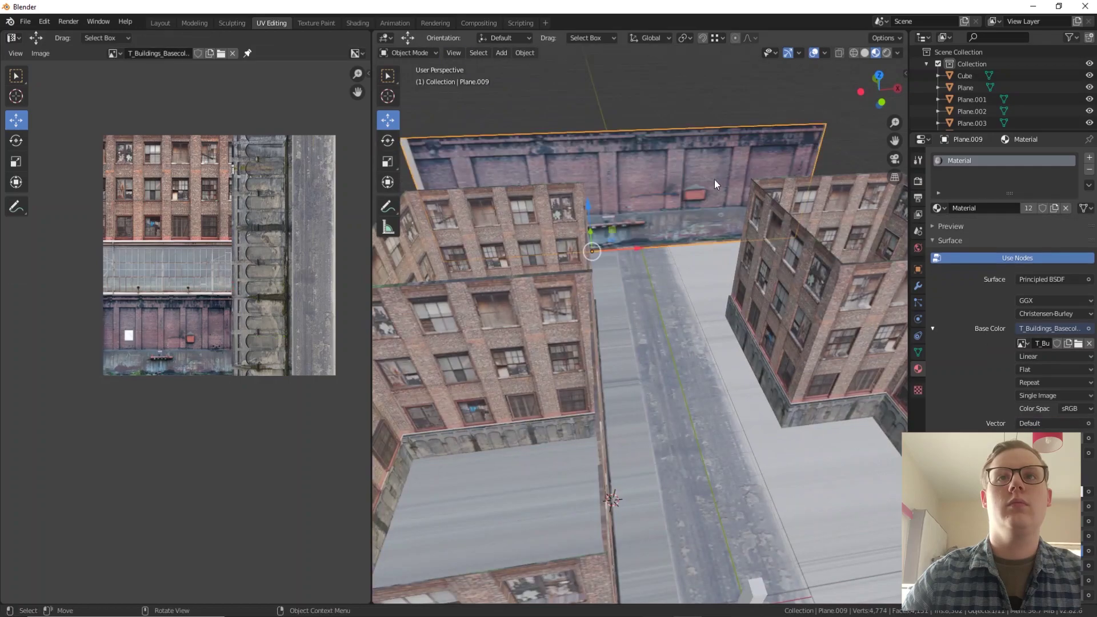
# Scale the textured end wall down to about 0.58 and shift it along the X axis
pyautogui.press('s')
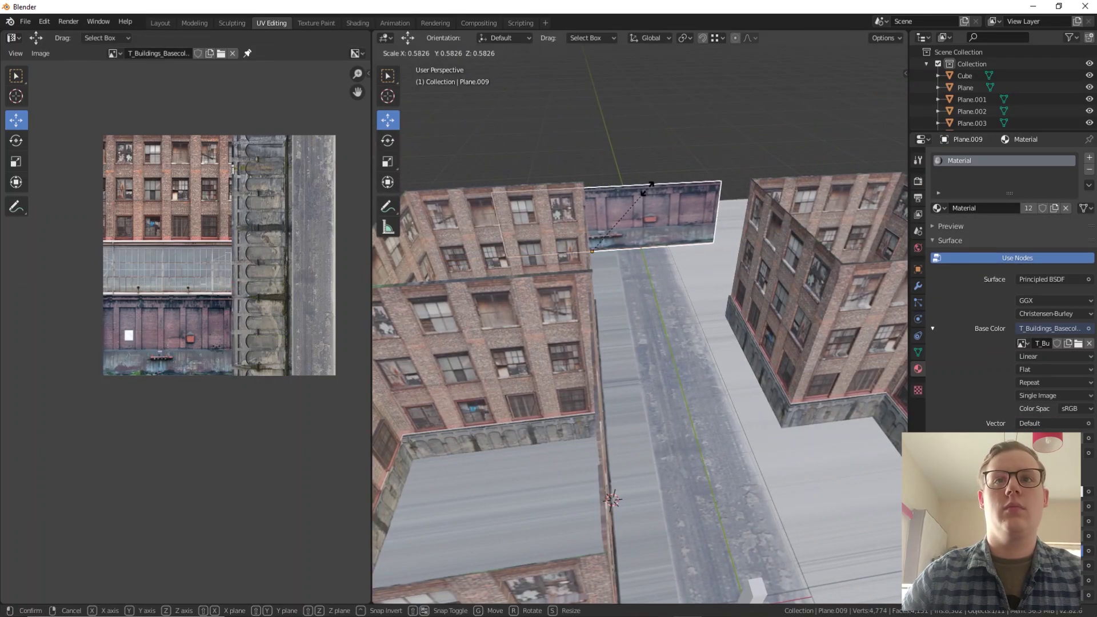
pyautogui.click(647, 194)
pyautogui.press('g')
pyautogui.press('x')
pyautogui.click(743, 192)
# Move the end wall 1.02 m along the Y axis near the ground's far edge
pyautogui.moveTo(743, 192); pyautogui.dragTo(602, 251, button='middle')
pyautogui.press('g')
pyautogui.press('y')
pyautogui.click(608, 225)
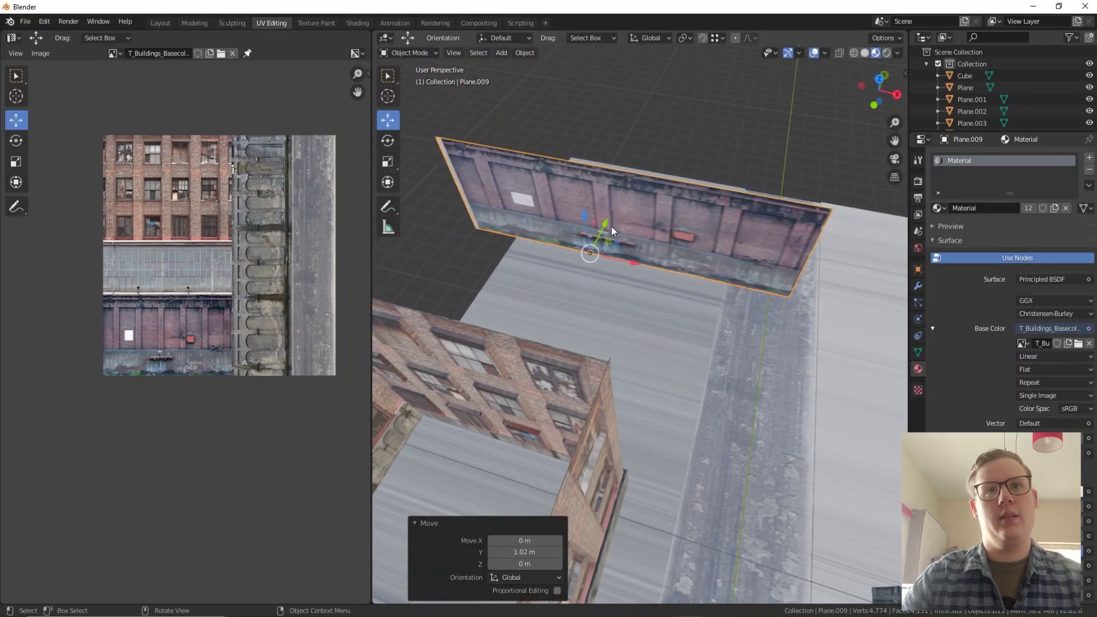
# Scale the end wall down further and slide it along the X axis across one side of the road
pyautogui.press('s')
pyautogui.click(673, 253)
pyautogui.moveTo(634, 263); pyautogui.dragTo(653, 259)
pyautogui.moveTo(653, 259)
pyautogui.mouseDown(button='middle')
pyautogui.moveTo(712, 237)
pyautogui.moveTo(653, 262)
pyautogui.mouseUp(button='middle')
pyautogui.click(531, 258)
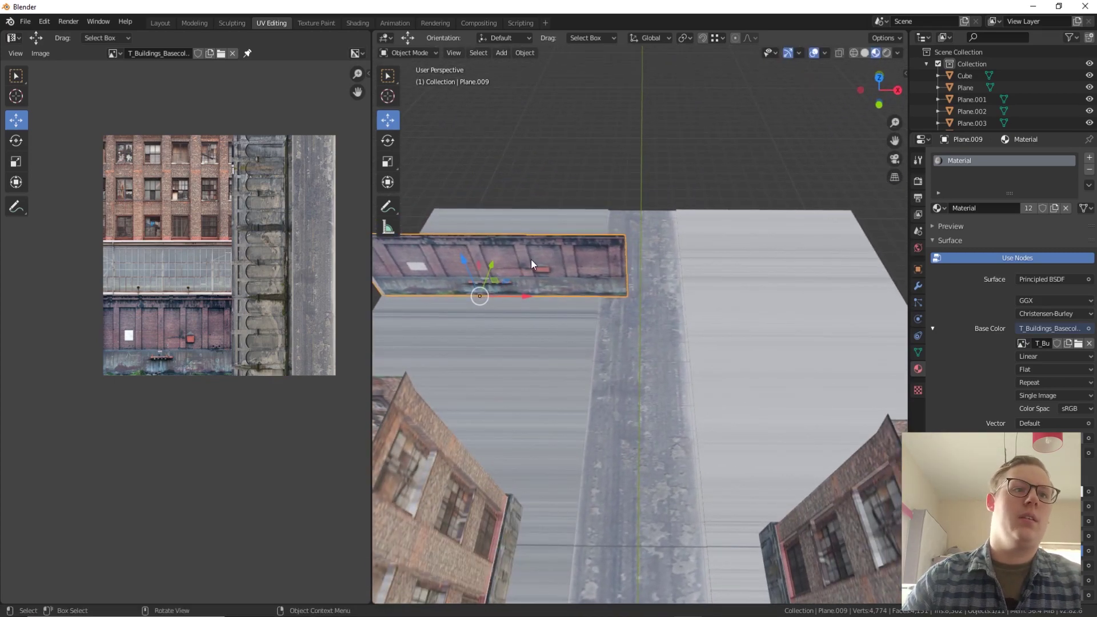
pyautogui.press('Tab')
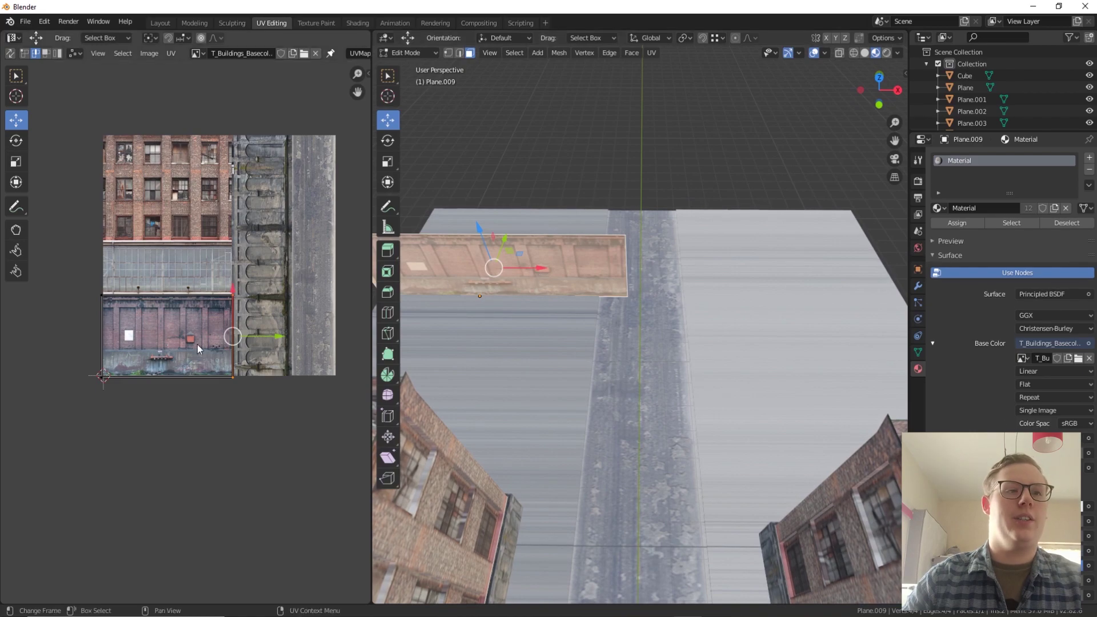
pyautogui.rightClick(535, 275)
pyautogui.moveTo(535, 275)
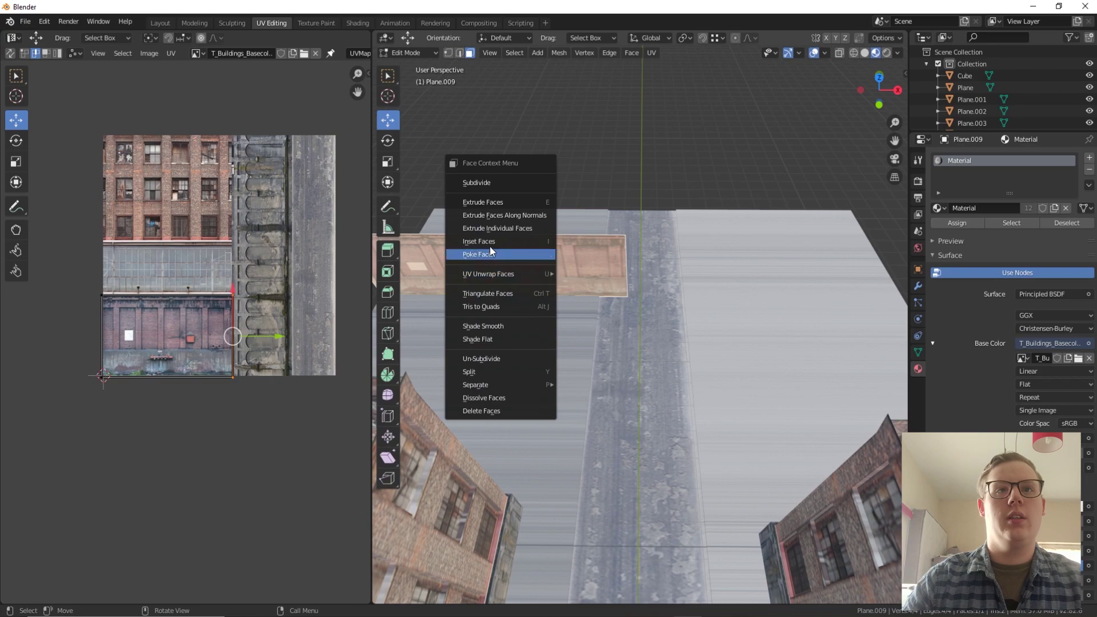
pyautogui.press('Escape')
pyautogui.press('Tab')
# Make a linked duplicate of the end wall and snap it against the original's road-side edge to continue the wall
pyautogui.rightClick(570, 252)
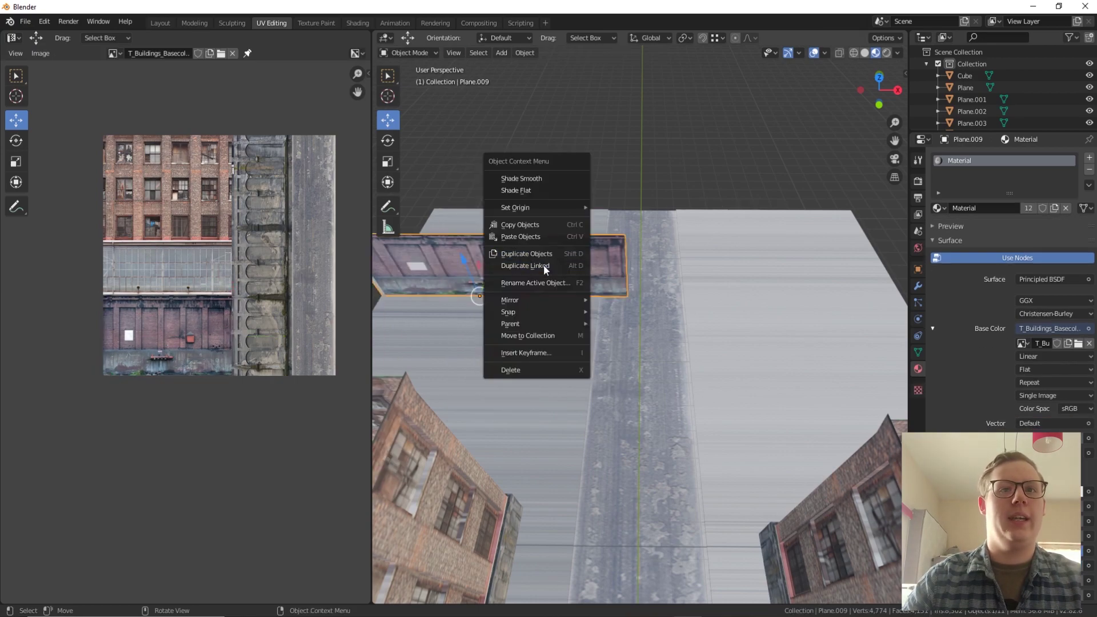
pyautogui.click(543, 266)
pyautogui.click(713, 300)
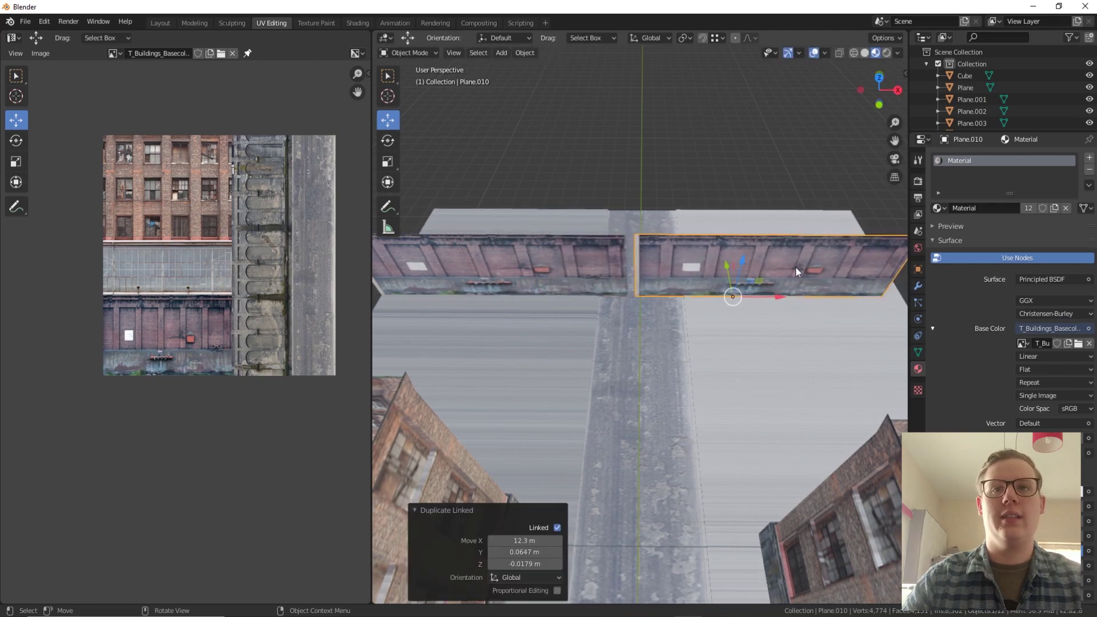
pyautogui.press('g')
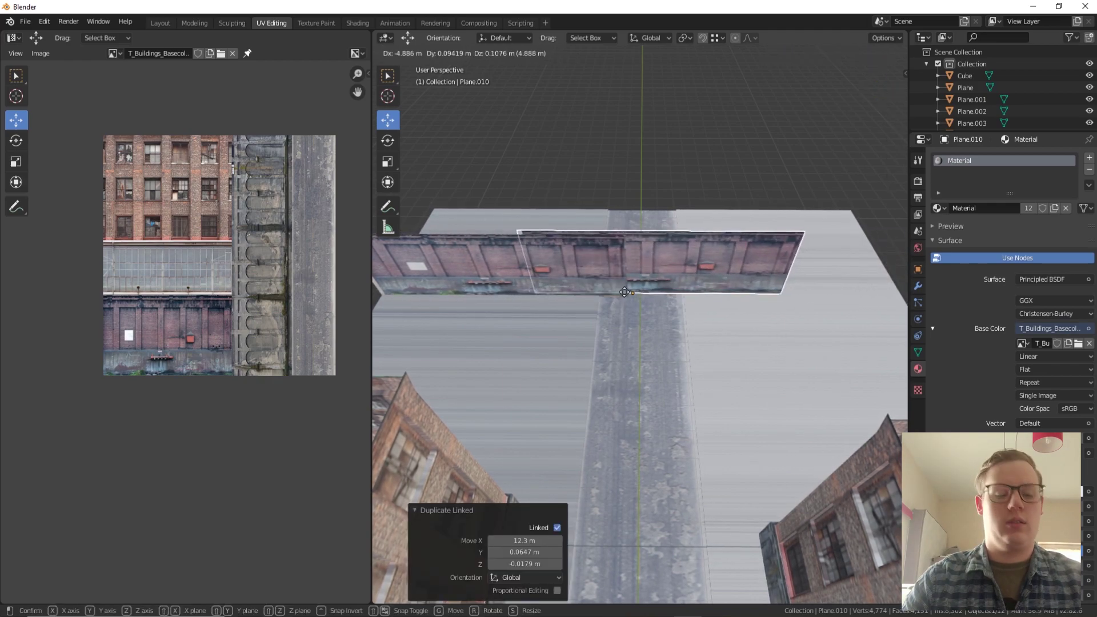
pyautogui.press('ctrl')
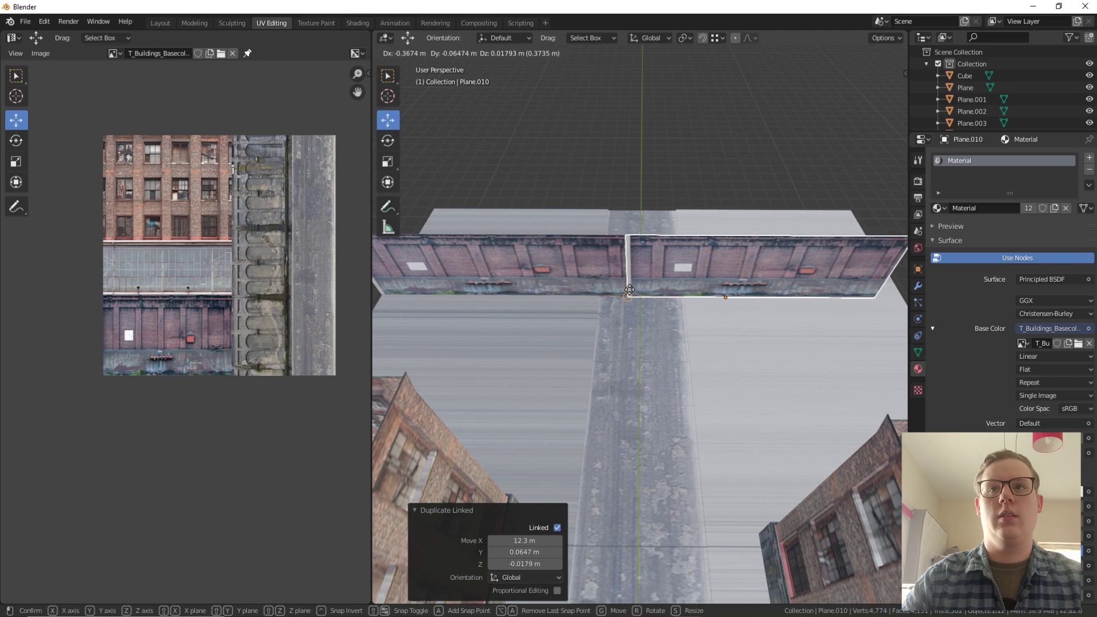
pyautogui.click(629, 289)
# Move the right edge of the wall's UV island -0.00388 m in X to trim it to the purple brick area
pyautogui.keyDown('shift'); pyautogui.click(495, 268); pyautogui.keyUp('shift')
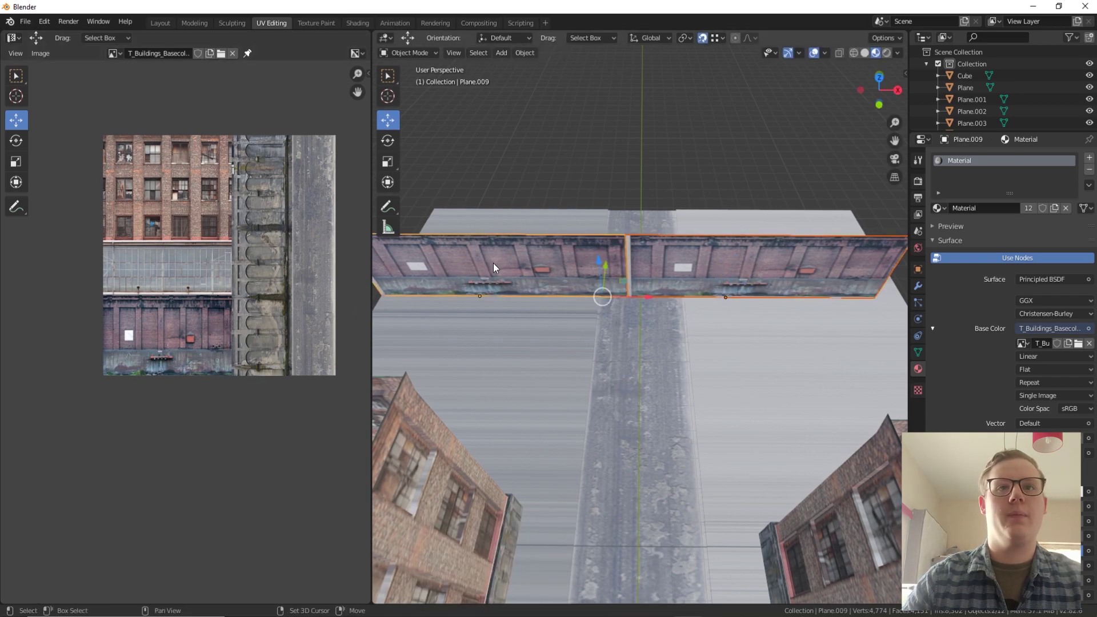
pyautogui.press('Tab')
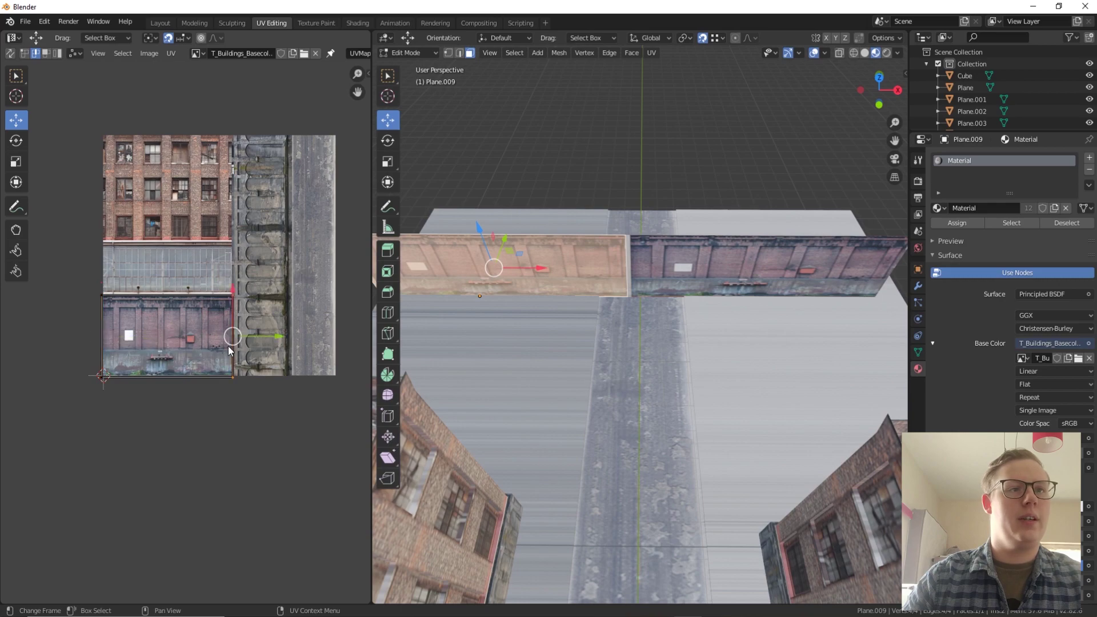
pyautogui.scroll(5, 229, 350)
pyautogui.moveTo(326, 346); pyautogui.dragTo(260, 323, button='middle')
pyautogui.press('g')
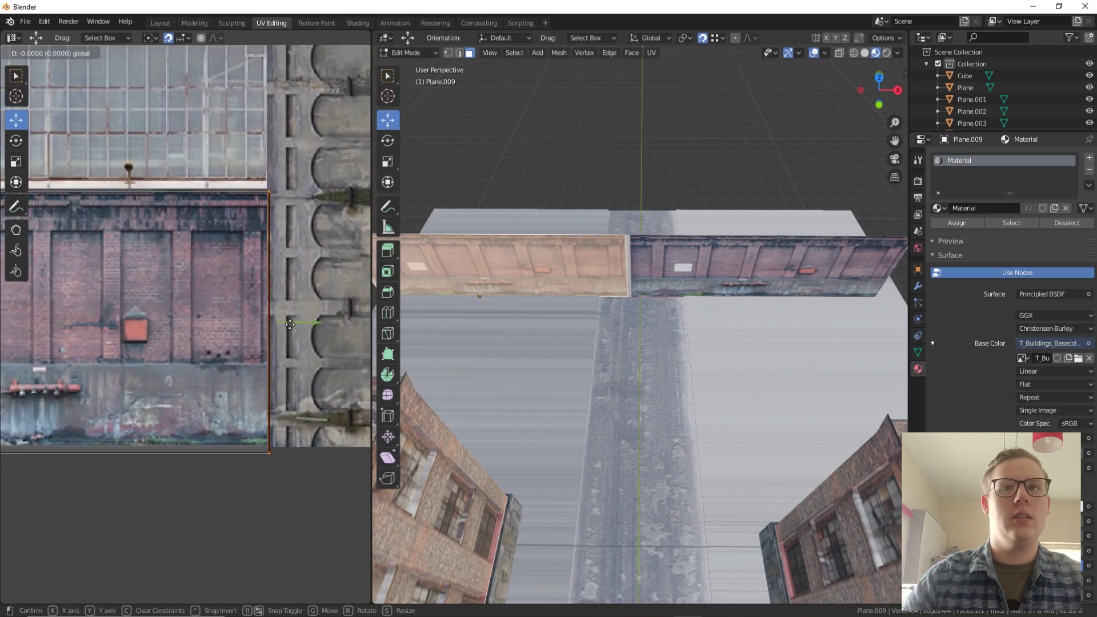
pyautogui.click(276, 324)
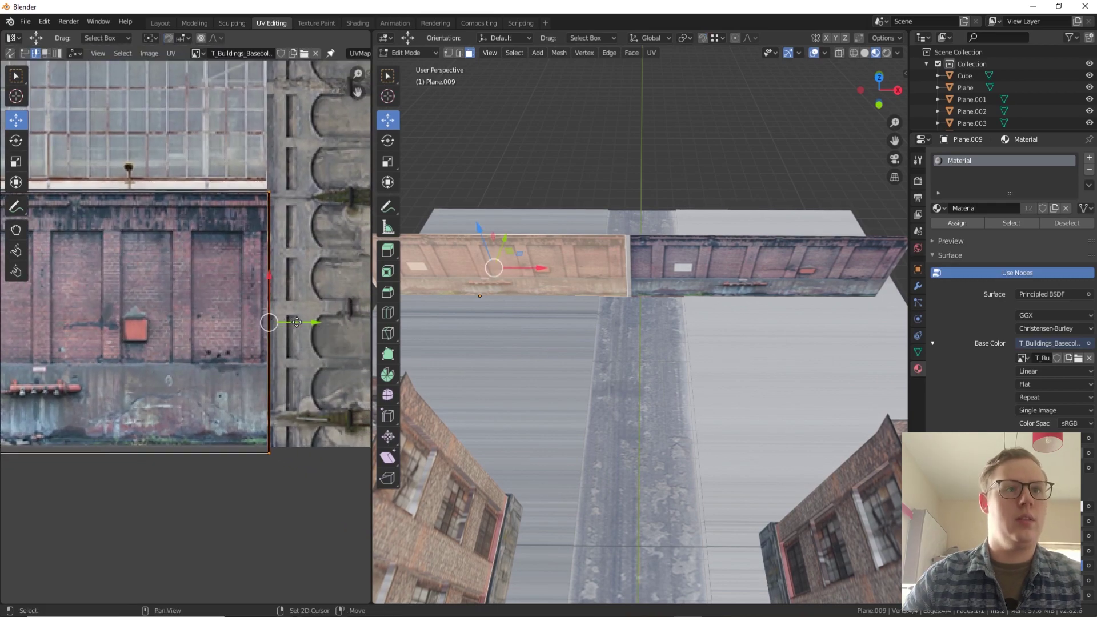
pyautogui.moveTo(303, 324); pyautogui.dragTo(296, 336)
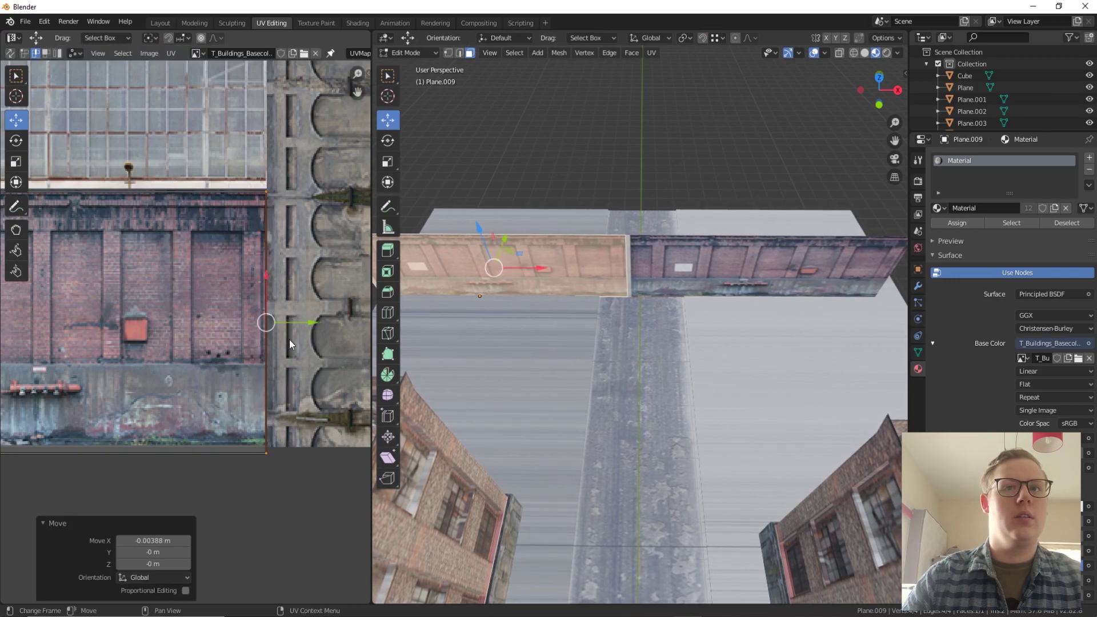
# Raise the bottom edge of the wall's UV island 0.0101 m and shift its left edge slightly inward
pyautogui.click(208, 453)
pyautogui.moveTo(60, 413); pyautogui.dragTo(61, 404)
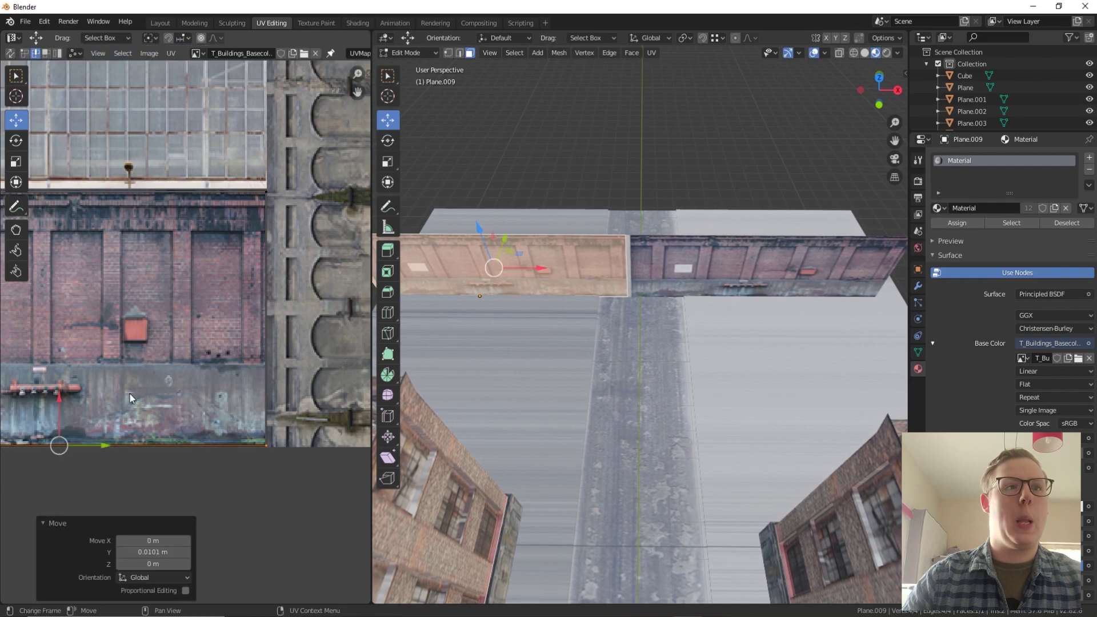
pyautogui.moveTo(114, 286); pyautogui.dragTo(115, 366, button='middle')
pyautogui.scroll(-2, 172, 343)
pyautogui.moveTo(172, 343); pyautogui.dragTo(297, 366, button='middle')
pyautogui.click(229, 328)
pyautogui.moveTo(249, 346); pyautogui.dragTo(263, 346)
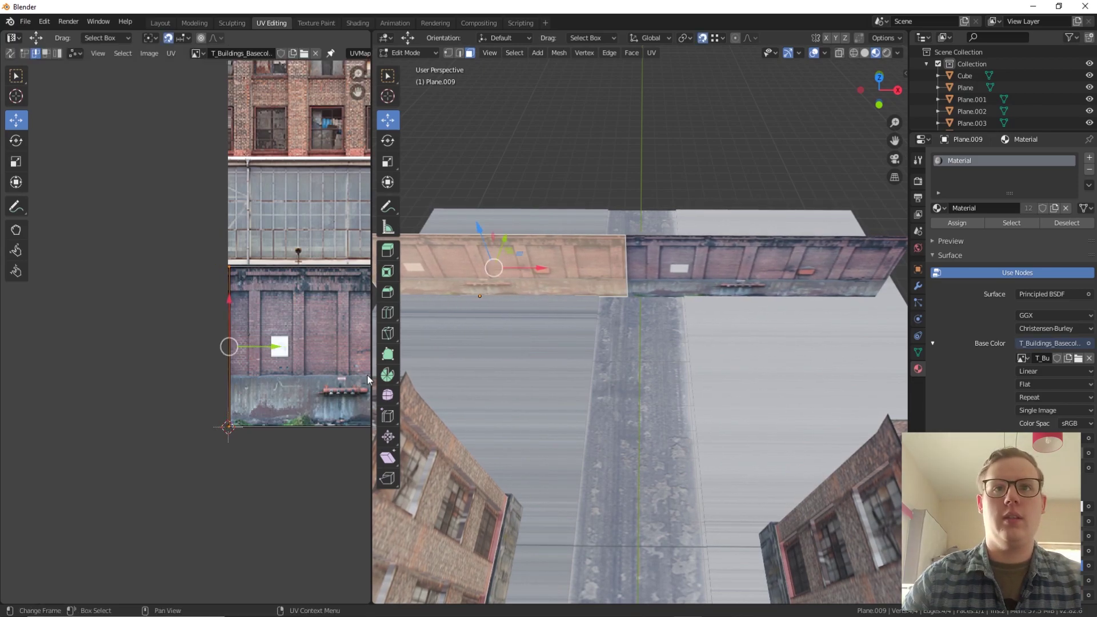
pyautogui.press('Tab')
# Duplicate the two buildings nearest the end wall and move the copies along the Y axis to beyond the wall
pyautogui.scroll(5, 708, 355)
pyautogui.moveTo(691, 323); pyautogui.dragTo(621, 217, button='middle')
pyautogui.scroll(-5, 649, 208)
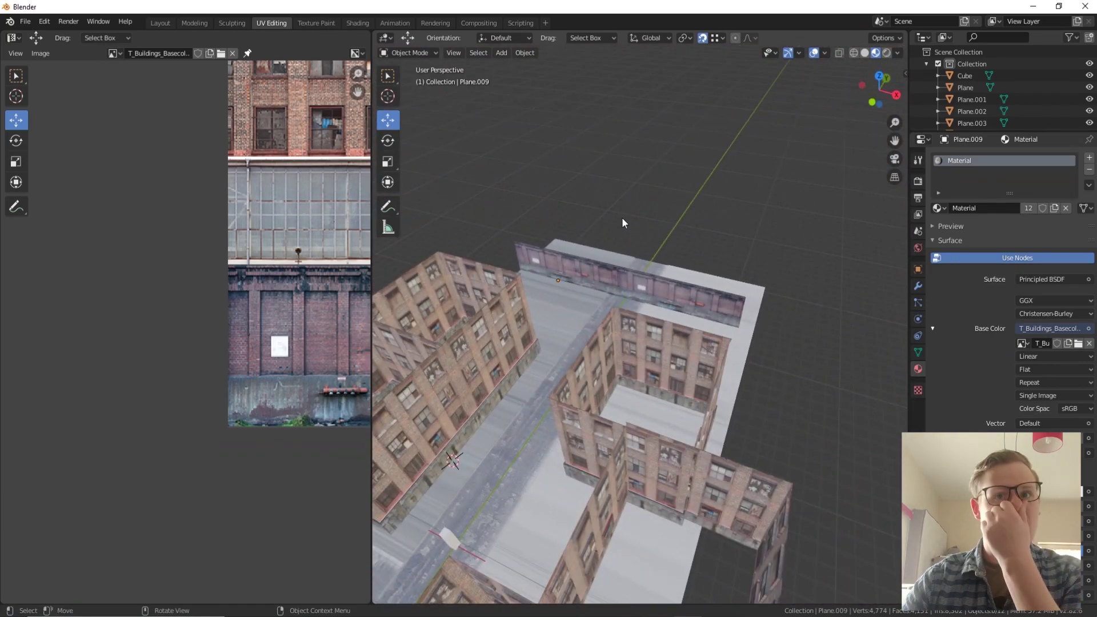
pyautogui.keyDown('shift'); pyautogui.click(486, 331); pyautogui.keyUp('shift')
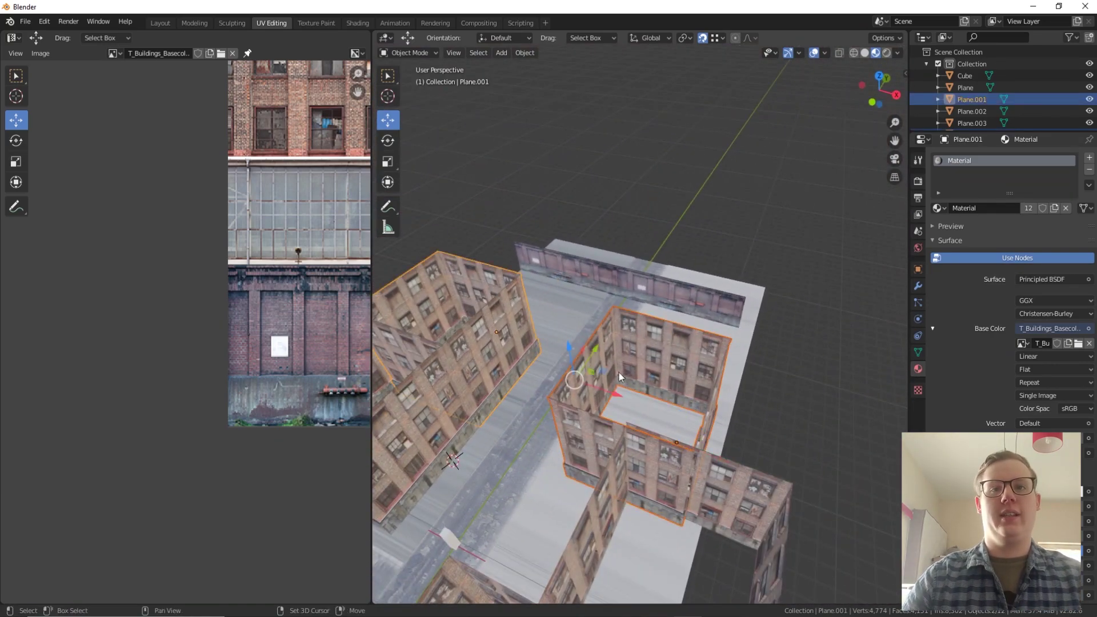
pyautogui.rightClick(608, 364)
pyautogui.click(578, 353)
pyautogui.press('x')
pyautogui.press('y')
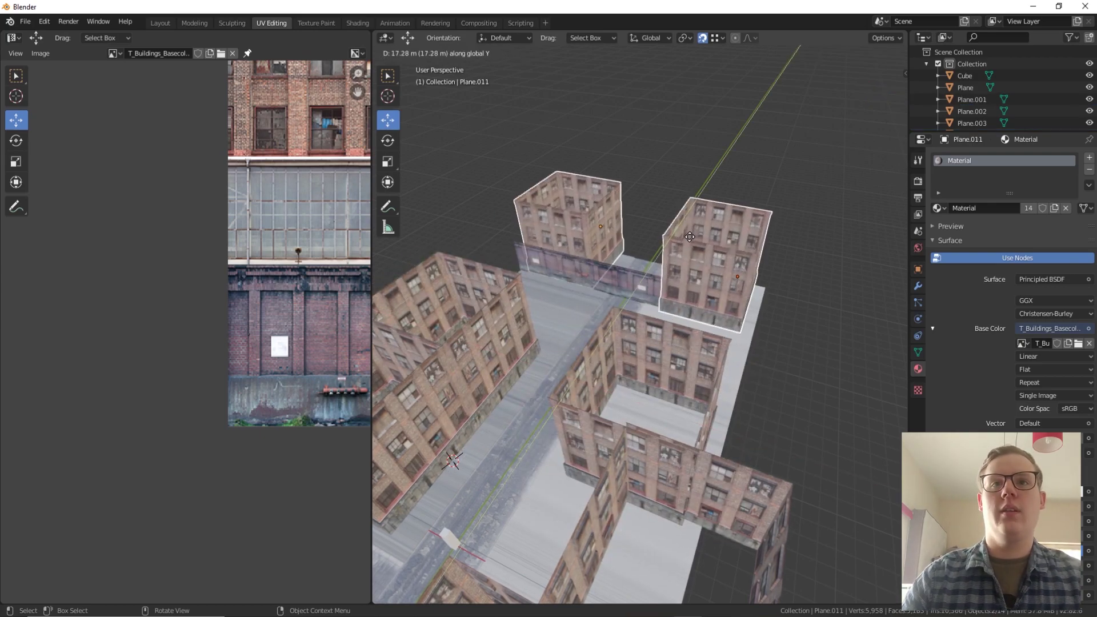
pyautogui.click(693, 230)
# Raise the two duplicated buildings 2.04 m and a further 1.37 m along Z, and lower them 0.0301 m
pyautogui.moveTo(673, 197); pyautogui.dragTo(672, 174)
pyautogui.moveTo(672, 175)
pyautogui.mouseDown(button='middle')
pyautogui.moveTo(626, 219)
pyautogui.moveTo(659, 193)
pyautogui.moveTo(658, 170)
pyautogui.moveTo(651, 176)
pyautogui.mouseUp(button='middle')
pyautogui.scroll(4, 651, 177)
pyautogui.scroll(2, 649, 210)
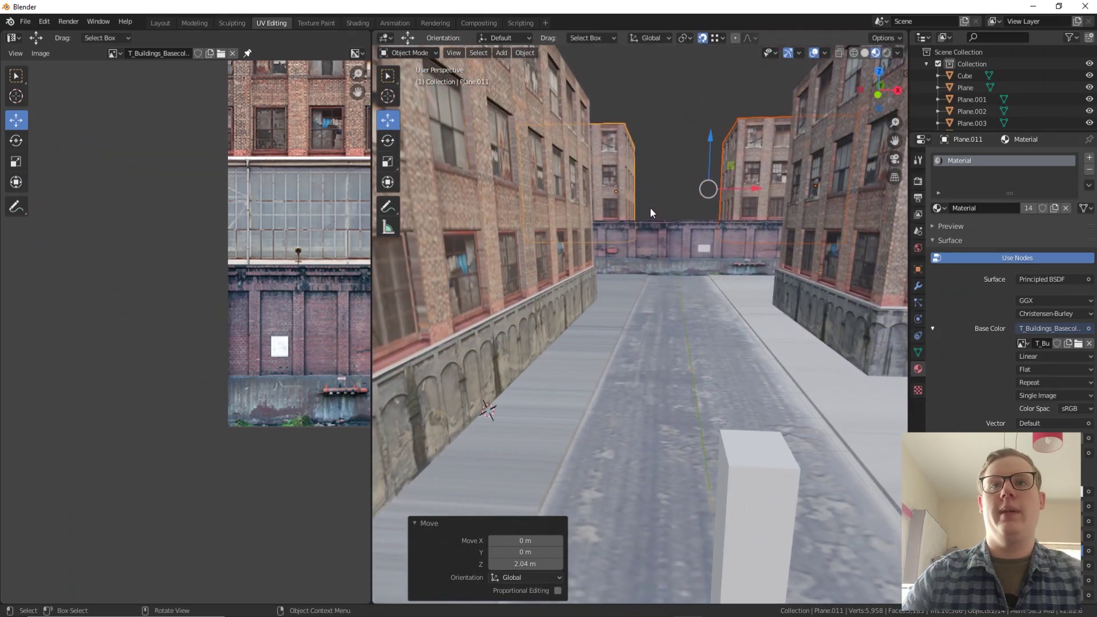
pyautogui.moveTo(709, 152)
pyautogui.mouseDown()
pyautogui.moveTo(710, 128)
pyautogui.moveTo(723, 143)
pyautogui.mouseUp()
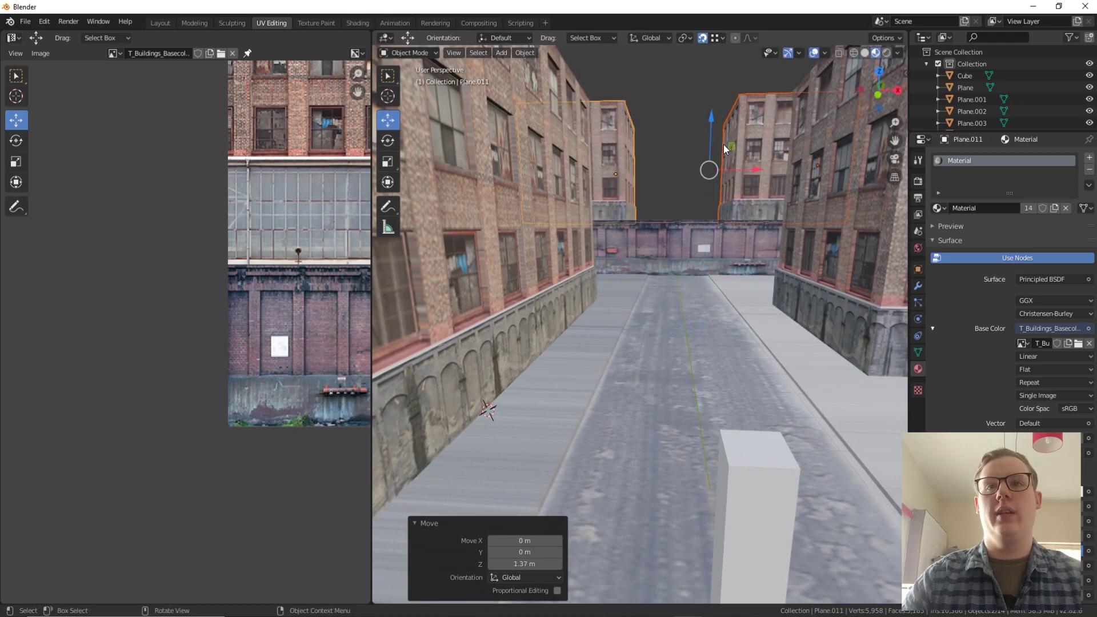
pyautogui.moveTo(722, 143); pyautogui.dragTo(707, 273, button='middle')
pyautogui.scroll(5, 664, 232)
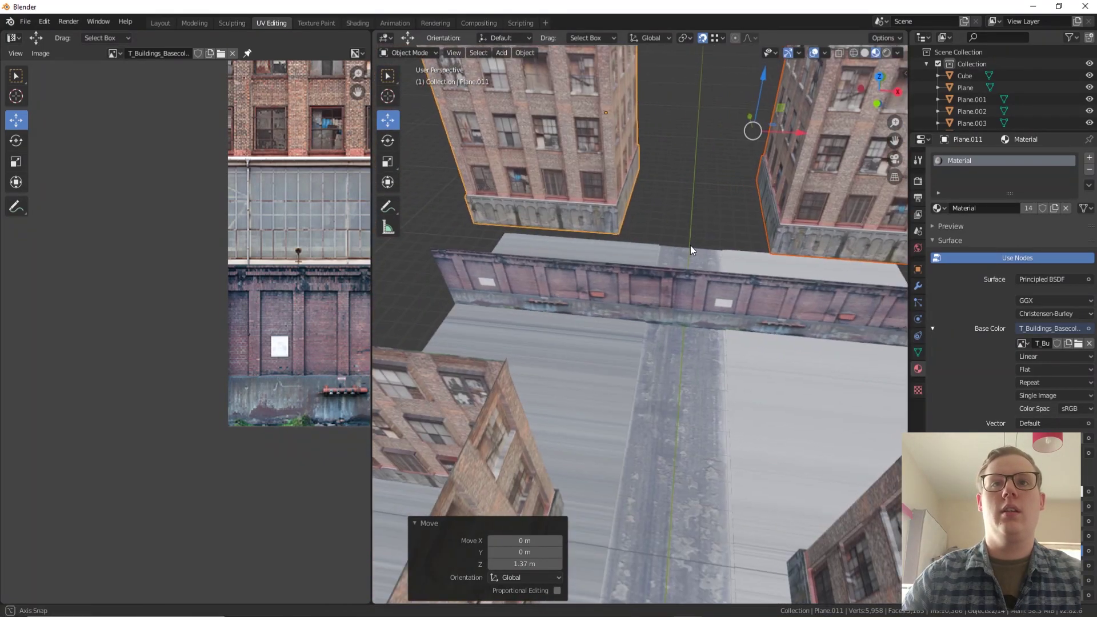
pyautogui.moveTo(736, 87); pyautogui.dragTo(736, 89)
pyautogui.scroll(4, 750, 169)
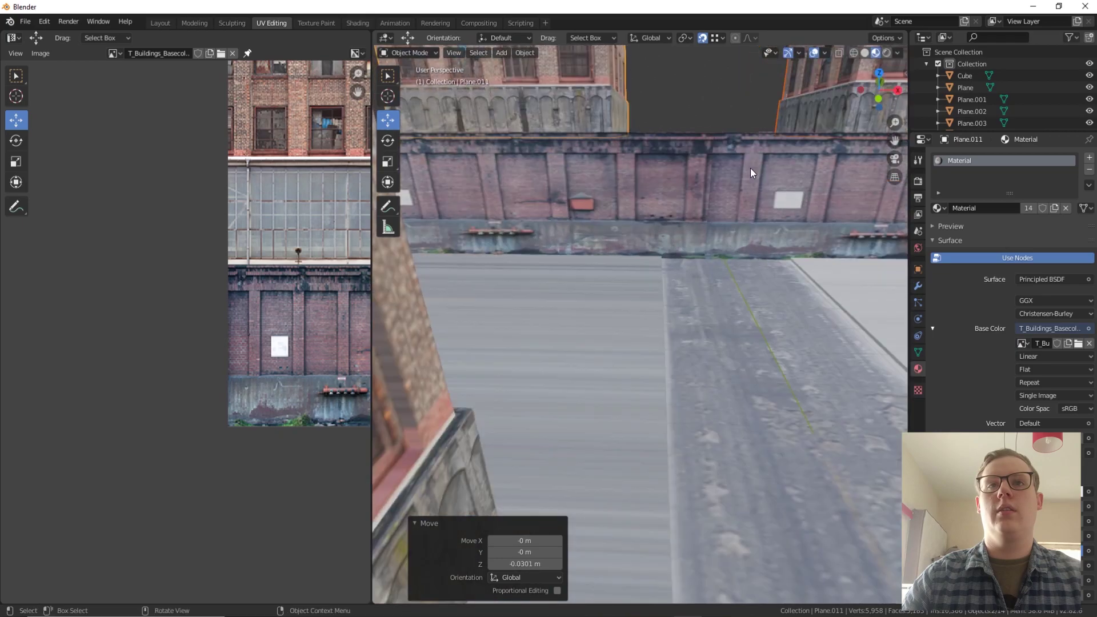
# Move the two raised buildings farther back from the end wall along the Y axis
pyautogui.moveTo(745, 151); pyautogui.dragTo(743, 173, button='middle')
pyautogui.scroll(-5, 636, 187)
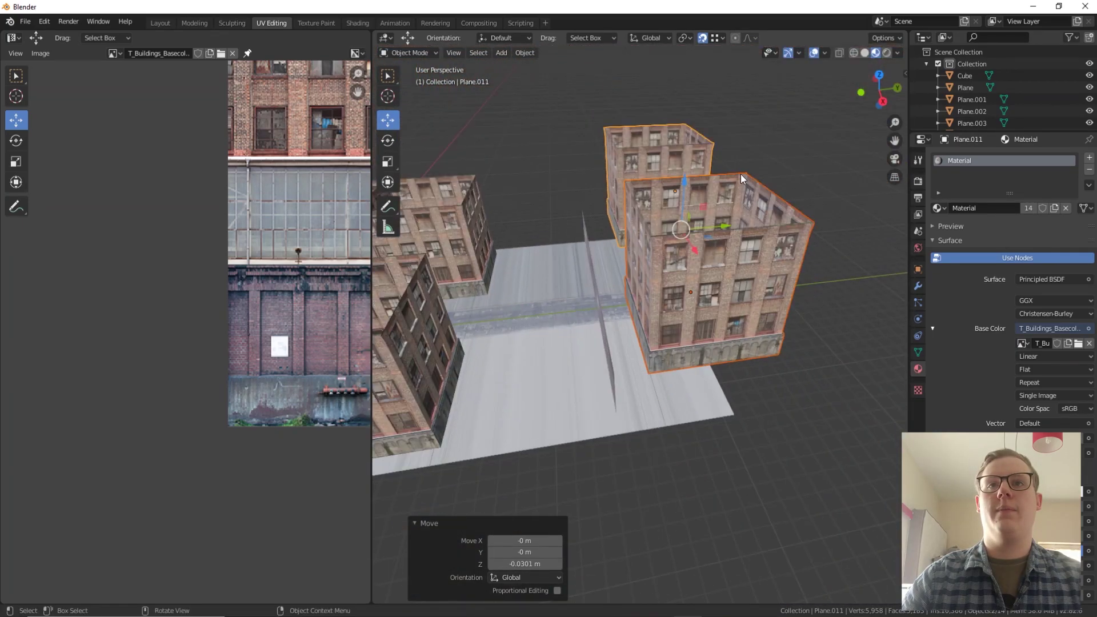
pyautogui.moveTo(718, 228); pyautogui.dragTo(754, 223)
# Examine the street from road level and from above to judge the buildings behind the end wall
pyautogui.moveTo(754, 223); pyautogui.dragTo(647, 204, button='middle')
pyautogui.scroll(2, 649, 204)
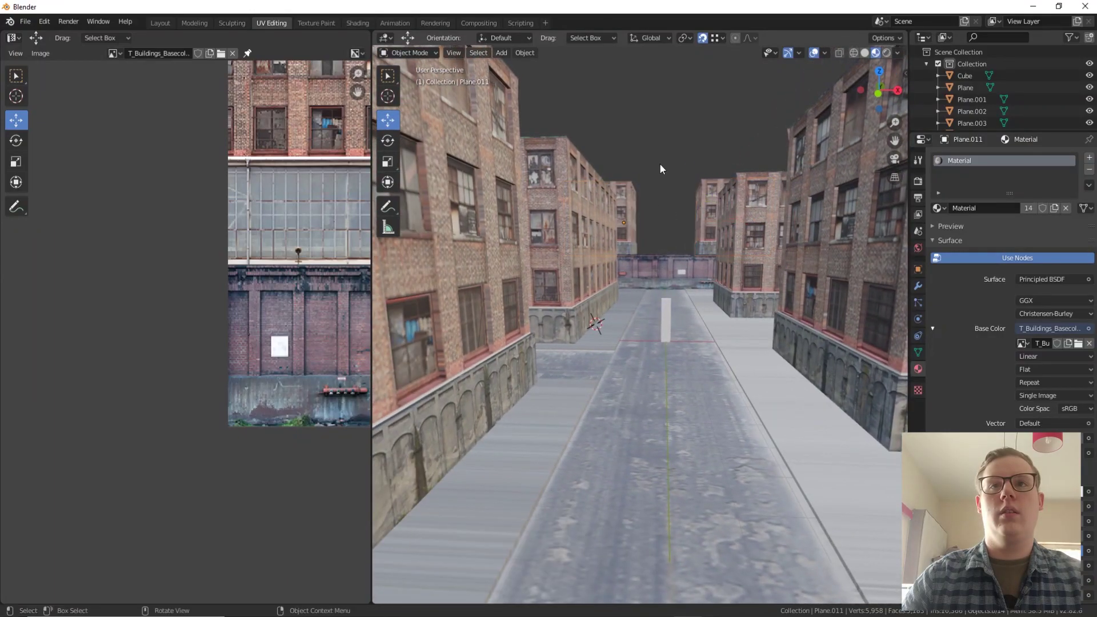
pyautogui.scroll(2, 662, 168)
pyautogui.scroll(-3, 661, 168)
pyautogui.moveTo(656, 176); pyautogui.dragTo(678, 324, button='middle')
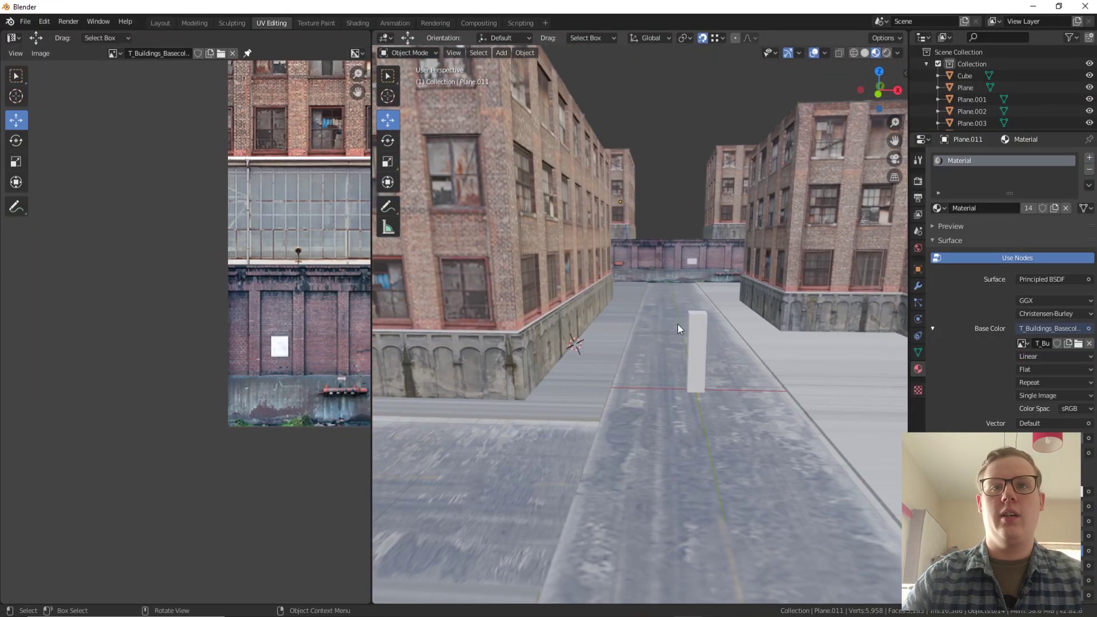
pyautogui.scroll(2, 678, 324)
pyautogui.scroll(-1, 677, 320)
pyautogui.moveTo(675, 248); pyautogui.dragTo(664, 242, button='middle')
pyautogui.scroll(-3, 640, 296)
pyautogui.moveTo(640, 296); pyautogui.dragTo(784, 324, button='middle')
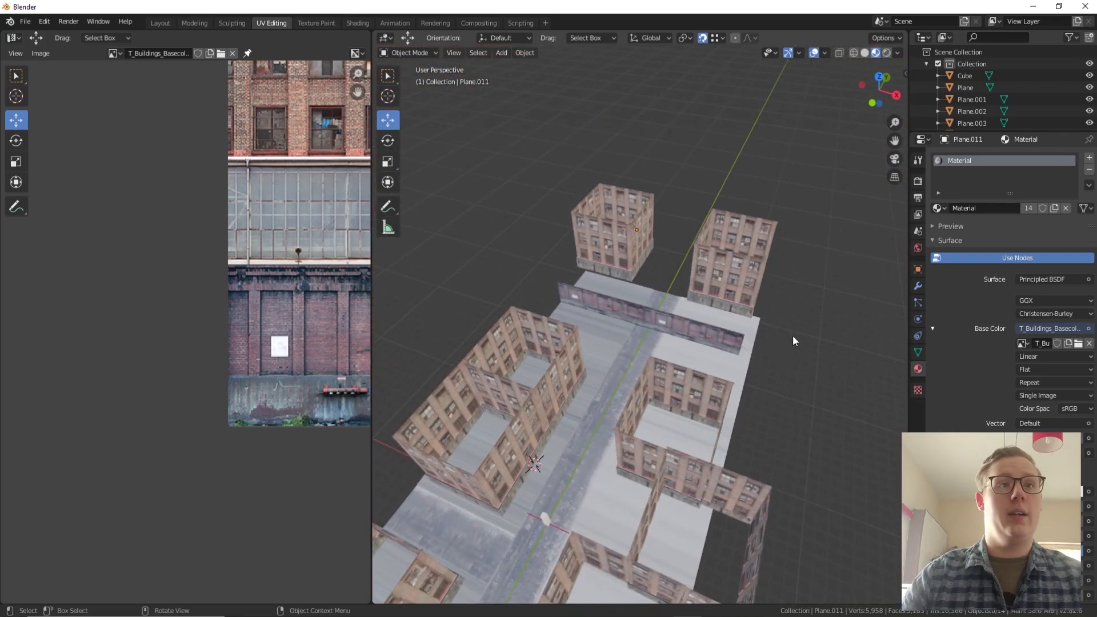
pyautogui.scroll(-2, 229, 274)
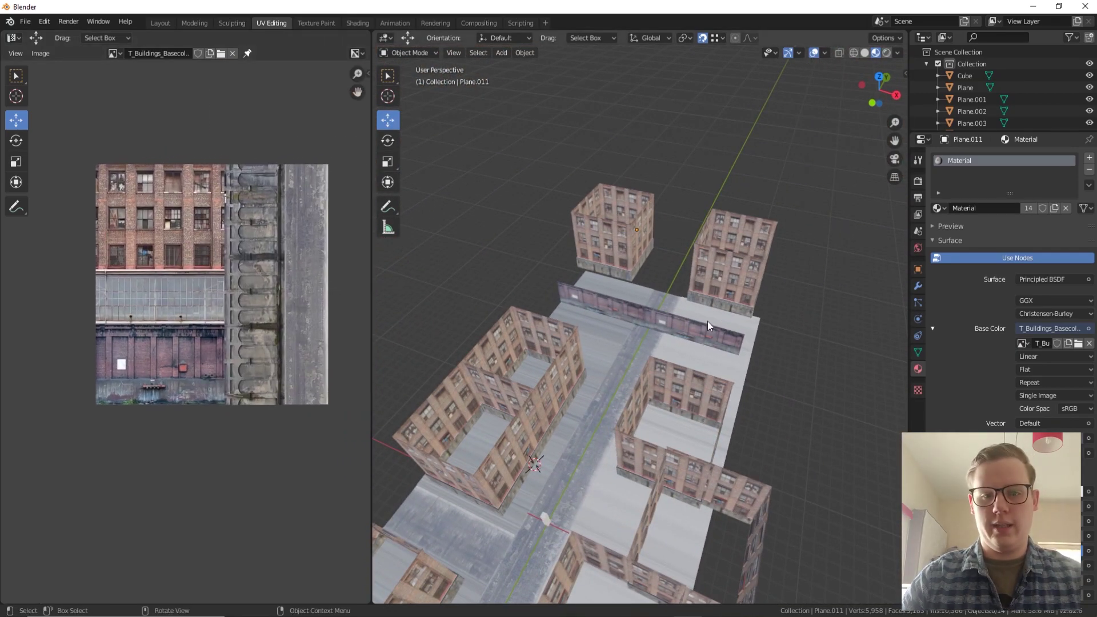
# Add a 2 m plane, move it 37 m along Y behind the end wall, and rotate it 90° about X
pyautogui.press('F3')
pyautogui.write('plan')
pyautogui.press('Return')
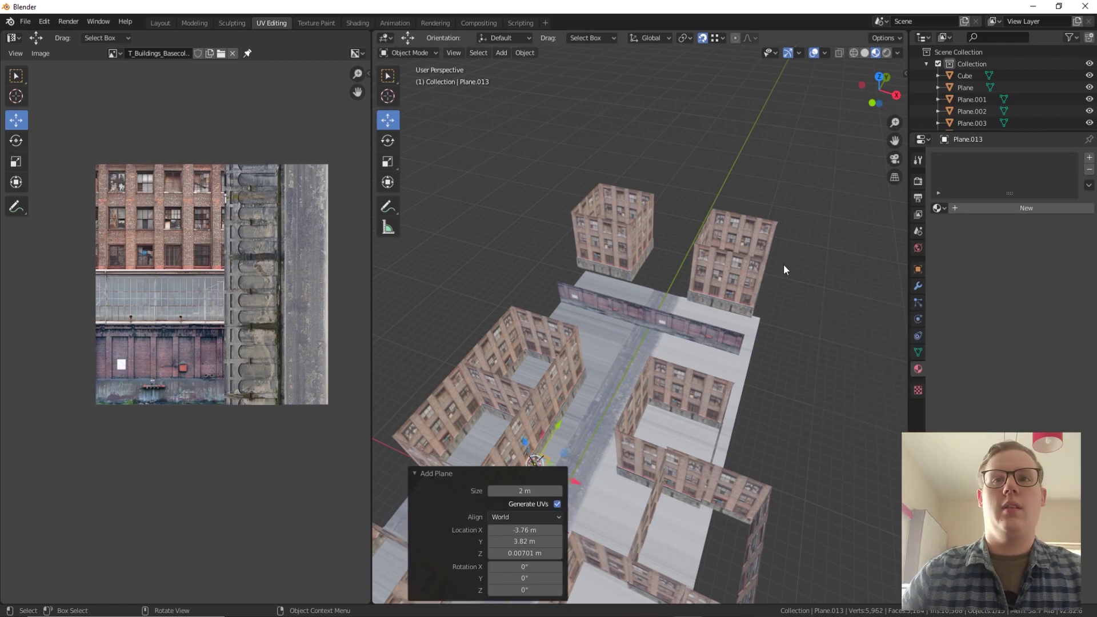
pyautogui.scroll(-2, 611, 387)
pyautogui.moveTo(577, 406); pyautogui.dragTo(676, 227)
pyautogui.press('r')
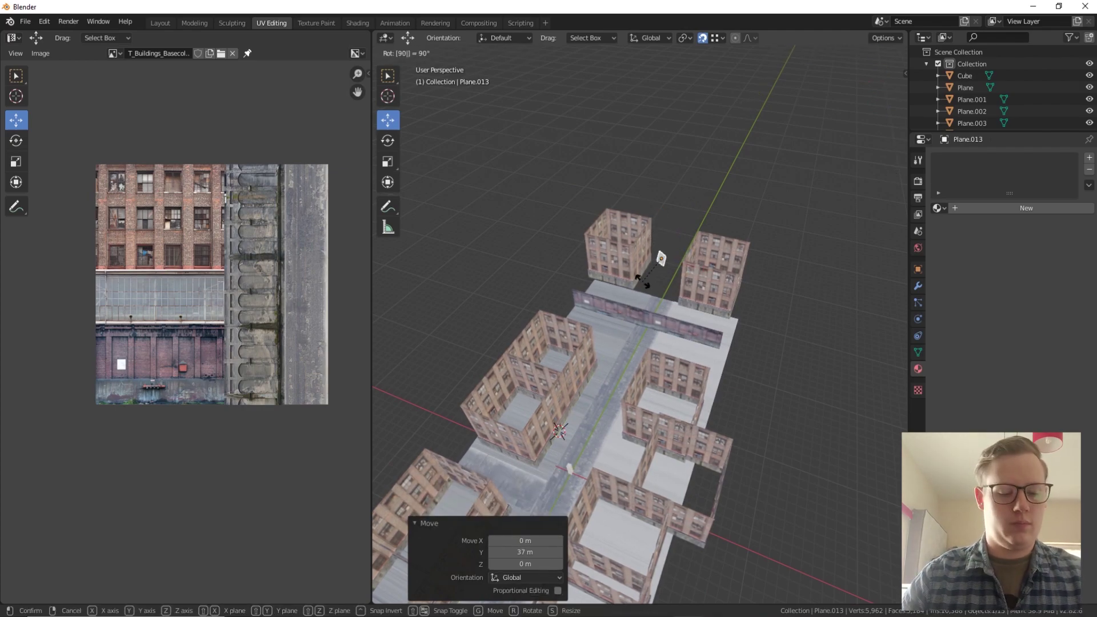
pyautogui.press('Return')
# Scale the upright plane up to taller than the buildings and move it 11.3 m along Y behind them
pyautogui.scroll(3, 657, 245)
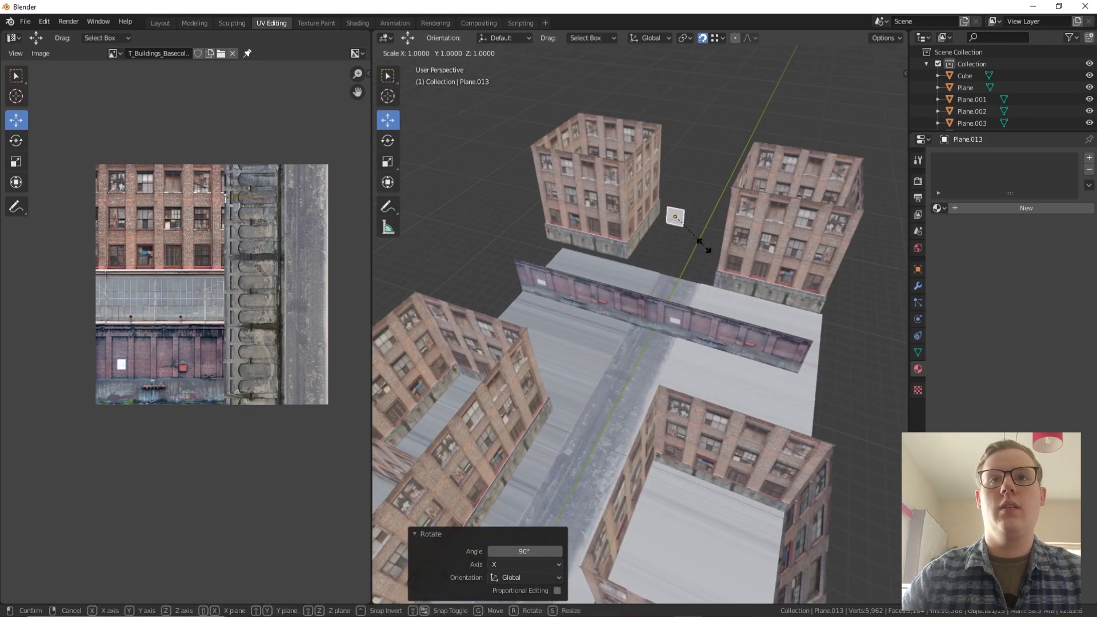
pyautogui.click(537, 382)
pyautogui.scroll(-3, 543, 339)
pyautogui.moveTo(544, 283); pyautogui.dragTo(740, 251, button='middle')
pyautogui.press('g')
pyautogui.click(814, 250)
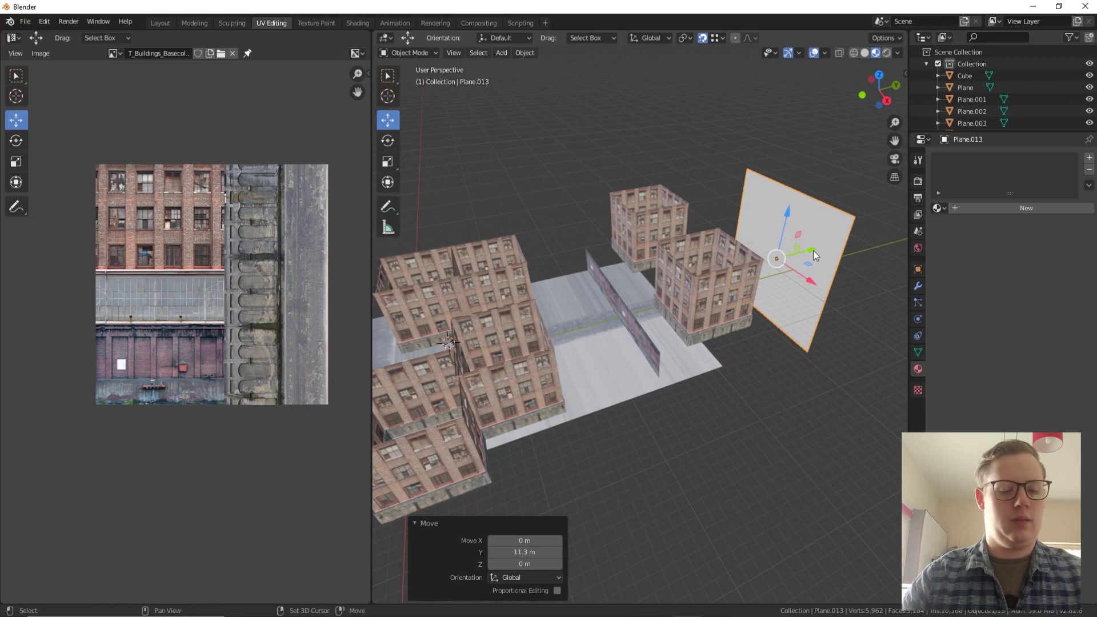
# Align the backdrop plane with the gap between the rear buildings along X and raise it 5.39 m along Z
pyautogui.moveTo(782, 225); pyautogui.dragTo(746, 217)
pyautogui.moveTo(746, 217); pyautogui.dragTo(680, 249, button='middle')
pyautogui.scroll(1, 681, 249)
pyautogui.press('g')
pyautogui.press('x')
pyautogui.click(672, 257)
pyautogui.press('g')
pyautogui.press('z')
pyautogui.click(667, 208)
# Give the backdrop plane a new material with an Image Texture as its base color
pyautogui.moveTo(667, 214); pyautogui.dragTo(647, 272, button='middle')
pyautogui.scroll(3, 646, 272)
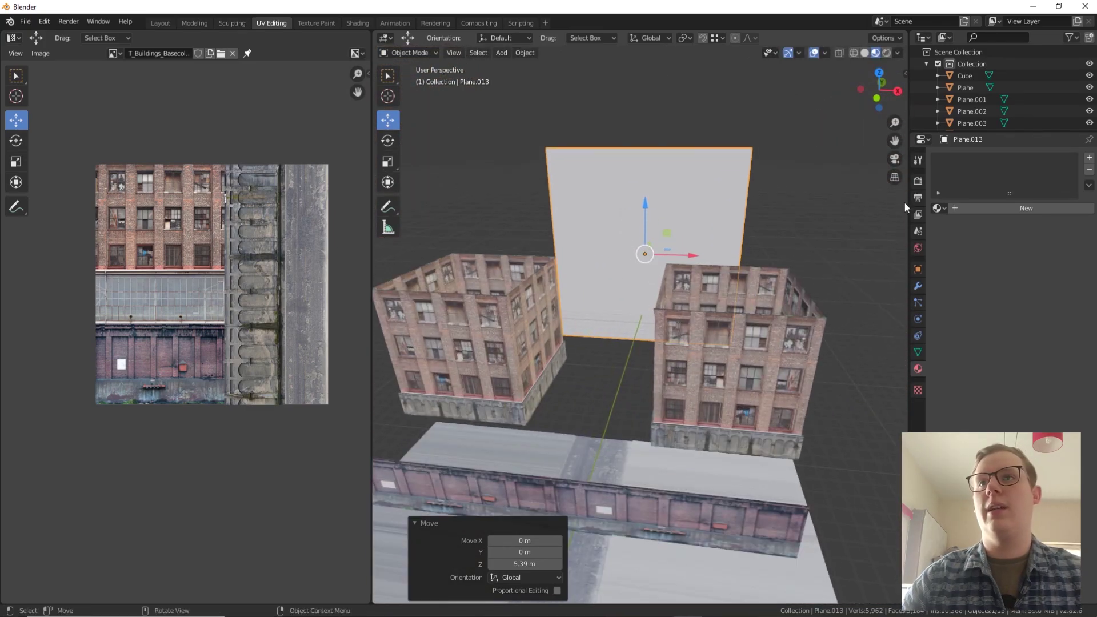
pyautogui.click(938, 208)
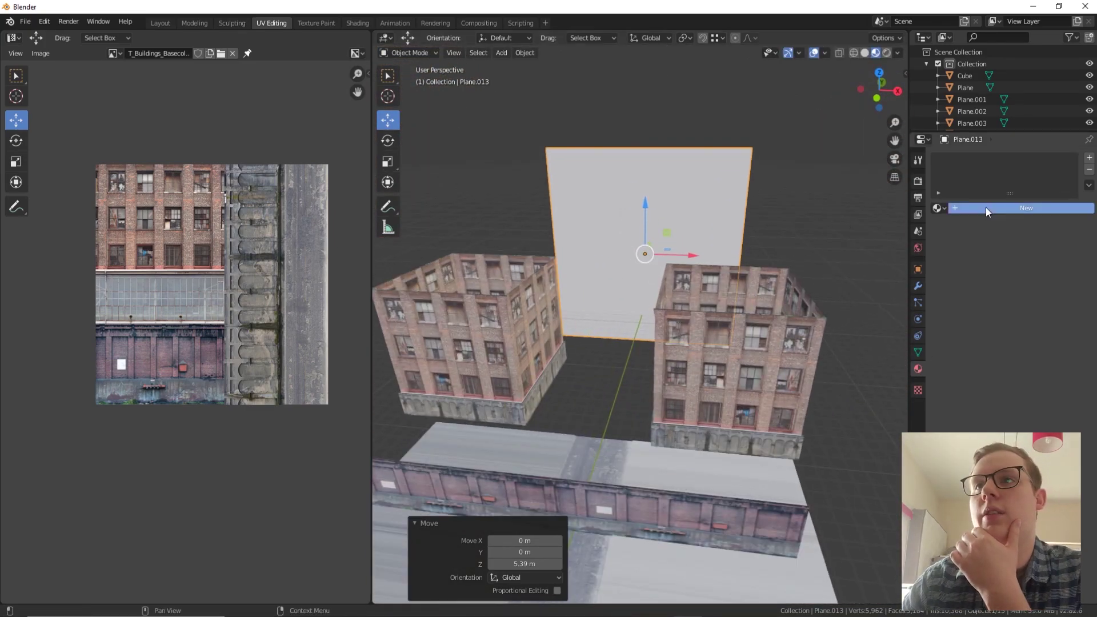
pyautogui.click(986, 208)
pyautogui.click(1089, 329)
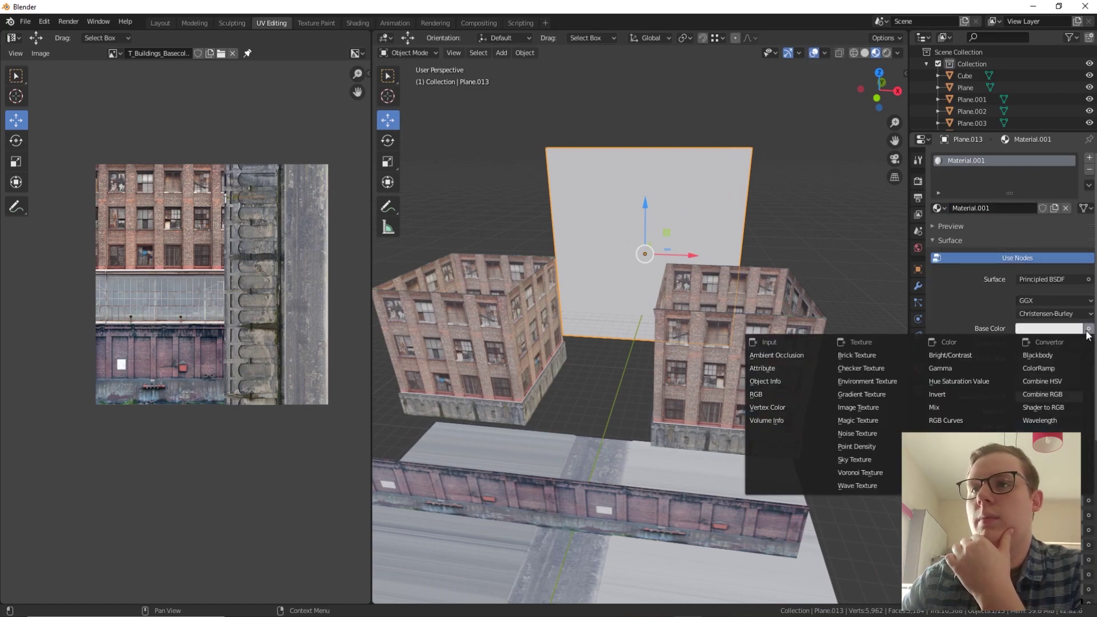
pyautogui.click(870, 408)
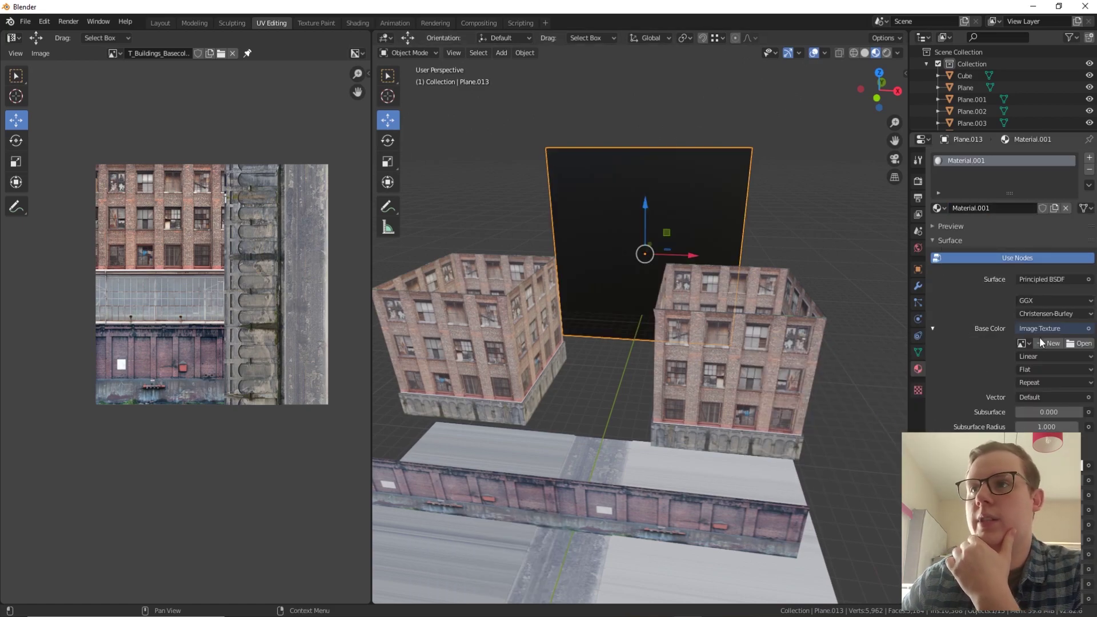
# Load T_ChemicalPlant_Basecolour.png from G:\Youtube\Challenges\Textures into the backdrop material's image texture
pyautogui.click(1080, 345)
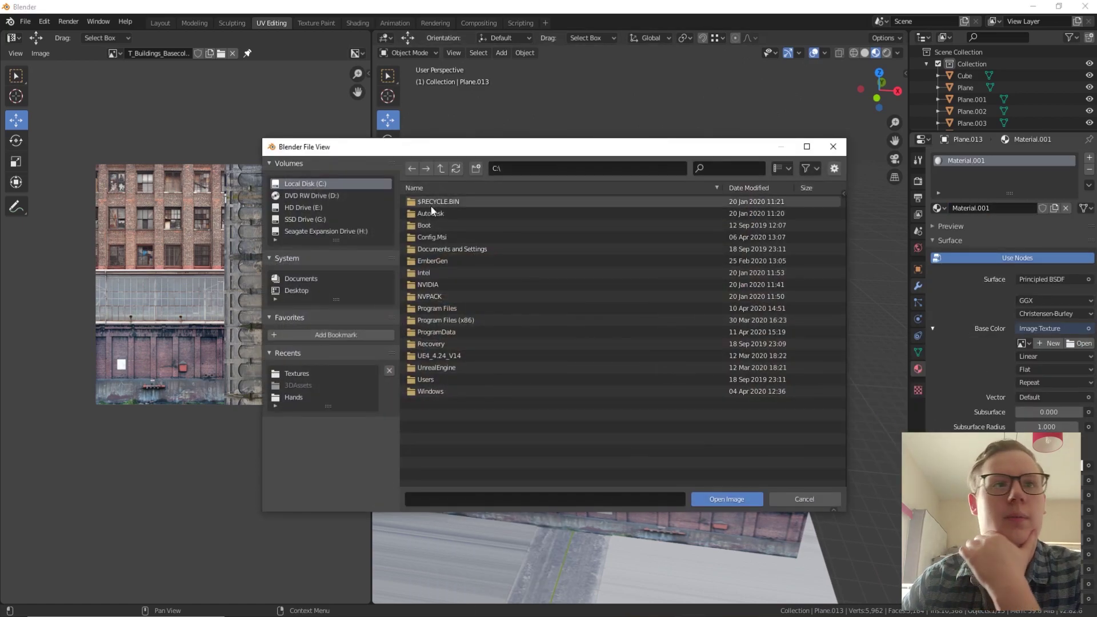
pyautogui.click(314, 222)
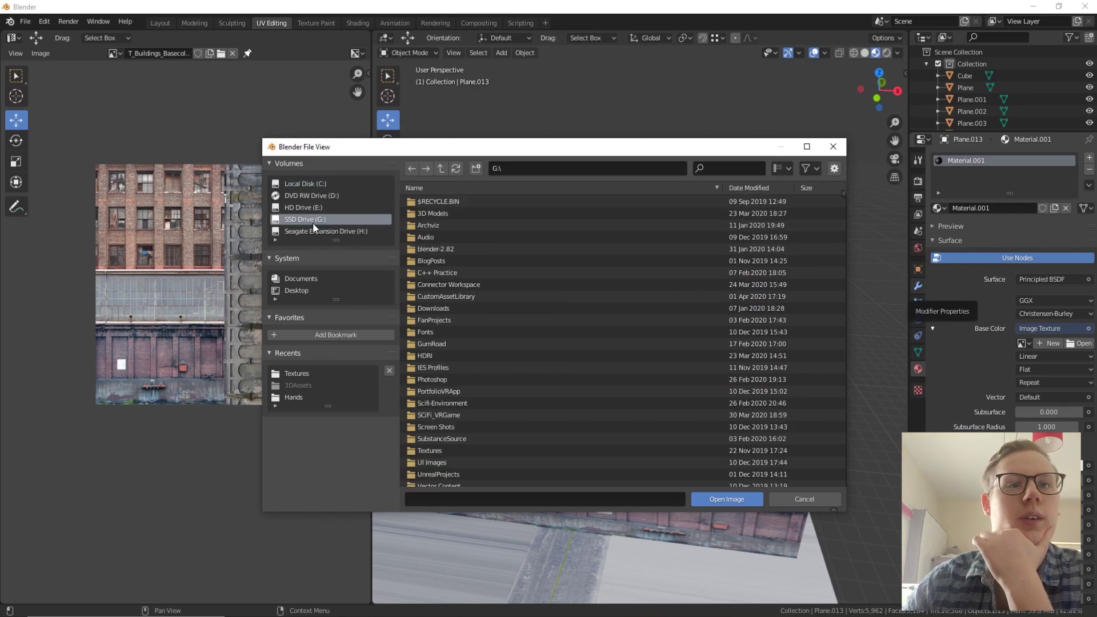
pyautogui.scroll(-2, 505, 402)
pyautogui.click(430, 480)
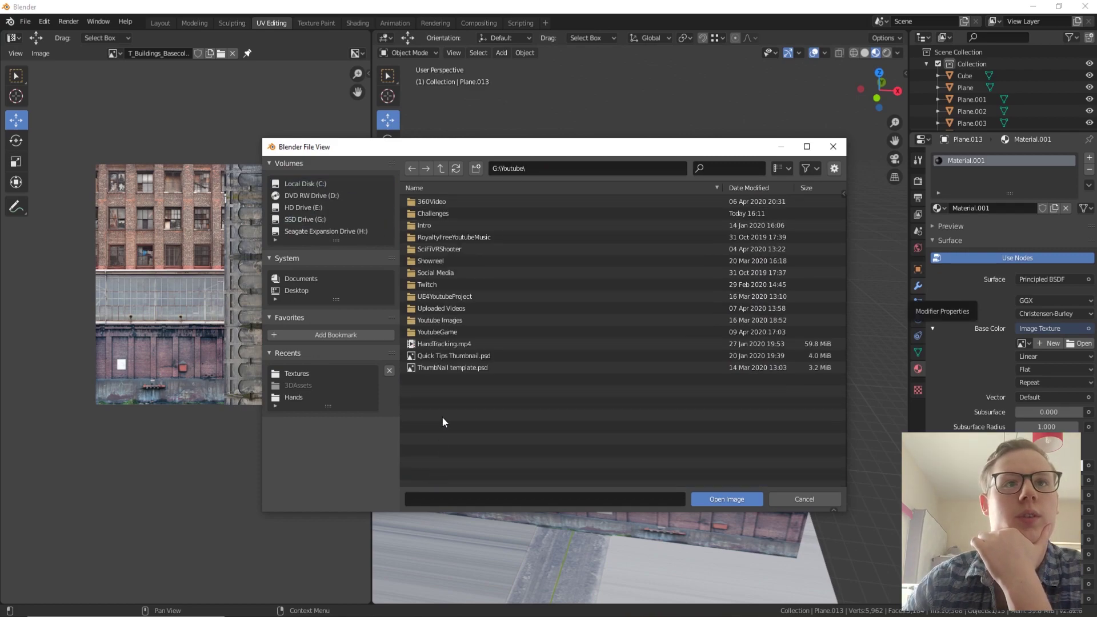
pyautogui.click(437, 212)
pyautogui.click(444, 211)
pyautogui.click(475, 214)
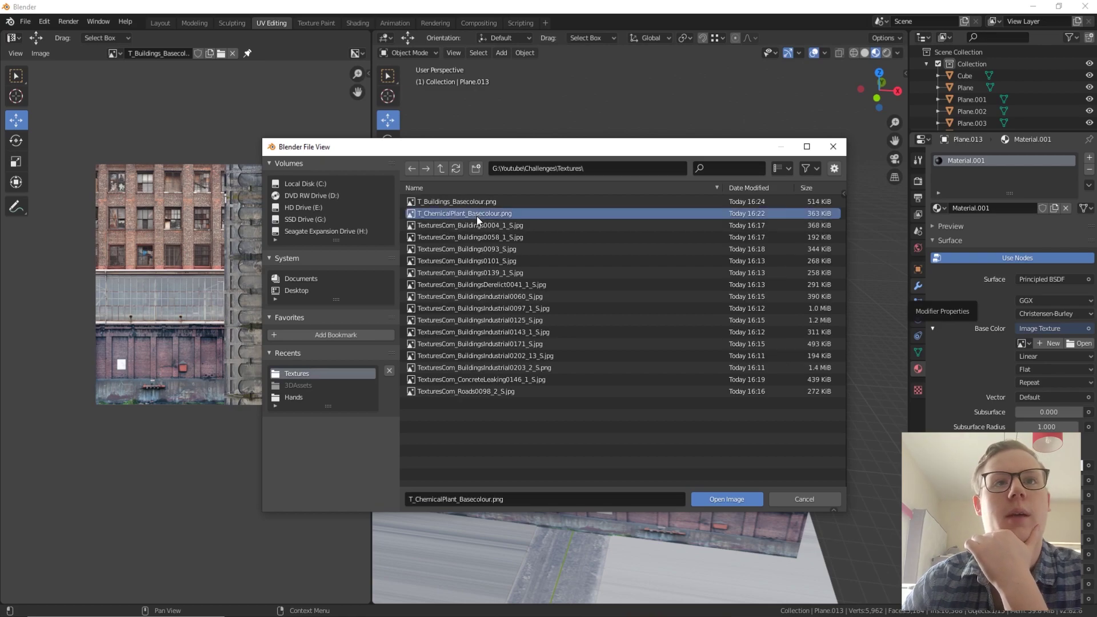
pyautogui.click(750, 498)
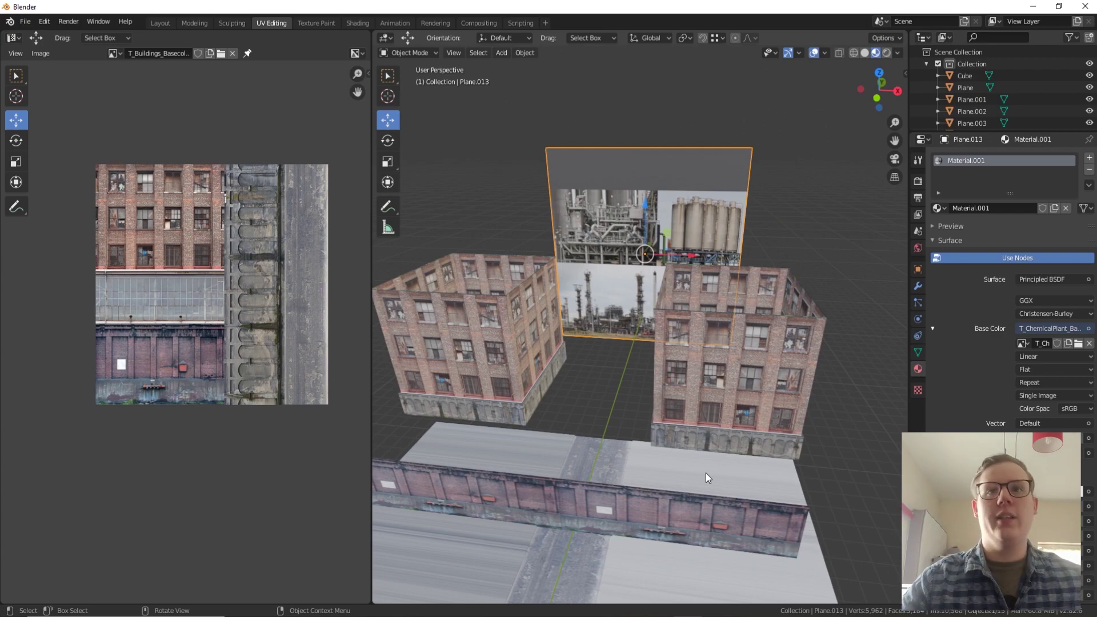
# Lower the top edge of the backdrop plane's mesh along Z to roughly half its height, making the plane a wide rectangle
pyautogui.moveTo(640, 214); pyautogui.dragTo(654, 215, button='middle')
pyautogui.scroll(1, 653, 205)
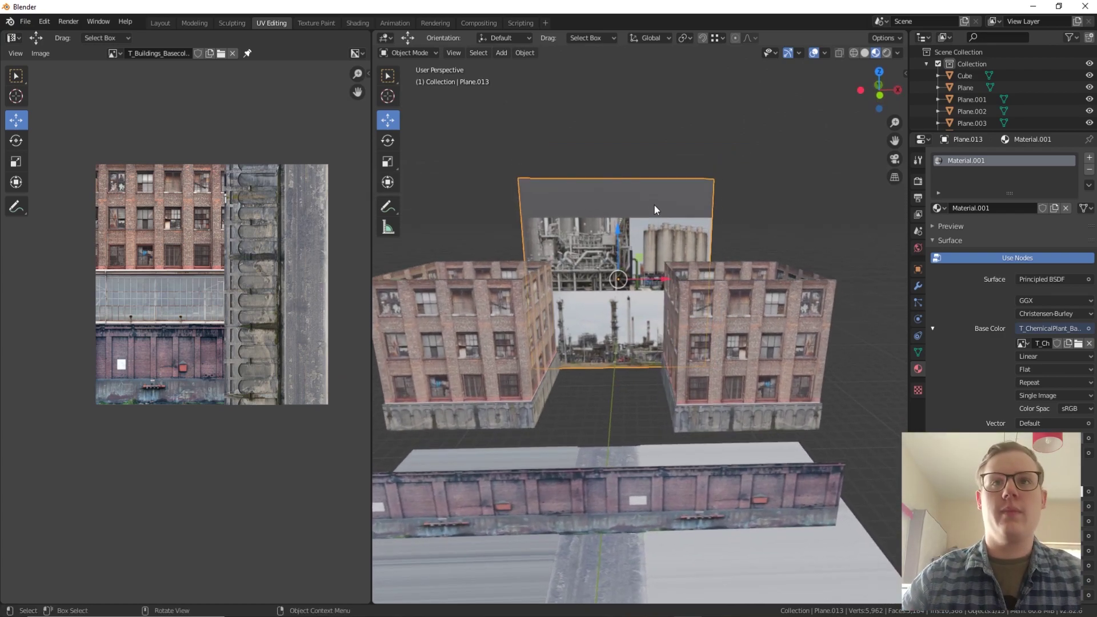
pyautogui.press('a')
pyautogui.scroll(4, 626, 250)
pyautogui.scroll(2, 619, 252)
pyautogui.click(613, 300)
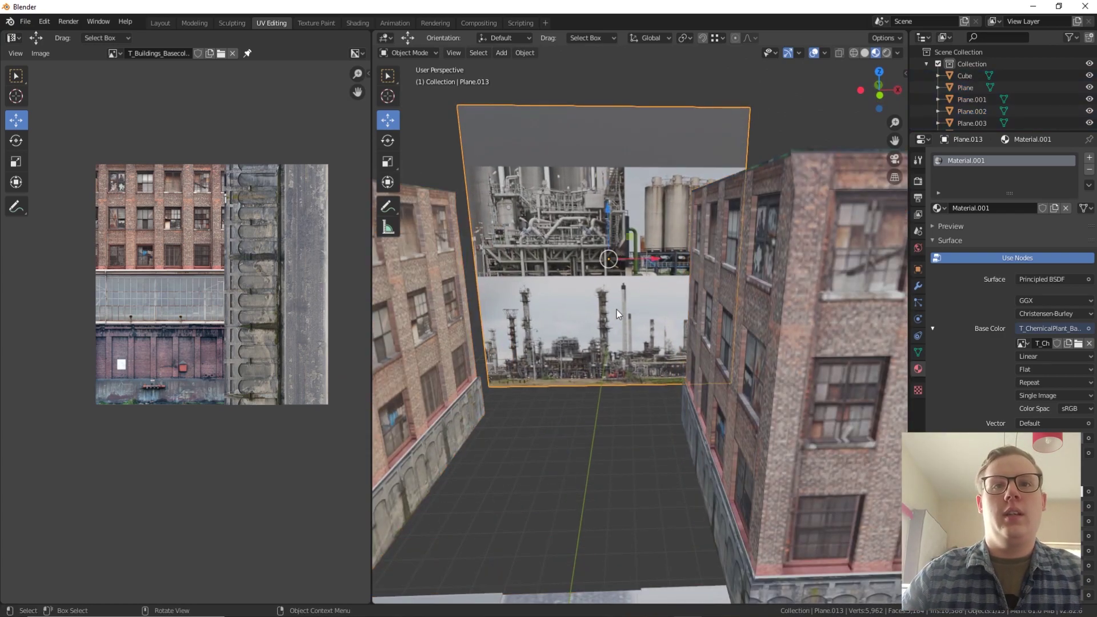
pyautogui.press('Tab')
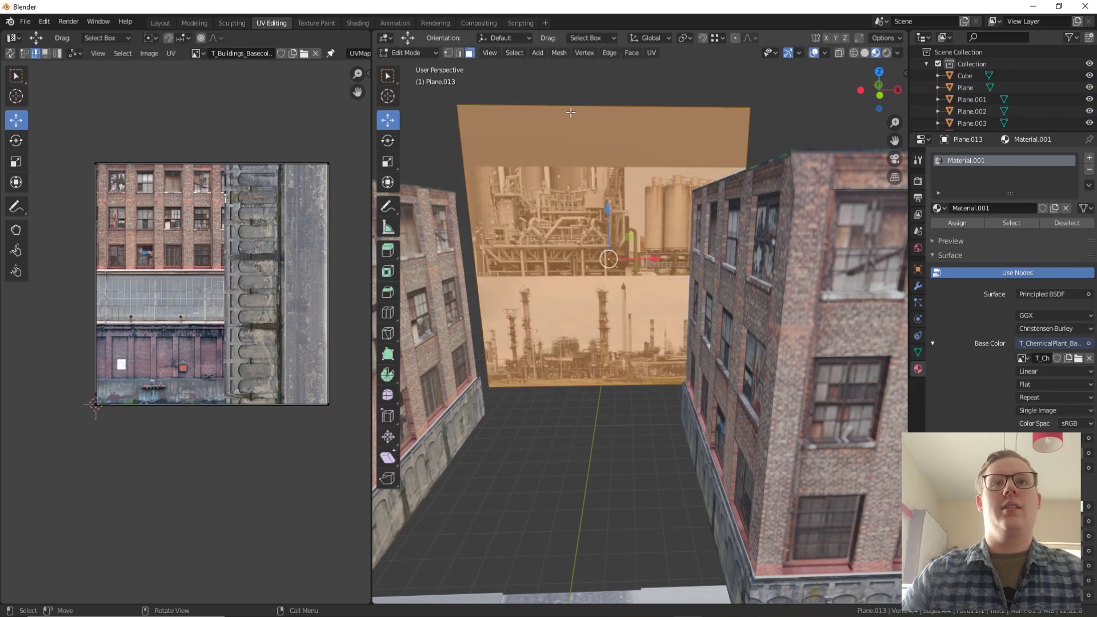
pyautogui.click(459, 53)
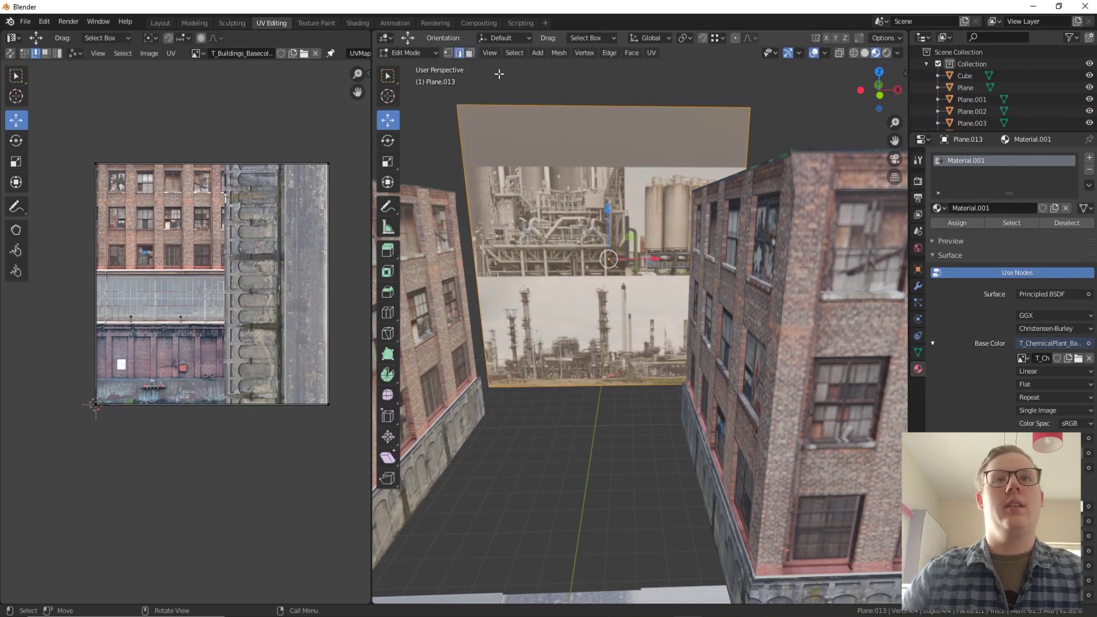
pyautogui.click(630, 106)
pyautogui.moveTo(606, 86); pyautogui.dragTo(601, 226)
# Scale the whole backdrop mesh up well beyond the gap between the rear buildings and raise it 6.02 m along Z
pyautogui.press('a')
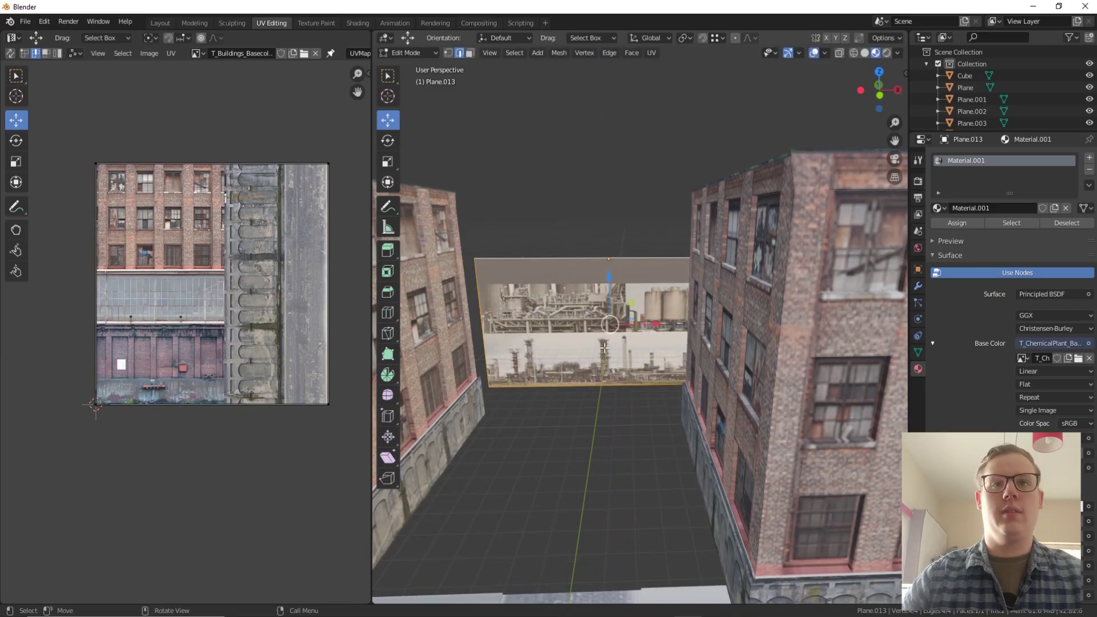
pyautogui.press('s')
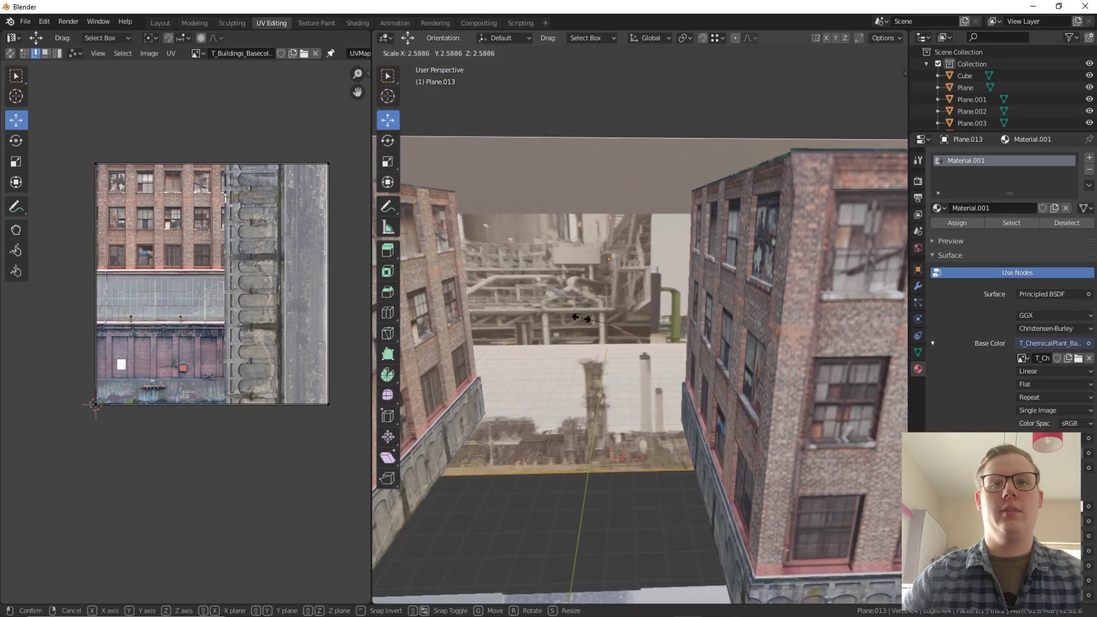
pyautogui.click(609, 257)
pyautogui.press('g')
pyautogui.press('z')
pyautogui.click(609, 234)
pyautogui.moveTo(610, 235); pyautogui.dragTo(629, 245, button='middle')
pyautogui.moveTo(625, 274); pyautogui.dragTo(624, 238)
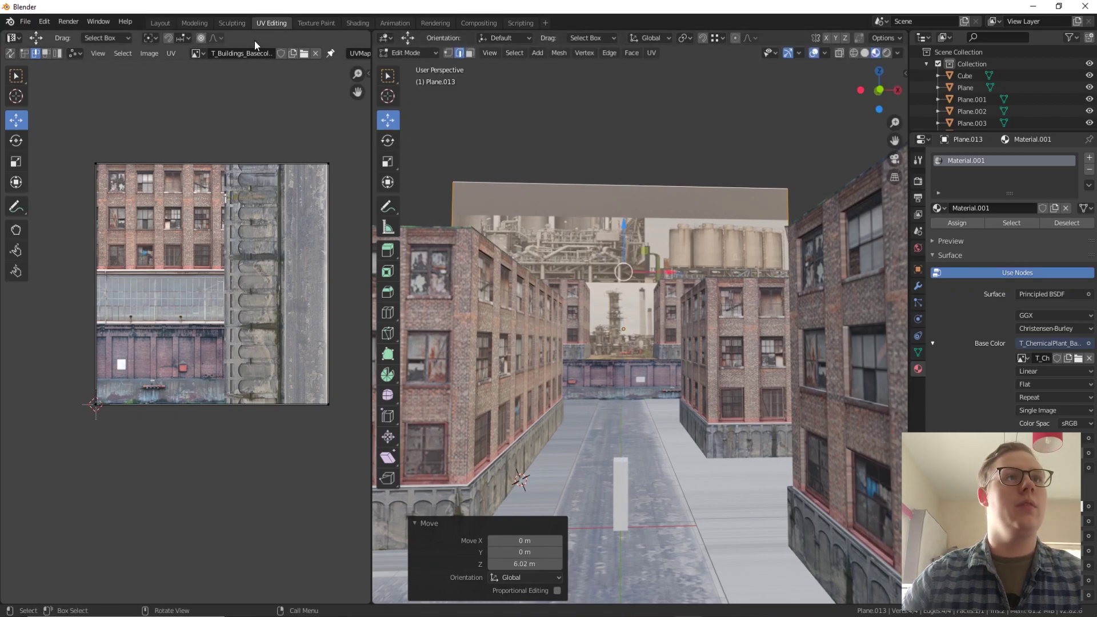
# Show the chemical plant image behind the UVs and lower the top UV edge to the upper border of the bottom skyline photo
pyautogui.click(198, 53)
pyautogui.click(219, 95)
pyautogui.scroll(1, 191, 311)
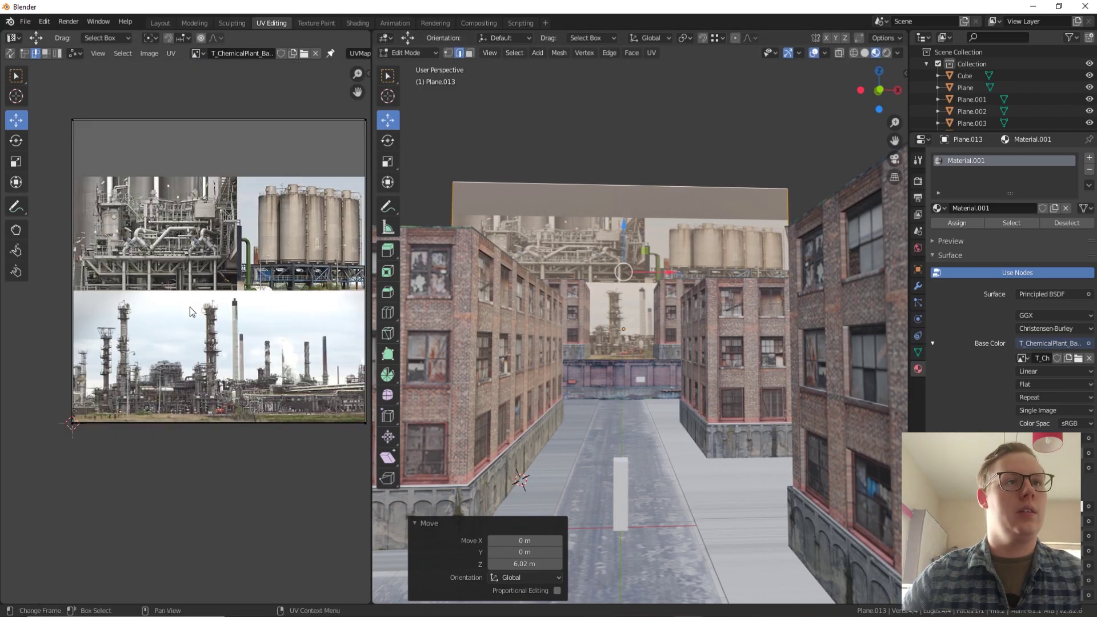
pyautogui.click(129, 119)
pyautogui.moveTo(219, 95); pyautogui.dragTo(215, 265)
pyautogui.moveTo(635, 271)
pyautogui.mouseDown(button='middle')
pyautogui.moveTo(600, 297)
pyautogui.moveTo(656, 281)
pyautogui.moveTo(639, 269)
pyautogui.moveTo(629, 279)
pyautogui.mouseUp(button='middle')
pyautogui.press('Tab')
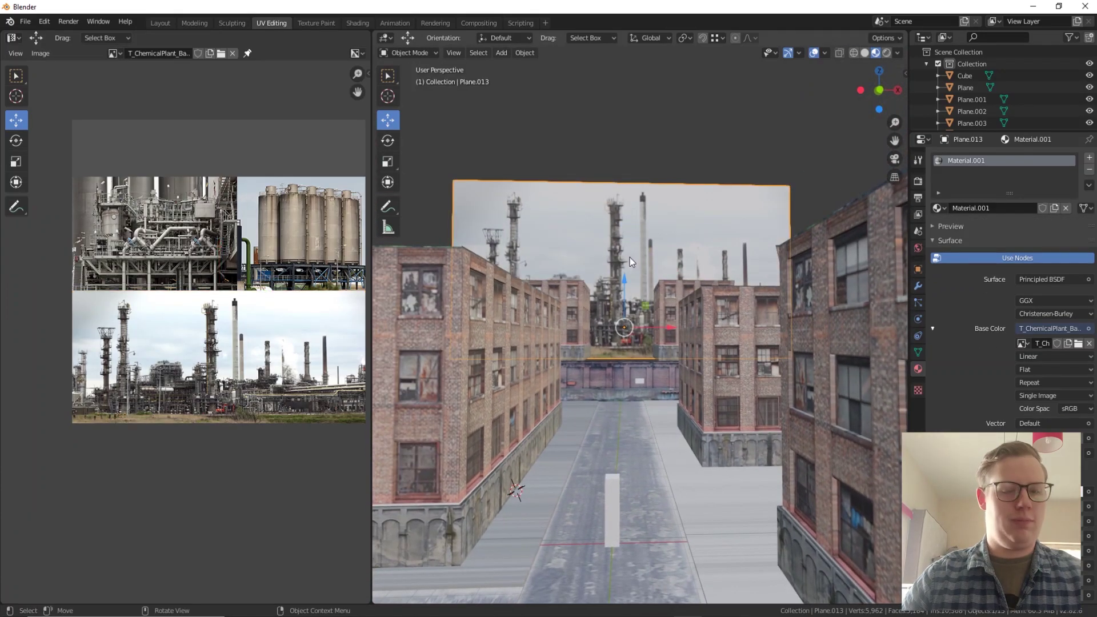
# Adjust the backdrop's height against the street view, moving it -1.06 m and 2.98 m along Z
pyautogui.press('g')
pyautogui.press('z')
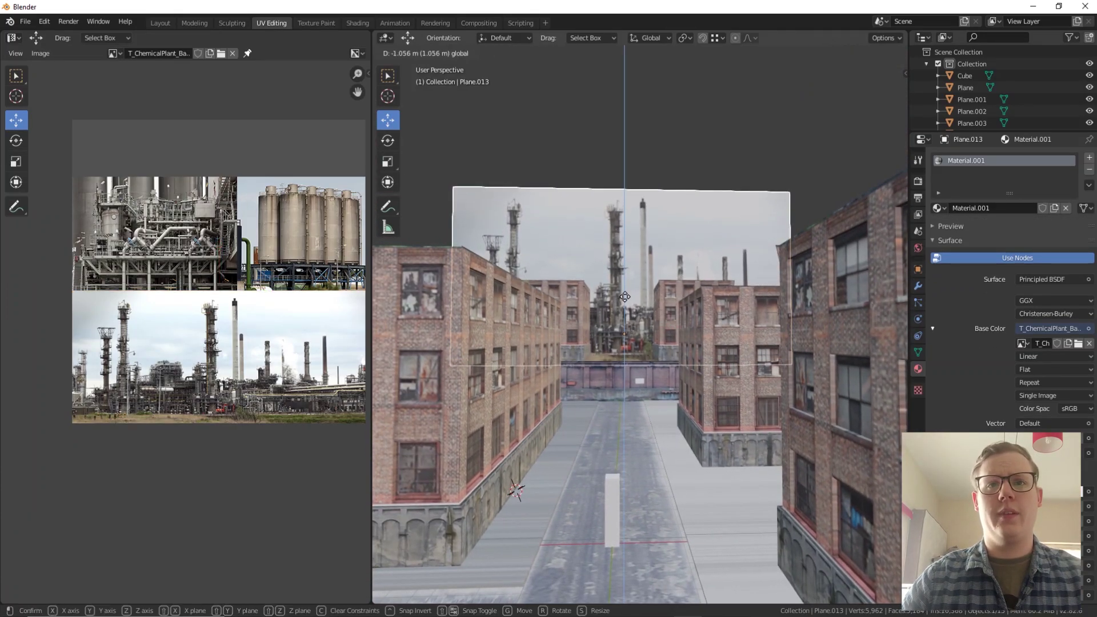
pyautogui.click(642, 291)
pyautogui.scroll(2, 644, 285)
pyautogui.scroll(3, 642, 284)
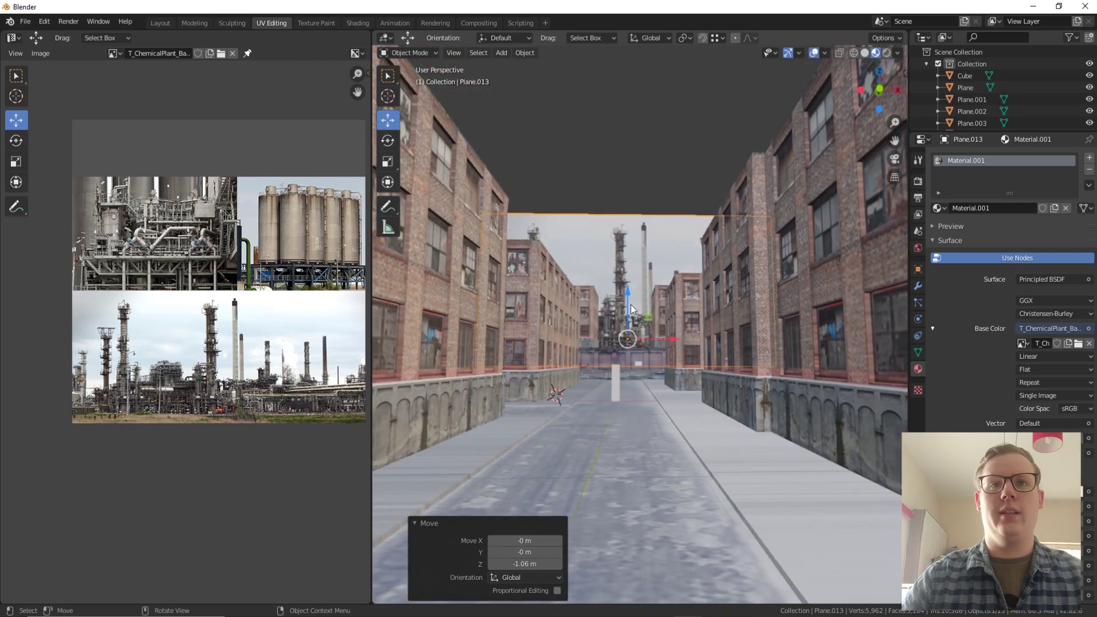
pyautogui.press('g')
pyautogui.press('z')
pyautogui.click(631, 287)
# Start a knife cut at the backdrop's right edge, following the skyline around the thin pole to the foot of the tall chimney
pyautogui.moveTo(631, 286); pyautogui.dragTo(695, 297, button='middle')
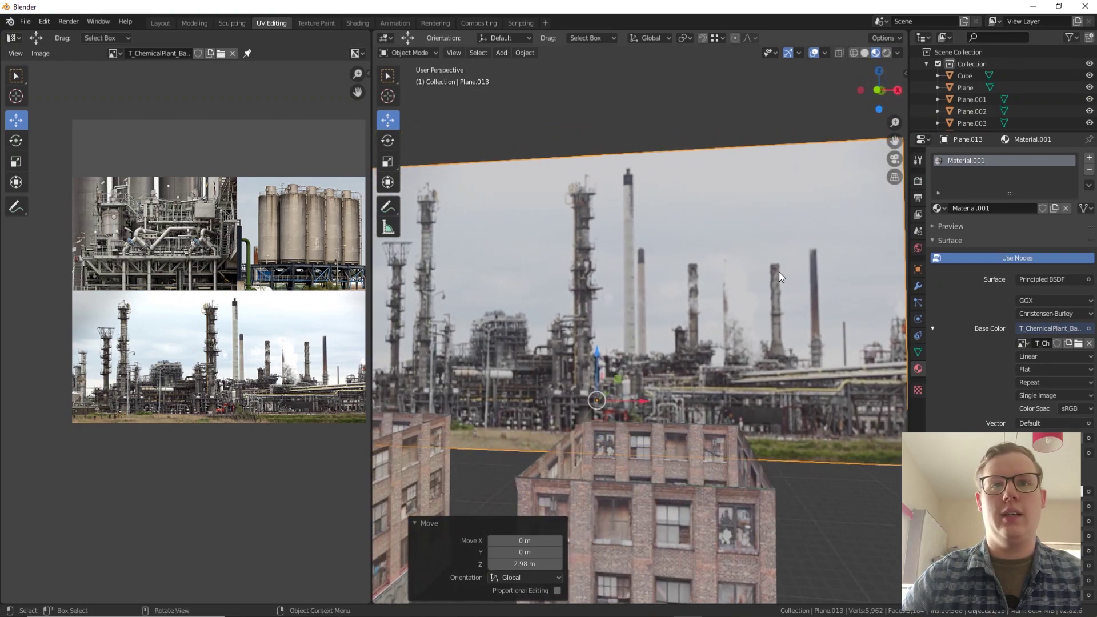
pyautogui.scroll(-3, 779, 272)
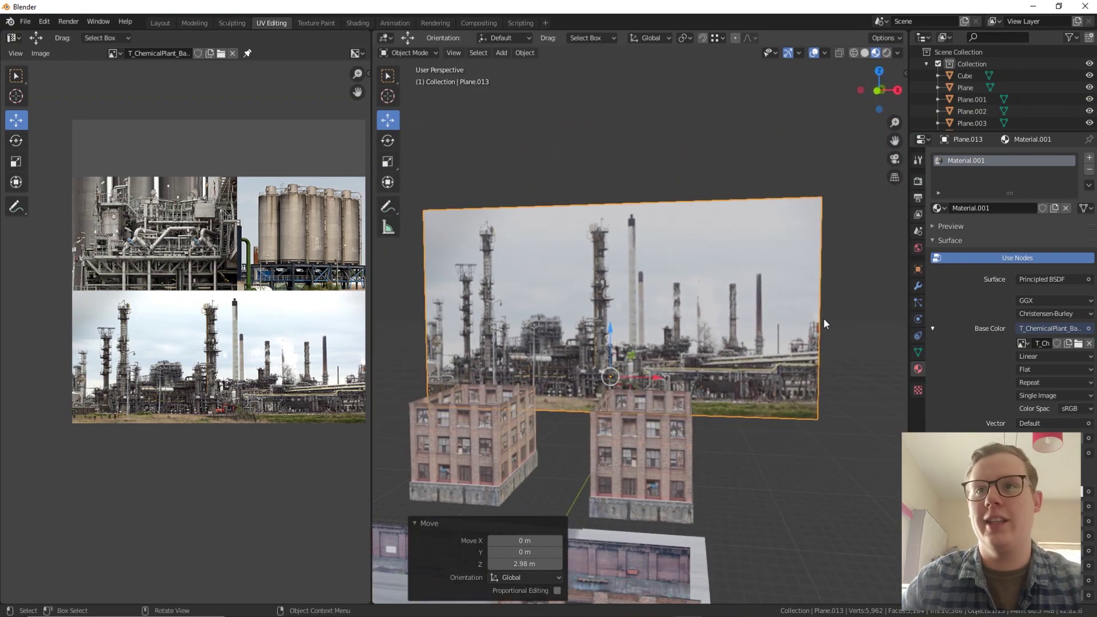
pyautogui.press('Tab')
pyautogui.press('k')
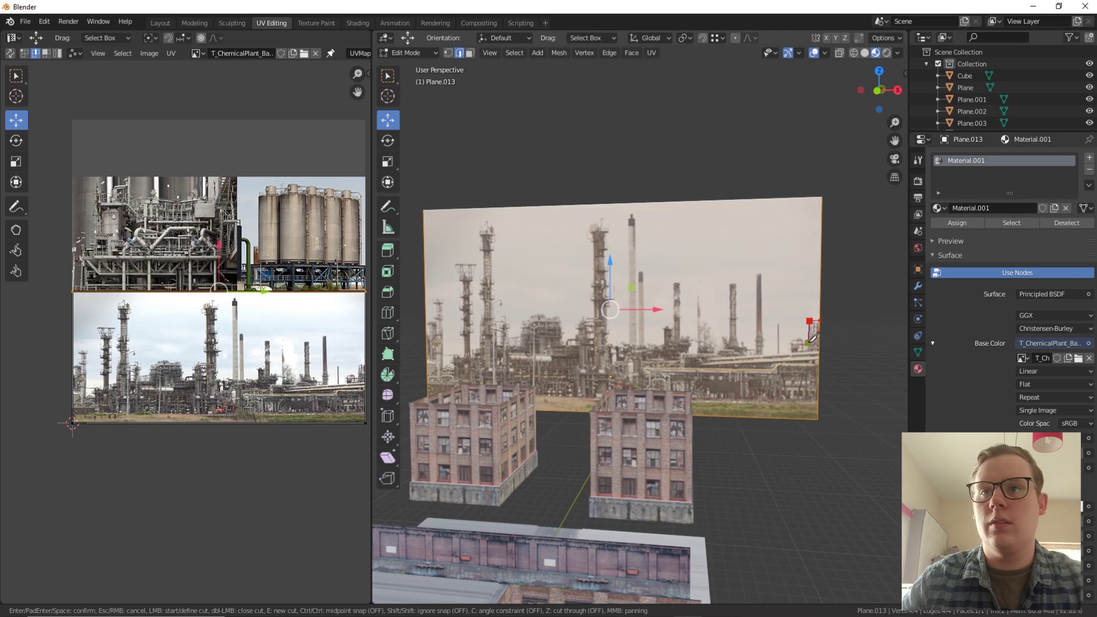
pyautogui.click(808, 342)
pyautogui.scroll(5, 574, 255)
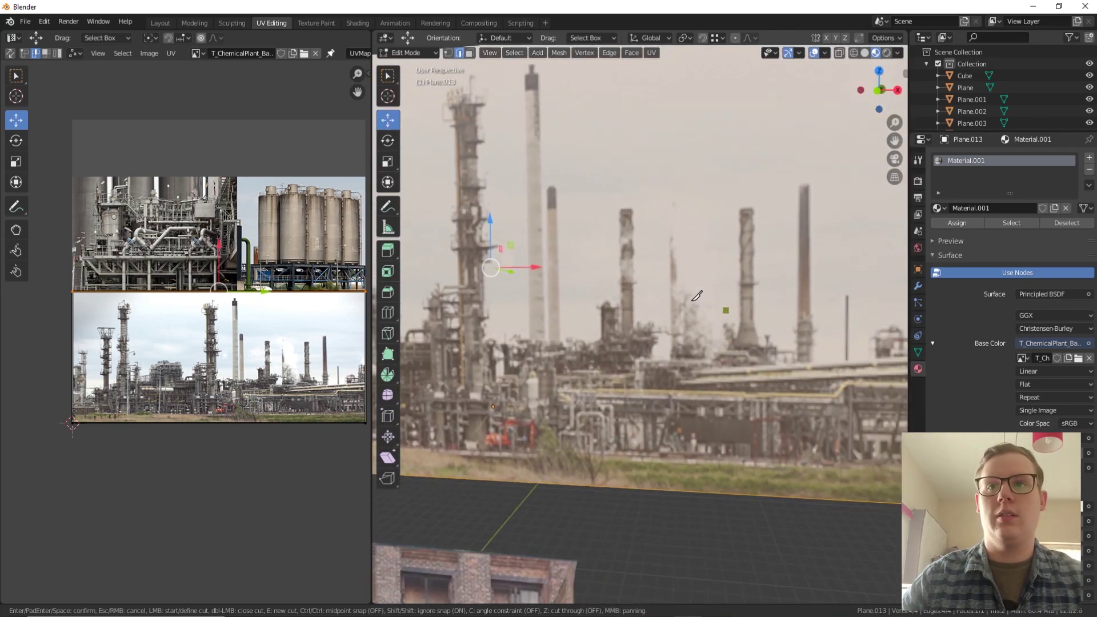
pyautogui.scroll(5, 574, 256)
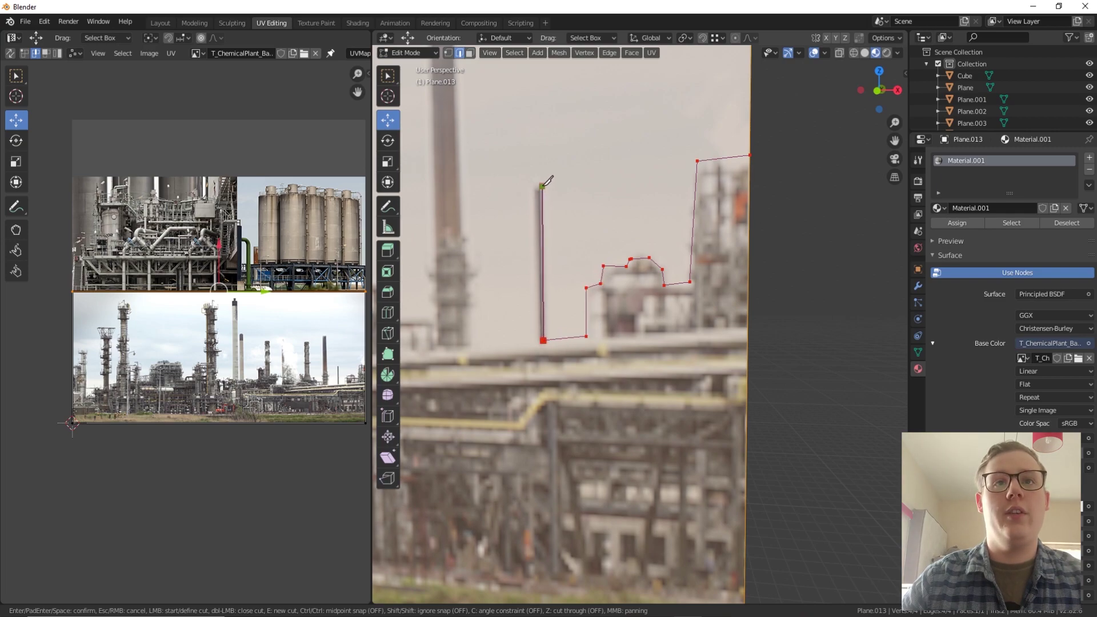
pyautogui.click(540, 184)
pyautogui.click(532, 188)
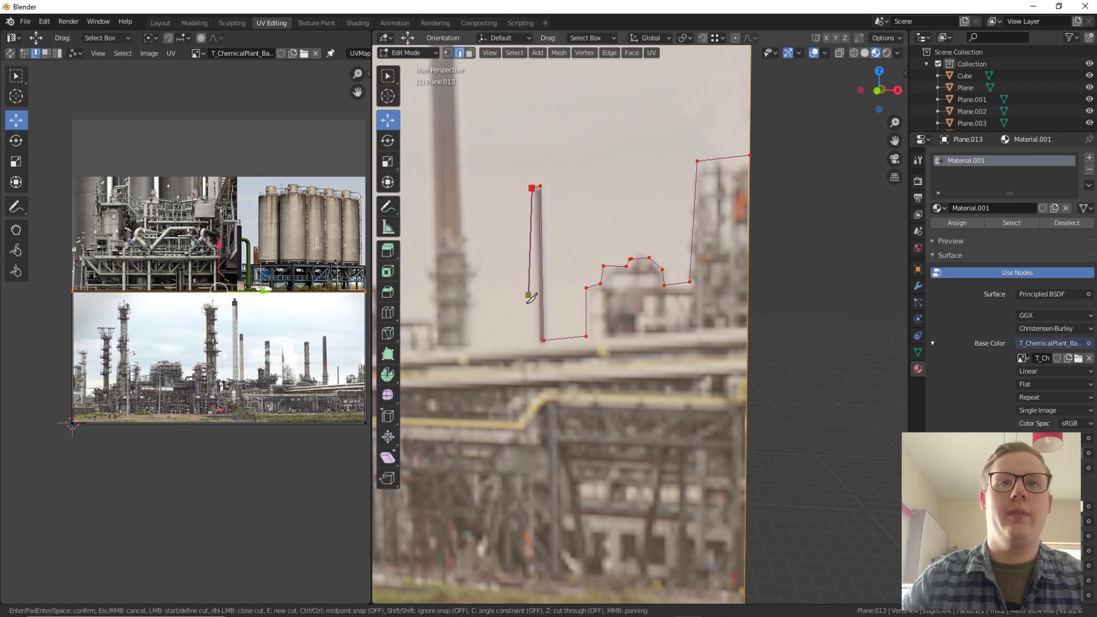
pyautogui.click(538, 341)
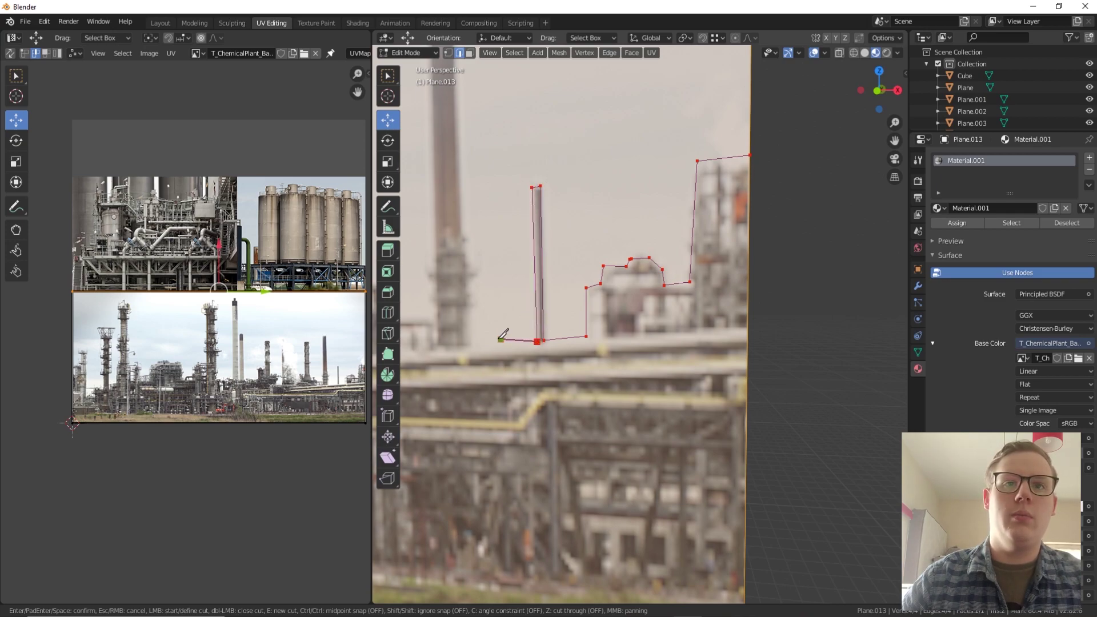
pyautogui.click(471, 343)
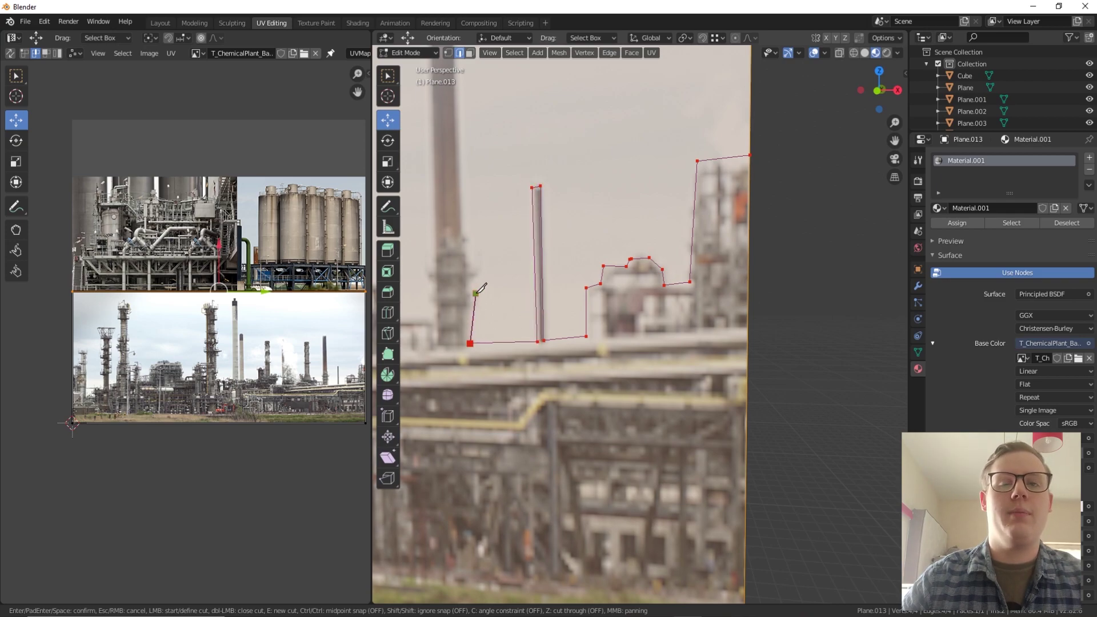
# Continue the knife cut up the right side of the tall chimney and across its top
pyautogui.keyDown('shift'); pyautogui.moveTo(502, 290); pyautogui.dragTo(652, 320, button='middle'); pyautogui.keyUp('shift')
pyautogui.click(625, 334)
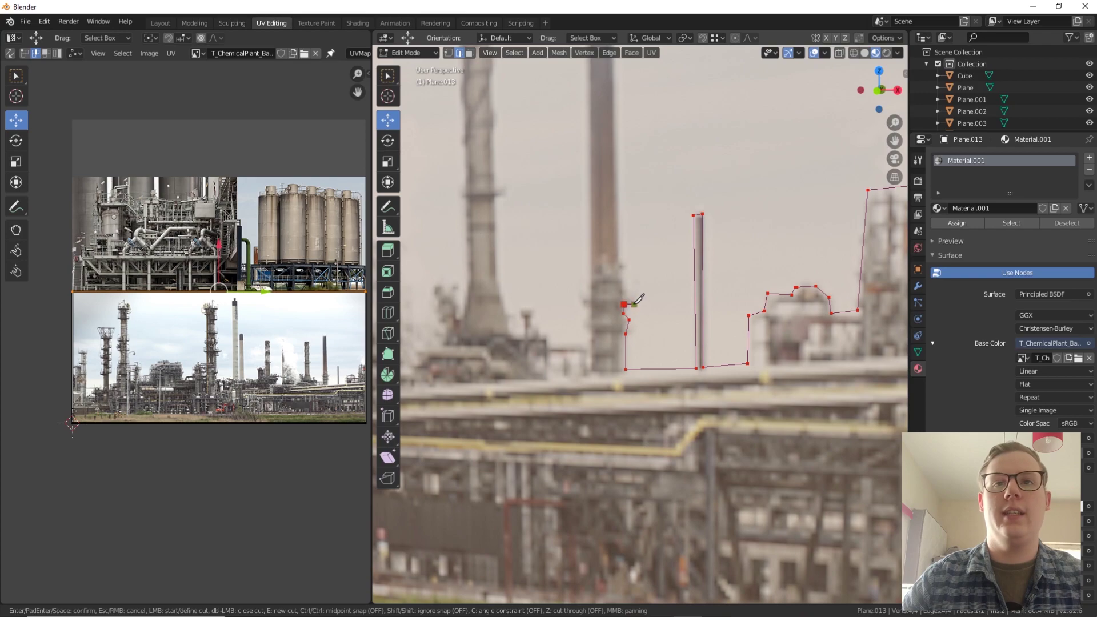
pyautogui.click(642, 282)
pyautogui.click(621, 261)
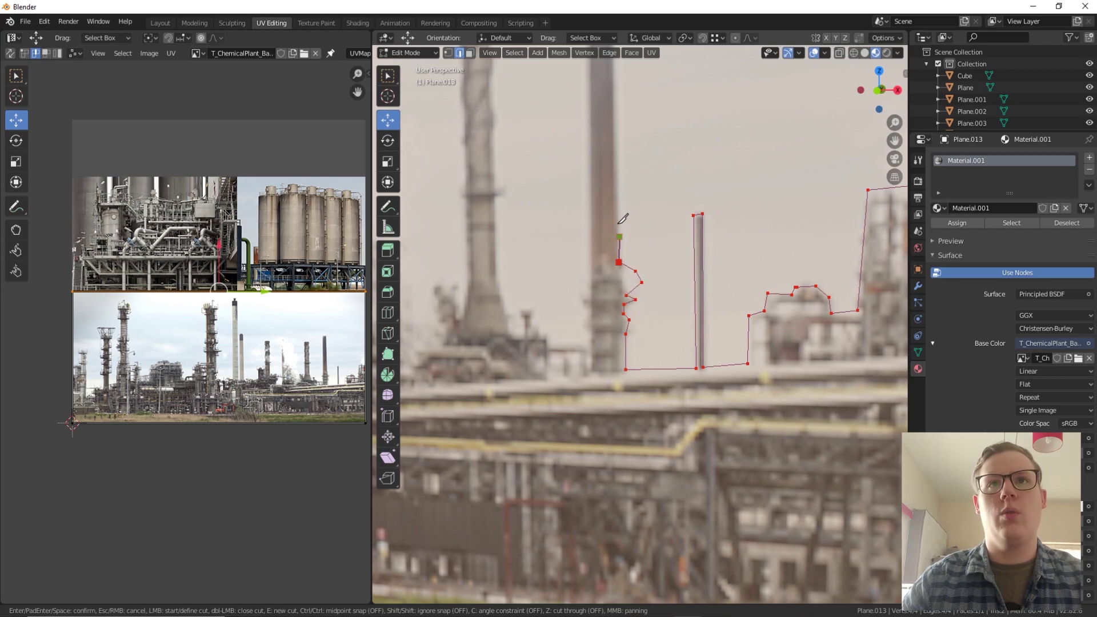
pyautogui.keyDown('shift'); pyautogui.moveTo(636, 74); pyautogui.dragTo(669, 252, button='middle'); pyautogui.keyUp('shift')
pyautogui.click(649, 142)
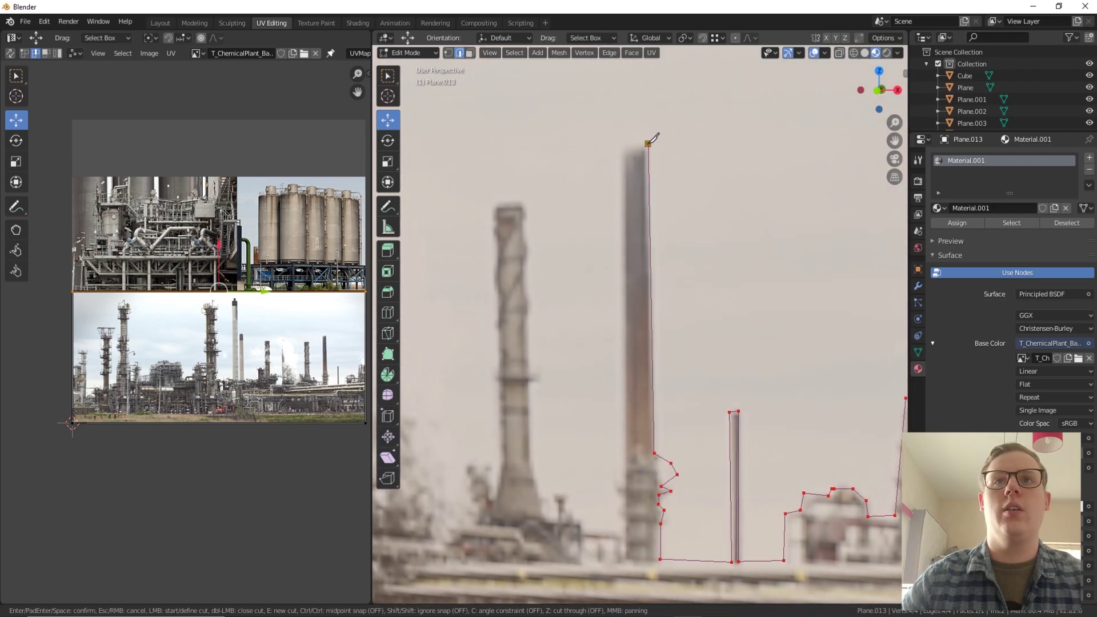
pyautogui.click(625, 149)
# Trace the knife cut down the left side of the tall chimney and around the bulges at its base
pyautogui.keyDown('shift'); pyautogui.moveTo(625, 323); pyautogui.dragTo(641, 169, button='middle'); pyautogui.keyUp('shift')
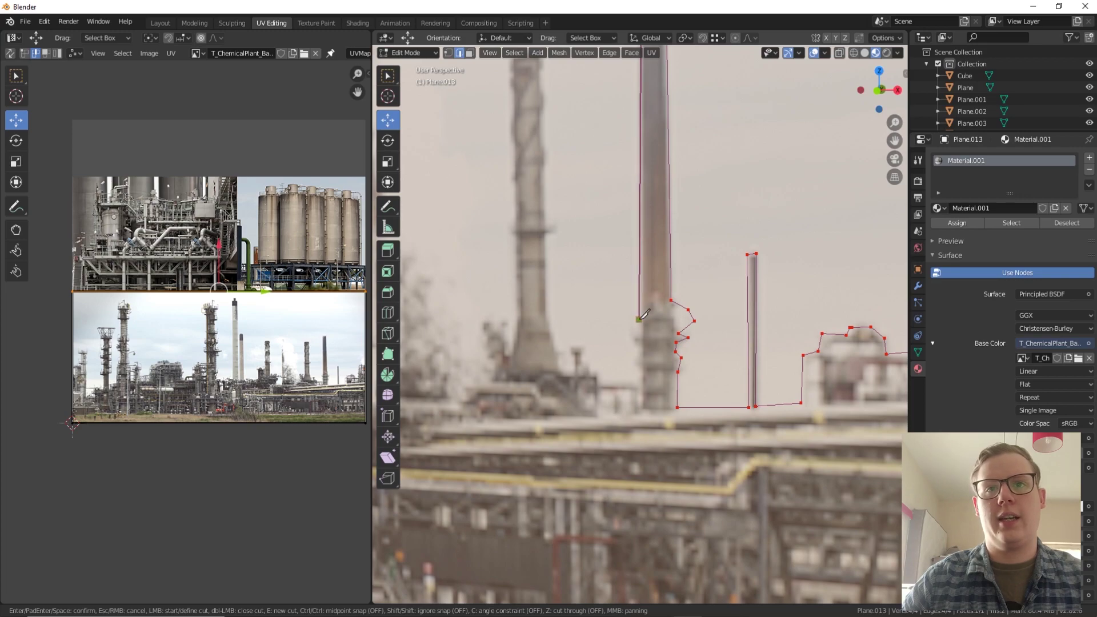
pyautogui.click(641, 308)
pyautogui.click(629, 320)
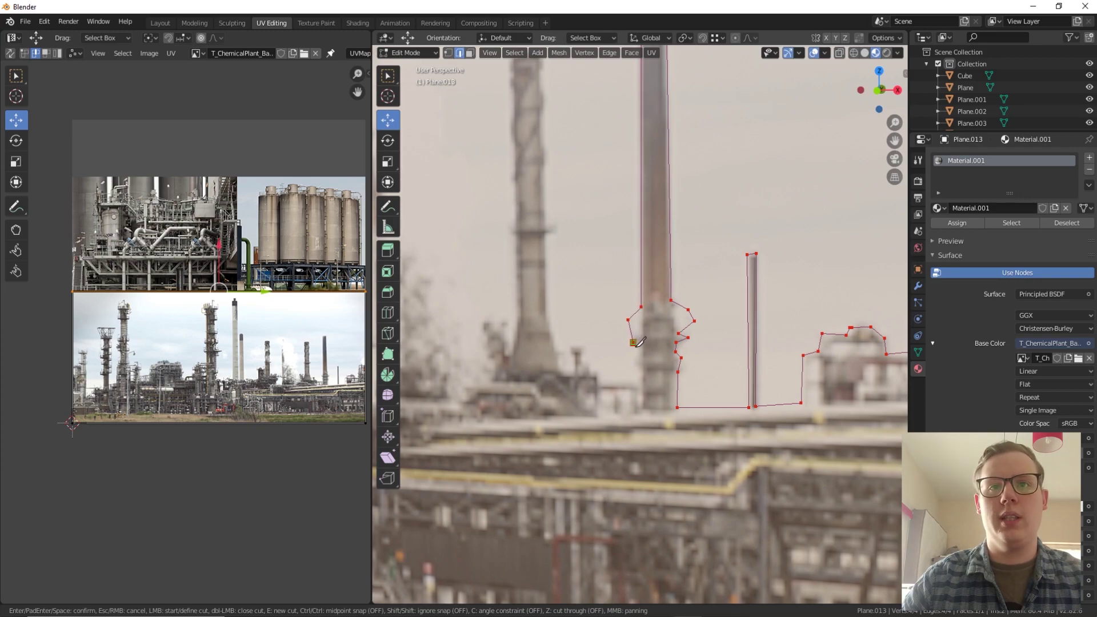
pyautogui.click(641, 346)
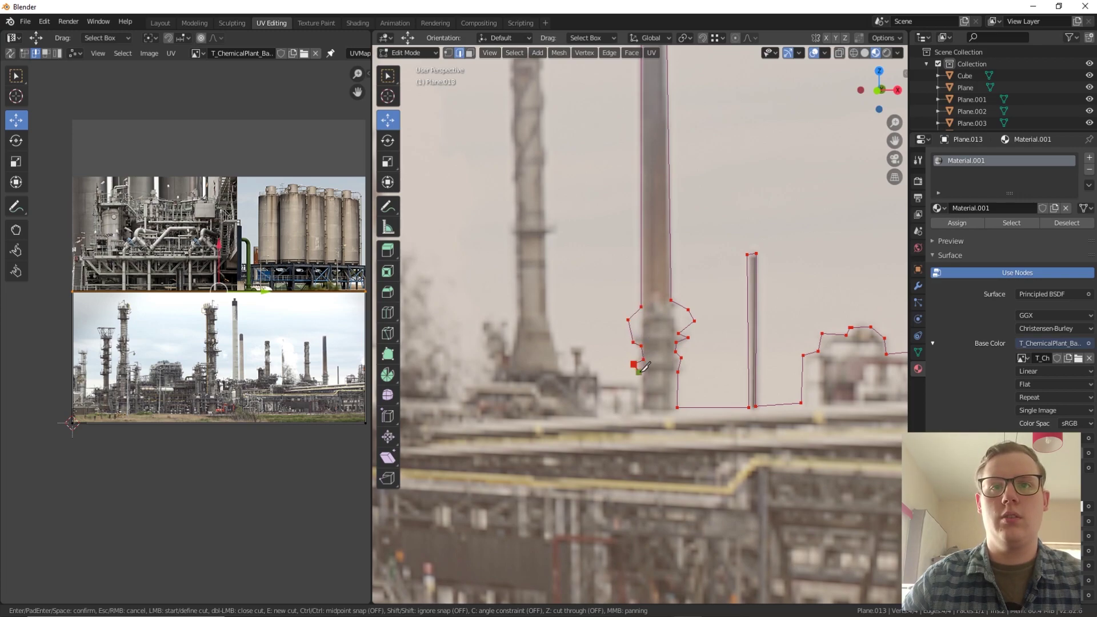
pyautogui.click(643, 389)
# Continue the knife cut over the low structures between the tall chimney's base and the foot of the next chimney
pyautogui.click(597, 386)
pyautogui.click(597, 373)
pyautogui.click(584, 364)
pyautogui.click(584, 346)
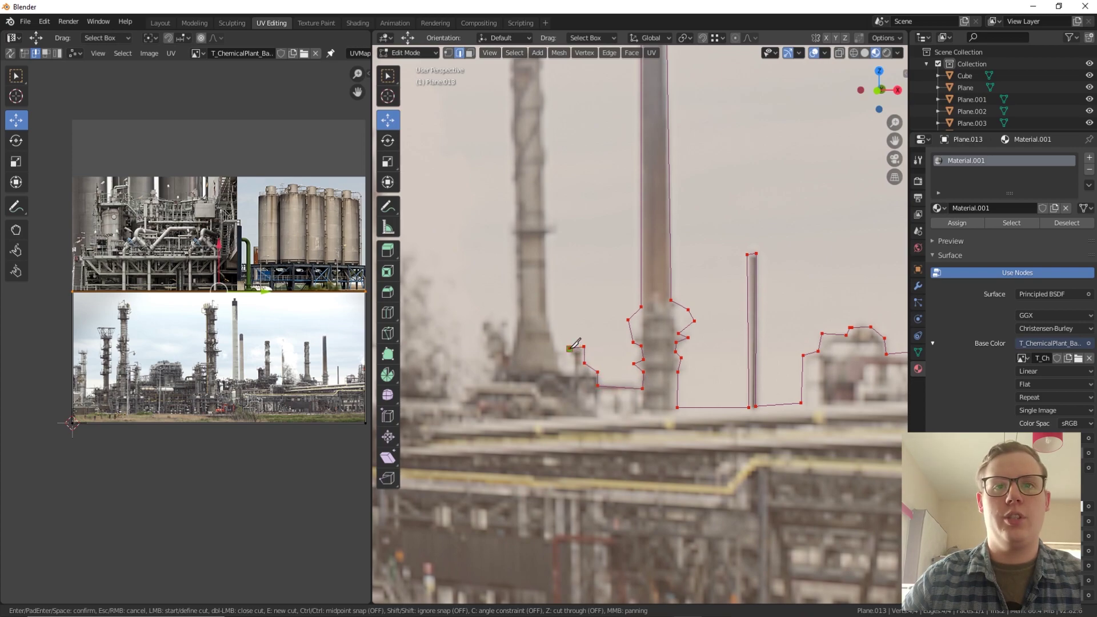
pyautogui.click(556, 348)
pyautogui.click(552, 328)
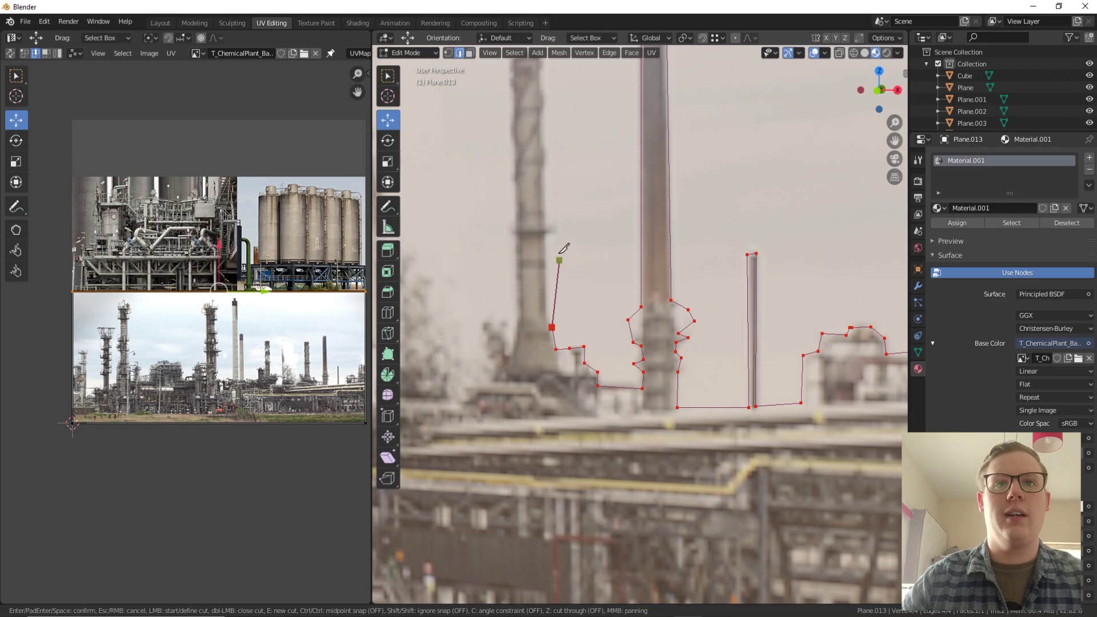
# Trace the knife cut up the right side of the next chimney, around its small protrusions, and across its top
pyautogui.click(547, 228)
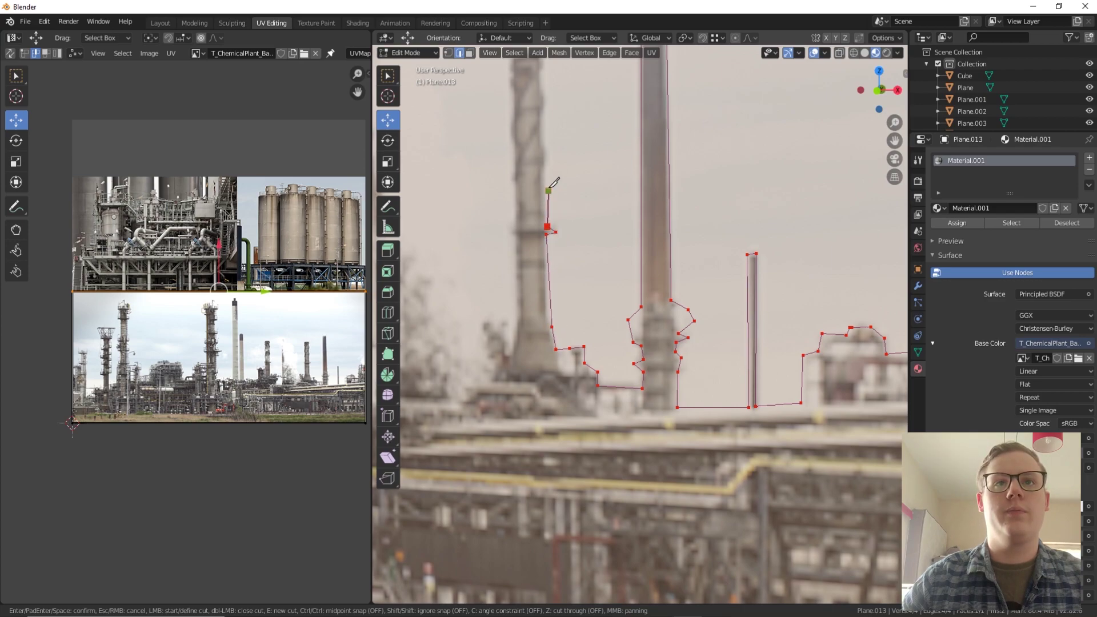
pyautogui.click(543, 144)
pyautogui.click(544, 113)
pyautogui.click(544, 101)
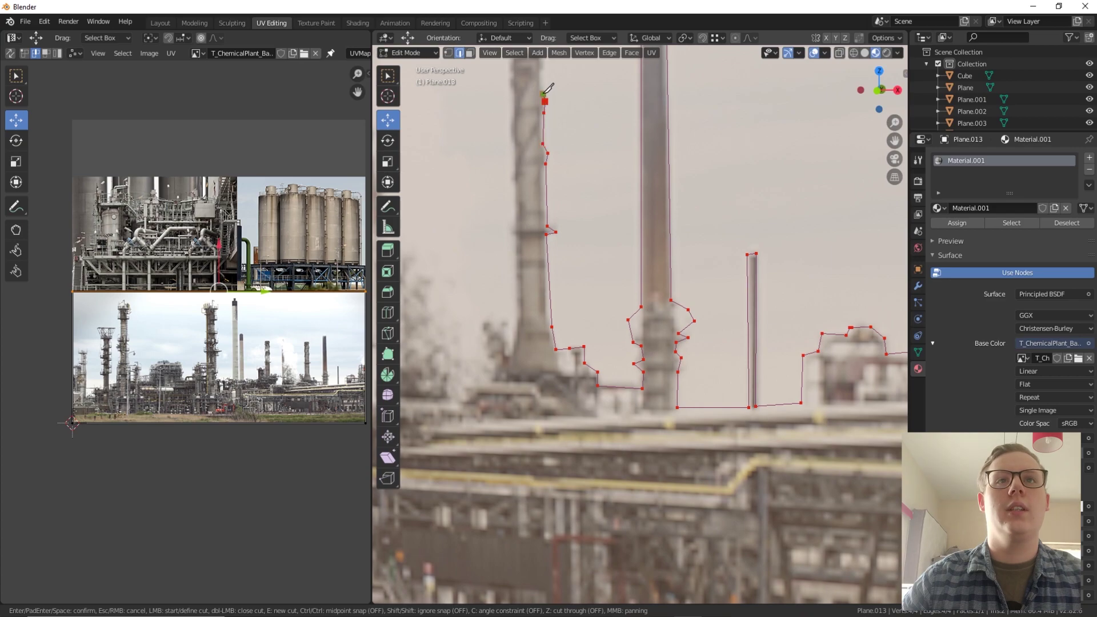
pyautogui.keyDown('shift'); pyautogui.moveTo(558, 82); pyautogui.dragTo(674, 208, button='middle'); pyautogui.keyUp('shift')
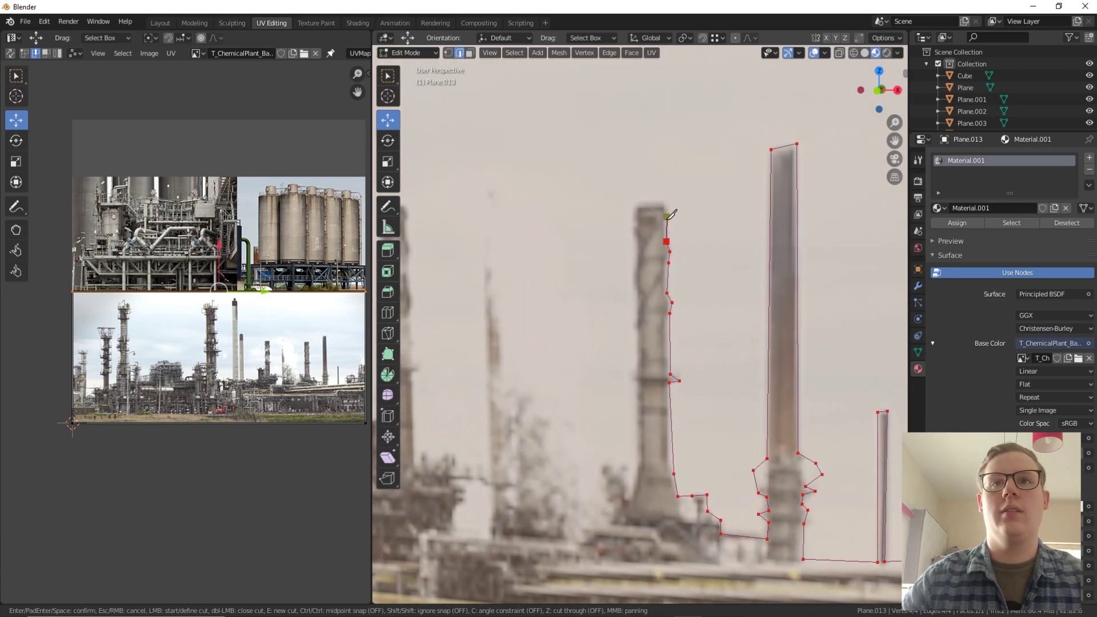
pyautogui.click(666, 226)
pyautogui.click(665, 205)
pyautogui.click(636, 204)
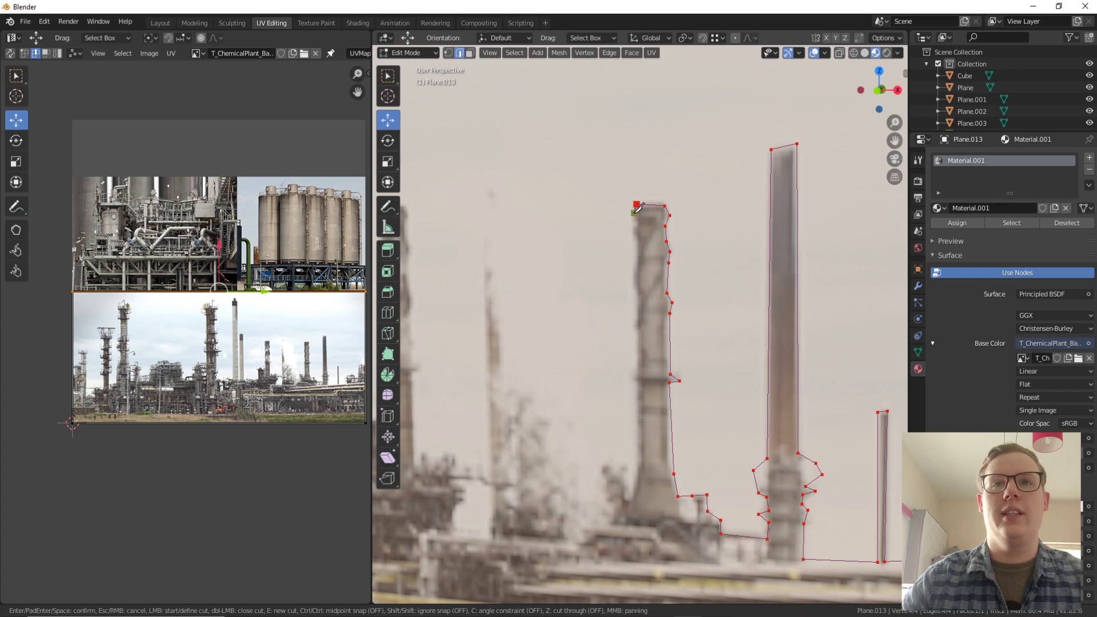
# Trace the knife cut down that chimney's left side and over the small structure at its foot
pyautogui.click(638, 239)
pyautogui.click(639, 307)
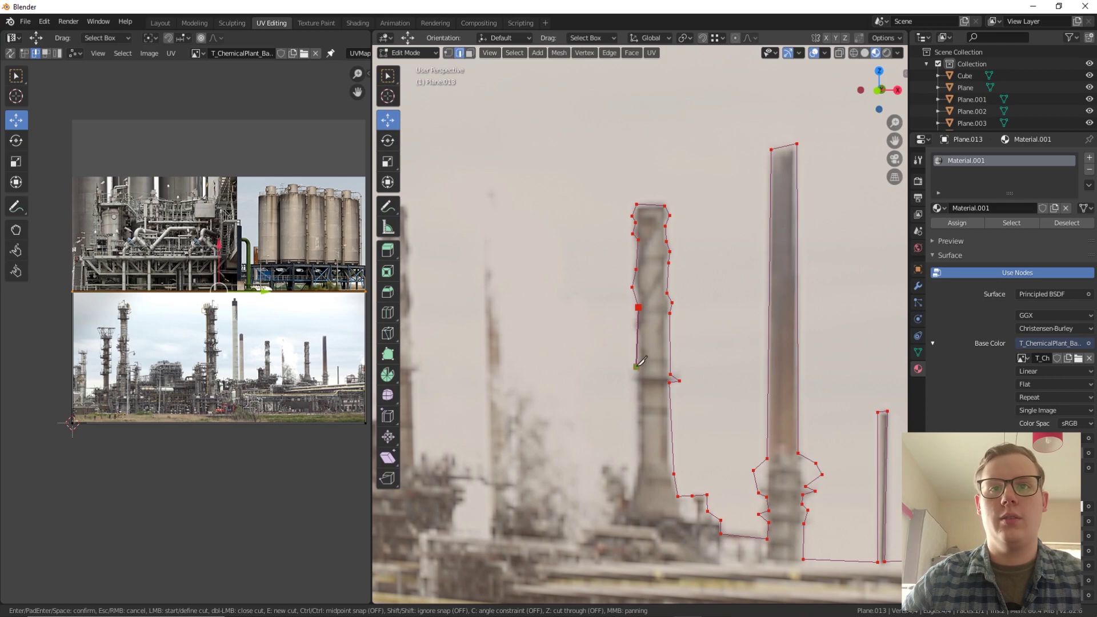
pyautogui.click(636, 386)
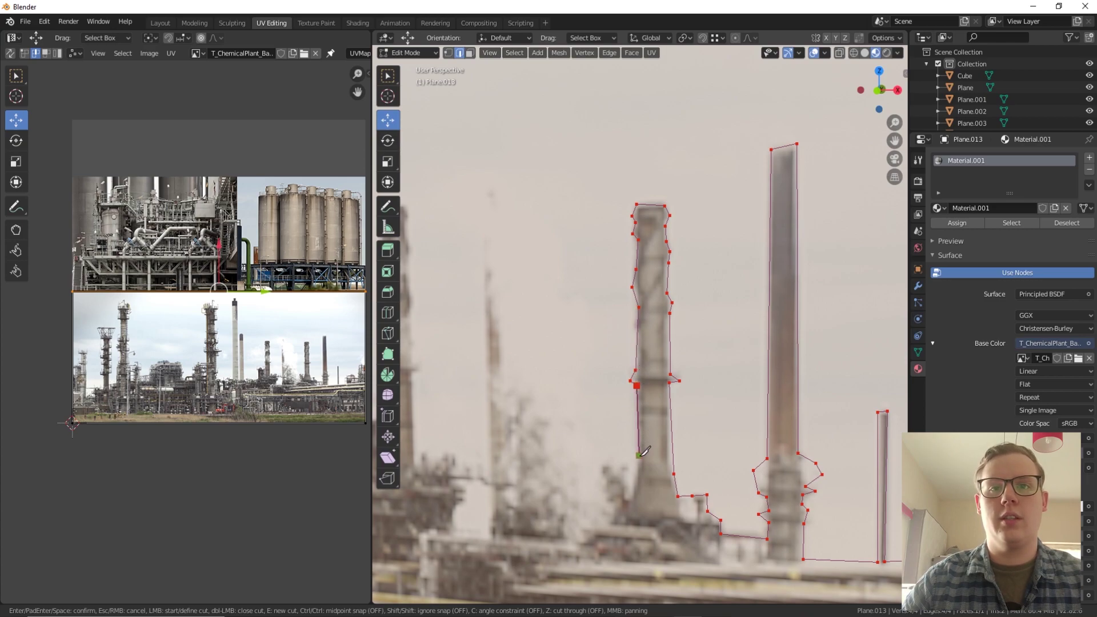
pyautogui.moveTo(641, 452); pyautogui.dragTo(698, 313, button='middle')
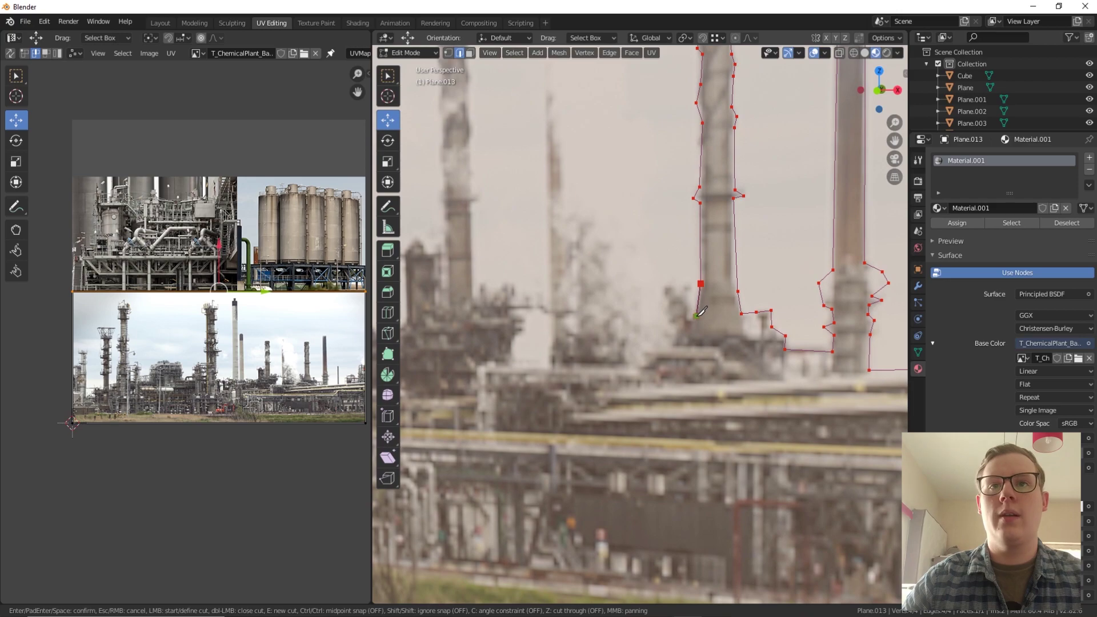
pyautogui.click(695, 316)
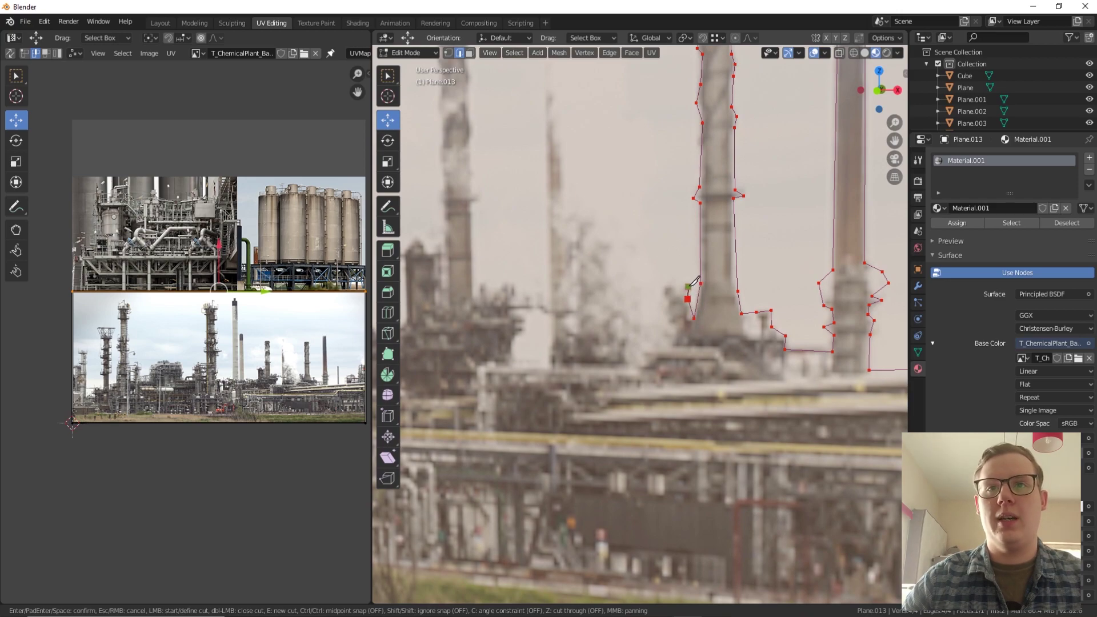
pyautogui.click(678, 293)
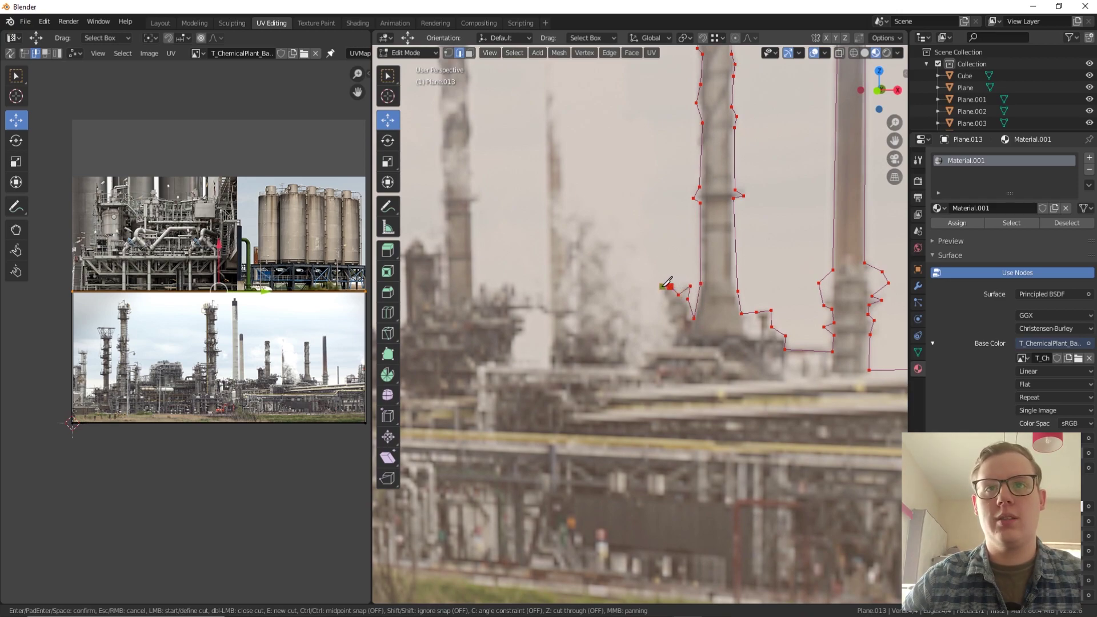
# Continue the knife cut across the low gap and up the stepped edge of the steam cloud to the thin spire
pyautogui.click(665, 315)
pyautogui.click(637, 322)
pyautogui.click(615, 280)
pyautogui.click(614, 242)
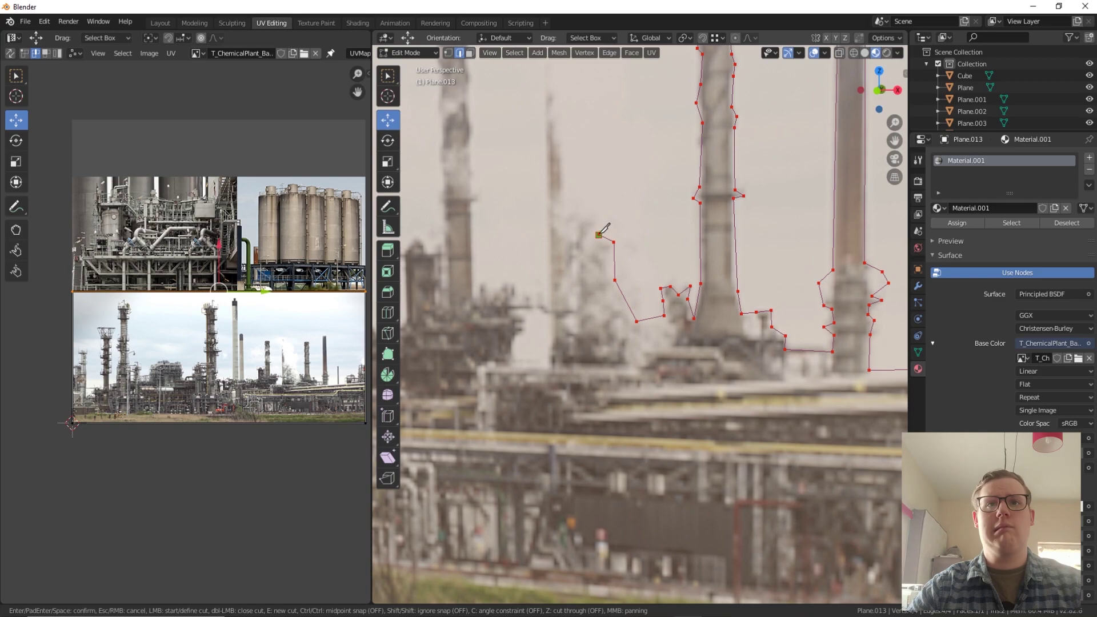
pyautogui.click(598, 216)
pyautogui.click(564, 197)
# Trace the knife cut around the thin spire and along the low roofline to the foot of the following chimney
pyautogui.keyDown('shift'); pyautogui.moveTo(571, 90); pyautogui.dragTo(642, 260, button='middle'); pyautogui.keyUp('shift')
pyautogui.click(621, 177)
pyautogui.click(608, 183)
pyautogui.click(608, 451)
pyautogui.click(574, 441)
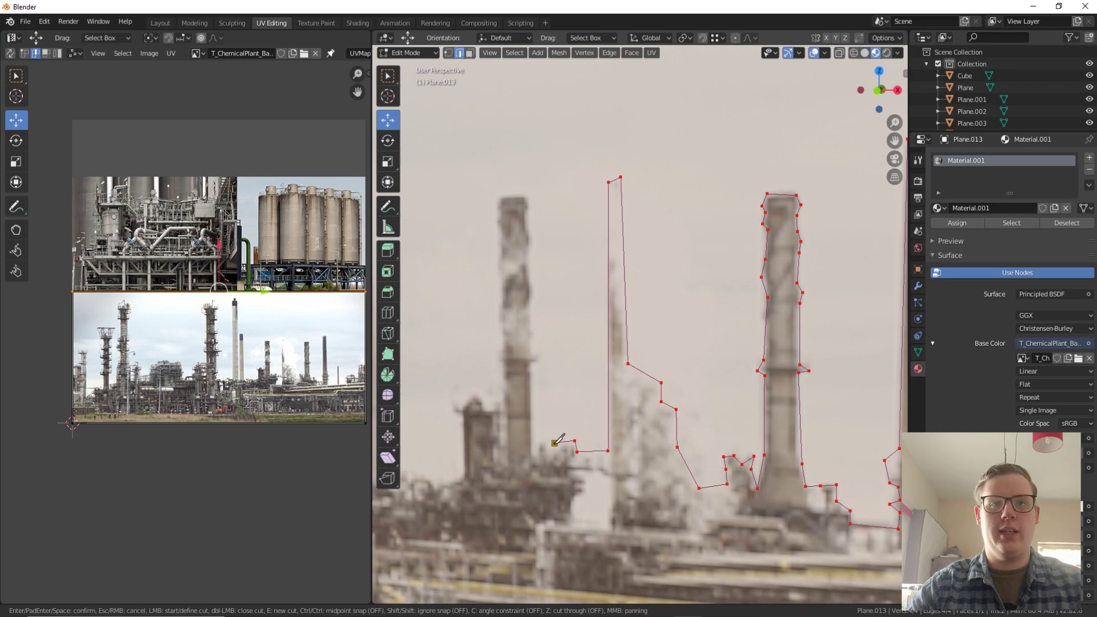
pyautogui.click(538, 450)
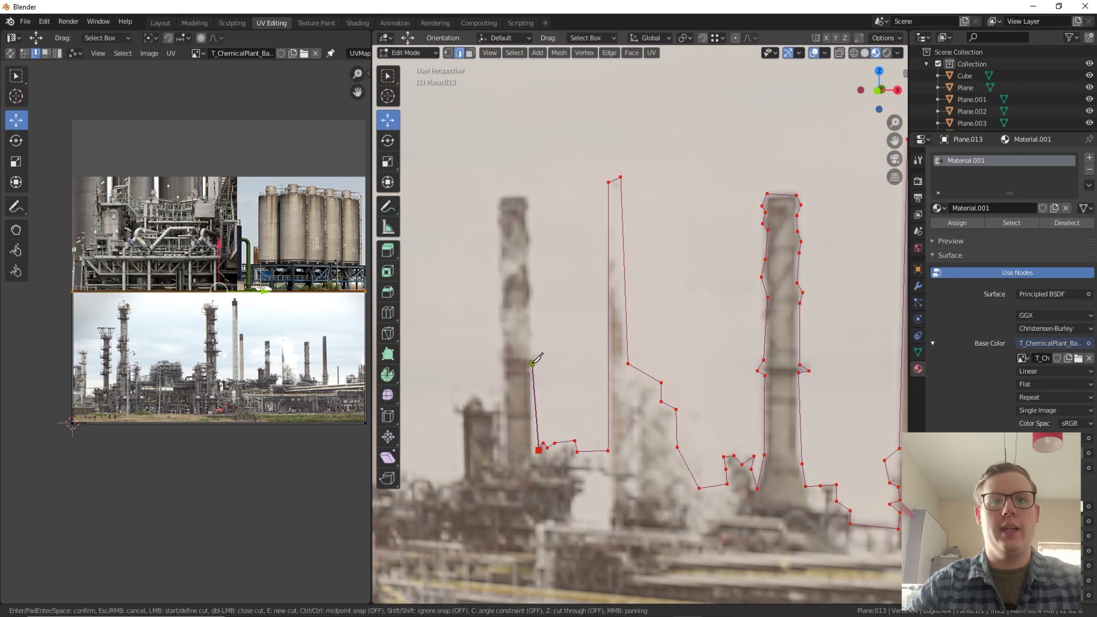
# Trace the knife cut up the right side of the steam-covered chimney and onto its top edge
pyautogui.click(537, 361)
pyautogui.click(542, 337)
pyautogui.click(531, 330)
pyautogui.click(533, 302)
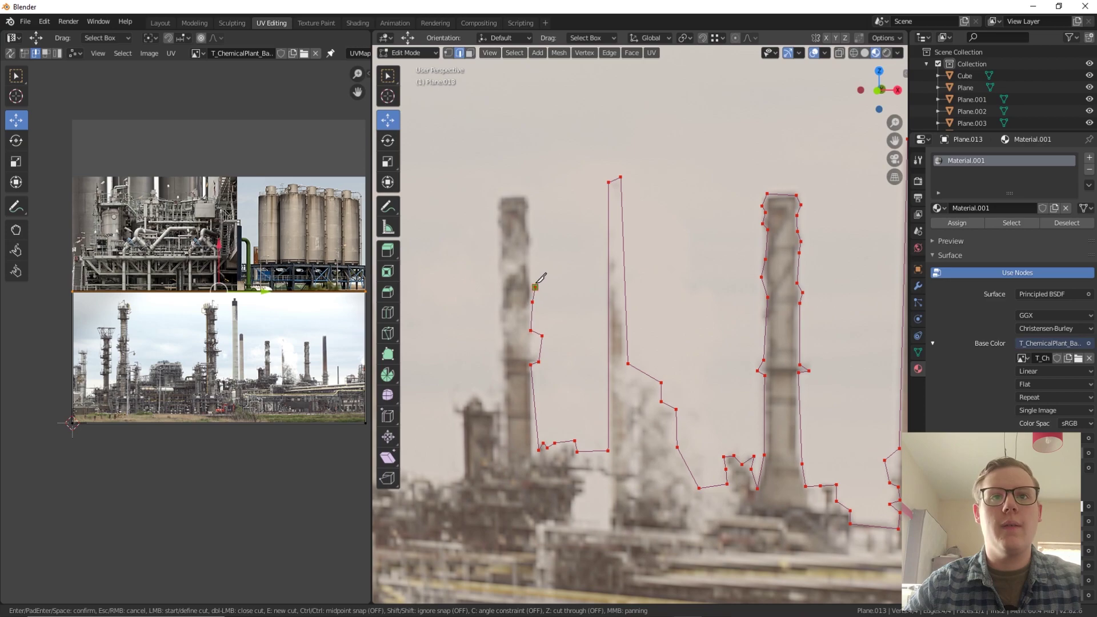
pyautogui.click(531, 279)
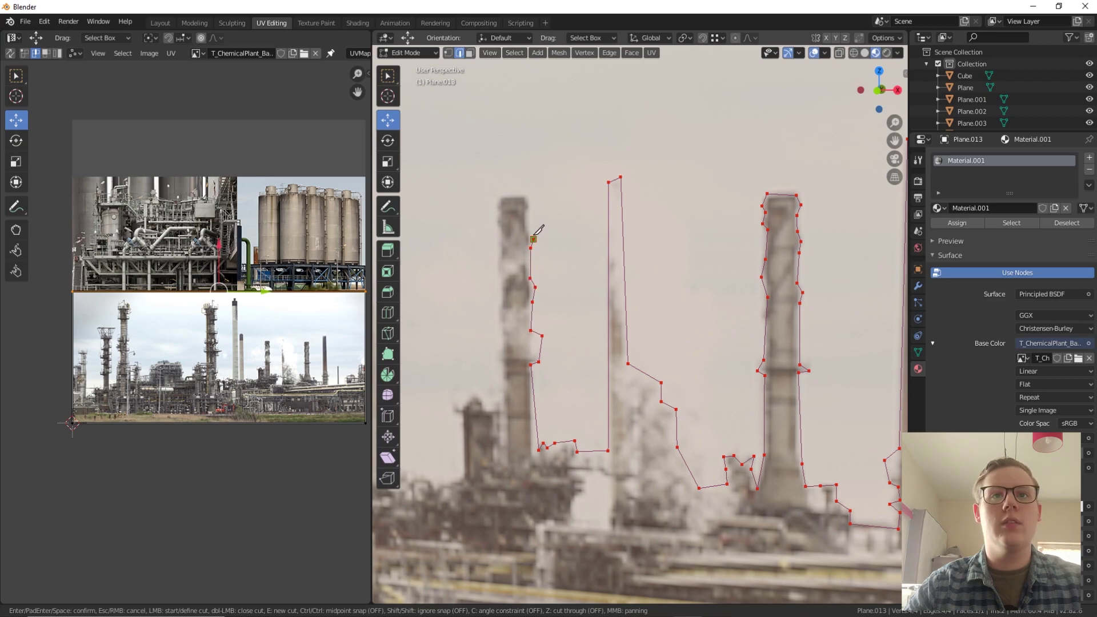
pyautogui.click(530, 204)
pyautogui.click(524, 195)
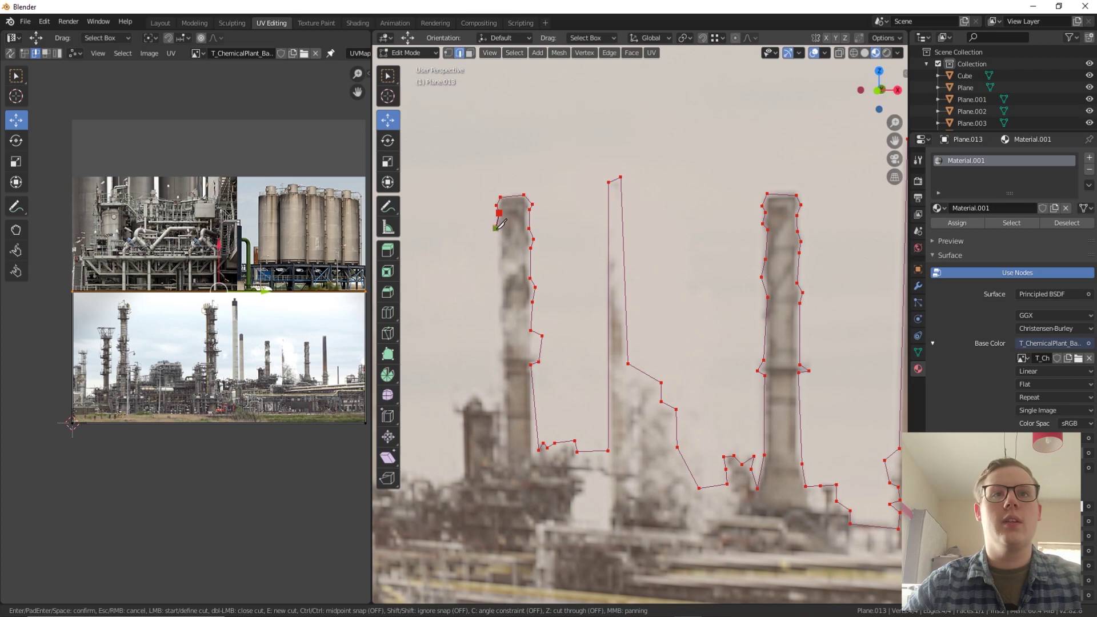
# Trace the knife cut down the left side of the steam-covered chimney to the roof level of the squat tower beside it
pyautogui.click(502, 253)
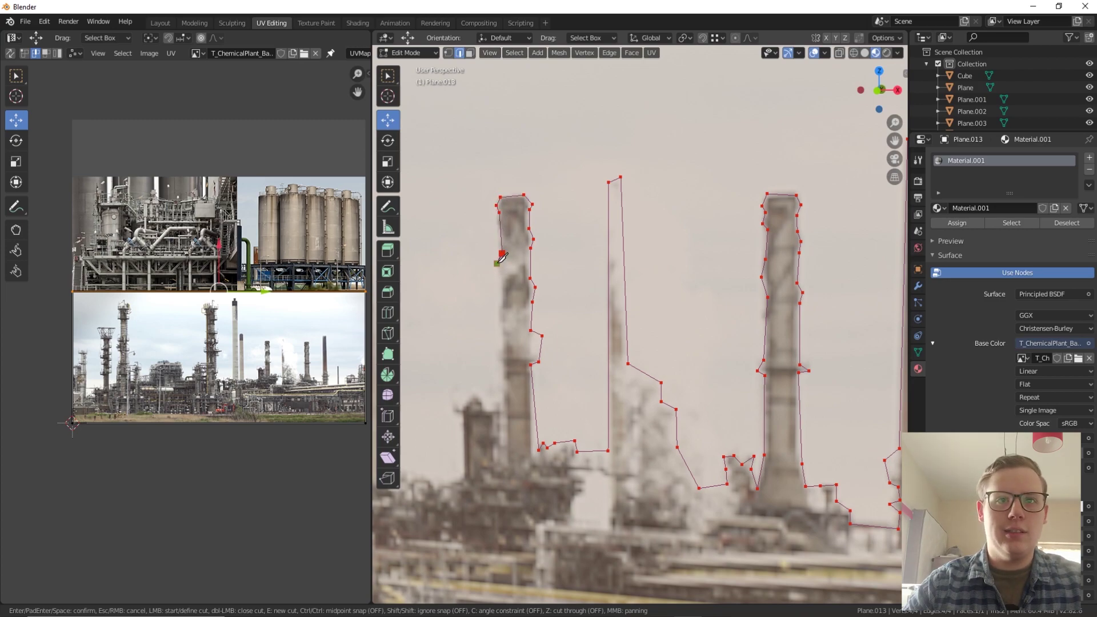
pyautogui.click(502, 288)
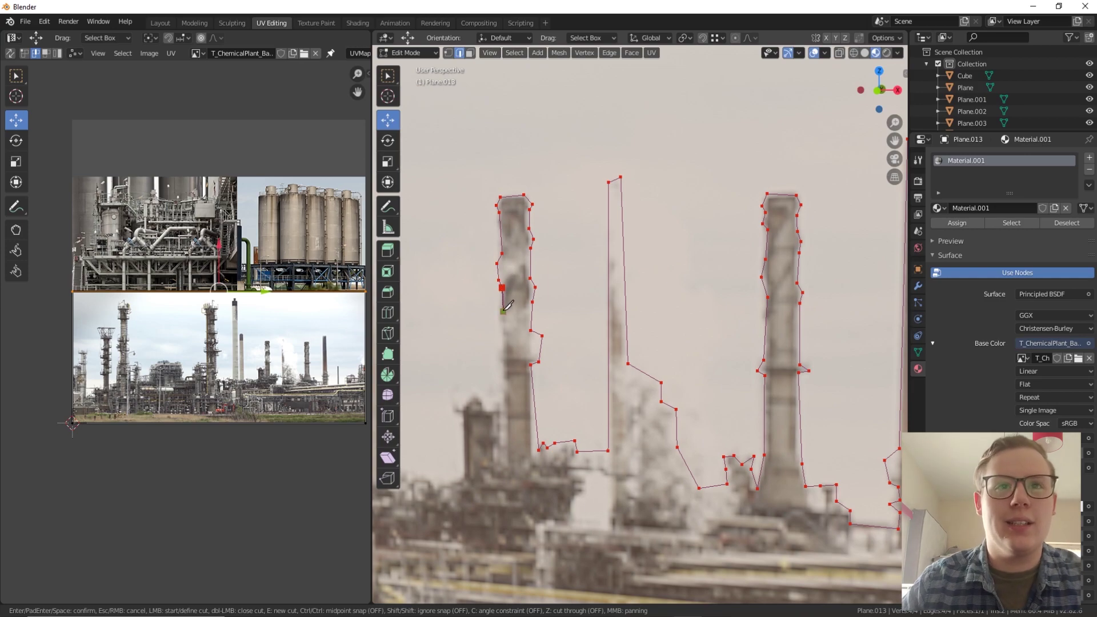
pyautogui.click(495, 315)
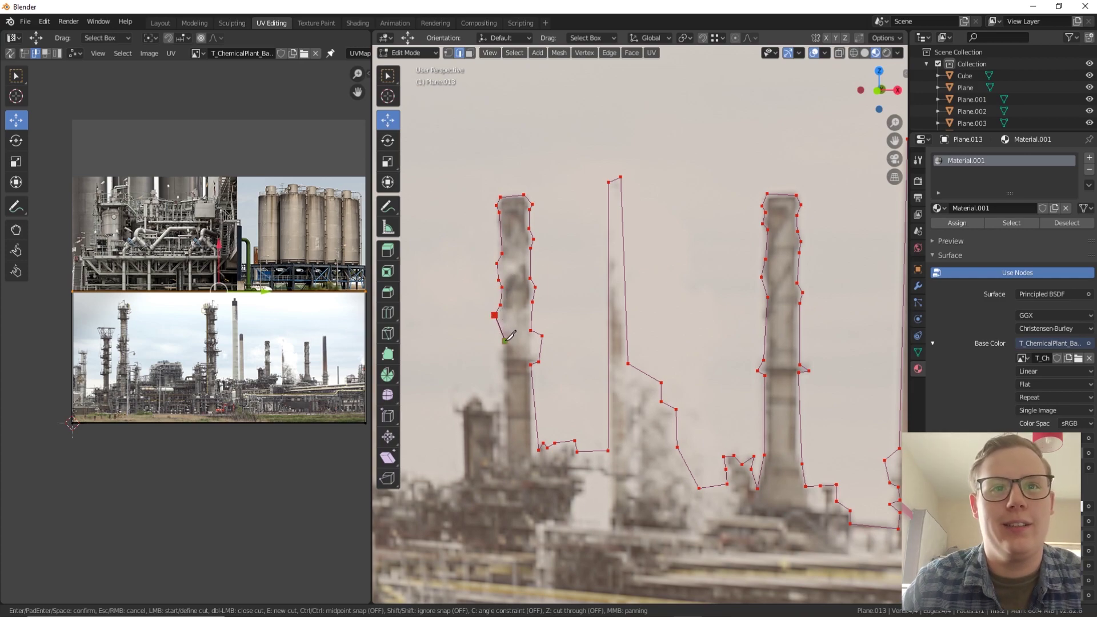
pyautogui.click(505, 341)
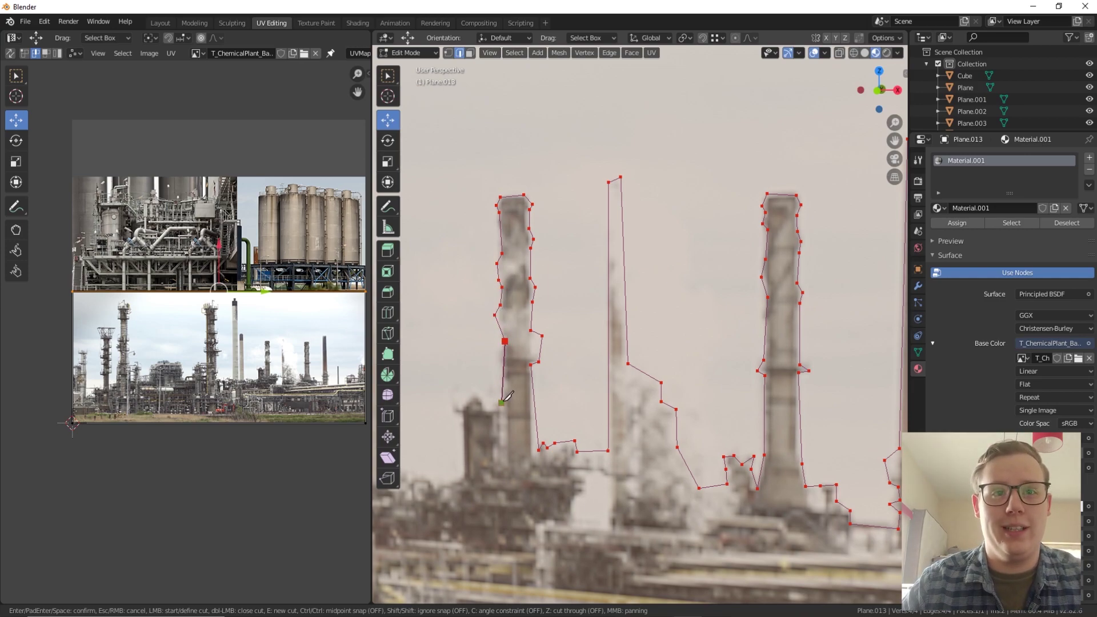
pyautogui.click(499, 361)
pyautogui.click(506, 407)
# Trace the knife cut over the squat tower's peaked top and down its left side to the plant's low roofline
pyautogui.click(487, 407)
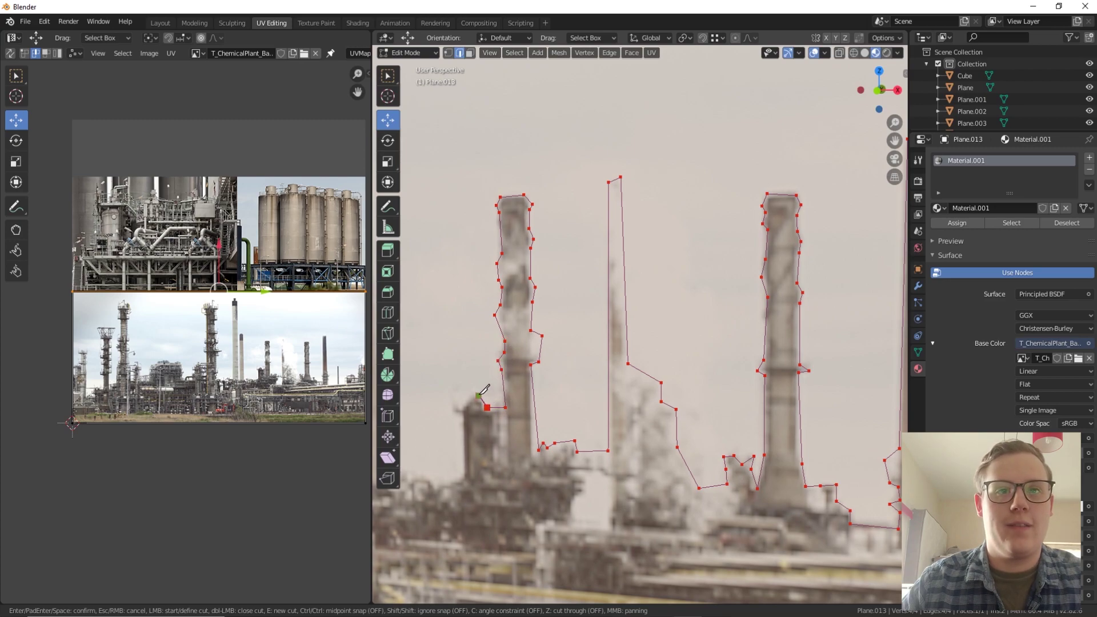
pyautogui.click(478, 395)
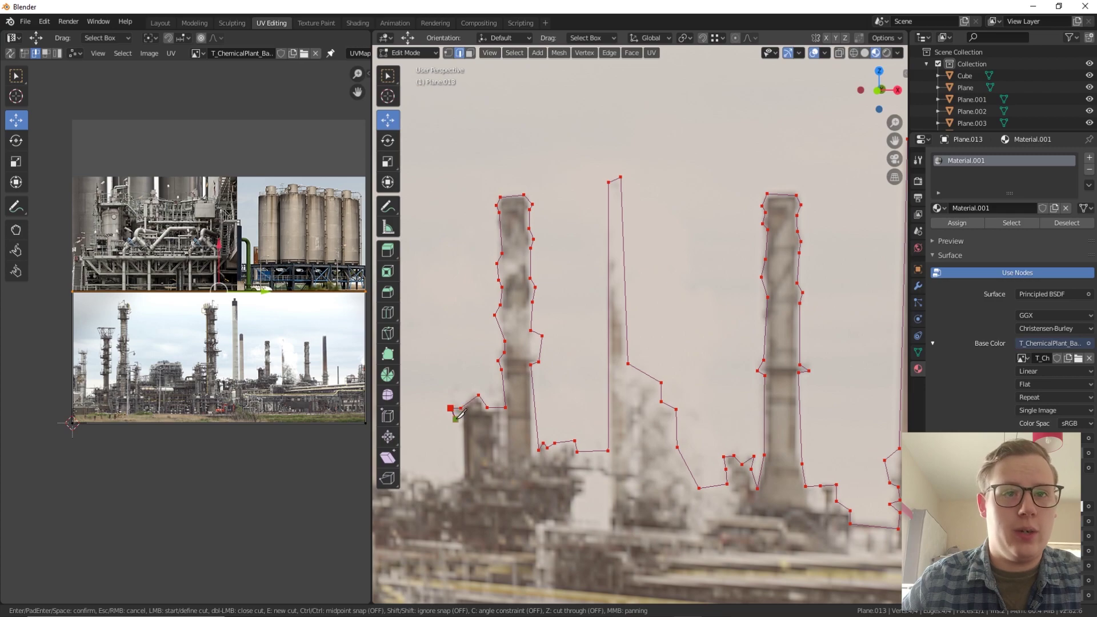
pyautogui.click(463, 415)
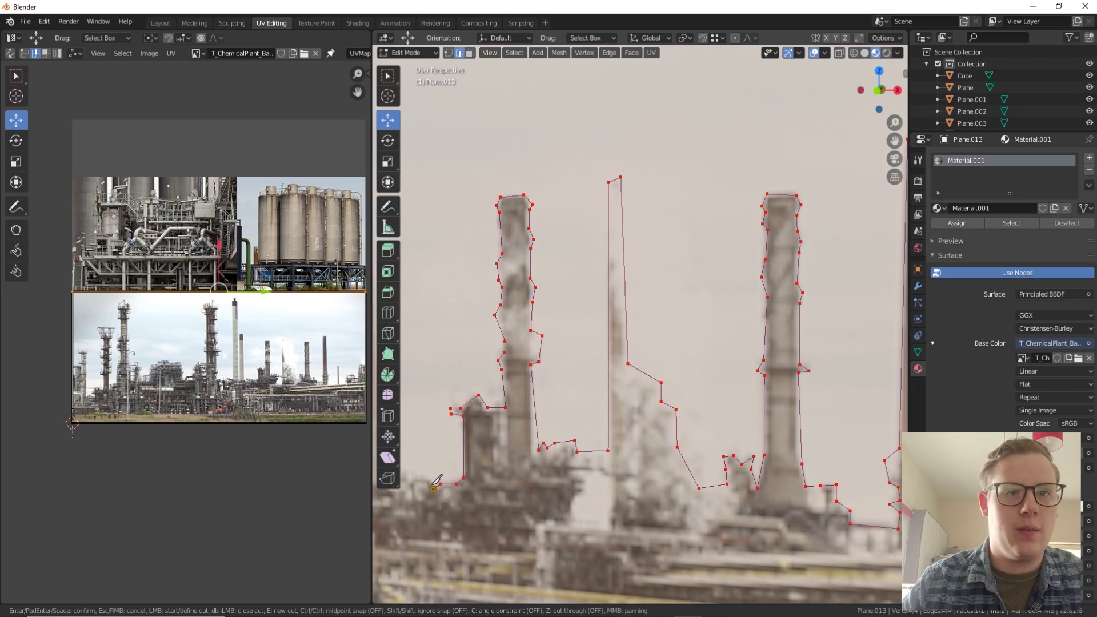
pyautogui.click(429, 479)
# Continue the knife cut along the low roofline, then around the right side, top and left side of the dark-topped chimney
pyautogui.keyDown('shift'); pyautogui.moveTo(428, 479); pyautogui.dragTo(666, 416, button='middle'); pyautogui.keyUp('shift')
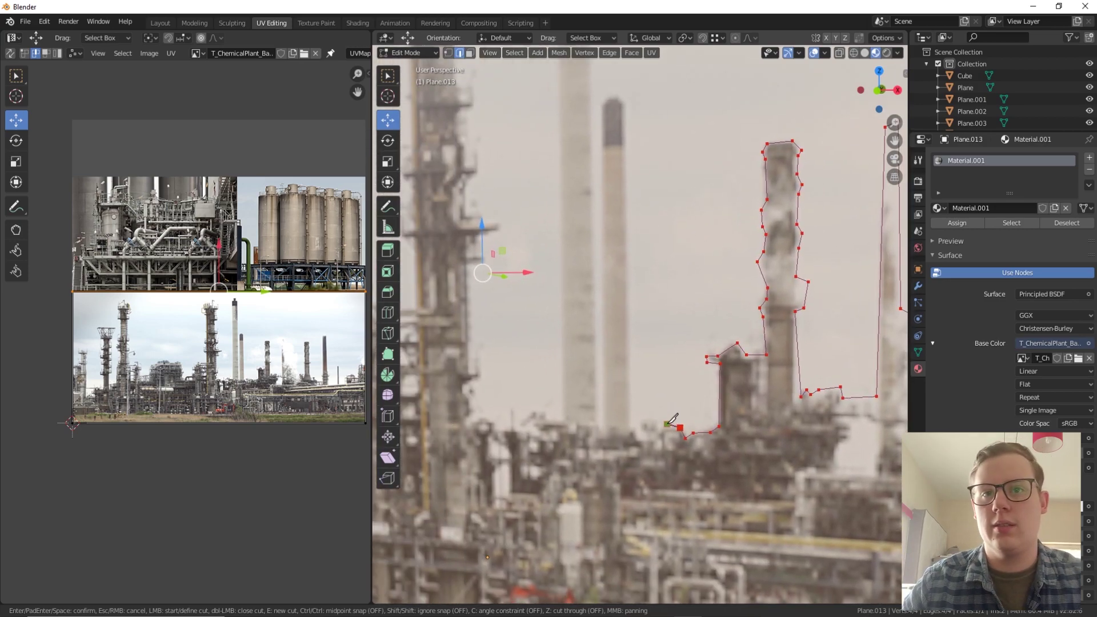
pyautogui.click(657, 423)
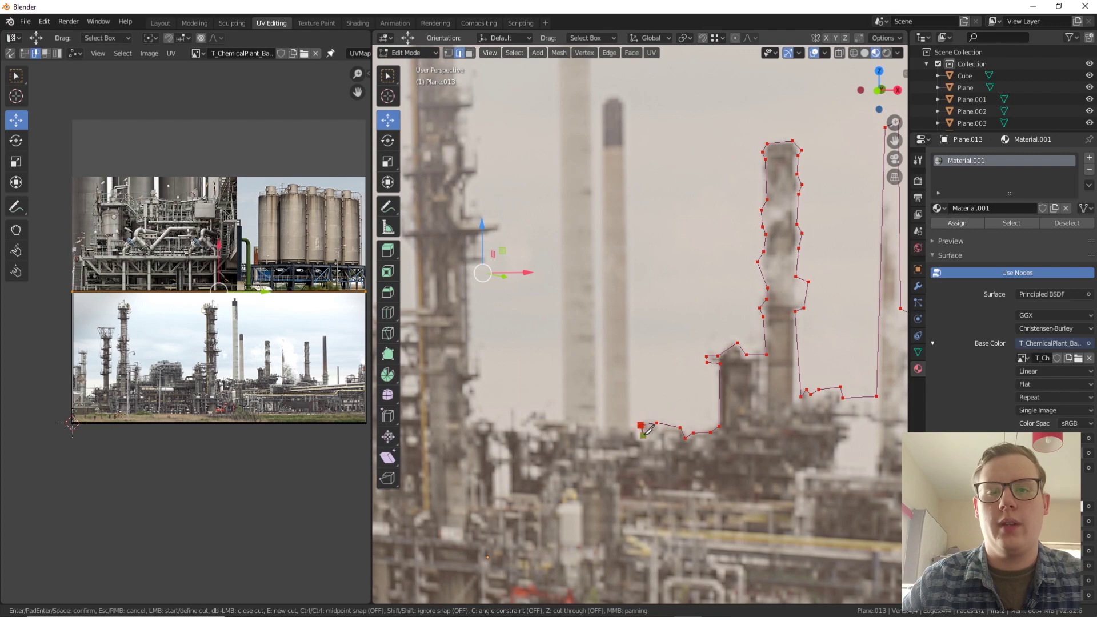
pyautogui.click(633, 431)
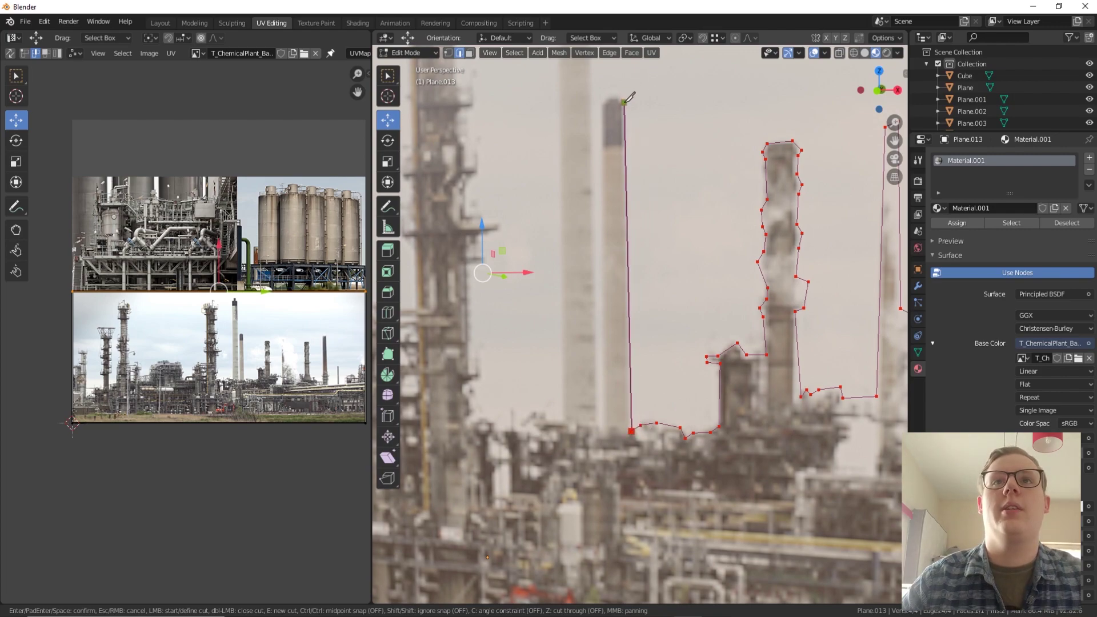
pyautogui.click(622, 104)
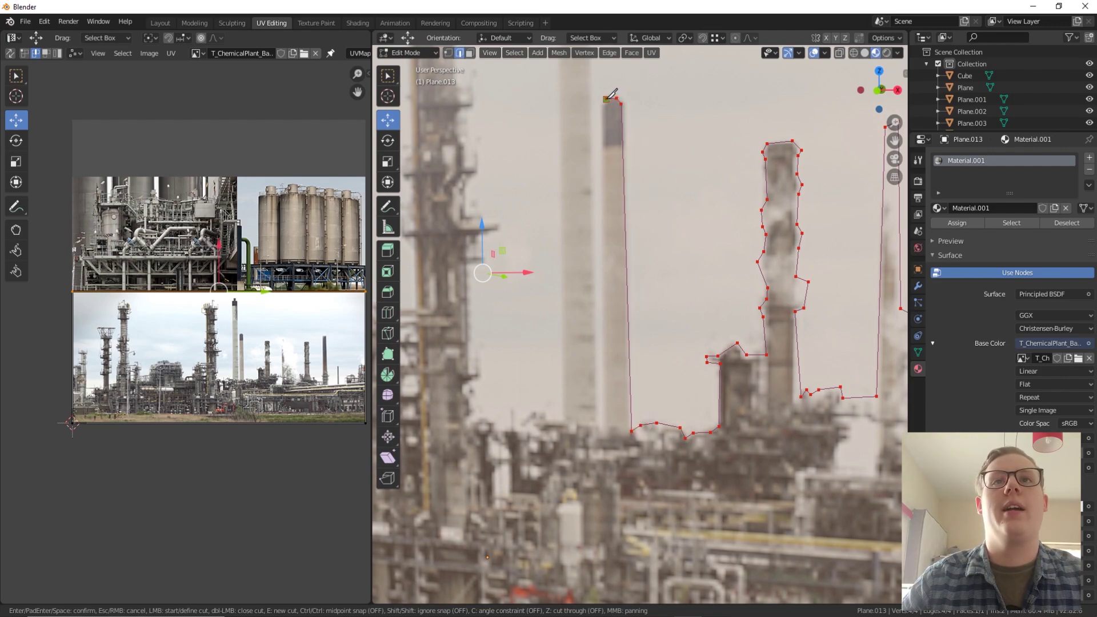
pyautogui.click(605, 104)
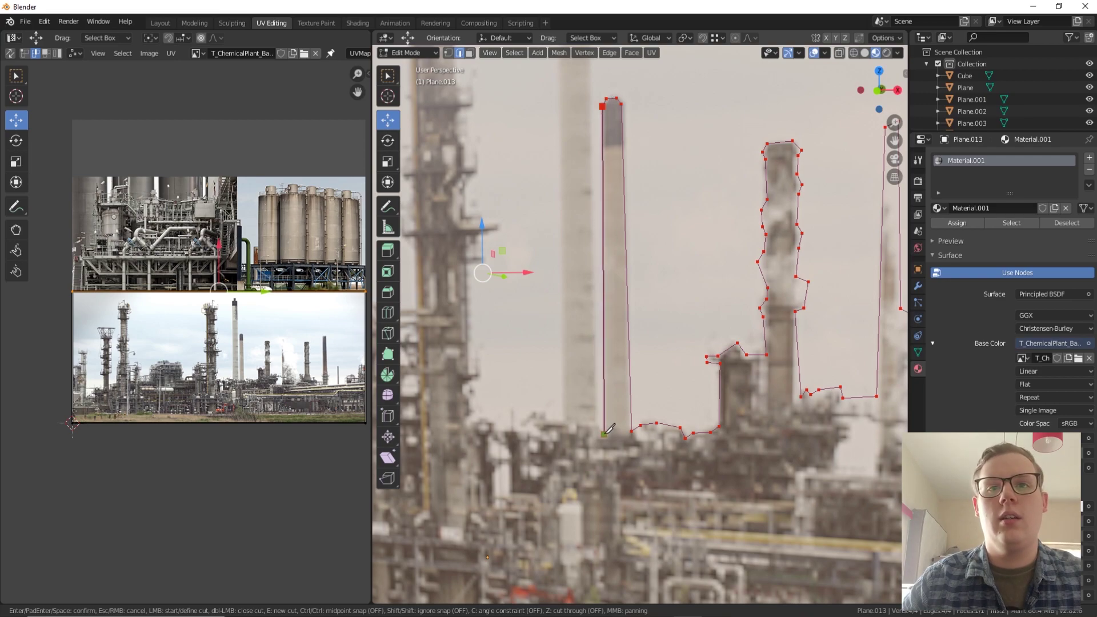
pyautogui.press('ctrl')
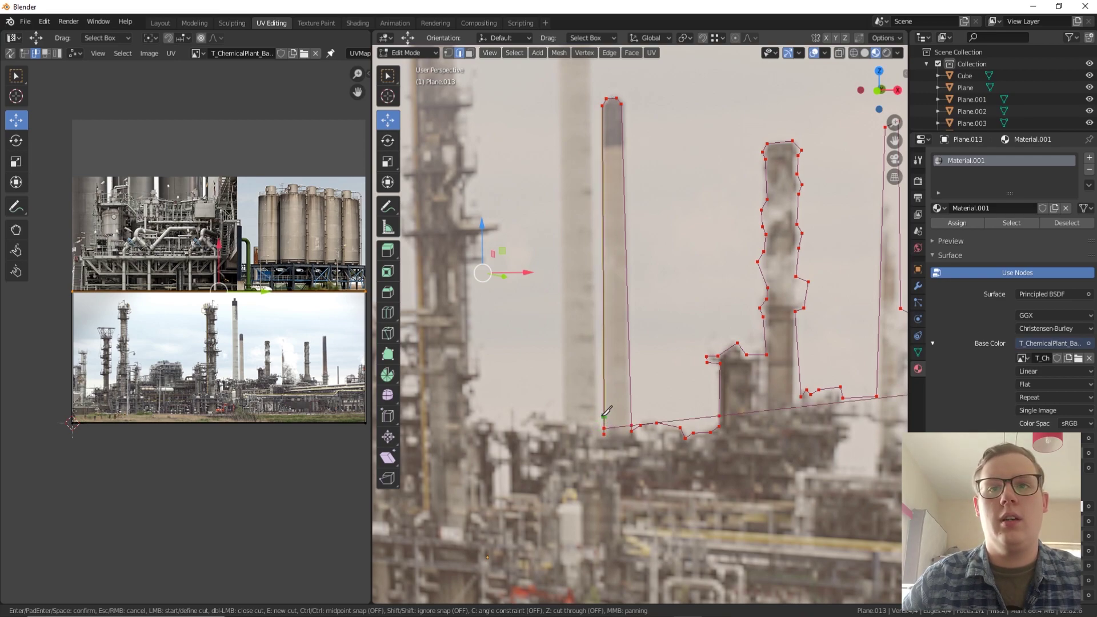
# Confirm the skyline knife cut and inspect the backdrop's geometry in face selection mode
pyautogui.scroll(-5, 705, 347)
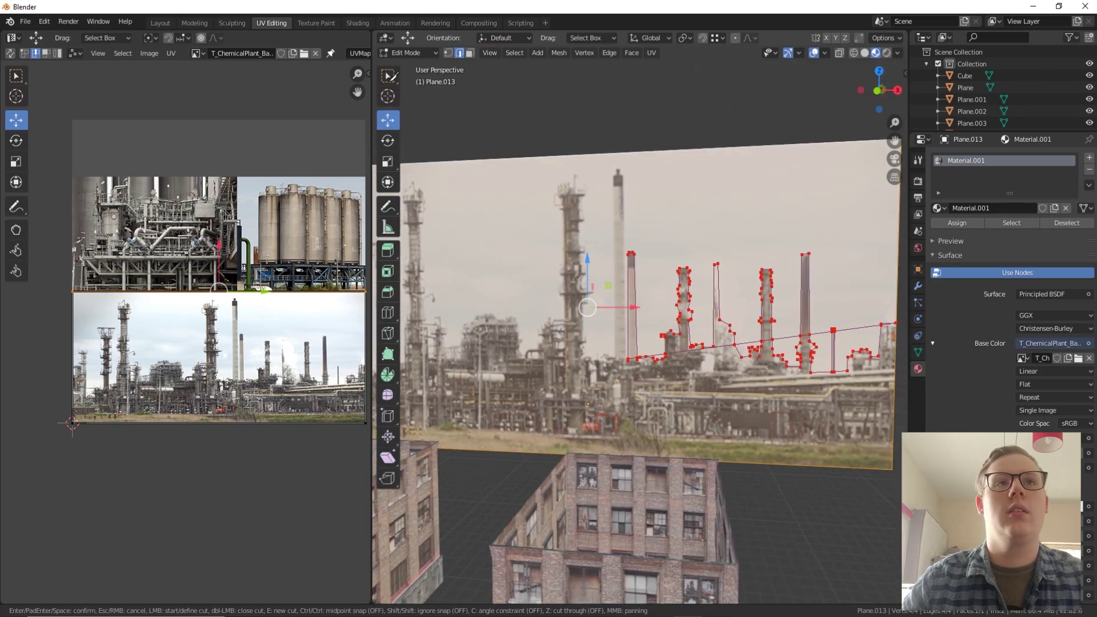
pyautogui.press('Return')
pyautogui.press('Tab')
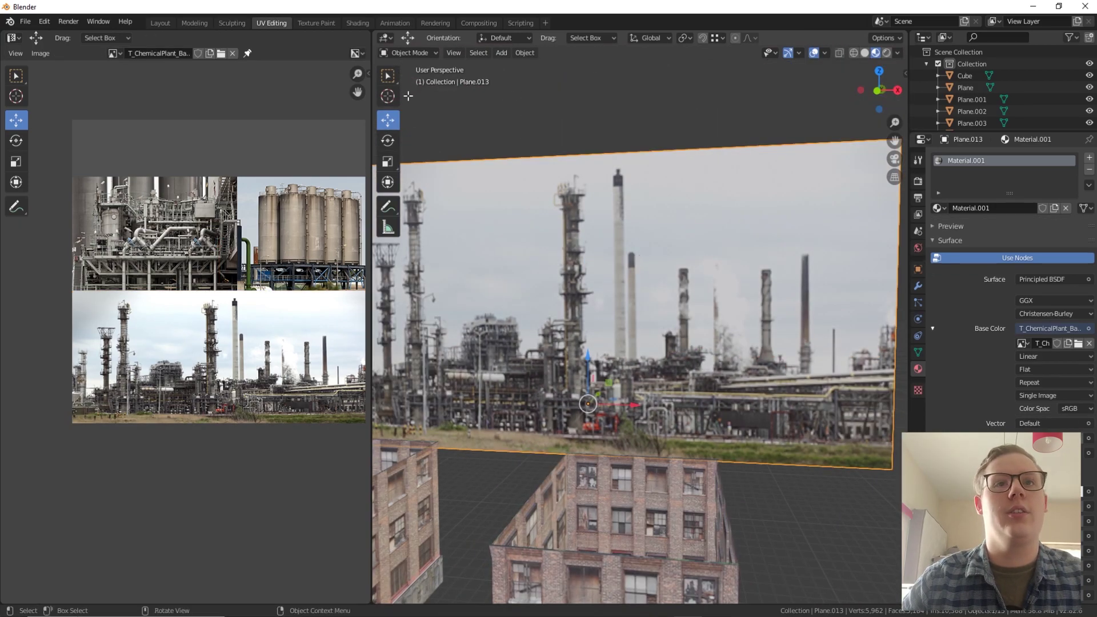
pyautogui.press('Tab')
pyautogui.click(470, 52)
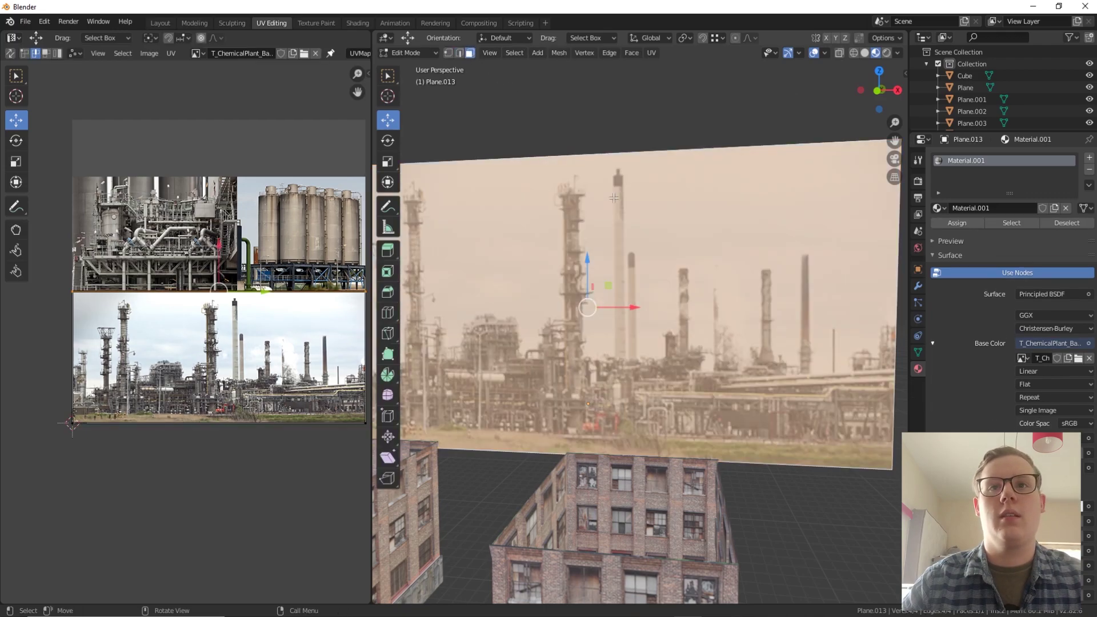
# Clear the backdrop's selection and set up edge selection with the Select Box tool
pyautogui.scroll(-3, 654, 240)
pyautogui.scroll(2, 674, 251)
pyautogui.scroll(-2, 703, 266)
pyautogui.scroll(1, 727, 276)
pyautogui.click(854, 284)
pyautogui.moveTo(809, 304); pyautogui.dragTo(641, 258, button='middle')
pyautogui.click(459, 53)
pyautogui.click(388, 312)
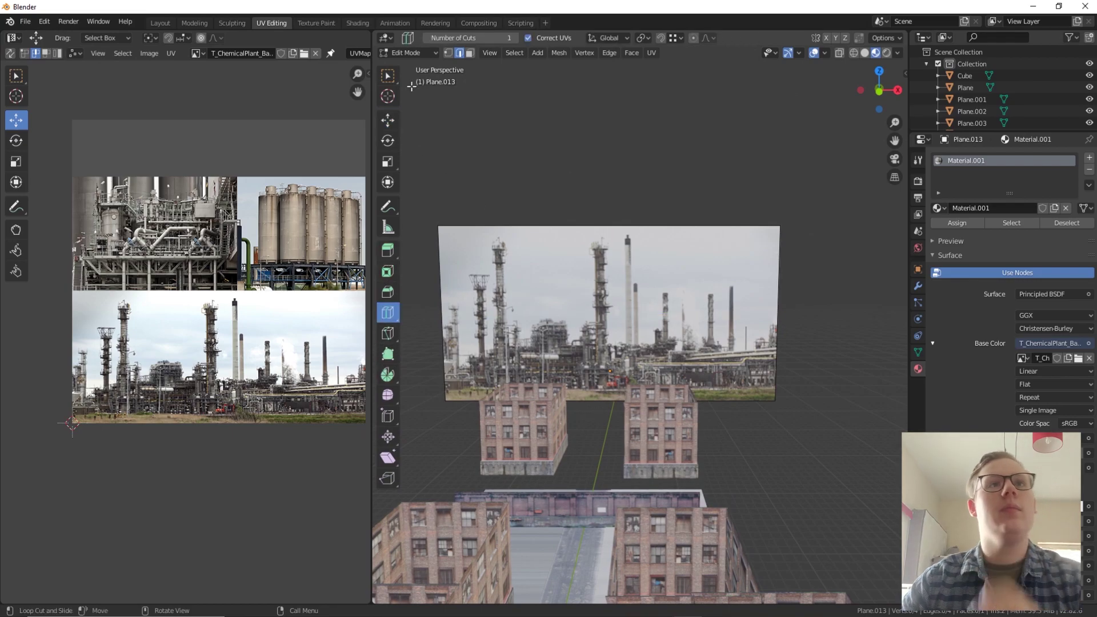
pyautogui.click(387, 75)
pyautogui.scroll(3, 707, 305)
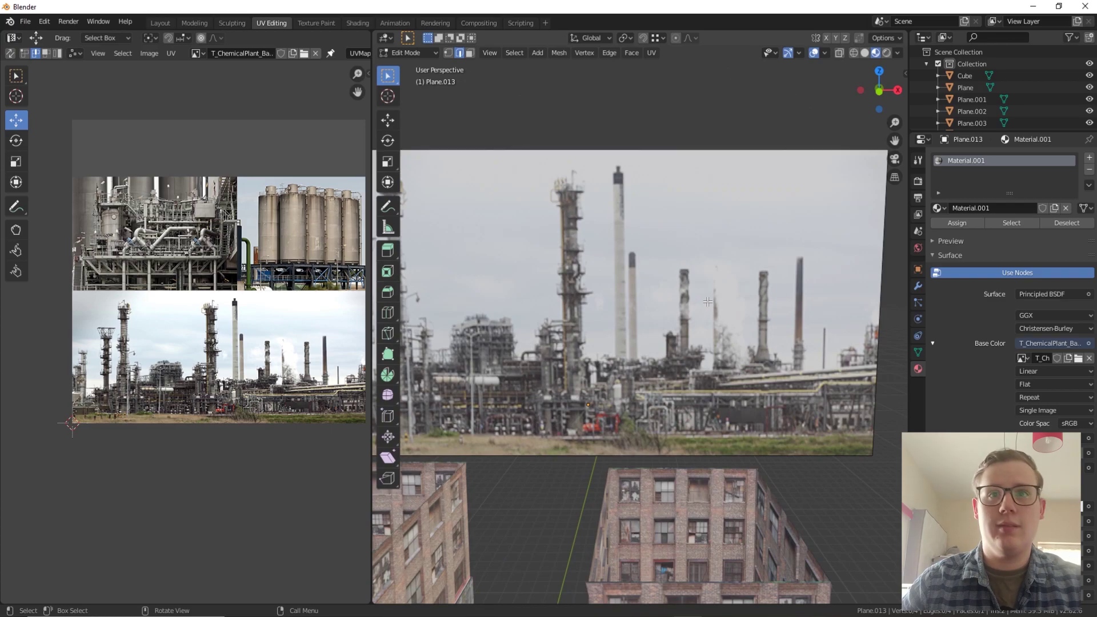
# Start a knife cut at the backdrop's right edge and trace it around the rightmost chimney's right side, top and left side
pyautogui.press('Tab')
pyautogui.keyDown('shift'); pyautogui.moveTo(776, 320); pyautogui.dragTo(776, 337, button='middle'); pyautogui.keyUp('shift')
pyautogui.scroll(-1, 778, 337)
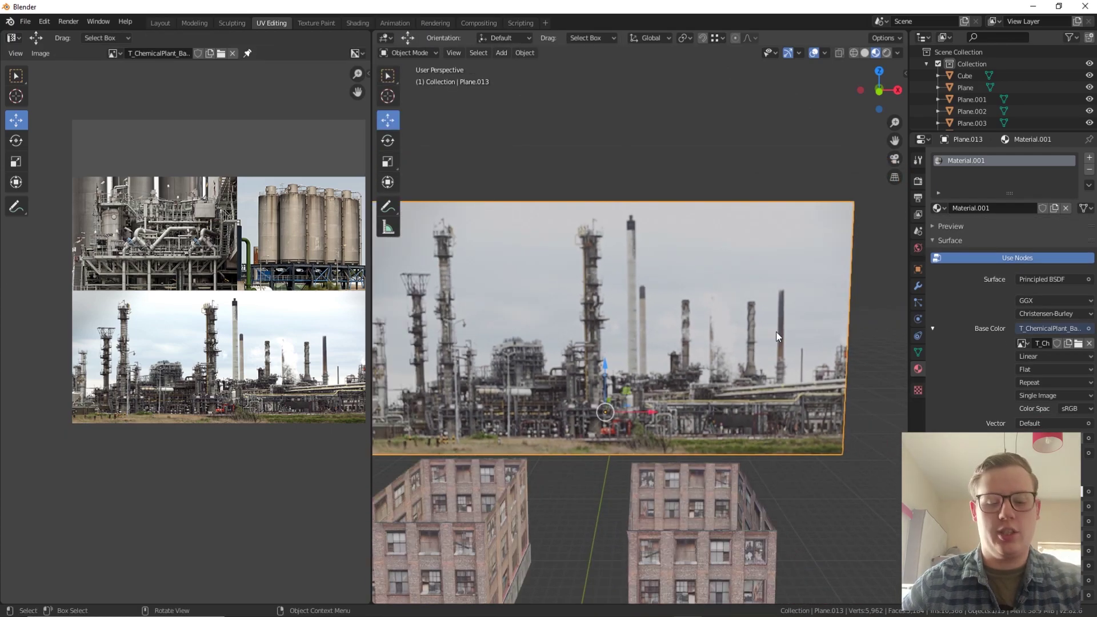
pyautogui.press('Tab')
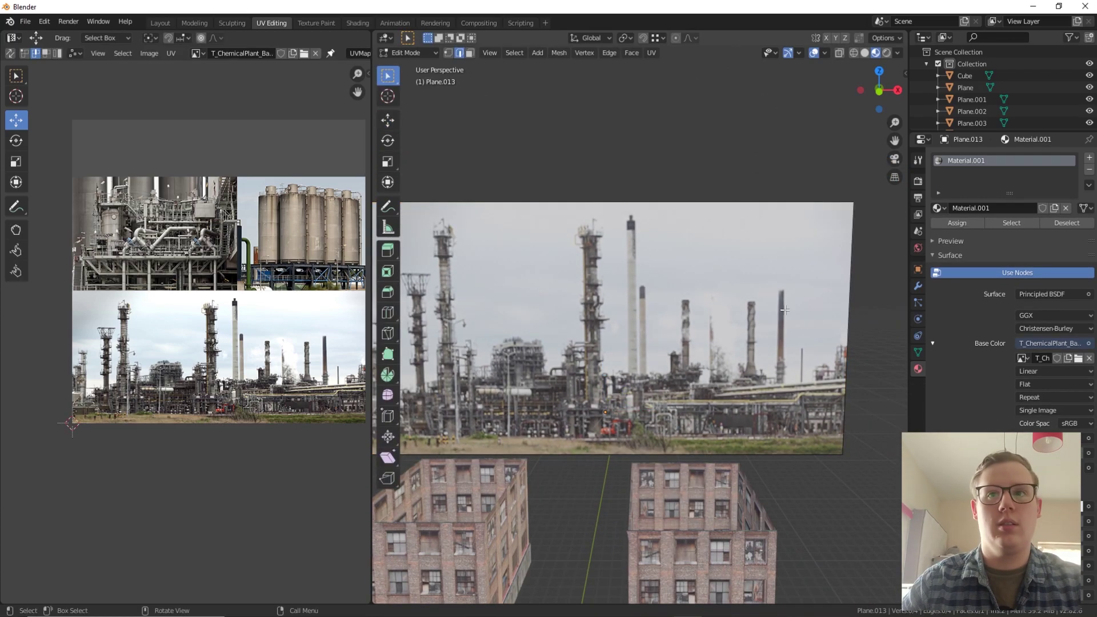
pyautogui.press('k')
pyautogui.click(849, 333)
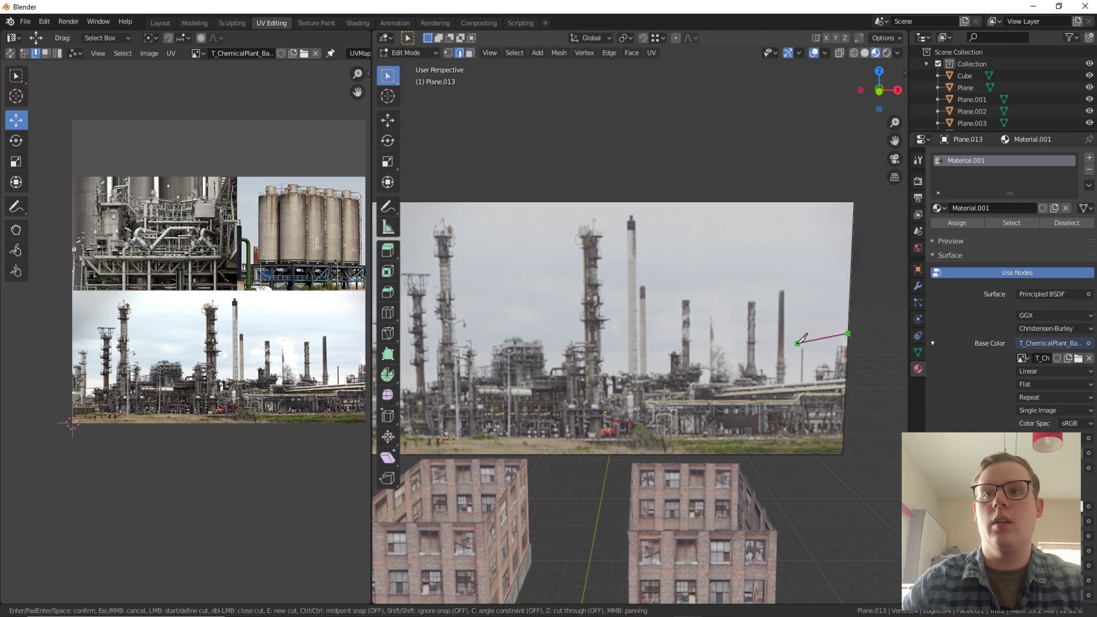
pyautogui.click(787, 346)
pyautogui.click(783, 287)
pyautogui.click(777, 289)
pyautogui.click(776, 359)
# Continue the knife cut up the next chimney's right side, over its top and diagonally to the backdrop's top edge, and confirm it
pyautogui.click(758, 370)
pyautogui.click(754, 297)
pyautogui.click(687, 202)
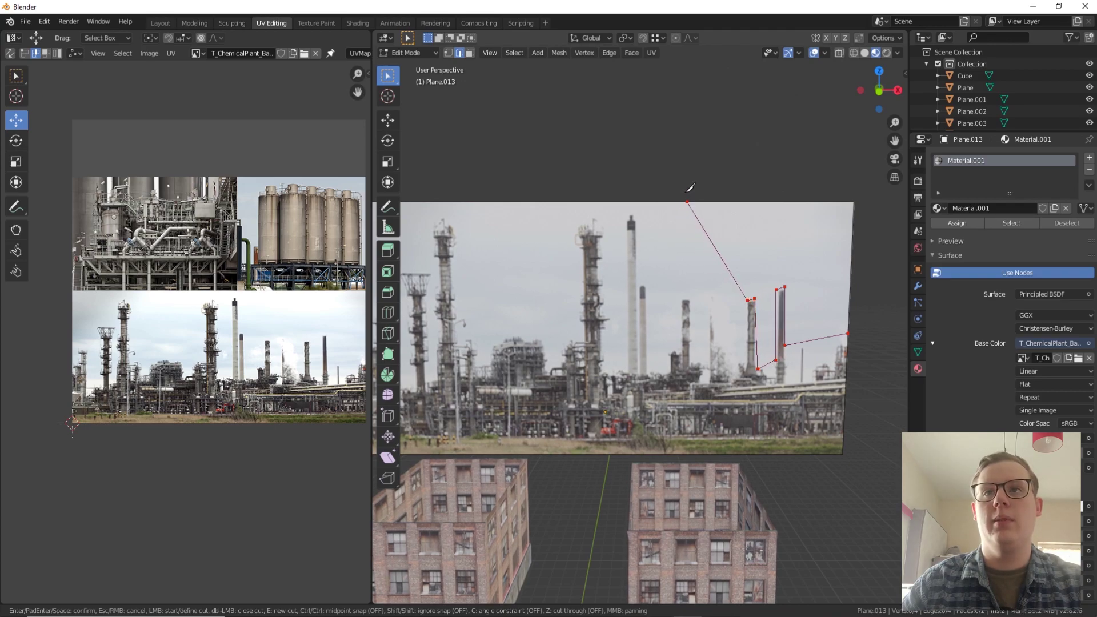
pyautogui.press('Return')
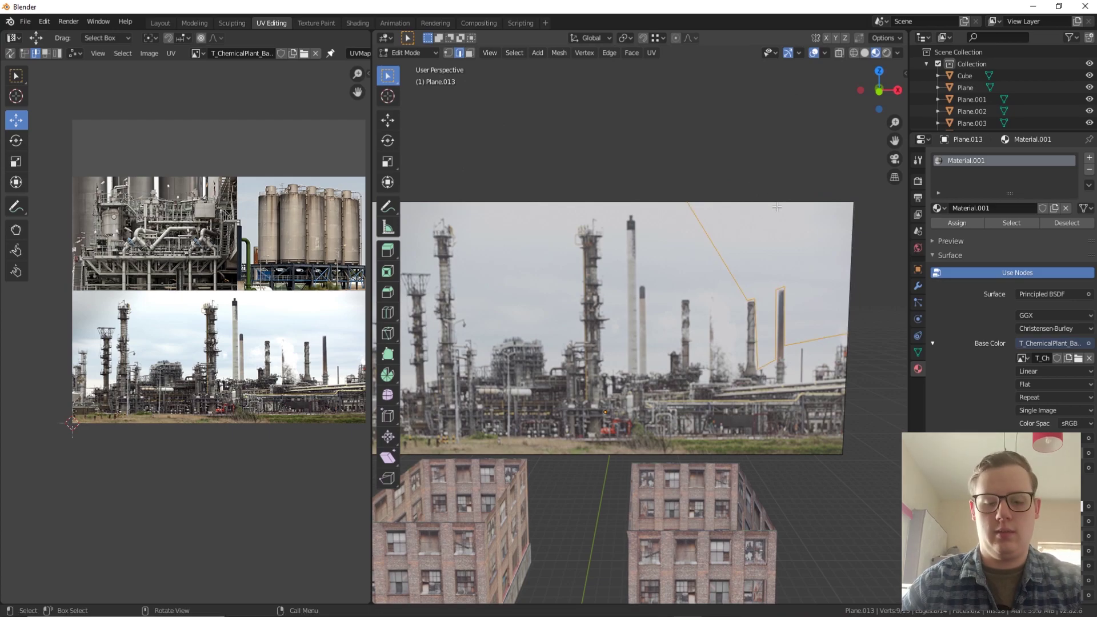
# Delete the cut-off sky face above the two rightmost chimneys in face selection mode
pyautogui.click(470, 53)
pyautogui.click(806, 274)
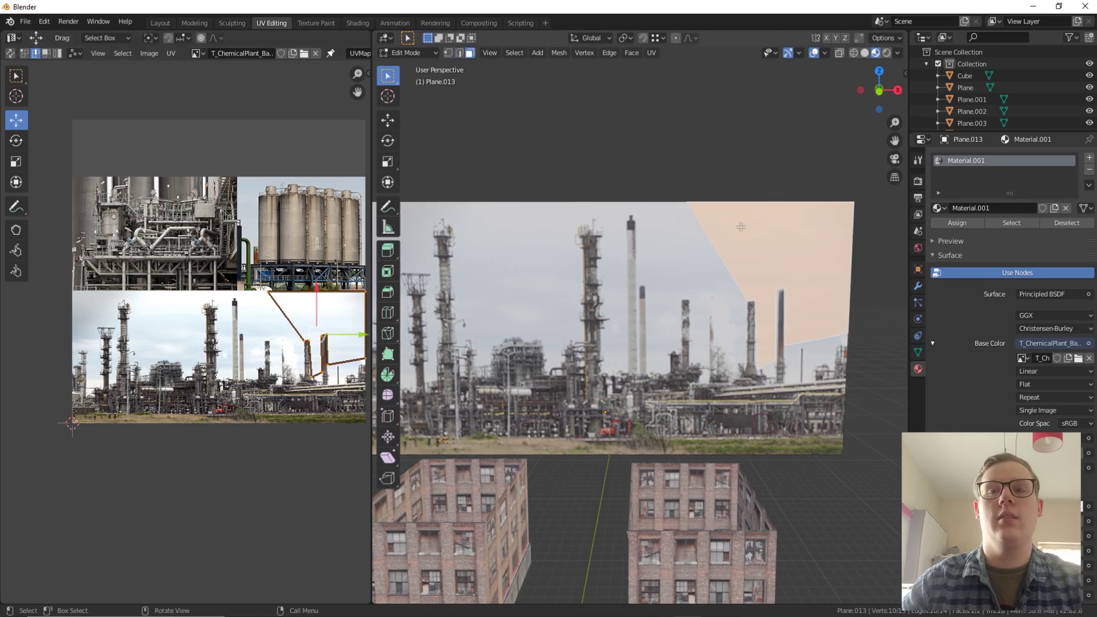
pyautogui.press('x')
pyautogui.click(699, 228)
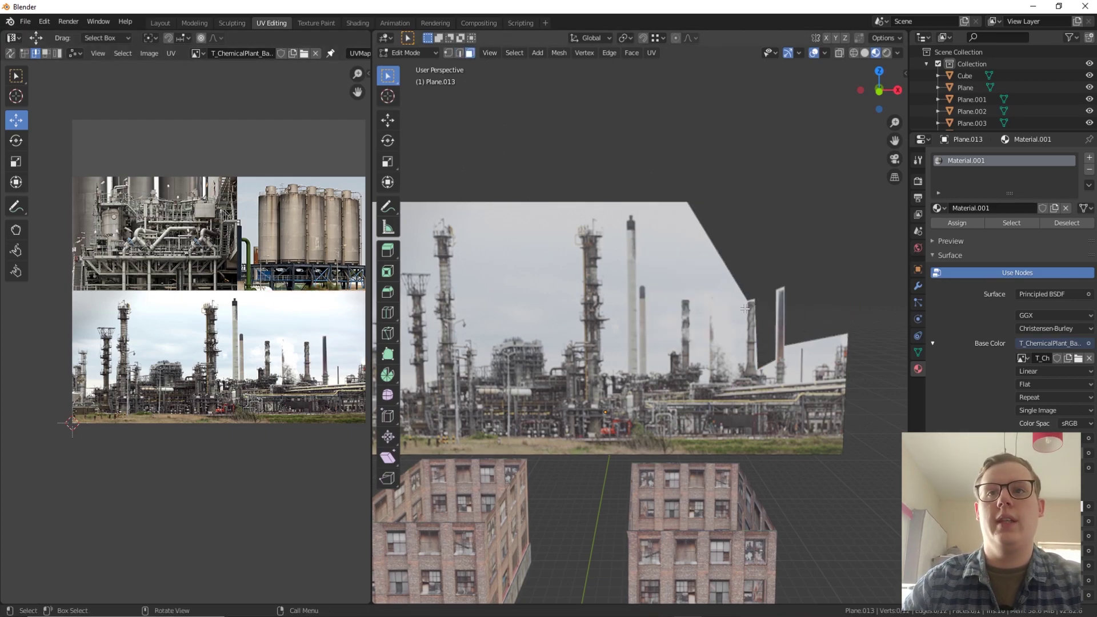
# In vertex selection mode, knife-cut from the second chimney from the right down its left side, along the roofline and over the next short chimney
pyautogui.click(448, 53)
pyautogui.press('k')
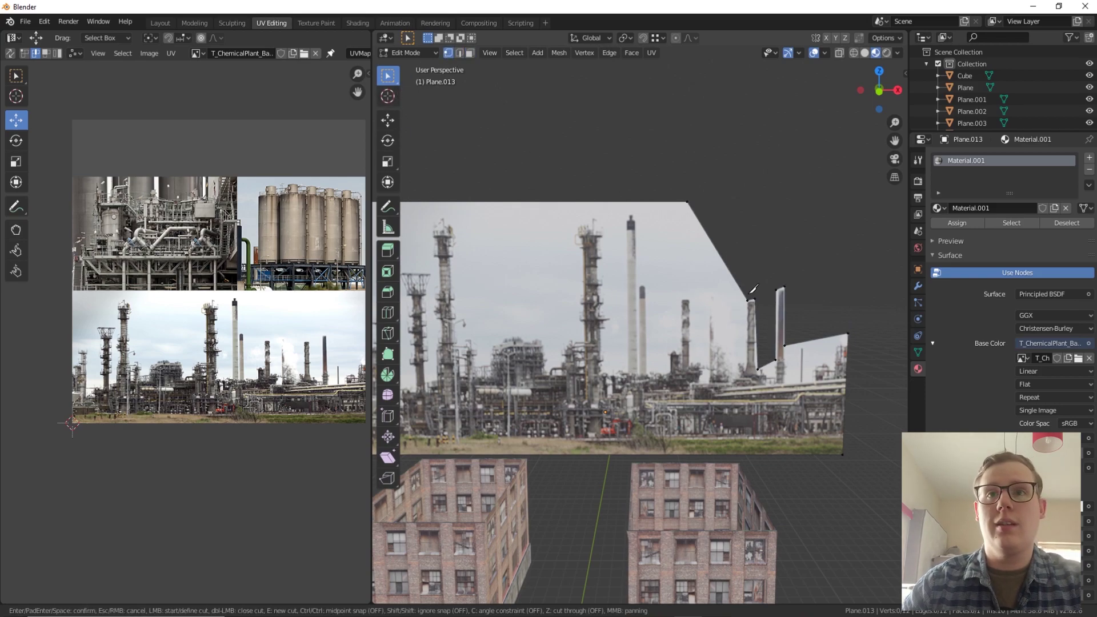
pyautogui.click(747, 311)
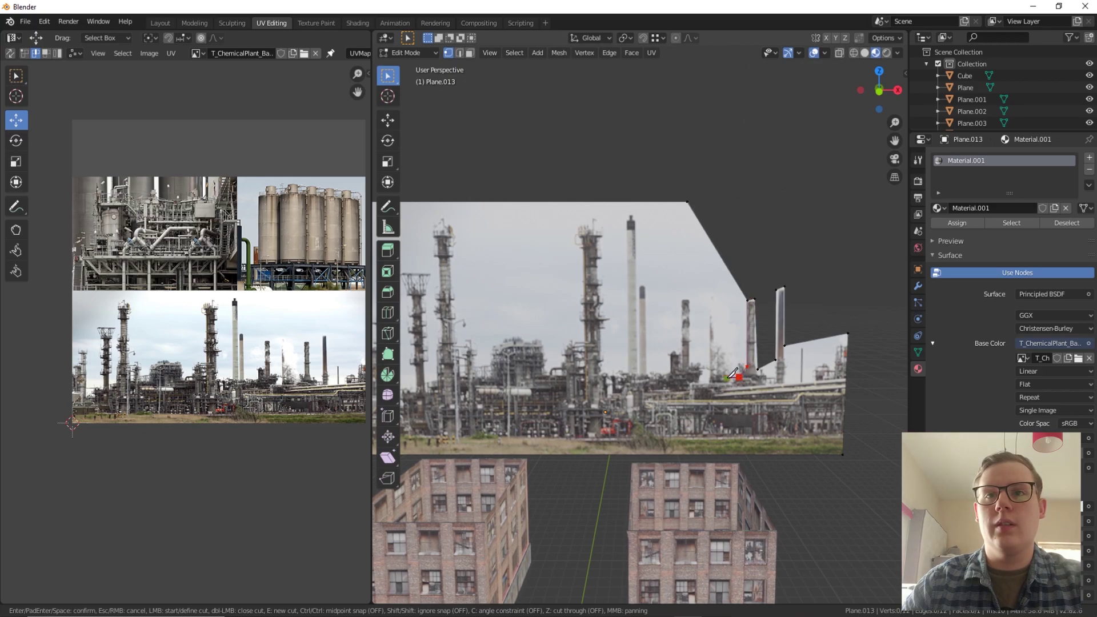
pyautogui.click(726, 377)
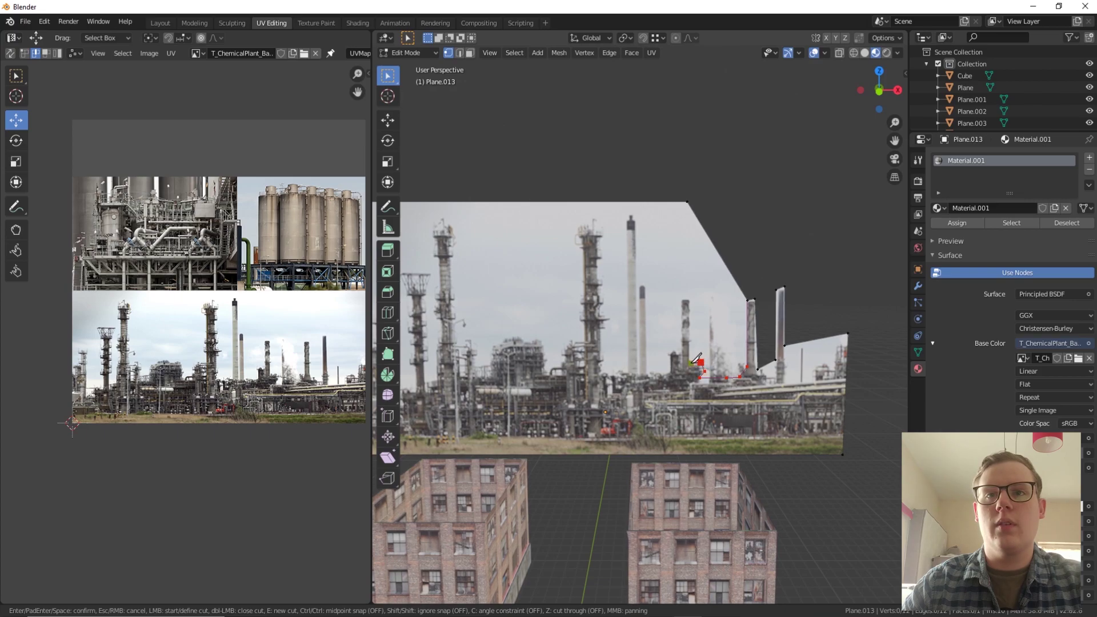
pyautogui.click(690, 363)
pyautogui.click(690, 299)
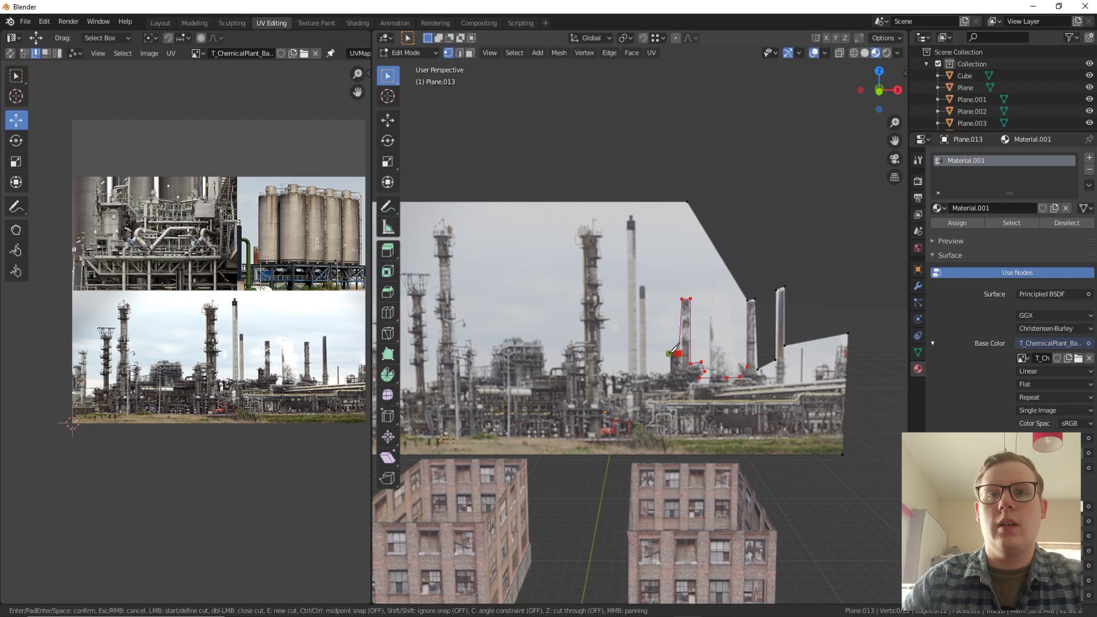
# Continue the knife cut along the roofline, around the dark-topped chimney and up the tallest chimney to the backdrop's top edge, and confirm it
pyautogui.click(663, 375)
pyautogui.click(648, 373)
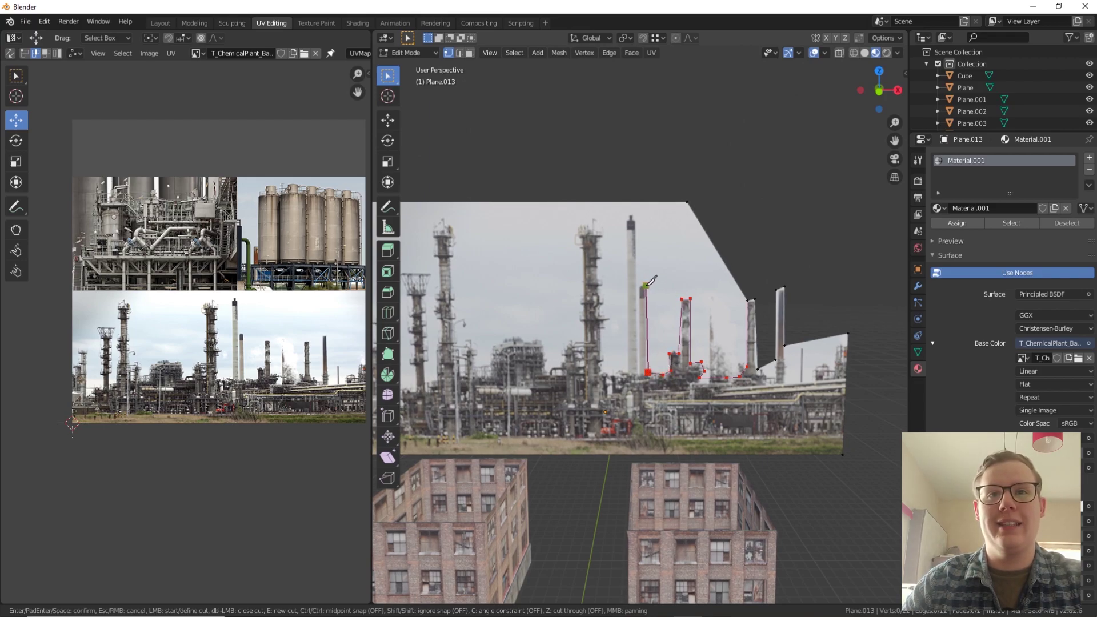
pyautogui.click(638, 285)
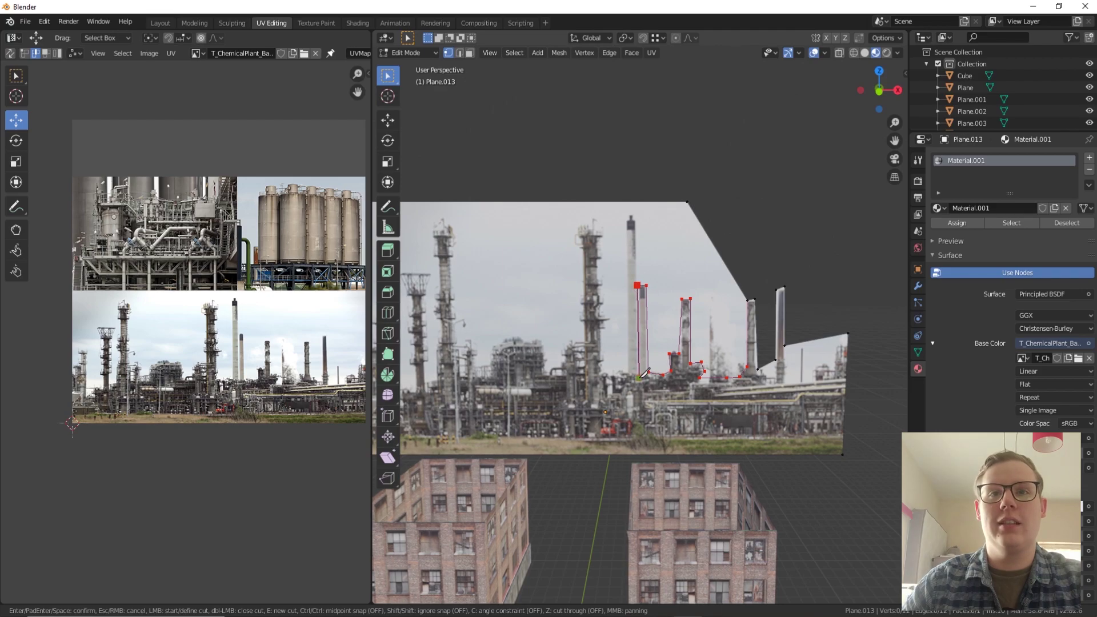
pyautogui.click(635, 218)
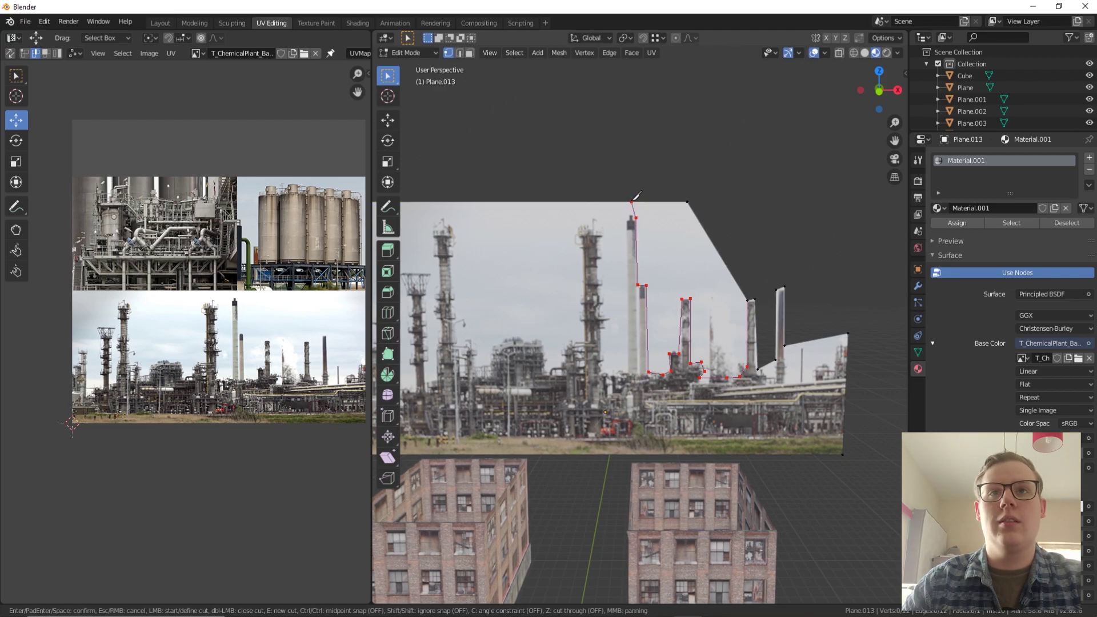
pyautogui.click(640, 204)
pyautogui.press('Return')
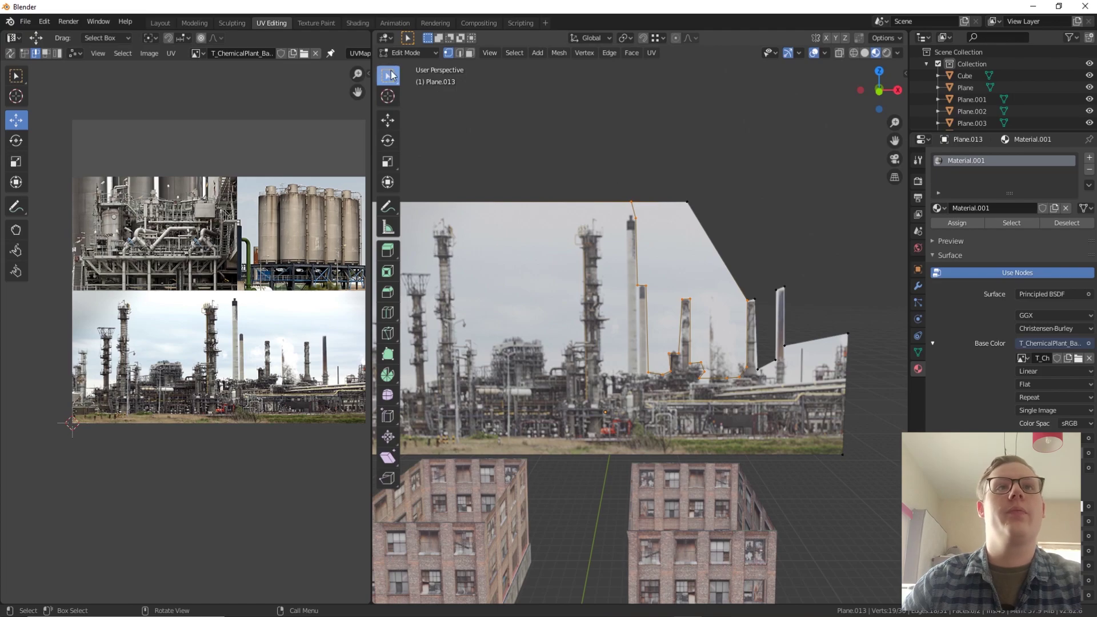
# Delete the cut-off sky face between the tallest chimney and the right-hand chimneys in face selection mode
pyautogui.press('3')
pyautogui.click(704, 259)
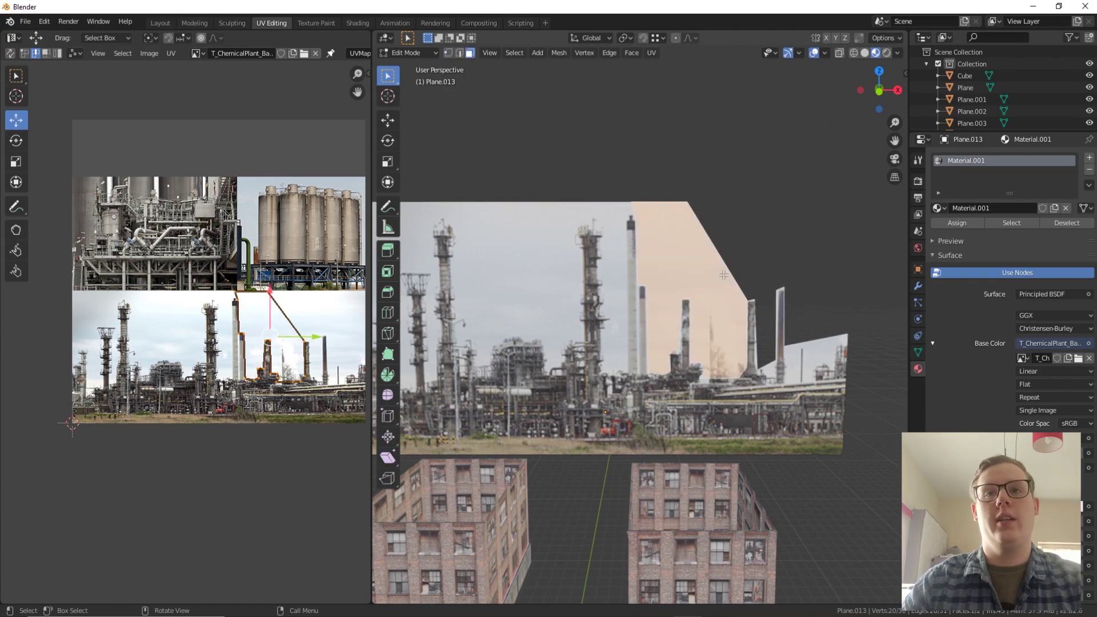
pyautogui.press('x')
pyautogui.click(690, 258)
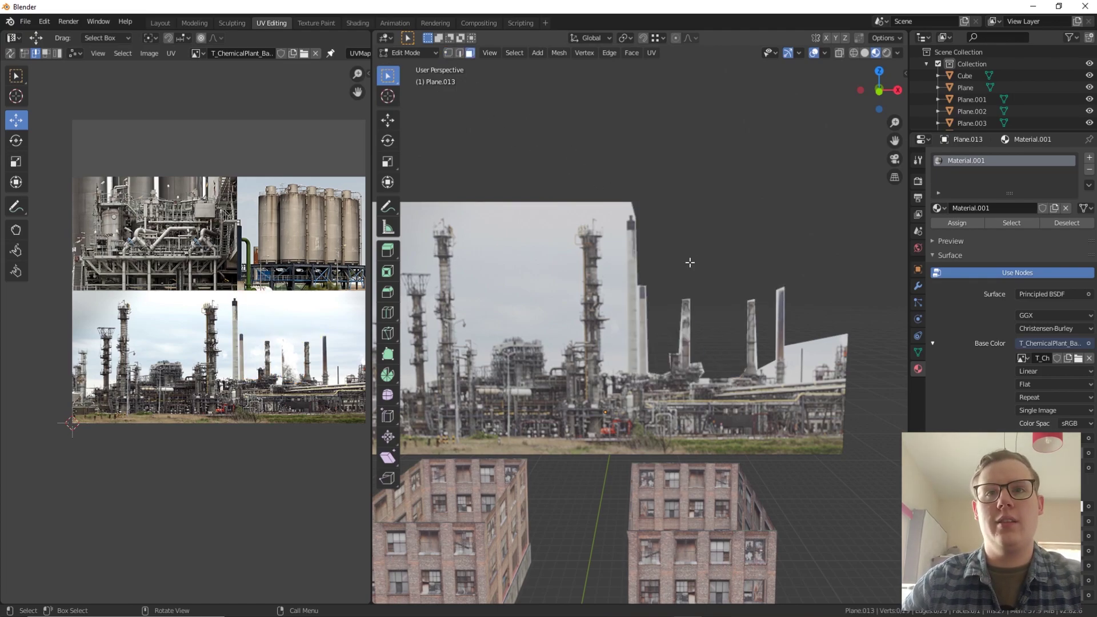
# Start a knife cut at the tallest chimney's top, tracing down its left side, along the roofline and up the neighbouring lattice tower's right side
pyautogui.press('k')
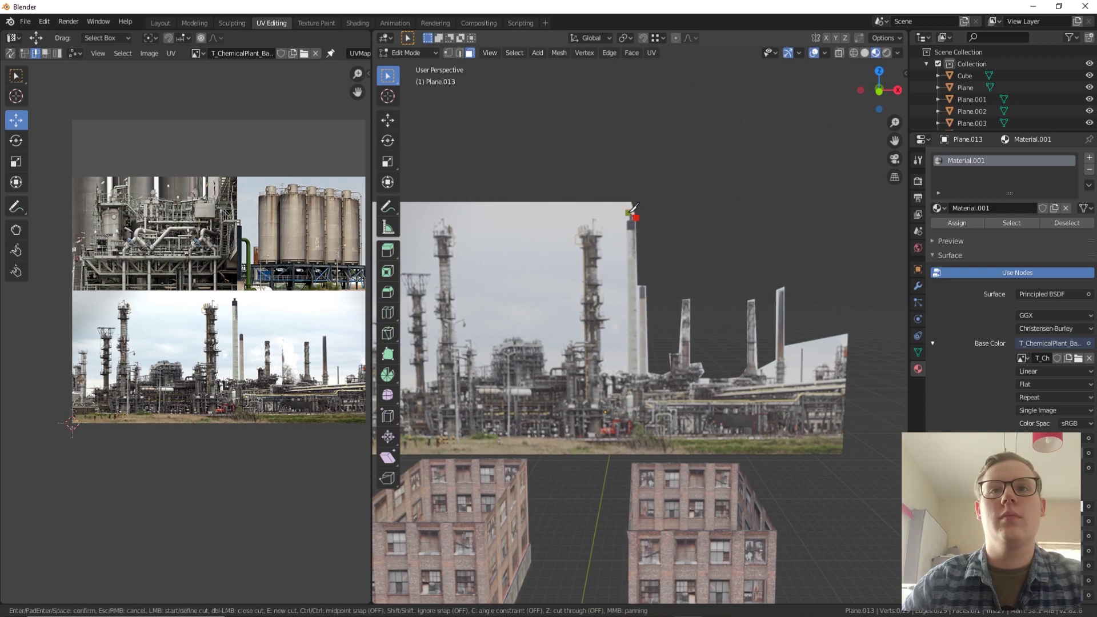
pyautogui.click(628, 215)
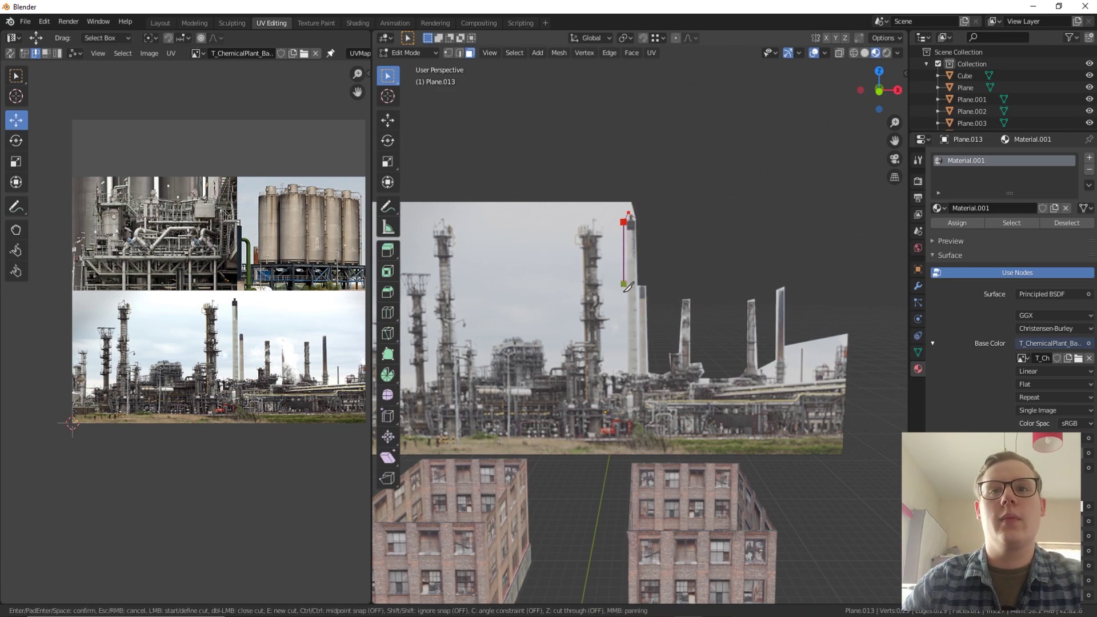
pyautogui.click(606, 369)
pyautogui.click(606, 350)
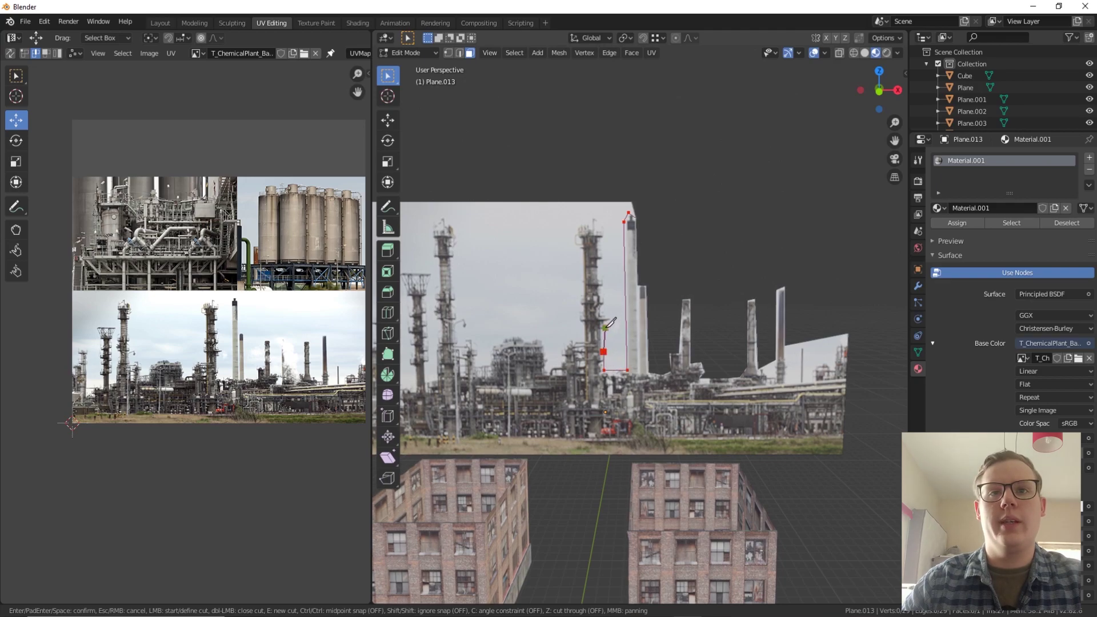
pyautogui.click(603, 310)
pyautogui.click(604, 302)
pyautogui.click(604, 281)
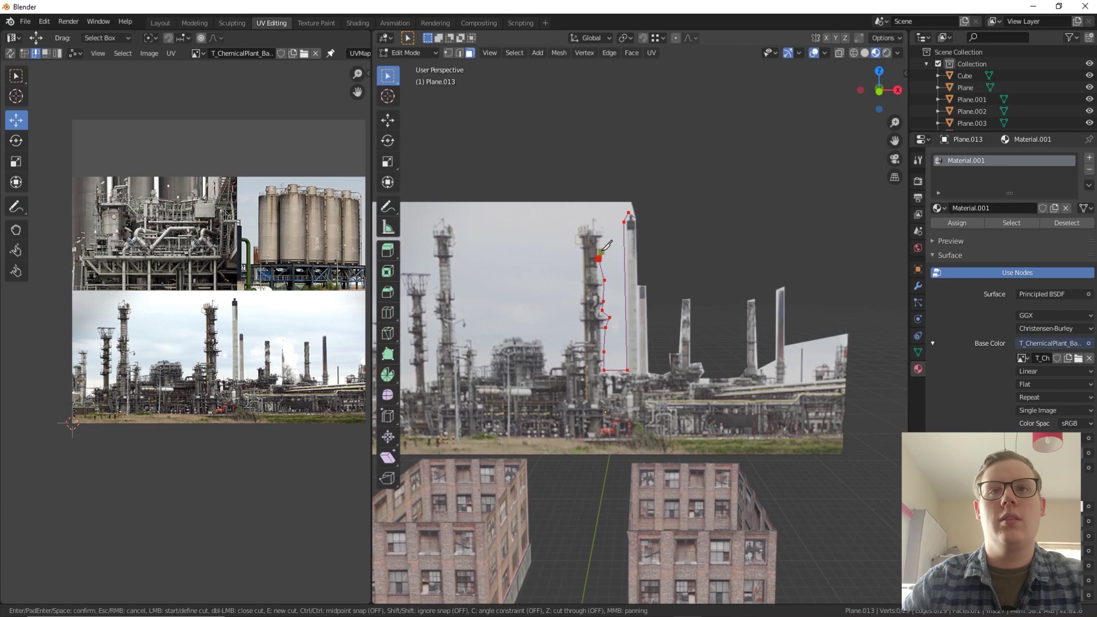
# Continue the knife cut over the lattice tower's top, down its left side, along the lower roofs and up to the backdrop's top edge; confirm it
pyautogui.click(605, 233)
pyautogui.click(579, 227)
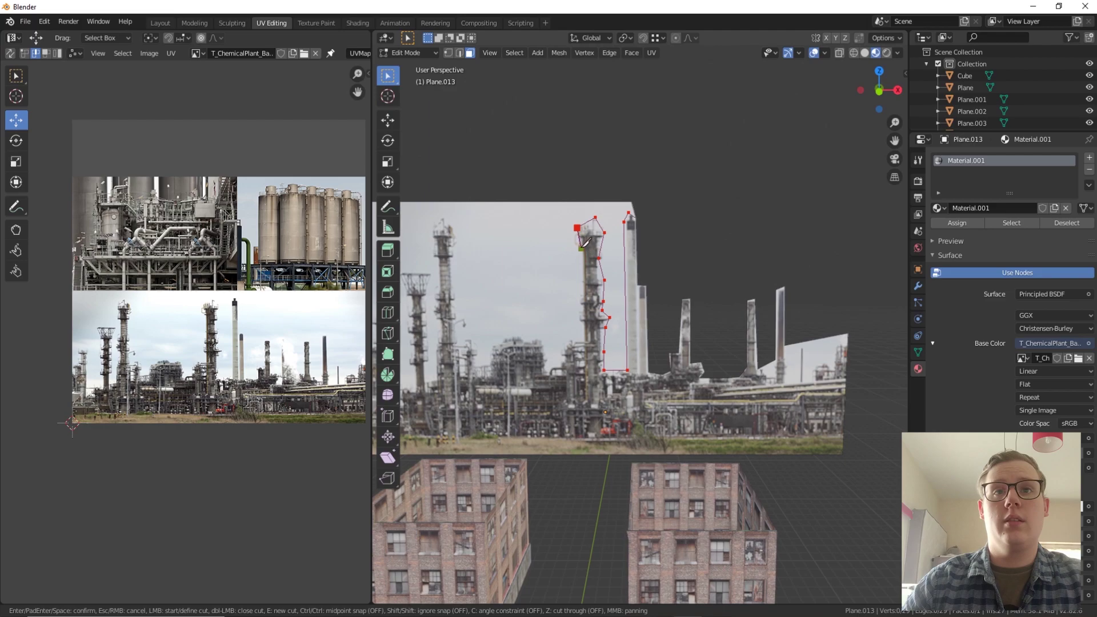
pyautogui.click(580, 319)
pyautogui.click(580, 338)
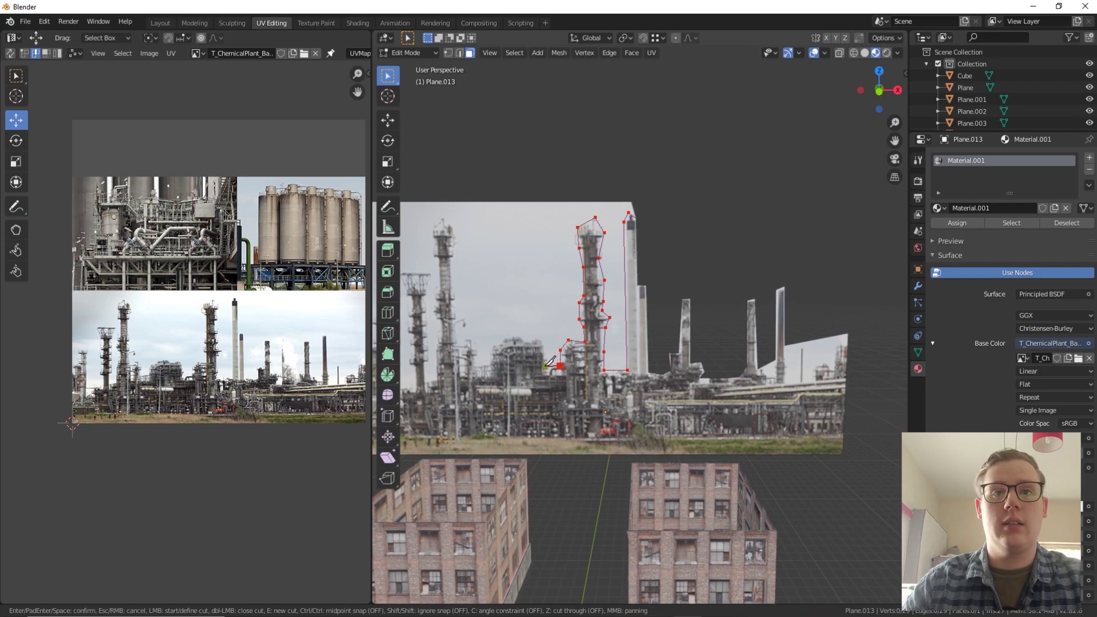
pyautogui.click(558, 194)
pyautogui.press('Return')
# Delete the cut-off sky face around the lattice tower
pyautogui.click(569, 231)
pyautogui.press('x')
pyautogui.click(574, 233)
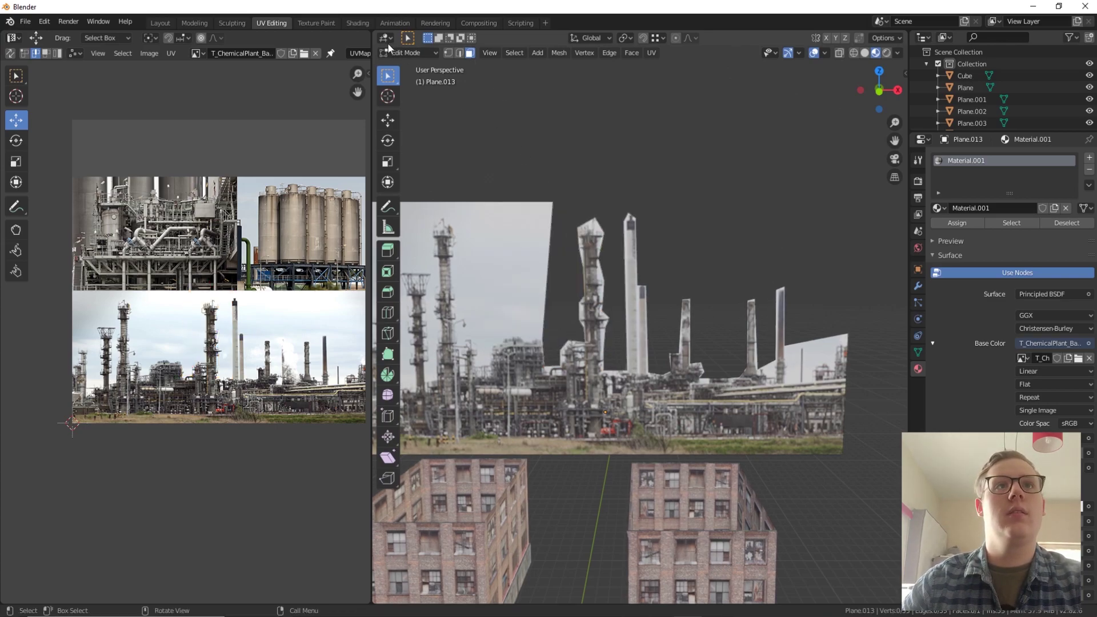
# Save the scene as Environment in the G:\Youtube\Challenges folder
pyautogui.click(25, 21)
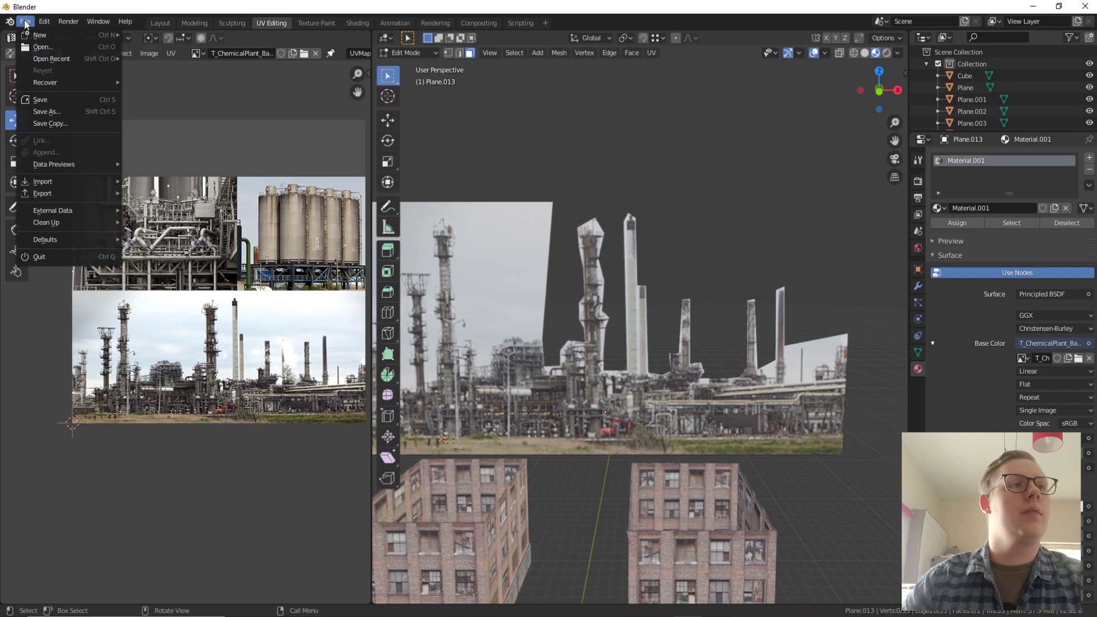
pyautogui.click(47, 112)
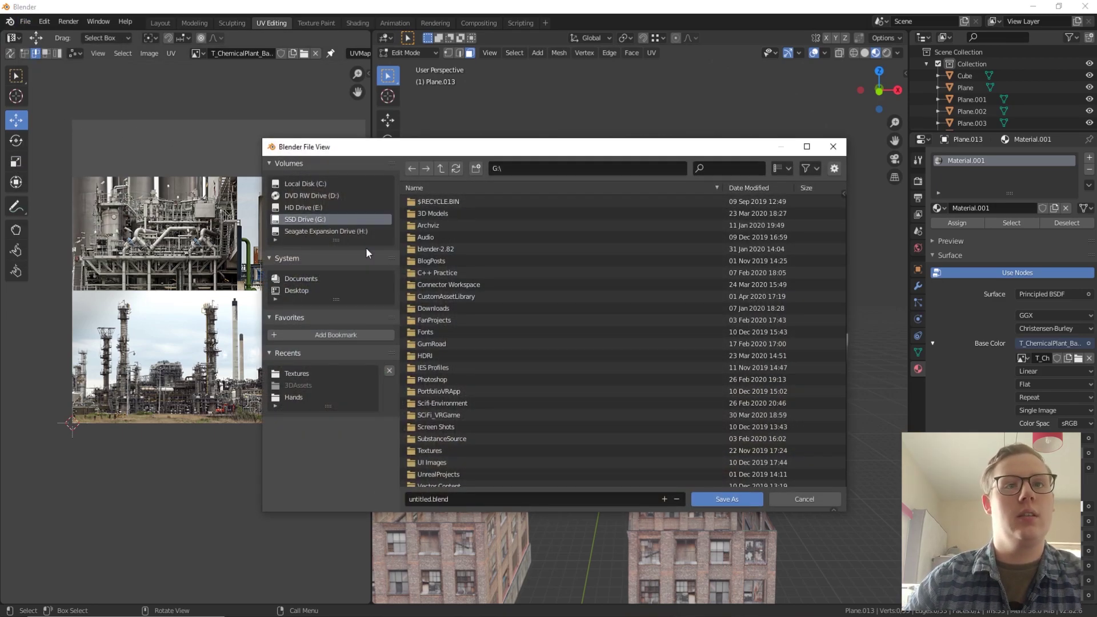
pyautogui.scroll(-3, 524, 458)
pyautogui.doubleClick(461, 476)
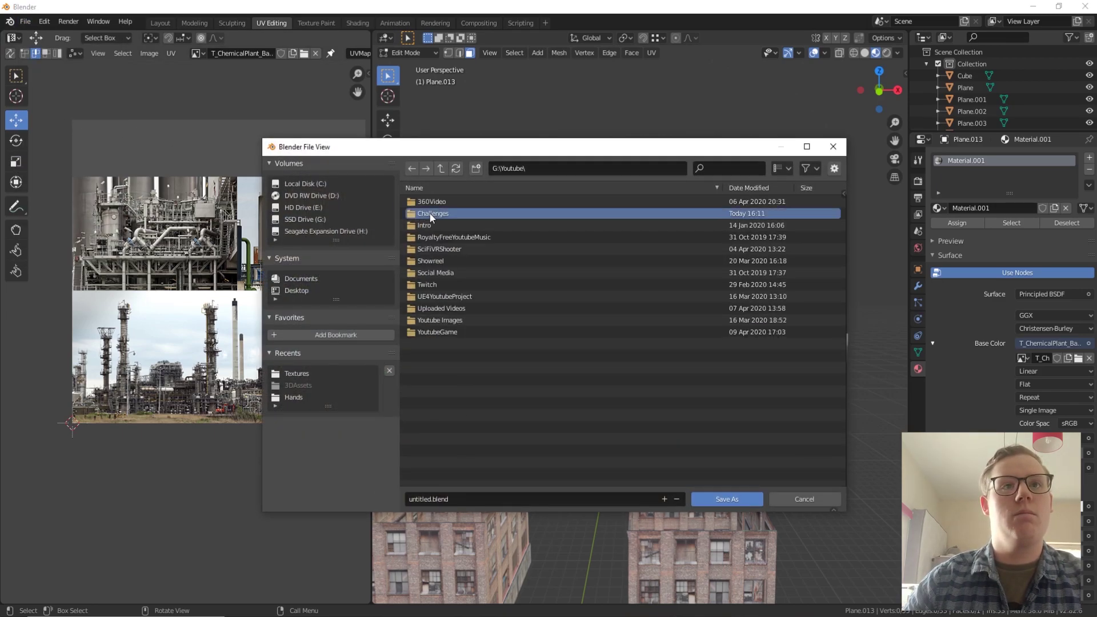
pyautogui.doubleClick(430, 214)
pyautogui.click(462, 501)
pyautogui.write('Environme')
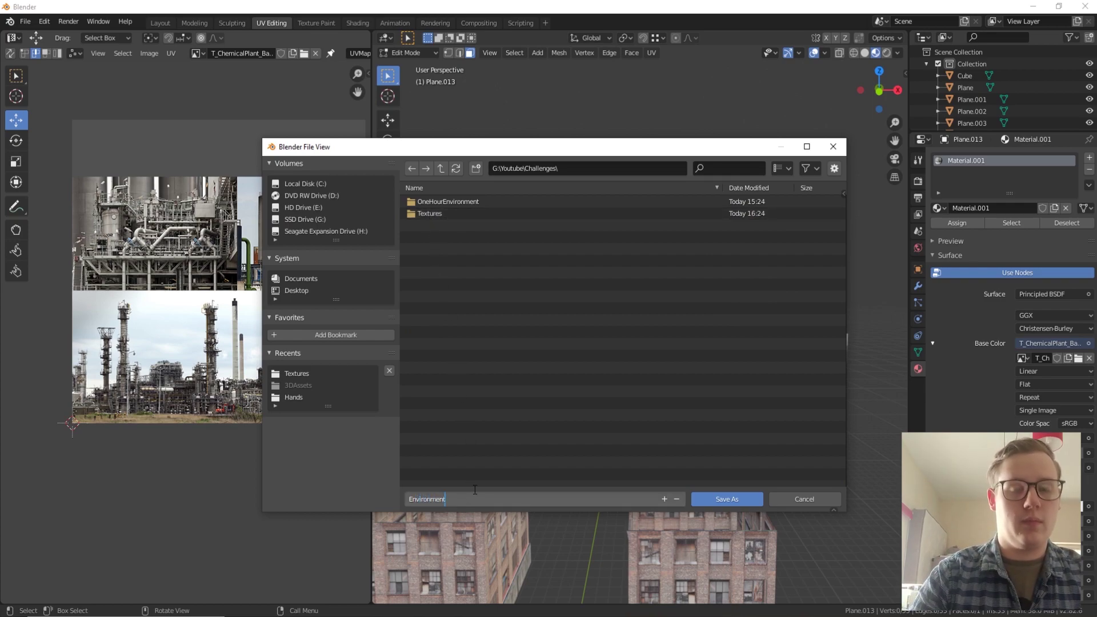
pyautogui.click(723, 500)
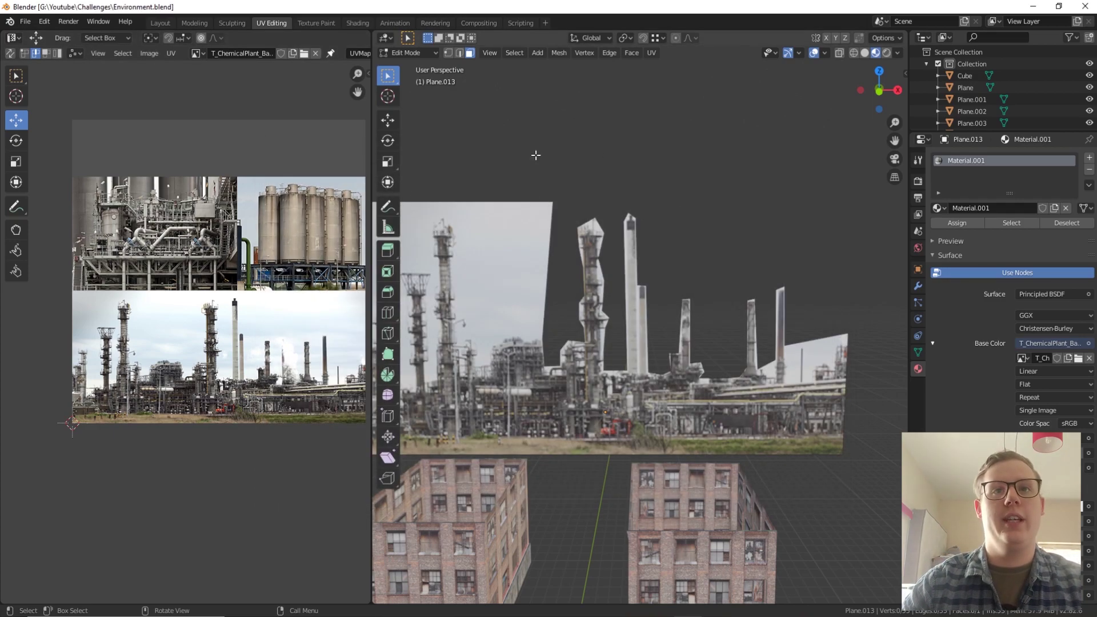
pyautogui.press('a')
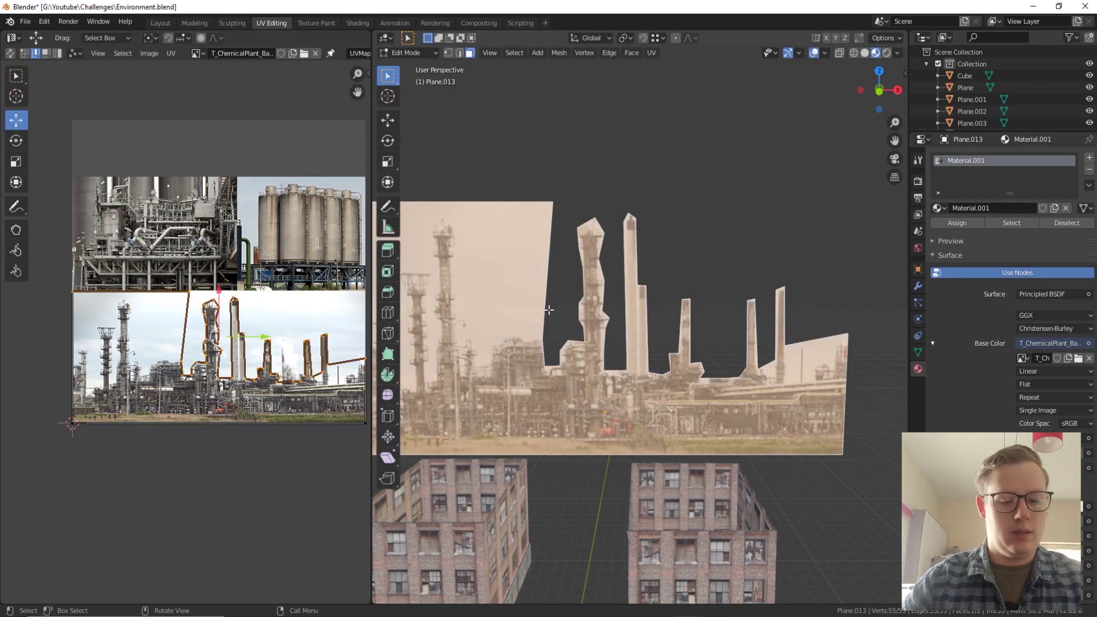
pyautogui.press('Tab')
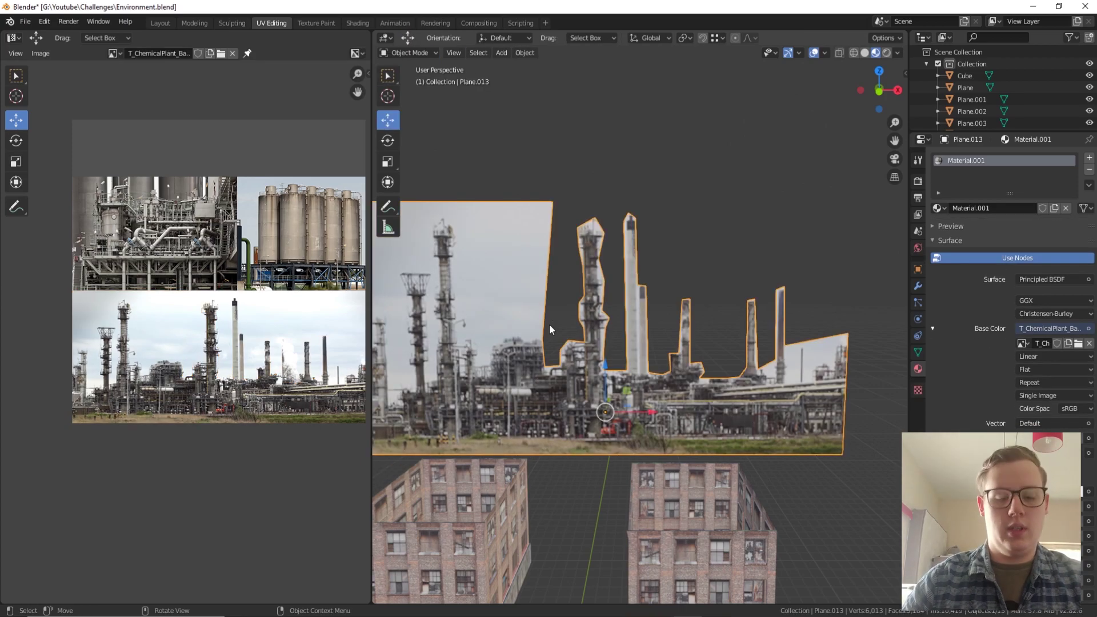
pyautogui.press('Tab')
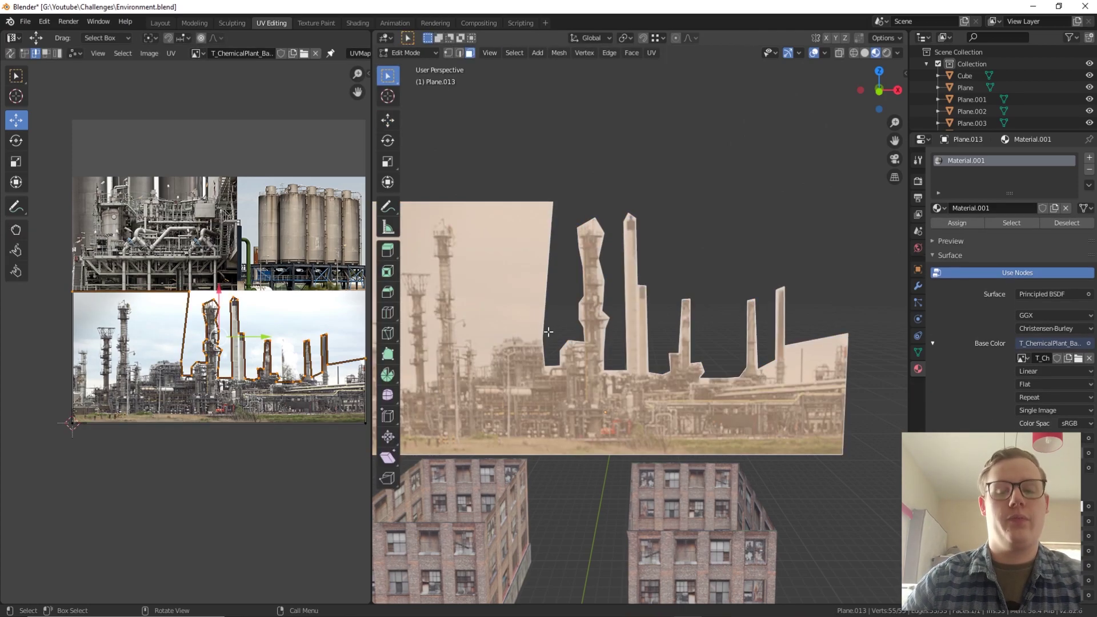
pyautogui.press('k')
pyautogui.press('Escape')
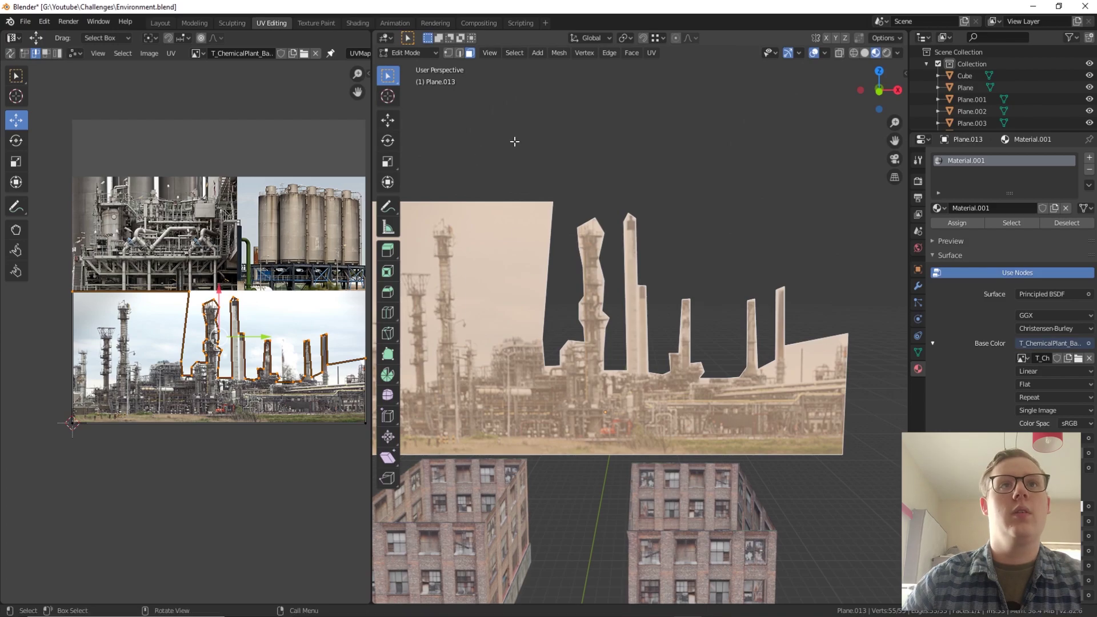
# Start a knife cut at the remaining sky's lower corner, tracing the low roofs leftward, over the tall lattice tower and down to its base
pyautogui.click(448, 52)
pyautogui.press('k')
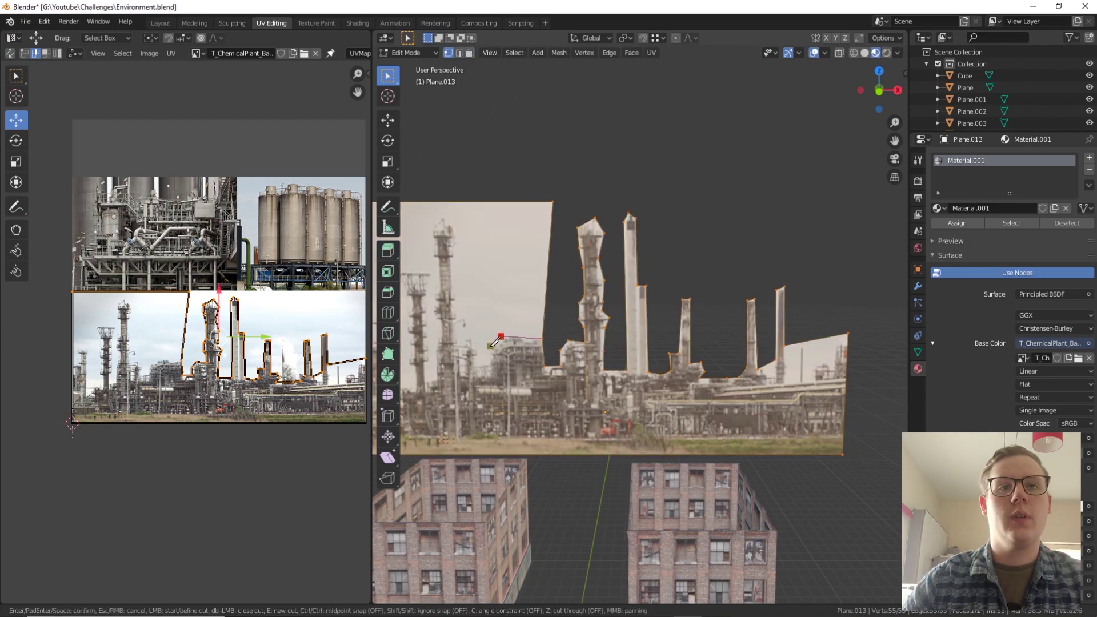
pyautogui.click(486, 365)
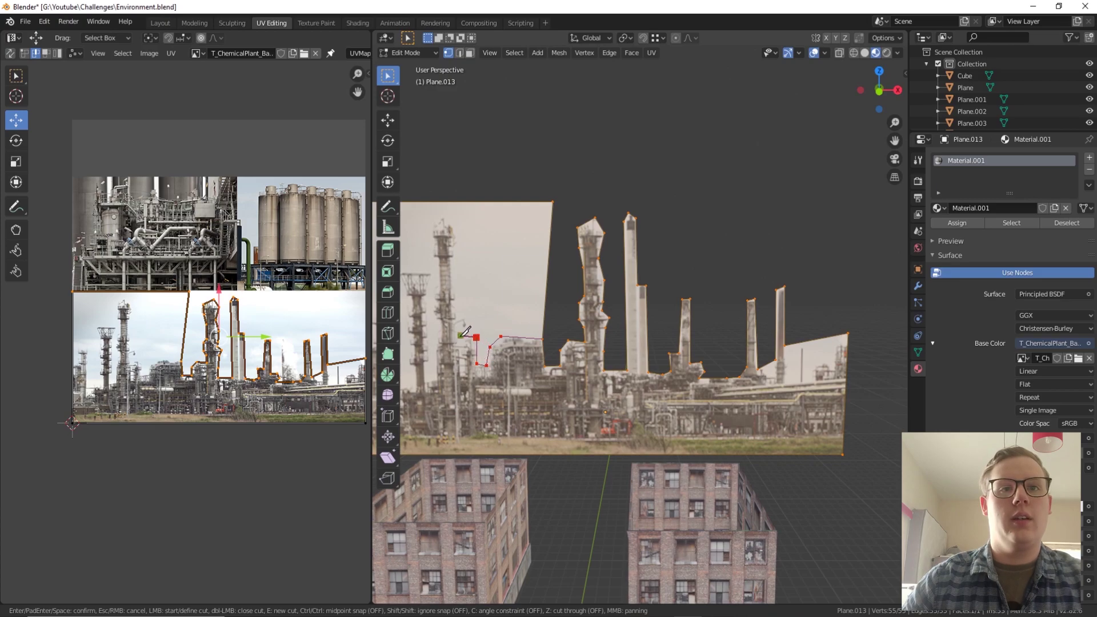
pyautogui.click(453, 226)
pyautogui.click(443, 216)
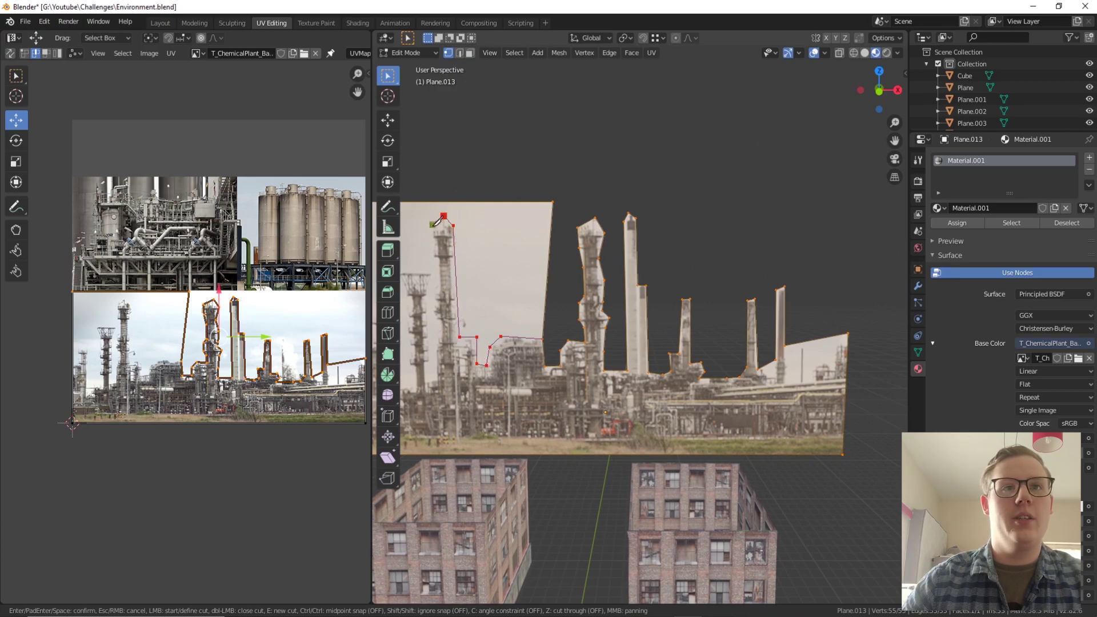
pyautogui.click(433, 241)
pyautogui.click(438, 268)
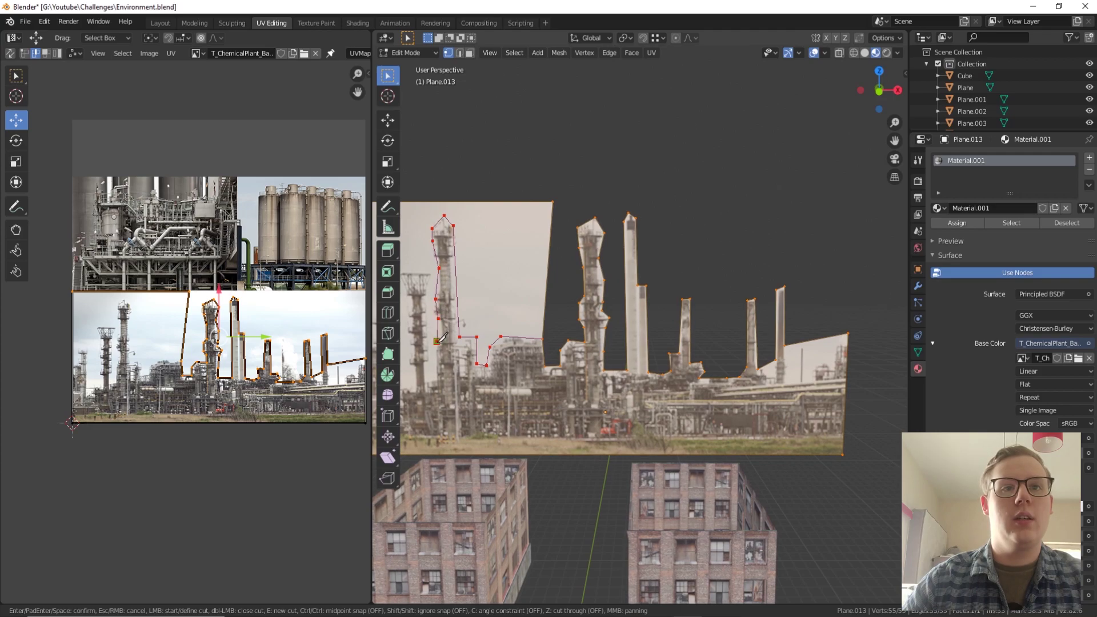
pyautogui.click(436, 377)
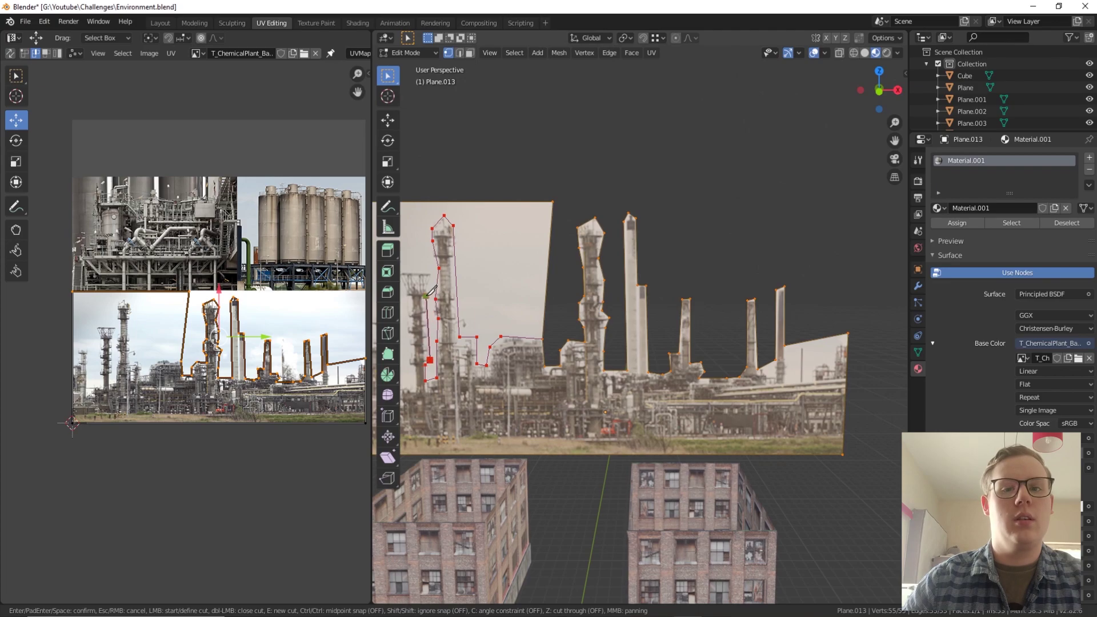
# Continue the knife cut over the shorter flat-topped tower, down its left side, along the low roofs and up the leftmost small tower
pyautogui.click(431, 274)
pyautogui.click(405, 273)
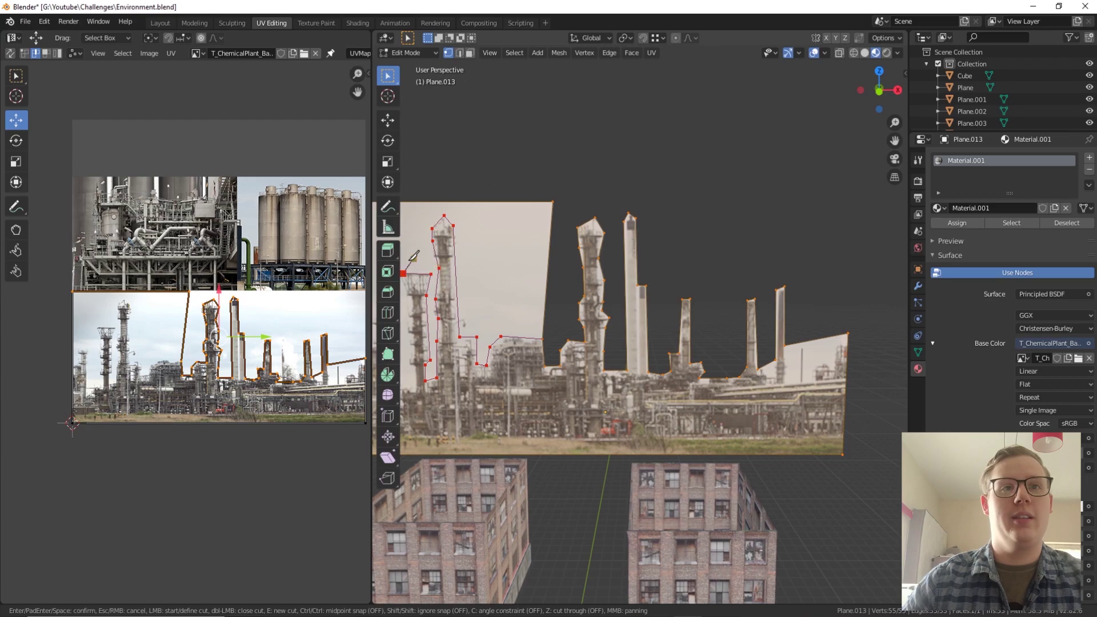
pyautogui.keyDown('shift'); pyautogui.moveTo(411, 292); pyautogui.dragTo(604, 279, button='middle'); pyautogui.keyUp('shift')
pyautogui.click(600, 358)
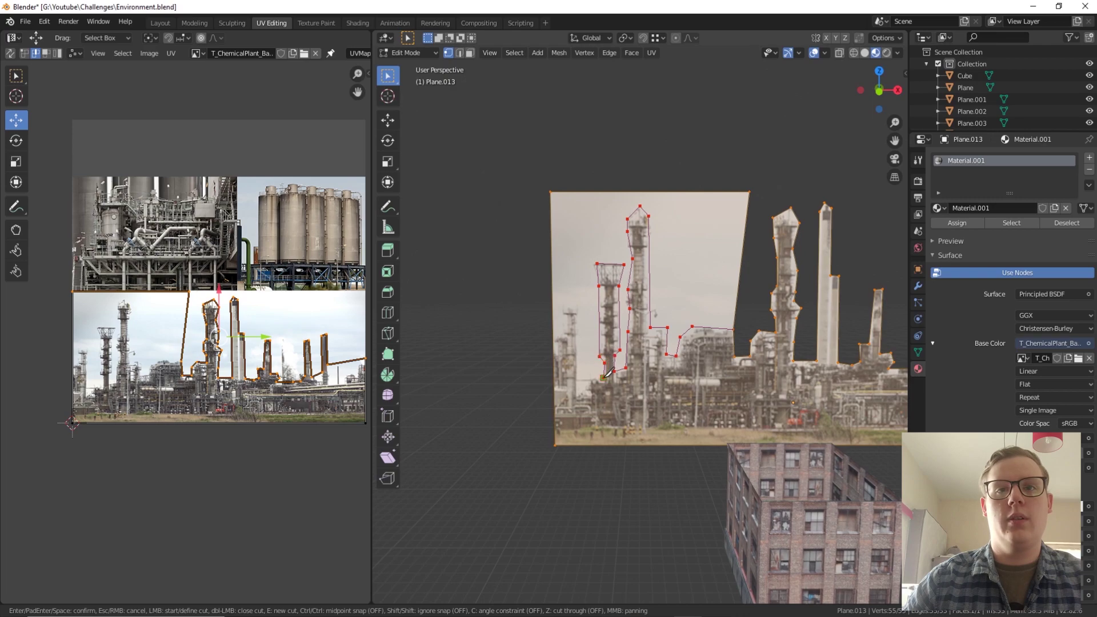
pyautogui.click(578, 377)
pyautogui.click(577, 312)
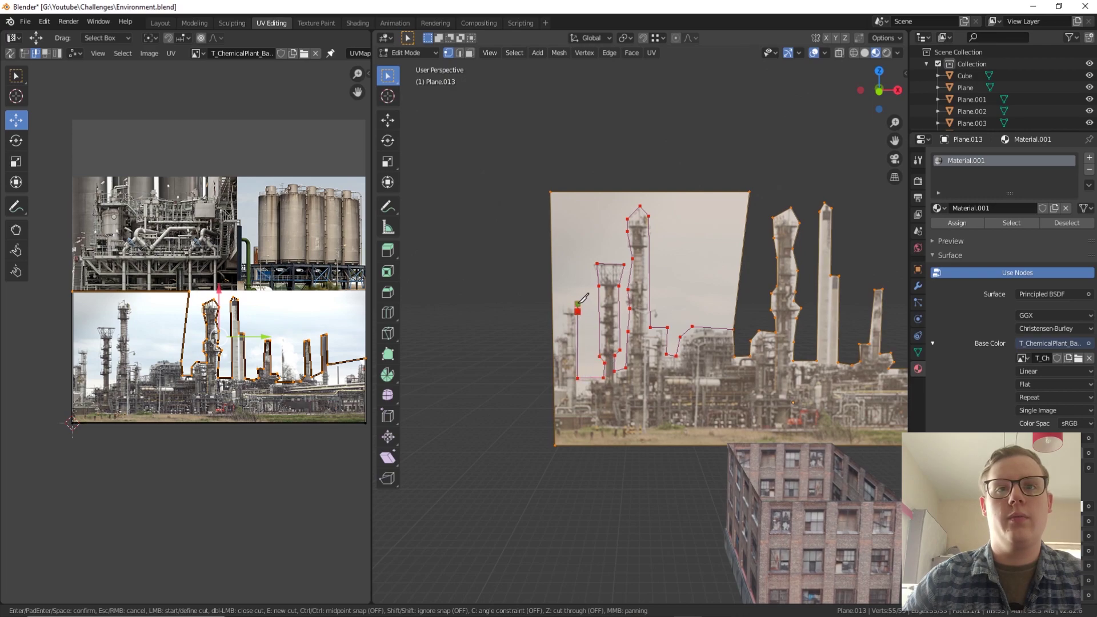
# Complete the knife cut around the left-hand chimneys of the chemical plant plane, then delete the sky face behind them
pyautogui.click(563, 339)
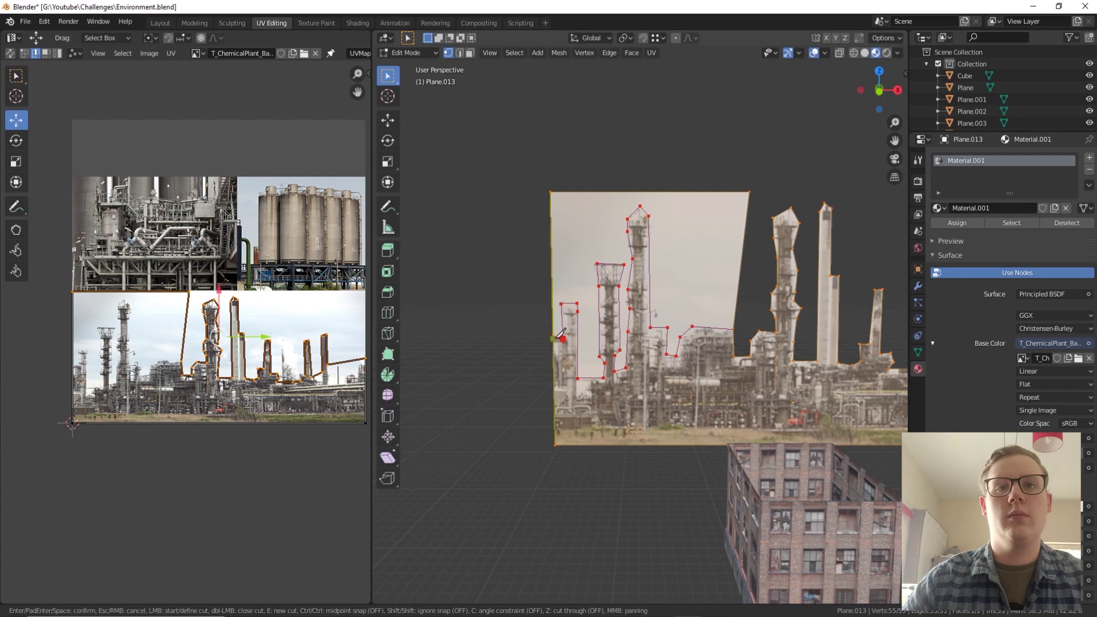
pyautogui.press('Return')
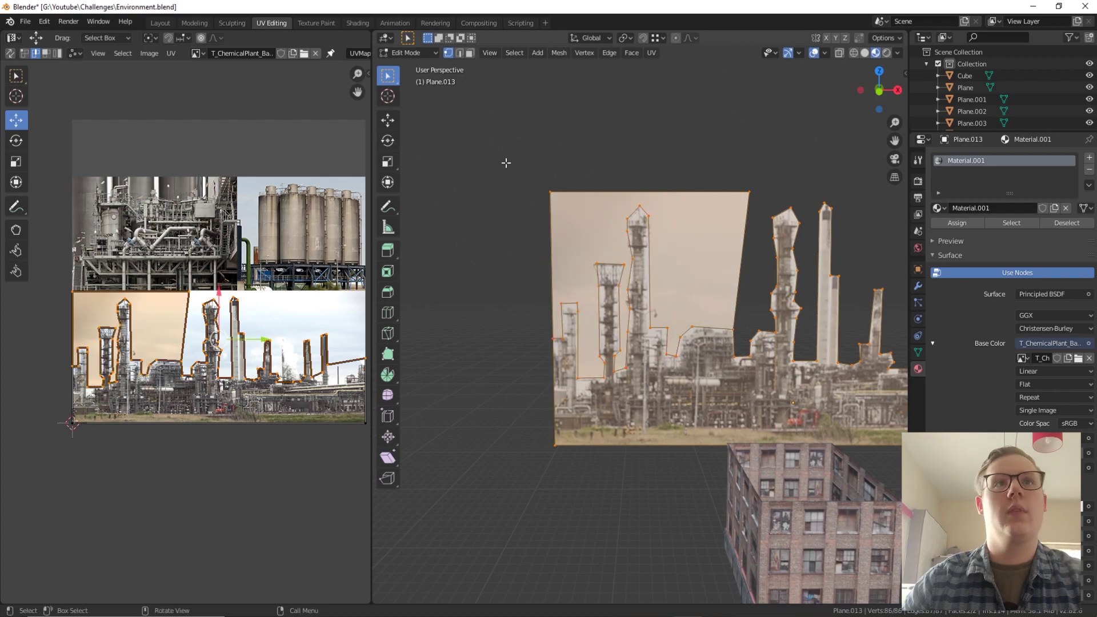
pyautogui.click(468, 54)
pyautogui.click(618, 238)
pyautogui.press('x')
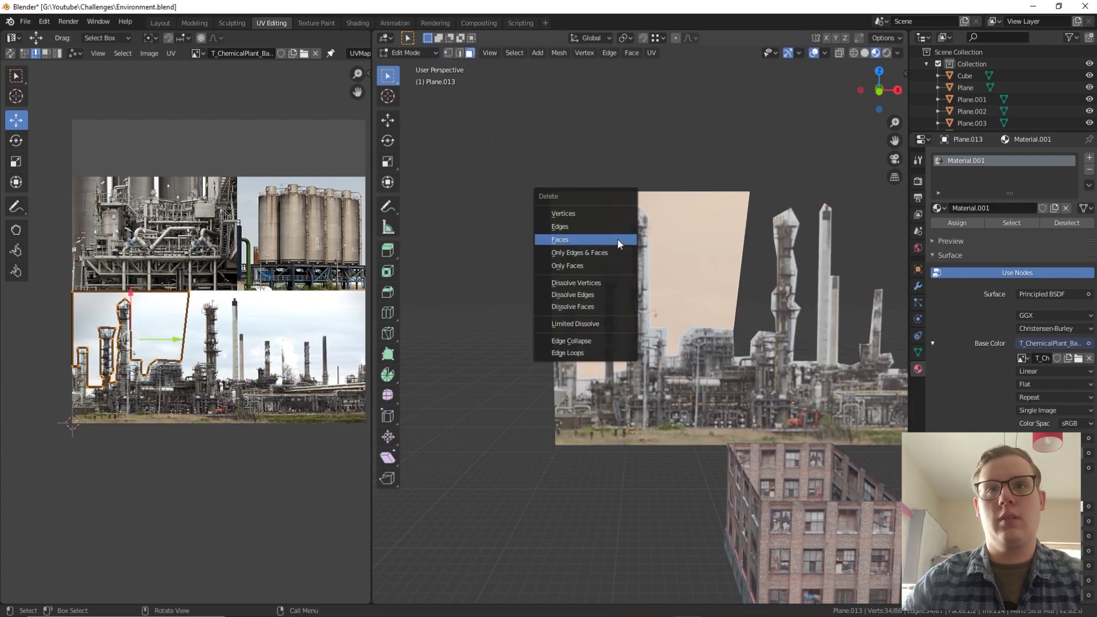
pyautogui.click(601, 239)
pyautogui.scroll(-2, 697, 249)
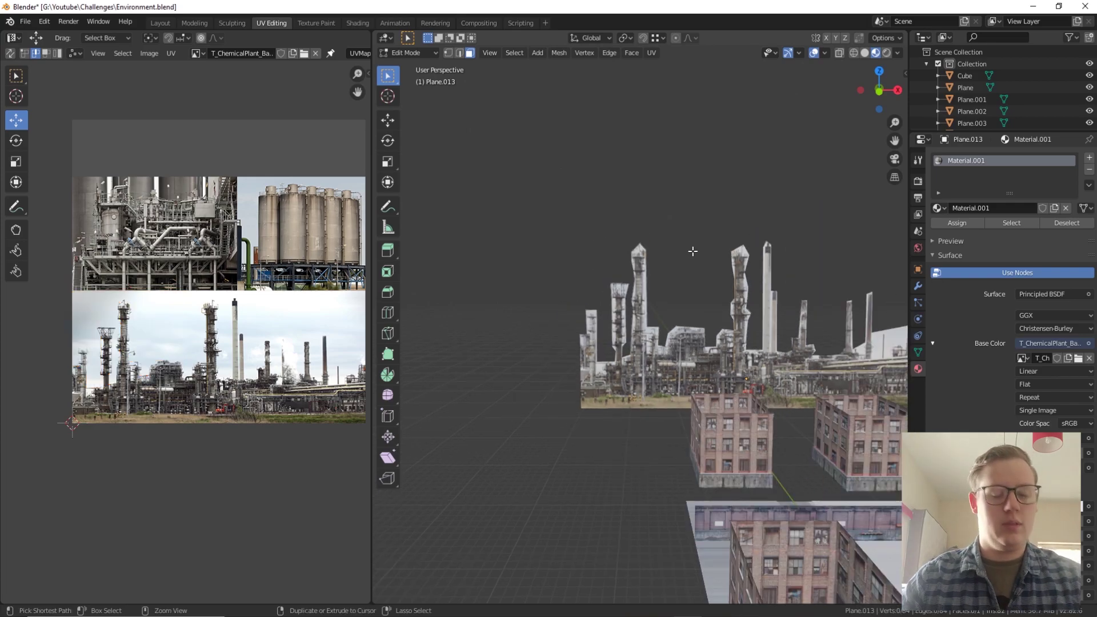
pyautogui.scroll(4, 679, 246)
pyautogui.press('Tab')
# Lower the chemical plant backdrop plane slightly behind the buildings at the end of the street
pyautogui.scroll(5, 629, 296)
pyautogui.scroll(-5, 625, 304)
pyautogui.scroll(5, 646, 291)
pyautogui.scroll(2, 651, 265)
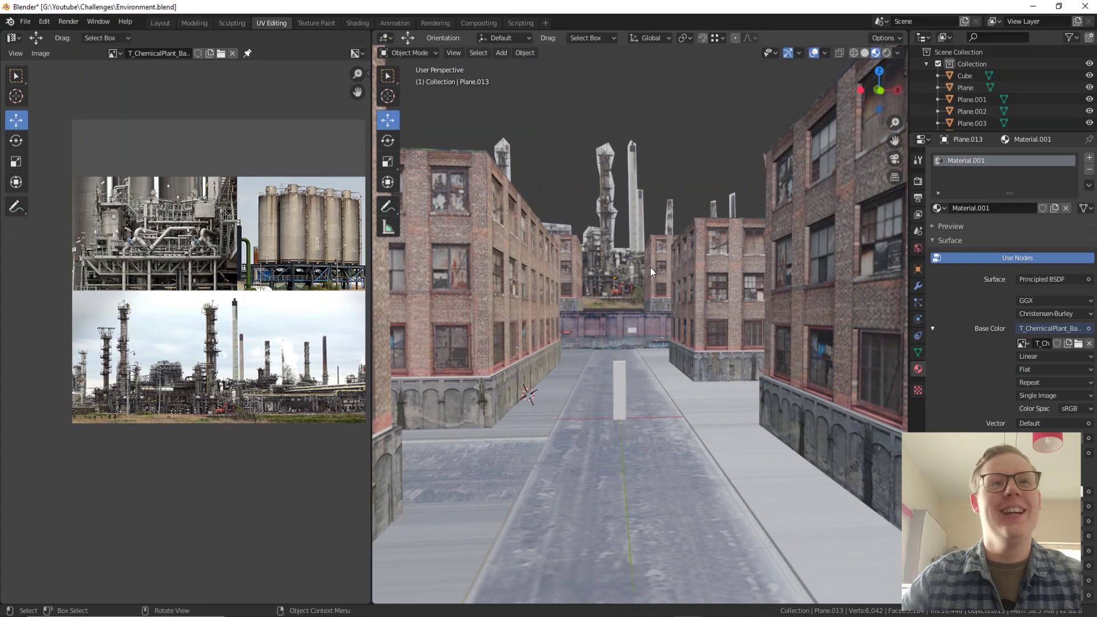
pyautogui.click(625, 273)
pyautogui.moveTo(615, 234); pyautogui.dragTo(616, 247)
pyautogui.click(677, 193)
# Open the ground plane for mesh editing and select the pavement faces on both sides of the road
pyautogui.scroll(-7, 619, 257)
pyautogui.moveTo(620, 257); pyautogui.dragTo(641, 279, button='middle')
pyautogui.scroll(6, 678, 337)
pyautogui.moveTo(678, 337); pyautogui.dragTo(628, 304, button='middle')
pyautogui.scroll(-7, 636, 253)
pyautogui.scroll(3, 627, 304)
pyautogui.click(633, 290)
pyautogui.press('Tab')
pyautogui.click(634, 287)
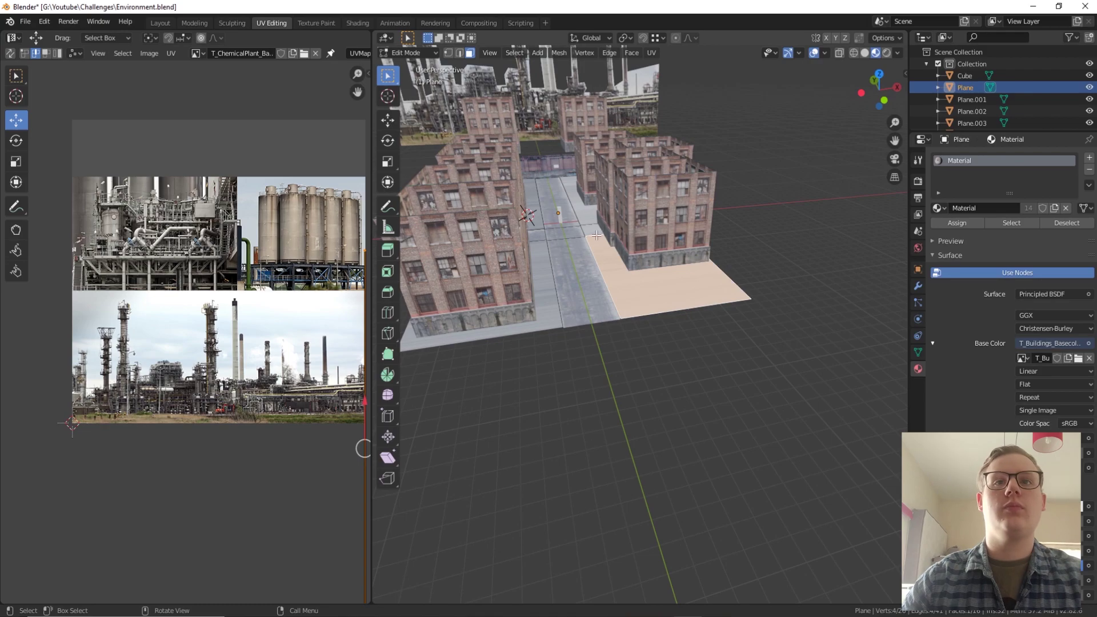
pyautogui.keyDown('shift'); pyautogui.click(595, 231); pyautogui.keyUp('shift')
pyautogui.keyDown('shift'); pyautogui.click(557, 218); pyautogui.keyUp('shift')
pyautogui.keyDown('shift'); pyautogui.click(526, 190); pyautogui.keyUp('shift')
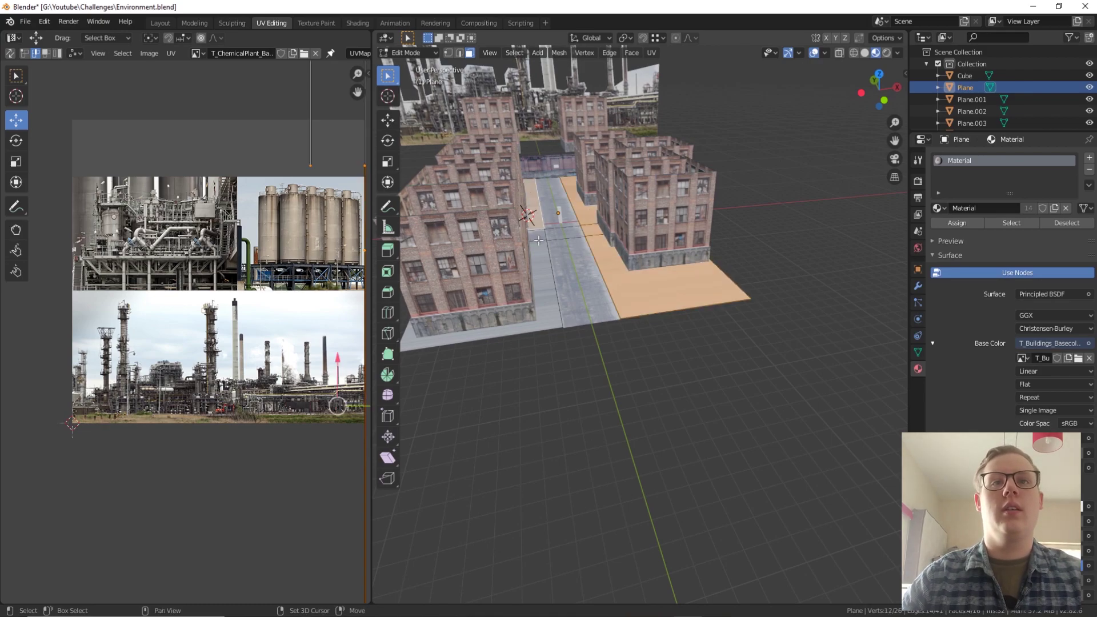
pyautogui.keyDown('shift'); pyautogui.click(538, 267); pyautogui.keyUp('shift')
pyautogui.moveTo(538, 267); pyautogui.dragTo(703, 284, button='middle')
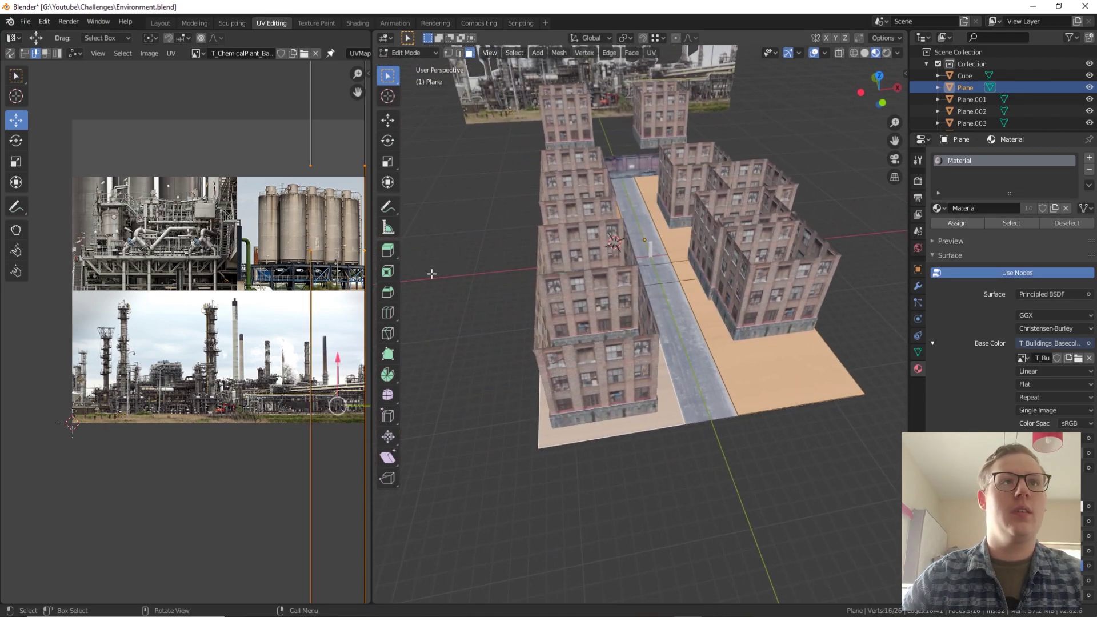
# Display T_Buildings_Basecolour.png in the UV editor and unwrap the selected pavement faces
pyautogui.click(204, 56)
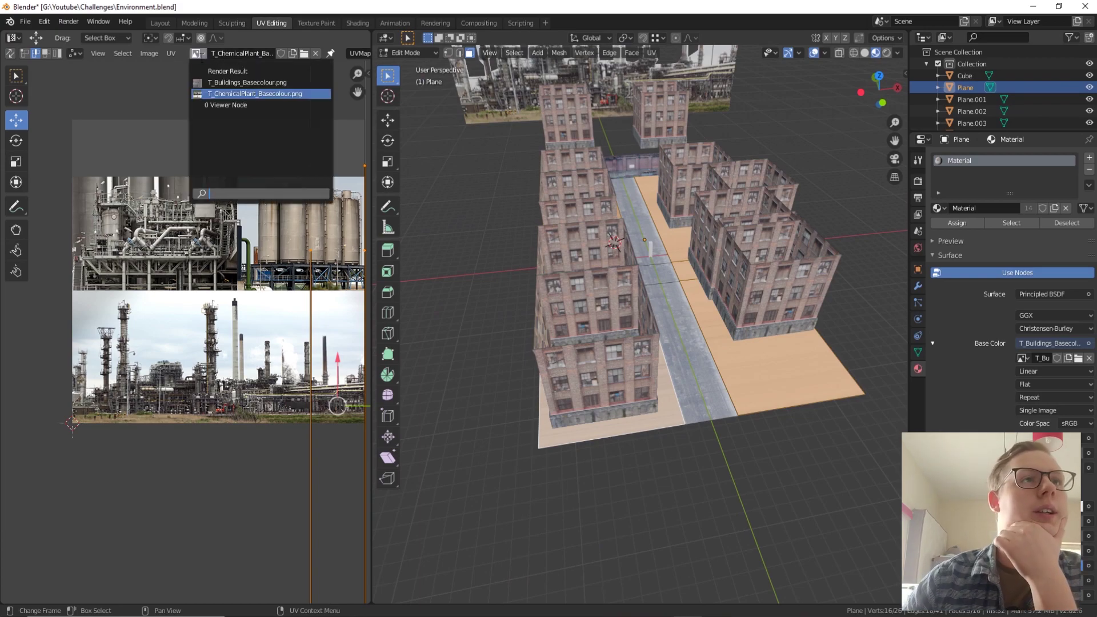
pyautogui.click(251, 80)
pyautogui.scroll(1, 339, 232)
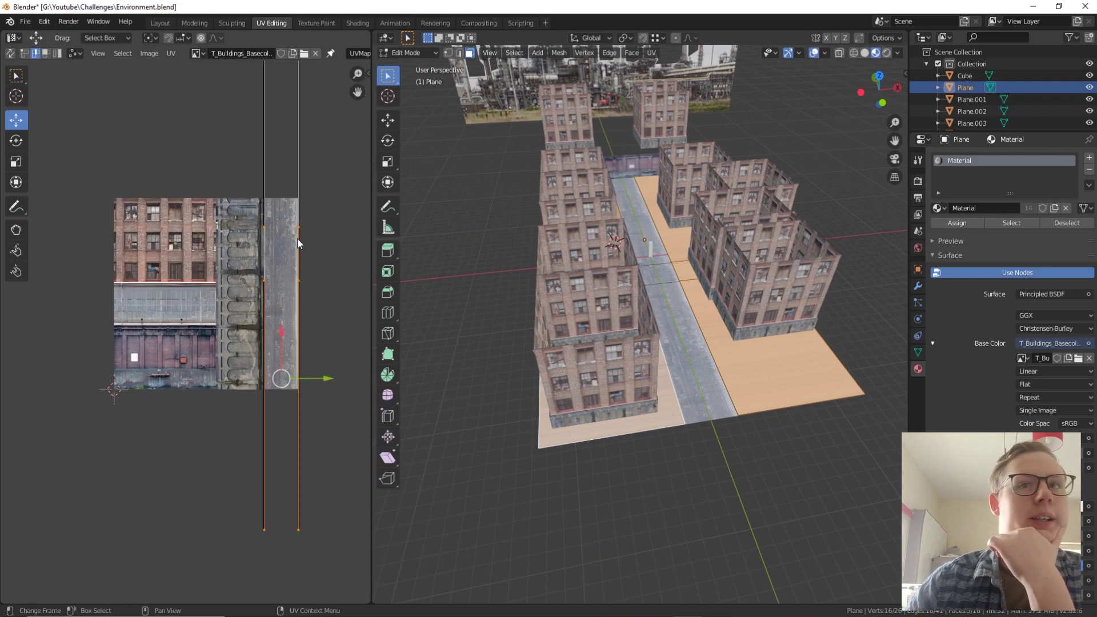
pyautogui.rightClick(672, 329)
pyautogui.moveTo(680, 328)
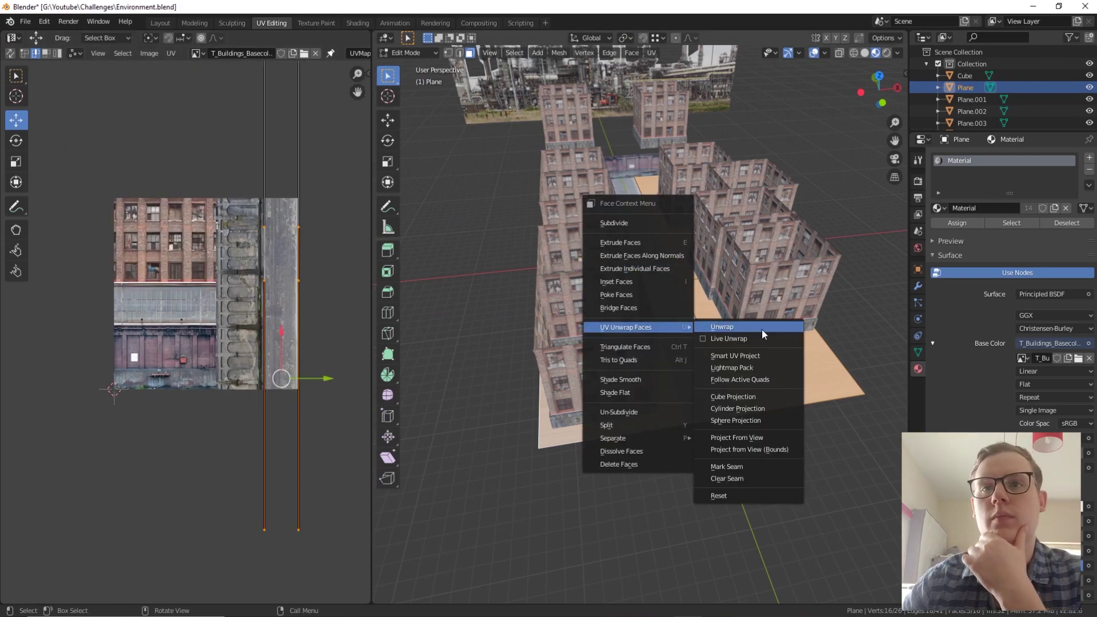
pyautogui.click(762, 329)
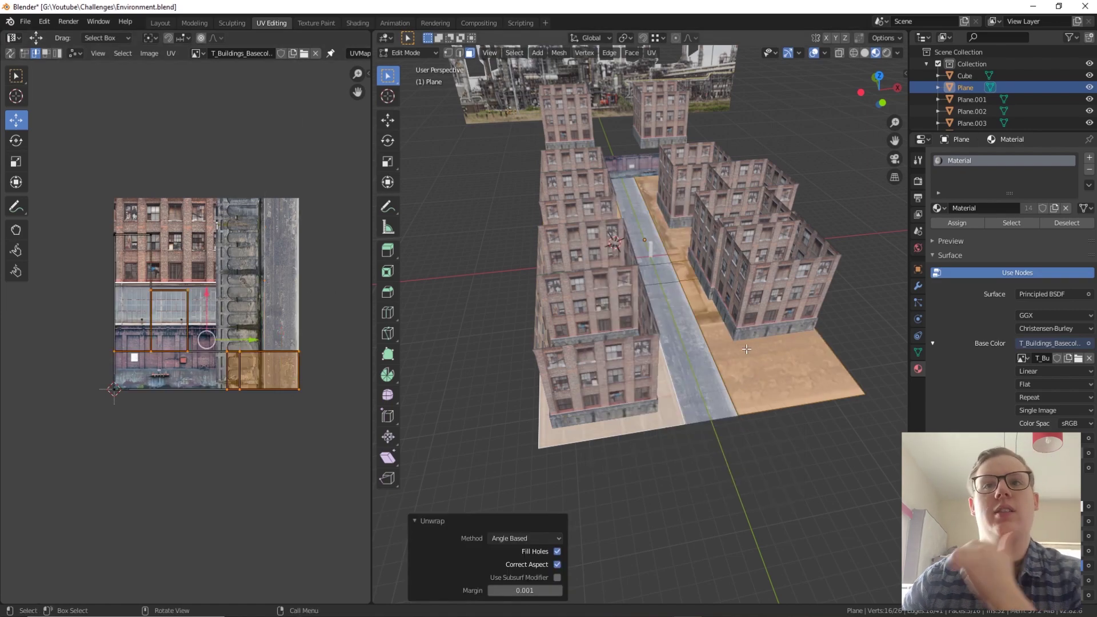
# Scale down the long lower UV island and place it at the bottom-left corner of the purple brick wall texture
pyautogui.scroll(3, 180, 316)
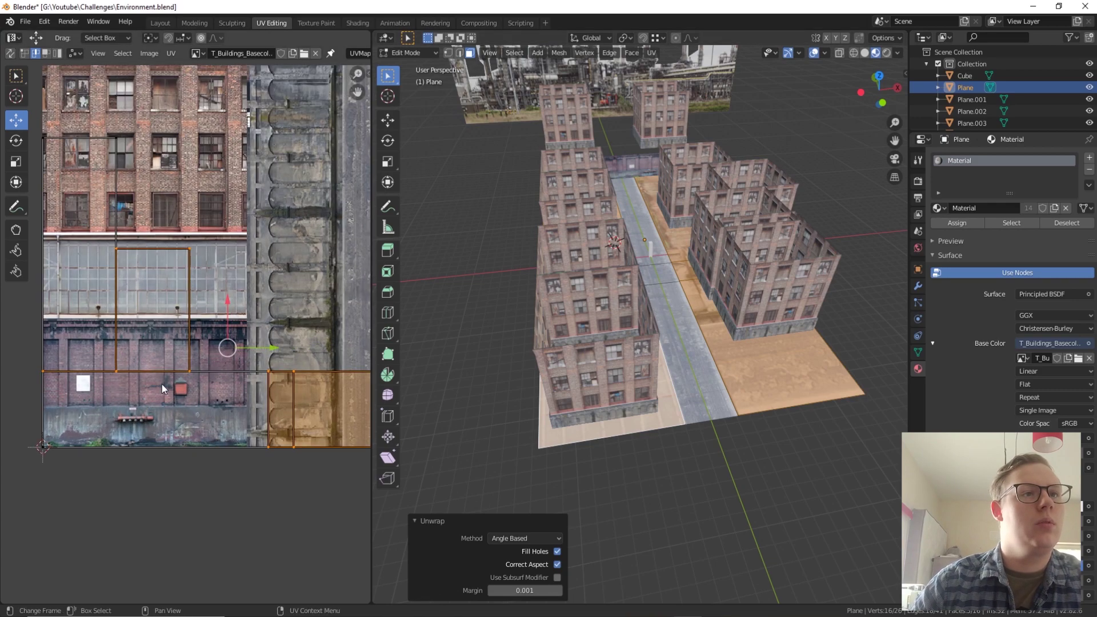
pyautogui.click(180, 316)
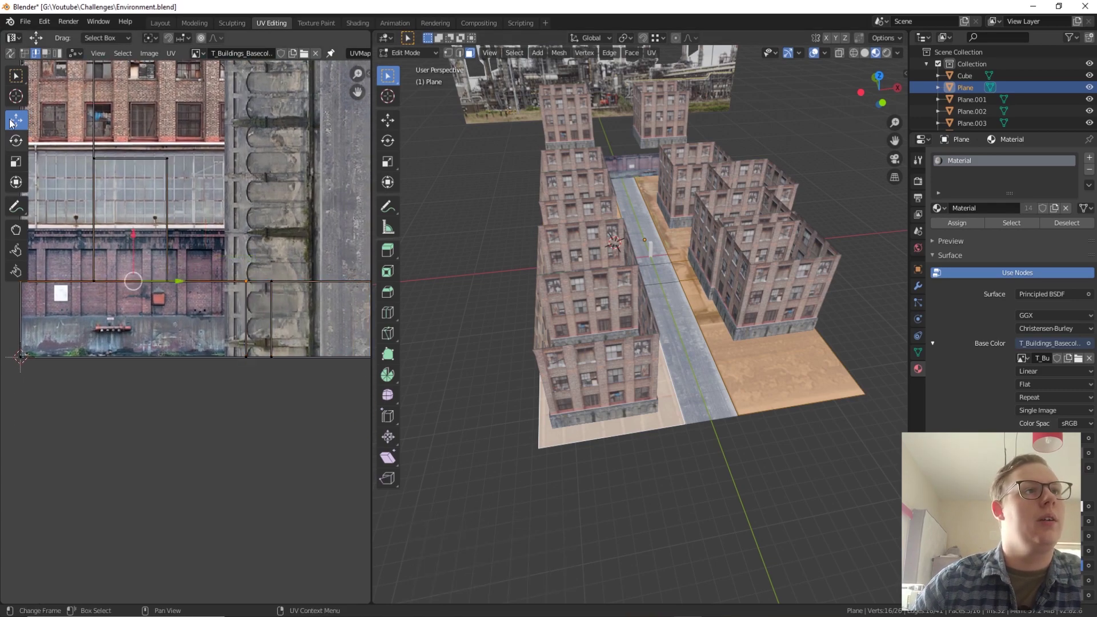
pyautogui.click(47, 53)
pyautogui.click(123, 314)
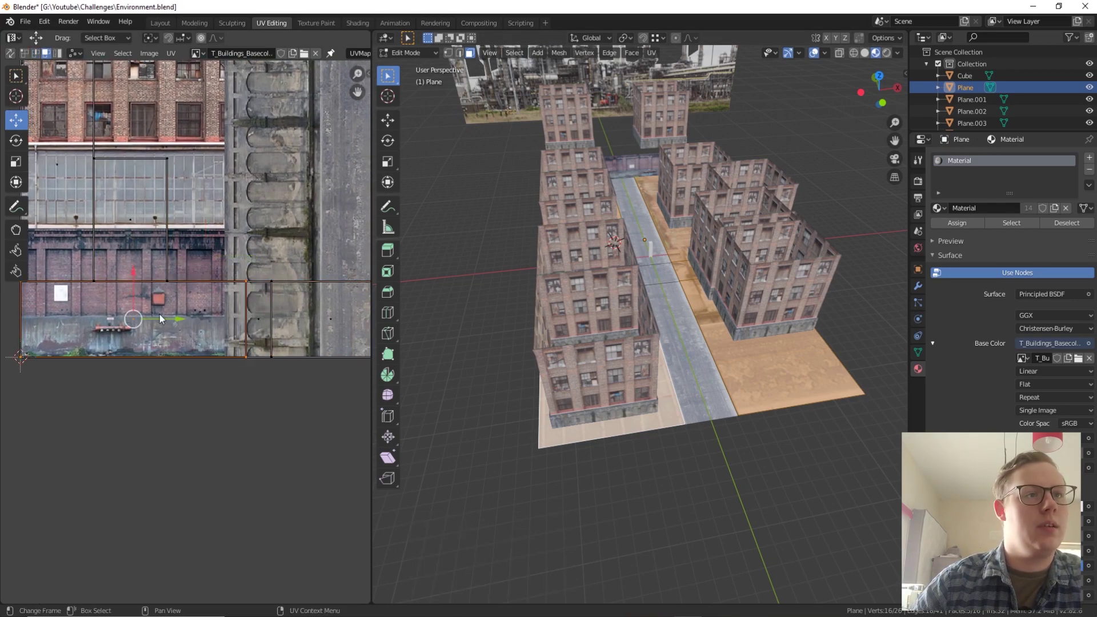
pyautogui.moveTo(135, 288); pyautogui.dragTo(159, 354)
pyautogui.moveTo(166, 314); pyautogui.dragTo(201, 316, button='middle')
pyautogui.press('s')
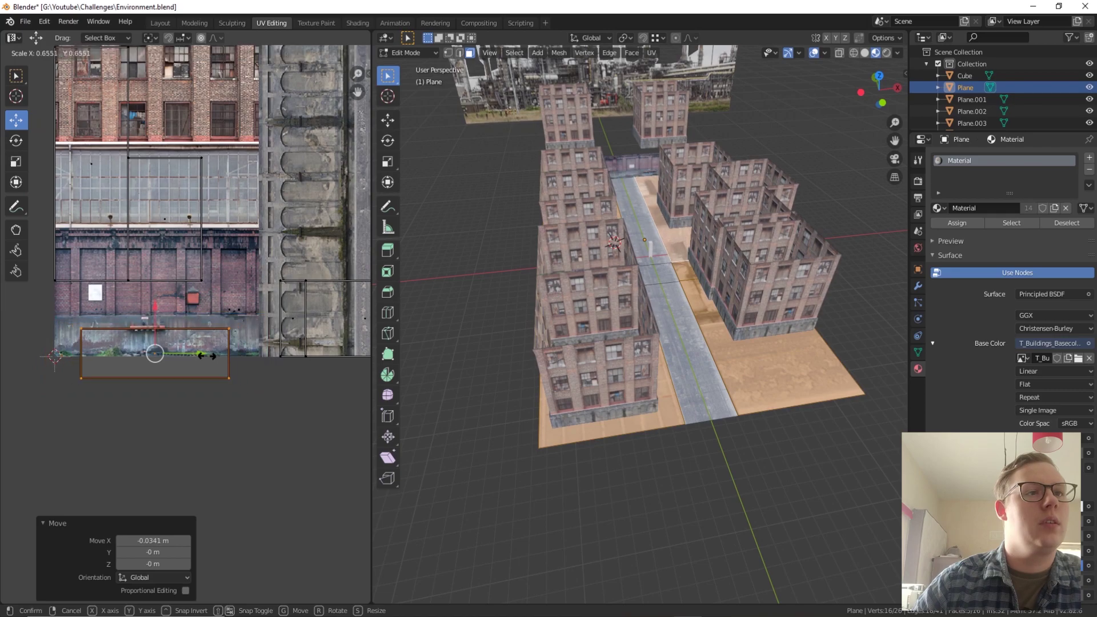
pyautogui.click(165, 351)
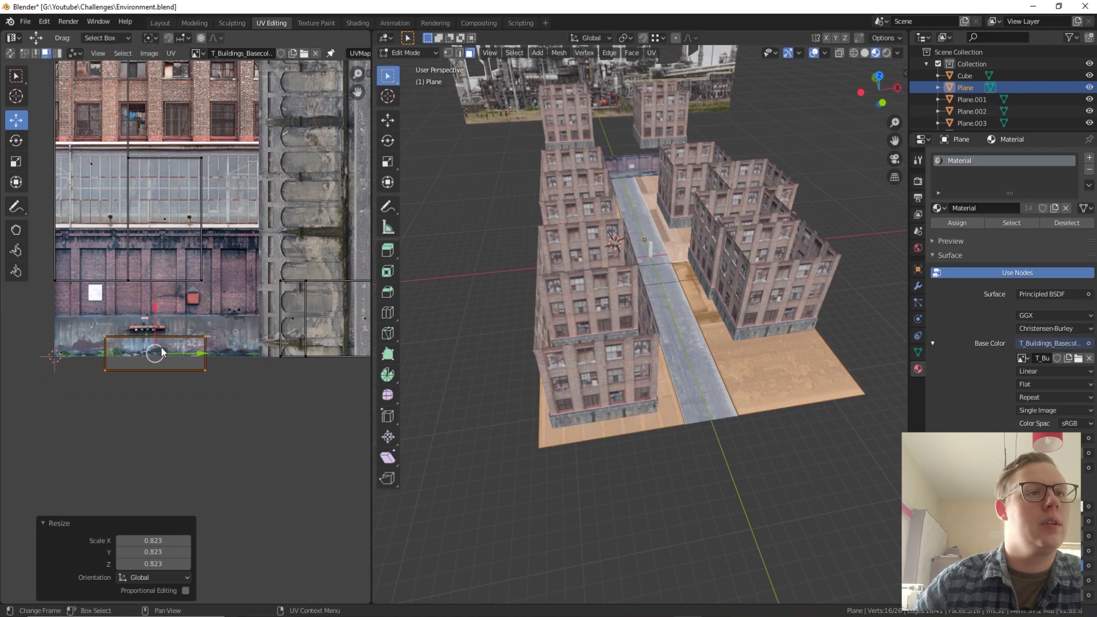
pyautogui.moveTo(154, 353); pyautogui.dragTo(104, 340)
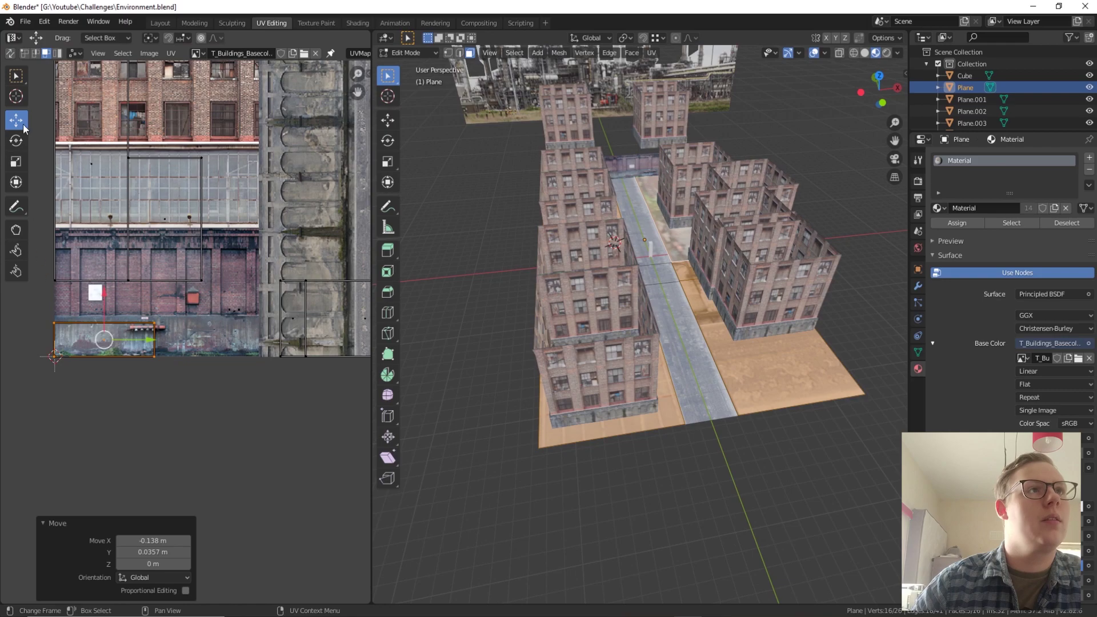
# Lower the small UV island's top edge and extend its right edge along the strip at the wall's base
pyautogui.click(123, 325)
pyautogui.moveTo(104, 291); pyautogui.dragTo(104, 302)
pyautogui.click(154, 345)
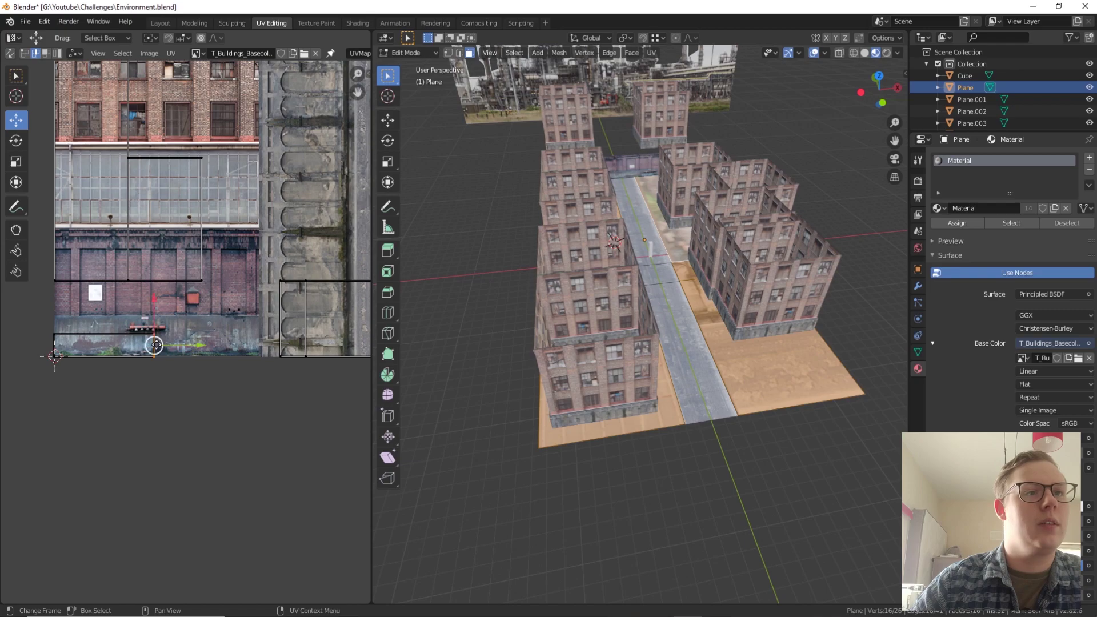
pyautogui.moveTo(179, 345); pyautogui.dragTo(285, 356)
pyautogui.scroll(5, 697, 240)
pyautogui.moveTo(698, 240); pyautogui.dragTo(694, 262, button='middle')
pyautogui.hotkey('ctrl', 'z')
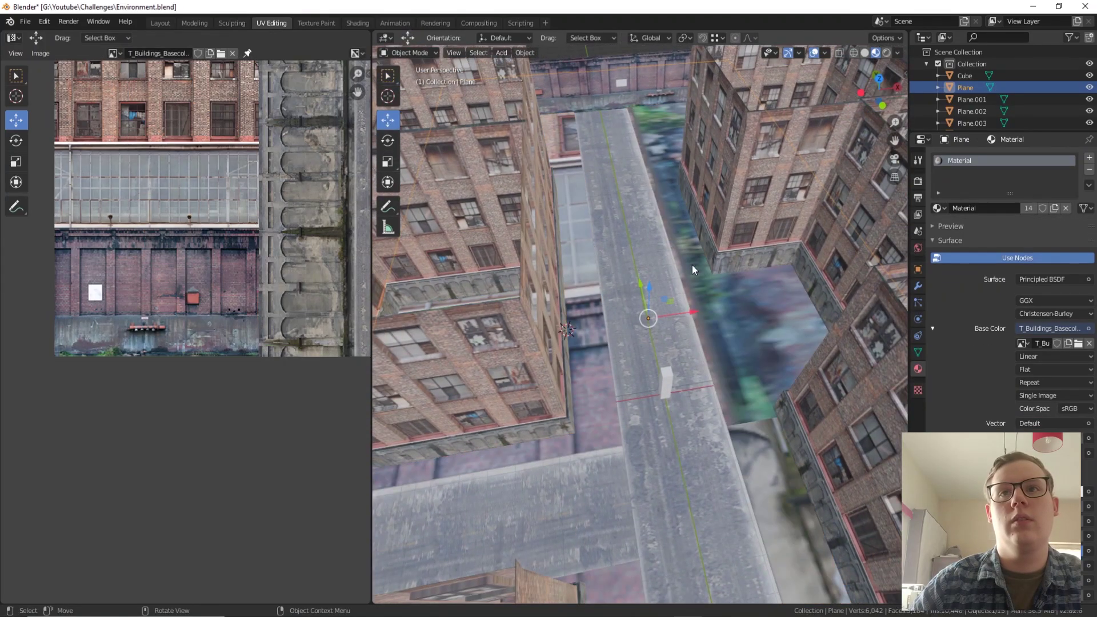
pyautogui.hotkey('ctrl', 'shift', 'z')
# Scale all the pavement UV islands up together by about 2.352
pyautogui.scroll(-2, 214, 304)
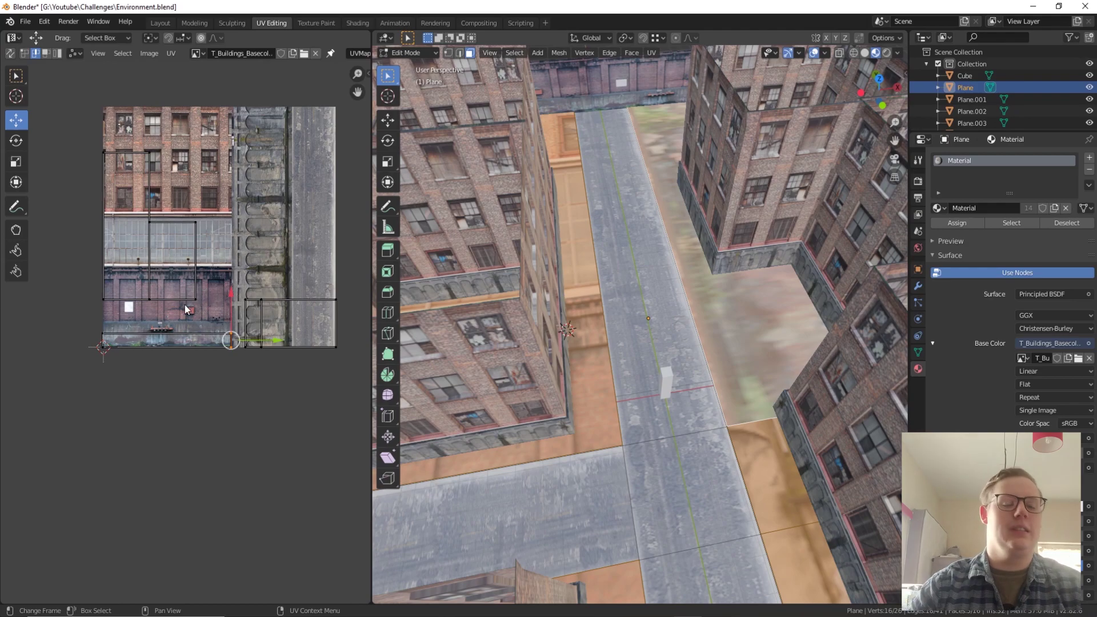
pyautogui.press('s')
pyautogui.press('Escape')
pyautogui.press('a')
pyautogui.press('s')
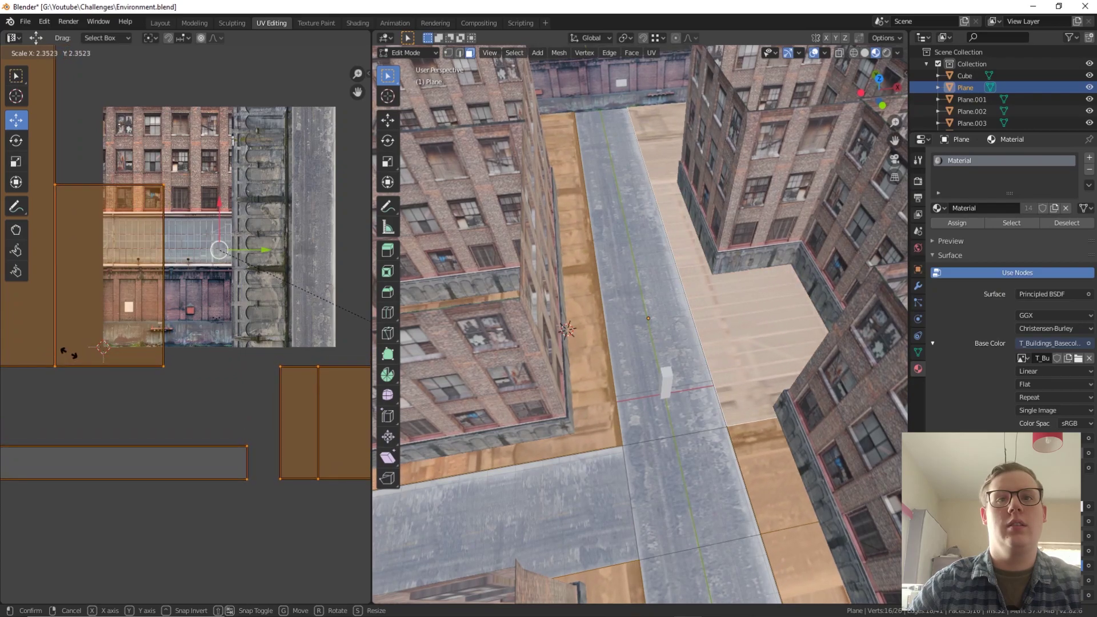
pyautogui.click(69, 354)
pyautogui.scroll(-2, 167, 367)
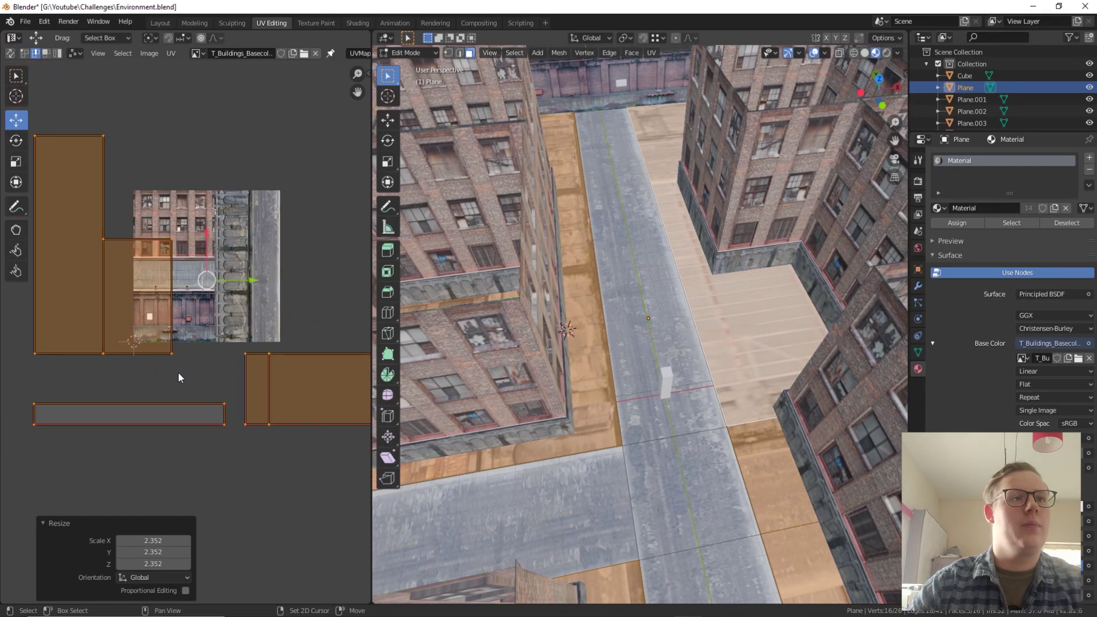
pyautogui.hscroll(-1, 179, 343)
# Move the left pavement face's UV island onto the concrete arch strip and narrow it to the strip's width
pyautogui.hotkey('alt', 'a')
pyautogui.click(598, 281)
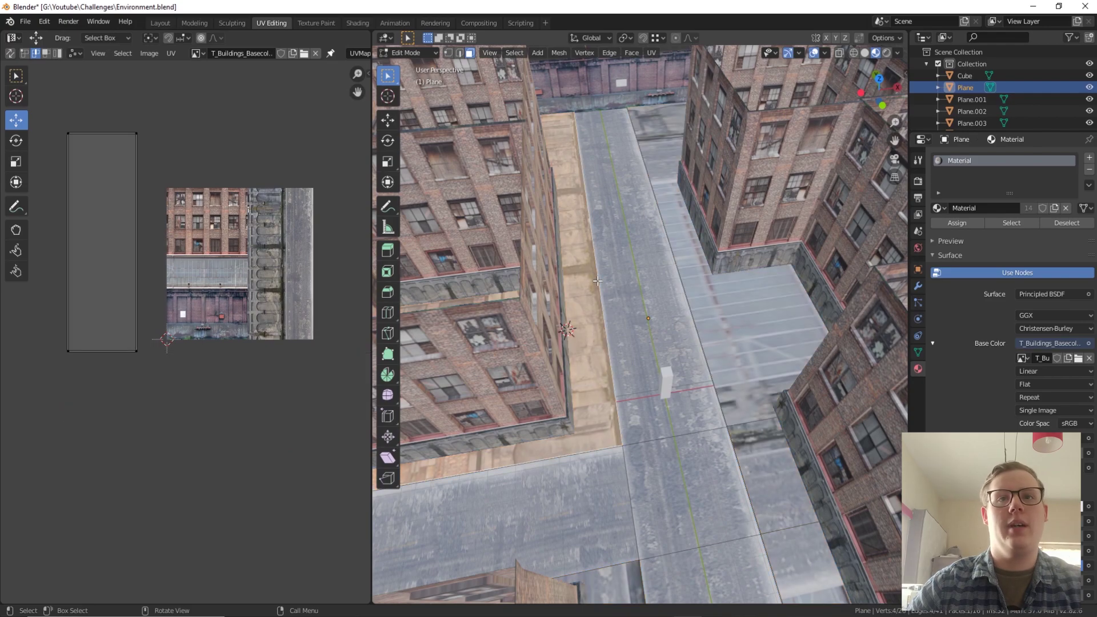
pyautogui.click(47, 53)
pyautogui.click(101, 243)
pyautogui.moveTo(132, 246); pyautogui.dragTo(309, 245)
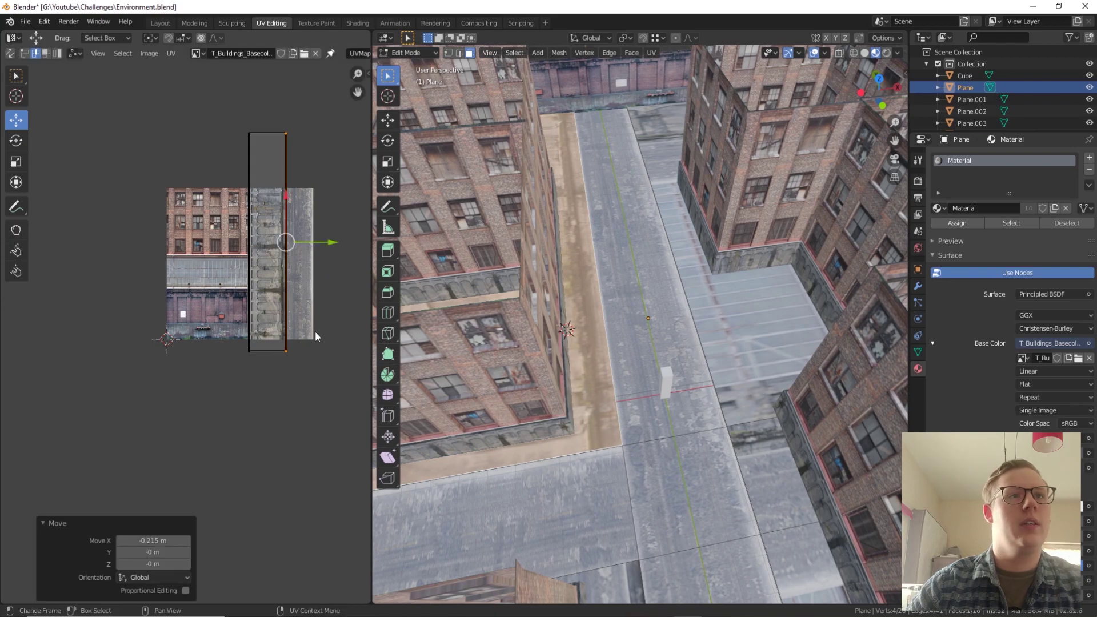
# Stretch the left pavement's UV island upward by raising its top edge beyond the texture
pyautogui.click(264, 144)
pyautogui.moveTo(265, 108); pyautogui.dragTo(301, 89)
pyautogui.scroll(-4, 280, 375)
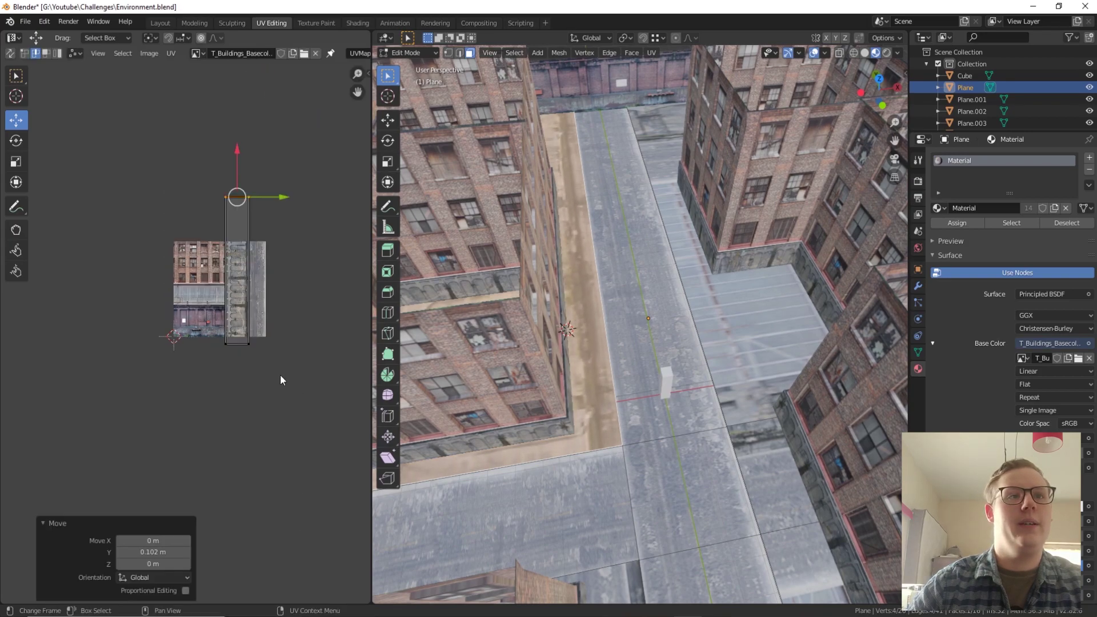
pyautogui.moveTo(282, 377); pyautogui.dragTo(270, 327, button='middle')
pyautogui.scroll(4, 253, 304)
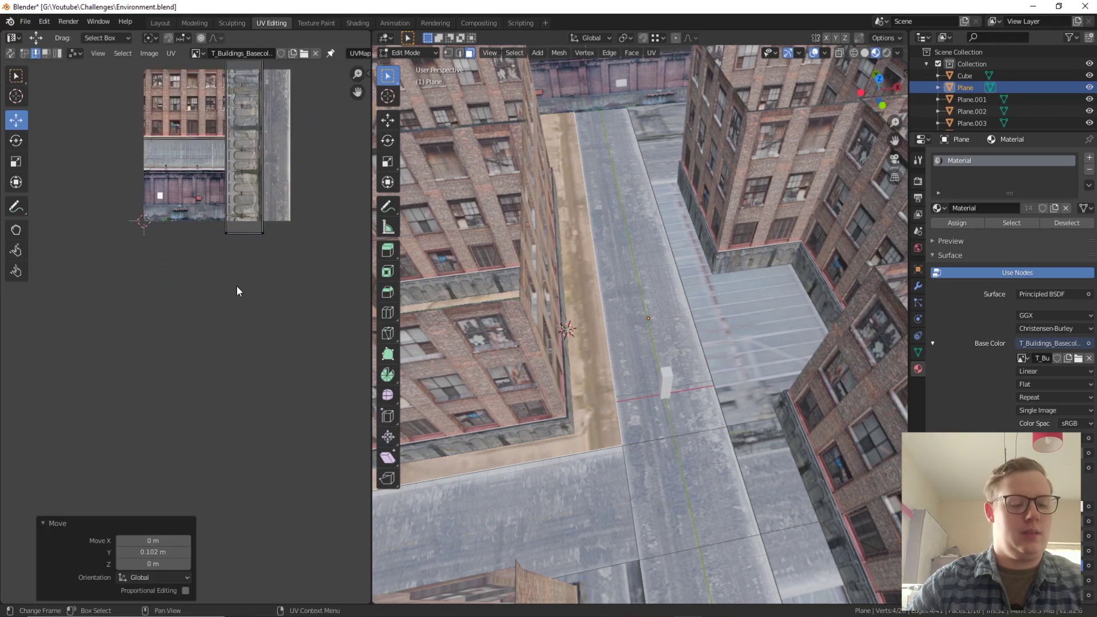
pyautogui.scroll(-1, 283, 274)
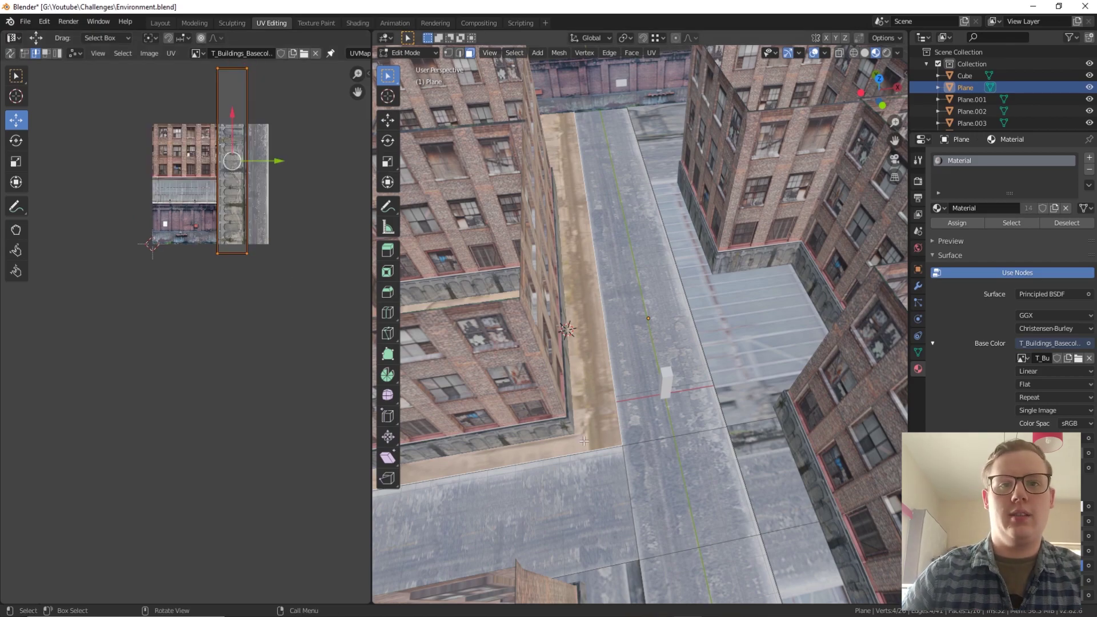
# Leave mesh editing and examine the retextured pavements and street from several angles
pyautogui.scroll(-6, 643, 402)
pyautogui.moveTo(643, 402); pyautogui.dragTo(608, 237, button='middle')
pyautogui.scroll(5, 607, 197)
pyautogui.moveTo(607, 193); pyautogui.dragTo(538, 256, button='middle')
pyautogui.scroll(-4, 607, 189)
pyautogui.press('Tab')
pyautogui.moveTo(535, 296); pyautogui.dragTo(628, 283, button='middle')
pyautogui.scroll(3, 644, 303)
pyautogui.moveTo(454, 273); pyautogui.dragTo(485, 276, button='middle')
pyautogui.keyDown('shift'); pyautogui.moveTo(486, 275); pyautogui.dragTo(537, 272, button='middle'); pyautogui.keyUp('shift')
pyautogui.scroll(6, 171, 180)
pyautogui.scroll(-3, 224, 152)
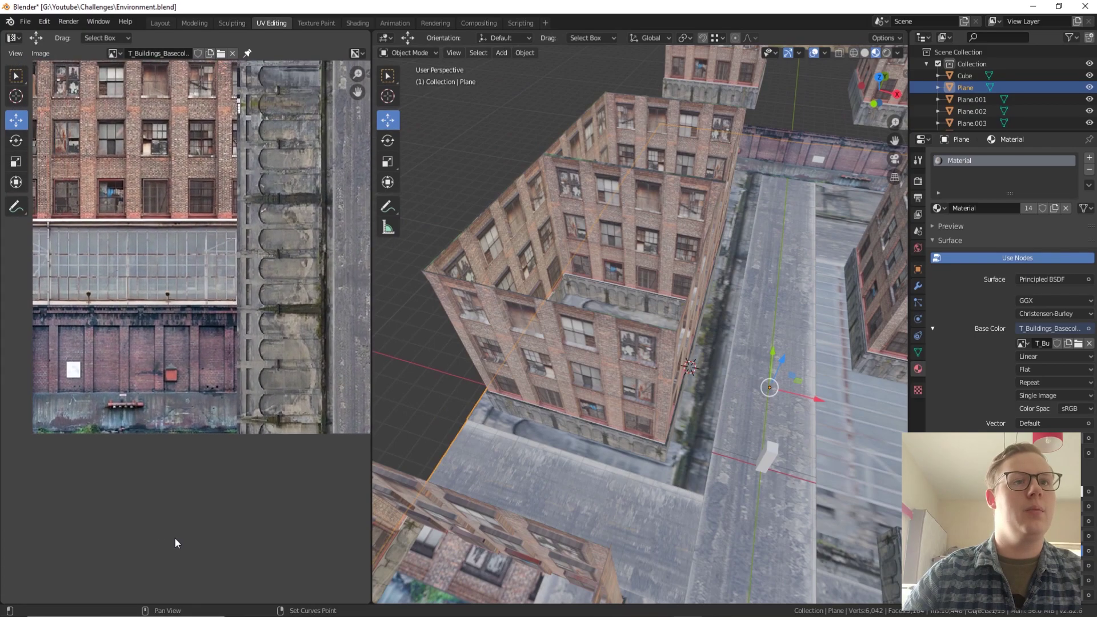
pyautogui.scroll(-2, 143, 280)
pyautogui.moveTo(475, 303); pyautogui.dragTo(570, 272, button='middle')
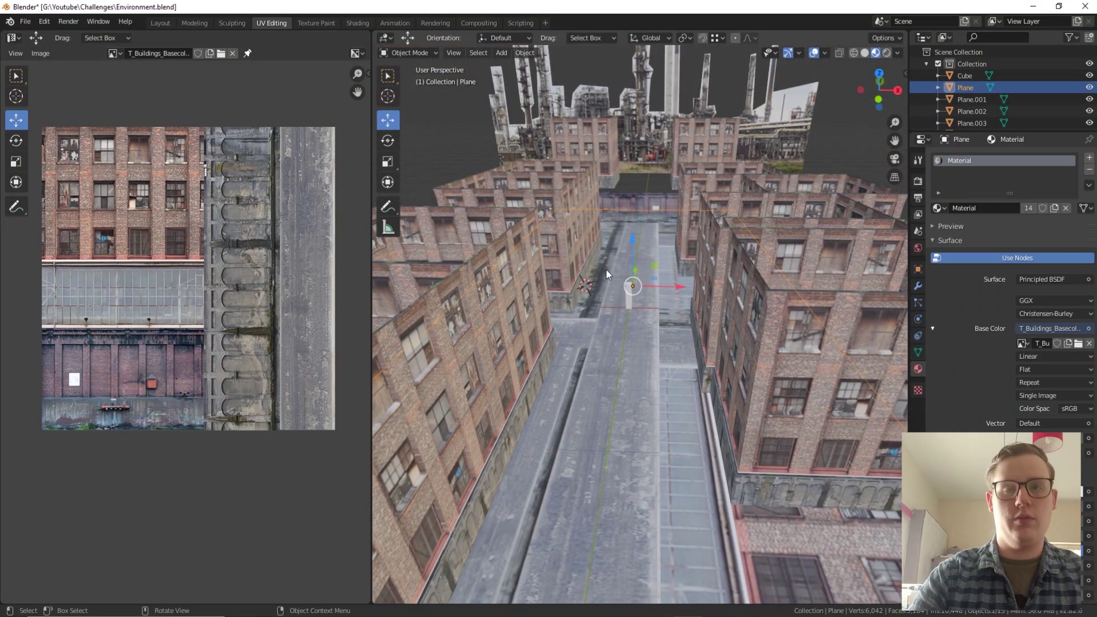
# Add a 2 m plane and move it about 9.89 m in X and 43.8 m in Y, near the far building
pyautogui.press('F3')
pyautogui.write('PL')
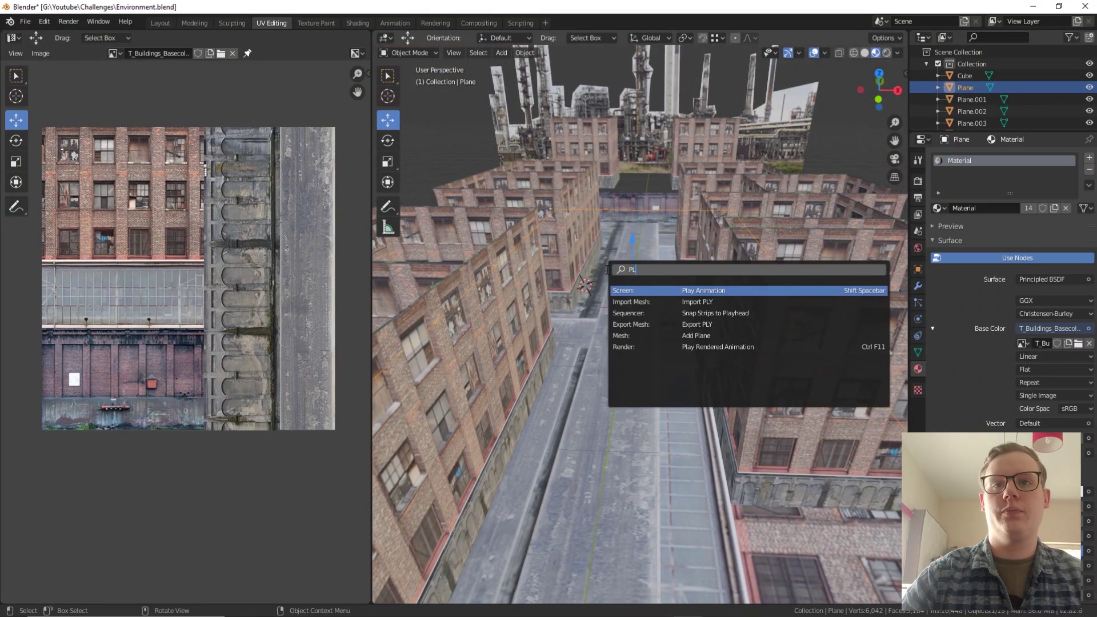
pyautogui.press('Down')
pyautogui.press('Down')
pyautogui.press('Down')
pyautogui.press('Down')
pyautogui.press('Return')
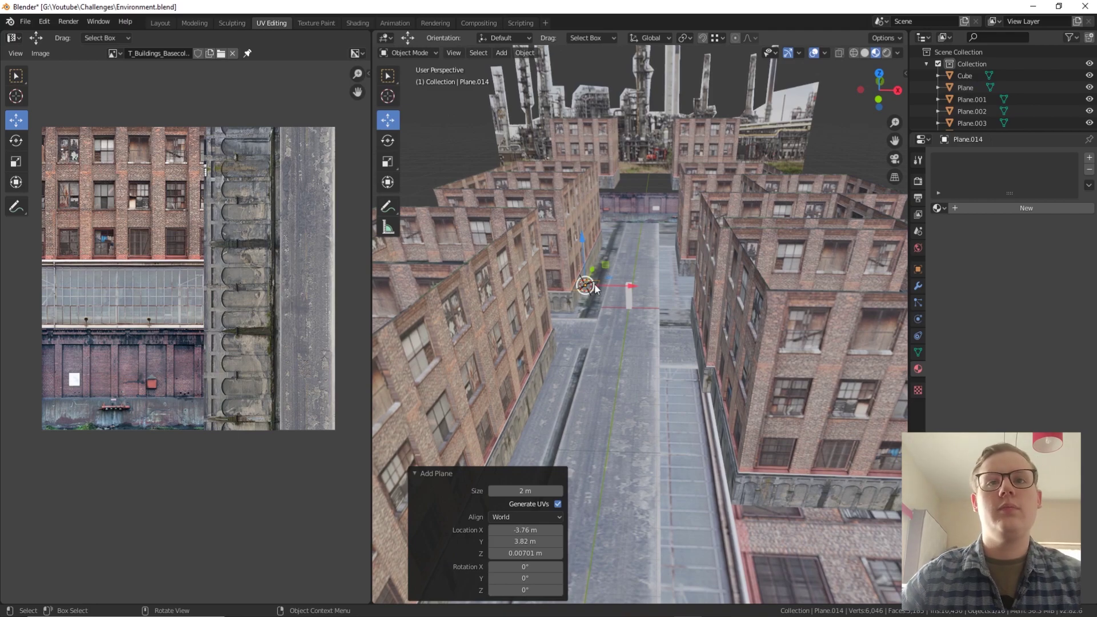
pyautogui.moveTo(609, 280); pyautogui.dragTo(714, 170)
pyautogui.keyDown('shift'); pyautogui.moveTo(714, 170); pyautogui.dragTo(705, 235, button='middle'); pyautogui.keyUp('shift')
pyautogui.scroll(2, 636, 323)
pyautogui.scroll(2, 635, 324)
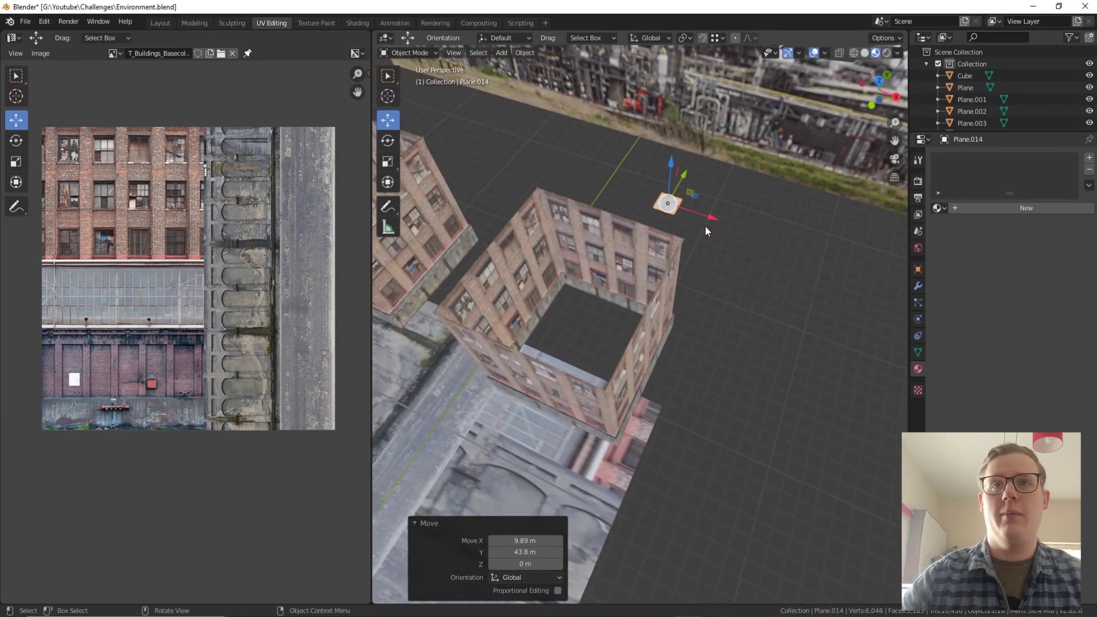
# Position the new plane over the far building's corner and raise it about 10.6 m in Z
pyautogui.press('g')
pyautogui.click(591, 335)
pyautogui.press('g')
pyautogui.press('z')
pyautogui.click(529, 210)
pyautogui.moveTo(530, 210); pyautogui.dragTo(580, 269, button='middle')
pyautogui.moveTo(567, 269); pyautogui.dragTo(626, 245, button='middle')
# Rotate the new plane nearly upright beside the building's upper corner, finishing with a turn of about 8.66° around Y
pyautogui.click(387, 139)
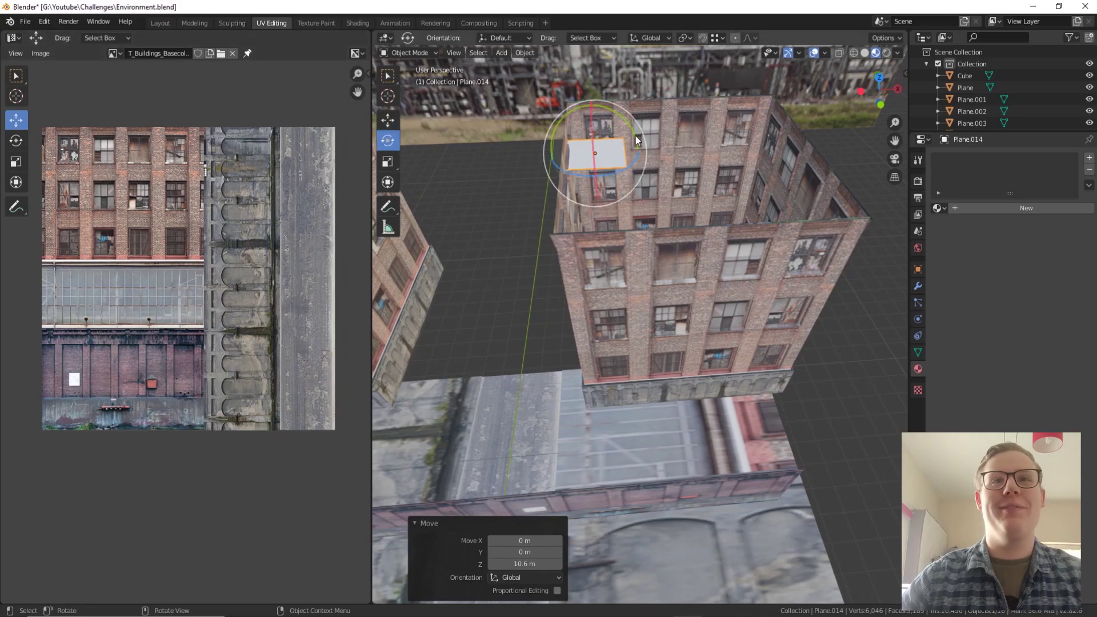
pyautogui.moveTo(566, 117); pyautogui.dragTo(543, 109)
pyautogui.moveTo(543, 109); pyautogui.dragTo(639, 114, button='middle')
pyautogui.moveTo(639, 115); pyautogui.dragTo(655, 116)
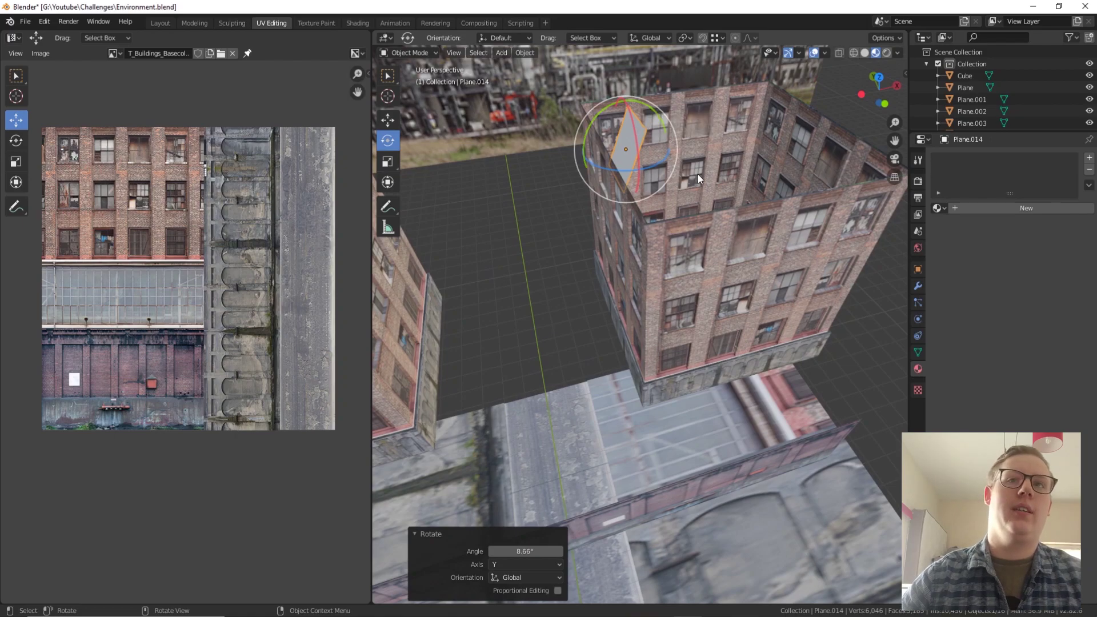
# Undo the last two rotations and rotate the new plane exactly 90° around Y so it stands upright
pyautogui.hotkey('ctrl', 'z')
pyautogui.hotkey('ctrl', 'z')
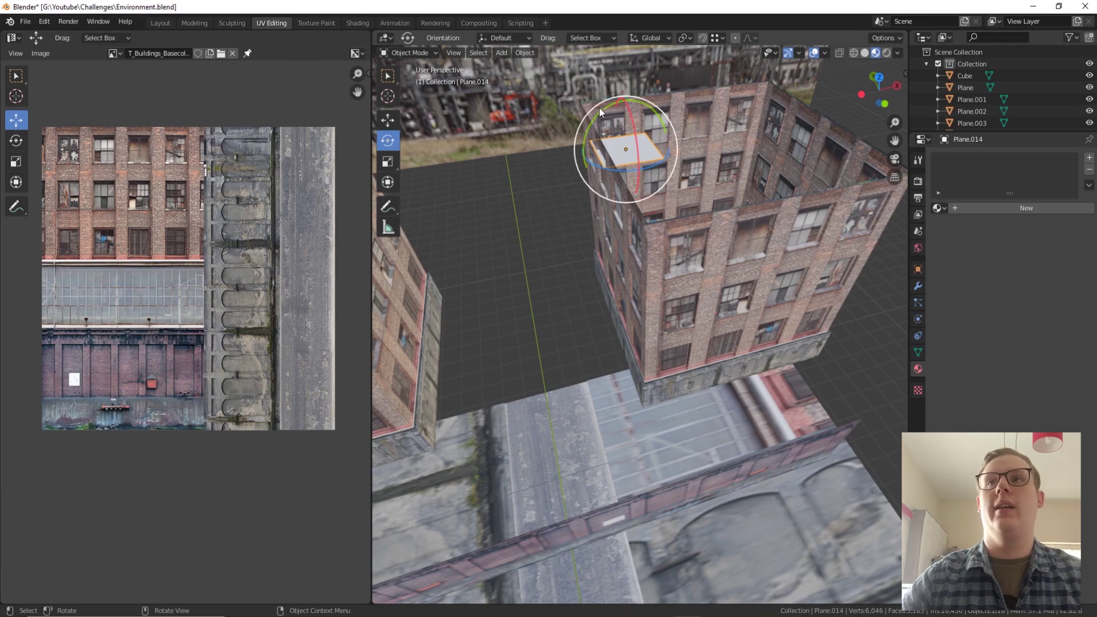
pyautogui.moveTo(602, 109); pyautogui.dragTo(579, 153)
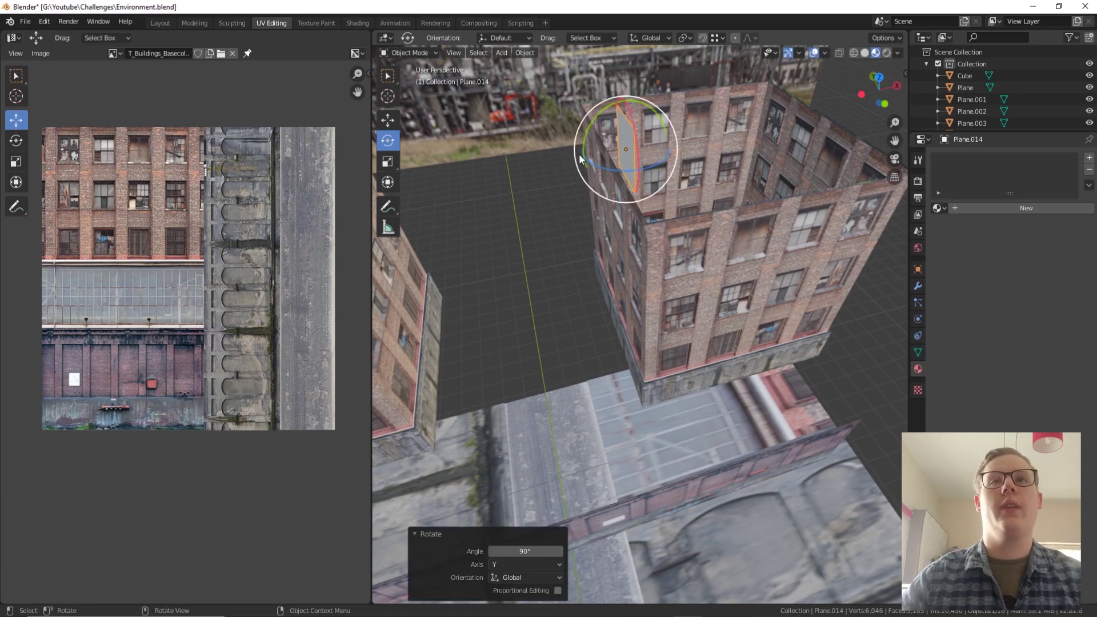
# Stretch the upright plane along the building's side by moving its two end edges in Y, the second by about 0.979 m
pyautogui.press('Tab')
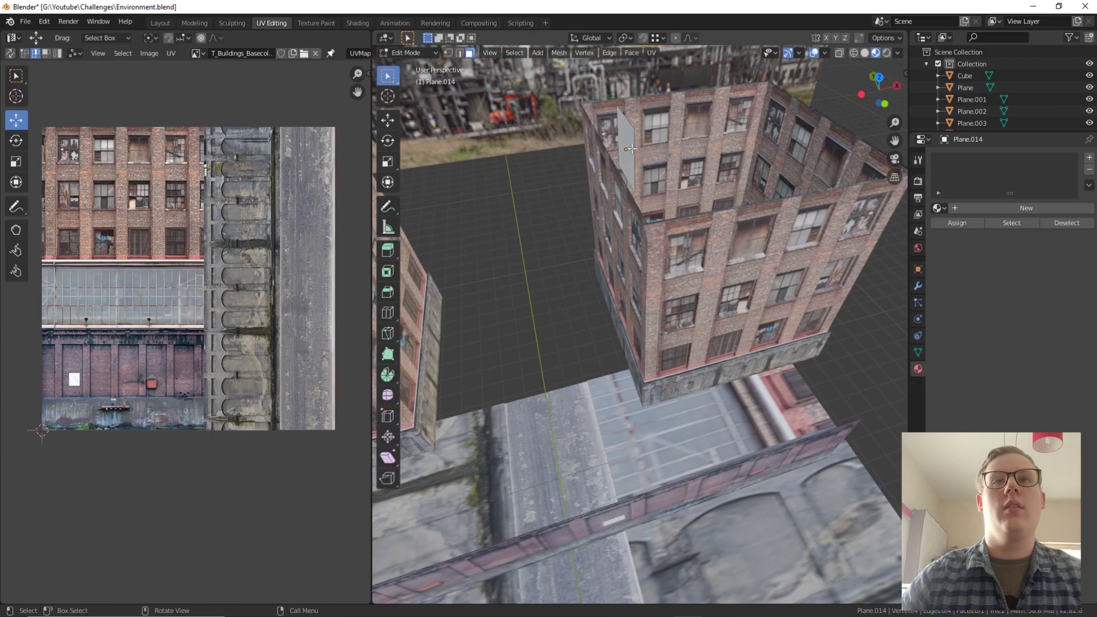
pyautogui.click(633, 149)
pyautogui.click(460, 53)
pyautogui.click(636, 149)
pyautogui.moveTo(637, 149); pyautogui.dragTo(713, 168, button='middle')
pyautogui.click(388, 121)
pyautogui.moveTo(699, 117); pyautogui.dragTo(808, 148)
pyautogui.click(694, 89)
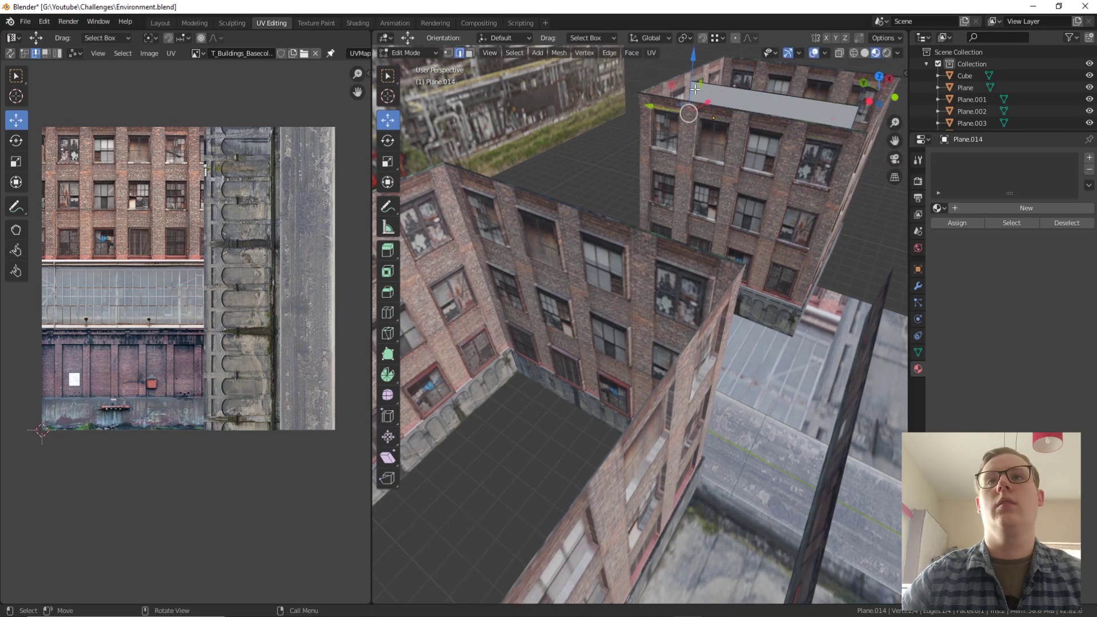
pyautogui.moveTo(660, 107); pyautogui.dragTo(672, 88)
pyautogui.moveTo(672, 87); pyautogui.dragTo(722, 117, button='middle')
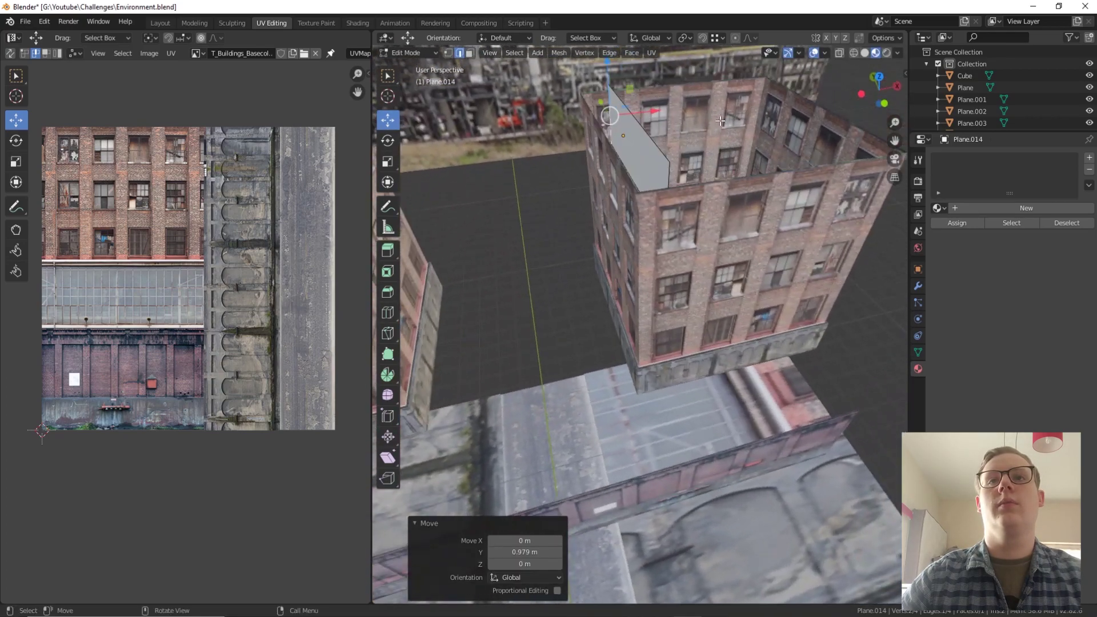
# Extrude the plane's end edge about 5.7 m along X to form a second panel across the building's front
pyautogui.click(668, 176)
pyautogui.press('e')
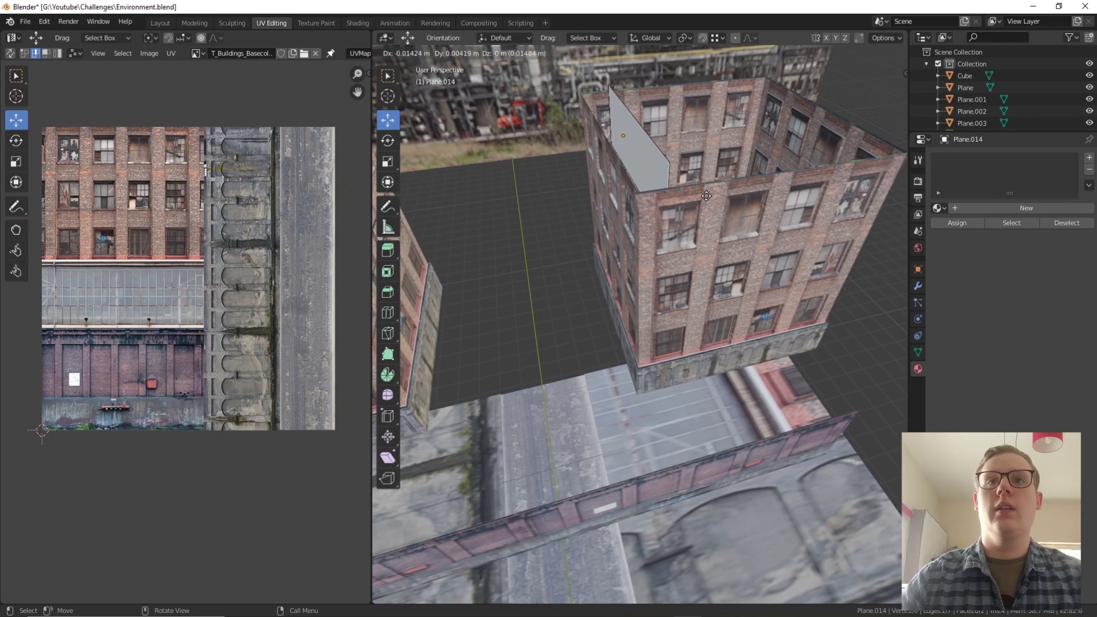
pyautogui.press('x')
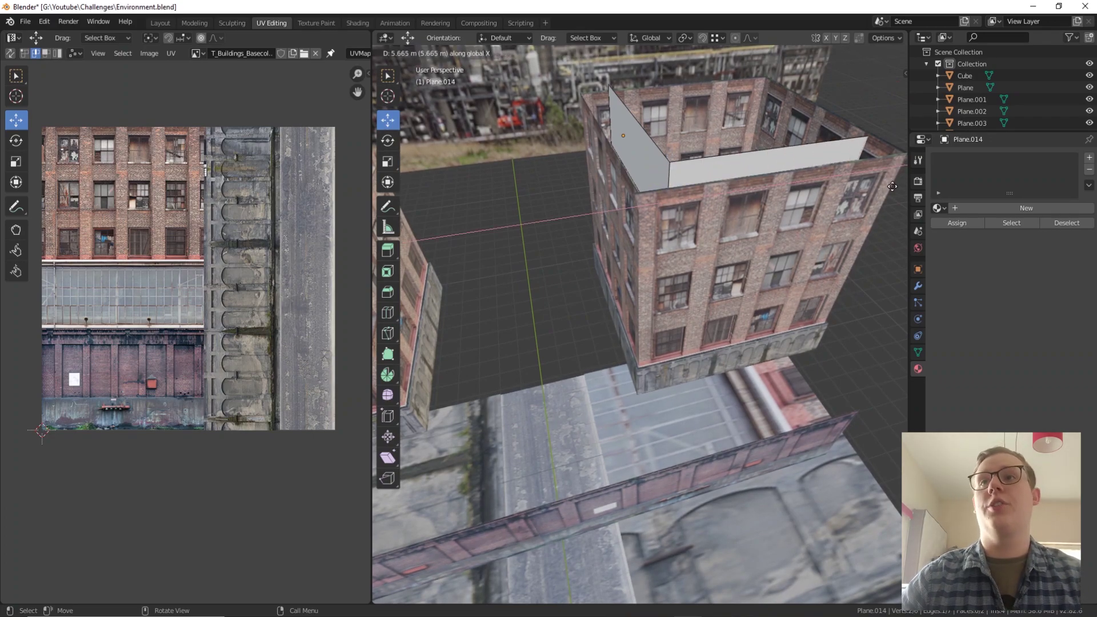
pyautogui.click(899, 185)
# Scale the upper edges of both panels to about 0.699 so the panels slope inward, and leave mesh editing
pyautogui.click(713, 151)
pyautogui.keyDown('shift'); pyautogui.click(646, 134); pyautogui.keyUp('shift')
pyautogui.press('s')
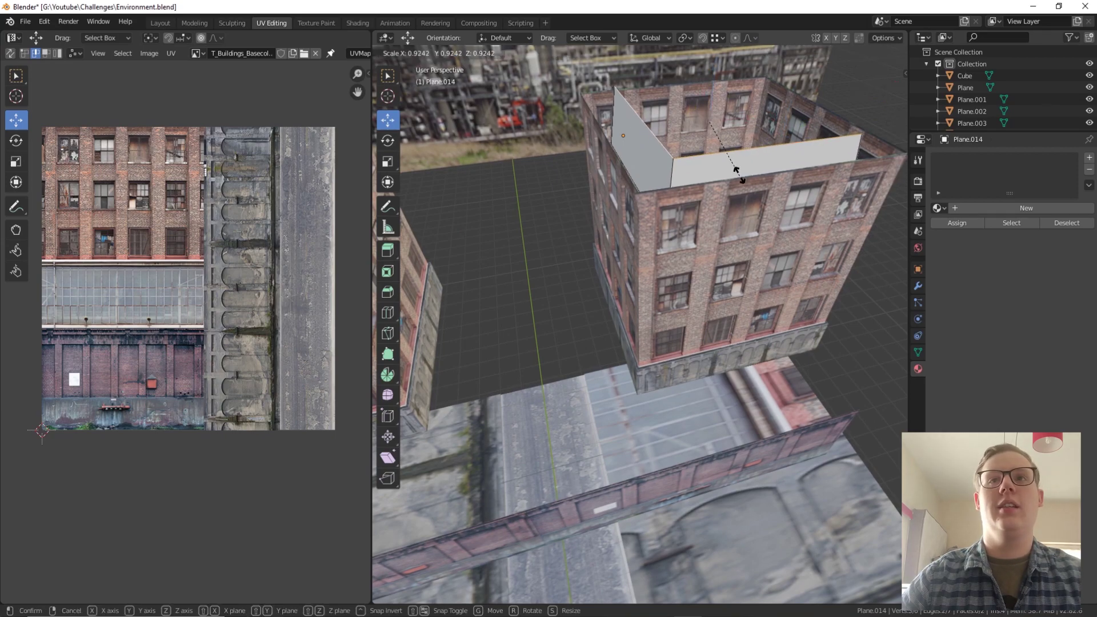
pyautogui.click(643, 142)
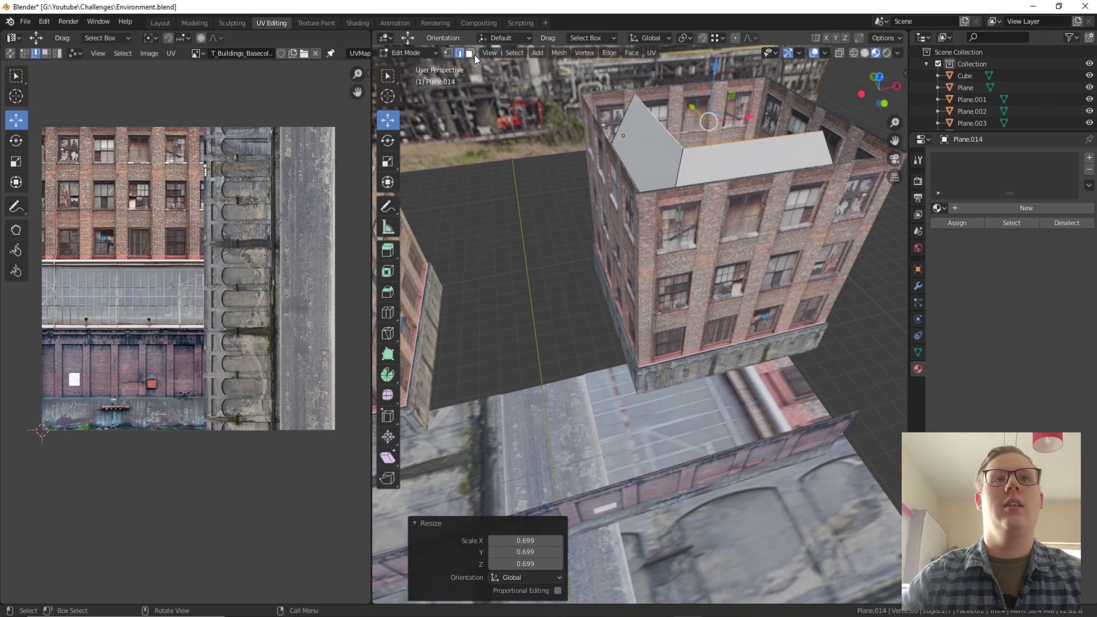
pyautogui.press('Tab')
pyautogui.press('w')
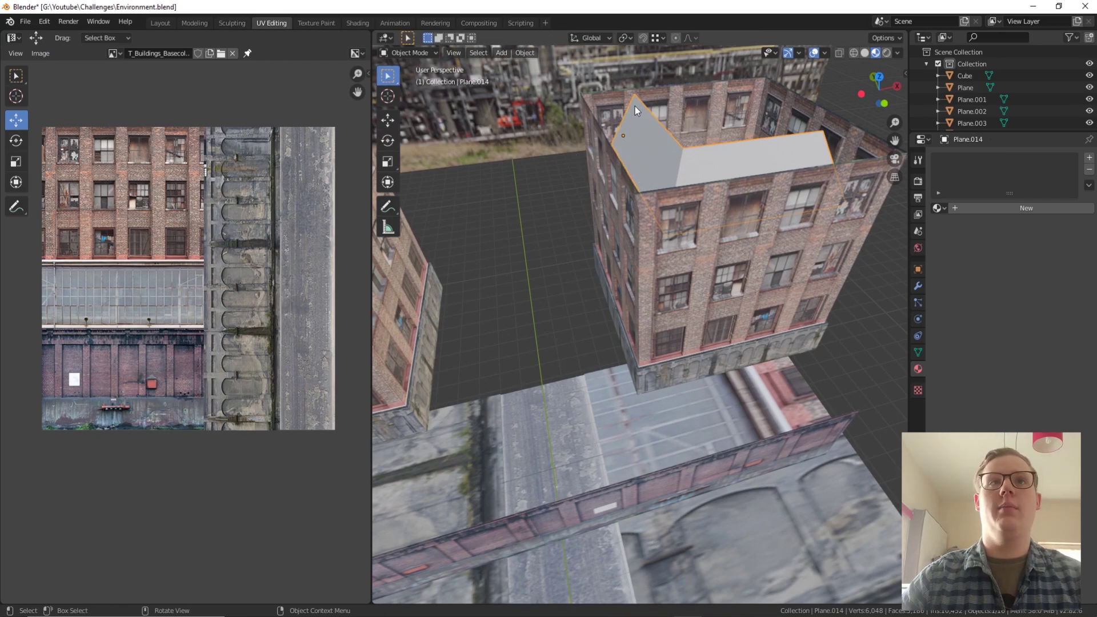
# Raise the sloped panels in Z so they sit on top of the far building as a roof
pyautogui.click(388, 120)
pyautogui.scroll(-4, 519, 171)
pyautogui.moveTo(519, 170); pyautogui.dragTo(604, 136, button='middle')
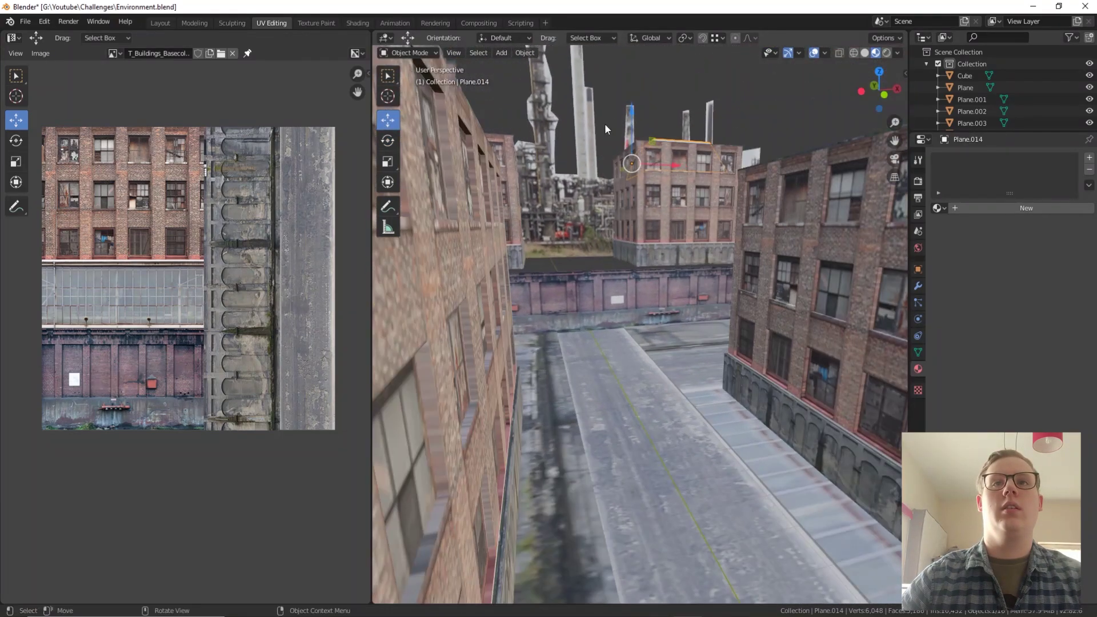
pyautogui.moveTo(634, 127); pyautogui.dragTo(636, 98)
# Move the front roof panel's free upper corner outward in X and the side panel's rear upper corner about -0.333 m in X
pyautogui.moveTo(726, 127); pyautogui.dragTo(743, 274, button='middle')
pyautogui.press('Tab')
pyautogui.moveTo(811, 268)
pyautogui.mouseDown(button='middle')
pyautogui.moveTo(830, 256)
pyautogui.moveTo(814, 255)
pyautogui.mouseUp(button='middle')
pyautogui.click(449, 53)
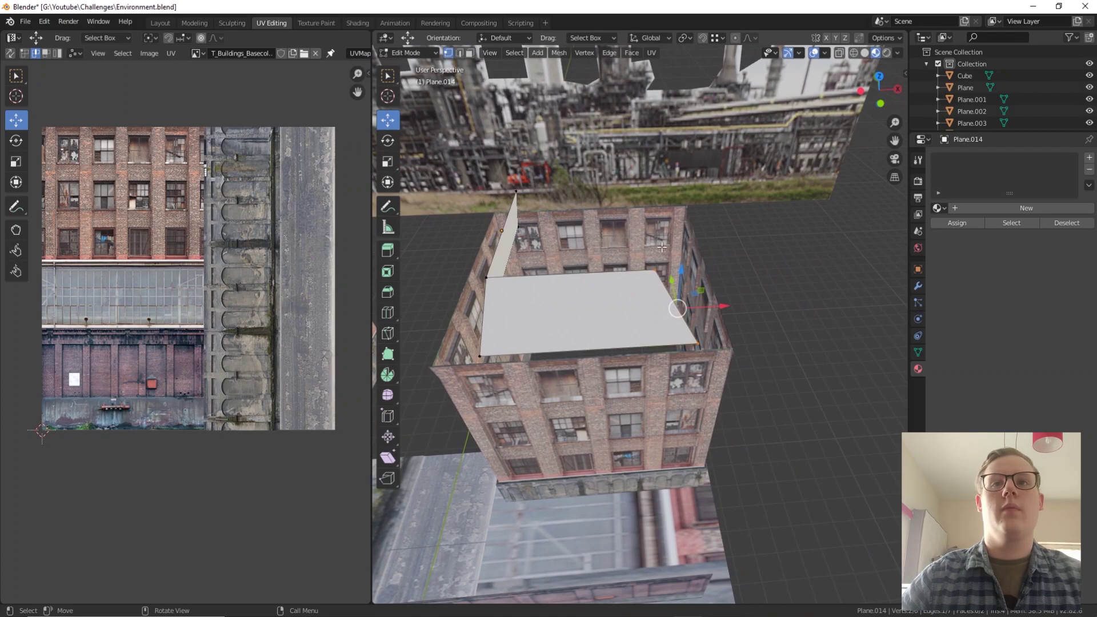
pyautogui.moveTo(701, 267); pyautogui.dragTo(740, 269)
pyautogui.moveTo(740, 268); pyautogui.dragTo(636, 183, button='middle')
pyautogui.click(628, 209)
pyautogui.press('g')
pyautogui.press('x')
pyautogui.click(634, 181)
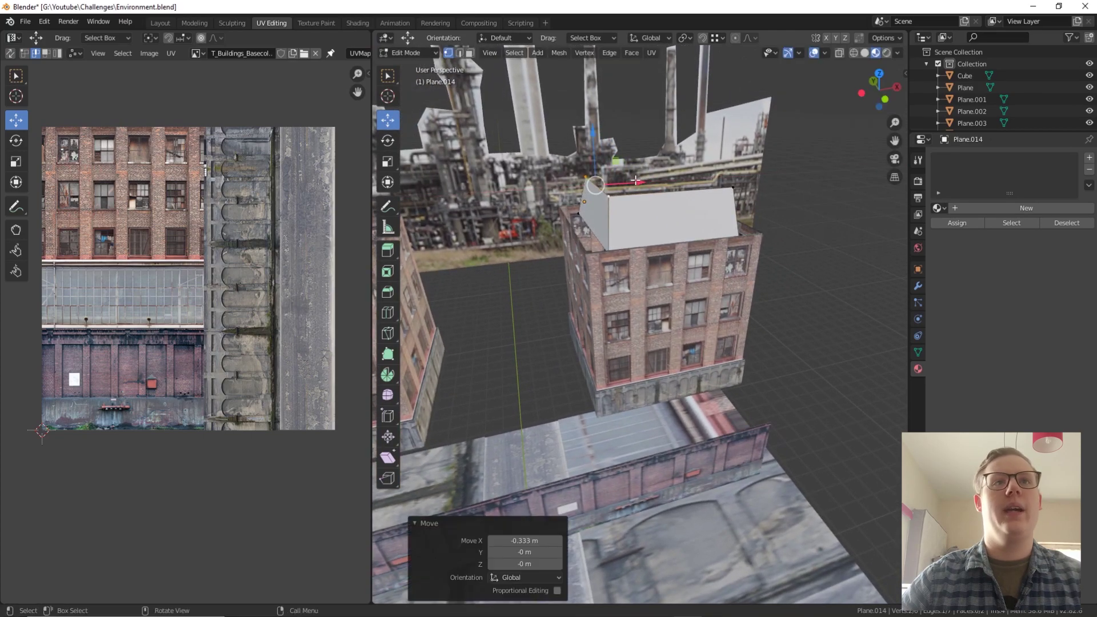
# Select both roof panel faces and unwrap them with the Unwrap method
pyautogui.click(588, 217)
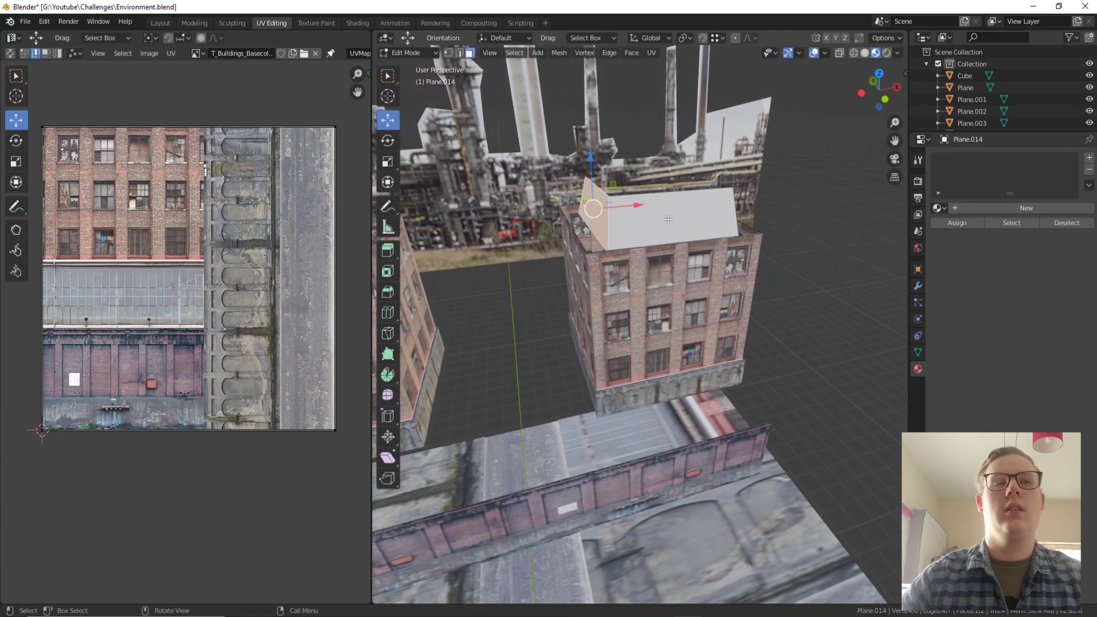
pyautogui.keyDown('shift'); pyautogui.click(668, 219); pyautogui.keyUp('shift')
pyautogui.rightClick(668, 220)
pyautogui.moveTo(668, 219)
pyautogui.click(729, 223)
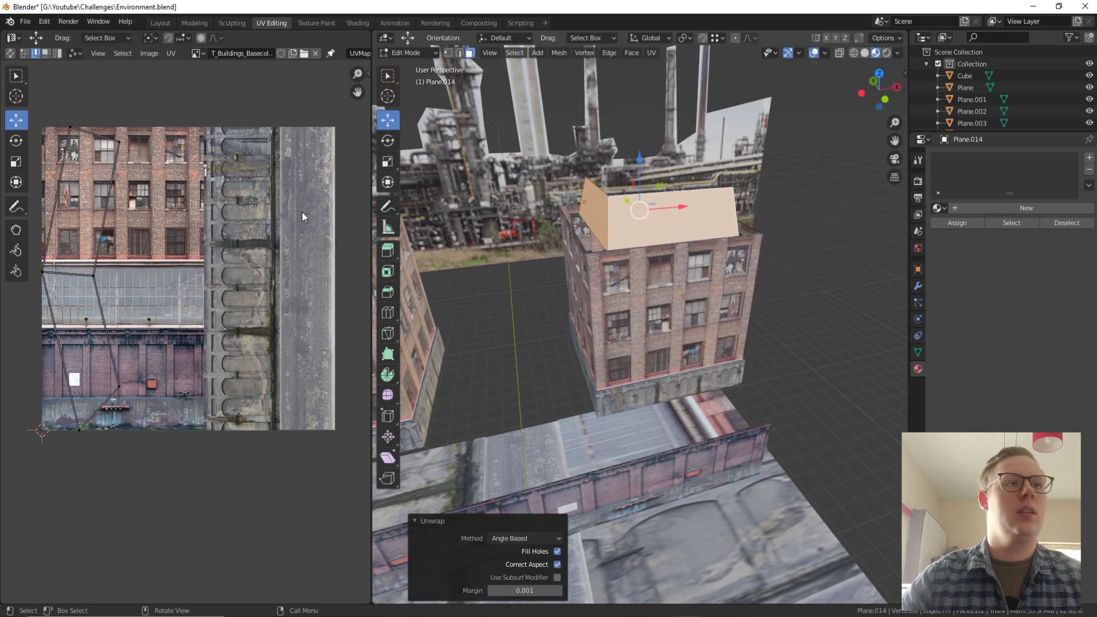
# Rotate one roof panel's UV island to lie horizontally and place it over the grey metal panelling in the texture
pyautogui.click(79, 326)
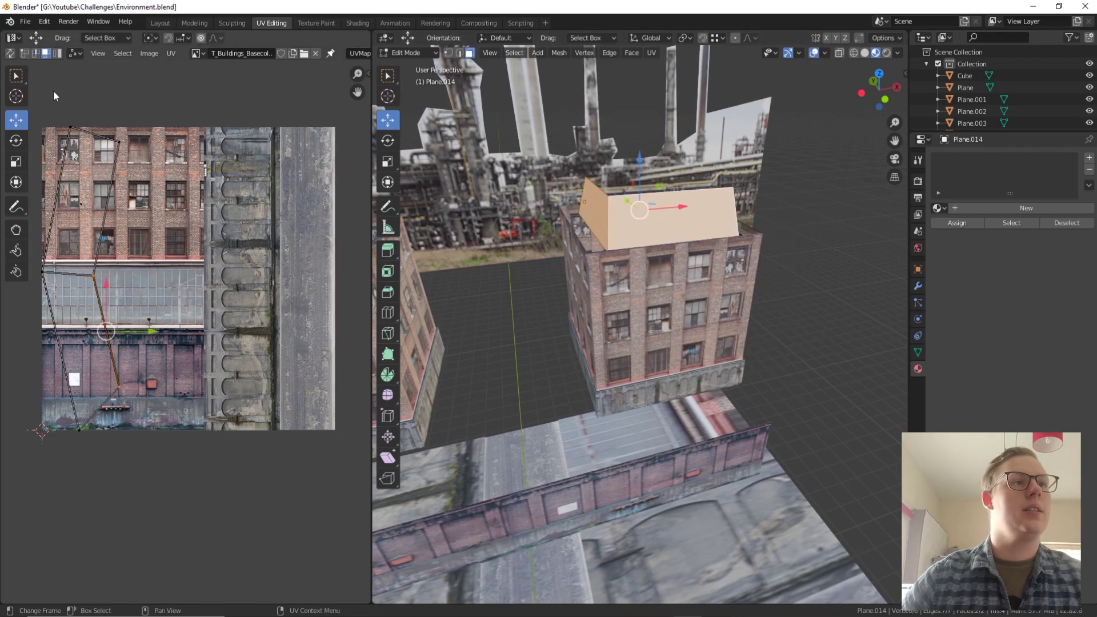
pyautogui.click(84, 344)
pyautogui.moveTo(82, 348); pyautogui.dragTo(126, 293)
pyautogui.click(16, 143)
pyautogui.click(16, 120)
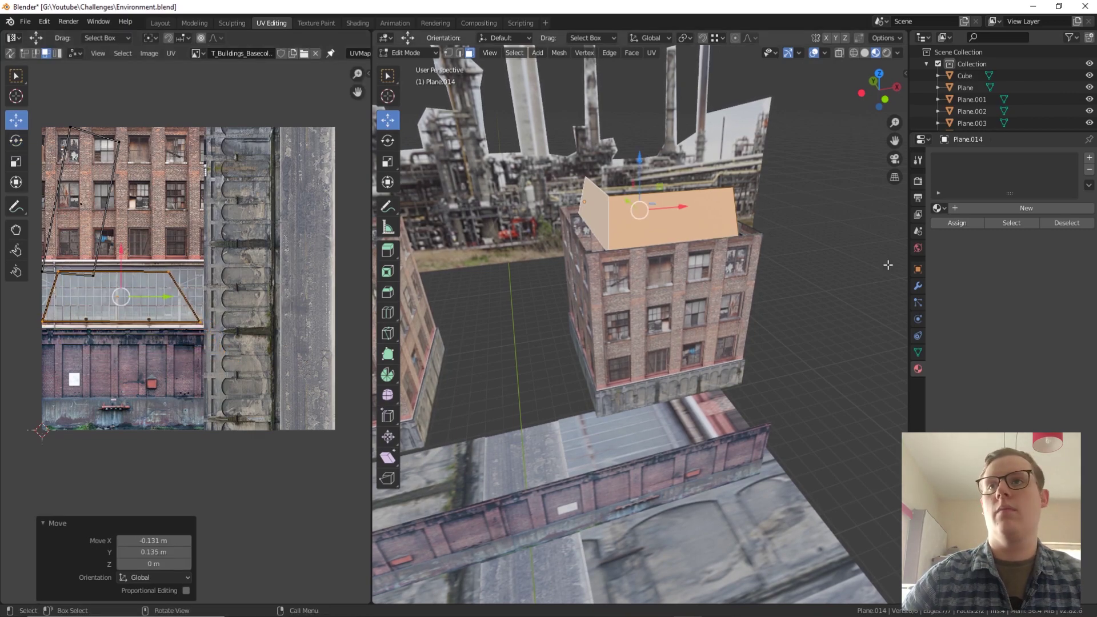
# Apply the existing building material, Material, to the roof panels
pyautogui.click(939, 208)
pyautogui.click(965, 225)
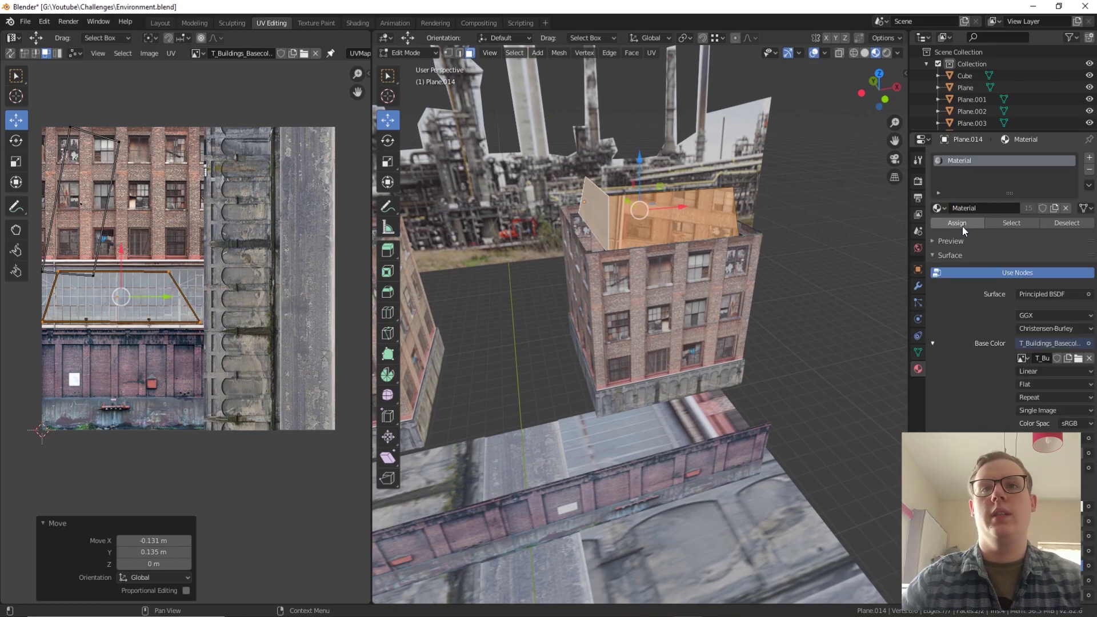
pyautogui.moveTo(606, 229); pyautogui.dragTo(543, 222, button='middle')
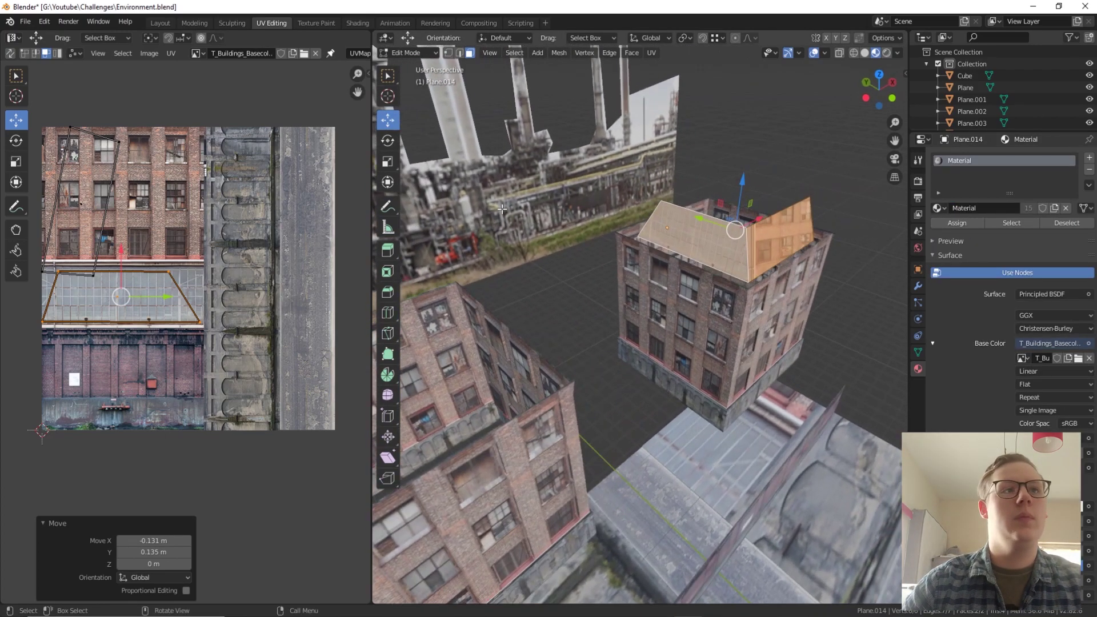
# Try to square up the side roof panel's UV island with the Straighten X, Straighten Y and Align X options
pyautogui.click(172, 274)
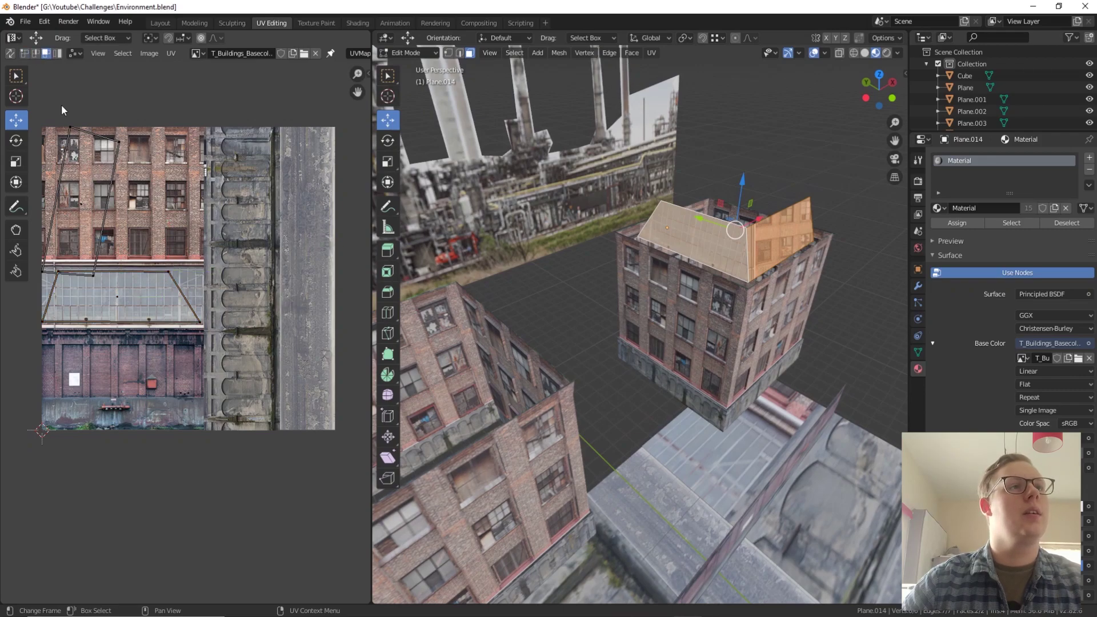
pyautogui.click(117, 296)
pyautogui.rightClick(109, 301)
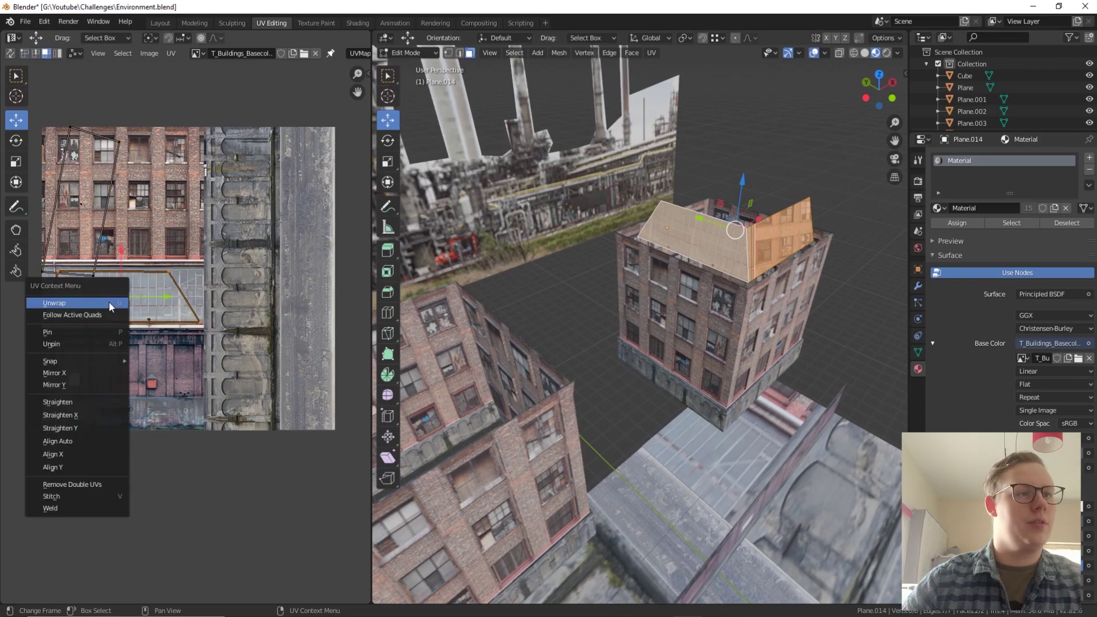
pyautogui.click(91, 404)
pyautogui.rightClick(123, 293)
pyautogui.click(104, 310)
pyautogui.rightClick(130, 293)
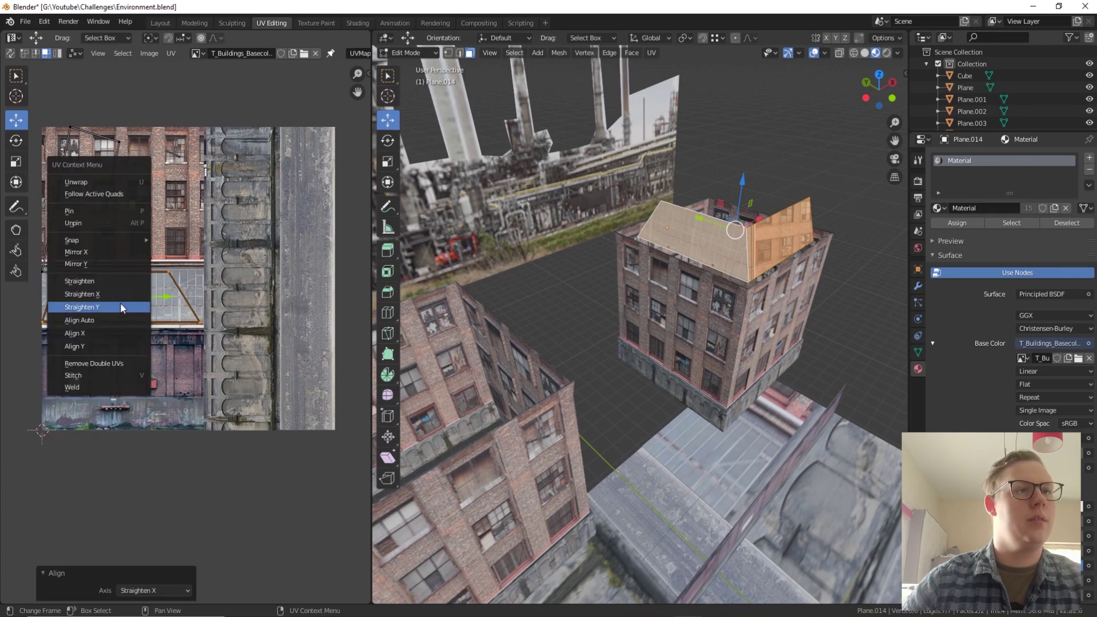
pyautogui.click(110, 315)
pyautogui.rightClick(116, 310)
pyautogui.click(114, 324)
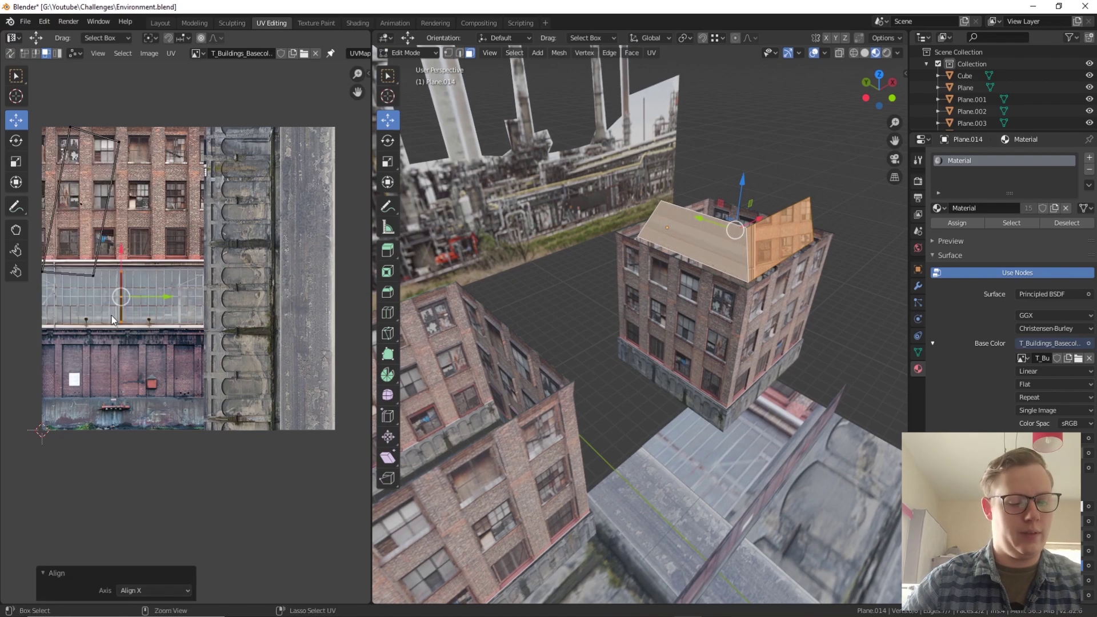
pyautogui.hotkey('ctrl', 'z')
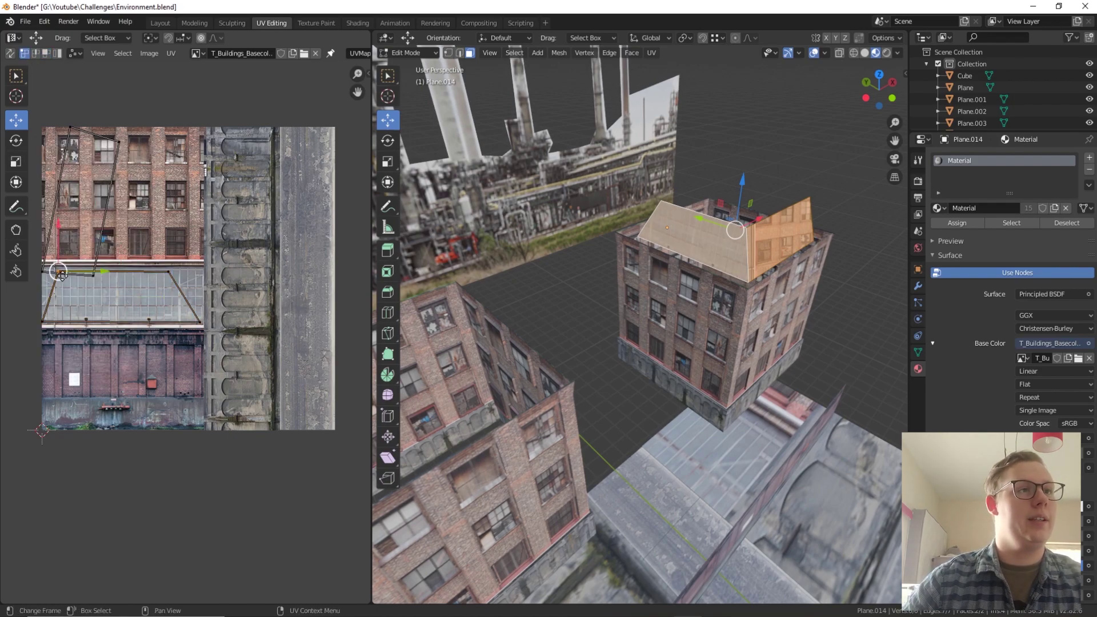
# Move the island's two upper UV corners outward so the side roof panel covers the full width of the metal panelling
pyautogui.moveTo(86, 272); pyautogui.dragTo(73, 271)
pyautogui.click(162, 267)
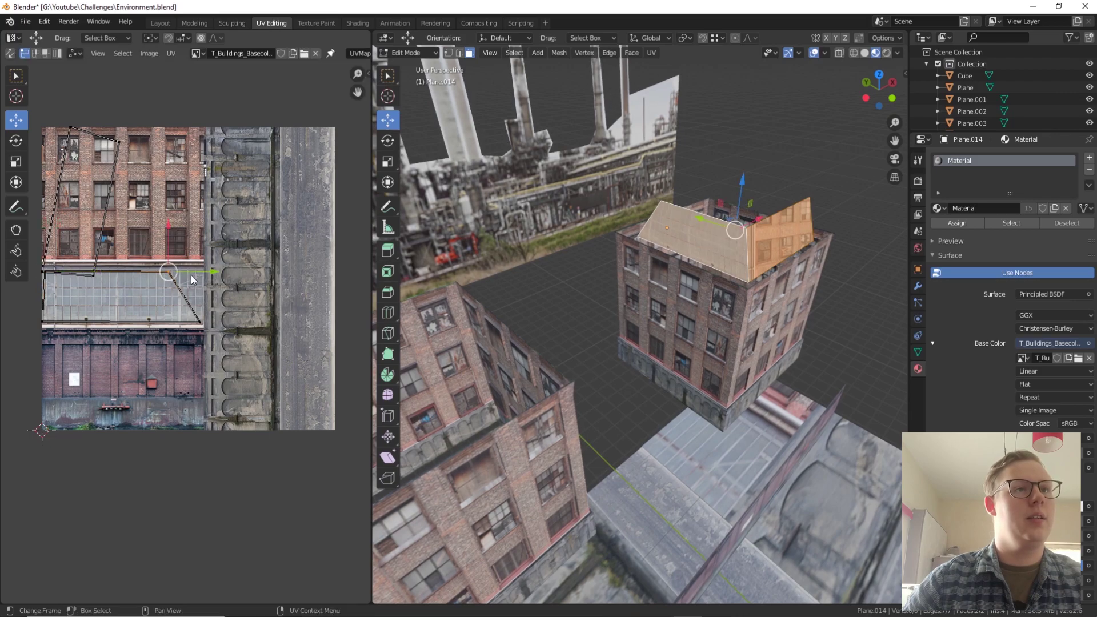
pyautogui.moveTo(183, 272); pyautogui.dragTo(229, 278)
pyautogui.click(666, 201)
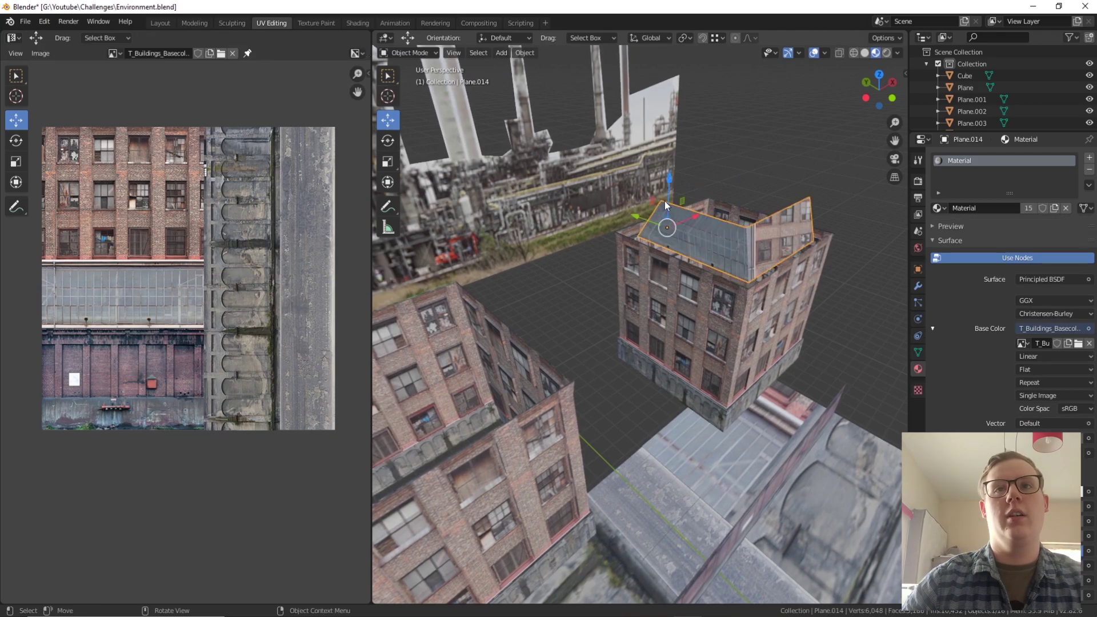
pyautogui.click(665, 207)
pyautogui.click(677, 216)
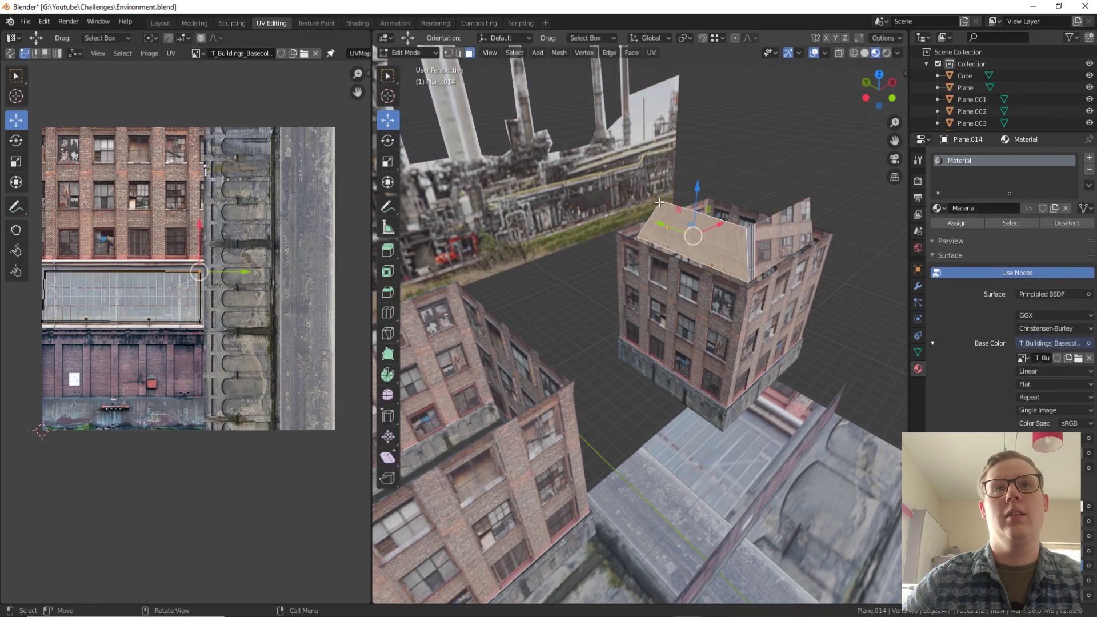
# Move the side roof panel's rear upper vertex about 1.15 m in Y and the shared upper corner vertex about -0.425 m in Y
pyautogui.press('1')
pyautogui.click(659, 203)
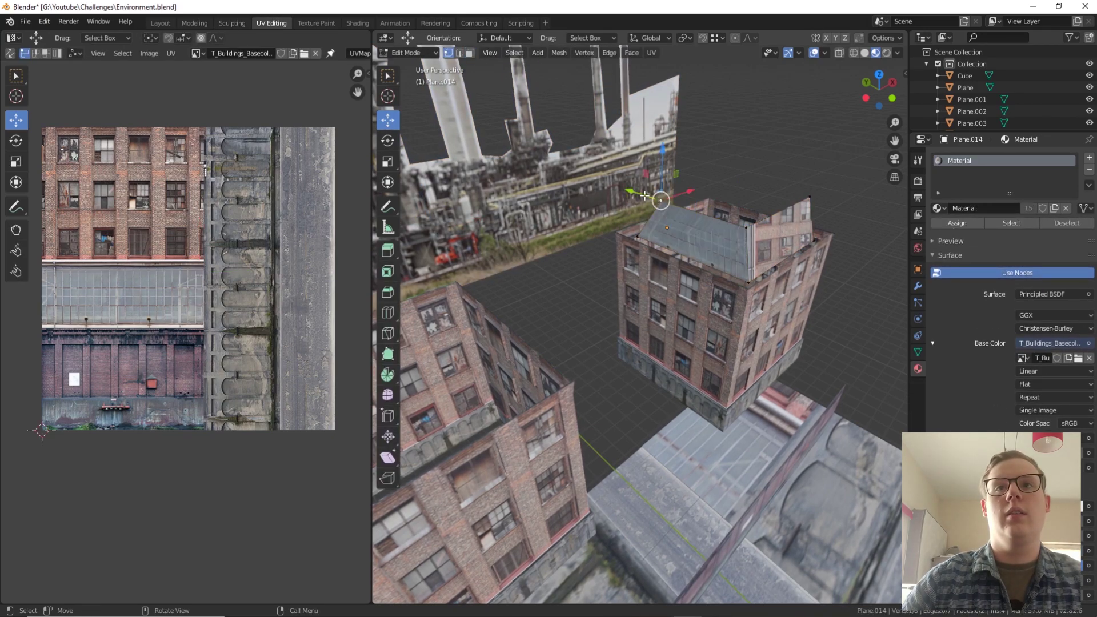
pyautogui.press('g')
pyautogui.press('y')
pyautogui.click(622, 193)
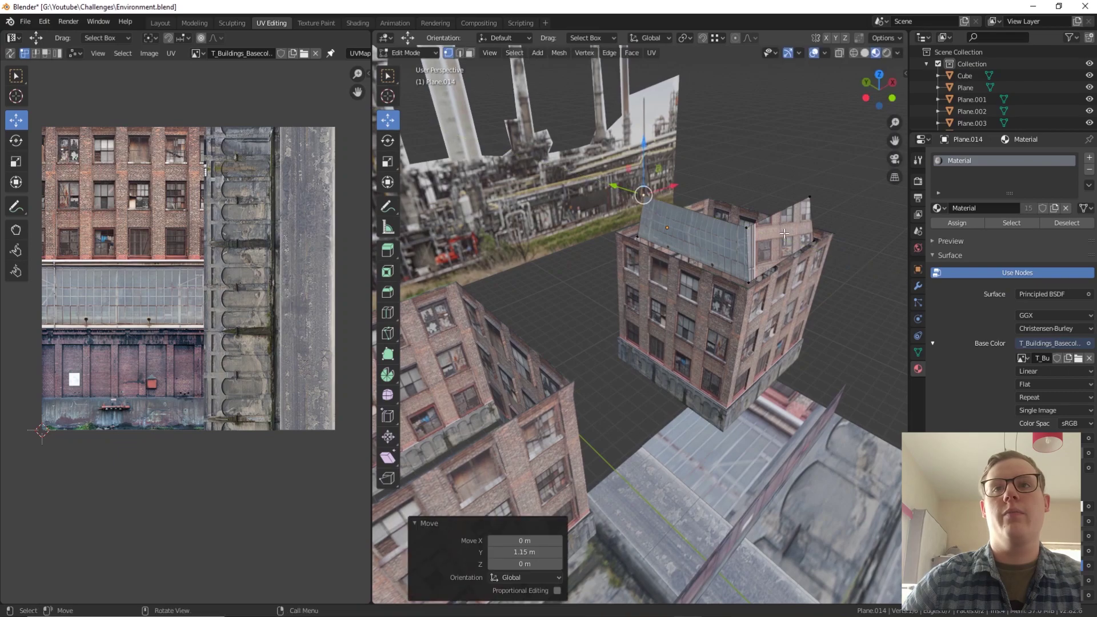
pyautogui.click(749, 230)
pyautogui.press('g')
pyautogui.press('y')
pyautogui.click(738, 225)
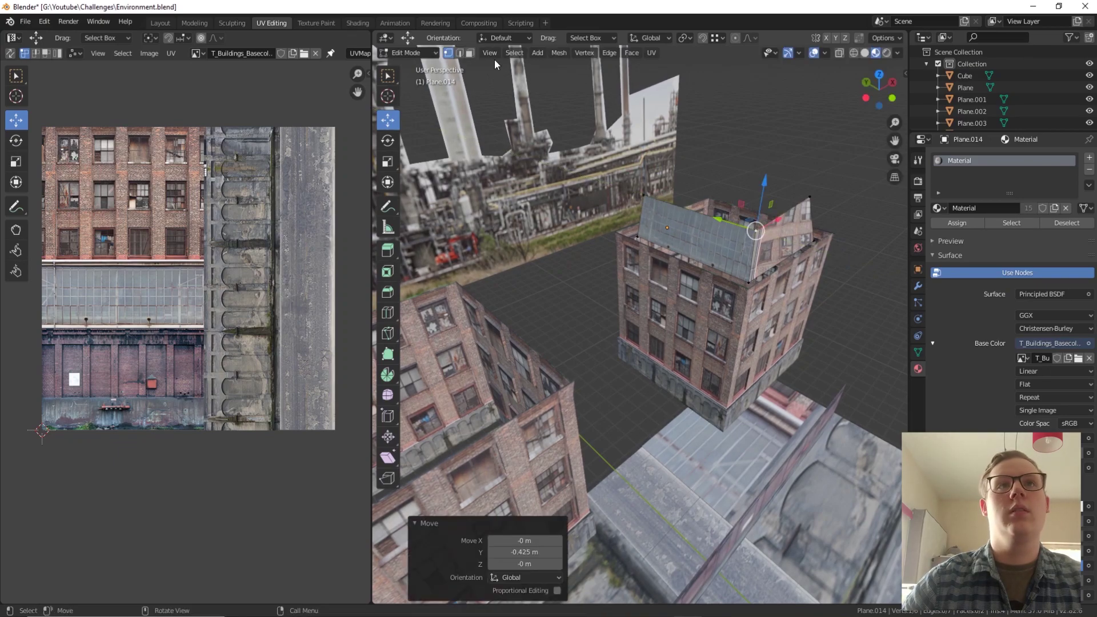
# Move the front roof panel's outer upper vertex about 0.0927 m in X
pyautogui.click(463, 53)
pyautogui.click(761, 233)
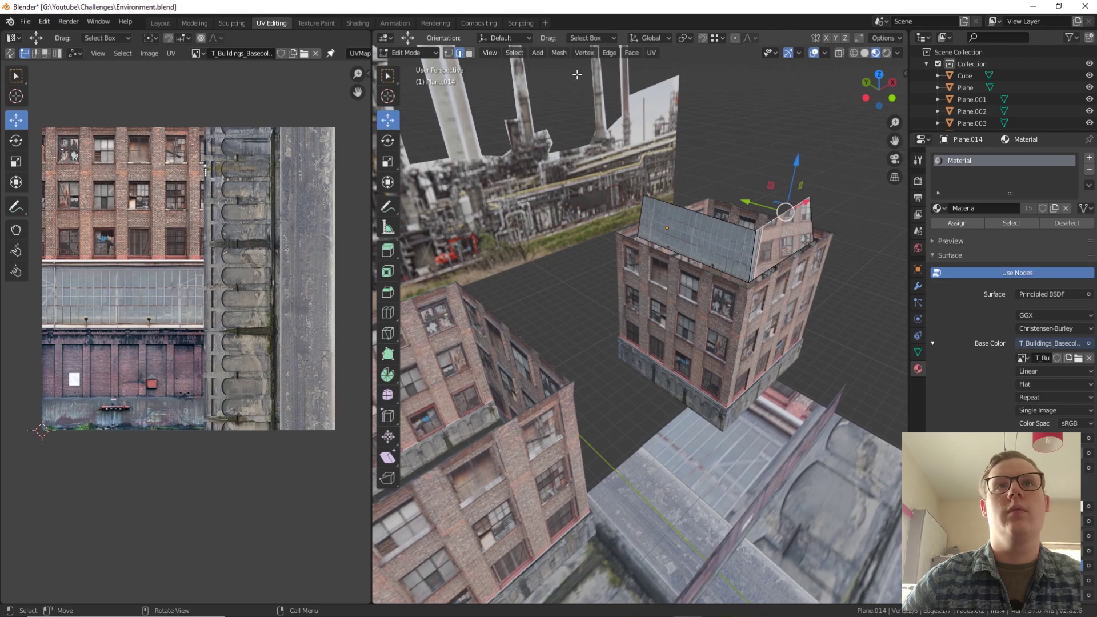
pyautogui.click(470, 53)
pyautogui.click(755, 239)
pyautogui.moveTo(754, 238); pyautogui.dragTo(513, 194, button='middle')
pyautogui.click(449, 53)
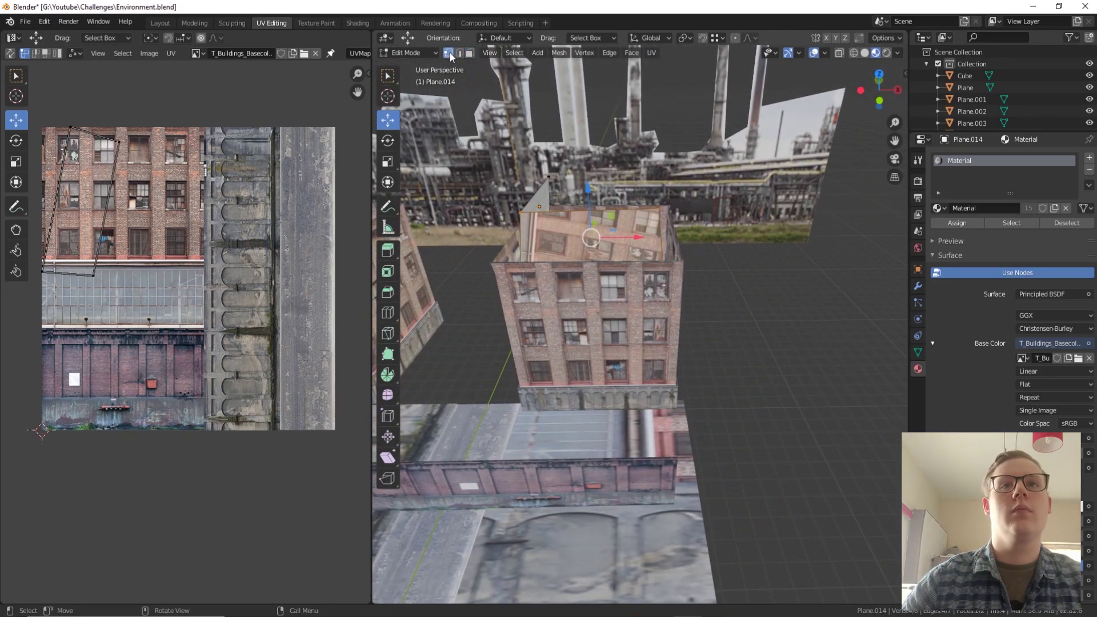
pyautogui.click(656, 207)
pyautogui.press('g')
pyautogui.press('x')
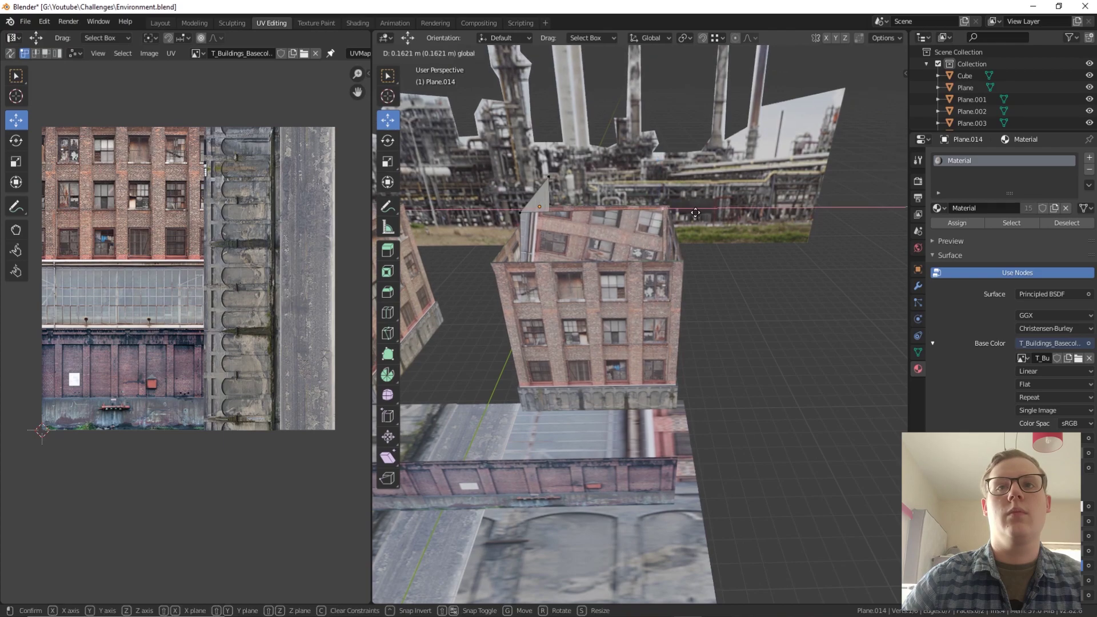
pyautogui.click(661, 211)
# Unwrap the UVs of the front roof panel's face with the standard Unwrap option
pyautogui.click(470, 54)
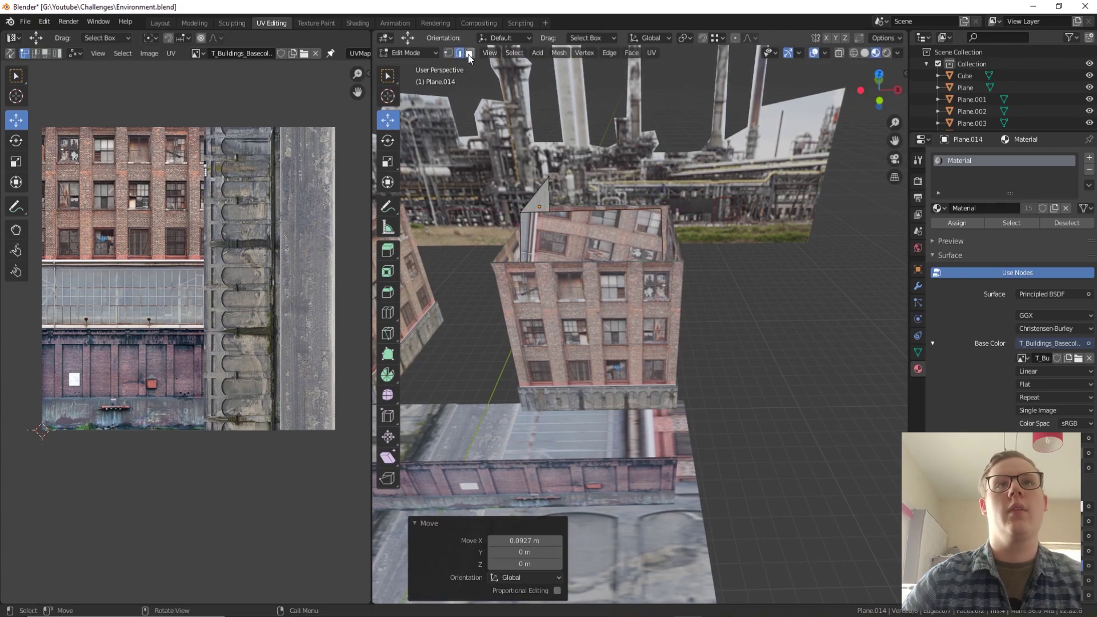
pyautogui.click(591, 255)
pyautogui.rightClick(591, 255)
pyautogui.moveTo(588, 229)
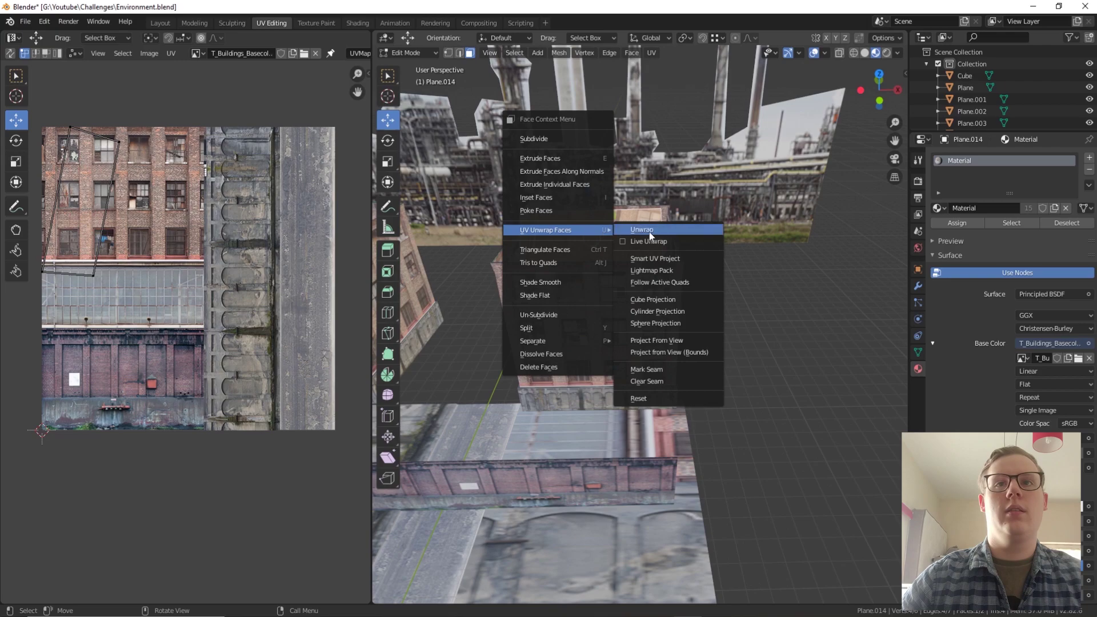
pyautogui.click(663, 236)
# Scale the front roof panel's UV island to about 0.557
pyautogui.click(94, 299)
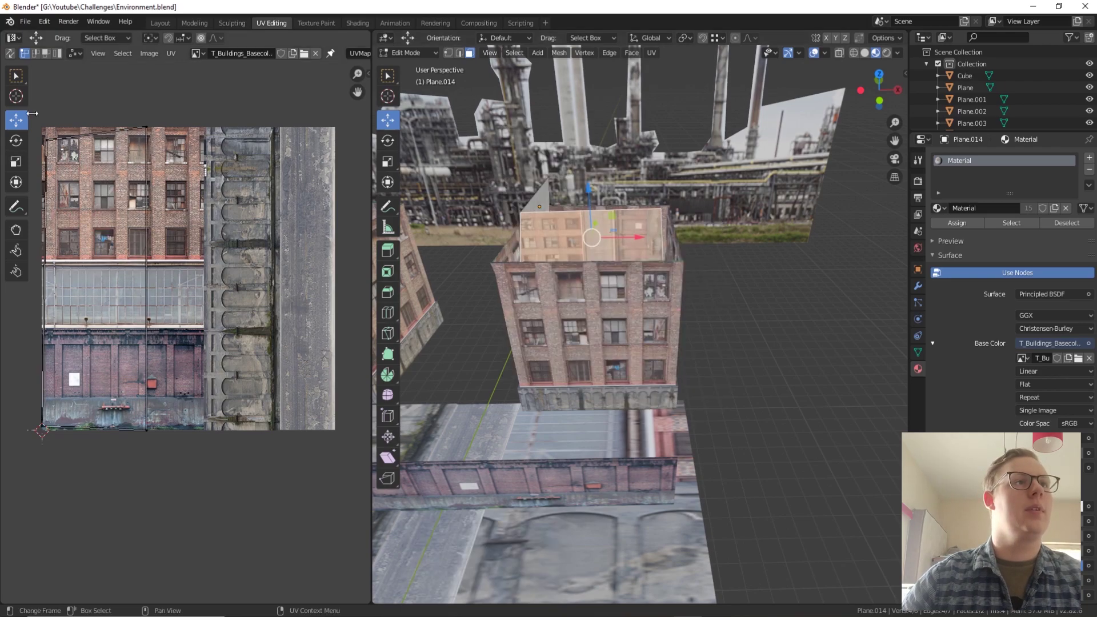
pyautogui.click(97, 279)
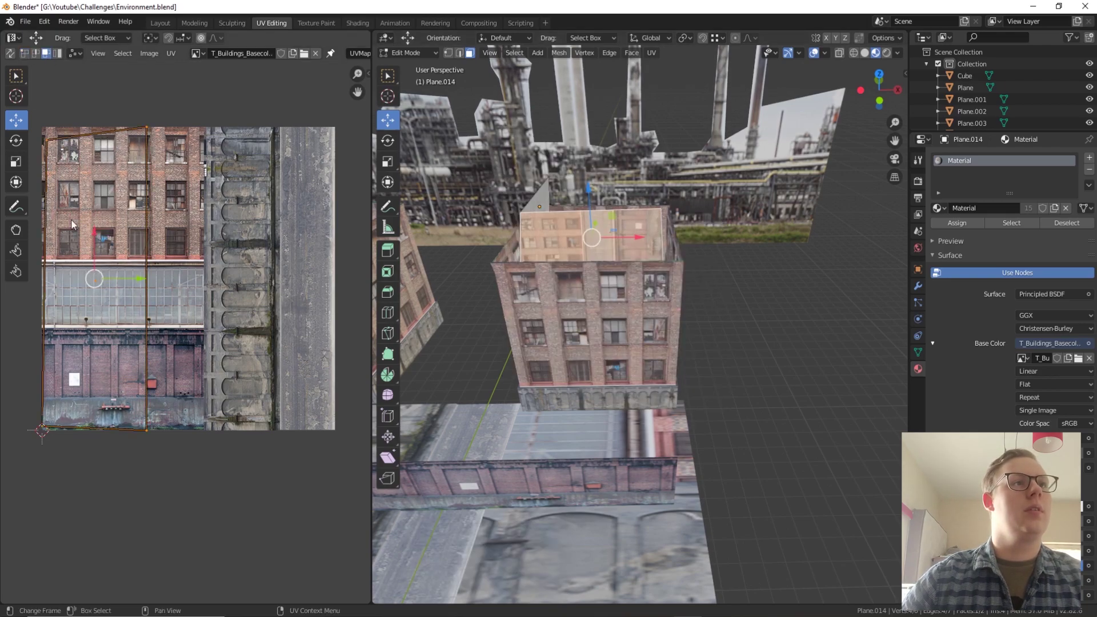
pyautogui.press('s')
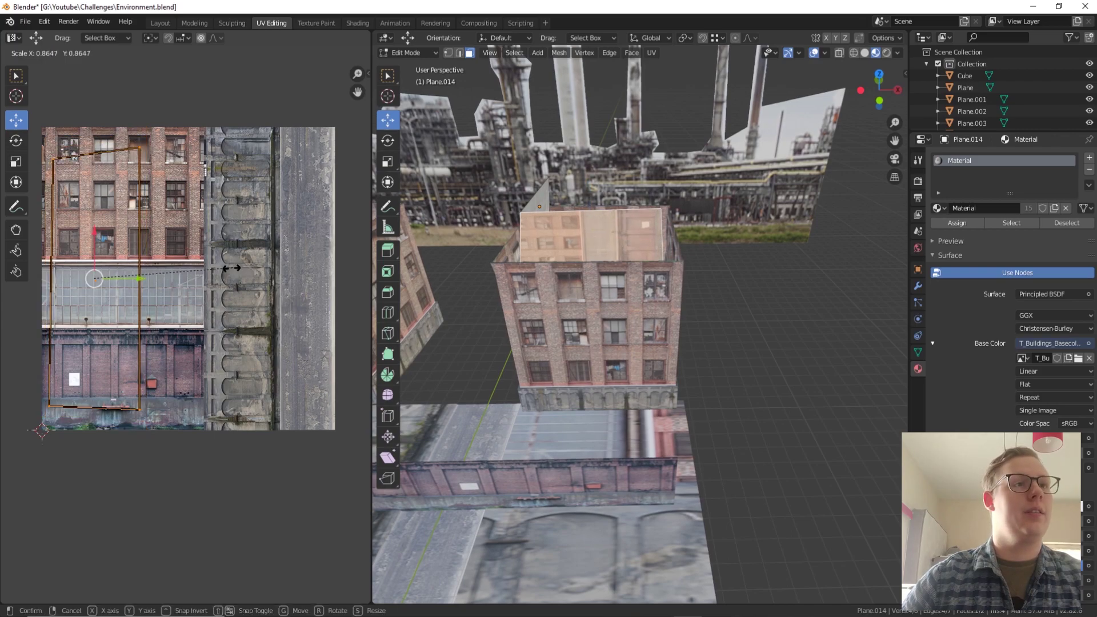
pyautogui.click(135, 208)
# Rotate the UV island a quarter turn and move it about 0.104 m in X and -0.0547 m in Y onto the metal panelling
pyautogui.click(16, 141)
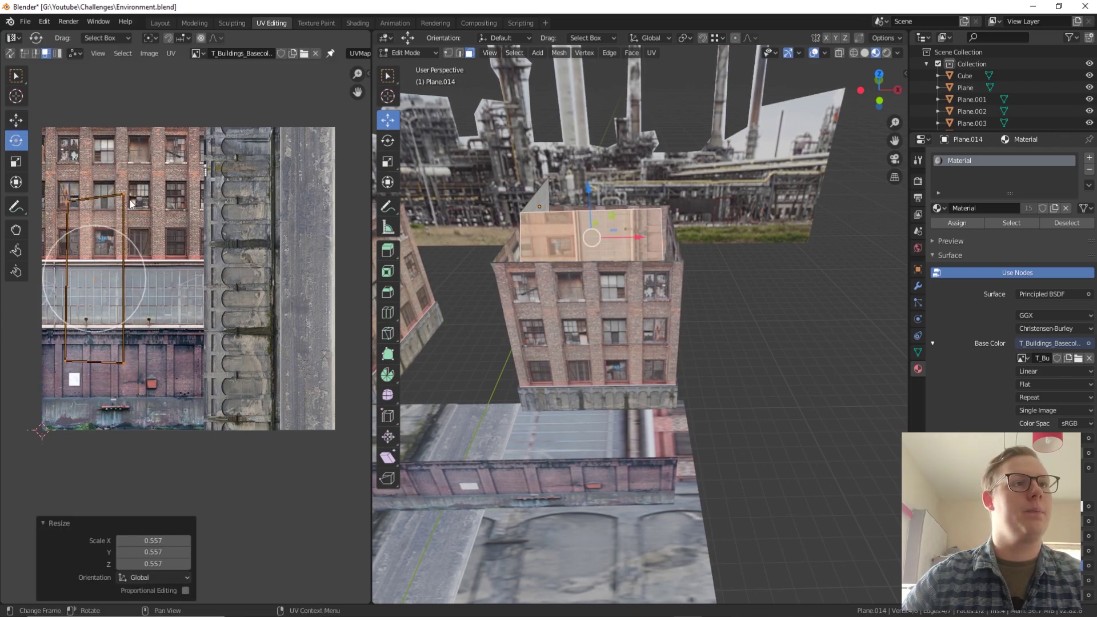
pyautogui.click(134, 246)
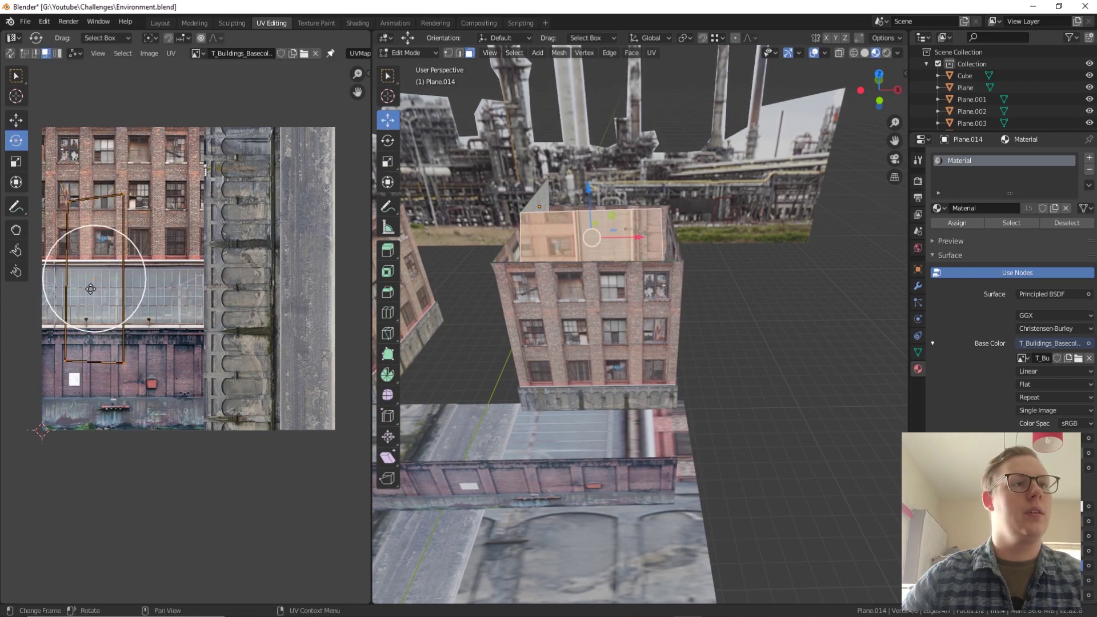
pyautogui.moveTo(135, 246)
pyautogui.mouseDown()
pyautogui.moveTo(146, 289)
pyautogui.moveTo(135, 325)
pyautogui.moveTo(151, 252)
pyautogui.mouseUp()
pyautogui.click(16, 120)
pyautogui.moveTo(95, 279); pyautogui.dragTo(125, 295)
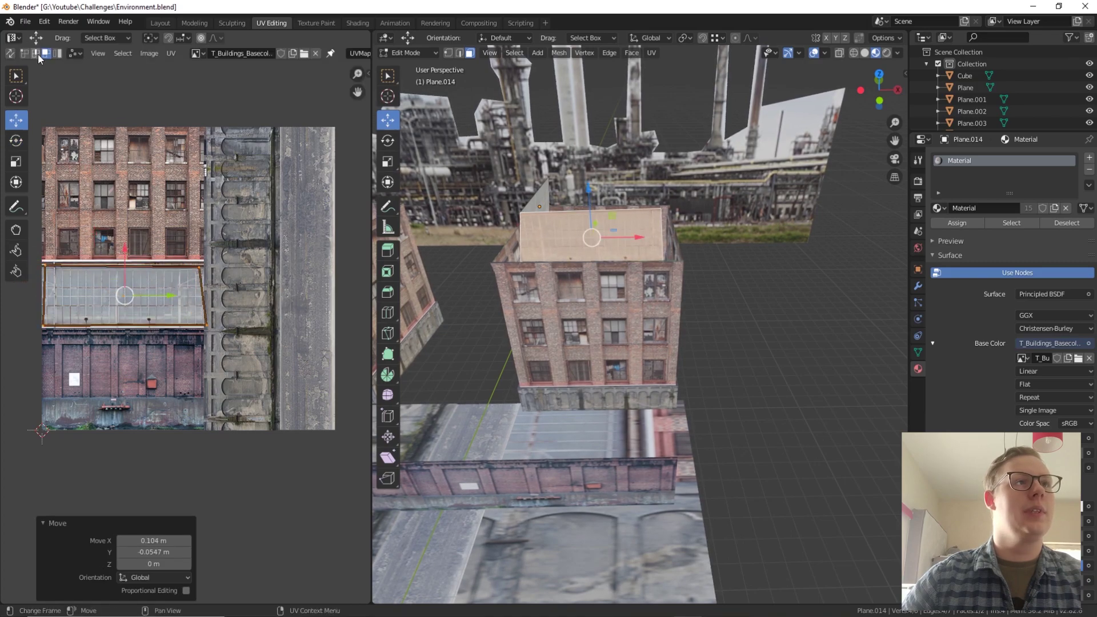
# Adjust the UV island's two right-hand corners horizontally to line up with the edge of the metal panelling
pyautogui.click(199, 271)
pyautogui.moveTo(235, 269); pyautogui.dragTo(239, 269)
pyautogui.click(207, 326)
pyautogui.moveTo(230, 326); pyautogui.dragTo(222, 326)
# Leave mesh editing and move the whole roof about -0.107 m in X
pyautogui.moveTo(572, 354); pyautogui.dragTo(587, 336, button='middle')
pyautogui.press('Tab')
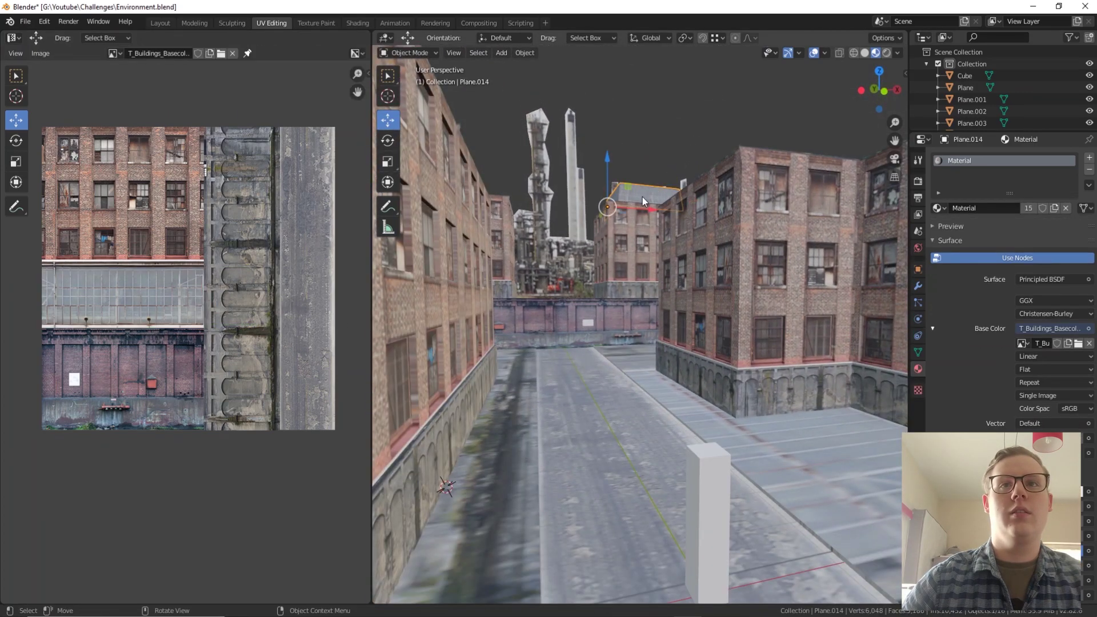
pyautogui.press('g')
pyautogui.click(644, 208)
# Duplicate the roof and place the copy about -14.8 m along X over the opposite building
pyautogui.moveTo(644, 207); pyautogui.dragTo(638, 242, button='middle')
pyautogui.rightClick(627, 245)
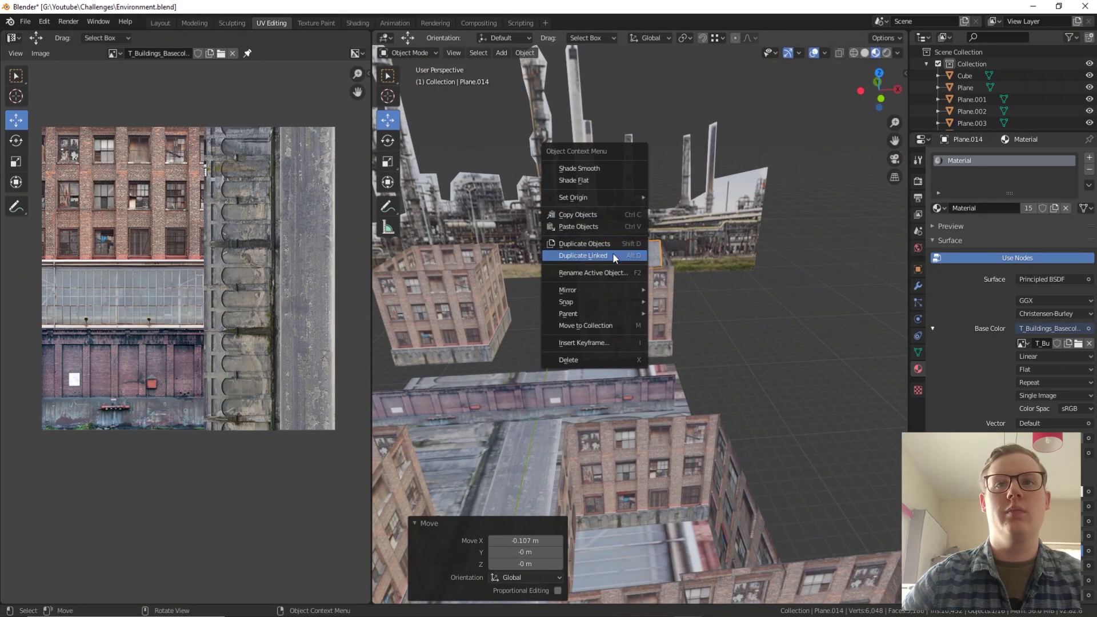
pyautogui.click(612, 254)
pyautogui.press('x')
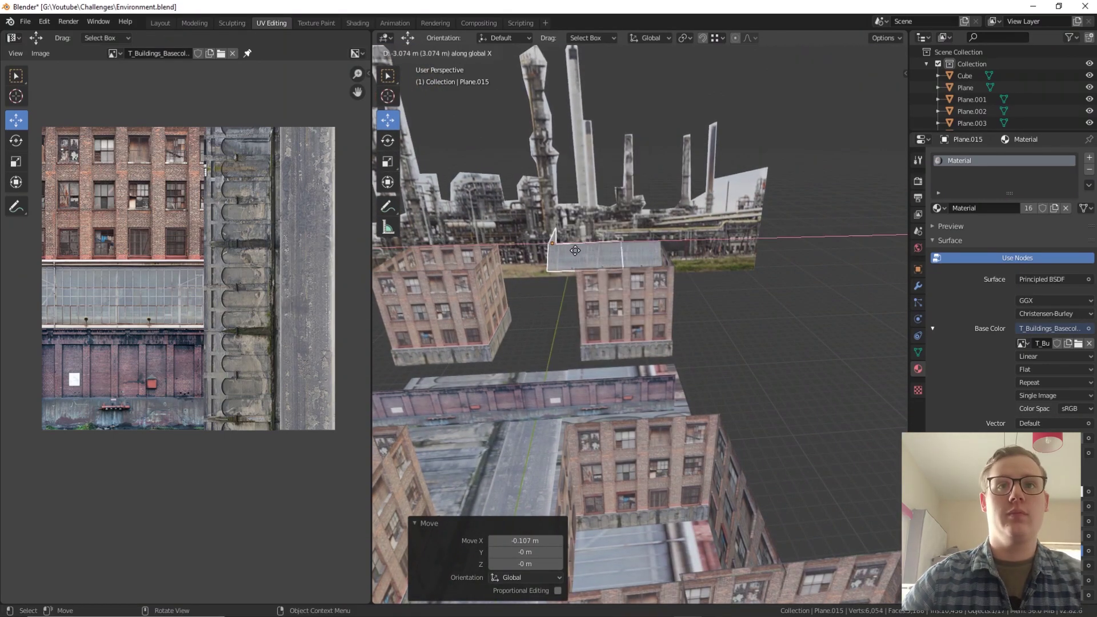
pyautogui.click(444, 257)
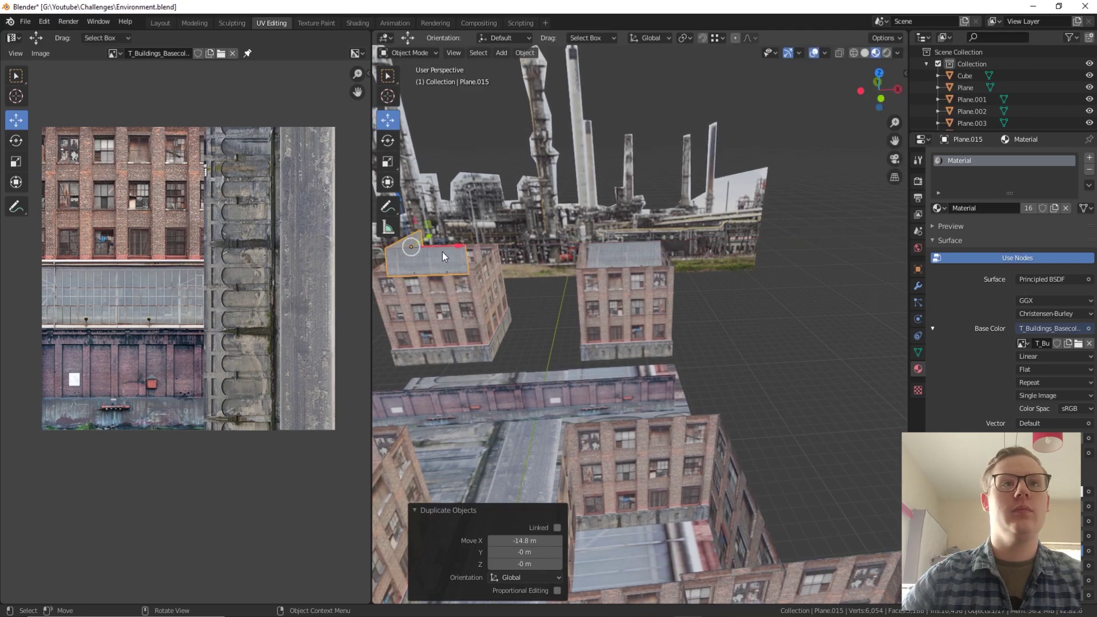
# Rotate the duplicated roof about the Z axis by 4590°
pyautogui.click(388, 140)
pyautogui.moveTo(433, 256); pyautogui.dragTo(448, 195)
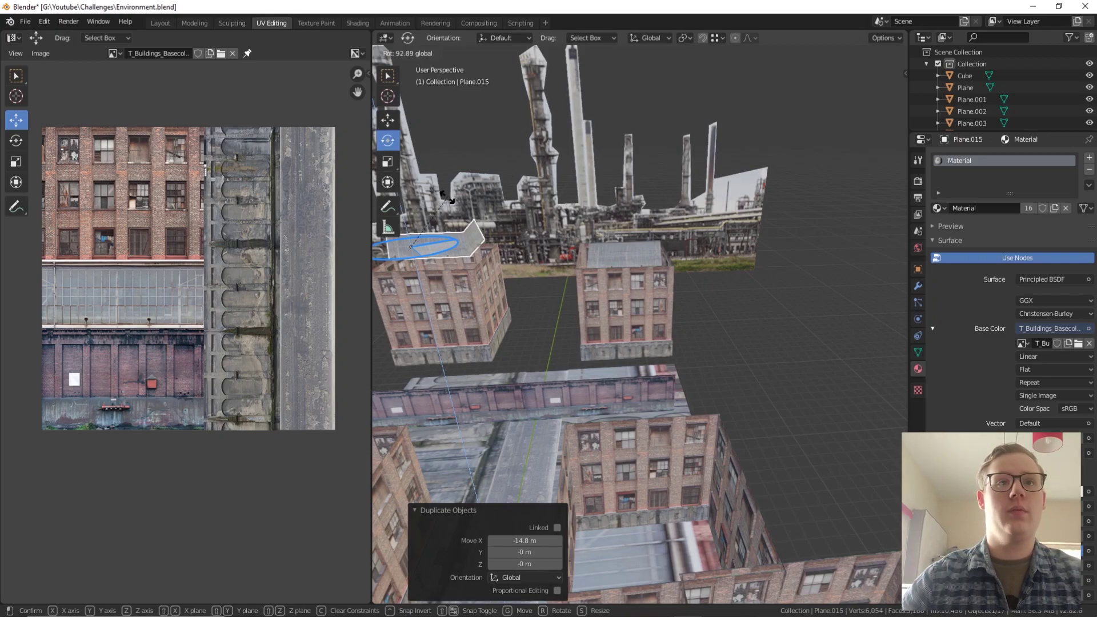
pyautogui.write('45')
pyautogui.write('90')
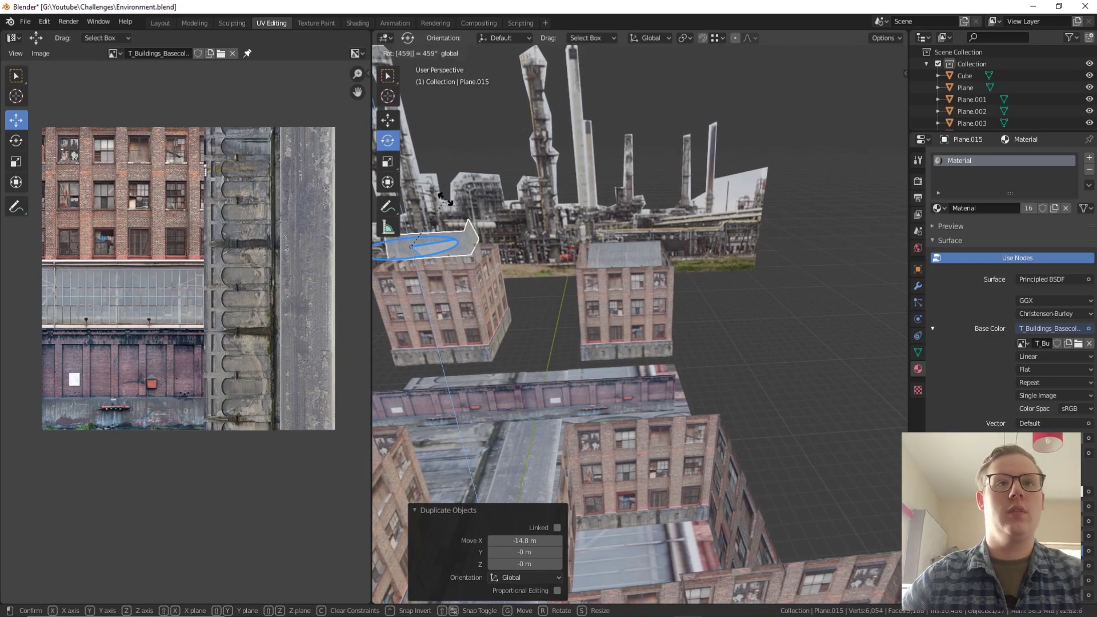
pyautogui.press('Return')
# Rotate the duplicated roof a further 182° about Z and move it over the building's open top
pyautogui.moveTo(446, 200); pyautogui.dragTo(692, 360, button='middle')
pyautogui.press('r')
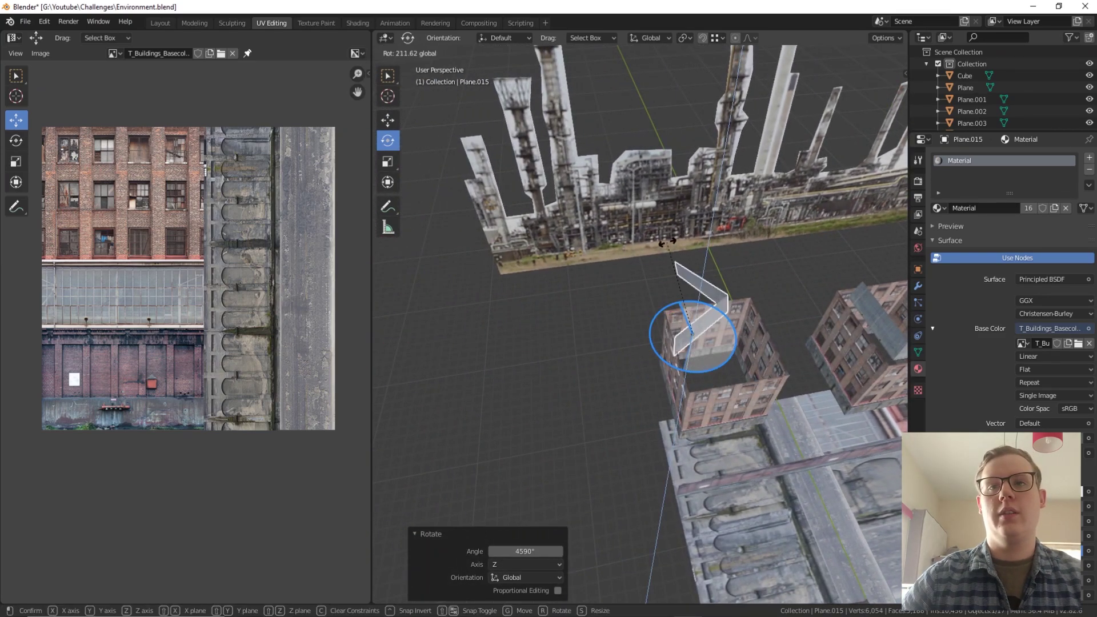
pyautogui.click(708, 276)
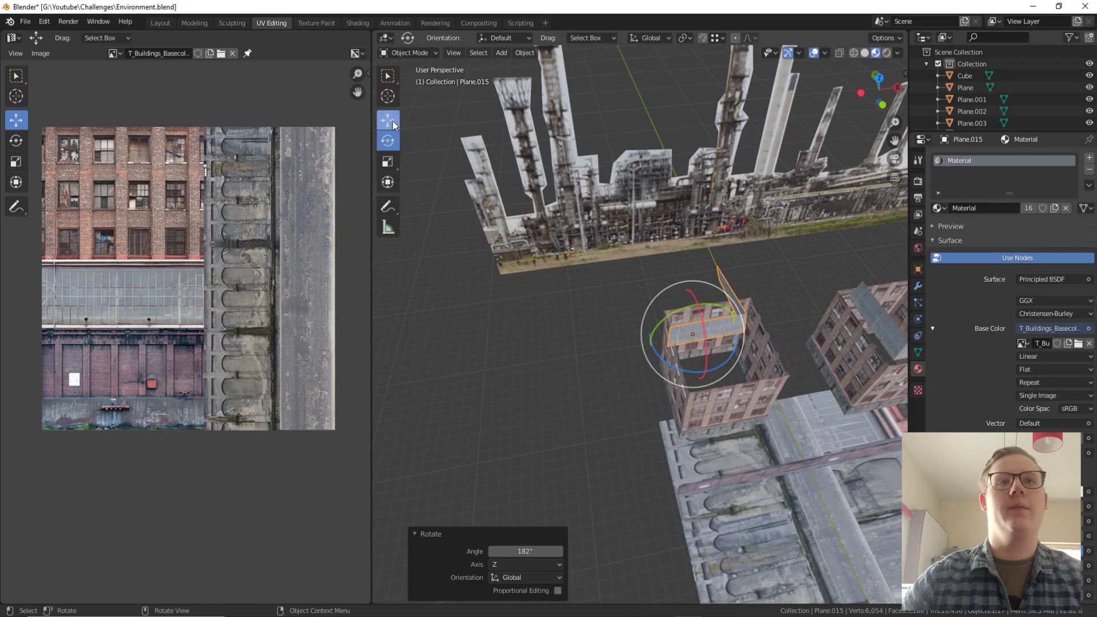
pyautogui.press('g')
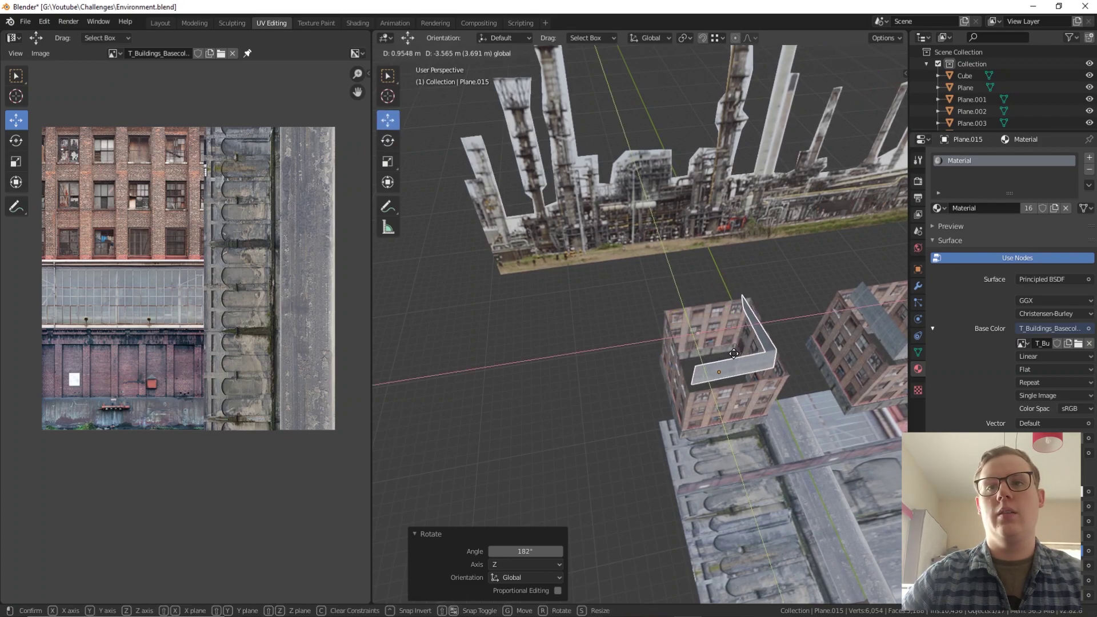
pyautogui.click(735, 353)
# Delete both sloped roof objects from the two buildings near the chemical plant
pyautogui.moveTo(807, 422); pyautogui.dragTo(777, 280, button='middle')
pyautogui.click(764, 289)
pyautogui.press('Delete')
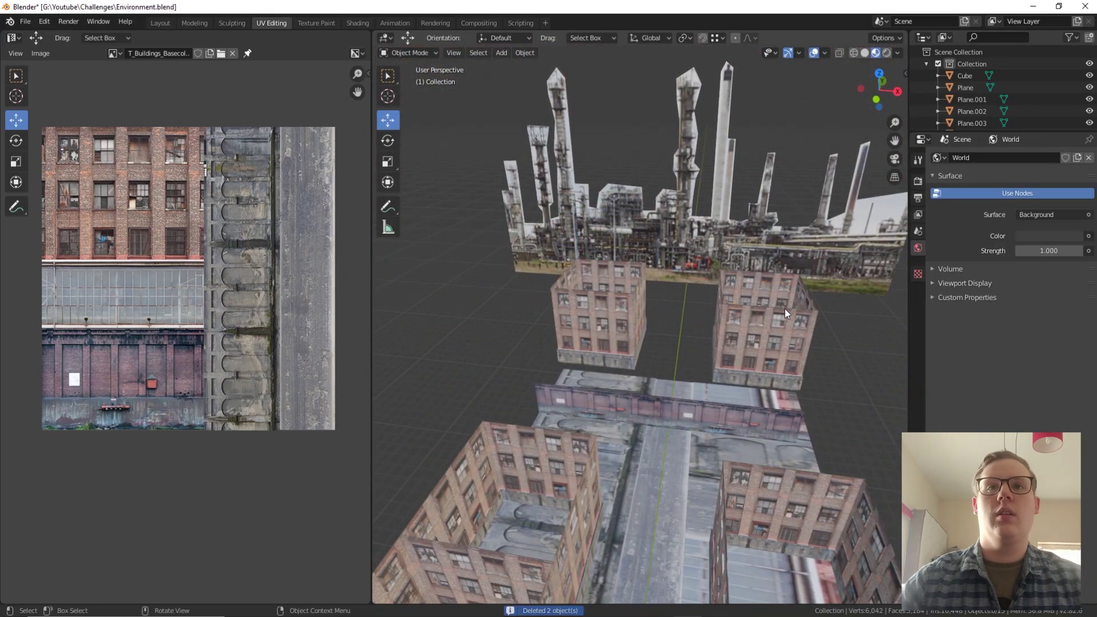
# Duplicate the two-part brick boundary wall and move the copy about -49.9 m along Y past the street's open end
pyautogui.moveTo(640, 419); pyautogui.dragTo(701, 345, button='middle')
pyautogui.moveTo(752, 385); pyautogui.dragTo(628, 325, button='middle')
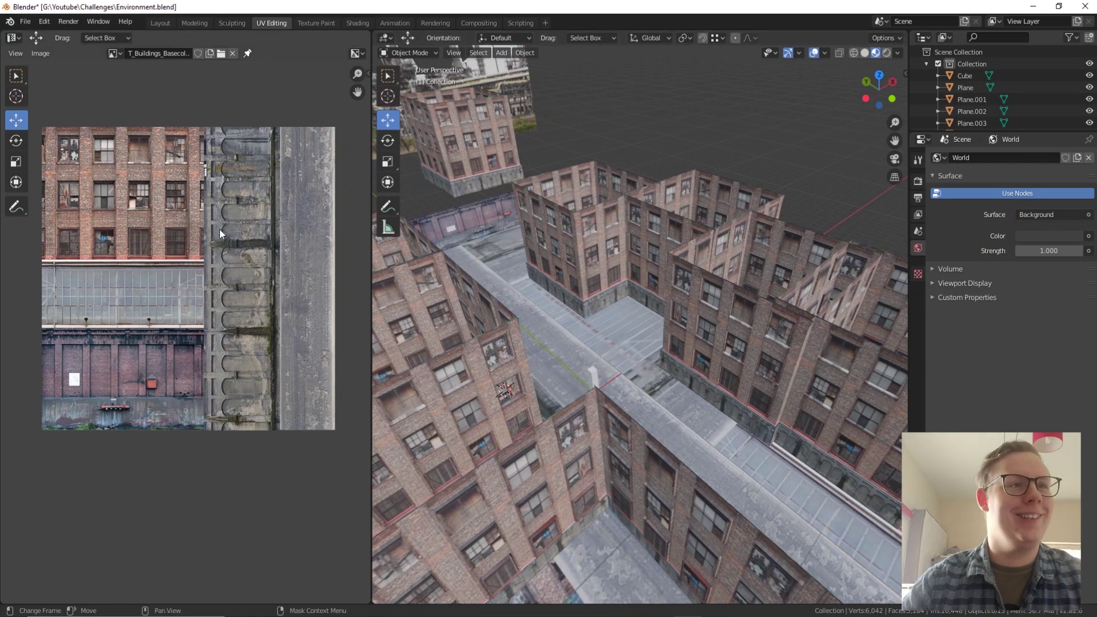
pyautogui.moveTo(453, 372); pyautogui.dragTo(687, 356, button='middle')
pyautogui.scroll(-5, 646, 365)
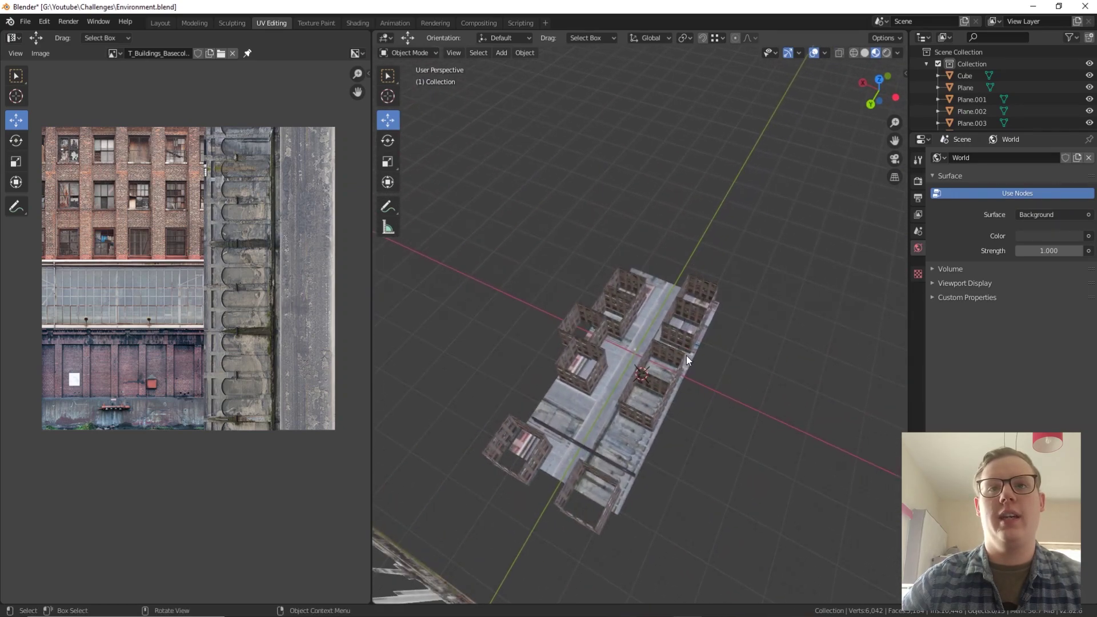
pyautogui.scroll(4, 687, 355)
pyautogui.moveTo(725, 315); pyautogui.dragTo(684, 373, button='middle')
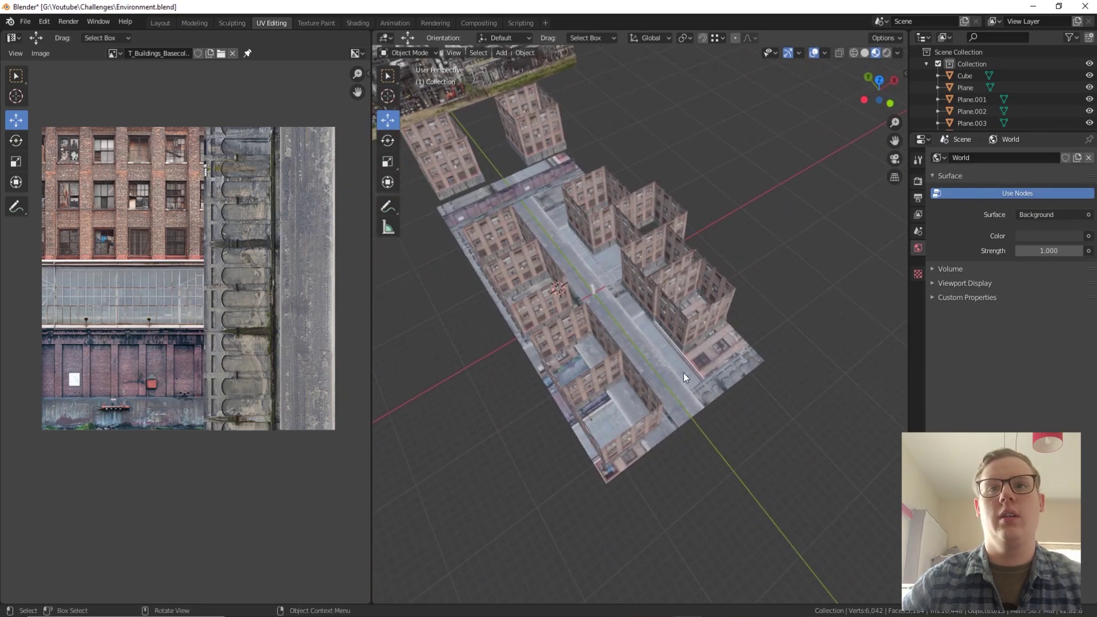
pyautogui.click(535, 179)
pyautogui.rightClick(491, 203)
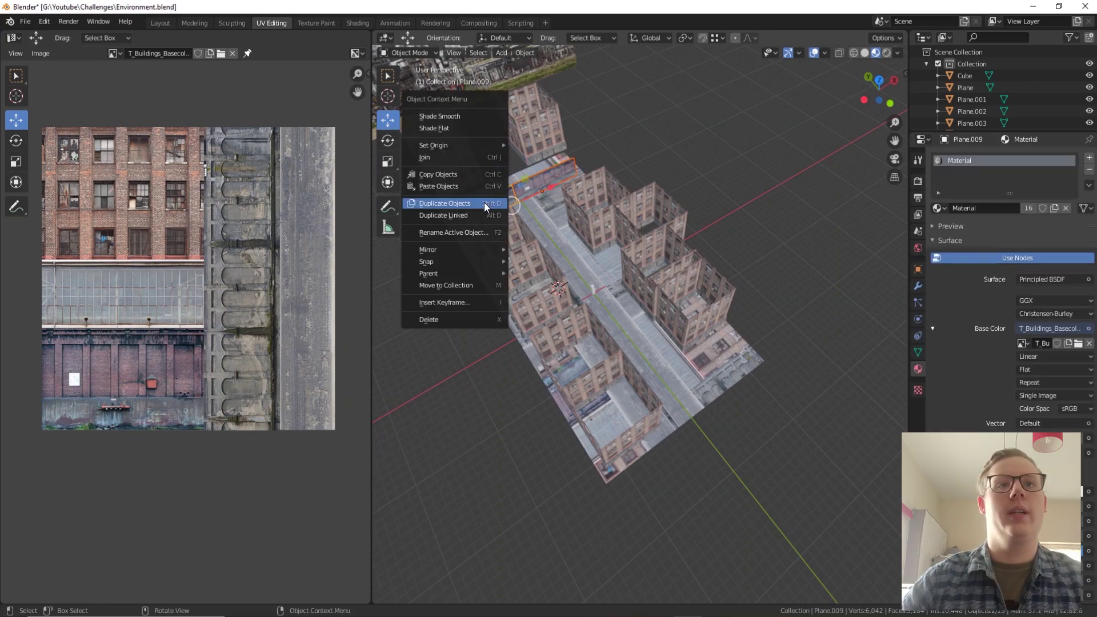
pyautogui.click(484, 202)
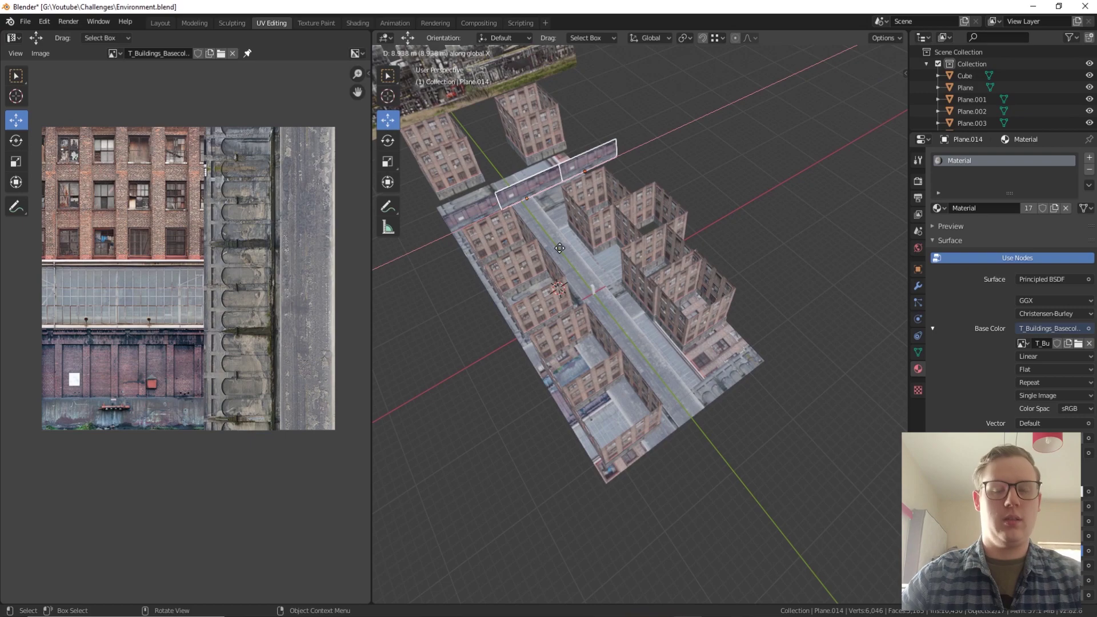
pyautogui.press('y')
pyautogui.click(731, 405)
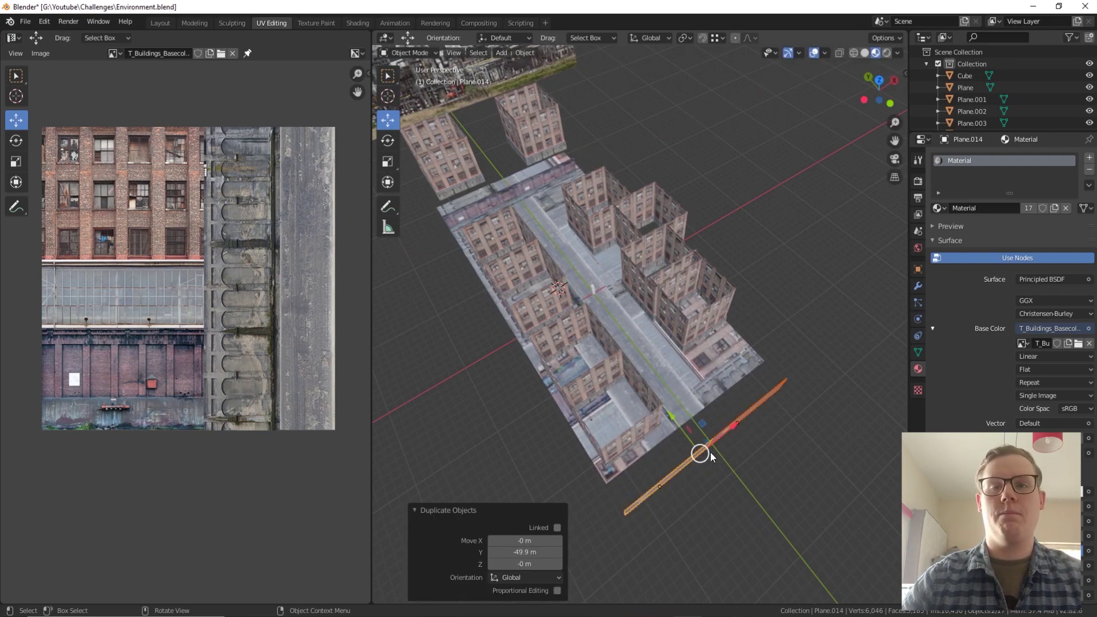
# Rotate the duplicated boundary wall -180° about Z so it faces back along the street
pyautogui.write('r90')
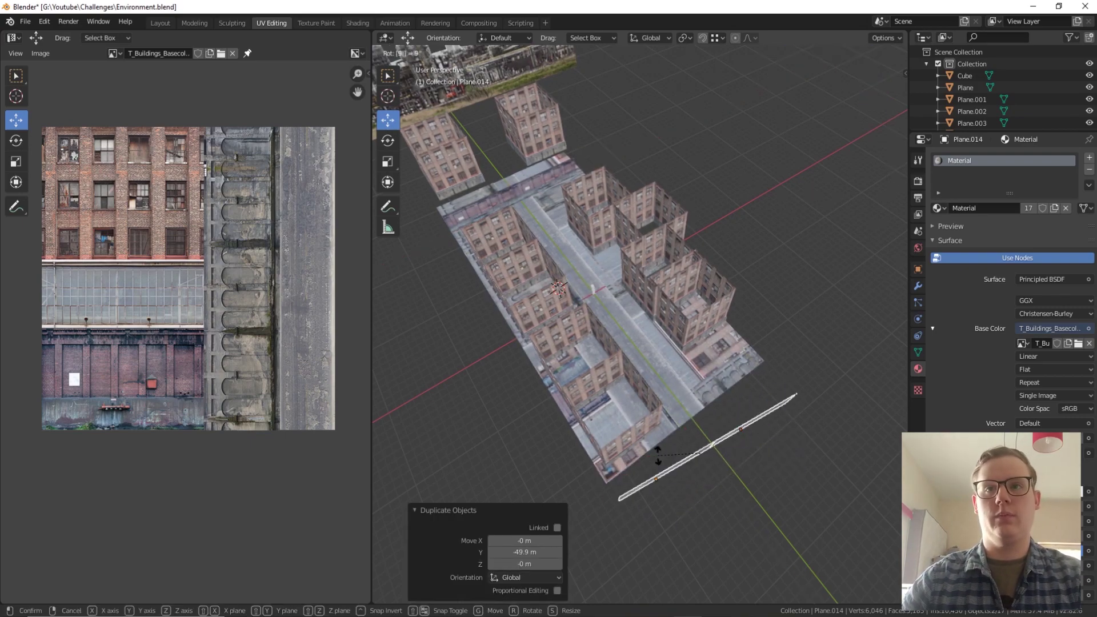
pyautogui.moveTo(688, 430); pyautogui.dragTo(520, 207, button='middle')
pyautogui.click(388, 139)
pyautogui.moveTo(762, 378); pyautogui.dragTo(830, 292)
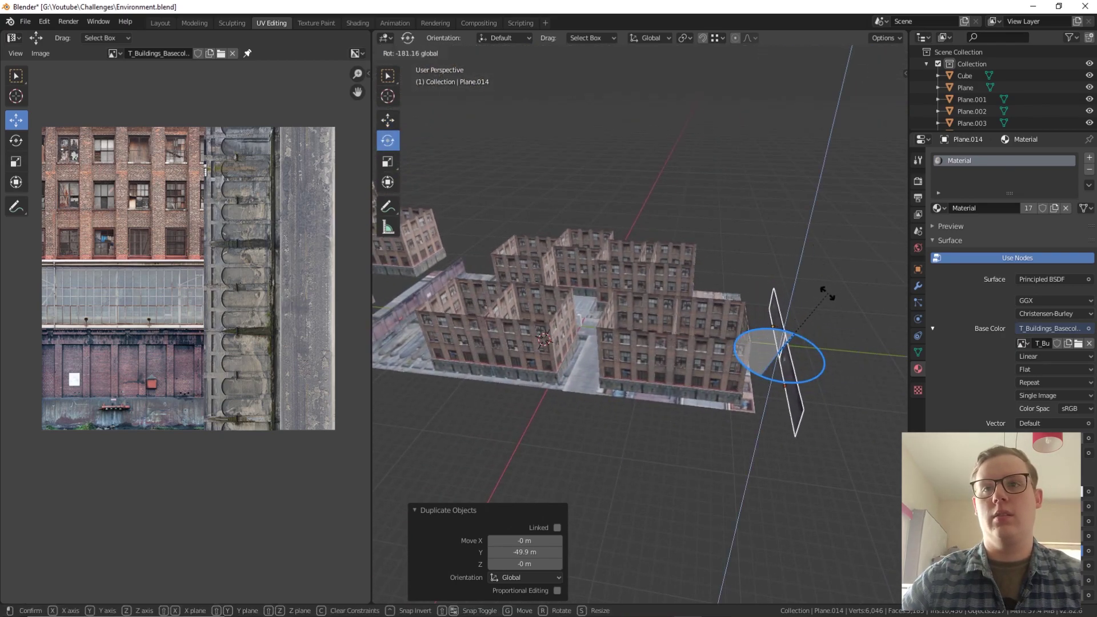
pyautogui.press('8')
pyautogui.press('0')
pyautogui.press('-')
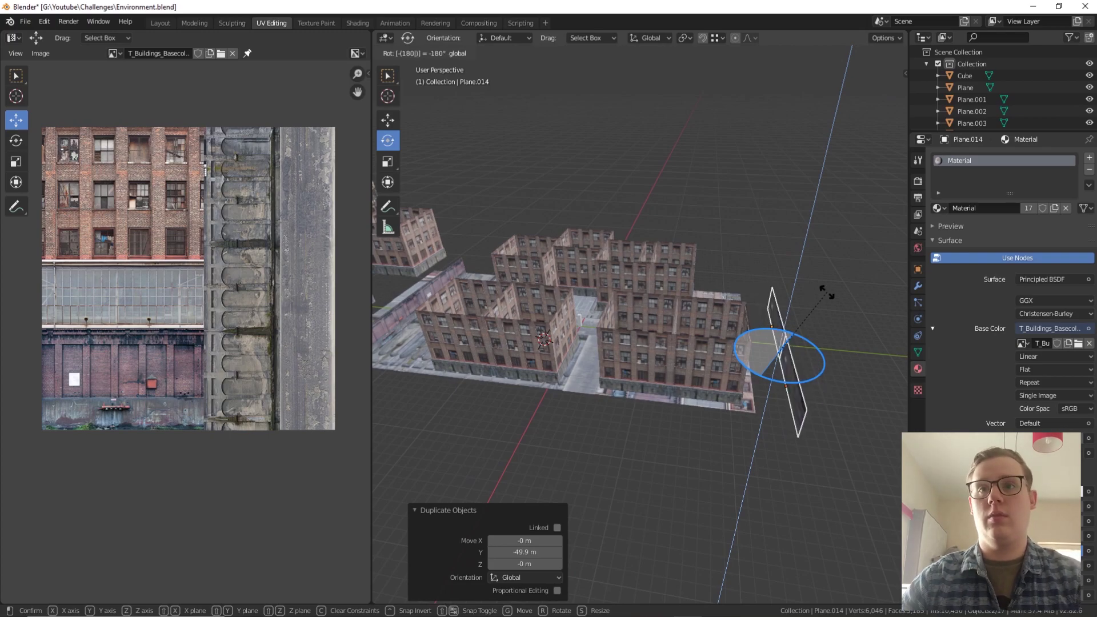
pyautogui.press('Return')
# Move the duplicated boundary wall about 5.46 m in Y to close off the street's open end
pyautogui.moveTo(784, 344); pyautogui.dragTo(878, 374, button='middle')
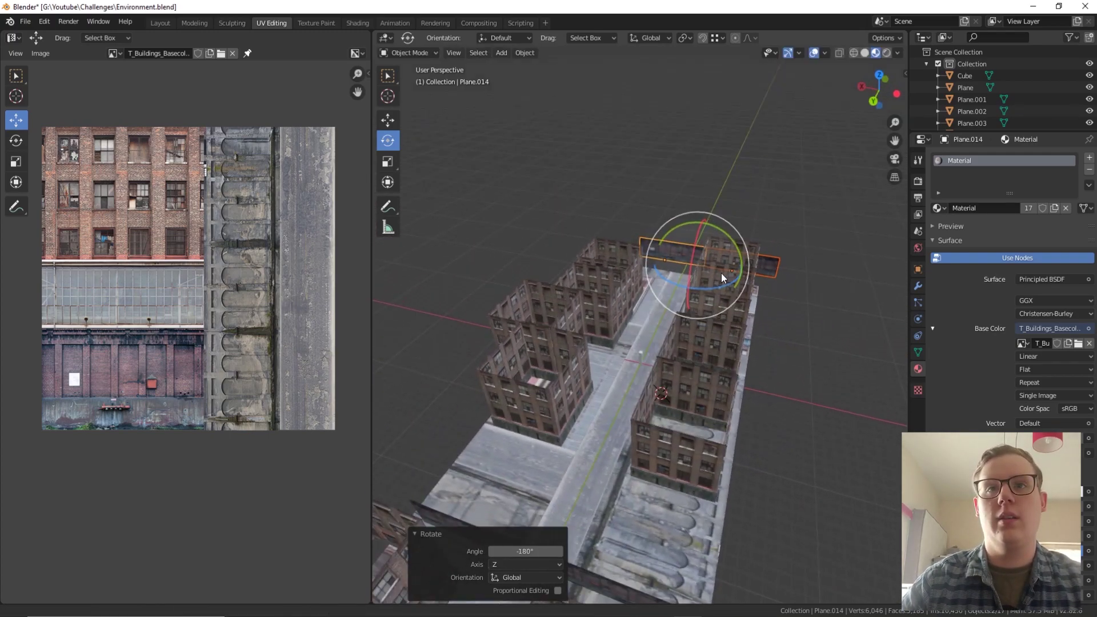
pyautogui.keyDown('shift'); pyautogui.moveTo(723, 272); pyautogui.dragTo(689, 352, button='middle'); pyautogui.keyUp('shift')
pyautogui.scroll(3, 690, 352)
pyautogui.scroll(1, 688, 347)
pyautogui.moveTo(712, 351); pyautogui.dragTo(663, 410)
pyautogui.moveTo(663, 410); pyautogui.dragTo(722, 351, button='middle')
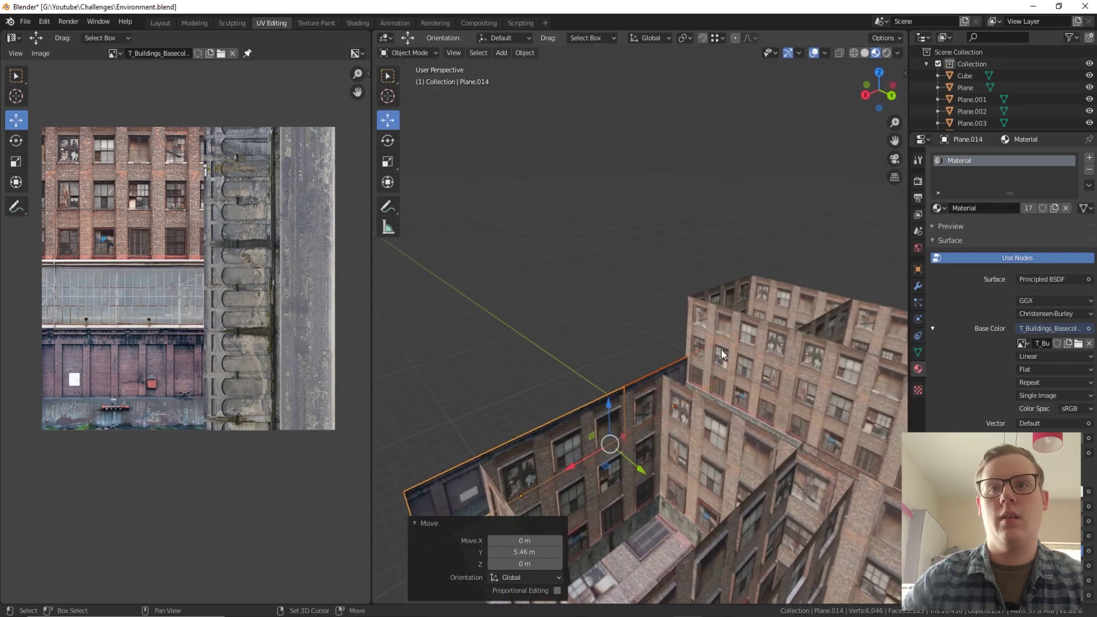
# Duplicate the brick building block beside the new boundary wall and place the copy beyond the wall
pyautogui.click(731, 343)
pyautogui.rightClick(809, 378)
pyautogui.click(816, 369)
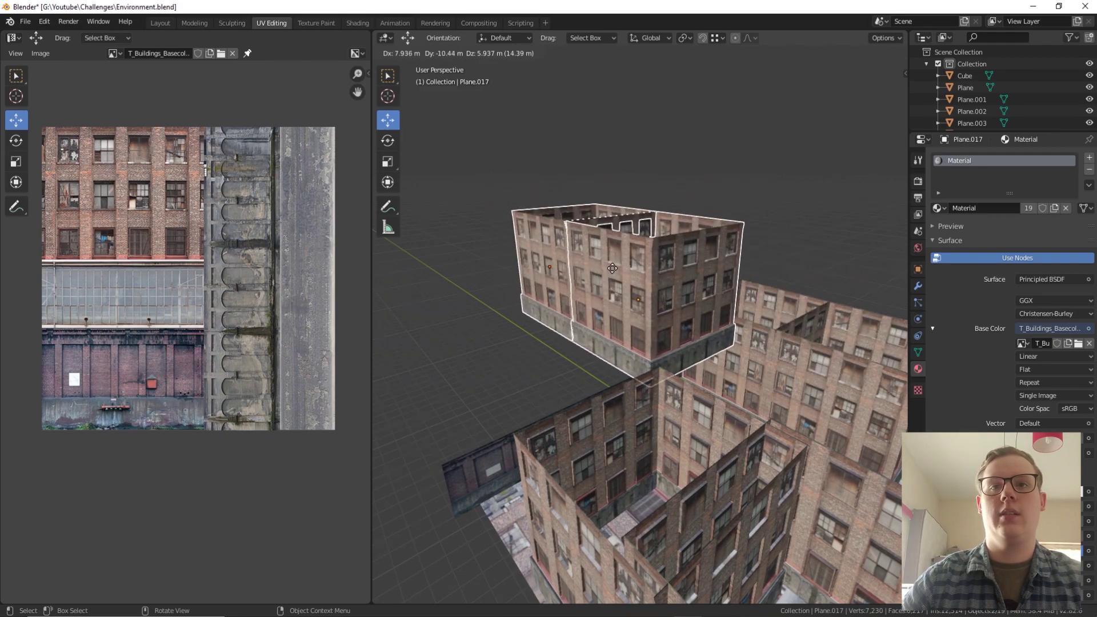
pyautogui.click(609, 264)
pyautogui.moveTo(582, 296); pyautogui.dragTo(676, 295)
pyautogui.moveTo(719, 292); pyautogui.dragTo(692, 282, button='middle')
# Lower the duplicated building block behind the boundary wall and shift it about -2.82 m in X to fill the street's end
pyautogui.click(641, 255)
pyautogui.moveTo(526, 245); pyautogui.dragTo(619, 276, button='middle')
pyautogui.hotkey('shift', 'space')
pyautogui.press('g')
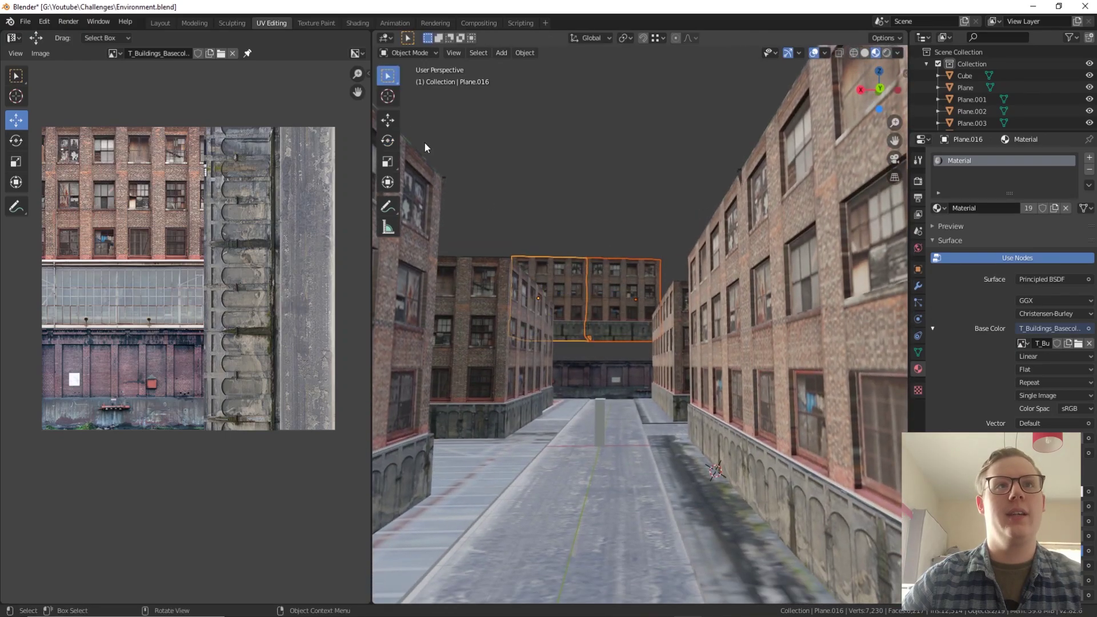
pyautogui.moveTo(588, 250); pyautogui.dragTo(593, 284)
pyautogui.moveTo(546, 338); pyautogui.dragTo(578, 333)
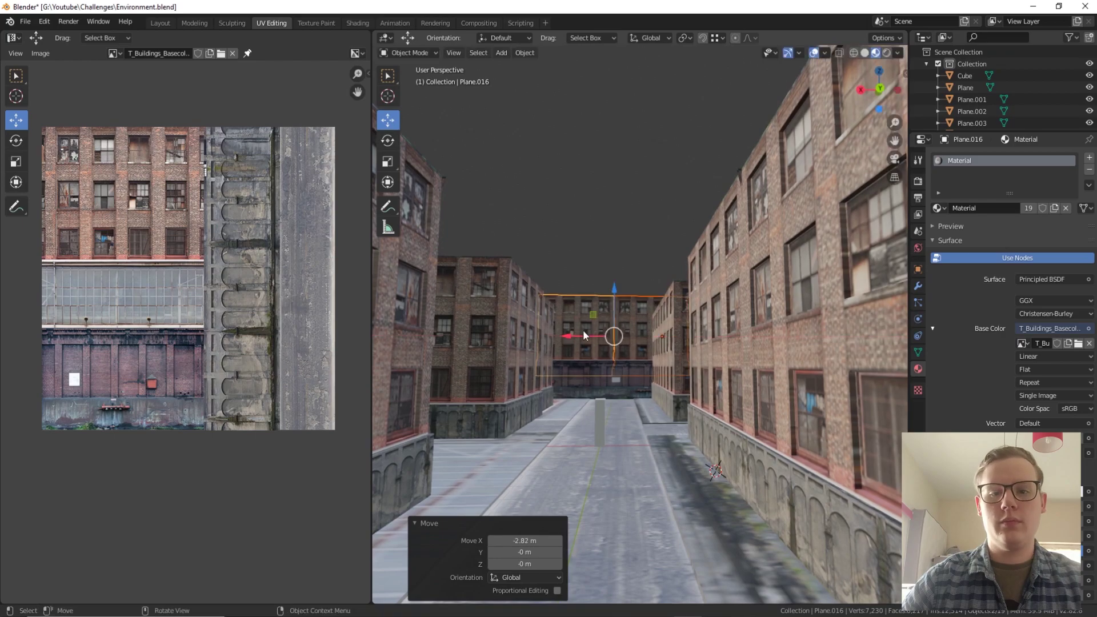
# Check the street towards both closed ends, and select every object in the environment
pyautogui.scroll(5, 628, 252)
pyautogui.scroll(-10, 627, 253)
pyautogui.moveTo(627, 253); pyautogui.dragTo(714, 236, button='middle')
pyautogui.scroll(3, 673, 200)
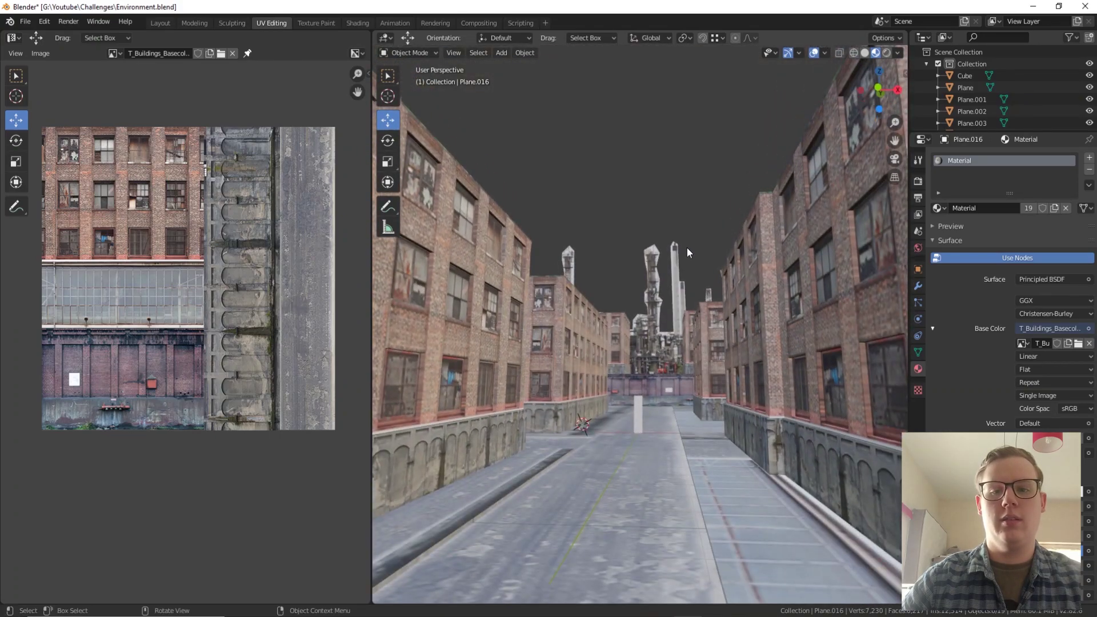
pyautogui.scroll(-10, 687, 248)
pyautogui.moveTo(611, 214); pyautogui.dragTo(719, 296, button='middle')
pyautogui.press('a')
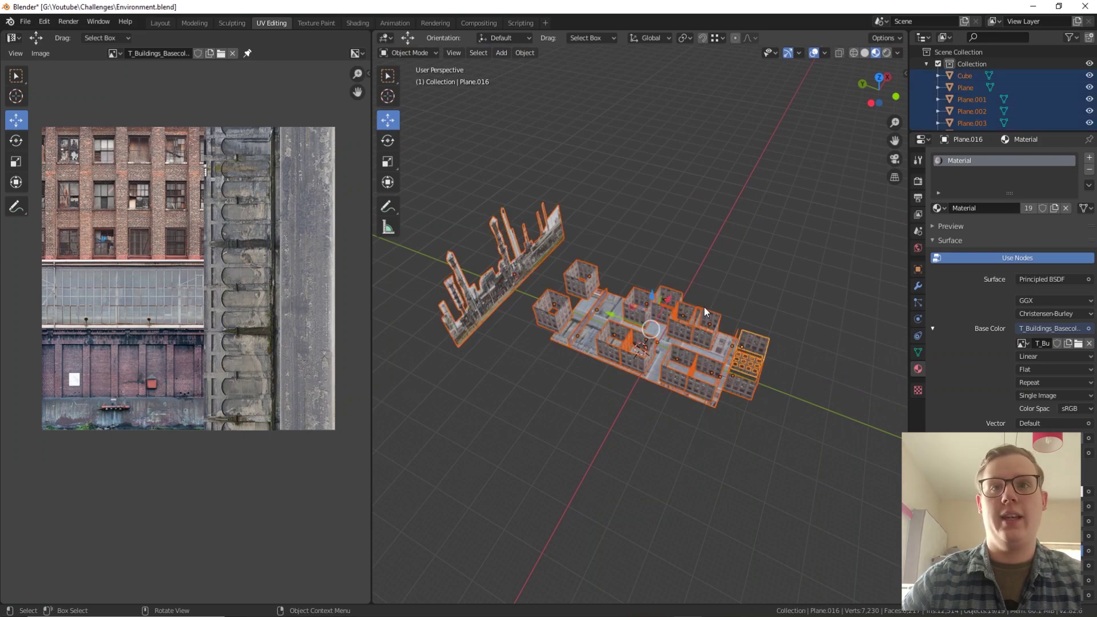
# Start an FBX export and create a folder named fbx inside Challenges as its destination
pyautogui.click(25, 21)
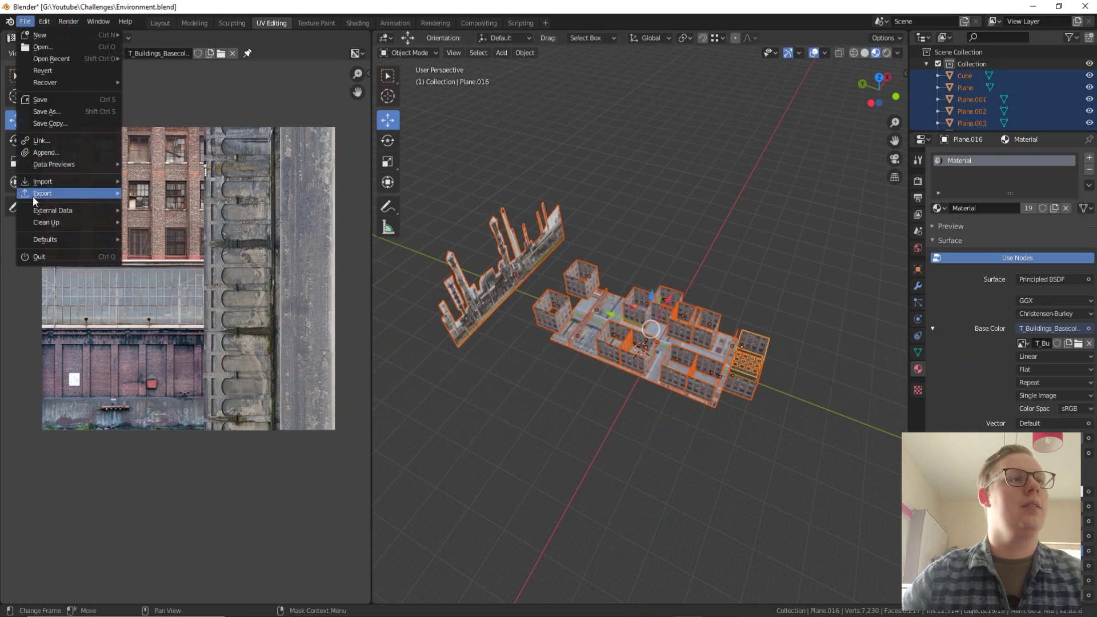
pyautogui.moveTo(80, 195)
pyautogui.click(186, 265)
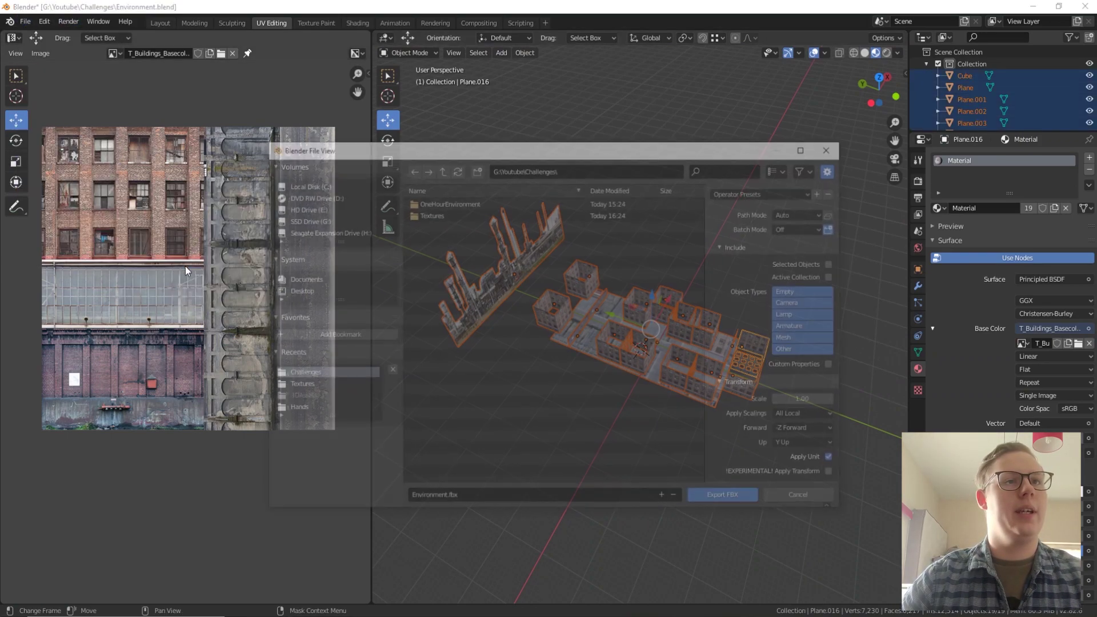
pyautogui.rightClick(454, 236)
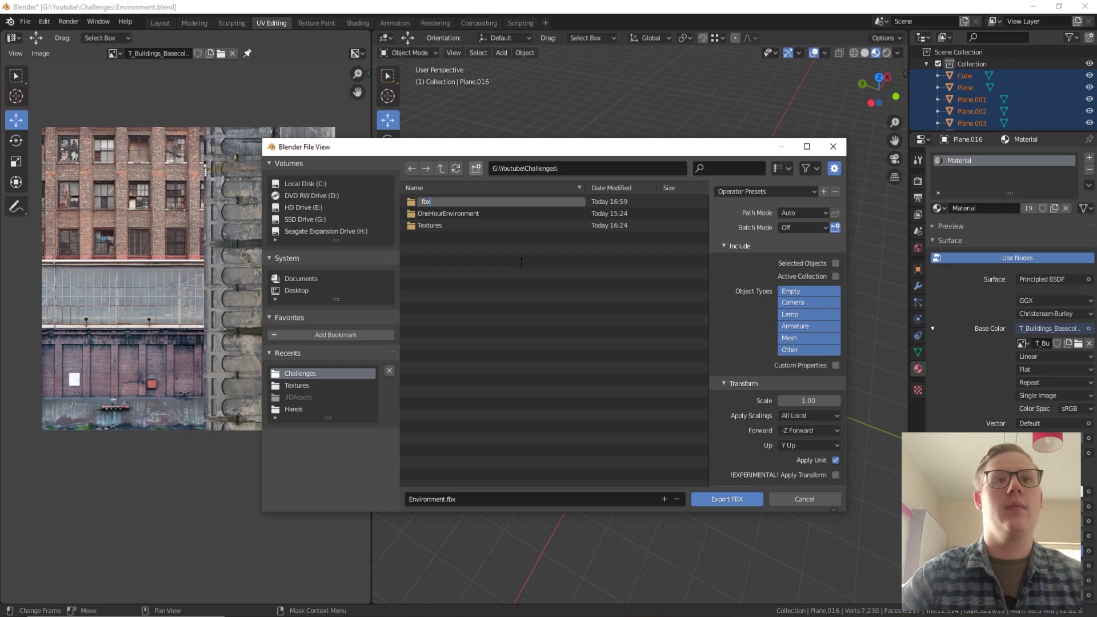
pyautogui.press('Return')
pyautogui.doubleClick(515, 203)
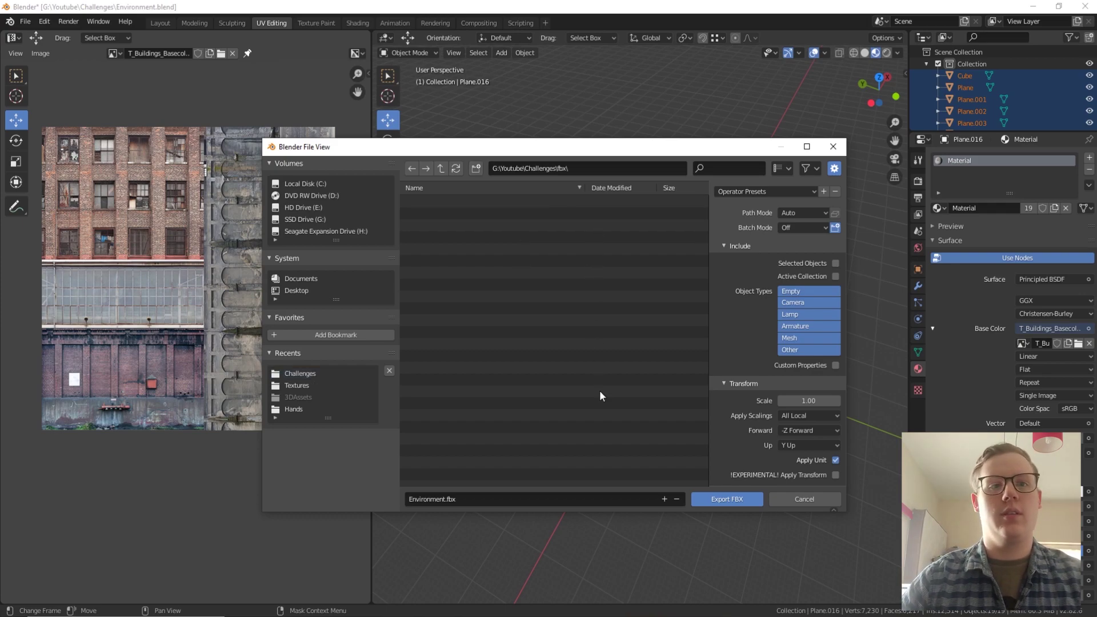
# Limit the FBX export to selected objects and export the scene as Environment.fbx
pyautogui.click(838, 263)
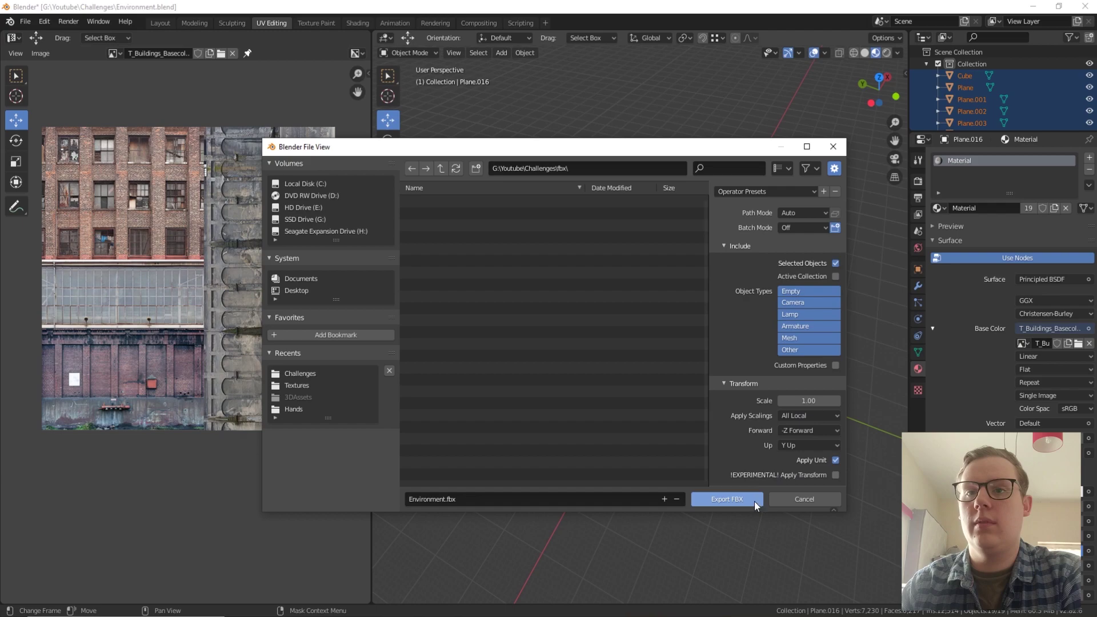
pyautogui.click(797, 448)
pyautogui.click(798, 448)
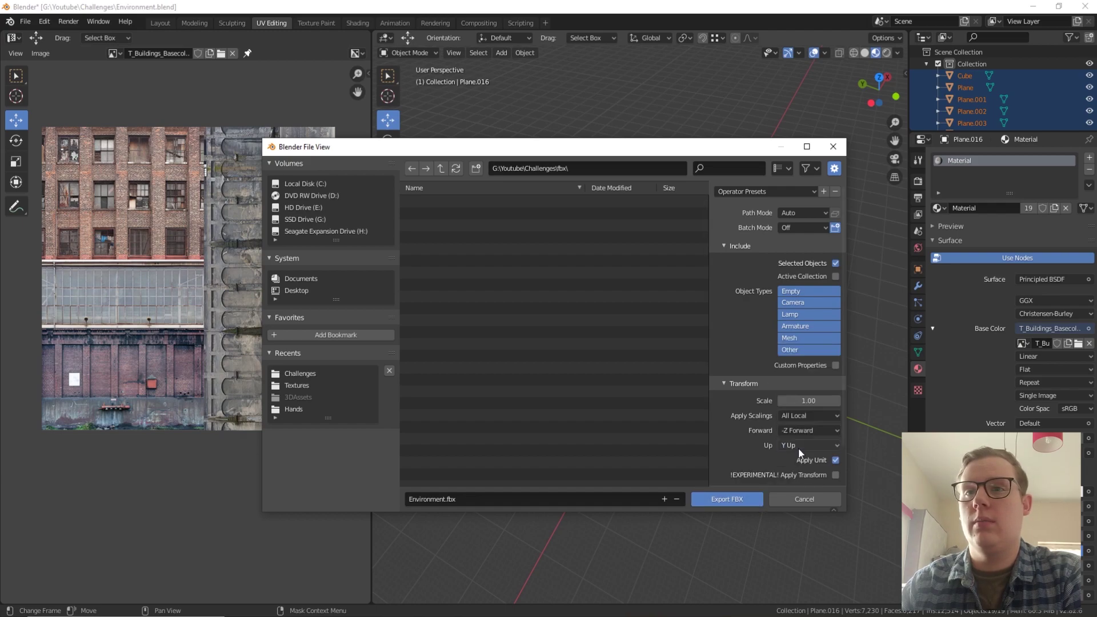
pyautogui.click(725, 501)
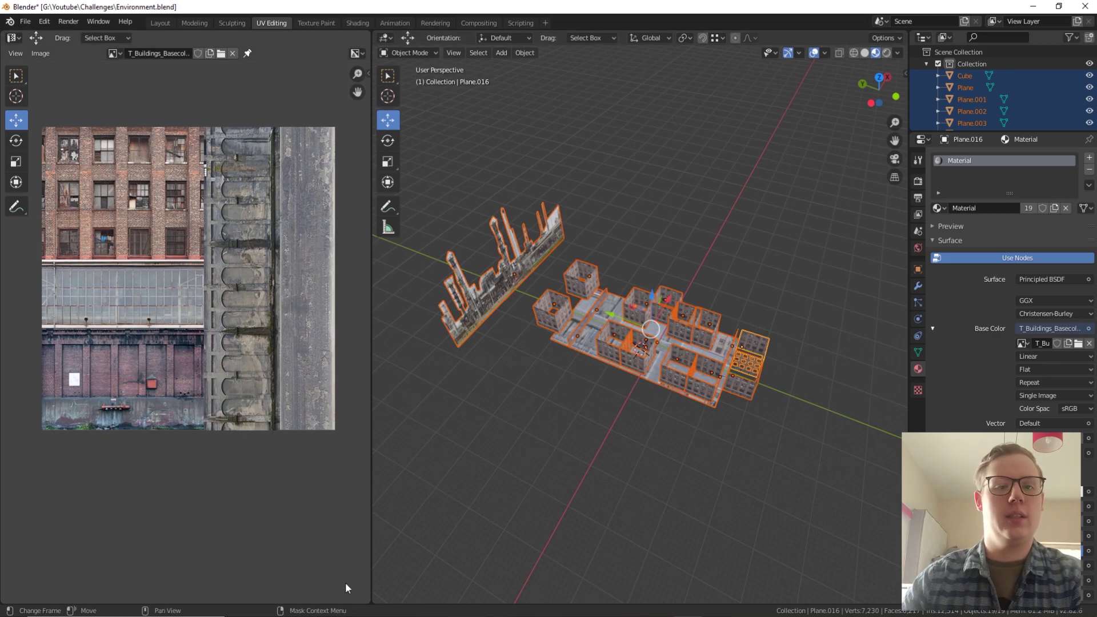
# Switch to Unreal Editor and delete all actors in the ArenaGeometry folder, from its cubes to the text render actors
pyautogui.click(611, 616)
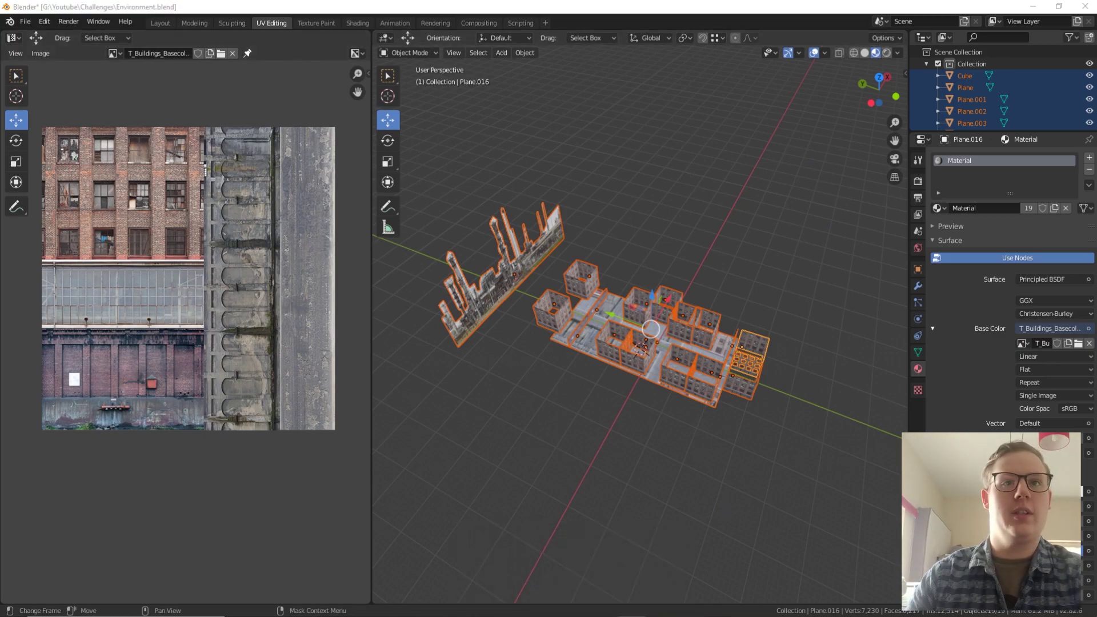
pyautogui.click(961, 112)
pyautogui.scroll(-10, 954, 267)
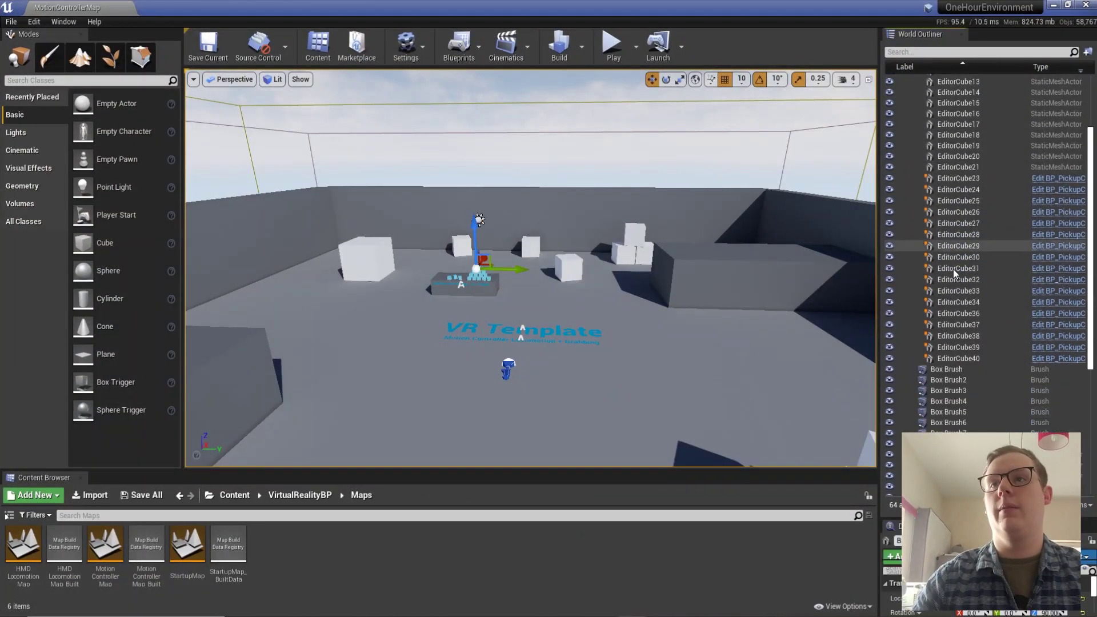
pyautogui.keyDown('shift'); pyautogui.click(966, 265); pyautogui.keyUp('shift')
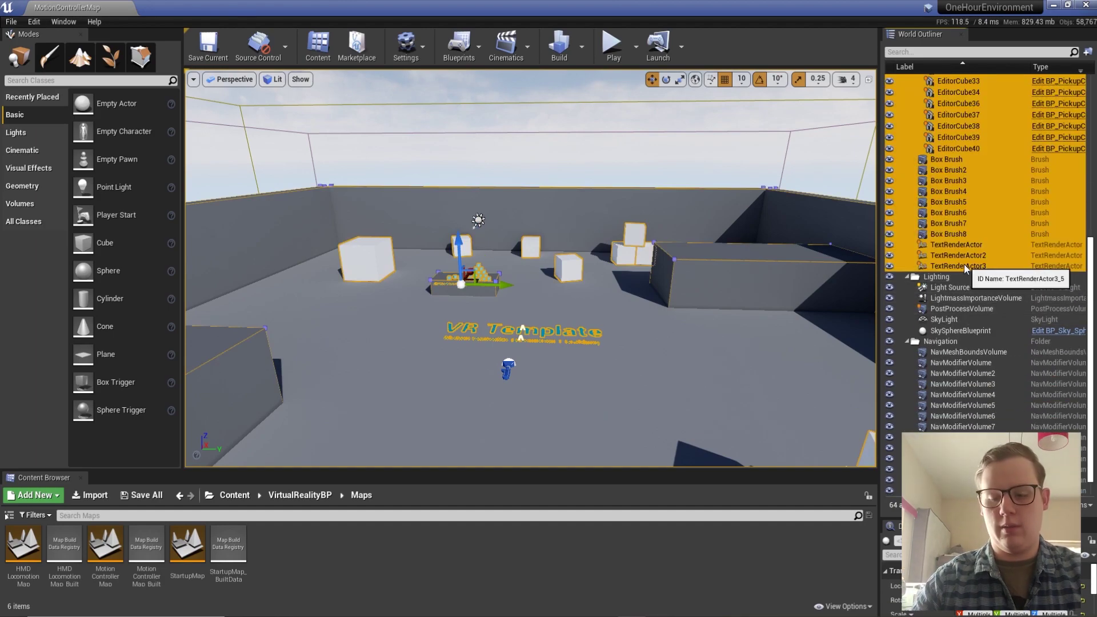
pyautogui.press('Delete')
# Delete the navigation mesh bounds and modifier volumes, and remove the PostProcessVolume from the level
pyautogui.click(951, 187)
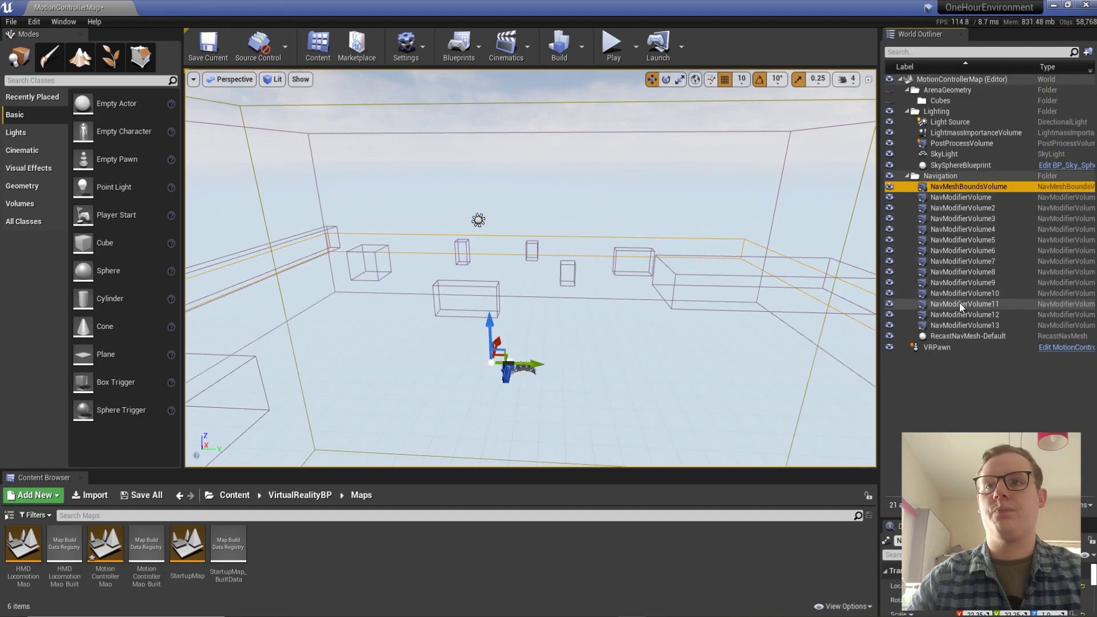
pyautogui.keyDown('shift'); pyautogui.click(964, 338); pyautogui.keyUp('shift')
pyautogui.press('Delete')
pyautogui.click(947, 200)
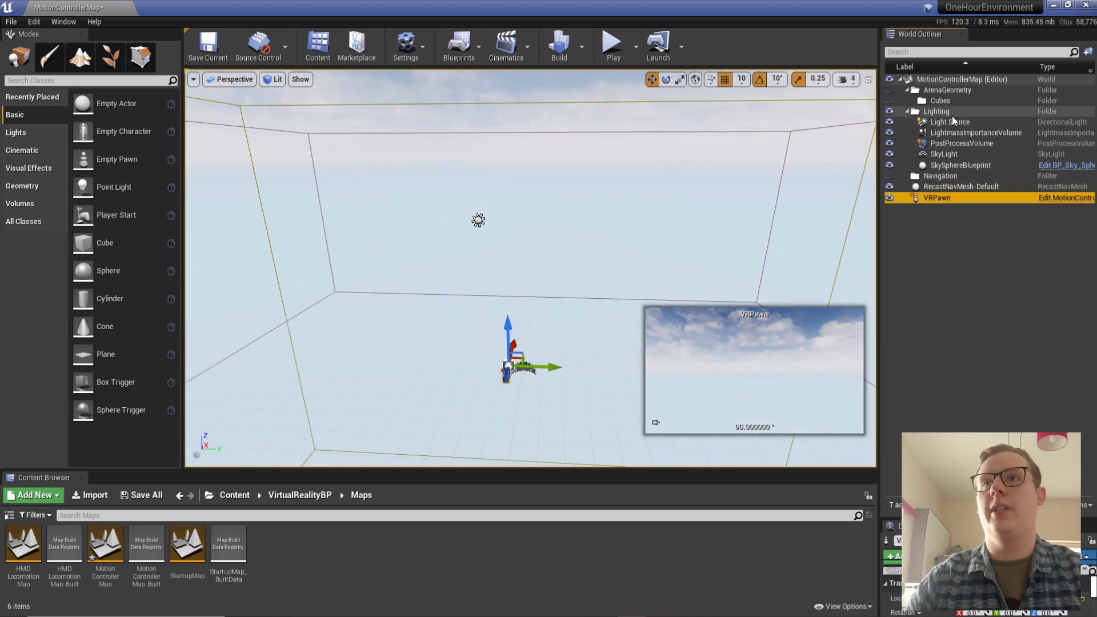
pyautogui.click(959, 144)
pyautogui.press('Delete')
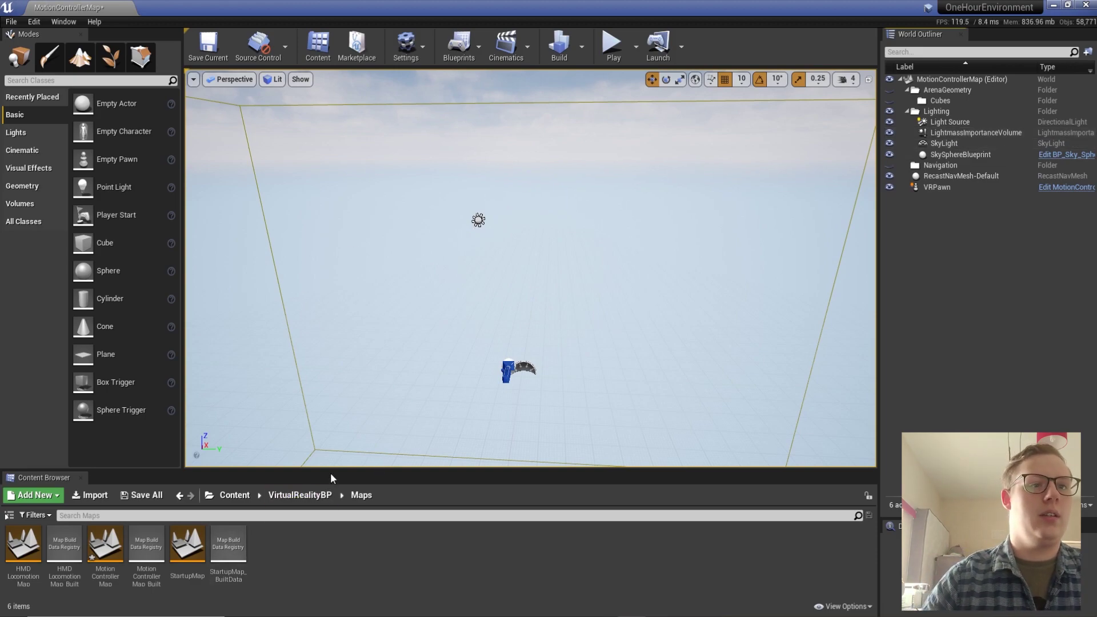
# Enlarge the Content Browser area and go up to the root Content folder
pyautogui.moveTo(331, 474); pyautogui.dragTo(331, 387)
pyautogui.click(91, 411)
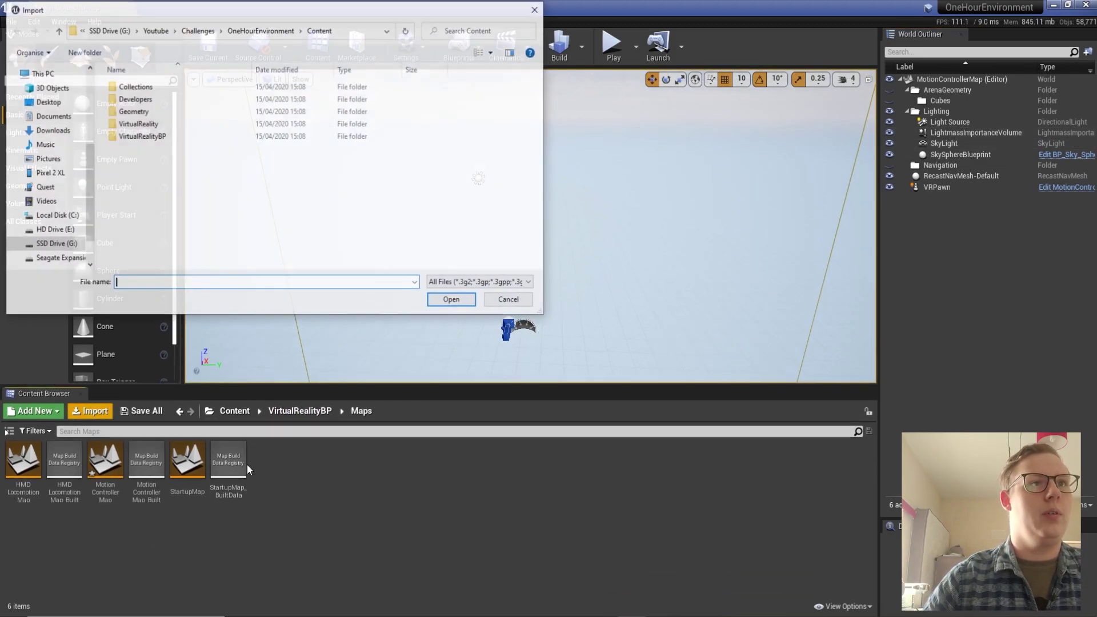
pyautogui.click(509, 302)
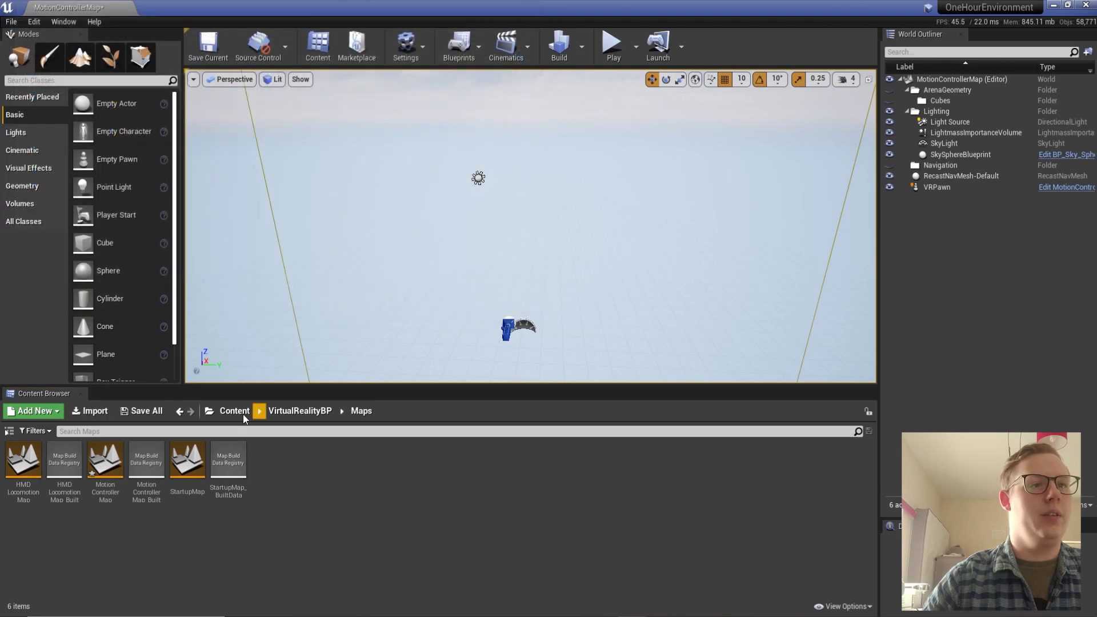
pyautogui.click(232, 412)
# Create a new folder named Environment in the Content folder
pyautogui.rightClick(163, 502)
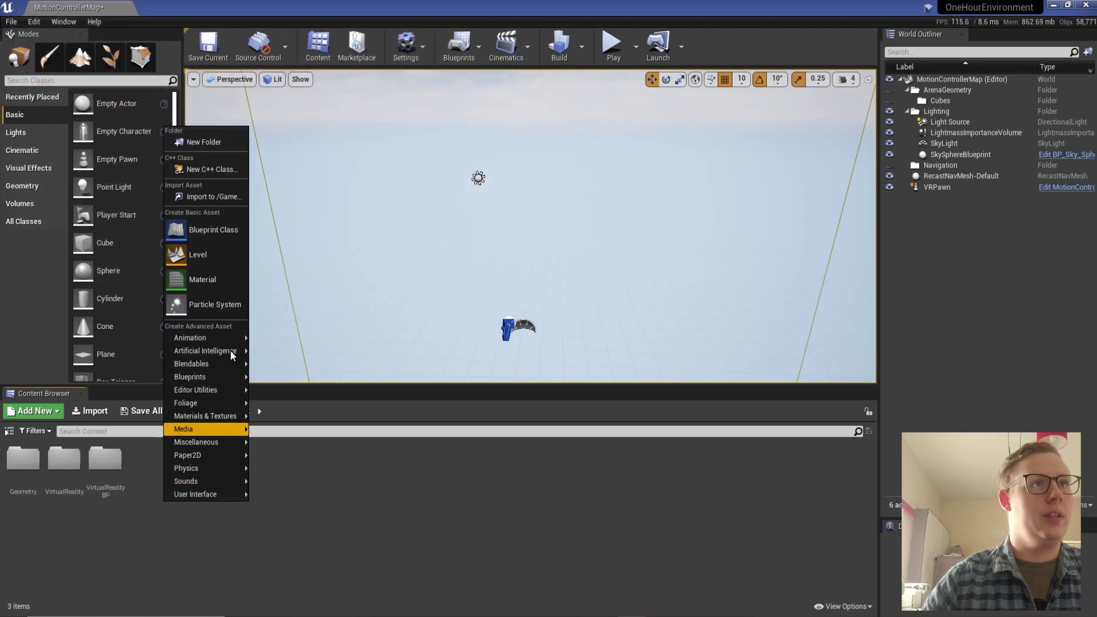
pyautogui.click(198, 142)
pyautogui.write('fbx')
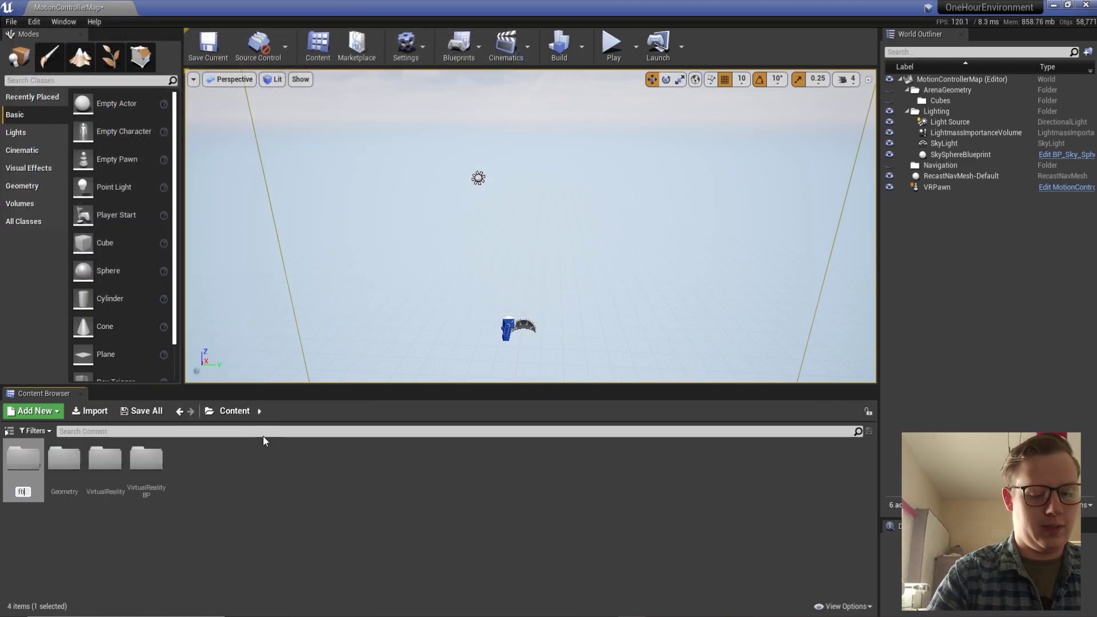
pyautogui.press('BackSpace')
pyautogui.press('BackSpace')
pyautogui.press('BackSpace')
pyautogui.write('eNVIRON')
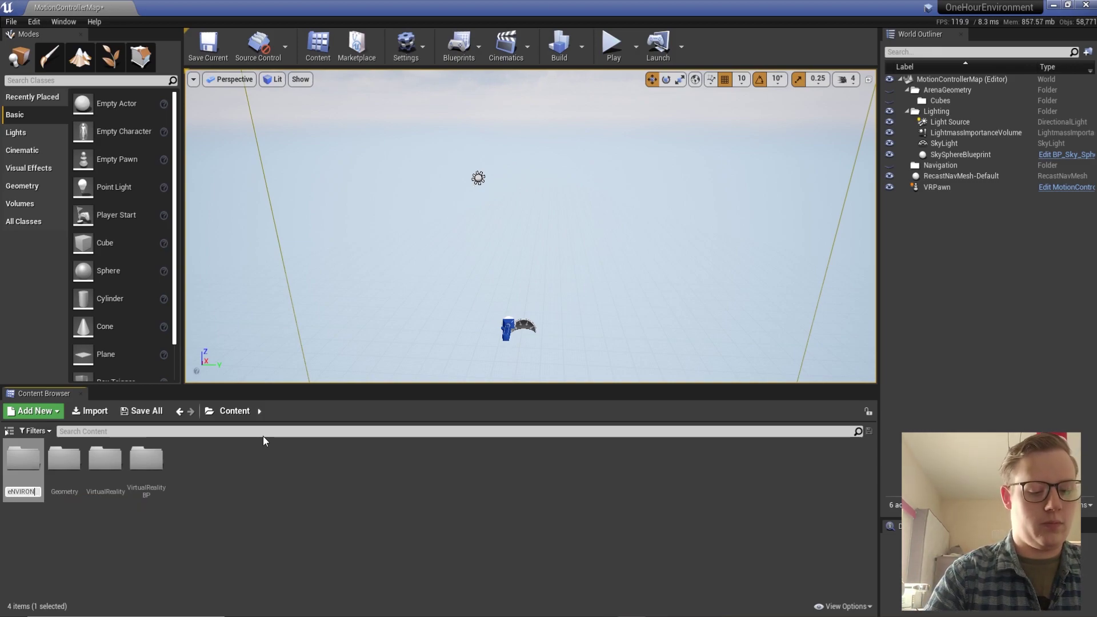
pyautogui.write('MENT')
pyautogui.press('BackSpace')
pyautogui.press('BackSpace')
pyautogui.press('BackSpace')
pyautogui.press('BackSpace')
pyautogui.press('BackSpace')
pyautogui.press('BackSpace')
pyautogui.press('BackSpace')
pyautogui.press('BackSpace')
pyautogui.press('BackSpace')
pyautogui.press('BackSpace')
pyautogui.press('BackSpace')
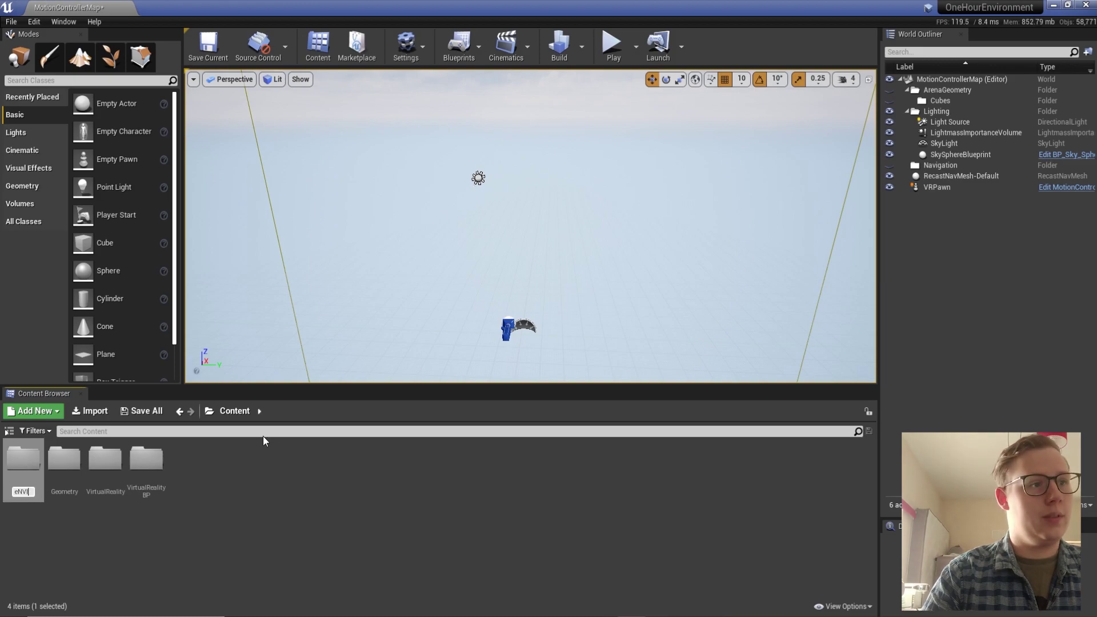
pyautogui.write('Environment')
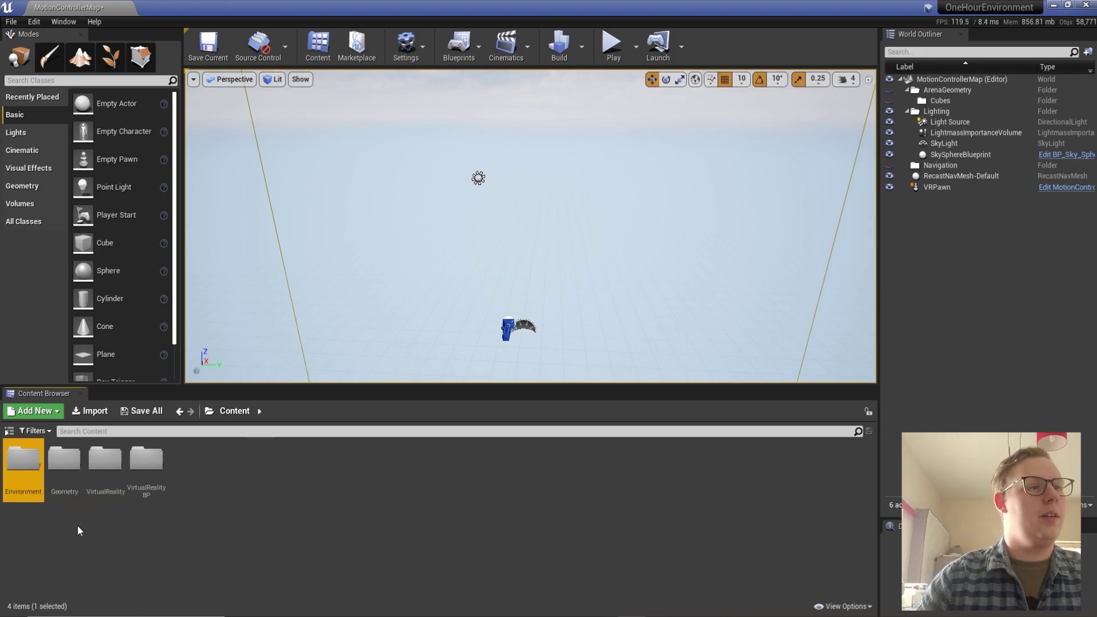
# Open the Environment folder and choose Environment.fbx from the Challenges\fbx folder for import into it
pyautogui.doubleClick(24, 453)
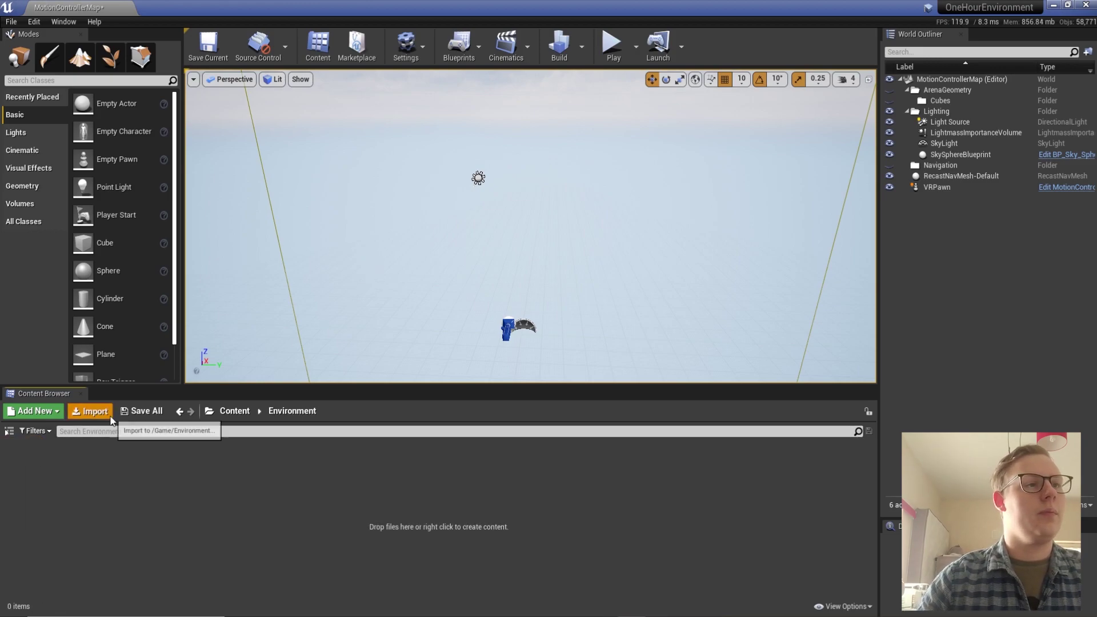
pyautogui.click(90, 411)
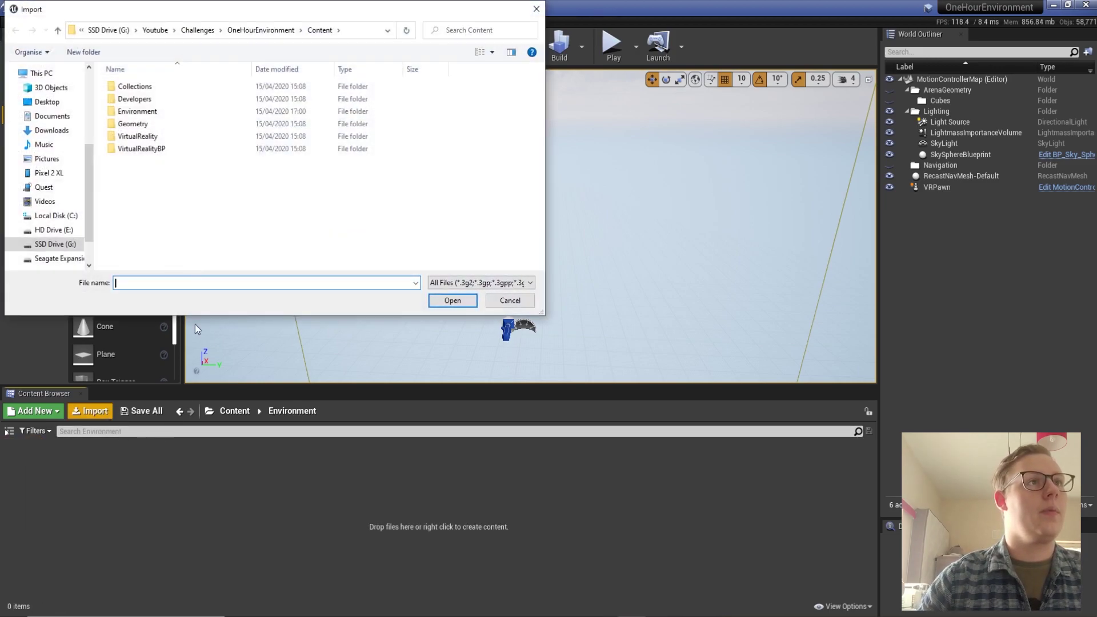
pyautogui.click(235, 30)
pyautogui.click(232, 30)
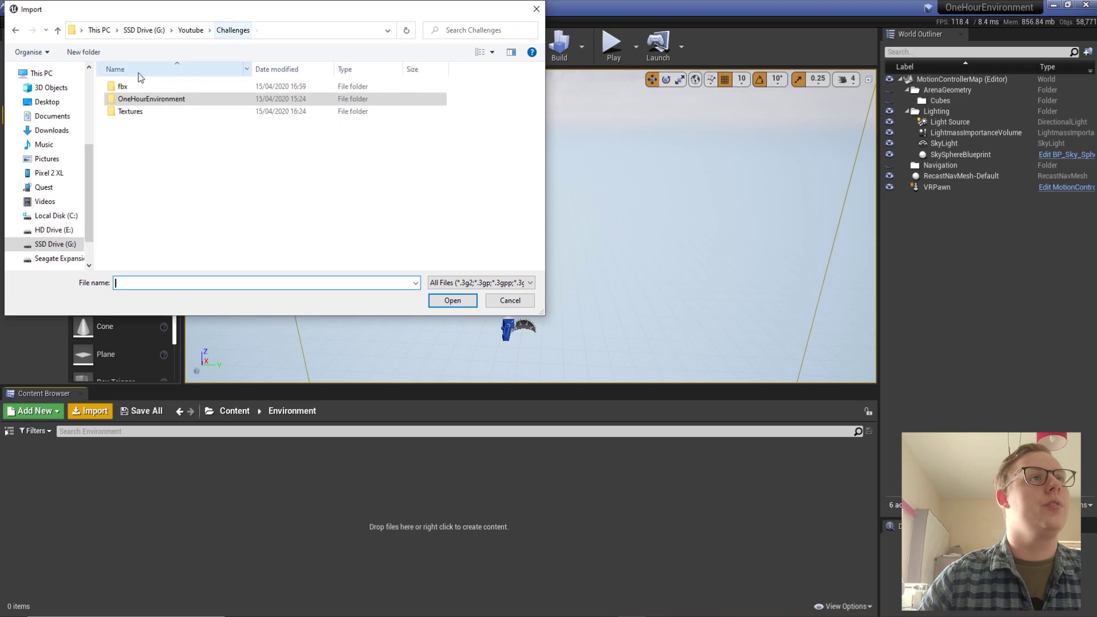
pyautogui.doubleClick(125, 87)
pyautogui.click(160, 89)
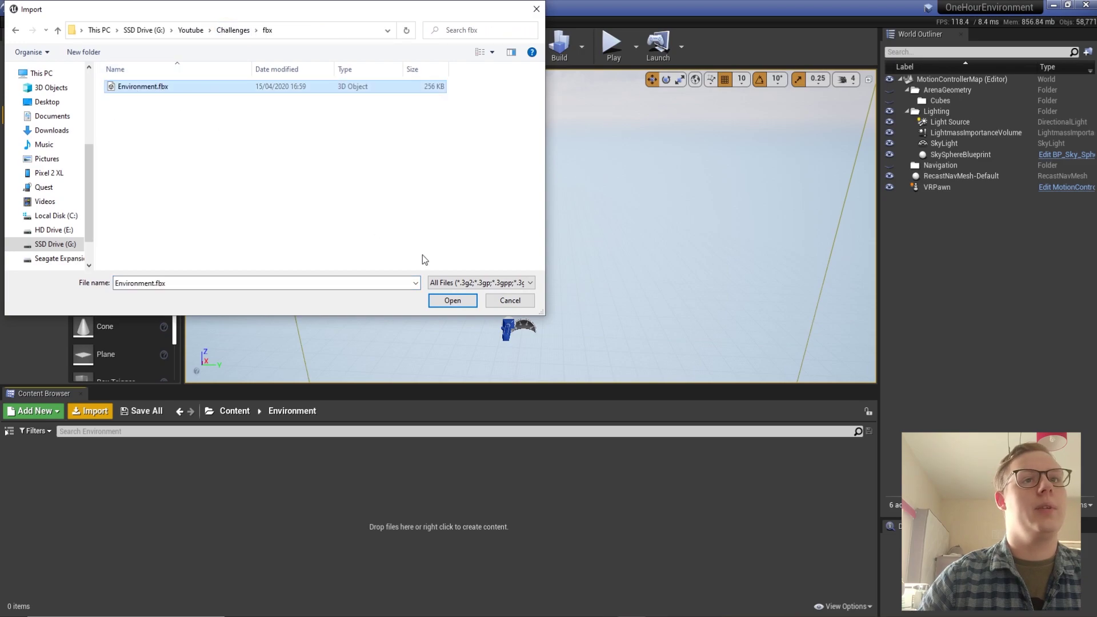
pyautogui.click(438, 297)
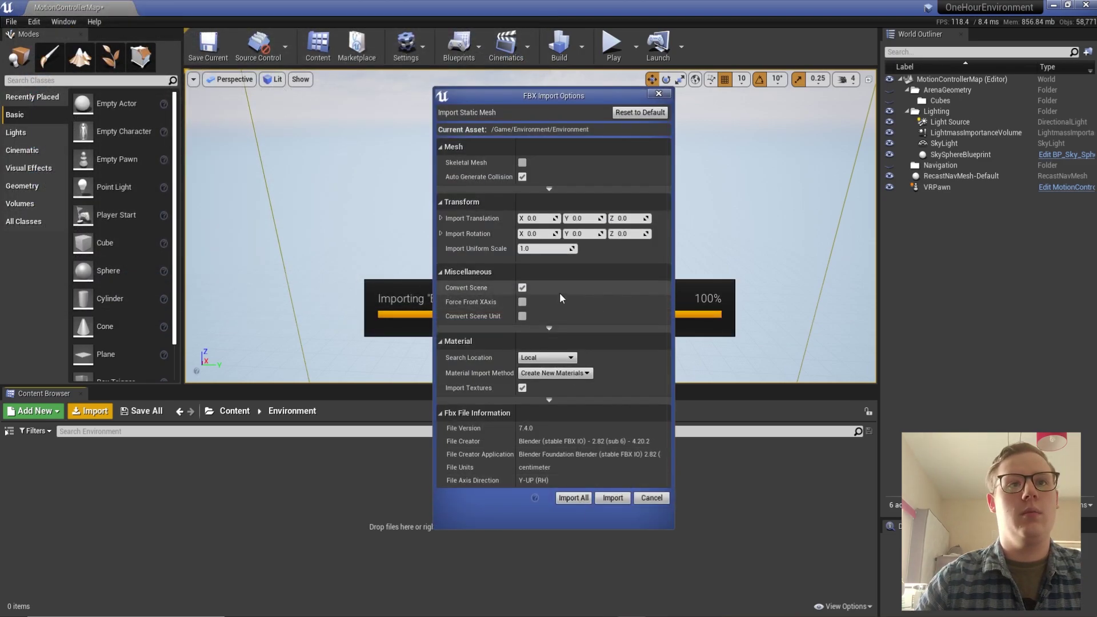
# Expand the advanced mesh import options, import everything from the FBX file, and switch back to Blender
pyautogui.click(549, 189)
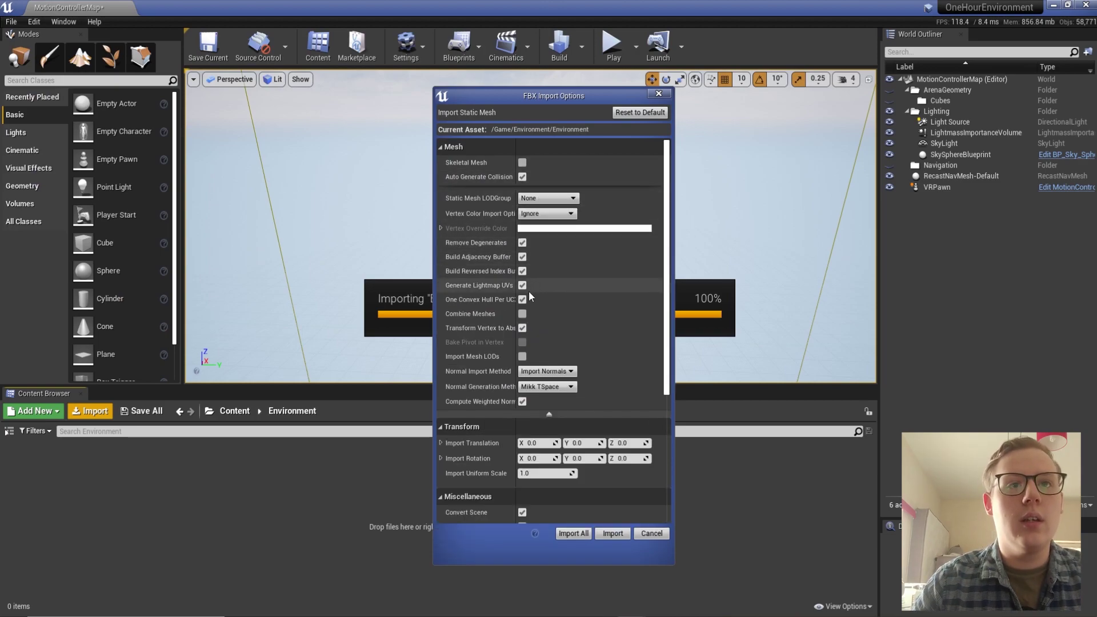
pyautogui.click(576, 533)
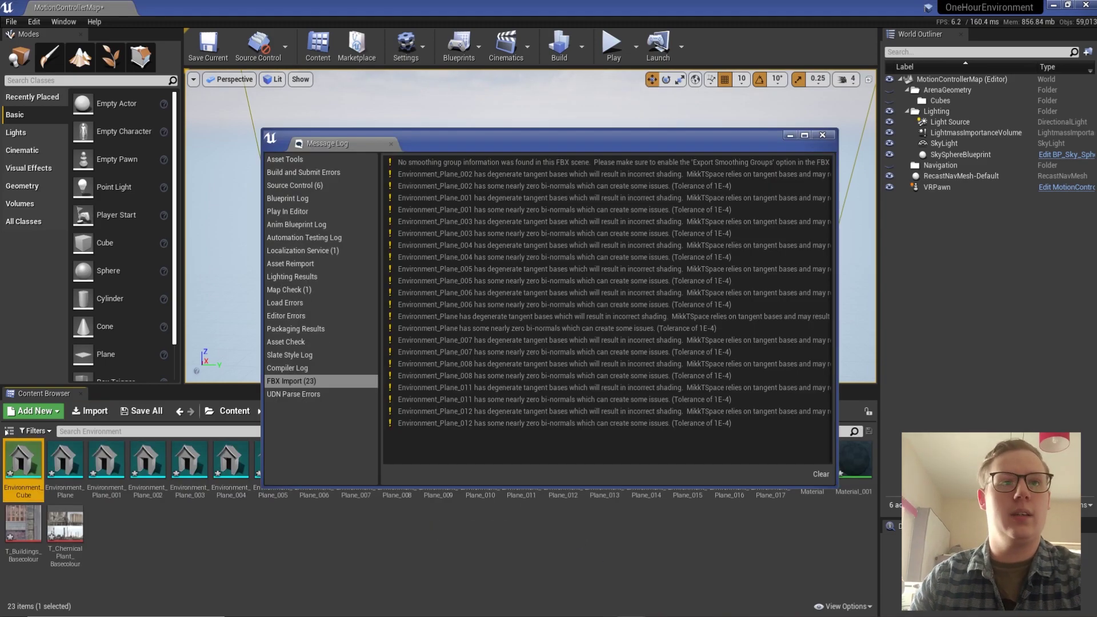
pyautogui.click(822, 134)
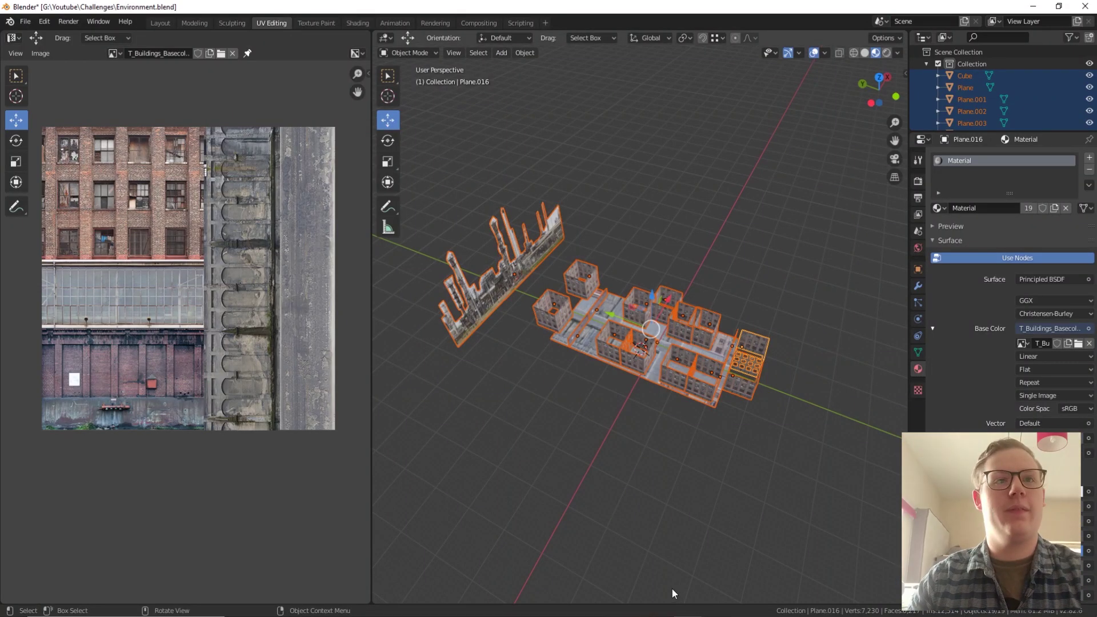
# Set the origin of all selected environment objects to the 3D cursor
pyautogui.rightClick(642, 330)
pyautogui.moveTo(625, 273)
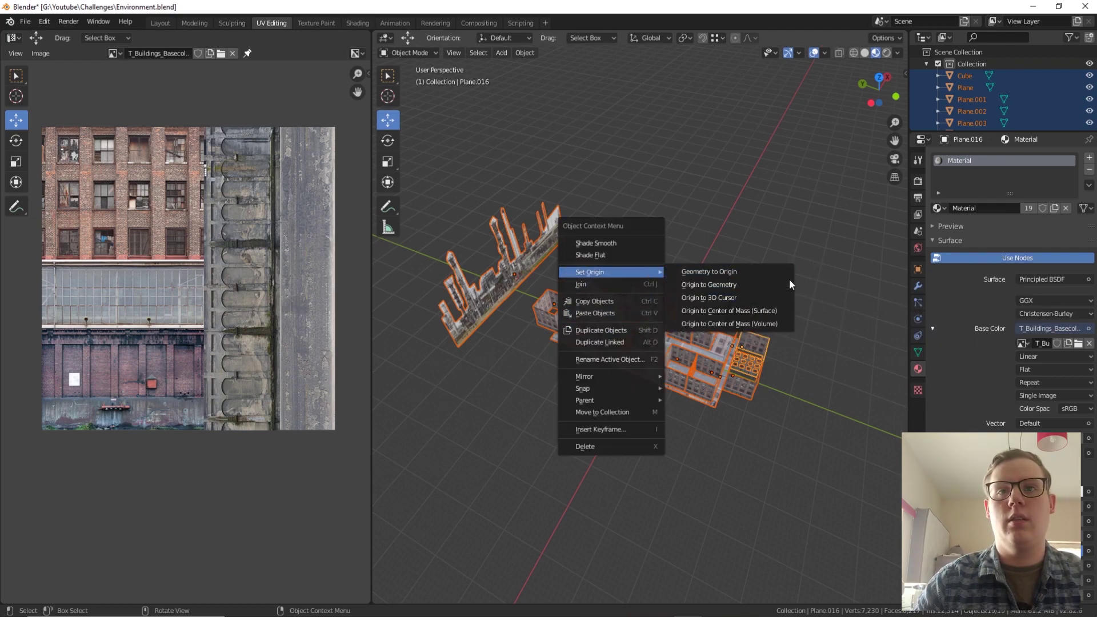
pyautogui.click(735, 296)
pyautogui.moveTo(745, 301); pyautogui.dragTo(655, 311, button='middle')
pyautogui.scroll(3, 640, 383)
pyautogui.scroll(-1, 640, 383)
pyautogui.moveTo(650, 374); pyautogui.dragTo(655, 409, button='middle')
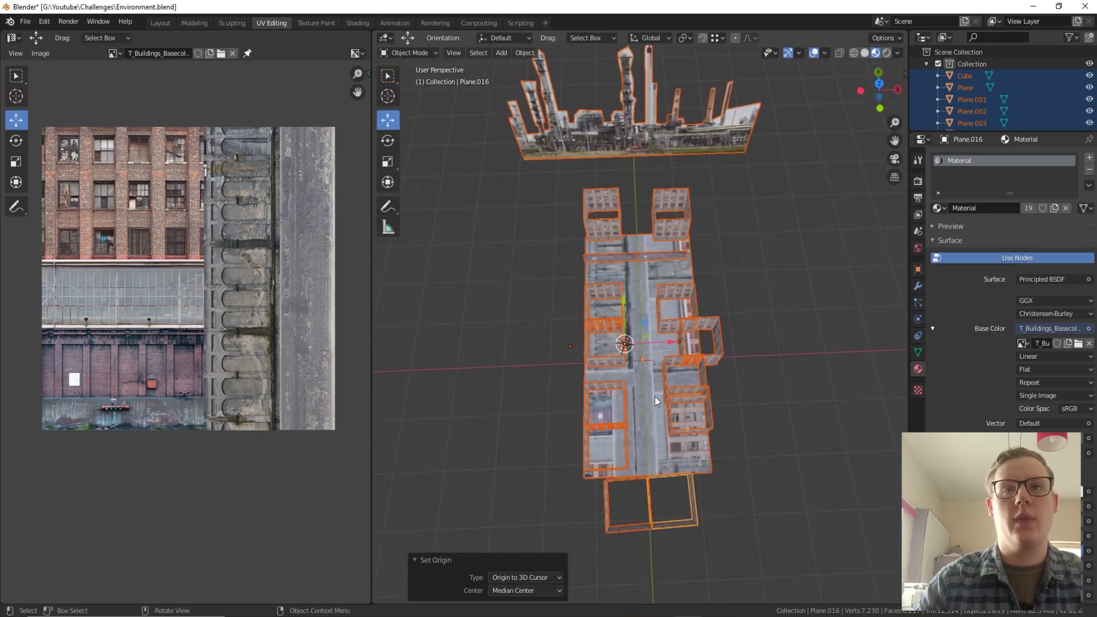
# Try to apply the object transforms to all selected environment objects
pyautogui.press('F3')
pyautogui.write('appl')
pyautogui.press('Return')
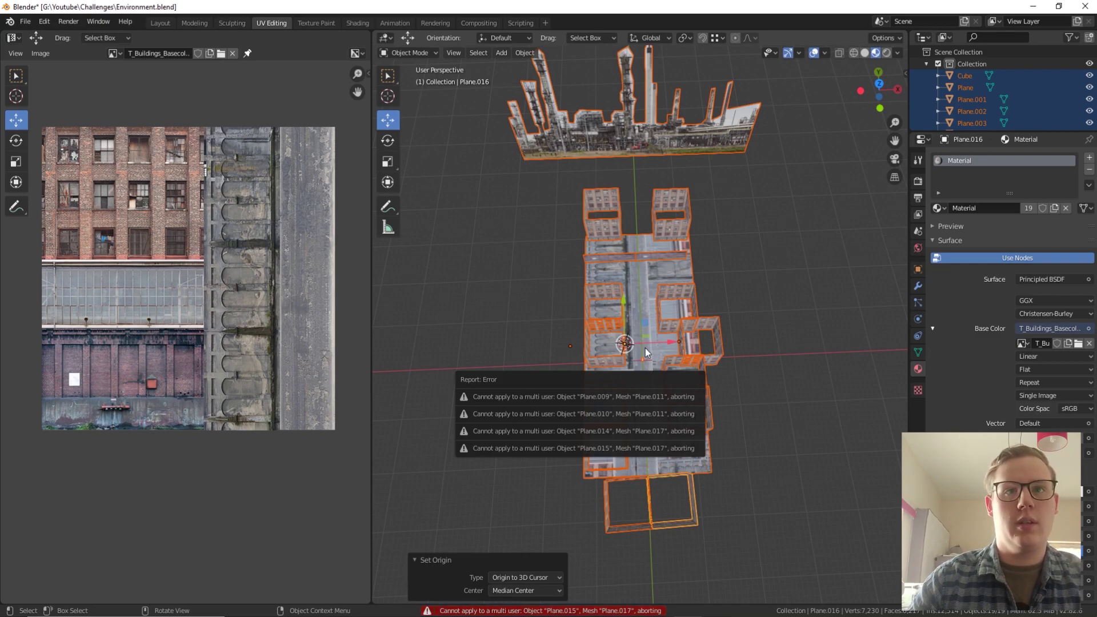
pyautogui.moveTo(653, 344); pyautogui.dragTo(660, 372, button='middle')
pyautogui.press('Tab')
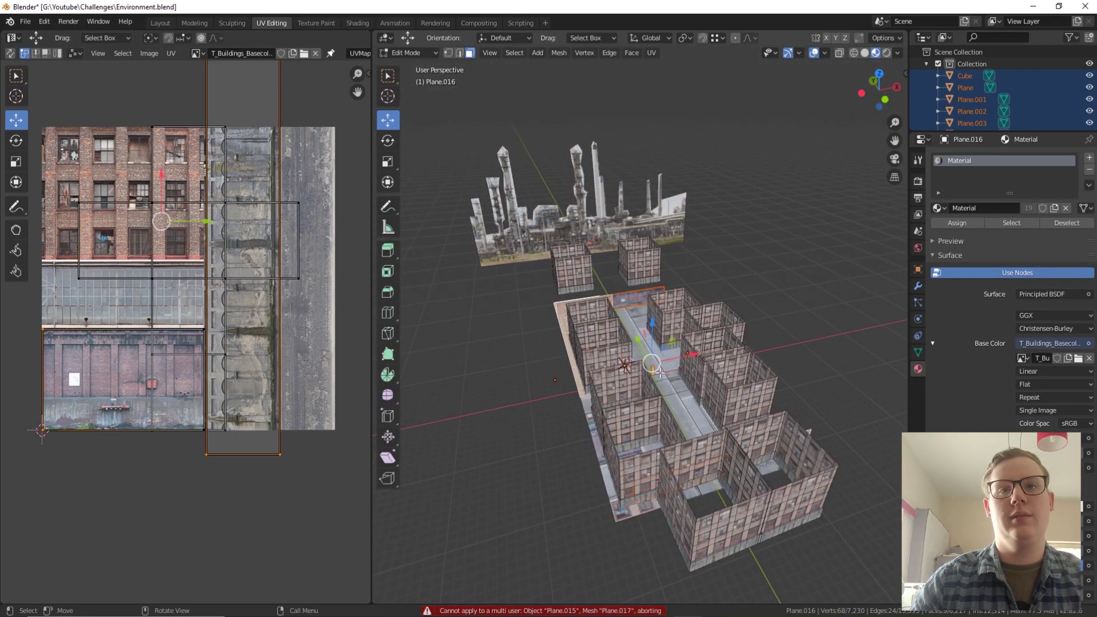
pyautogui.press('Tab')
# Set the origin of all selected environment objects to the 3D cursor in Object Mode
pyautogui.rightClick(663, 372)
pyautogui.moveTo(663, 372)
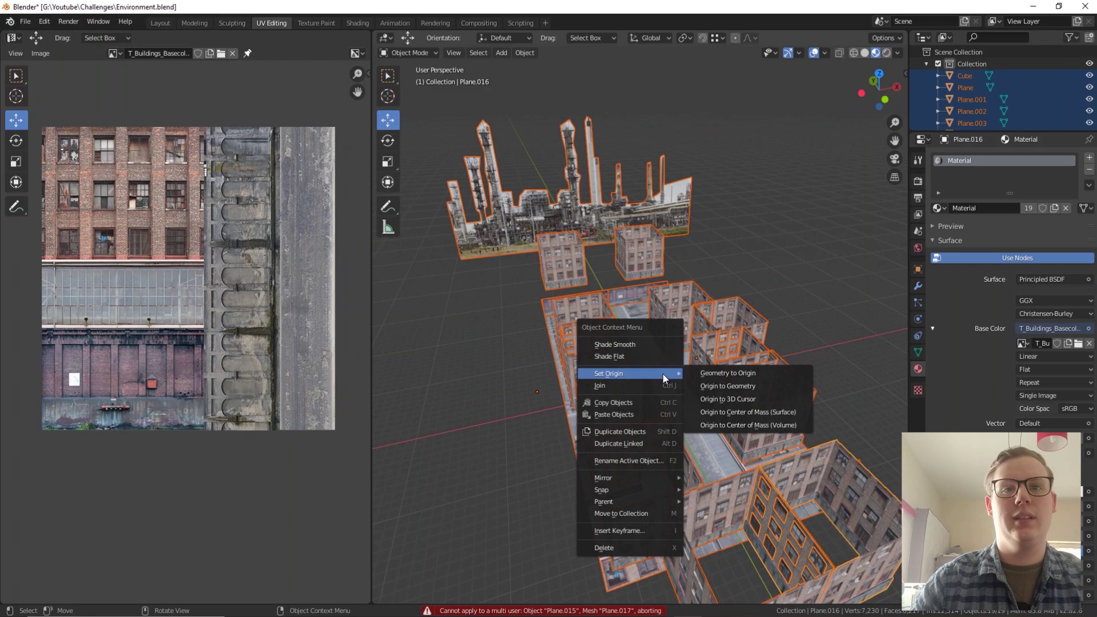
pyautogui.click(749, 399)
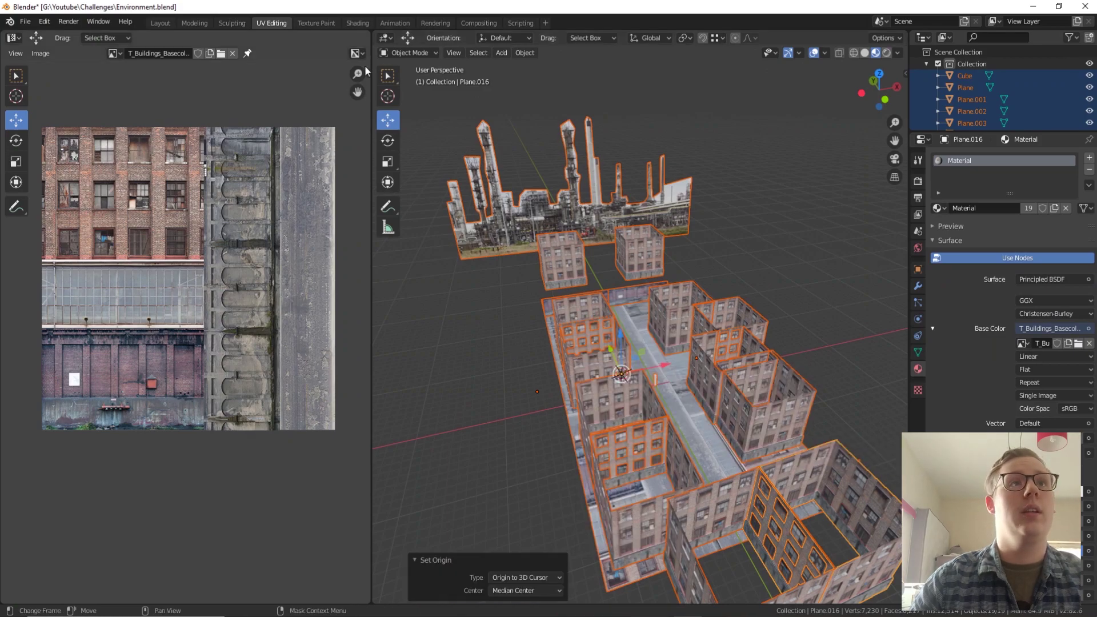
# Export the selected objects as FBX over Environment.fbx in the Challenges\fbx folder and switch to Unreal Editor
pyautogui.click(26, 23)
pyautogui.moveTo(68, 197)
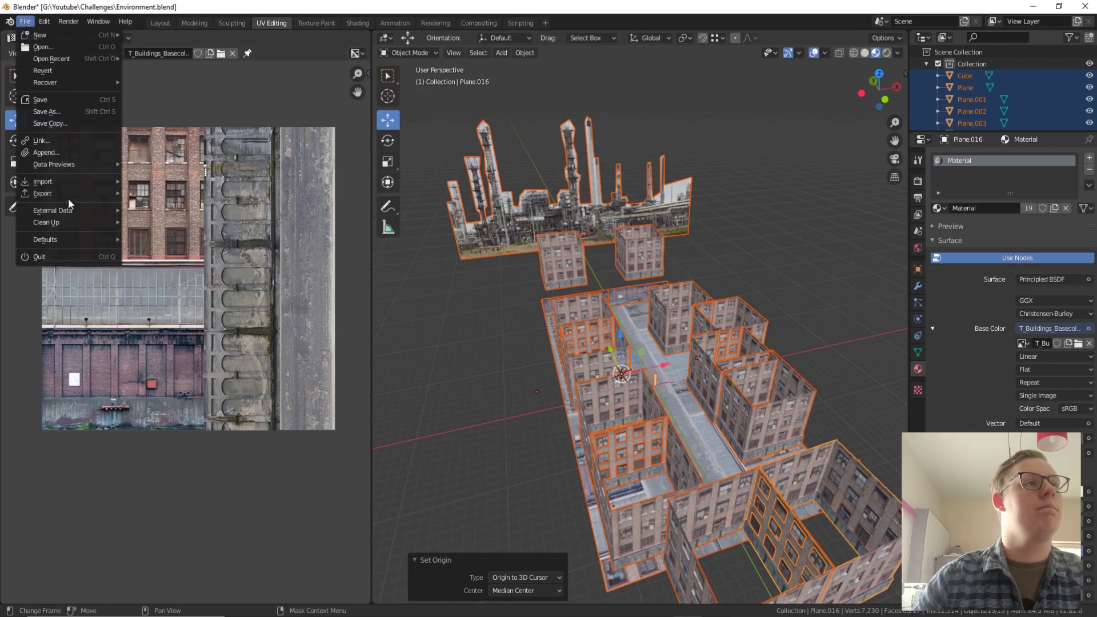
pyautogui.click(156, 264)
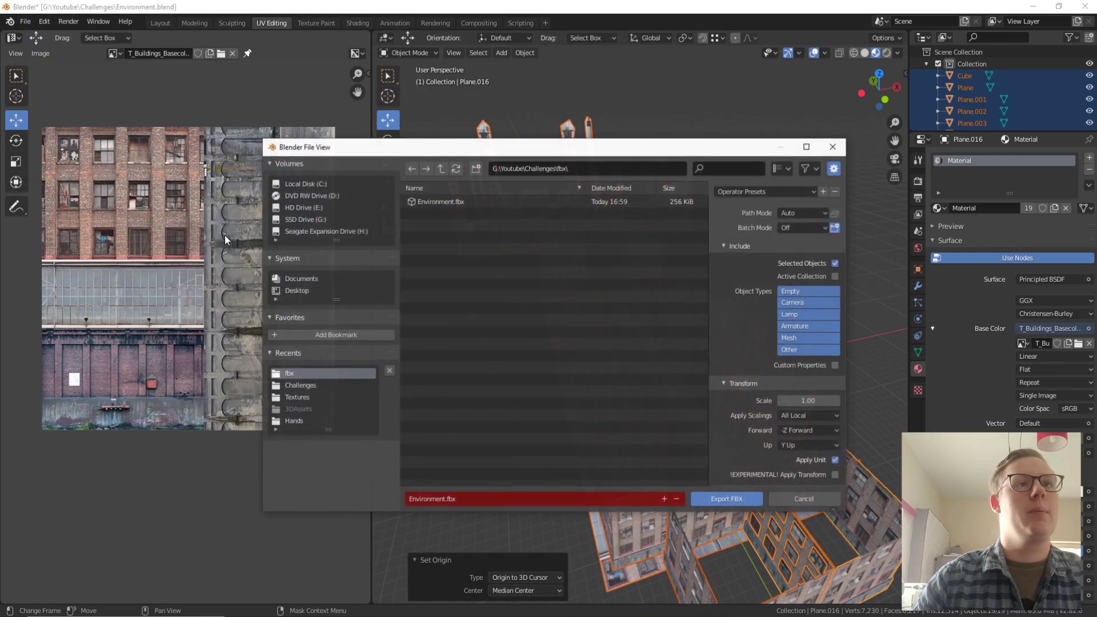
pyautogui.click(763, 498)
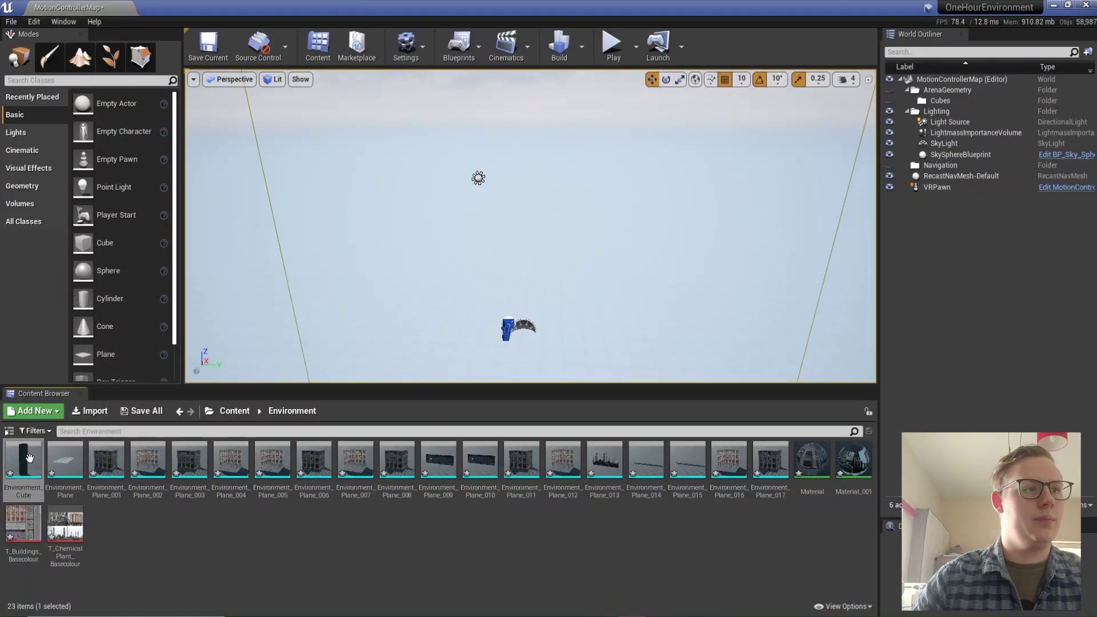
pyautogui.hotkey('ctrl', 'a')
pyautogui.rightClick(76, 533)
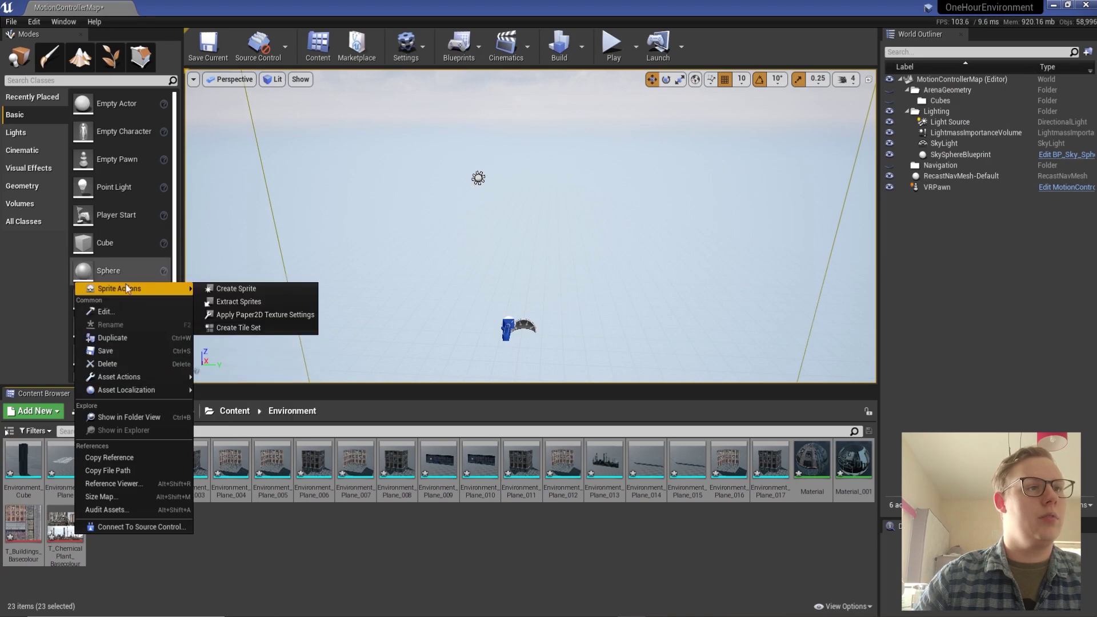
pyautogui.click(285, 591)
pyautogui.click(22, 460)
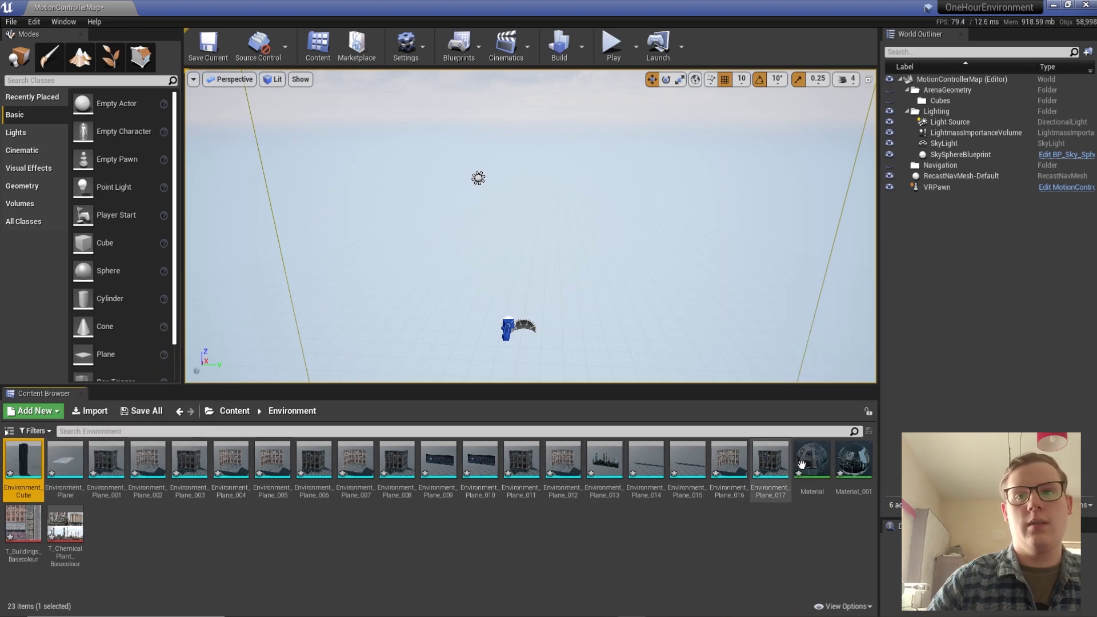
pyautogui.hotkey('ctrl', 'a')
pyautogui.rightClick(66, 529)
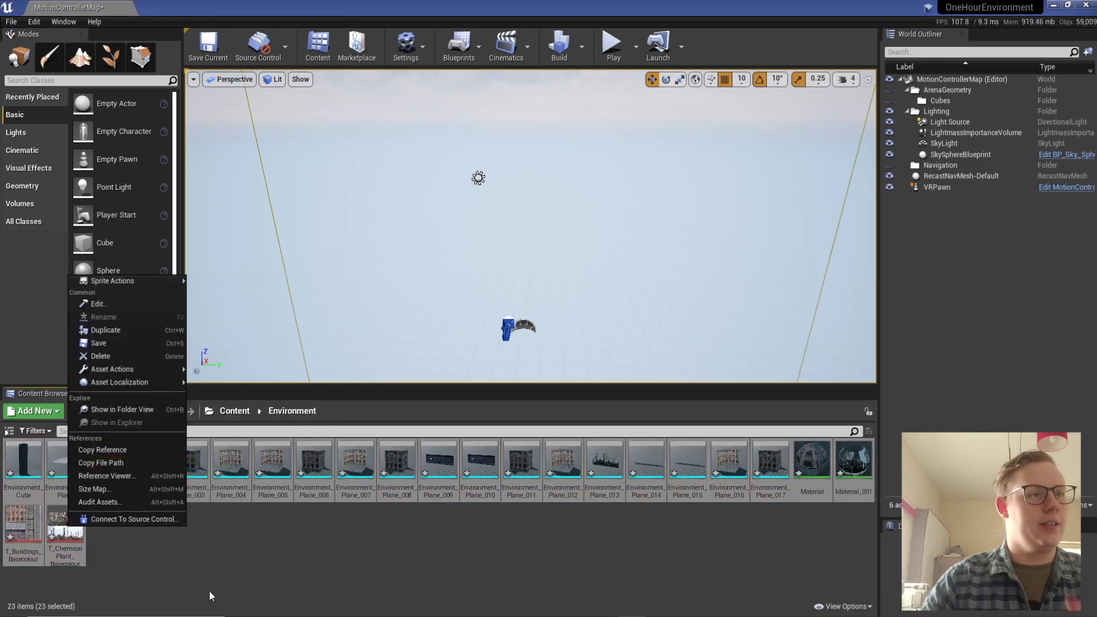
pyautogui.click(147, 529)
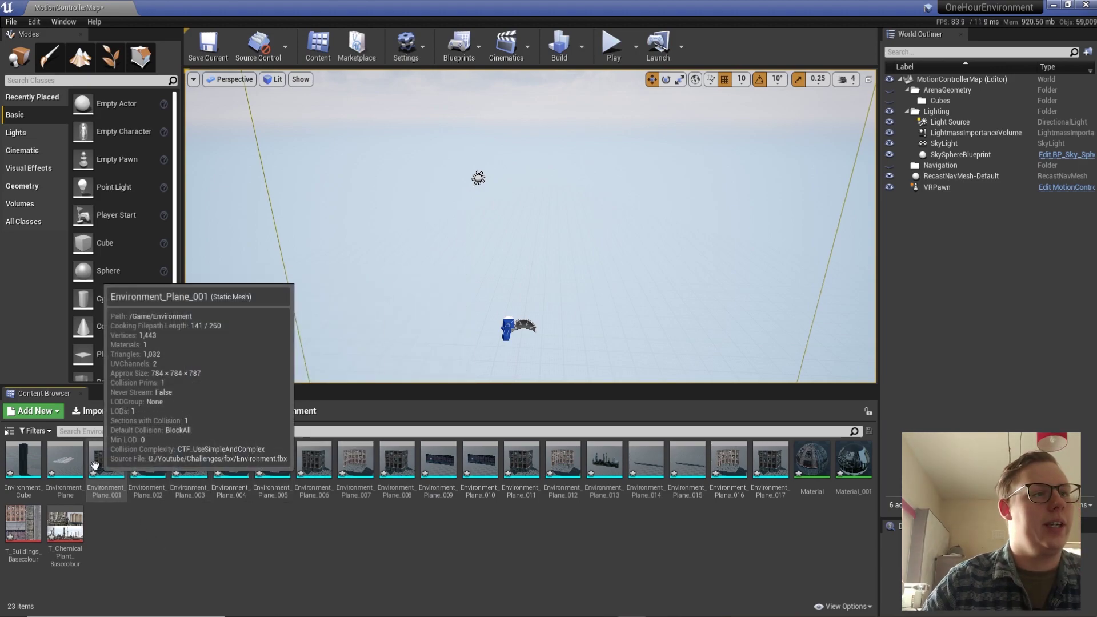
# Place all imported meshes from Environment_Cube through Environment_Plane_017 in the level together and reset their location to the default
pyautogui.click(21, 453)
pyautogui.keyDown('shift'); pyautogui.click(770, 460); pyautogui.keyUp('shift')
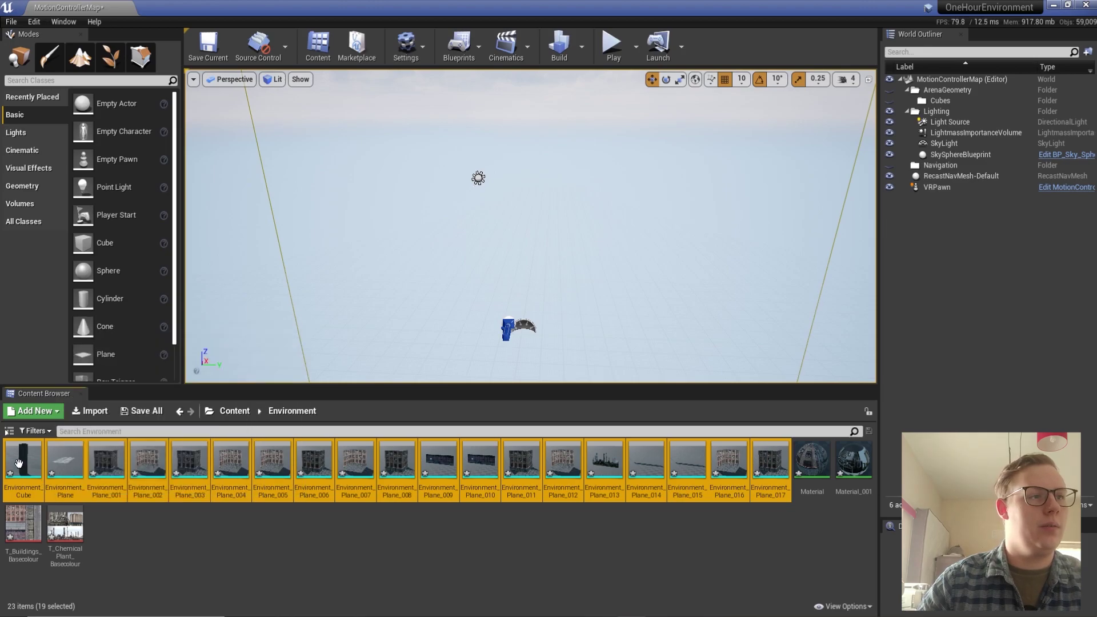
pyautogui.moveTo(106, 469); pyautogui.dragTo(399, 314)
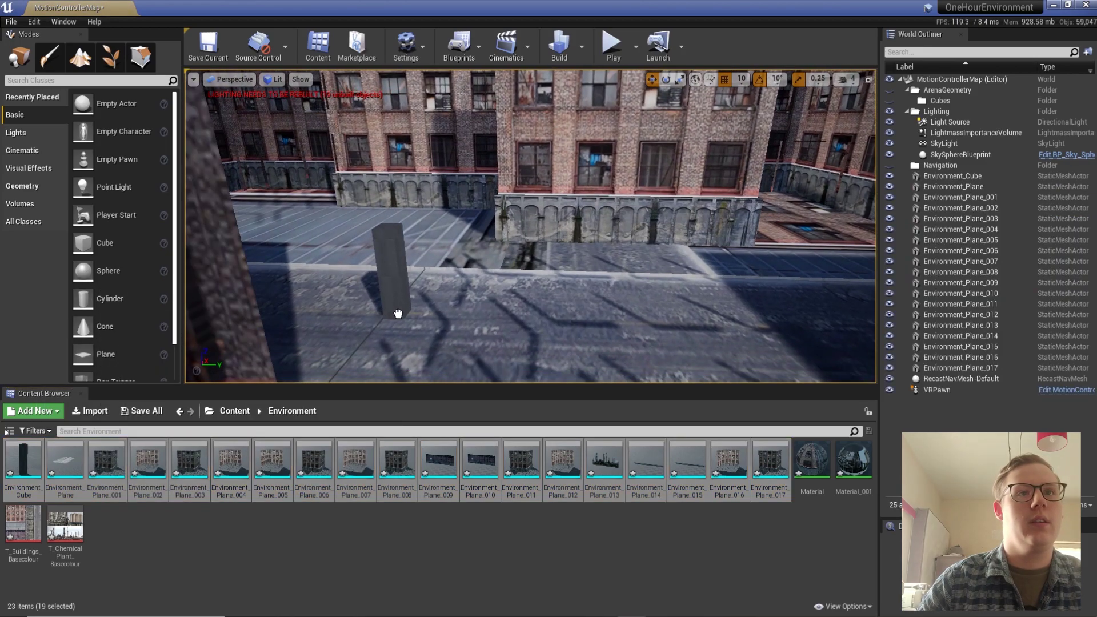
pyautogui.moveTo(487, 306); pyautogui.dragTo(487, 306)
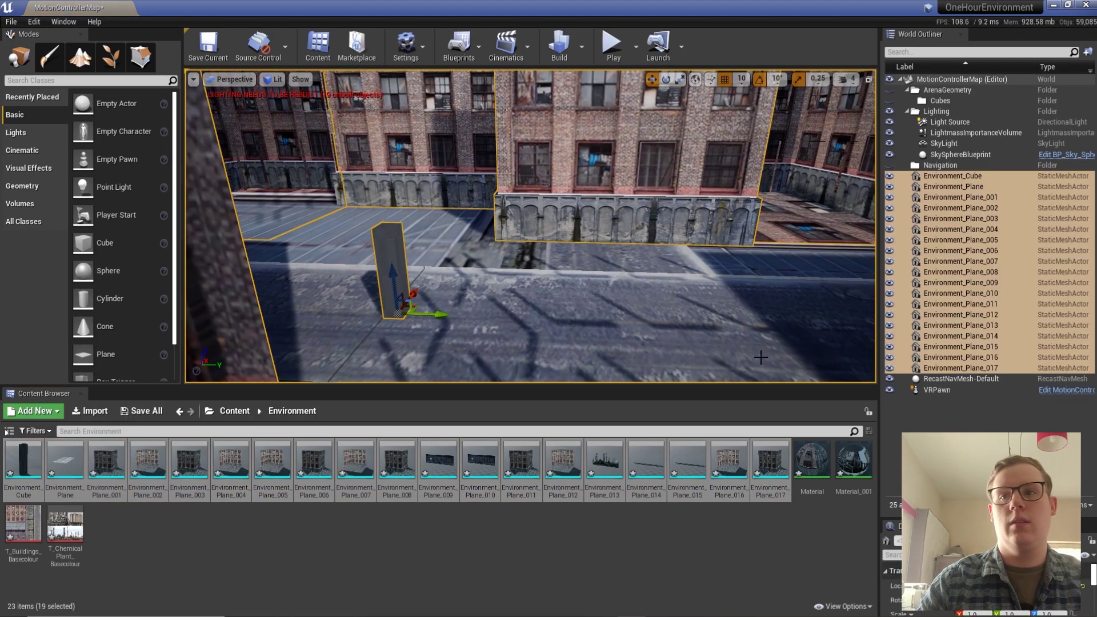
pyautogui.click(1084, 587)
# Enlarge all Environment mesh actors together, setting the X scale to 1.5 and also increasing the Y and Z scales
pyautogui.moveTo(641, 260); pyautogui.dragTo(572, 266, button='right')
pyautogui.moveTo(715, 236); pyautogui.dragTo(718, 233, button='right')
pyautogui.press('g')
pyautogui.click(970, 177)
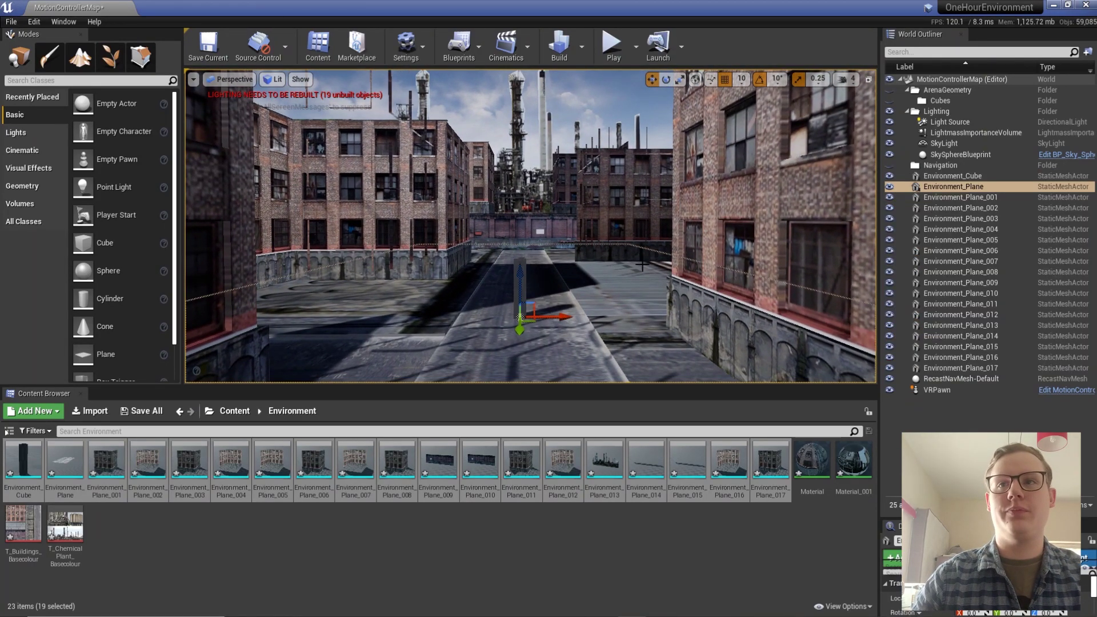
pyautogui.keyDown('shift'); pyautogui.click(982, 368); pyautogui.keyUp('shift')
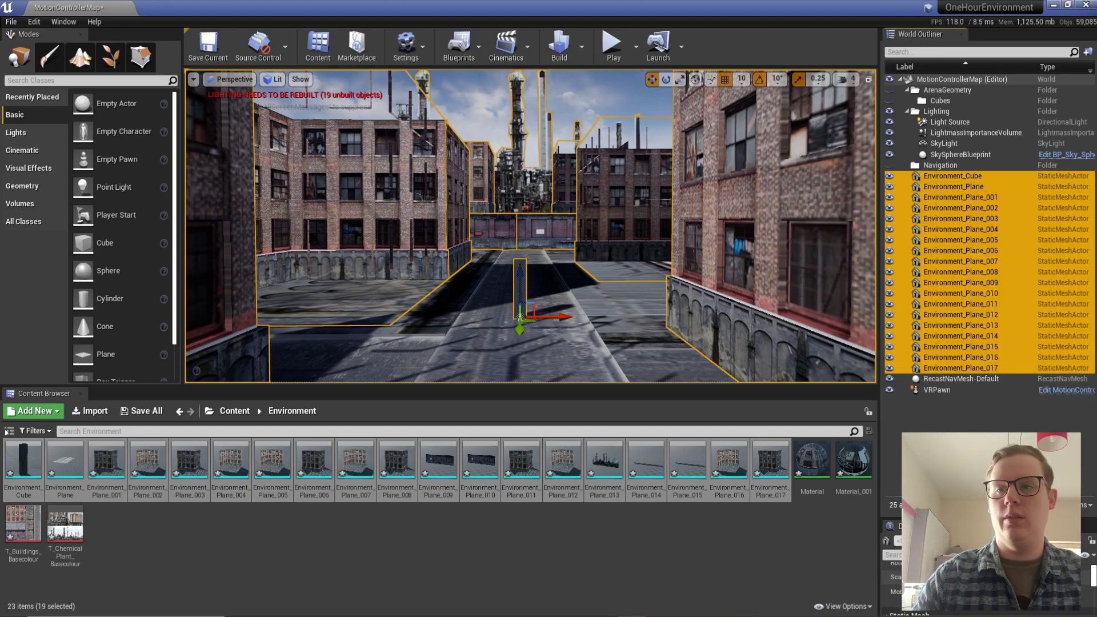
pyautogui.click(980, 577)
pyautogui.write('1.5')
pyautogui.press('Return')
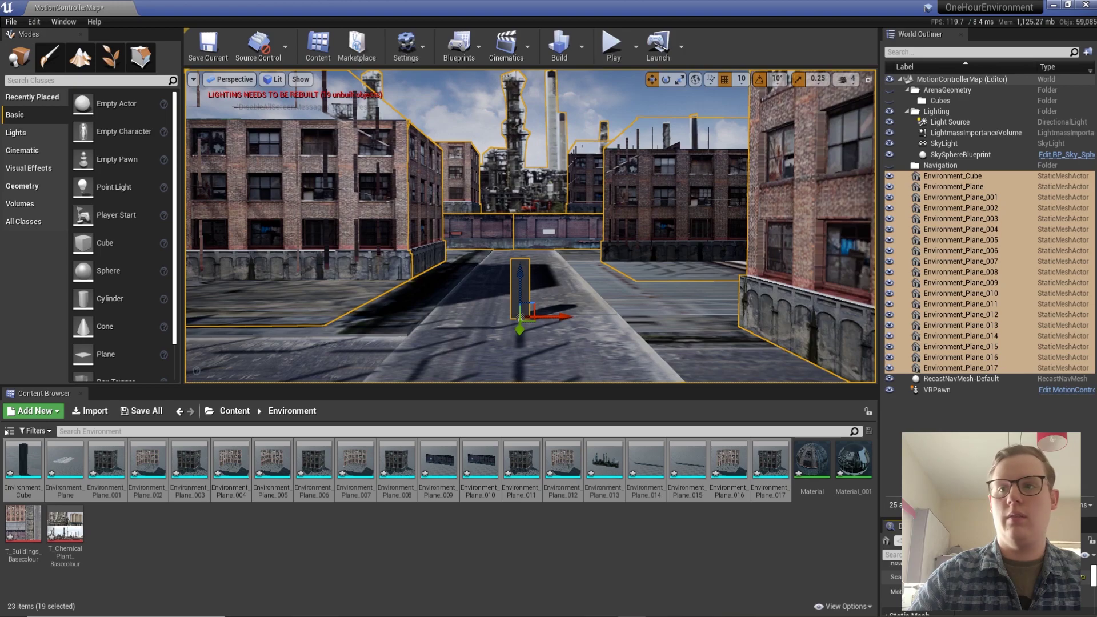
pyautogui.press('Tab')
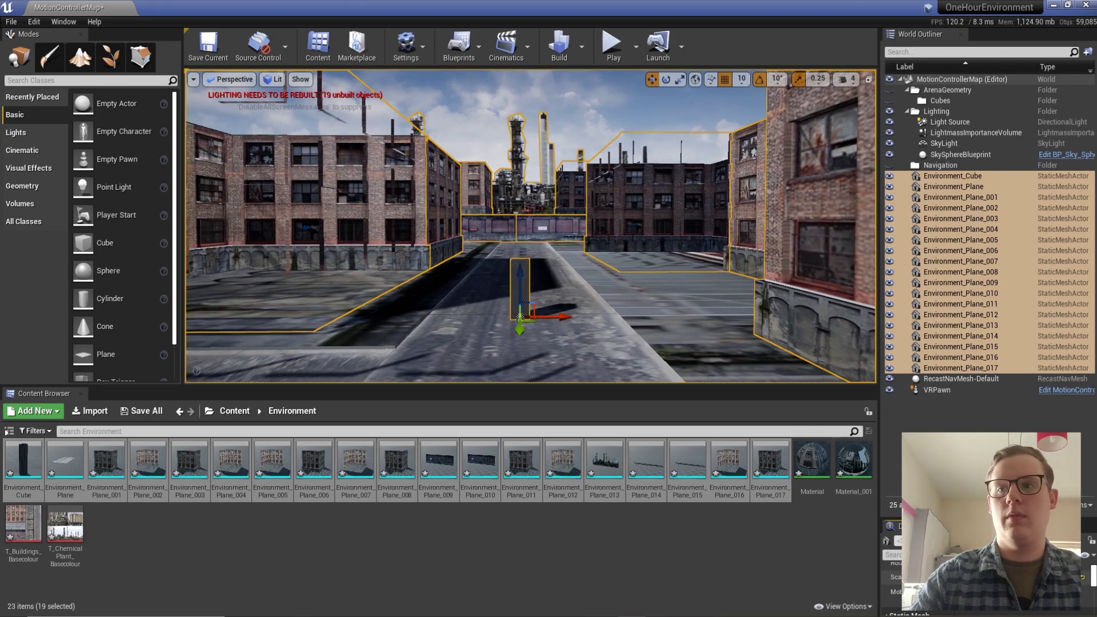
pyautogui.press('Return')
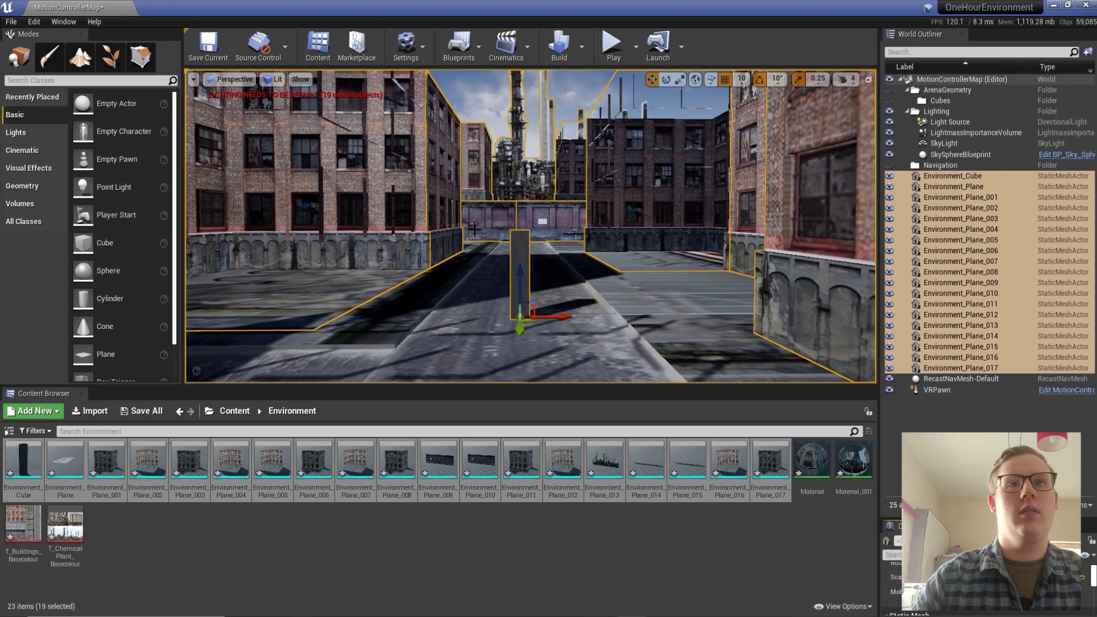
pyautogui.press('Return')
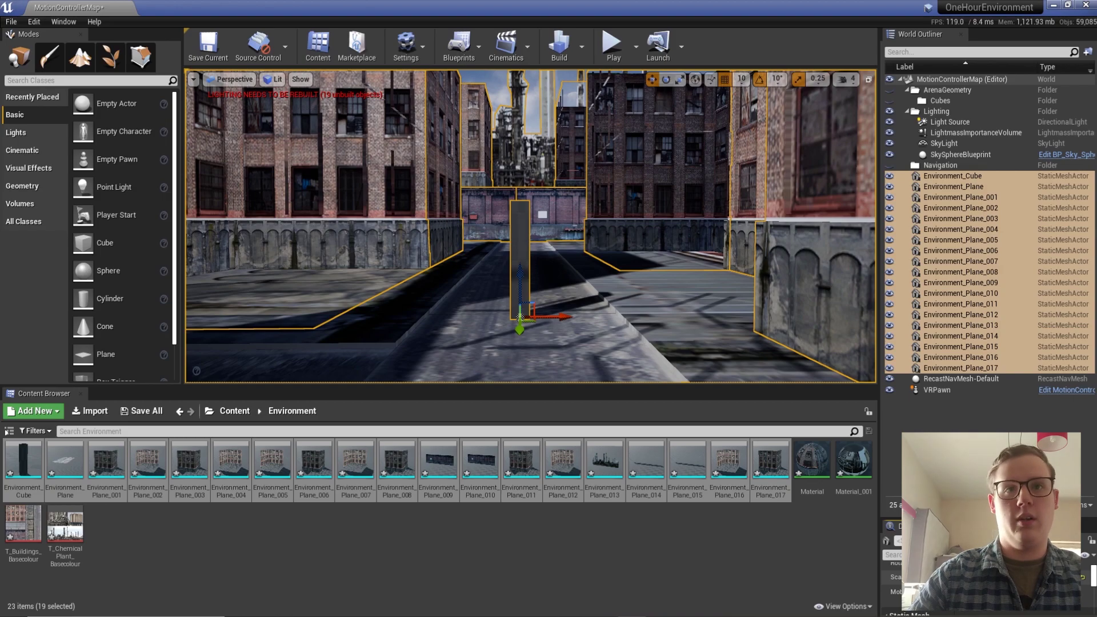
# Delete the tall Environment_Cube reference block standing in the street
pyautogui.scroll(2, 530, 226)
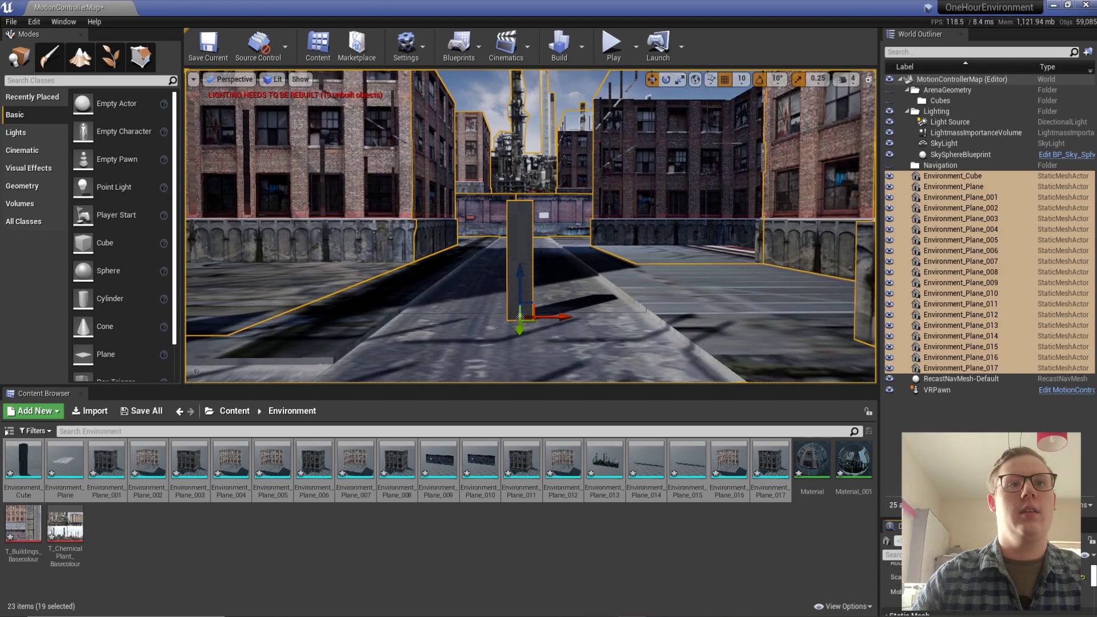
pyautogui.click(508, 233)
pyautogui.press('Delete')
# Make the asset named Material two-sided, apply and save the change, and close its editor
pyautogui.moveTo(589, 233); pyautogui.dragTo(557, 279, button='right')
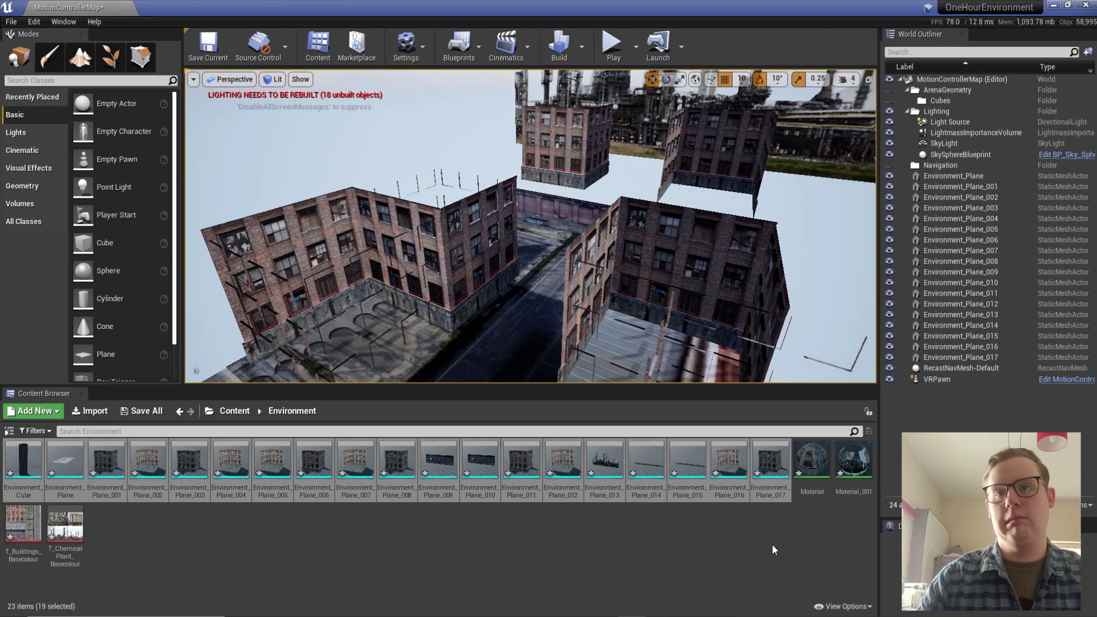
pyautogui.click(806, 522)
pyautogui.doubleClick(812, 460)
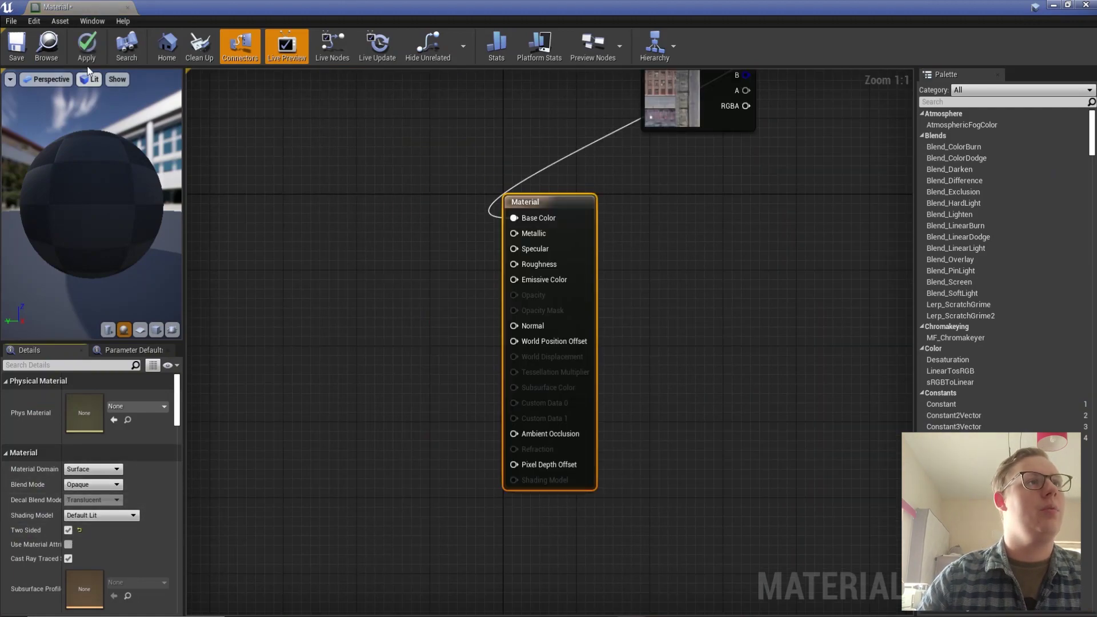
pyautogui.click(93, 58)
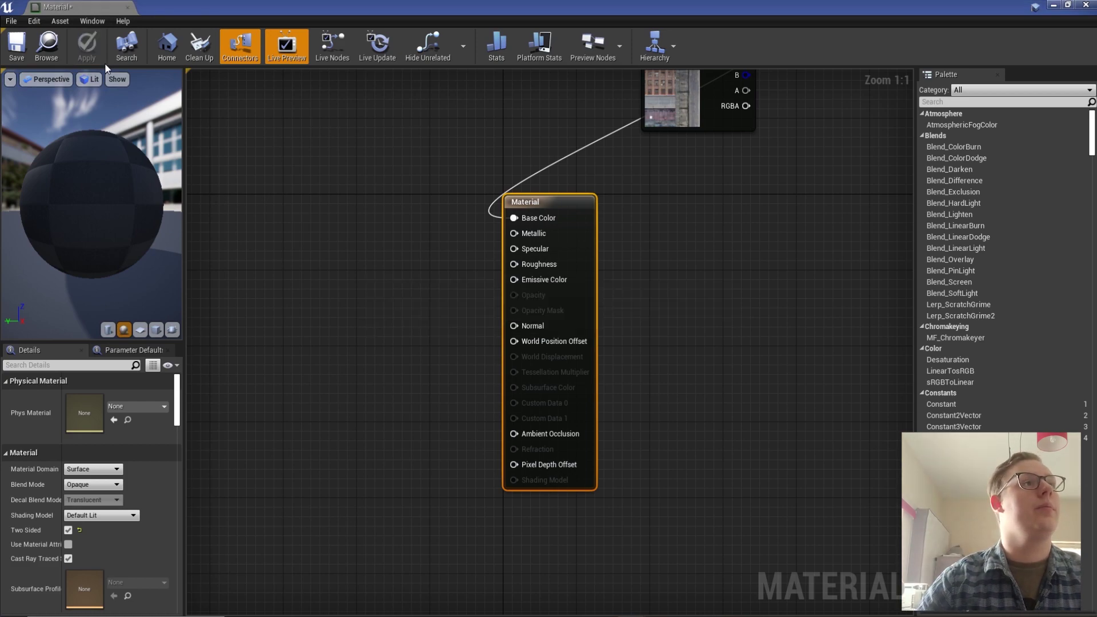
pyautogui.hotkey('ctrl', 's')
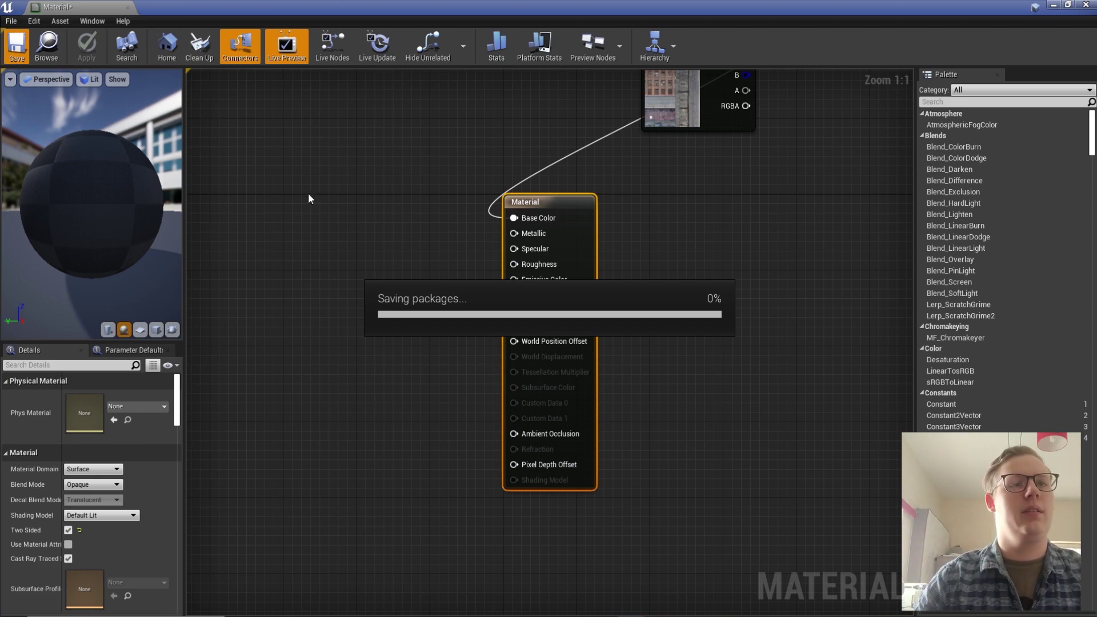
pyautogui.click(127, 7)
# Open Material_001, enable Two Sided, and apply and save the material
pyautogui.doubleClick(860, 466)
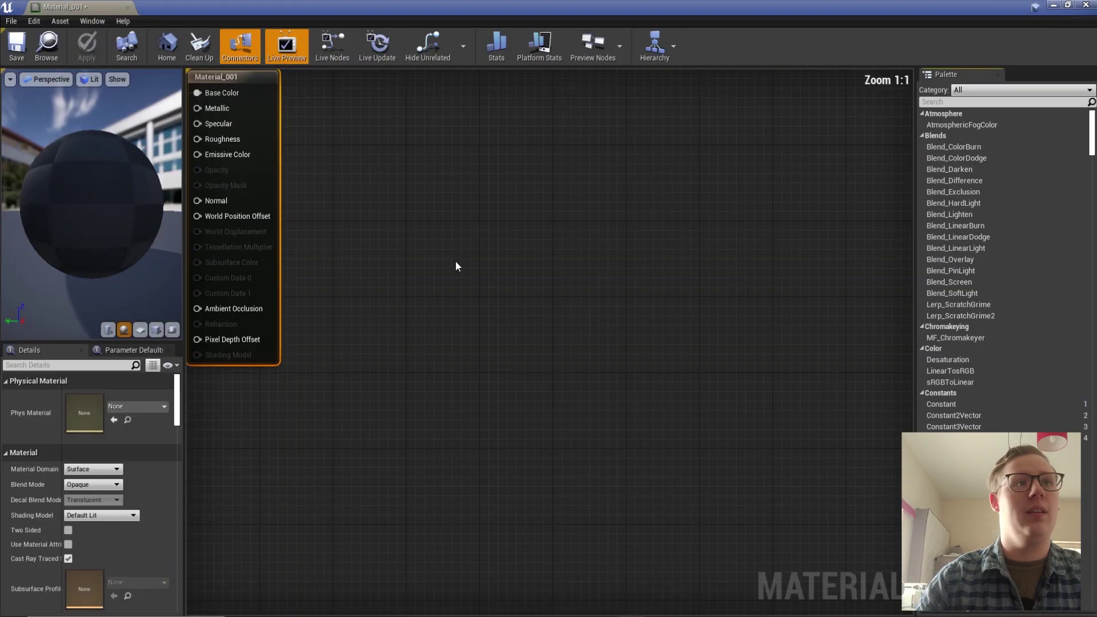
pyautogui.moveTo(645, 126); pyautogui.dragTo(360, 274)
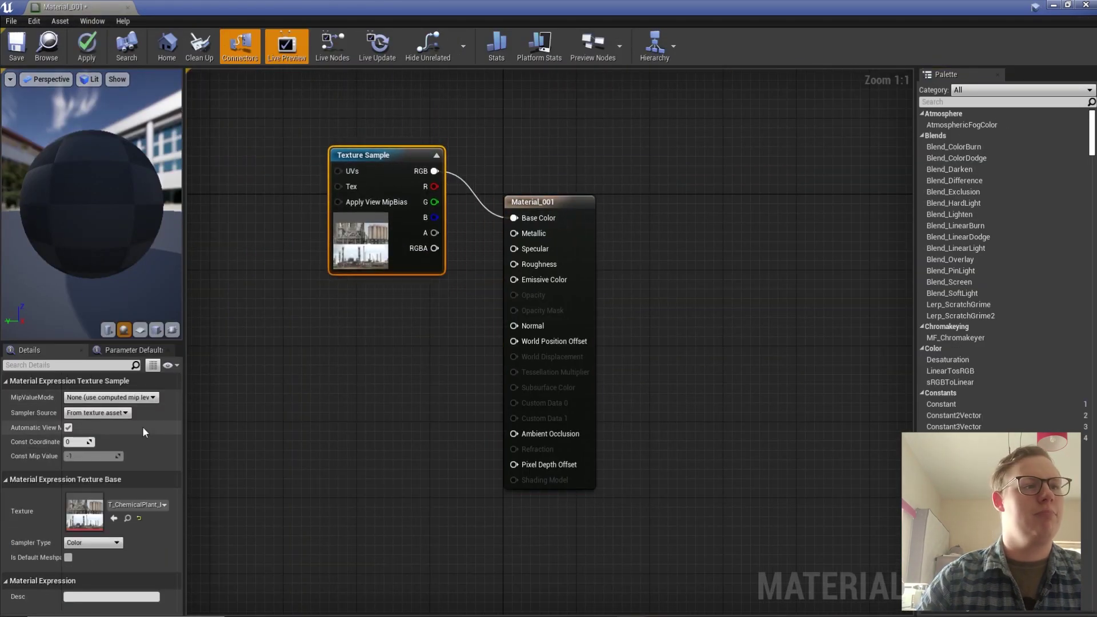
pyautogui.click(269, 443)
pyautogui.click(69, 530)
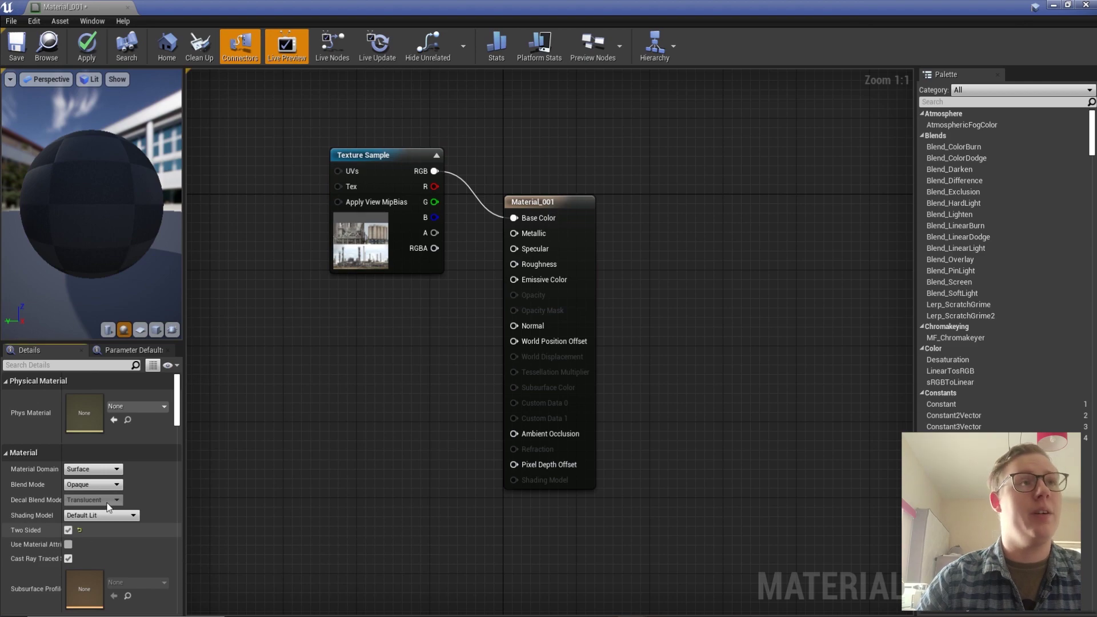
pyautogui.click(20, 53)
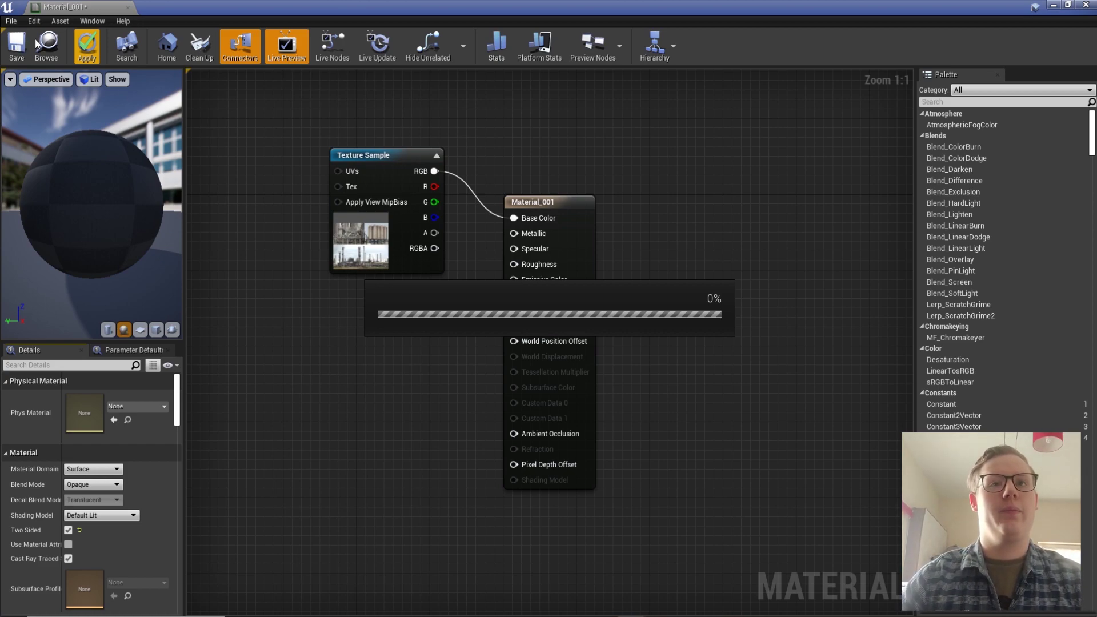
pyautogui.click(27, 50)
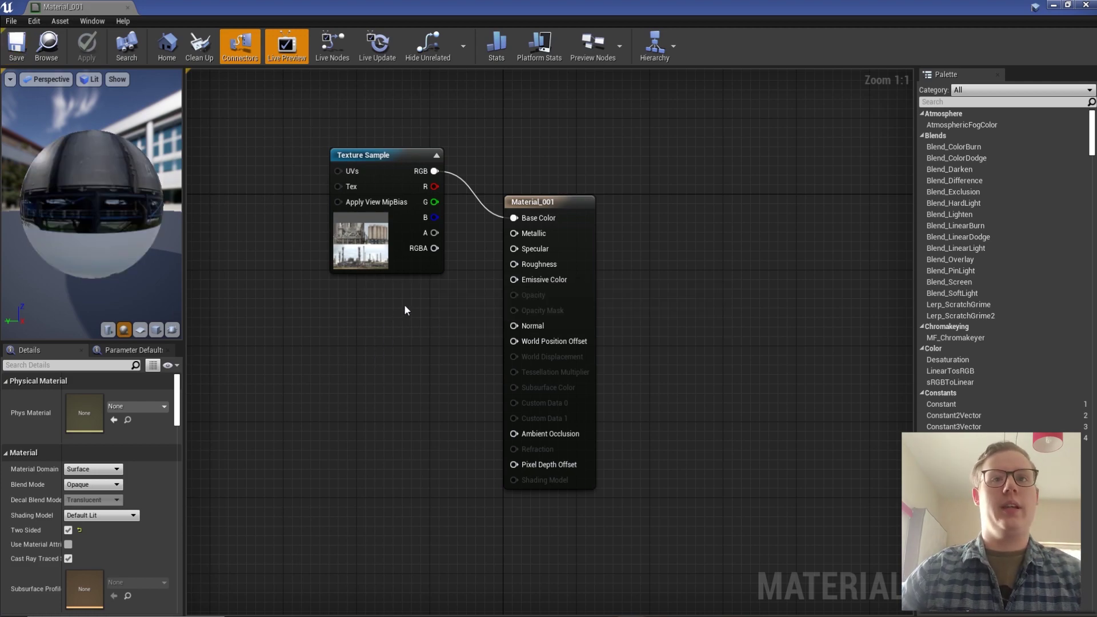
# Add a constant of 1 to Material_001, connect it to Roughness, then apply, save and close the material
pyautogui.click(417, 316)
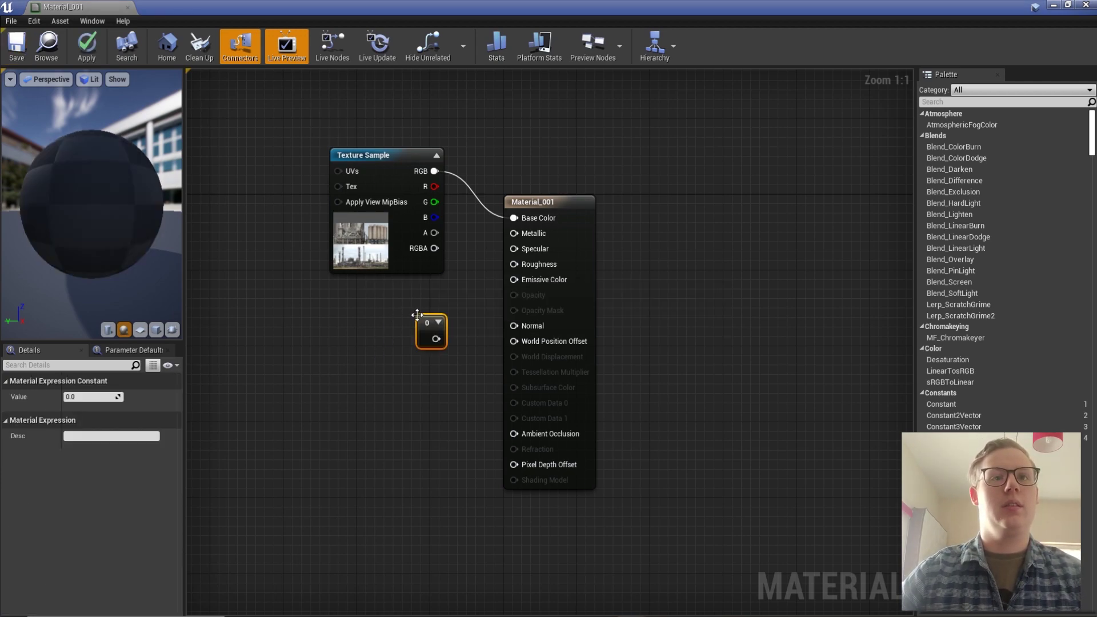
pyautogui.click(92, 397)
pyautogui.write('1')
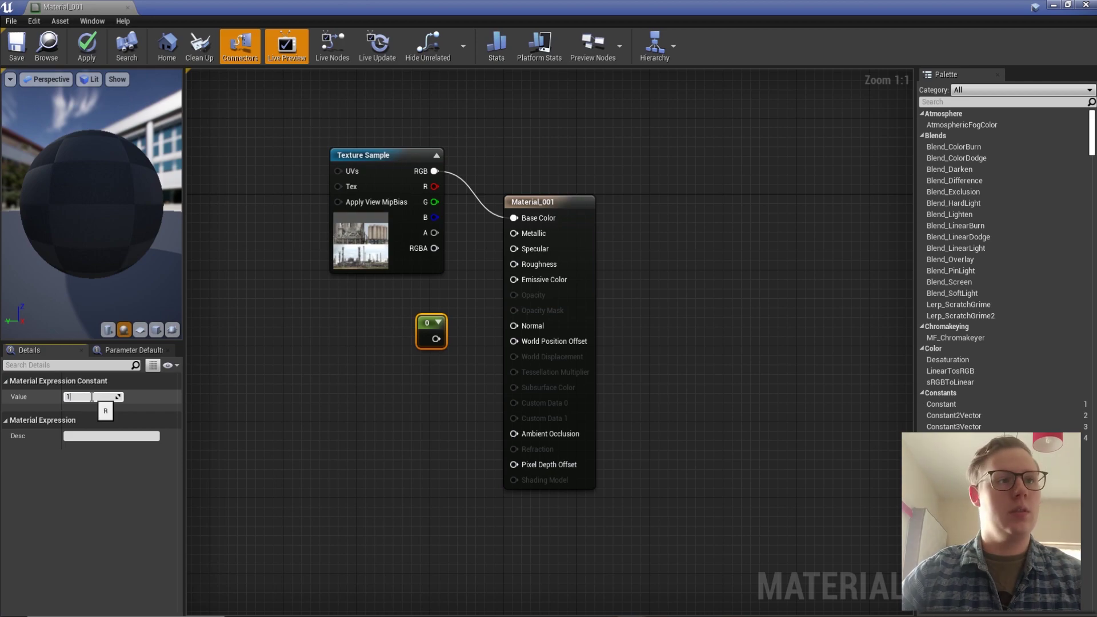
pyautogui.press('Return')
pyautogui.moveTo(496, 264); pyautogui.dragTo(514, 264)
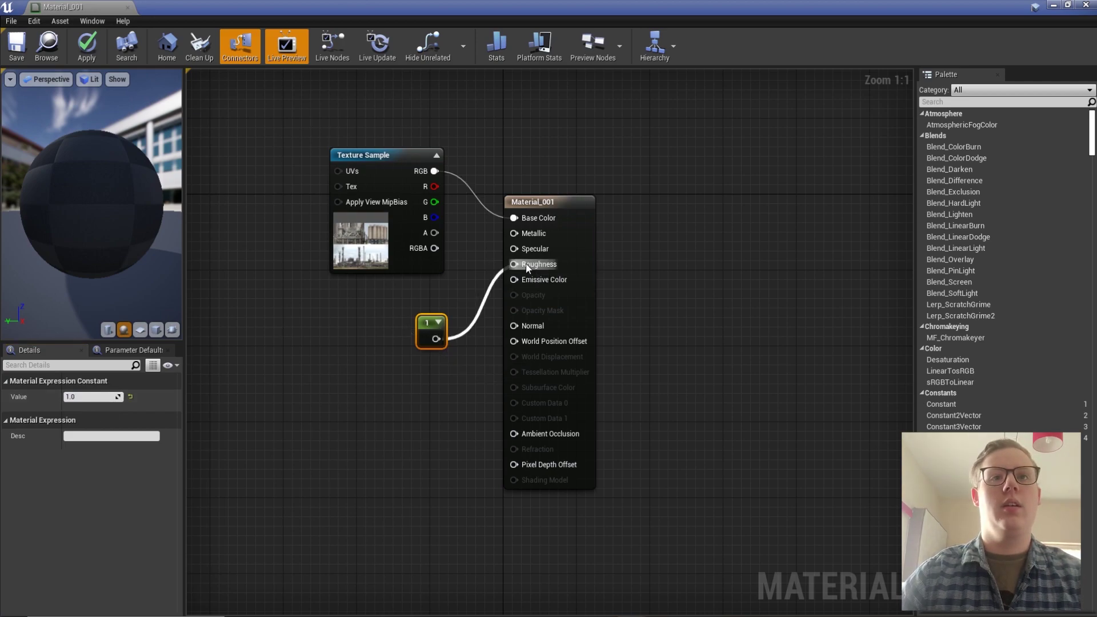
pyautogui.click(86, 55)
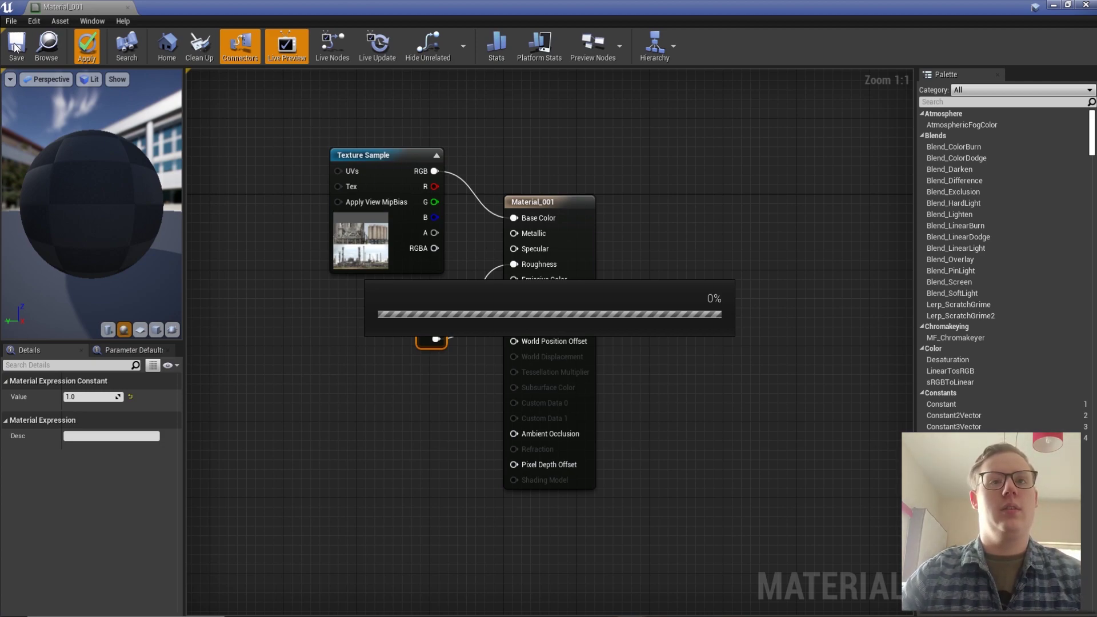
pyautogui.click(16, 48)
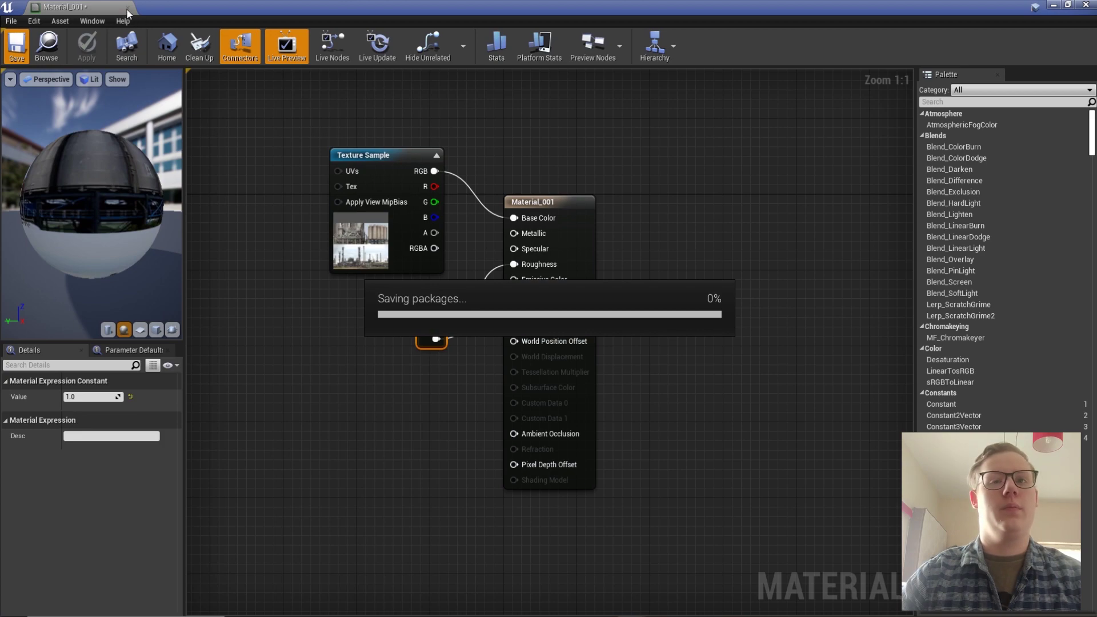
pyautogui.click(127, 7)
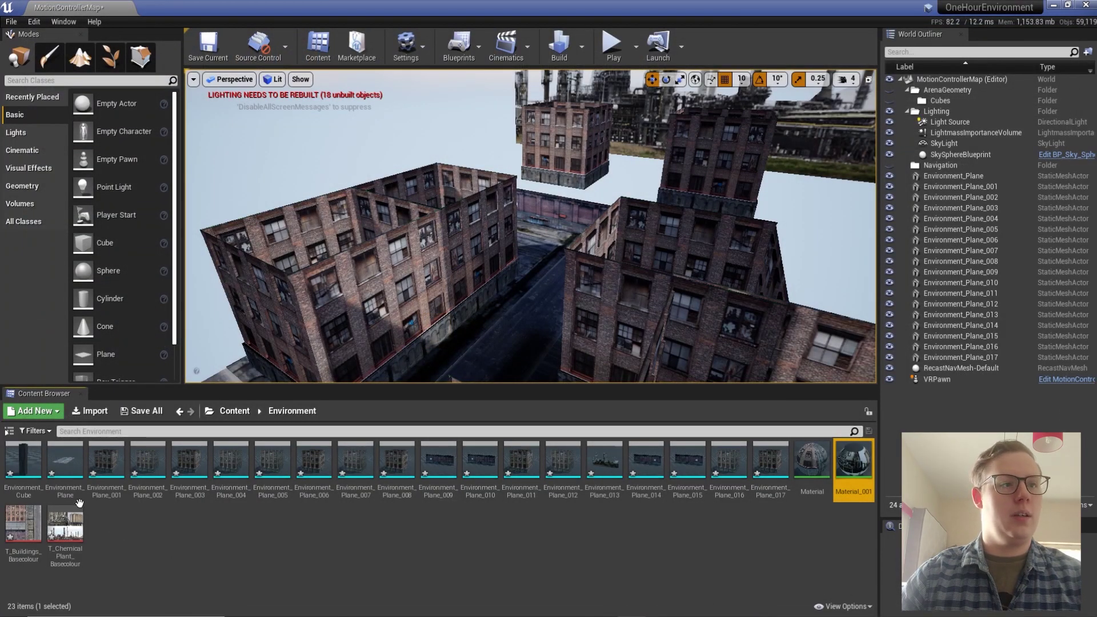
# Open the asset named Material, add a constant of 1 connected to Roughness, and apply and save the material
pyautogui.doubleClick(812, 460)
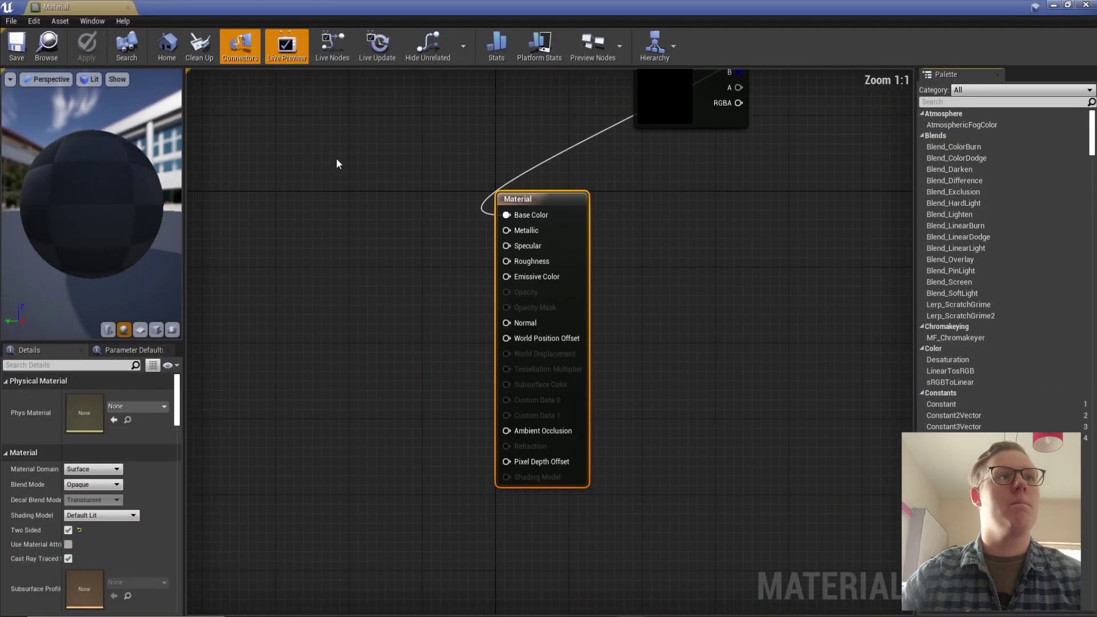
pyautogui.click(421, 261)
pyautogui.click(402, 260)
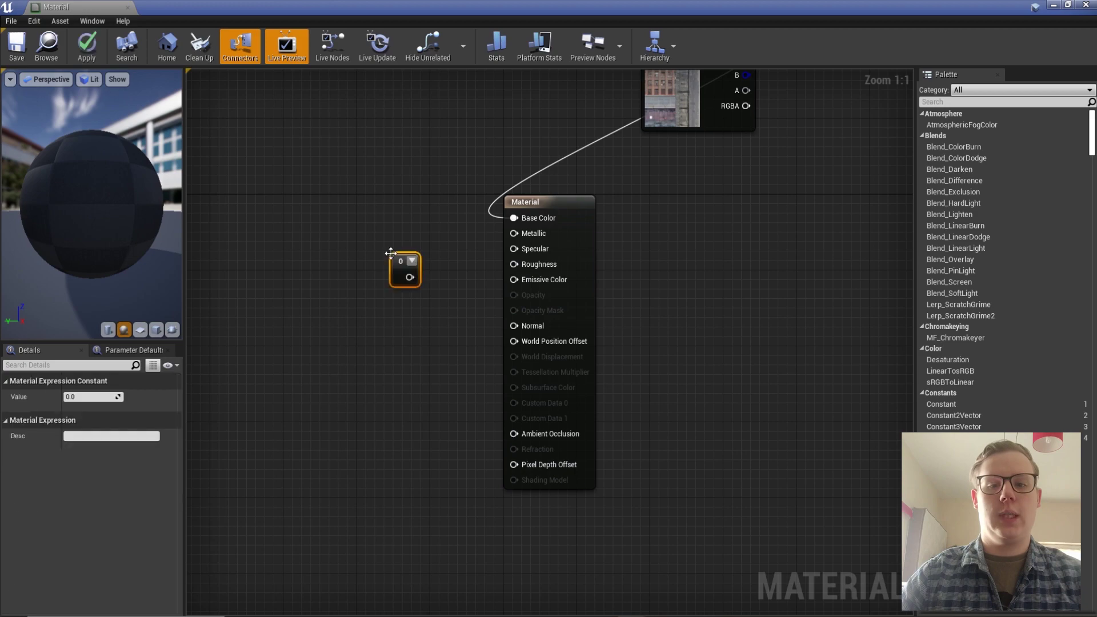
pyautogui.moveTo(410, 277); pyautogui.dragTo(526, 270)
pyautogui.click(105, 396)
pyautogui.write('1')
pyautogui.press('Return')
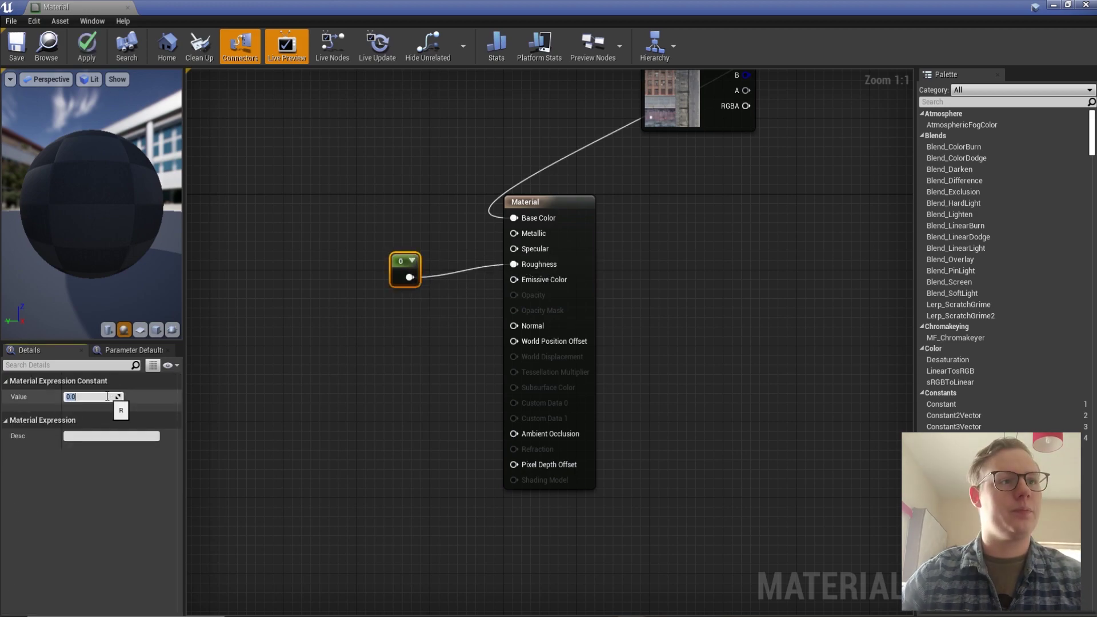
pyautogui.click(86, 49)
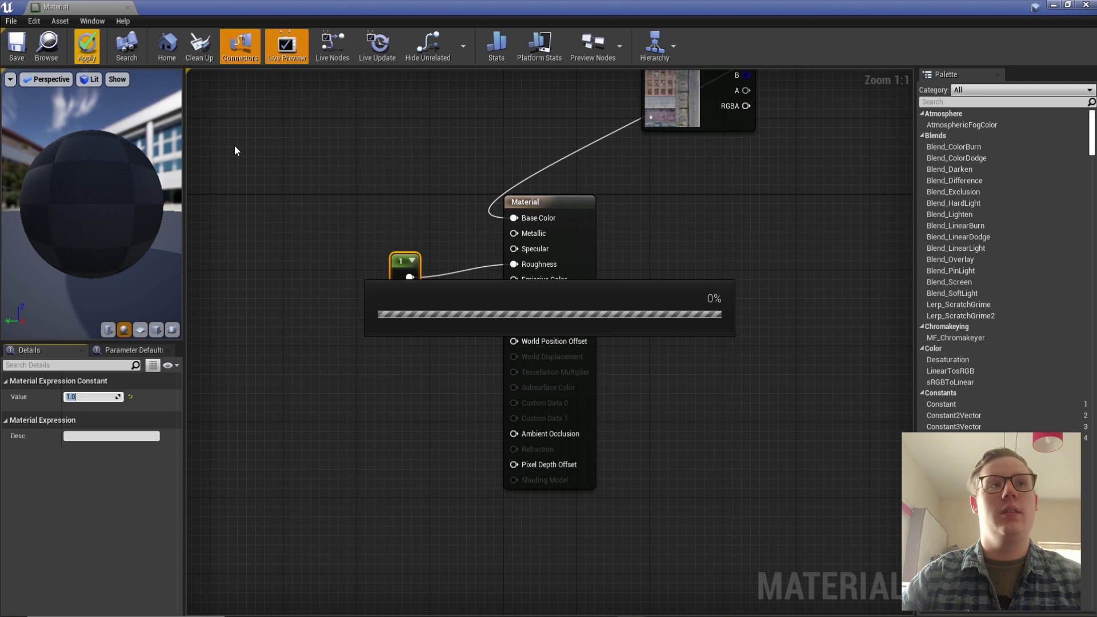
pyautogui.click(18, 45)
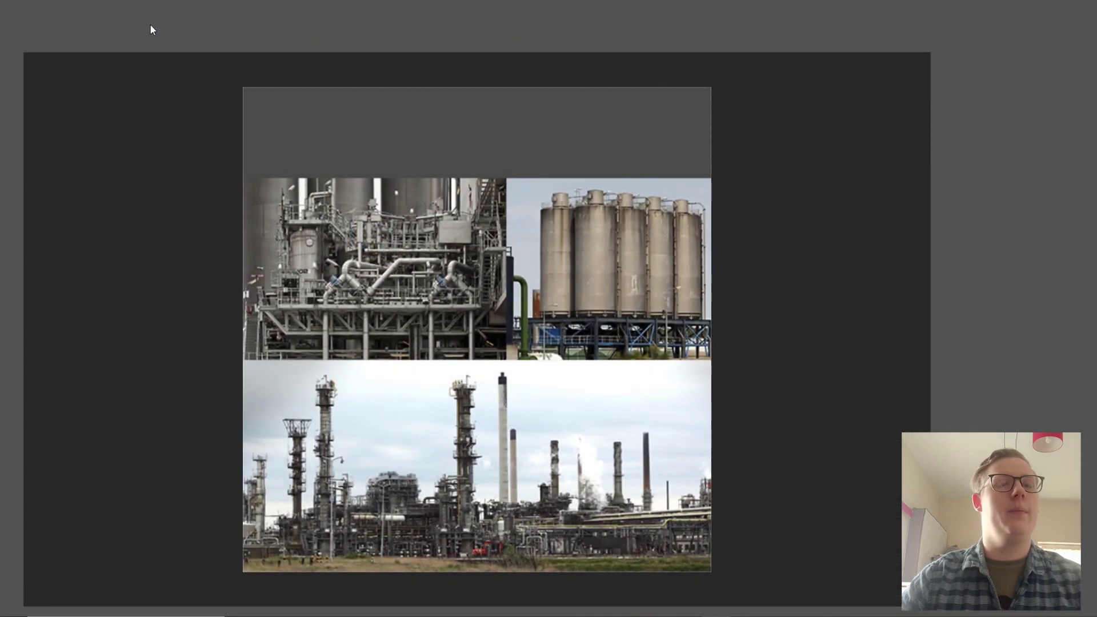
# Switch to Photoshop, duplicate the chemical plant image layers in Untitled-1 and merge the copies into one layer
pyautogui.press('Tab')
pyautogui.click(157, 7)
pyautogui.moveTo(134, 7)
pyautogui.click(151, 69)
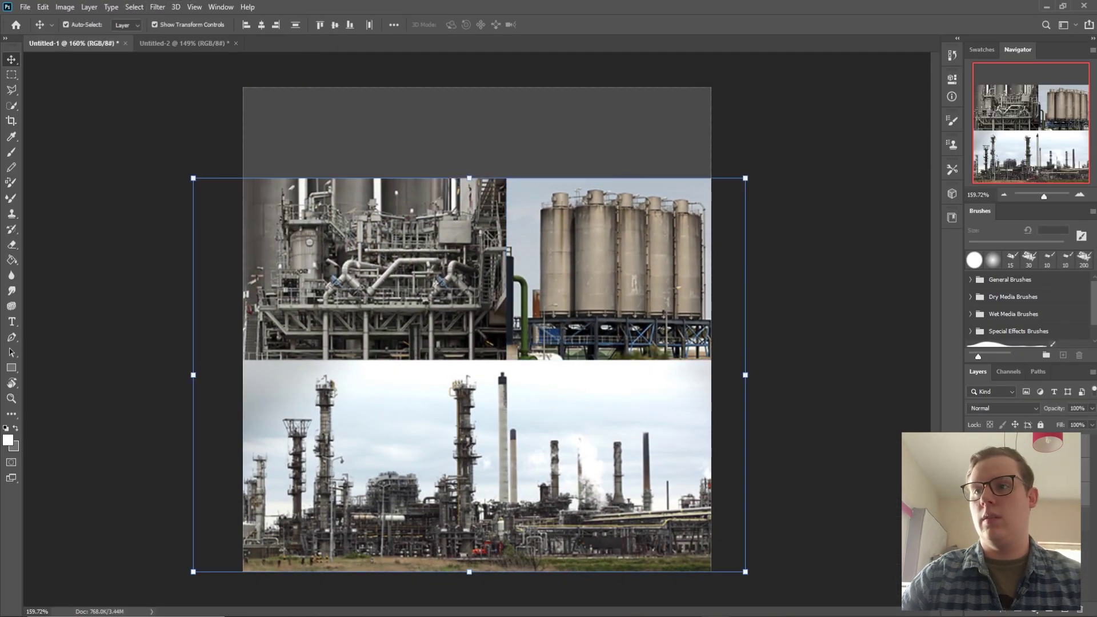
pyautogui.rightClick(1037, 489)
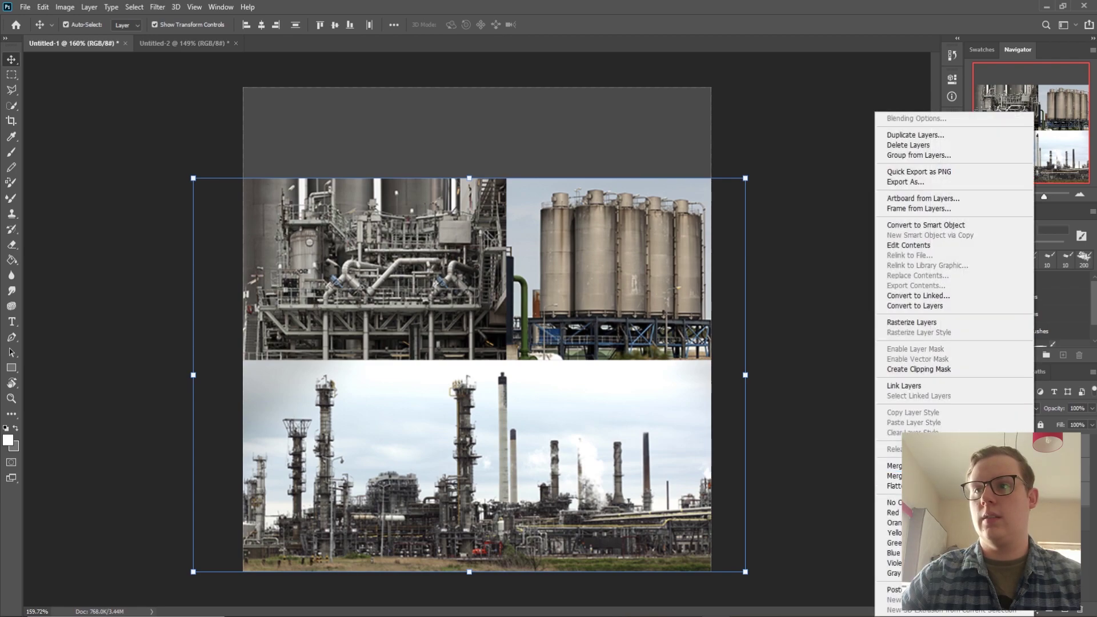
pyautogui.press('Escape')
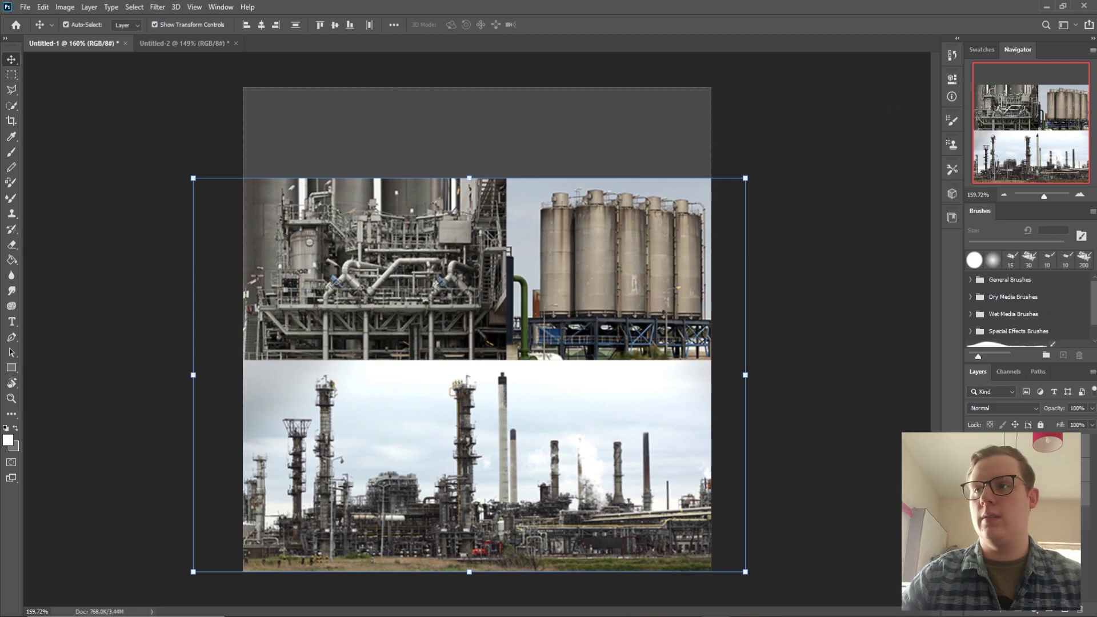
pyautogui.rightClick(1036, 490)
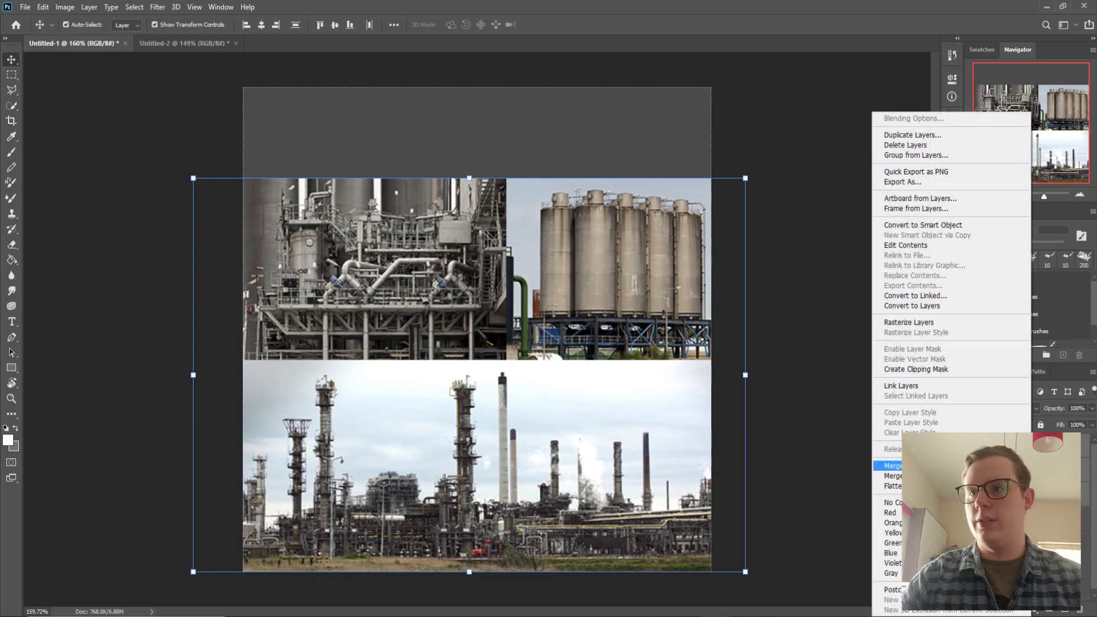
pyautogui.click(889, 465)
pyautogui.rightClick(1037, 490)
pyautogui.click(920, 278)
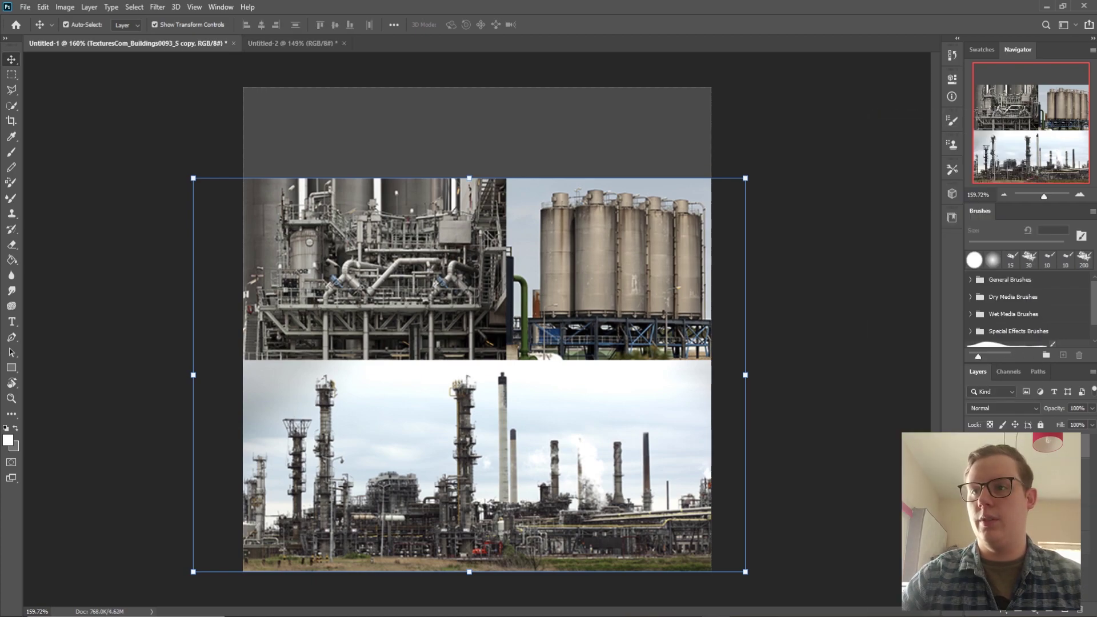
# Start generating a normal map from the merged chemical plant layer with blur 0.2 and detail scale 61%
pyautogui.click(159, 6)
pyautogui.moveTo(212, 130)
pyautogui.click(355, 142)
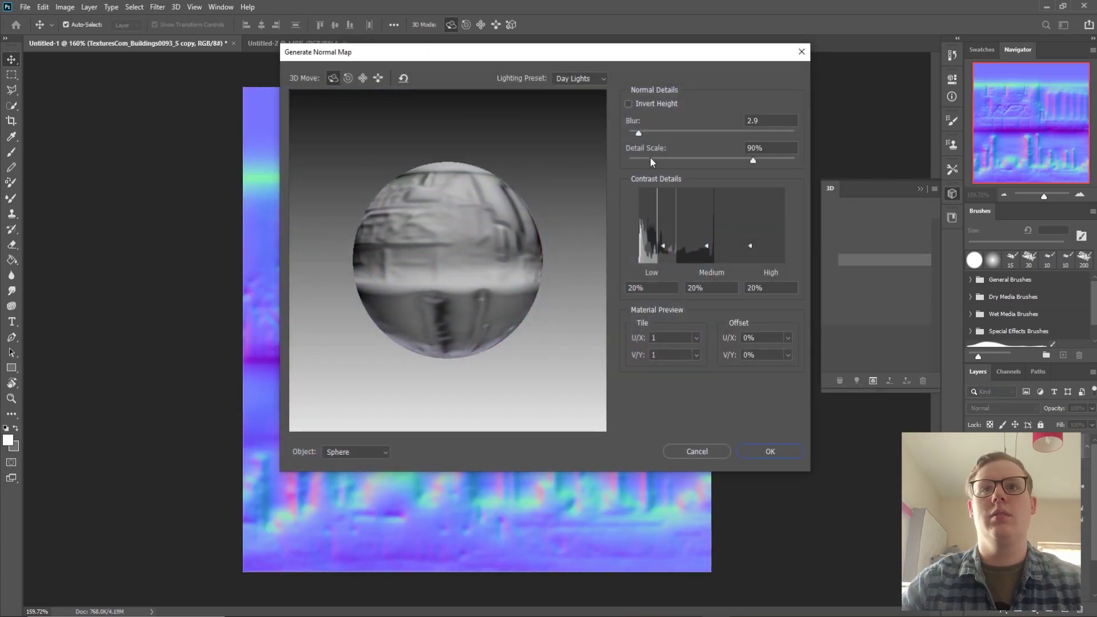
pyautogui.moveTo(637, 159); pyautogui.dragTo(630, 134)
pyautogui.click(712, 159)
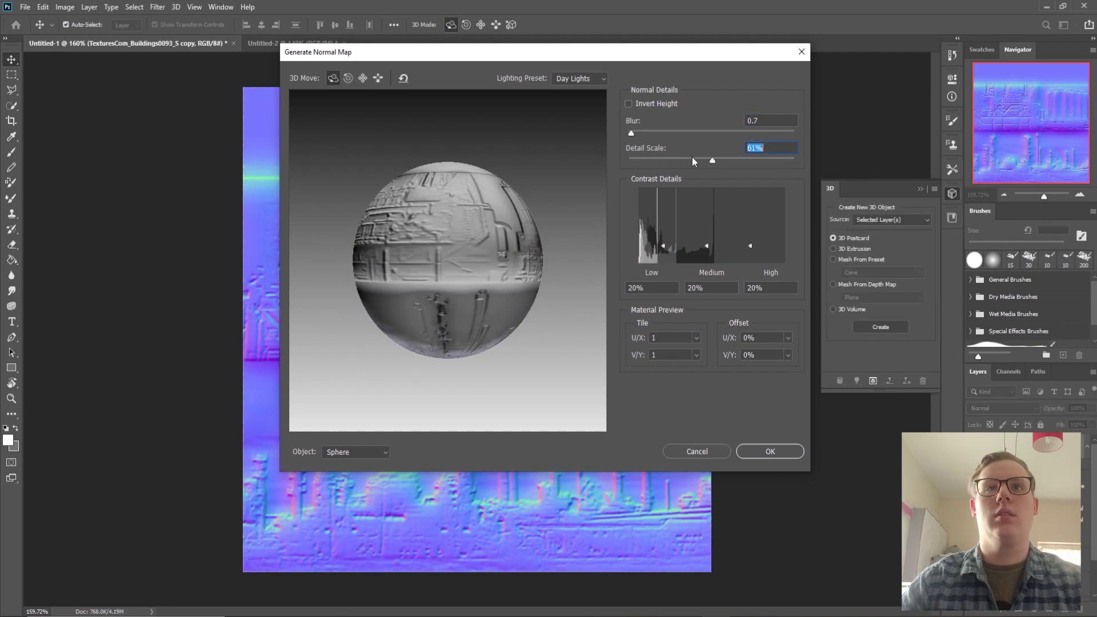
pyautogui.click(631, 138)
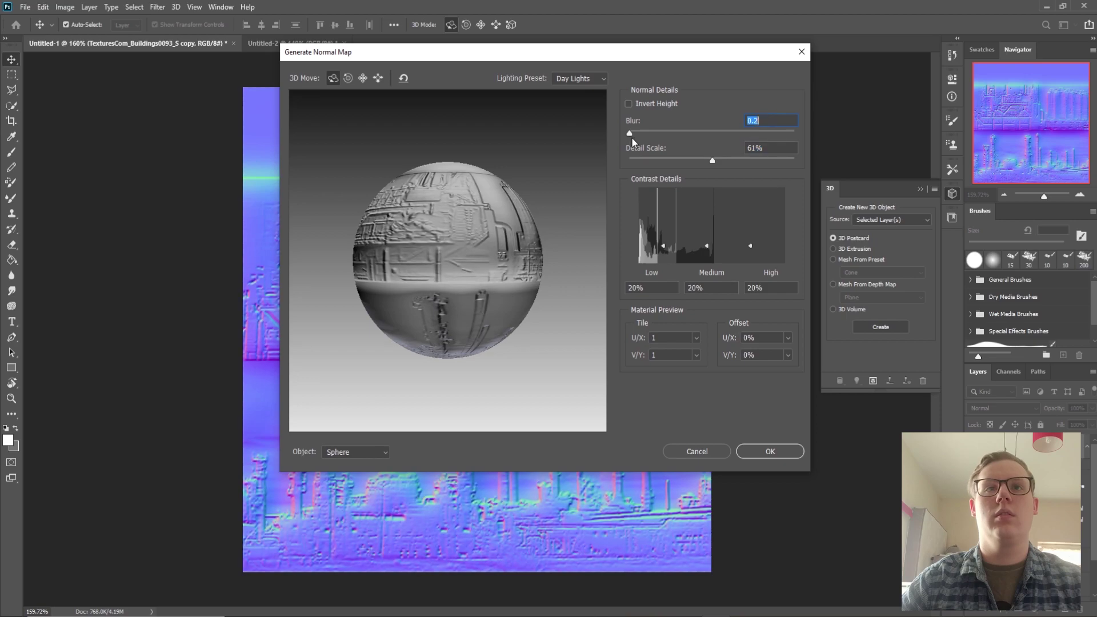
# Preview the chemical plant normal map on a cube and apply the filter
pyautogui.moveTo(562, 304); pyautogui.dragTo(353, 469)
pyautogui.click(354, 452)
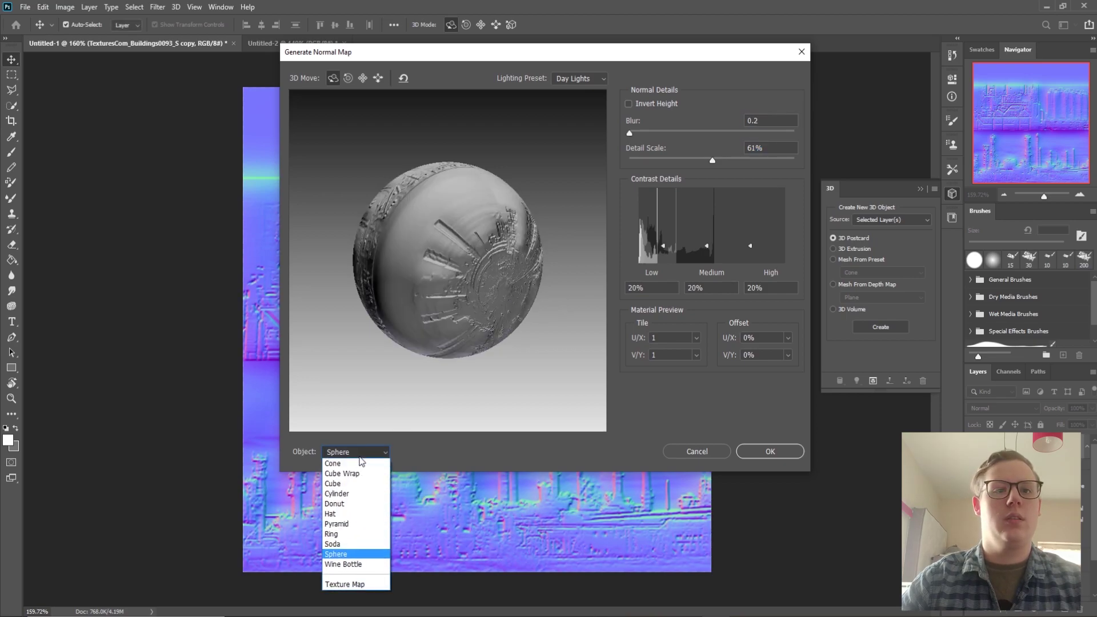
pyautogui.click(345, 480)
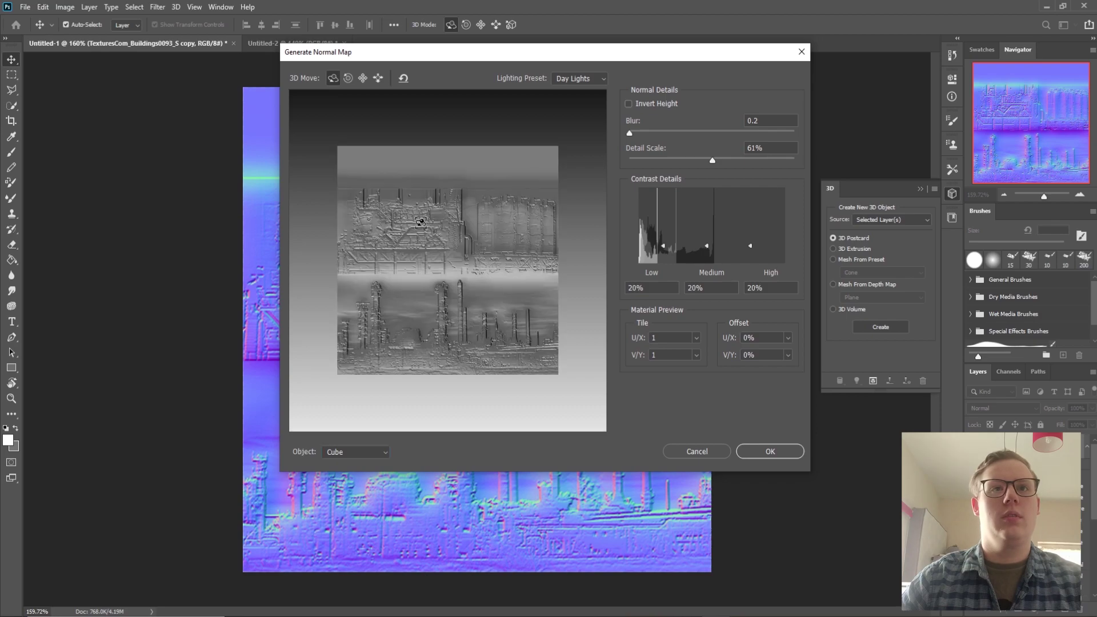
pyautogui.click(766, 452)
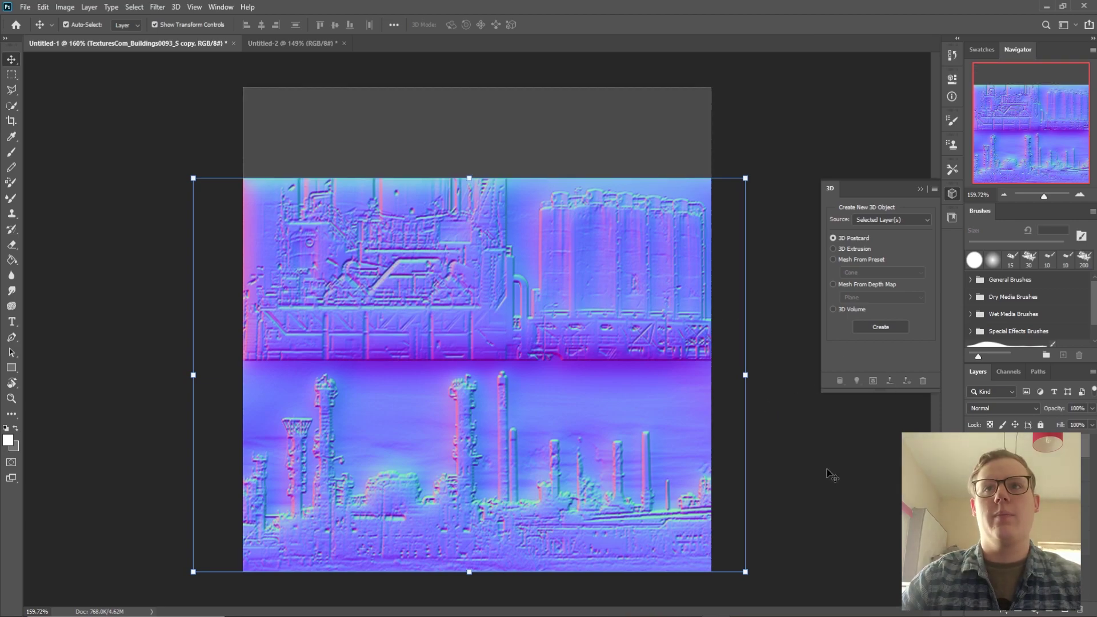
# Save the chemical plant normal map as the PNG file T_ChemicalPlant_Normal.png in the Textures folder with medium file size
pyautogui.click(25, 7)
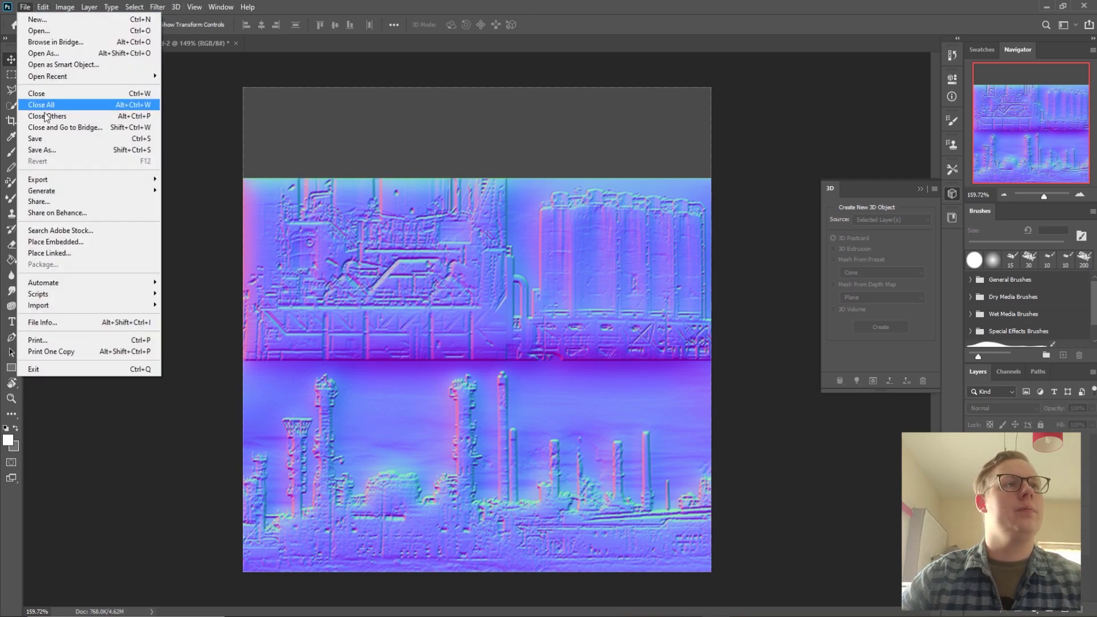
pyautogui.click(50, 151)
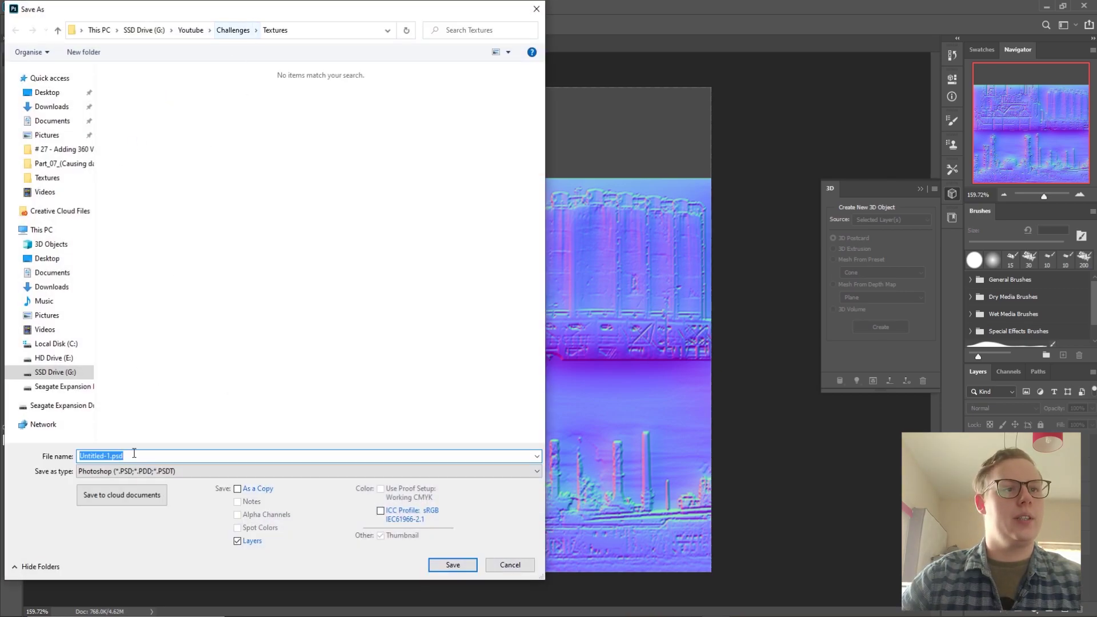
pyautogui.click(137, 471)
pyautogui.click(143, 420)
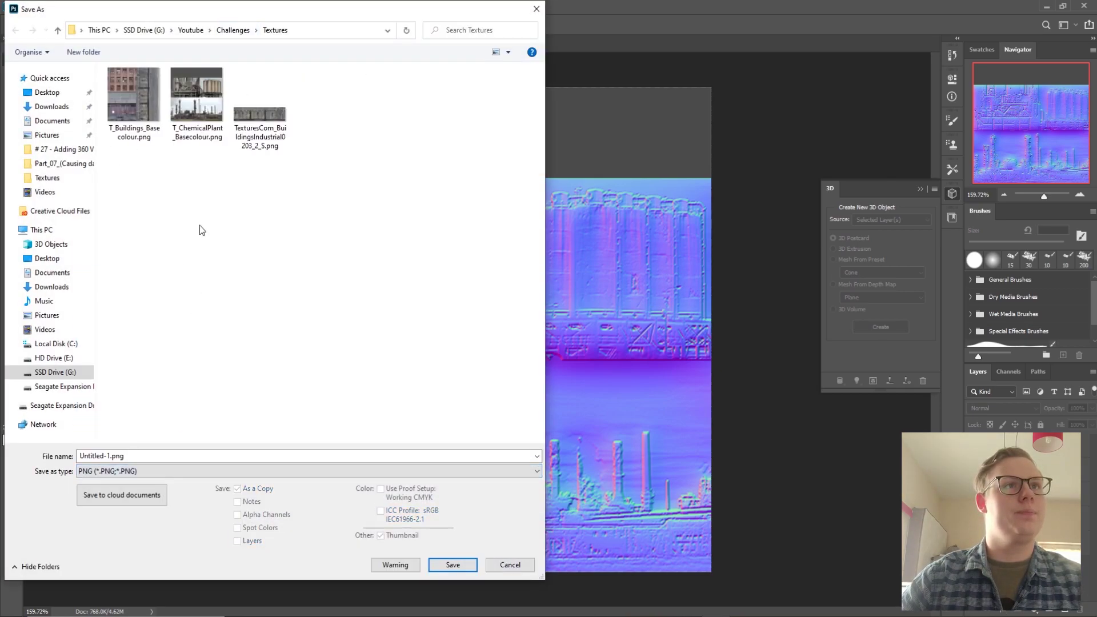
pyautogui.click(189, 104)
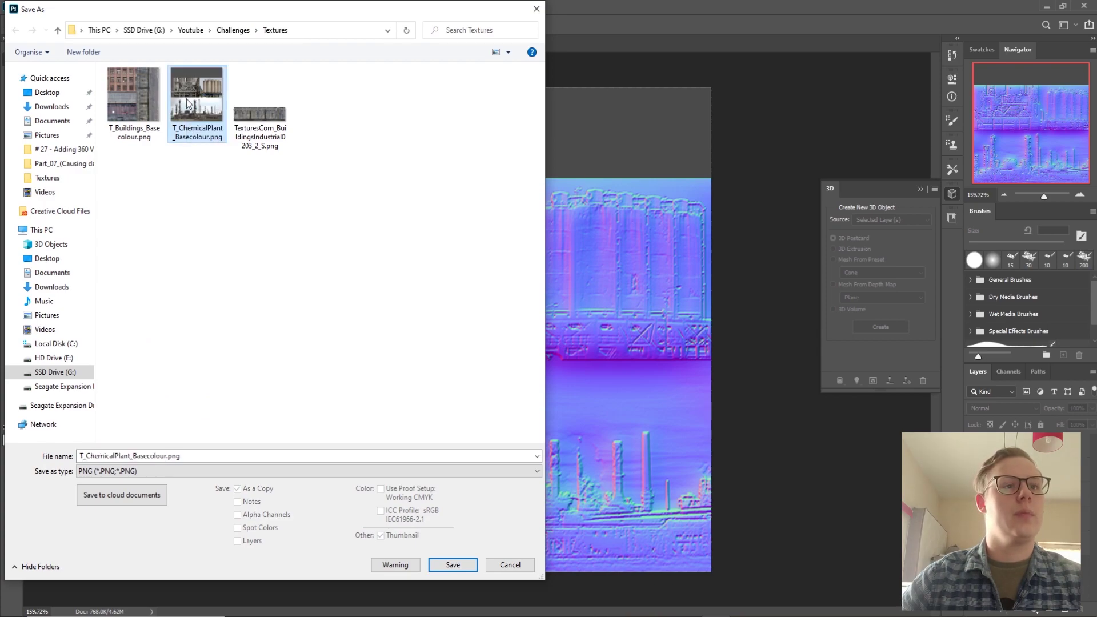
pyautogui.click(167, 459)
pyautogui.moveTo(168, 459); pyautogui.dragTo(140, 457)
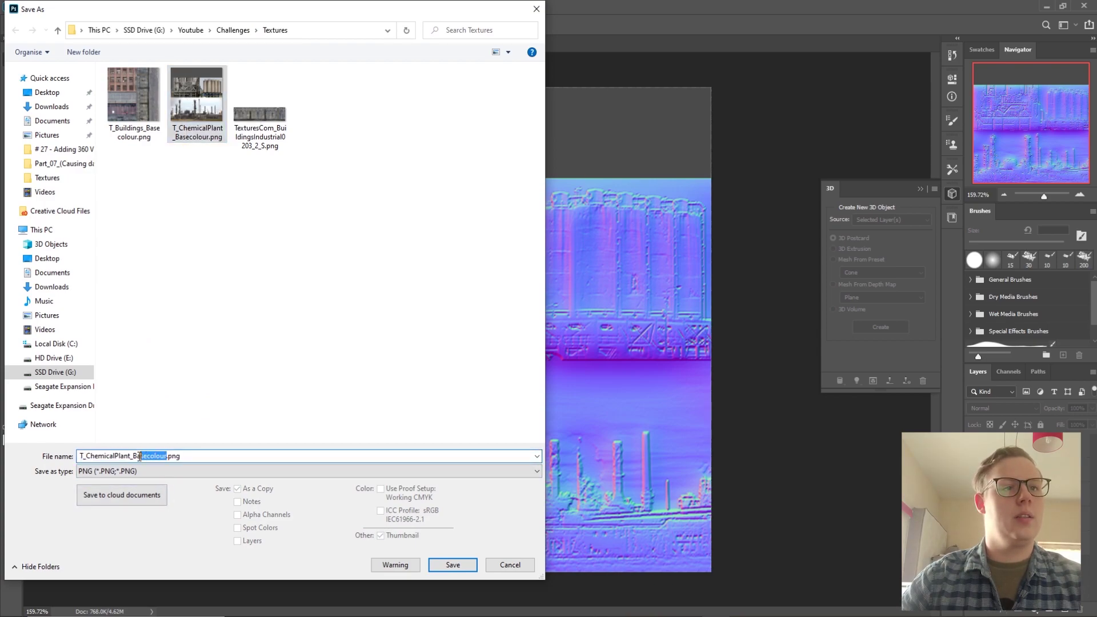
pyautogui.write('Normal')
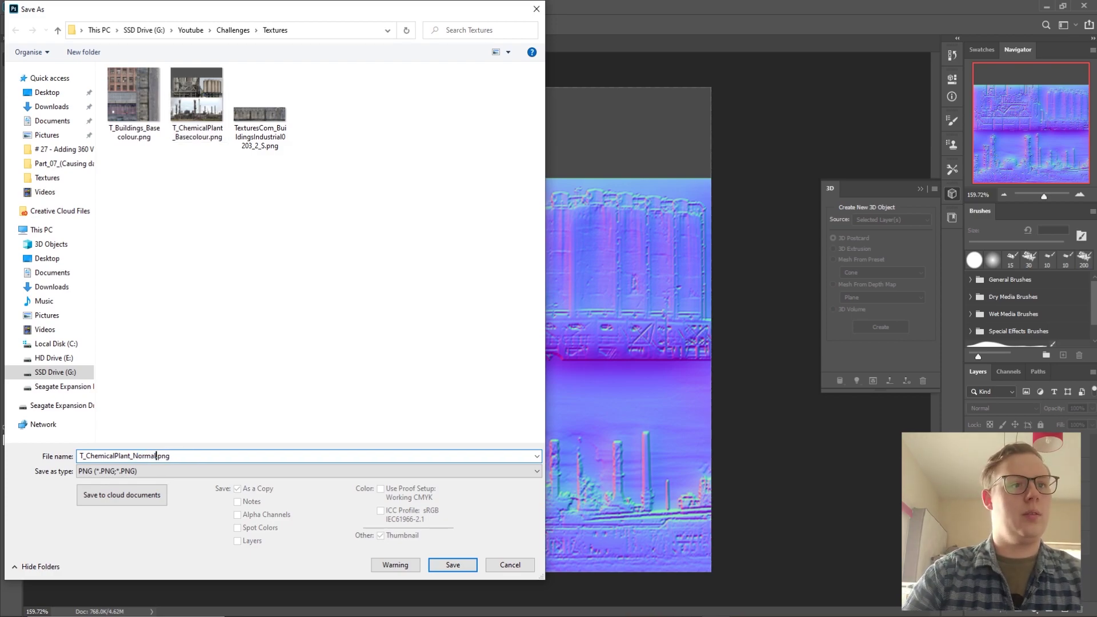
pyautogui.click(463, 568)
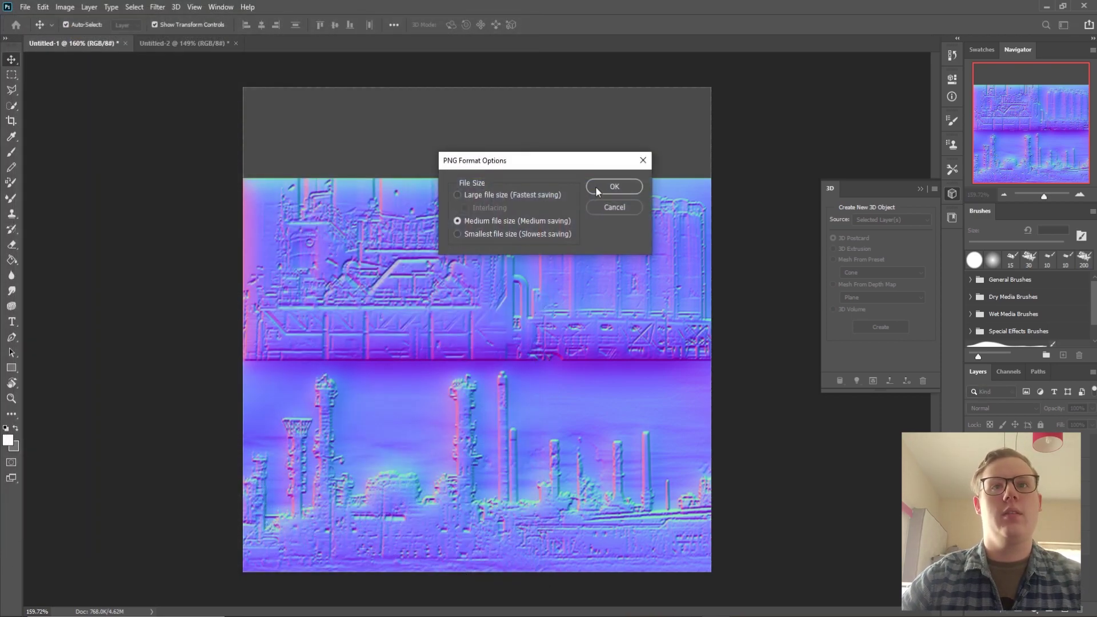
pyautogui.click(624, 189)
# In the Untitled-2 buildings document, duplicate all the image layers and merge the copies into one layer
pyautogui.click(185, 43)
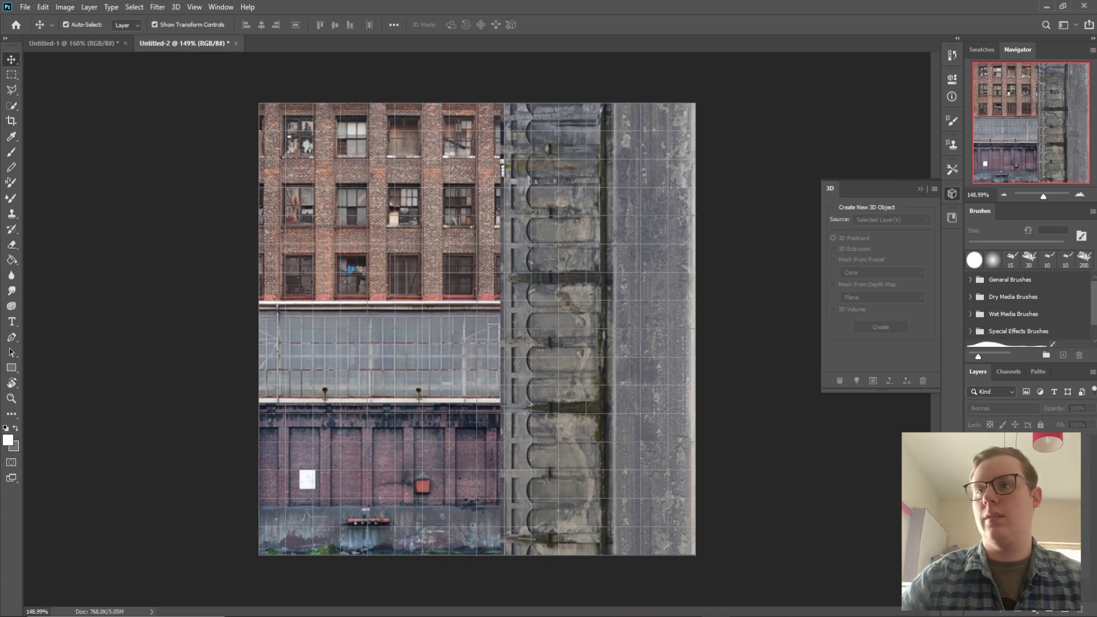
pyautogui.click(1023, 447)
pyautogui.keyDown('shift'); pyautogui.click(1023, 542); pyautogui.keyUp('shift')
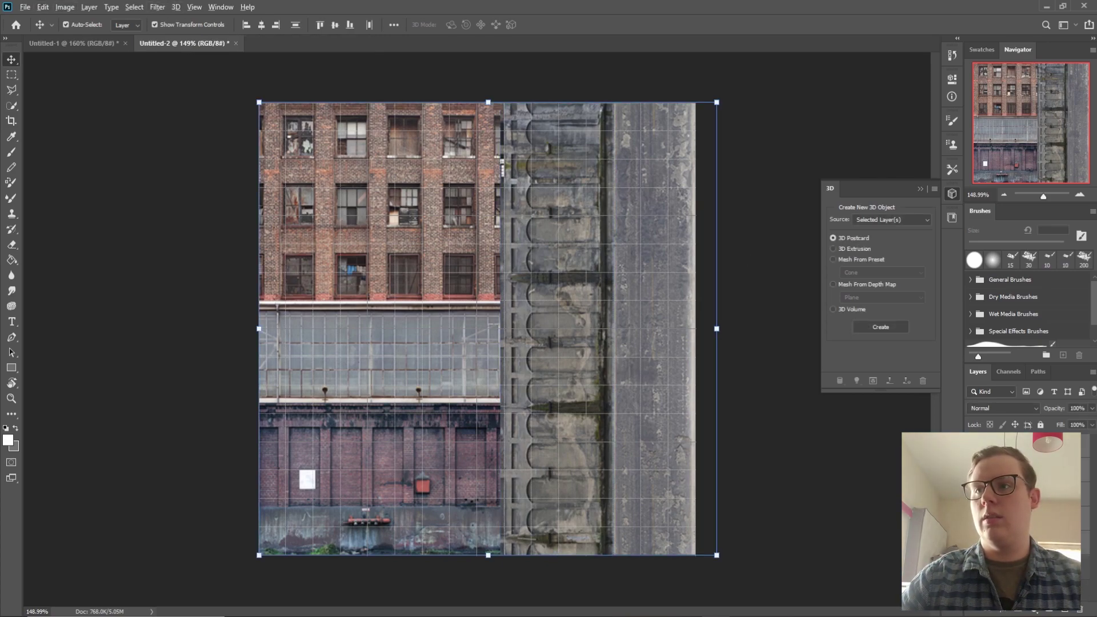
pyautogui.rightClick(1045, 349)
pyautogui.click(1029, 349)
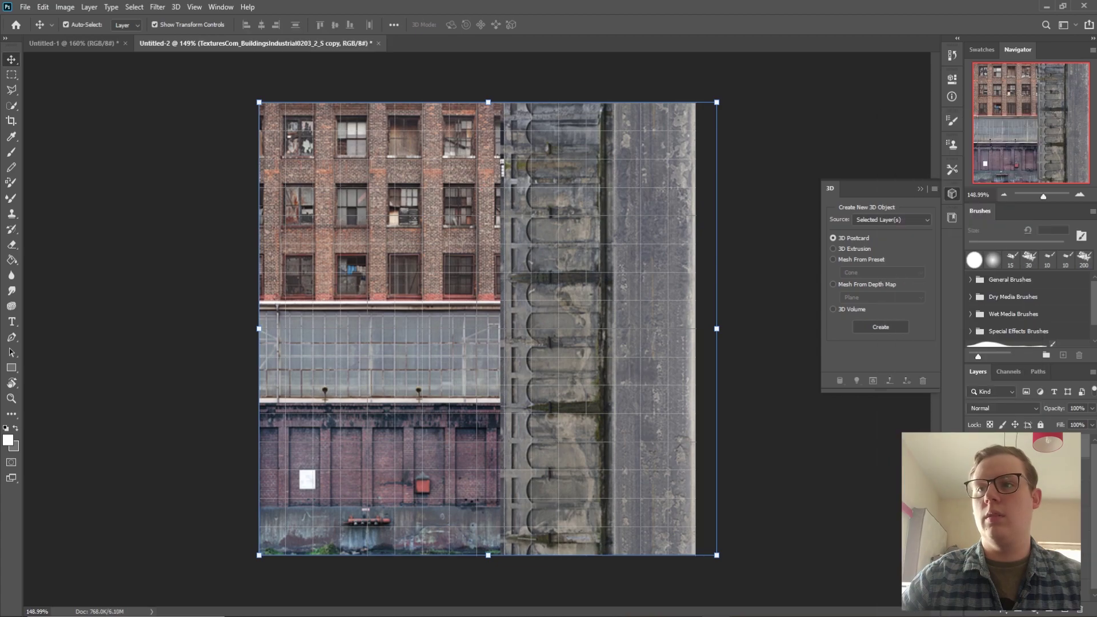
# Generate a normal map from the merged buildings layer with blur 0.2 and detail scale 88%
pyautogui.click(157, 6)
pyautogui.moveTo(215, 133)
pyautogui.click(341, 141)
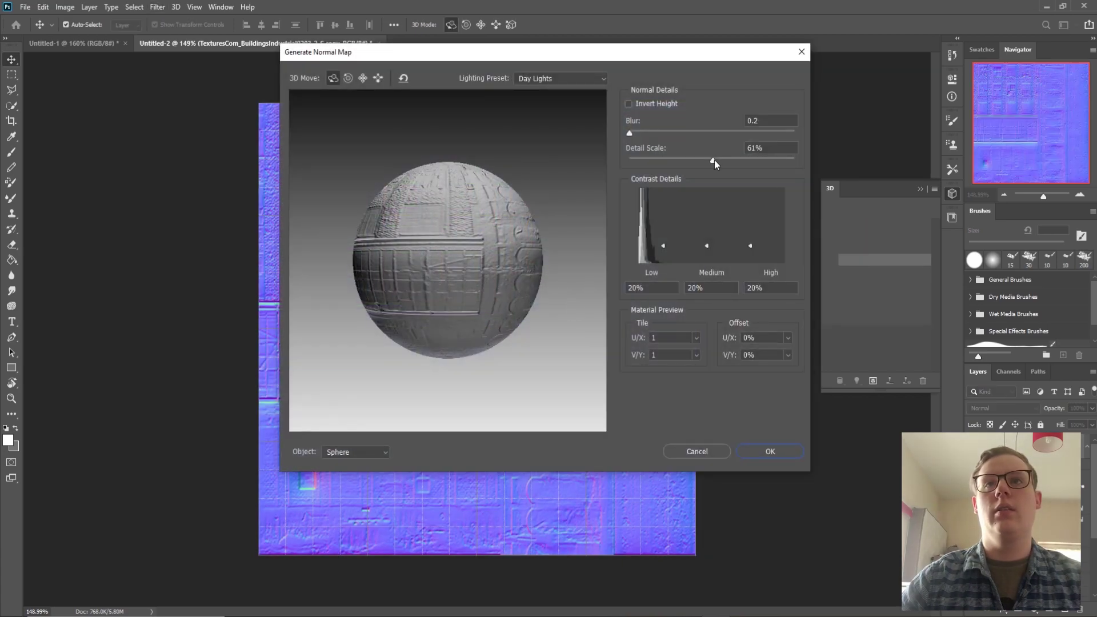
pyautogui.moveTo(714, 160); pyautogui.dragTo(751, 164)
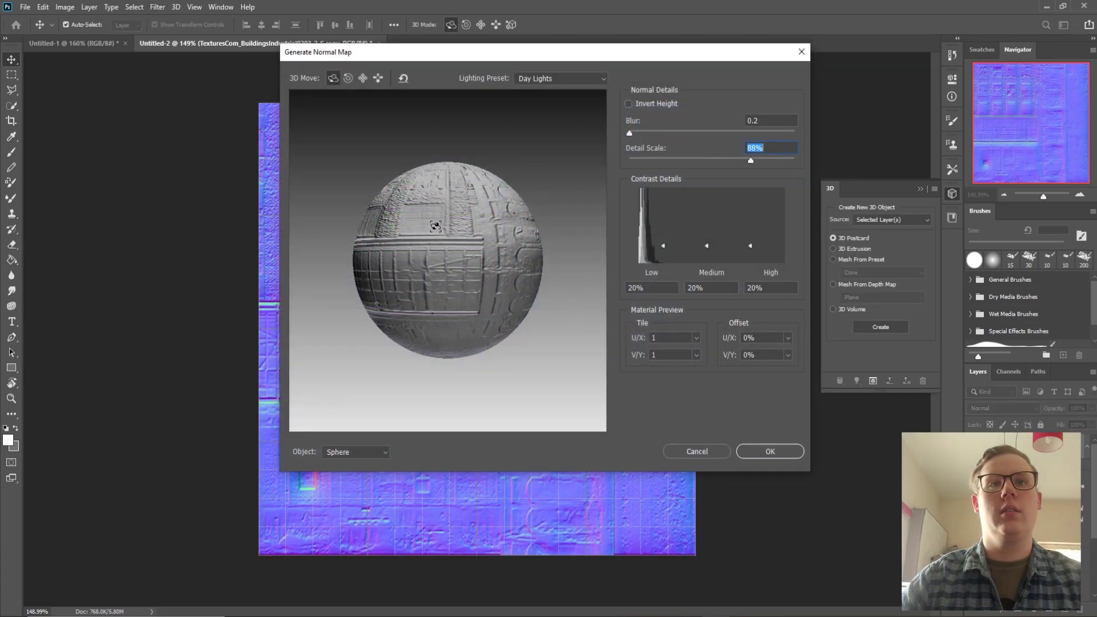
pyautogui.moveTo(543, 274); pyautogui.dragTo(481, 241)
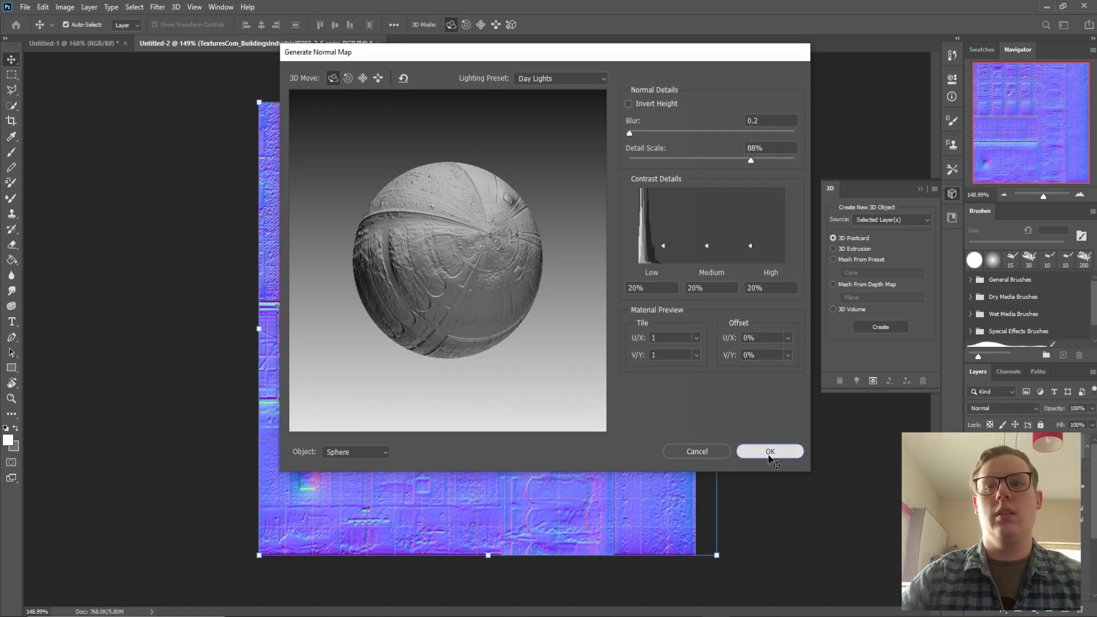
pyautogui.click(769, 452)
# Save the buildings normal map as the PNG file T_Buildings_Normal.png in the Textures folder with medium file size
pyautogui.click(26, 7)
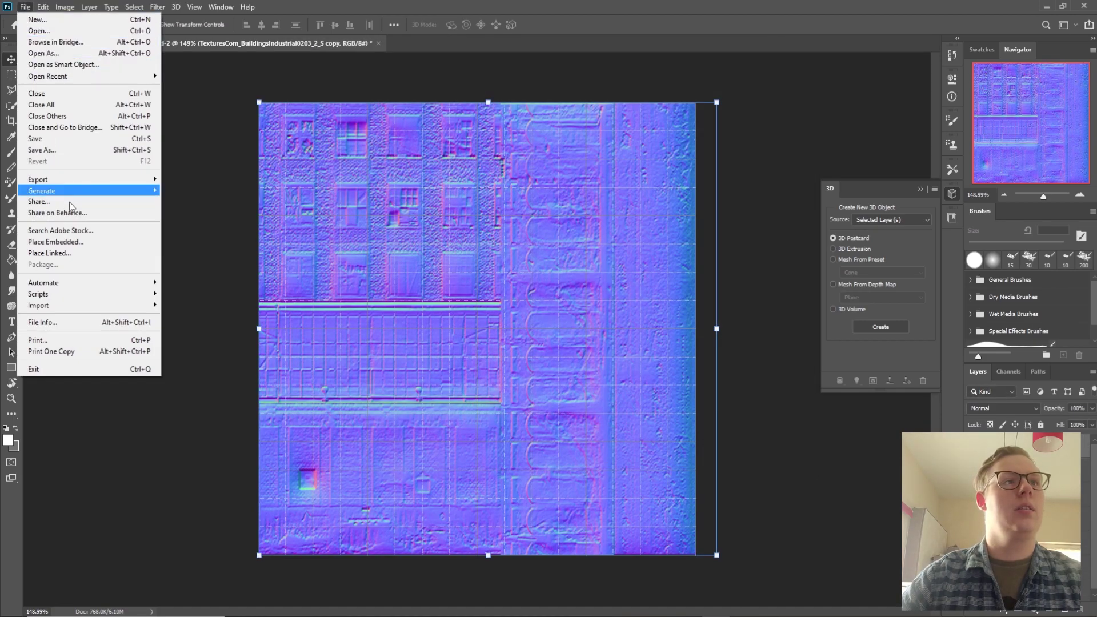
pyautogui.click(97, 150)
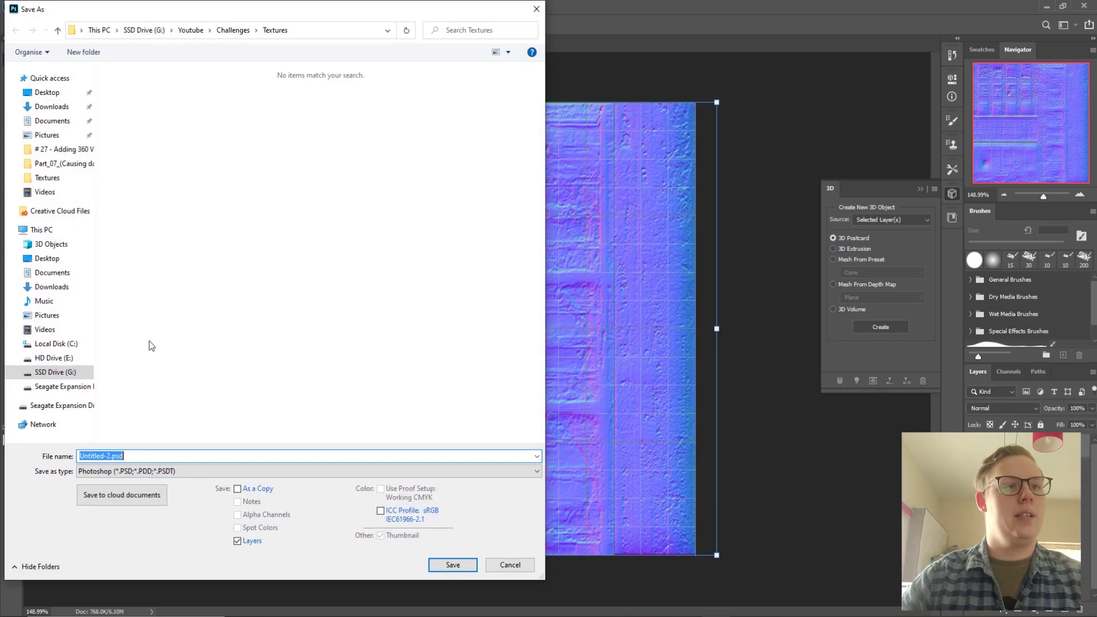
pyautogui.click(135, 472)
pyautogui.click(140, 420)
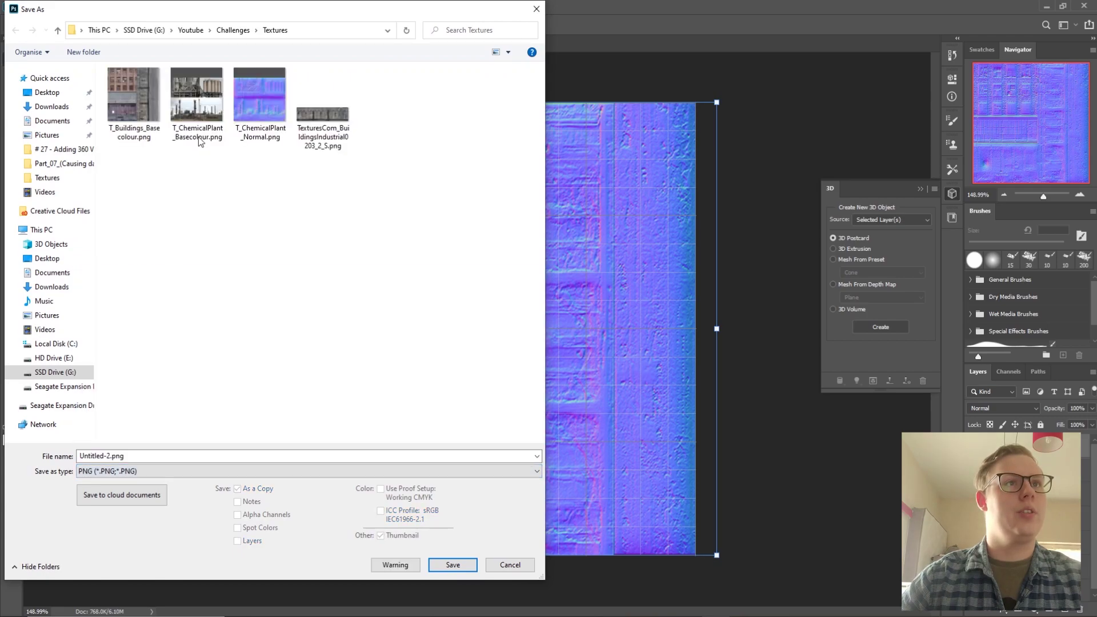
pyautogui.click(156, 117)
pyautogui.doubleClick(146, 456)
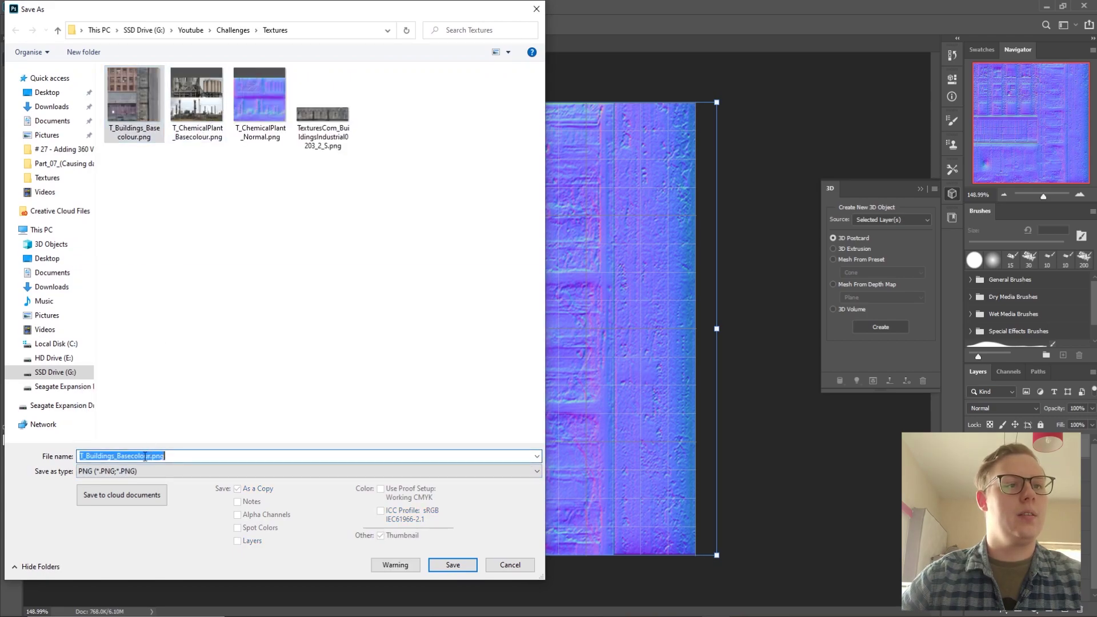
pyautogui.moveTo(150, 456); pyautogui.dragTo(117, 456)
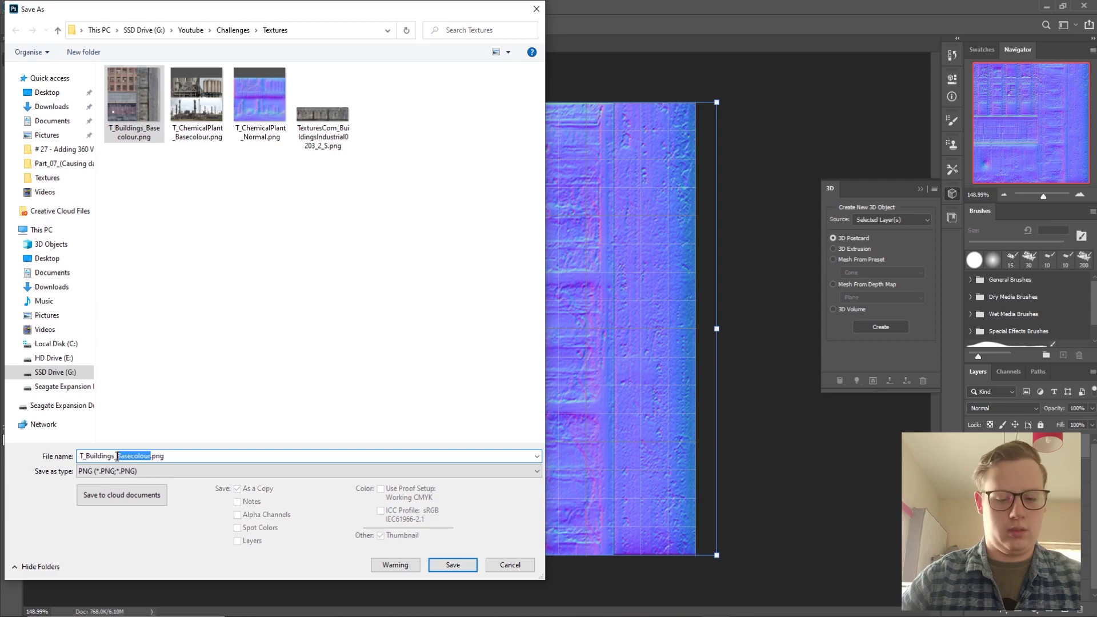
pyautogui.write('Normal')
pyautogui.press('Return')
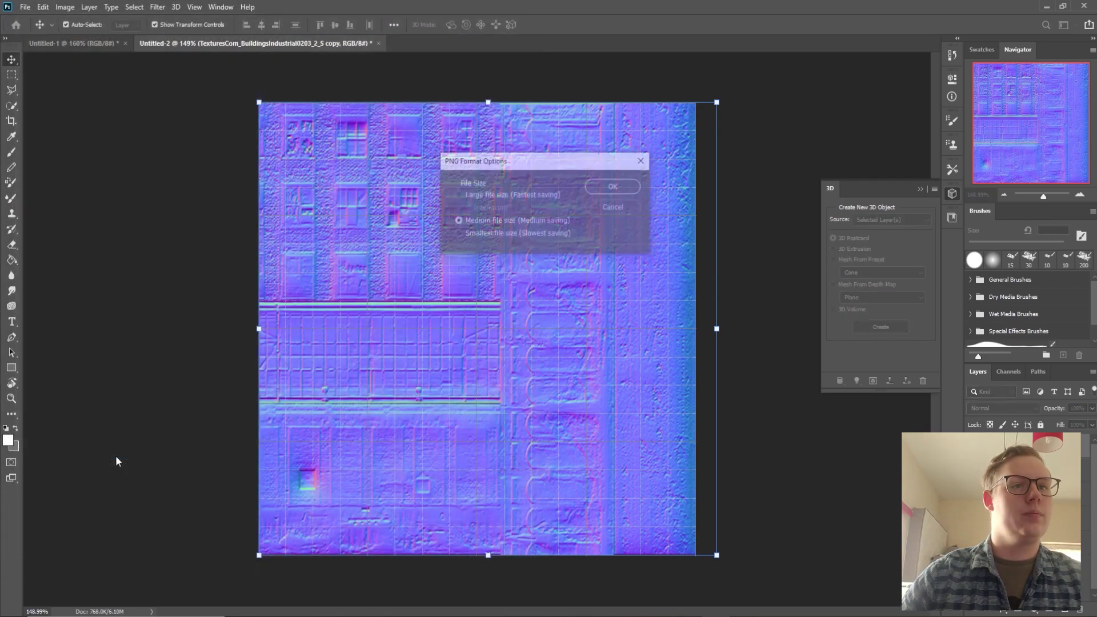
pyautogui.click(612, 186)
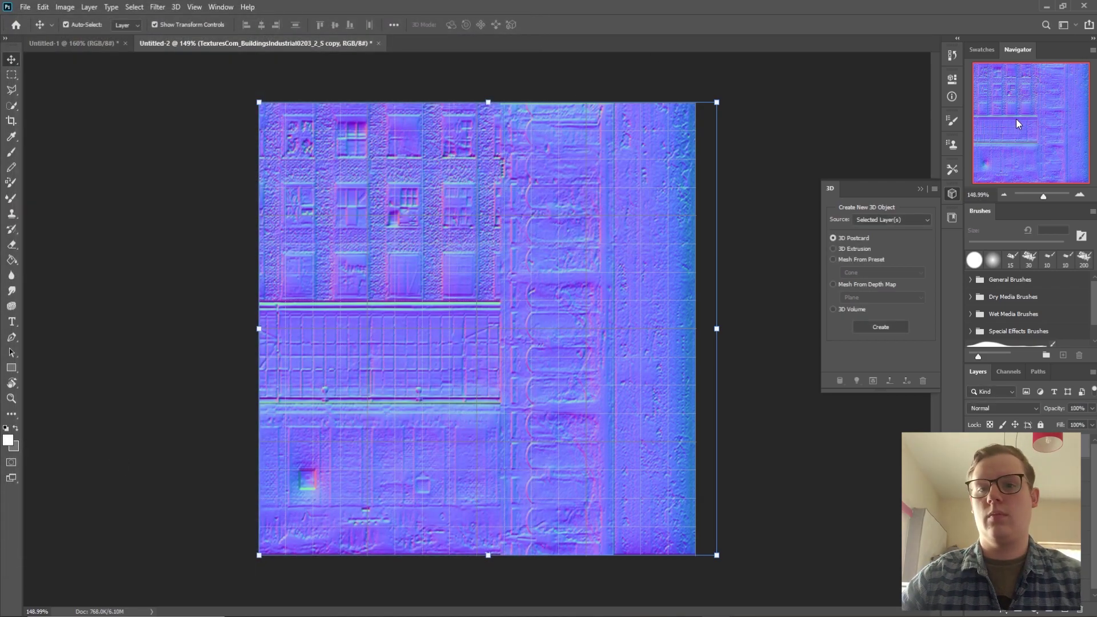
# Switch to Unreal and import T_Buildings_Normal.png and T_ChemicalPlant_Normal.png from the Textures folder into the Environment folder
pyautogui.click(1047, 7)
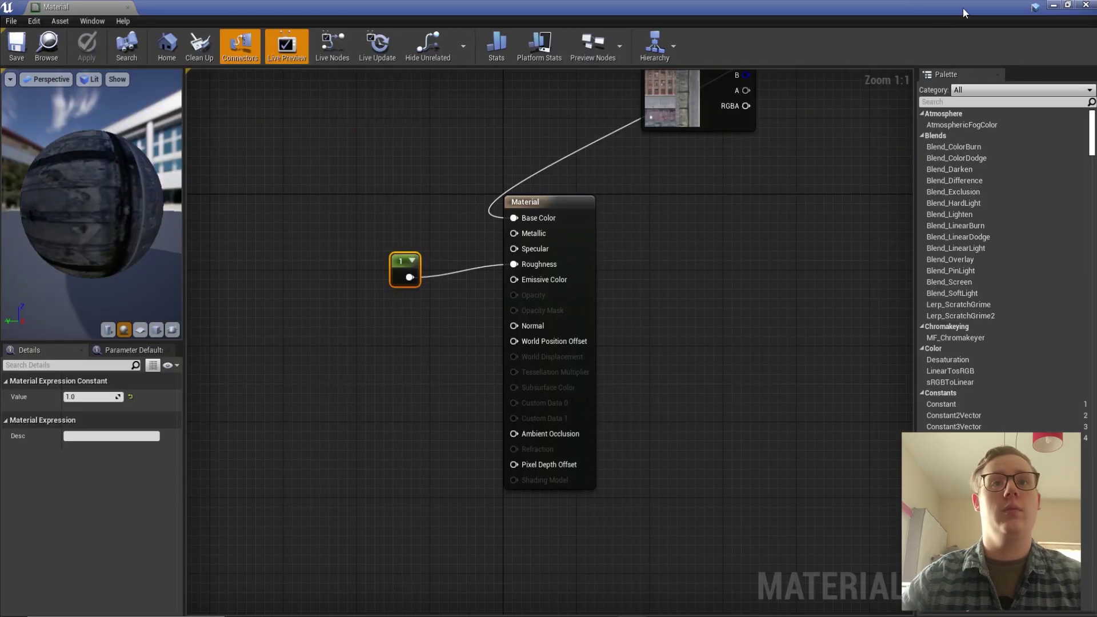
pyautogui.moveTo(699, 122); pyautogui.dragTo(398, 152)
pyautogui.moveTo(492, 4); pyautogui.dragTo(638, 26)
pyautogui.click(80, 412)
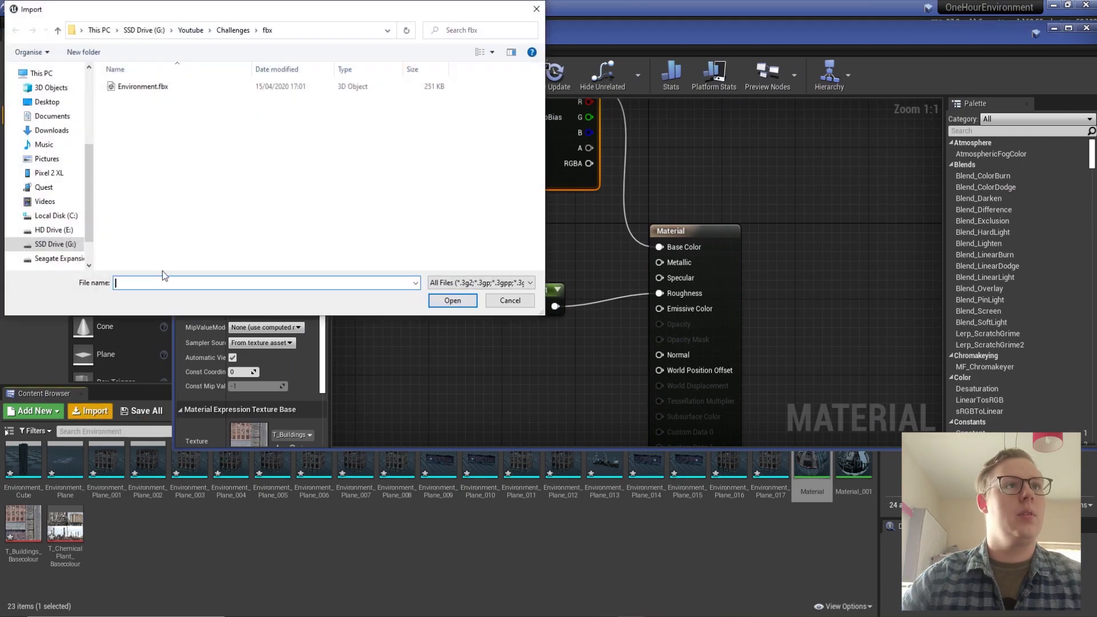
pyautogui.click(214, 32)
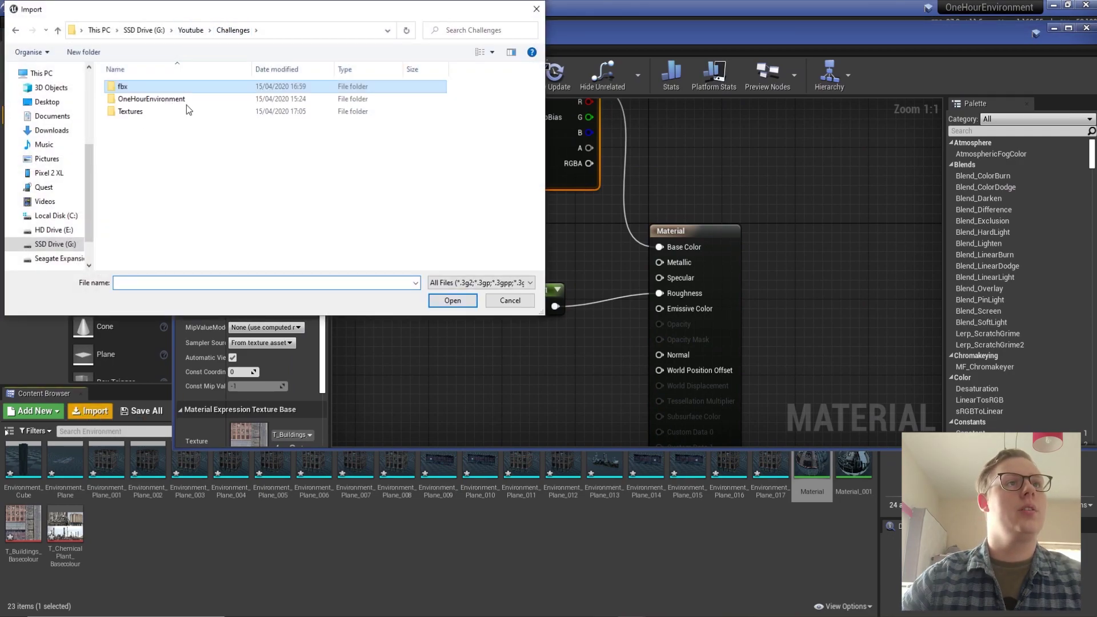
pyautogui.doubleClick(178, 114)
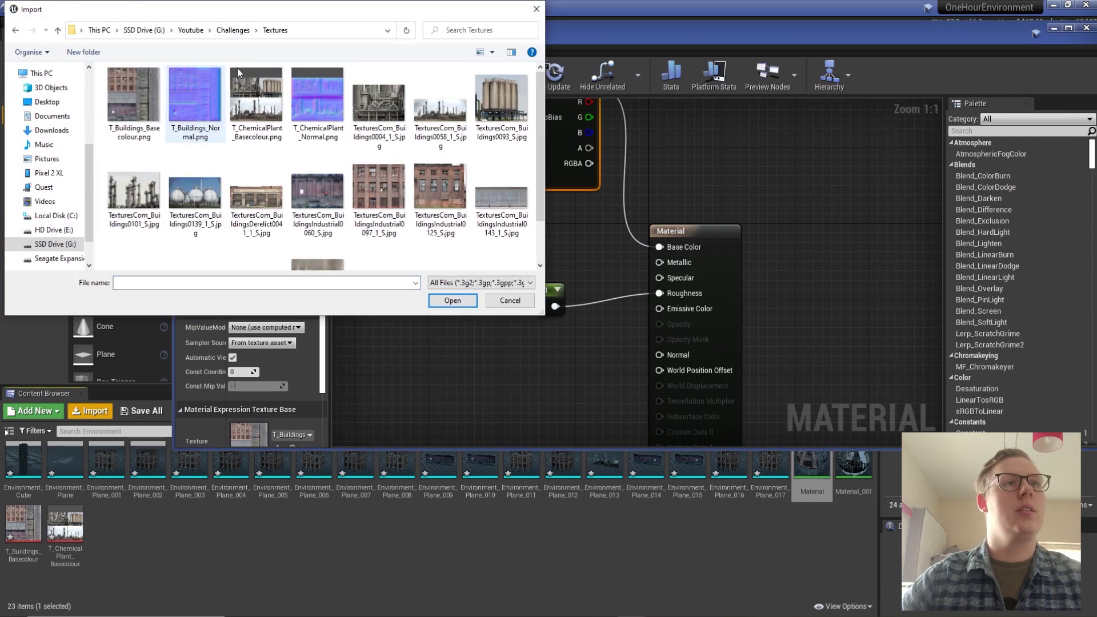
pyautogui.keyDown('shift'); pyautogui.click(310, 114); pyautogui.keyUp('shift')
pyautogui.click(328, 110)
pyautogui.keyDown('ctrl'); pyautogui.click(211, 115); pyautogui.keyUp('ctrl')
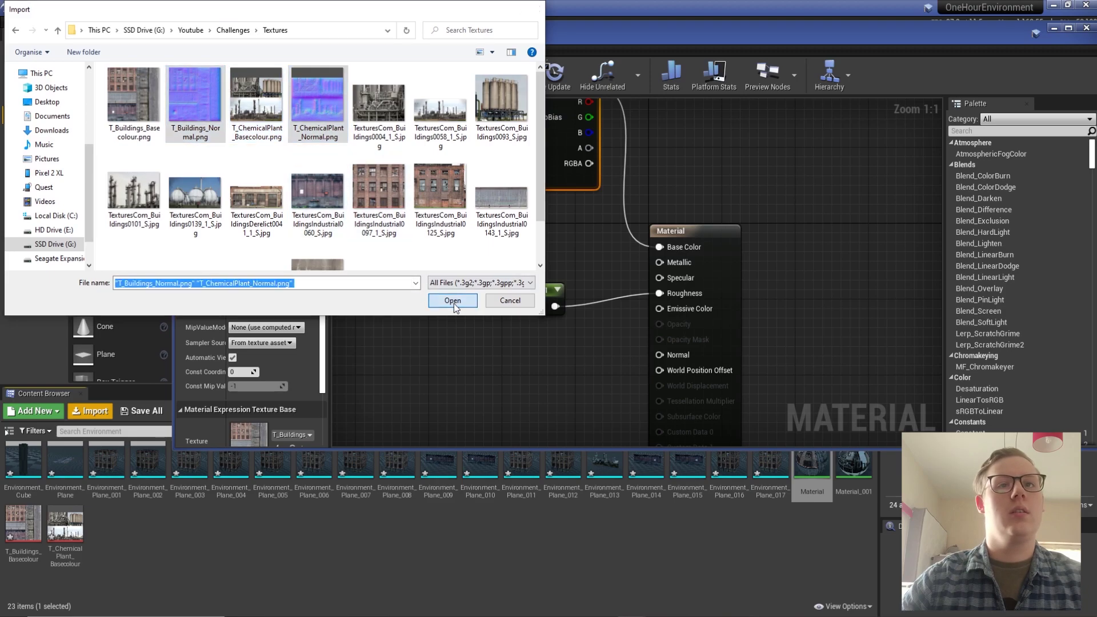
pyautogui.click(454, 305)
# Add the T_Buildings_Normal texture to the building material's graph and connect its RGB output to the Normal input
pyautogui.moveTo(147, 533); pyautogui.dragTo(263, 526)
pyautogui.moveTo(65, 525); pyautogui.dragTo(474, 348)
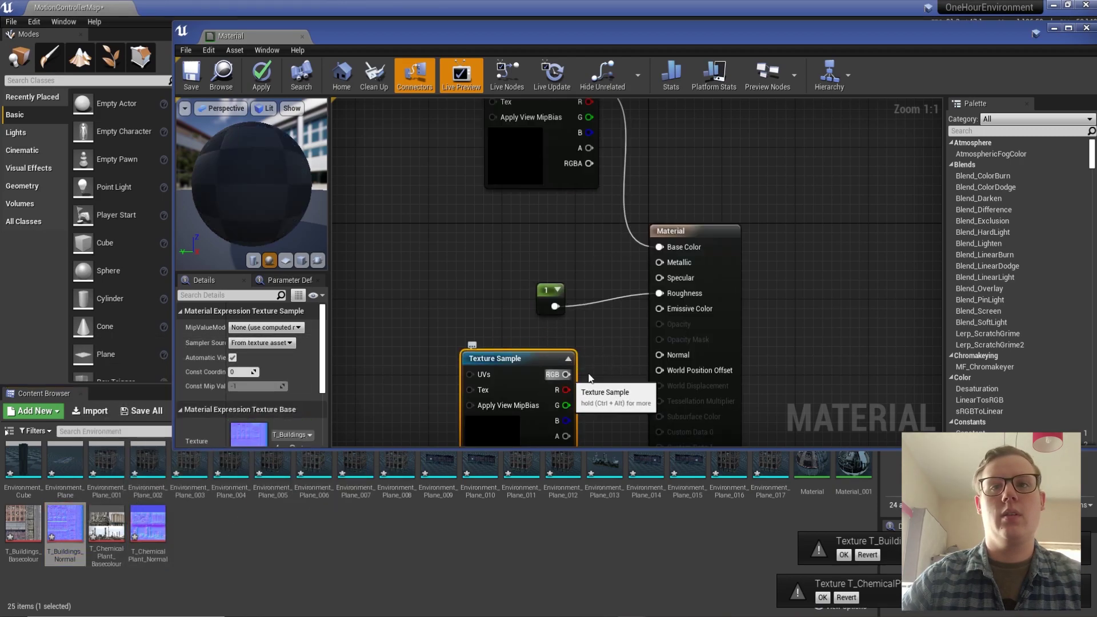
pyautogui.moveTo(566, 375); pyautogui.dragTo(659, 355)
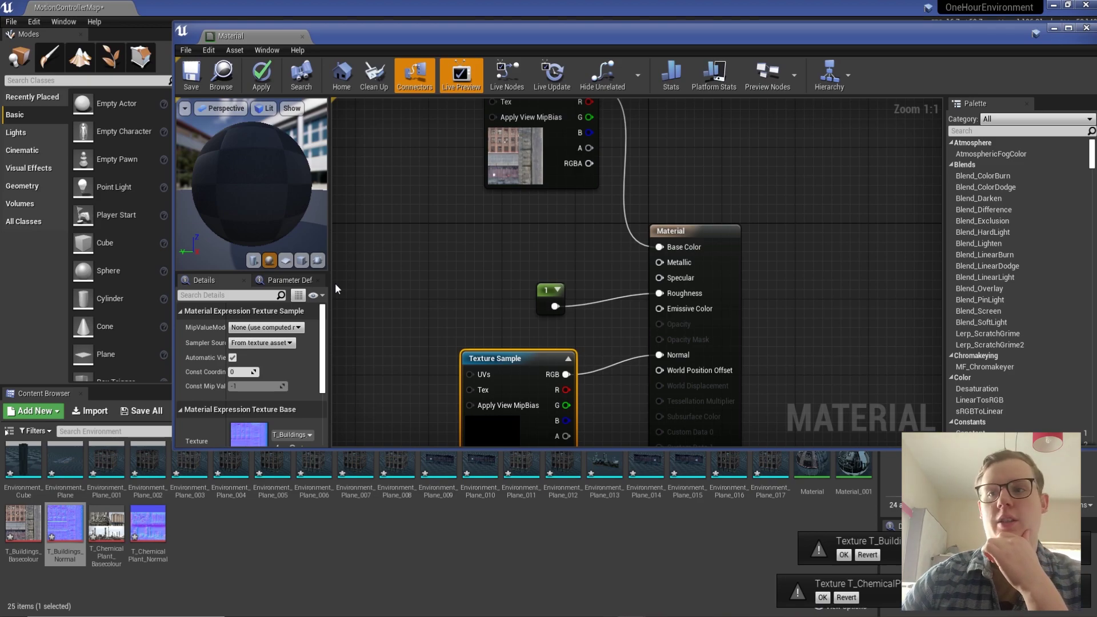
pyautogui.moveTo(515, 35); pyautogui.dragTo(3, 282)
pyautogui.moveTo(3, 377); pyautogui.dragTo(0, 377)
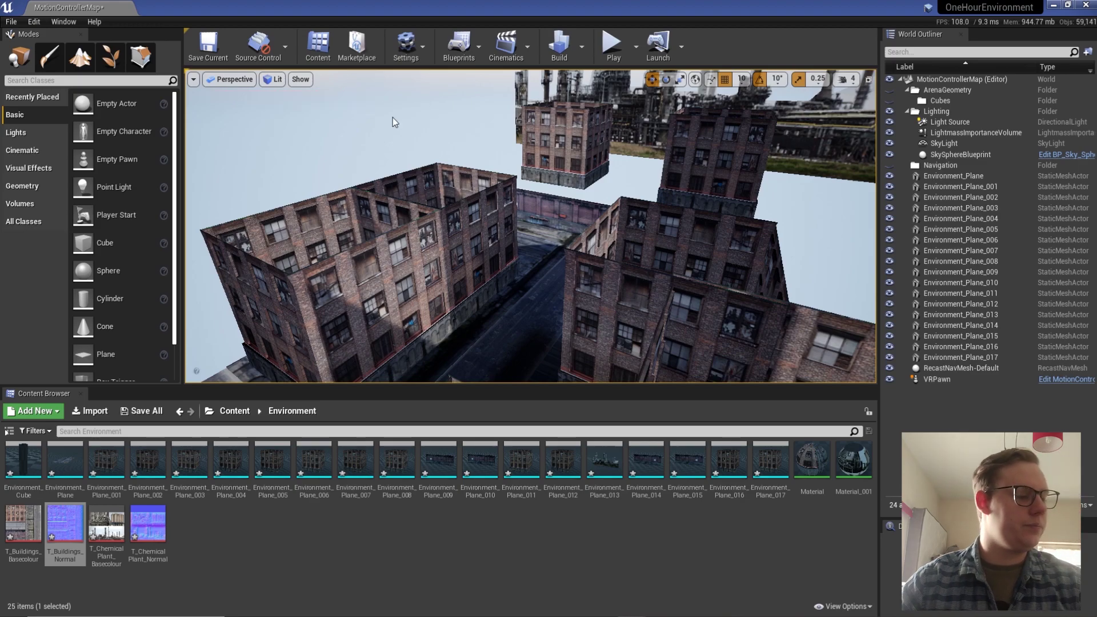
pyautogui.moveTo(530, 226)
pyautogui.mouseDown(button='right')
pyautogui.moveTo(535, 253)
pyautogui.moveTo(529, 216)
pyautogui.mouseUp(button='right')
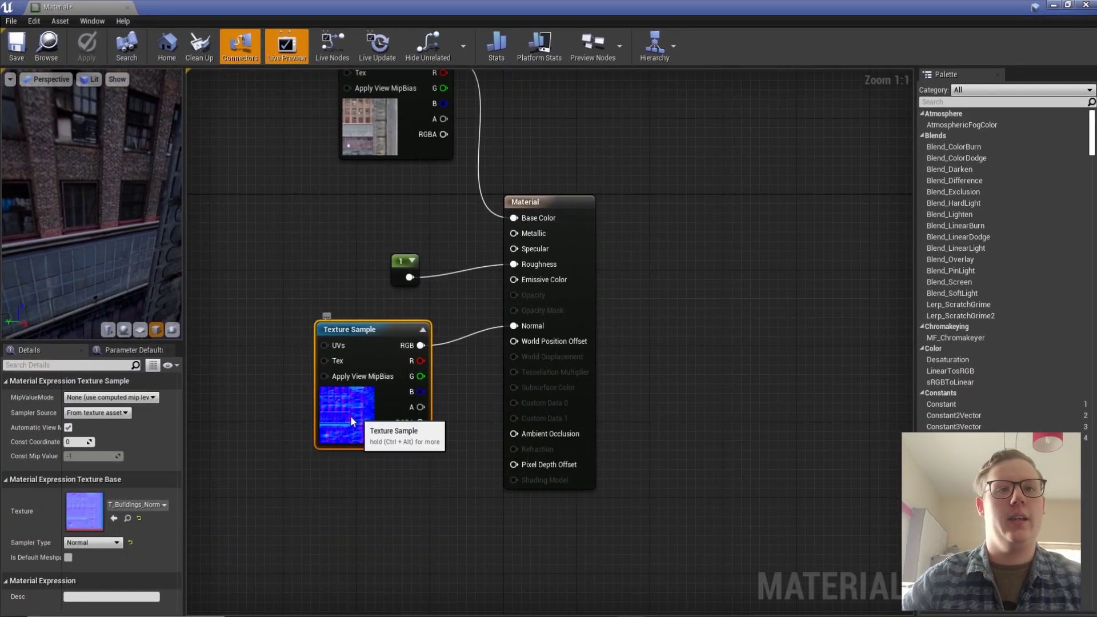
# Insert a FlattenNormal node between the normal map's RGB output and the material's Normal input
pyautogui.moveTo(365, 428); pyautogui.dragTo(244, 419)
pyautogui.moveTo(389, 424); pyautogui.dragTo(507, 397, button='right')
pyautogui.click(506, 397)
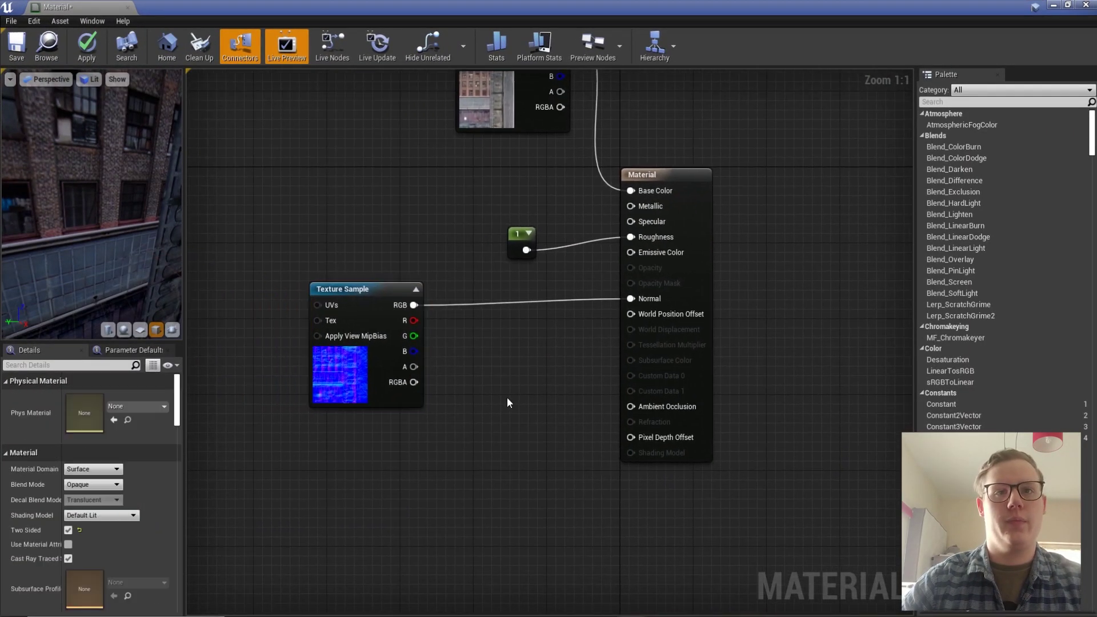
pyautogui.rightClick(509, 400)
pyautogui.write('normal')
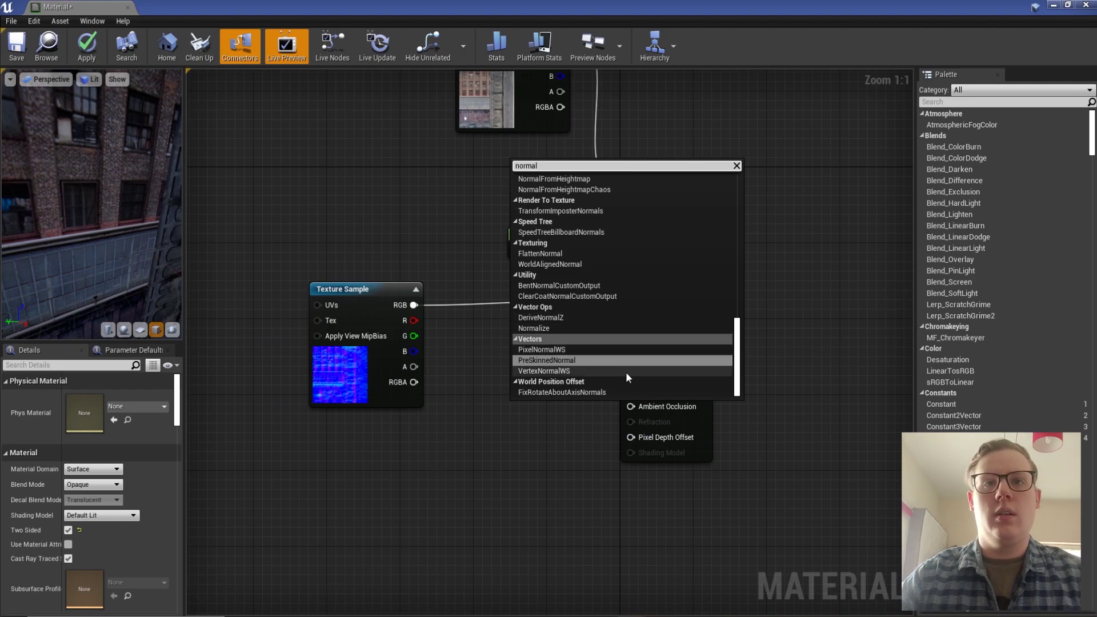
pyautogui.click(540, 253)
pyautogui.moveTo(546, 430); pyautogui.dragTo(413, 305)
pyautogui.moveTo(564, 380); pyautogui.dragTo(631, 299)
# Connect a constant of 0.2 to the FlattenNormal node's Flatness input and apply the material
pyautogui.click(384, 451)
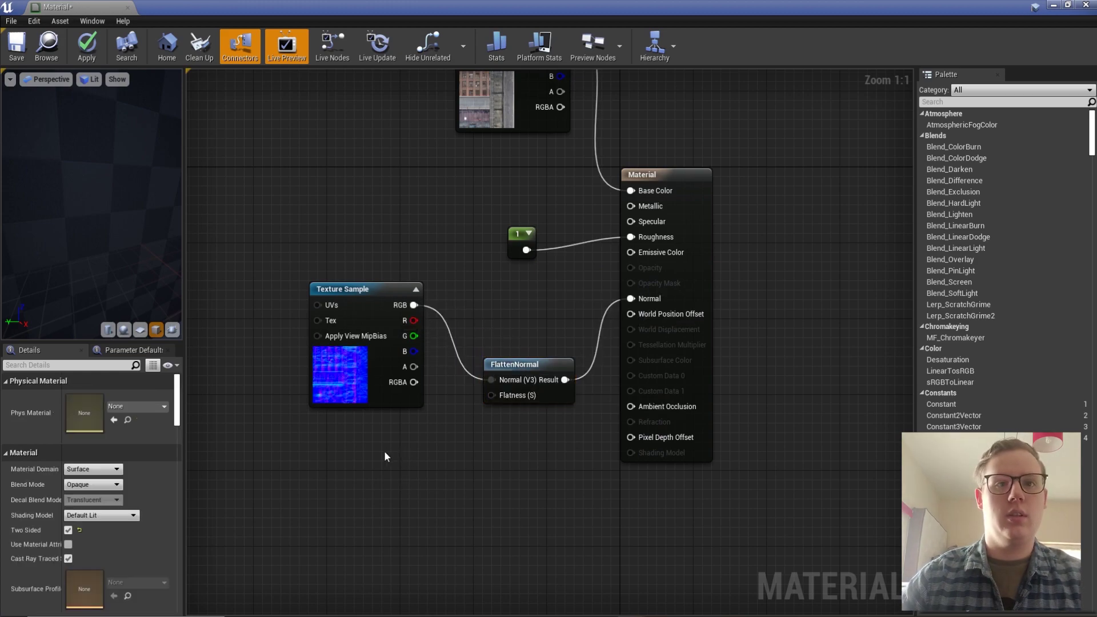
pyautogui.click(384, 451)
pyautogui.moveTo(501, 395); pyautogui.dragTo(501, 395)
pyautogui.click(72, 397)
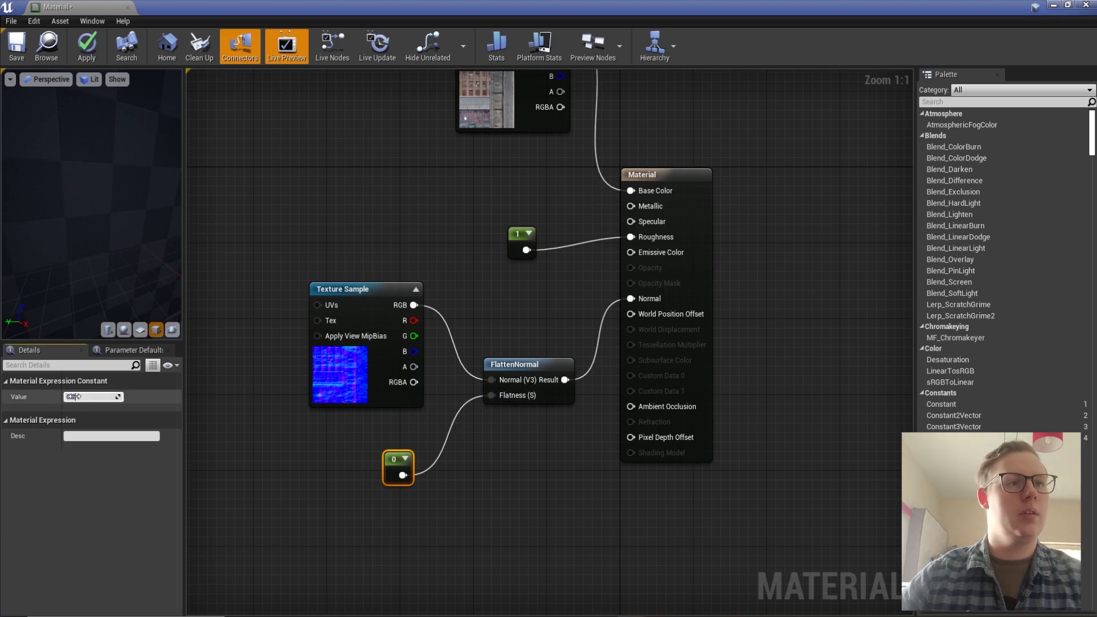
pyautogui.click(82, 46)
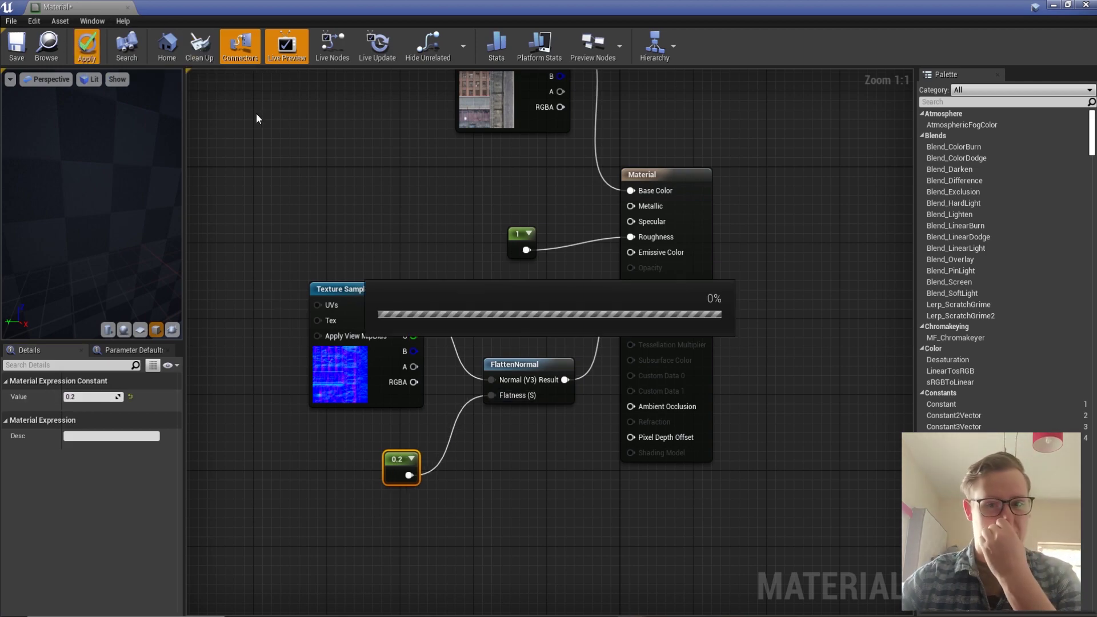
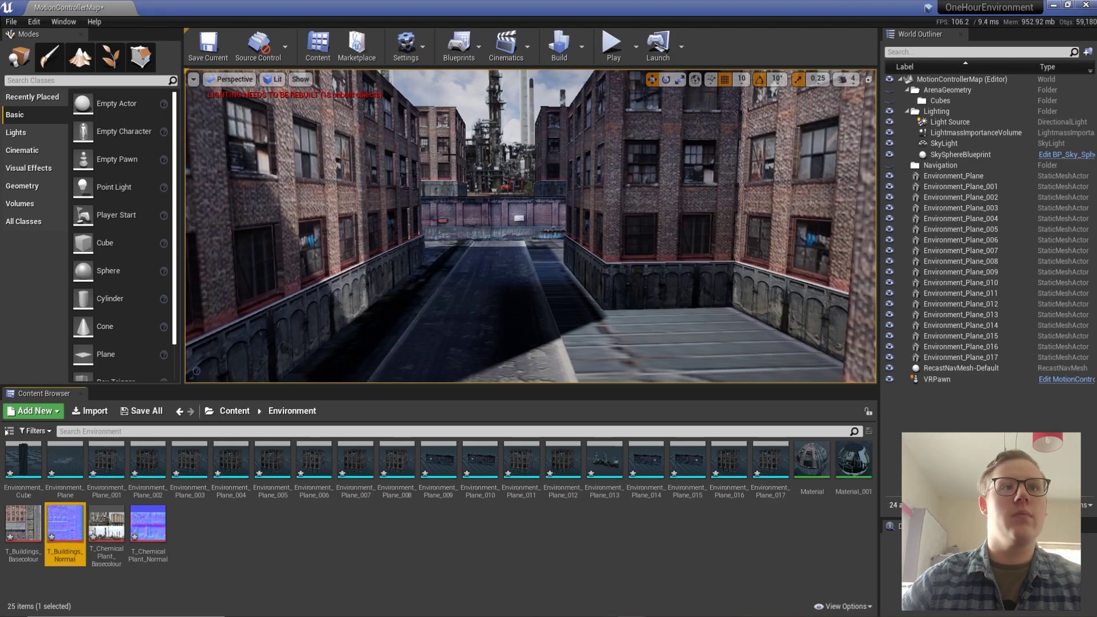
# Duplicate the building block Environment_Plane_006 and place the copy behind the buildings on the opposite side of the street
pyautogui.moveTo(536, 251); pyautogui.dragTo(537, 255, button='right')
pyautogui.click(626, 193)
pyautogui.moveTo(626, 193); pyautogui.dragTo(623, 220, button='right')
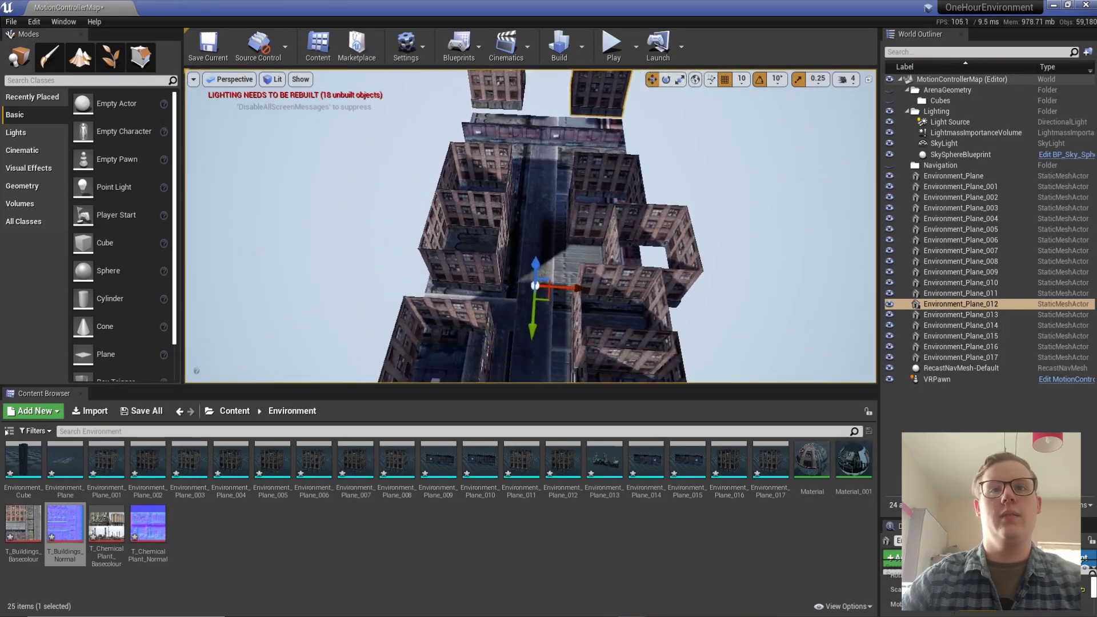
pyautogui.moveTo(604, 260); pyautogui.dragTo(604, 260, button='right')
pyautogui.click(604, 260)
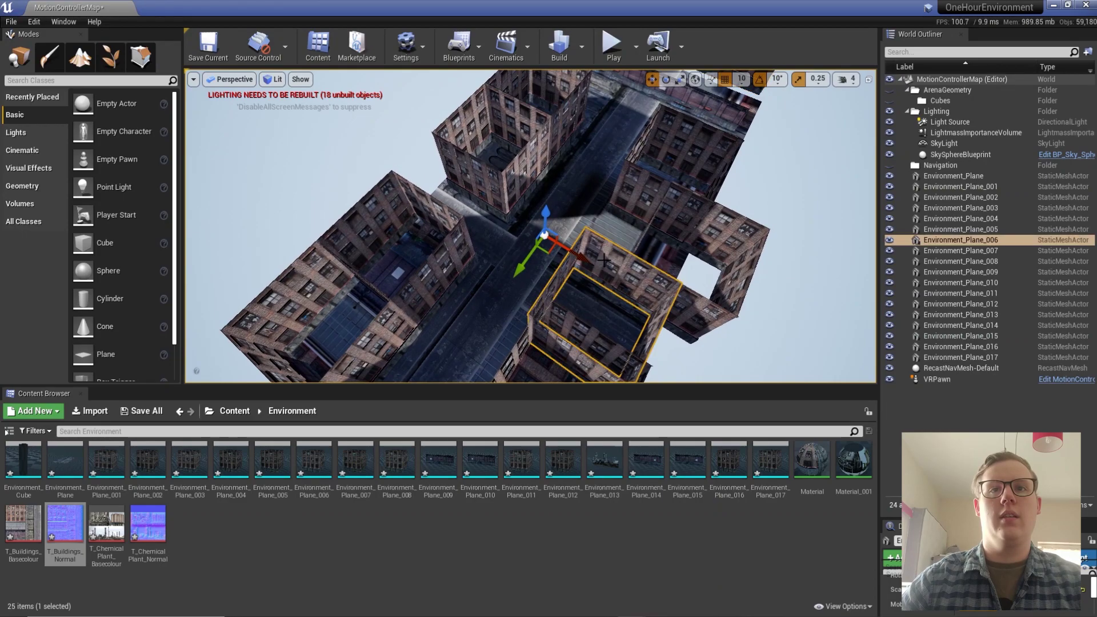
pyautogui.keyDown('alt'); pyautogui.moveTo(569, 255); pyautogui.dragTo(473, 195); pyautogui.keyUp('alt')
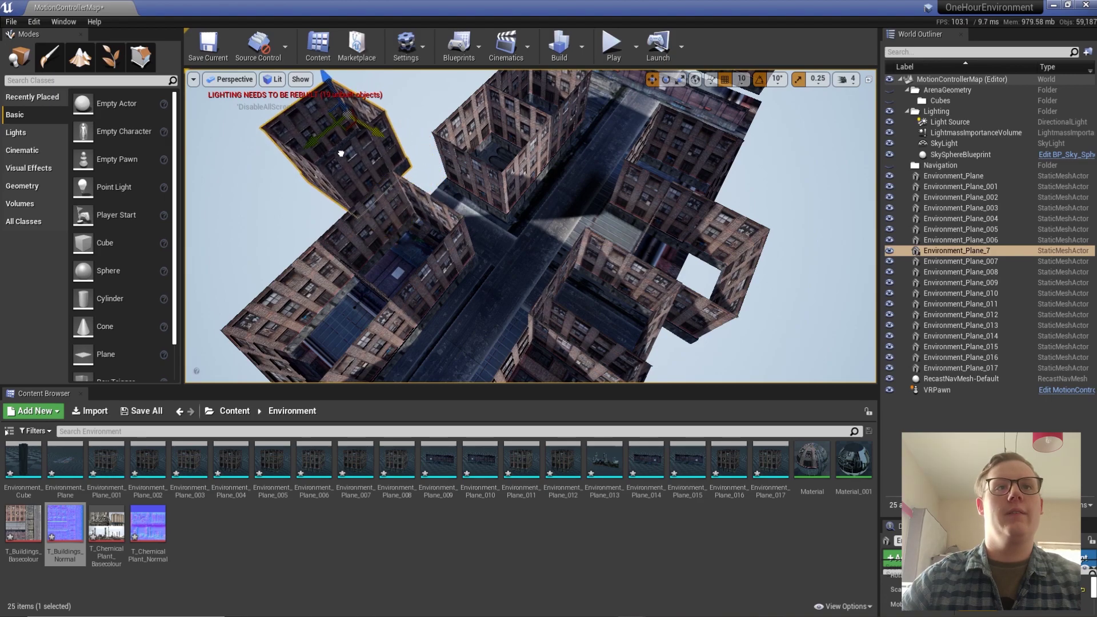
pyautogui.moveTo(604, 260); pyautogui.dragTo(604, 260, button='right')
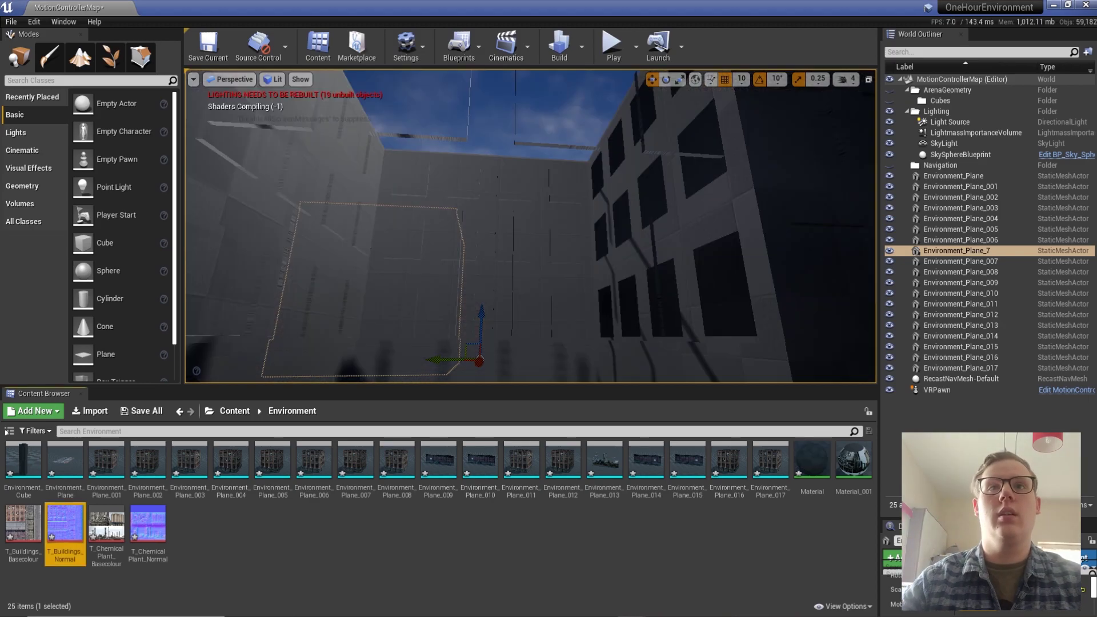
pyautogui.moveTo(438, 228); pyautogui.dragTo(394, 235, button='right')
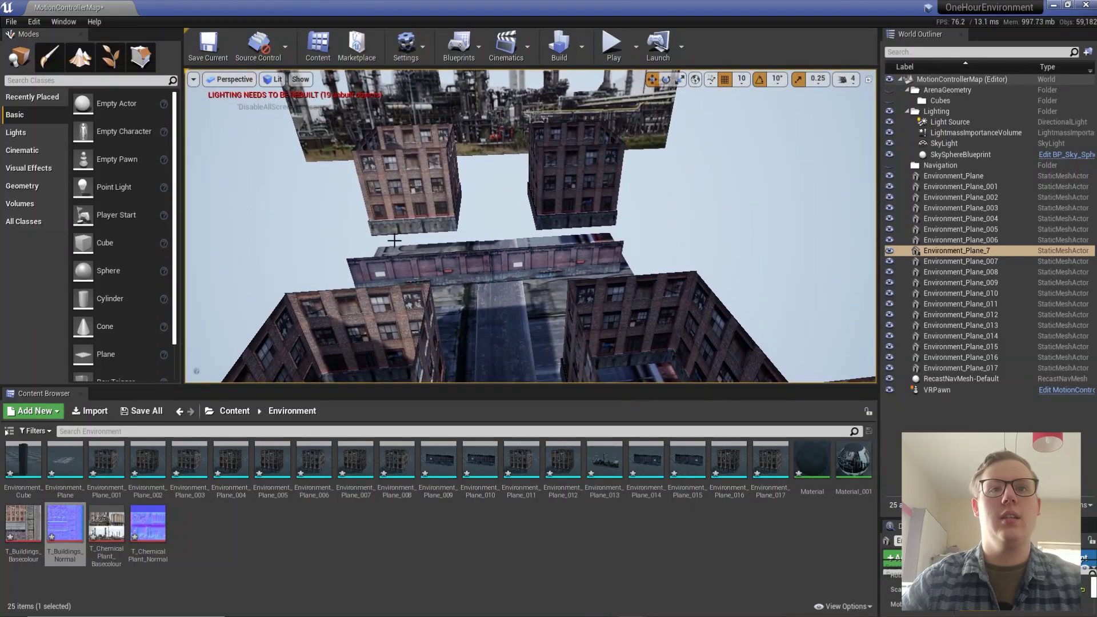
# Place a Player Start in the middle of the street at about X 0, Y 2040, Z 92
pyautogui.click(494, 269)
pyautogui.moveTo(502, 262); pyautogui.dragTo(440, 248, button='right')
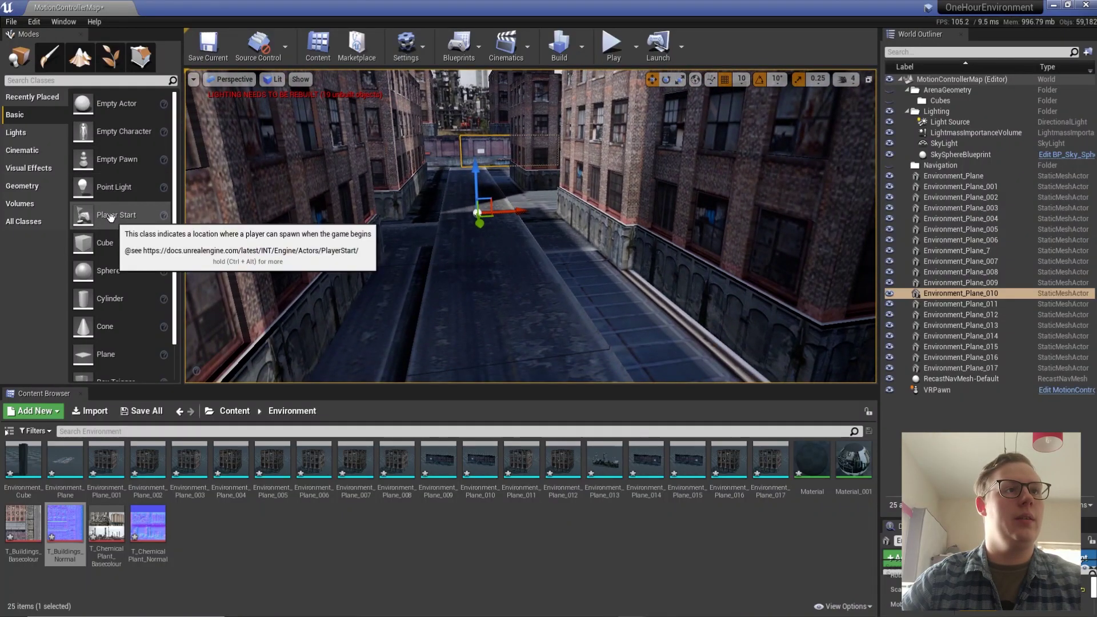
pyautogui.moveTo(103, 215); pyautogui.dragTo(497, 284)
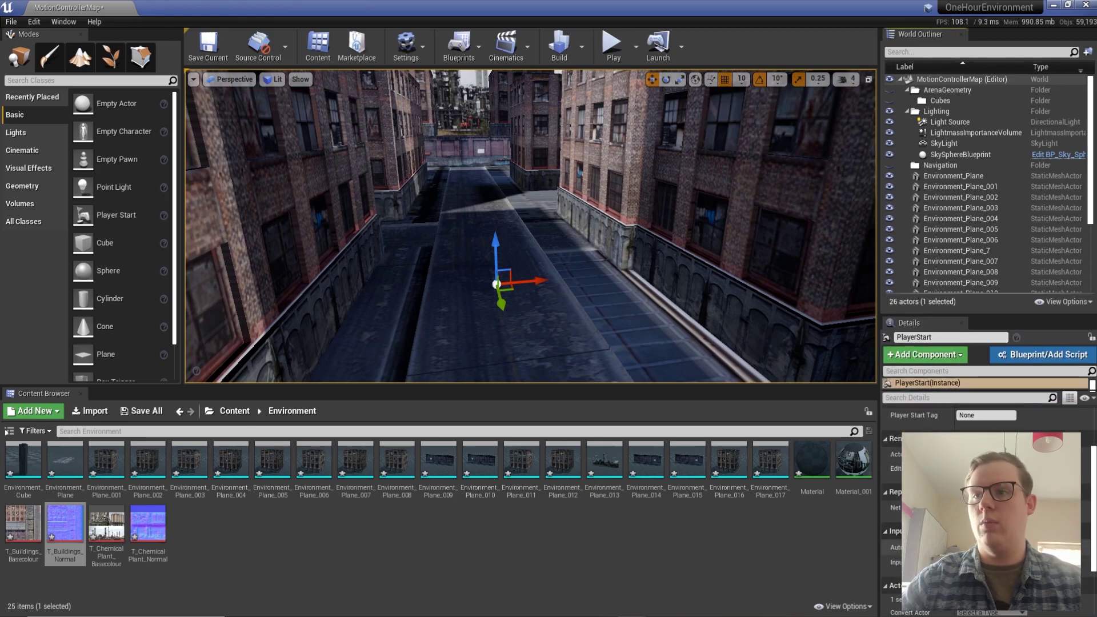
pyautogui.click(764, 577)
pyautogui.press('f')
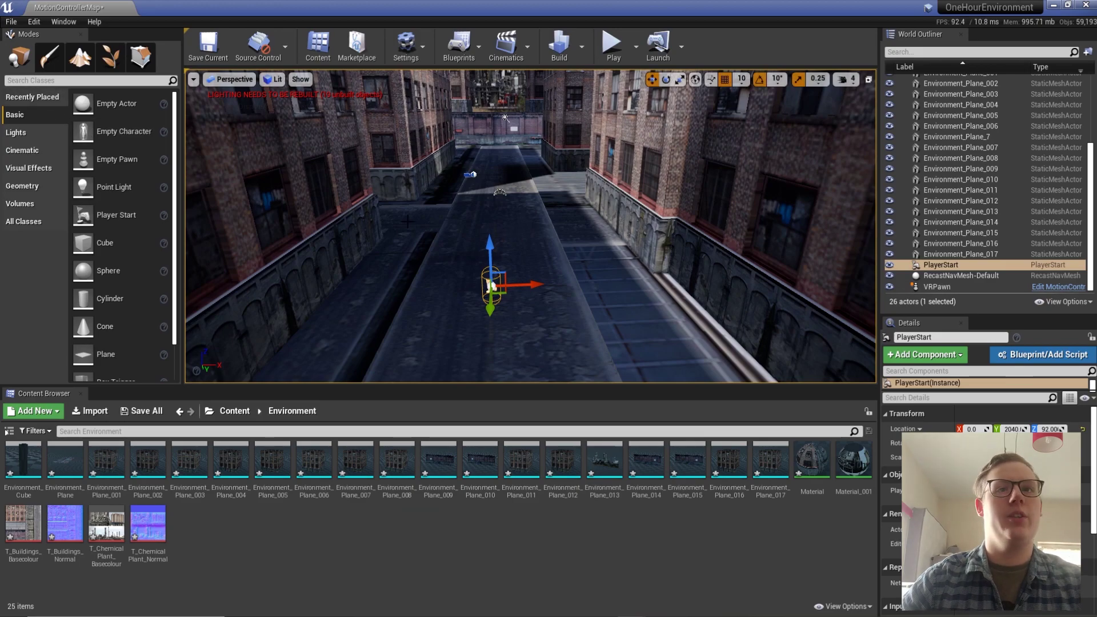
# Check the level's collision in the Player Collision and Visibility Collision view modes, and return to the Lit view
pyautogui.click(266, 79)
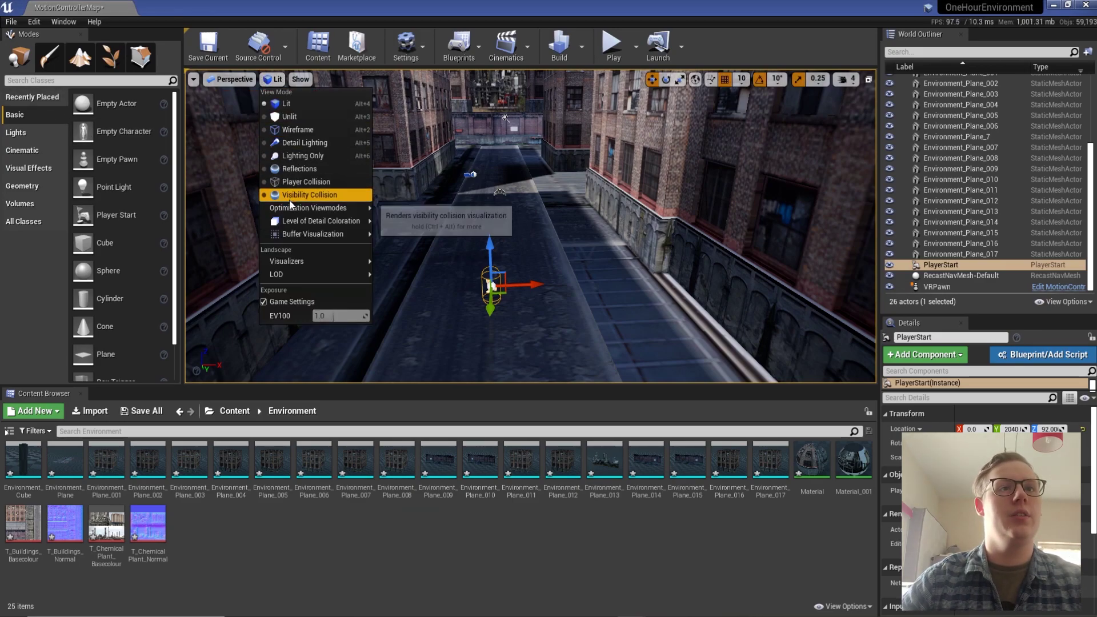
pyautogui.click(265, 182)
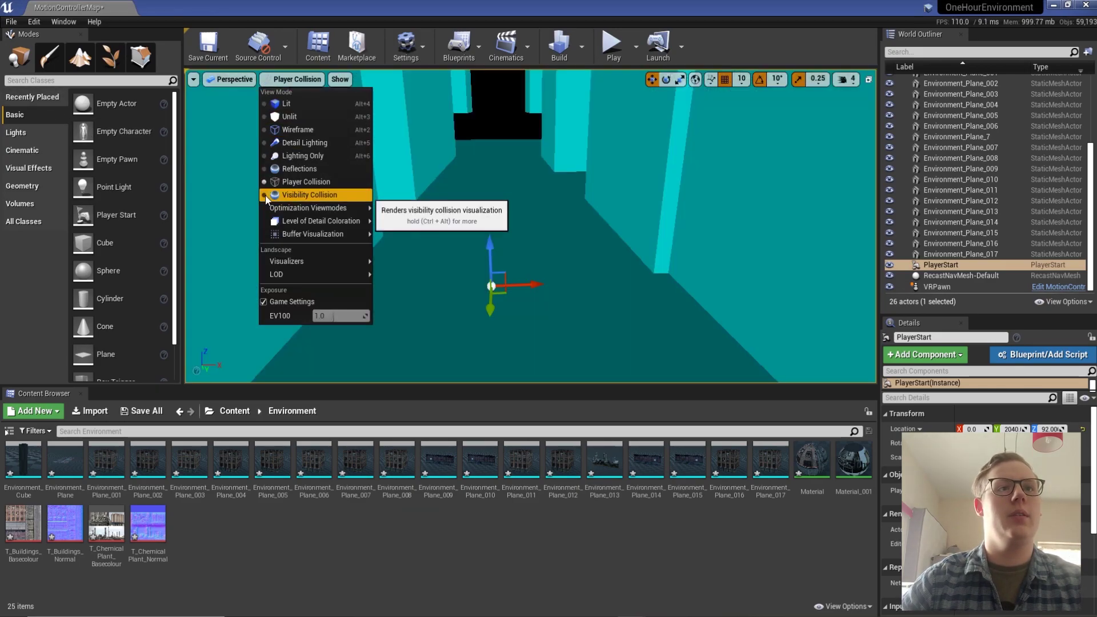
pyautogui.click(265, 195)
pyautogui.click(267, 105)
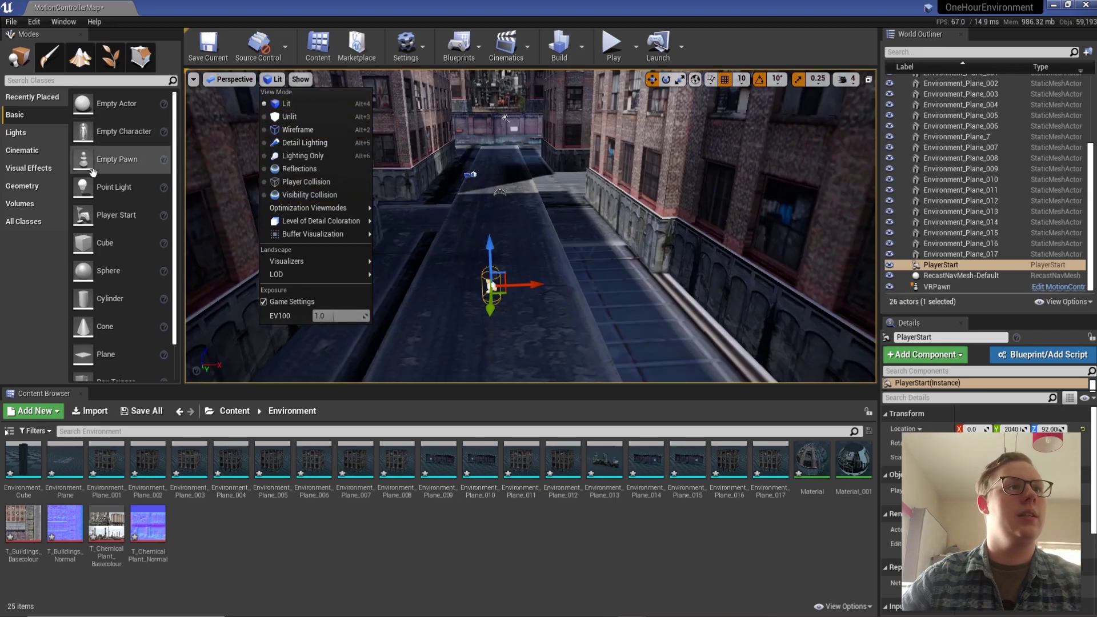
# Find the Nav Mesh Bounds Volume actor and place one on the street at about X -10, Y 1800, Z 50
pyautogui.click(75, 81)
pyautogui.write('na')
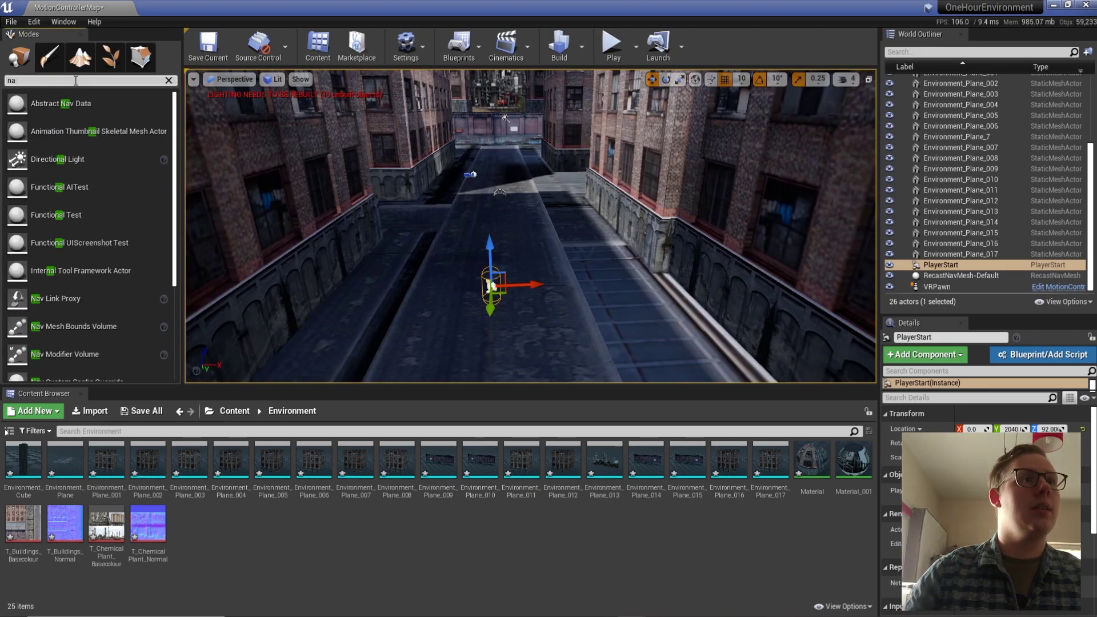
pyautogui.write('v')
pyautogui.moveTo(80, 159); pyautogui.dragTo(490, 268)
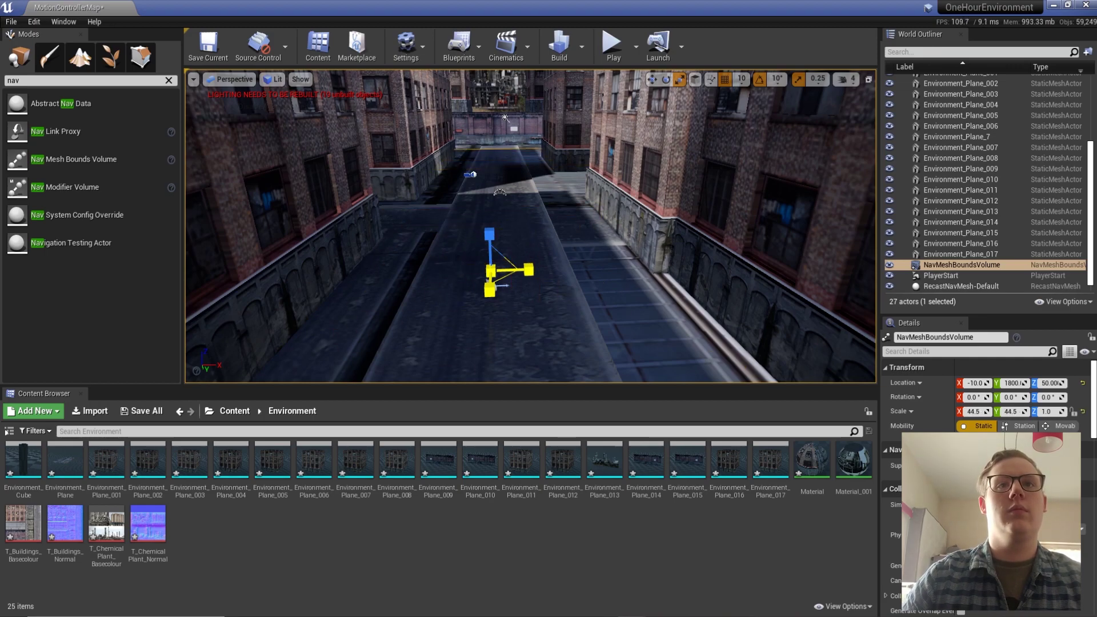
# Display the navigation mesh over the street surface and view how far it covers the road
pyautogui.moveTo(537, 301); pyautogui.dragTo(538, 245, button='right')
pyautogui.press('p')
pyautogui.press('s')
# Move the VRPawn onto the street at about X 25, Y 2430, Z 30, rotate it by -90°, and save the level
pyautogui.click(497, 210)
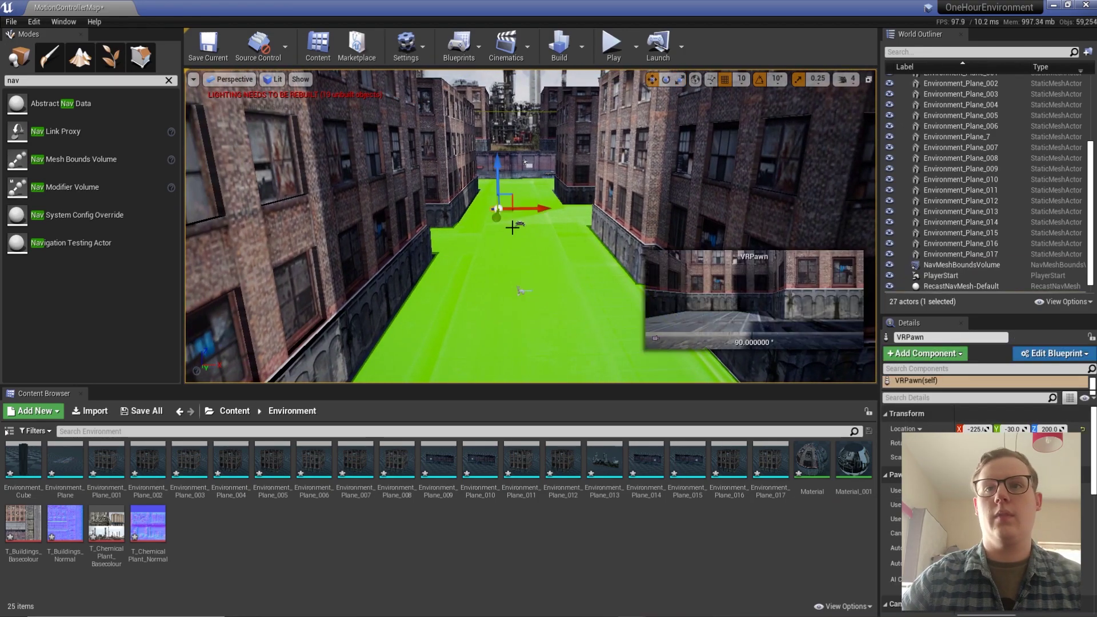
pyautogui.moveTo(501, 226); pyautogui.dragTo(538, 340)
pyautogui.press('e')
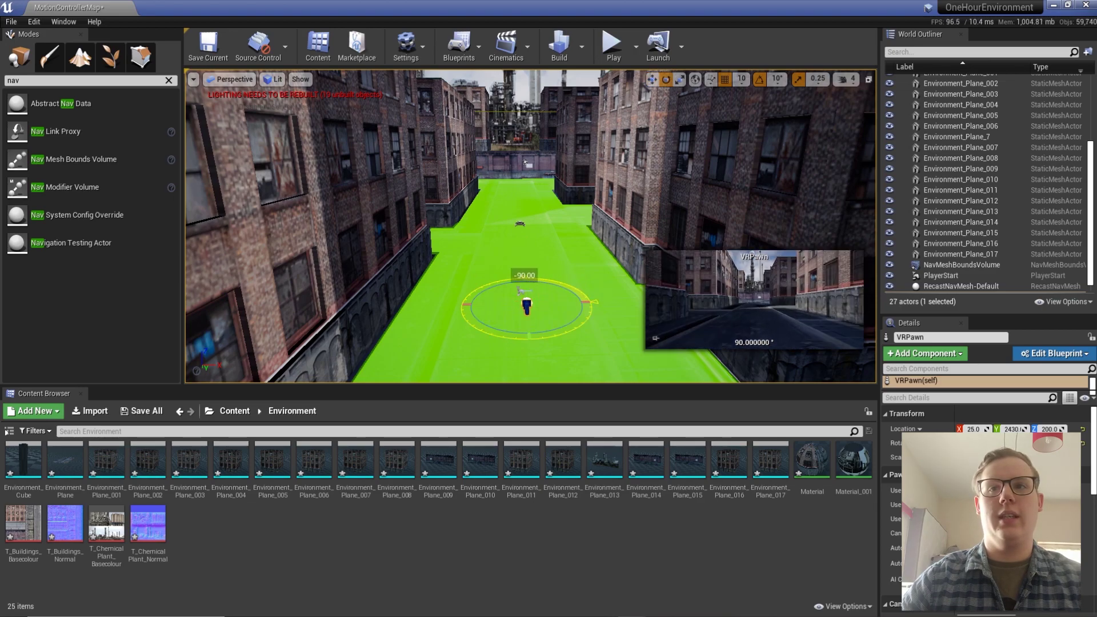
pyautogui.press('w')
pyautogui.moveTo(523, 268); pyautogui.dragTo(523, 301)
pyautogui.click(208, 46)
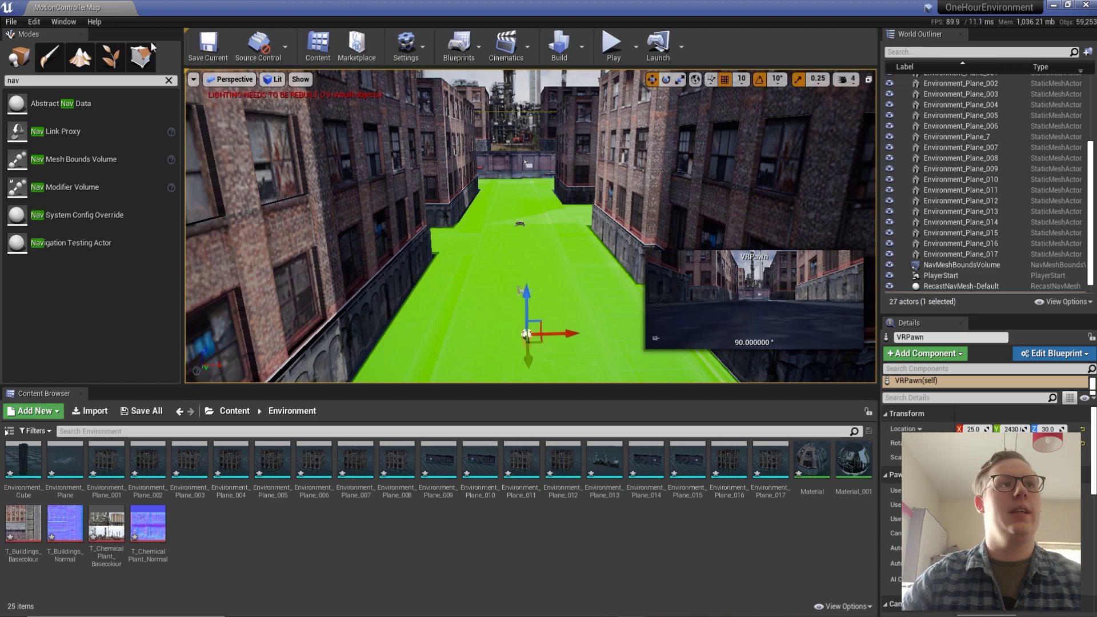
# Hide the navigation mesh and editor overlays, and examine the street and buildings from ground level, including in full screen
pyautogui.click(11, 24)
pyautogui.click(11, 24)
pyautogui.moveTo(589, 248); pyautogui.dragTo(589, 182, button='right')
pyautogui.press('g')
pyautogui.moveTo(614, 263)
pyautogui.mouseDown(button='right')
pyautogui.moveTo(614, 318)
pyautogui.moveTo(613, 250)
pyautogui.mouseUp(button='right')
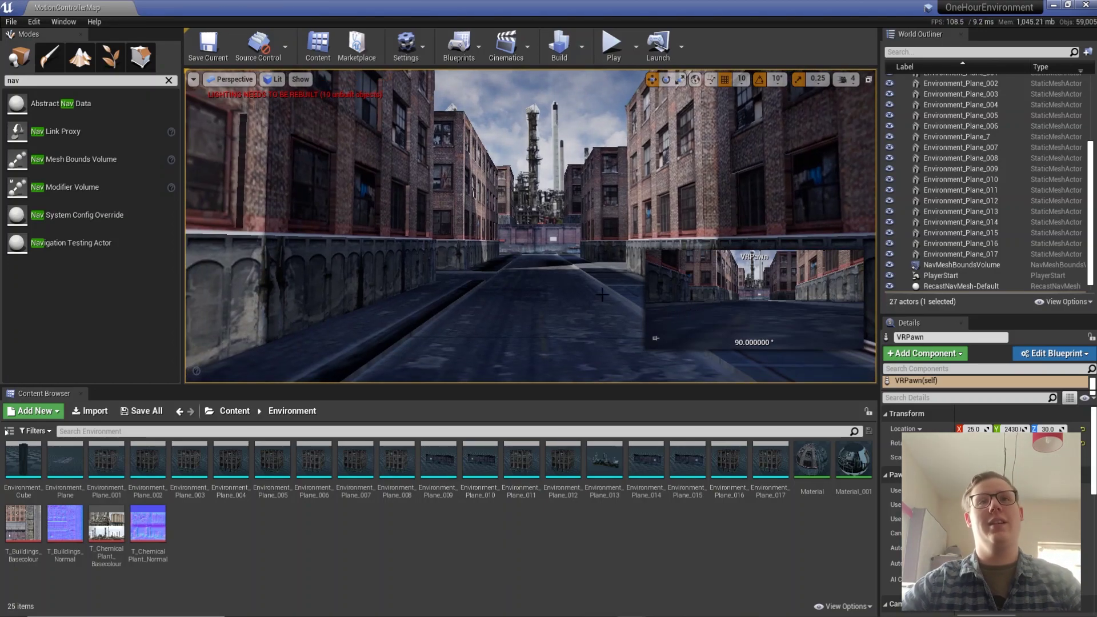
pyautogui.moveTo(503, 328); pyautogui.dragTo(30, 309, button='right')
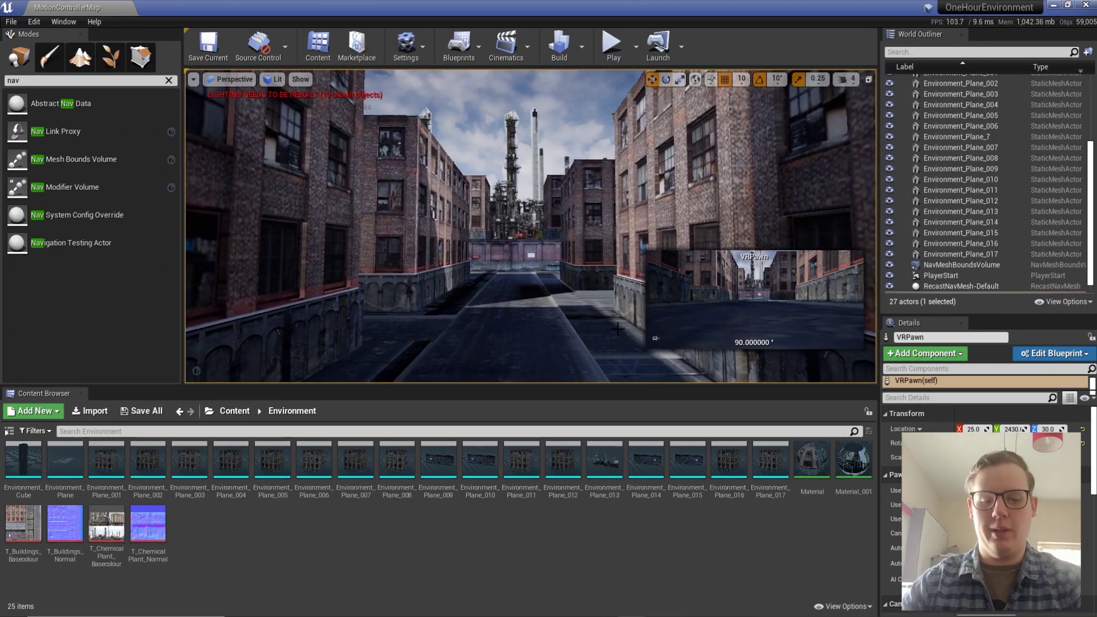
pyautogui.press('F11')
pyautogui.moveTo(618, 329)
pyautogui.mouseDown(button='right')
pyautogui.moveTo(634, 357)
pyautogui.moveTo(603, 344)
pyautogui.mouseUp(button='right')
pyautogui.press('F11')
pyautogui.moveTo(559, 295); pyautogui.dragTo(551, 306, button='right')
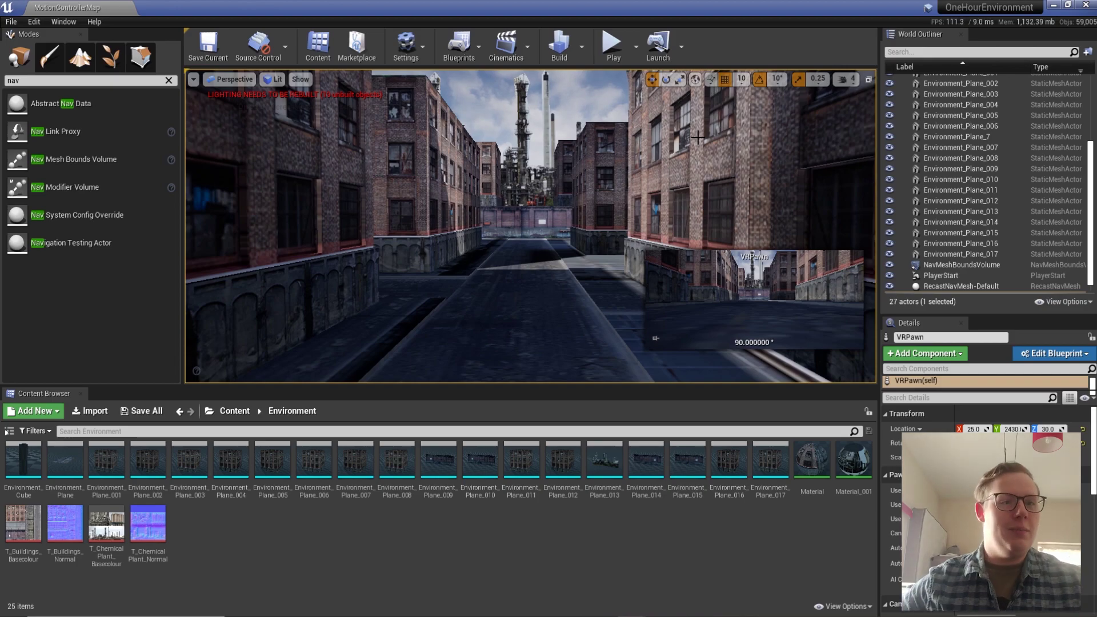
pyautogui.moveTo(585, 231)
pyautogui.mouseDown(button='right')
pyautogui.moveTo(643, 229)
pyautogui.moveTo(580, 231)
pyautogui.moveTo(589, 235)
pyautogui.mouseUp(button='right')
pyautogui.press('w')
pyautogui.press('s')
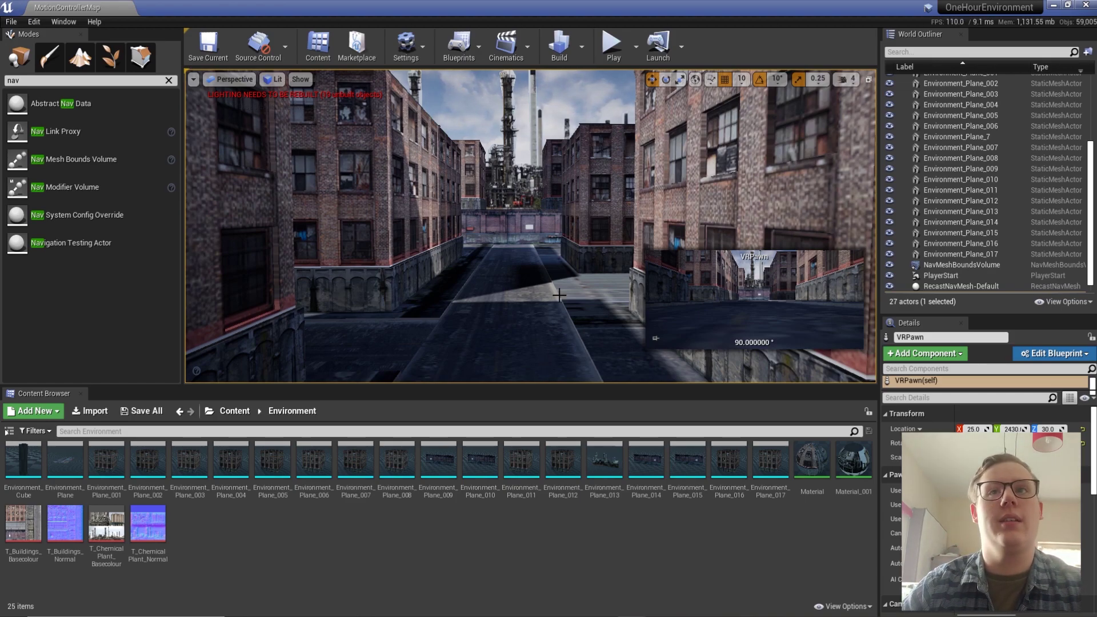
pyautogui.moveTo(530, 226)
pyautogui.mouseDown(button='right')
pyautogui.moveTo(502, 225)
pyautogui.moveTo(549, 226)
pyautogui.moveTo(515, 226)
pyautogui.moveTo(549, 226)
pyautogui.moveTo(528, 240)
pyautogui.mouseUp(button='right')
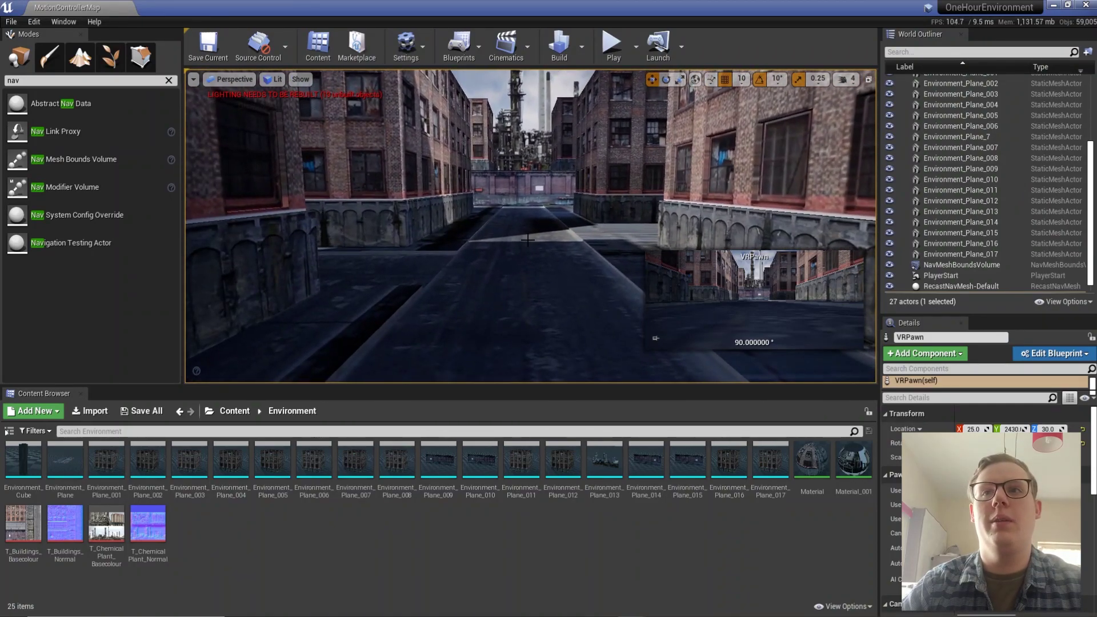
# Save all levels and assets of the project
pyautogui.click(13, 23)
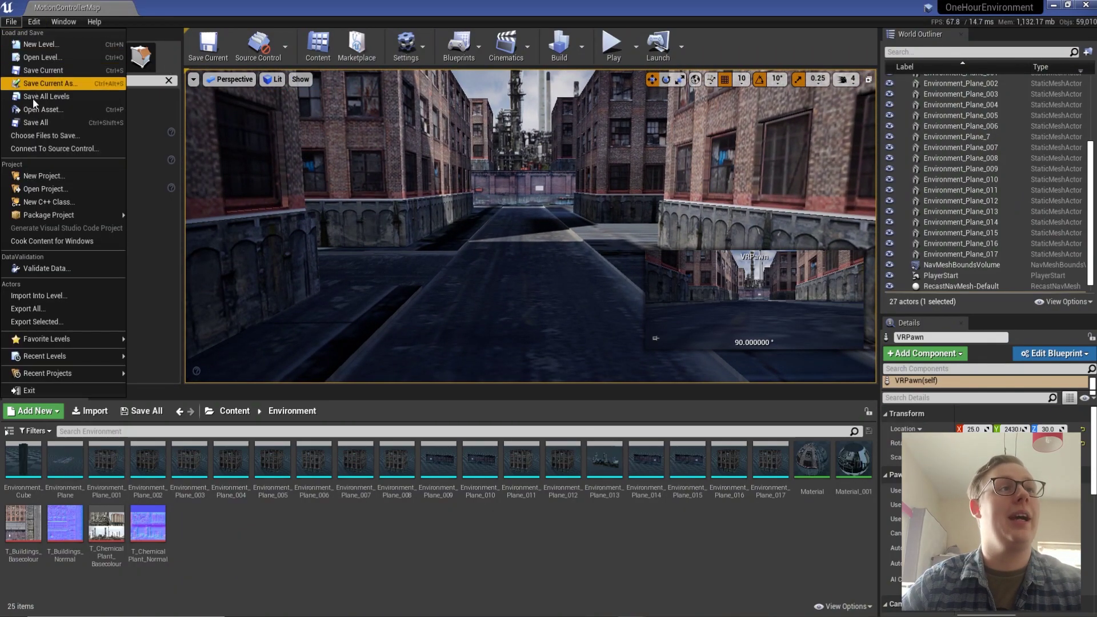
pyautogui.click(35, 123)
pyautogui.moveTo(529, 286); pyautogui.dragTo(532, 268, button='right')
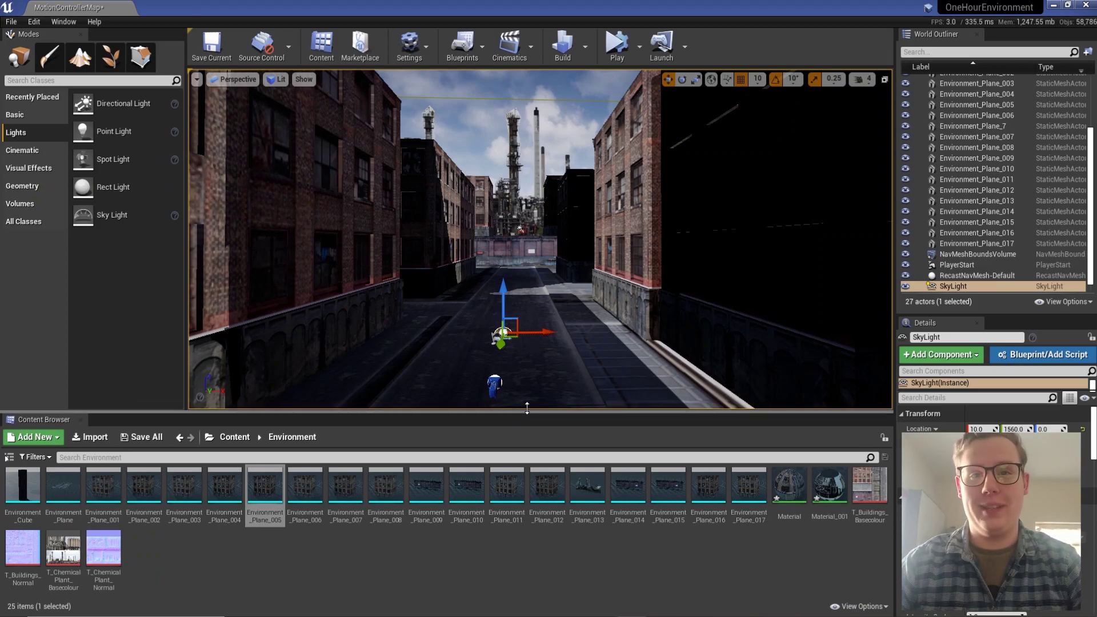
# Enlarge the viewport, hide the editor overlays, and inspect the black side walls of the buildings along the street
pyautogui.click(524, 406)
pyautogui.moveTo(525, 410); pyautogui.dragTo(517, 443)
pyautogui.moveTo(533, 327); pyautogui.dragTo(520, 309, button='right')
pyautogui.press('g')
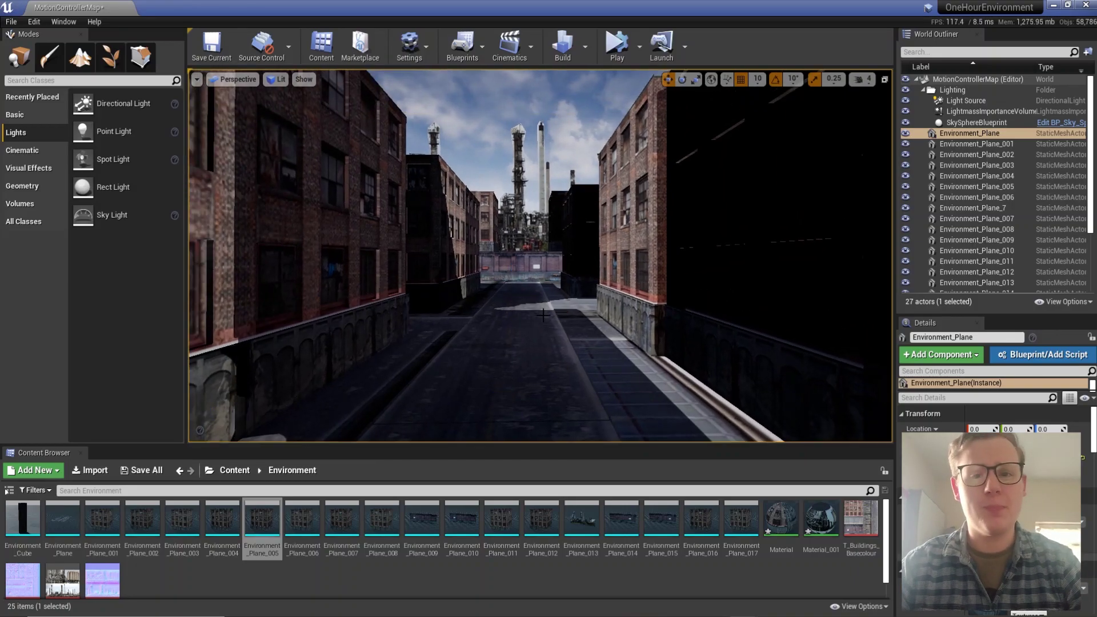
pyautogui.moveTo(562, 295); pyautogui.dragTo(639, 280, button='right')
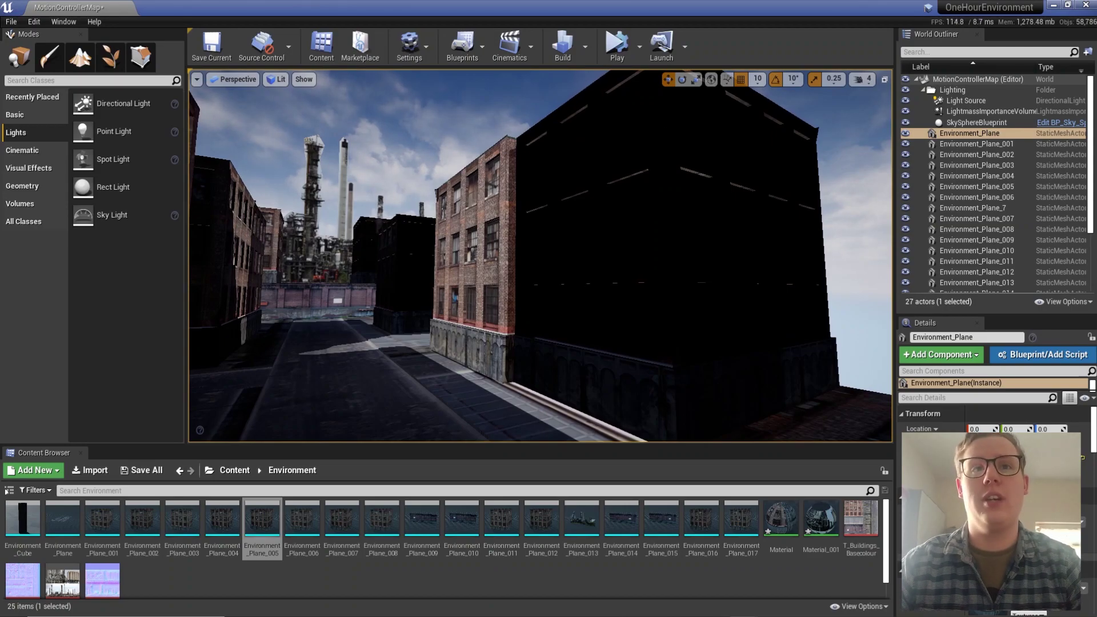
pyautogui.click(639, 279)
pyautogui.click(407, 267)
pyautogui.moveTo(407, 268); pyautogui.dragTo(346, 301, button='right')
# Switch to Blender and check the buildings' face orientation and the viewport's Backface Culling option
pyautogui.hotkey('alt', 'Tab')
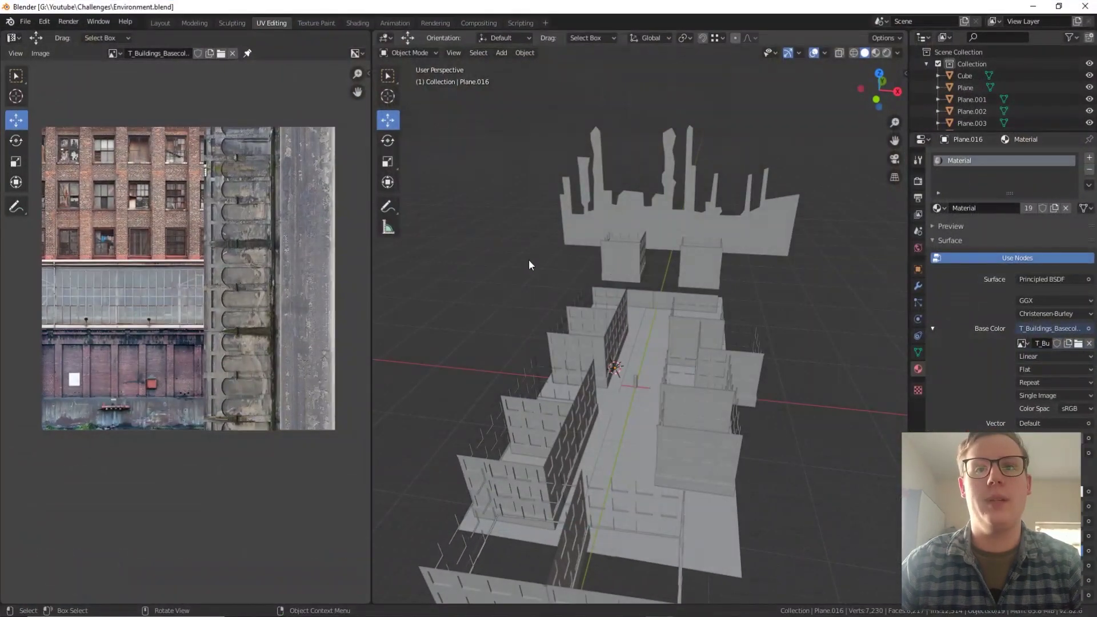
pyautogui.moveTo(688, 474)
pyautogui.mouseDown(button='middle')
pyautogui.moveTo(744, 470)
pyautogui.moveTo(749, 452)
pyautogui.moveTo(774, 444)
pyautogui.moveTo(726, 379)
pyautogui.moveTo(729, 314)
pyautogui.moveTo(755, 240)
pyautogui.mouseUp(button='middle')
pyautogui.click(898, 53)
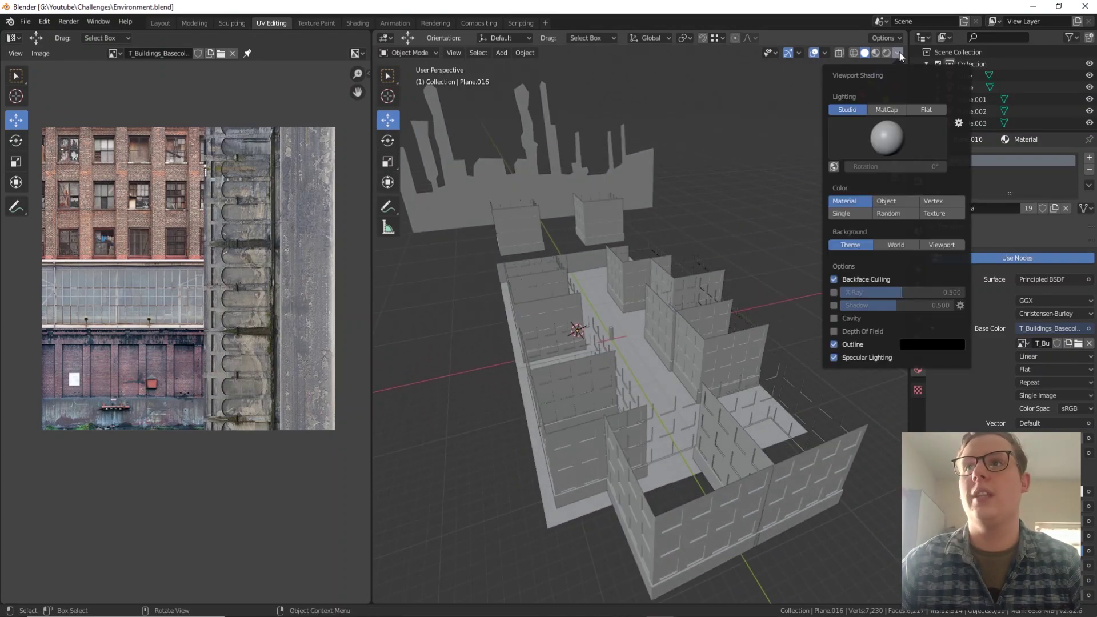
pyautogui.moveTo(828, 290)
pyautogui.mouseDown(button='middle')
pyautogui.moveTo(729, 317)
pyautogui.moveTo(855, 307)
pyautogui.moveTo(834, 338)
pyautogui.moveTo(814, 342)
pyautogui.moveTo(683, 313)
pyautogui.moveTo(685, 303)
pyautogui.moveTo(640, 346)
pyautogui.moveTo(704, 324)
pyautogui.moveTo(632, 303)
pyautogui.mouseUp(button='middle')
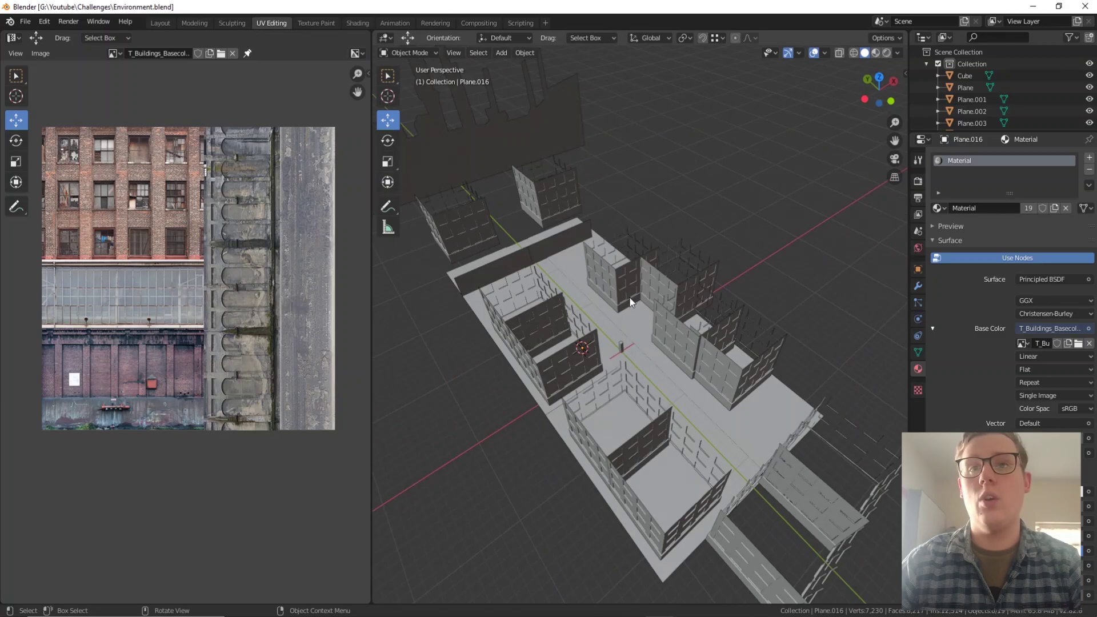
# Select all the street objects and search the commands for a normals operation
pyautogui.press('F3')
pyautogui.press('Escape')
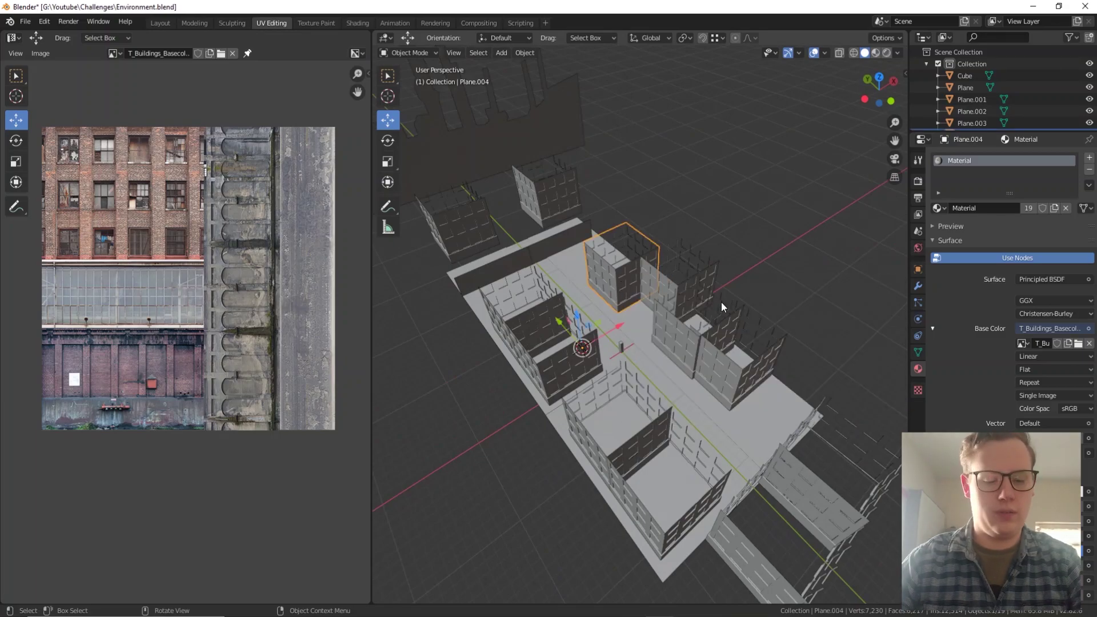
pyautogui.press('a')
pyautogui.press('F3')
pyautogui.write('nor')
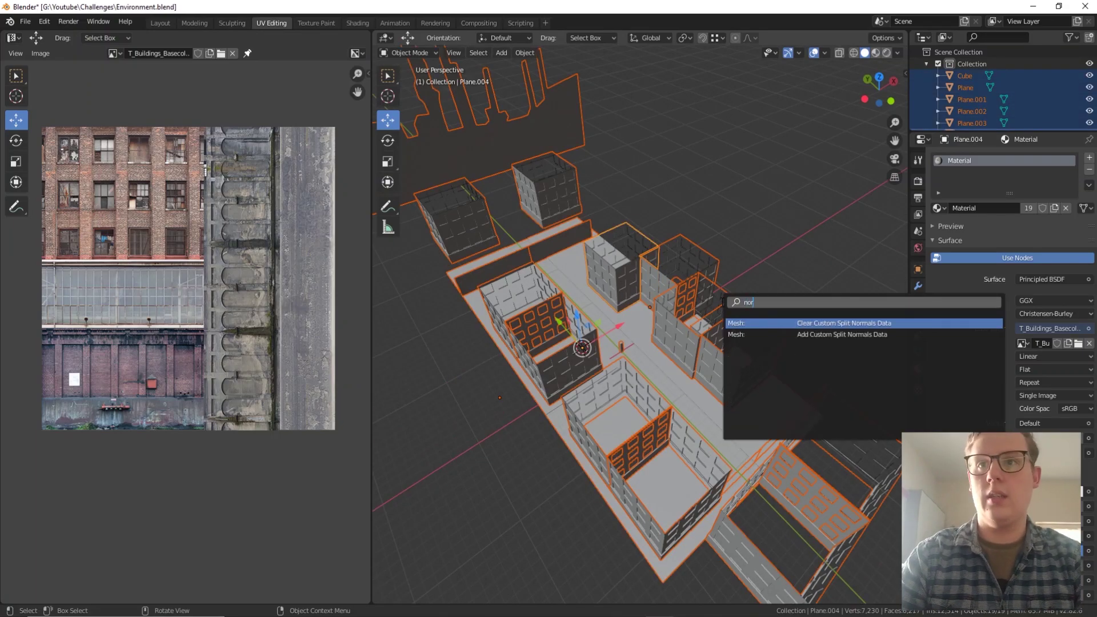
pyautogui.press('BackSpace')
pyautogui.press('BackSpace')
pyautogui.press('BackSpace')
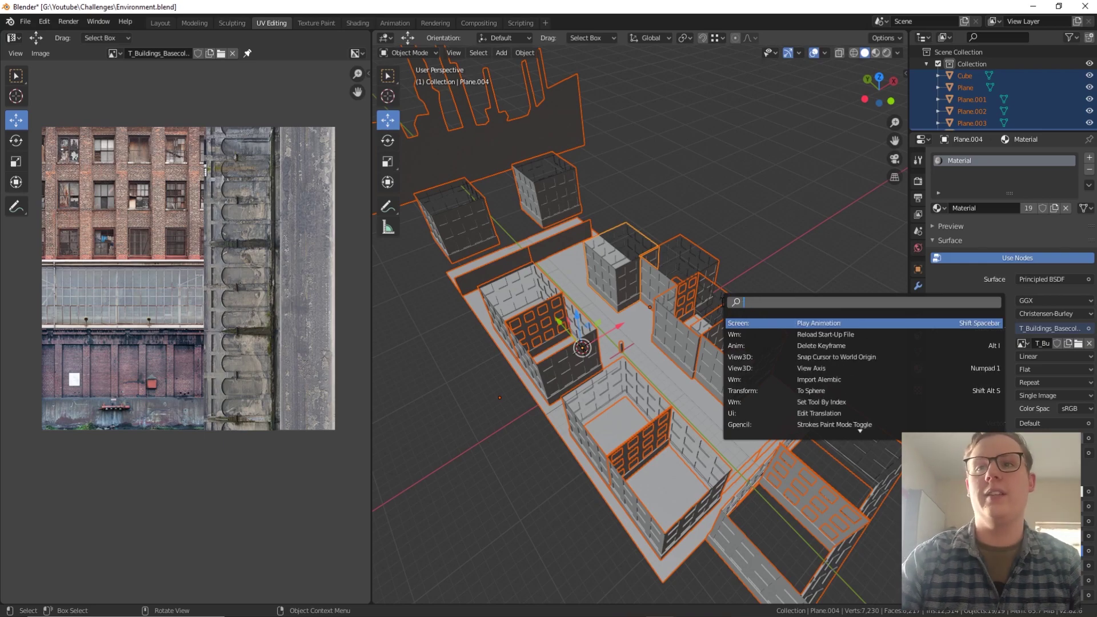
pyautogui.press('Escape')
# Recalculate the normals of all faces of the selected objects in Edit Mode
pyautogui.press('Tab')
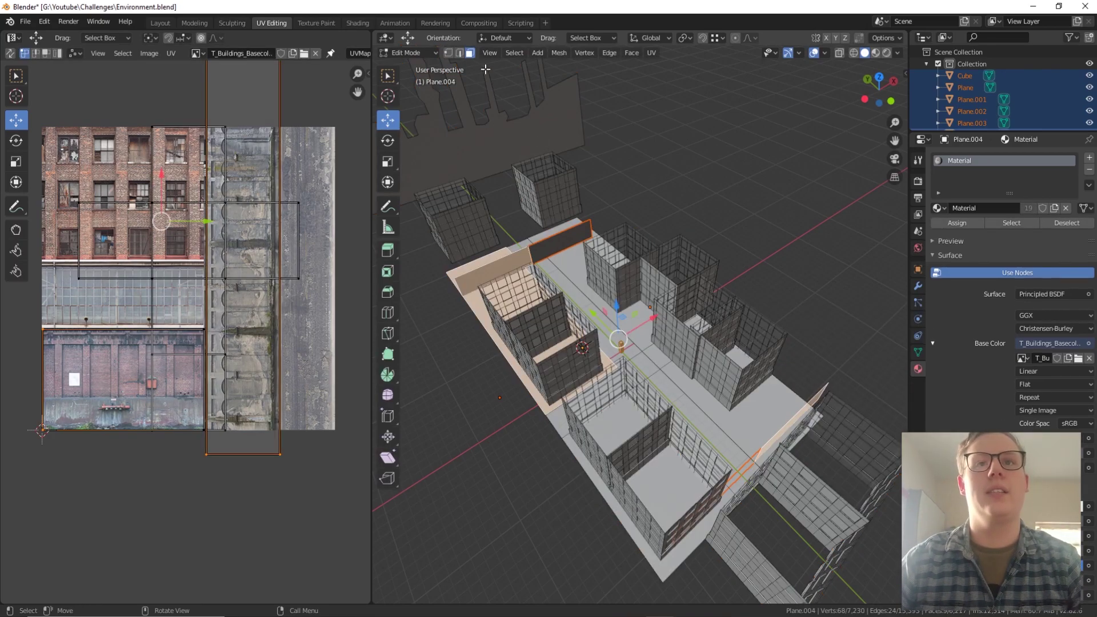
pyautogui.press('a')
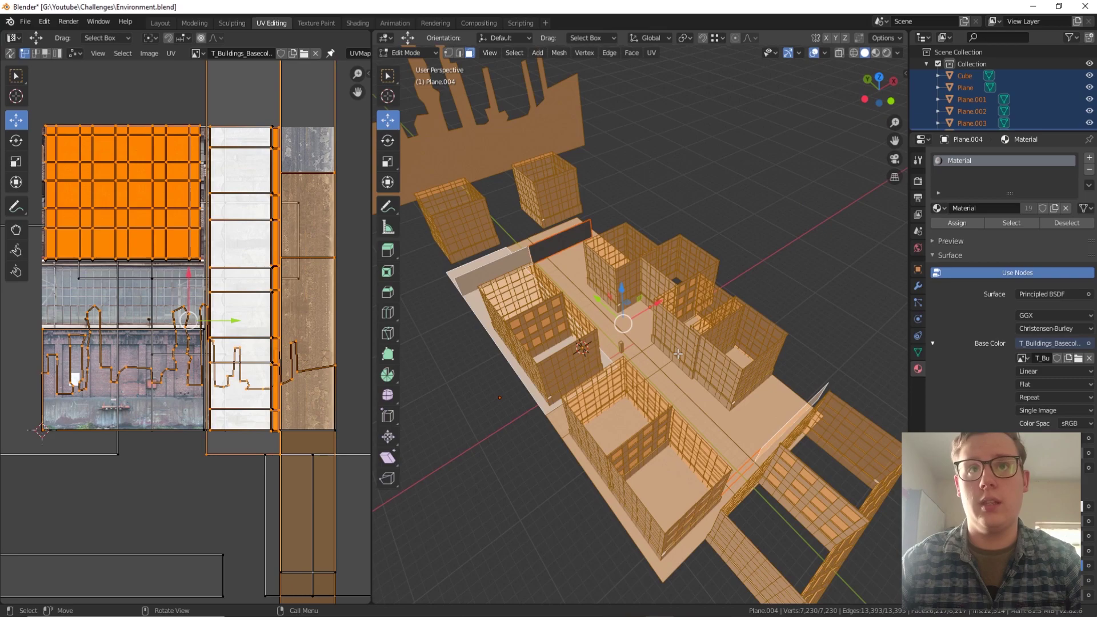
pyautogui.press('F3')
pyautogui.write('normal')
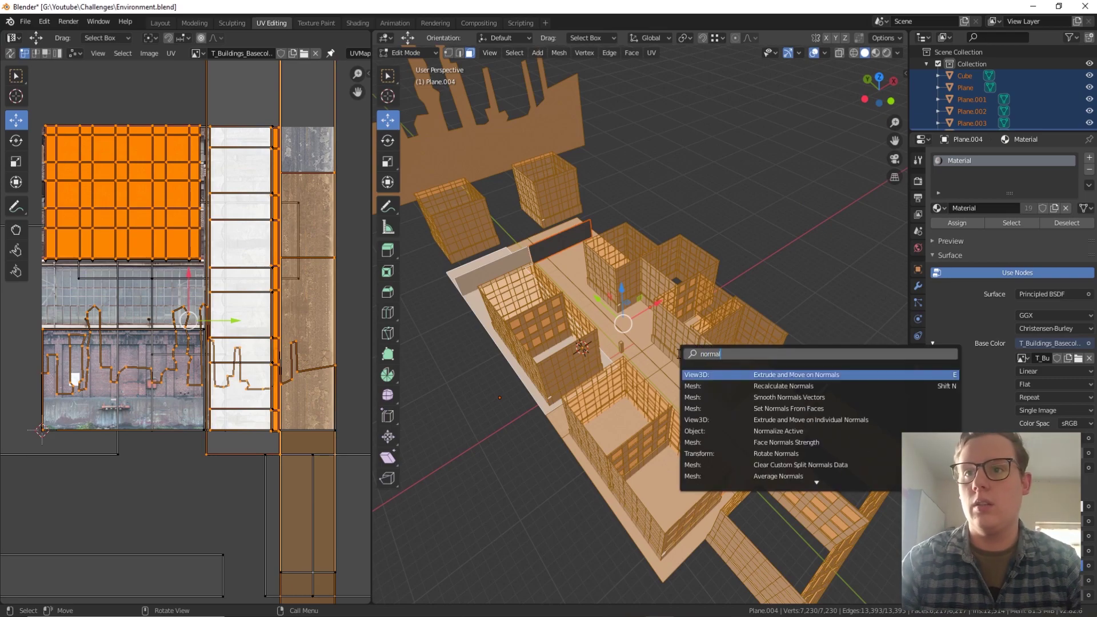
pyautogui.click(778, 386)
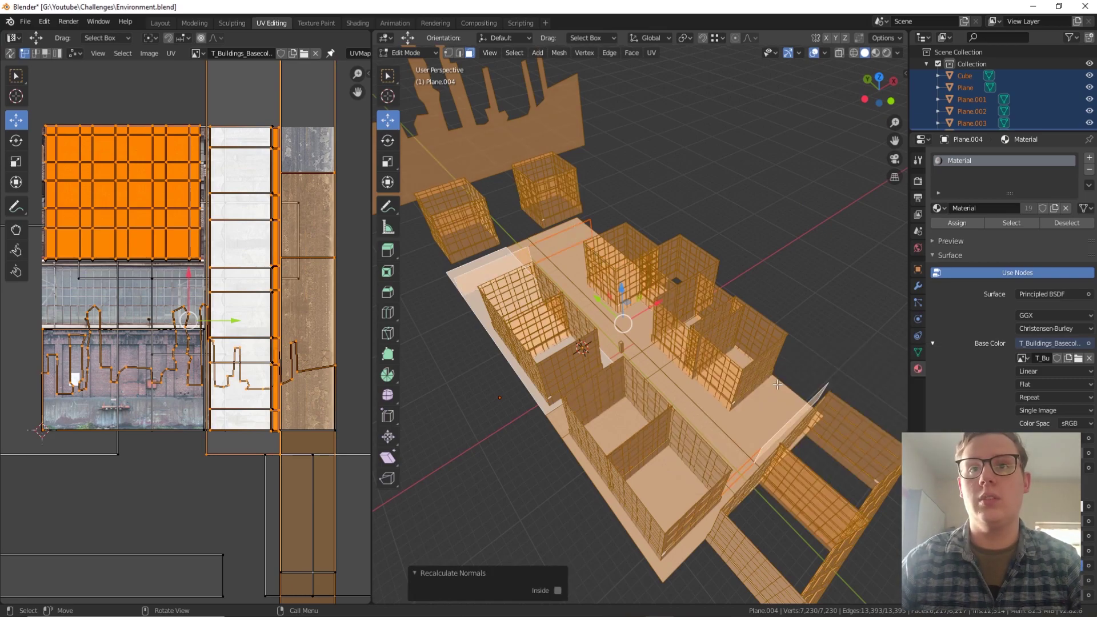
# Return to Object Mode and inspect the wall directions of the buildings from several sides
pyautogui.press('`')
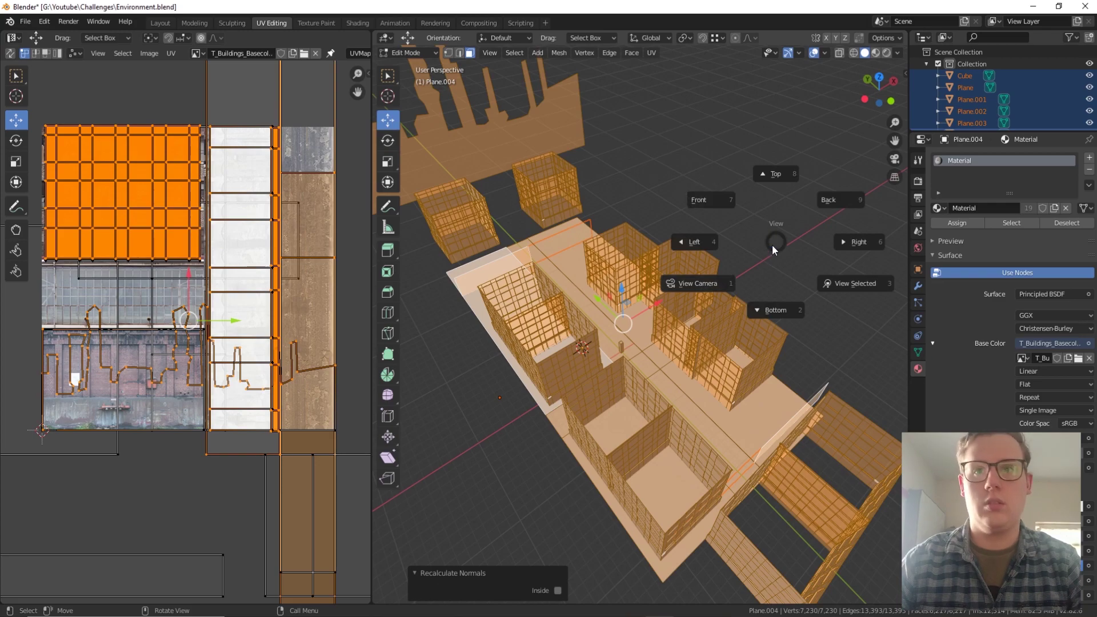
pyautogui.press('Tab')
pyautogui.moveTo(707, 273); pyautogui.dragTo(403, 273, button='middle')
pyautogui.scroll(3, 763, 249)
pyautogui.moveTo(764, 249); pyautogui.dragTo(680, 317, button='middle')
pyautogui.scroll(-3, 752, 300)
pyautogui.moveTo(759, 330); pyautogui.dragTo(750, 300, button='middle')
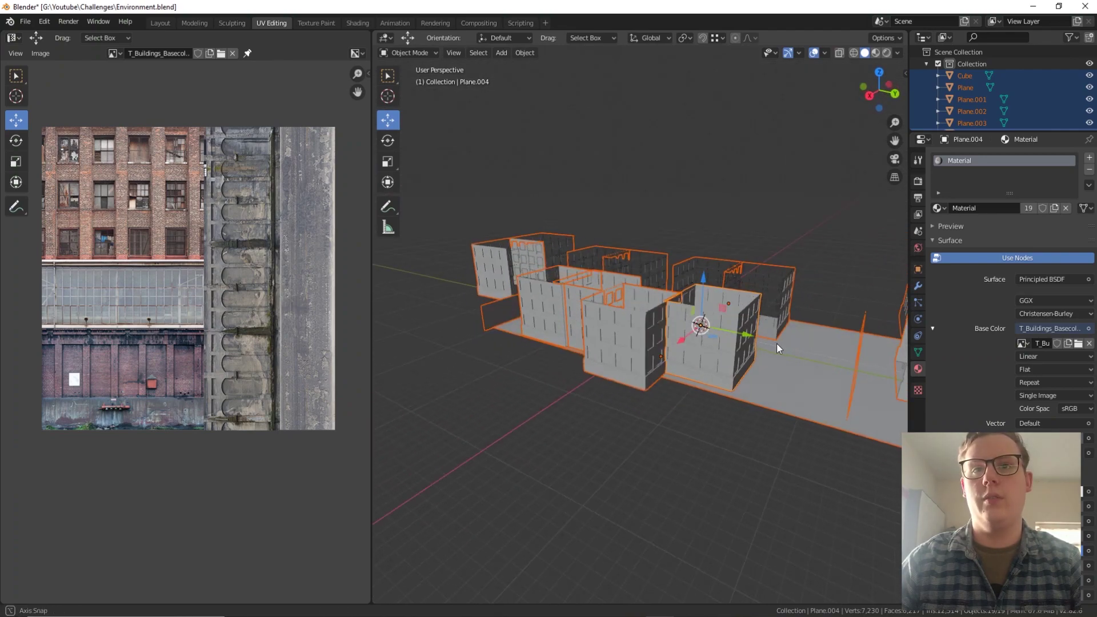
pyautogui.moveTo(776, 343); pyautogui.dragTo(808, 368, button='middle')
pyautogui.press('F3')
pyautogui.write('Recalculate Normal')
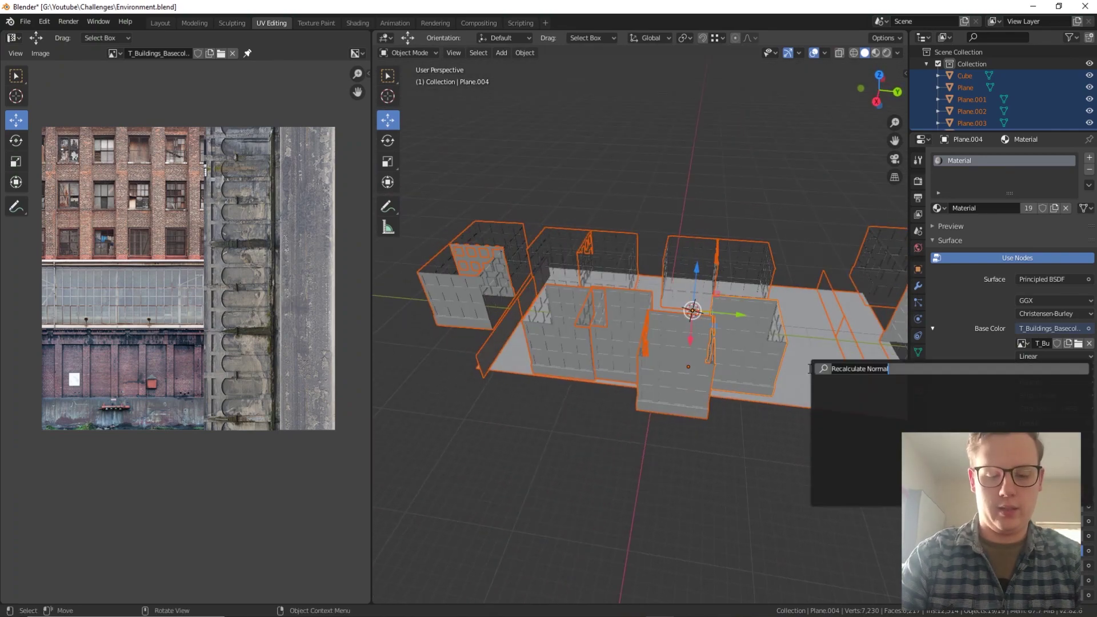
pyautogui.write('norma')
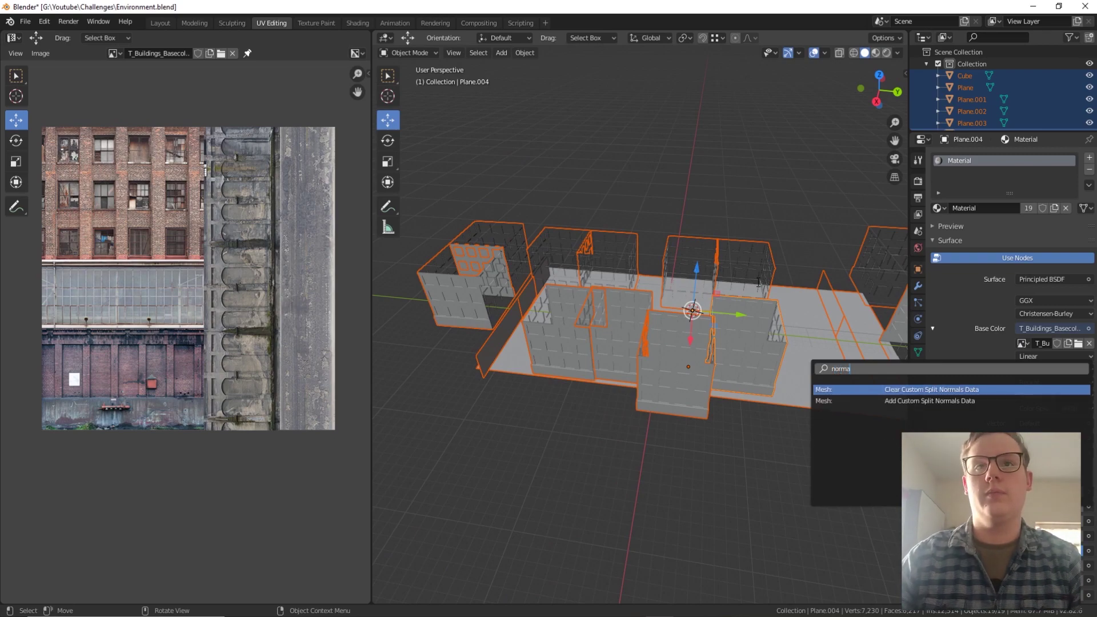
pyautogui.press('Escape')
# Try Set Normals From Faces on all faces in Edit Mode, and undo it
pyautogui.moveTo(780, 276); pyautogui.dragTo(797, 278, button='middle')
pyautogui.press('Tab')
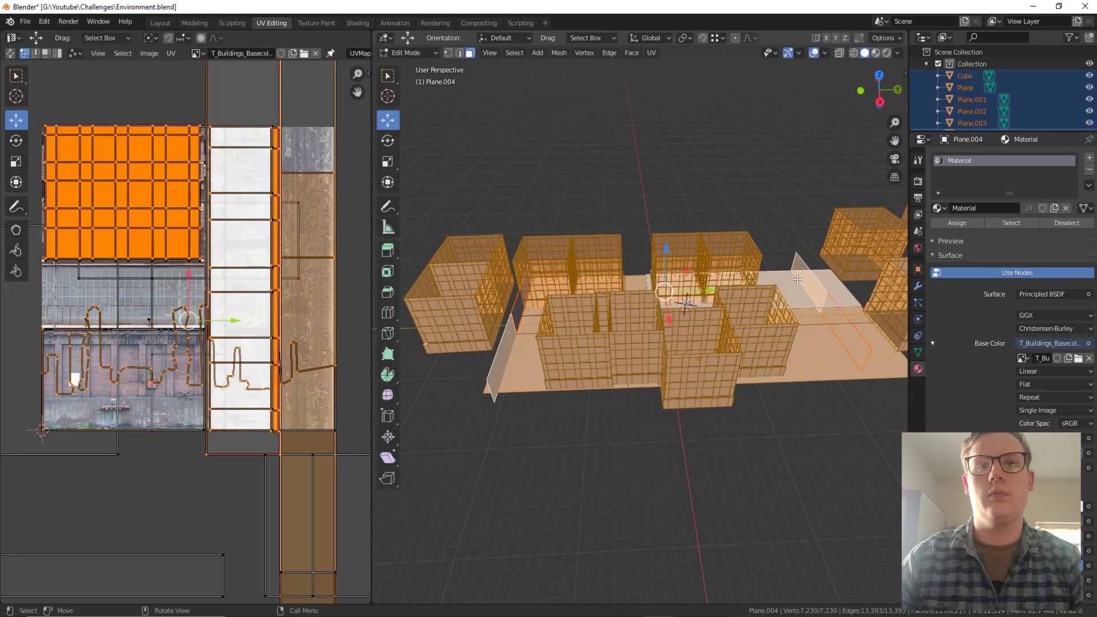
pyautogui.press('F3')
pyautogui.write('normakl')
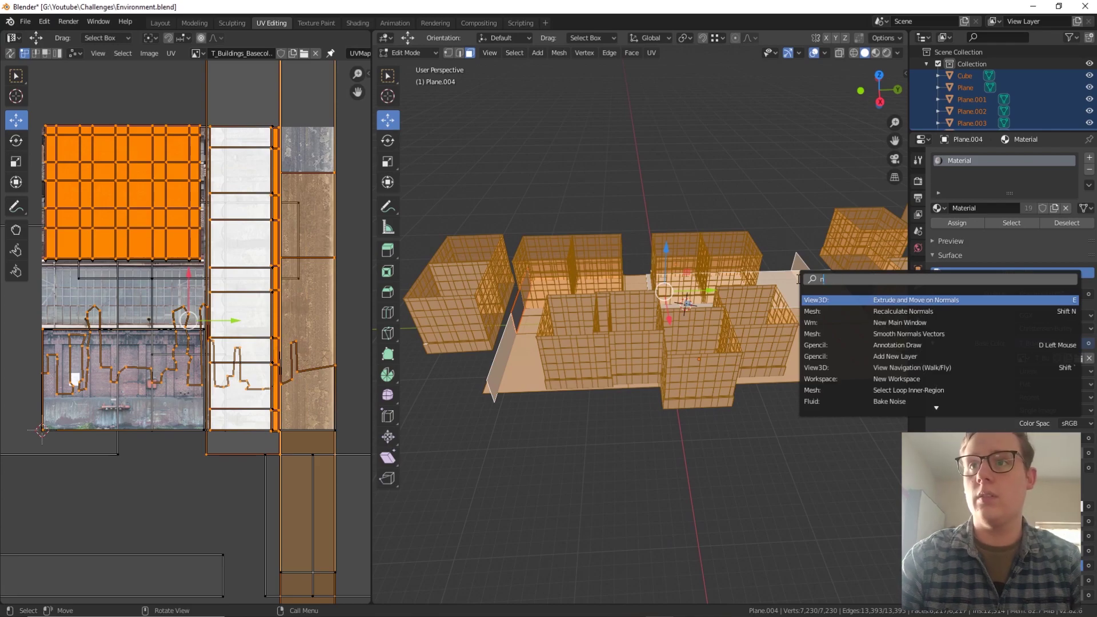
pyautogui.press('BackSpace')
pyautogui.press('BackSpace')
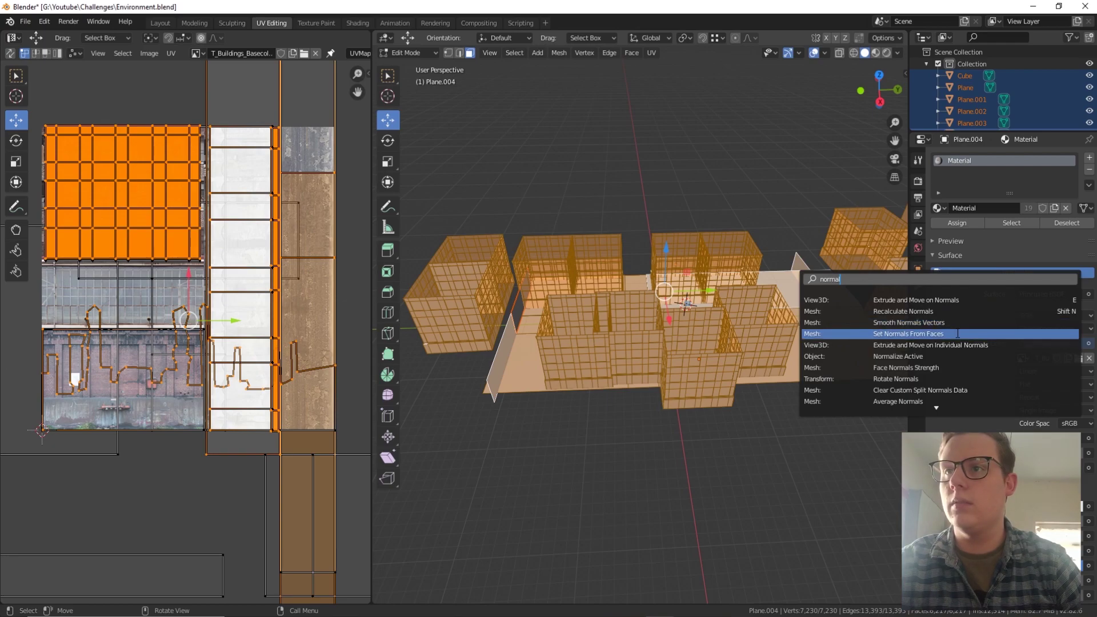
pyautogui.click(958, 334)
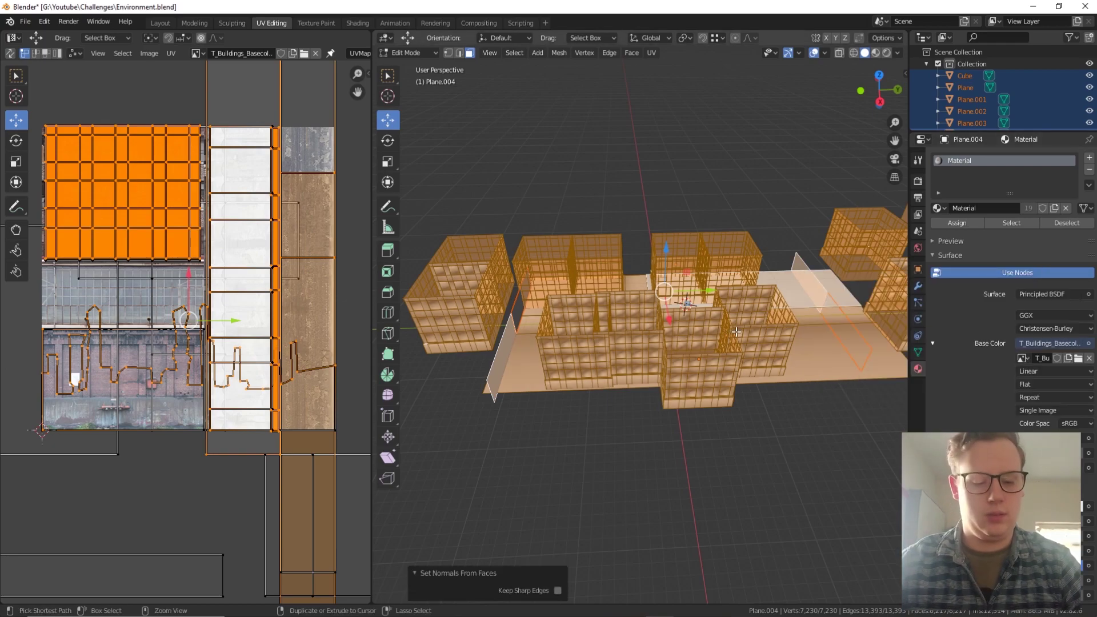
pyautogui.hotkey('ctrl', 'z')
pyautogui.rightClick(663, 318)
pyautogui.press('Escape')
pyautogui.press('F3')
pyautogui.write('normal')
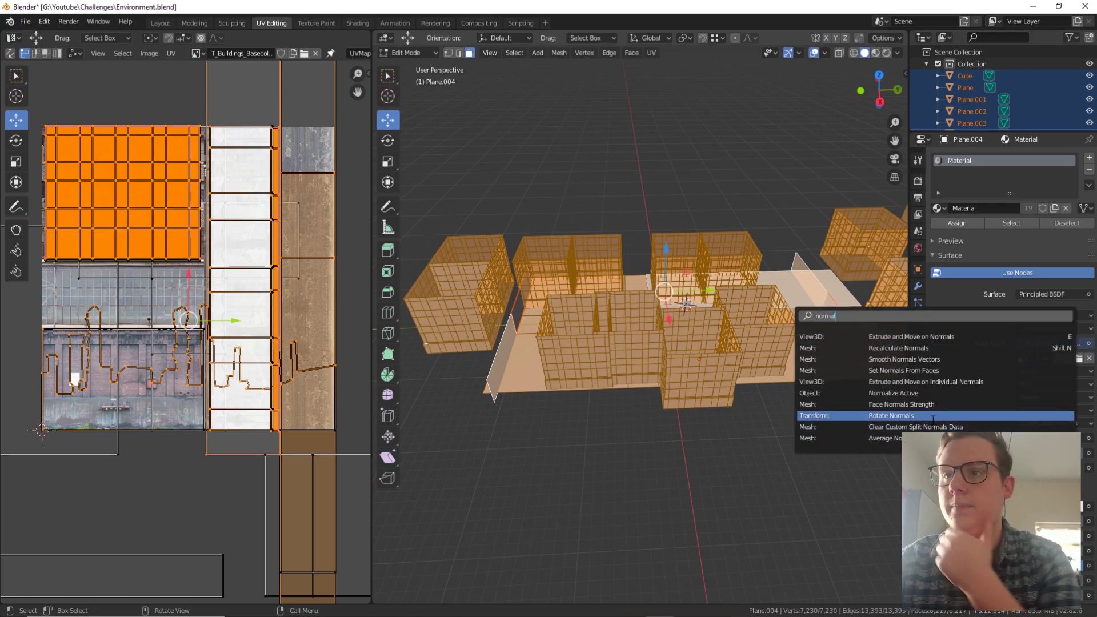
pyautogui.press('Escape')
# Try to create new faces from the whole selection, and undo it
pyautogui.rightClick(663, 314)
pyautogui.press('f')
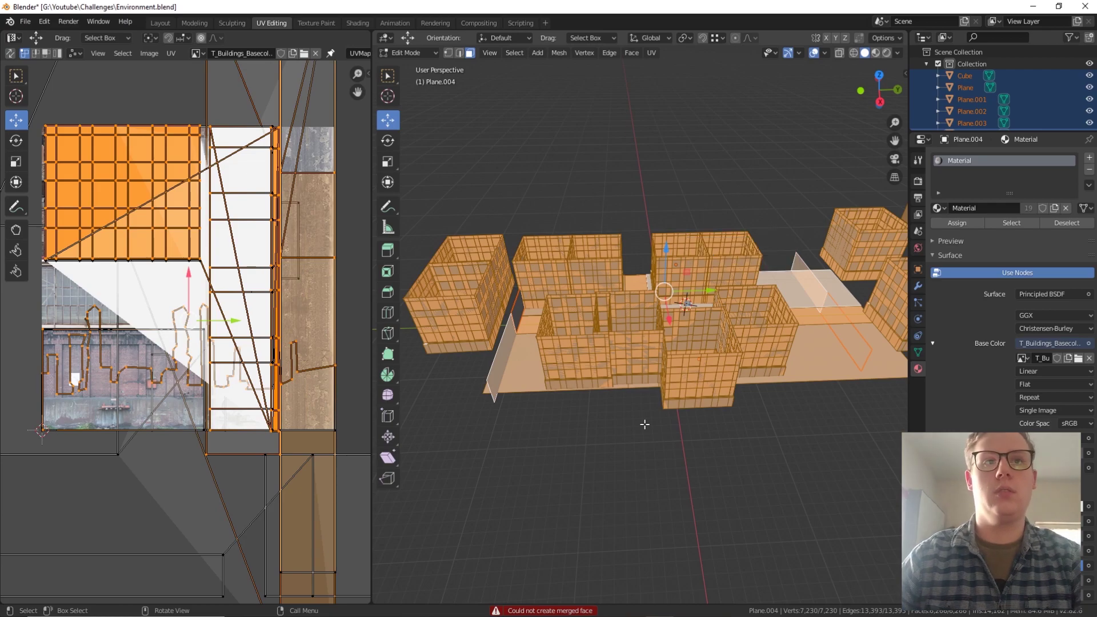
pyautogui.hotkey('alt', 'a')
pyautogui.press('a')
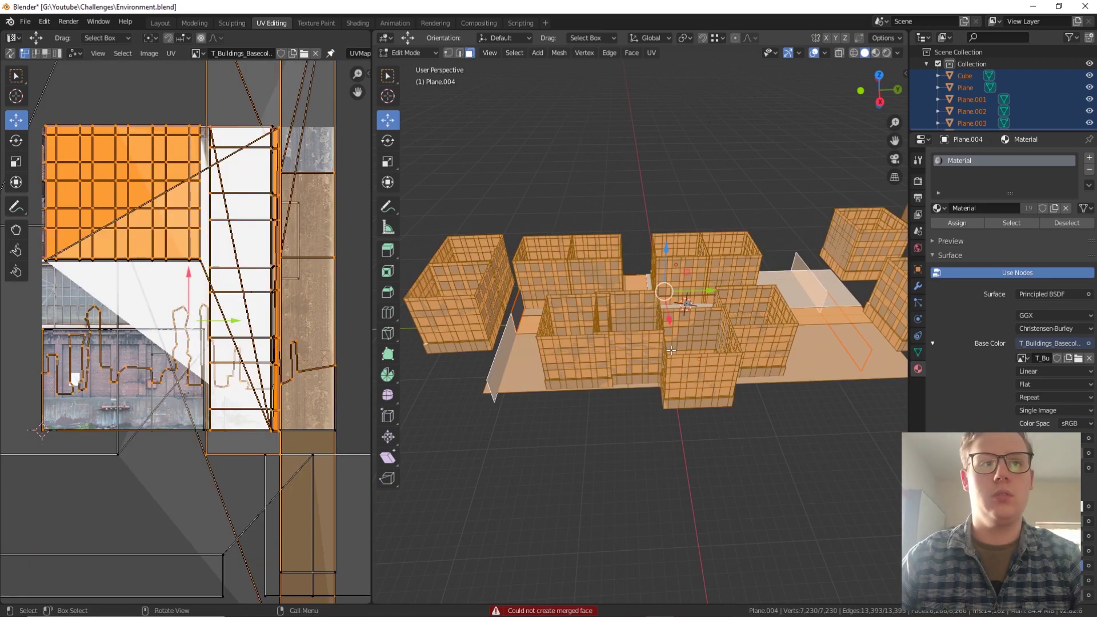
pyautogui.hotkey('ctrl', 'z')
# Flip the normals of all selected faces and return to Object Mode
pyautogui.press('F3')
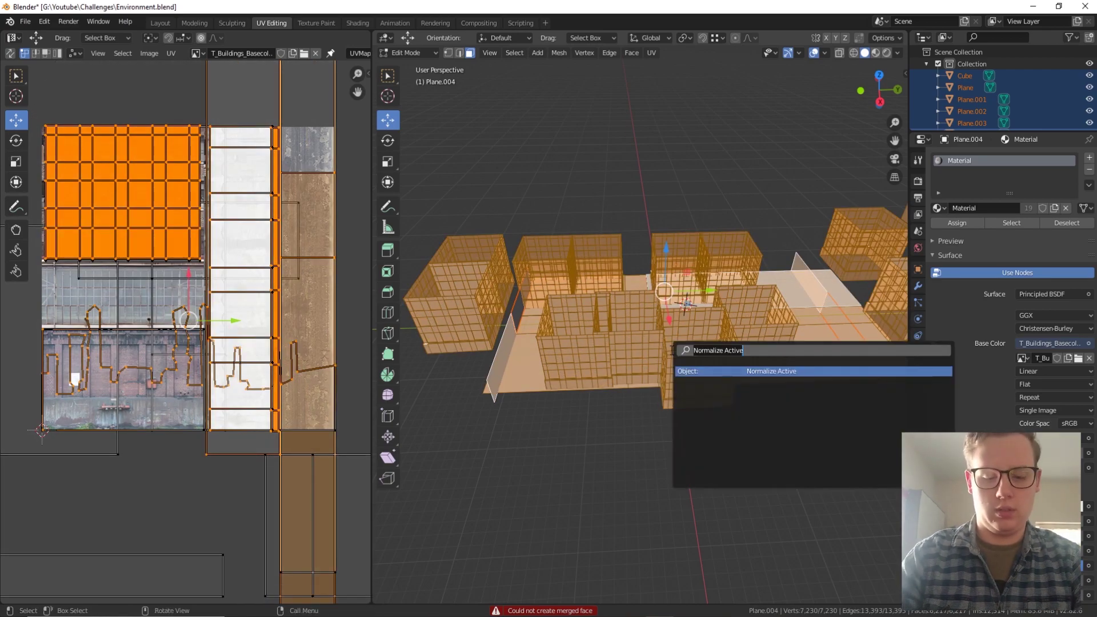
pyautogui.write('flip')
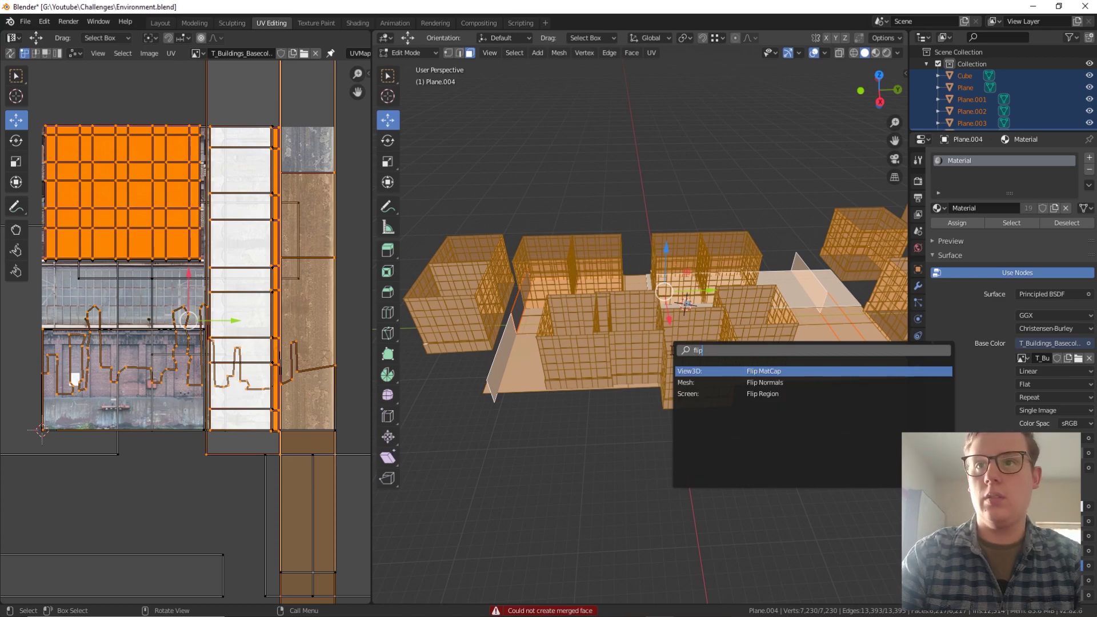
pyautogui.press('Down')
pyautogui.press('Return')
pyautogui.moveTo(668, 406); pyautogui.dragTo(726, 312, button='middle')
pyautogui.press('Tab')
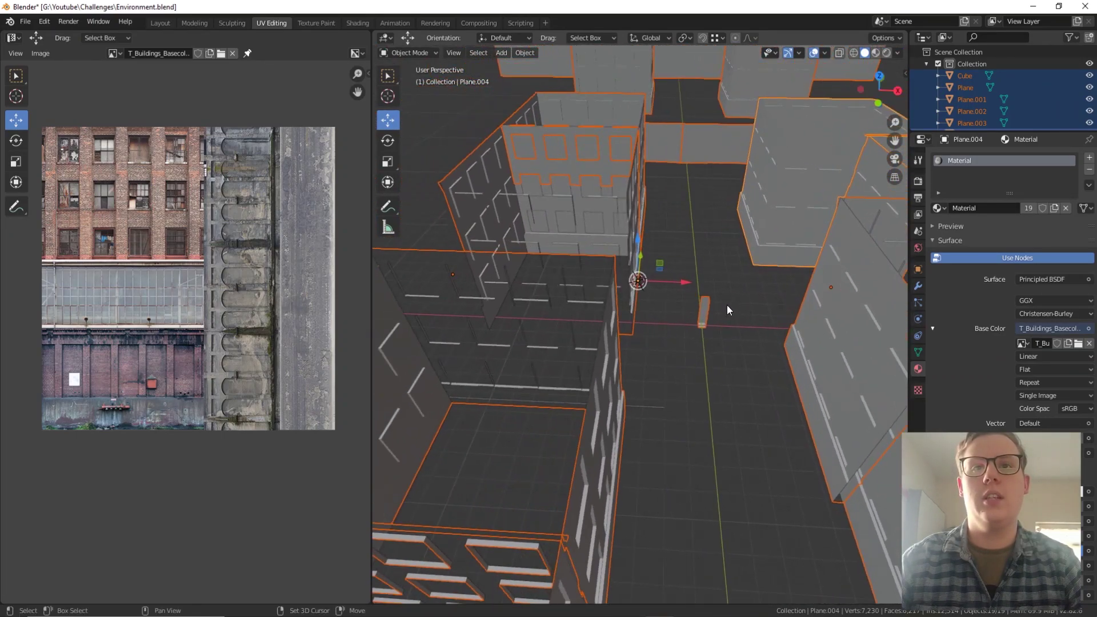
# Select the linked faces of one end wall on the building beside the street's centre and flip their normals
pyautogui.moveTo(742, 191); pyautogui.dragTo(704, 236, button='middle')
pyautogui.click(675, 226)
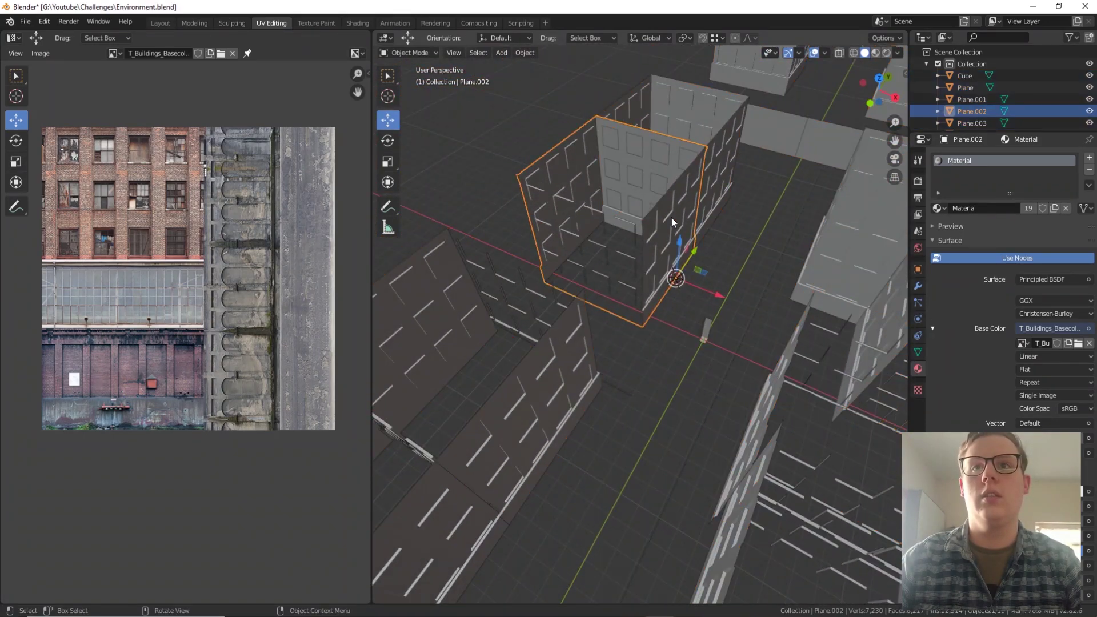
pyautogui.press('Tab')
pyautogui.click(591, 228)
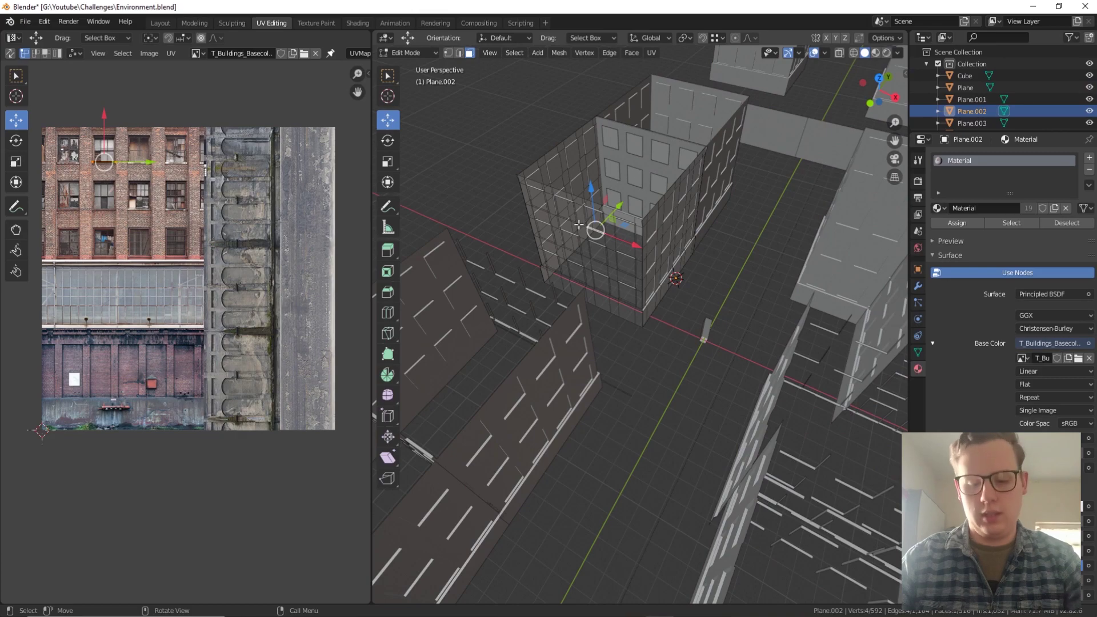
pyautogui.press('l')
pyautogui.press('F3')
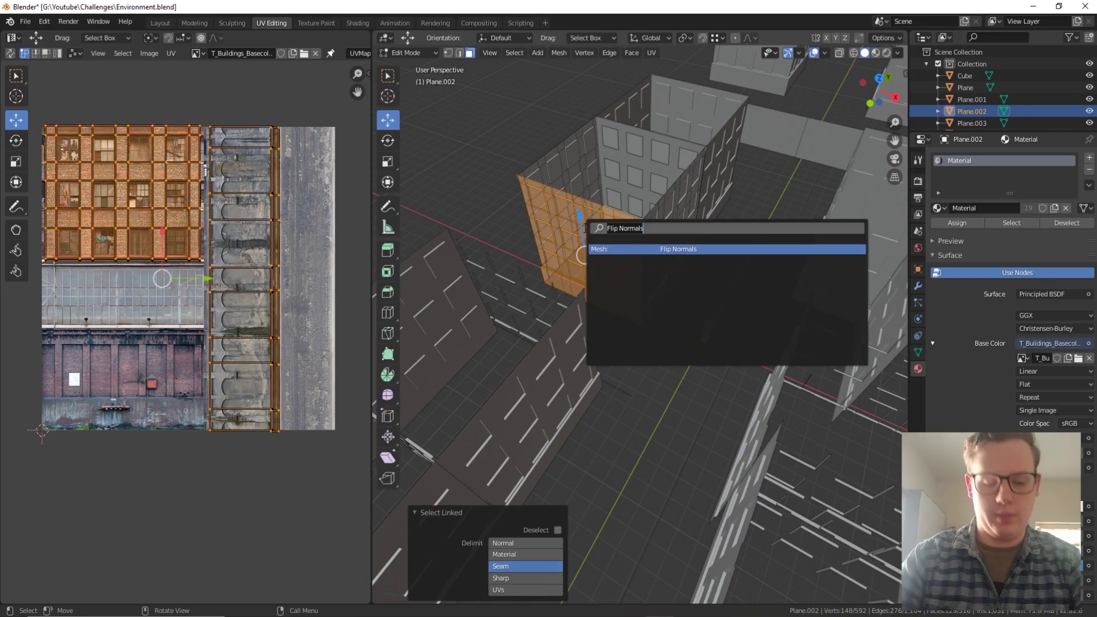
pyautogui.press('Return')
pyautogui.moveTo(582, 228); pyautogui.dragTo(366, 218, button='middle')
pyautogui.press('Tab')
pyautogui.moveTo(811, 225); pyautogui.dragTo(771, 372, button='middle')
# Select only the linked faces of the end wall on the corner building, flip their normals, and check the wall in Object Mode
pyautogui.press('Tab')
pyautogui.hotkey('alt', 'a')
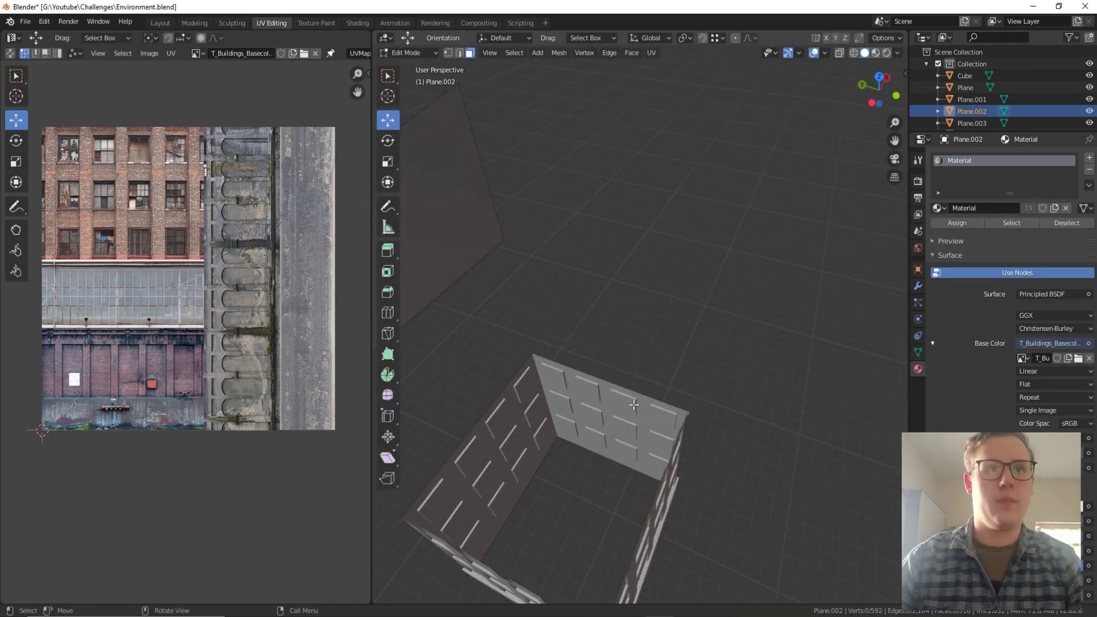
pyautogui.press('a')
pyautogui.press('l')
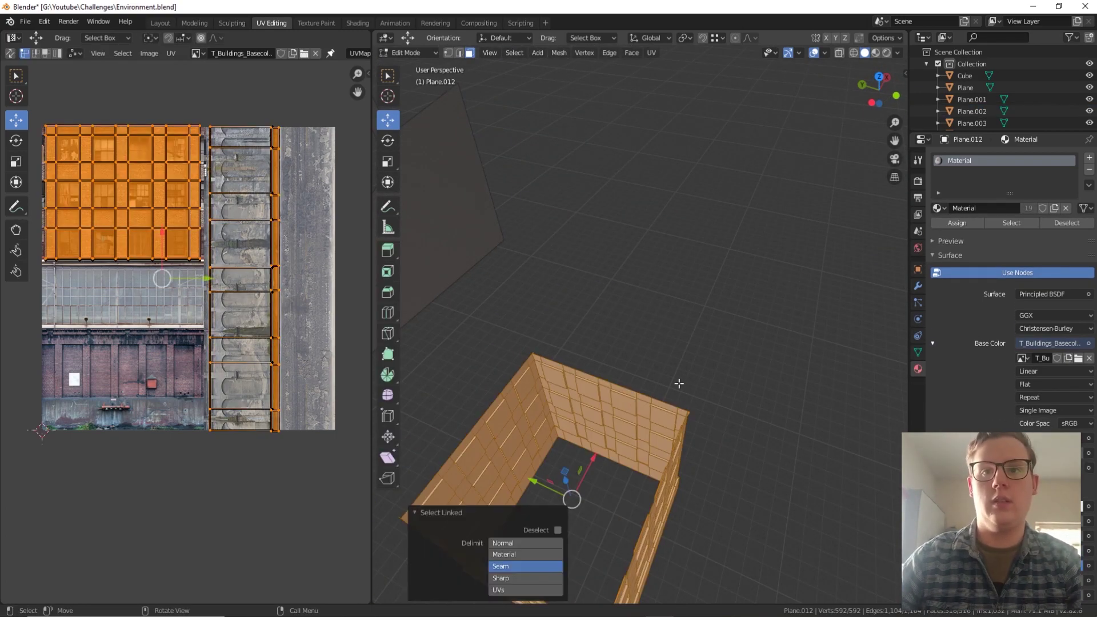
pyautogui.hotkey('alt', 'a')
pyautogui.press('l')
pyautogui.rightClick(607, 420)
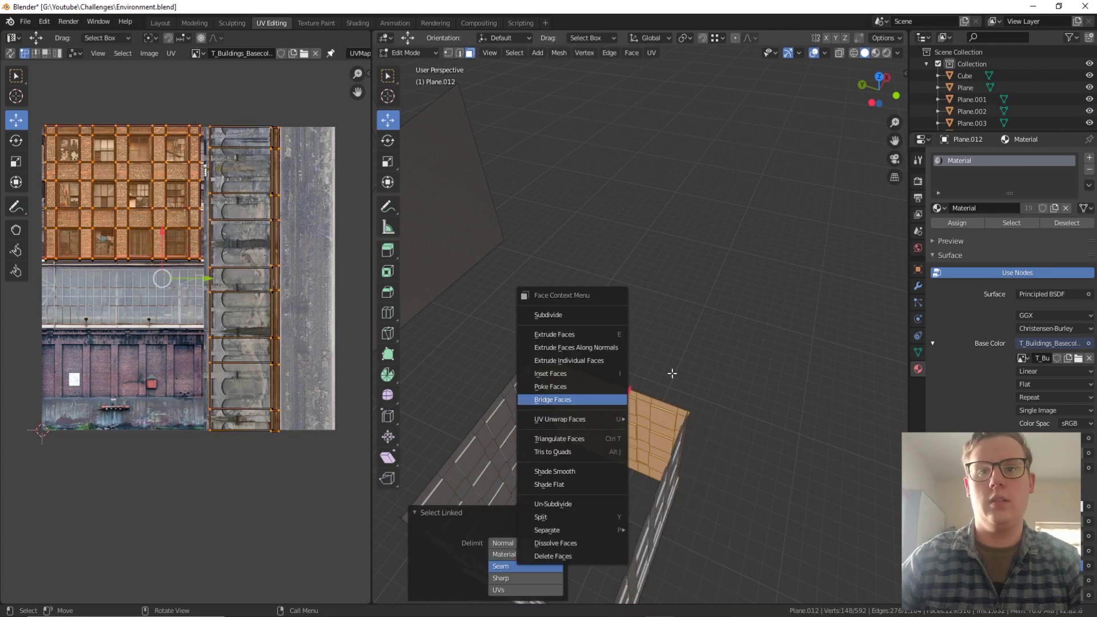
pyautogui.press('F3')
pyautogui.write('f')
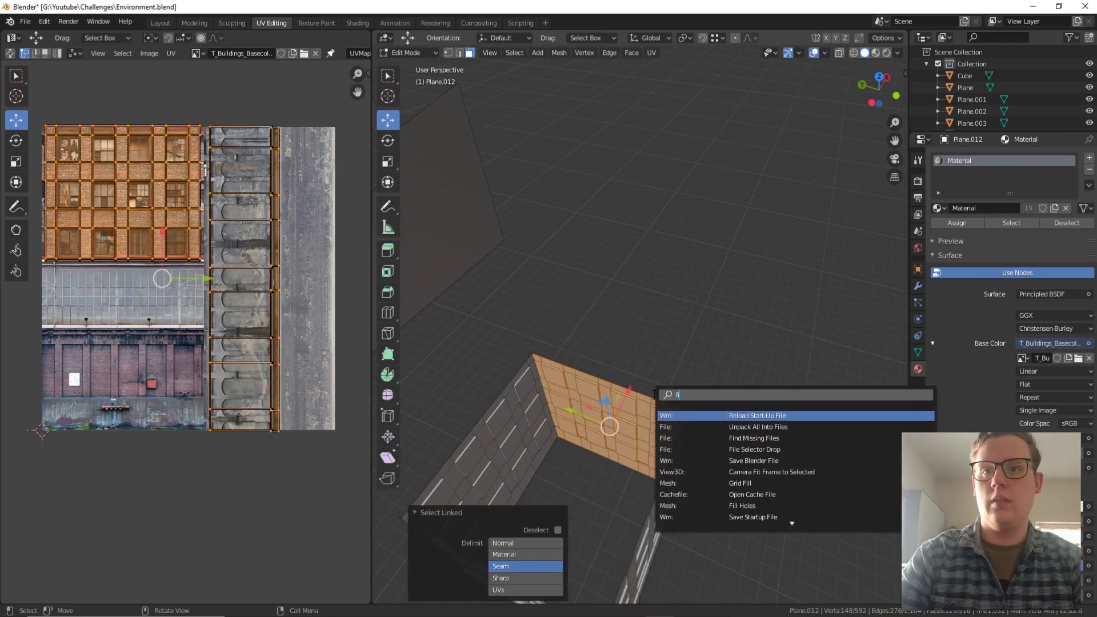
pyautogui.write('li')
pyautogui.press('Down')
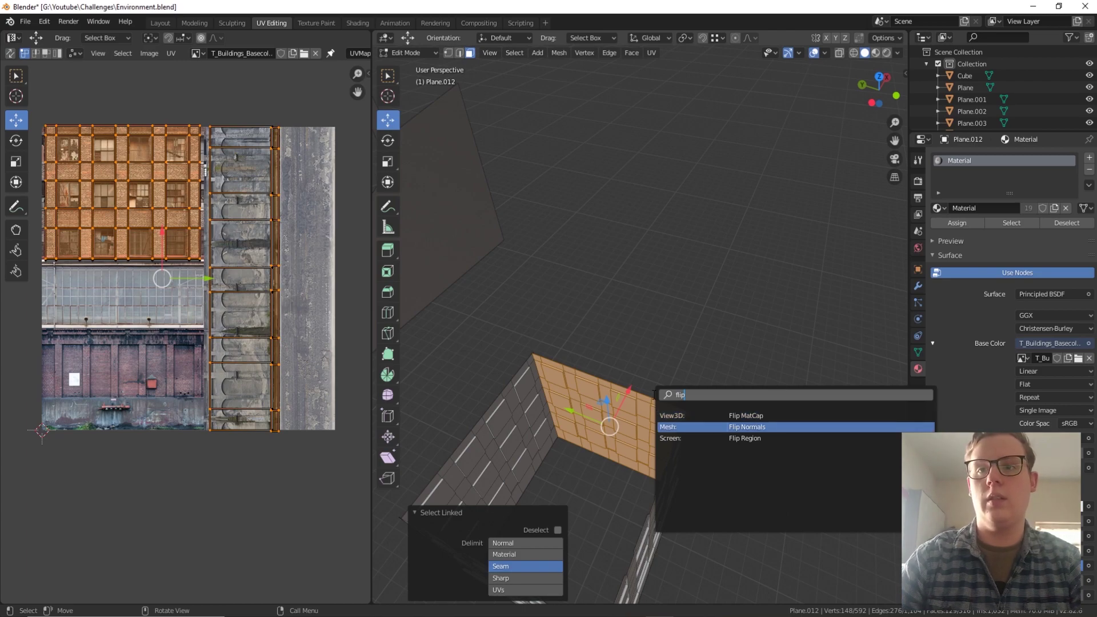
pyautogui.press('Return')
pyautogui.press('Tab')
pyautogui.moveTo(671, 404)
pyautogui.mouseDown(button='middle')
pyautogui.moveTo(729, 409)
pyautogui.moveTo(560, 379)
pyautogui.moveTo(556, 400)
pyautogui.moveTo(405, 394)
pyautogui.moveTo(487, 404)
pyautogui.mouseUp(button='middle')
pyautogui.press('Tab')
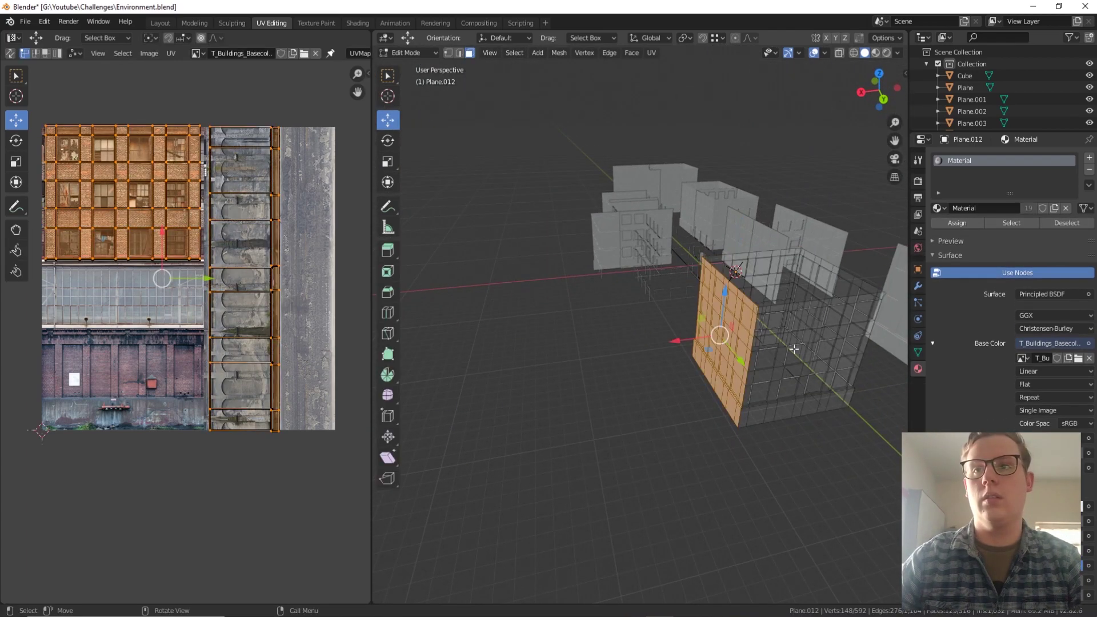
pyautogui.press('Tab')
pyautogui.press('Tab')
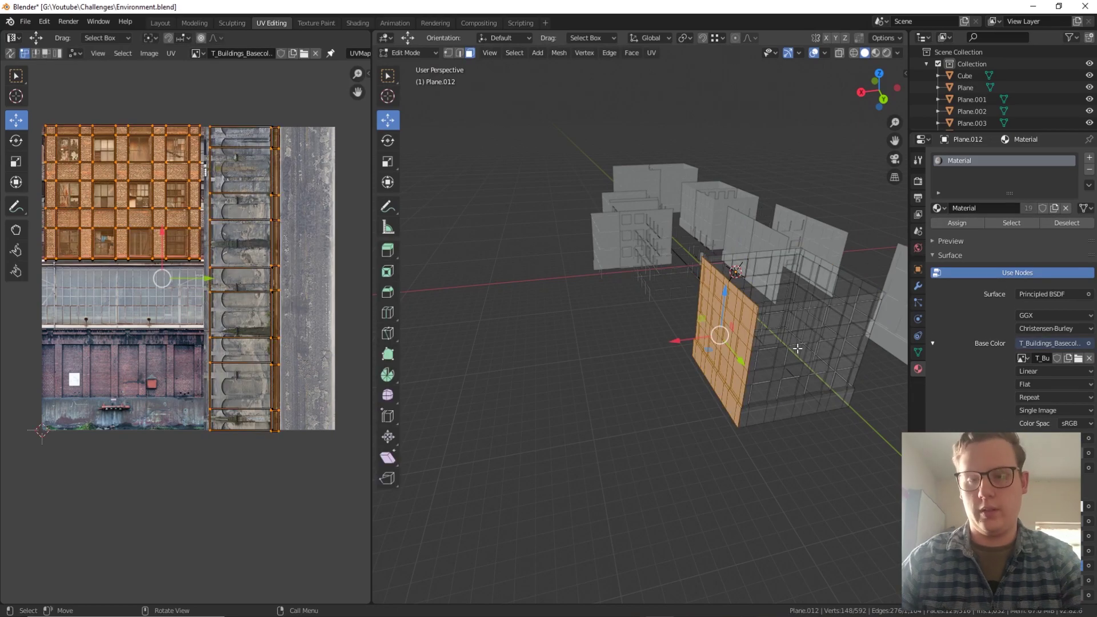
pyautogui.press('a')
pyautogui.moveTo(797, 348); pyautogui.dragTo(612, 319, button='middle')
pyautogui.scroll(5, 611, 319)
pyautogui.click(612, 319)
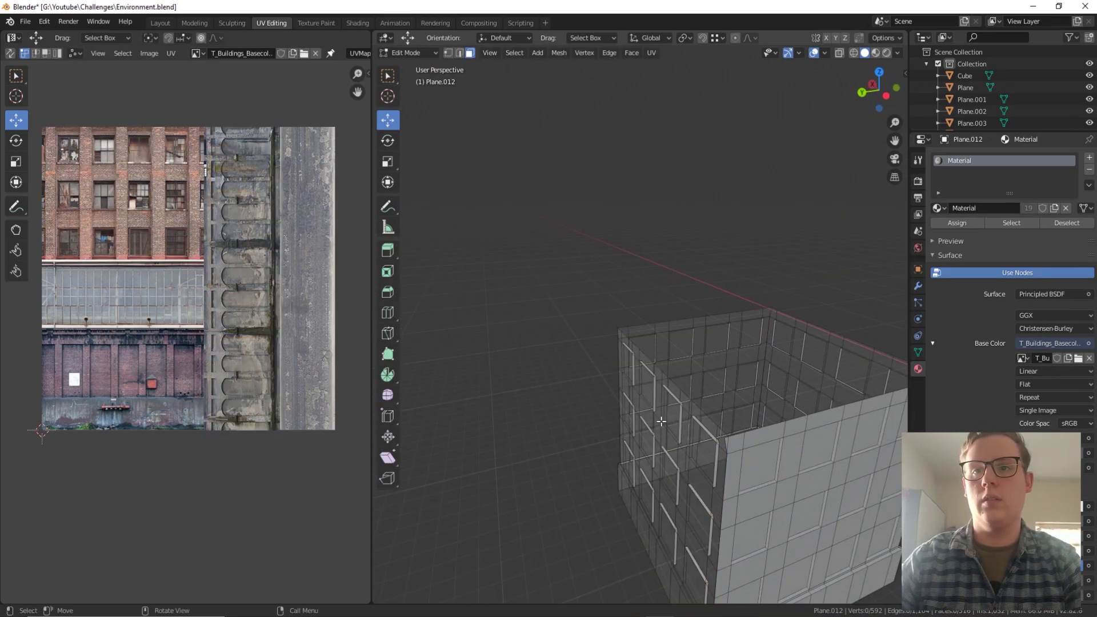
pyautogui.press('l')
pyautogui.scroll(-4, 695, 426)
pyautogui.moveTo(760, 423); pyautogui.dragTo(628, 416, button='middle')
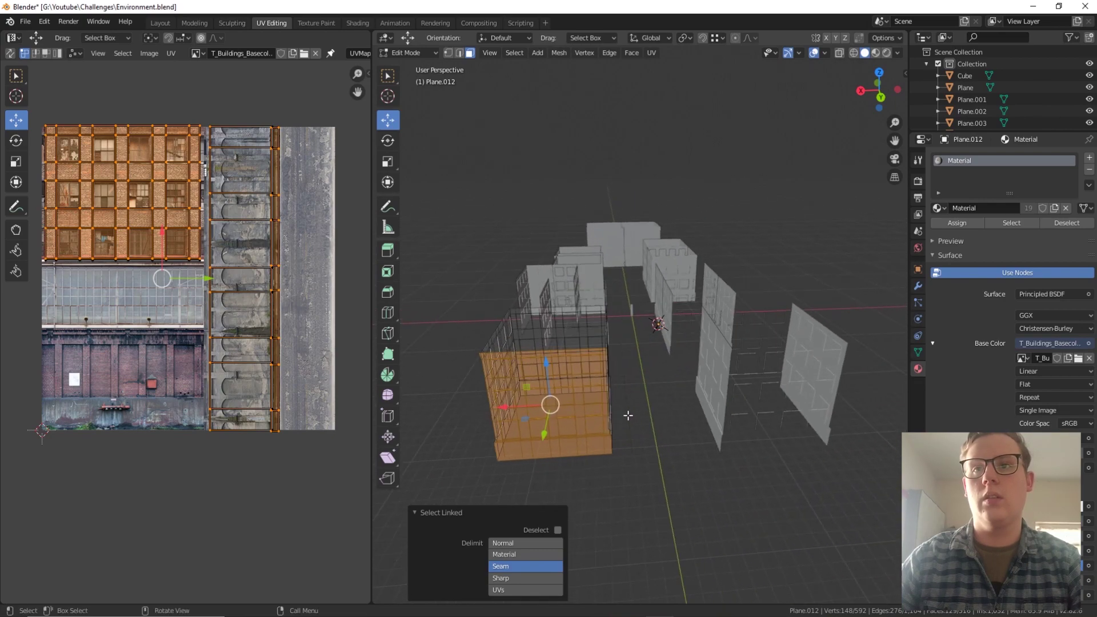
# Add more buildings to the object selection and enter Edit Mode with all their faces deselected
pyautogui.press('Tab')
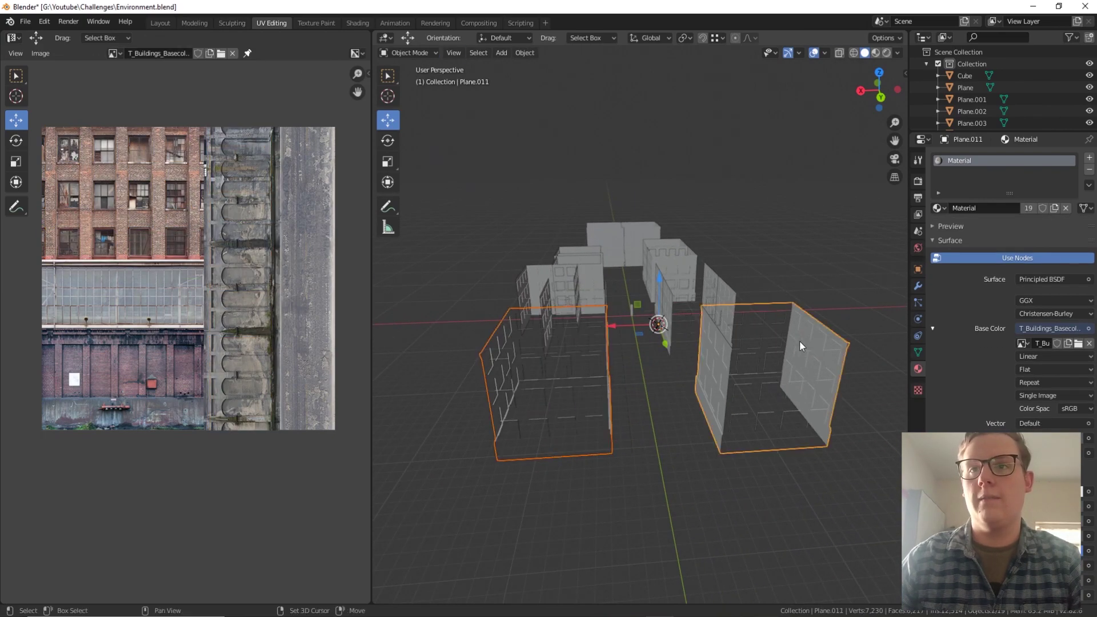
pyautogui.moveTo(714, 290); pyautogui.dragTo(589, 300, button='middle')
pyautogui.keyDown('shift'); pyautogui.click(608, 262); pyautogui.keyUp('shift')
pyautogui.keyDown('shift'); pyautogui.click(507, 255); pyautogui.keyUp('shift')
pyautogui.keyDown('shift'); pyautogui.click(681, 314); pyautogui.keyUp('shift')
pyautogui.keyDown('shift'); pyautogui.moveTo(736, 357); pyautogui.dragTo(605, 310, button='middle'); pyautogui.keyUp('shift')
pyautogui.press('Tab')
pyautogui.hotkey('alt', 'a')
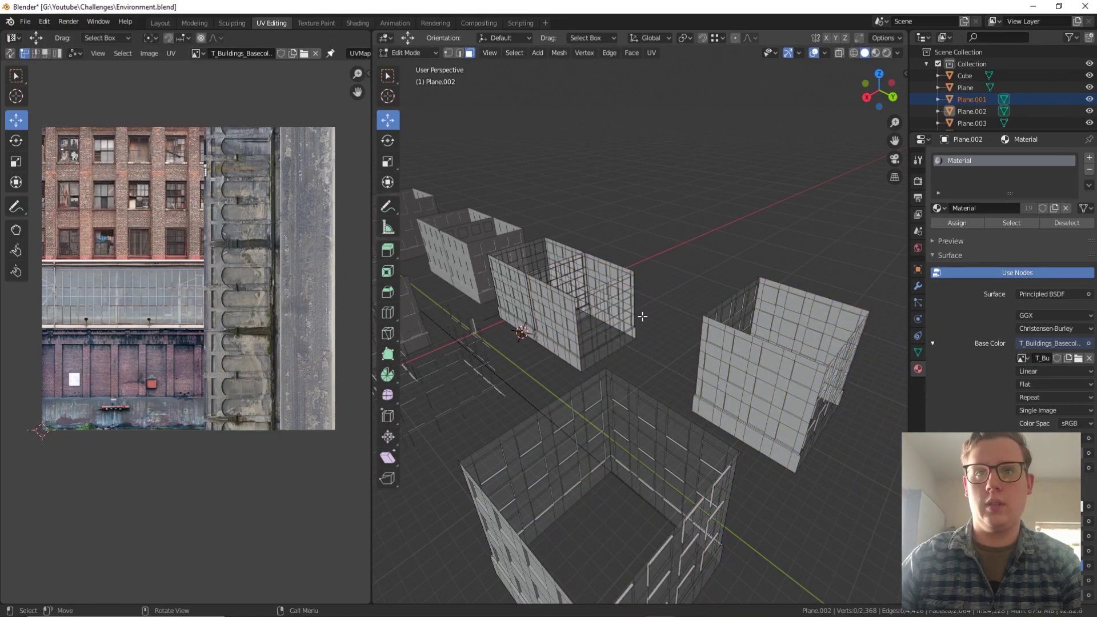
# Select the linked faces of the wrongly oriented walls on these buildings, flip their normals, and return to Object Mode
pyautogui.press('l')
pyautogui.press('l')
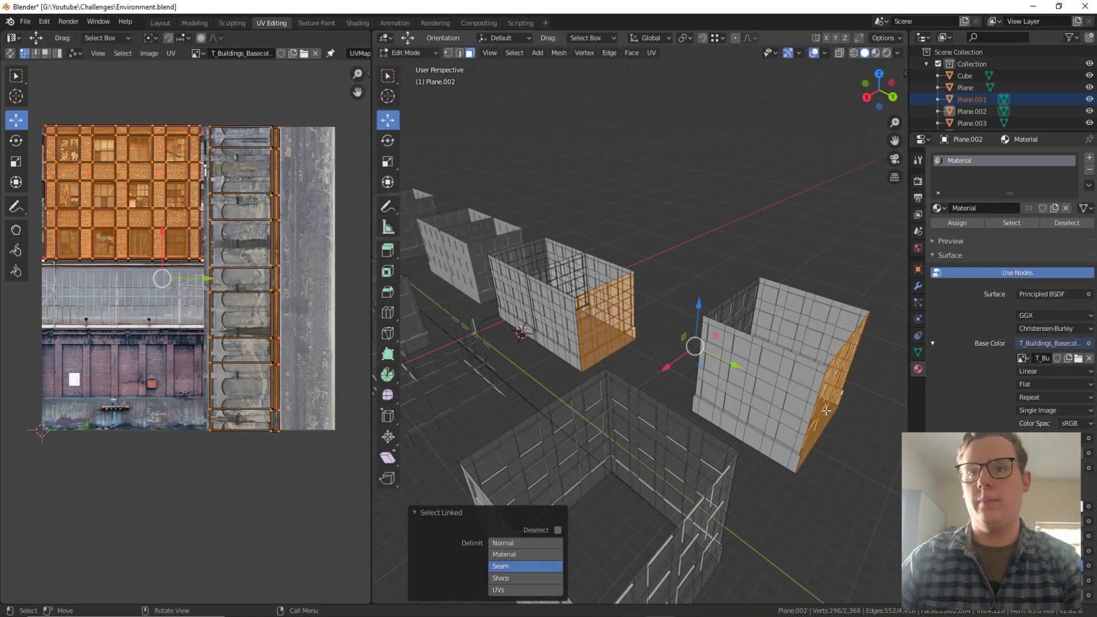
pyautogui.moveTo(727, 473); pyautogui.dragTo(723, 407, button='middle')
pyautogui.press('l')
pyautogui.moveTo(698, 300); pyautogui.dragTo(464, 396, button='middle')
pyautogui.rightClick(465, 396)
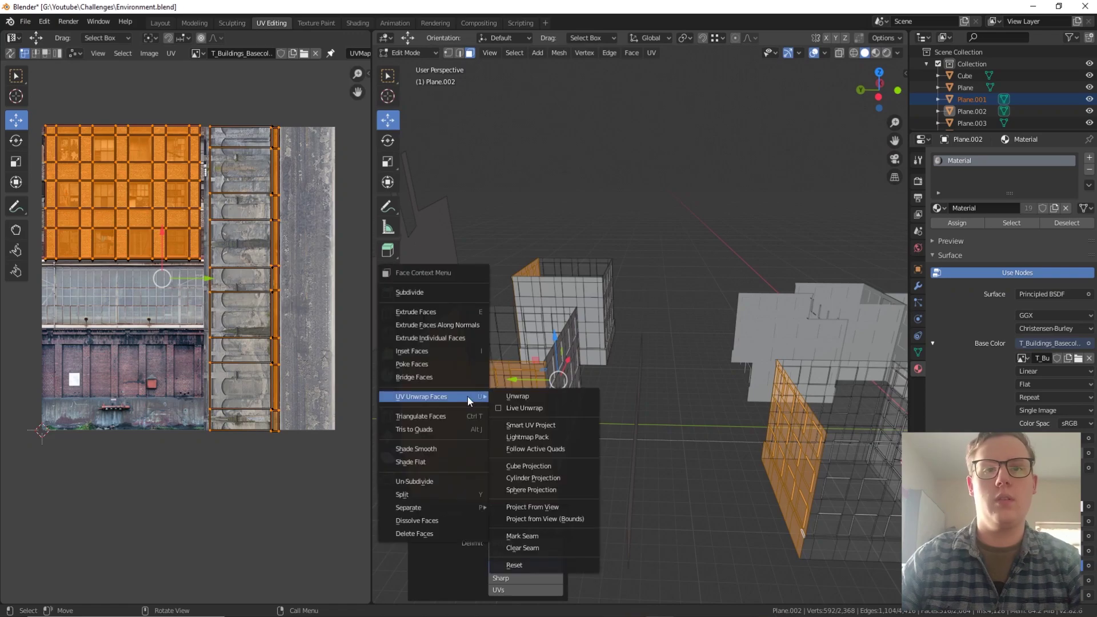
pyautogui.press('F3')
pyautogui.press('Return')
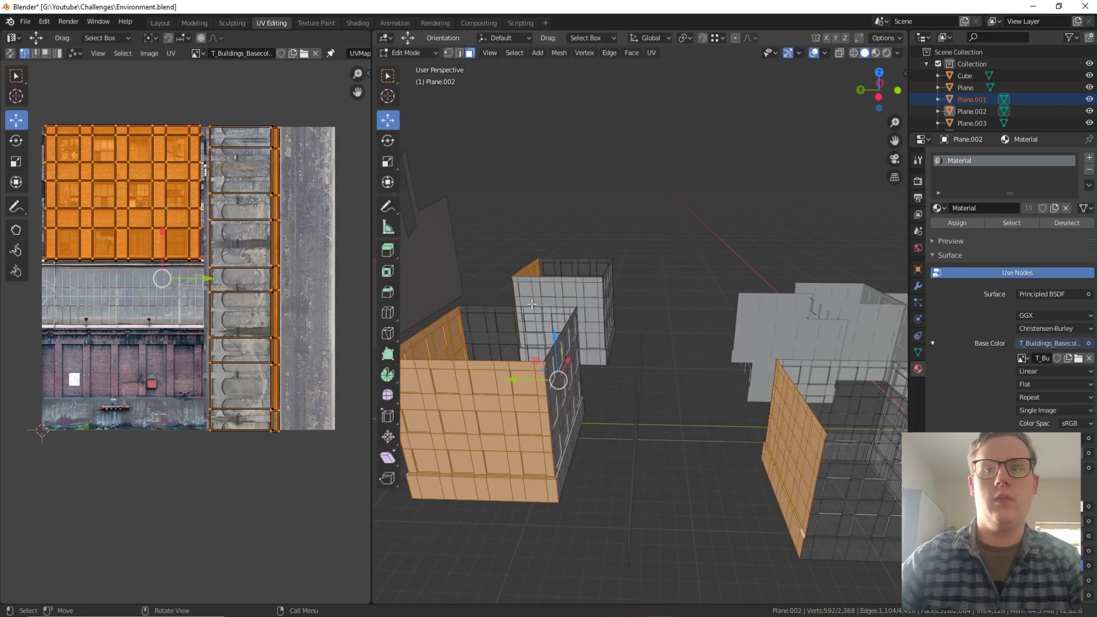
pyautogui.press('Tab')
pyautogui.moveTo(700, 378); pyautogui.dragTo(667, 382, button='middle')
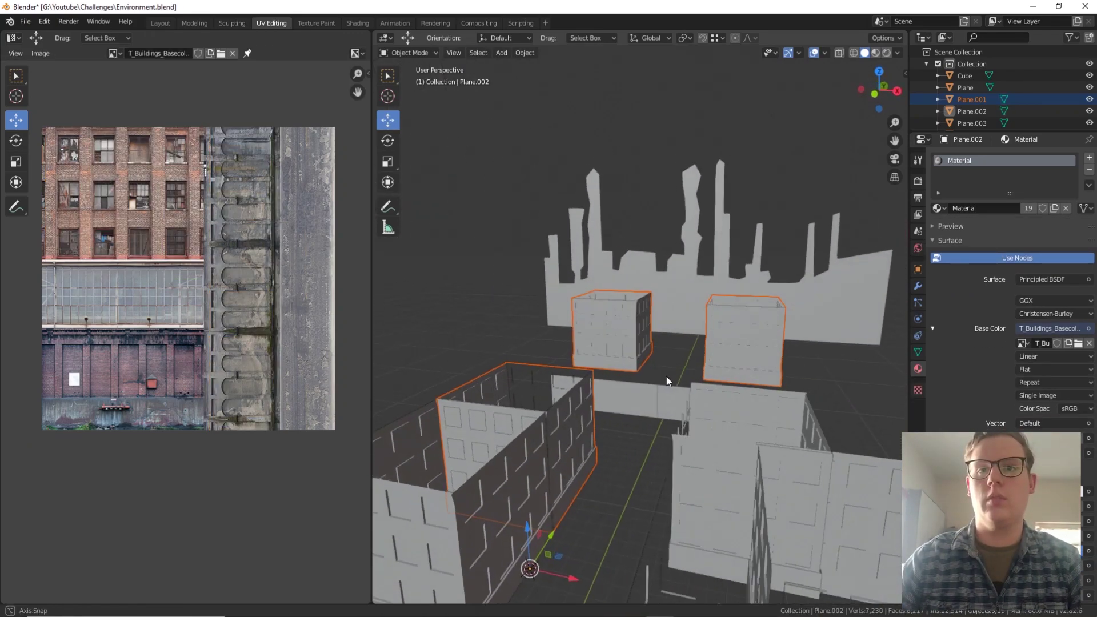
# Inspect the buildings with Material Preview shading, deselect them, and switch back to Solid shading
pyautogui.click(876, 54)
pyautogui.moveTo(705, 266); pyautogui.dragTo(683, 269, button='middle')
pyautogui.click(684, 269)
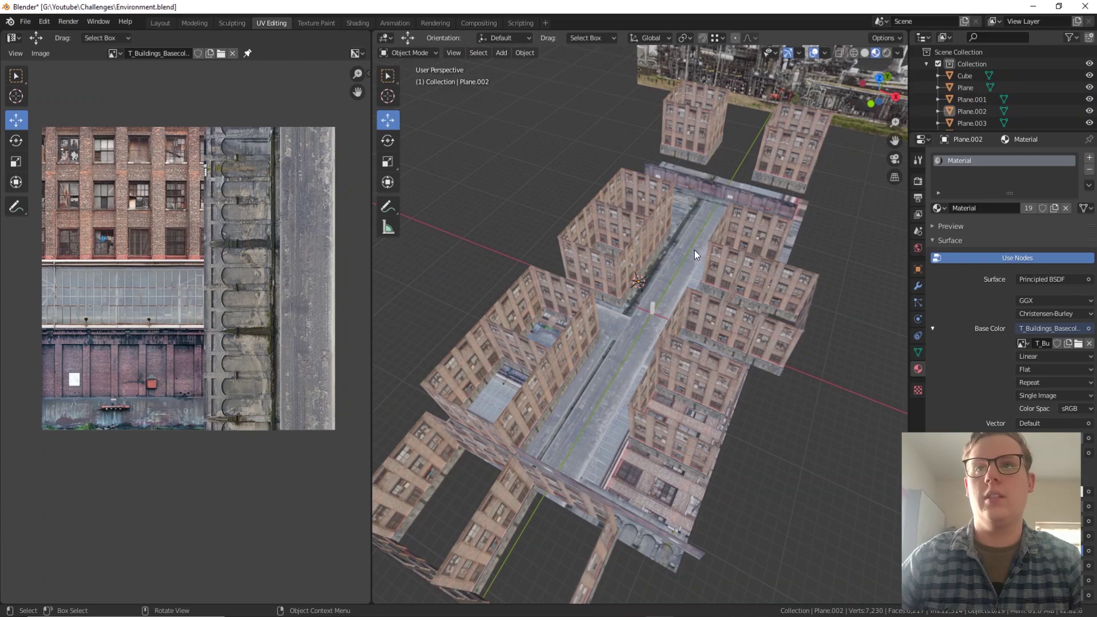
pyautogui.press('Tab')
pyautogui.click(866, 54)
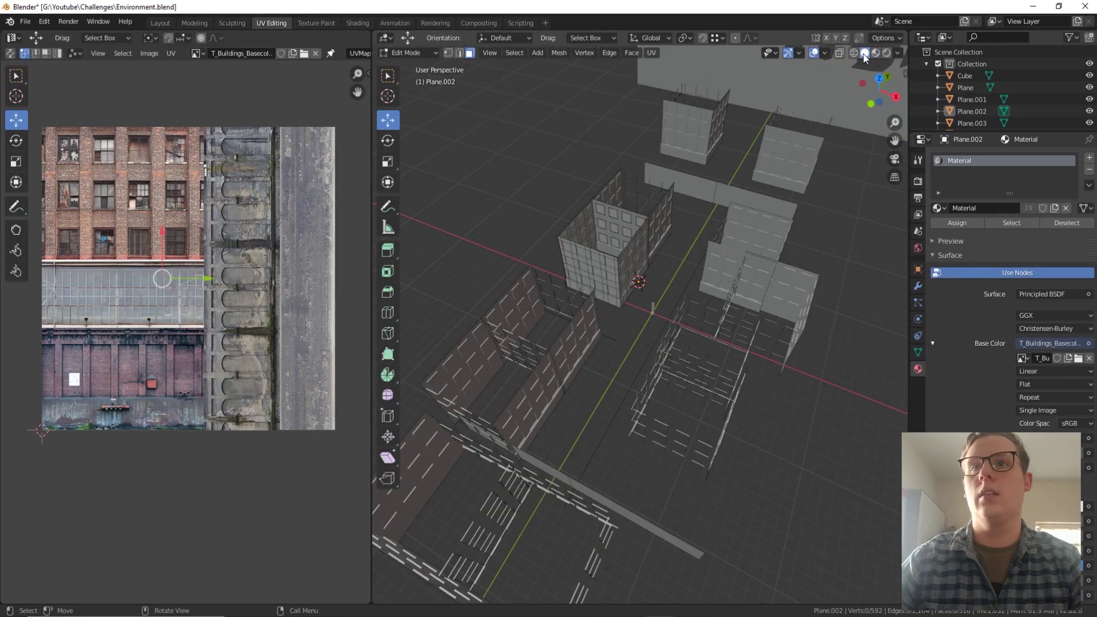
# Flip the normals of the whole ground plane in Edit Mode and return to Object Mode
pyautogui.moveTo(694, 264); pyautogui.dragTo(666, 179, button='middle')
pyautogui.press('Tab')
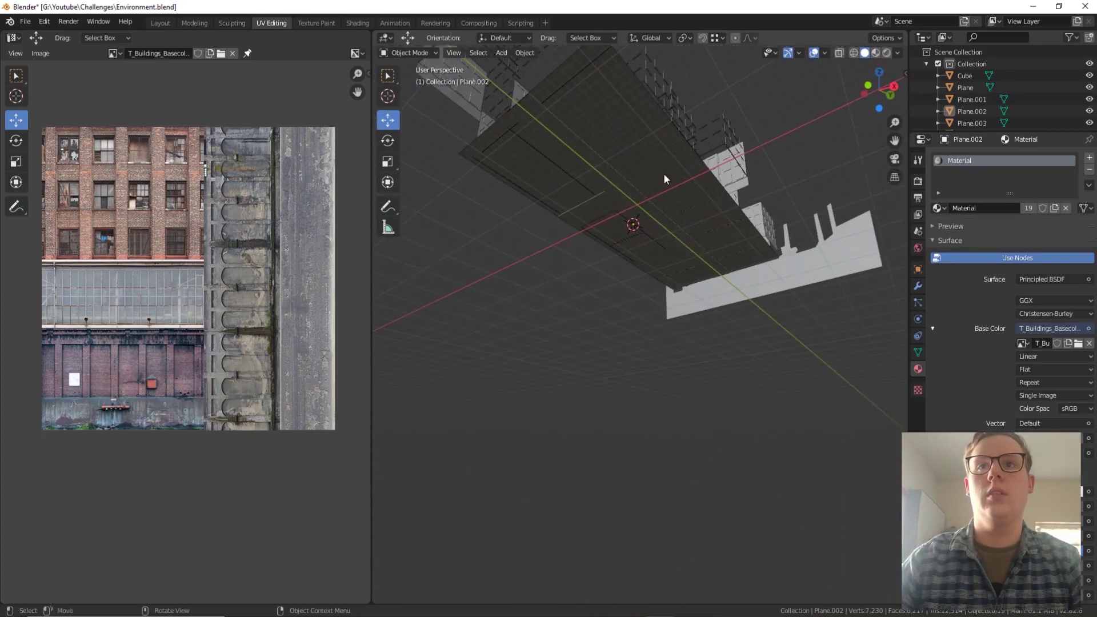
pyautogui.click(650, 162)
pyautogui.press('F3')
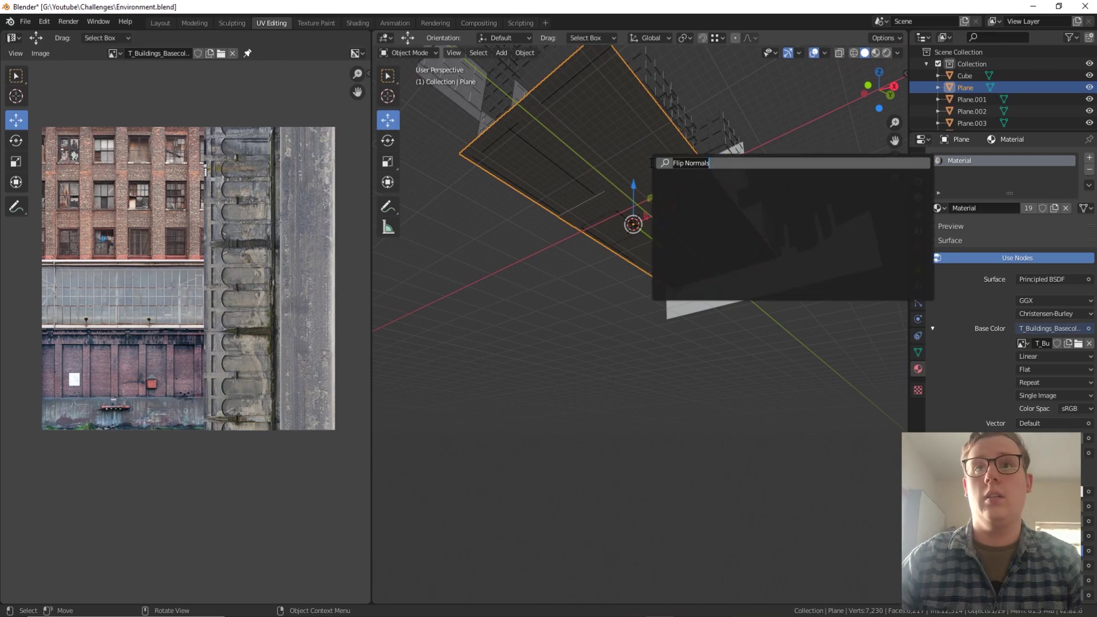
pyautogui.press('Escape')
pyautogui.press('Tab')
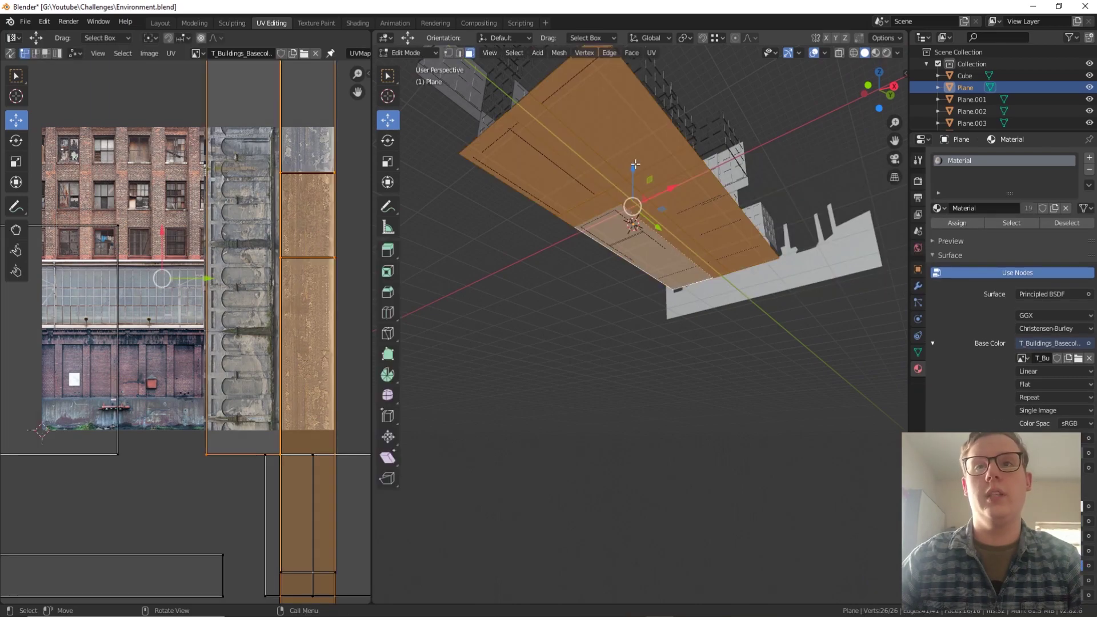
pyautogui.press('F3')
pyautogui.press('Return')
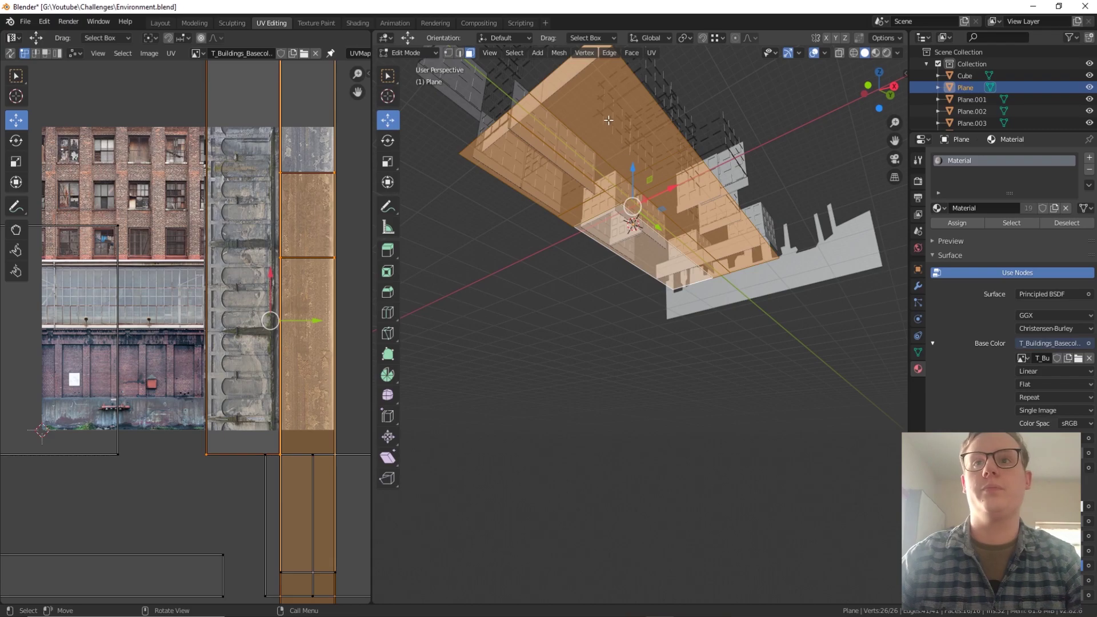
pyautogui.moveTo(608, 120); pyautogui.dragTo(686, 262, button='middle')
pyautogui.press('Tab')
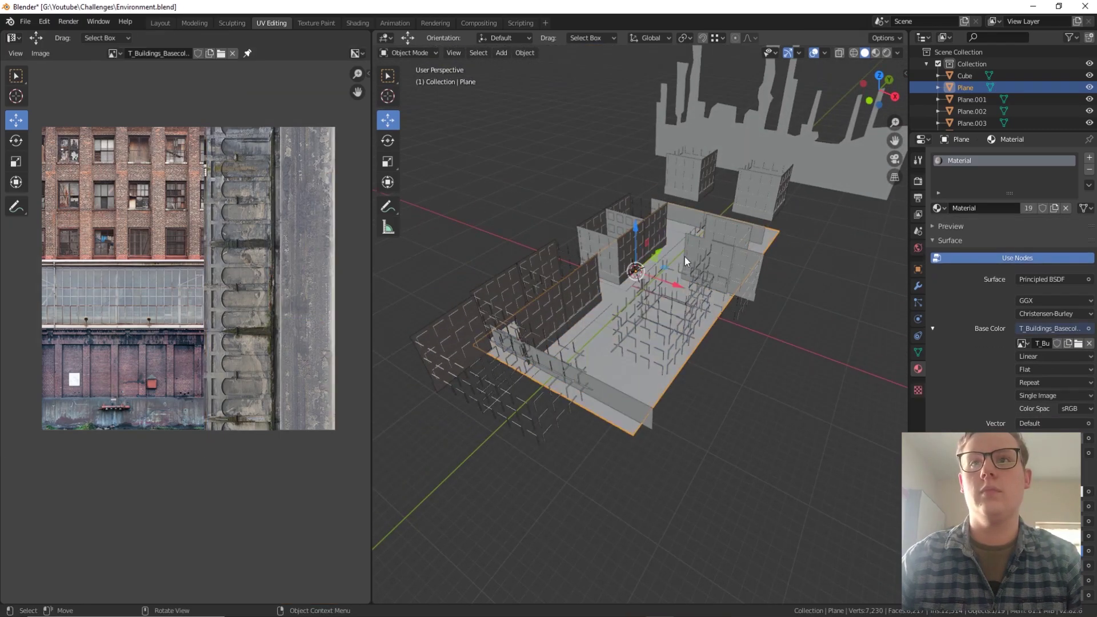
# Check the ground and building textures in Material Preview, and return the viewport to Solid shading
pyautogui.click(875, 54)
pyautogui.scroll(5, 684, 358)
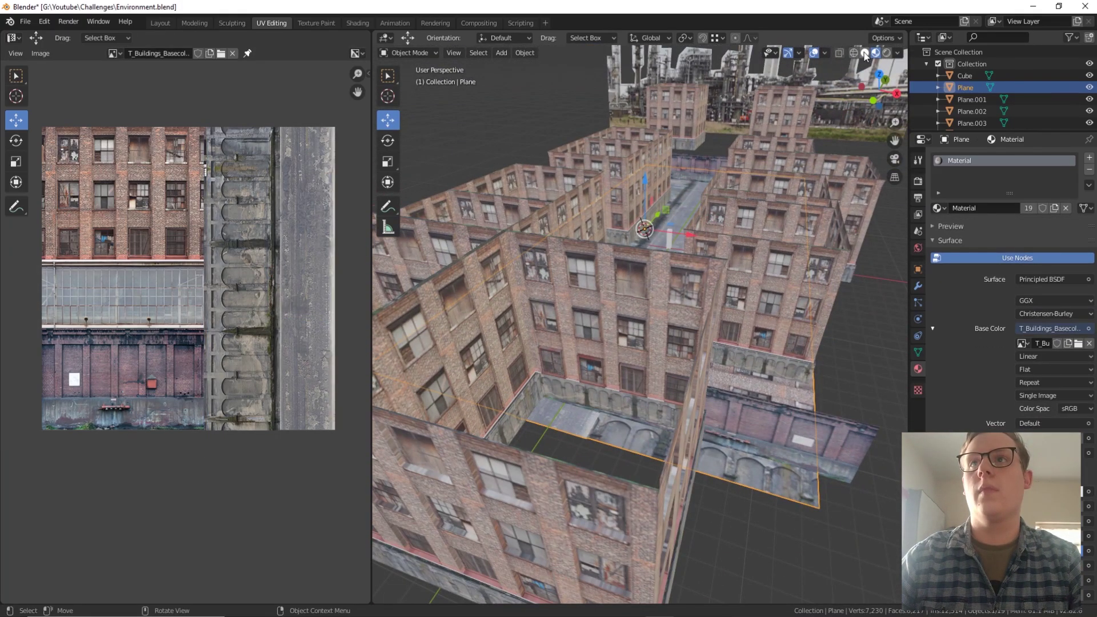
pyautogui.click(865, 53)
# Select the two low flat wall planes at the edge of the ground and flip their normals in Edit Mode
pyautogui.click(860, 336)
pyautogui.moveTo(860, 337)
pyautogui.mouseDown(button='middle')
pyautogui.moveTo(784, 298)
pyautogui.moveTo(897, 317)
pyautogui.moveTo(517, 334)
pyautogui.moveTo(578, 304)
pyautogui.moveTo(471, 314)
pyautogui.moveTo(898, 295)
pyautogui.moveTo(509, 289)
pyautogui.moveTo(886, 319)
pyautogui.moveTo(499, 192)
pyautogui.mouseUp(button='middle')
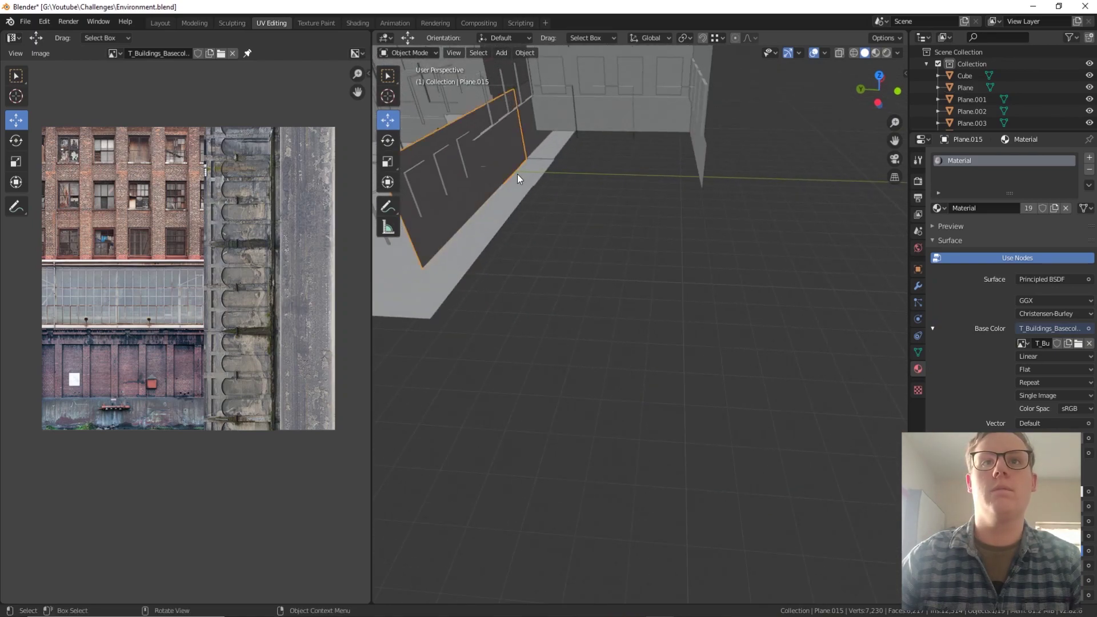
pyautogui.moveTo(532, 155); pyautogui.dragTo(627, 130, button='middle')
pyautogui.click(627, 130)
pyautogui.press('F3')
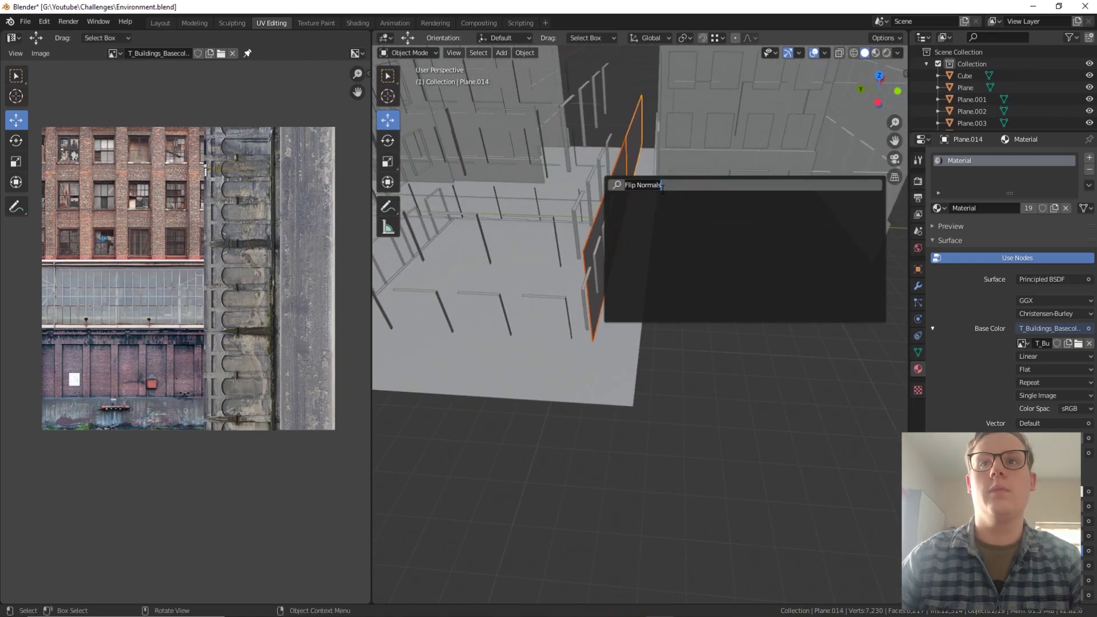
pyautogui.press('Escape')
pyautogui.press('Tab')
pyautogui.press('F3')
pyautogui.write('Flip Normals')
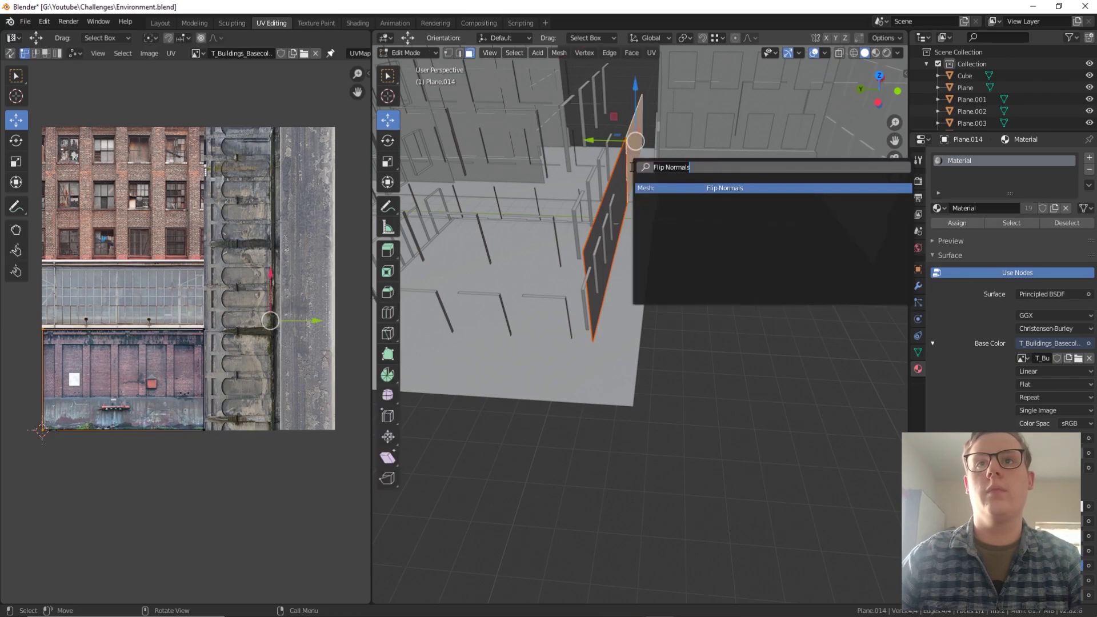
pyautogui.press('Return')
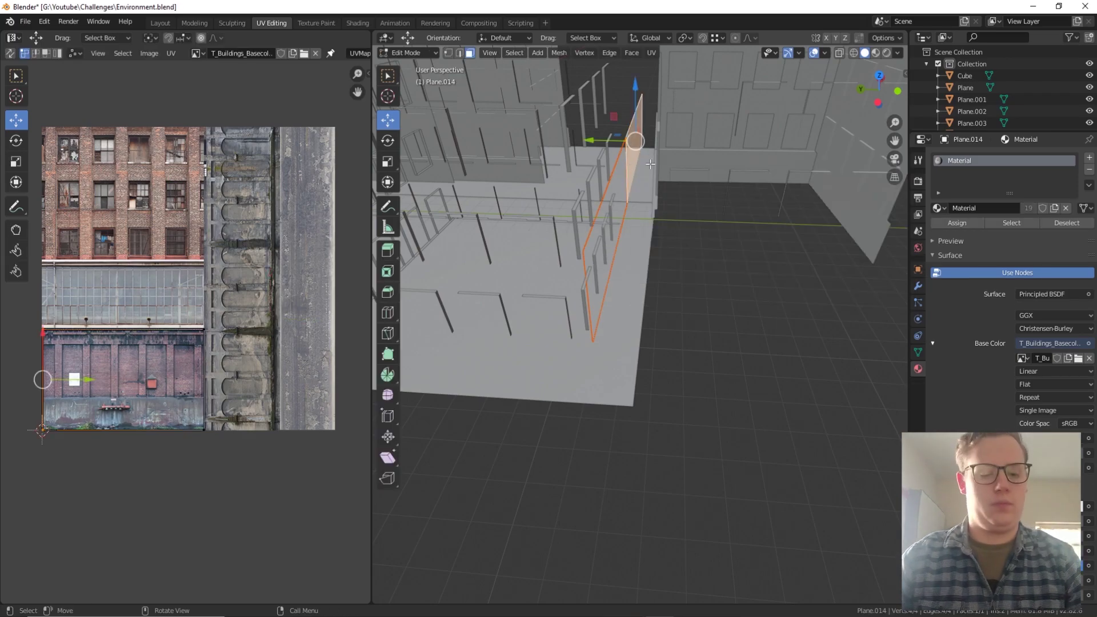
pyautogui.press('Tab')
# Show the street in Material Preview and select all objects in the scene
pyautogui.moveTo(606, 173); pyautogui.dragTo(854, 382, button='middle')
pyautogui.scroll(-3, 656, 327)
pyautogui.moveTo(656, 327); pyautogui.dragTo(760, 286, button='middle')
pyautogui.press('Tab')
pyautogui.press('Tab')
pyautogui.click(875, 53)
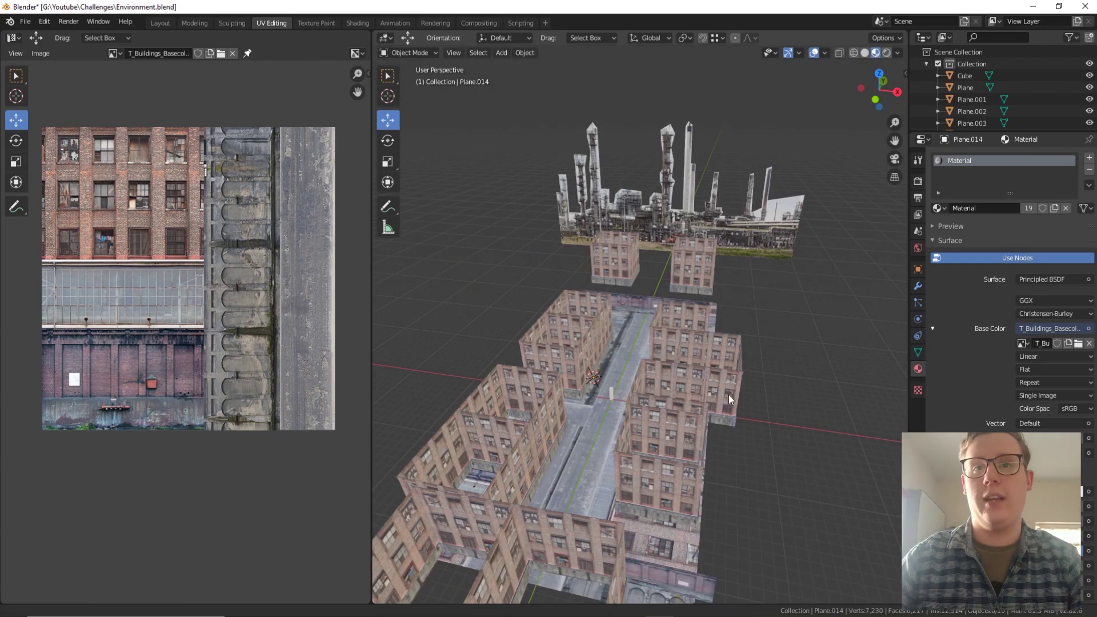
pyautogui.keyDown('shift'); pyautogui.moveTo(728, 399); pyautogui.dragTo(739, 268, button='middle'); pyautogui.keyUp('shift')
pyautogui.press('a')
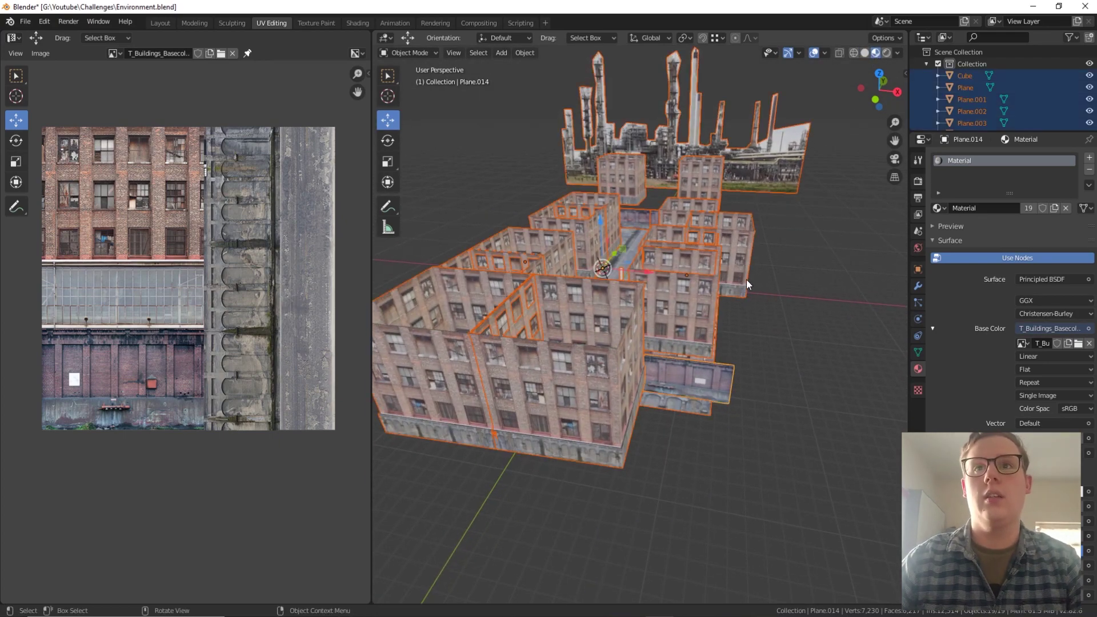
# Export the selected street objects as FBX, overwriting Environment.fbx in the fbx folder
pyautogui.click(25, 21)
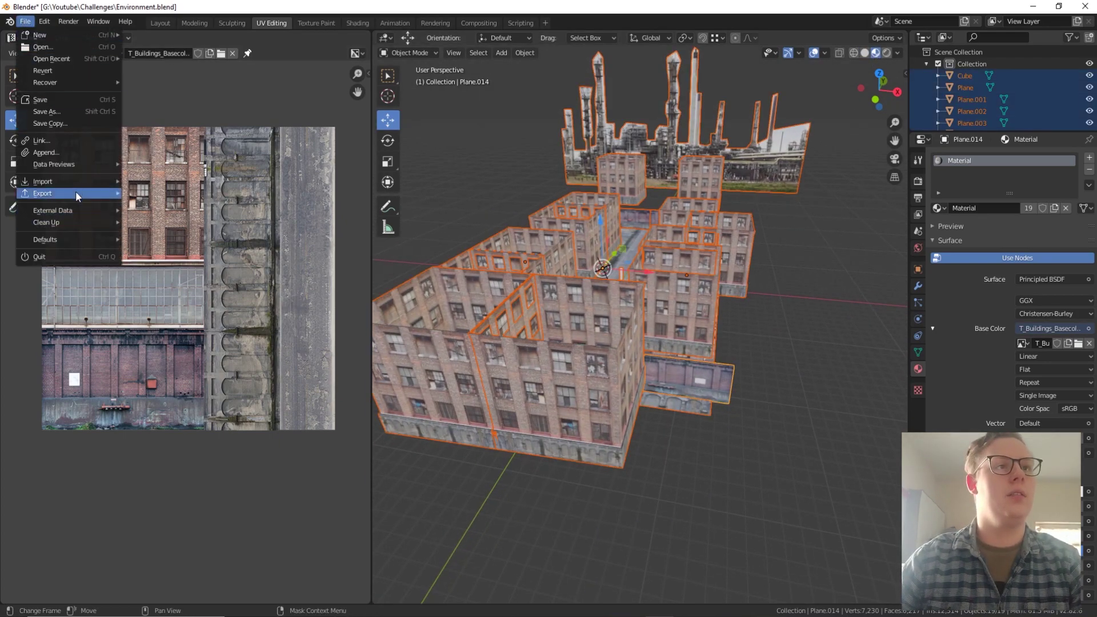
pyautogui.moveTo(77, 195)
pyautogui.click(160, 260)
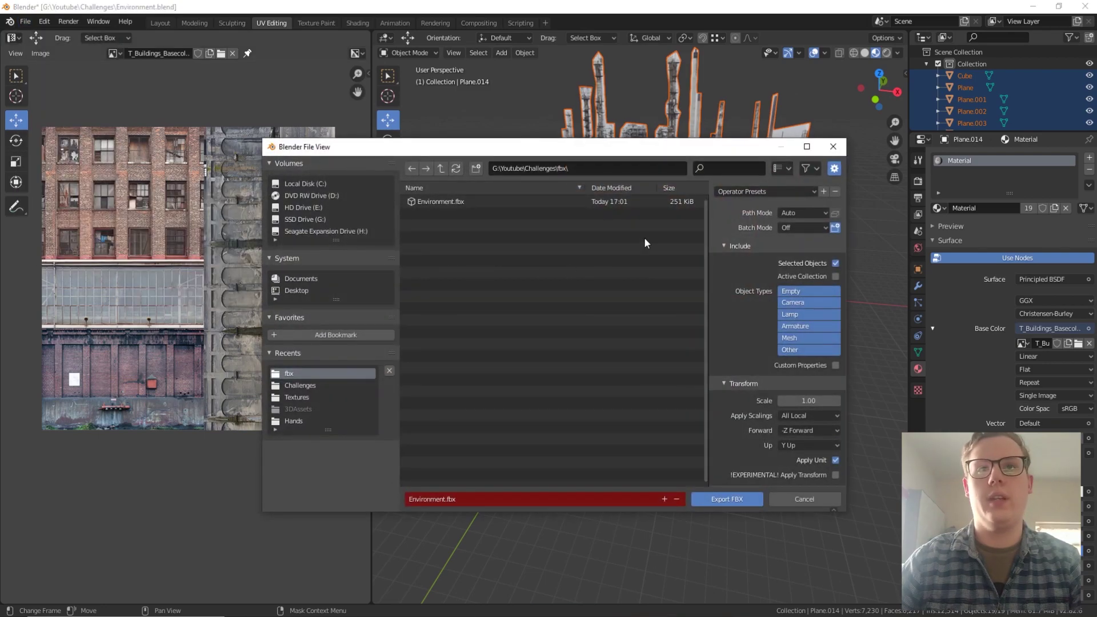
pyautogui.click(727, 499)
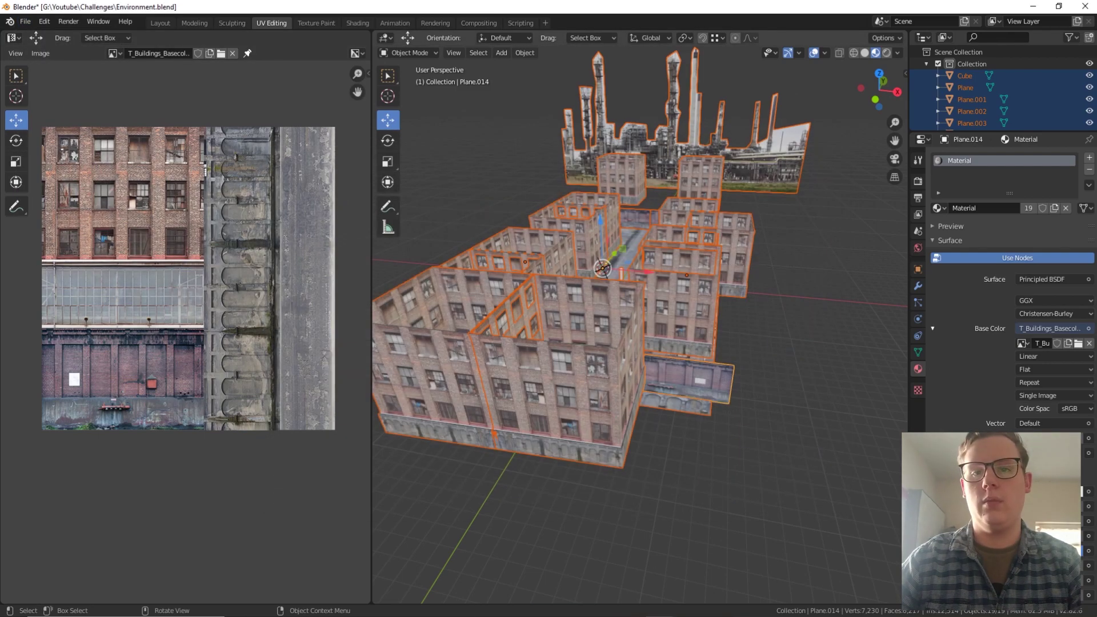
# Switch to Unreal Editor and reimport all the static meshes from Environment_Cube to Environment_Plane_017
pyautogui.click(797, 585)
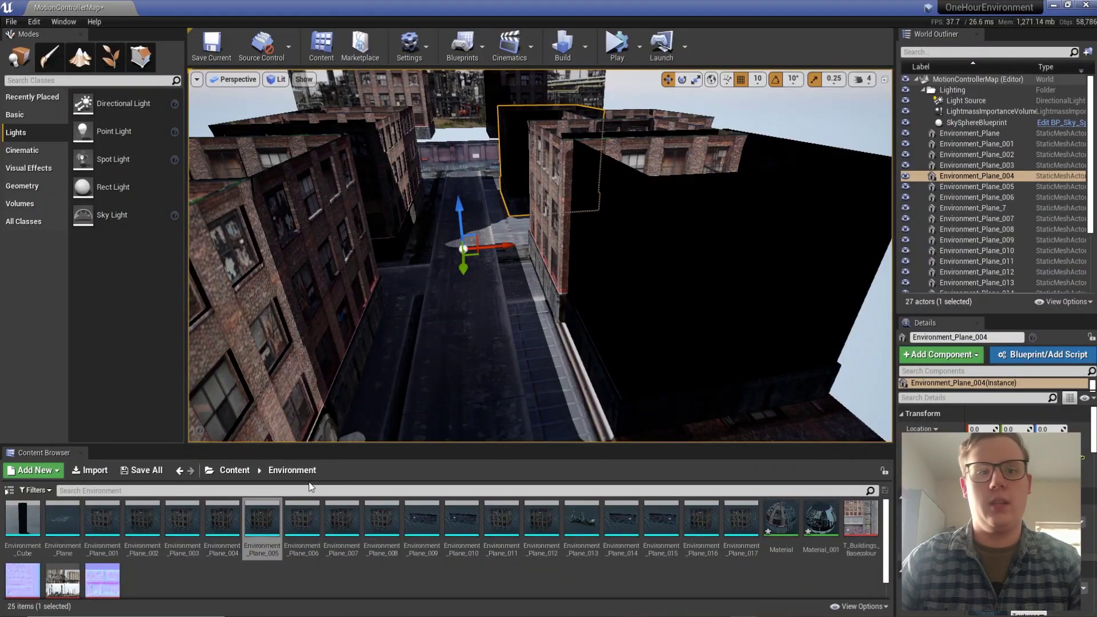
pyautogui.click(23, 517)
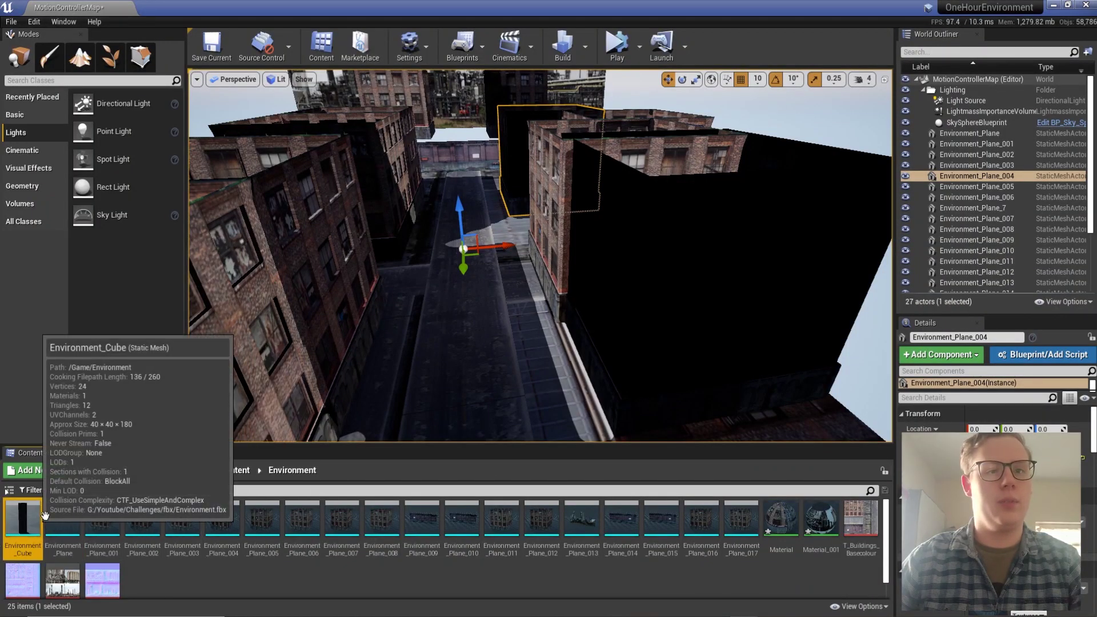
pyautogui.keyDown('shift'); pyautogui.click(741, 520); pyautogui.keyUp('shift')
pyautogui.rightClick(737, 521)
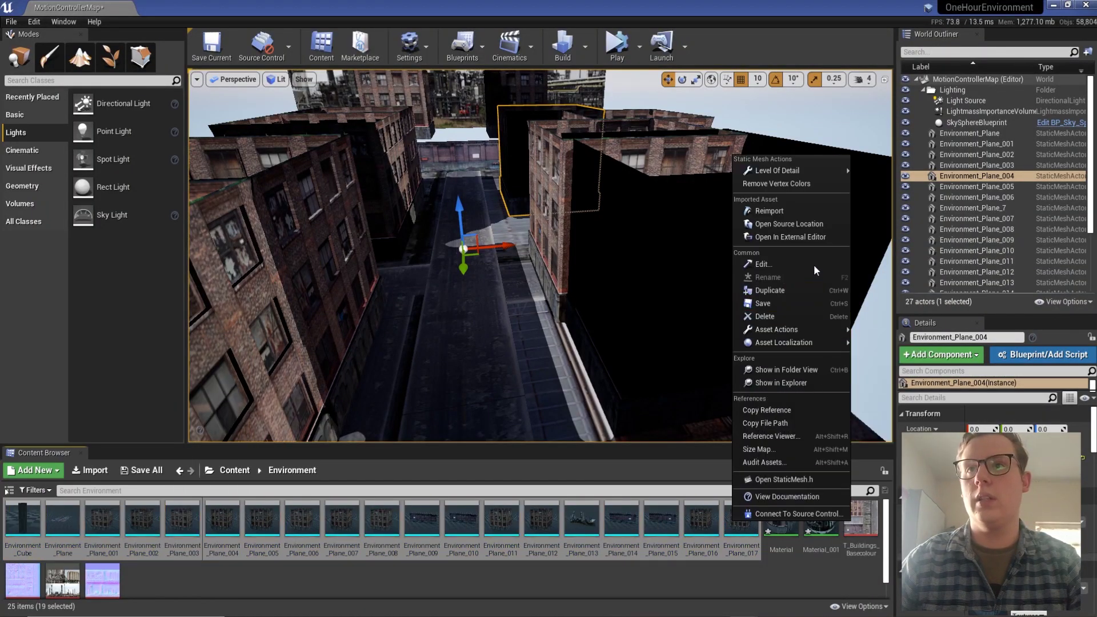
pyautogui.click(809, 215)
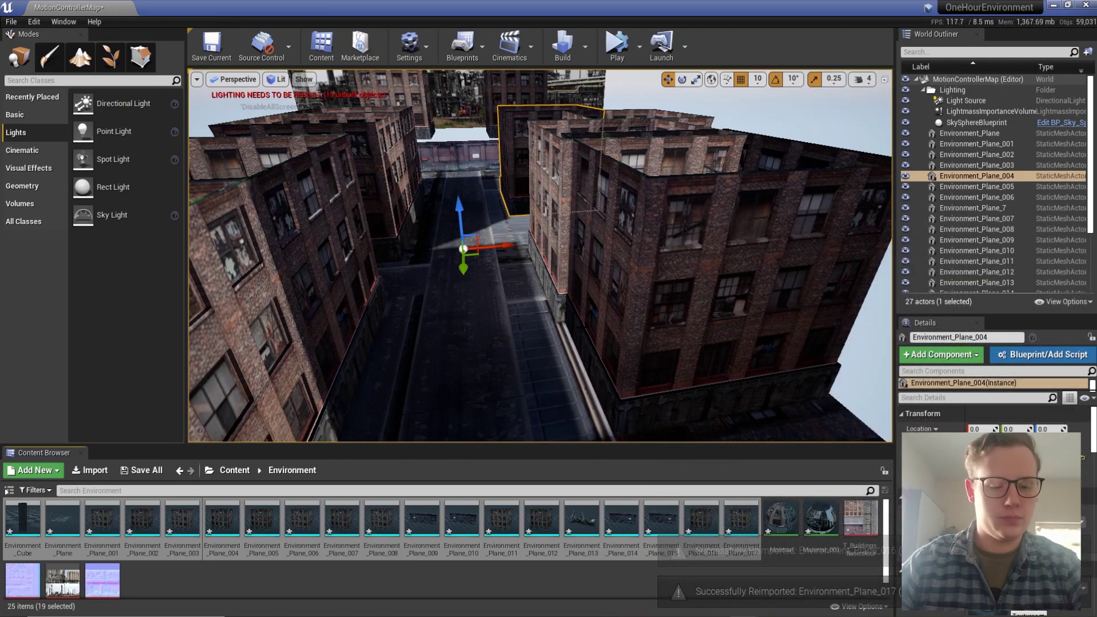
# Build the level with the reimported street meshes and dismiss the message log
pyautogui.scroll(-3, 559, 286)
pyautogui.scroll(5, 541, 255)
pyautogui.scroll(-5, 541, 255)
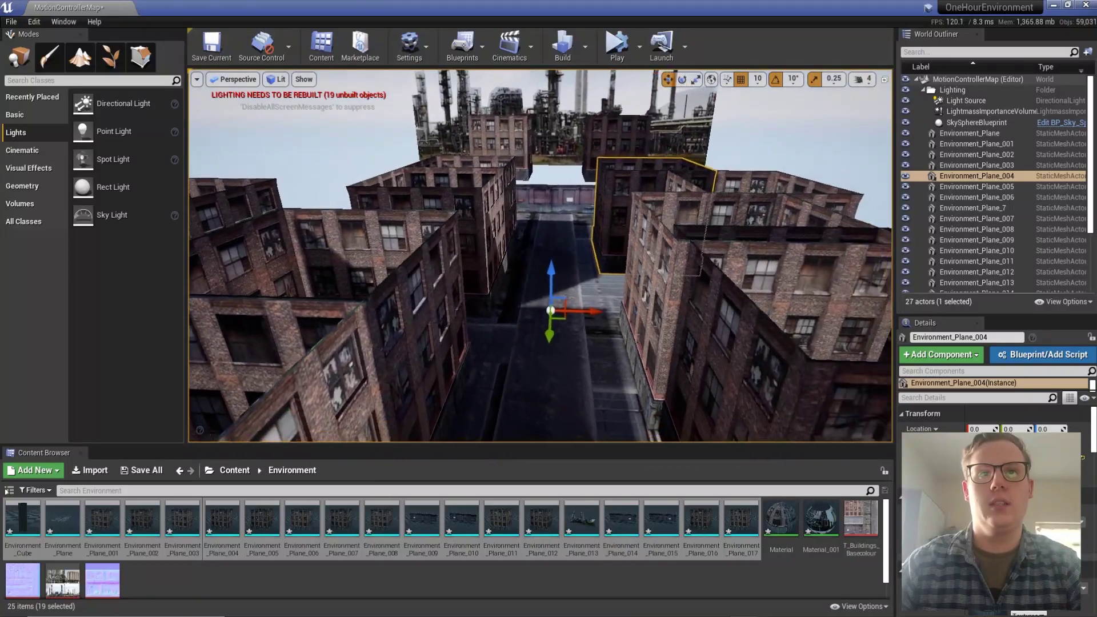
pyautogui.click(567, 49)
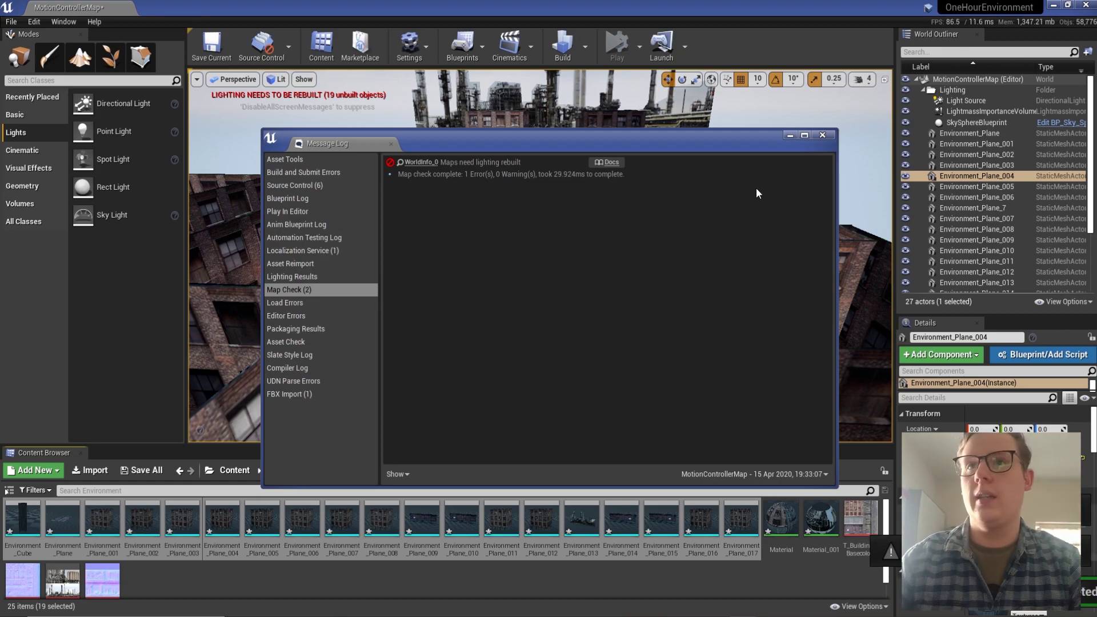
pyautogui.click(822, 136)
# Examine the building walls and their open tops for lighting and shadow problems
pyautogui.moveTo(821, 146); pyautogui.dragTo(706, 184, button='right')
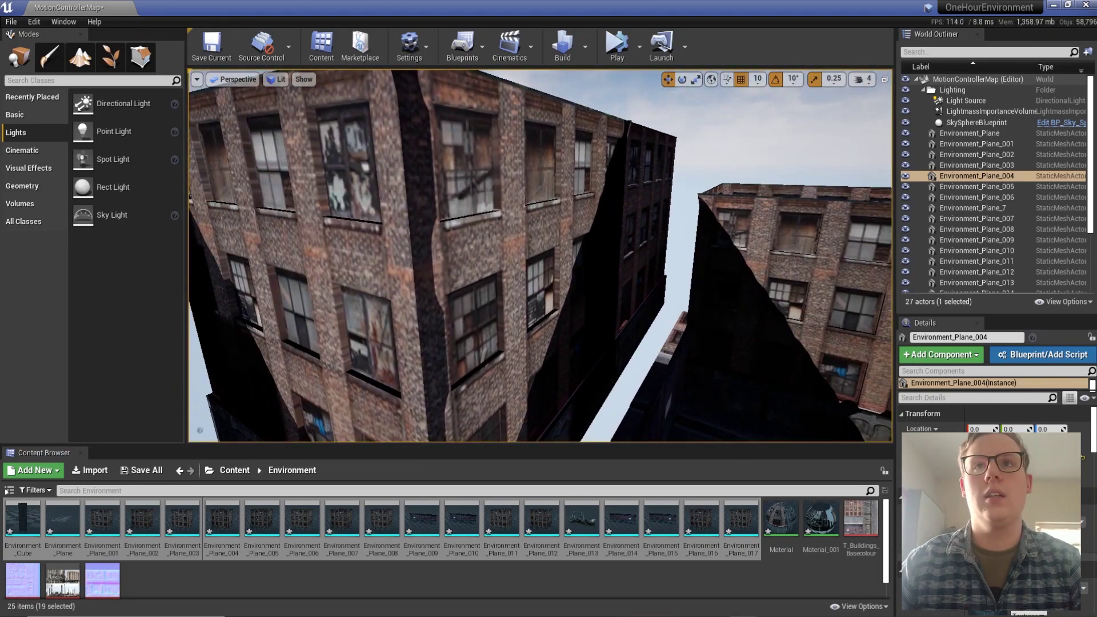
pyautogui.click(446, 258)
pyautogui.moveTo(445, 257); pyautogui.dragTo(429, 269, button='right')
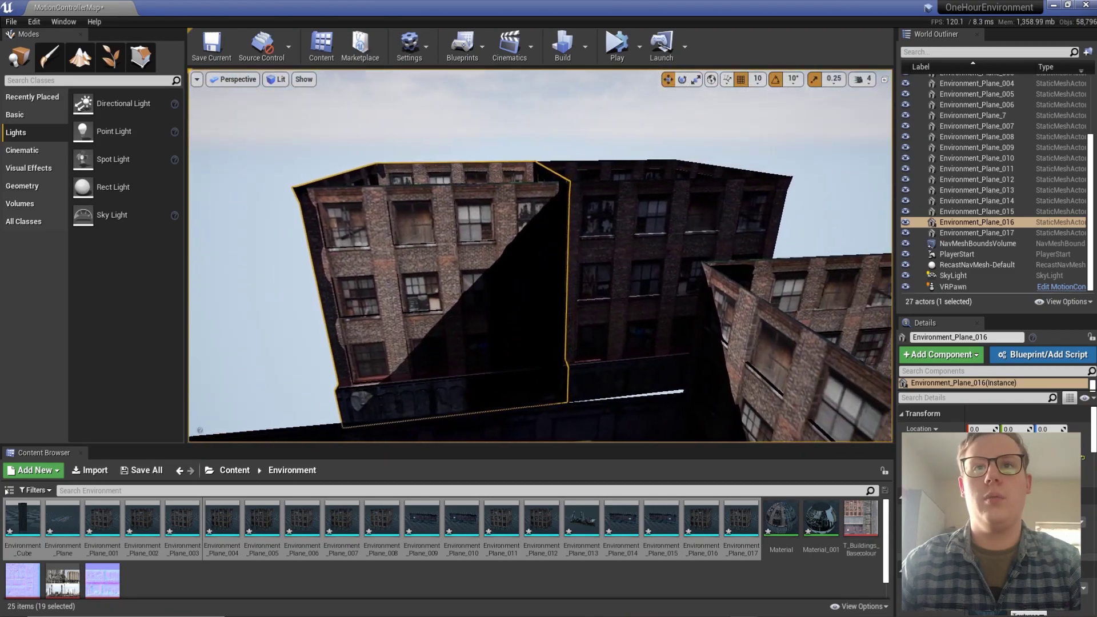
pyautogui.moveTo(600, 147); pyautogui.dragTo(594, 166, button='right')
pyautogui.moveTo(537, 246); pyautogui.dragTo(526, 220, button='right')
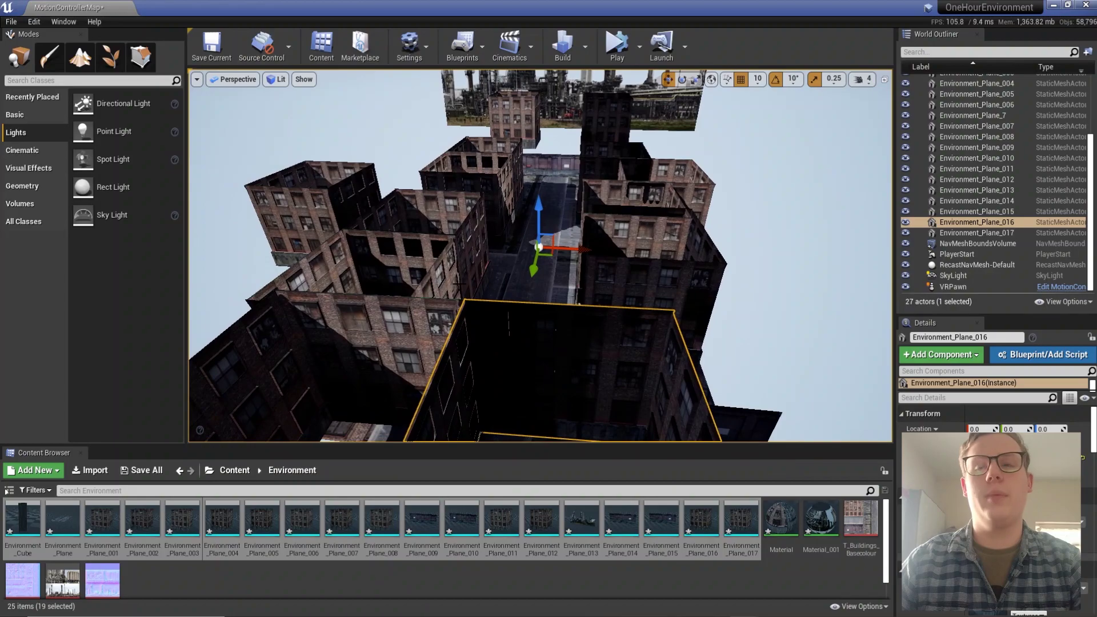
# Select the environment plane actors other than the ground and adjust their shared properties, and select the ground plane, Environment_Plane
pyautogui.click(959, 233)
pyautogui.scroll(3, 1017, 176)
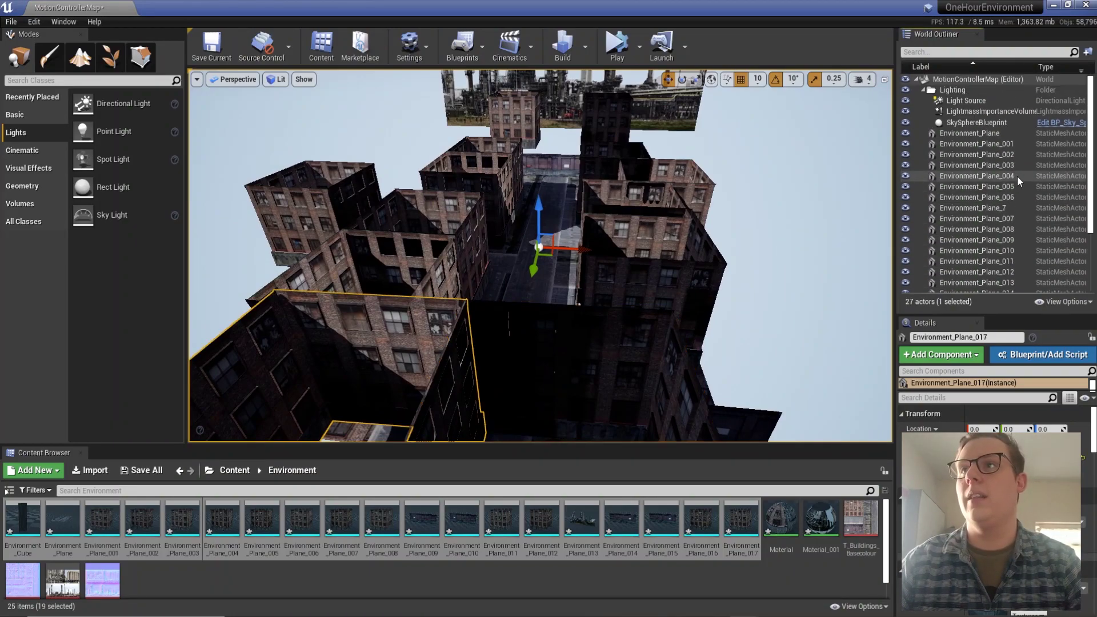
pyautogui.keyDown('shift'); pyautogui.click(987, 134); pyautogui.keyUp('shift')
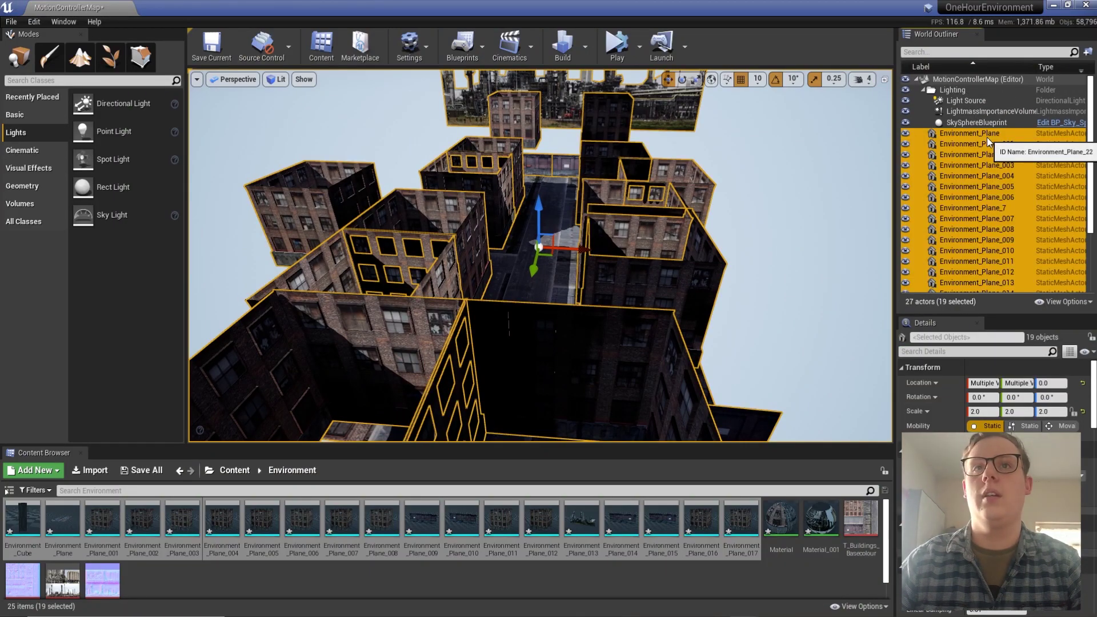
pyautogui.keyDown('ctrl'); pyautogui.click(987, 137); pyautogui.keyUp('ctrl')
pyautogui.scroll(-3, 986, 143)
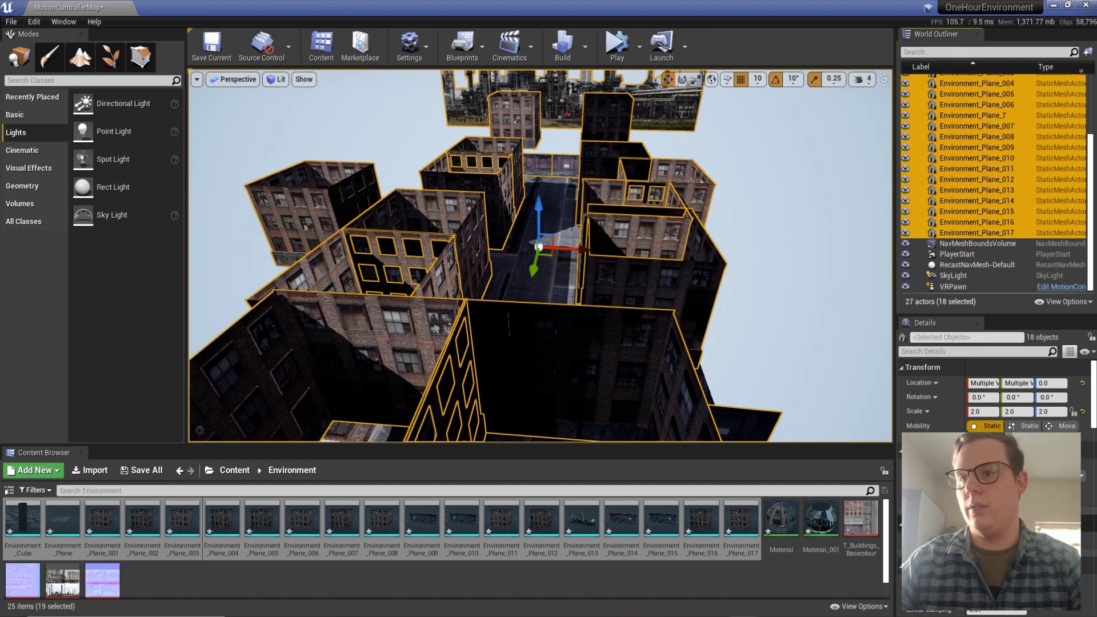
pyautogui.scroll(-10, 994, 395)
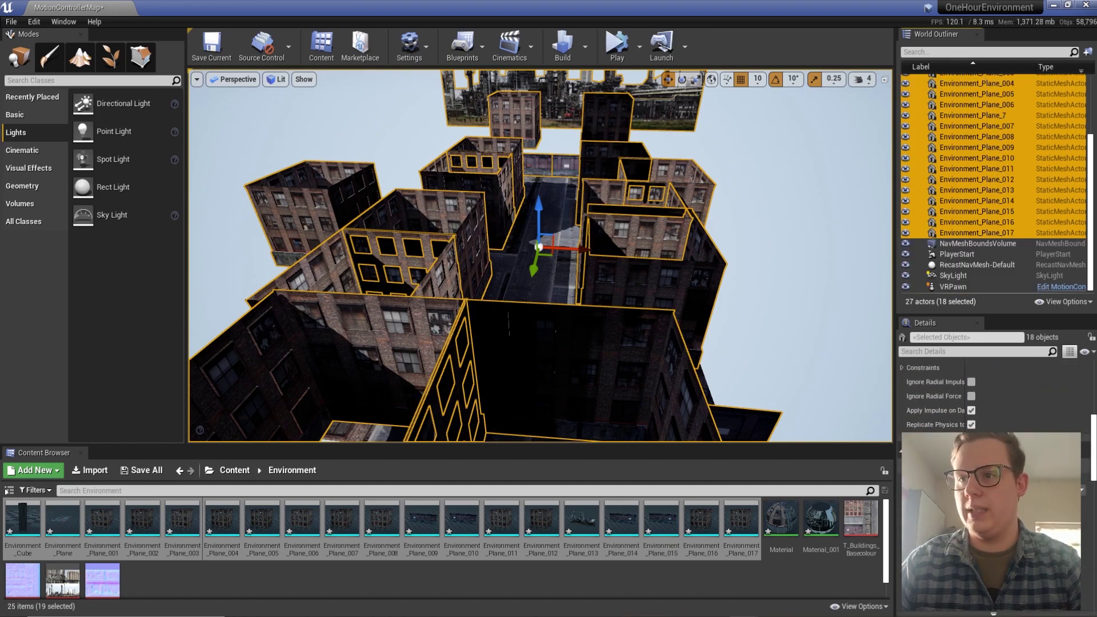
pyautogui.scroll(-3, 994, 395)
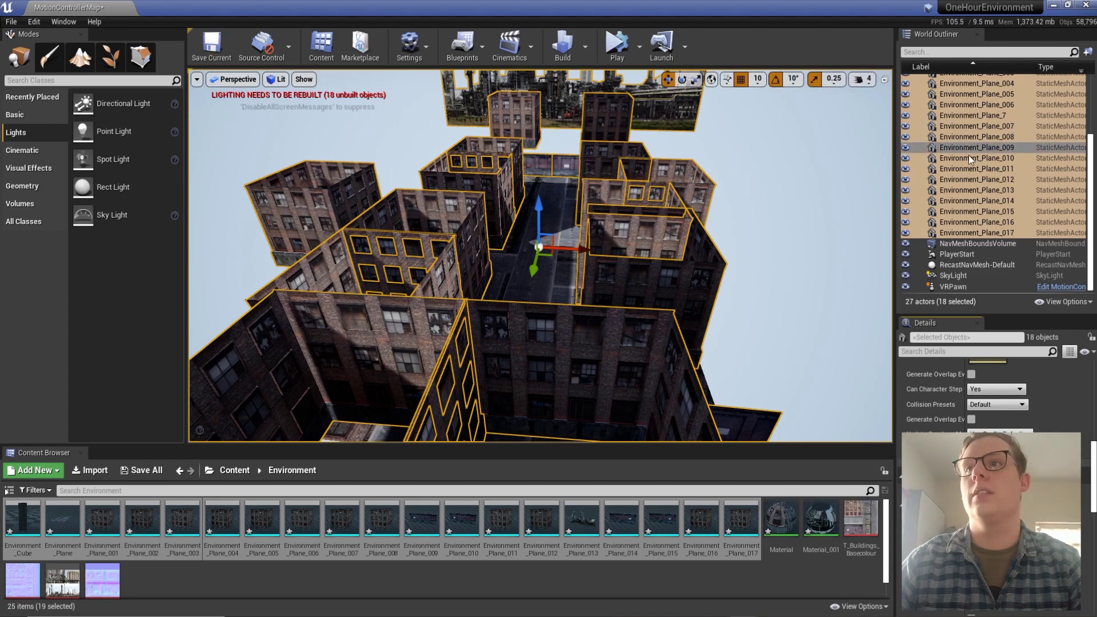
pyautogui.scroll(3, 970, 153)
pyautogui.scroll(1, 970, 153)
pyautogui.click(970, 134)
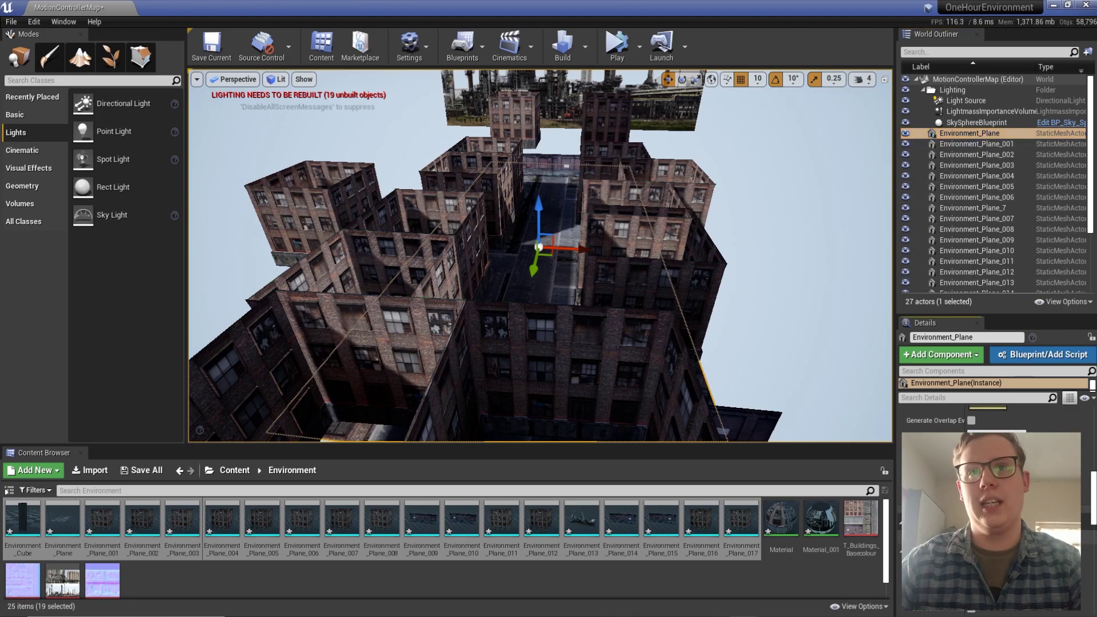
# Save the current level, rebuild its lighting and dismiss the message log
pyautogui.click(211, 46)
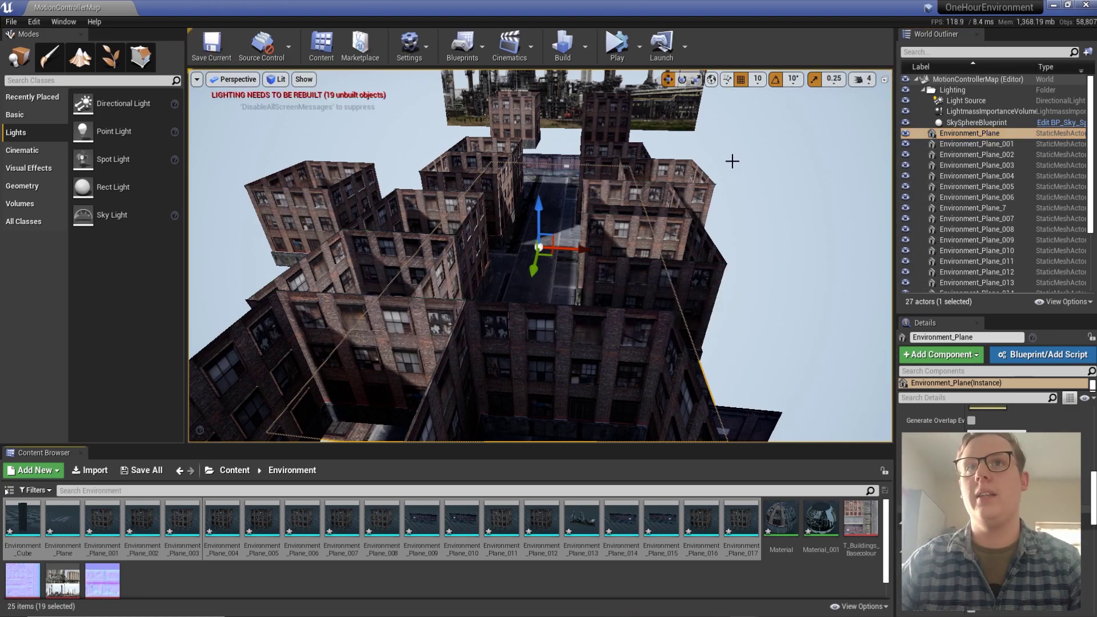
pyautogui.click(570, 49)
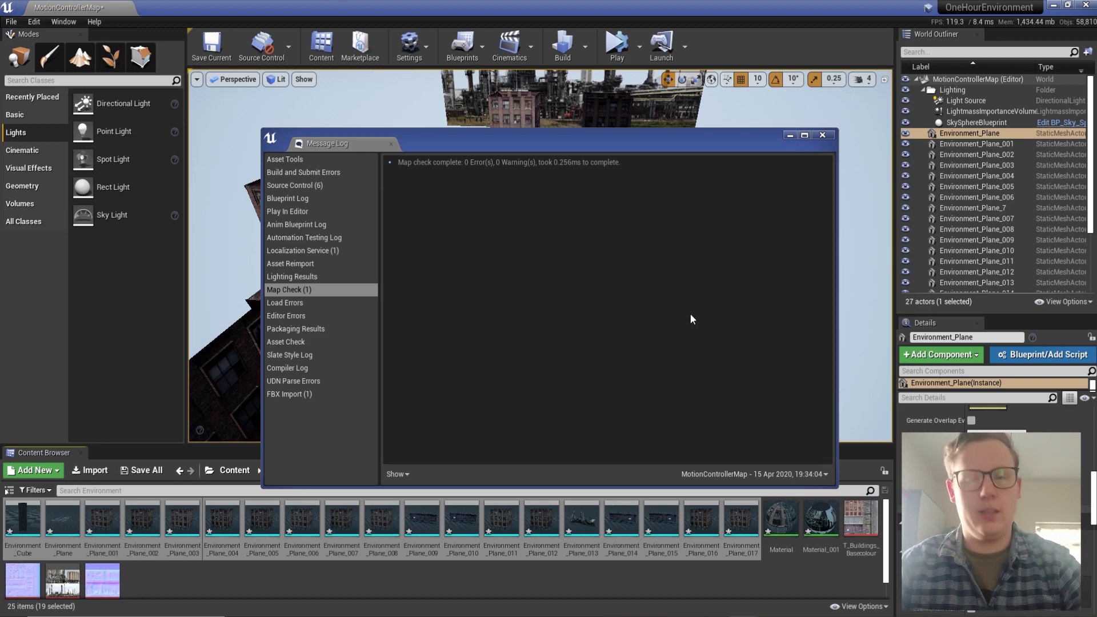
pyautogui.click(825, 136)
# Place a basic Cube actor inside an open-topped building and enlarge it to span the interior
pyautogui.moveTo(567, 274)
pyautogui.mouseDown(button='right')
pyautogui.moveTo(568, 246)
pyautogui.moveTo(568, 274)
pyautogui.moveTo(568, 254)
pyautogui.moveTo(589, 246)
pyautogui.moveTo(589, 217)
pyautogui.moveTo(577, 272)
pyautogui.mouseUp(button='right')
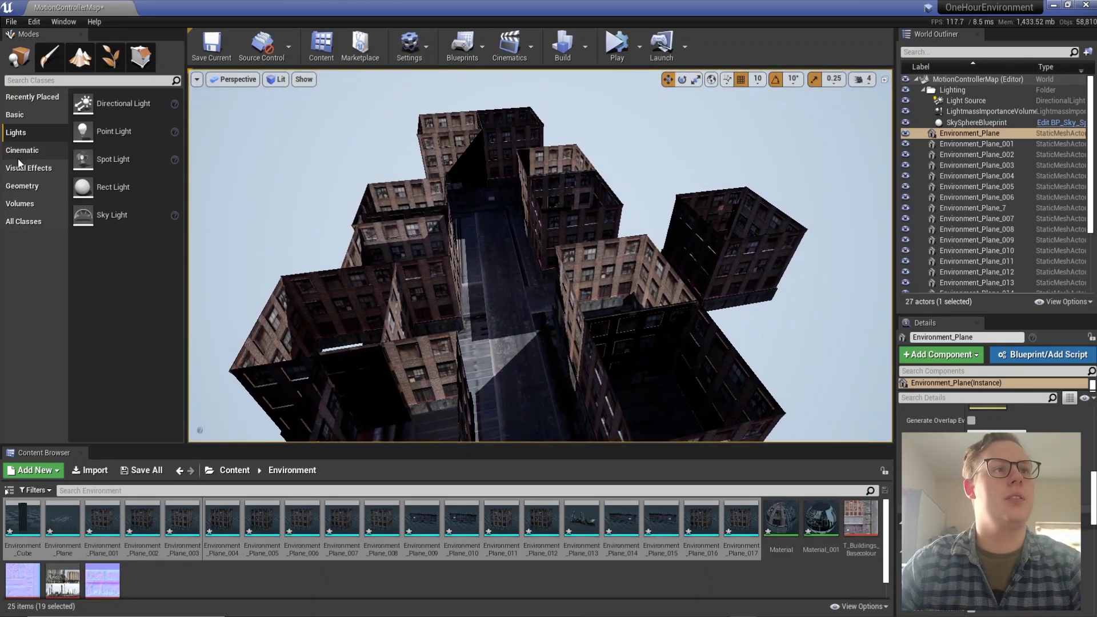
pyautogui.click(24, 121)
pyautogui.moveTo(83, 243); pyautogui.dragTo(639, 318)
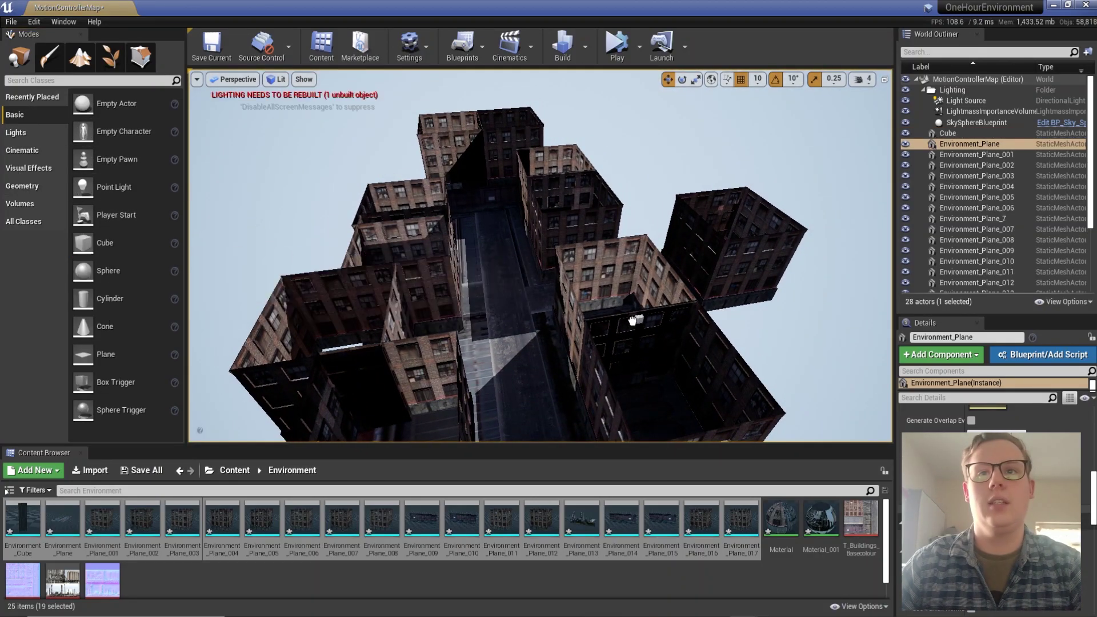
pyautogui.click(650, 409)
pyautogui.moveTo(651, 409); pyautogui.dragTo(640, 361, button='right')
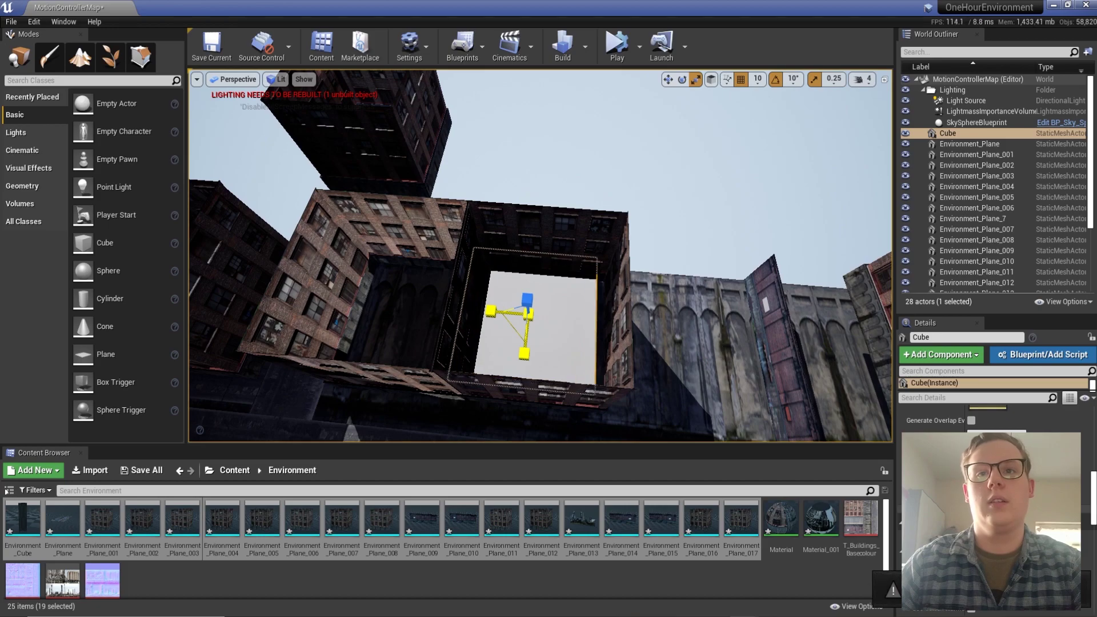
# Raise the cube to roof level and scale it into a flat slab matching the building's footprint
pyautogui.moveTo(525, 318); pyautogui.dragTo(507, 232)
pyautogui.moveTo(508, 232); pyautogui.dragTo(510, 139, button='right')
pyautogui.moveTo(580, 259); pyautogui.dragTo(581, 256)
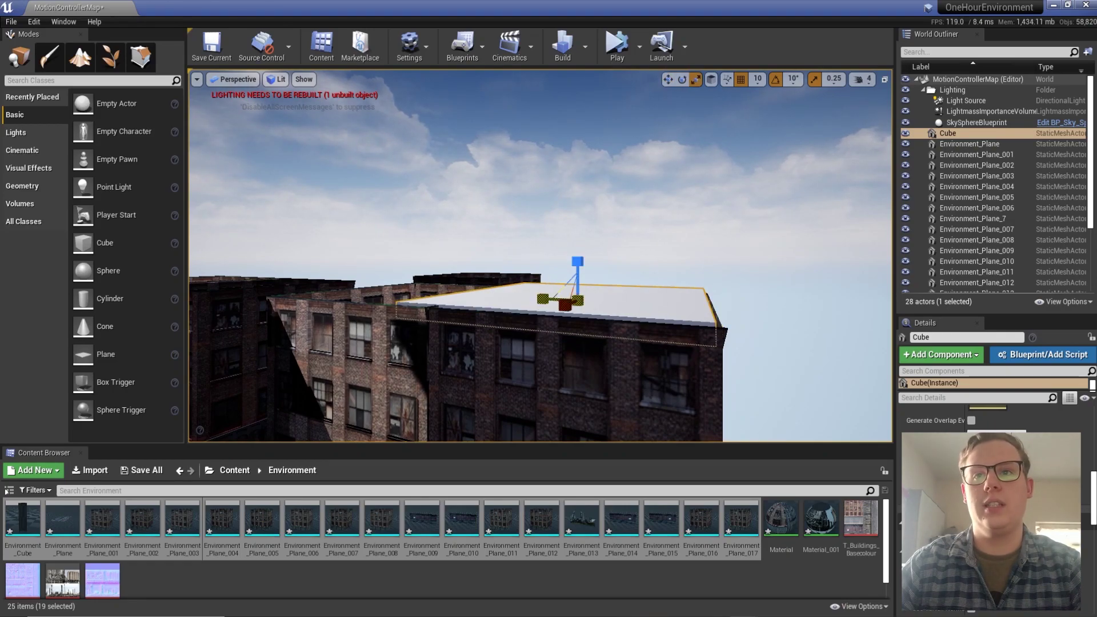
pyautogui.moveTo(560, 299); pyautogui.dragTo(578, 227, button='right')
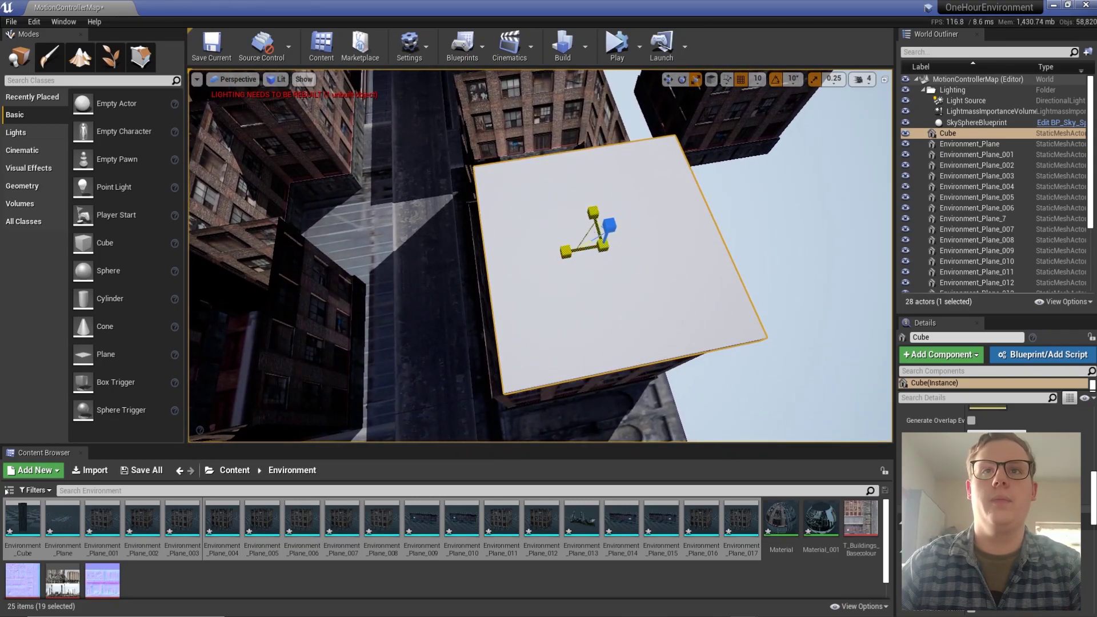
pyautogui.moveTo(587, 242); pyautogui.dragTo(600, 258)
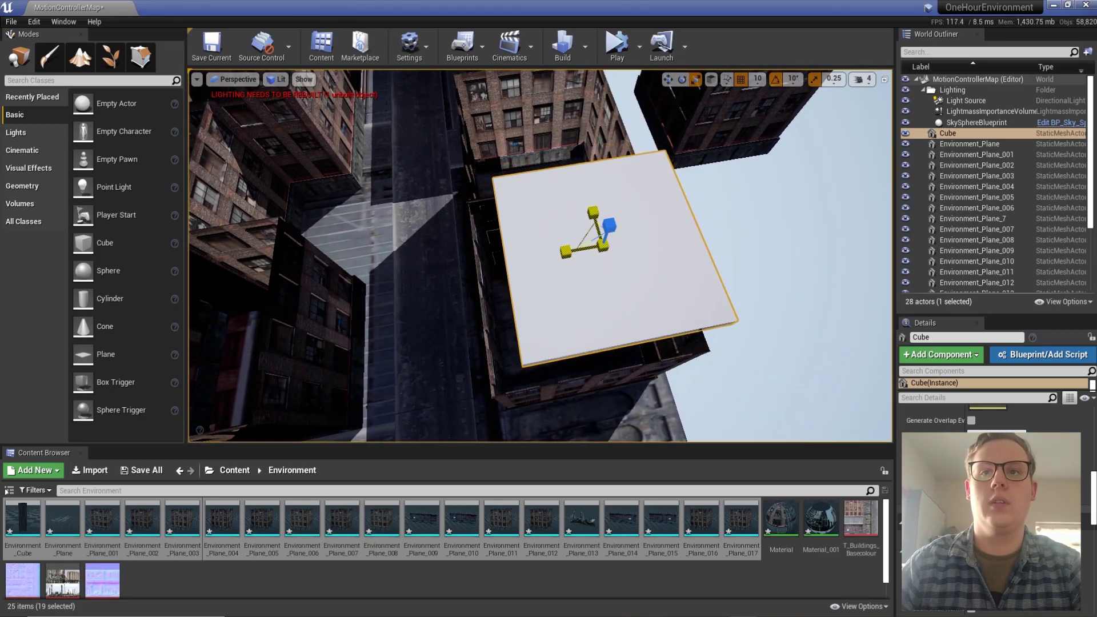
pyautogui.moveTo(595, 232); pyautogui.dragTo(574, 231, button='right')
pyautogui.moveTo(600, 232); pyautogui.dragTo(571, 246)
# Move the slab up onto the top of the walls and align it with the building's edges as a roof
pyautogui.moveTo(570, 246); pyautogui.dragTo(514, 280, button='right')
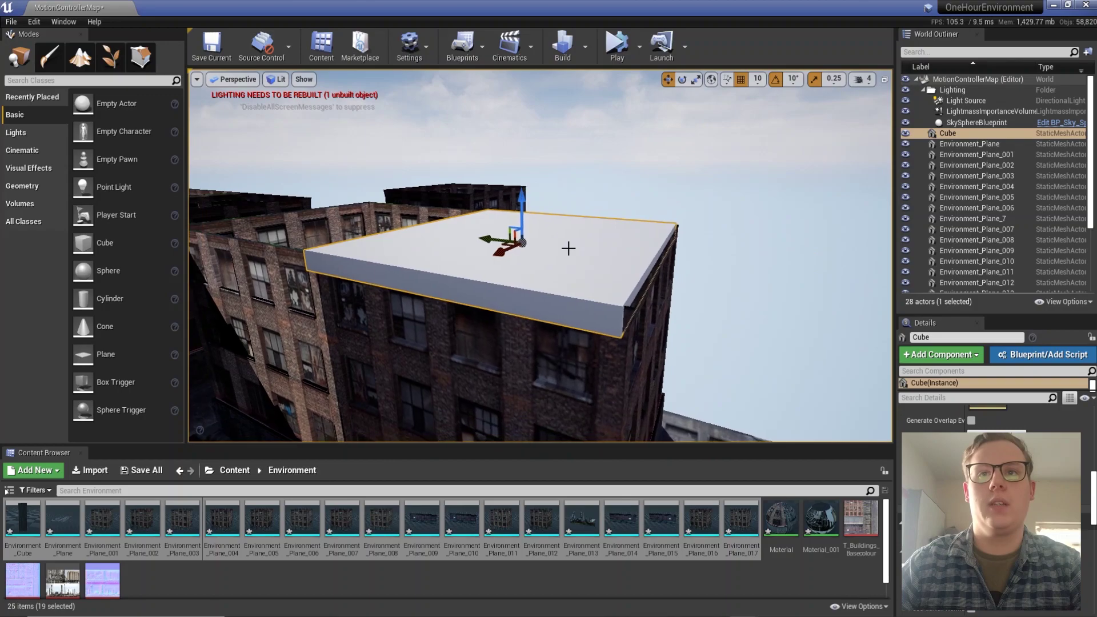
pyautogui.moveTo(522, 211); pyautogui.dragTo(525, 192)
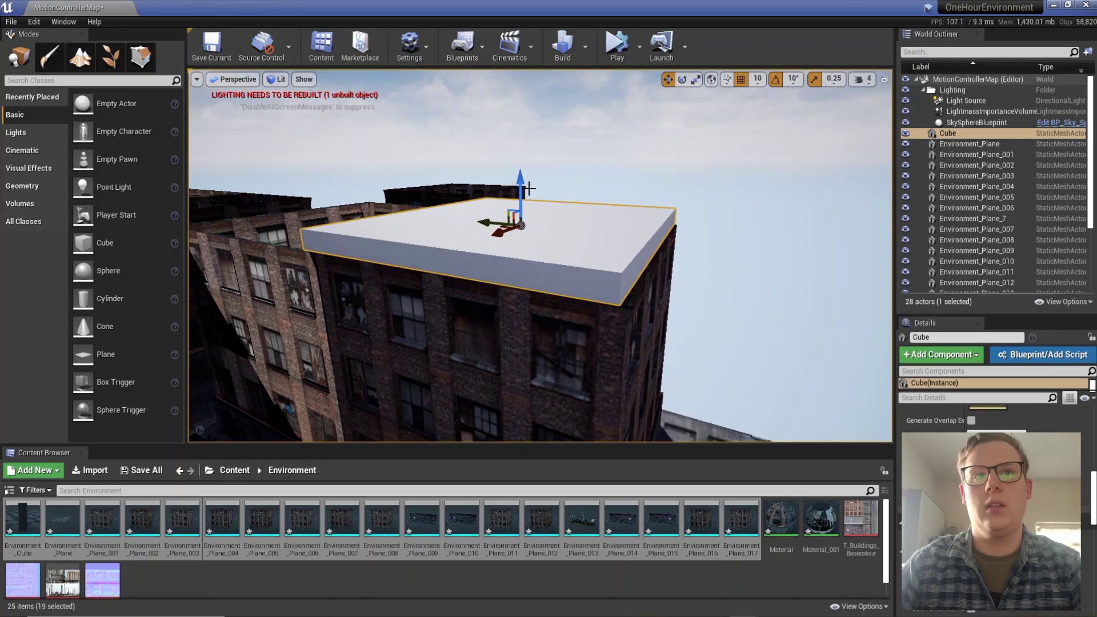
pyautogui.moveTo(500, 232); pyautogui.dragTo(496, 223)
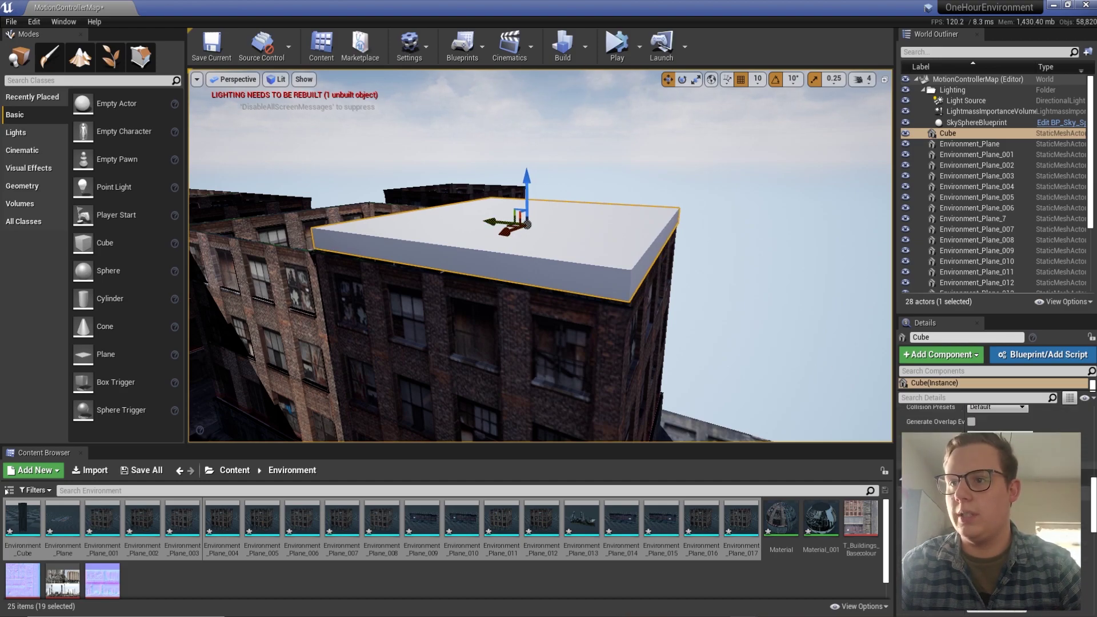
# Toggle the roof slab's visibility off and on to compare the building with and without it
pyautogui.click(972, 510)
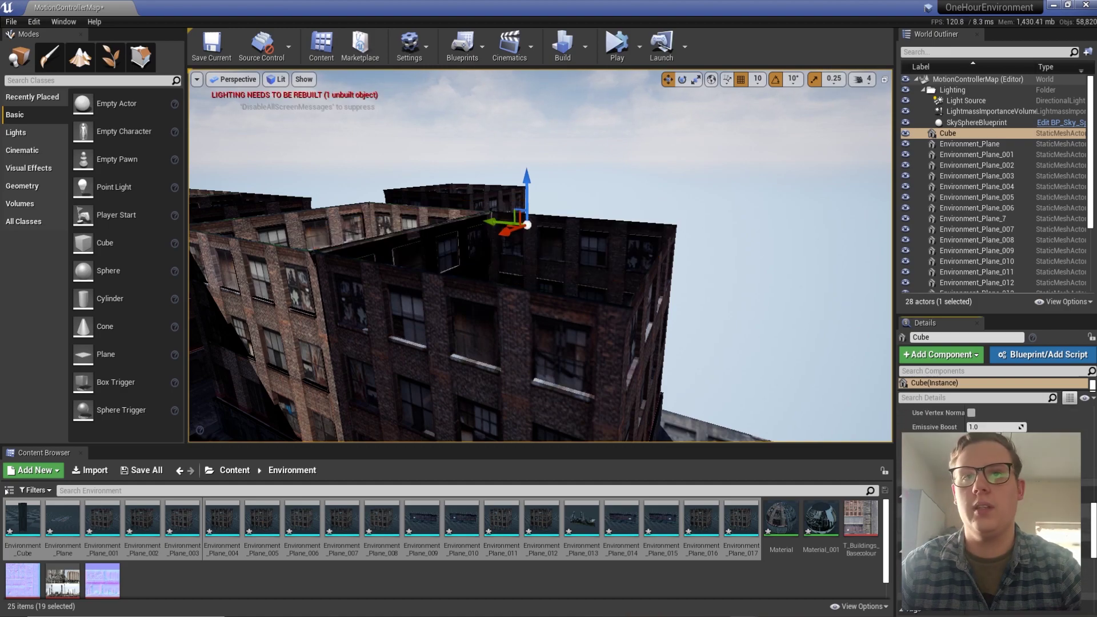
pyautogui.click(972, 510)
pyautogui.click(971, 510)
pyautogui.click(972, 510)
# Duplicate the roof slab twice, covering the adjoining building section and the next building along the street
pyautogui.press('f')
pyautogui.keyDown('alt'); pyautogui.moveTo(645, 286); pyautogui.dragTo(476, 299); pyautogui.keyUp('alt')
pyautogui.moveTo(477, 299); pyautogui.dragTo(579, 296, button='right')
pyautogui.keyDown('alt'); pyautogui.moveTo(623, 290); pyautogui.dragTo(442, 236); pyautogui.keyUp('alt')
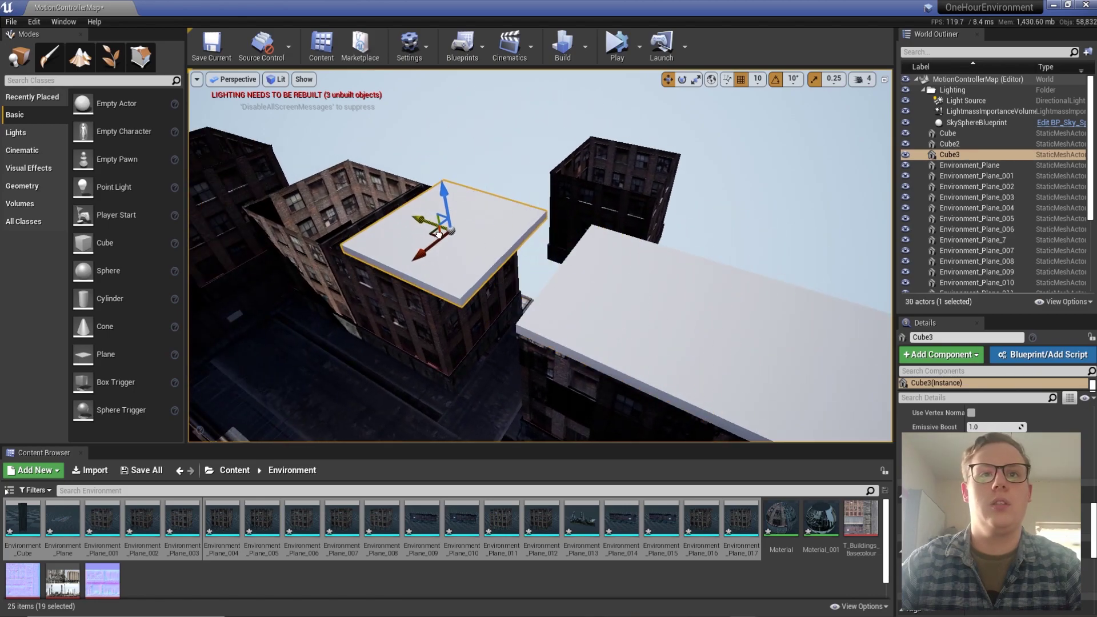
# Duplicate the roof slab onto further buildings and raise the last copy to the taller building's roofline
pyautogui.moveTo(411, 224); pyautogui.dragTo(576, 209, button='right')
pyautogui.moveTo(615, 229); pyautogui.dragTo(300, 208)
pyautogui.moveTo(332, 206); pyautogui.dragTo(595, 243, button='right')
pyautogui.keyDown('alt'); pyautogui.moveTo(594, 243); pyautogui.dragTo(475, 243); pyautogui.keyUp('alt')
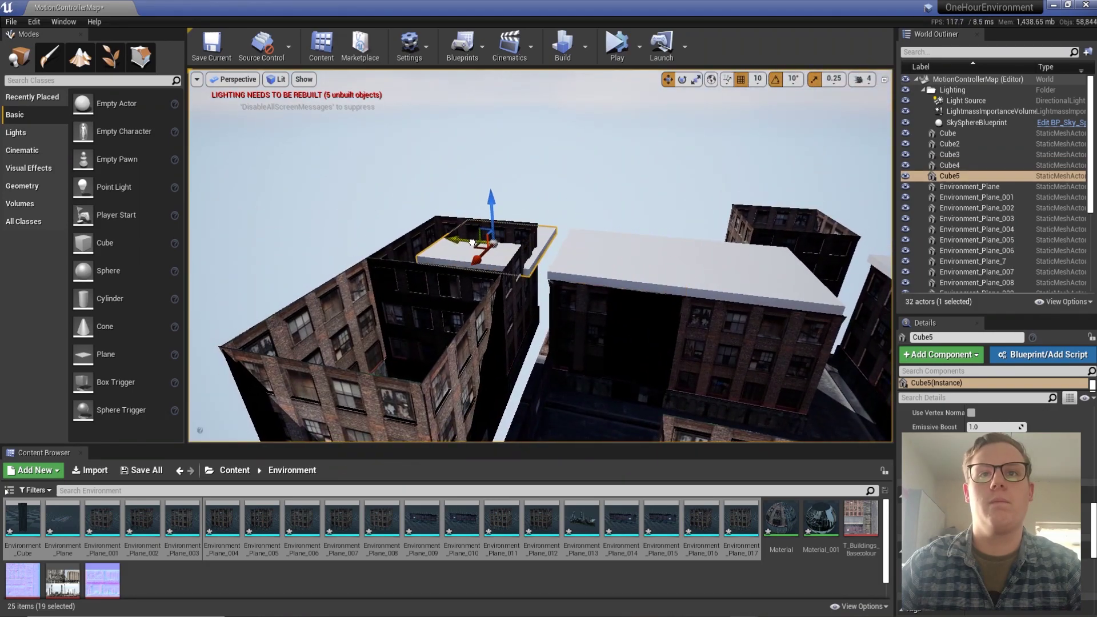
pyautogui.moveTo(464, 240); pyautogui.dragTo(503, 234, button='right')
pyautogui.moveTo(600, 254); pyautogui.dragTo(500, 218)
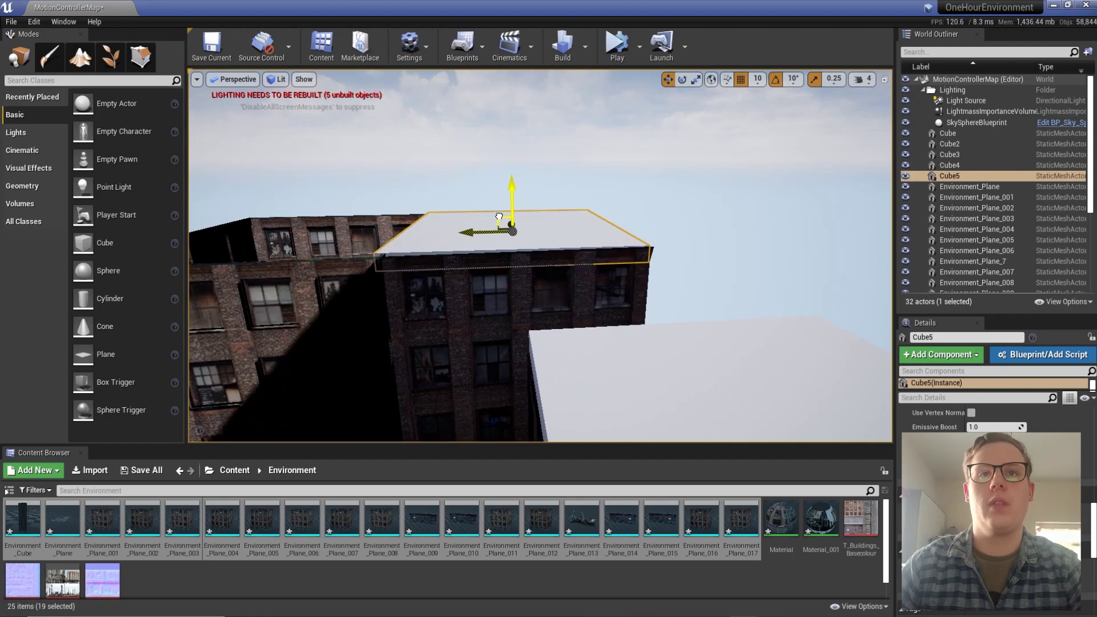
# Duplicate the taller building's roof slab sideways to cover the adjoining open-topped building
pyautogui.moveTo(502, 206); pyautogui.dragTo(492, 182, button='right')
pyautogui.keyDown('alt'); pyautogui.moveTo(493, 181); pyautogui.dragTo(329, 228); pyautogui.keyUp('alt')
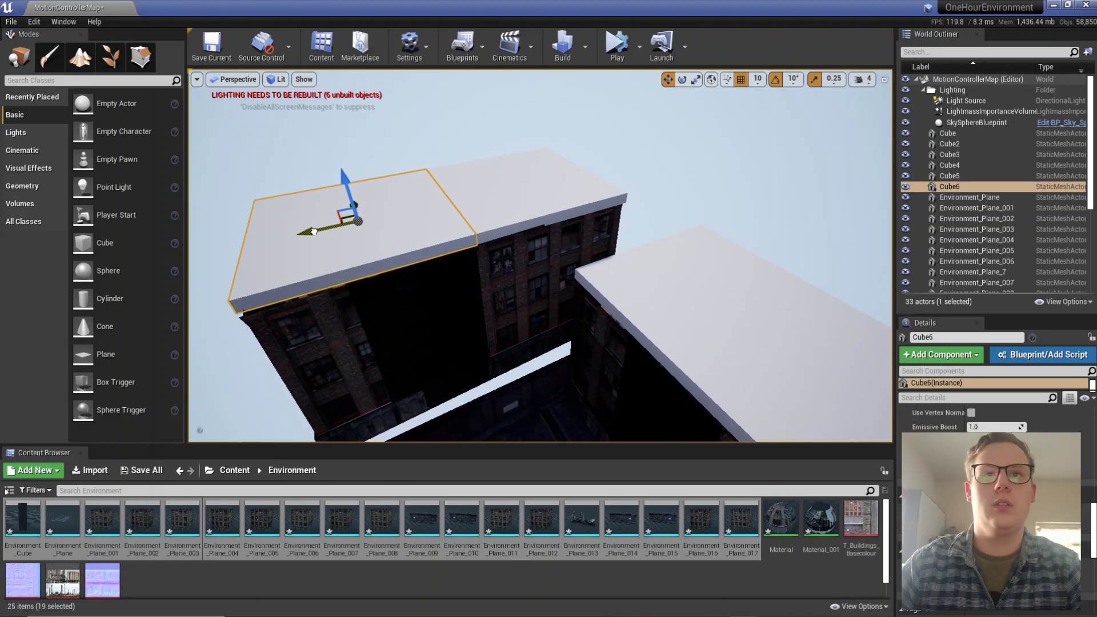
pyautogui.moveTo(511, 229); pyautogui.dragTo(518, 223, button='right')
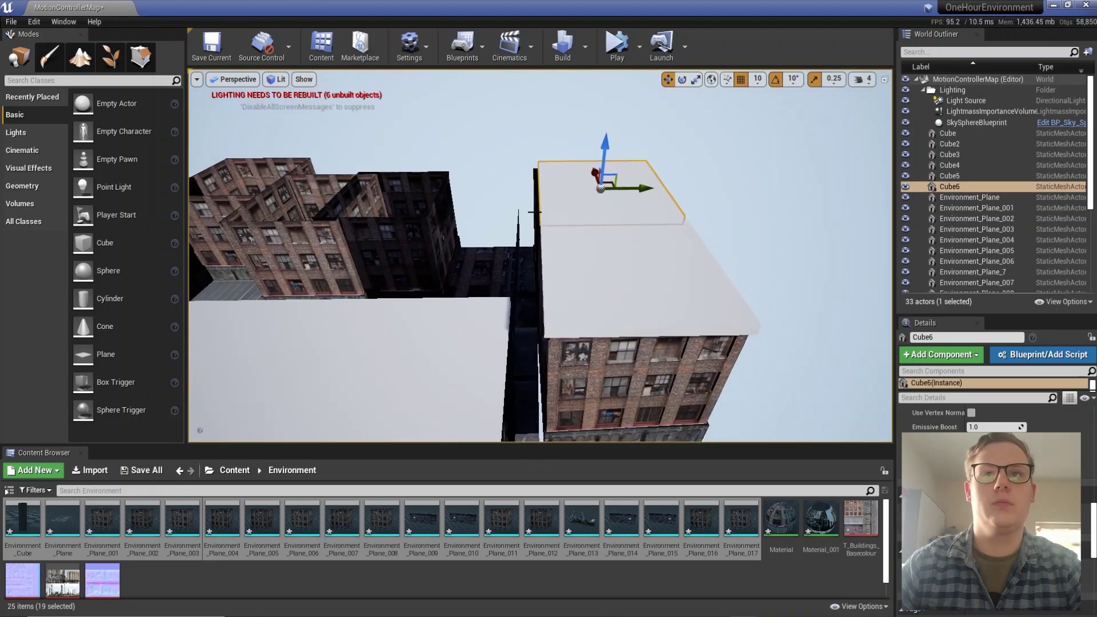
# Duplicate the roof slab onto the open building across the street, aligning it with the walls and adjusting its height to the roofline
pyautogui.keyDown('alt'); pyautogui.moveTo(614, 181); pyautogui.dragTo(418, 192); pyautogui.keyUp('alt')
pyautogui.moveTo(418, 192); pyautogui.dragTo(422, 182, button='right')
pyautogui.moveTo(444, 194); pyautogui.dragTo(575, 271)
pyautogui.moveTo(574, 271); pyautogui.dragTo(656, 217, button='right')
pyautogui.moveTo(680, 188); pyautogui.dragTo(632, 187)
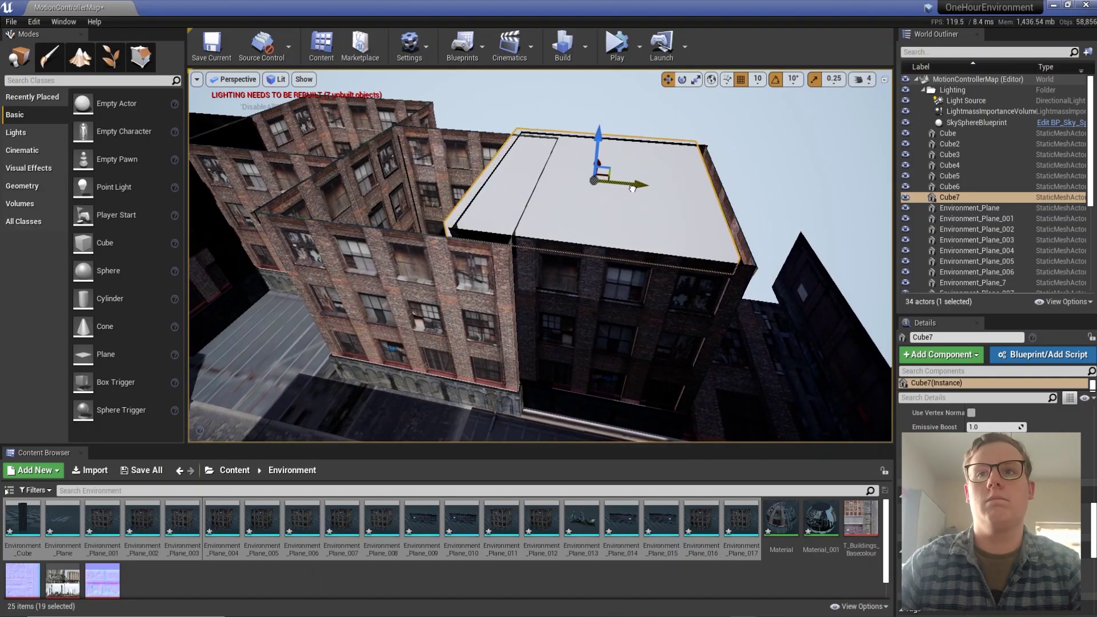
pyautogui.moveTo(609, 141); pyautogui.dragTo(610, 160)
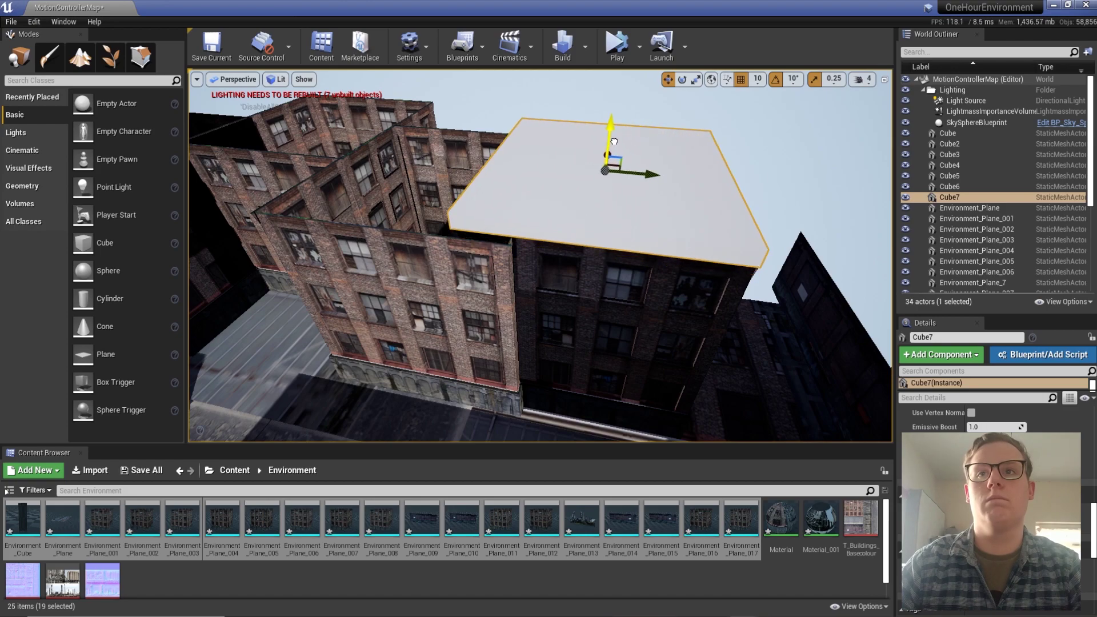
# Duplicate the roof slab three more times to cover the adjoining open-topped buildings along that side of the street
pyautogui.moveTo(648, 166); pyautogui.dragTo(639, 177, button='right')
pyautogui.keyDown('alt'); pyautogui.moveTo(639, 177); pyautogui.dragTo(490, 122); pyautogui.keyUp('alt')
pyautogui.moveTo(494, 119); pyautogui.dragTo(680, 176, button='right')
pyautogui.keyDown('alt'); pyautogui.moveTo(680, 176); pyautogui.dragTo(469, 183); pyautogui.keyUp('alt')
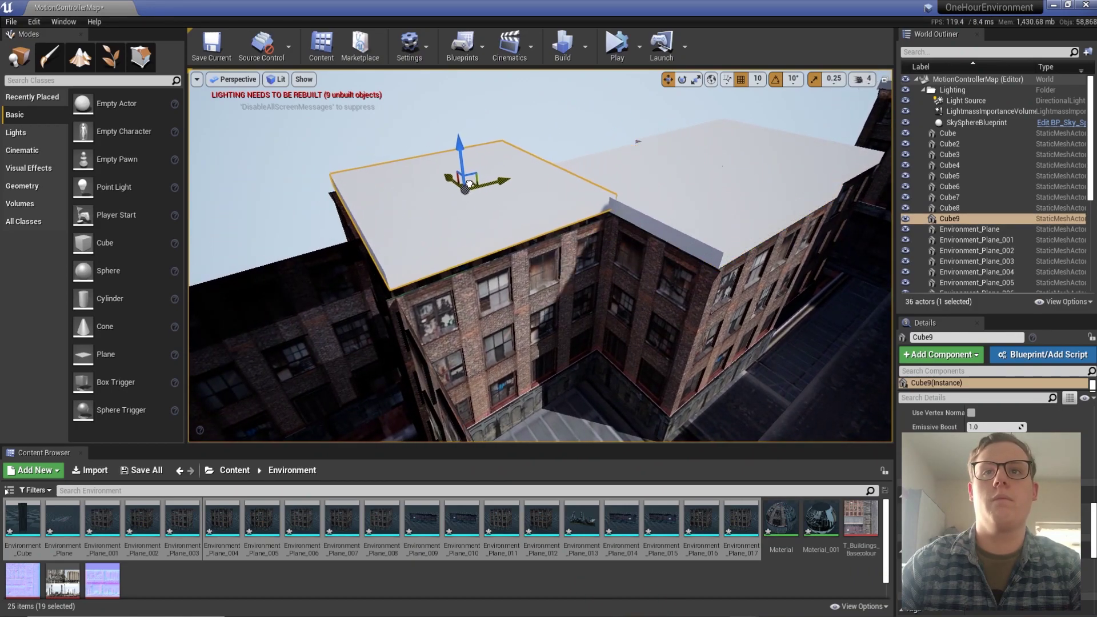
pyautogui.moveTo(483, 176); pyautogui.dragTo(785, 266, button='right')
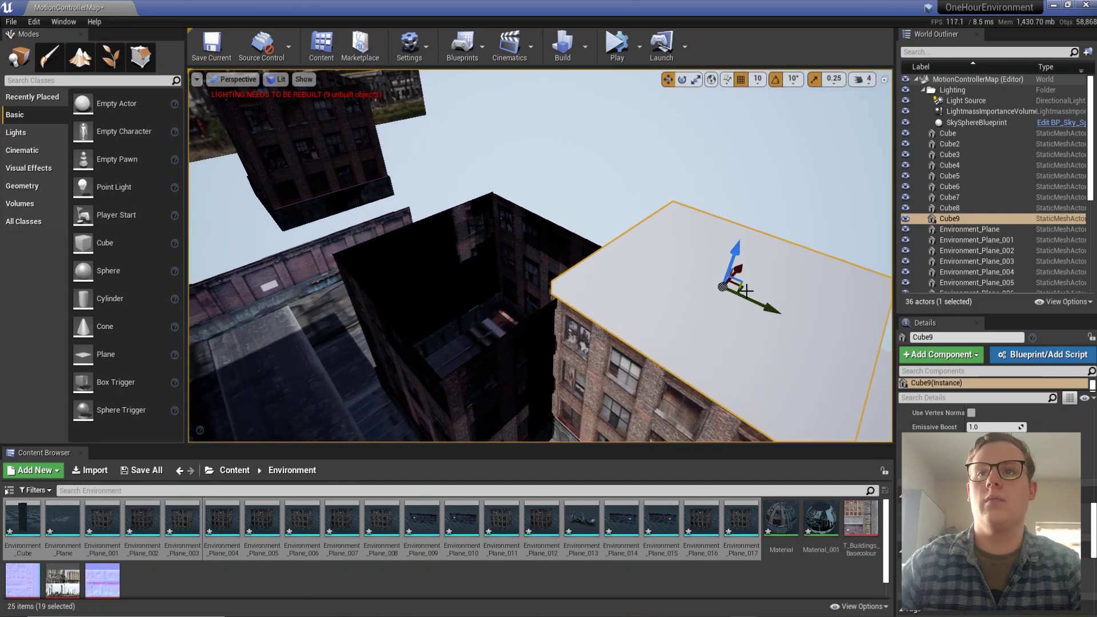
pyautogui.keyDown('alt'); pyautogui.moveTo(746, 288); pyautogui.dragTo(494, 242); pyautogui.keyUp('alt')
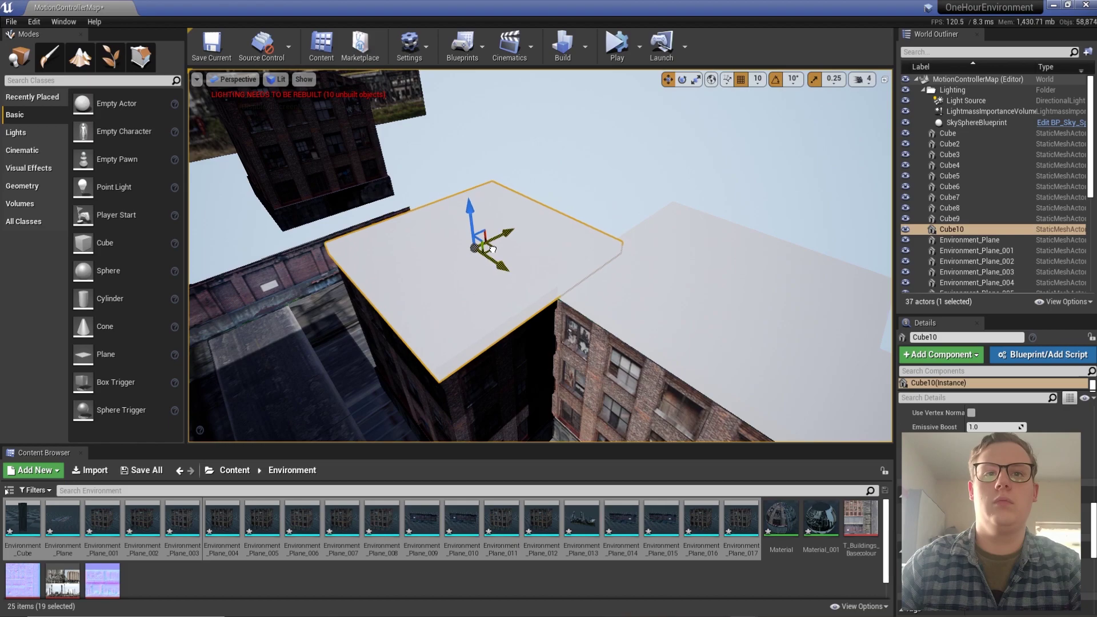
pyautogui.moveTo(492, 249)
pyautogui.mouseDown(button='right')
pyautogui.moveTo(494, 223)
pyautogui.moveTo(492, 268)
pyautogui.mouseUp(button='right')
# Duplicate the Cube2 roof slab sideways onto the detached building standing behind the row
pyautogui.click(580, 231)
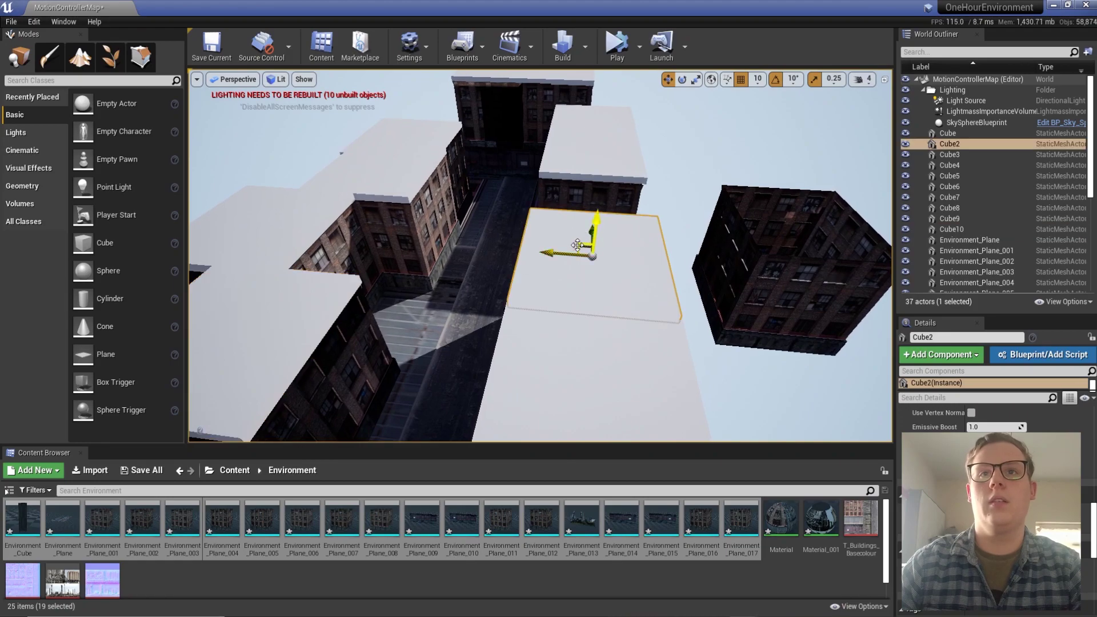
pyautogui.keyDown('alt'); pyautogui.moveTo(583, 250); pyautogui.dragTo(779, 203); pyautogui.keyUp('alt')
pyautogui.moveTo(779, 203); pyautogui.dragTo(715, 299, button='right')
# Duplicate the end building's roof slab onto the two distant buildings in front of the refinery backdrop, aligning the slabs with their rooflines
pyautogui.click(774, 341)
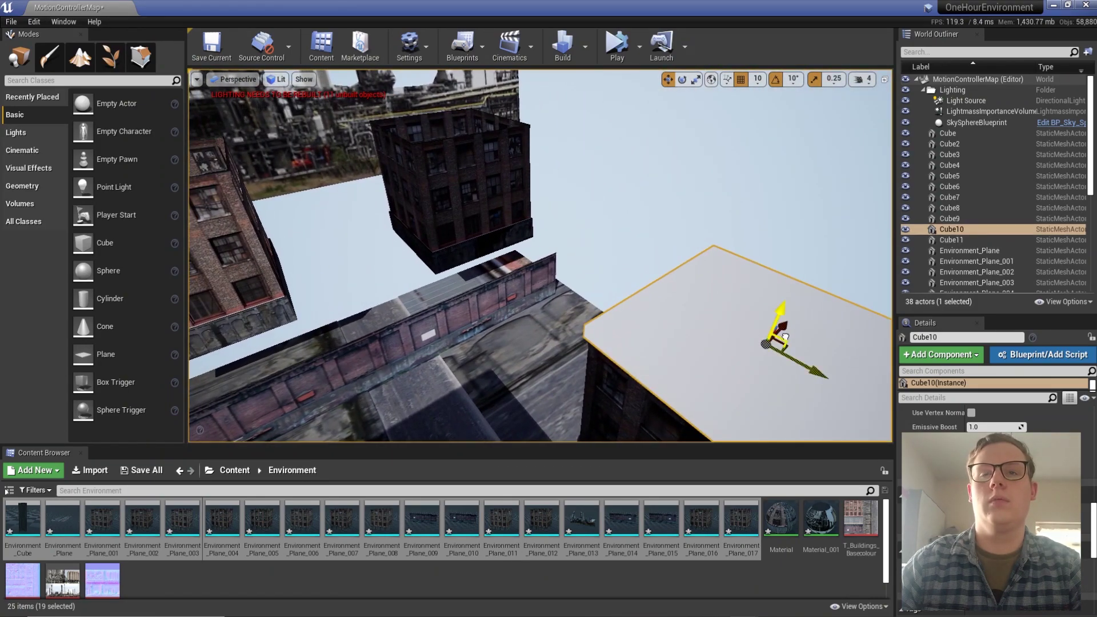
pyautogui.keyDown('alt'); pyautogui.moveTo(786, 338); pyautogui.dragTo(458, 102); pyautogui.keyUp('alt')
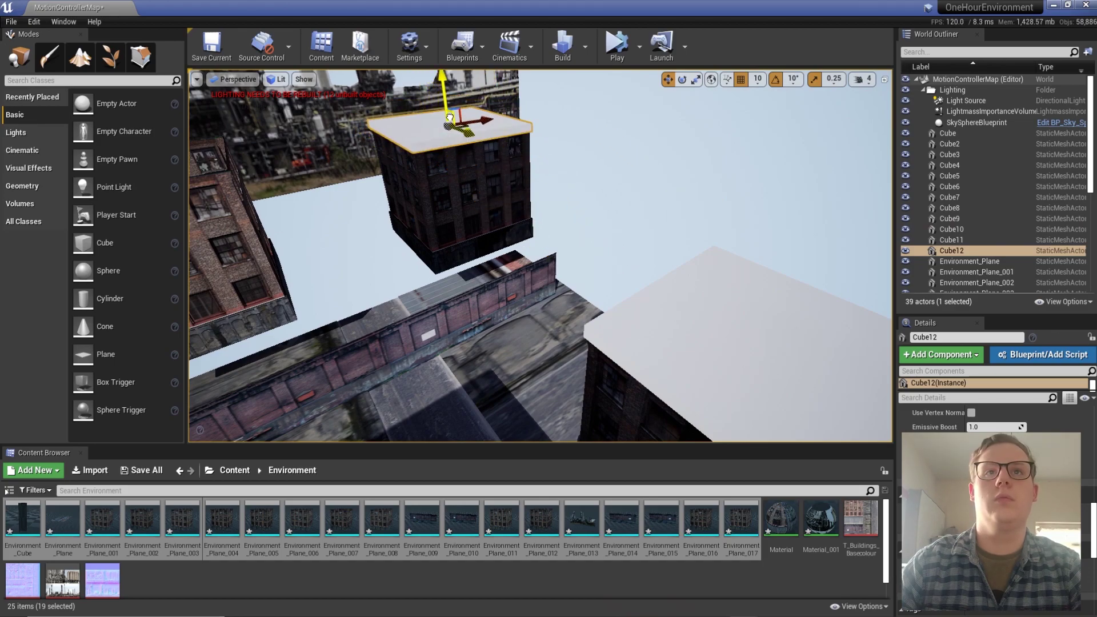
pyautogui.press('f')
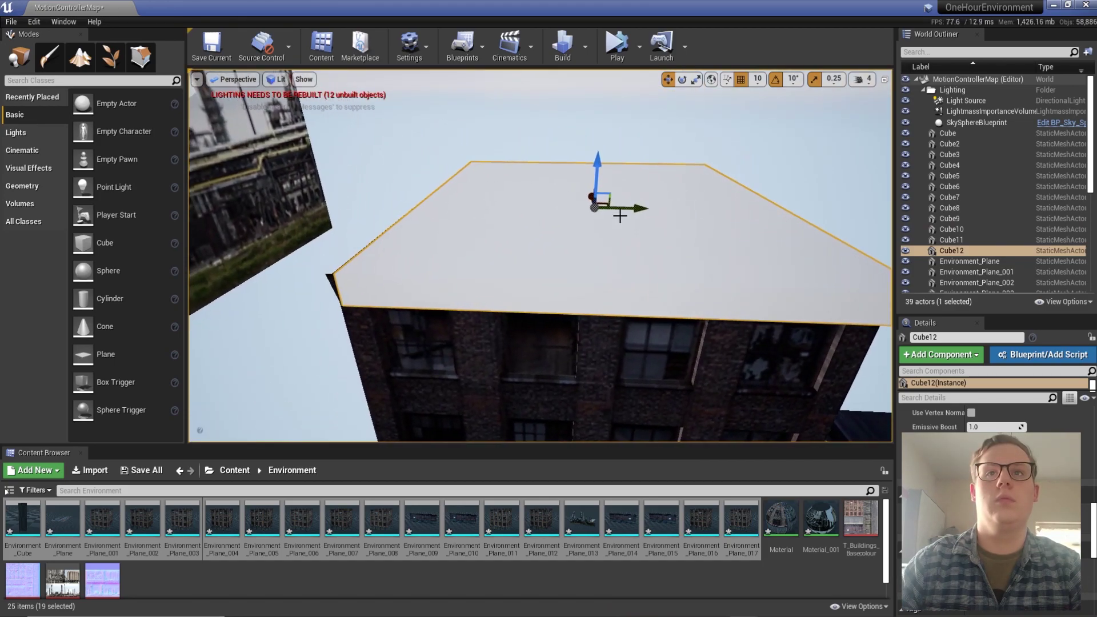
pyautogui.keyDown('alt'); pyautogui.moveTo(626, 209); pyautogui.dragTo(567, 141); pyautogui.keyUp('alt')
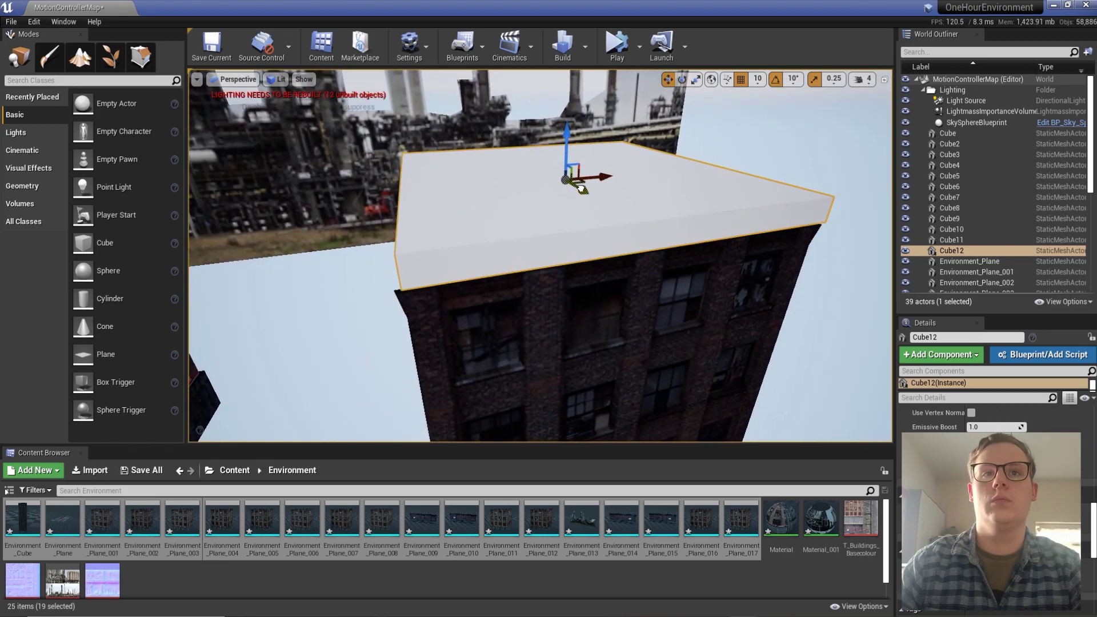
pyautogui.scroll(-5, 581, 189)
pyautogui.keyDown('alt'); pyautogui.moveTo(657, 221); pyautogui.dragTo(649, 281); pyautogui.keyUp('alt')
# Select all the roof slabs from Cube to Cube13 and turn off their visibility
pyautogui.click(946, 133)
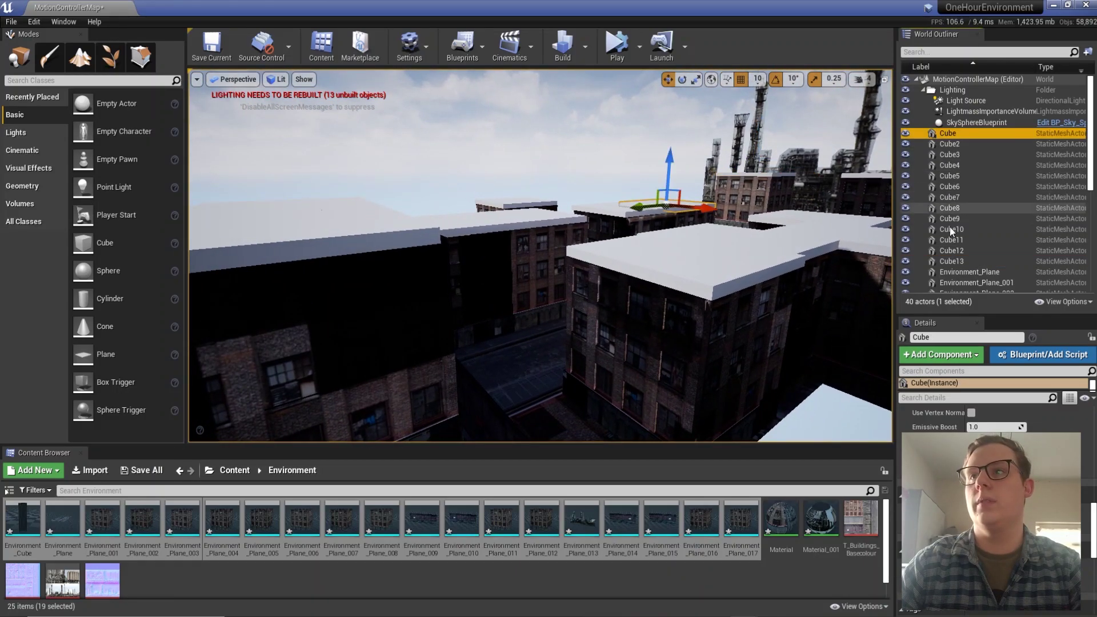
pyautogui.keyDown('shift'); pyautogui.click(955, 263); pyautogui.keyUp('shift')
pyautogui.press('f')
pyautogui.click(955, 262)
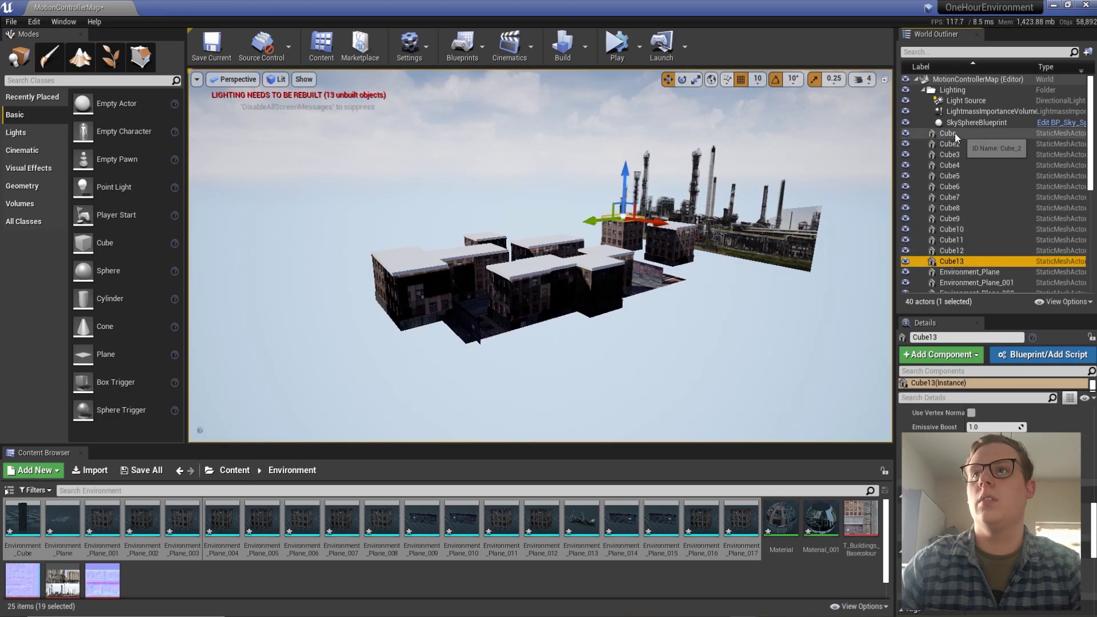
pyautogui.keyDown('shift'); pyautogui.click(955, 133); pyautogui.keyUp('shift')
pyautogui.scroll(-2, 994, 388)
pyautogui.click(972, 426)
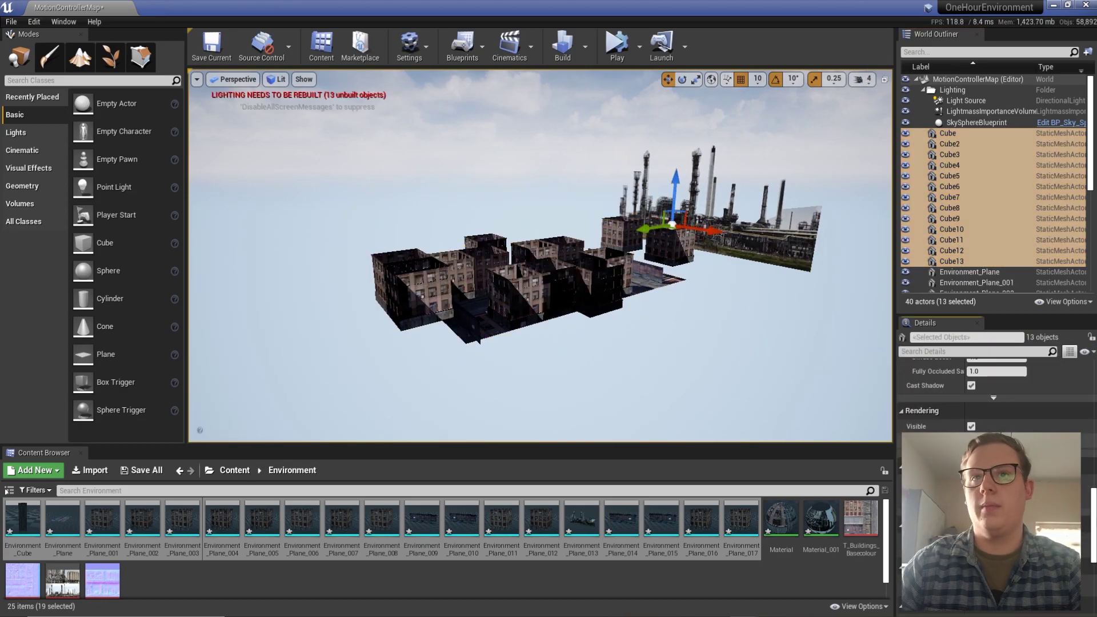
# Build the lighting with the roof slabs hidden, close the message log and inspect the open buildings from above
pyautogui.moveTo(540, 229); pyautogui.dragTo(540, 303, button='right')
pyautogui.click(564, 45)
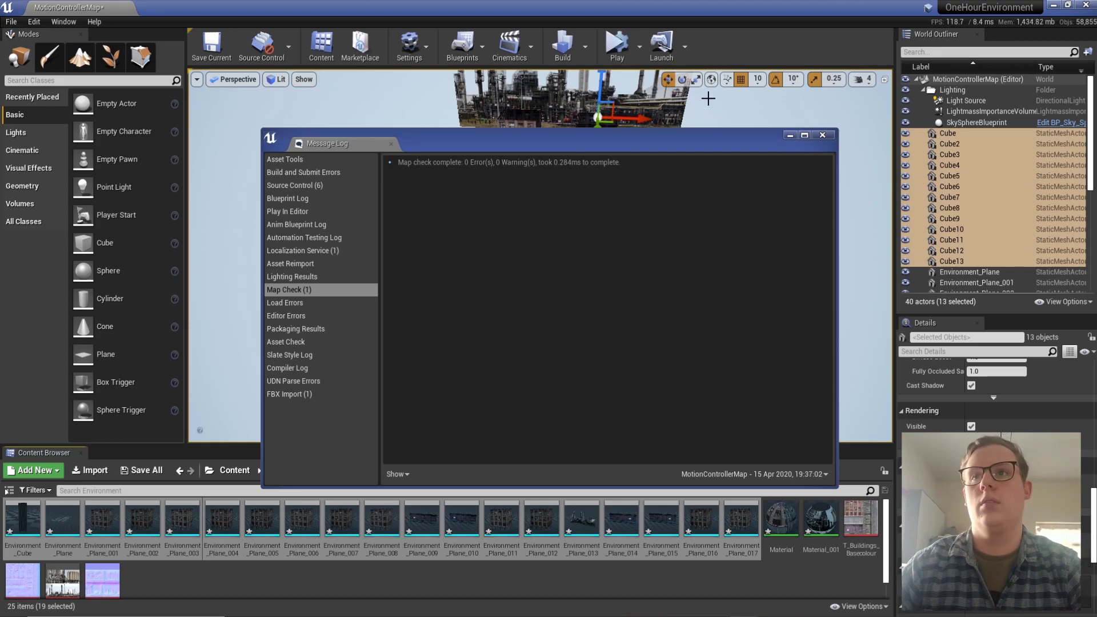
pyautogui.click(823, 135)
pyautogui.moveTo(791, 159); pyautogui.dragTo(791, 114)
pyautogui.press('w')
pyautogui.moveTo(791, 115); pyautogui.dragTo(786, 88, button='right')
pyautogui.click(609, 230)
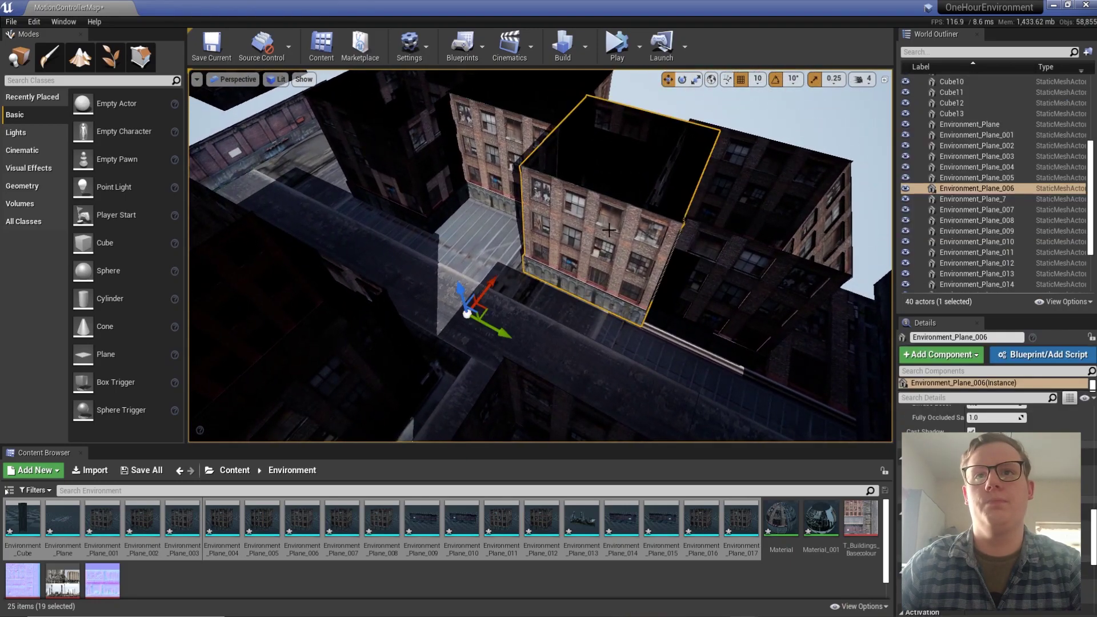
pyautogui.moveTo(609, 230); pyautogui.dragTo(614, 237, button='right')
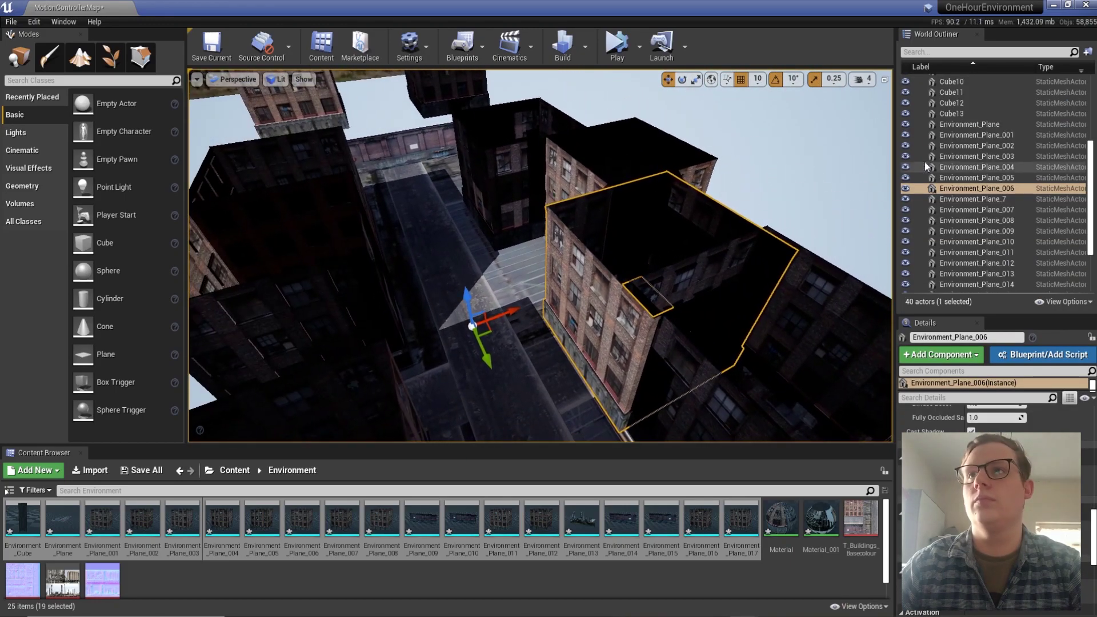
# Reselect all the roof slabs from Cube to Cube13 and turn their visibility back on
pyautogui.doubleClick(950, 114)
pyautogui.scroll(1, 957, 138)
pyautogui.scroll(3, 958, 143)
pyautogui.keyDown('shift'); pyautogui.click(956, 119); pyautogui.keyUp('shift')
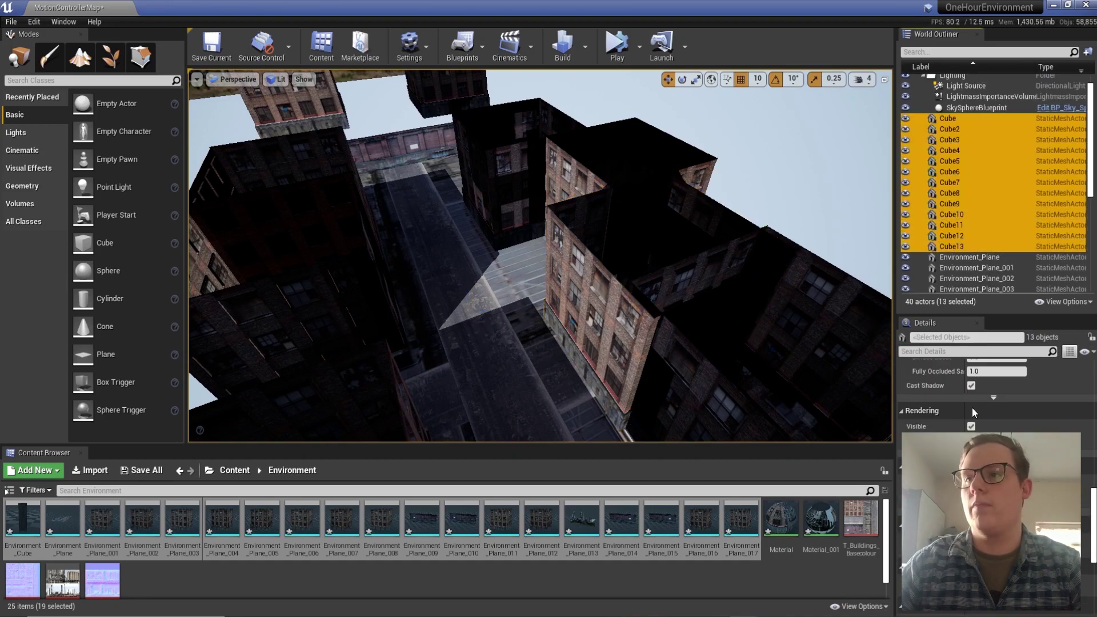
pyautogui.click(971, 426)
pyautogui.moveTo(762, 340); pyautogui.dragTo(730, 366, button='right')
# Select the directional Light Source and rotate it to change the sunlight's direction over the street
pyautogui.doubleClick(962, 88)
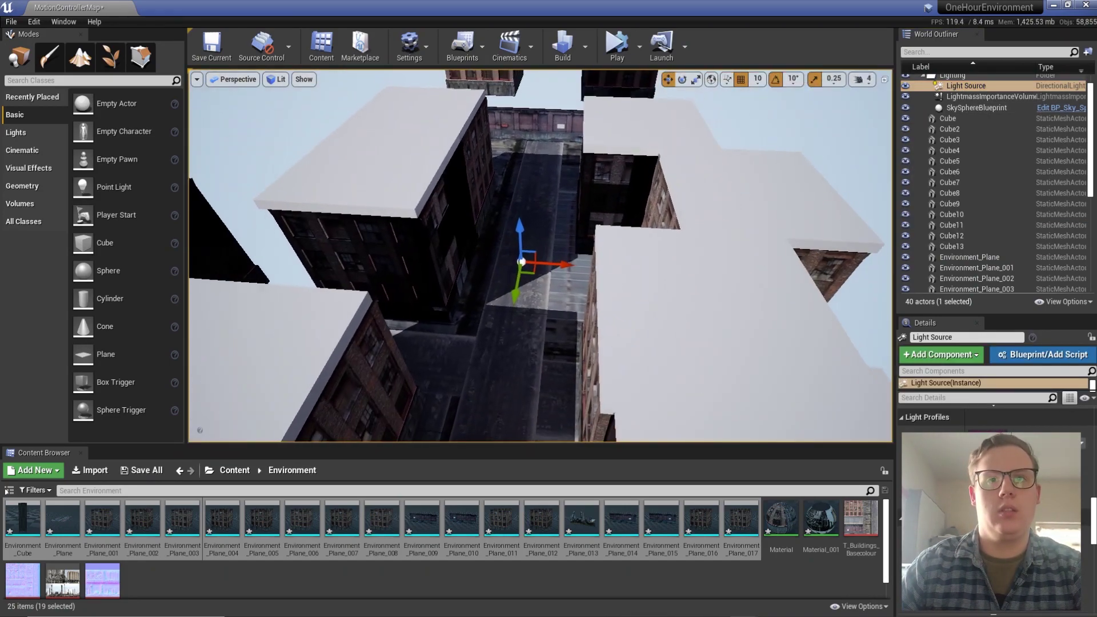
pyautogui.keyDown('alt'); pyautogui.moveTo(524, 257); pyautogui.dragTo(528, 258); pyautogui.keyUp('alt')
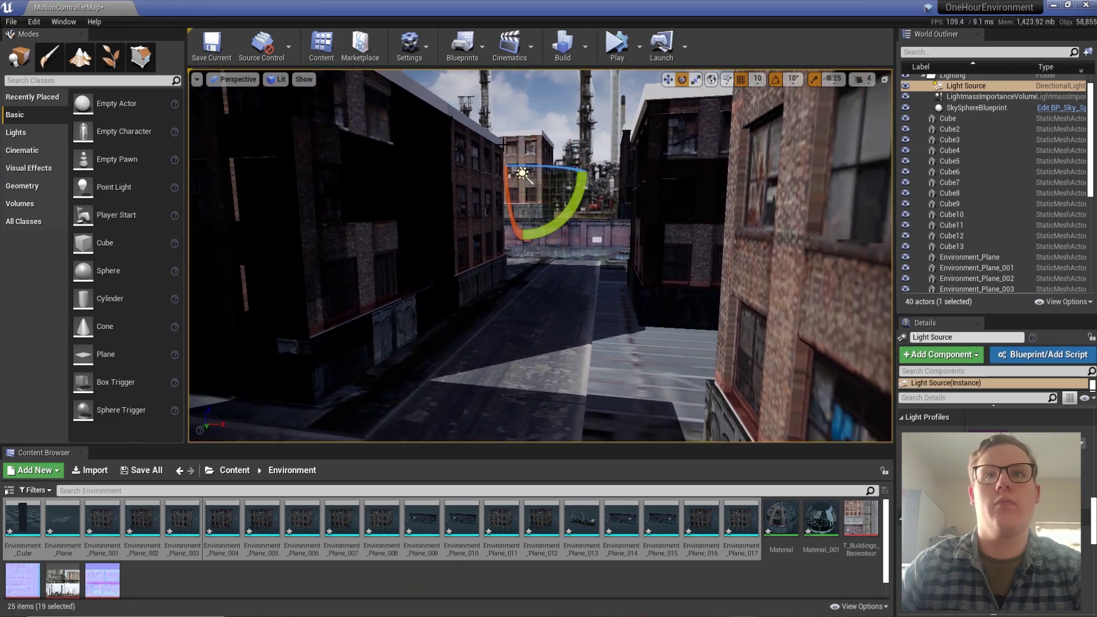
pyautogui.moveTo(540, 168); pyautogui.dragTo(520, 176)
pyautogui.moveTo(520, 176)
pyautogui.mouseDown(button='right')
pyautogui.moveTo(474, 163)
pyautogui.moveTo(531, 172)
pyautogui.mouseUp(button='right')
# Select the adjoining roof slabs Cube and Cube2 and try to nudge them vertically
pyautogui.click(646, 221)
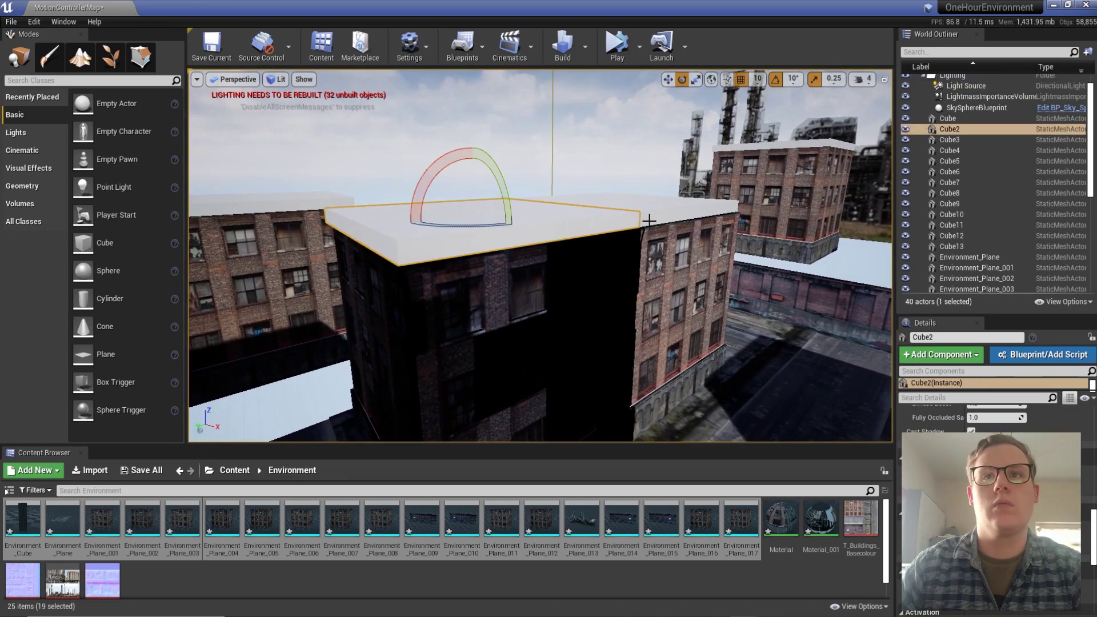
pyautogui.keyDown('ctrl'); pyautogui.click(612, 200); pyautogui.keyUp('ctrl')
pyautogui.press('w')
pyautogui.moveTo(619, 174)
pyautogui.mouseDown()
pyautogui.moveTo(624, 146)
pyautogui.moveTo(625, 169)
pyautogui.mouseUp()
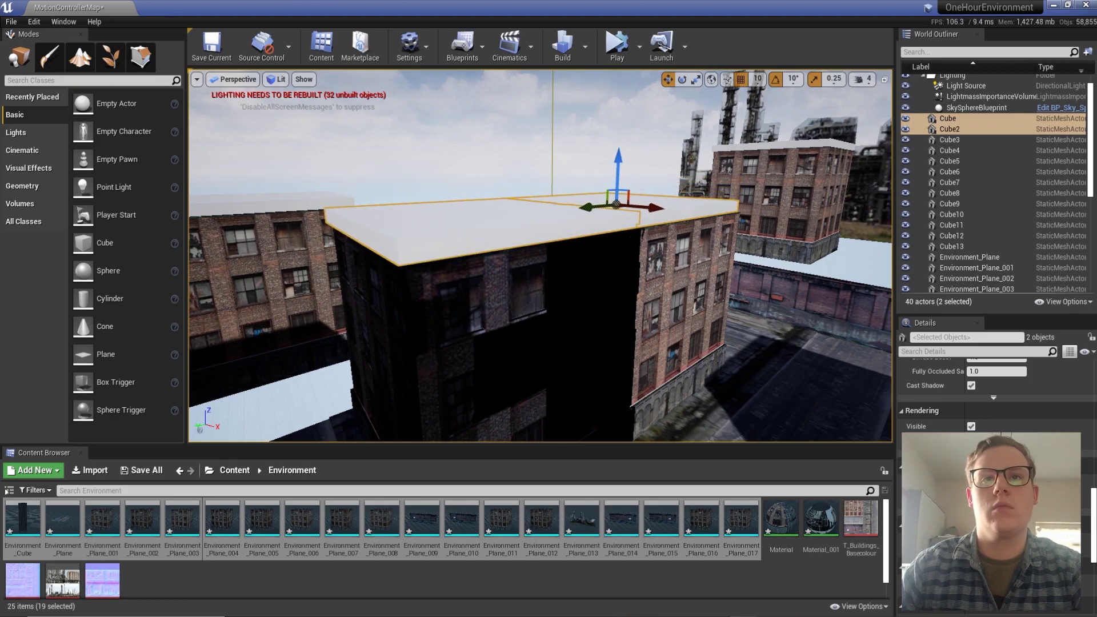
pyautogui.click(600, 275)
pyautogui.moveTo(600, 274); pyautogui.dragTo(671, 286, button='right')
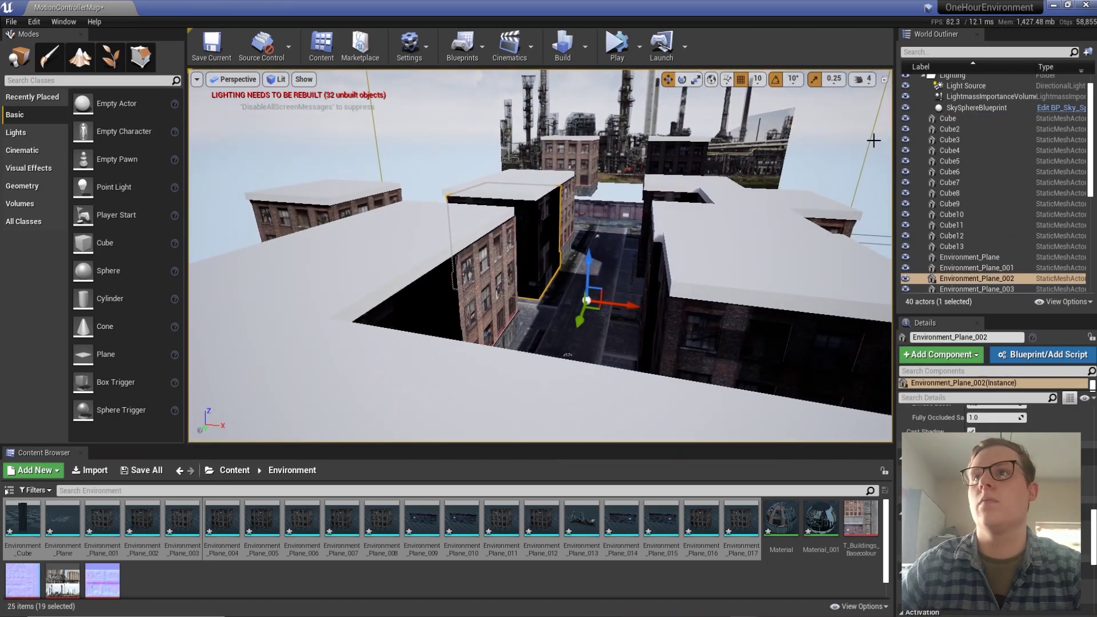
# Select all the roof slabs from Cube to Cube13, rebuild the lighting and close the message log
pyautogui.click(948, 118)
pyautogui.keyDown('shift'); pyautogui.click(952, 246); pyautogui.keyUp('shift')
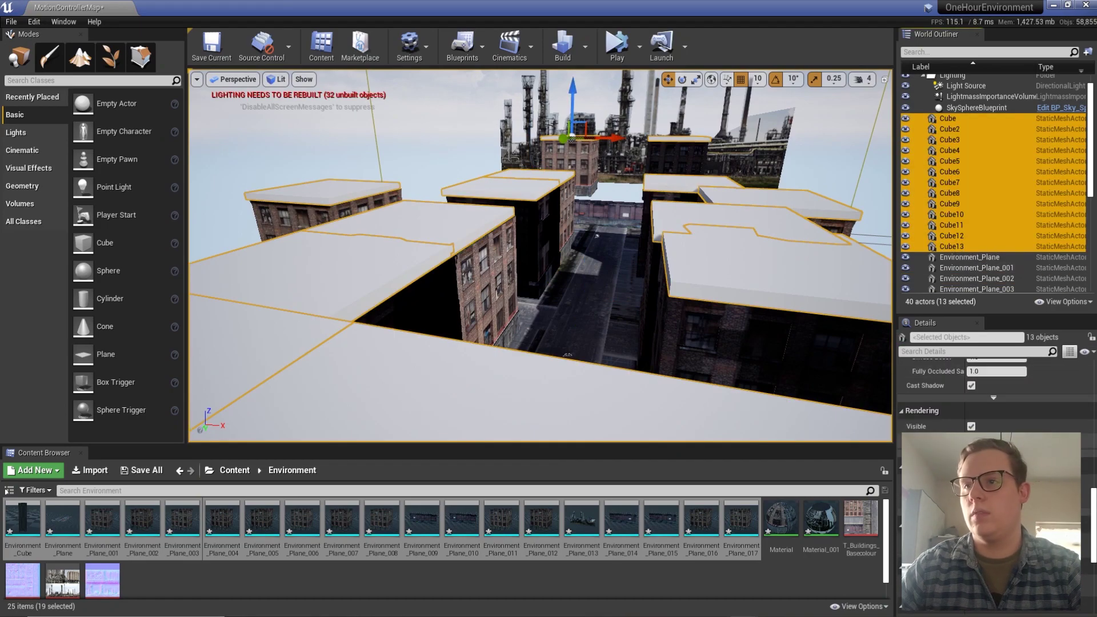
pyautogui.moveTo(608, 216); pyautogui.dragTo(506, 257, button='right')
pyautogui.click(563, 49)
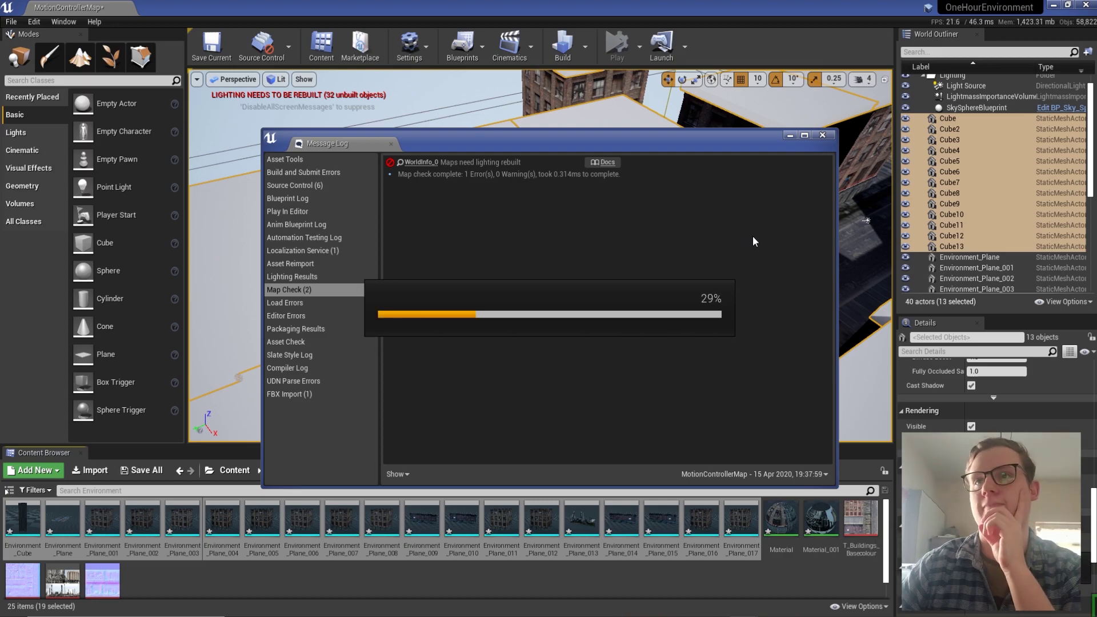
pyautogui.click(823, 135)
# Select all the Environment_Plane meshes and rebuild the lighting with two-sided lighting enabled on them
pyautogui.click(547, 269)
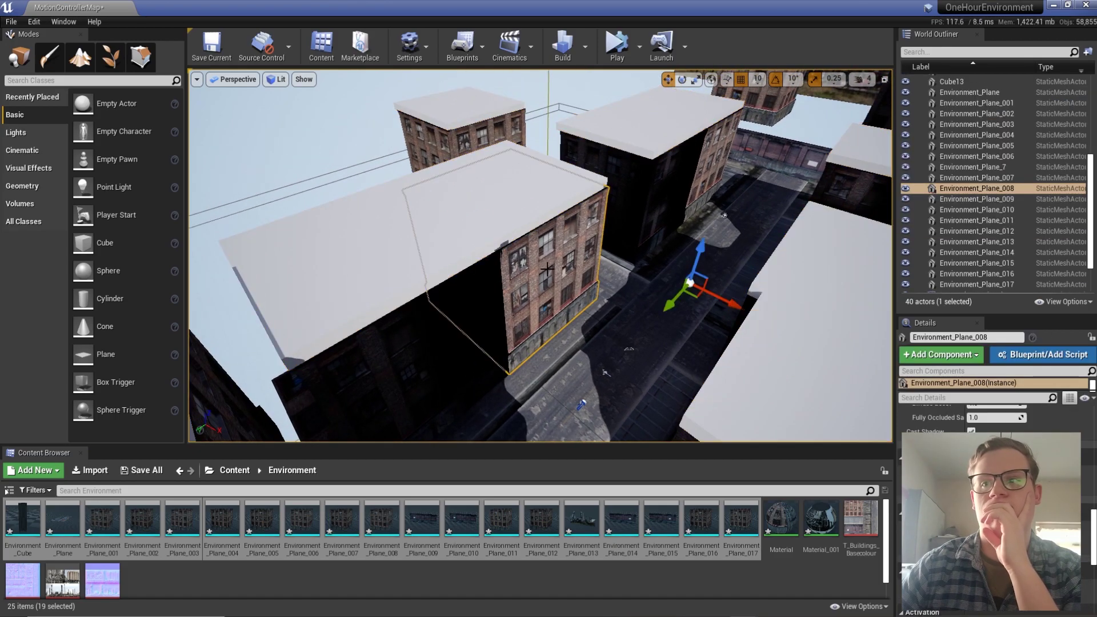
pyautogui.scroll(4, 995, 509)
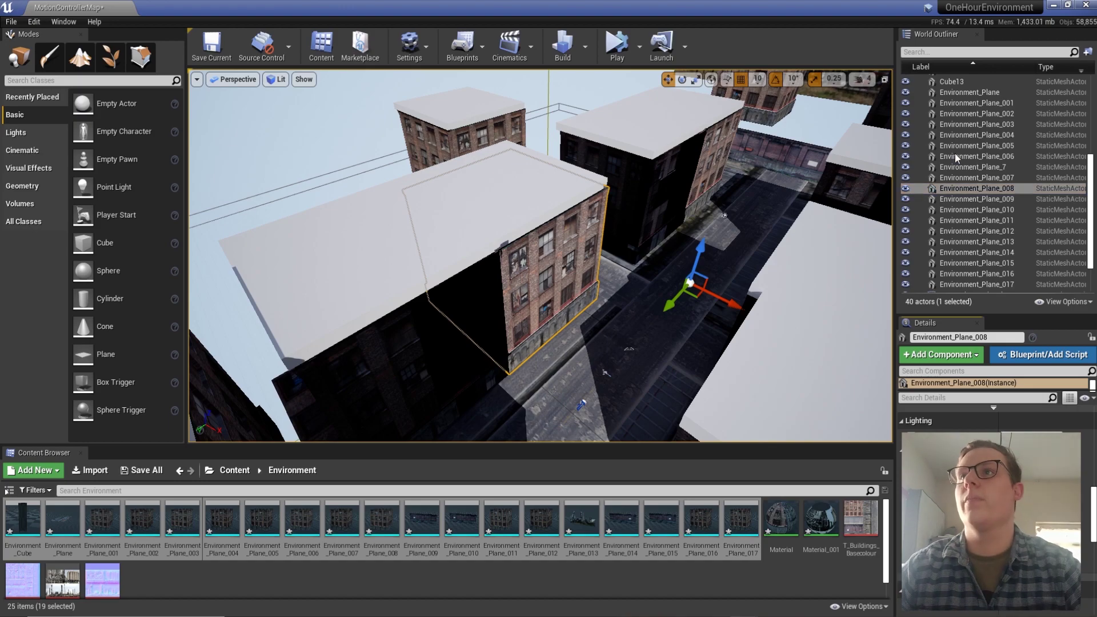
pyautogui.click(972, 92)
pyautogui.scroll(-2, 975, 228)
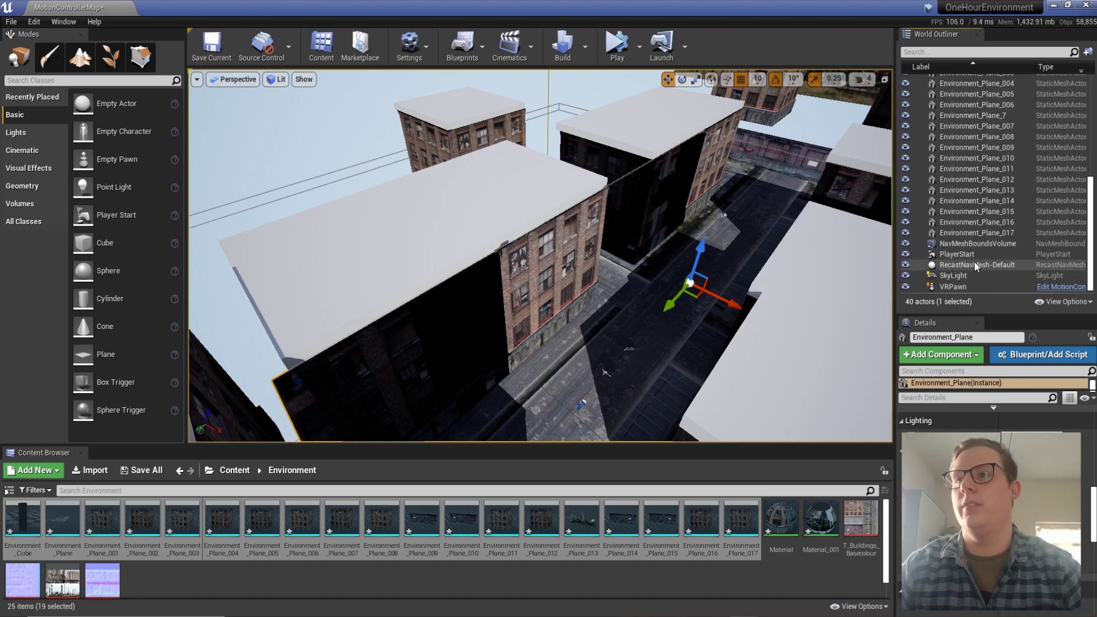
pyautogui.keyDown('shift'); pyautogui.click(992, 233); pyautogui.keyUp('shift')
pyautogui.scroll(7, 983, 163)
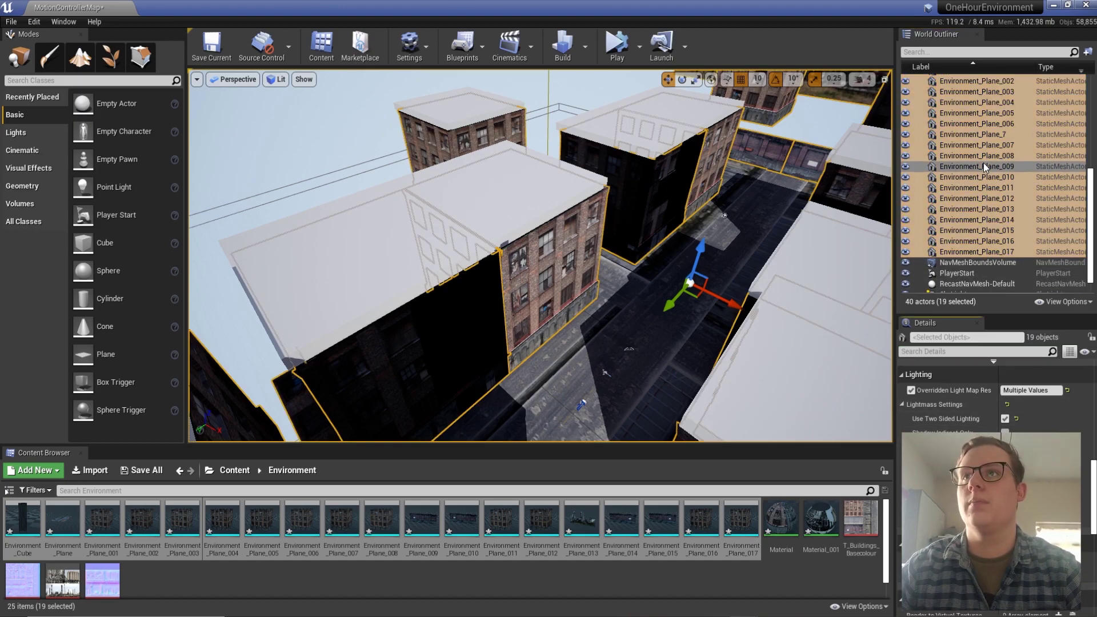
pyautogui.scroll(-3, 735, 196)
pyautogui.scroll(-1, 735, 196)
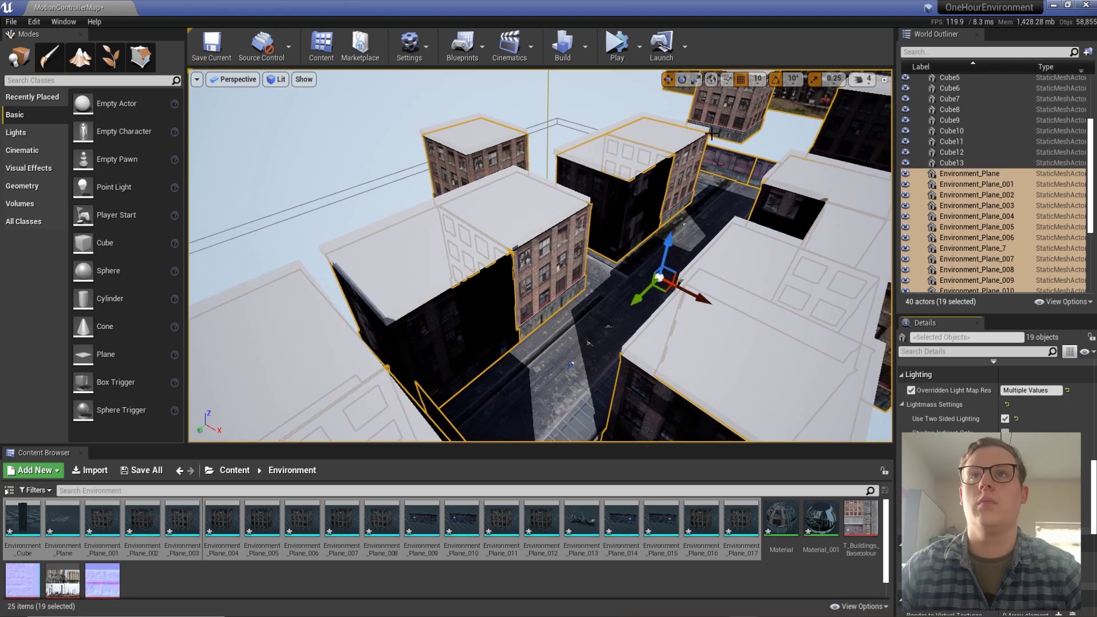
pyautogui.click(563, 47)
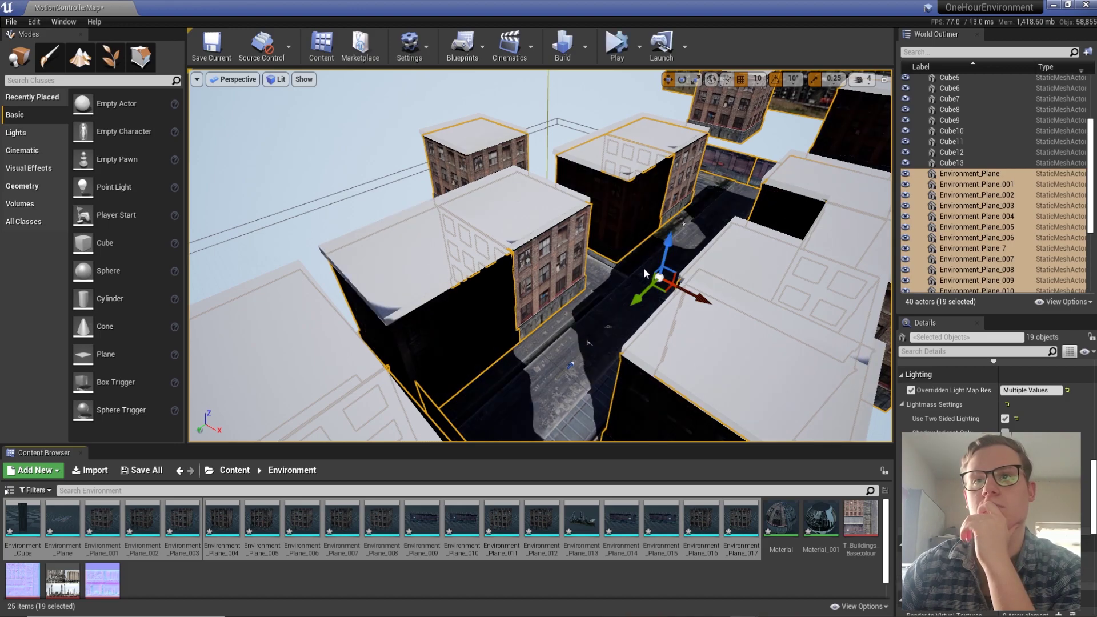
# Turn off two-sided lighting for all the selected Environment_Plane meshes
pyautogui.moveTo(791, 362); pyautogui.dragTo(791, 362, button='right')
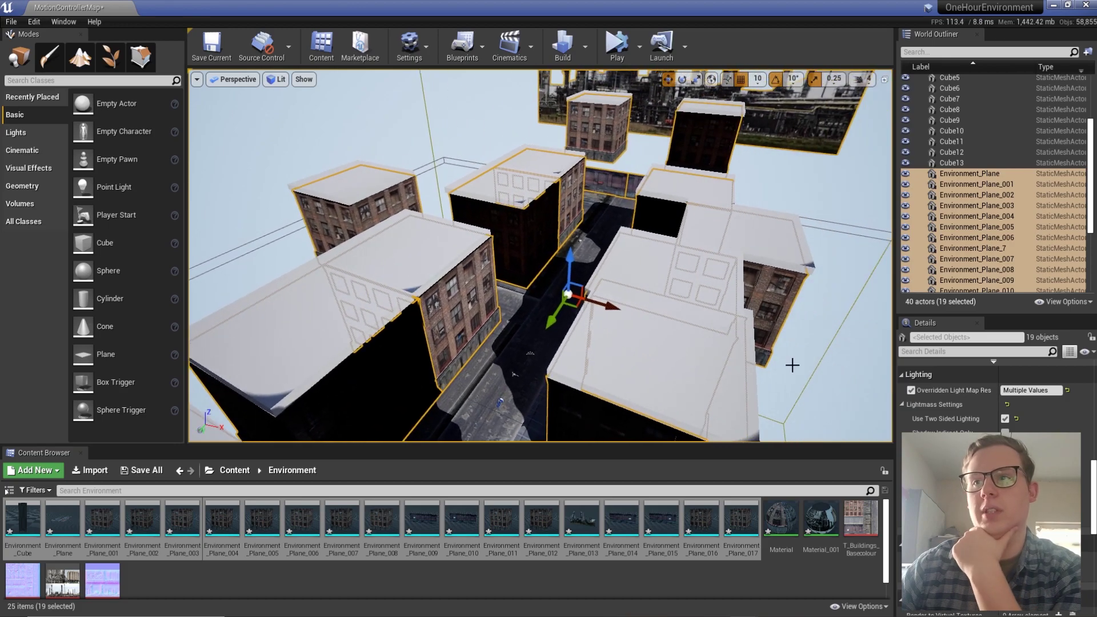
pyautogui.click(1005, 419)
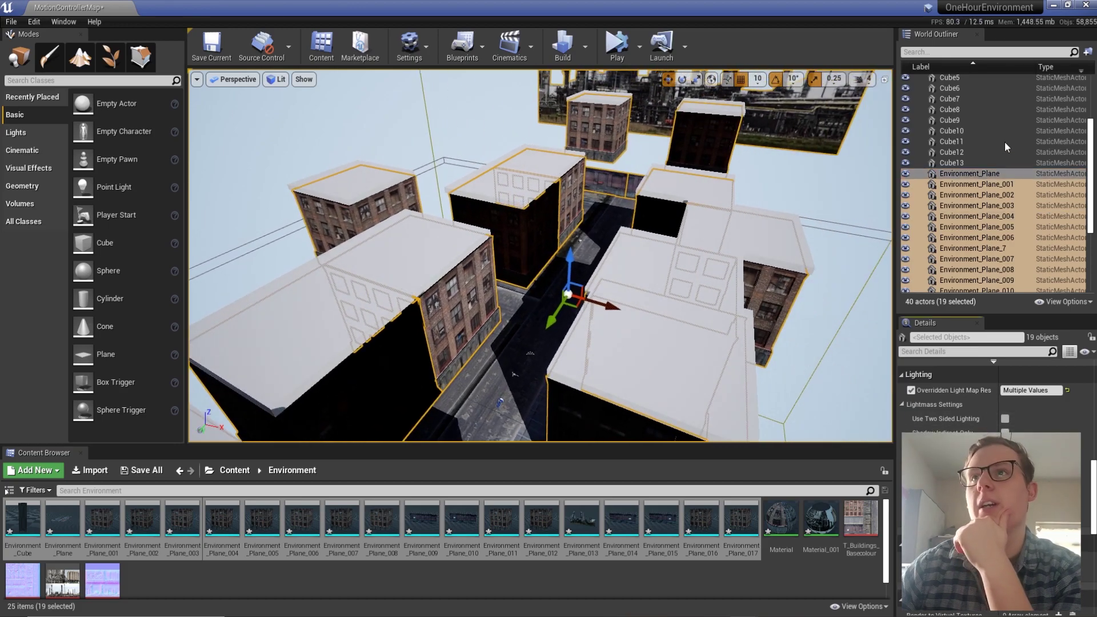
# Select the SkyLight and change its mobility setting
pyautogui.scroll(3, 984, 117)
pyautogui.scroll(-8, 975, 209)
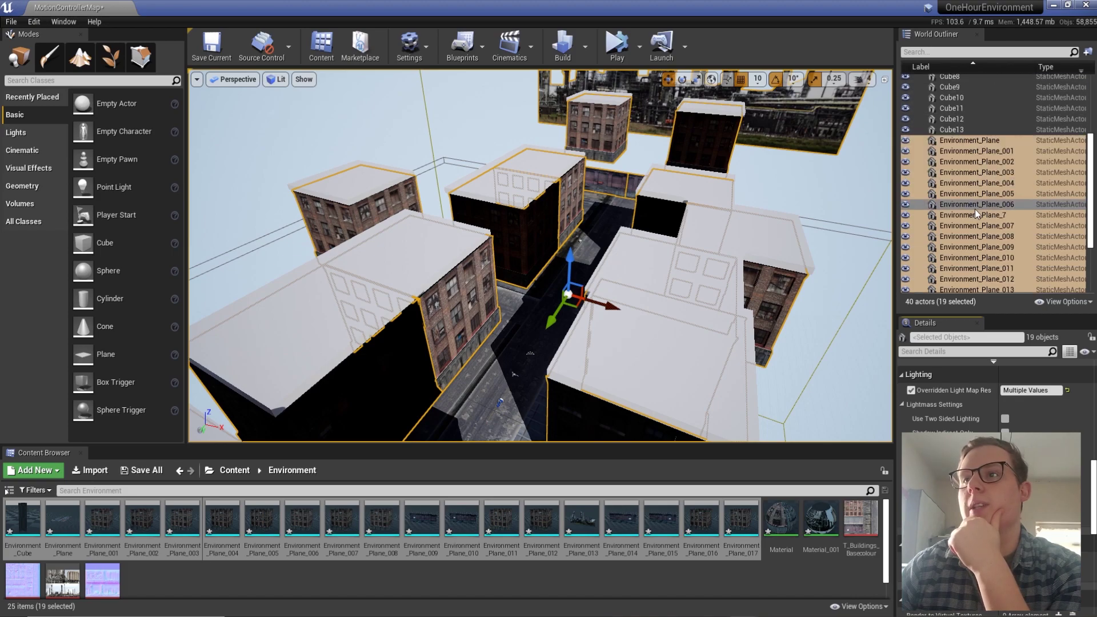
pyautogui.click(953, 276)
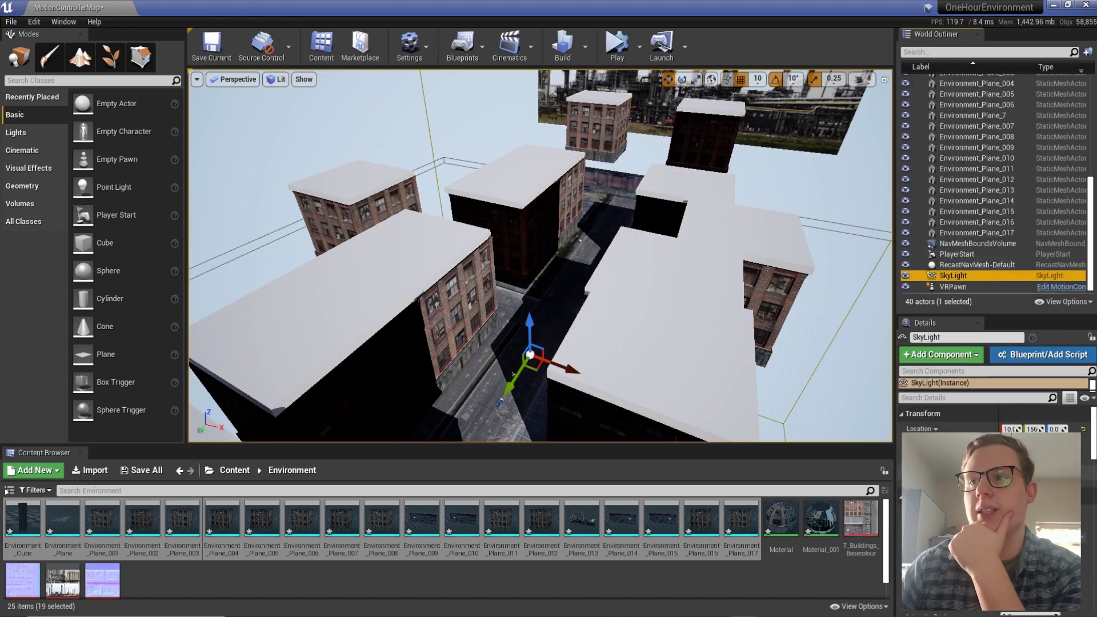
pyautogui.click(1038, 472)
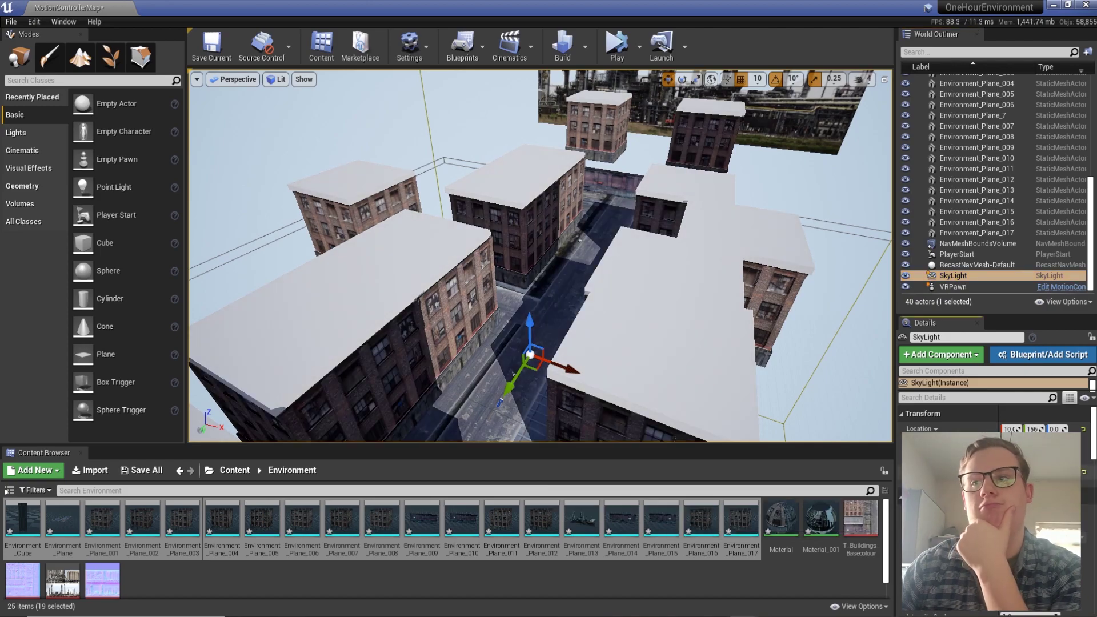
# Switch the SkyLight's mobility again and inspect the details of the Environment_Plane_008 and Environment_Plane_007 building walls
pyautogui.click(1037, 472)
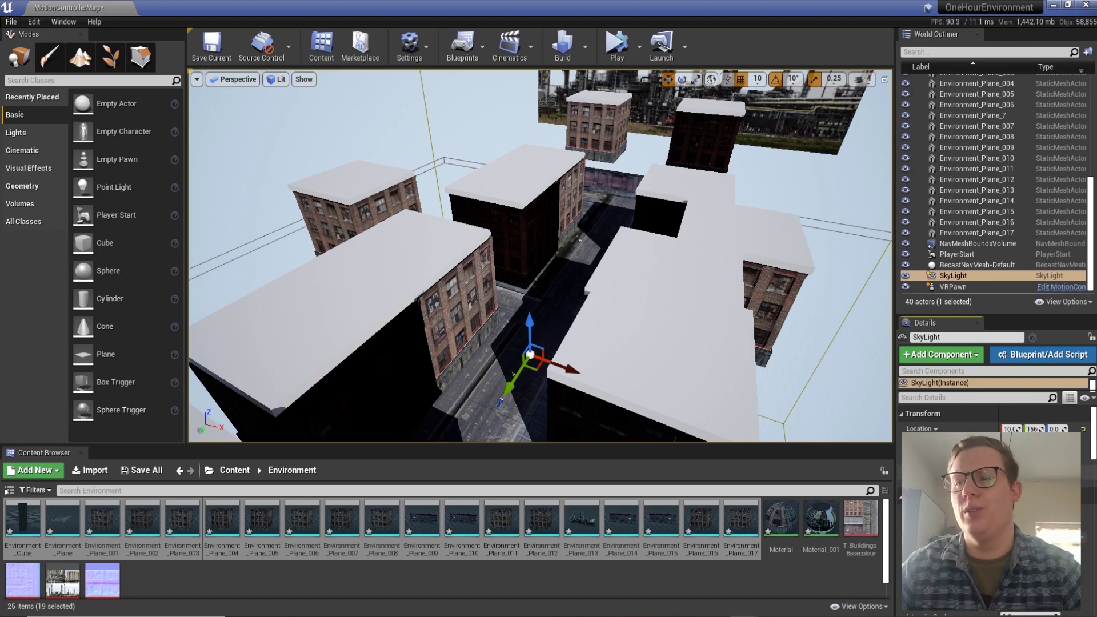
pyautogui.moveTo(846, 400); pyautogui.dragTo(795, 370, button='right')
pyautogui.click(573, 205)
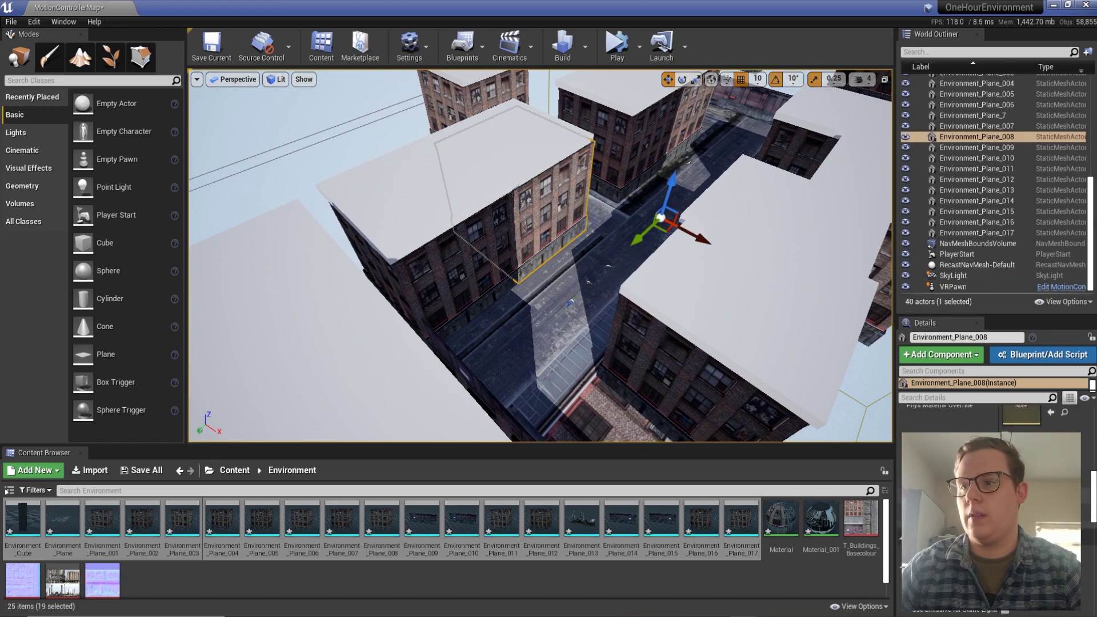
pyautogui.click(484, 252)
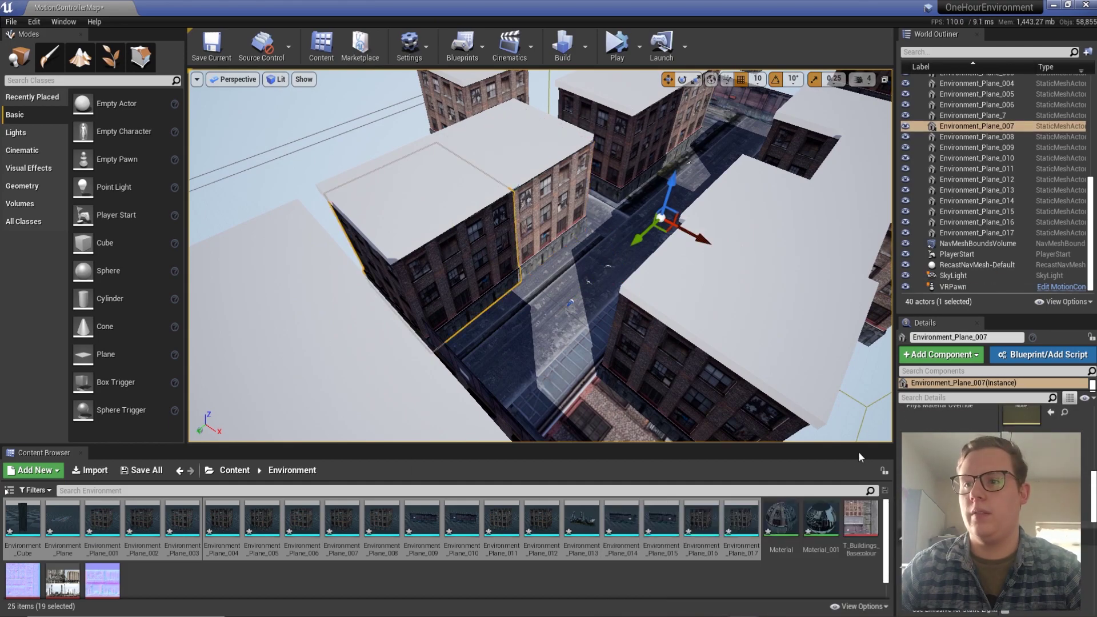
pyautogui.scroll(-2, 994, 509)
pyautogui.scroll(1, 994, 508)
# Rebuild the level's lighting and check the walls from street level and from above the roofs
pyautogui.moveTo(654, 255); pyautogui.dragTo(572, 215, button='right')
pyautogui.click(563, 45)
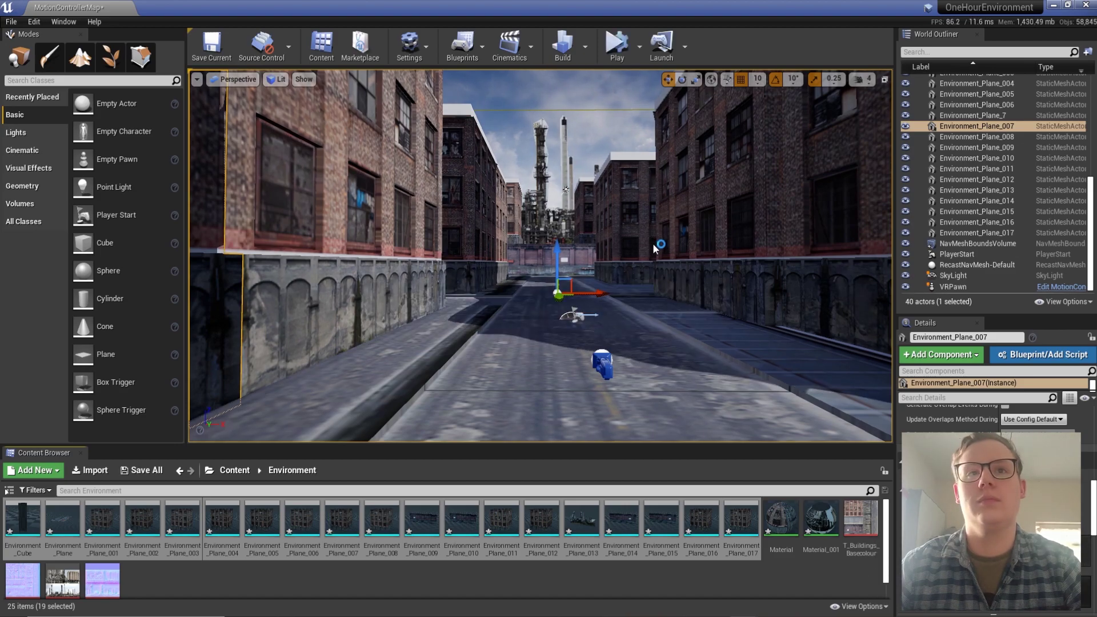
pyautogui.moveTo(662, 247); pyautogui.dragTo(568, 249, button='right')
pyautogui.moveTo(666, 230); pyautogui.dragTo(560, 234, button='right')
pyautogui.click(640, 47)
# Select all the roof slabs from Cube to Cube13, turn off their visibility and save the level
pyautogui.scroll(5, 965, 217)
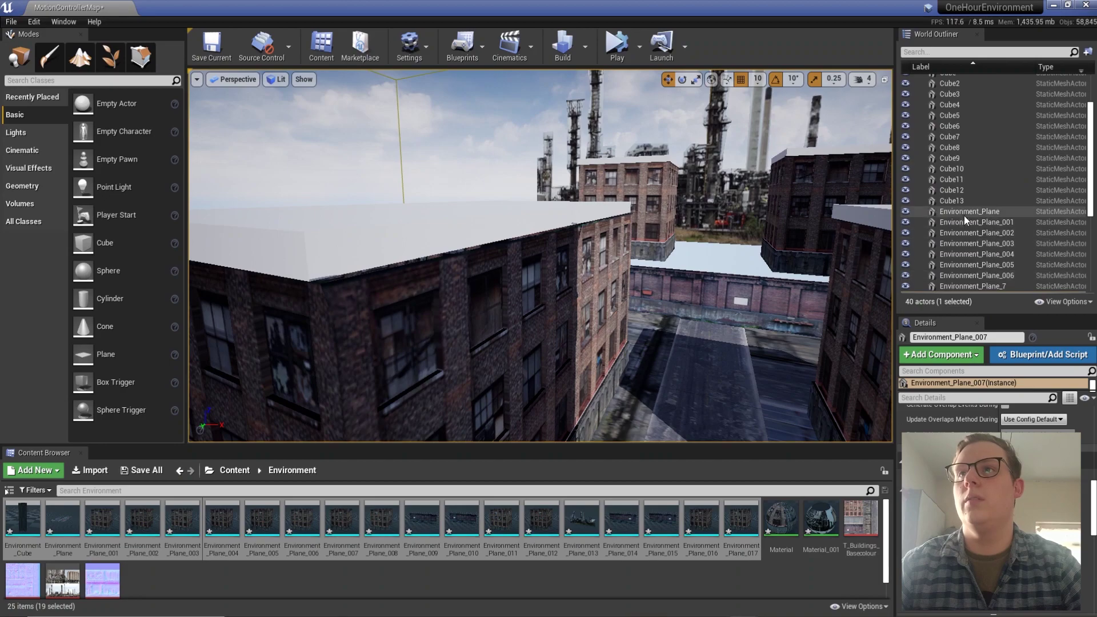
pyautogui.click(963, 202)
pyautogui.scroll(2, 962, 172)
pyautogui.keyDown('shift'); pyautogui.click(961, 134); pyautogui.keyUp('shift')
pyautogui.scroll(-3, 972, 383)
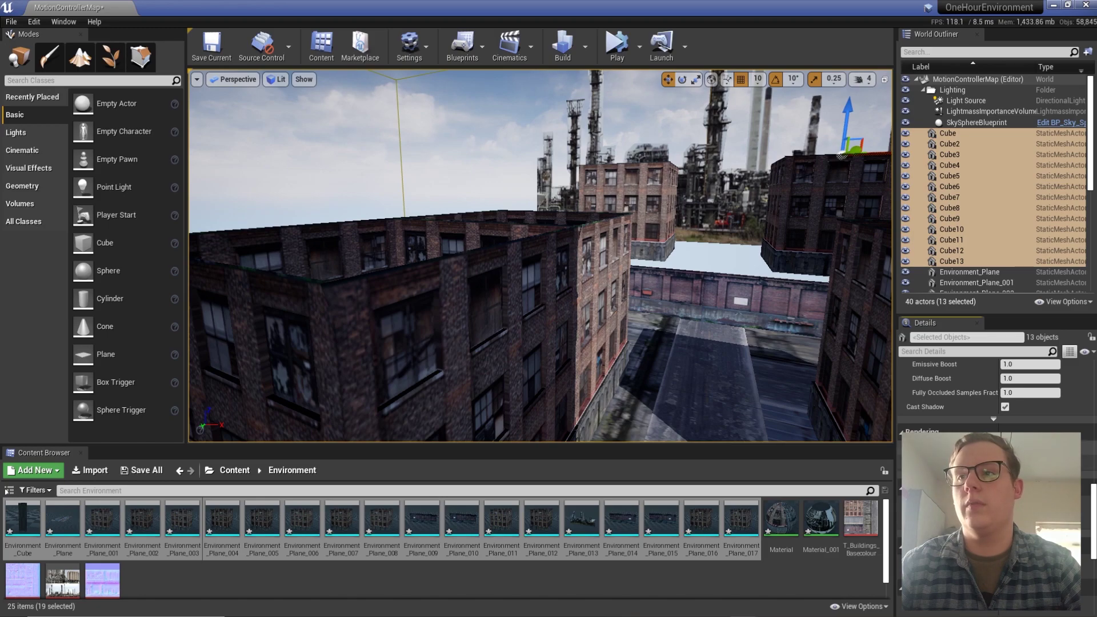
pyautogui.moveTo(513, 201)
pyautogui.mouseDown(button='right')
pyautogui.moveTo(539, 380)
pyautogui.moveTo(558, 396)
pyautogui.moveTo(522, 203)
pyautogui.mouseUp(button='right')
pyautogui.moveTo(609, 173); pyautogui.dragTo(592, 309, button='right')
pyautogui.click(211, 46)
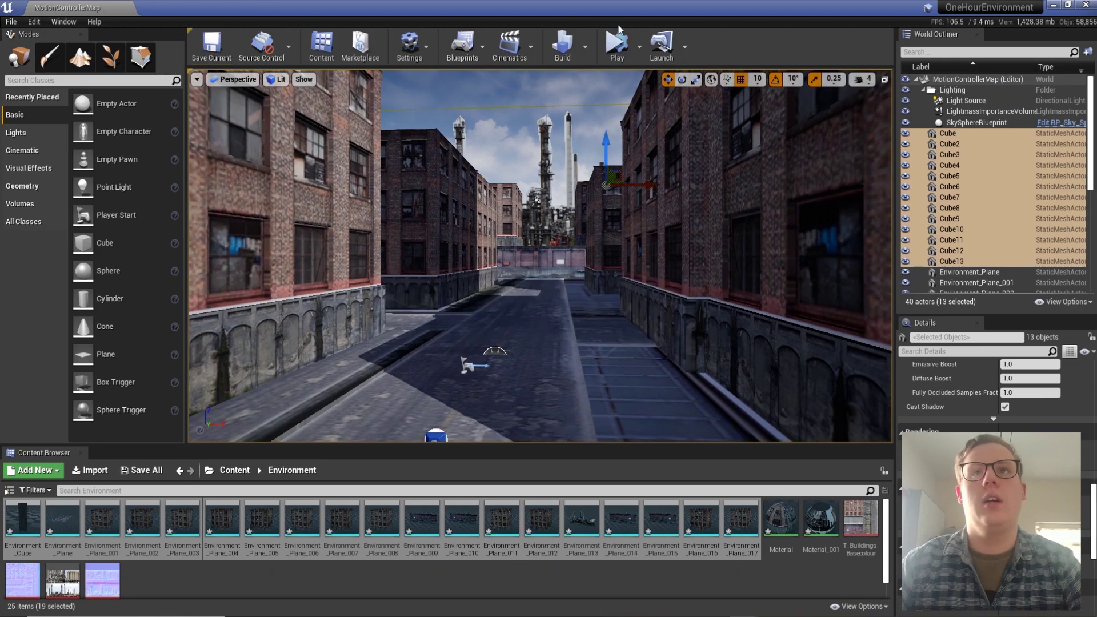
pyautogui.click(640, 48)
pyautogui.click(760, 43)
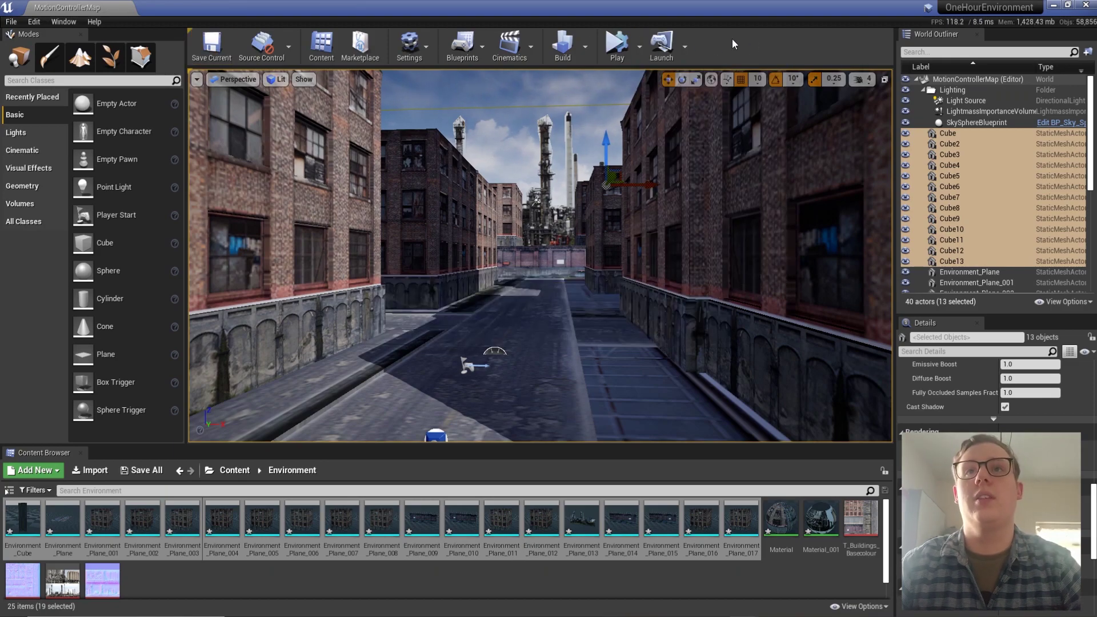
pyautogui.click(686, 42)
pyautogui.click(759, 28)
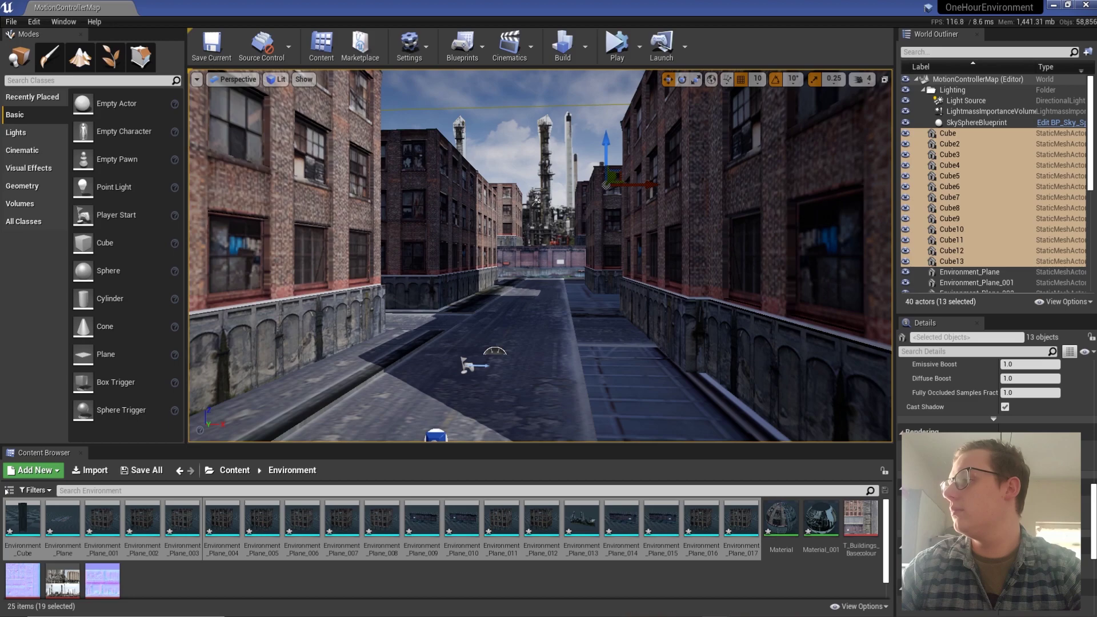
# Minimize the Unreal Editor and Blender windows to bring up the SideQuest Stream window on the desktop
pyautogui.click(1053, 5)
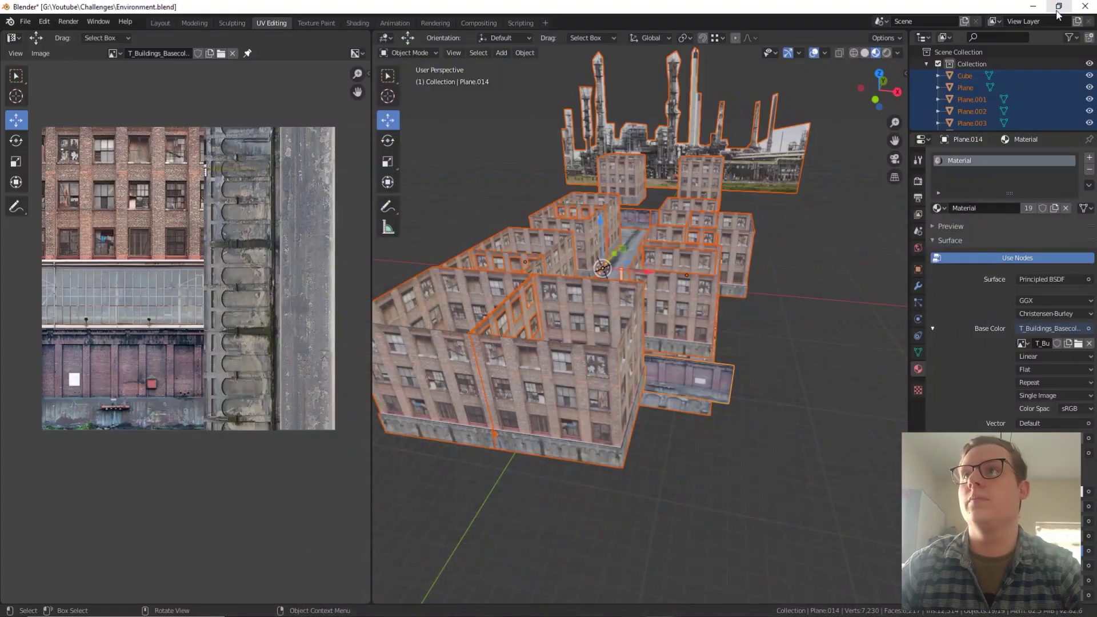
pyautogui.click(1033, 5)
pyautogui.click(1041, 9)
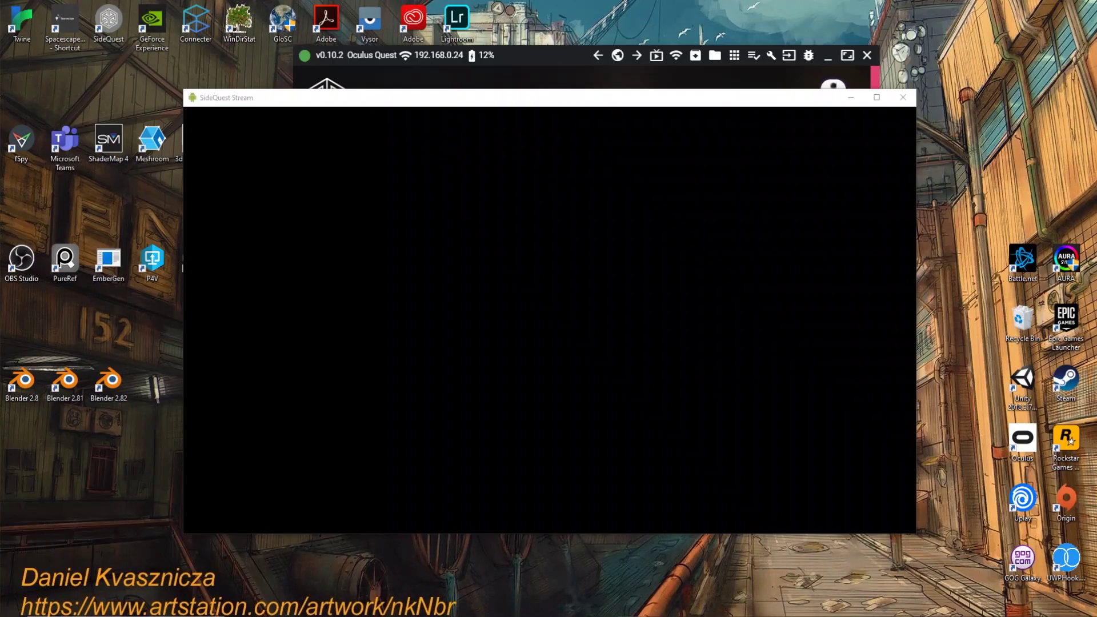